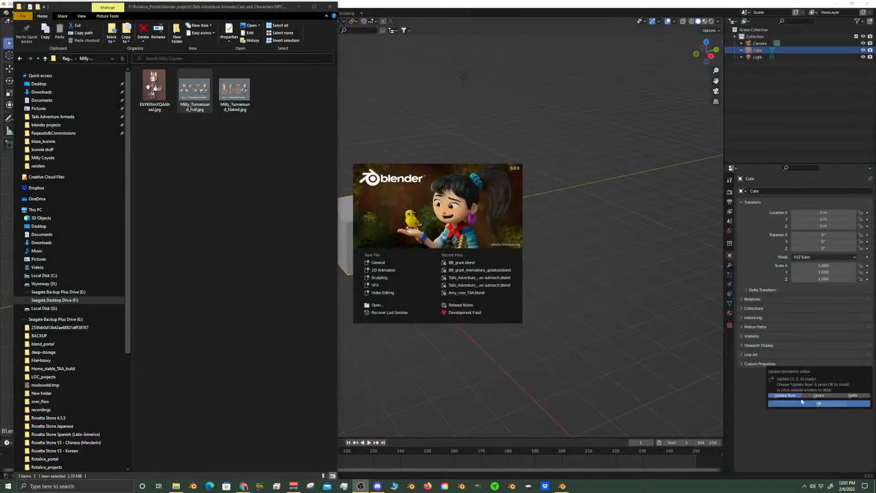
Dismiss the update prompt and splash screen, then delete the default cube from the scene
left_click(540, 130)
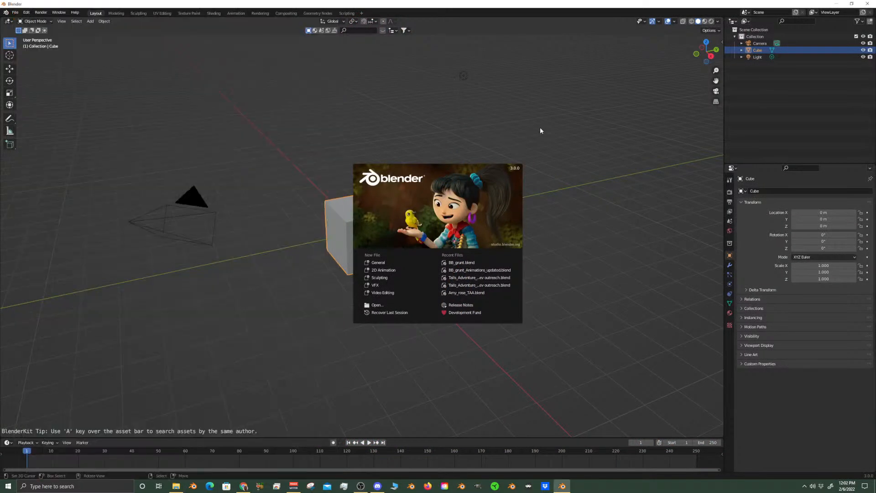
left_click(502, 138)
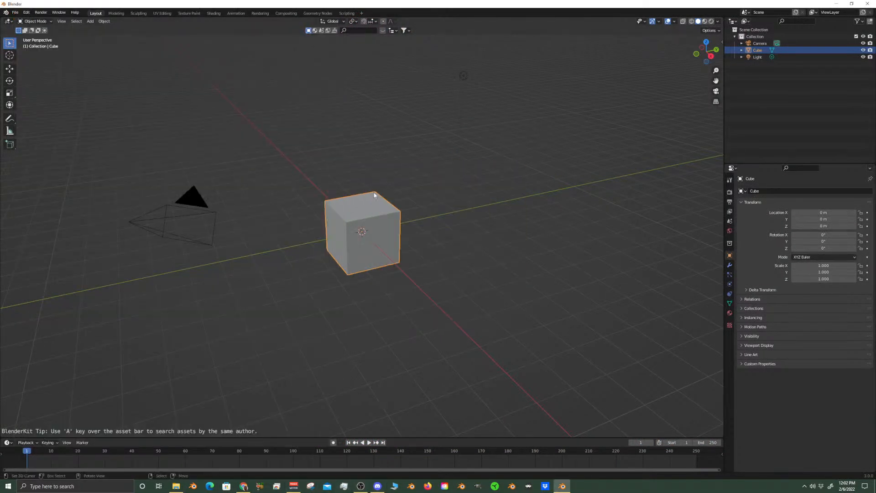
scroll(384, 163, "up", 5)
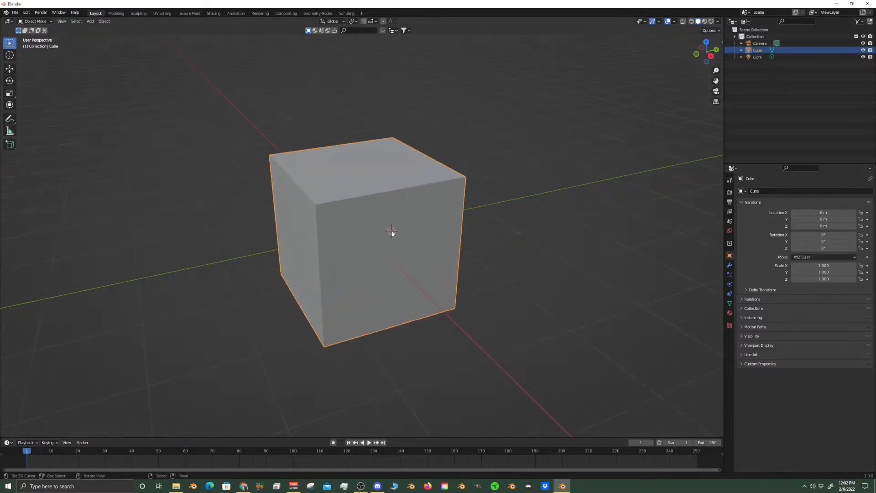
key("Delete")
scroll(391, 228, "down", 6)
scroll(269, 220, "down", 5)
scroll(512, 274, "up", 4)
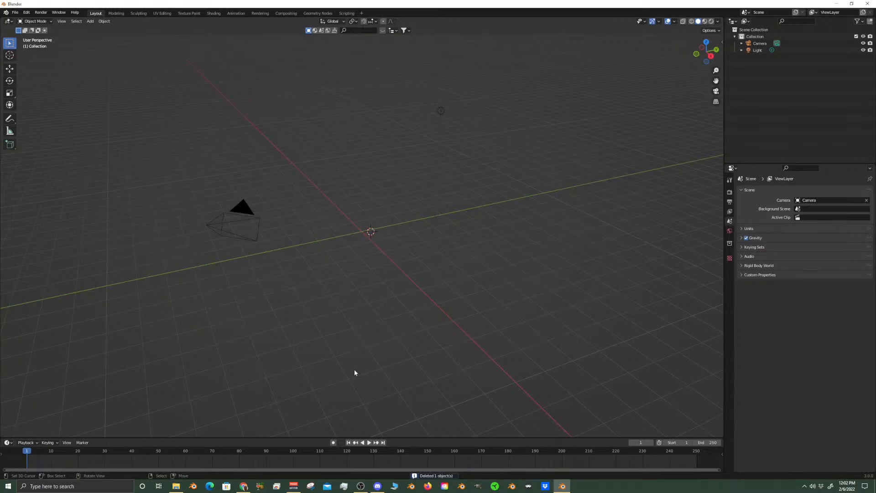
Bring Milly_Turnaround_Full.jpg from the Milly Coyote folder into the 3D scene as a reference image
mouse_move(243, 489)
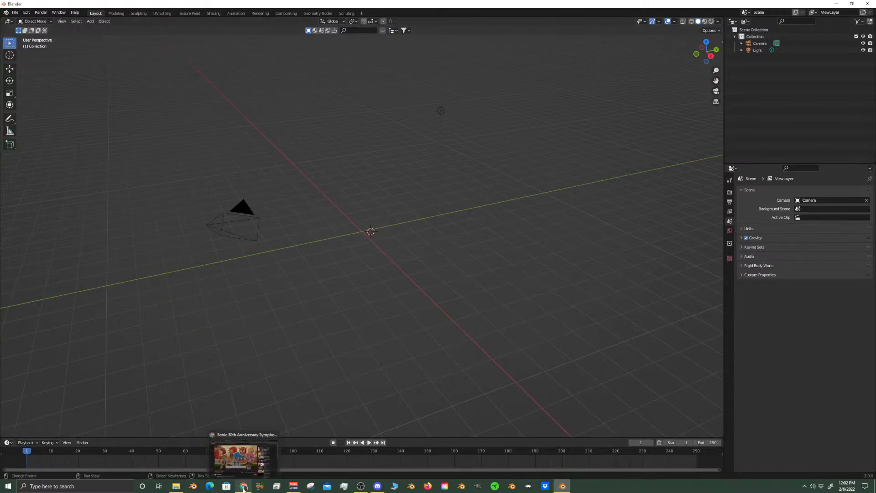
mouse_move(175, 486)
left_click(175, 469)
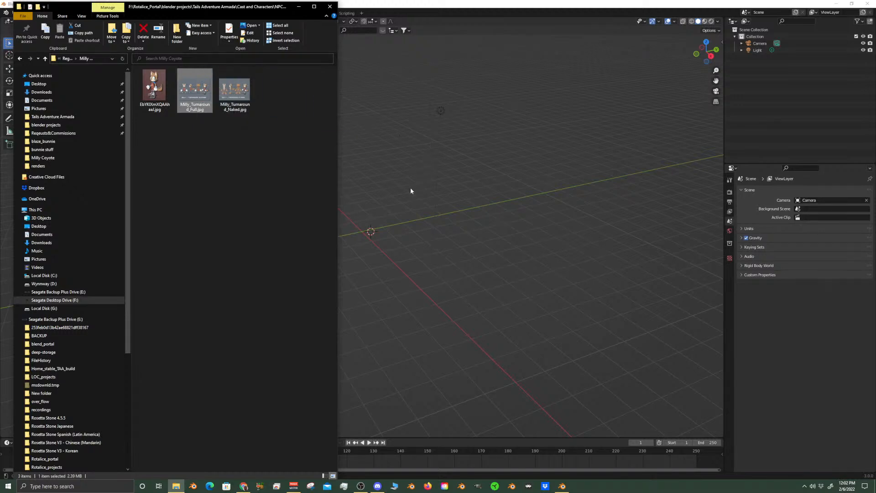
left_click_drag(411, 191, 407, 221)
left_click(455, 2)
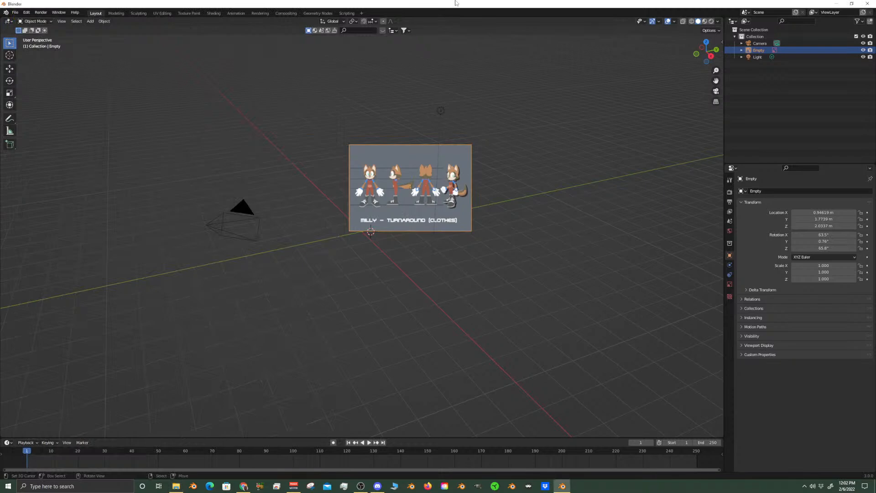
In front view, clear the reference image's rotation and rotate it 90° about the X axis so it stands upright
key("KP_1")
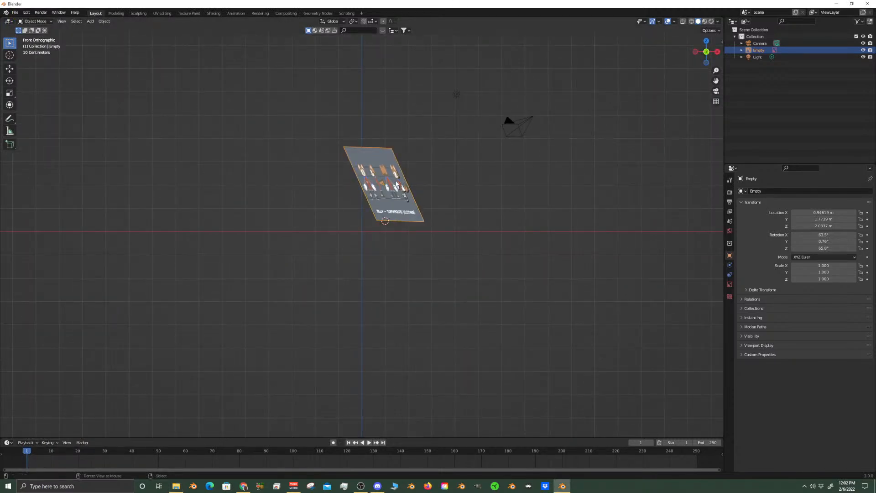
key("alt+r")
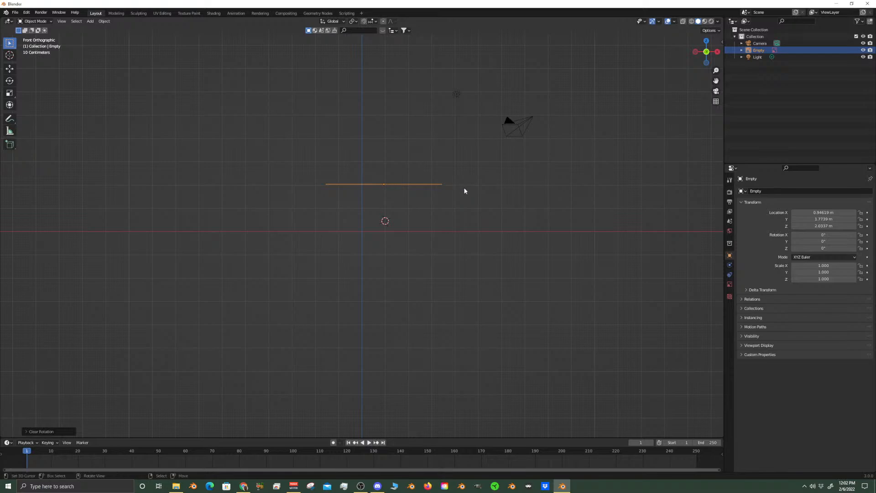
type("rx90")
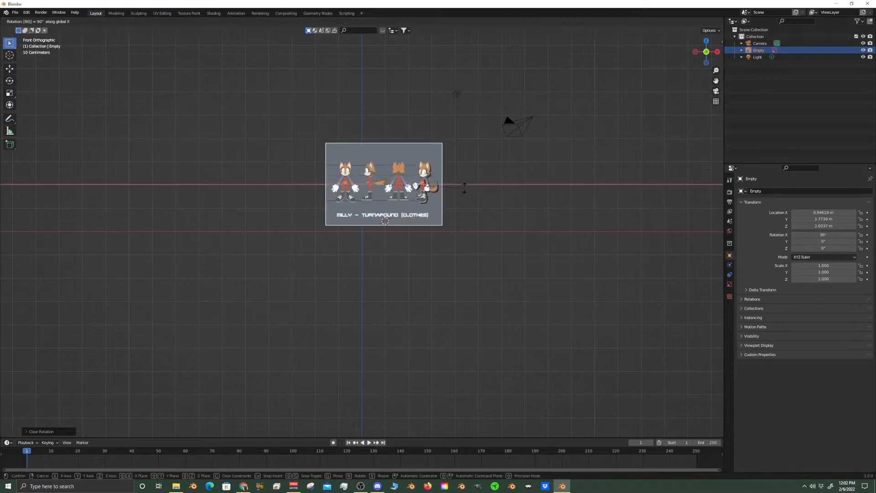
key("Return")
scroll(466, 192, "up", 6)
middle_click_drag(461, 188, 441, 311, "shift")
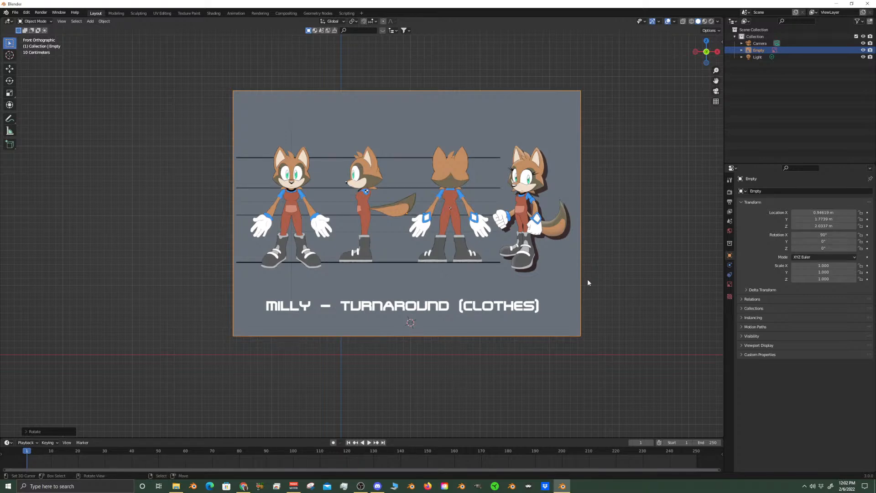
Move the reference image along X to about 0.06 m and lower it along Z to about 0.74 m
key("g")
key("x")
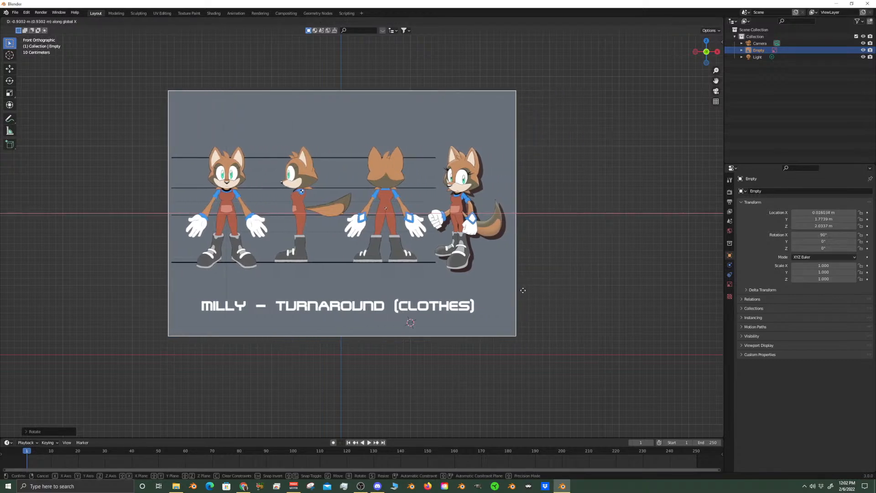
left_click(526, 292)
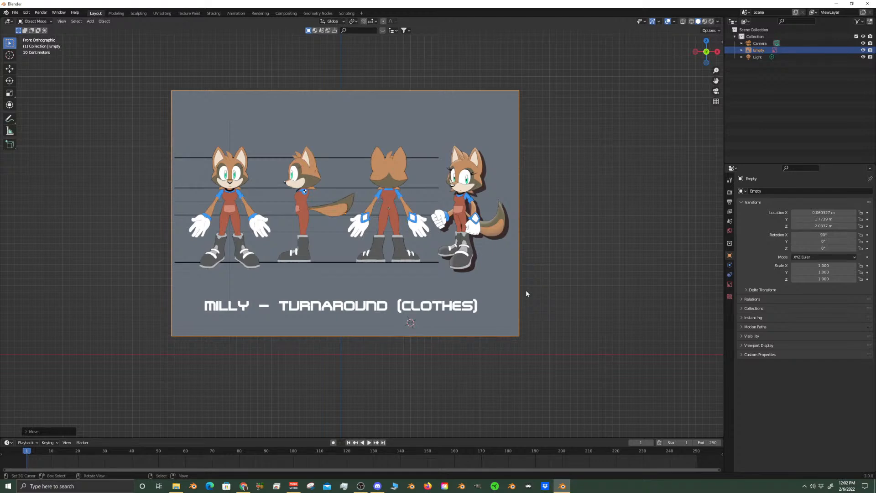
key("g")
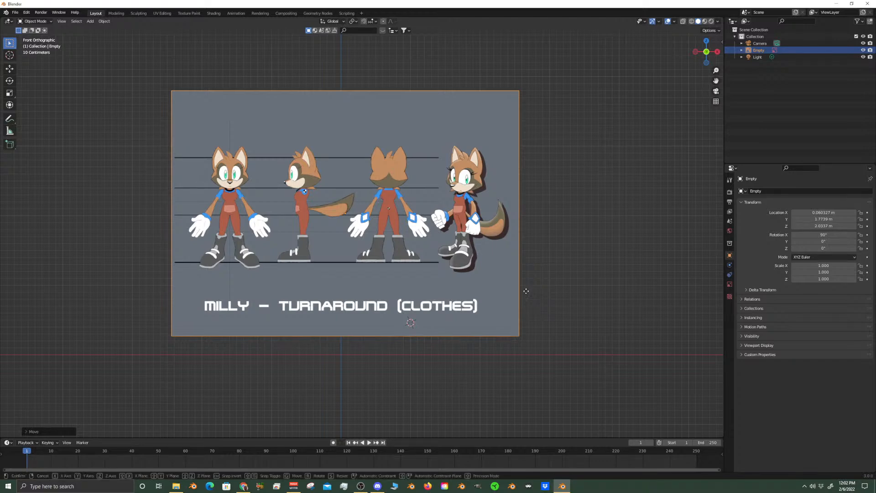
key("z")
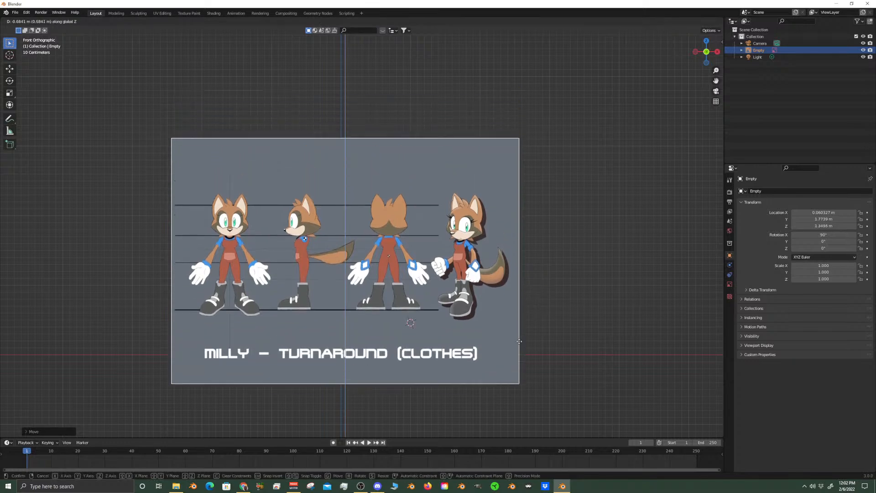
left_click(510, 381)
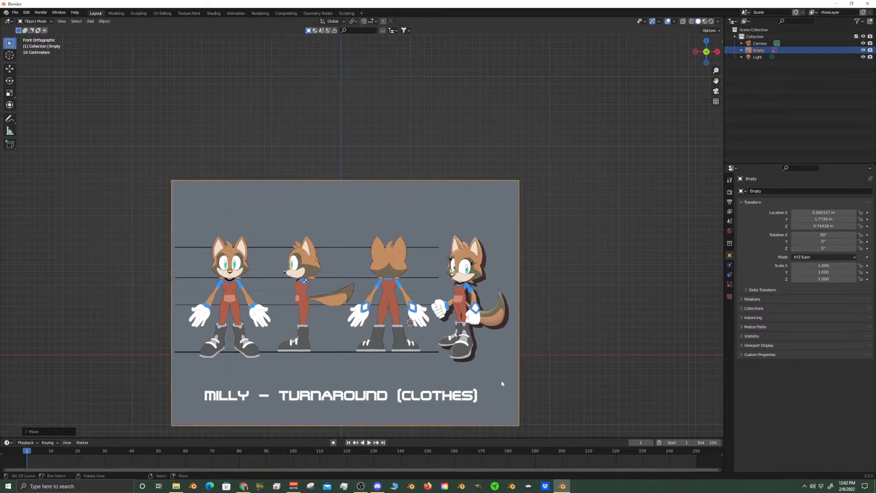
Lower the reference image to about Z 0.69 m so the characters' foot line meets the ground axis
scroll(428, 273, "up", 4)
scroll(456, 217, "up", 3)
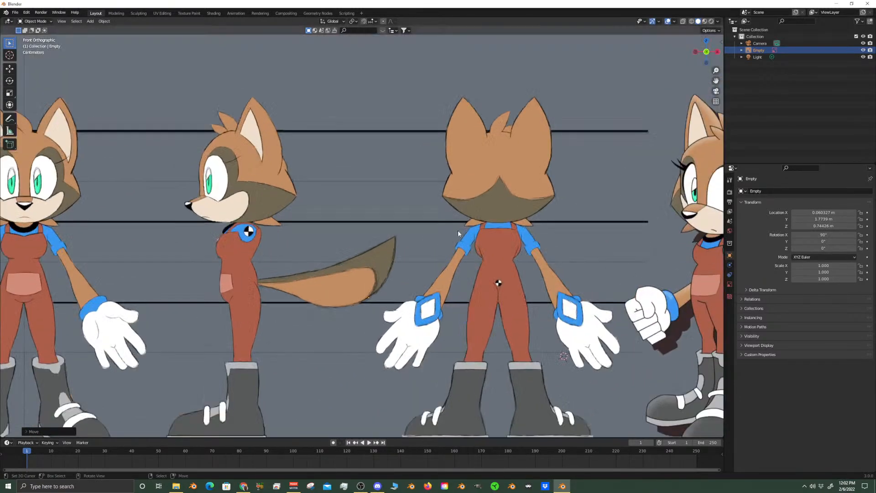
middle_click_drag(232, 240, 479, 265, "shift")
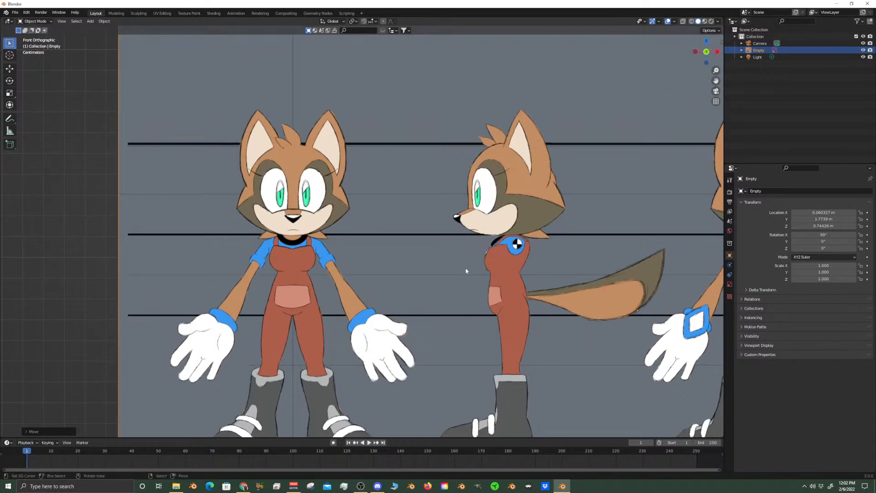
scroll(482, 274, "down", 2)
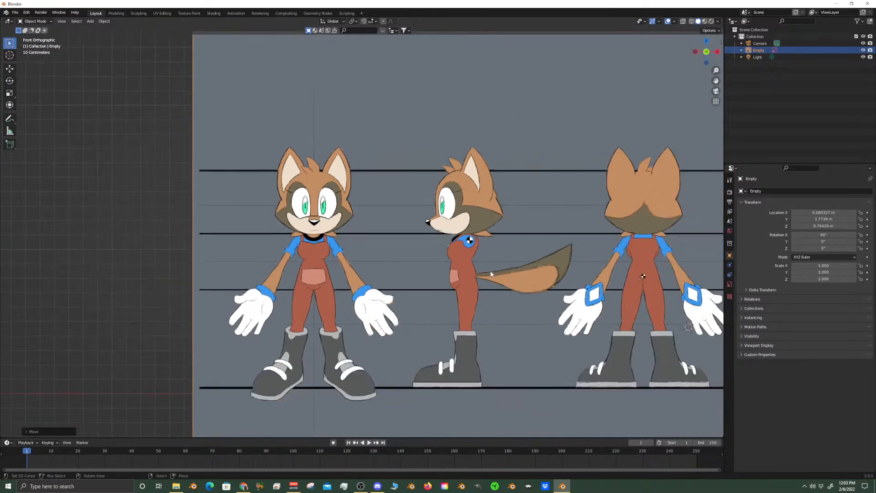
scroll(474, 299, "down", 3)
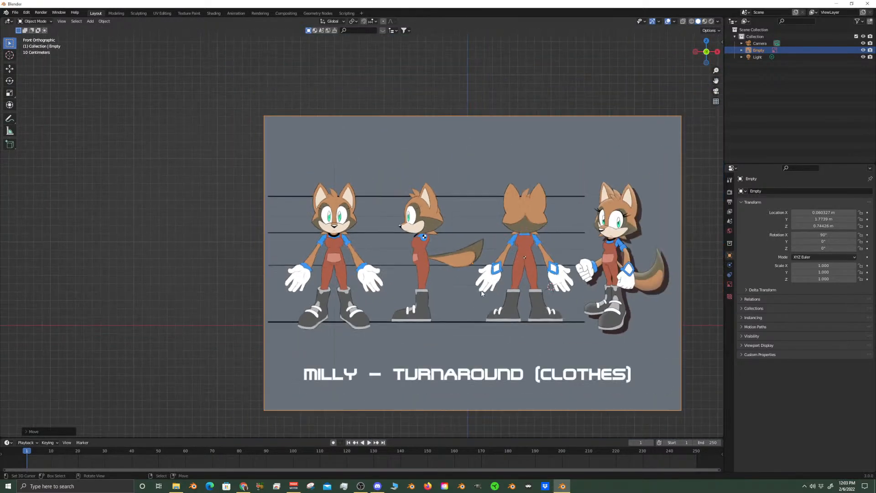
key("g")
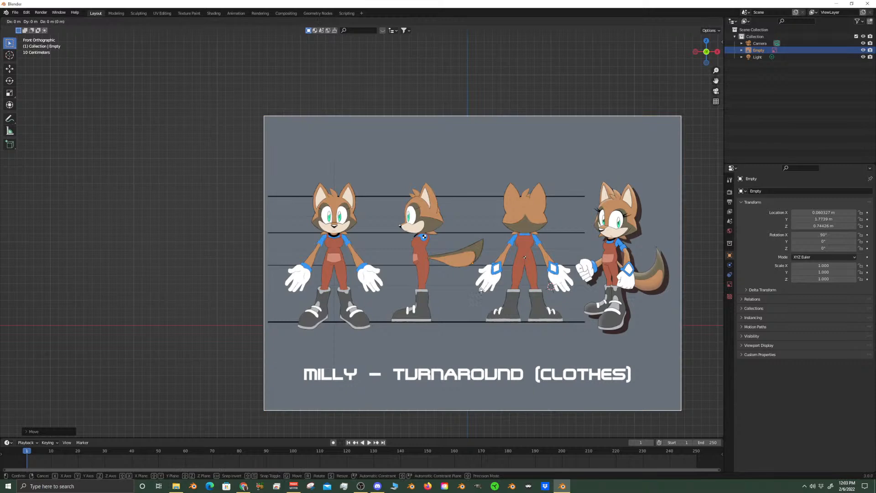
key("z")
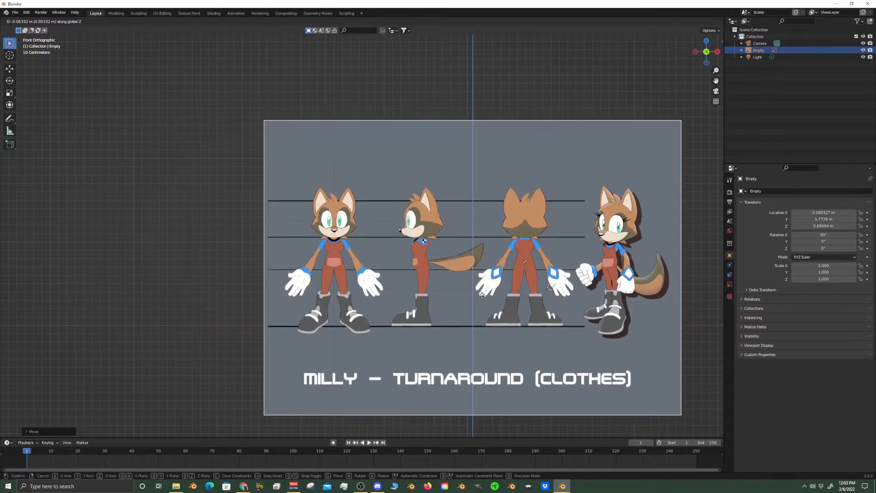
left_click(483, 299)
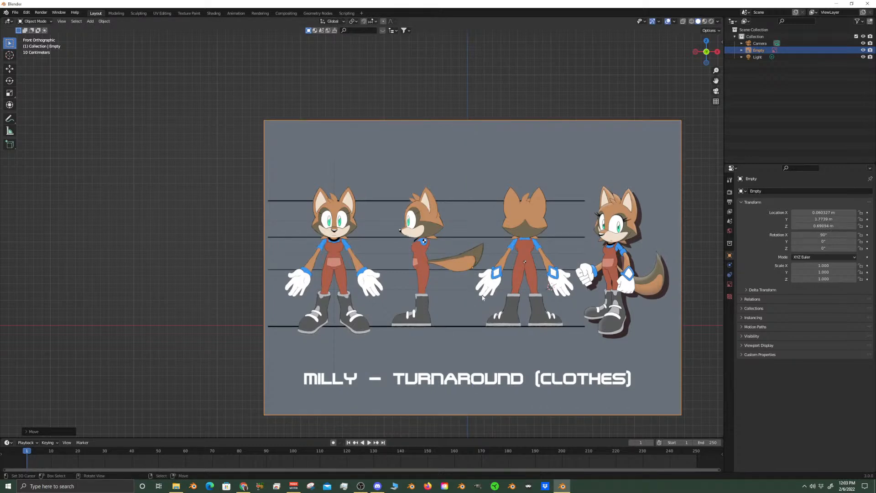
Shift the reference image along X to about 1.63 m so the front-facing figure is centred on the world origin
key("g")
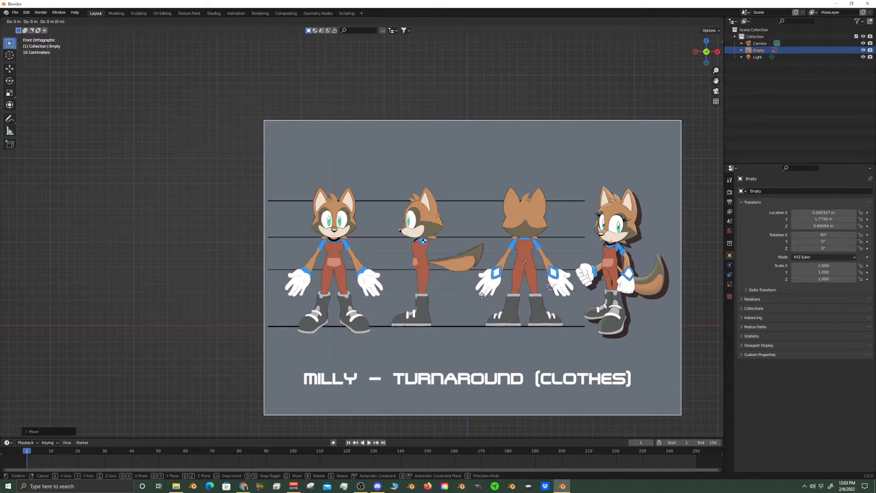
key("x")
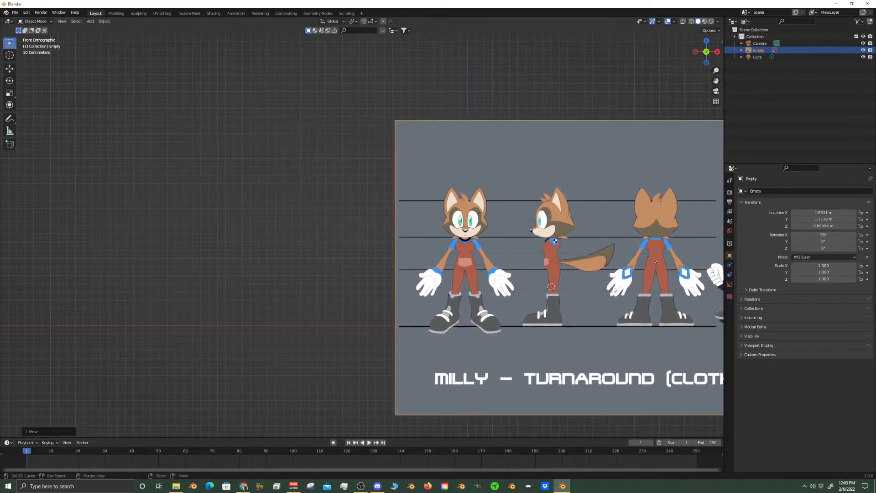
left_click(613, 287)
scroll(440, 315, "up", 5)
scroll(502, 295, "down", 2)
middle_click_drag(522, 286, 418, 286, "shift")
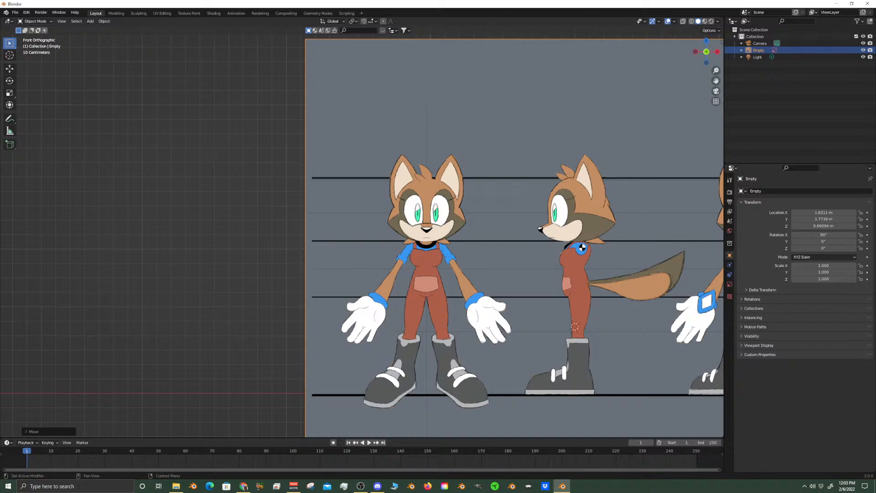
key("alt+Tab")
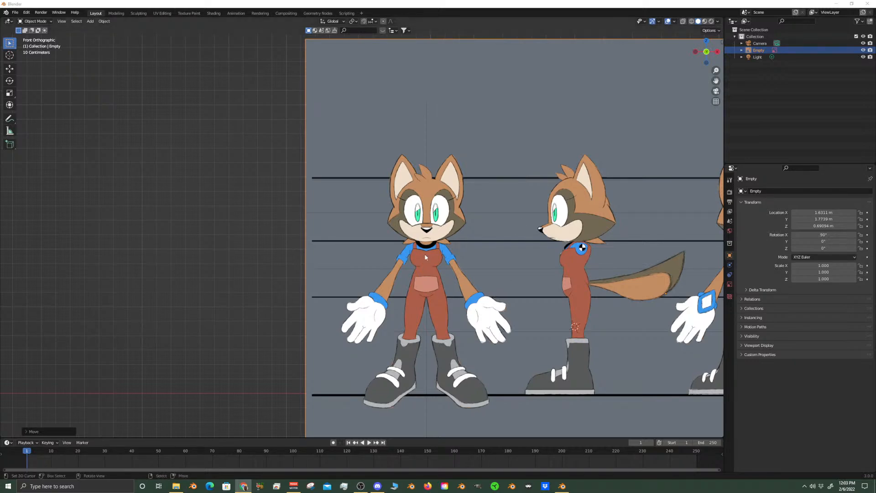
scroll(442, 263, "up", 2)
scroll(443, 264, "down", 4)
scroll(443, 263, "up", 2)
middle_click_drag(478, 262, 437, 265)
key("KP_1")
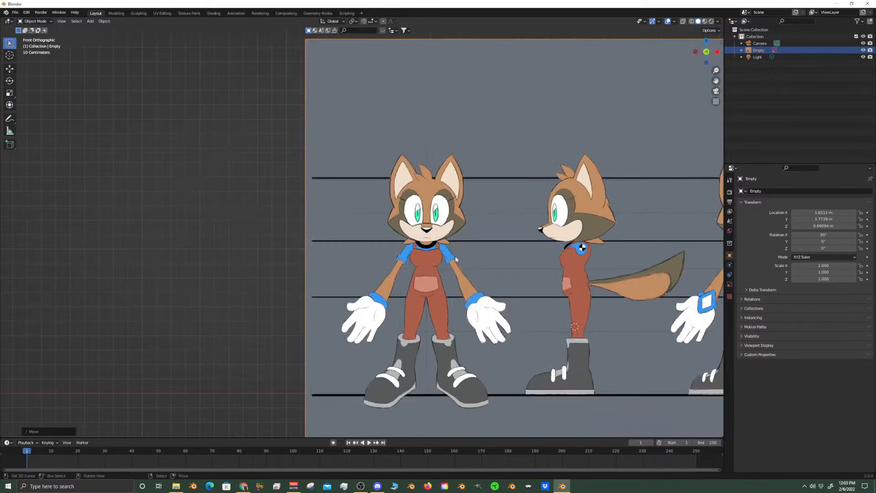
Snap the 3D cursor to the world origin
scroll(464, 240, "down", 4)
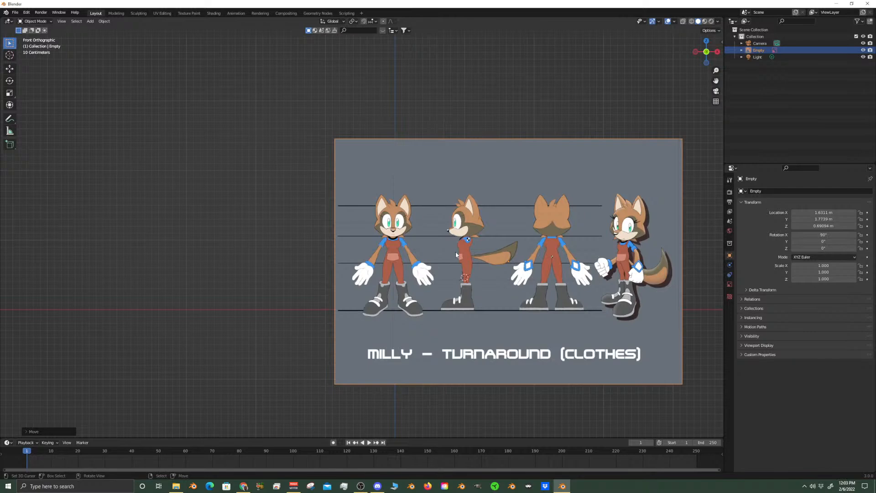
key("shift+s")
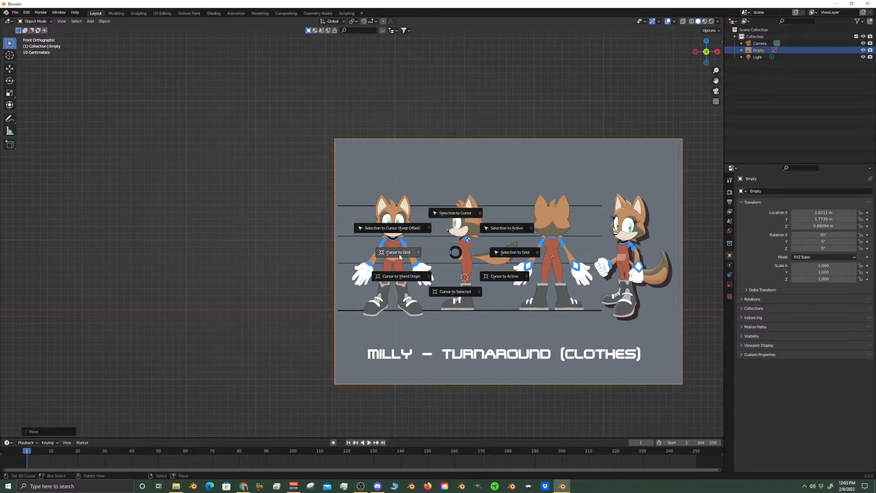
left_click(402, 283)
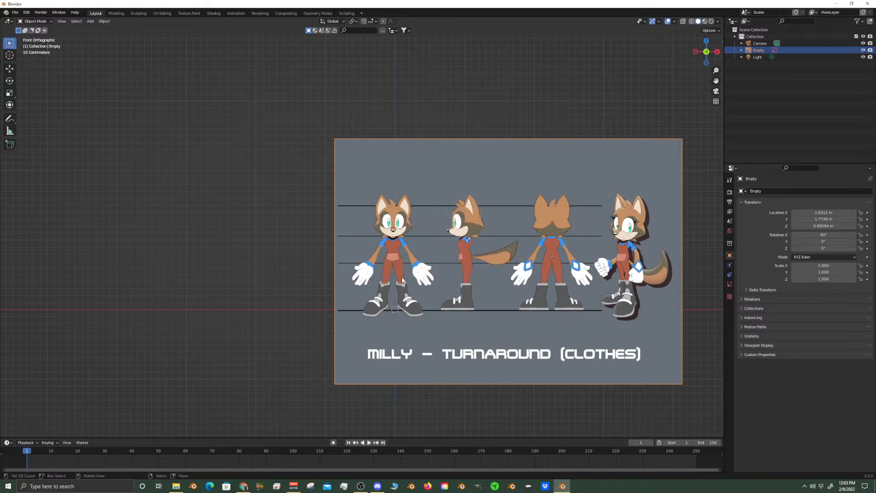
scroll(427, 272, "up", 3)
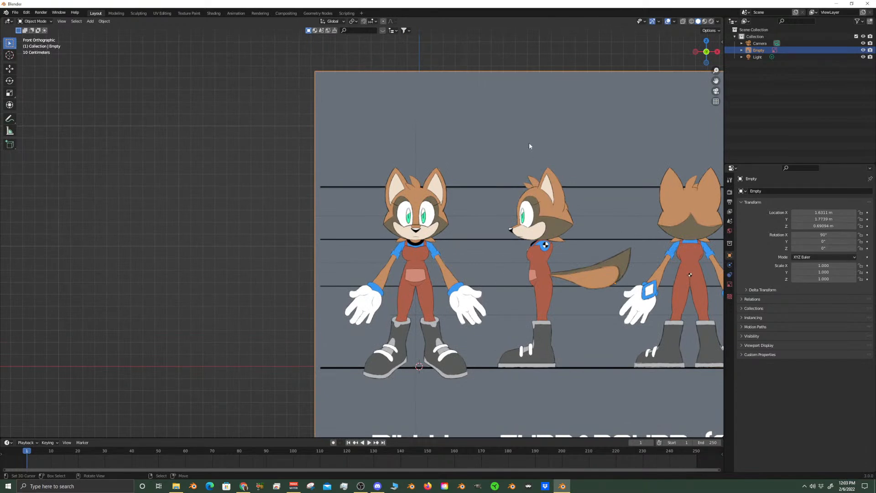
Lower the reference image along Z to about -0.38 m so the chin guideline lines up with the world origin
key("g")
key("z")
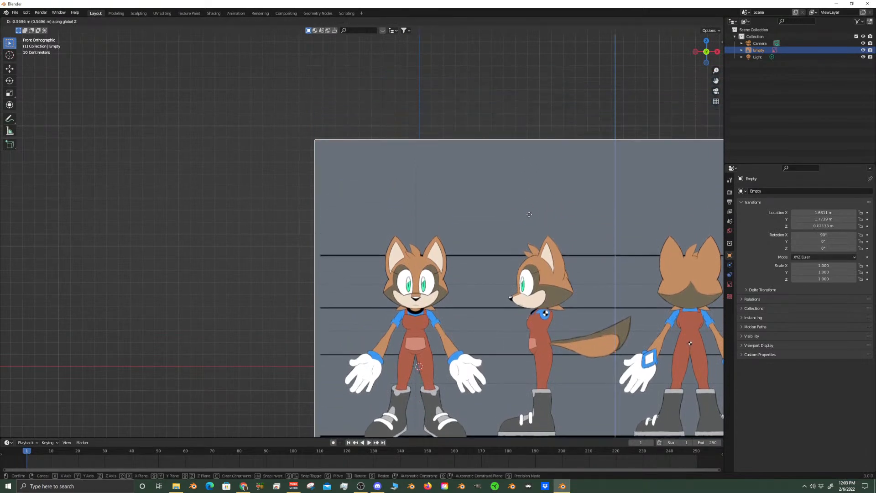
left_click(530, 272)
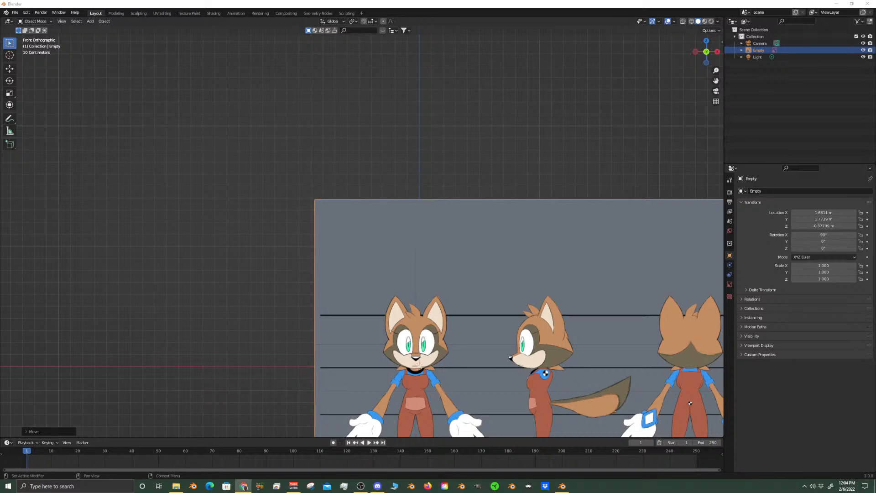
Switch to Chrome to view the fun.jpg artwork of the character
left_click(244, 486)
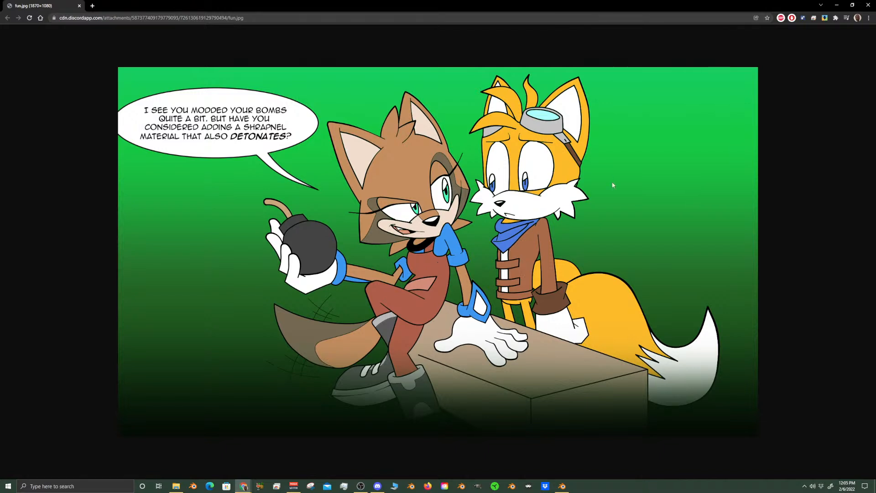
Return to Blender and shift the reference image along X to about 1.66 m so the front-facing figure's midline sits on the Z axis
left_click(839, 6)
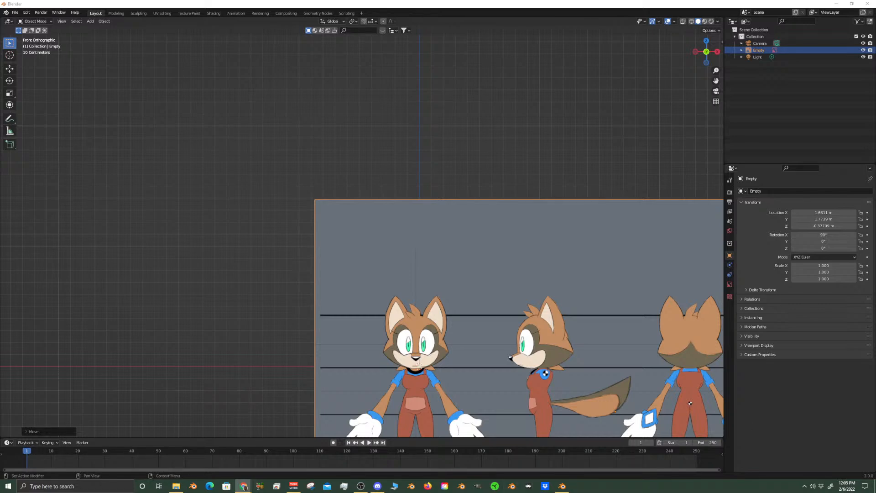
scroll(402, 297, "up", 3)
scroll(402, 297, "down", 3)
middle_click_drag(402, 297, 455, 262)
key("KP_1")
scroll(453, 248, "up", 5)
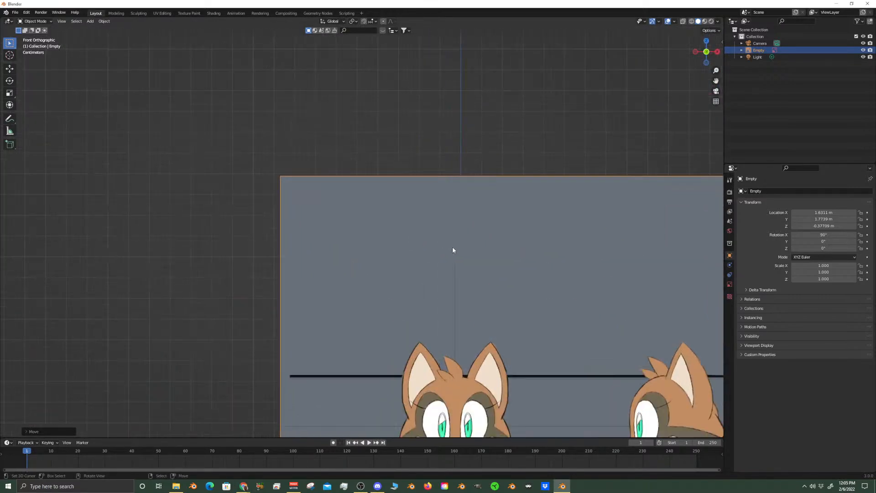
middle_click_drag(428, 299, 472, 129, "shift")
scroll(434, 223, "up", 3)
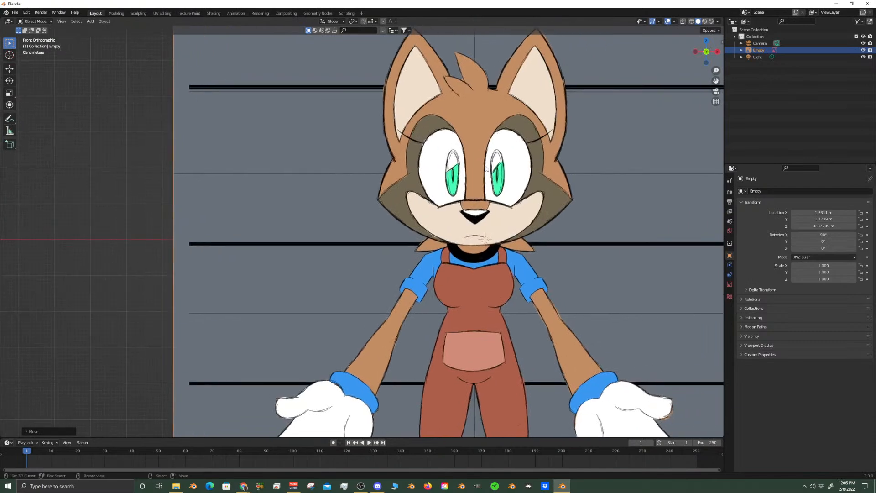
key("g")
key("x")
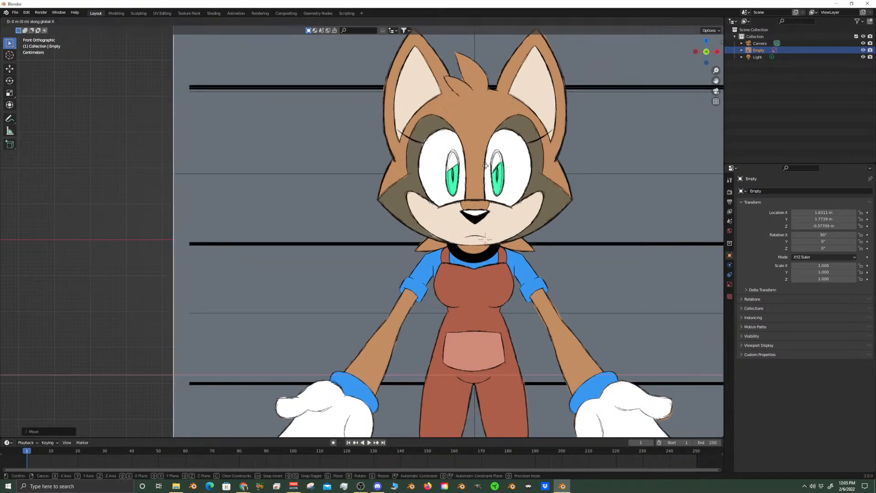
left_click(496, 166)
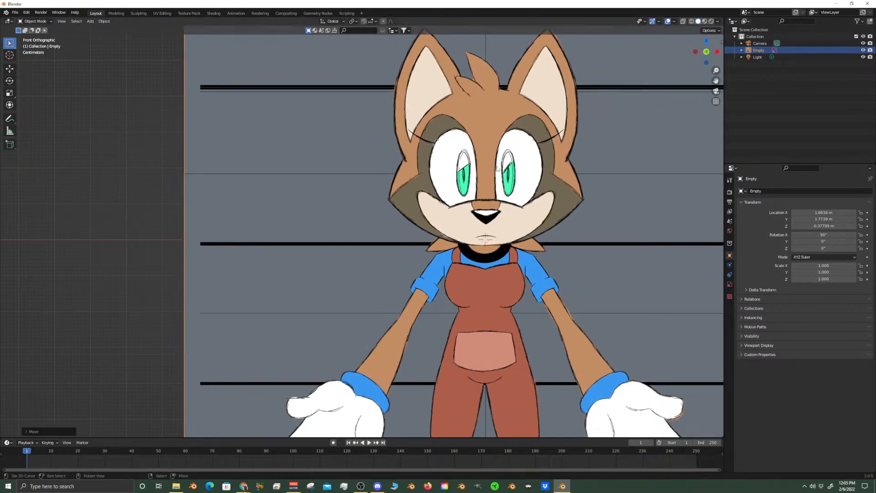
Move the reference image along Y to about 0.06 m so its plane sits near the world origin
scroll(443, 211, "down", 4)
scroll(443, 211, "down", 4)
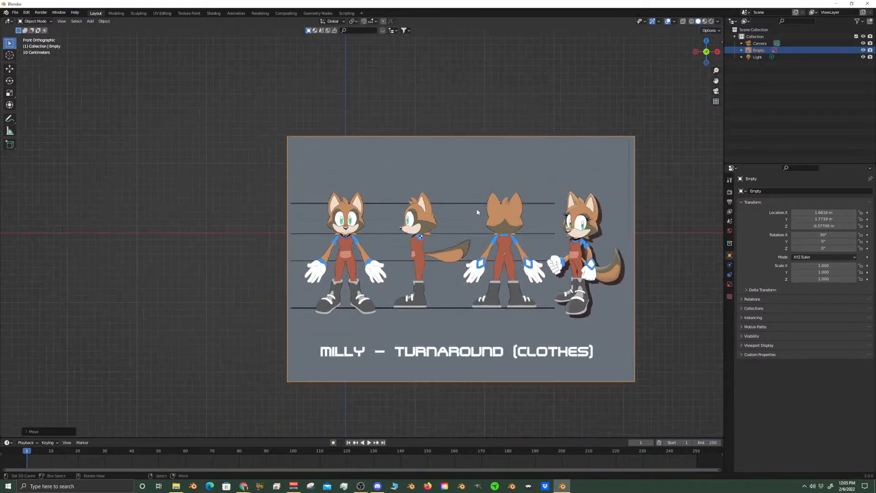
middle_click_drag(478, 212, 456, 235)
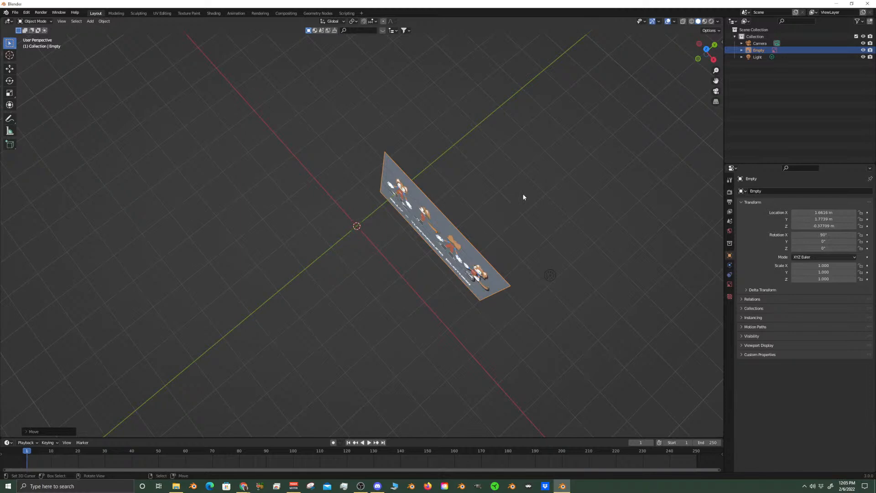
key("g")
key("y")
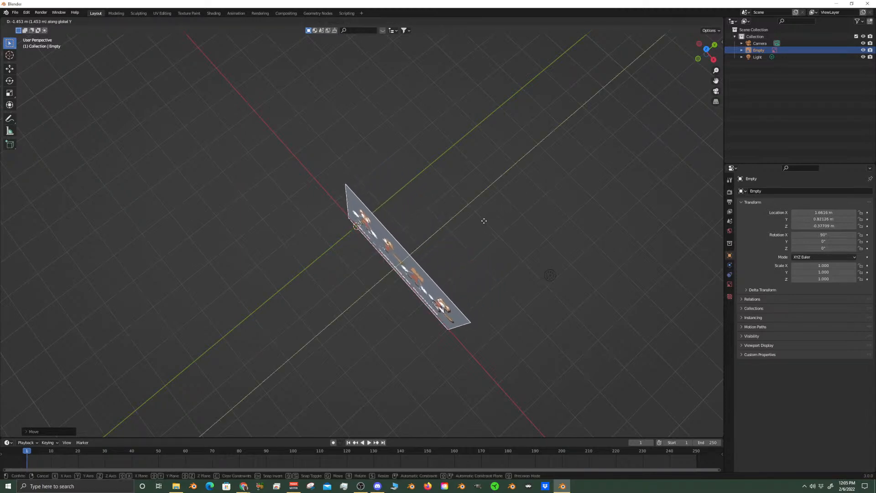
left_click(477, 225)
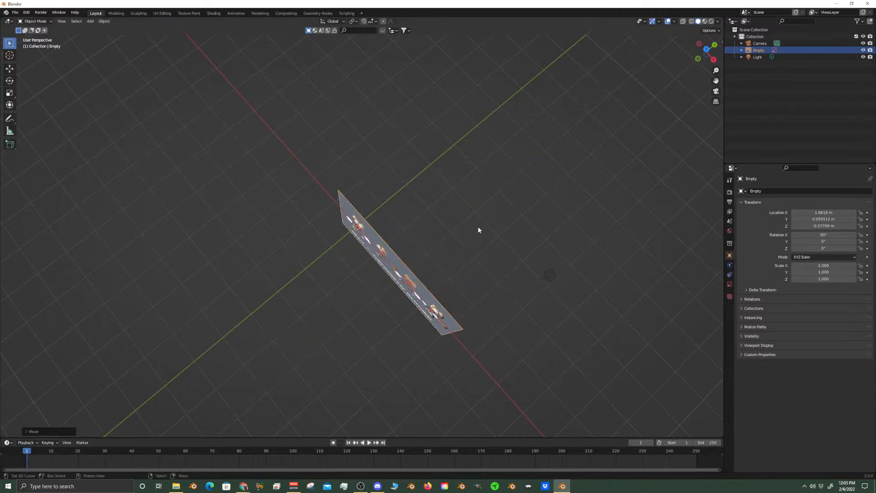
Duplicate the reference image in place and rotate the copy 90° around the global Z axis
scroll(475, 281, "up", 3)
middle_click_drag(475, 283, 456, 293)
scroll(495, 220, "down", 4)
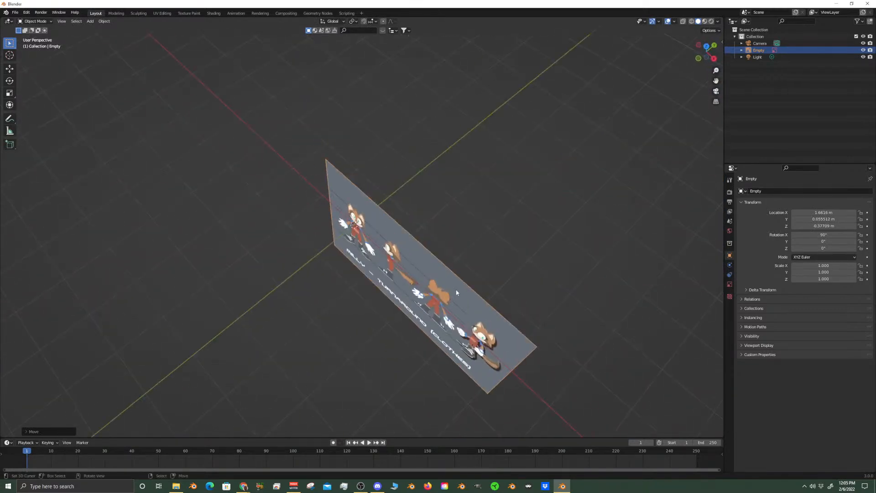
key("shift+d")
key("Escape")
type("r")
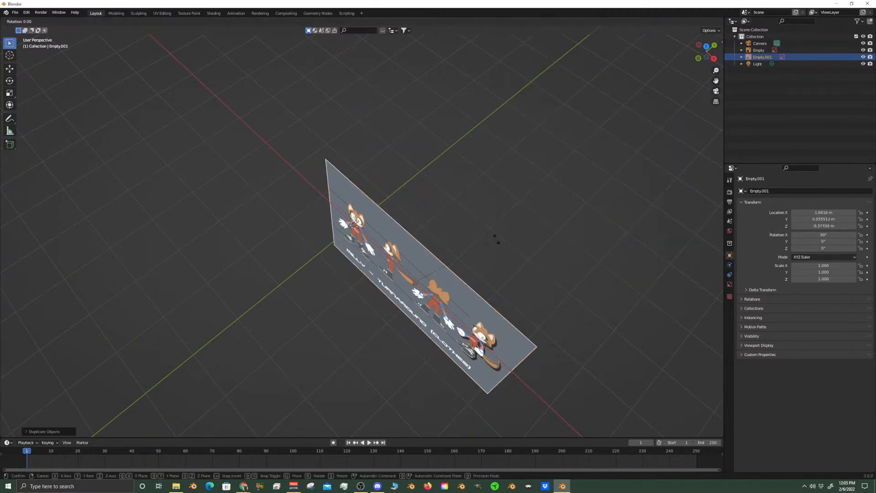
type("z90")
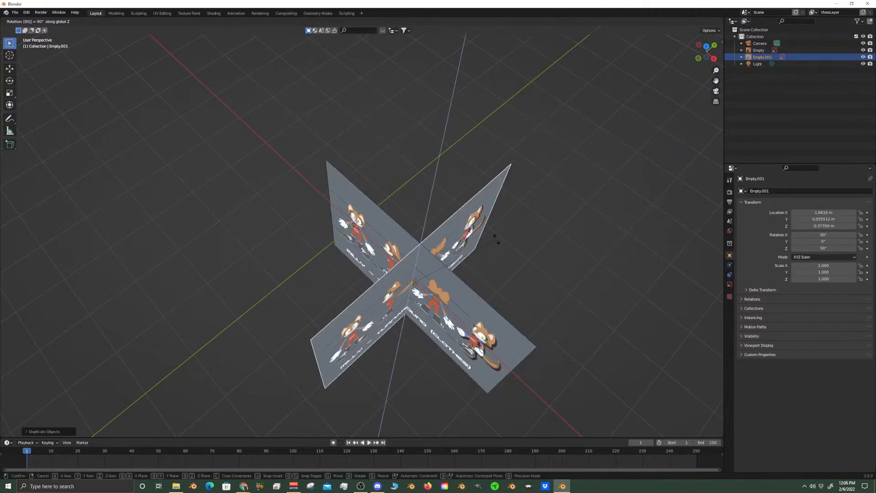
key("Return")
In the right side view, shift the rotated copy along Y to about 0.62 m to centre the side-view figure on the origin
key("KP_3")
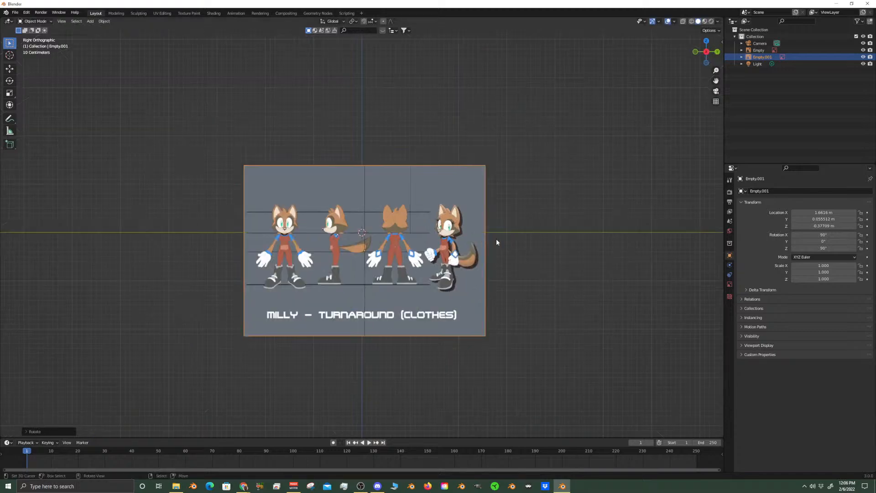
scroll(497, 239, "up", 6)
key("g")
key("y")
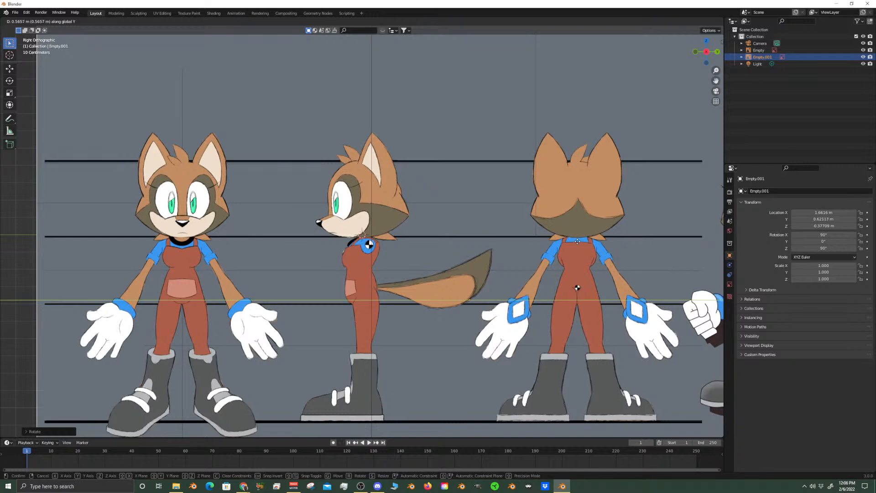
left_click(577, 241)
Inspect the alignment of the two crossed reference images from the side, the front and in perspective
scroll(385, 225, "up", 8)
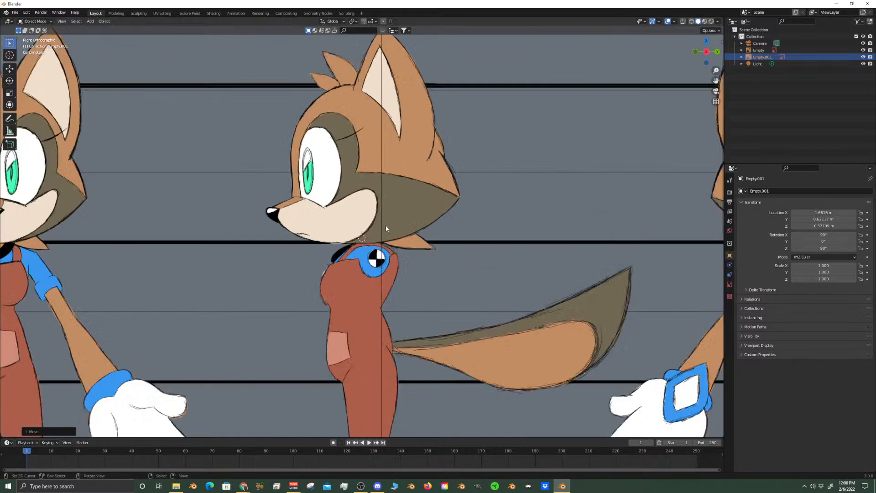
scroll(385, 225, "down", 5)
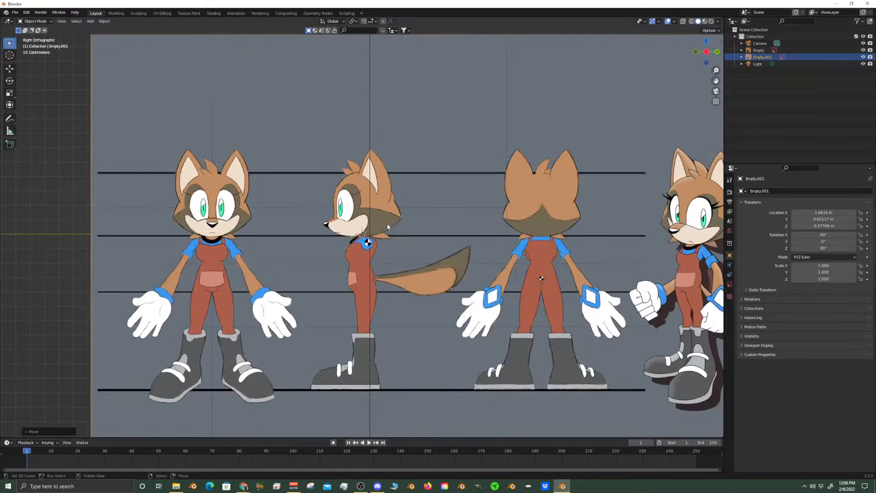
scroll(388, 215, "down", 3)
key("KP_1")
scroll(424, 185, "up", 6)
scroll(432, 193, "down", 5)
middle_click_drag(452, 164, 437, 231)
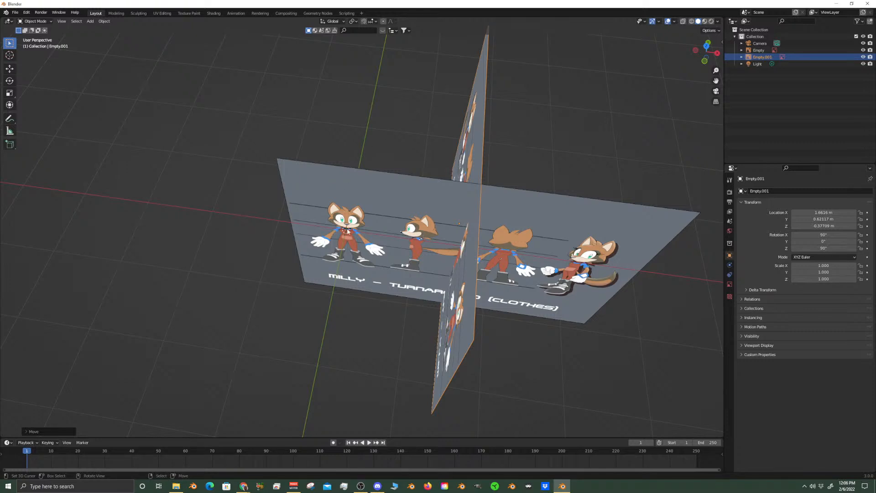
middle_click_drag(347, 228, 363, 187)
scroll(409, 228, "up", 3)
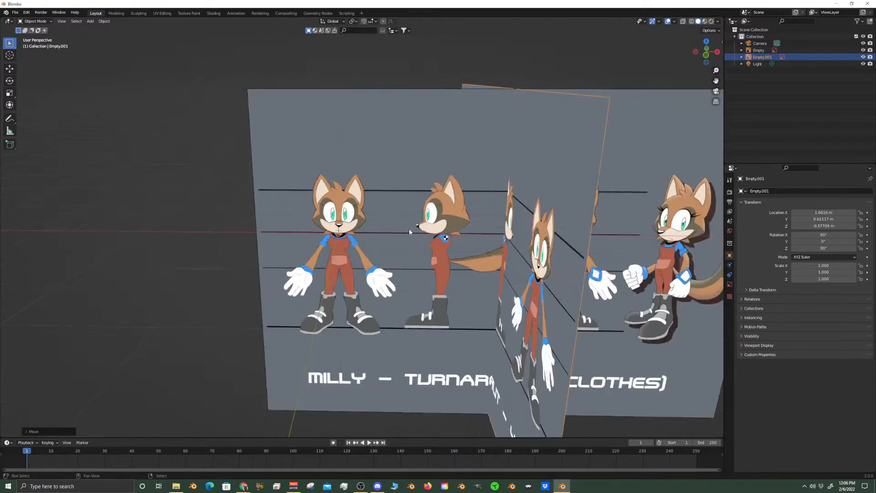
Add a UV sphere with 32 segments and 16 rings and scale it uniformly to about 0.268 to match the head width
key("shift+a")
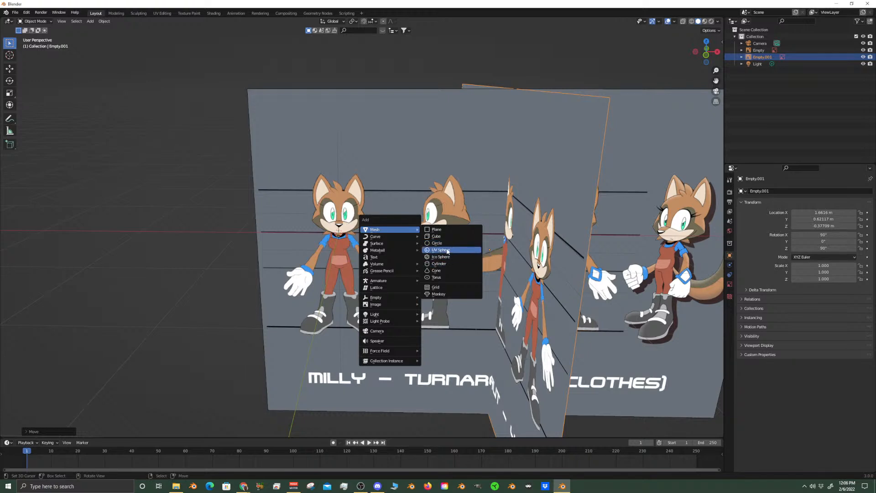
left_click(447, 250)
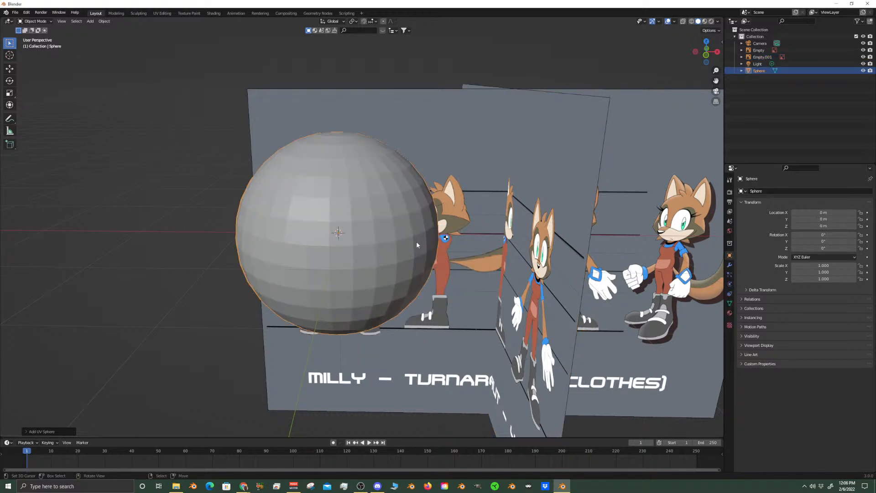
left_click(32, 430)
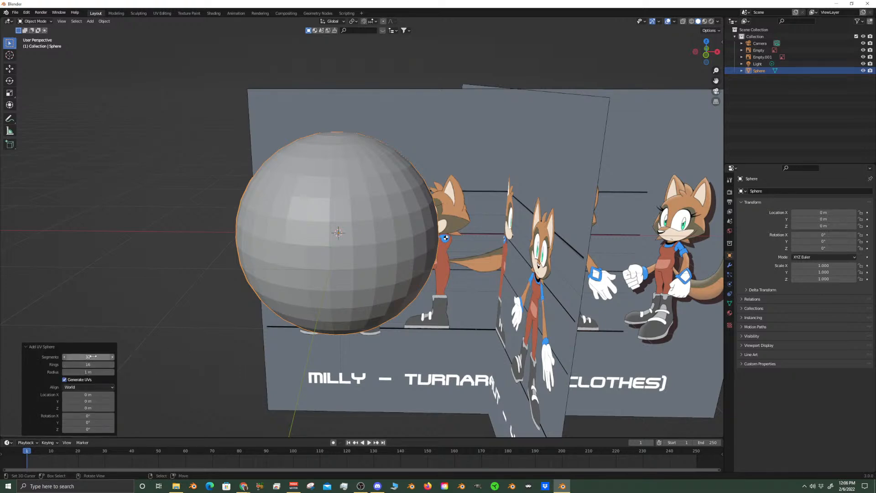
key("KP_1")
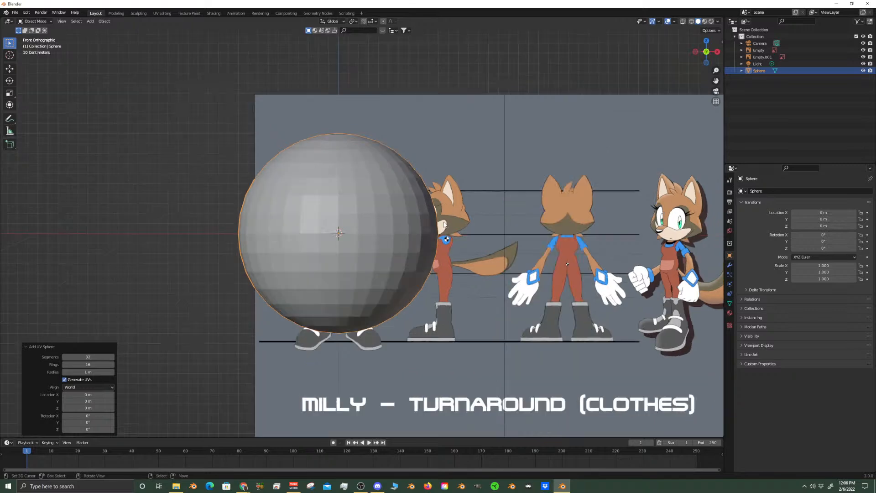
scroll(444, 224, "up", 3)
key("s")
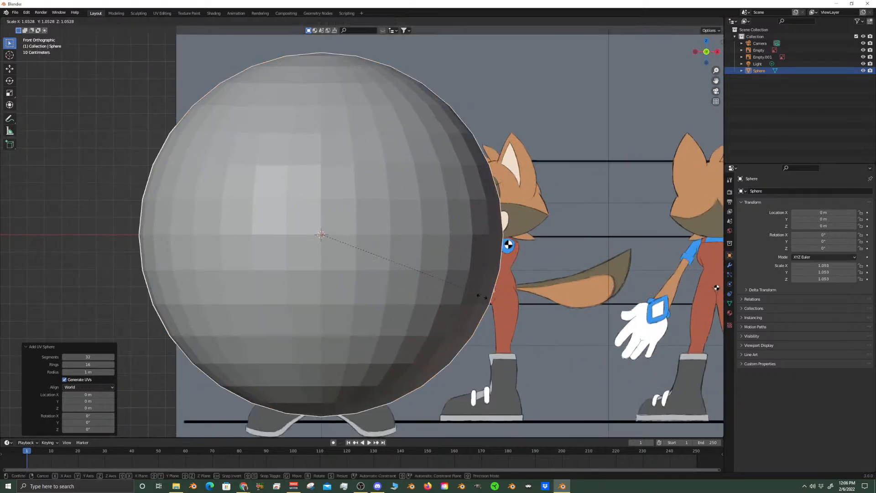
left_click(363, 252)
Raise the sphere along Z to about 0.253 m so it covers the head and its underside meets the chin
scroll(349, 258, "up", 3)
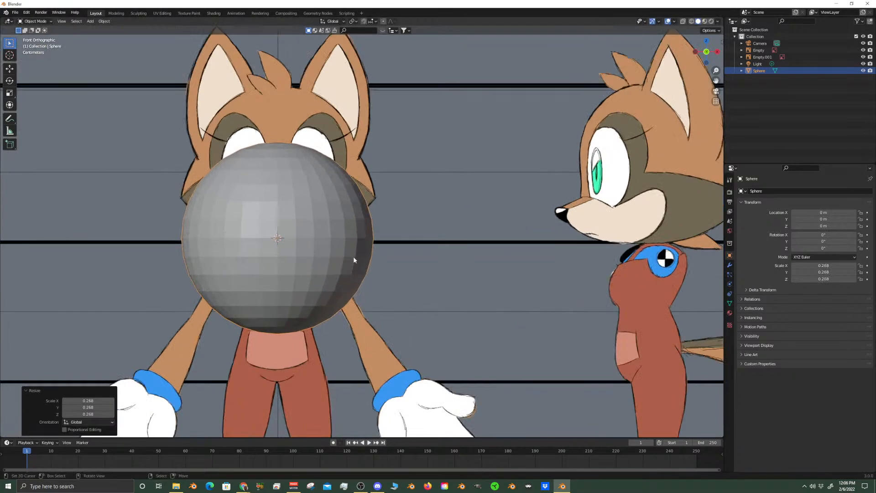
key("g")
key("z")
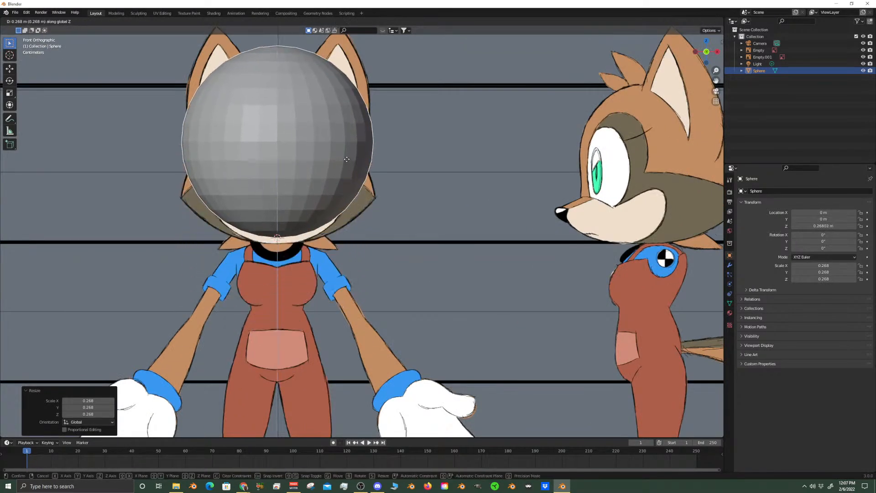
left_click(344, 170)
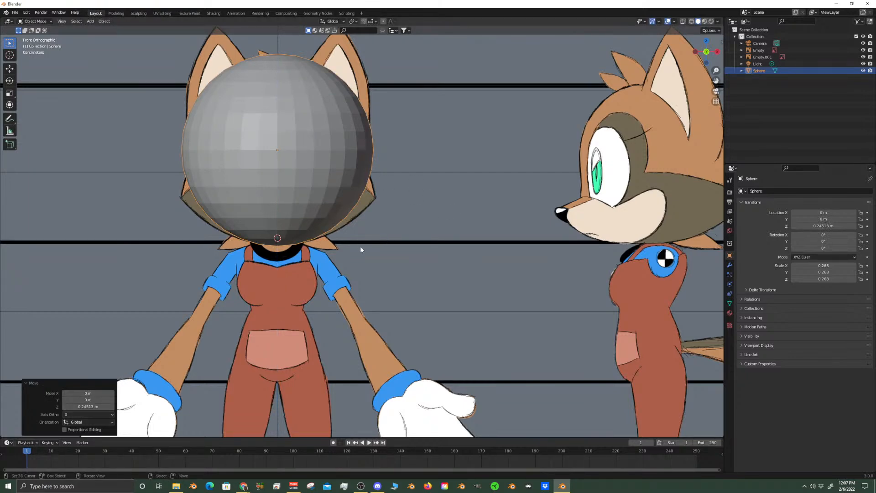
key("g")
key("z")
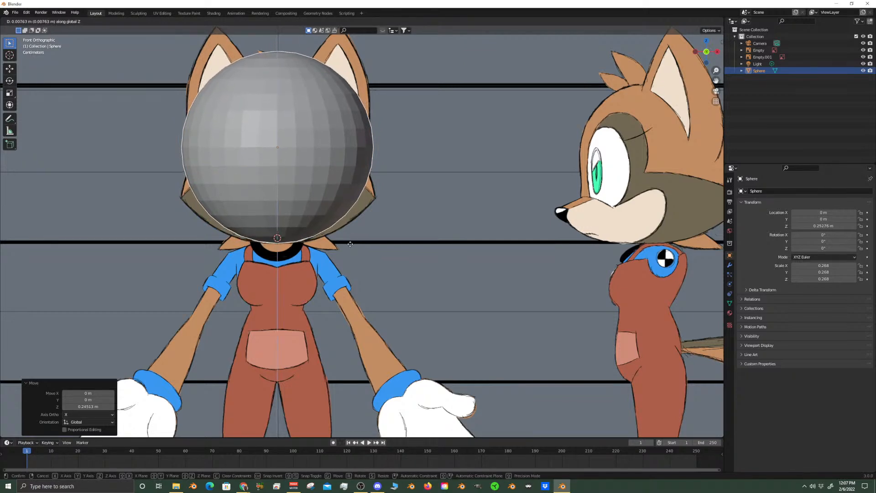
left_click(350, 245)
Examine the mesh at the sphere's bottom pole in Edit Mode and compare its position with the chin line and 3D cursor
scroll(320, 219, "up", 8)
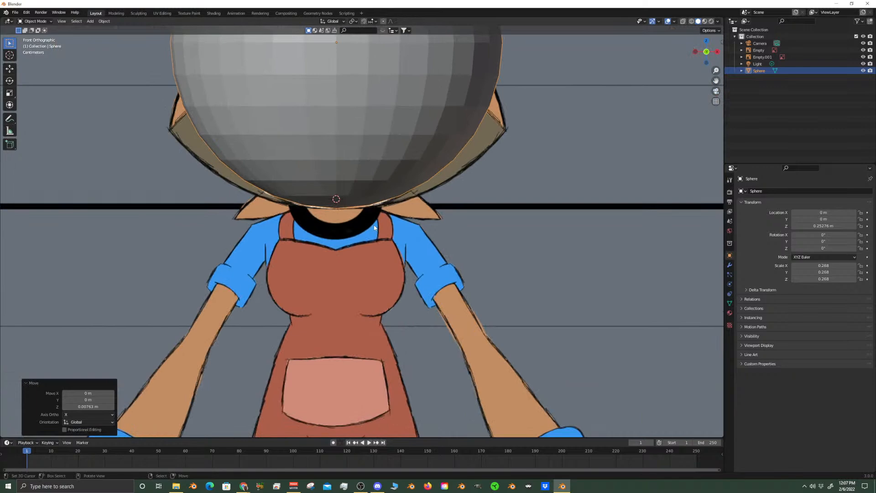
scroll(331, 170, "down", 6)
scroll(341, 190, "up", 5)
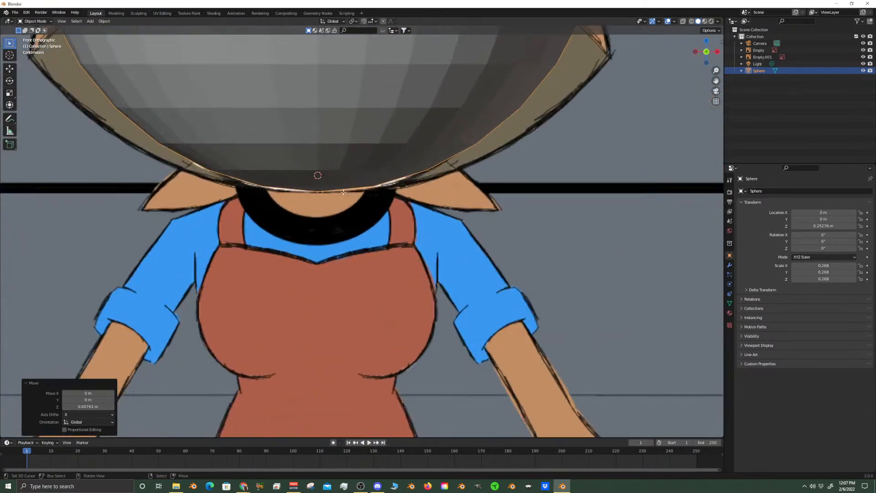
key("Tab")
middle_click_drag(335, 198, 341, 150)
right_click(323, 200)
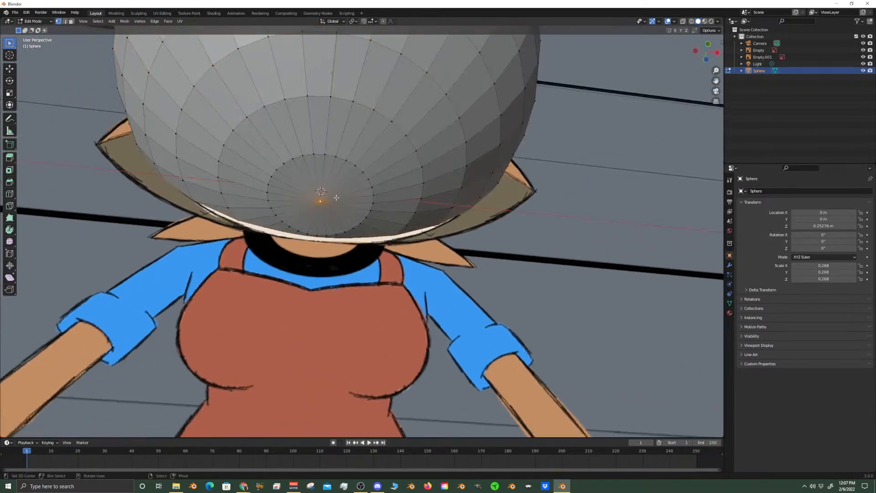
key("KP_1")
key("Tab")
scroll(352, 187, "down", 4)
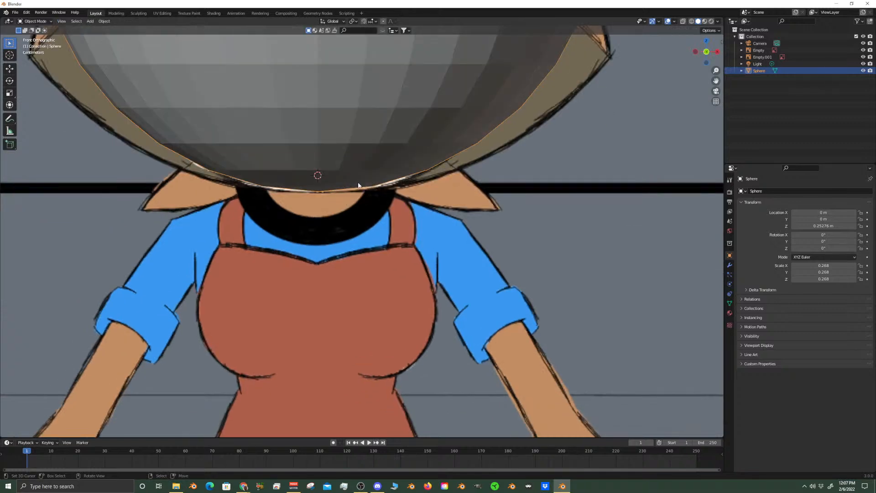
scroll(366, 189, "up", 3)
key("Tab")
middle_click_drag(366, 189, 283, 195)
key("KP_1")
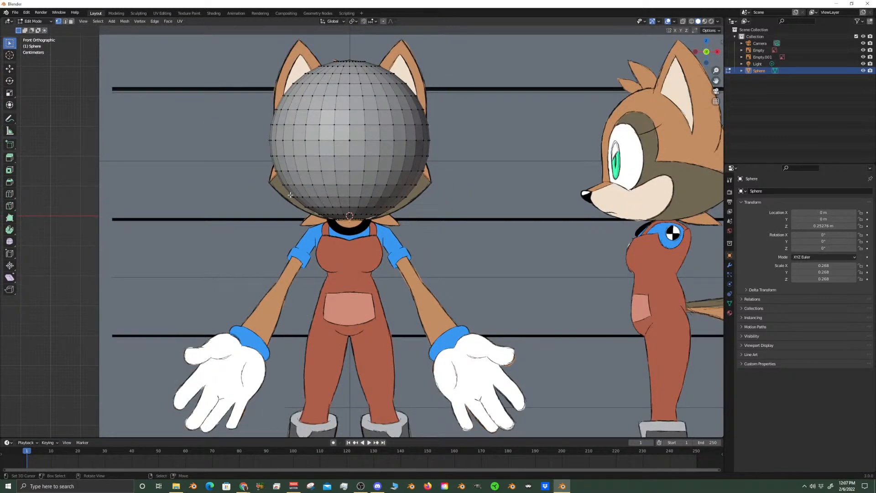
key("Tab")
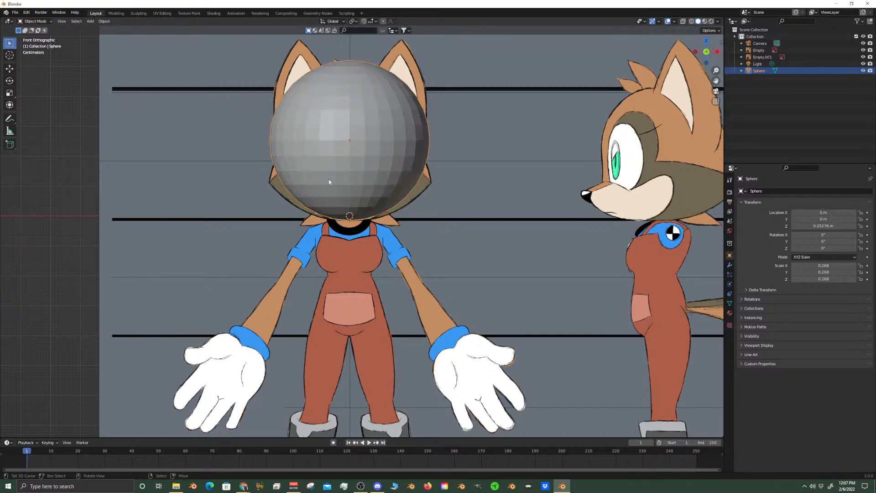
Restrict object transforms to affect only origins
left_click(717, 31)
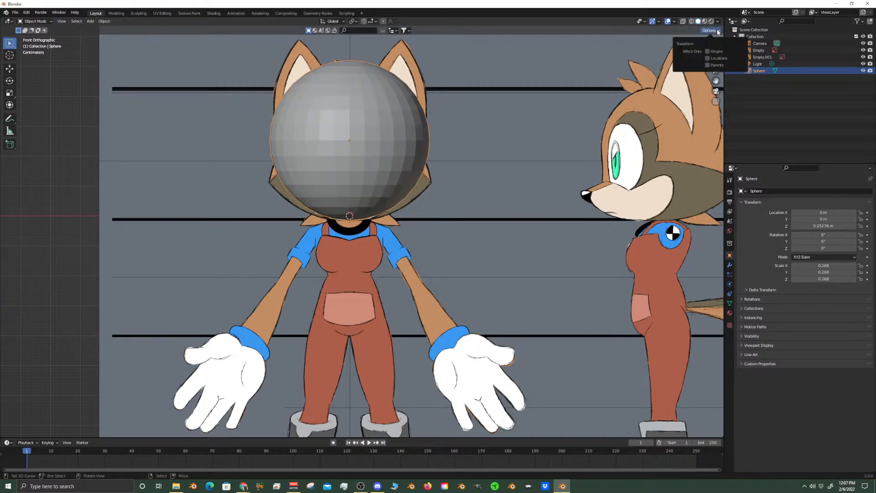
left_click(708, 52)
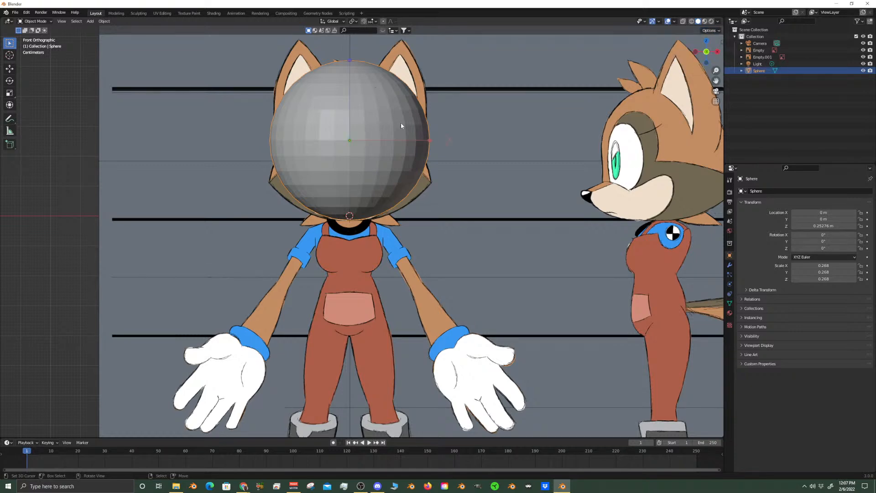
Snap the sphere's origin to the 3D cursor, then turn off the origins-only transform restriction
key("shift+s")
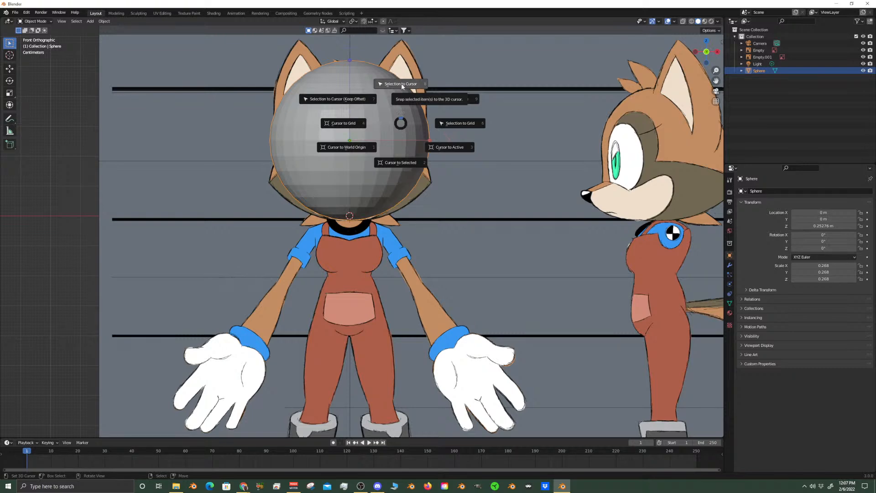
left_click(402, 85)
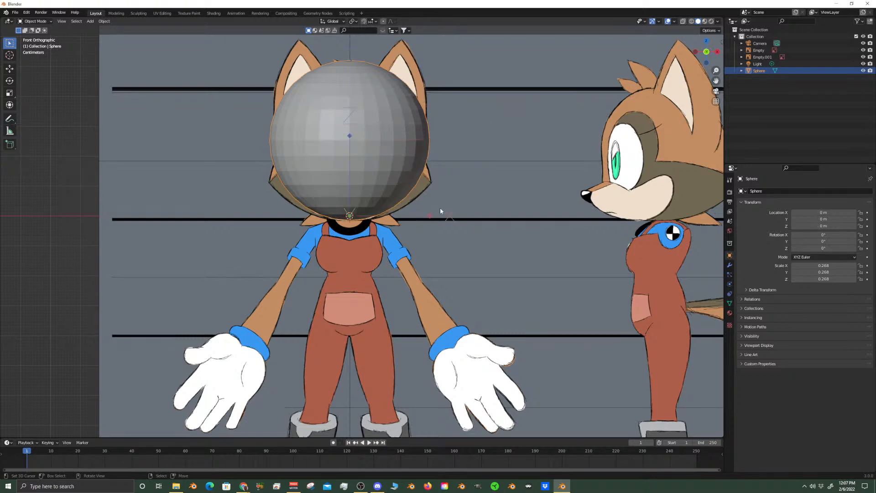
left_click(710, 30)
left_click(708, 51)
Scale the sphere uniformly to about 0.221 around its new origin so its top meets the head's upper guide line
key("s")
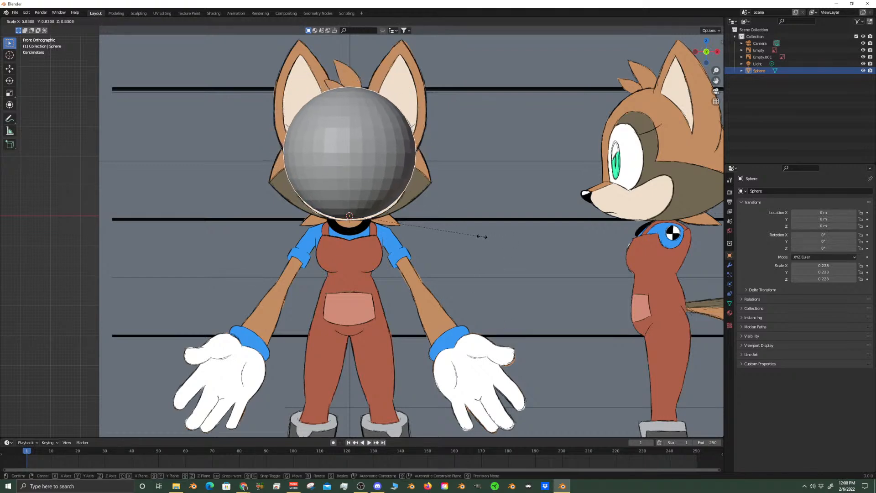
left_click(481, 241)
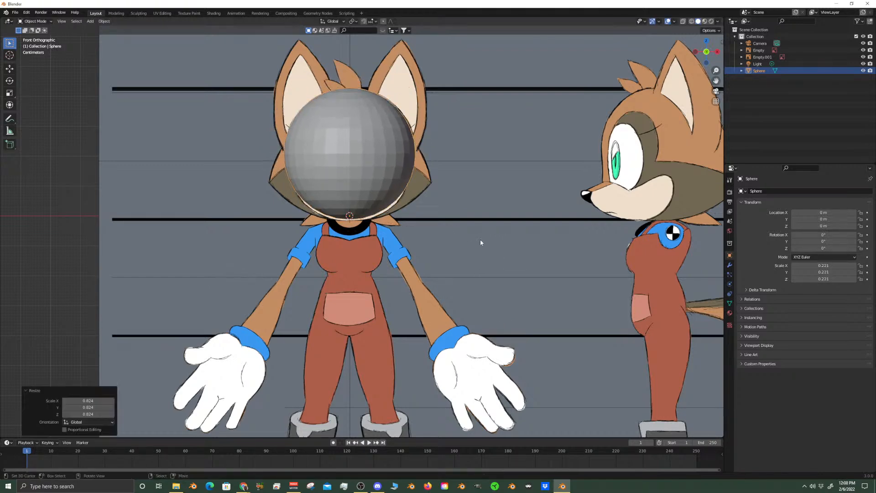
Move the side-view reference image along X to about 0.029 m so it passes through the sphere
key("KP_3")
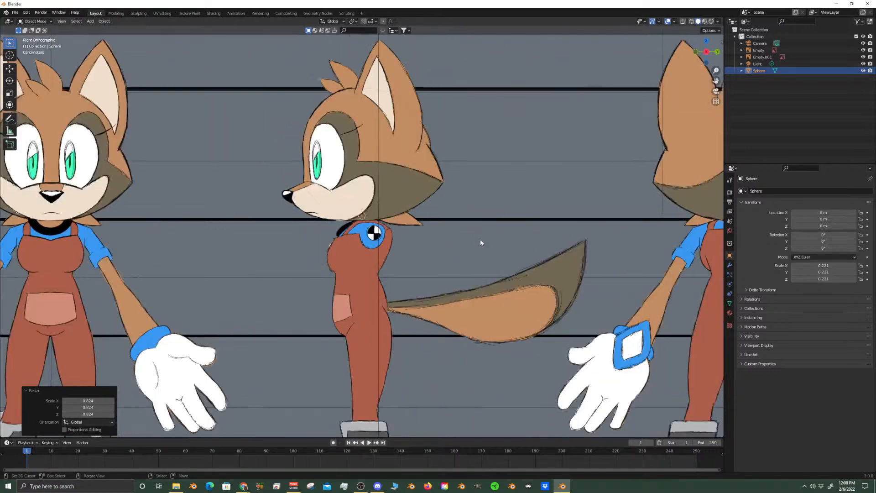
scroll(480, 239, "down", 6)
left_click(540, 152)
middle_click_drag(539, 152, 487, 336)
key("g")
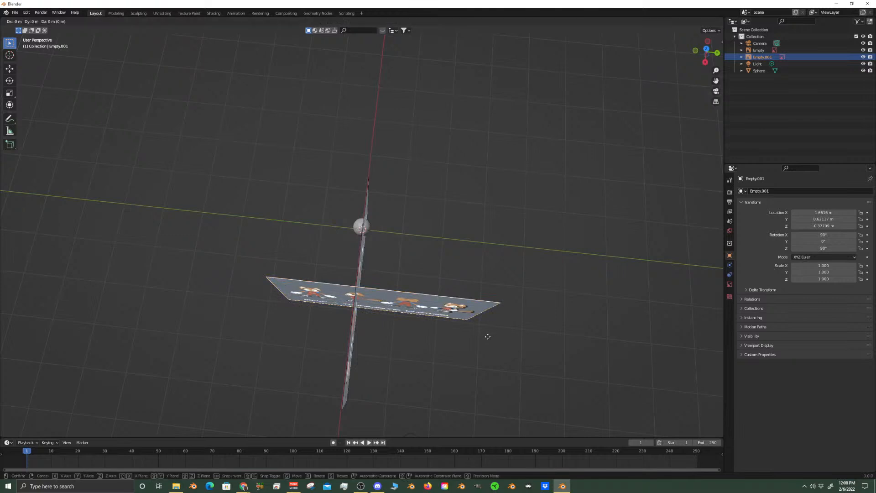
key("x")
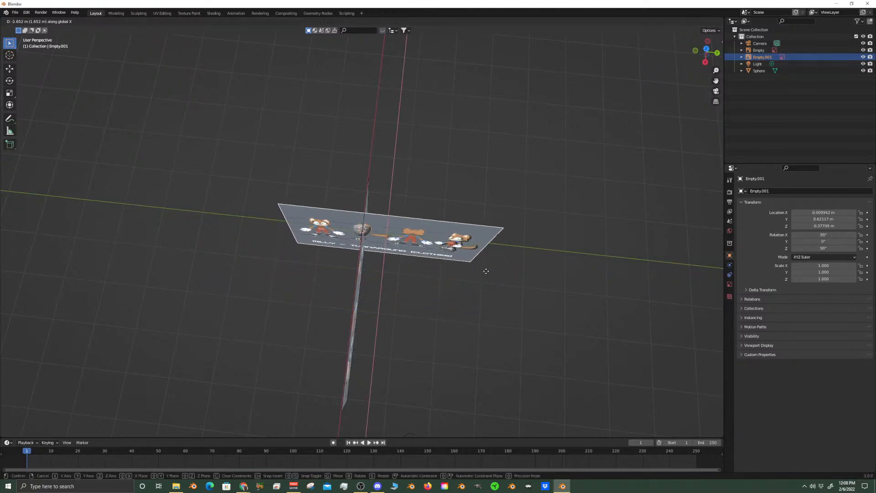
left_click(486, 273)
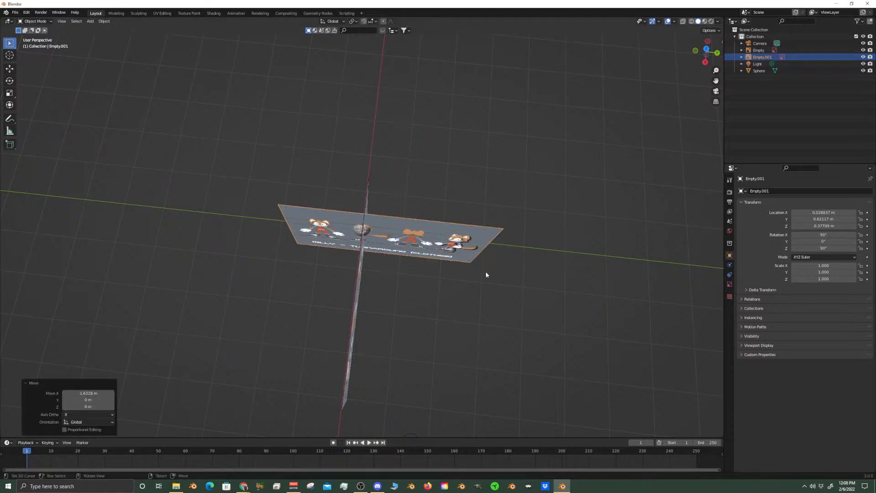
key("KP_1")
key("KP_3")
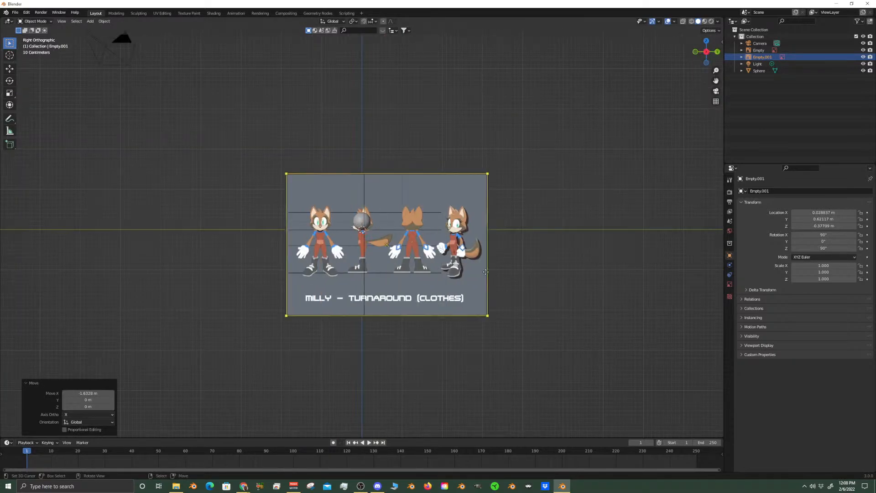
scroll(481, 290, "up", 8)
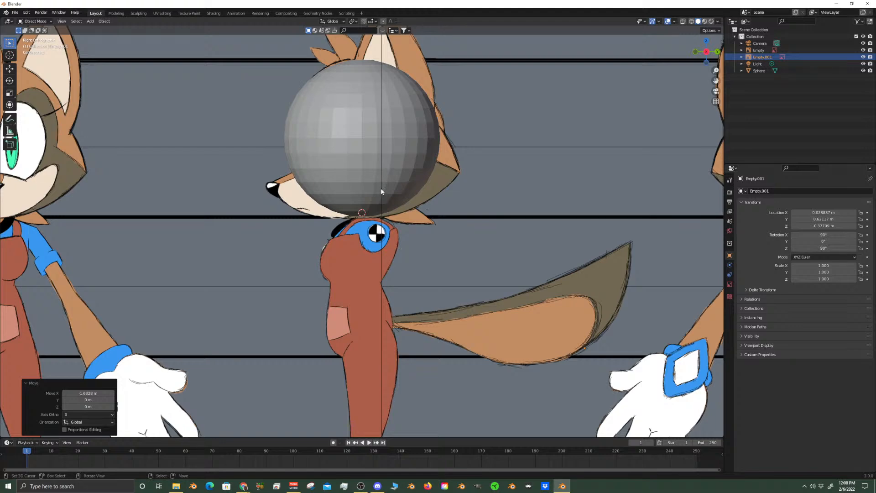
Shift the side-view reference image about -0.03 m along X so it lines up with the front drawing's centre line
scroll(361, 198, "down", 5)
scroll(368, 200, "up", 5)
scroll(372, 284, "up", 3)
key("KP_1")
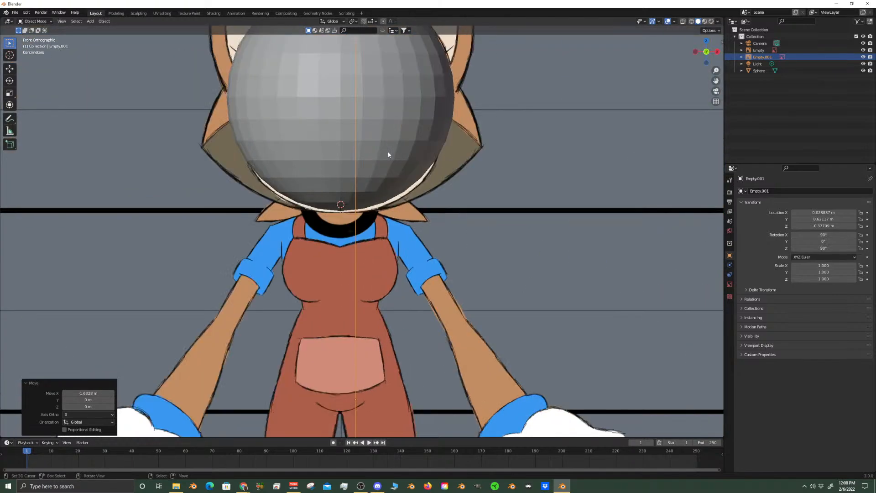
scroll(387, 159, "down", 3)
middle_click_drag(404, 111, 425, 167, "shift")
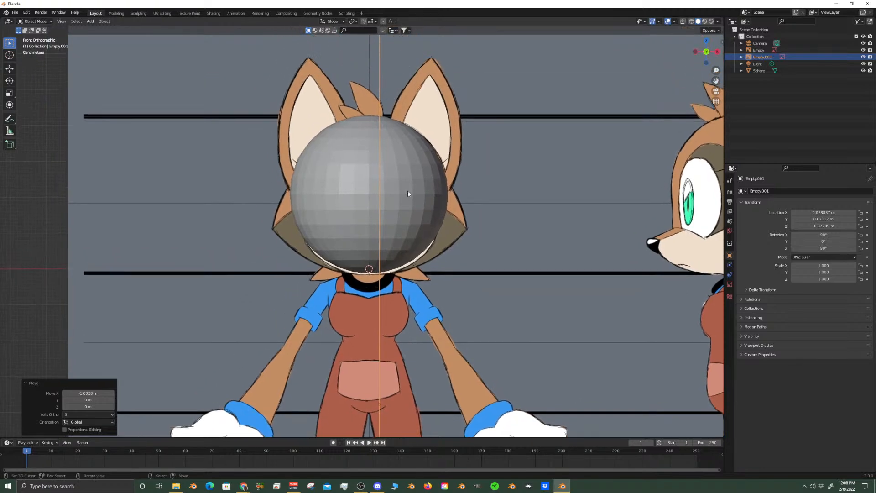
key("g")
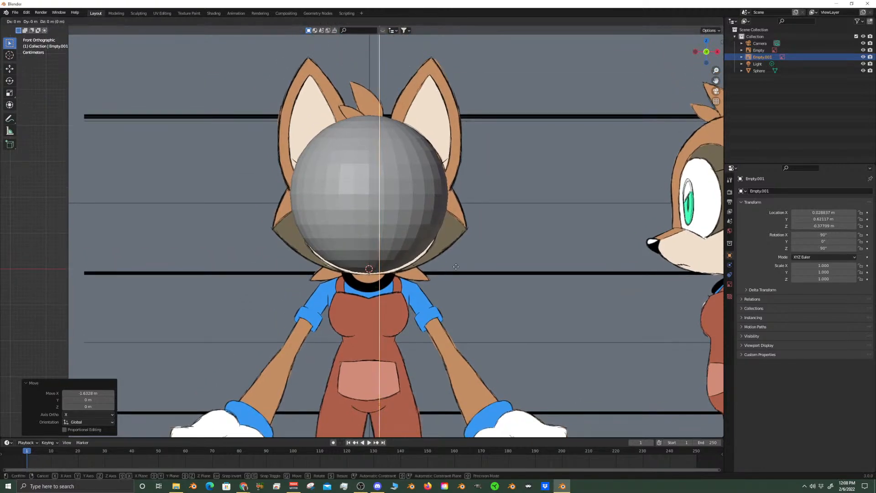
key("x")
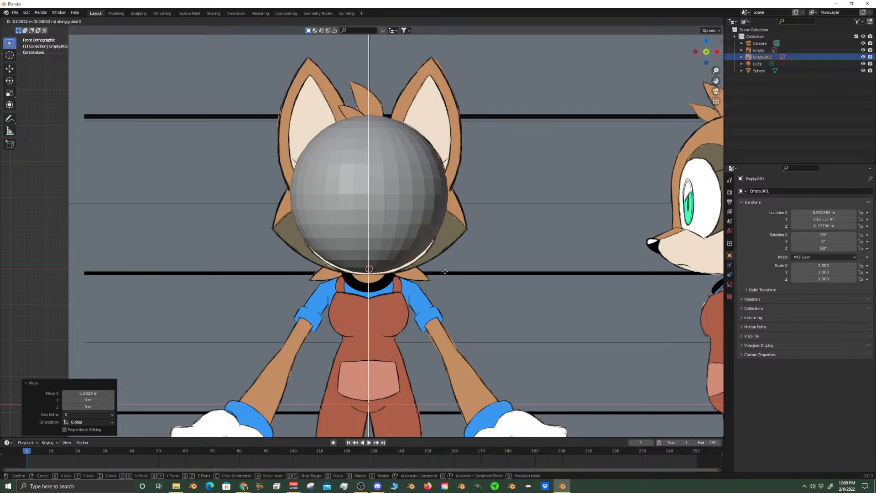
left_click(446, 271)
scroll(378, 197, "up", 2)
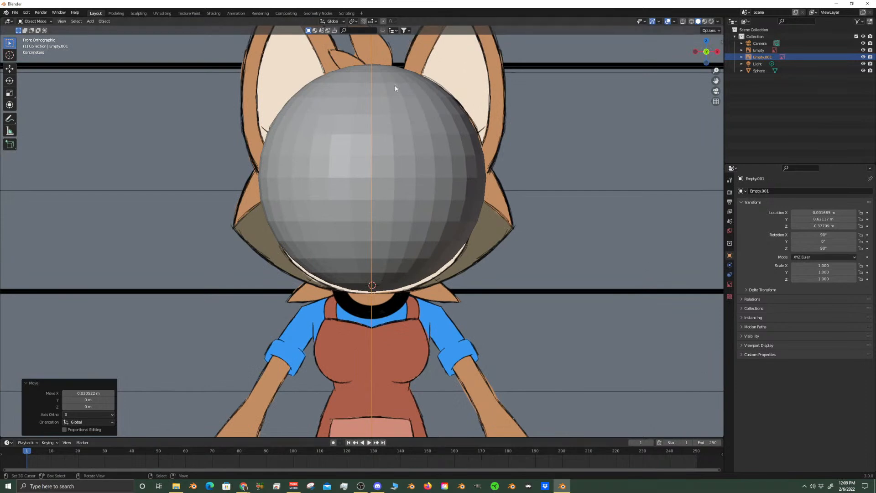
scroll(438, 114, "down", 5)
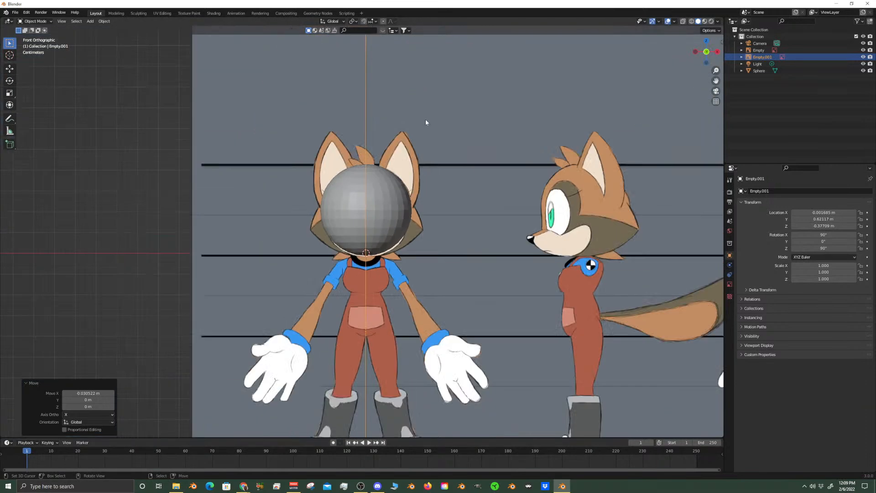
Flip the 3D viewport's header to the bottom of the area
right_click(609, 20)
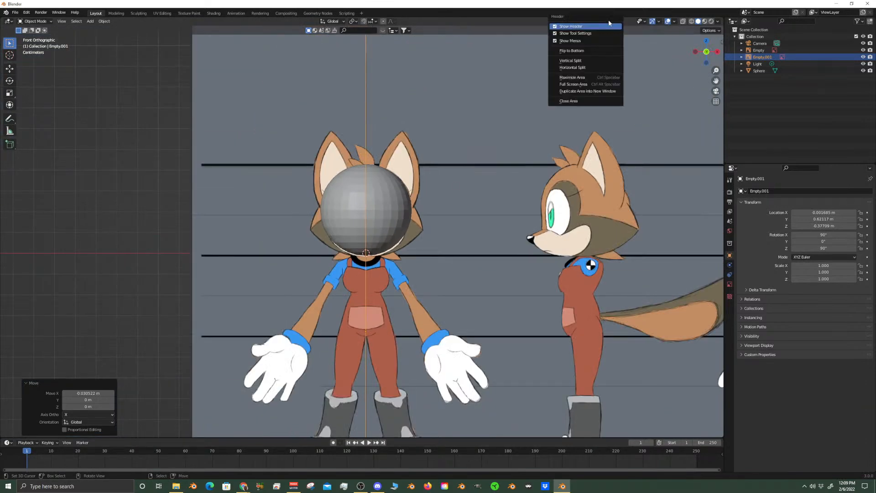
left_click(583, 51)
right_click(464, 22)
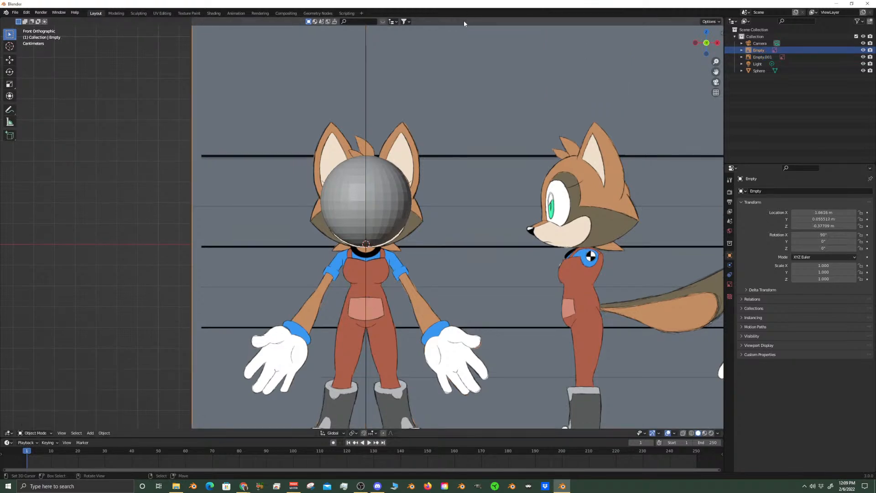
right_click(37, 23)
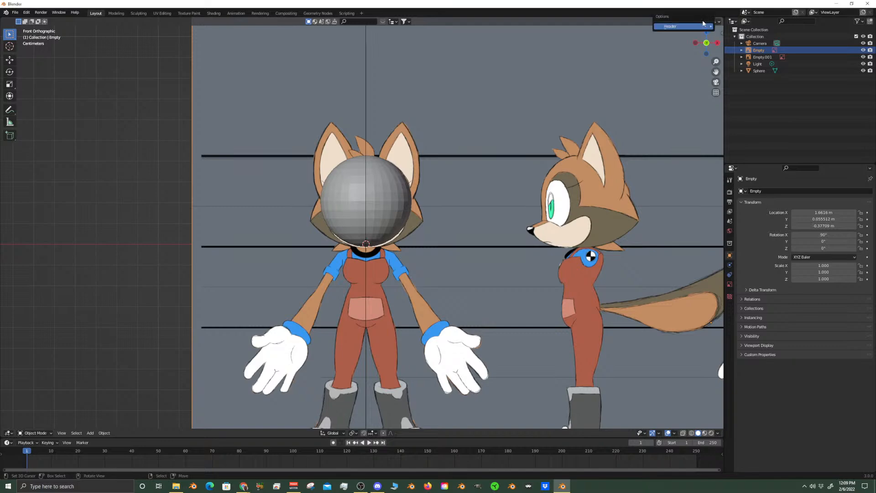
right_click(704, 23)
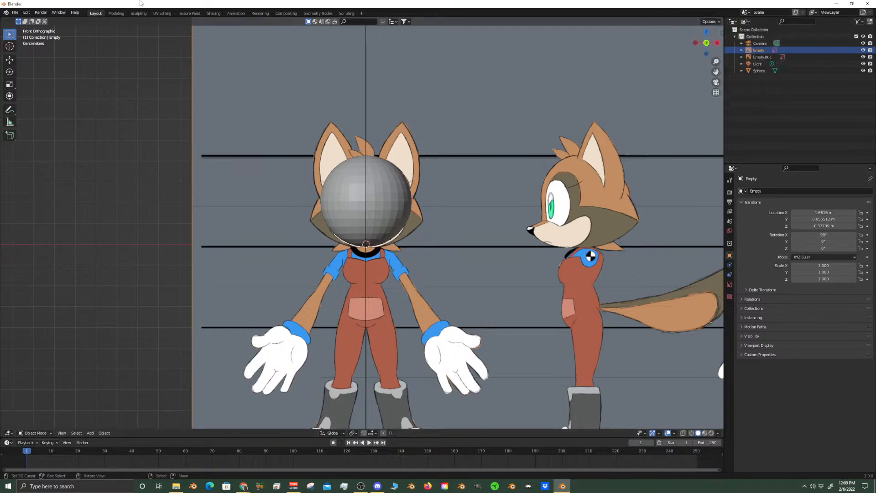
Raise both reference images together about 0.0044 m along Z to match the sphere, and check the fit from front and side
scroll(387, 177, "up", 5)
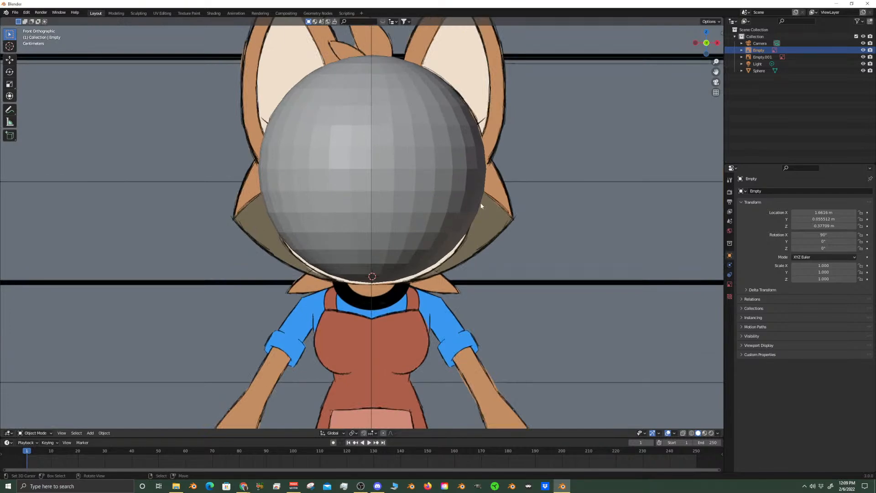
scroll(361, 219, "down", 5)
right_click(366, 95)
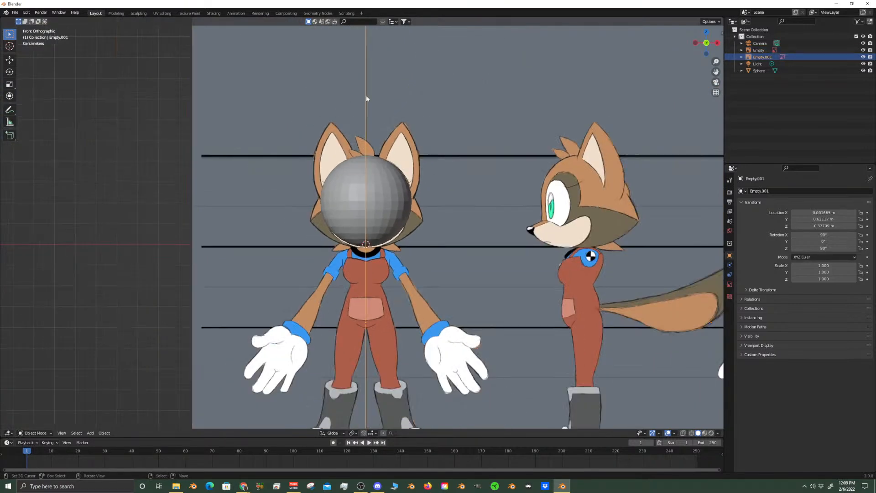
right_click(237, 90, "shift")
scroll(380, 162, "up", 6)
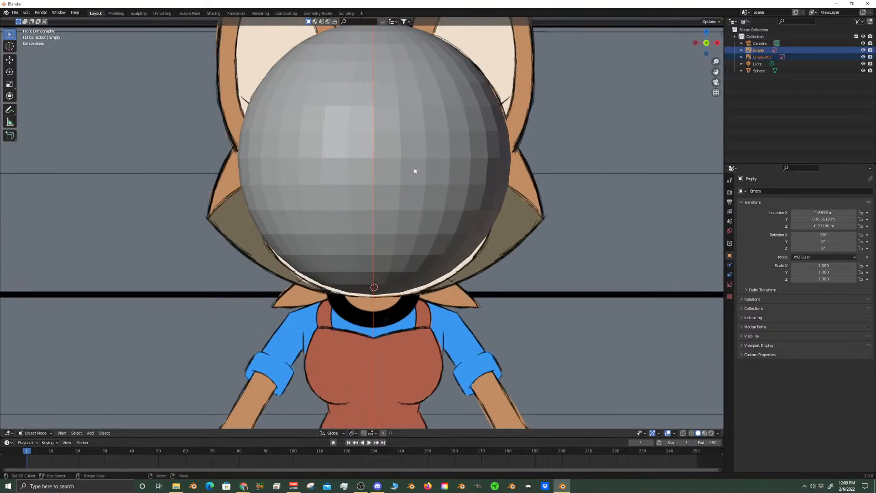
key("g")
key("z")
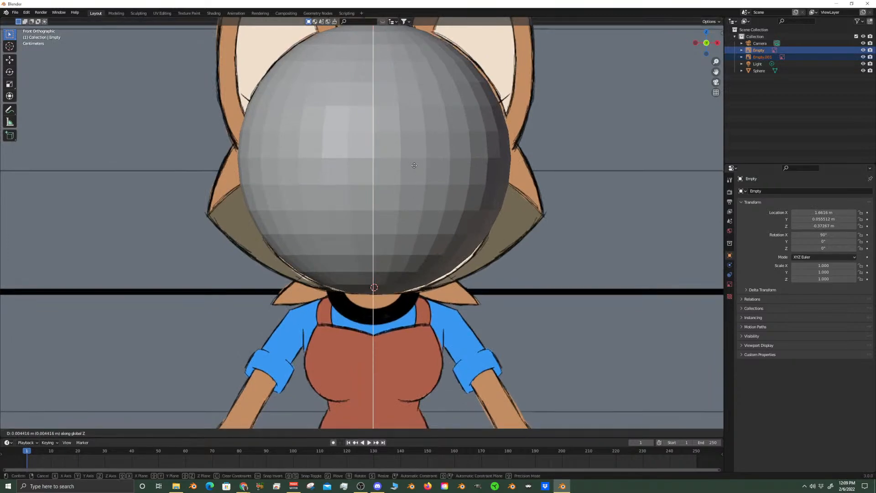
left_click(414, 166)
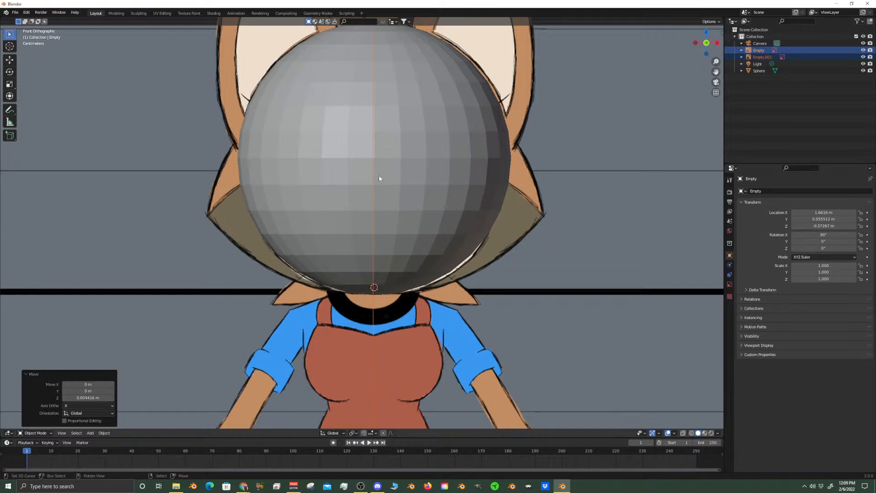
scroll(379, 178, "down", 5)
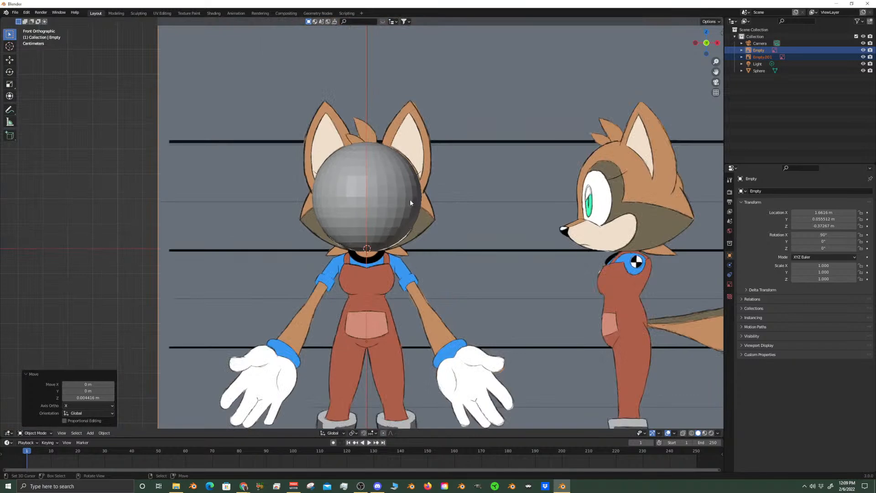
scroll(402, 203, "up", 3)
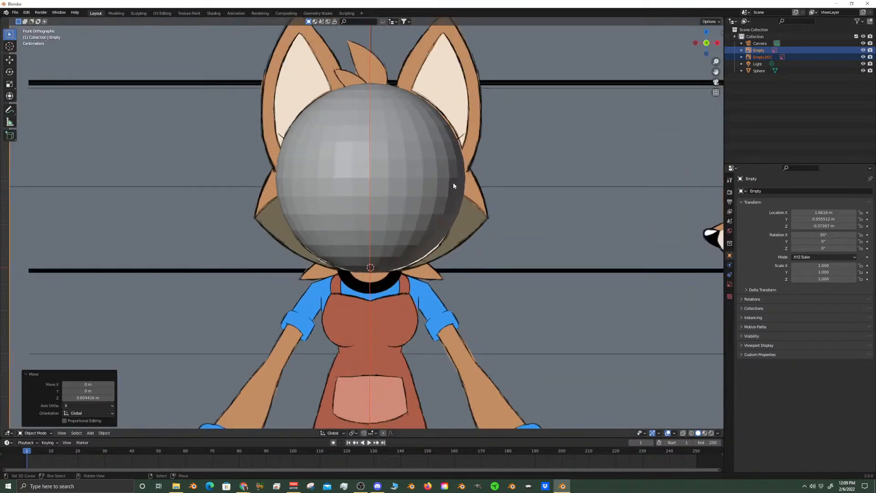
key("KP_3")
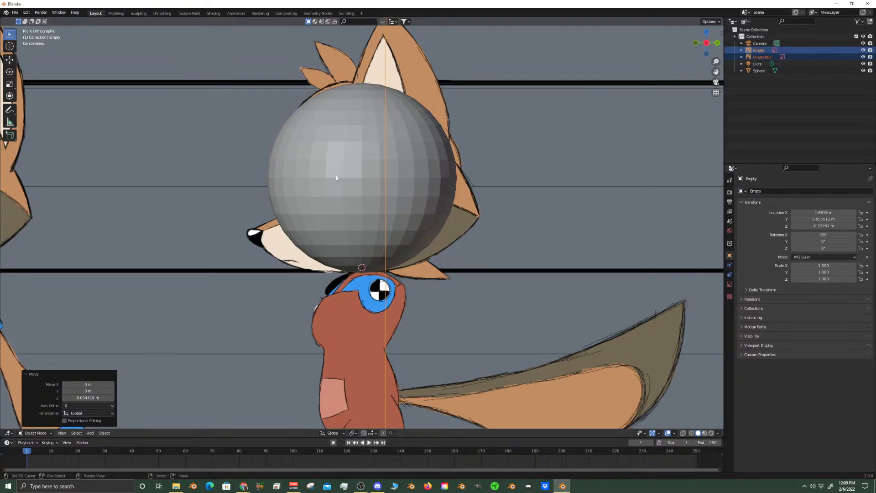
key("KP_1")
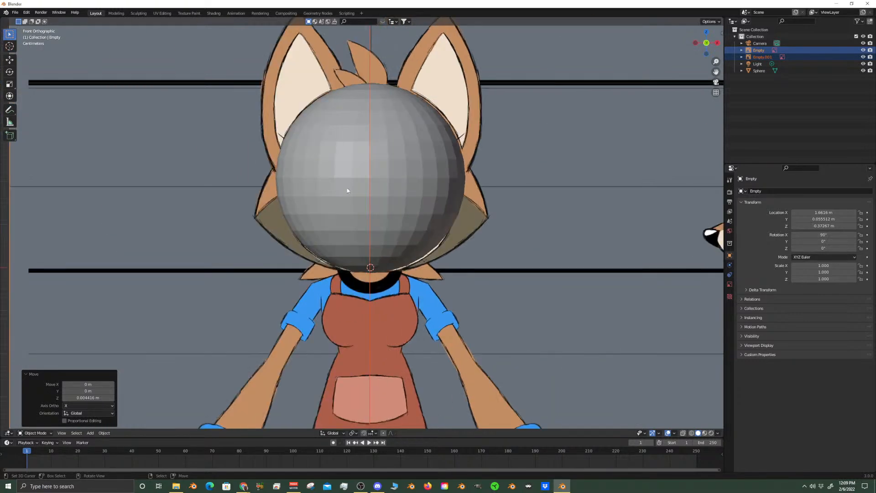
Select the vertical centre edge loop of the sphere in Edit Mode and inspect it around the mesh
left_click(418, 165)
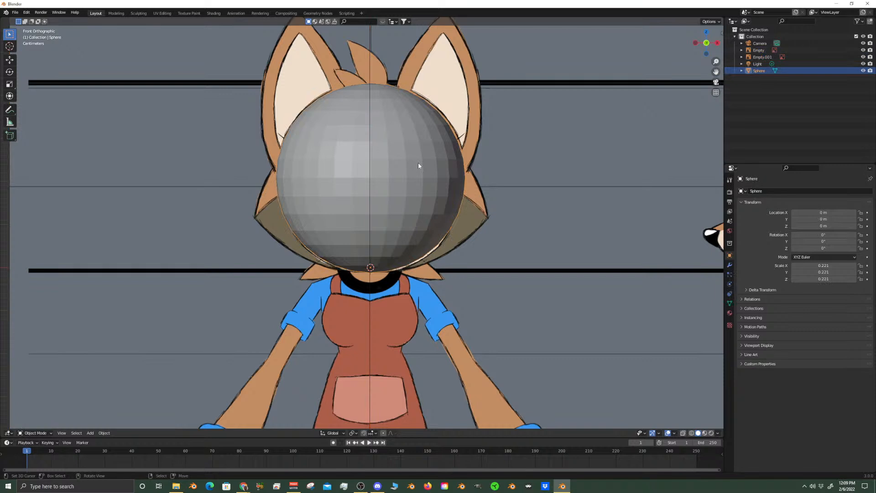
key("Tab")
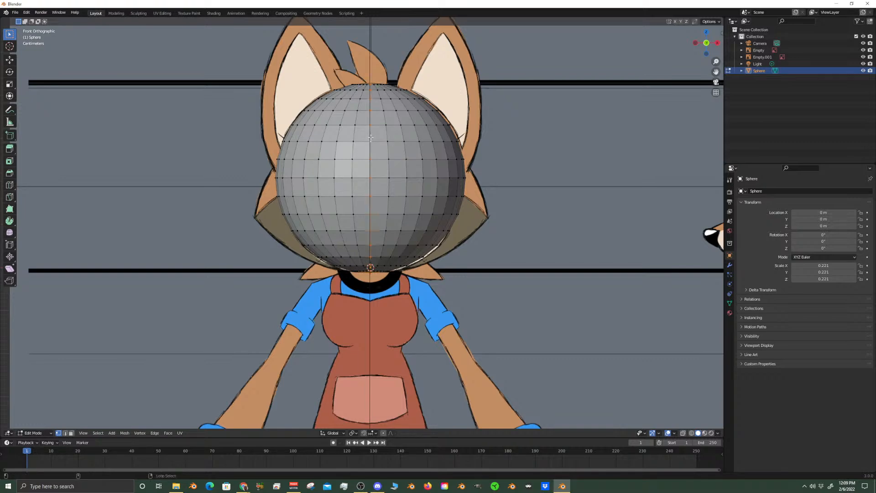
scroll(371, 137, "down", 3)
middle_click_drag(371, 137, 354, 167)
scroll(446, 169, "up", 5)
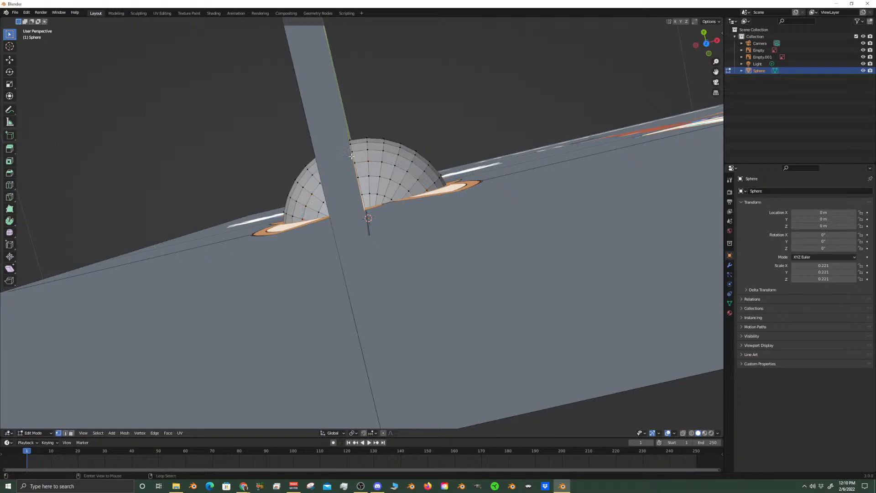
middle_click_drag(357, 161, 363, 103)
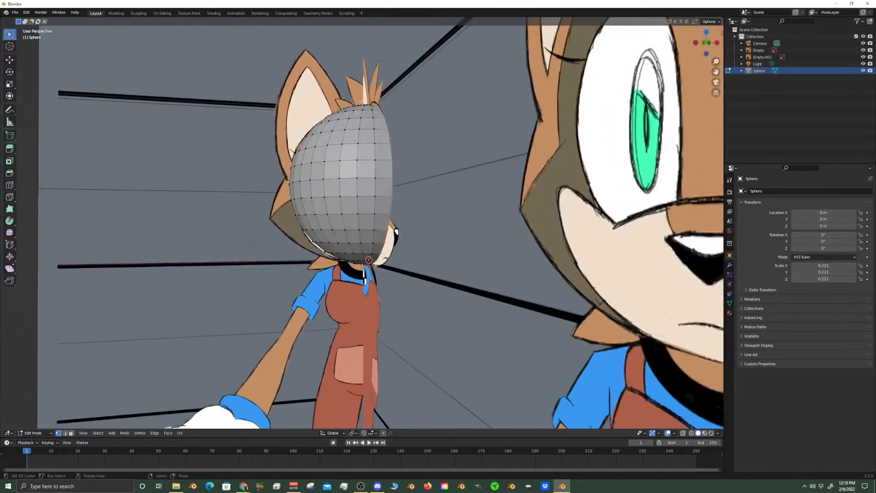
key("KP_1")
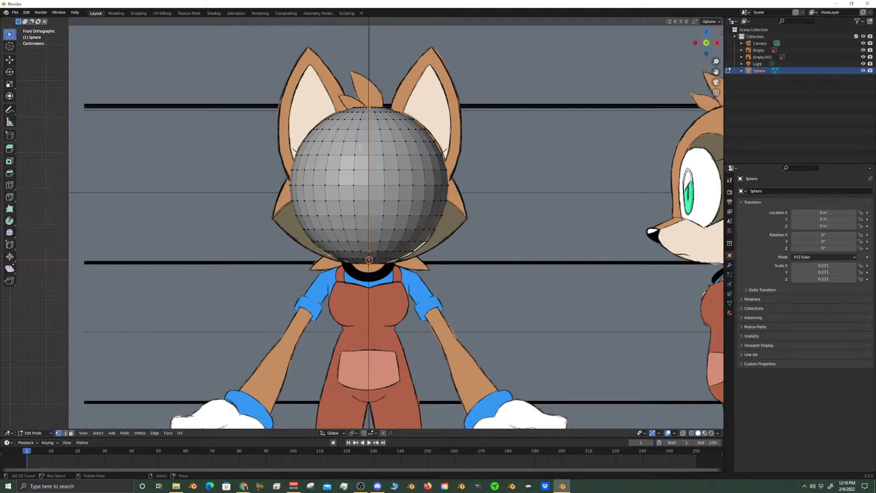
Flatten the selected centre loop by scaling it to 0 along X, and release the loop selection
key("s")
key("x")
key("0")
key("Return")
right_click(340, 175)
key("ctrl")
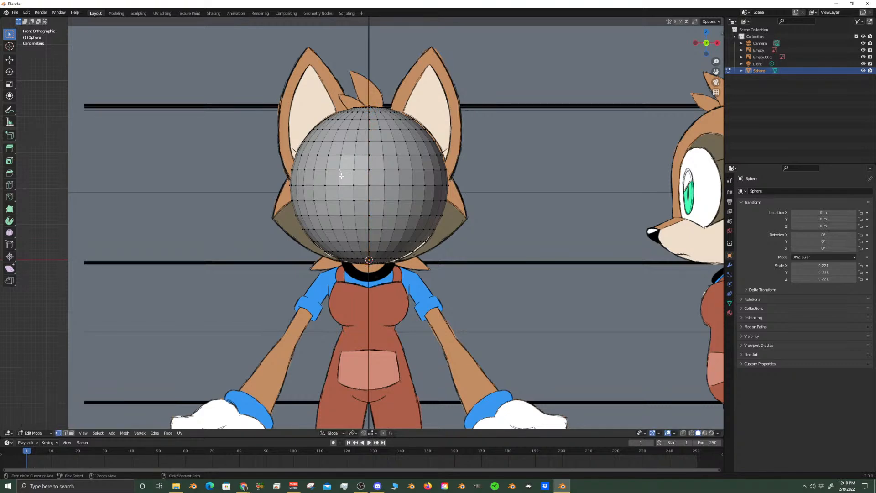
Select the half of the sphere on the negative X side of the centre loop and delete its faces
key("ctrl+l")
key("x")
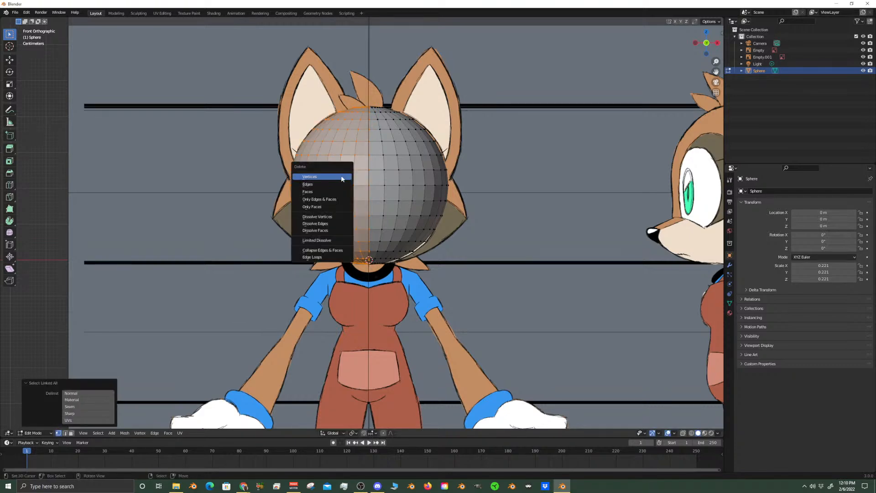
left_click(323, 190)
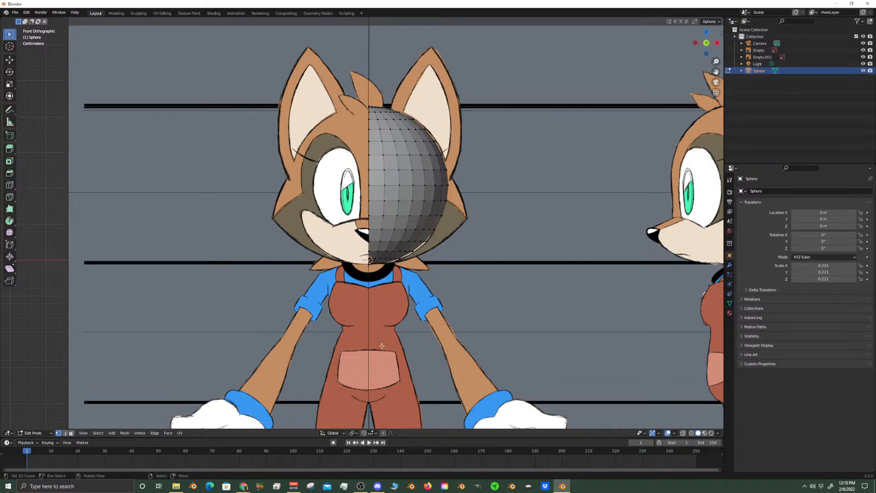
scroll(394, 249, "up", 8)
scroll(411, 244, "down", 4)
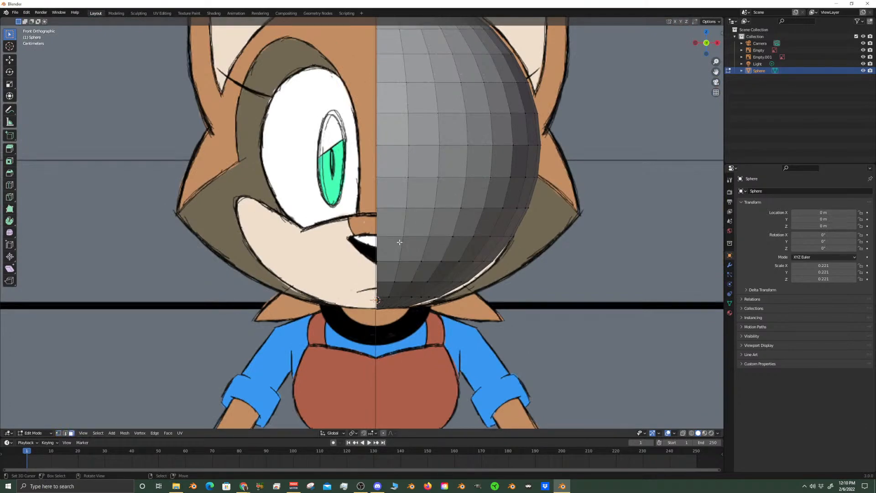
scroll(420, 234, "down", 4)
Add a Mirror modifier to the half sphere, mirroring it across the X axis
left_click(730, 265)
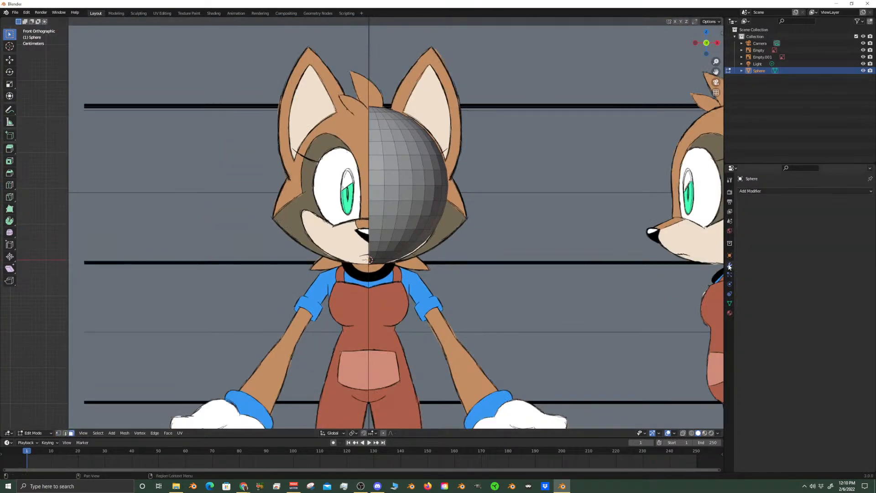
left_click(762, 191)
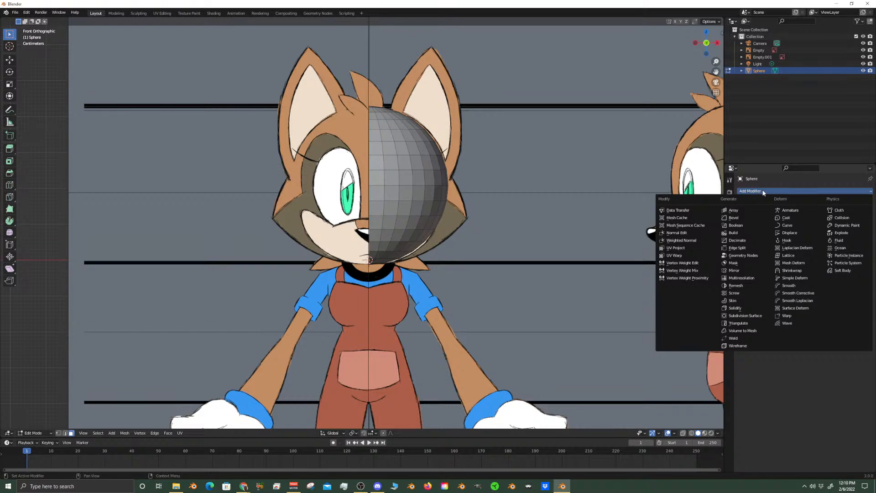
left_click(746, 272)
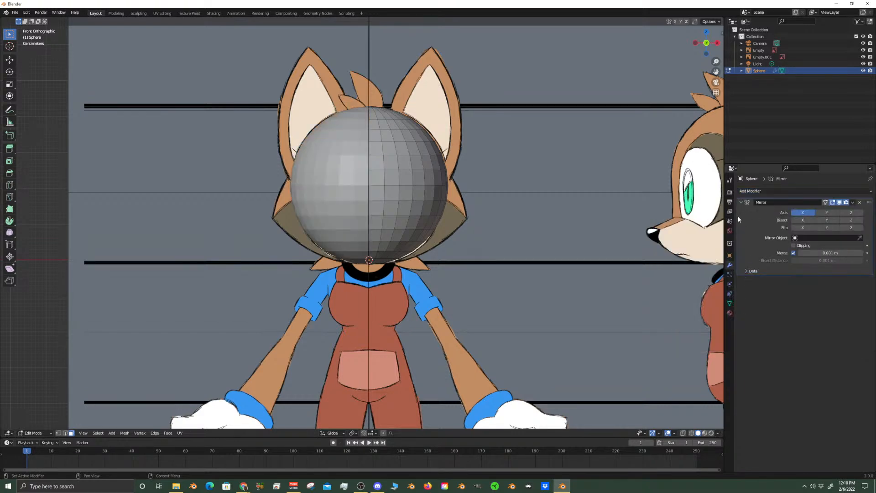
scroll(589, 242, "up", 3)
scroll(590, 220, "down", 4)
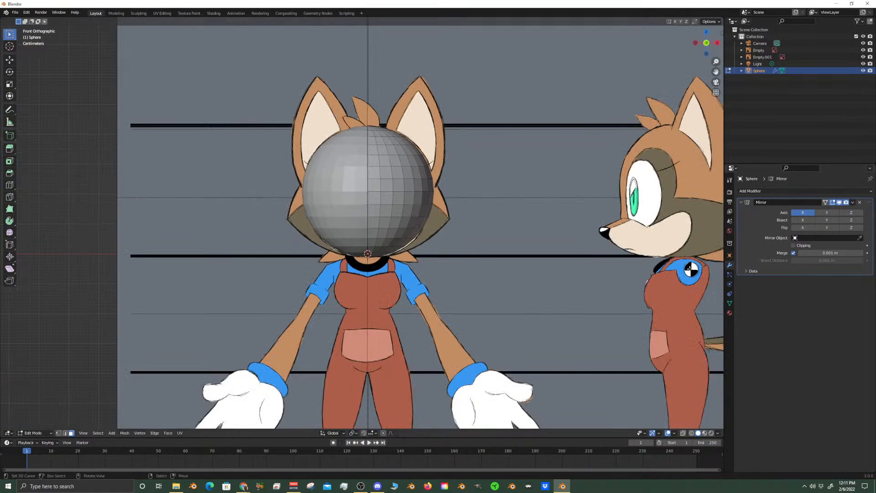
scroll(422, 244, "up", 4)
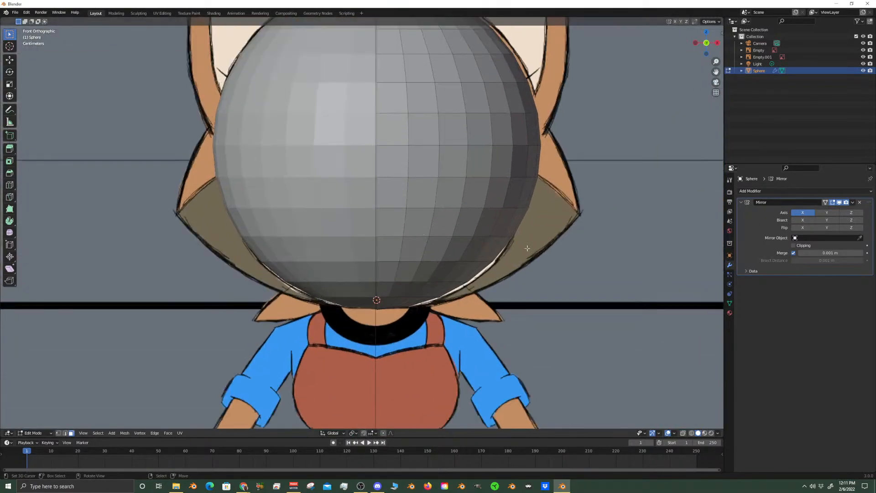
In the right side view with X-ray on, select the frontmost faces of the sphere at eye height
scroll(526, 249, "down", 3)
key("KP_3")
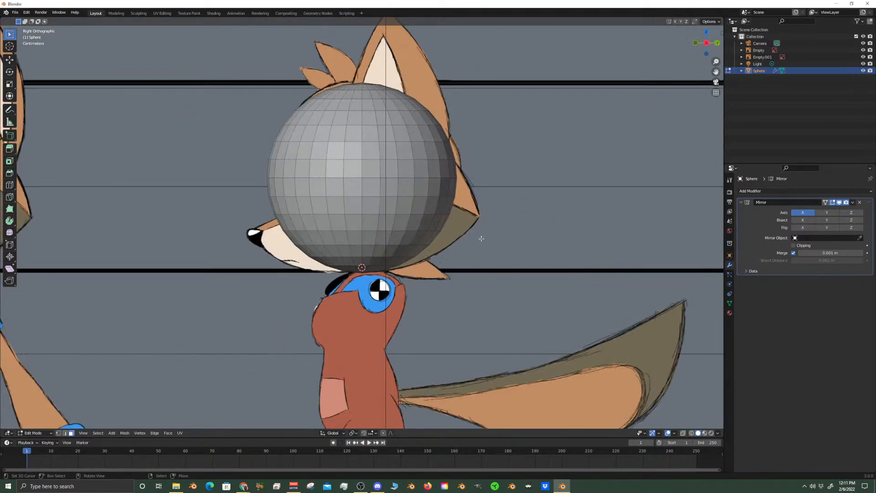
scroll(363, 252, "up", 2)
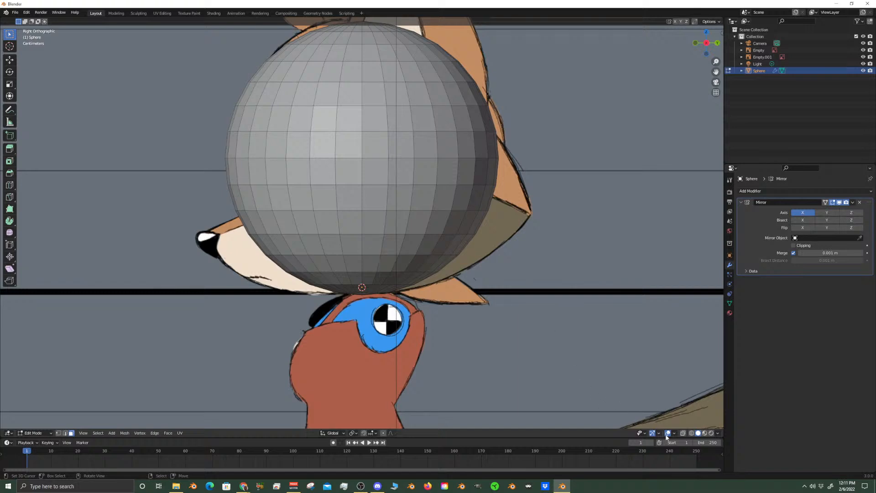
left_click(683, 433)
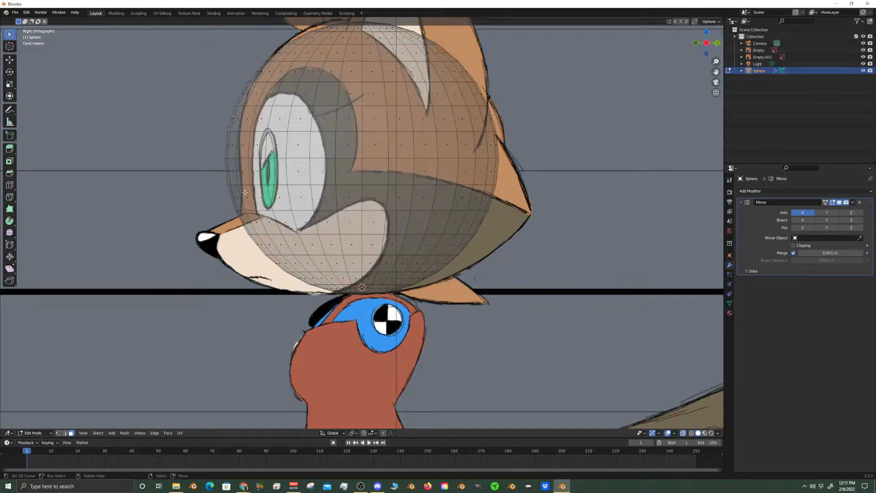
scroll(226, 170, "up", 1)
right_click(202, 162)
right_click(207, 163)
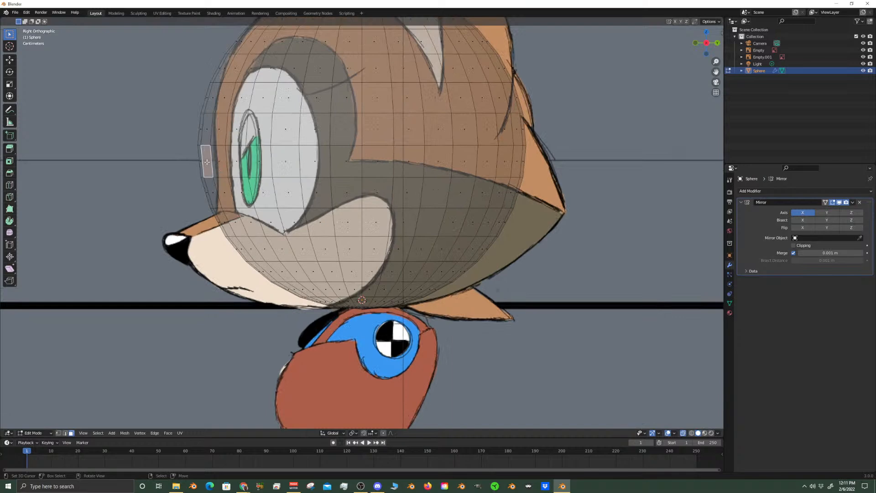
right_click(200, 161, "shift")
key("g")
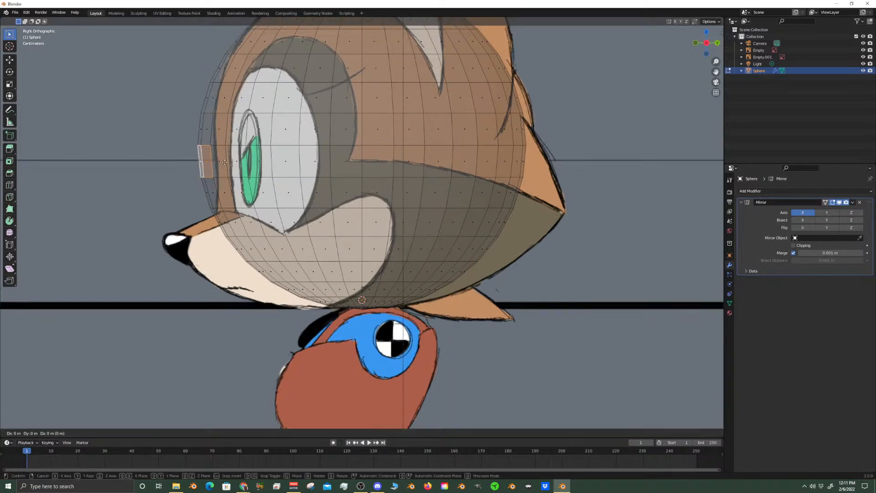
key("y")
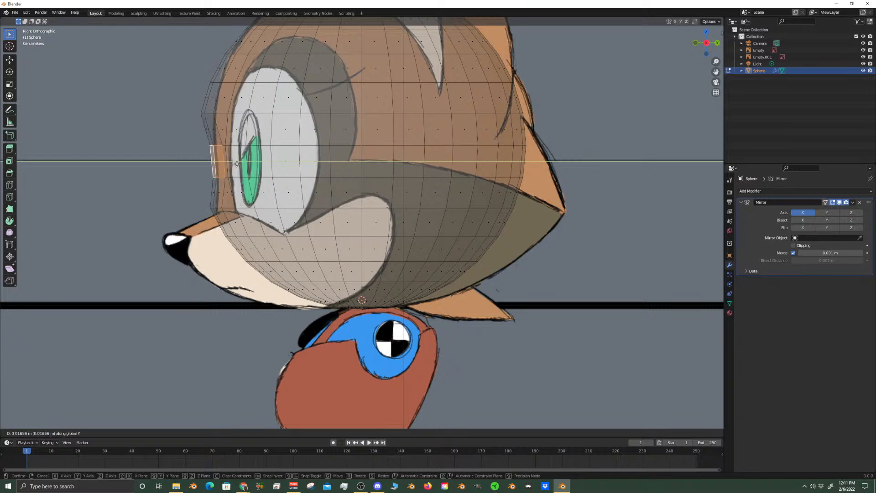
key("Escape")
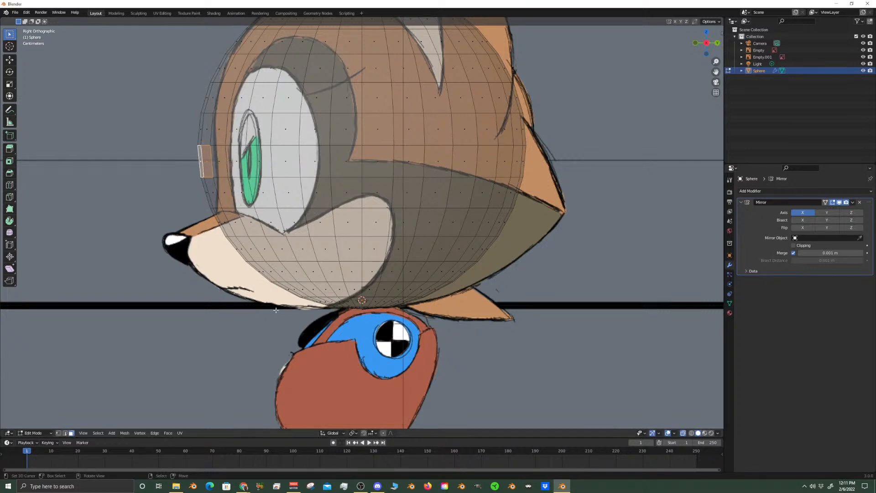
Enable proportional editing and move the selected front faces about 0.0207 m along Y with a 0.3186 m influence, matching the face profile
left_click(384, 433)
key("g")
key("y")
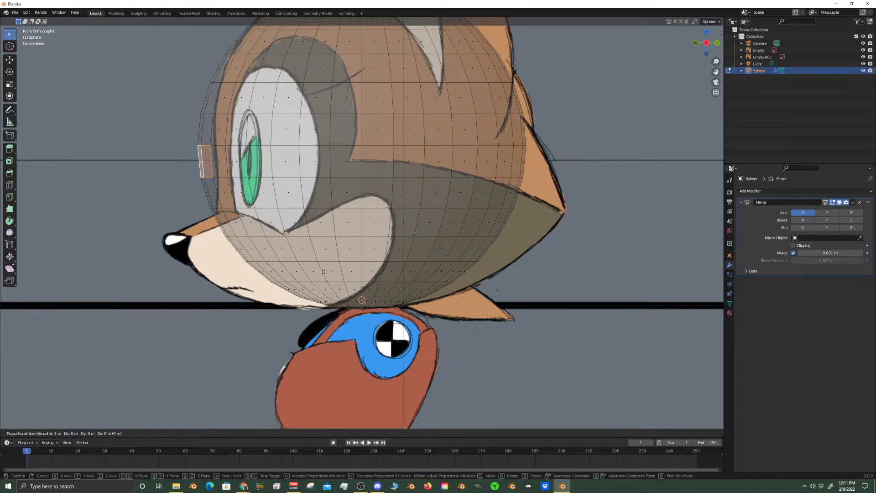
scroll(331, 274, "up", 10)
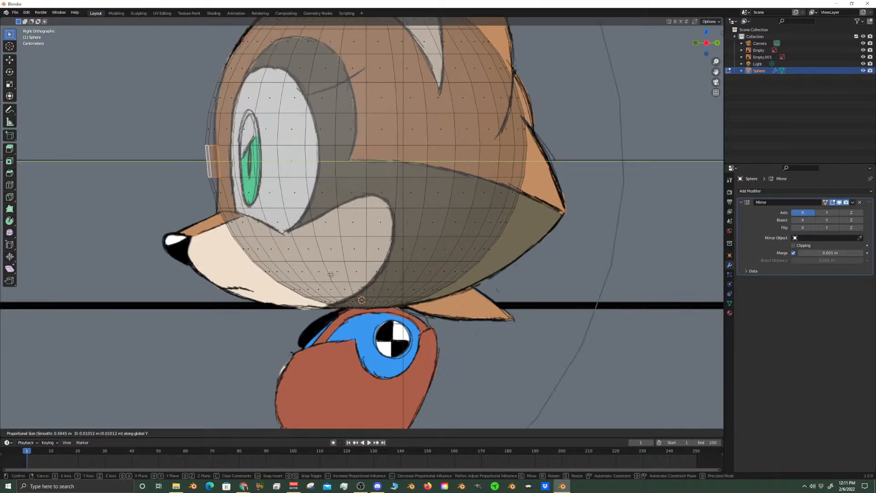
scroll(337, 276, "up", 2)
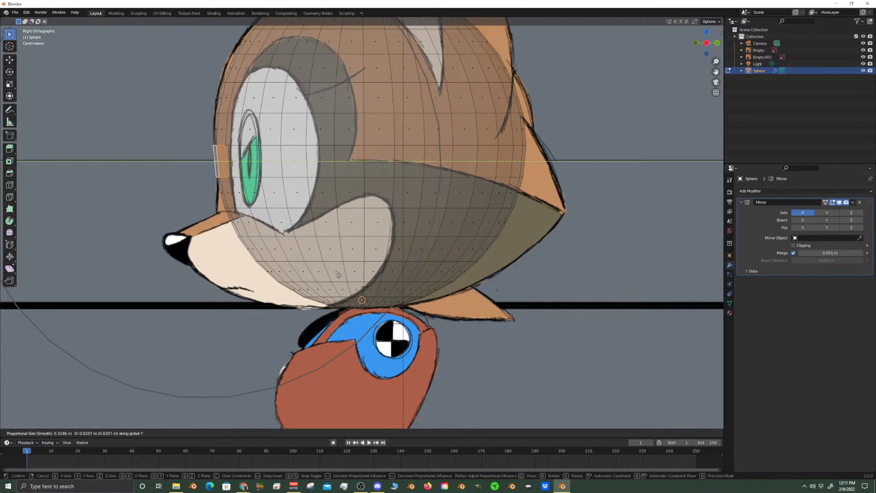
left_click(339, 275)
Select the faces where the muzzle meets the face, compare them with the side and front references, and clear the selection
right_click(246, 229)
right_click(234, 224, "shift")
right_click(232, 223, "shift")
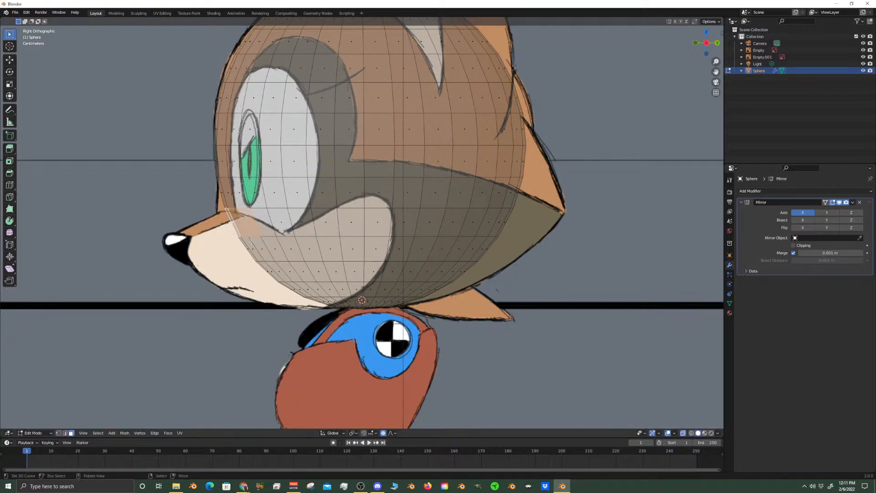
scroll(269, 241, "down", 3)
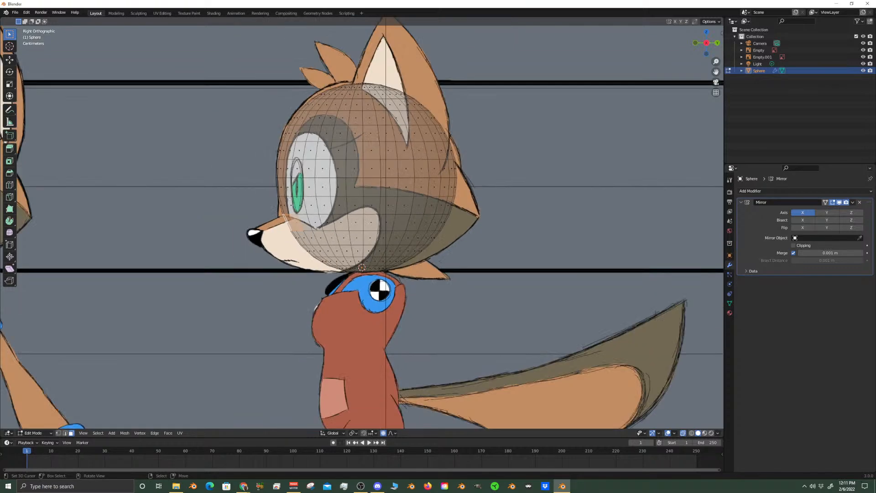
middle_click_drag(332, 139, 325, 206, "shift")
middle_click_drag(377, 268, 353, 241, "shift")
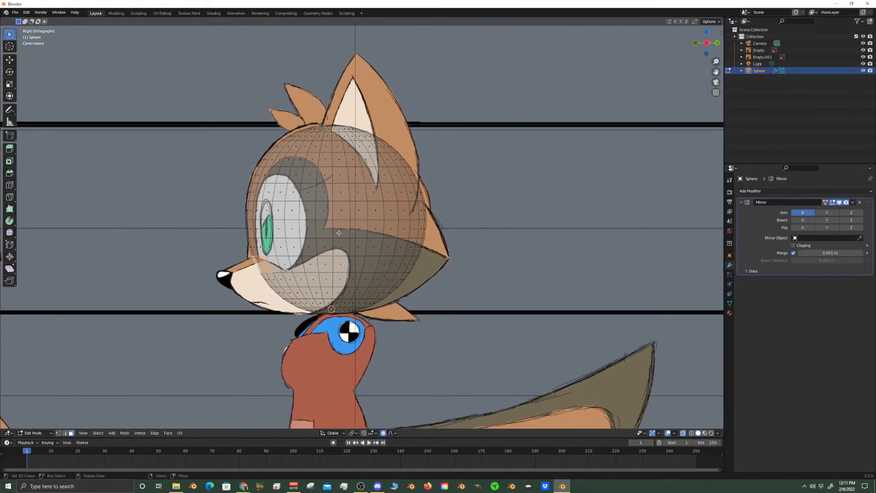
key("KP_1")
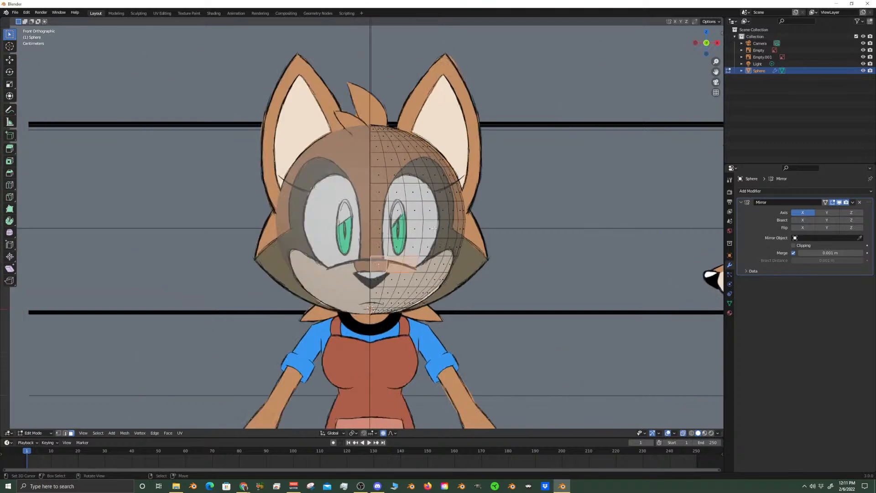
scroll(417, 221, "up", 2)
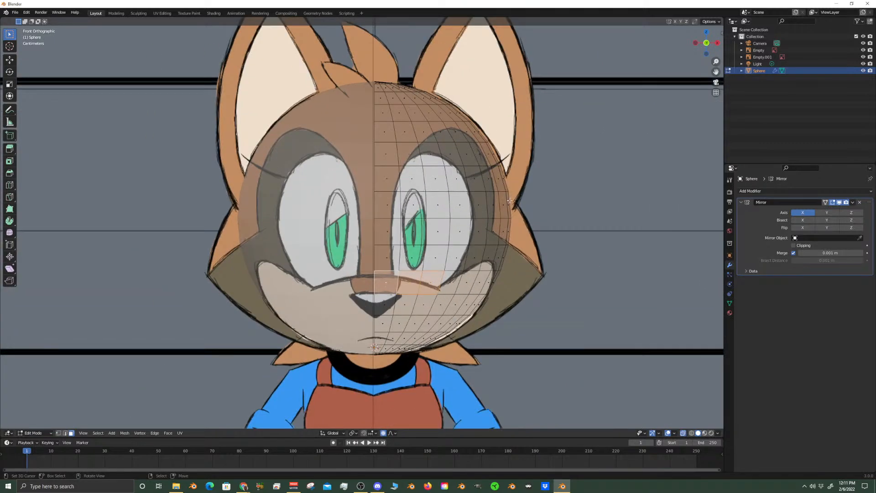
key("alt+a")
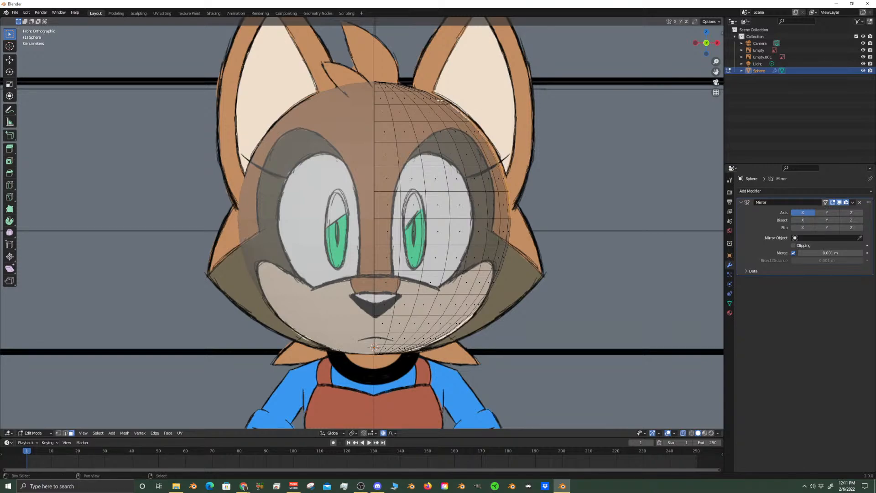
Select a vertical column of faces along the head's outer edge through X-ray and check it in the right side view
middle_click_drag(432, 95, 363, 222)
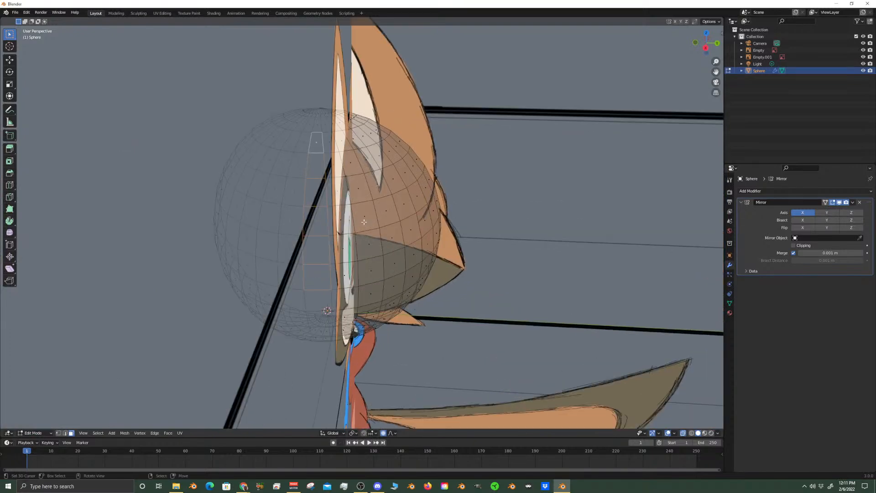
key("KP_3")
scroll(350, 201, "up", 5)
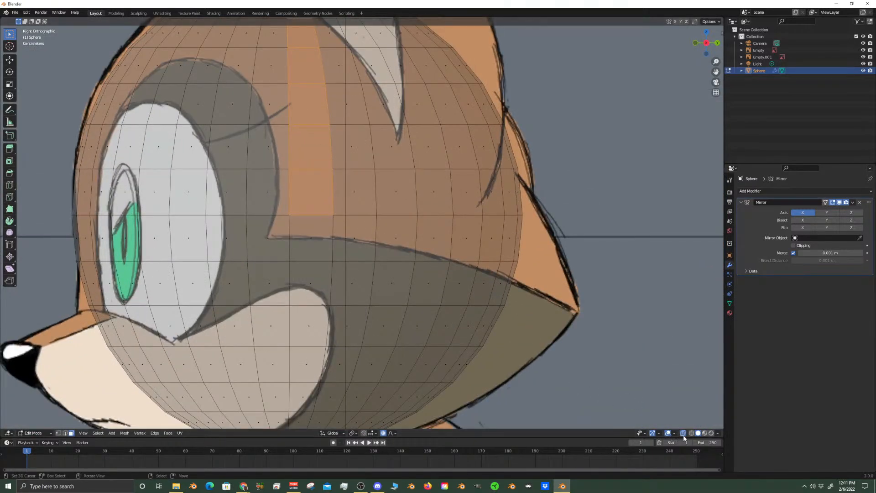
Turn X-ray off and add a two-by-three block of neighbouring faces on the sphere's side to the selection
left_click(683, 433)
left_click(351, 200, "shift")
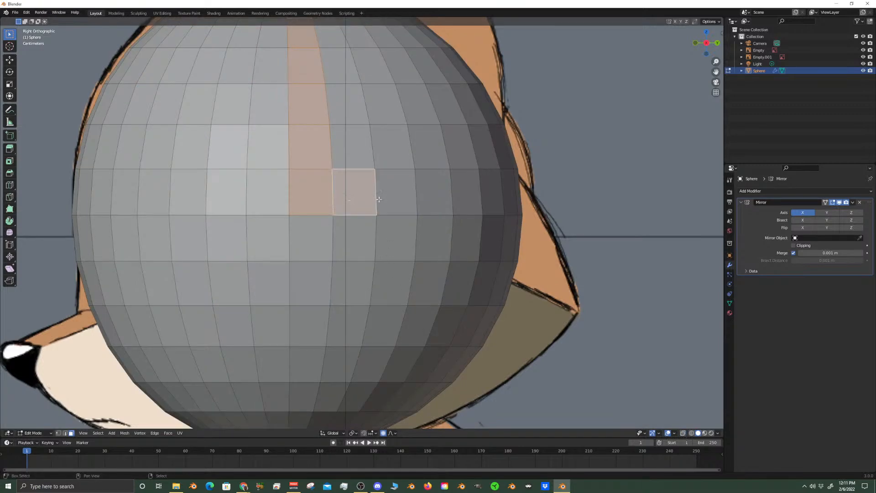
left_click(391, 192, "shift")
left_click(379, 158, "shift")
left_click(353, 146, "shift")
left_click(383, 106, "shift")
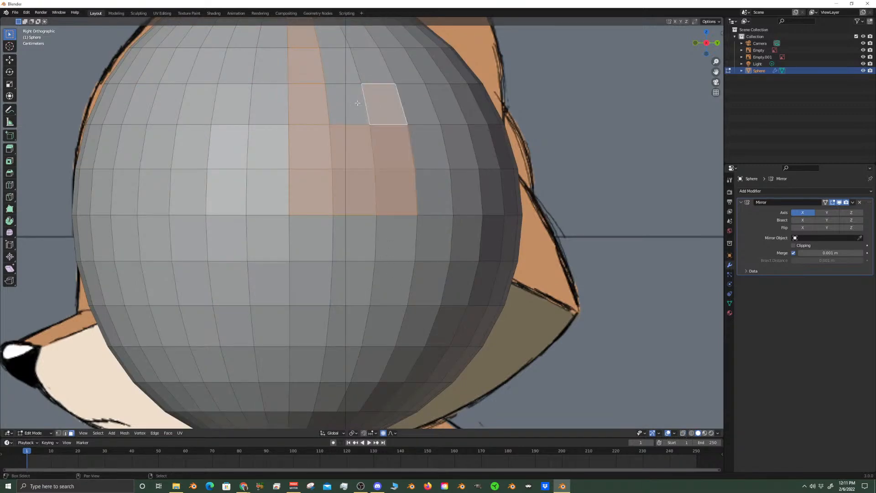
left_click(349, 105, "shift")
scroll(361, 216, "down", 4)
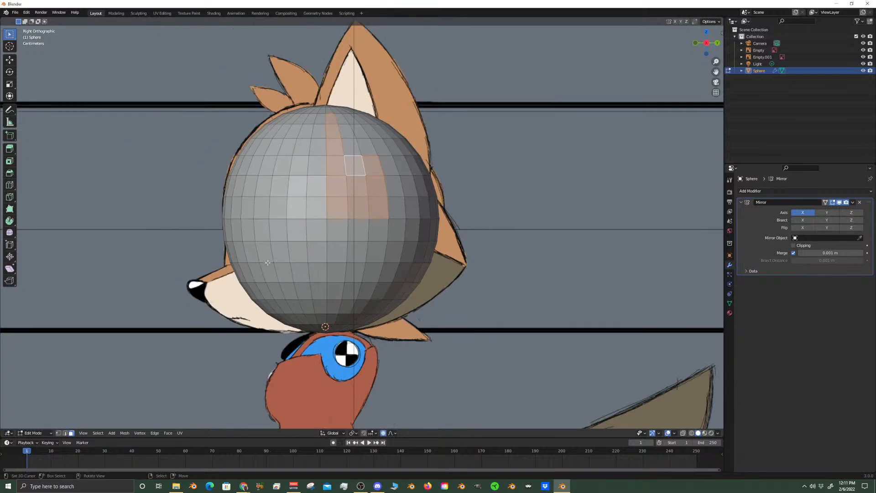
Select a single face on the front of the sphere and compare it with the front reference in X-ray
left_click(229, 234)
key("KP_1")
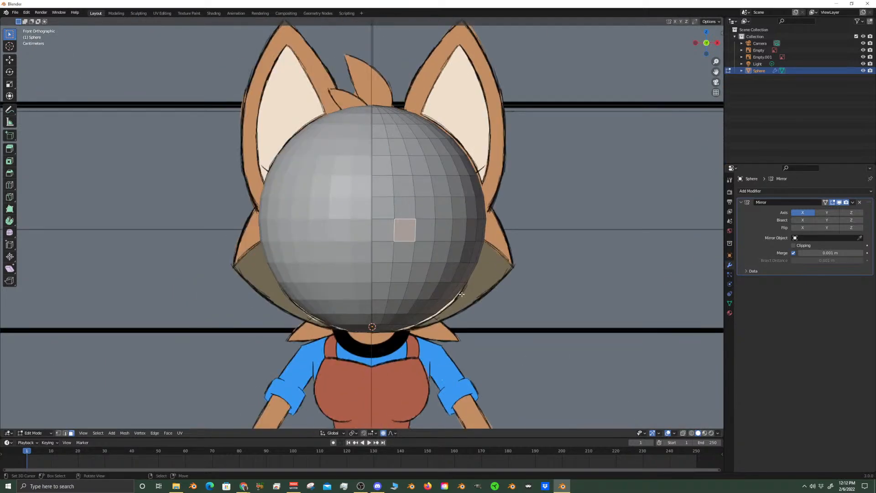
left_click(683, 434)
scroll(426, 277, "up", 1)
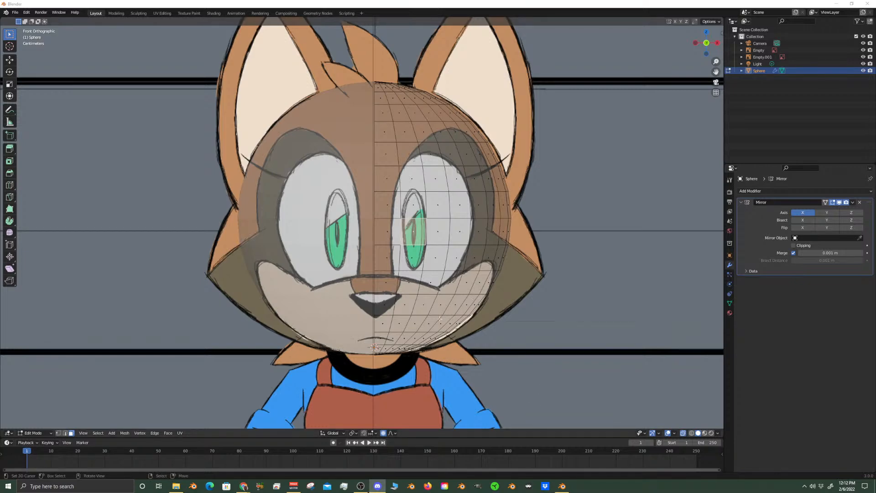
Select the sphere face over the pupil in the front view and return to solid display without X-ray
scroll(426, 238, "up", 2)
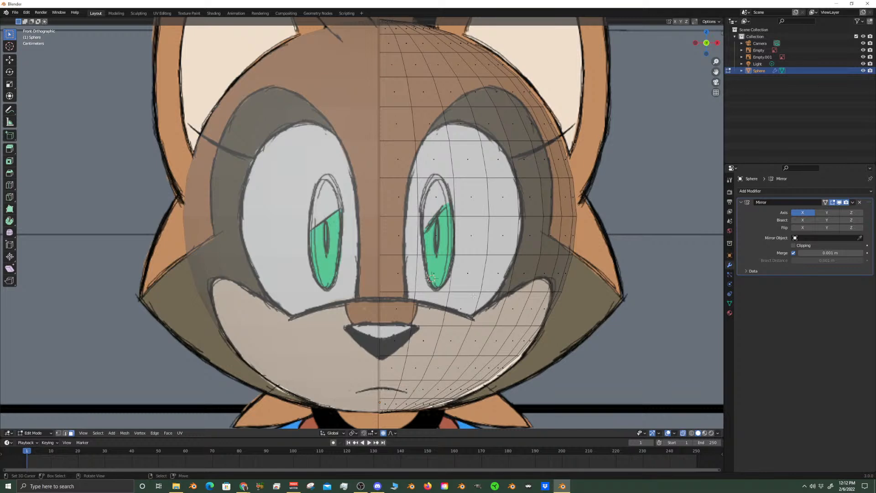
left_click(431, 278)
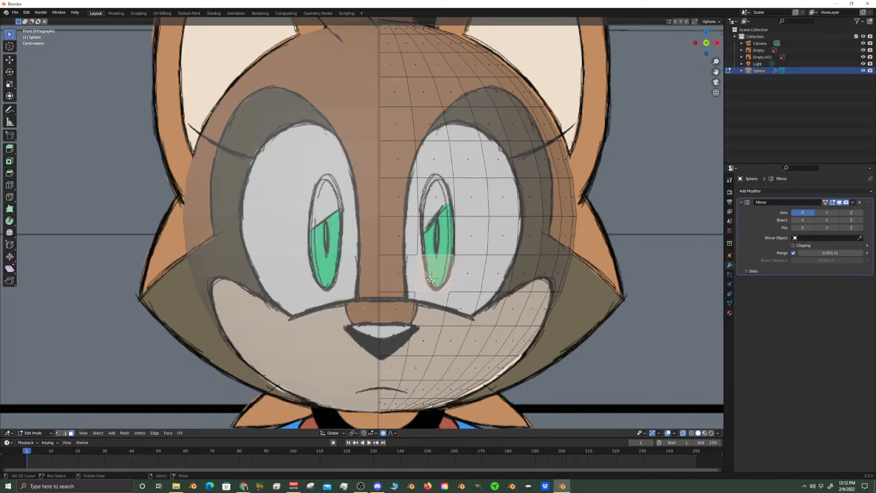
left_click(436, 242)
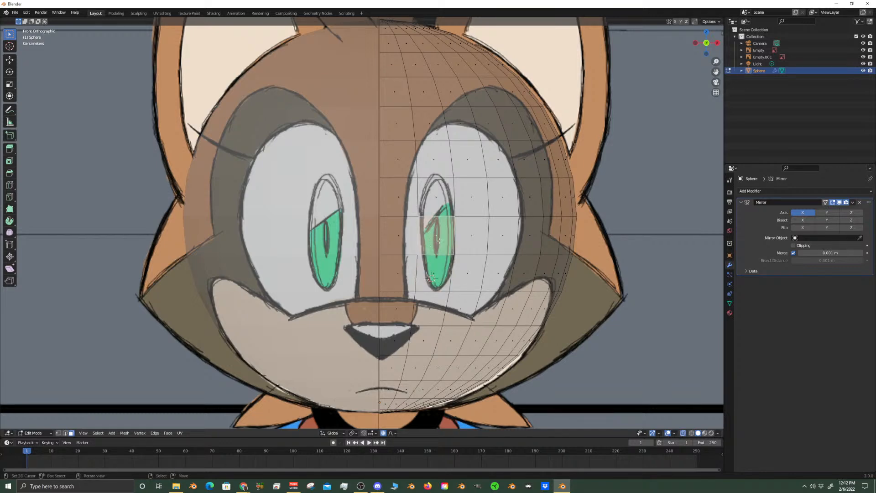
left_click(683, 433)
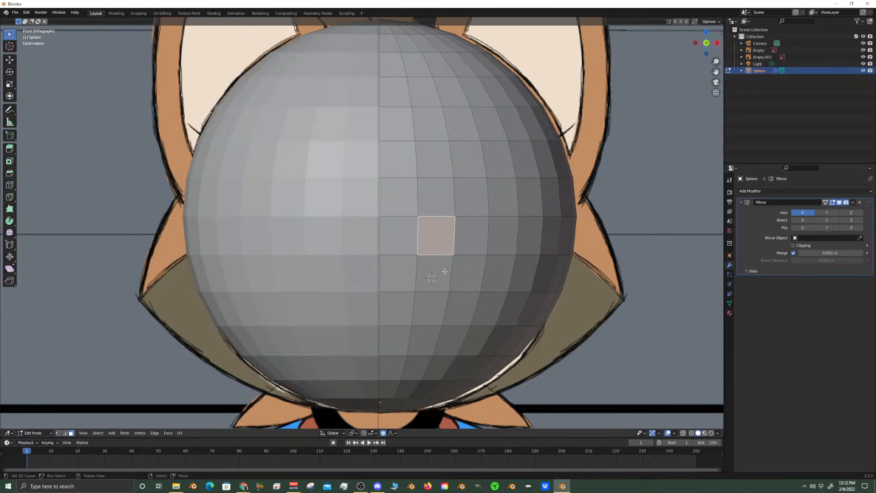
Try out a few face groups around the pupil, then reduce the selection to the single face over it
scroll(574, 353, "down", 4)
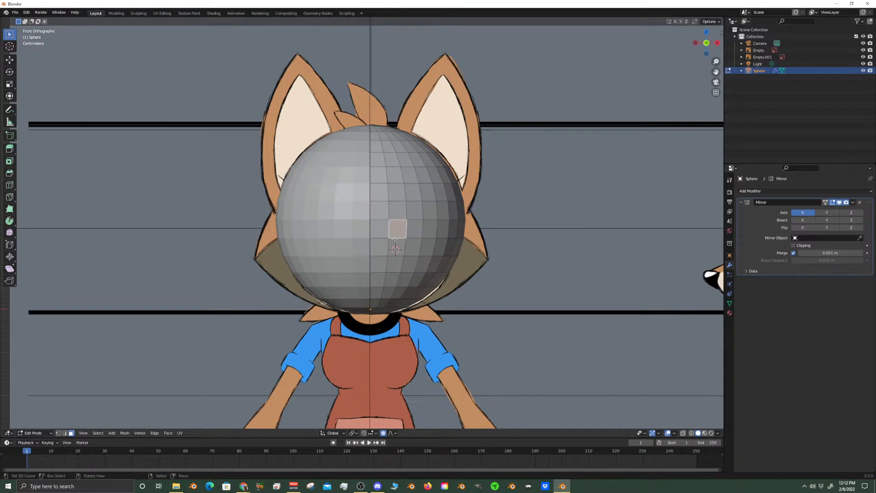
scroll(396, 241, "up", 2)
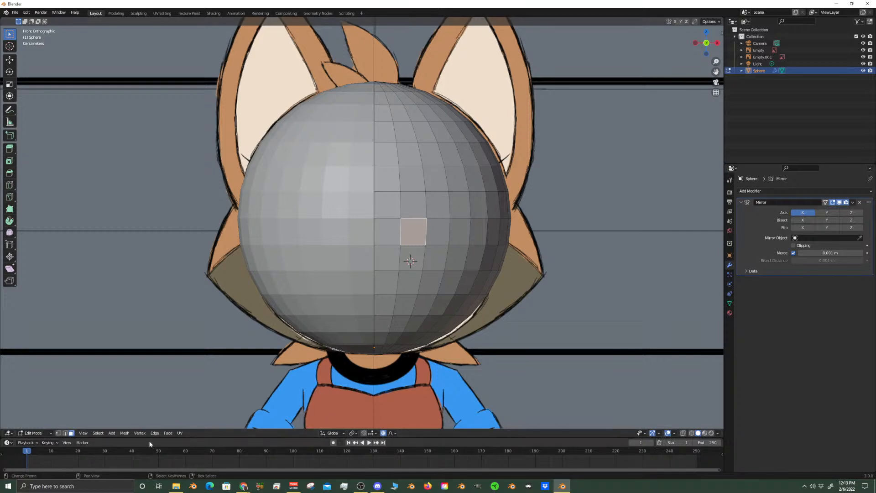
right_click(412, 257)
right_click(417, 233, "shift")
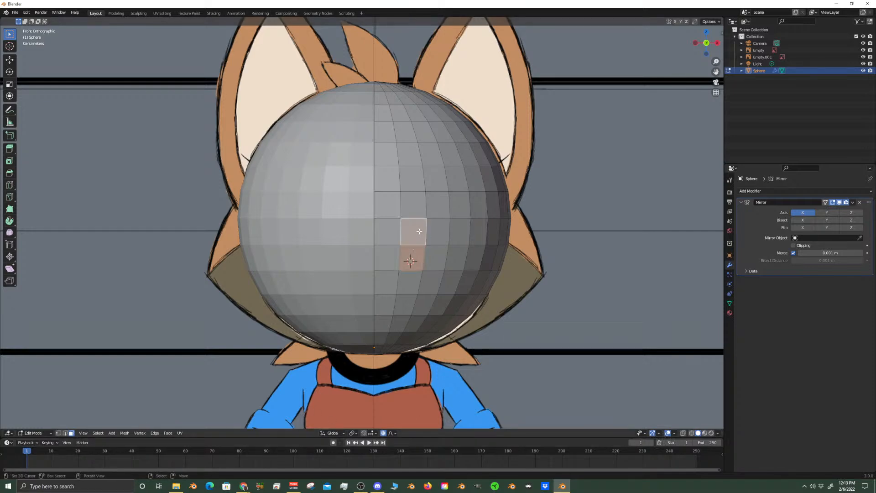
right_click(430, 252, "shift")
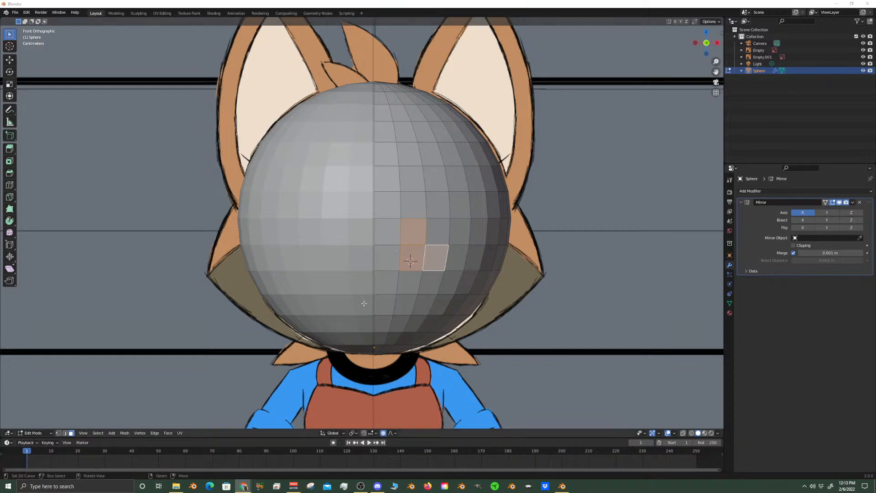
right_click(435, 234)
right_click(436, 210, "shift")
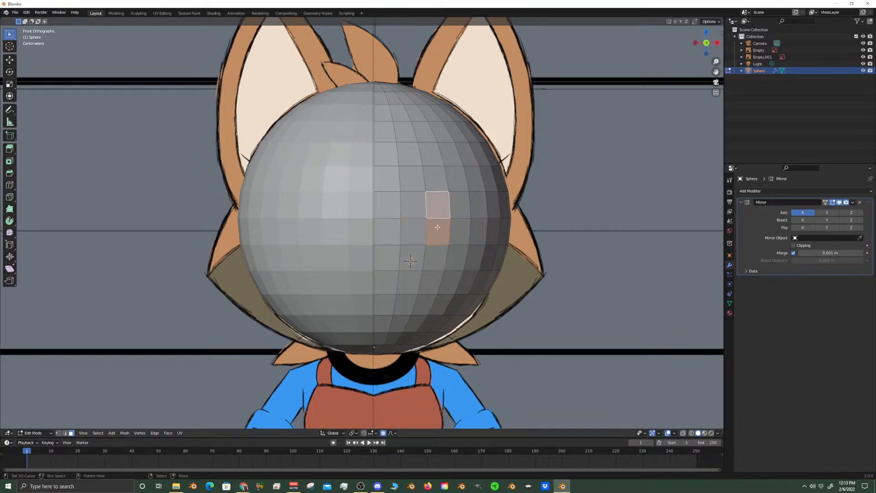
right_click(405, 233)
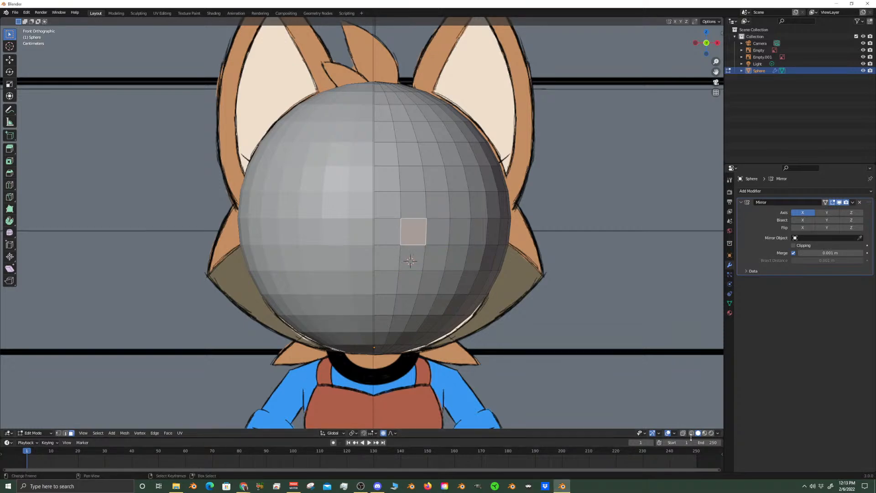
Use X-ray to pick the face at the lower outer edge of the white of the eye, then restore solid display
key("alt+z")
right_click(405, 274)
key("alt+a")
right_click(410, 259)
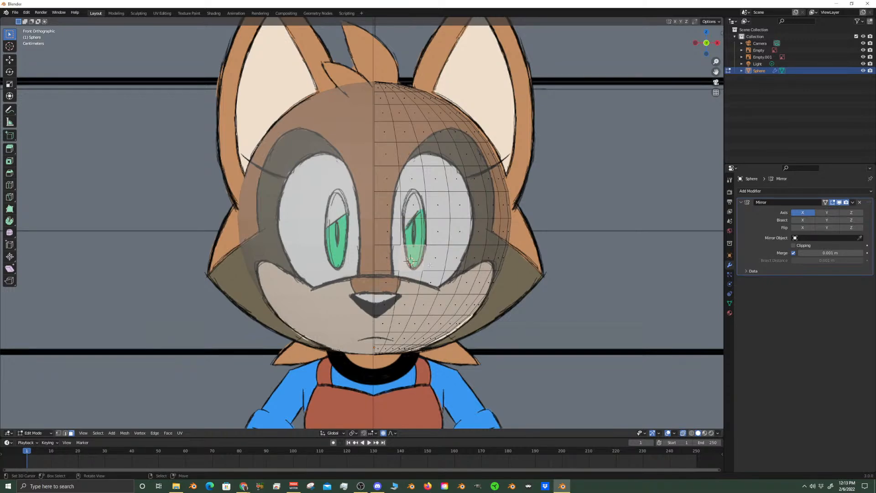
right_click(430, 265, "shift")
right_click(459, 259)
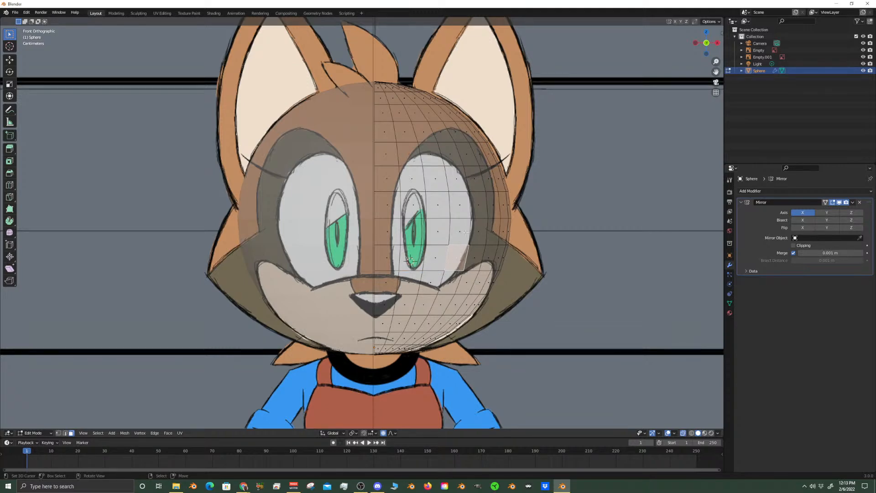
left_click(684, 433)
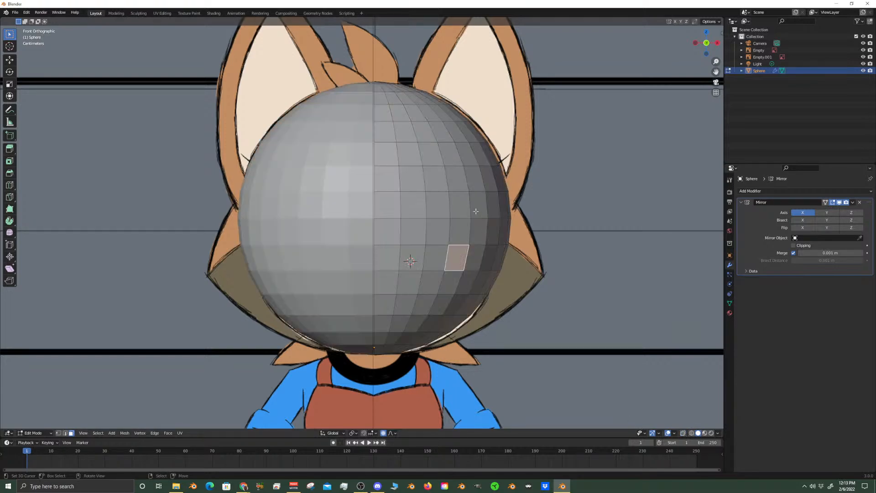
Add the three faces above it to form a four-face column along the eye's outer edge and turn X-ray on
left_click(466, 234, "shift")
left_click(458, 205, "shift")
left_click(457, 179, "shift")
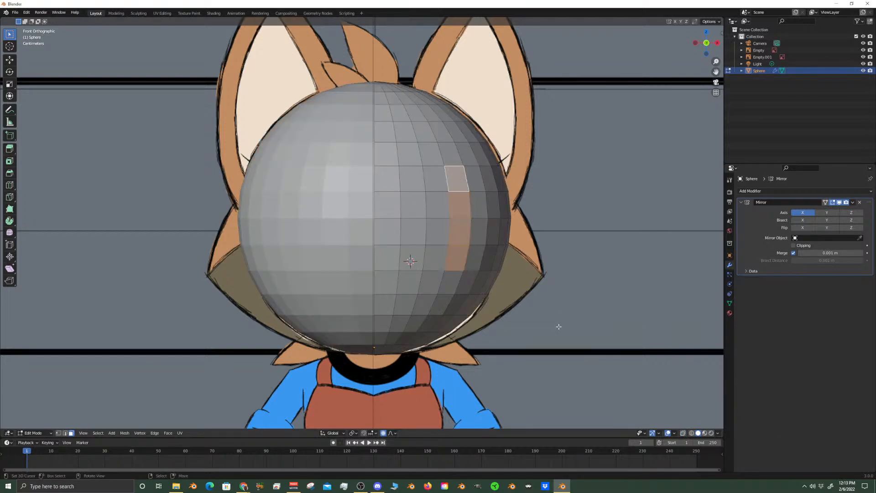
left_click(685, 433)
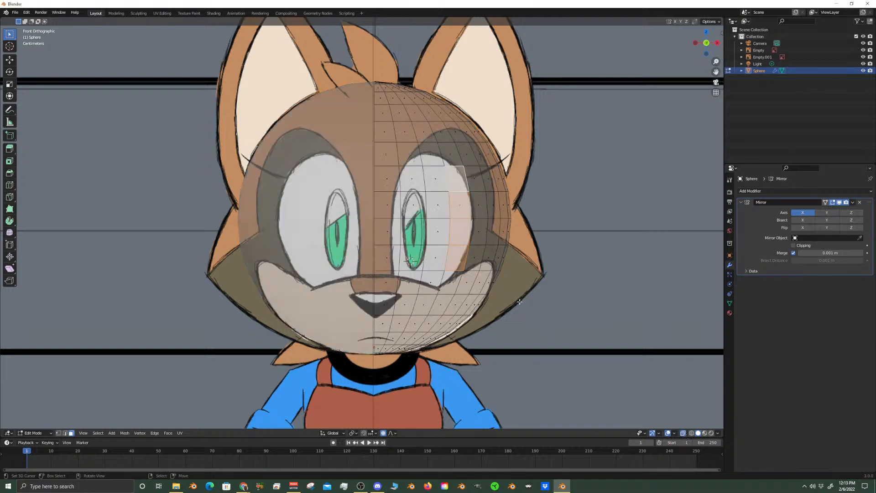
Move the four-face column outward about 0.0105 m along X with proportional editing at size 0.123
key("g")
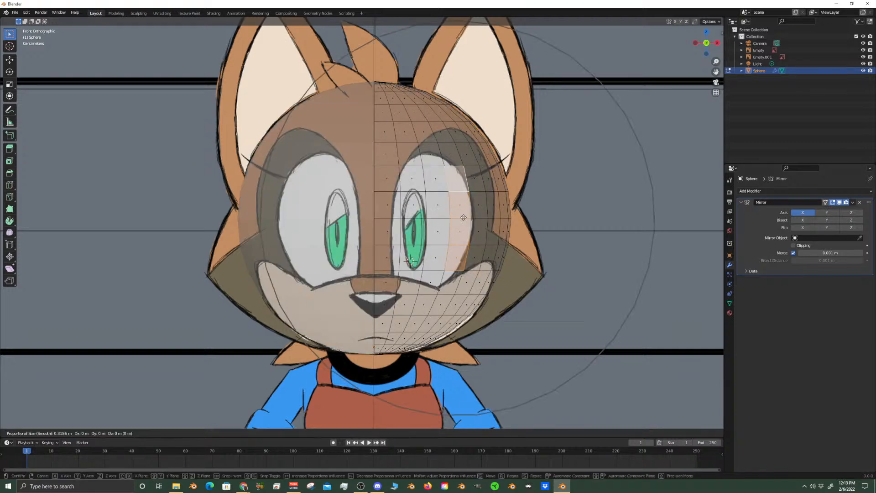
key("x")
scroll(466, 218, "up", 7)
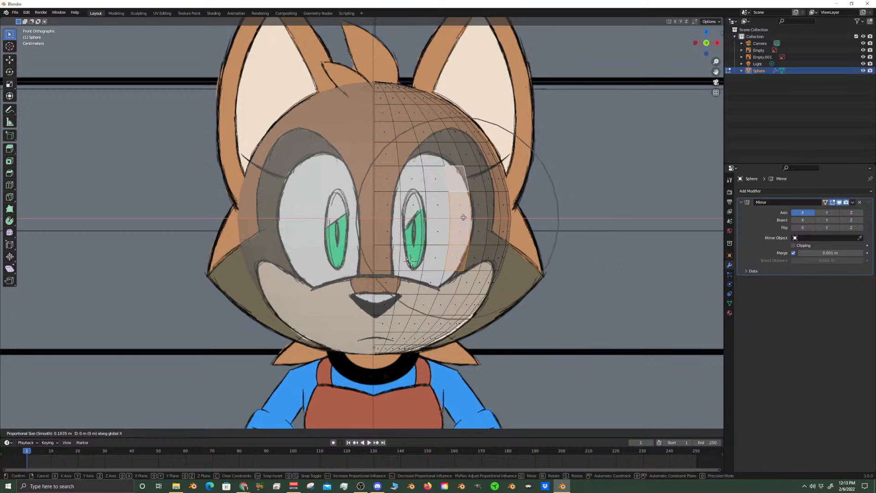
scroll(467, 218, "up", 2)
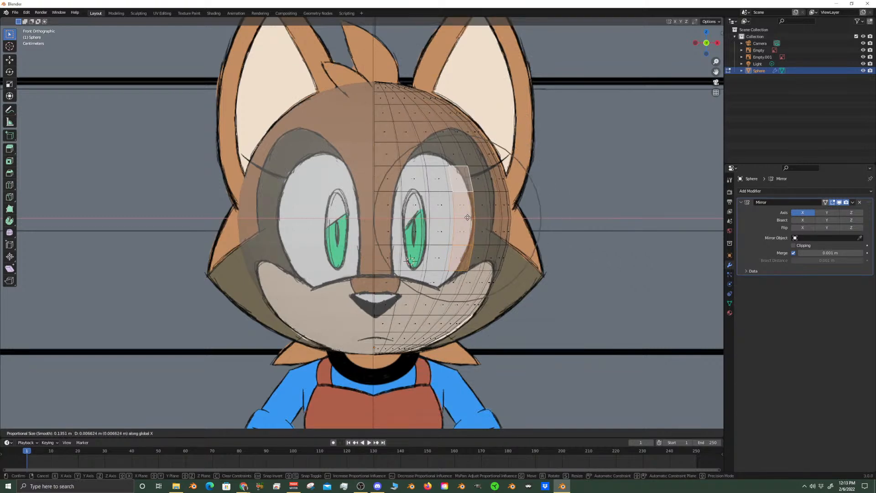
scroll(468, 218, "up", 1)
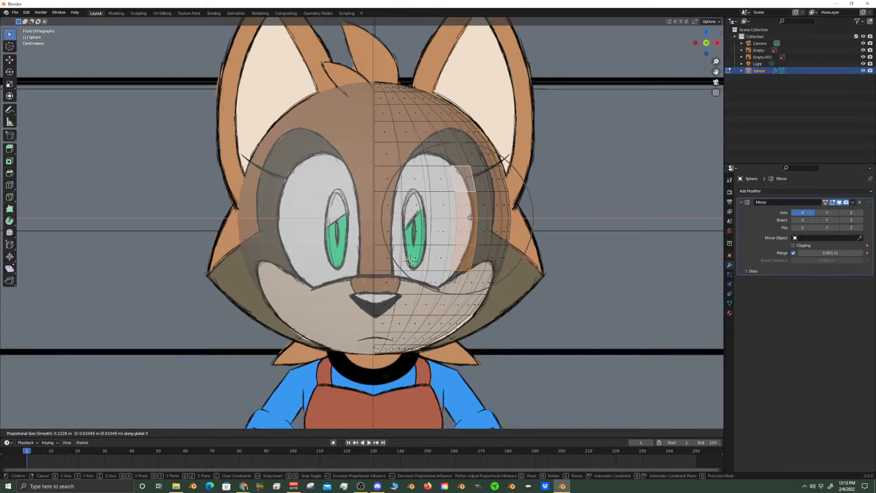
left_click(470, 217)
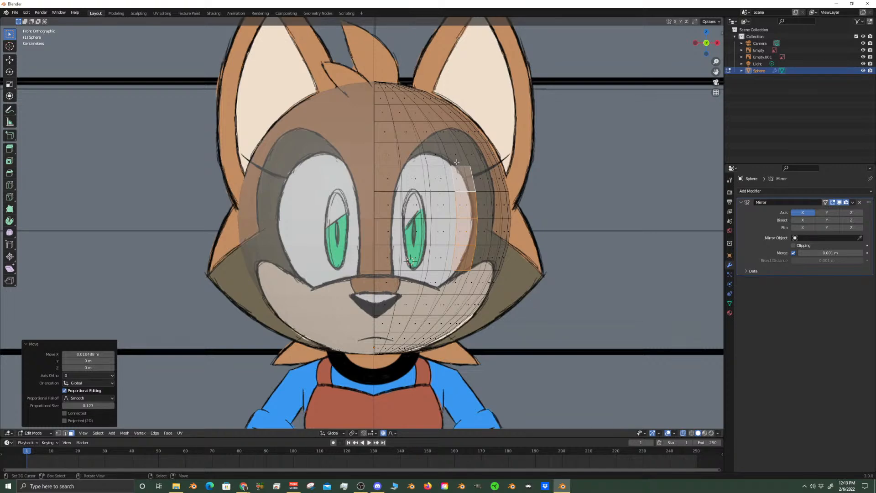
Add the upper two faces of the neighbouring inner column to the selection and turn X-ray off
left_click(443, 178, "shift")
left_click(440, 206, "shift")
left_click(439, 231, "shift")
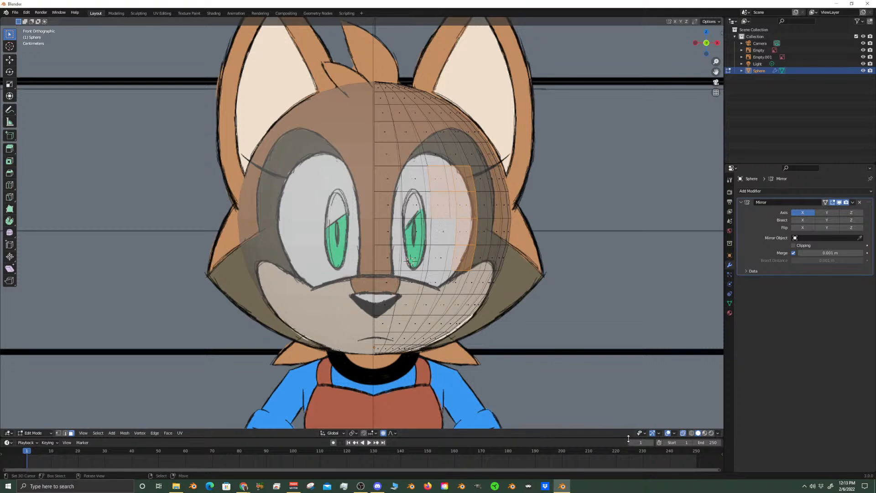
key("c")
key("Escape")
left_click(683, 433)
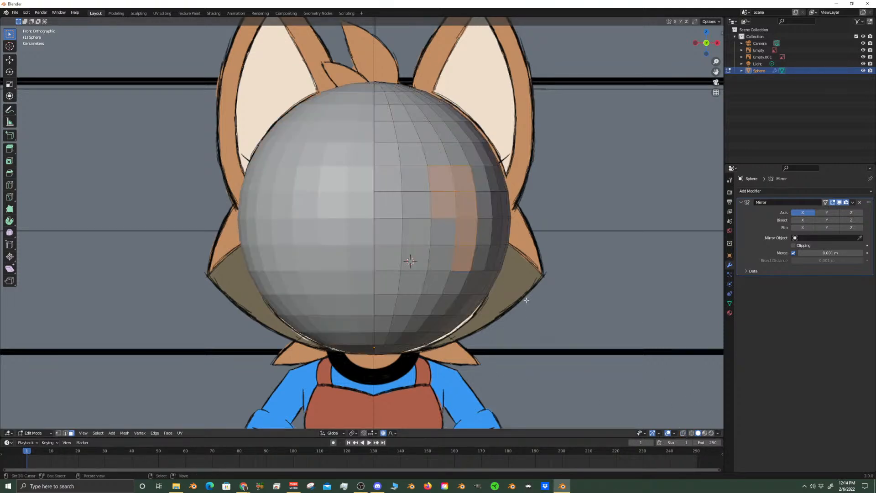
Extend the selection to a block three faces wide and four high over the eye and compare it in X-ray
left_click(443, 232, "shift")
left_click(437, 259, "shift")
left_click(415, 258, "shift")
left_click(425, 222, "shift")
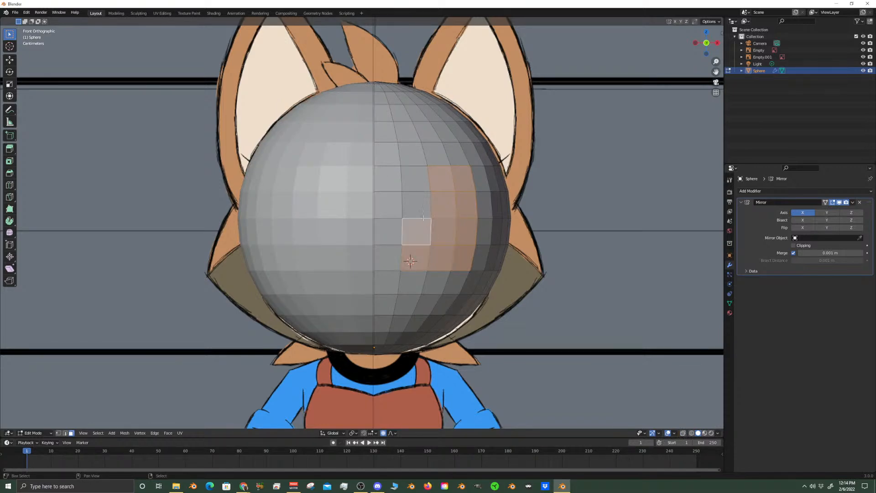
left_click(416, 204, "shift")
left_click(415, 179, "shift")
left_click(683, 433)
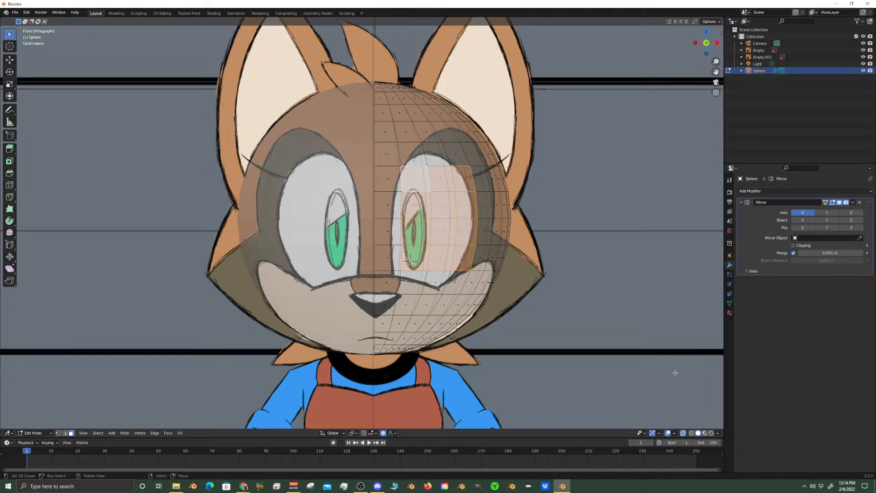
Add the row of three faces above the eye block and compare the selection with the reference in X-ray
left_click(683, 433)
left_click(434, 164, "shift")
left_click(460, 154, "shift")
left_click(412, 154, "shift")
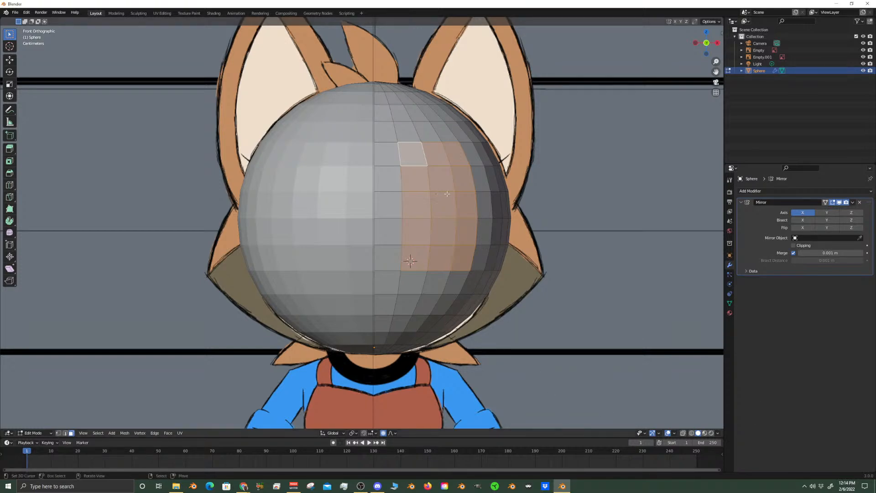
left_click(683, 434)
scroll(410, 260, "up", 2)
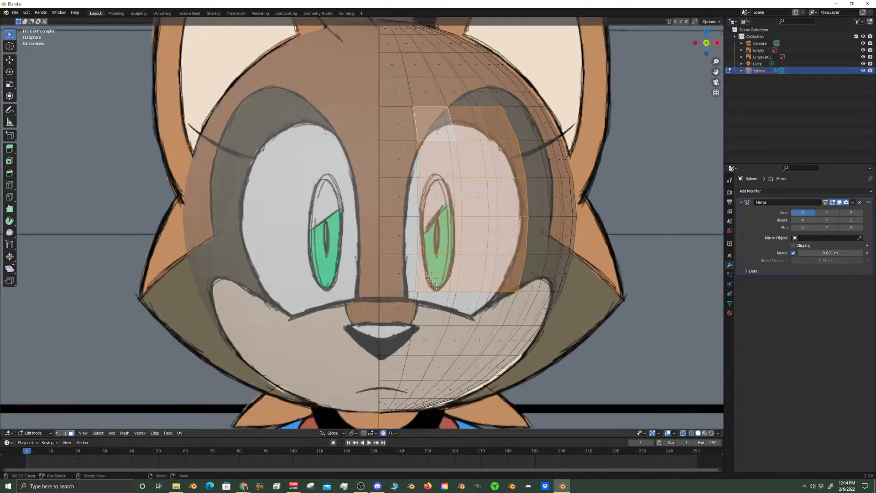
Return to solid display and select the vertical edge between the centre face and the pupil face in edge mode
left_click(405, 235)
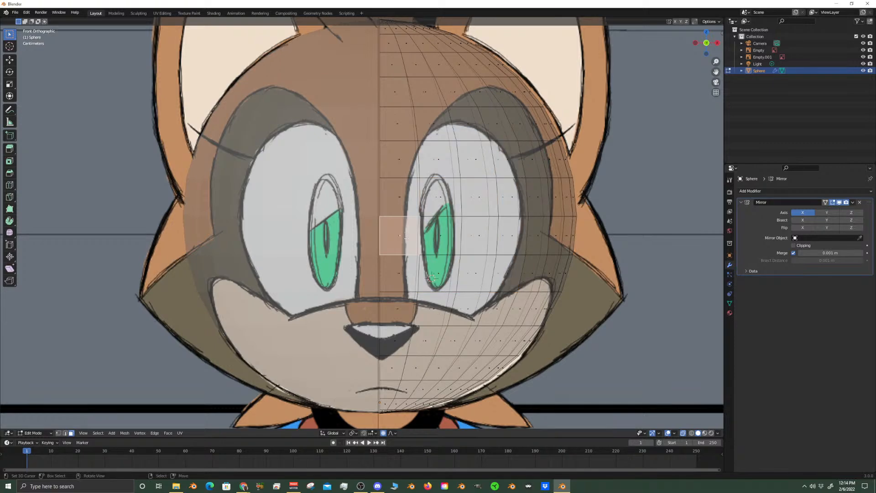
left_click(684, 434)
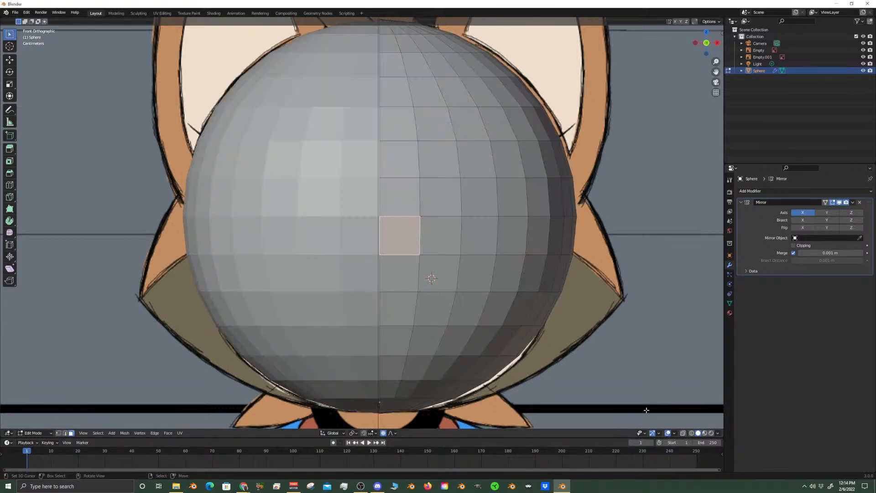
left_click(66, 433)
left_click(418, 237)
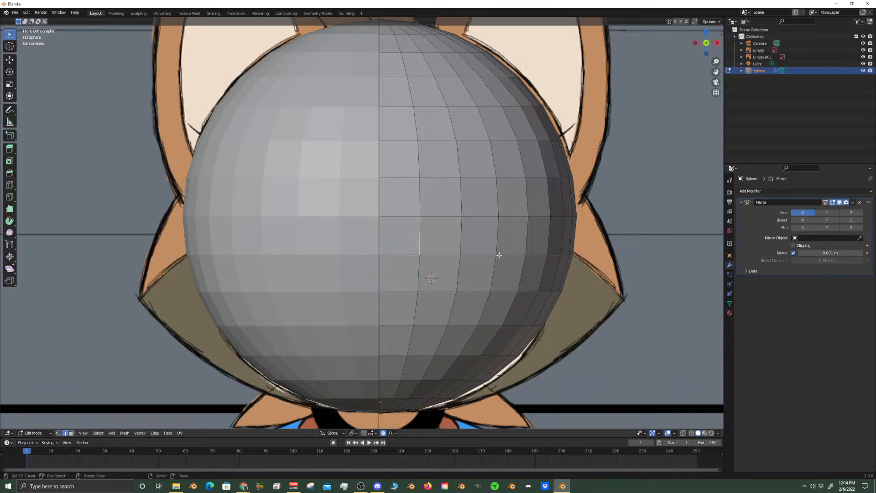
Reduce the proportional editing radius to about 0.057 m and enable Clipping on the Mirror modifier
key("g")
key("x")
scroll(495, 256, "up", 8)
right_click(492, 257)
left_click(793, 245)
Move the selected edge about 0.010 m toward the centre line along X with proportional editing
key("g")
key("x")
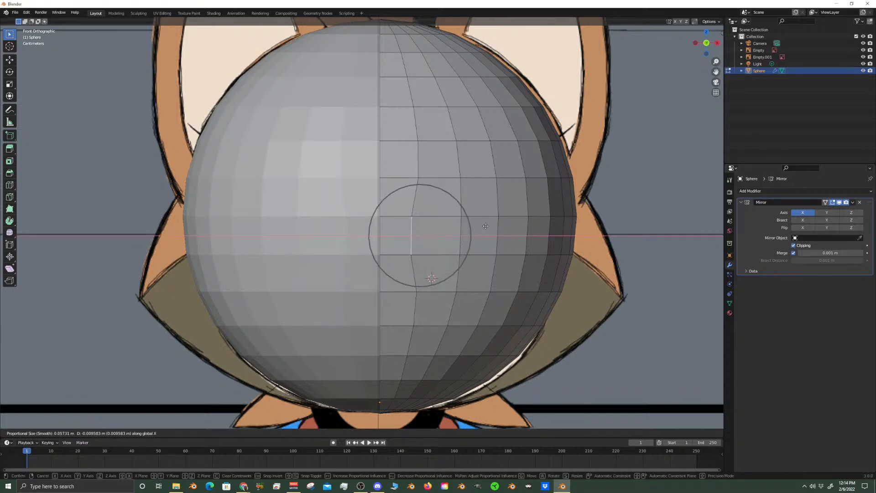
left_click(485, 226)
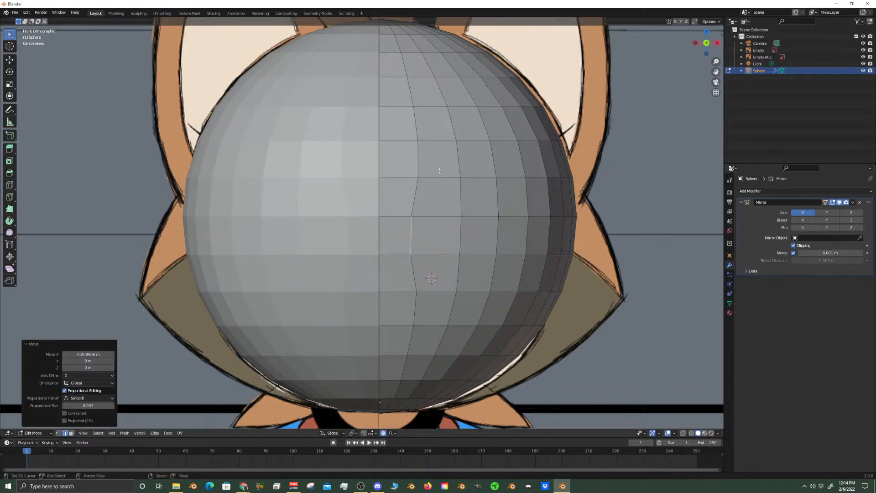
In vertex mode, move the vertex just above that edge about 0.0096 m toward the centre line along X
left_click(58, 433)
left_click(420, 178)
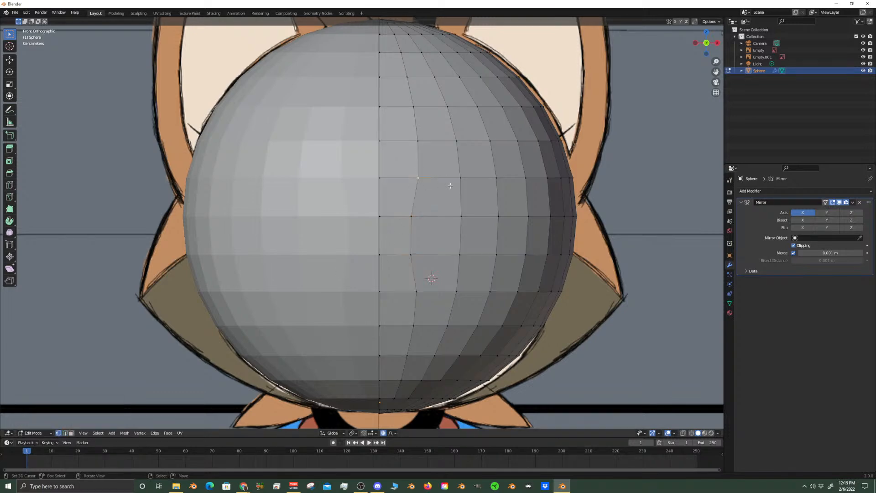
key("g")
key("x")
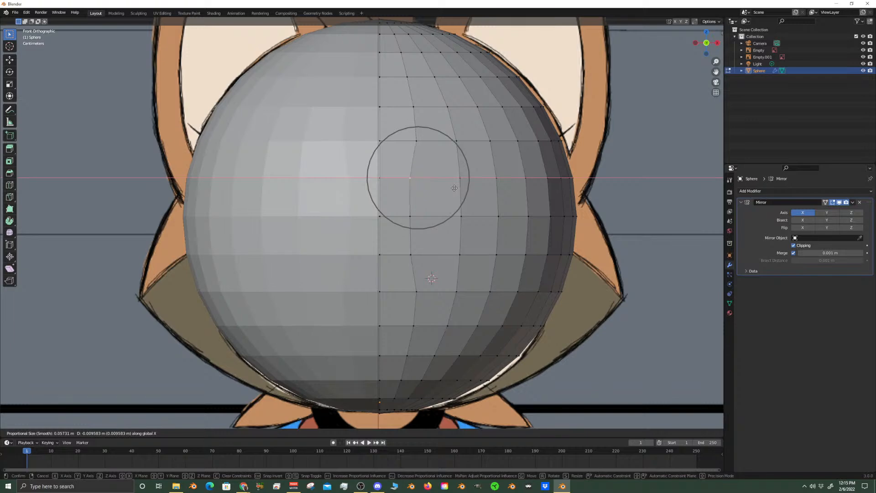
left_click(455, 188)
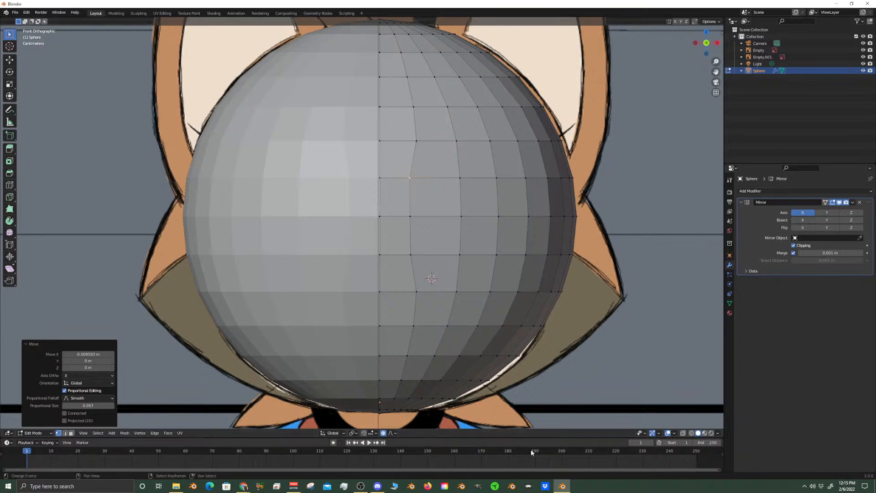
Turn X-ray on and nudge the vertex at the edge's lower end toward the eye's inner outline
left_click(684, 433)
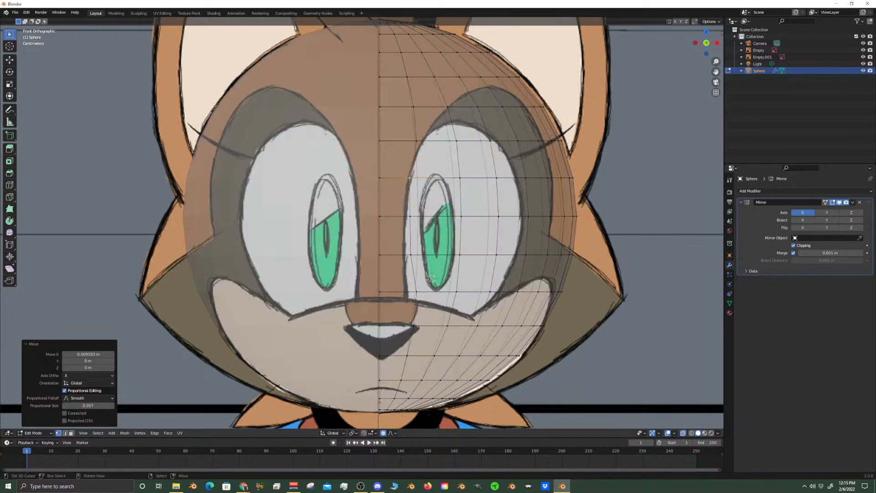
left_click(411, 255)
key("g")
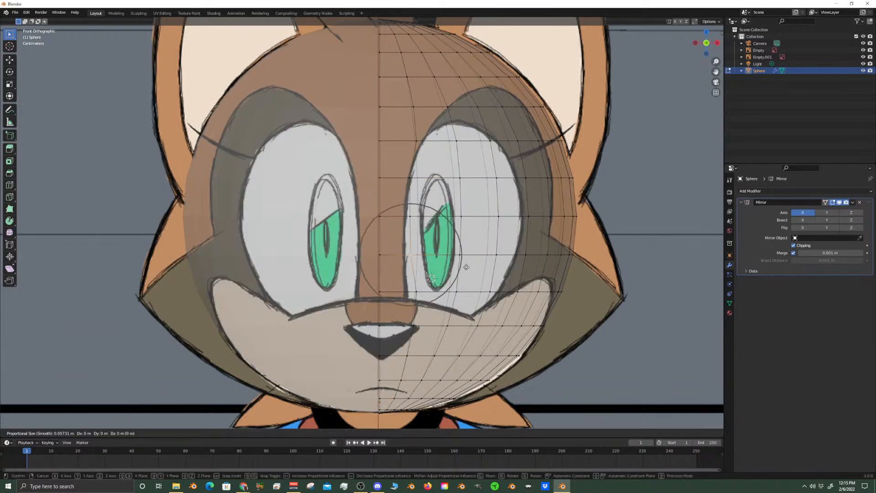
left_click(463, 268)
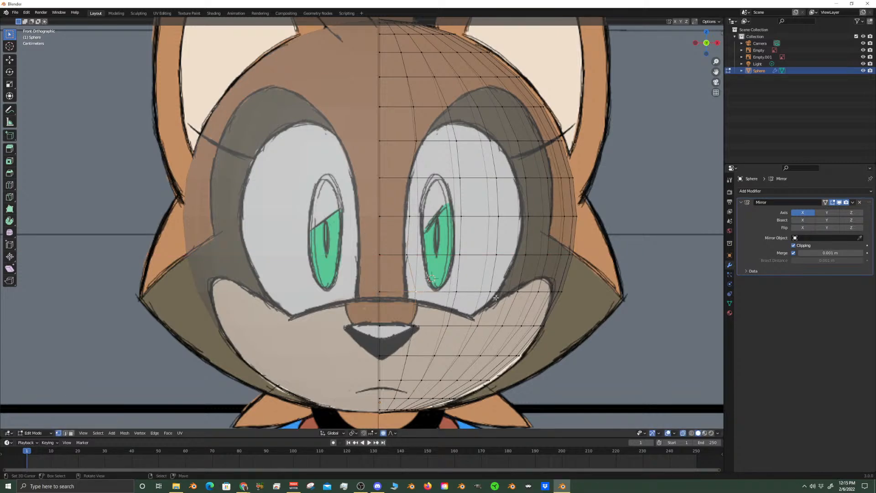
Move the vertex at the eye's lower inner corner about 0.007 m inward along X and select the vertex two rows above
key("g")
key("x")
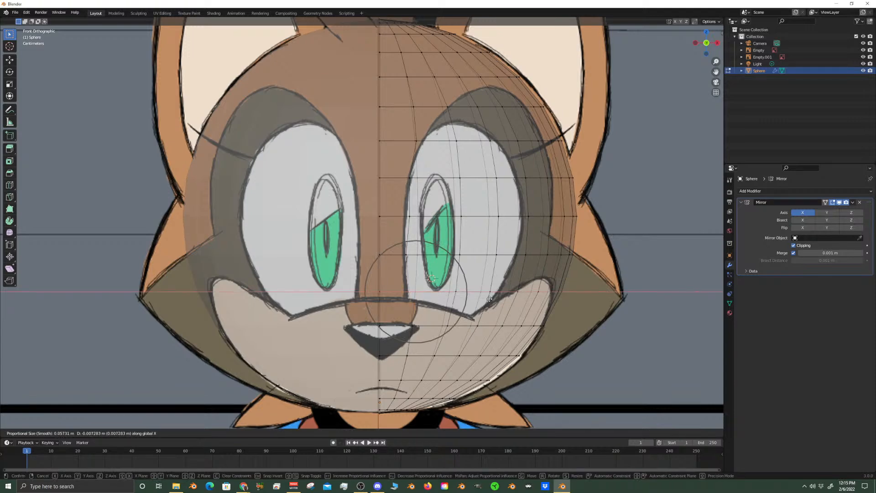
left_click(489, 299)
right_click(409, 213)
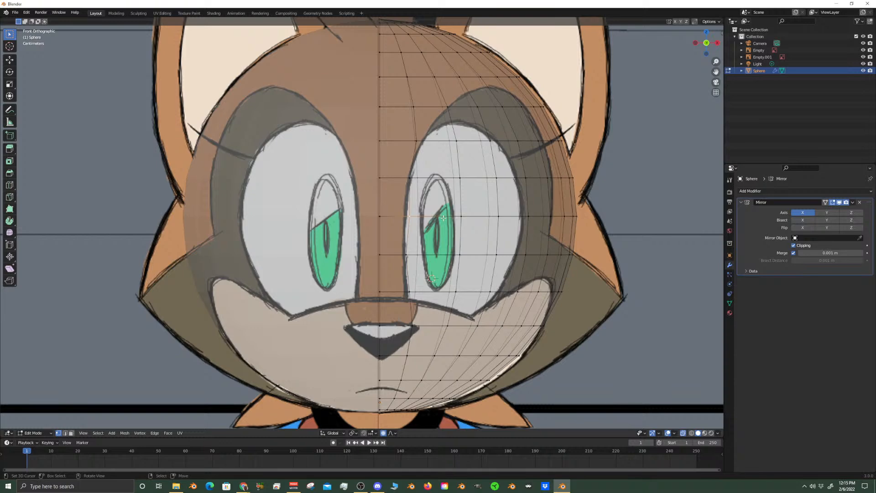
Move the selected vertex on the eye's inner outline about 0.0038 m toward the centre line along X
key("g")
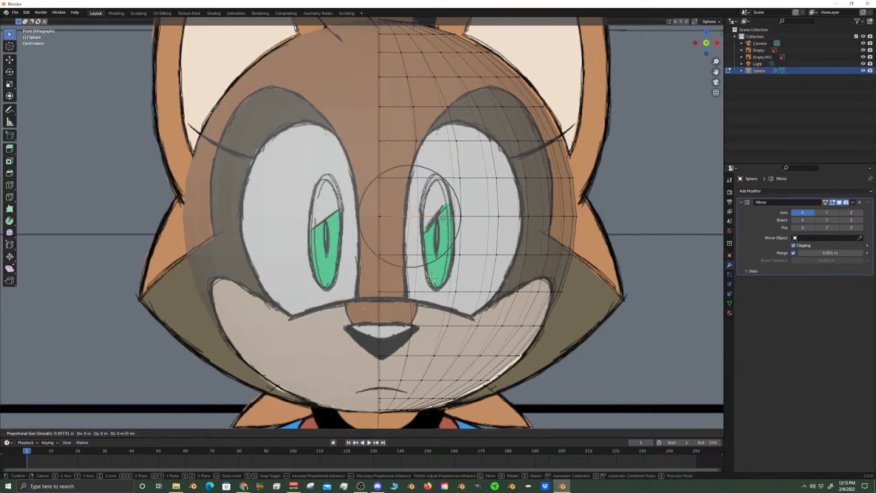
key("x")
left_click(440, 218)
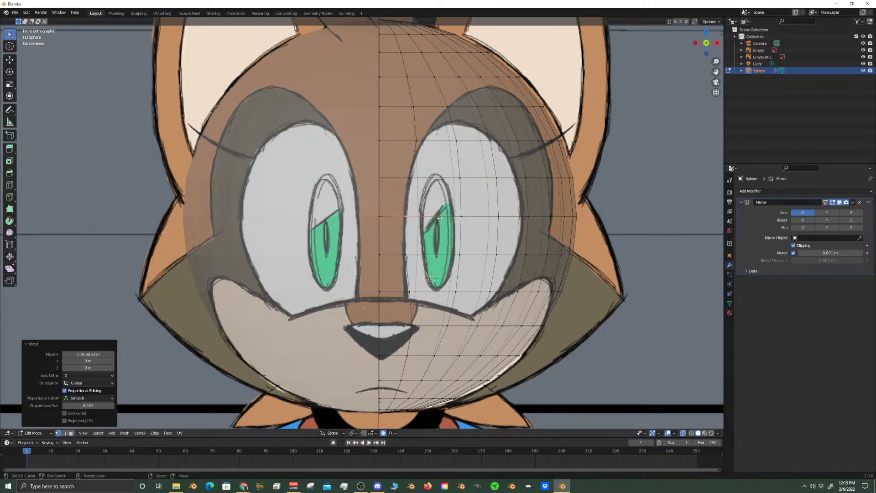
left_click(681, 433)
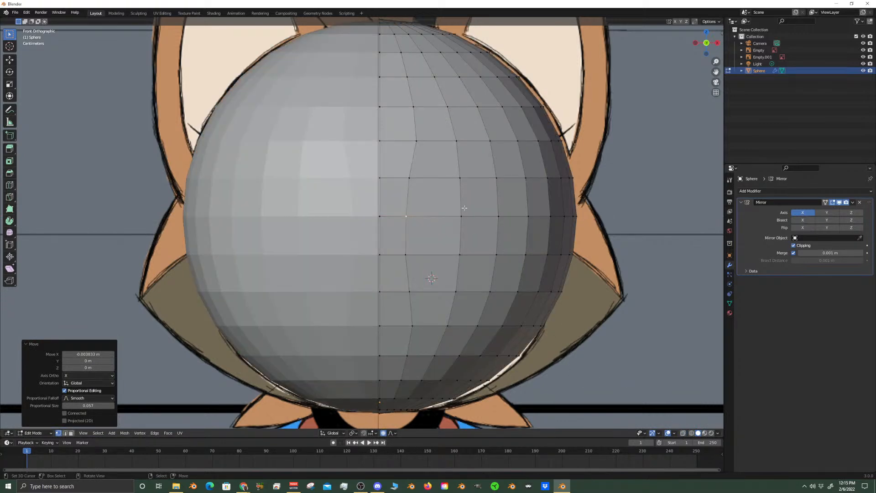
left_click(466, 140)
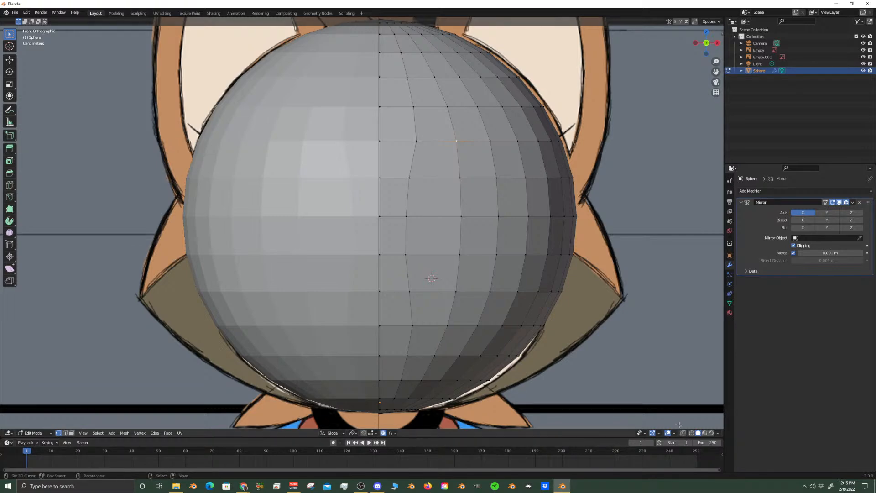
left_click(683, 434)
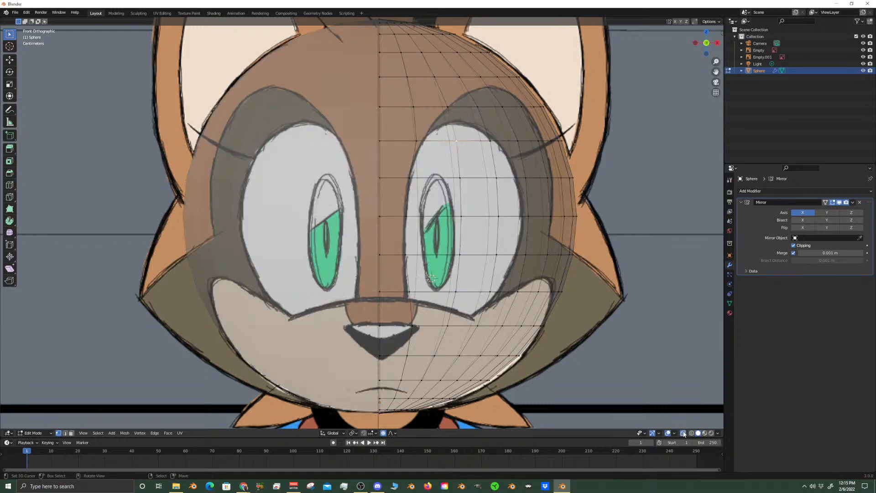
Slide the middle vertex of the eye's lower edge down by about 0.47 and the lower inner corner vertex by about 0.12
left_click(459, 293)
key("g")
key("g")
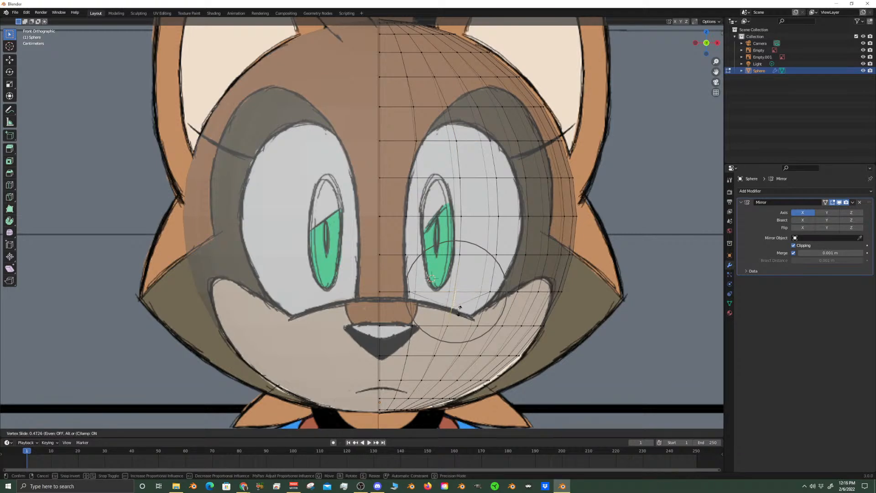
left_click(460, 310)
left_click(410, 292)
key("g")
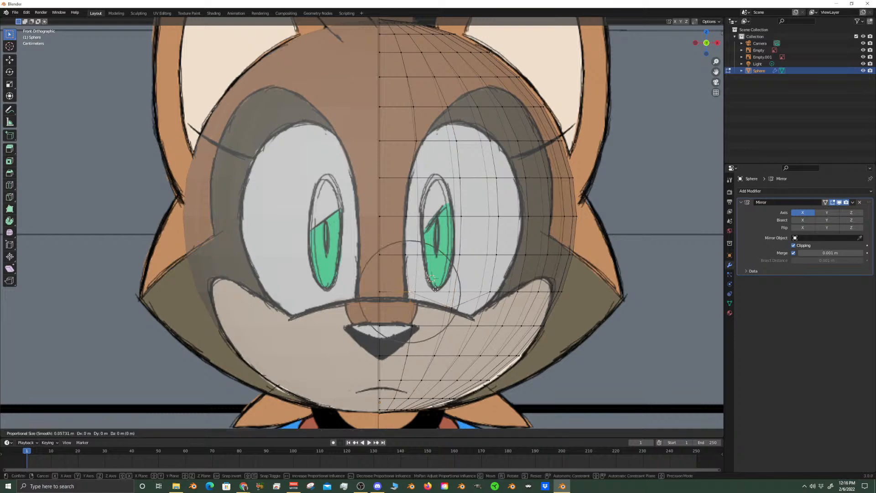
key("g")
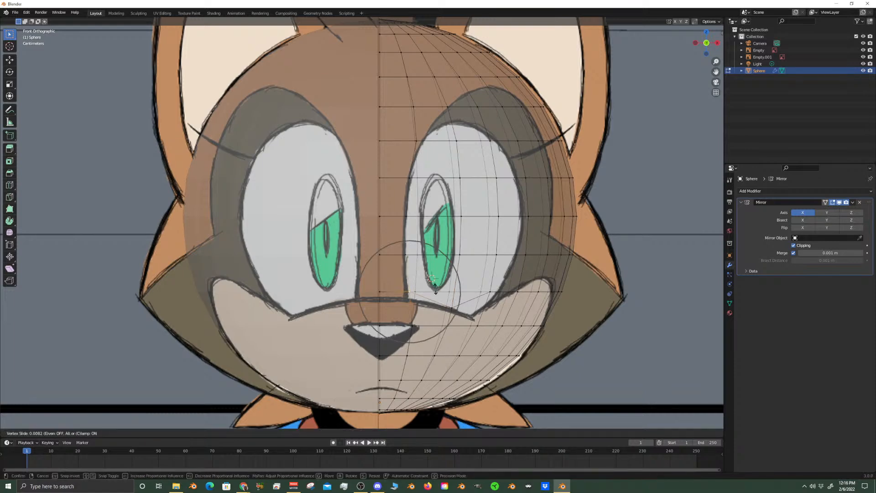
left_click(437, 295)
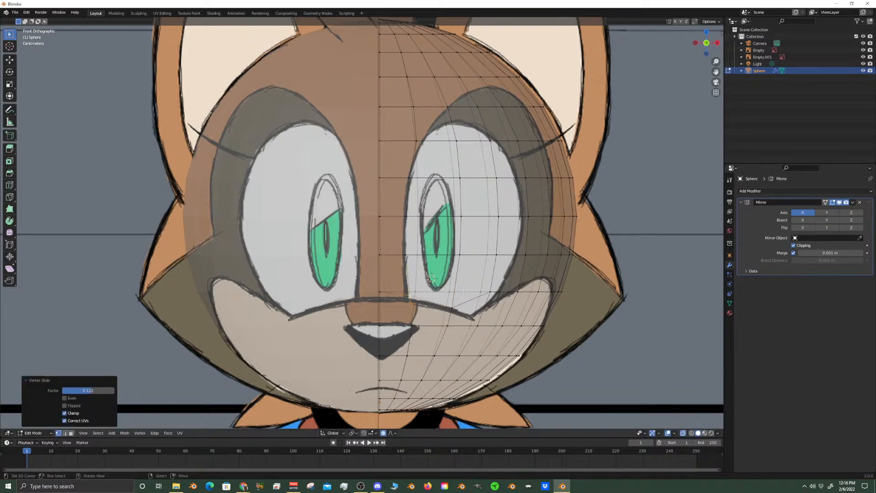
Slide the outer vertex of the eye's lower edge down by a factor of 0.350 toward the outline
left_click(494, 288)
key("g")
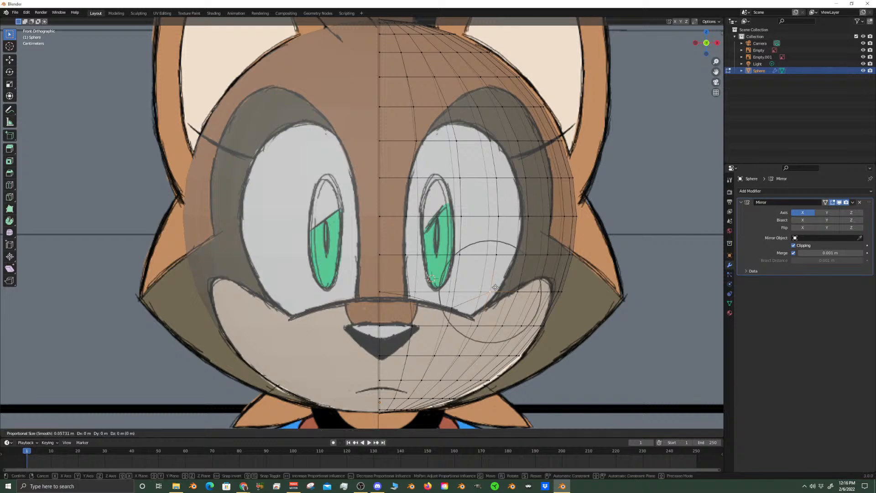
key("g")
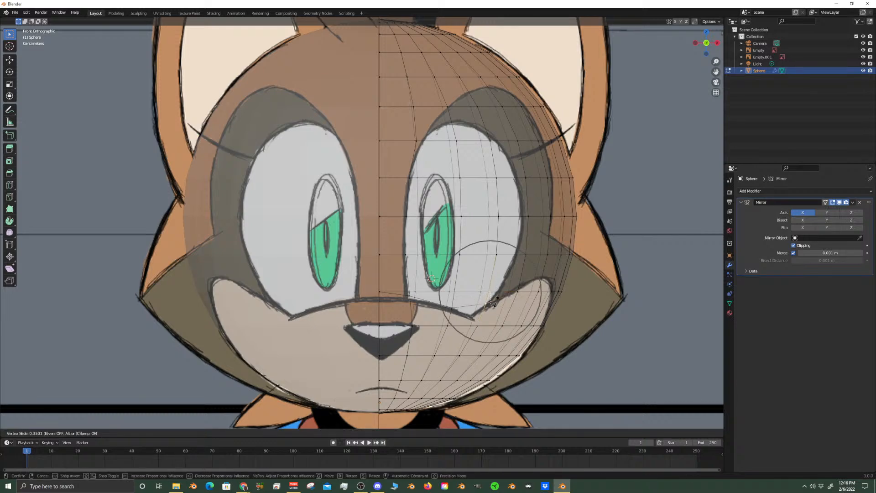
left_click(509, 285)
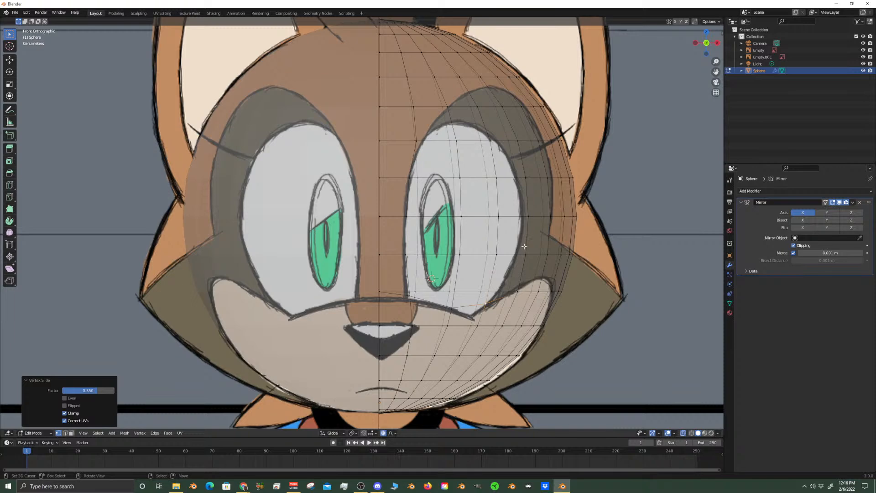
Slide the vertex at the eye's top up by about 0.47 and its outer neighbour by about 0.27 to follow the outline
left_click(457, 140)
key("g")
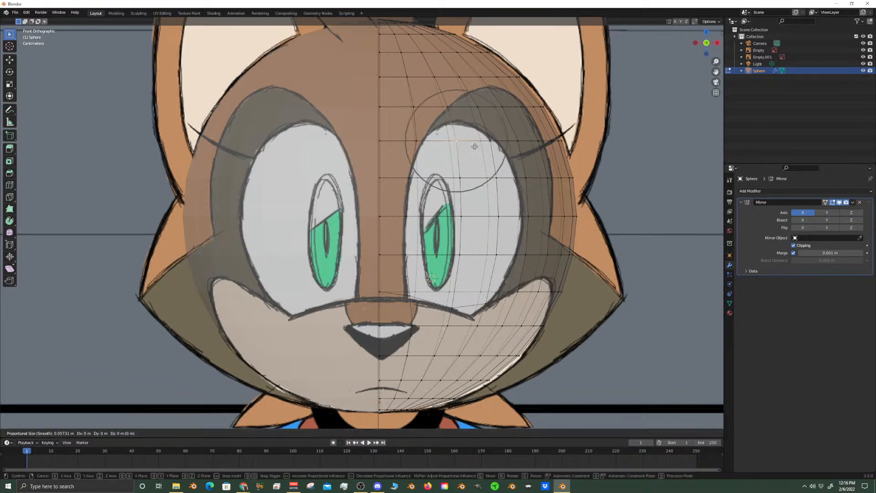
key("g")
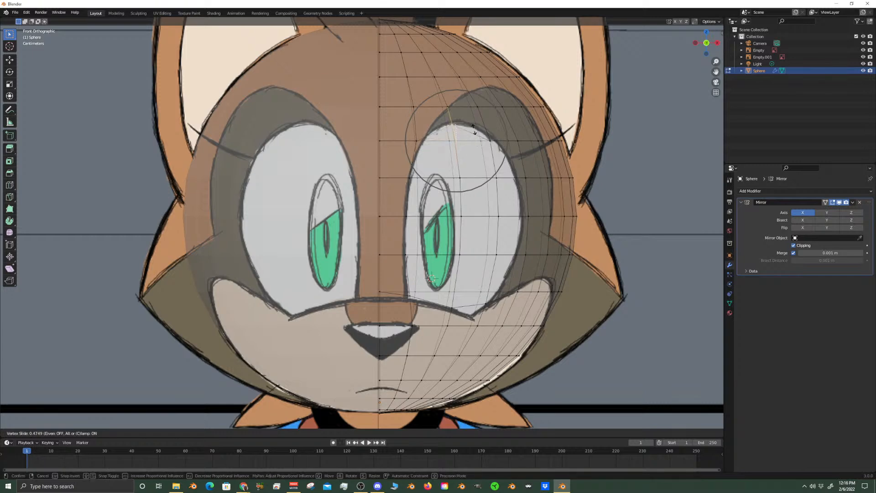
left_click(474, 129)
right_click(494, 146)
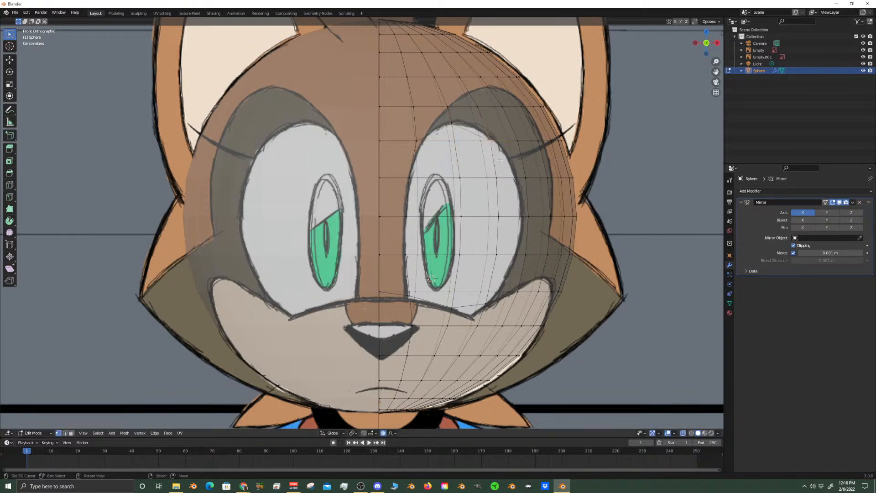
key("g")
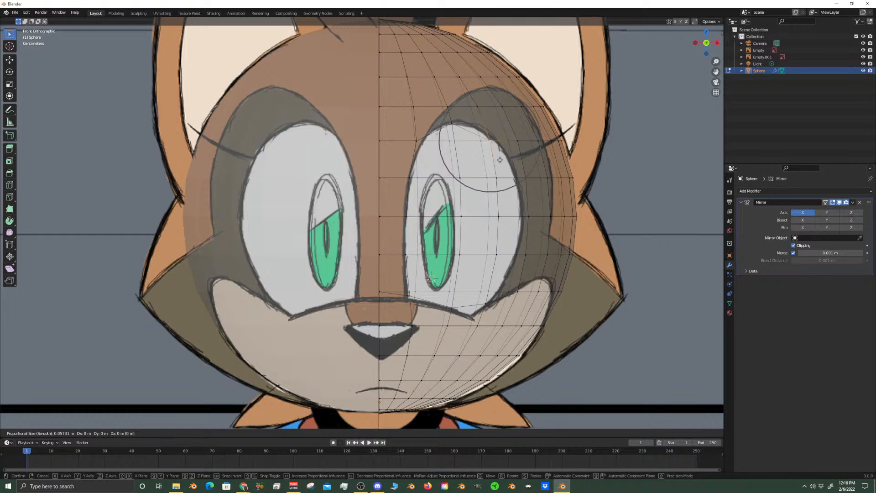
key("g")
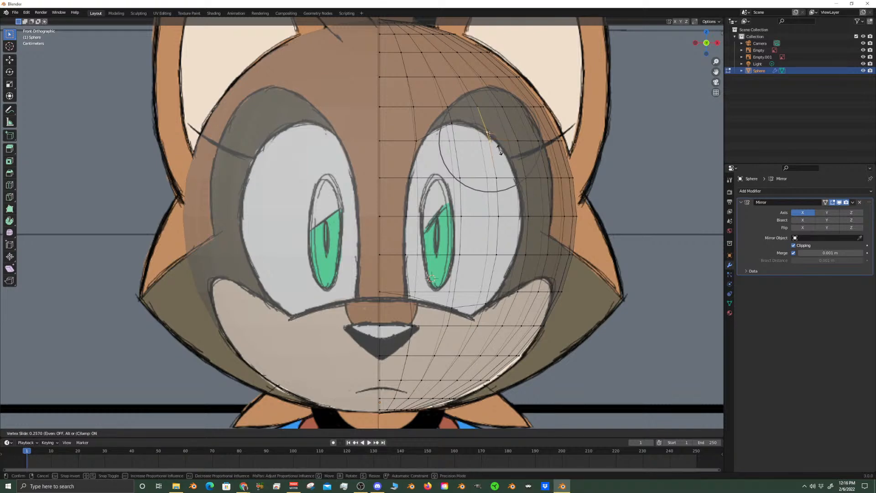
left_click(499, 150)
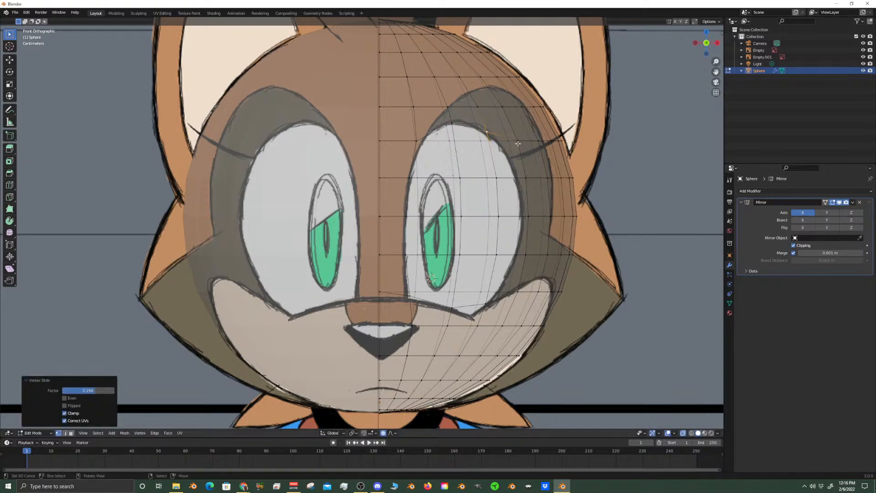
left_click(519, 141)
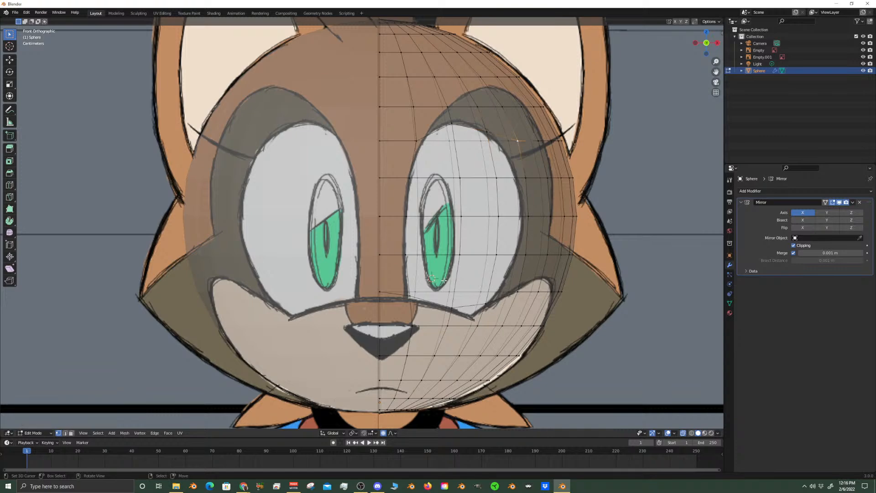
In face mode with X-ray off, select the block of faces, three wide and four high, that covers the eye
key("3")
left_click(683, 433)
left_click(477, 297)
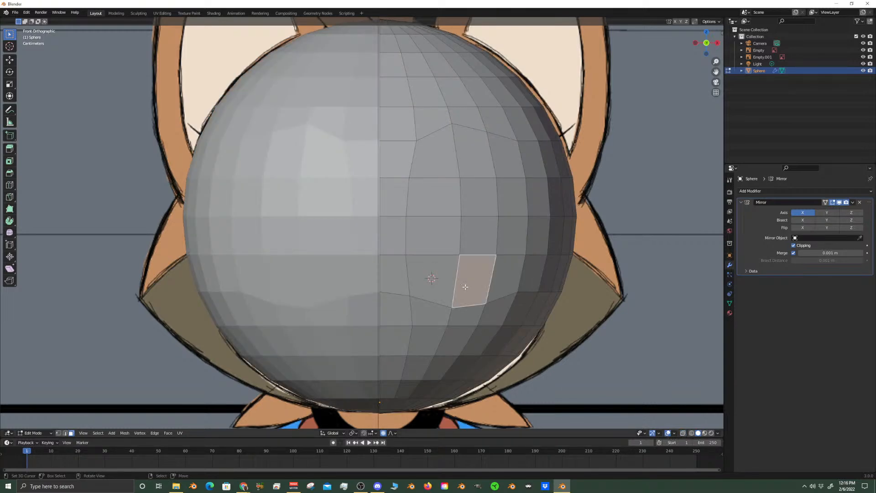
left_click(432, 274, "shift")
left_click(432, 235, "shift")
left_click(425, 191, "shift")
left_click(434, 153, "shift")
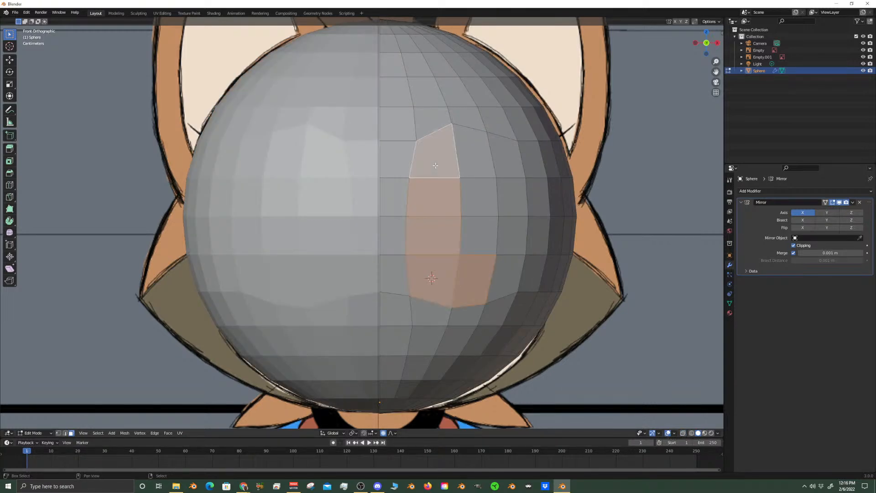
left_click(475, 150, "shift")
left_click(504, 153, "shift")
left_click(522, 188, "shift")
left_click(512, 234, "shift")
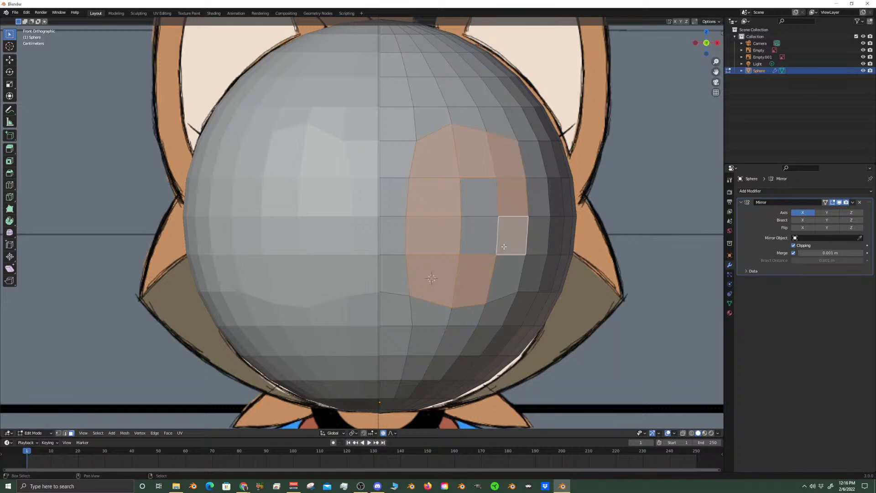
left_click(508, 273, "shift")
left_click(479, 233, "shift")
left_click(480, 188, "shift")
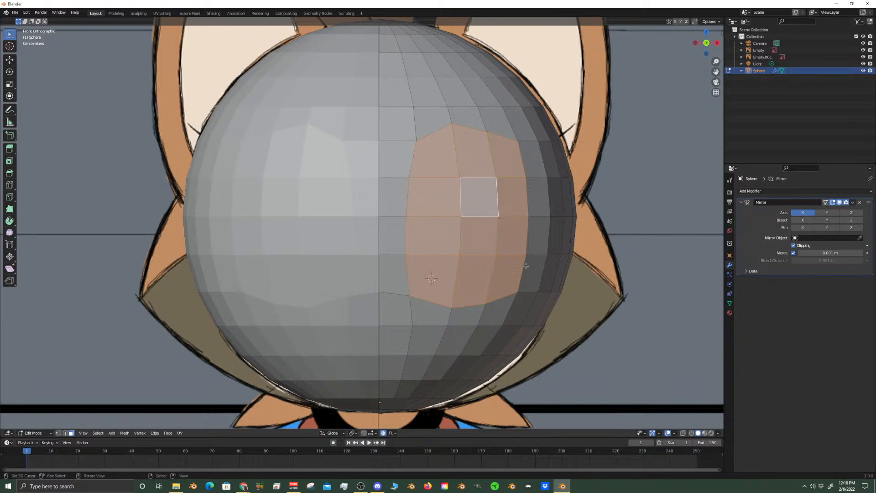
Turn X-ray on and compare the selected eye faces with the reference outlines from the front and the right side
left_click(684, 433)
scroll(477, 223, "up", 4)
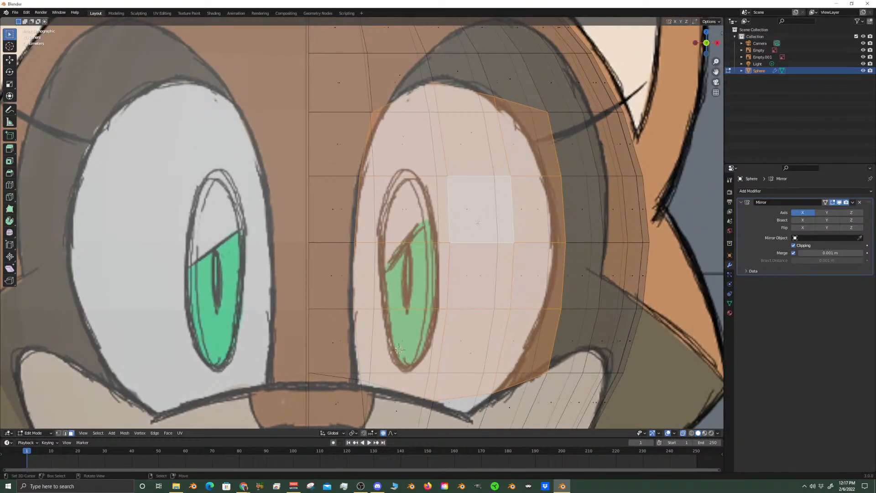
scroll(542, 222, "down", 4)
scroll(414, 311, "up", 4)
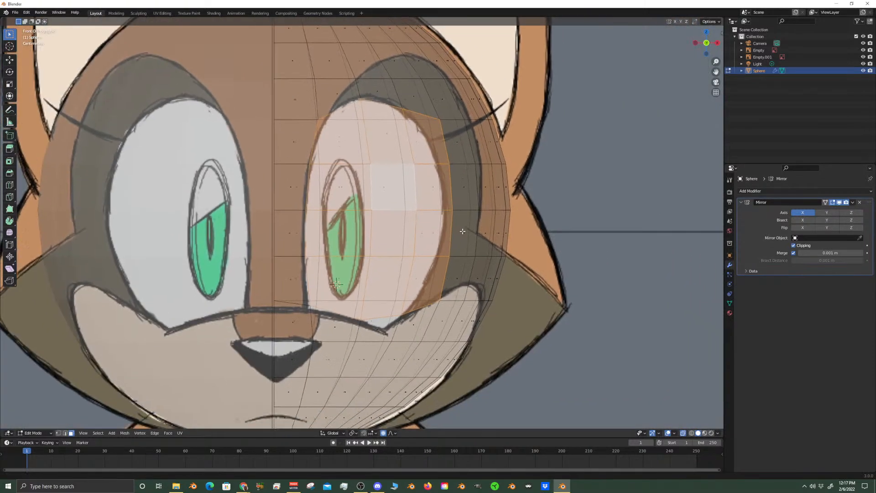
scroll(415, 311, "down", 4)
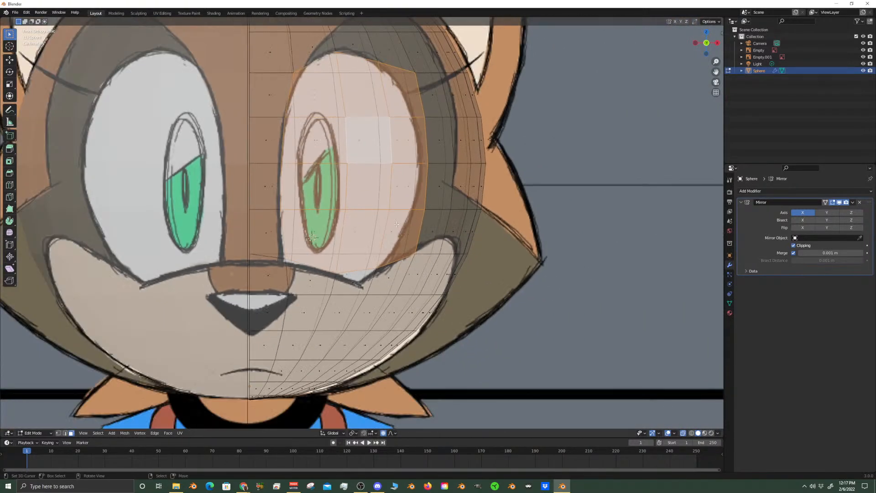
scroll(415, 233, "up", 3)
scroll(416, 232, "down", 3)
middle_click_drag(416, 233, 208, 245)
scroll(208, 244, "down", 4)
scroll(329, 252, "up", 3)
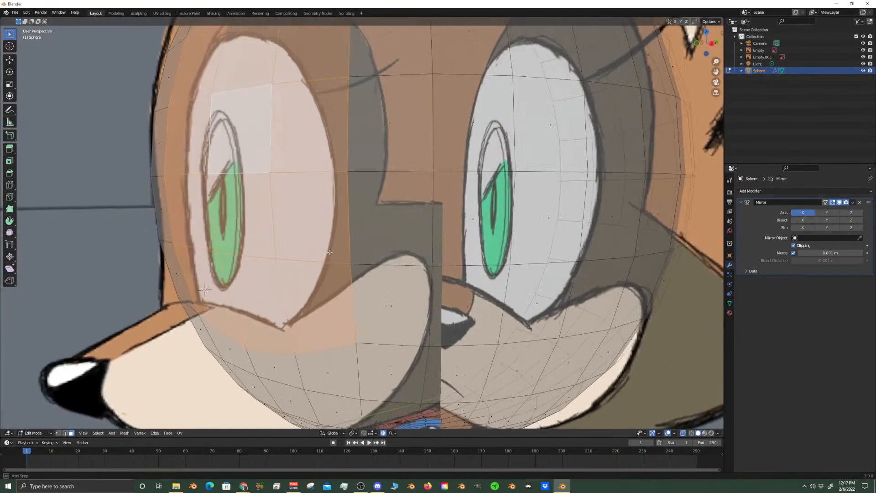
key("KP_3")
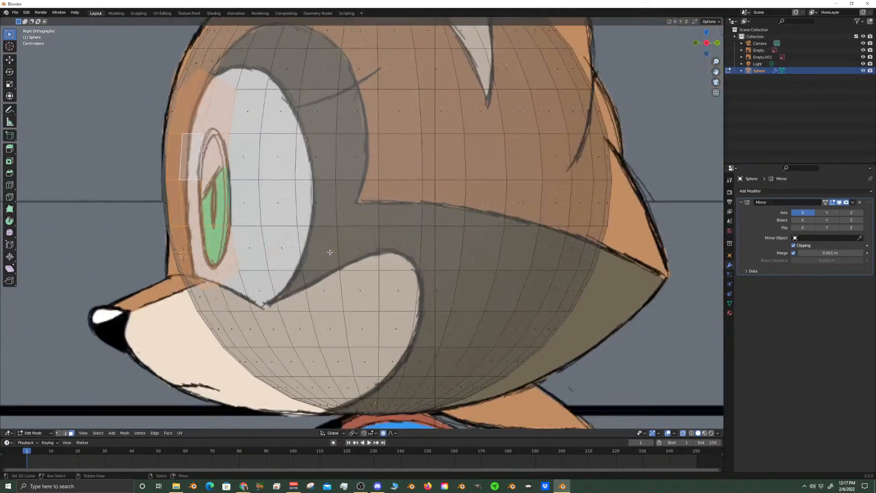
middle_click_drag(269, 209, 292, 254, "shift")
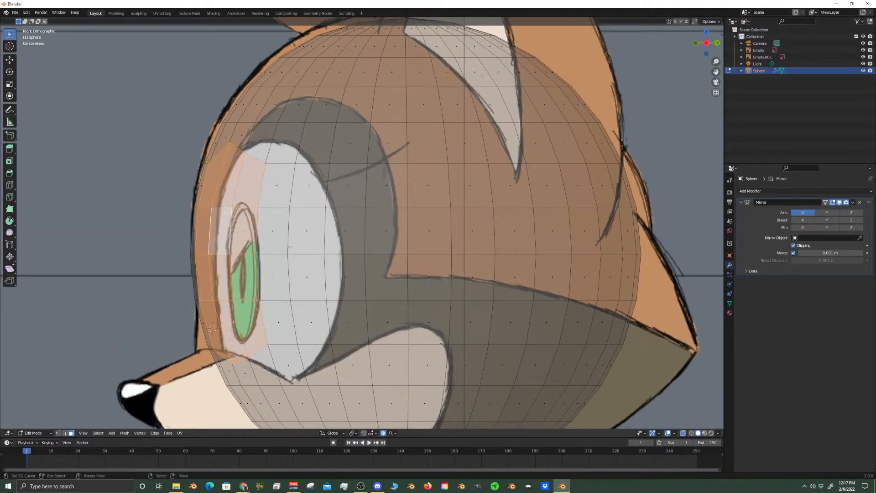
Move the selected eye faces about 0.0176 m backward along Y with the proportional editing size reduced to about 0.027
key("g")
key("y")
scroll(294, 247, "down", 2)
scroll(301, 248, "down", 3)
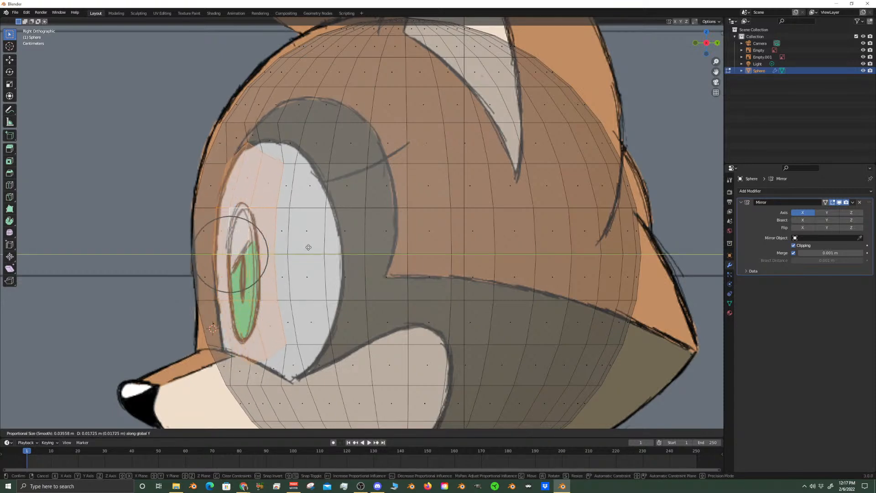
scroll(309, 247, "down", 3)
left_click(309, 247)
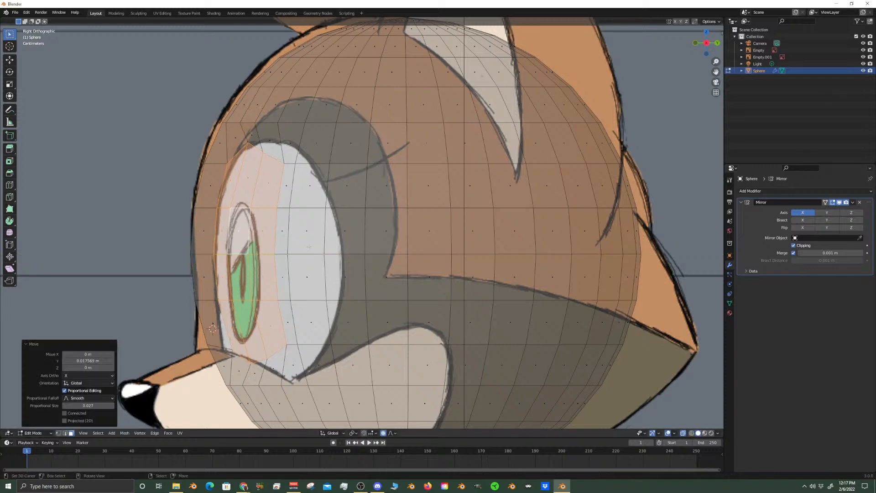
Select the two middle faces just outside the recessed area and move them about 0.0198 m backward along Y with a proportional size of 0.018
left_click(284, 240)
left_click(285, 273, "shift")
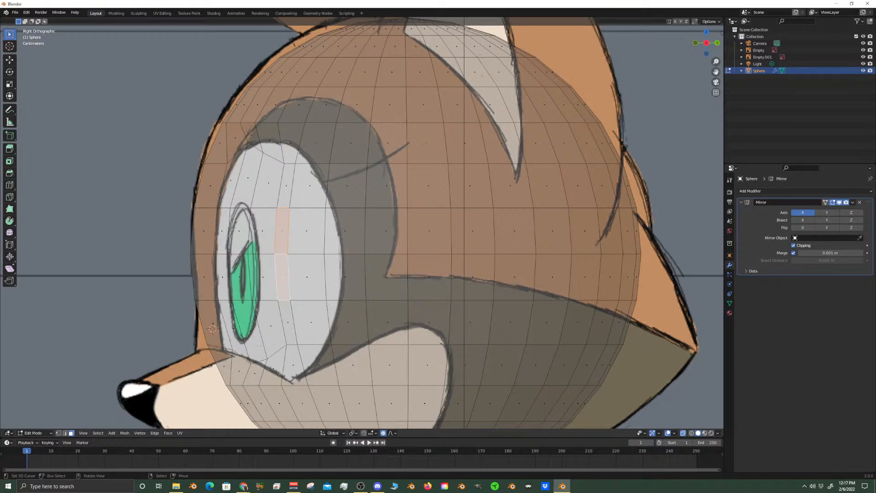
key("g")
key("y")
scroll(287, 322, "down", 2)
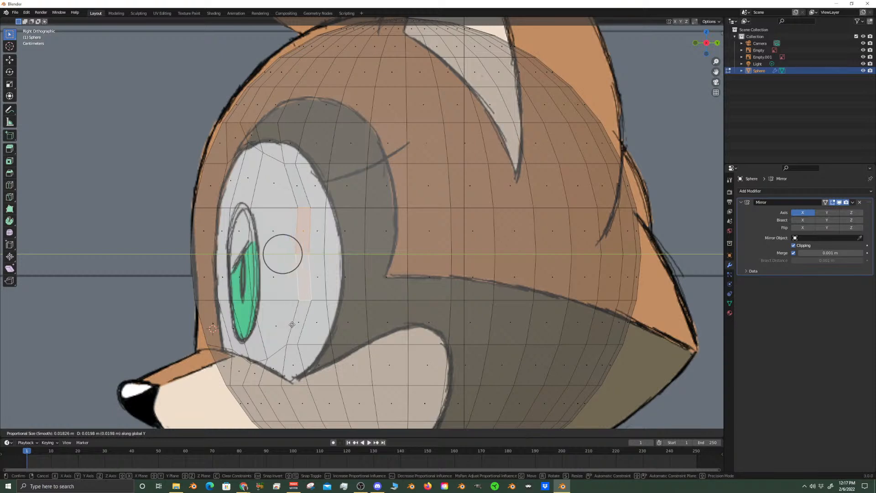
left_click(292, 325)
Select the mid-height horizontal edge in the rear part of the eye and move it about 0.0086 m backward along Y
key("2")
key("alt+a")
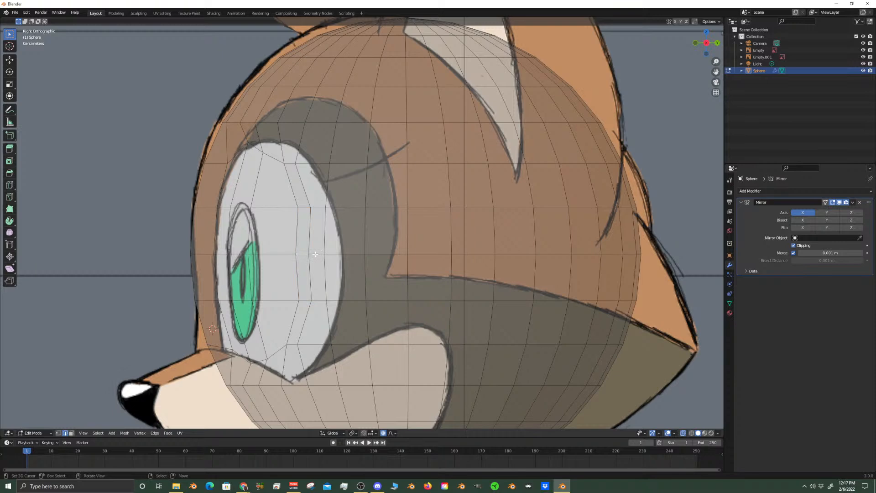
left_click(316, 254)
key("g")
key("y")
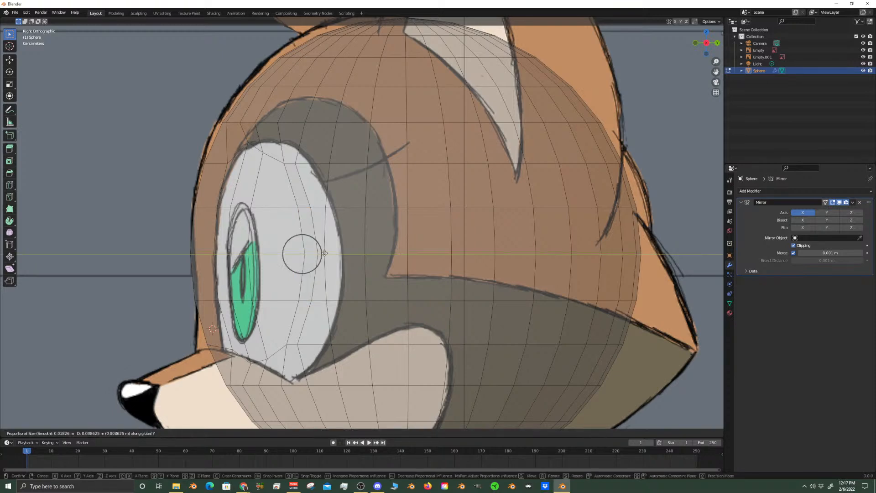
left_click(324, 253)
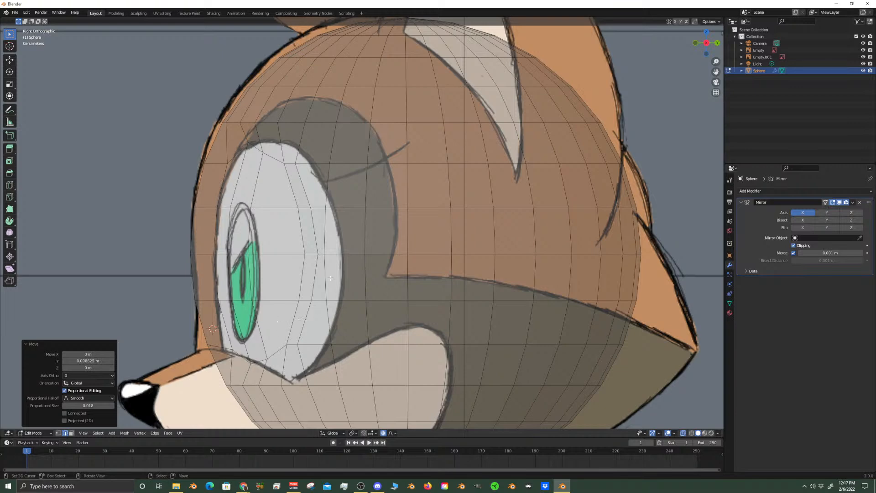
In vertex mode, slide the mid-height vertex outside the eye's rear edge and the one below it about 0.37 backward toward the outline
left_click(59, 433)
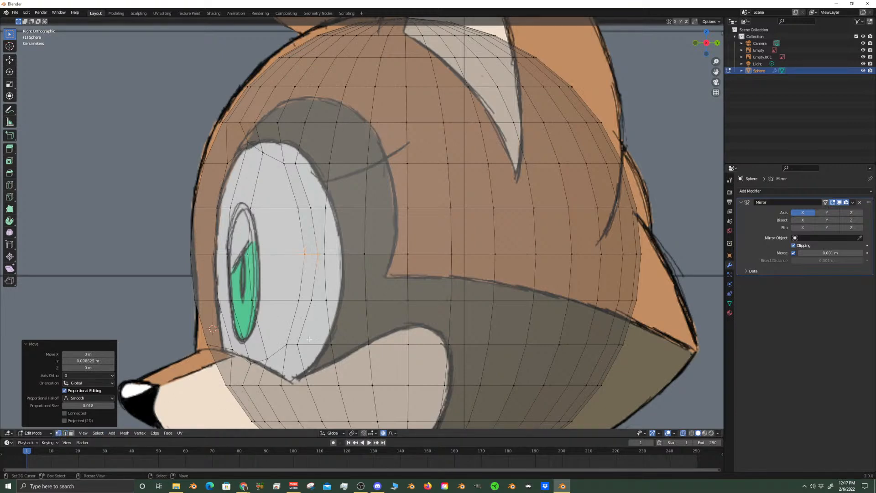
left_click(330, 258)
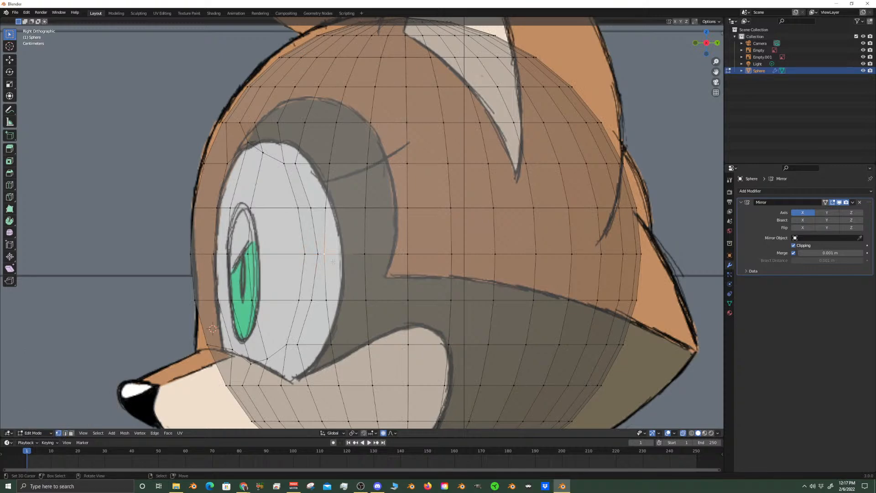
key("g")
key("g")
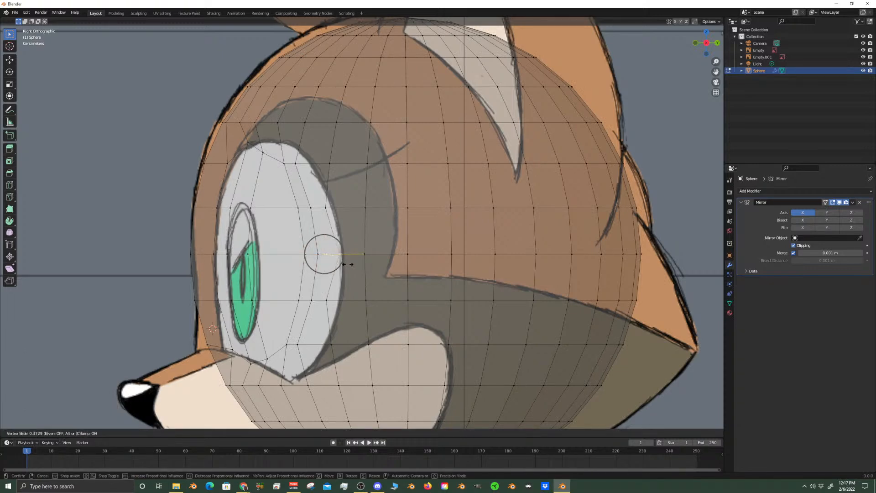
left_click(348, 264)
left_click(327, 301)
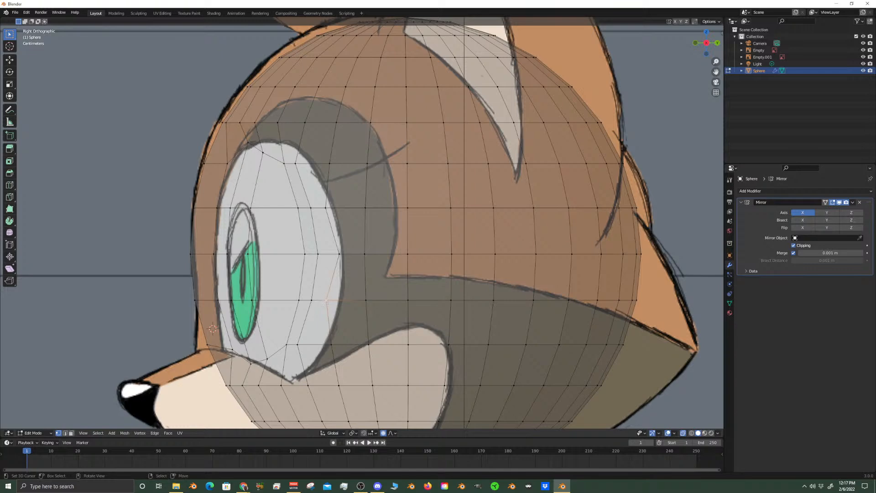
key("g")
key("g")
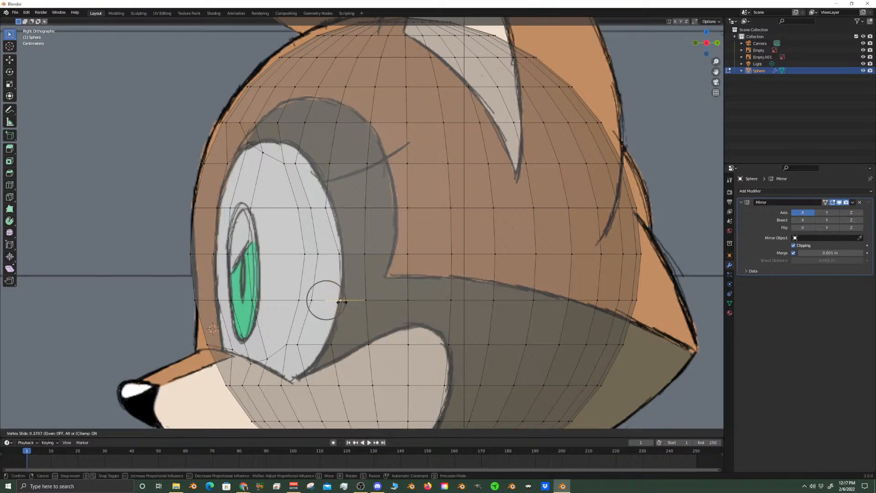
left_click(341, 302)
Move the upper rear eye vertex about 0.0039 m backward, and slide the vertex above it onto the white eye outline
left_click(328, 208)
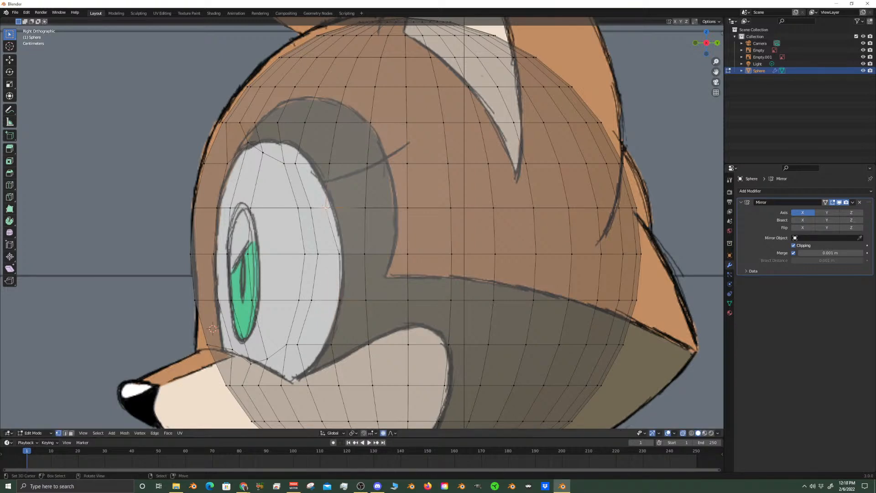
key("g")
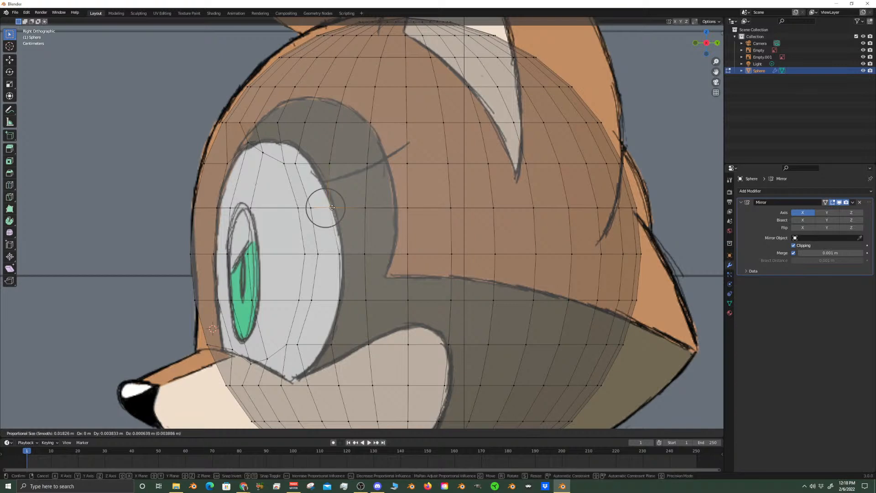
left_click(333, 207)
left_click(295, 160)
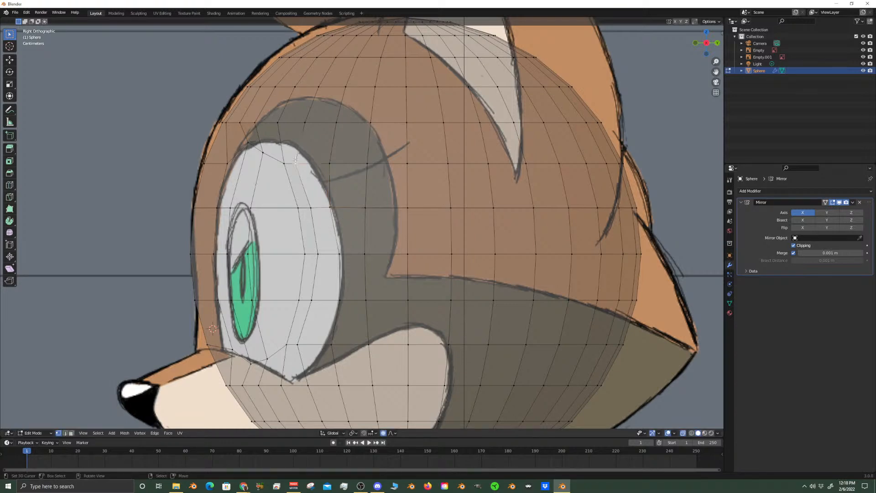
key("shift+v")
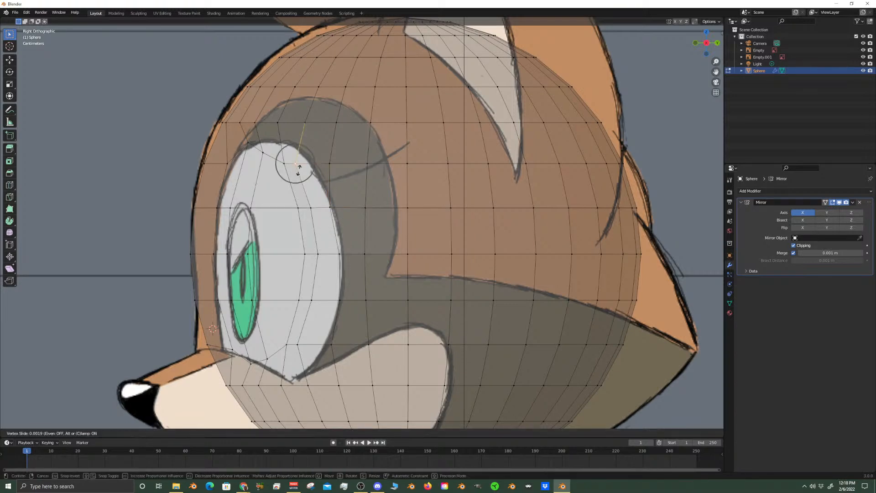
left_click(312, 169)
Slide the two vertices along the top of the eye up to the outline, by about 0.33 and 0.54
left_click(282, 160)
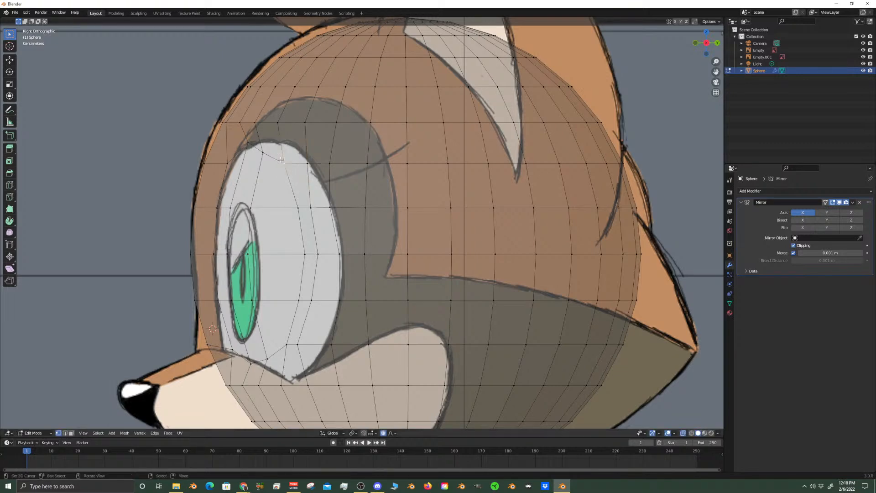
key("g")
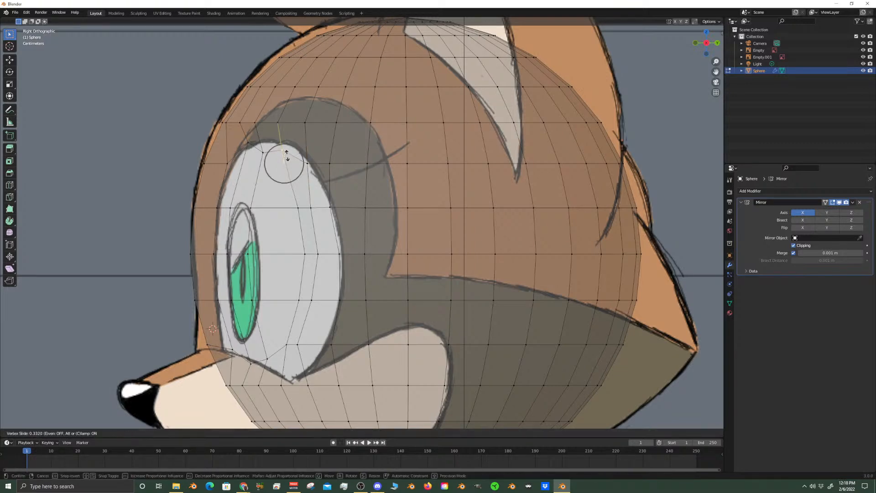
left_click(282, 150)
left_click(265, 152)
key("shift+v")
left_click(307, 180)
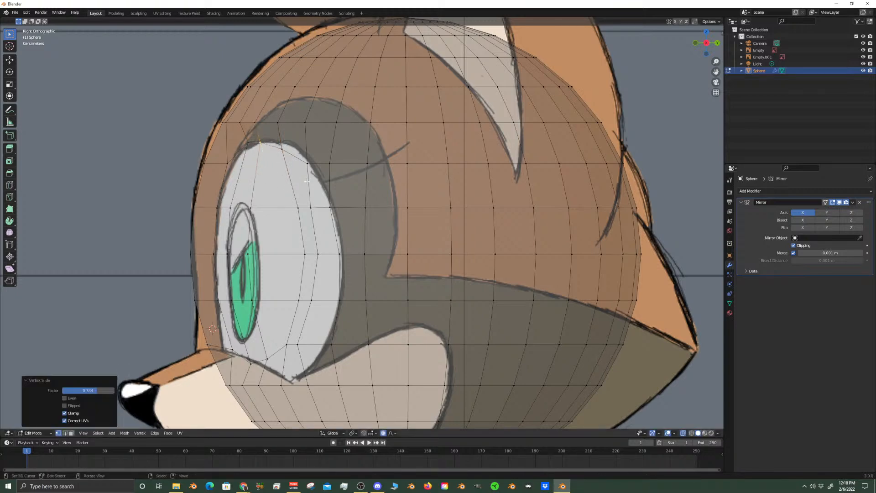
Slide the upper and mid-height vertices along the eye's rear edge closer to the side reference's eye outline
left_click(310, 206)
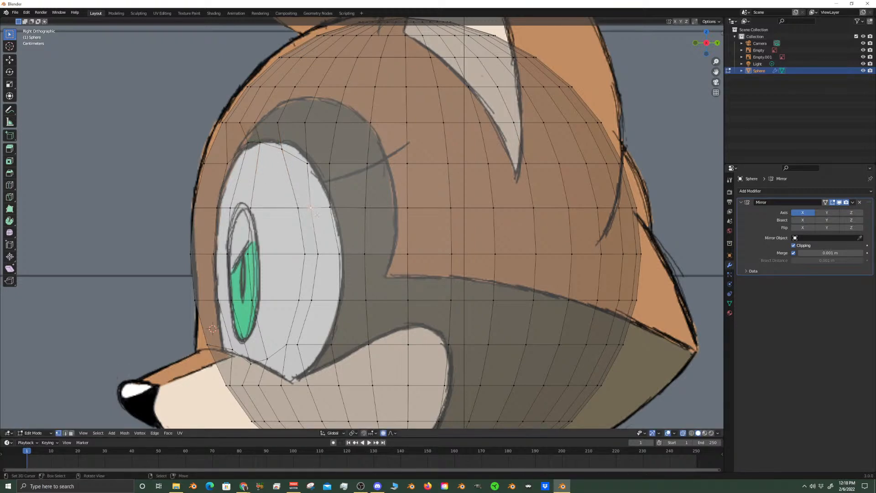
left_click(331, 214)
key("shift+v")
left_click(338, 212)
left_click(339, 254)
key("shift+v")
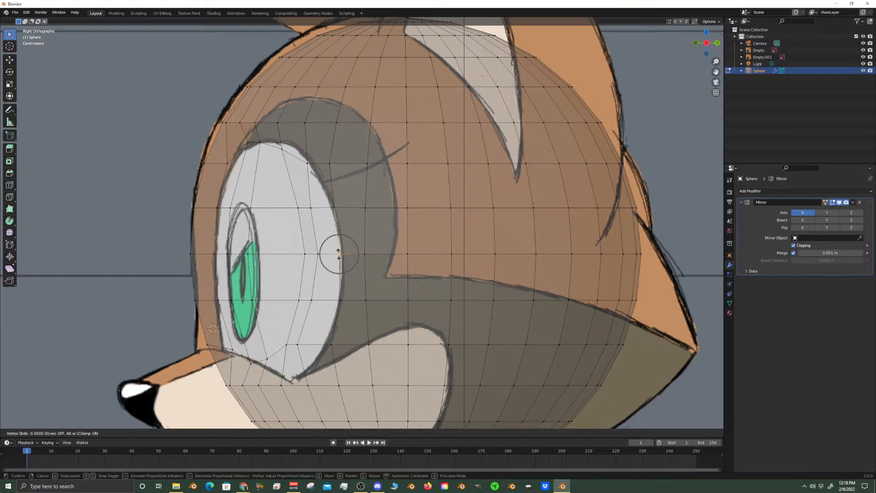
left_click(343, 254)
Select the lower rear edge of the eye and slide it about 0.63 down toward the pointed corner of the outline
left_click(297, 347)
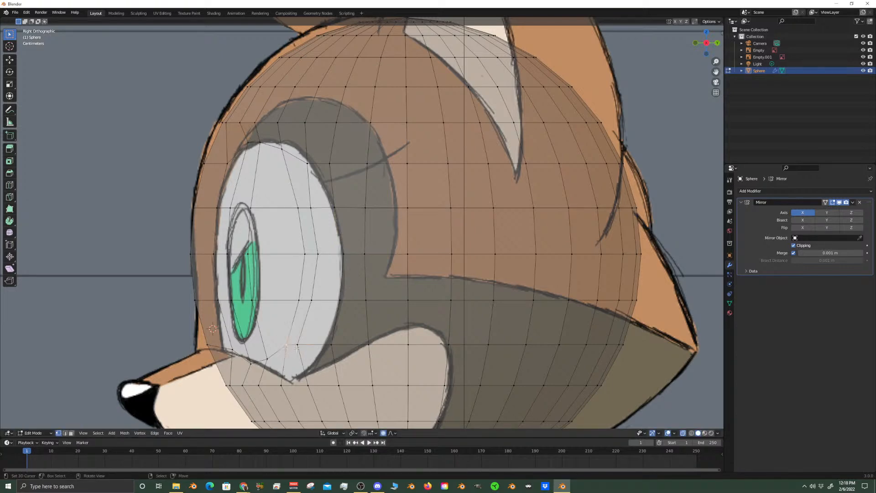
left_click(297, 346, "shift")
key("g")
key("g")
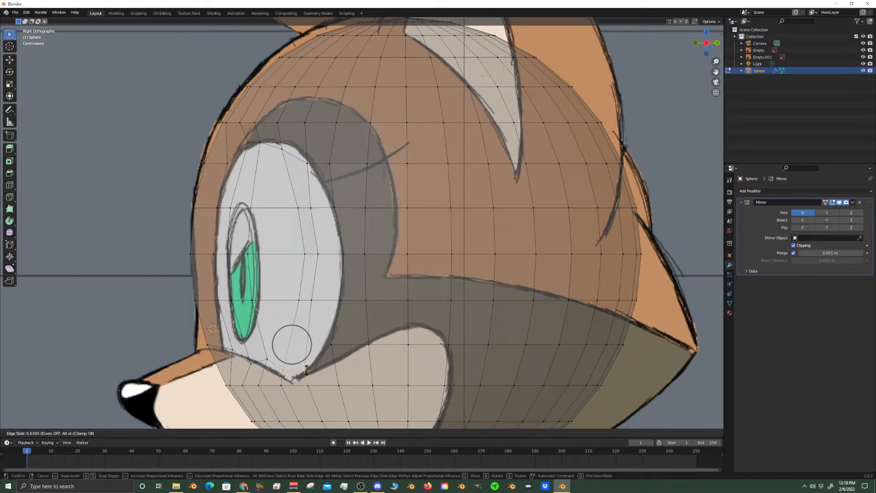
left_click(306, 369)
Move the vertex at the bottom of the eye about 0.0083 m down along Z toward the lower outline
left_click(269, 361)
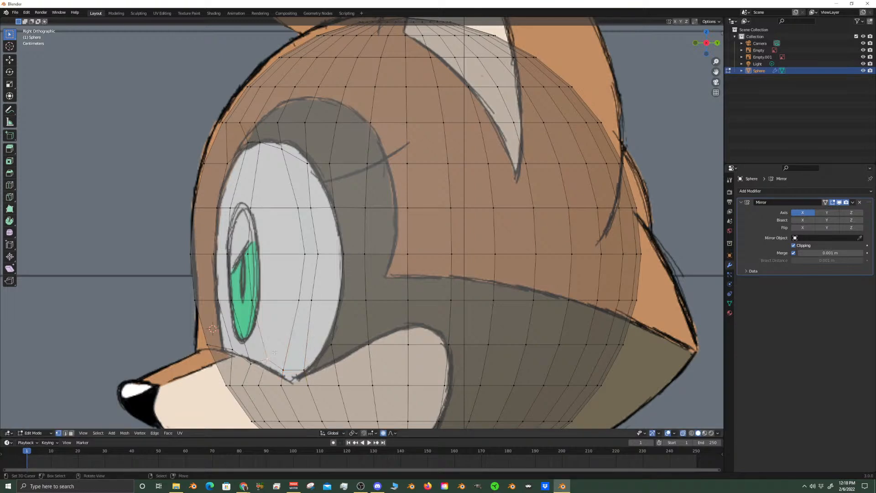
key("g")
key("z")
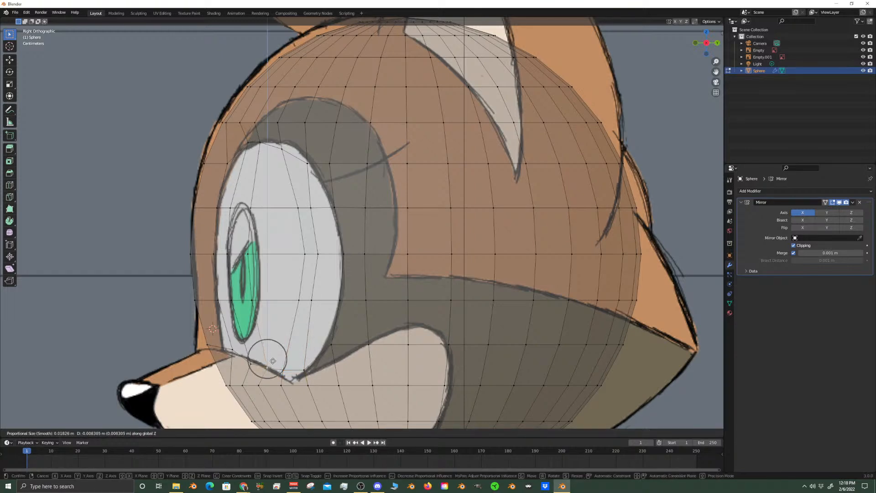
left_click(273, 360)
right_click(232, 351)
right_click(211, 346)
Check the reshaped eye area against the side reference, then turn X-ray off and examine the recessed faces
scroll(255, 376, "down", 3)
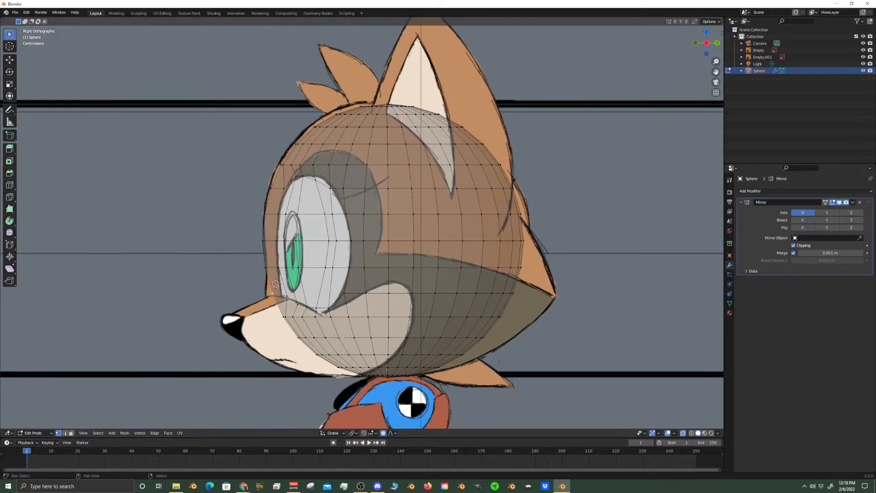
scroll(316, 221, "up", 3)
scroll(316, 221, "up", 2)
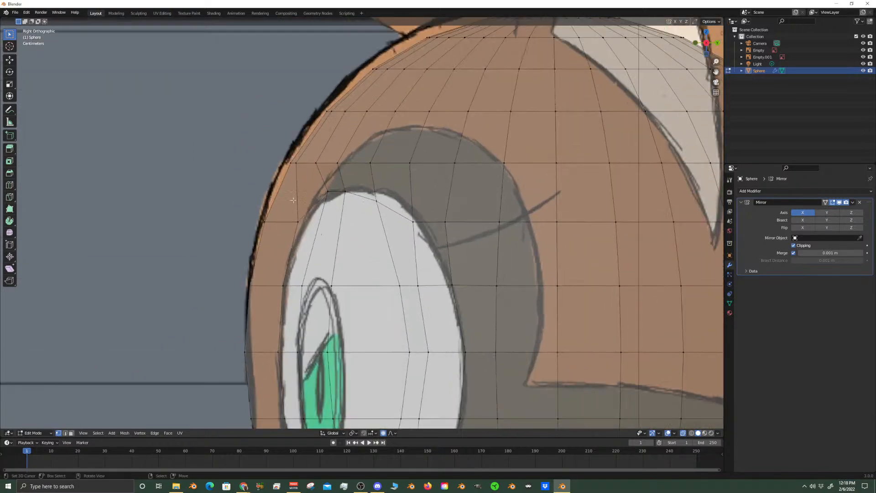
scroll(283, 194, "down", 6)
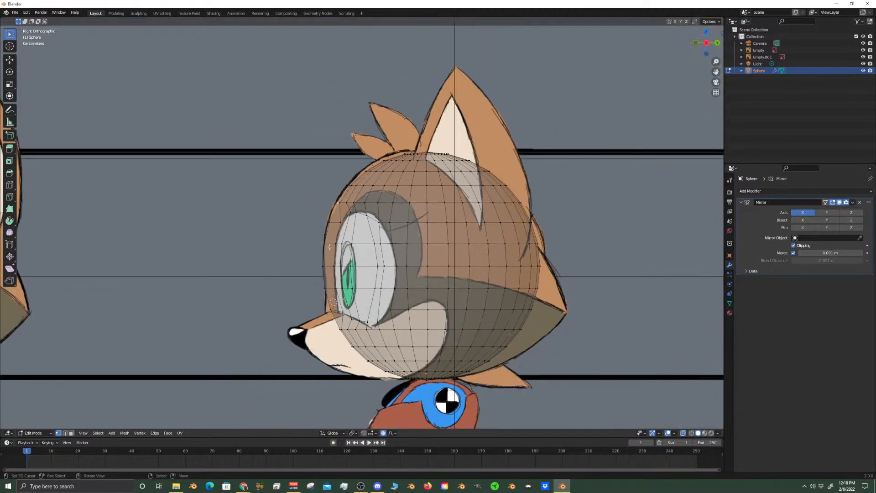
left_click(683, 432)
middle_click_drag(411, 237, 335, 258)
key("KP_3")
scroll(334, 258, "up", 5)
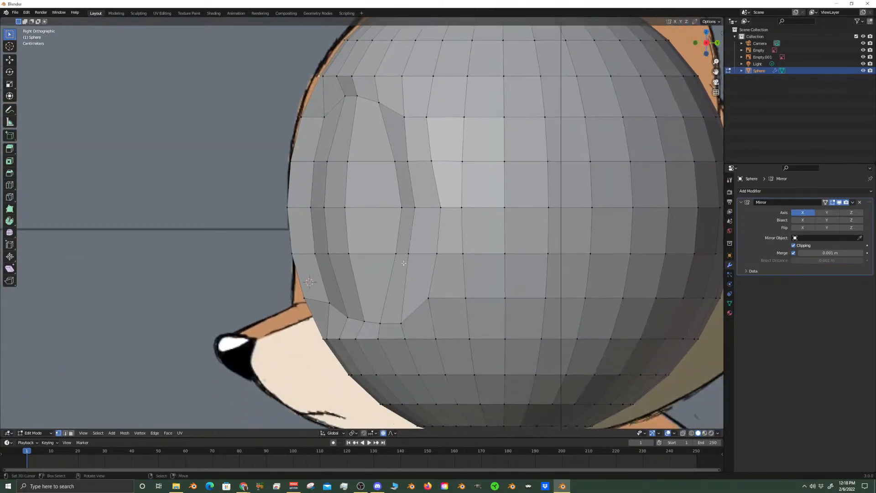
scroll(401, 255, "down", 4)
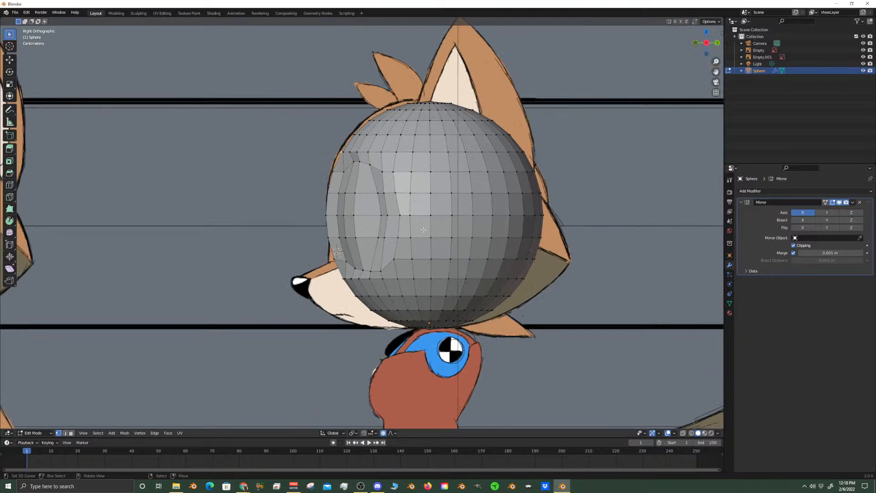
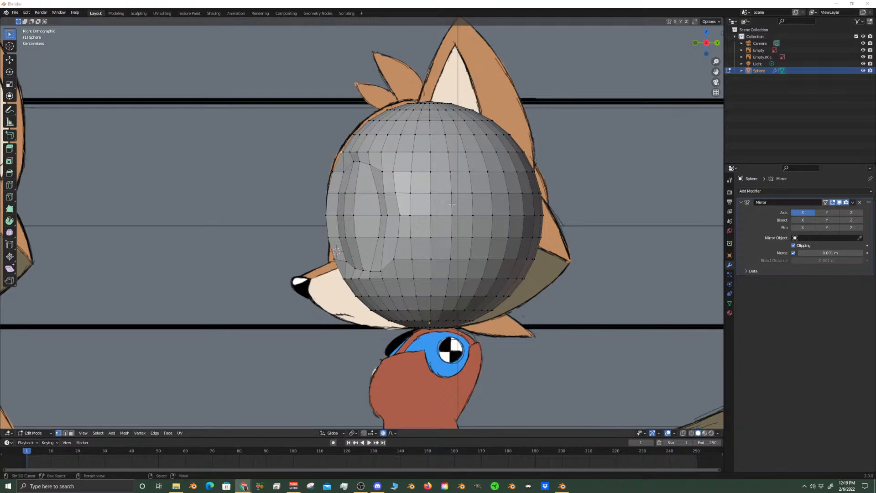
Examine the reshaped eye area of the head from several angles, including the right side view
middle_click_drag(400, 167, 426, 211)
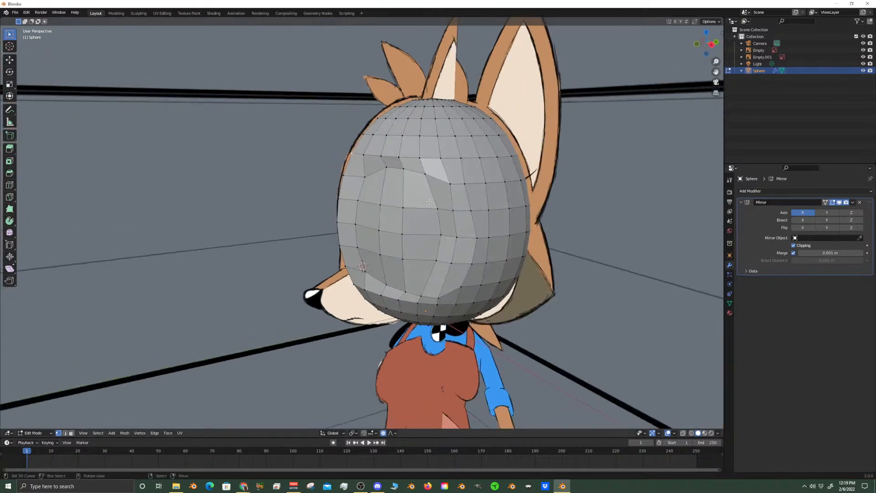
key("KP_3")
scroll(351, 208, "up", 3)
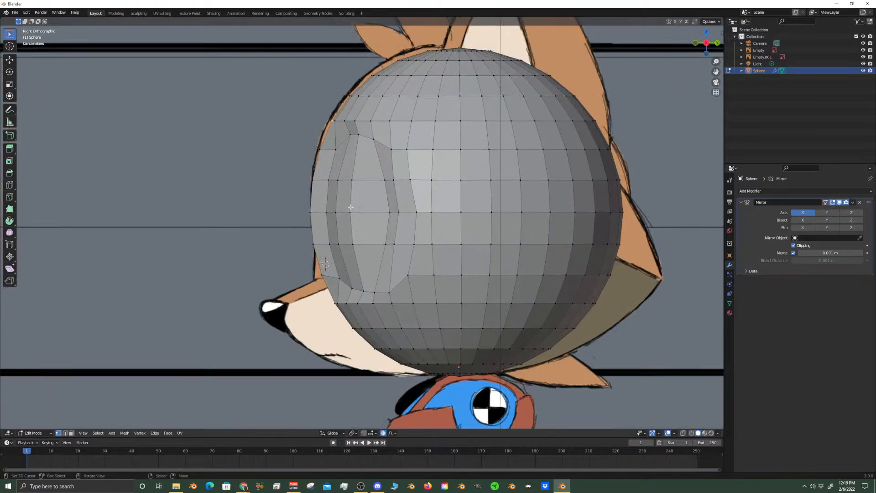
left_click(386, 244)
middle_click_drag(393, 229, 507, 182)
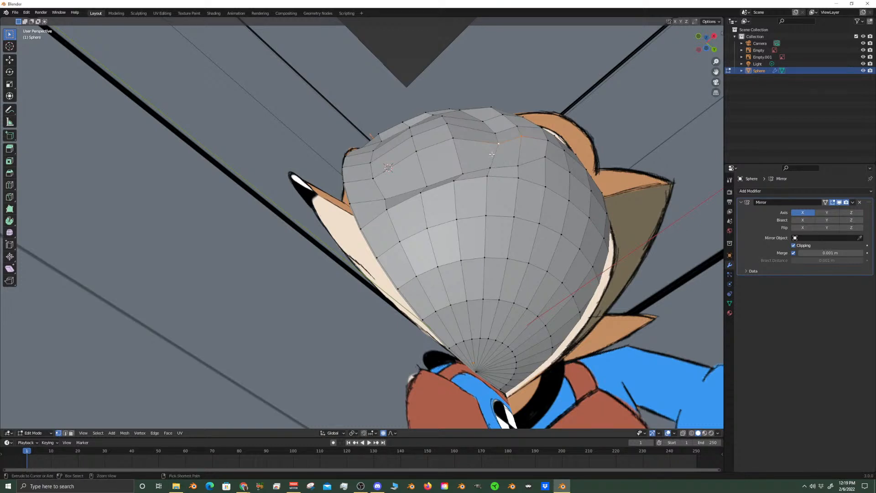
Undo the recent slides and moves of the vertices along the eye's rear and lower edges
key("ctrl+z")
key("ctrl+z")
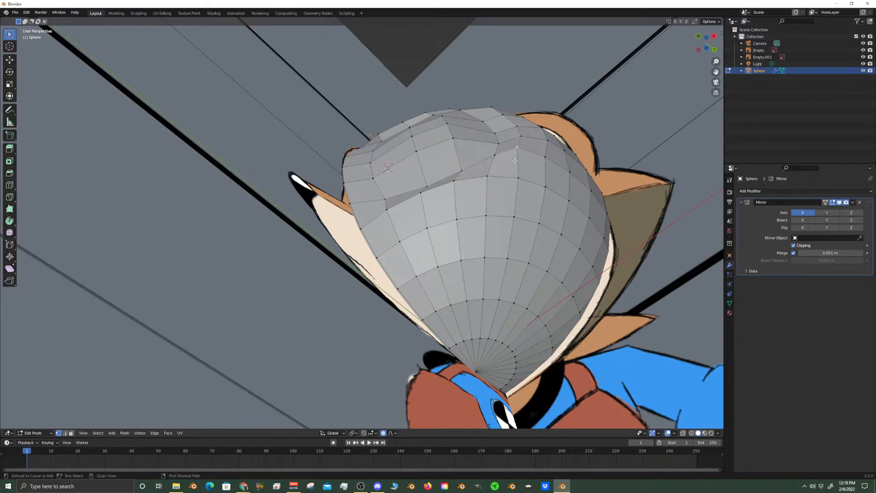
key("KP_3")
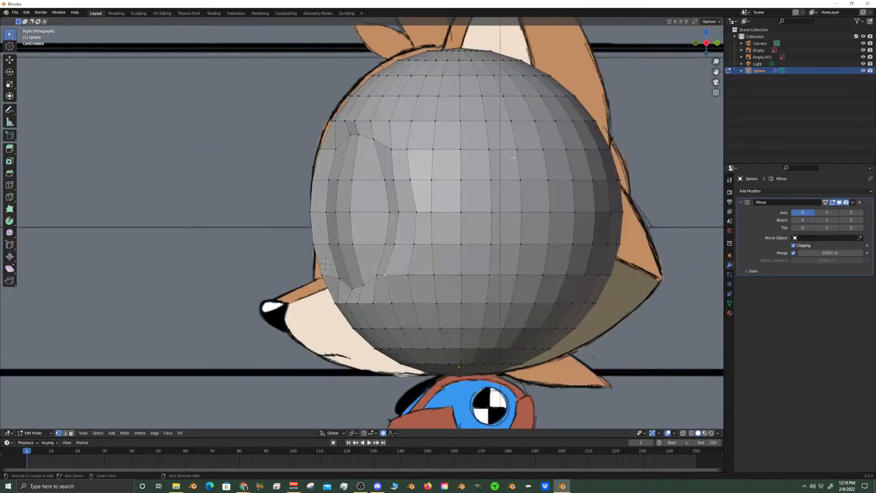
key("ctrl+z")
key("ctrl+z")
key("ctrl+z")
key("ctrl+z")
key("ctrl+z")
key("ctrl+z")
key("ctrl+z")
key("ctrl+z")
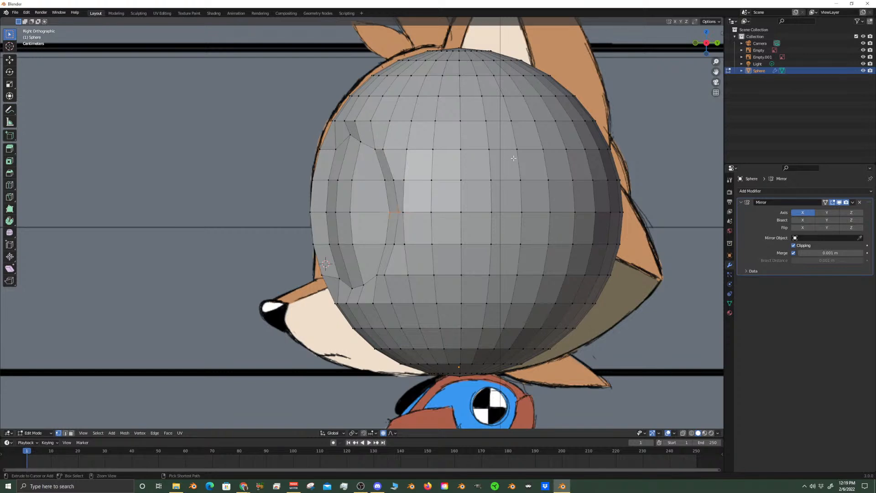
key("ctrl+z")
key("ctrl+z")
key("ctrl+shift+z")
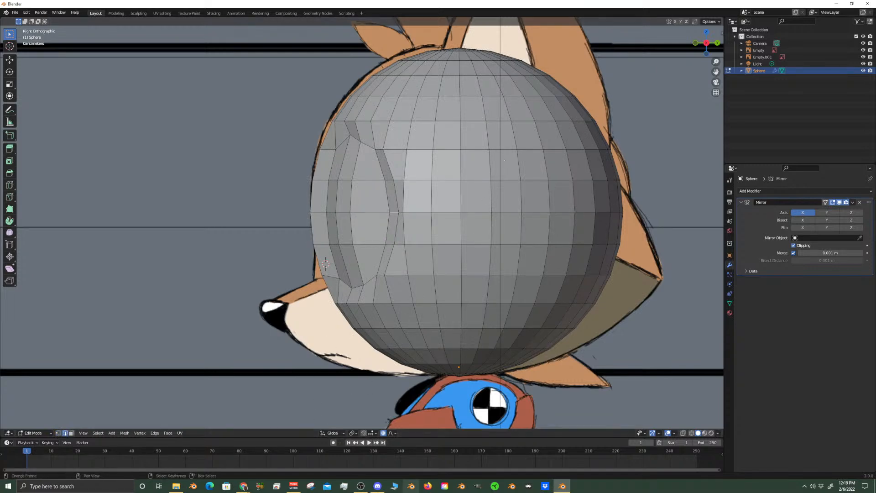
Switch to face selection and select all the faces inside the eye area
left_click(359, 273)
left_click(72, 433)
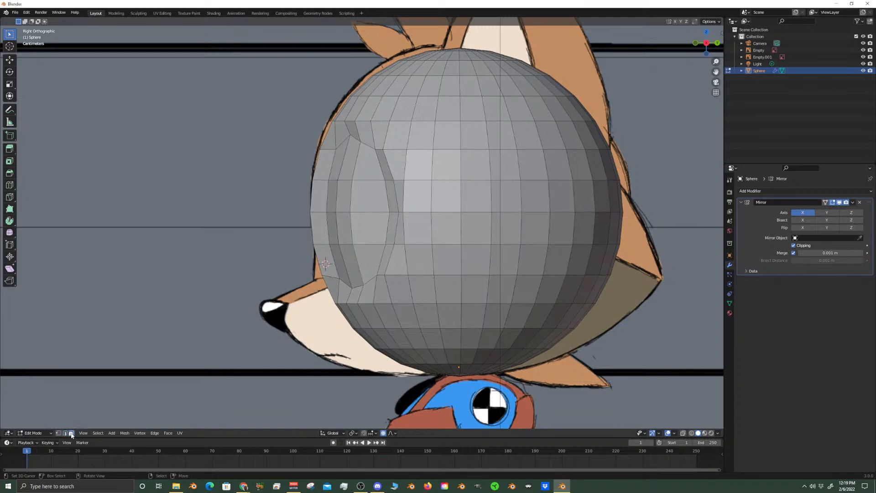
left_click(372, 267)
left_click(370, 228, "shift")
left_click(344, 197, "shift")
left_click(366, 168, "shift")
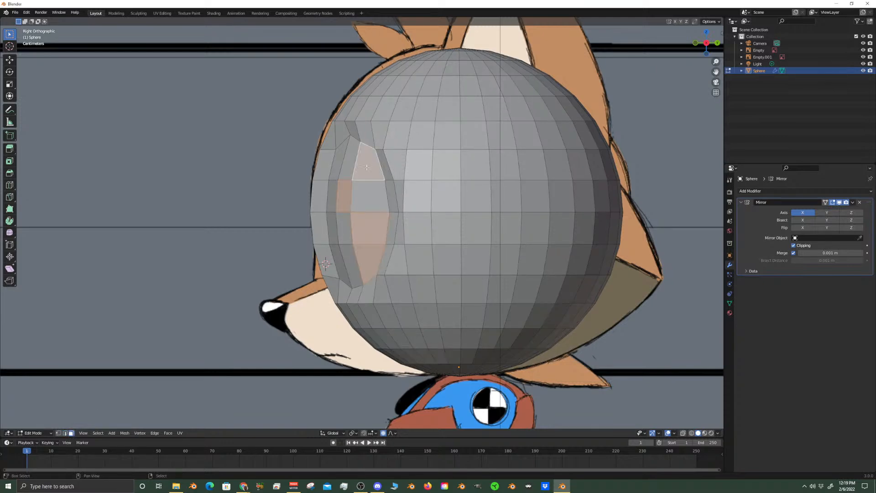
left_click(366, 192, "shift")
left_click(346, 161, "shift")
middle_click_drag(344, 161, 417, 165)
left_click(418, 164, "shift")
left_click(420, 204, "shift")
left_click(419, 240, "shift")
left_click(417, 278, "shift")
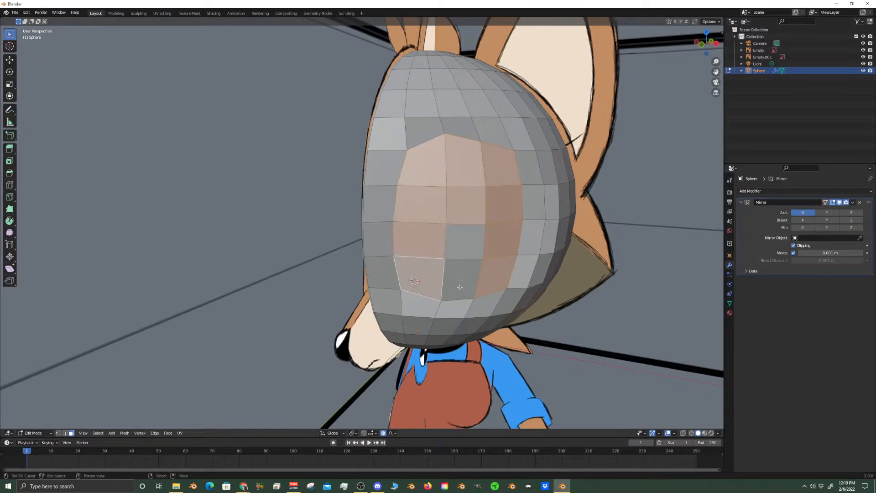
left_click(461, 280, "shift")
left_click(467, 242, "shift")
key("KP_3")
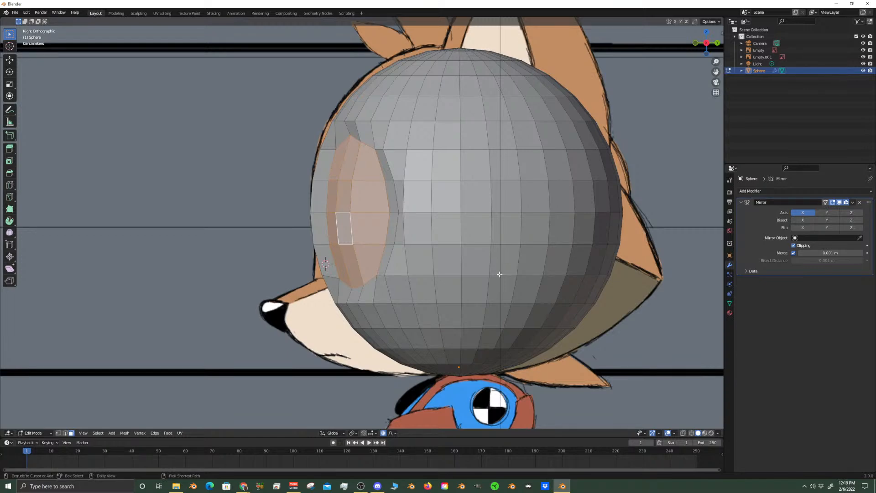
Undo the face selections inside the eye area and return to edge selection
key("ctrl+z")
key("ctrl+z")
key("ctrl+z")
key("ctrl+z")
key("ctrl+z")
key("ctrl+z")
key("ctrl+z")
key("ctrl+z")
key("ctrl+z")
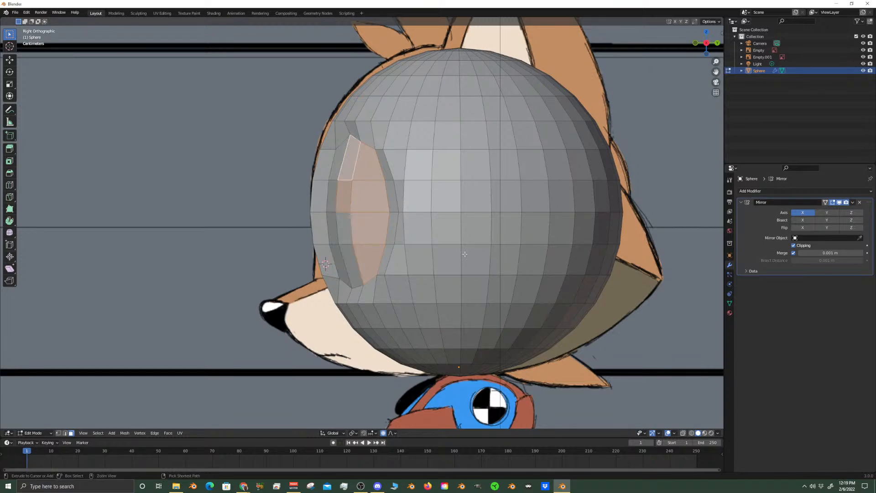
key("ctrl+z")
key("ctrl+z")
key("ctrl+z")
key("ctrl+z")
key("ctrl+z")
key("ctrl+z")
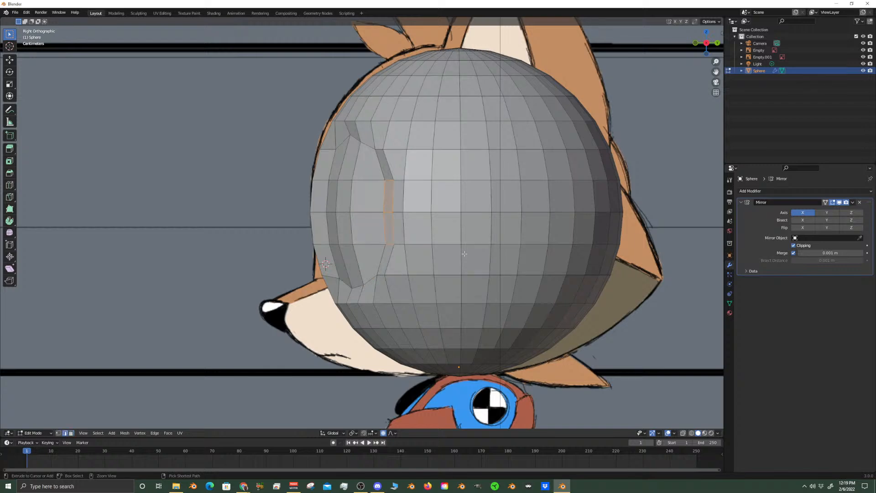
key("ctrl+z")
key("ctrl+z")
key("ctrl+z")
key("ctrl+z")
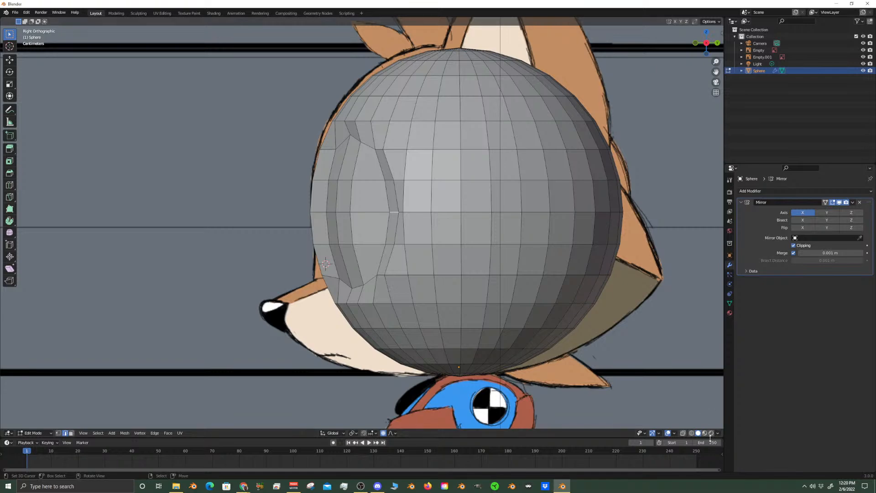
With X-ray on and vertex selection active, slide the eye's lower rear vertex pair about 0.75 down toward the outline's pointed corner
left_click(683, 434)
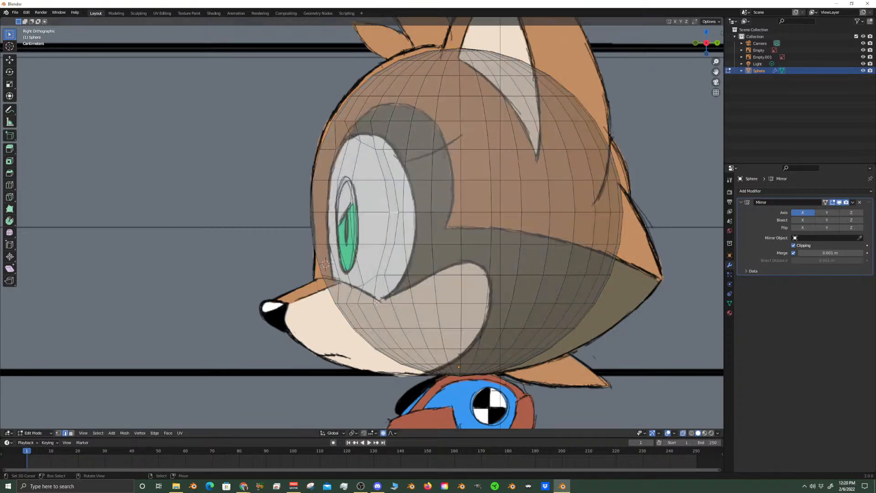
scroll(382, 303, "up", 3)
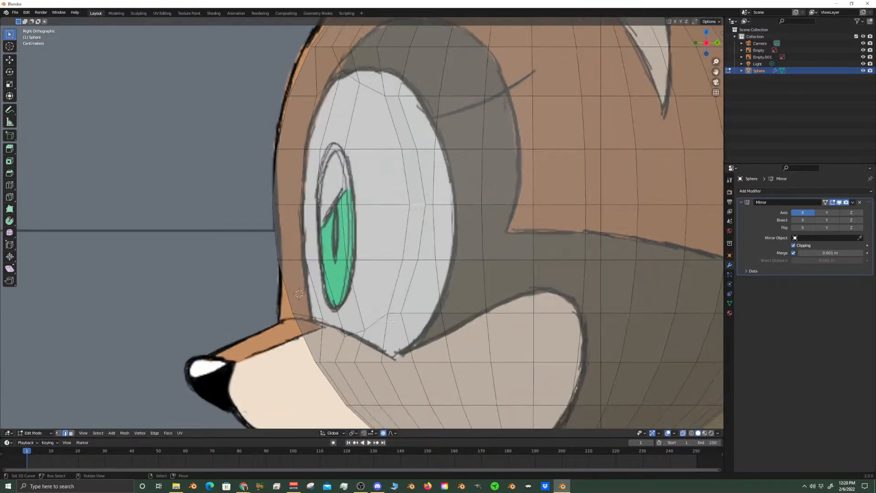
left_click(58, 433)
left_click(401, 313)
left_click(387, 314, "shift")
key("g")
key("g")
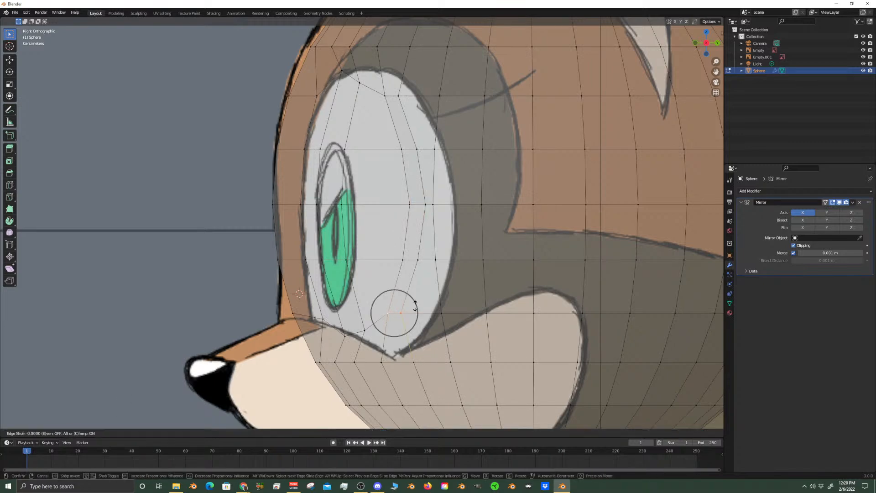
left_click(410, 343)
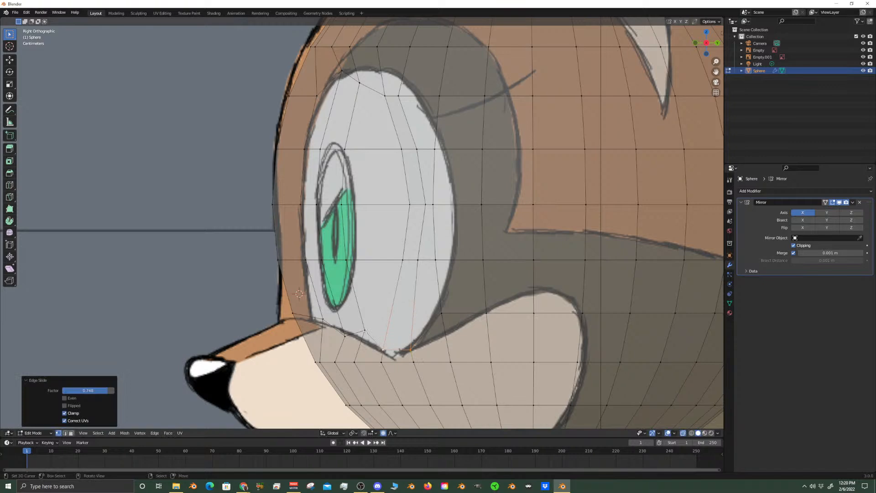
Slide the vertex at the bottom of the eye by about 0.305 onto the lower outline
key("g")
key("g")
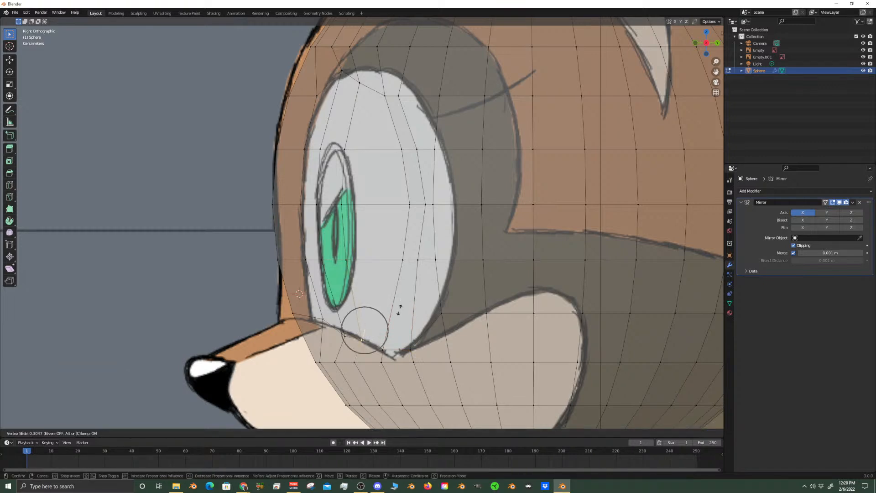
left_click(399, 310)
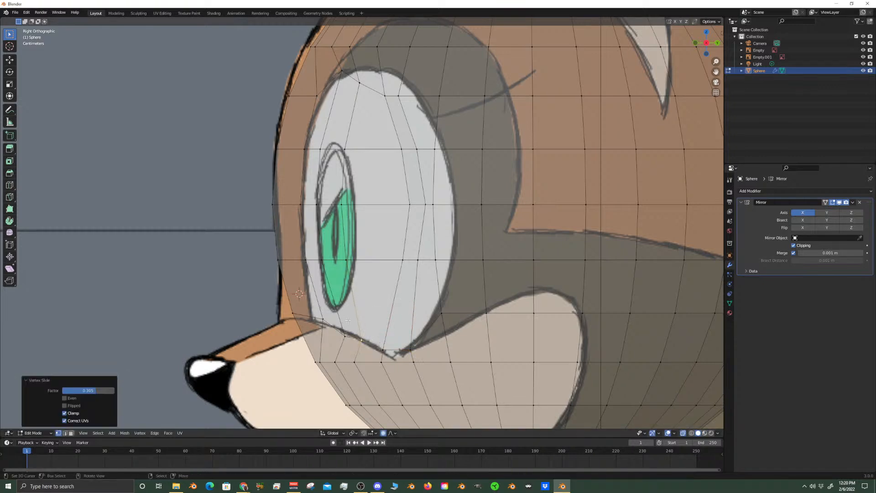
Move the mid-height vertex pair on the eye's rear edge about 0.017 m backward to meet the outline
left_click(433, 204)
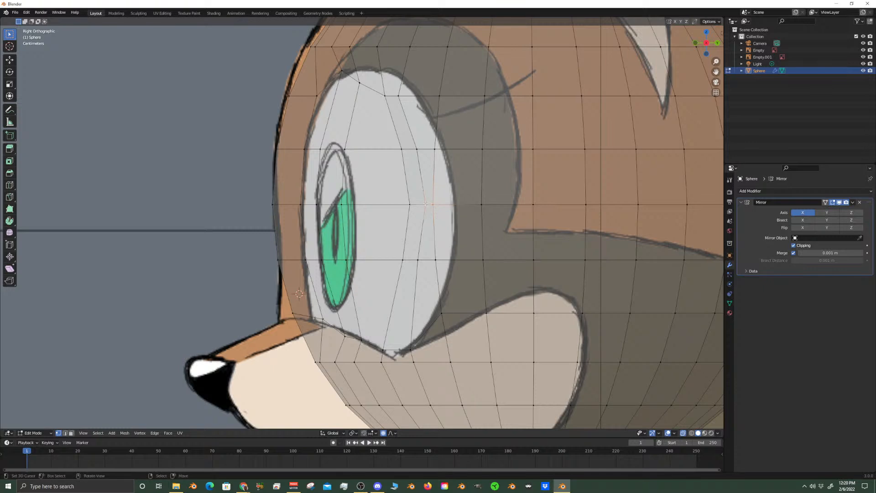
key("g")
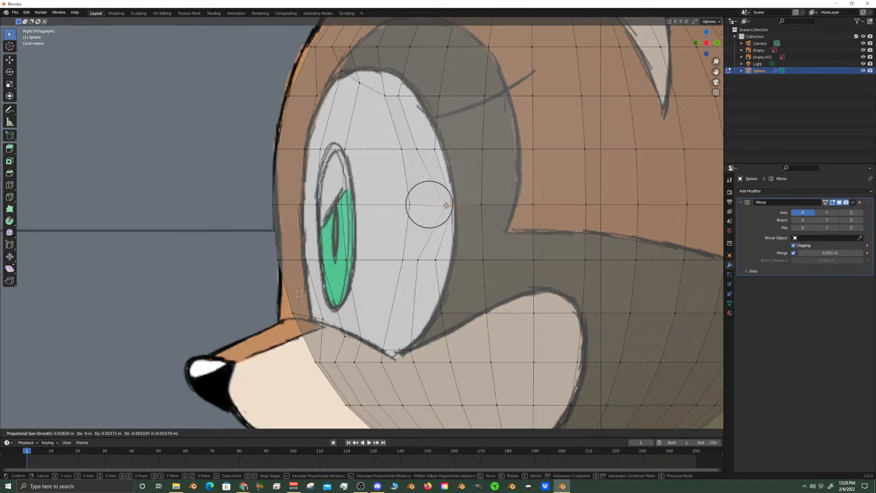
left_click(448, 203)
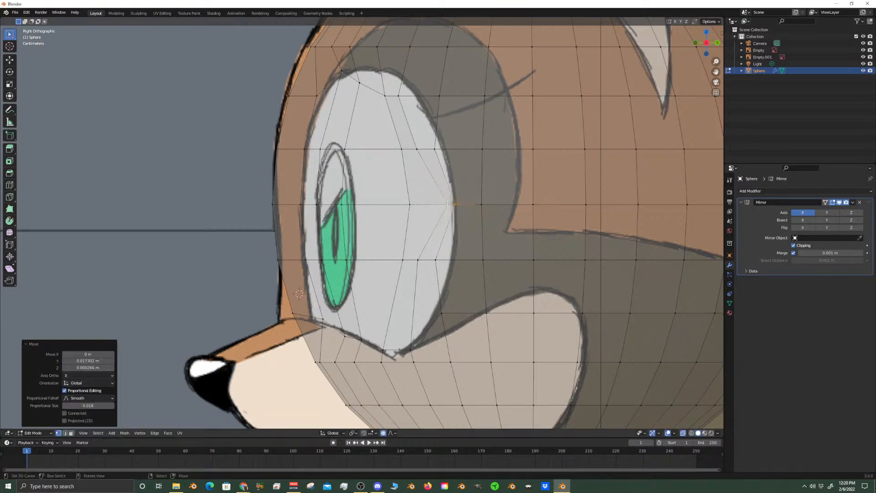
Move the vertex pair just below the eye's mid-height rear corner about 0.023 m backward along Y to the outline
left_click(434, 263)
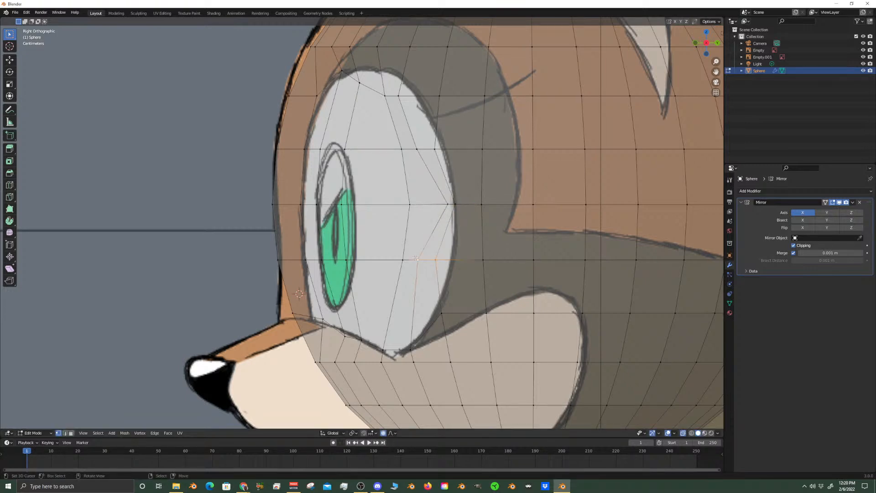
key("g")
scroll(426, 255, "up", 4)
left_click(425, 260)
key("g")
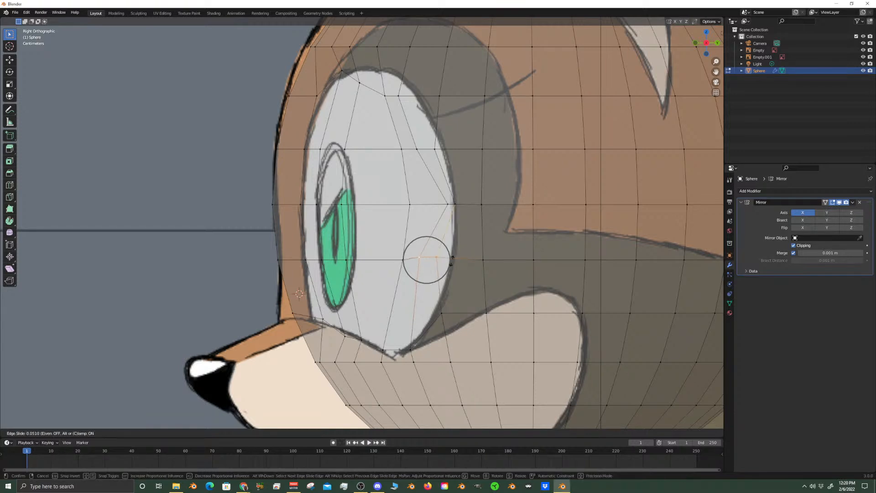
left_click(436, 263)
key("g")
key("y")
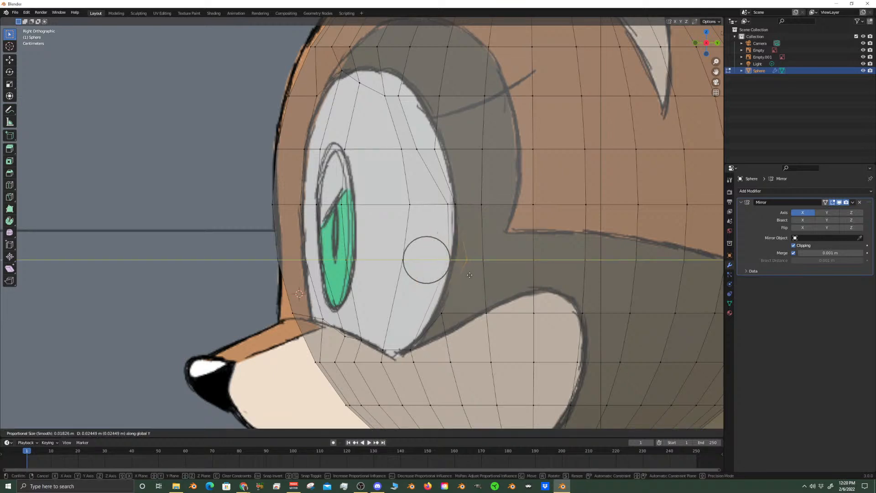
left_click(467, 275)
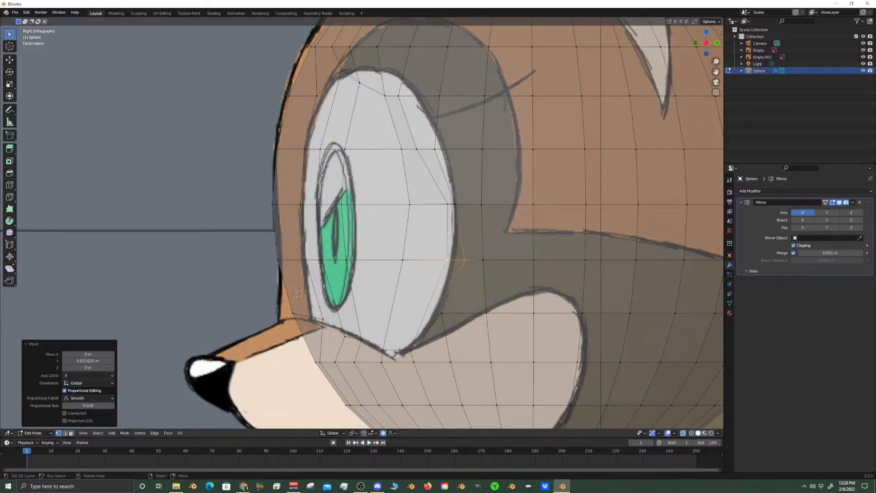
Move the vertex pair just above the eye's mid-height rear corner about 0.011 m backward along Y
left_click(413, 153)
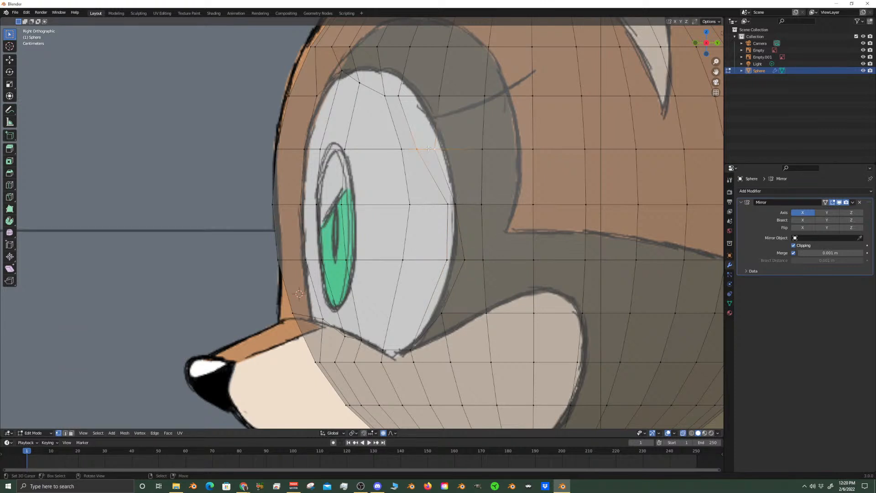
key("g")
key("y")
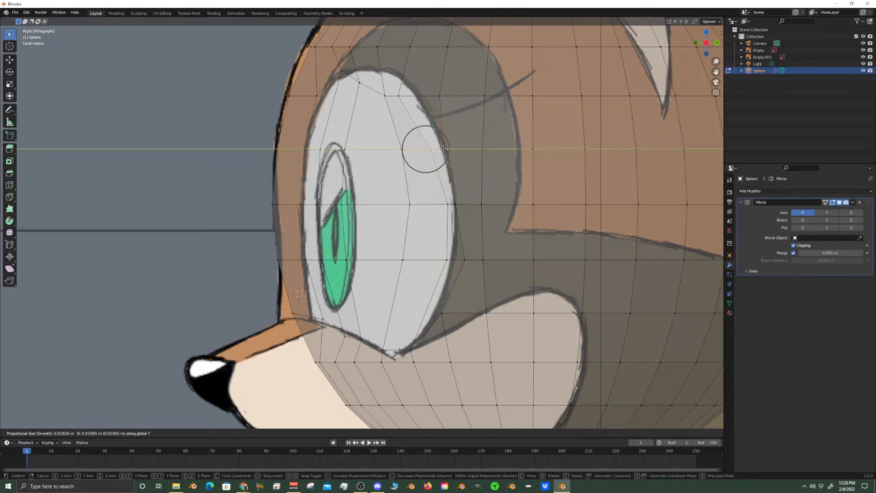
left_click(446, 149)
Move the uppermost vertex on the eye's rear edge about 0.0136 m backward along Y to the outline
left_click(404, 98)
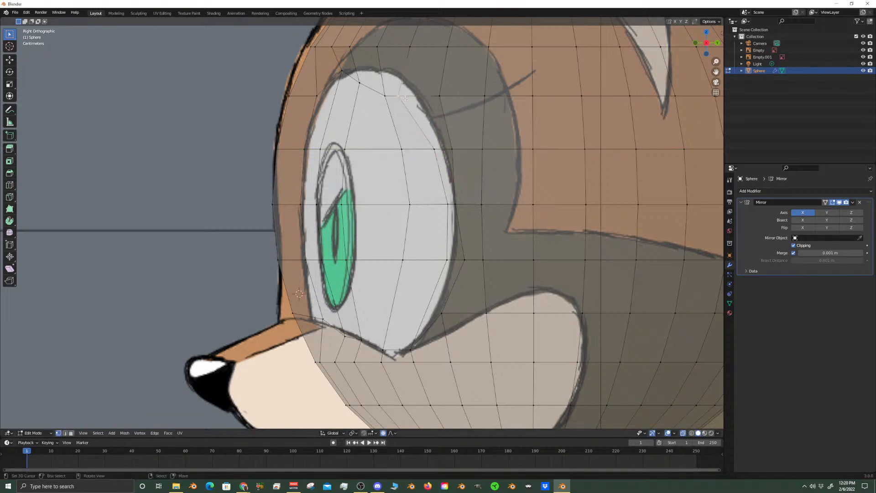
key("g")
key("y")
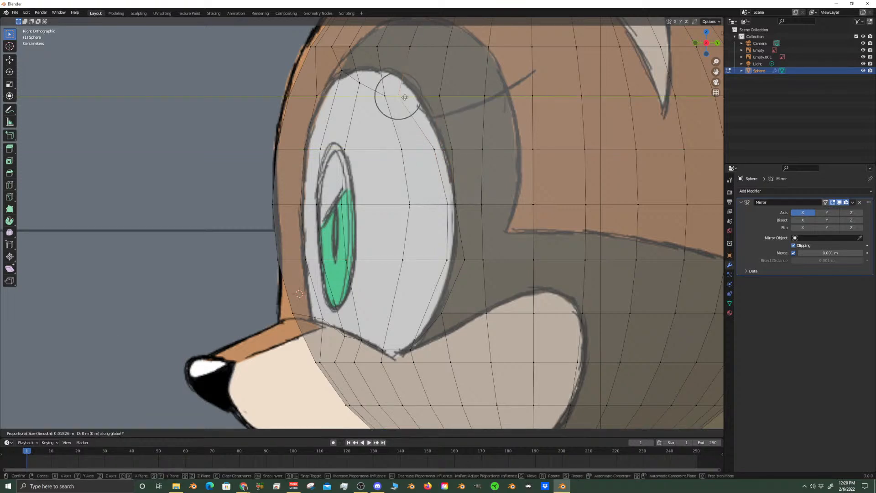
left_click(433, 97)
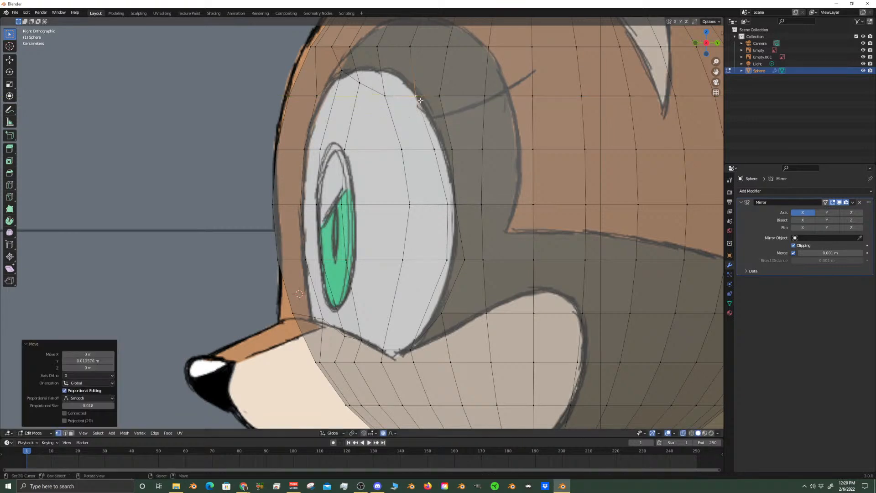
Raise the vertex behind the eye's top center along Z to meet the upper eye outline
left_click(384, 94)
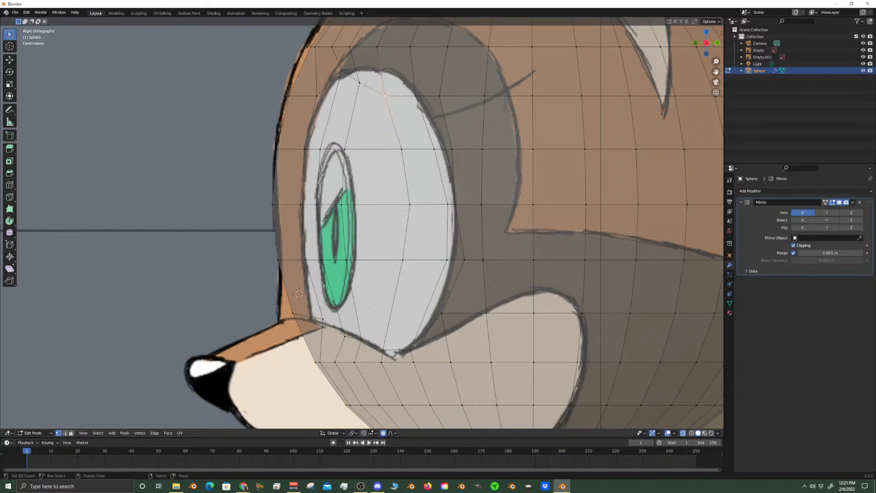
key("g")
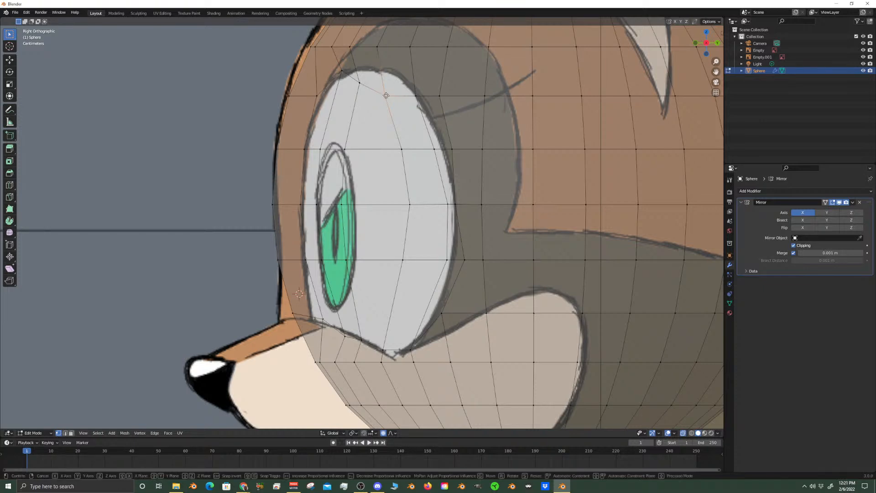
key("z")
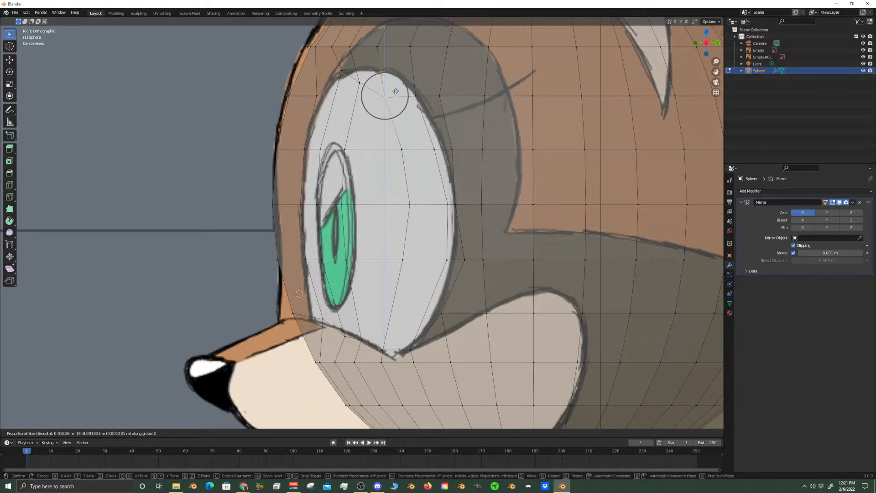
left_click(396, 74)
Raise the vertex at the eye's top center about 0.011 m along Z onto the outline
left_click(358, 81)
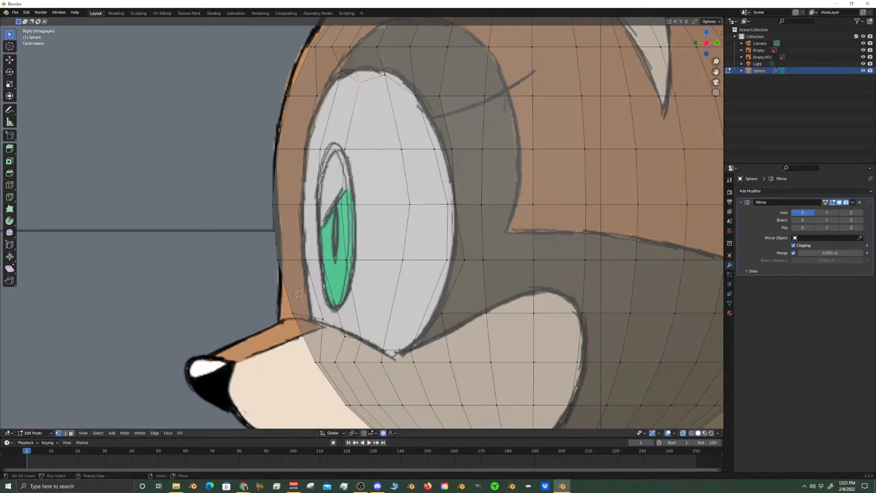
key("g")
key("z")
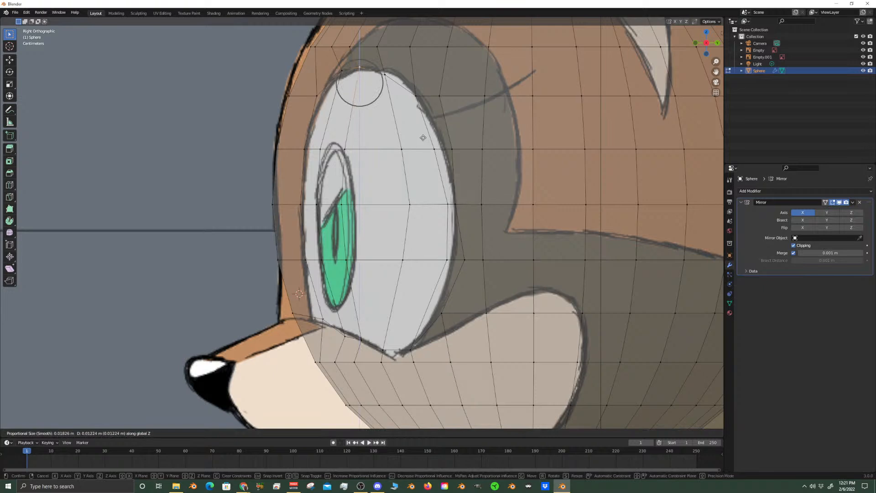
left_click(423, 139)
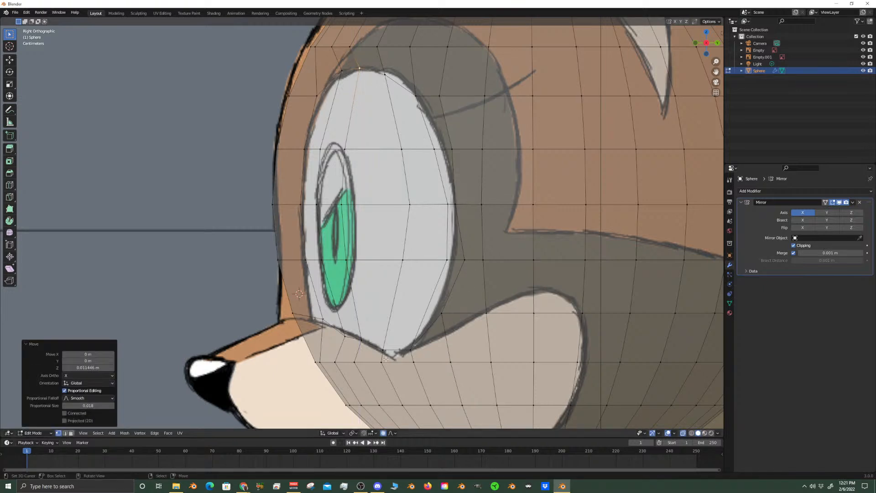
Raise the vertex on the eye's lower front edge about 0.004 m along Z to the outline
left_click(344, 335)
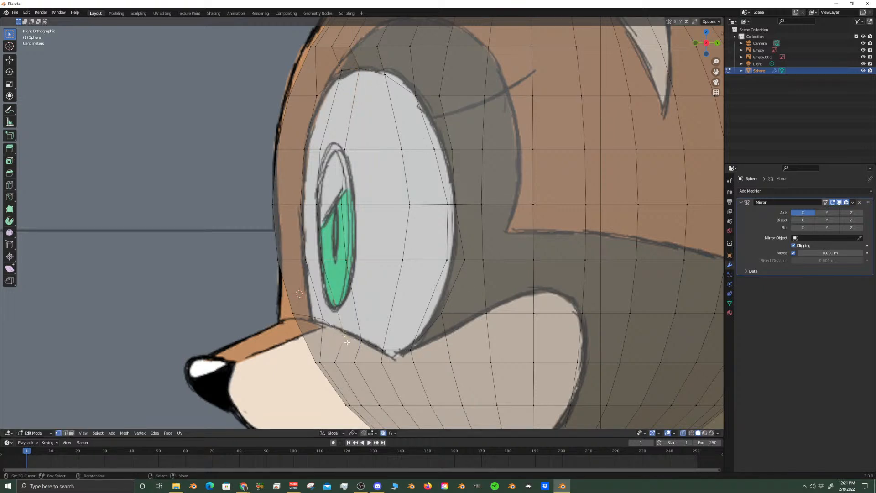
key("g")
key("z")
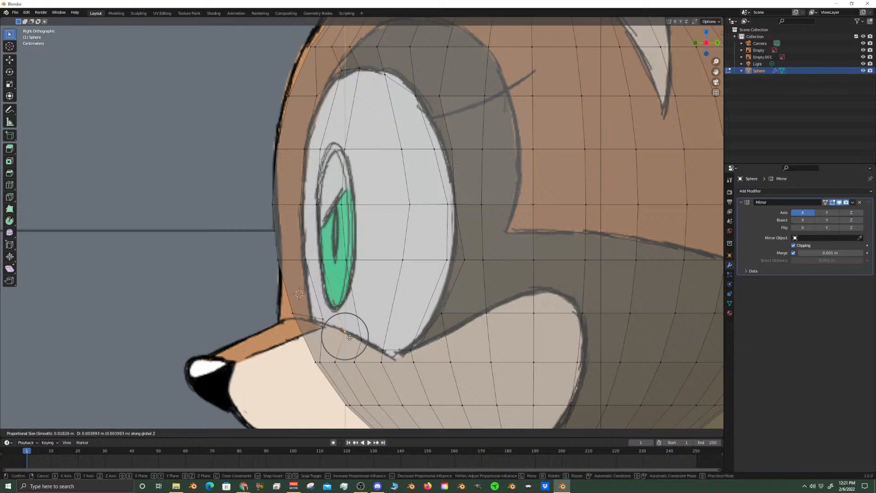
left_click(349, 337)
Slide the vertex just below the eye's bottom tip downward along its edge by a factor of about 0.2
left_click(387, 353)
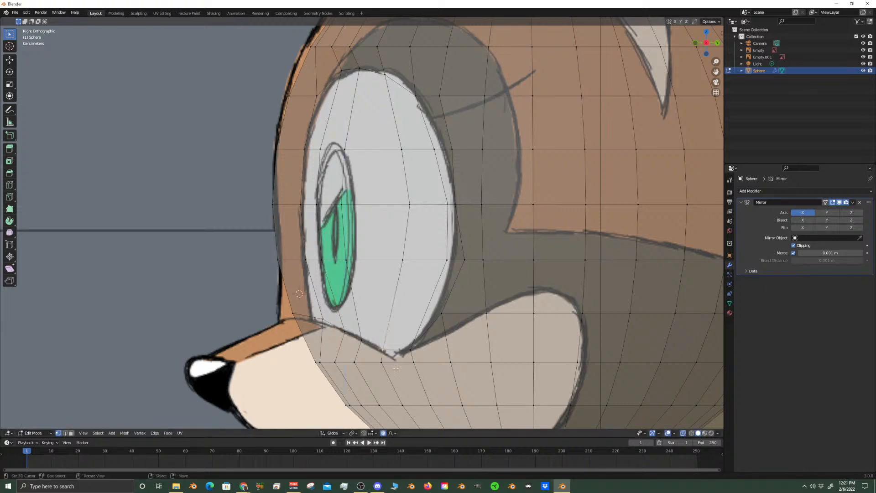
left_click(381, 362)
key("shift+v")
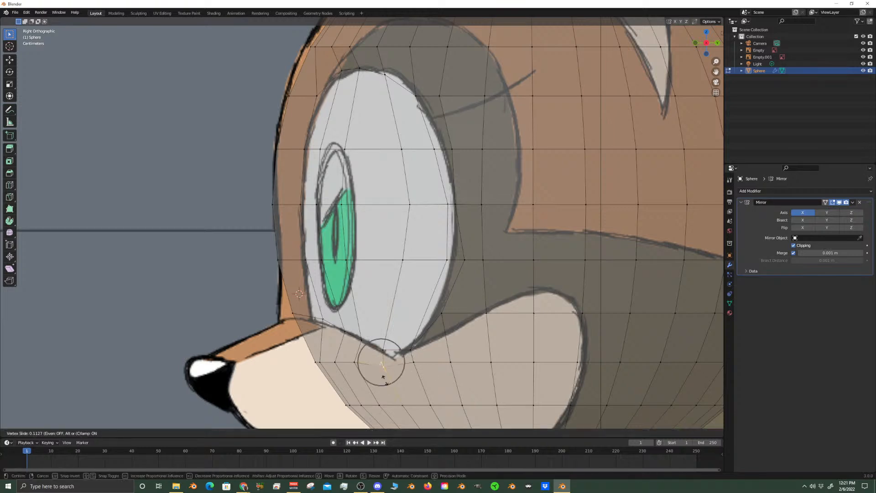
left_click(387, 384)
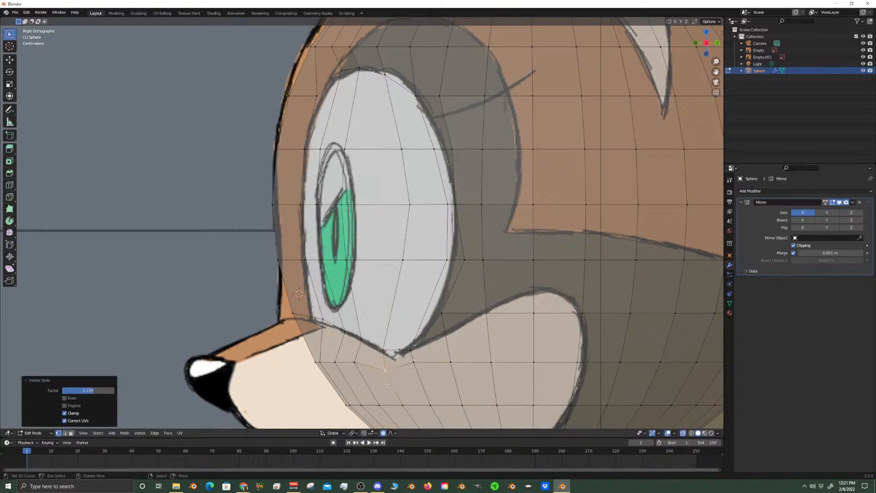
Move the front profile vertex above the snout about 0.009 m forward along Y to the face outline
left_click(294, 314)
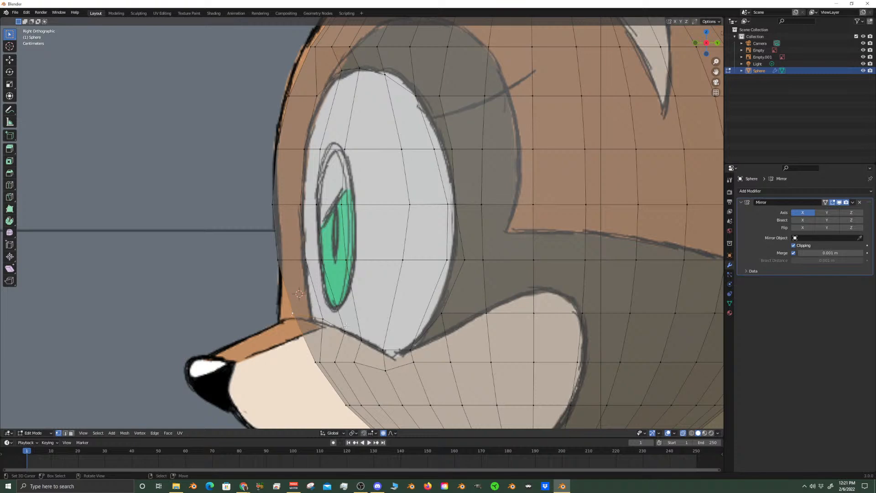
key("g")
key("y")
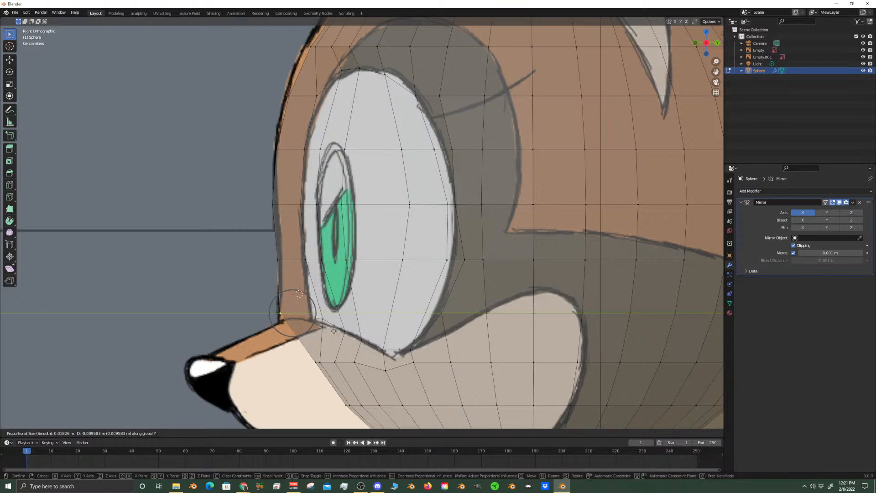
left_click(334, 331)
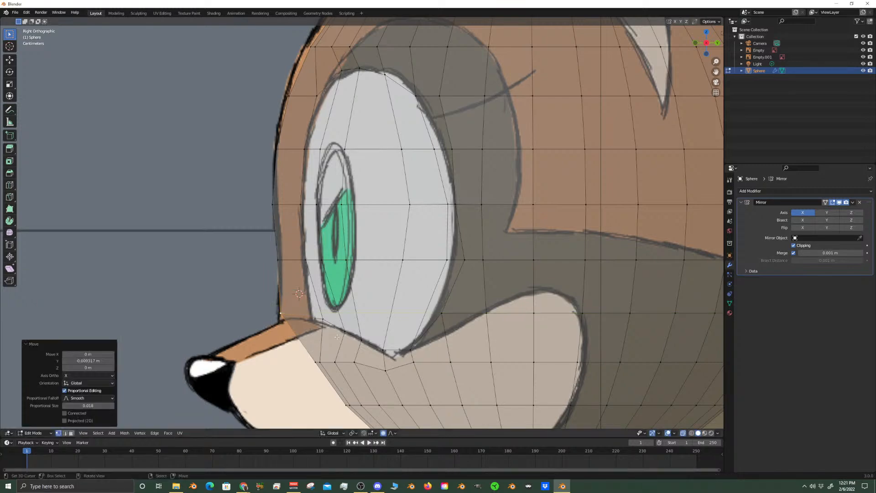
Move the vertex just behind the eye's upper rear edge about 0.006 m backward along Y
scroll(311, 316, "down", 3)
scroll(311, 316, "up", 3)
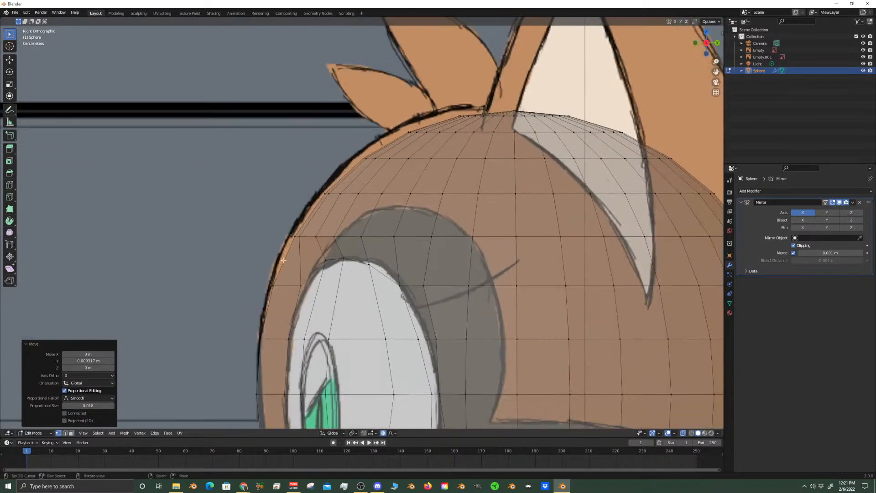
left_click(297, 236)
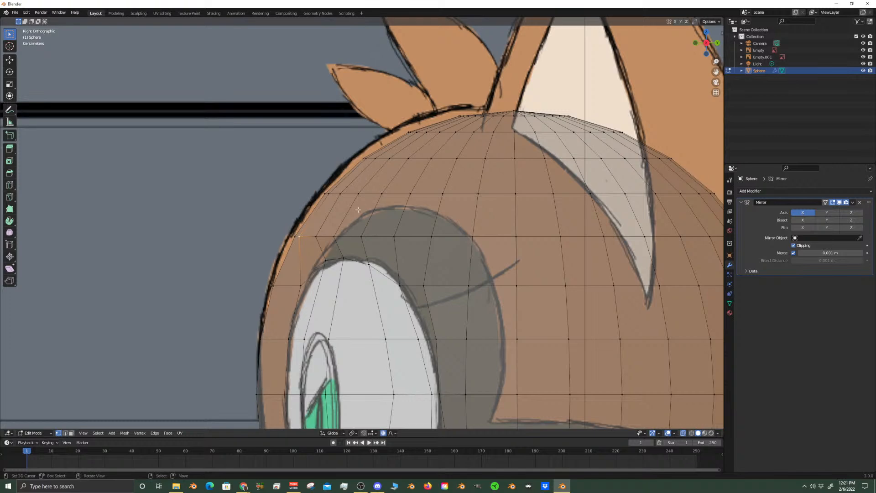
scroll(326, 229, "down", 4)
scroll(396, 217, "up", 2)
scroll(367, 281, "up", 2)
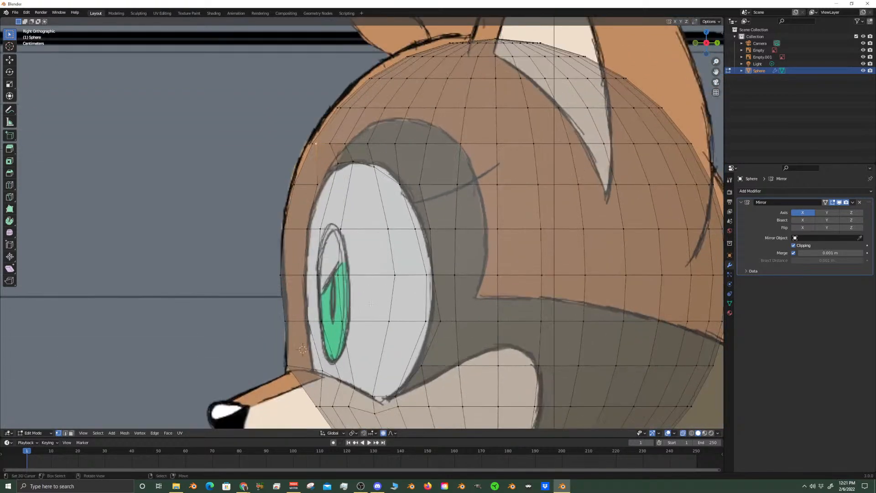
scroll(431, 264, "up", 2)
right_click(417, 165)
right_click(446, 166)
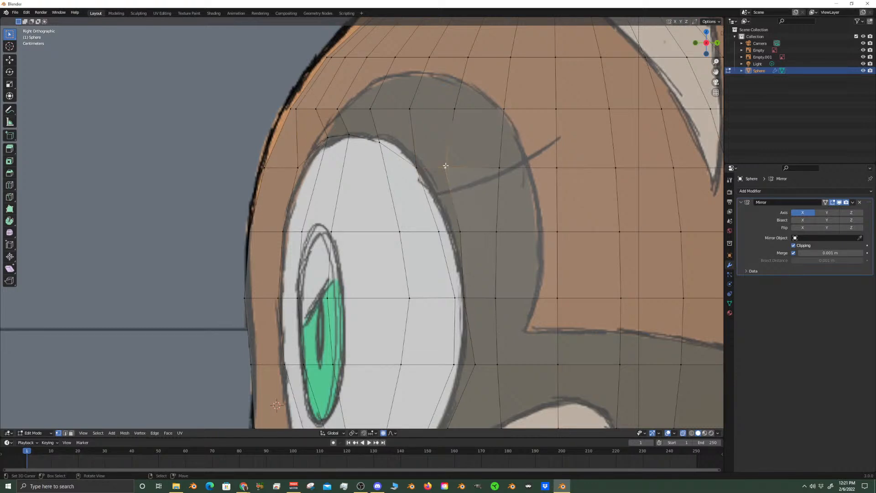
key("g")
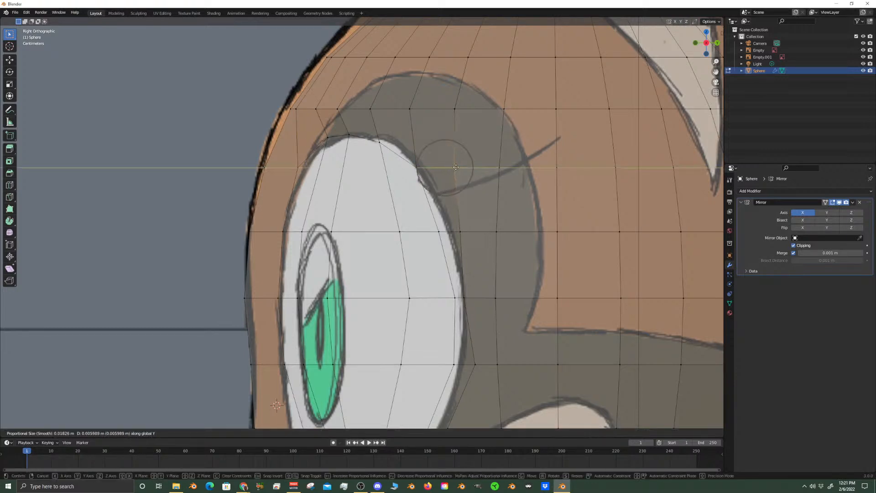
left_click(442, 173)
Move the uppermost vertex on the eye's rear edge about 0.0027 m backward along Y to the outline
right_click(414, 168)
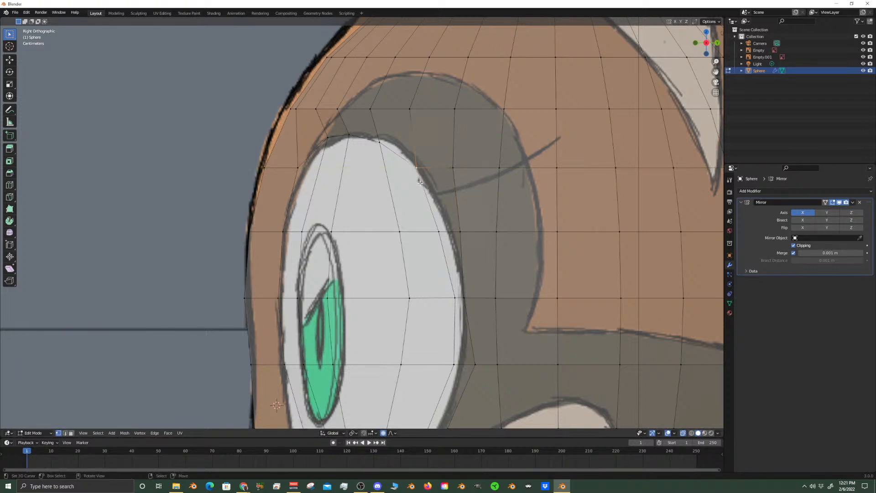
scroll(463, 239, "down", 5)
scroll(443, 249, "up", 4)
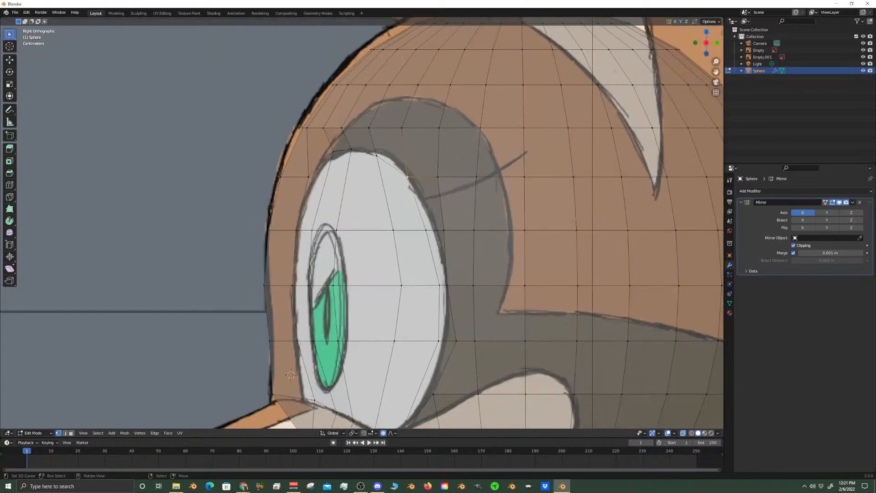
key("g")
key("y")
left_click(385, 199)
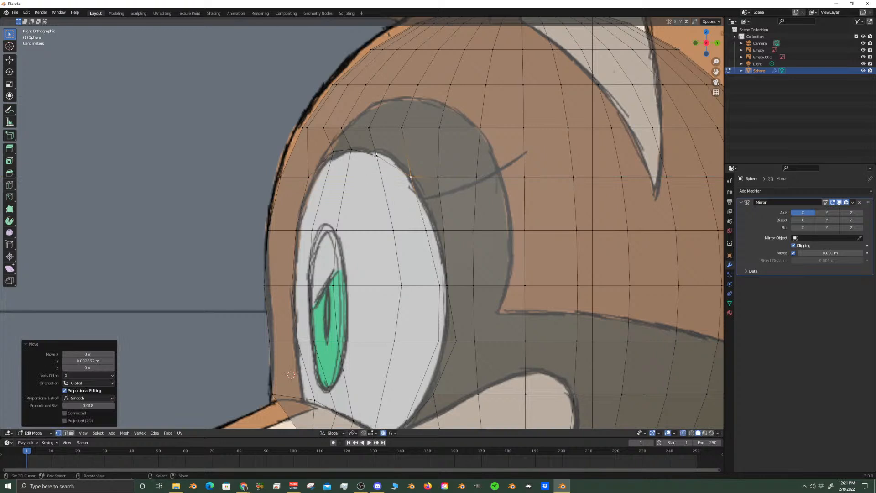
Move the forehead vertex above and in front of the eye about 0.0075 m forward along Y to the head outline
left_click(376, 155)
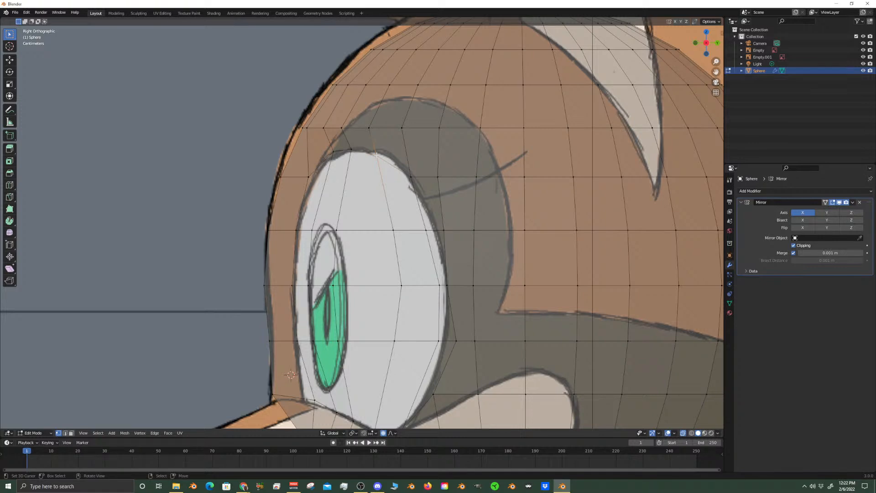
left_click(303, 129)
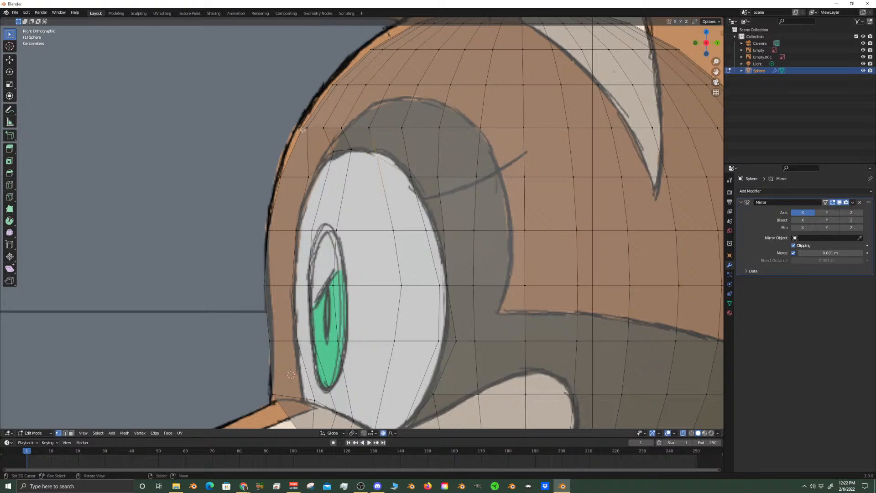
key("g")
key("y")
left_click(397, 187)
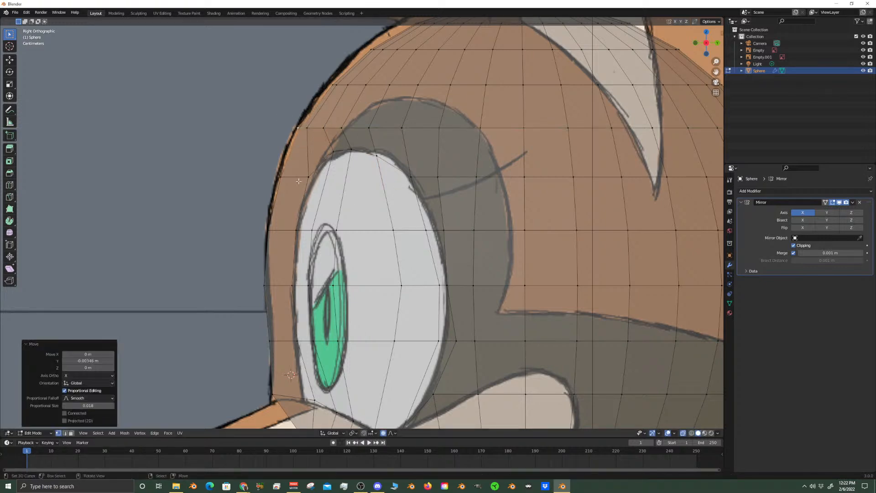
Turn off X-ray display and inspect the reshaped eye area on the solid head mesh in perspective
scroll(280, 176, "down", 4)
scroll(445, 285, "up", 6)
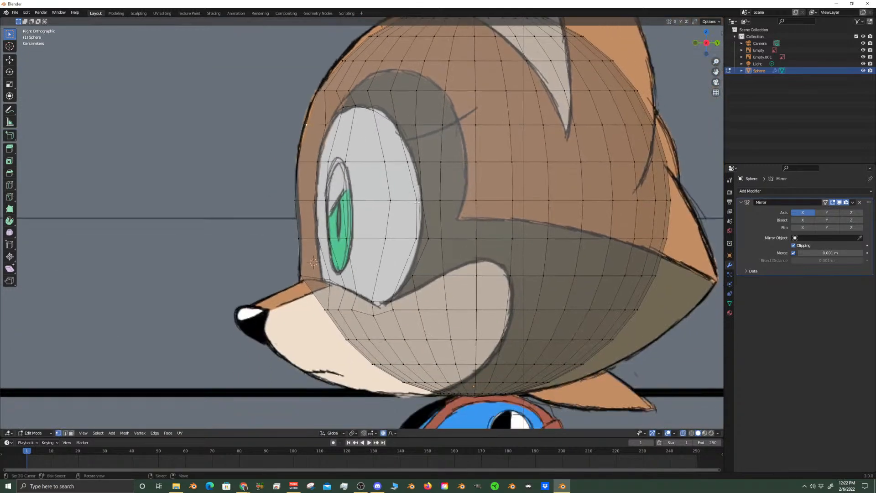
scroll(429, 288, "down", 6)
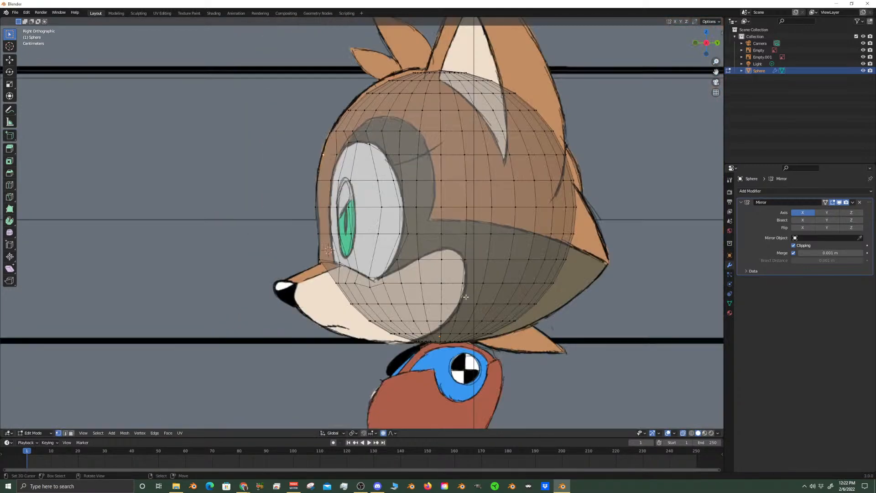
left_click(683, 433)
middle_click_drag(428, 239, 422, 278)
middle_click_drag(505, 295, 347, 217, "shift")
scroll(487, 209, "up", 3)
scroll(372, 213, "up", 2)
right_click(313, 200)
right_click(416, 222)
scroll(422, 215, "down", 5)
middle_click_drag(443, 147, 418, 222, "shift")
scroll(418, 222, "up", 5)
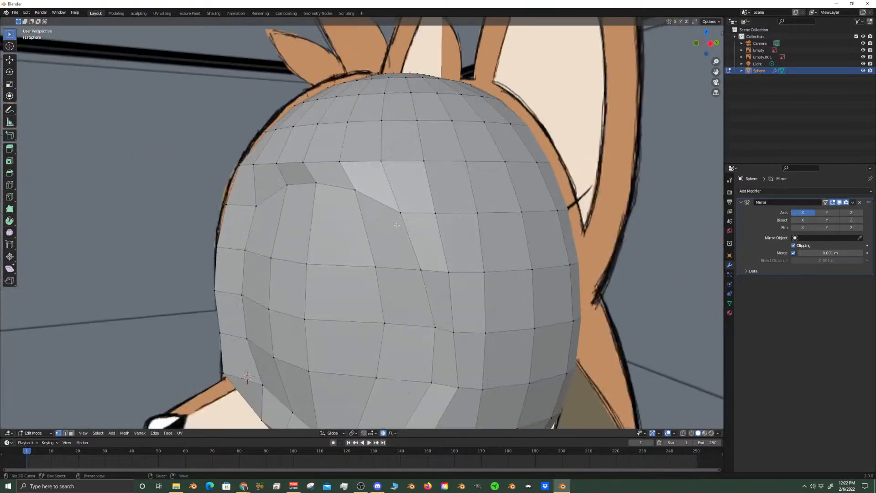
In the right side view, move the mid-height vertex just behind the eye's rear edge backward along Y to even the spacing
key("KP_3")
scroll(361, 219, "down", 3)
scroll(350, 242, "up", 3)
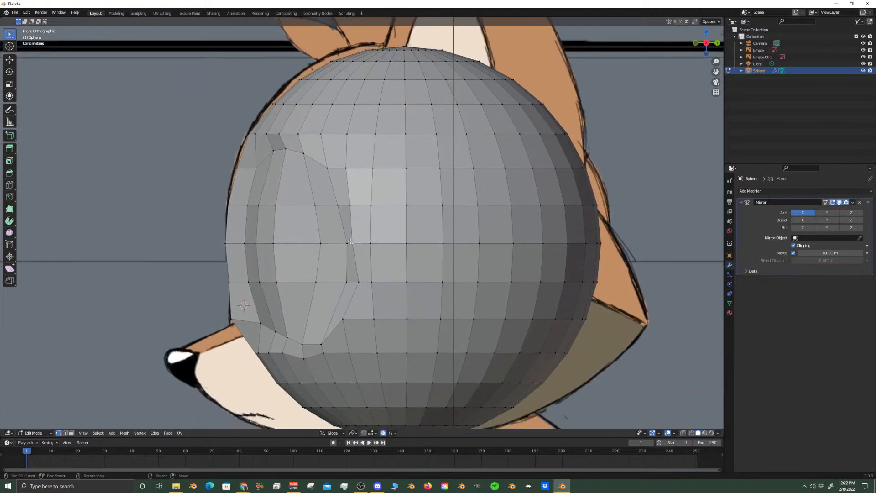
scroll(384, 264, "up", 2)
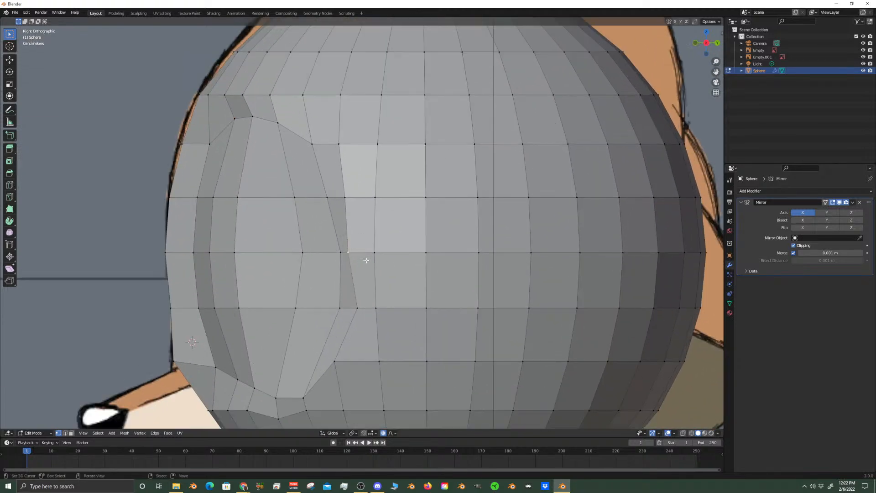
key("g")
key("y")
left_click(356, 214)
Move the vertex above the mid-height one behind the eye's rear edge about 0.0048 m backward along Y
left_click(344, 194)
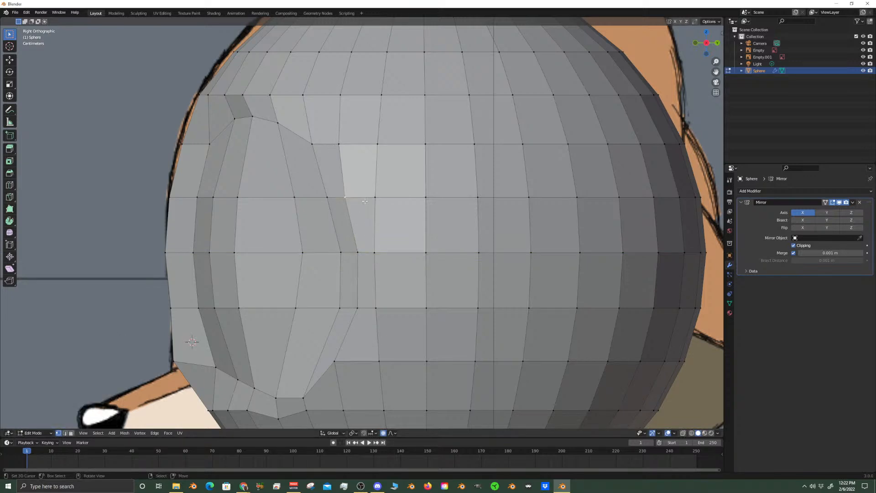
key("g")
key("y")
left_click(344, 196)
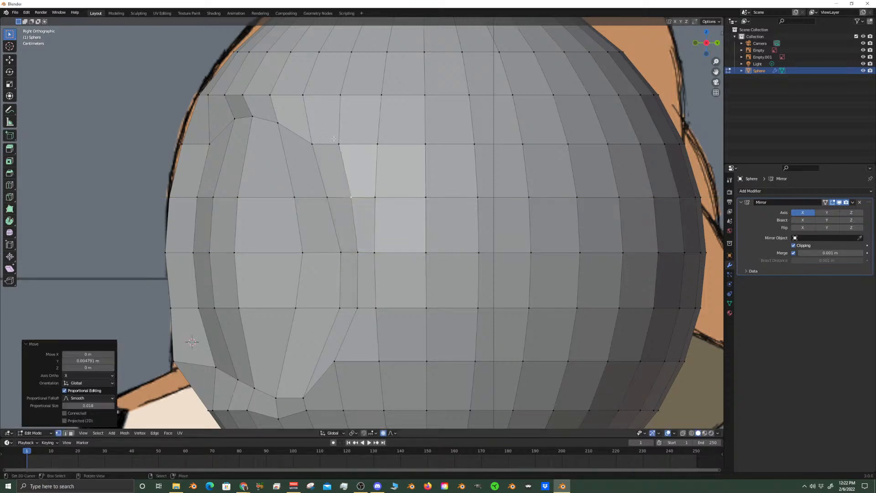
Slide the vertex behind the eye's lower rear corner downward along its edge by a factor of about 0.32
scroll(336, 156, "down", 2)
middle_click_drag(347, 308, 375, 254, "shift")
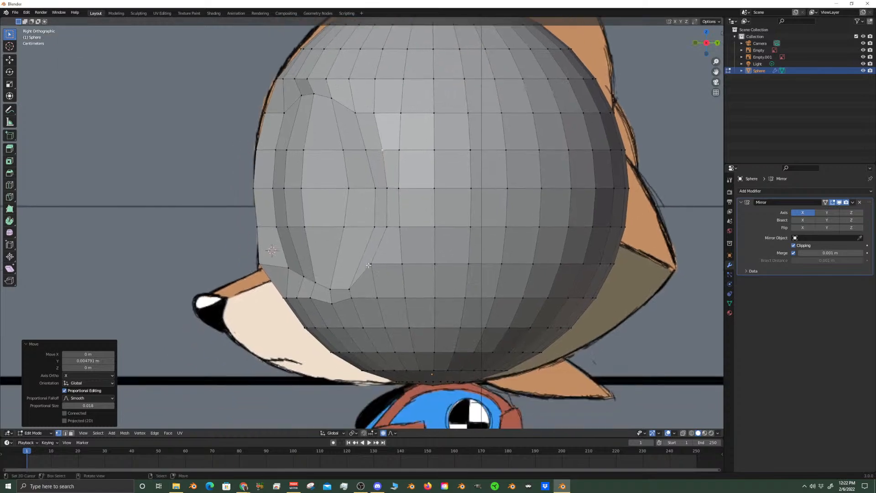
right_click(373, 262)
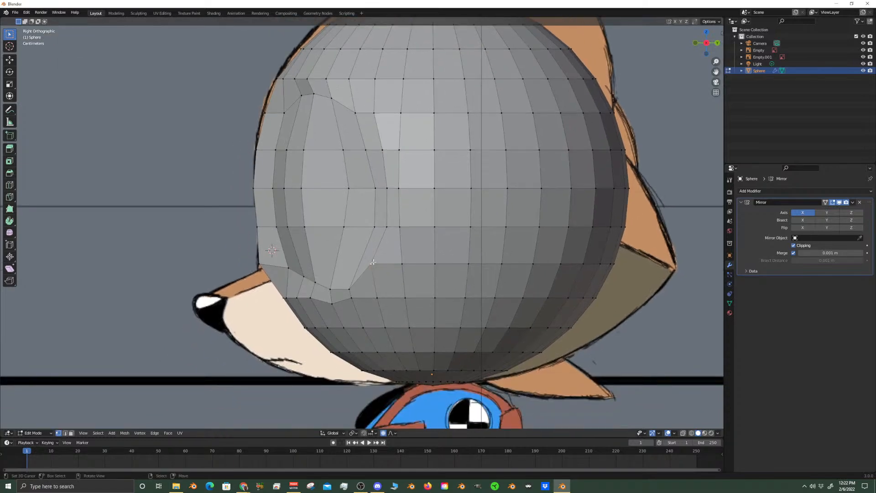
key("shift+v")
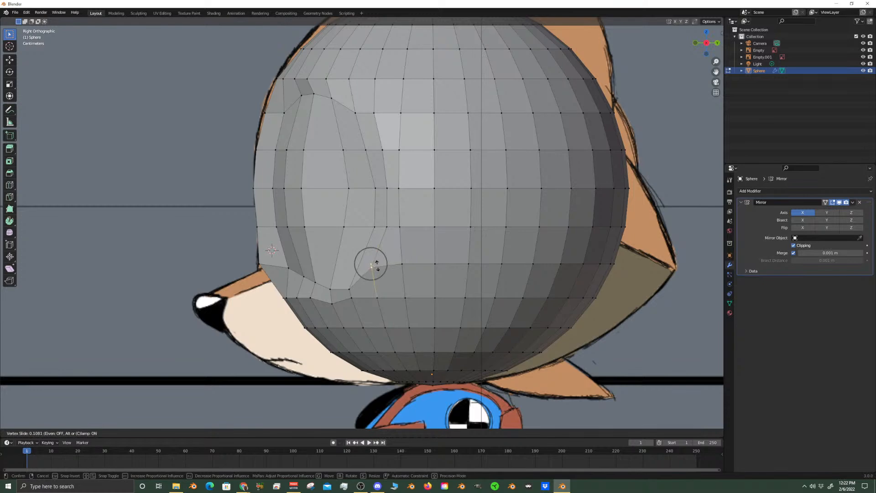
left_click(382, 271)
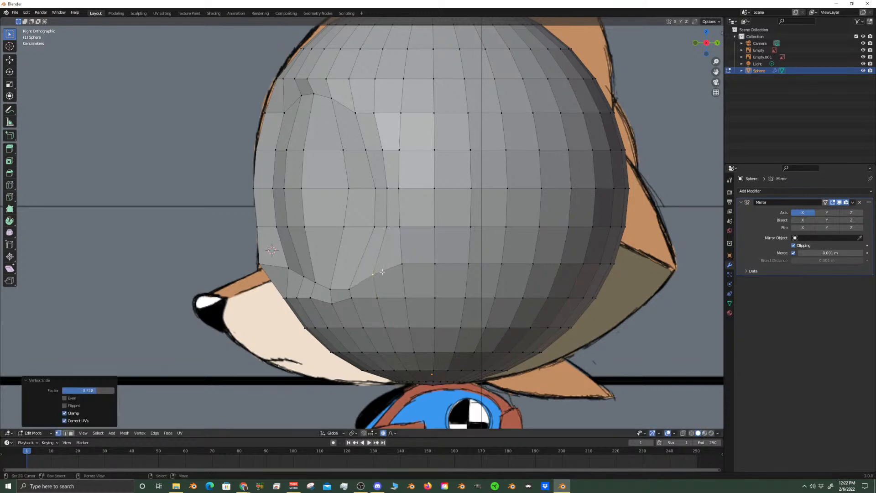
Slide the vertex just below the eye's lower rear corner downward along its edge by a factor of about 0.19
right_click(352, 297)
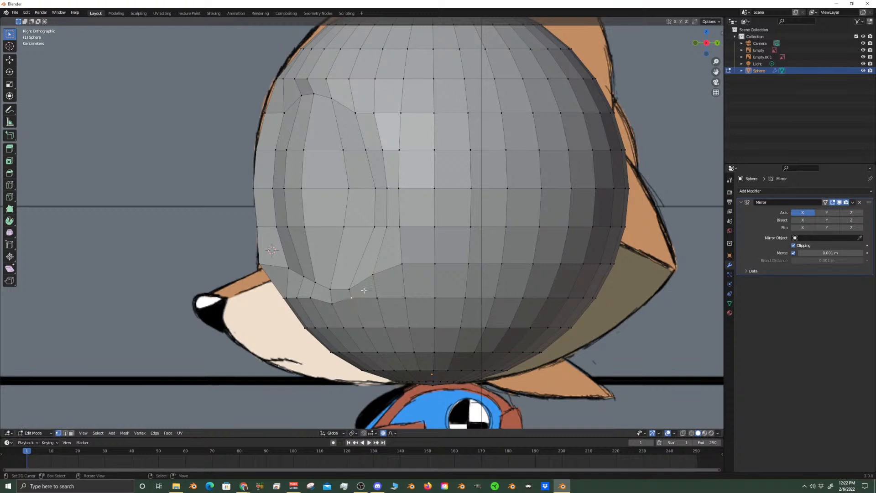
key("shift+v")
left_click(364, 297)
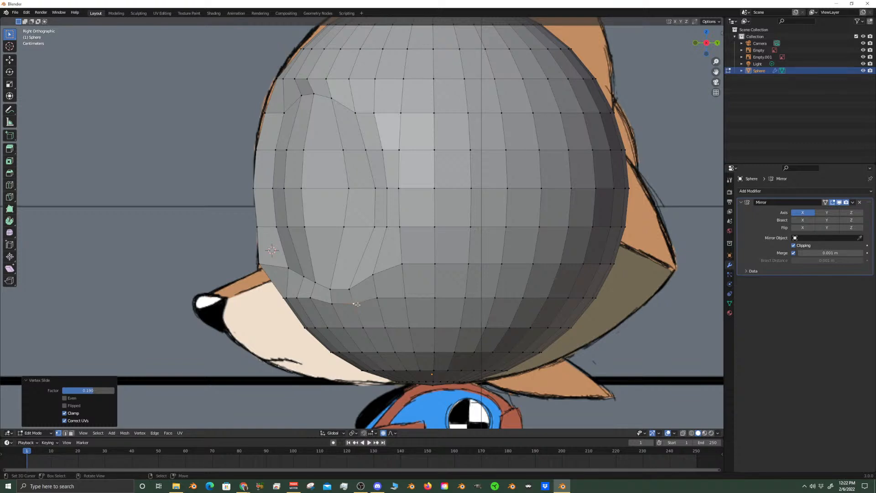
In face selection mode, select all the faces inside the eye outline on the head's editable half and delete those faces
middle_click_drag(303, 301, 356, 296, "shift")
middle_click_drag(315, 186, 315, 277, "shift")
scroll(315, 276, "up", 2)
scroll(316, 243, "down", 2)
scroll(417, 303, "up", 2)
left_click(70, 433)
left_click(430, 302)
left_click(427, 269, "shift")
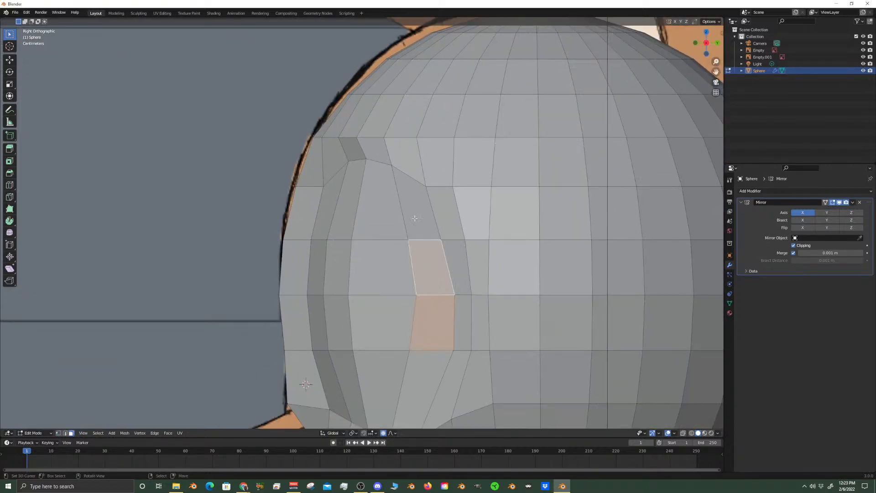
left_click(414, 217, "shift")
left_click(379, 198, "shift")
left_click(348, 196, "shift")
left_click(327, 200, "shift")
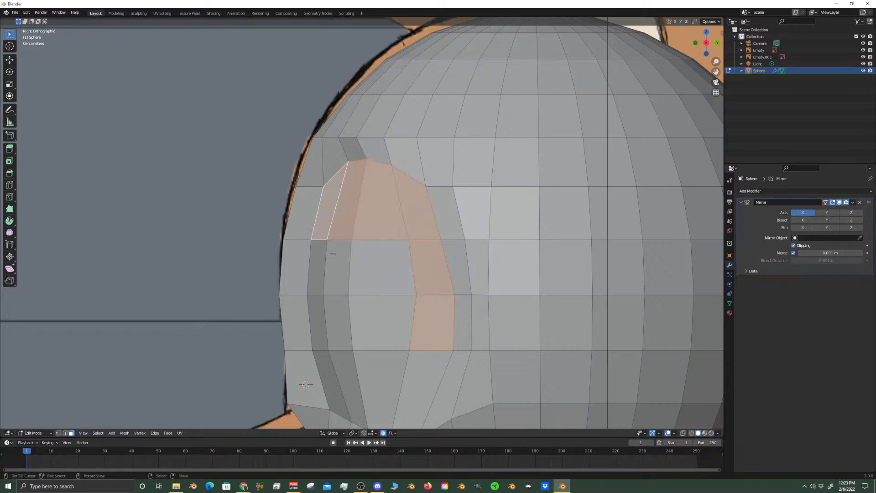
left_click(328, 267, "shift")
left_click(381, 267, "shift")
left_click(359, 309, "shift")
left_click(337, 319, "shift")
left_click(319, 321, "shift")
middle_click_drag(329, 335, 357, 198, "shift")
left_click(446, 252, "shift")
left_click(396, 250, "shift")
left_click(371, 248, "shift")
left_click(359, 244, "shift")
middle_click_drag(359, 244, 448, 244)
key("KP_1")
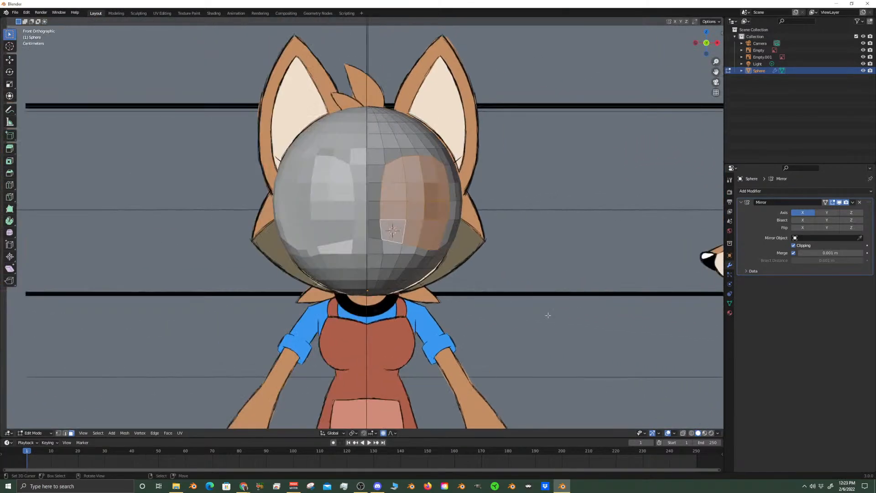
scroll(516, 306, "up", 1)
left_click(683, 434)
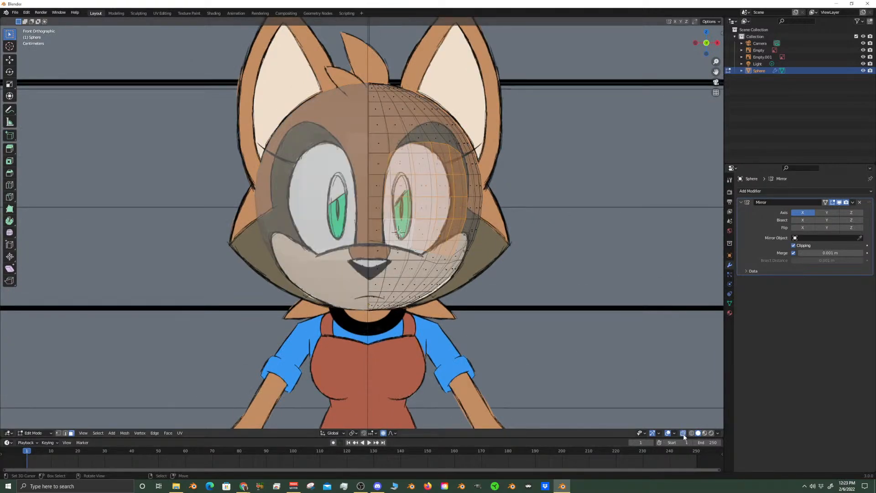
left_click(684, 433)
middle_click_drag(571, 234, 587, 361)
key("x")
left_click(535, 240)
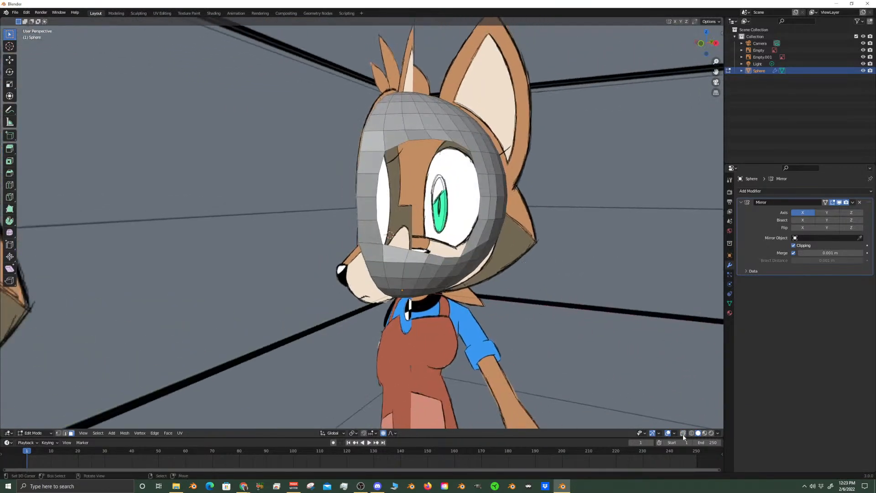
In Object Mode, select both reference image empties and move them into a new collection named "reference images"
middle_click_drag(640, 206, 462, 219)
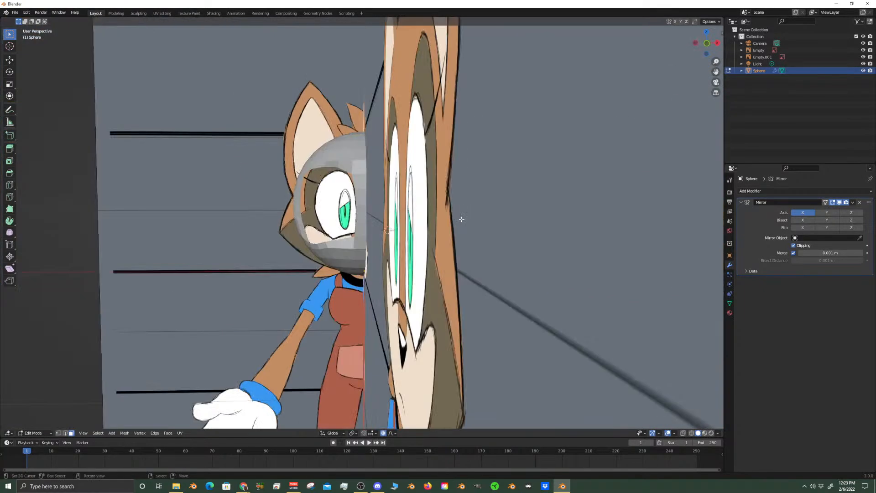
key("KP_1")
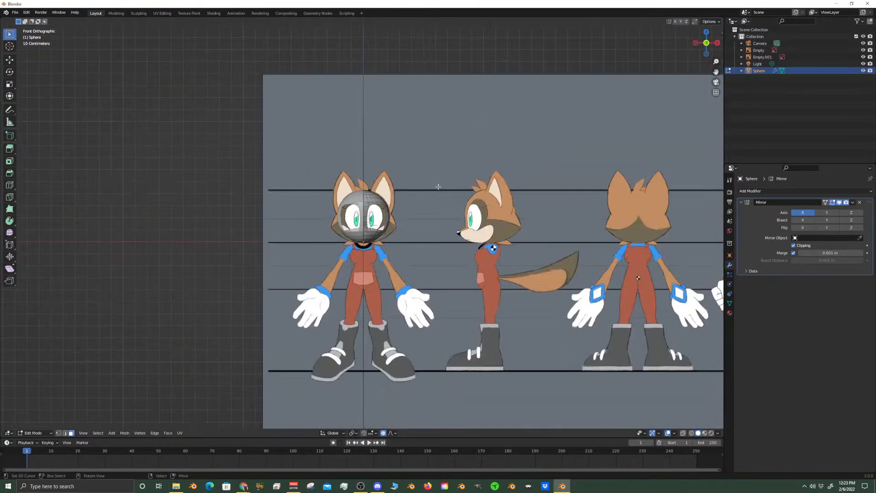
scroll(438, 187, "down", 5)
key("Tab")
right_click(421, 199)
middle_click_drag(407, 202, 330, 226)
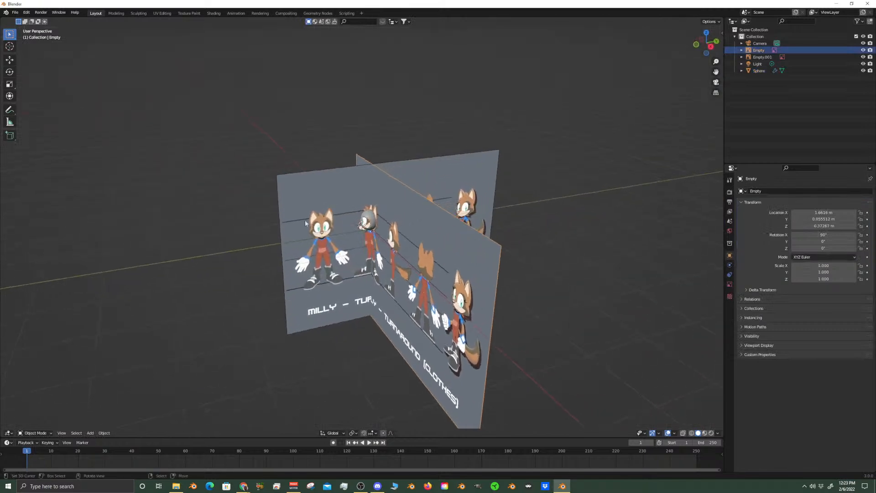
right_click(280, 190)
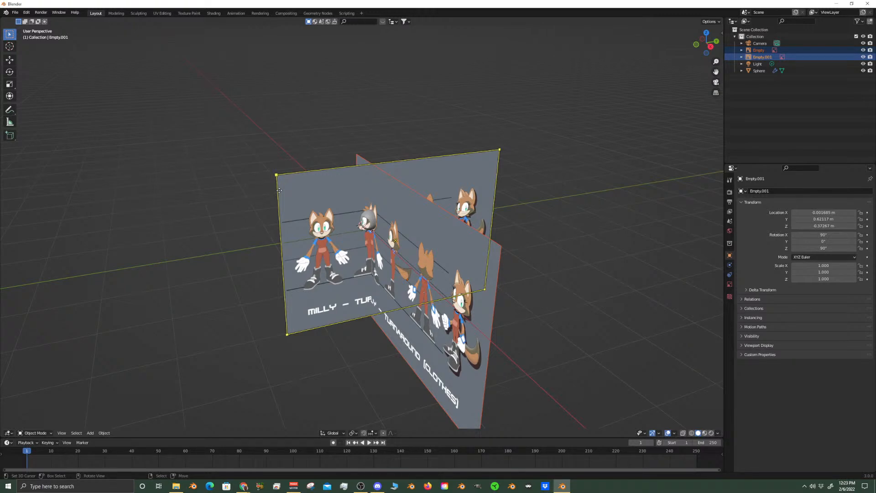
middle_click_drag(353, 248, 380, 251)
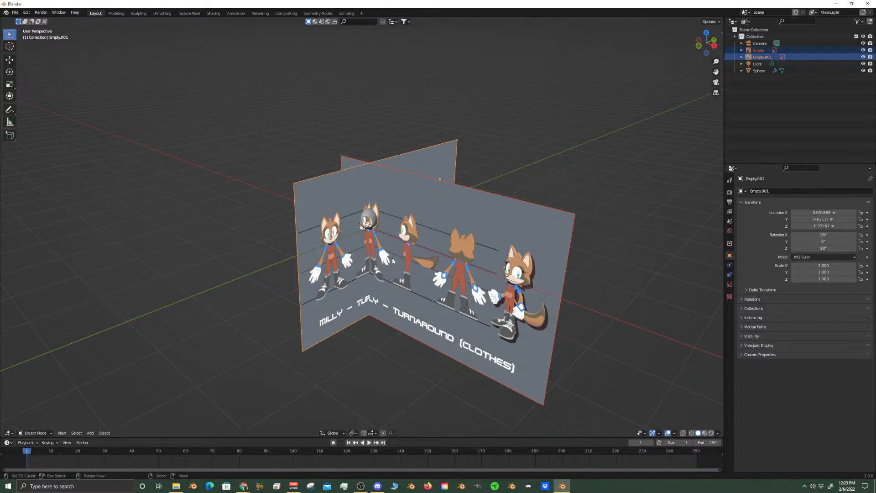
key("m")
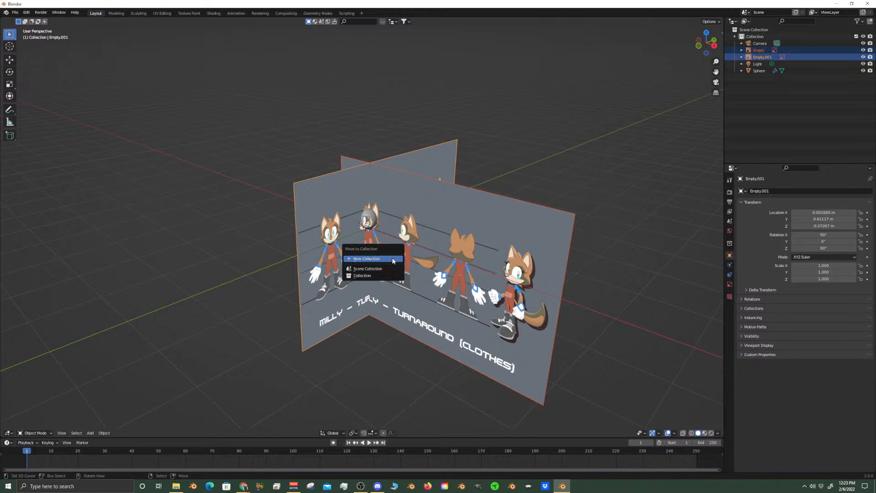
left_click(393, 259)
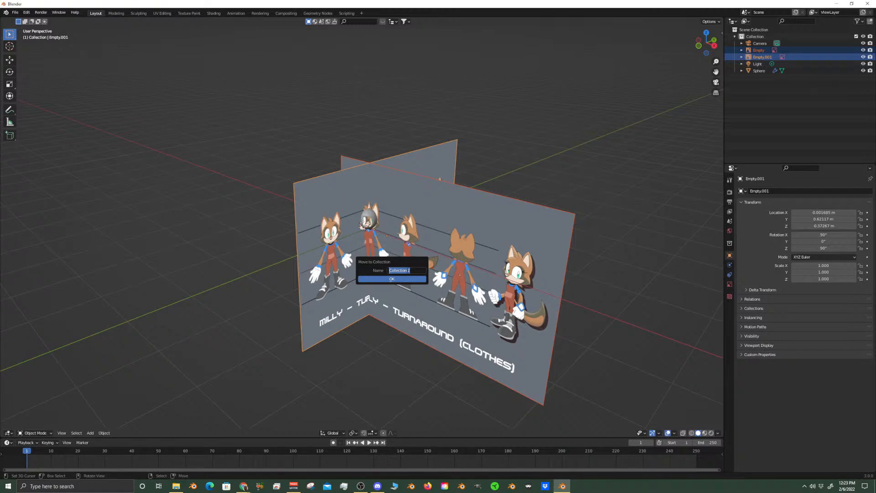
type("reference i")
type("mages")
key("Return")
left_click(412, 279)
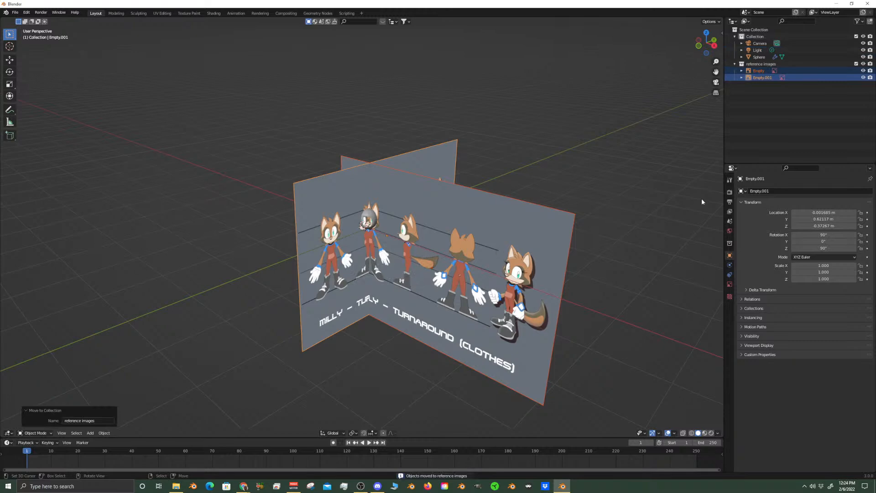
left_click(865, 64)
left_click(866, 64)
Edit the head mesh again in vertex mode, select the eye opening's border loop and extrude it in place
scroll(476, 207, "up", 11)
middle_click_drag(445, 229, 421, 205)
key("KP_1")
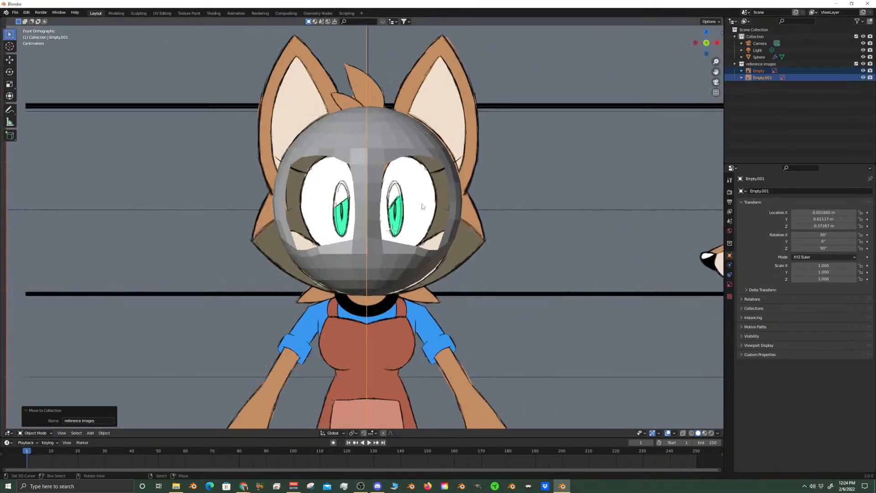
scroll(454, 258, "up", 3)
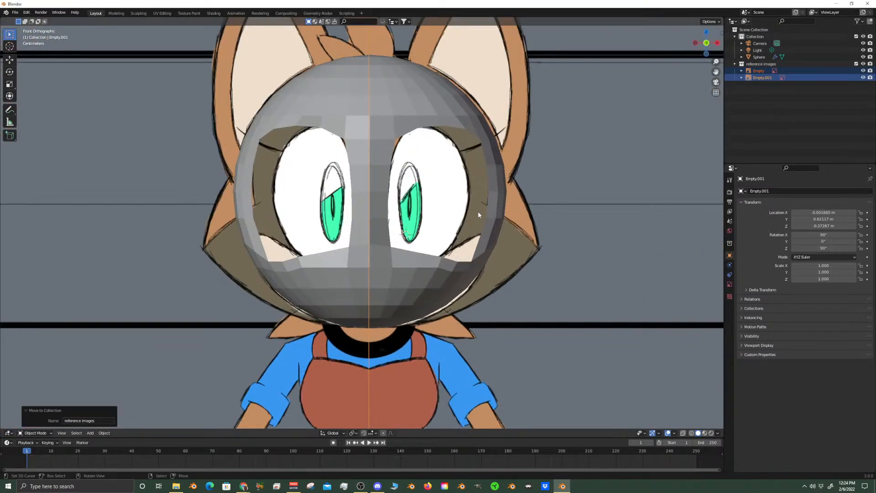
left_click(486, 190)
key("Tab")
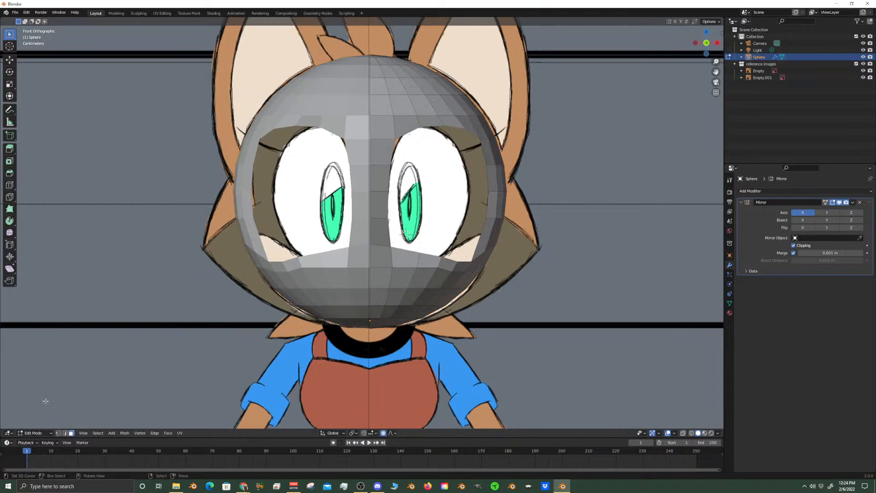
key("1")
left_click(466, 129, "alt")
key("e")
key("Escape")
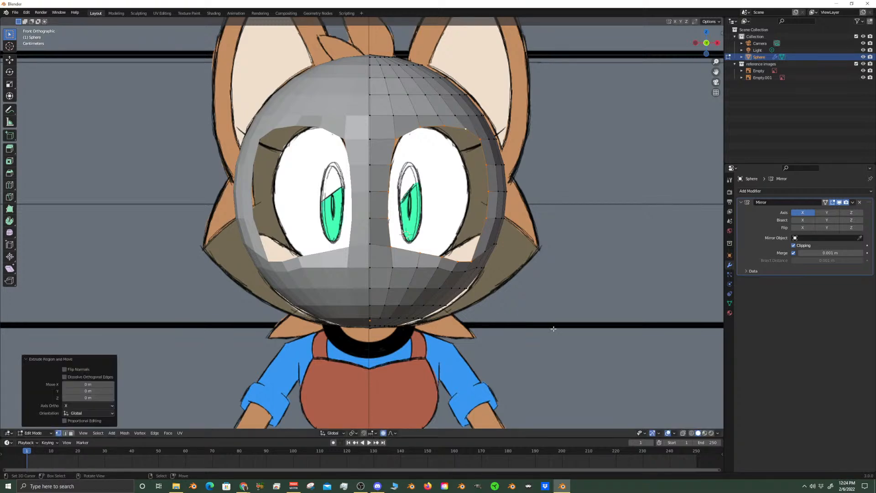
Scale the extruded eye loop to 0.875 and move it about 0.0215 m toward the face's centre along X
key("s")
left_click(487, 359)
key("s")
left_click(545, 289)
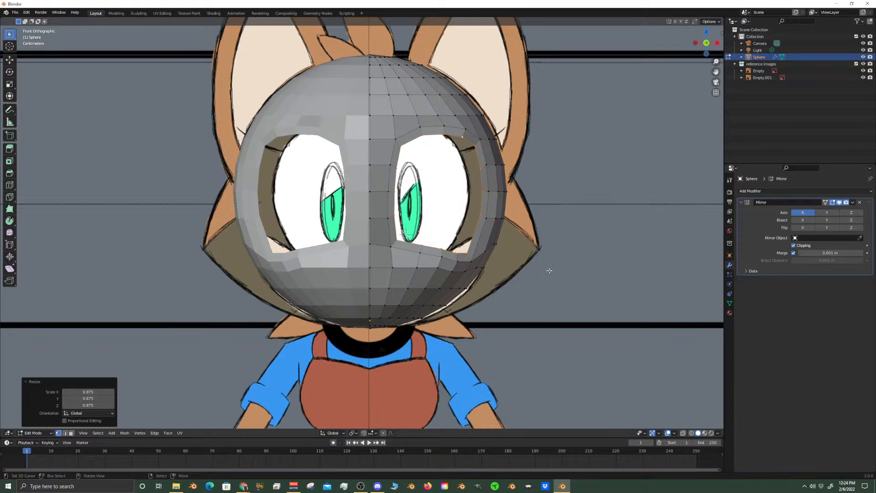
key("g")
key("x")
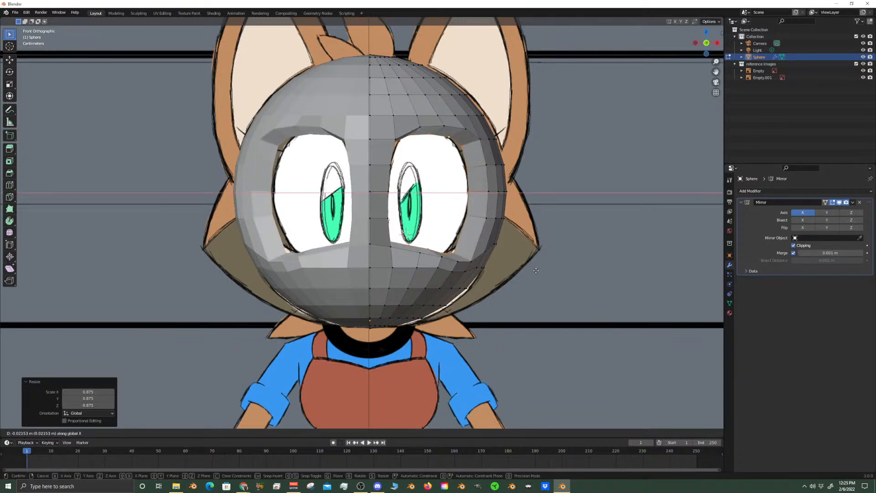
left_click(527, 286)
Turn on X-ray, select the eye opening's upper inner corner vertex, and enable proportional editing with Connected Only
middle_click_drag(527, 286, 495, 281)
scroll(495, 280, "up", 5)
key("KP_3")
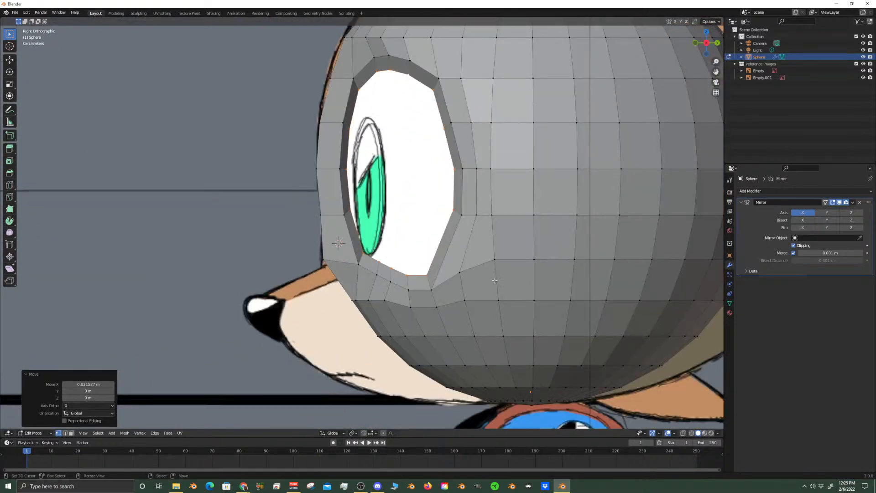
key("KP_1")
scroll(496, 357, "up", 6)
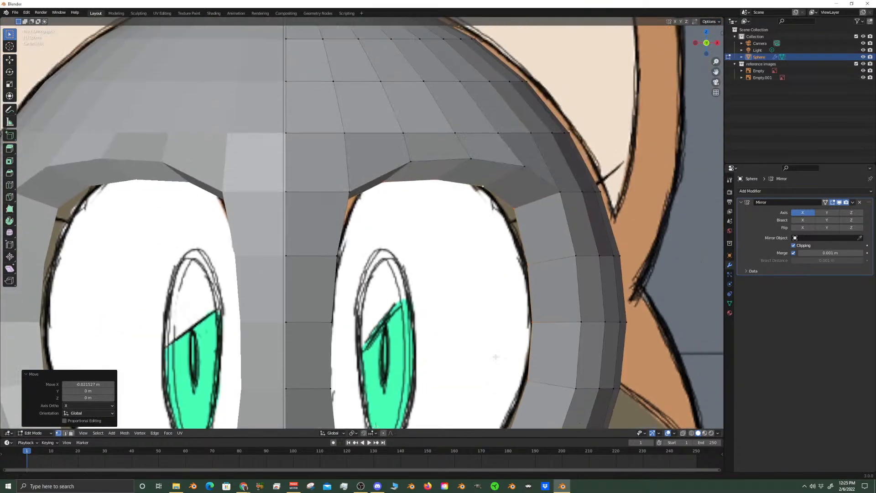
middle_click_drag(496, 357, 516, 318, "shift")
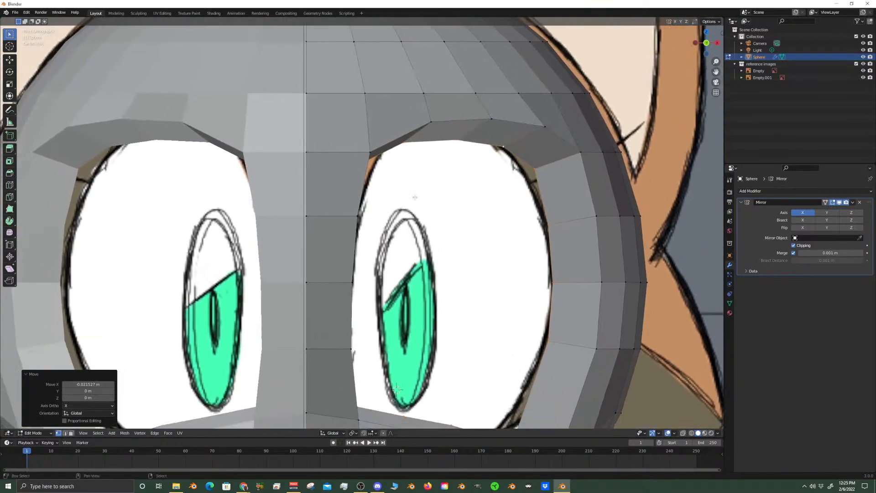
left_click(683, 433)
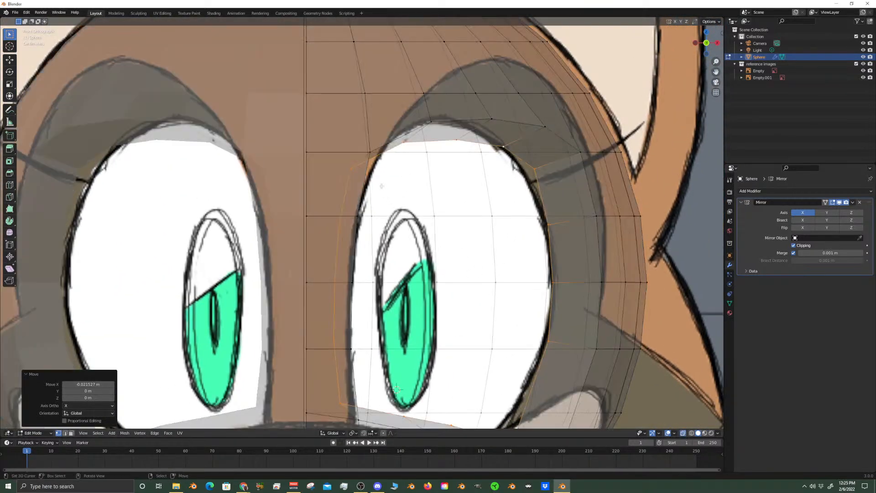
left_click(350, 167)
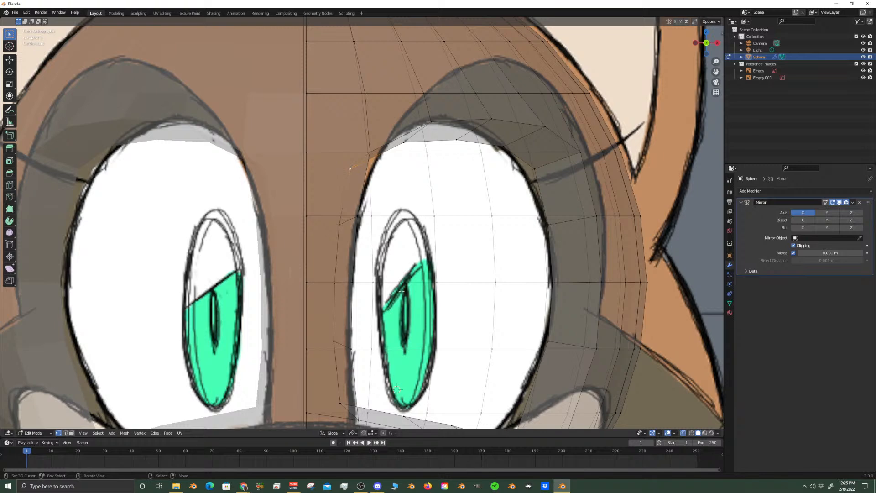
left_click(383, 433)
left_click(395, 433)
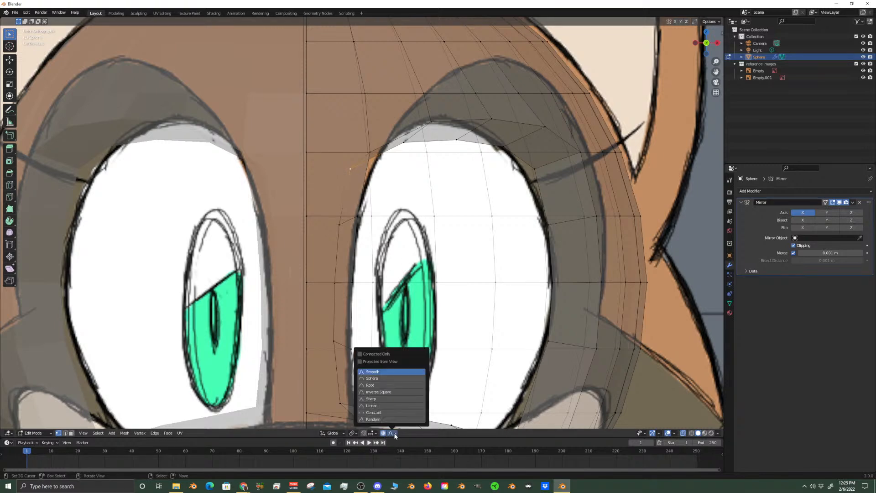
left_click(359, 355)
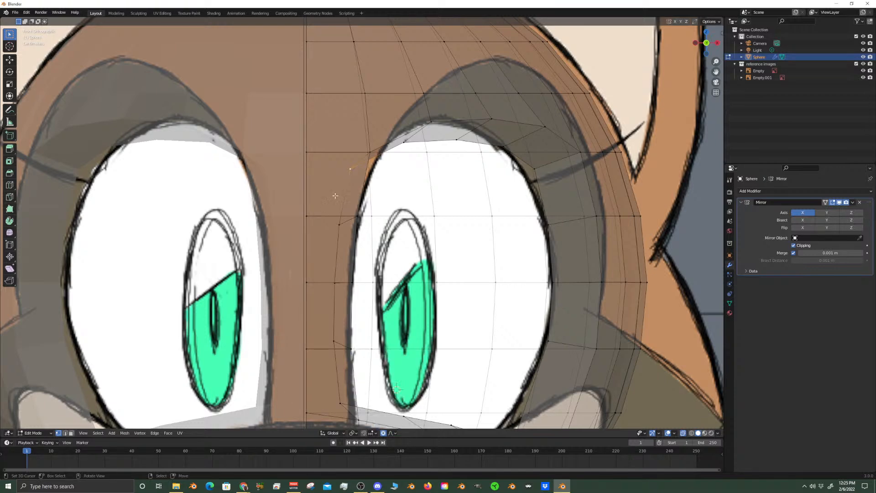
Move the eye opening's upper inner corner vertex about 0.0129 m outward along X onto the eye outline
key("g")
key("x")
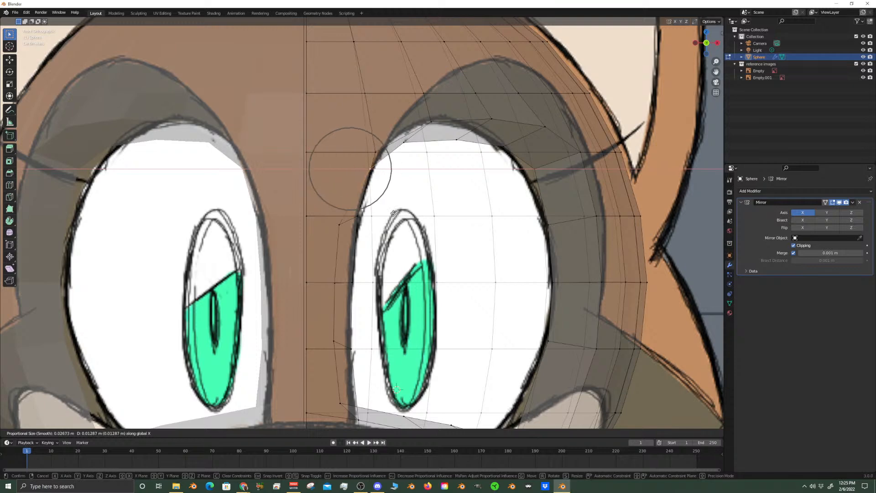
left_click(394, 214)
Move the next vertex down the eye opening's inner edge outward along X to the eye outline
left_click(338, 225)
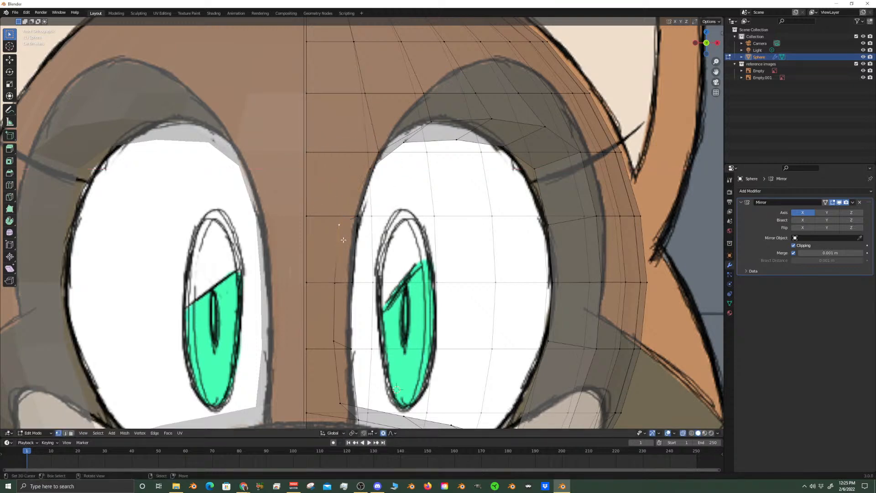
key("g")
key("x")
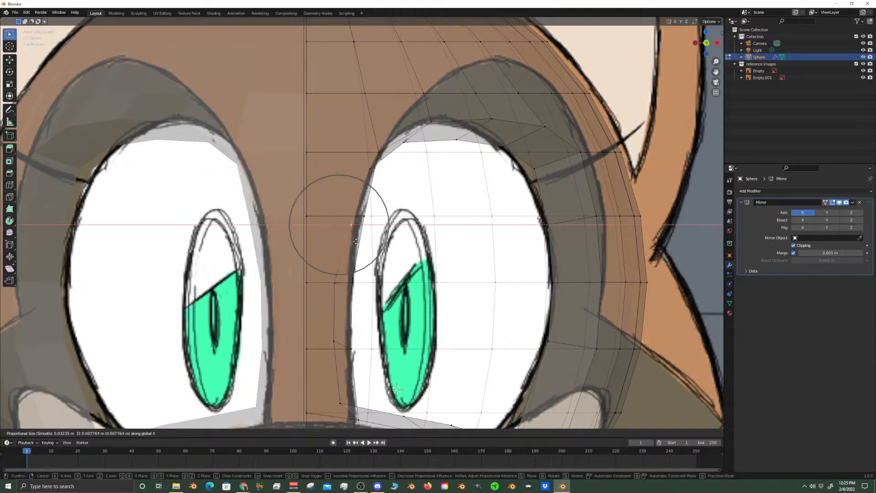
left_click(360, 242)
Move the mid-height inner-edge vertex about 0.01 m outward along X to the eye outline, using a smaller proportional influence
middle_click_drag(332, 280, 334, 289)
left_click(334, 289)
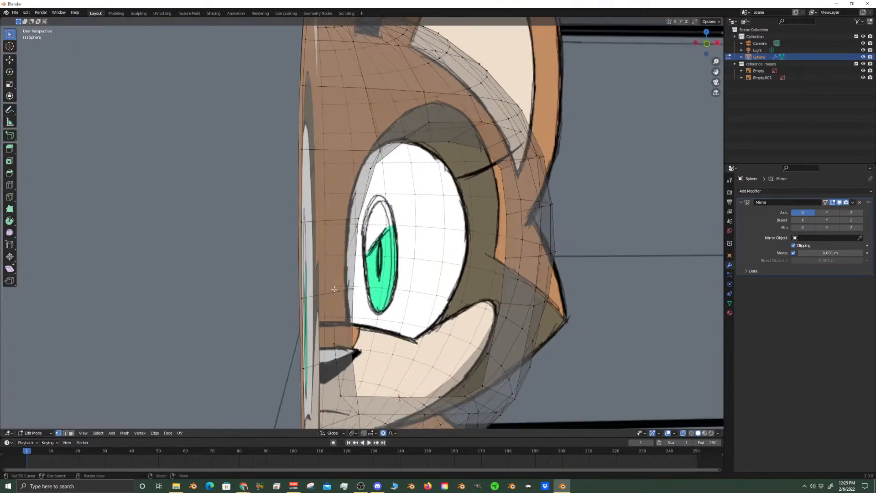
key("KP_1")
key("g")
key("x")
scroll(334, 289, "up", 4)
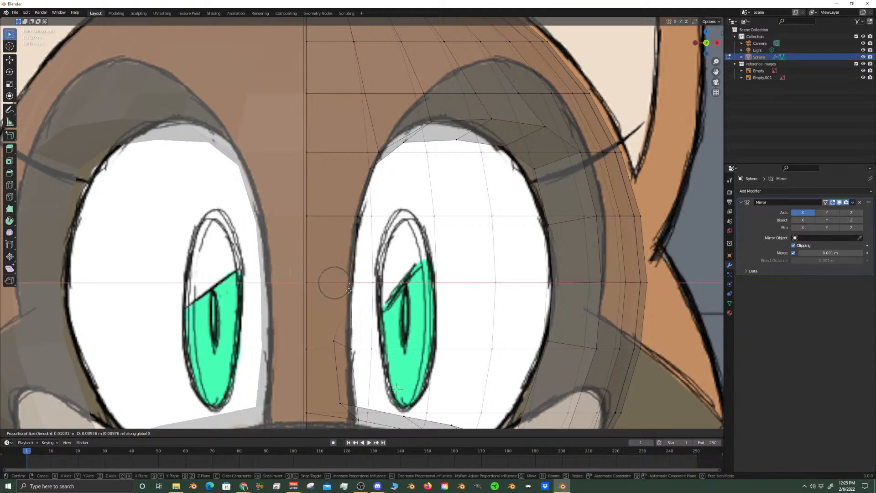
left_click(350, 289)
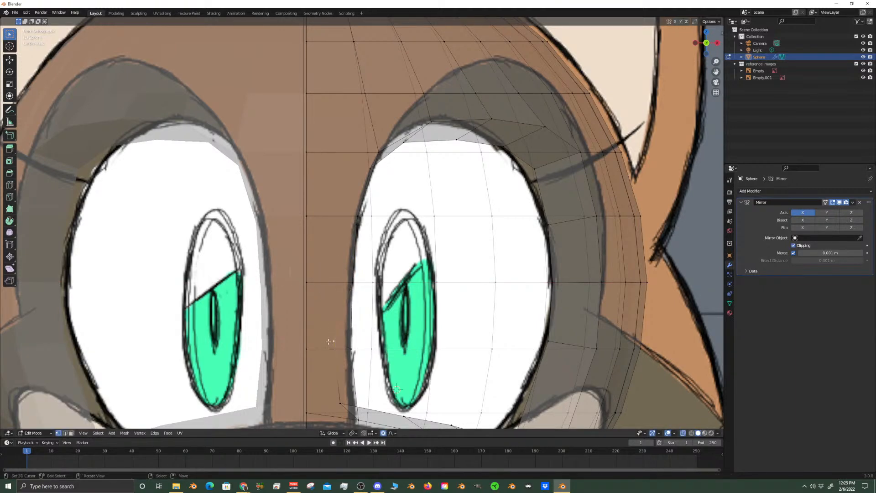
Move the next vertex down the eye opening's inner edge about 0.0098 m outward along X to the eye outline
key("g")
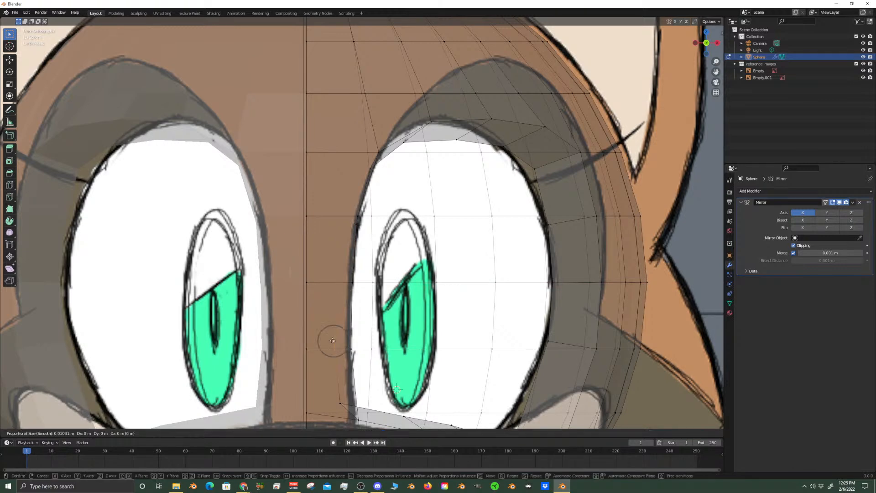
key("x")
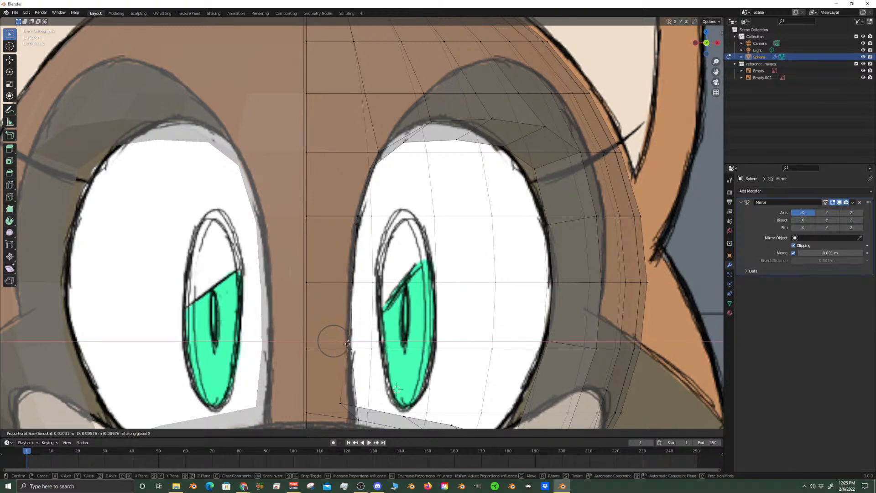
left_click(349, 344)
Move the eye opening's lower inner corner vertex about 0.0104 m outward along X and about 0.0051 m down along Z
middle_click_drag(348, 343, 366, 294, "shift")
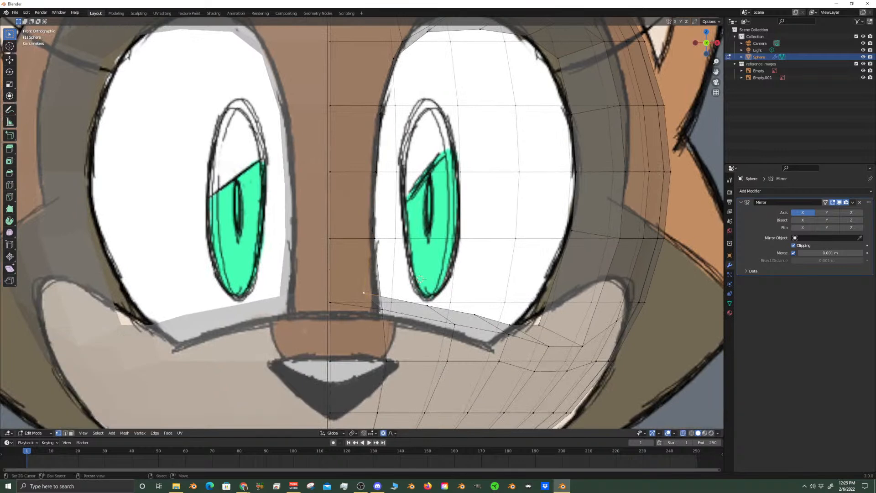
key("g")
key("x")
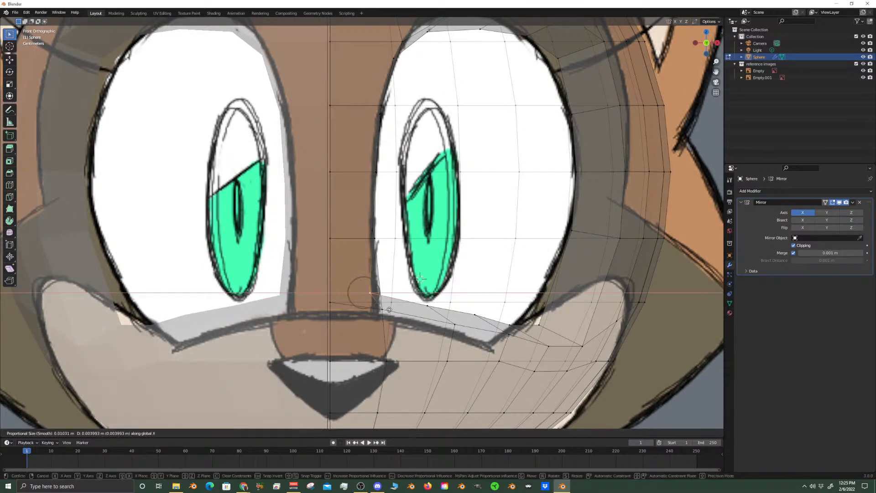
left_click(394, 294)
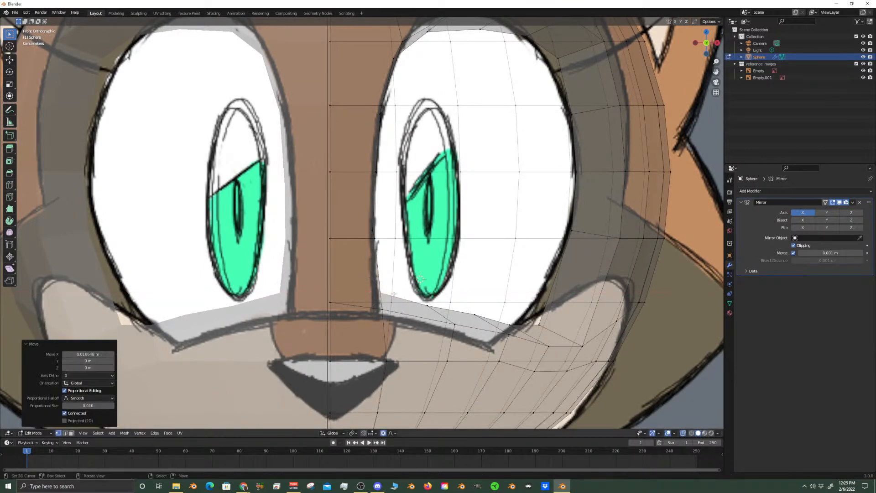
key("g")
key("z")
left_click(419, 280)
Turn off X-ray and move the eye opening's upper outer corner vertex inward and down onto the eye outline, locking Y
middle_click_drag(419, 280, 319, 328, "shift")
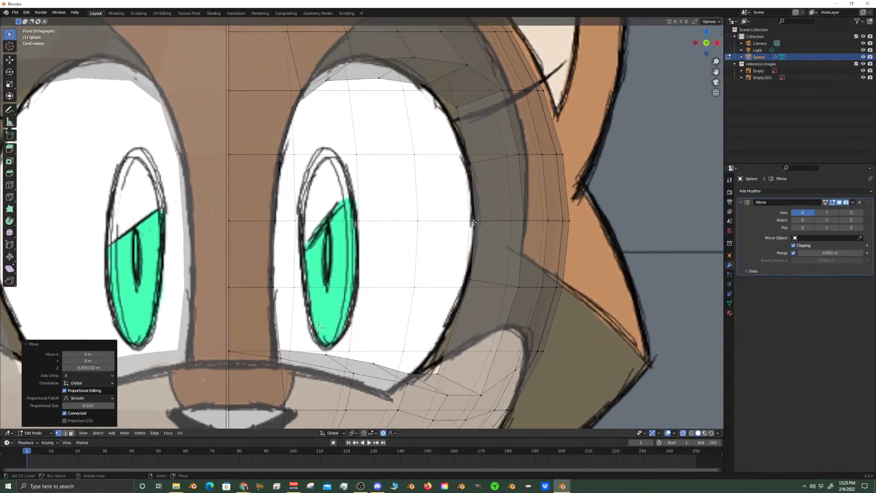
left_click(457, 107)
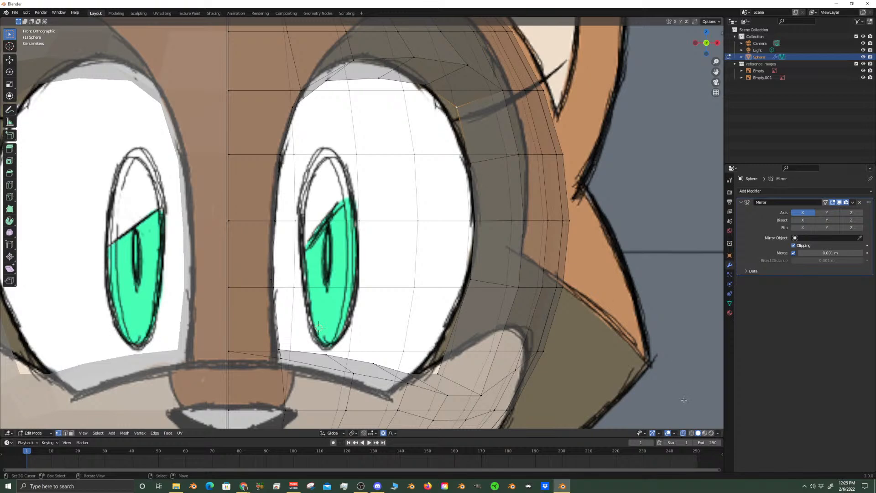
left_click(684, 433)
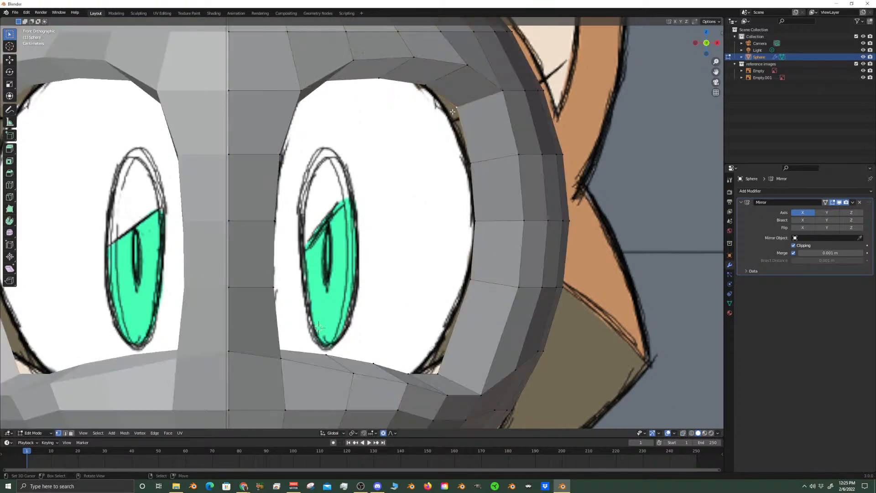
key("g")
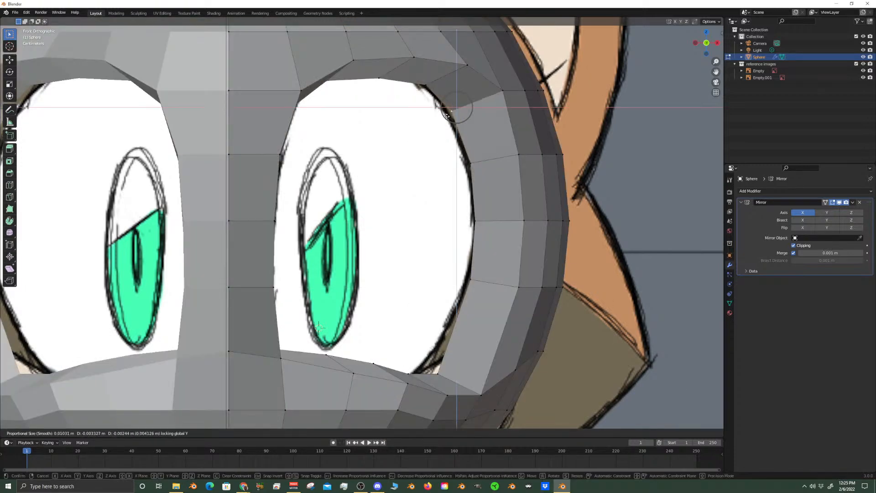
left_click(450, 115)
Move the eye opening's lower outer corner vertex about 0.0095 m up onto the eye outline, locking Y
left_click(439, 372)
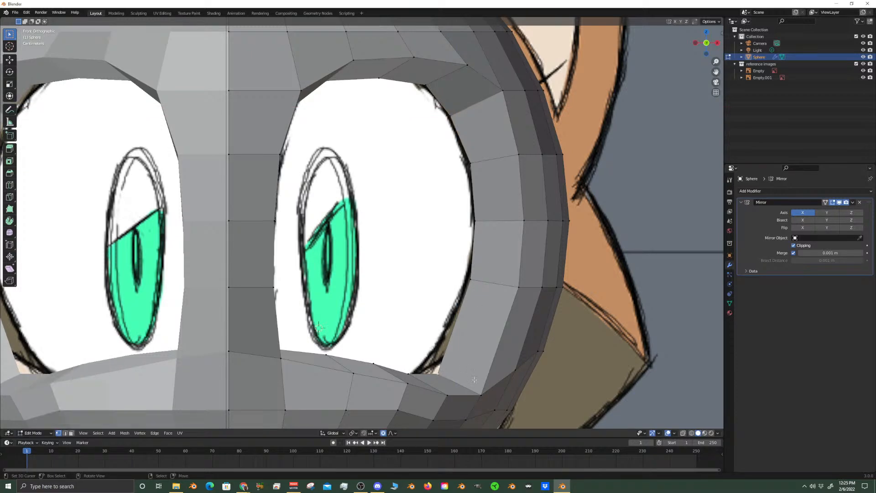
key("g")
key("shift+y")
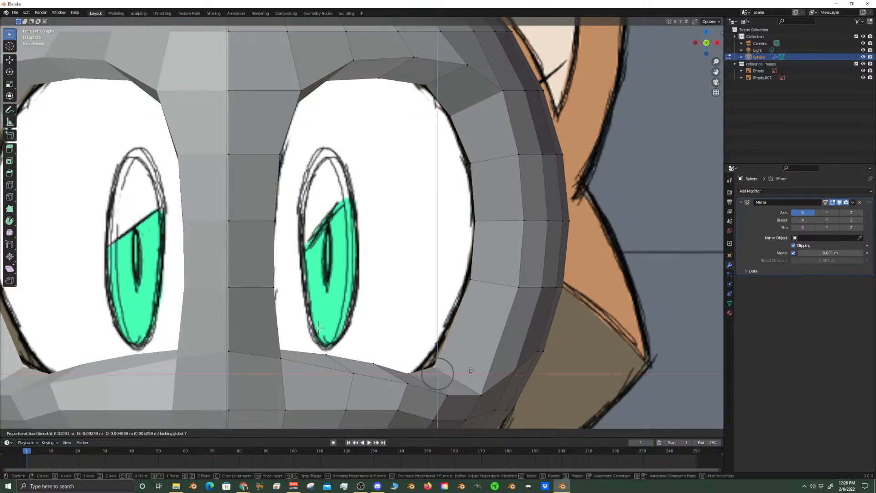
left_click(475, 366)
Turn X-ray back on and select the eye opening's bottom rim vertices near its lower outer corner
scroll(456, 338, "down", 6)
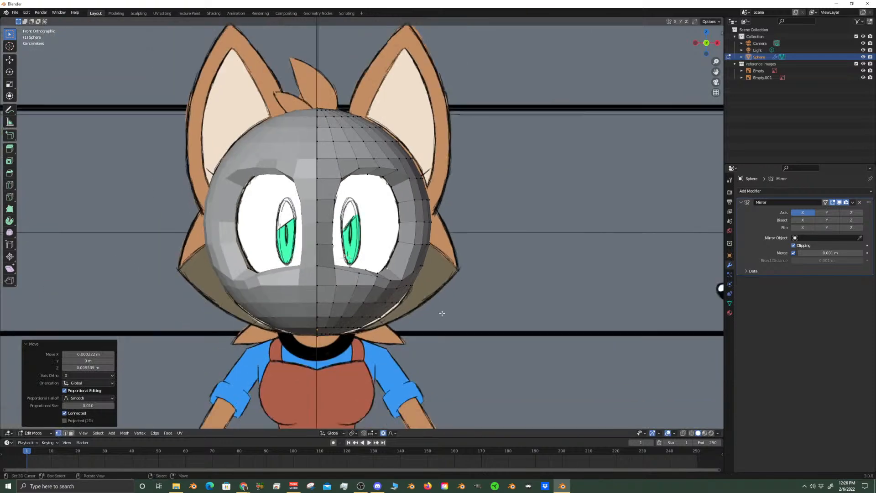
scroll(380, 321, "up", 5)
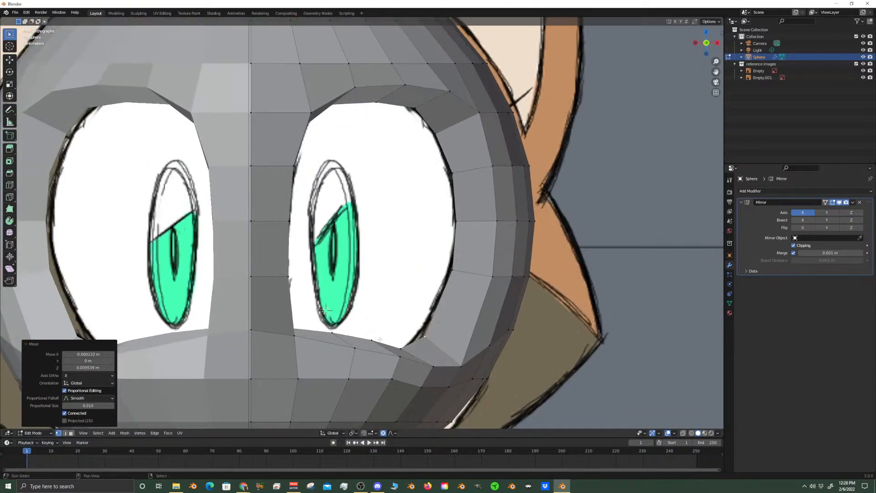
left_click(684, 434)
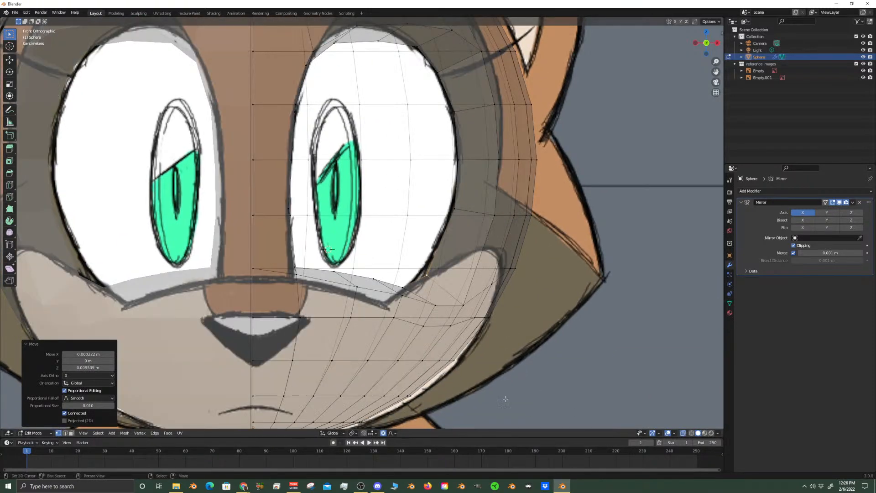
left_click(400, 293)
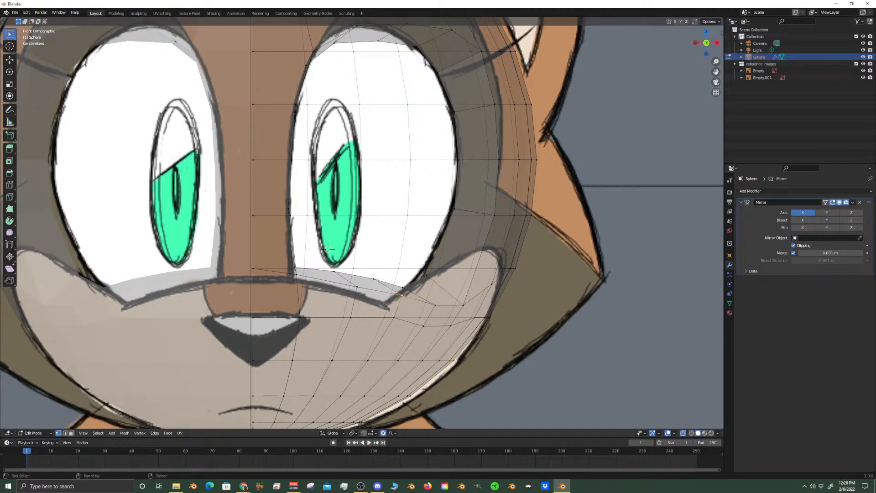
Try to move the selected bottom rim vertices down along Z with a proportional size of about 0.01 m
key("g")
key("z")
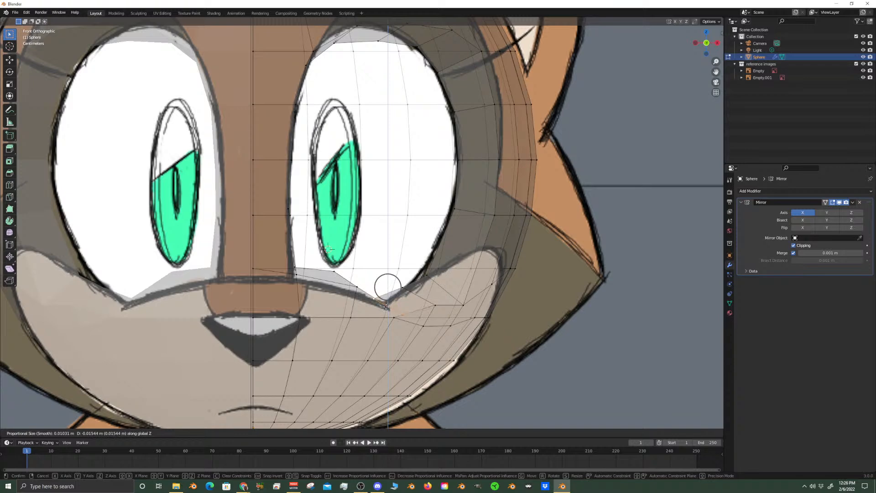
left_click(389, 290)
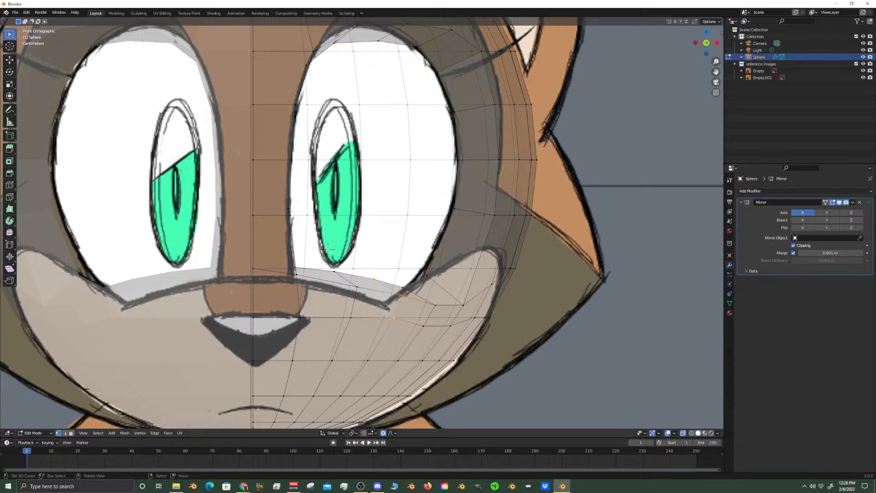
Move the rim vertices near the lower outer corner about 0.013 m down along Z, enlarging the proportional size to about 0.047 m
key("g")
key("z")
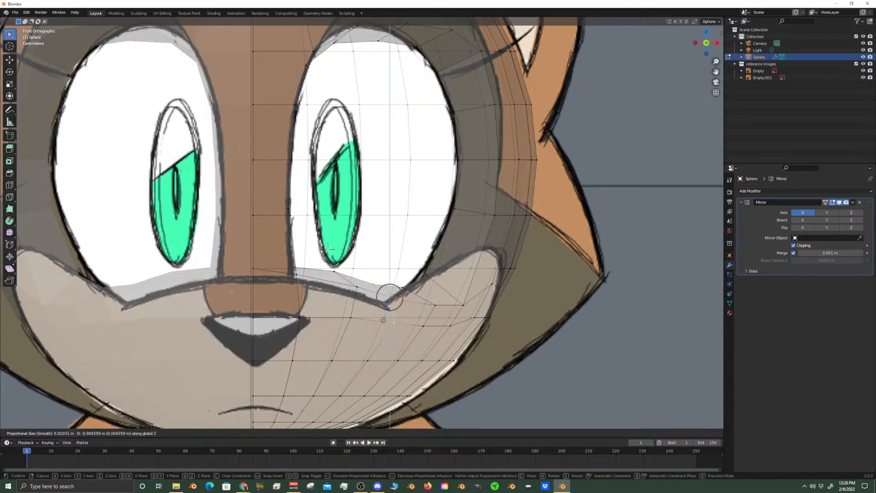
scroll(381, 324, "down", 13)
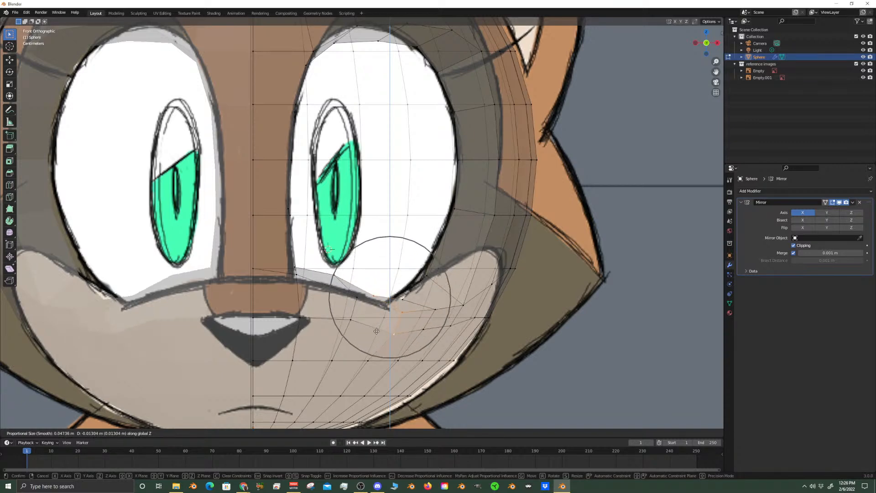
left_click(377, 330)
Move the bottom rim vertices near the inner corner about 0.0075 m down along Z, reducing the proportional size to about 0.024 m
left_click(345, 298)
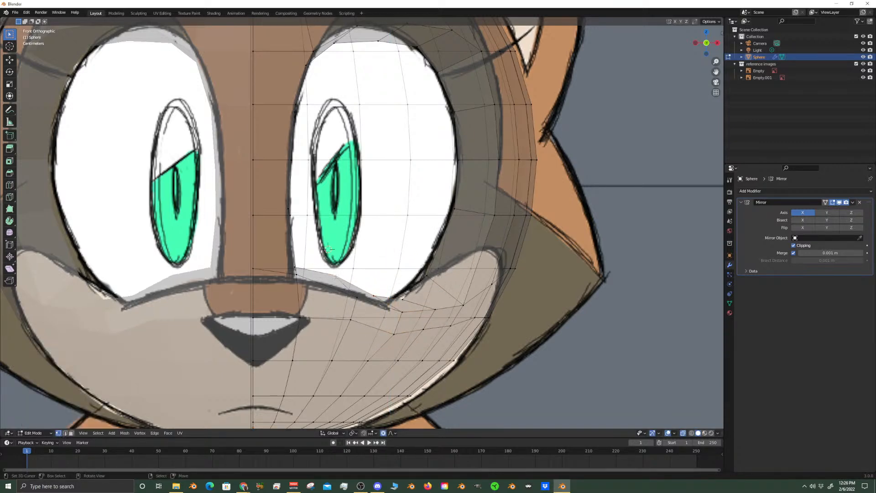
scroll(339, 286, "down", 3)
middle_click_drag(339, 286, 318, 249)
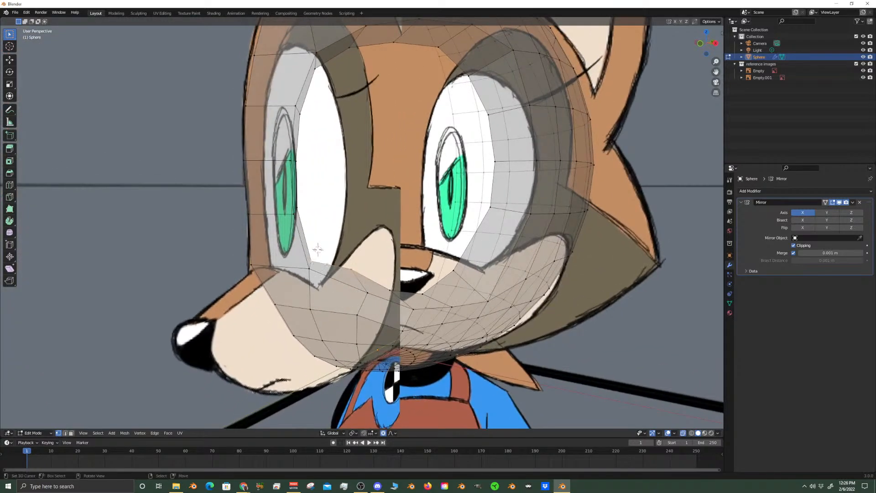
key("KP_1")
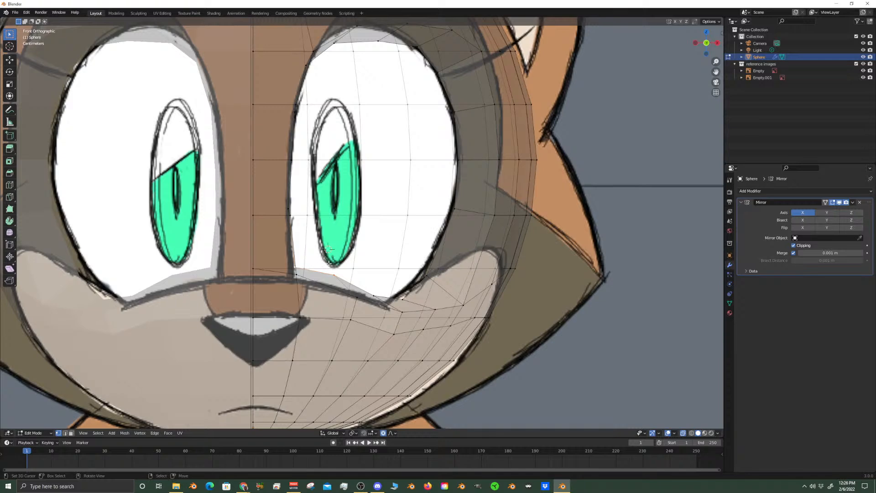
key("g")
key("z")
scroll(328, 274, "up", 5)
scroll(328, 274, "up", 2)
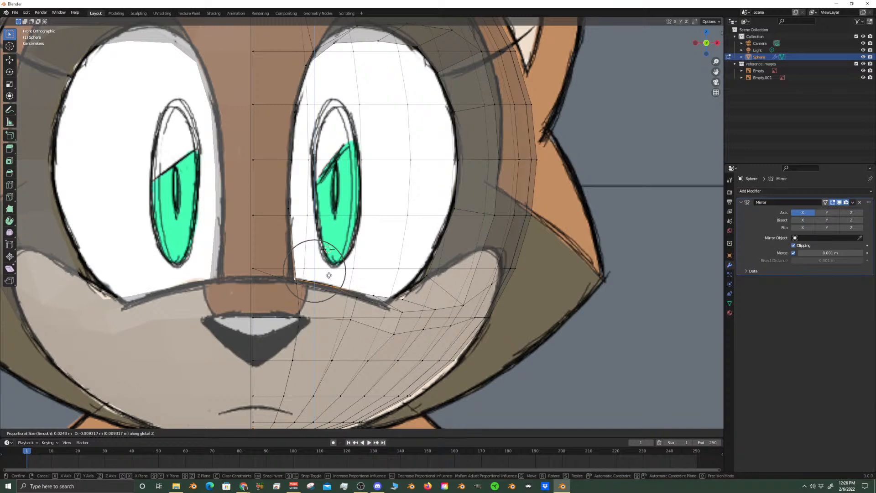
left_click(331, 273)
Move the midline vertex just above the nose bridge line about 0.0078 m down along Z to meet that line
scroll(423, 325, "up", 2)
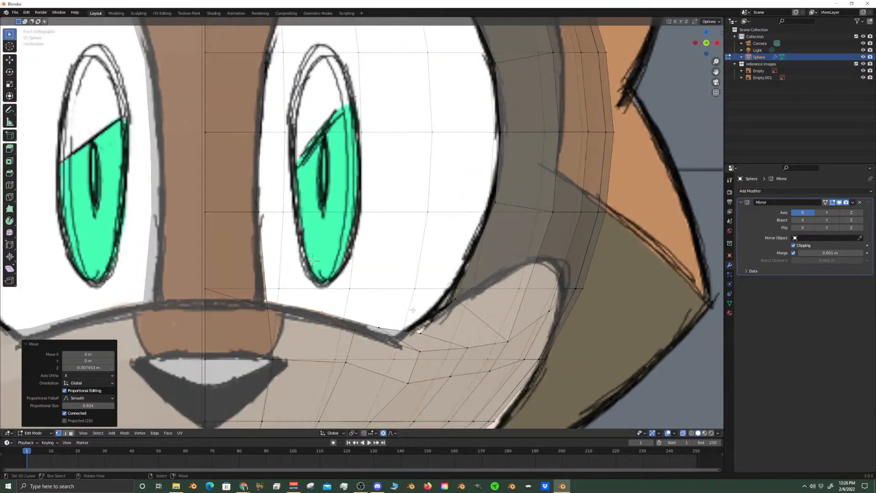
left_click(419, 332)
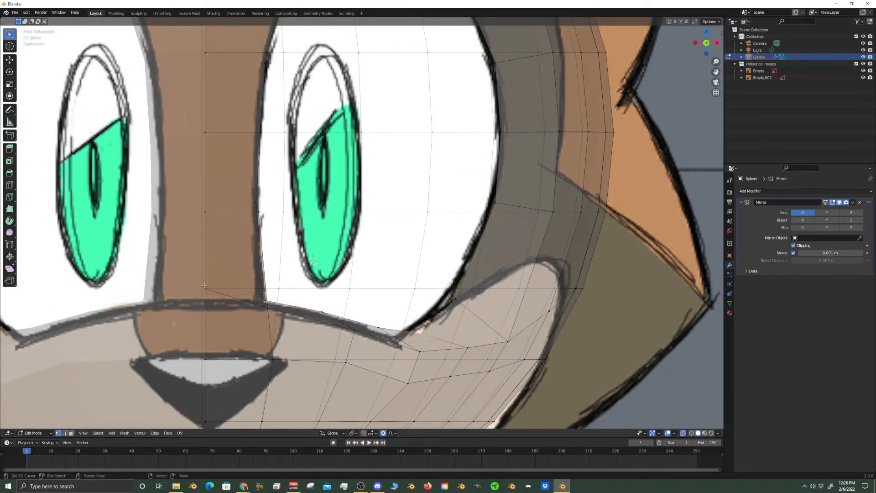
middle_click_drag(204, 286, 300, 313)
key("KP_1")
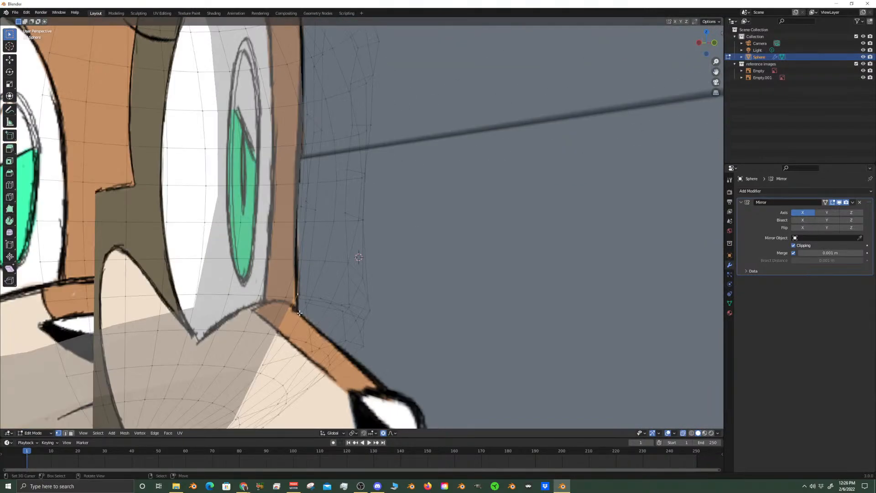
key("KP_1")
key("g")
key("z")
left_click(288, 330)
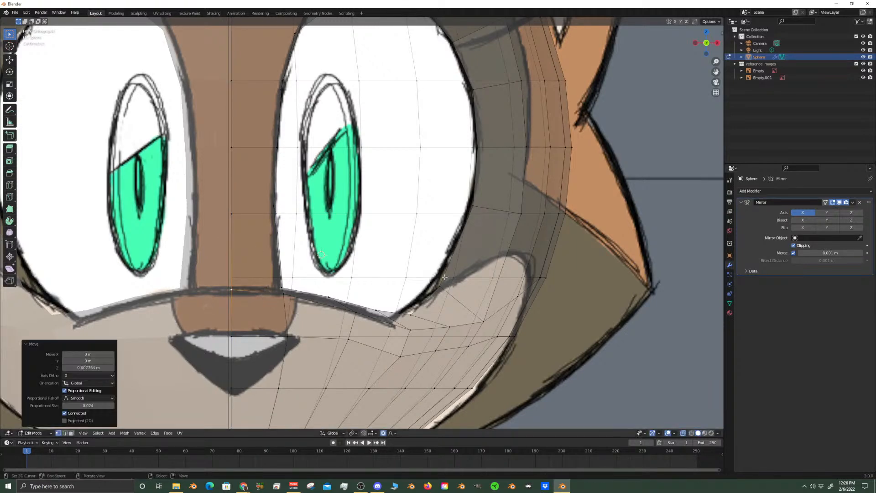
Turn off X-ray and show the mesh in solid shading around the eye opening's upper edge
scroll(466, 298, "down", 3)
scroll(418, 229, "up", 1)
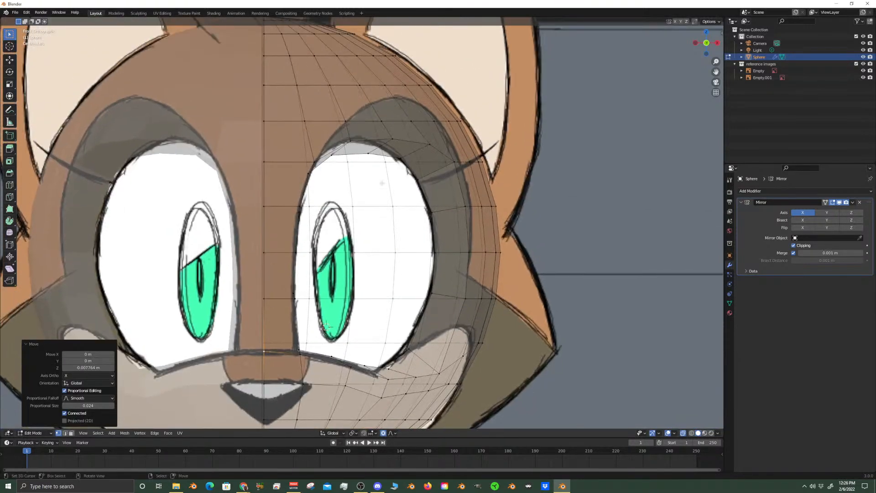
scroll(370, 152, "up", 3)
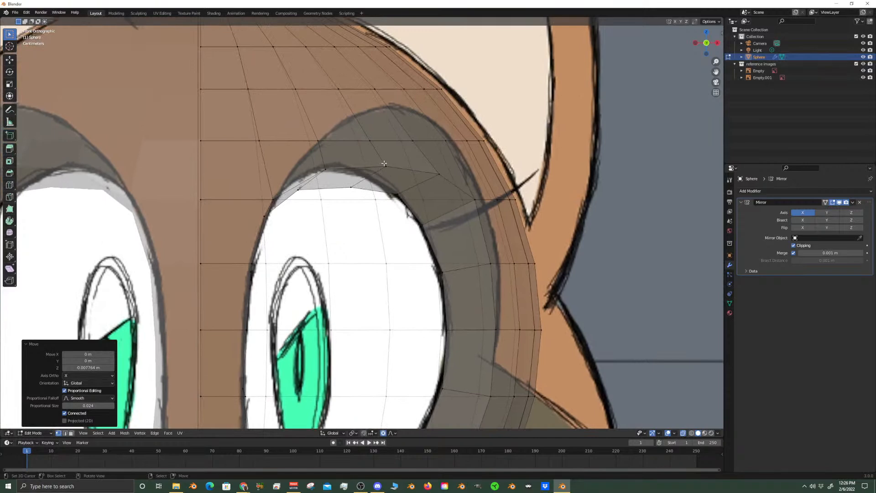
left_click(385, 164)
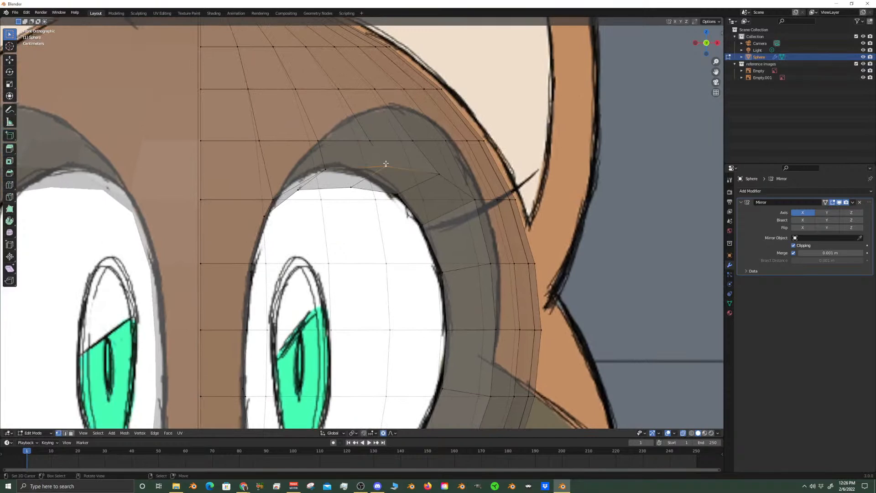
left_click(699, 433)
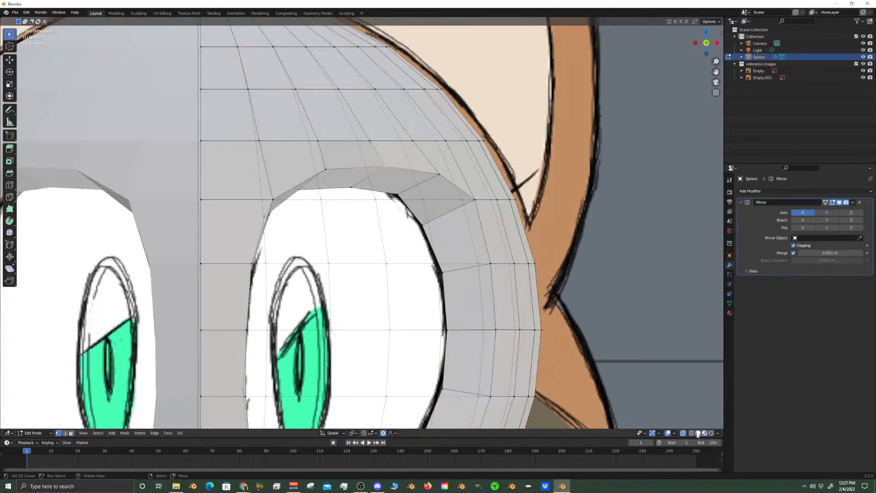
left_click(699, 433)
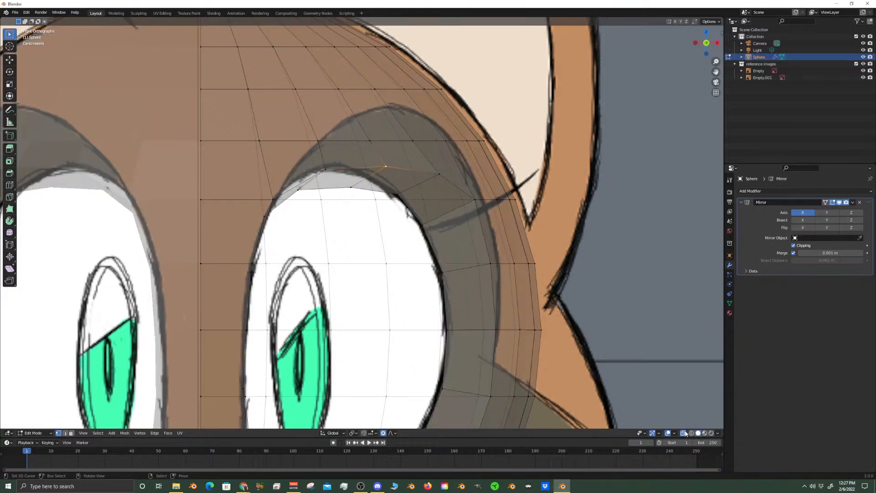
left_click(684, 433)
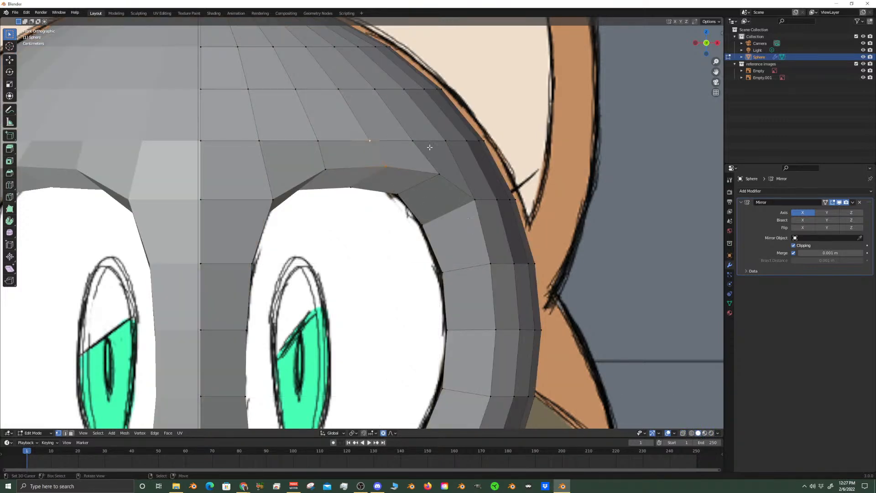
left_click(413, 141, "ctrl")
right_click(318, 139, "shift")
left_click(370, 142)
key("shift+v")
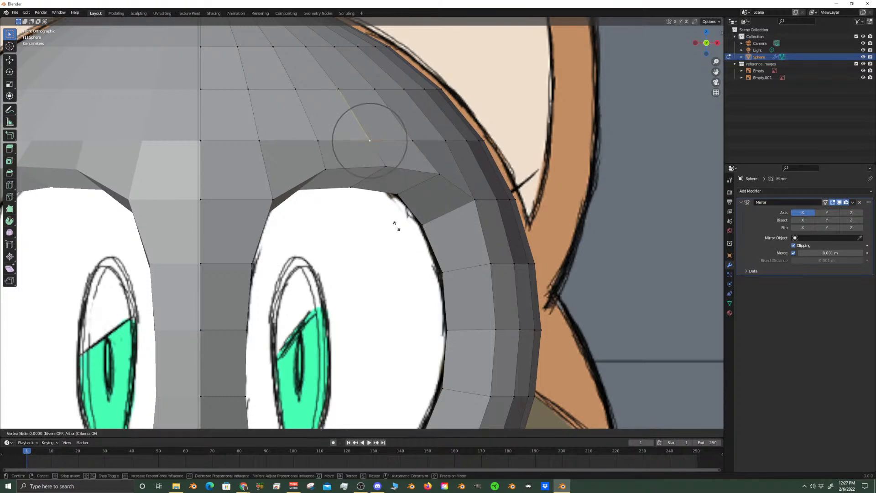
right_click(385, 198)
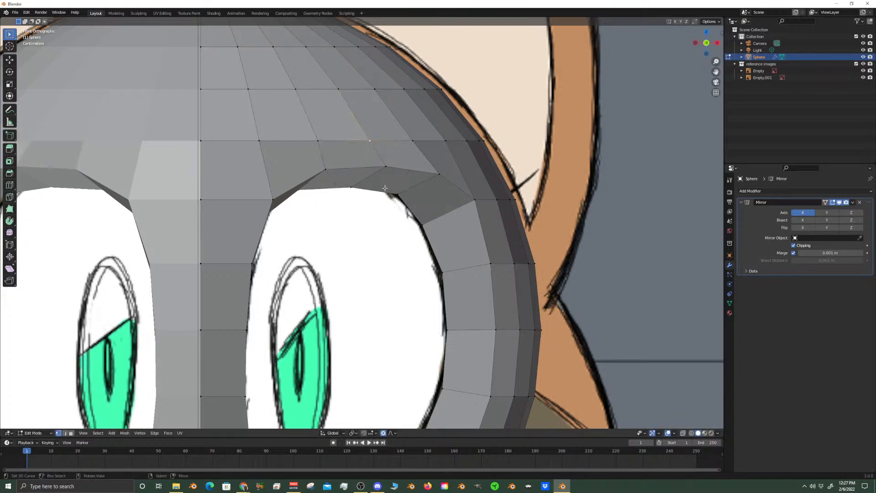
Move the selected vertex above the eye opening's upper edge about 0.018 m up along Z, enlarging the proportional size to about 0.063 m
key("g")
key("z")
scroll(373, 142, "down", 5)
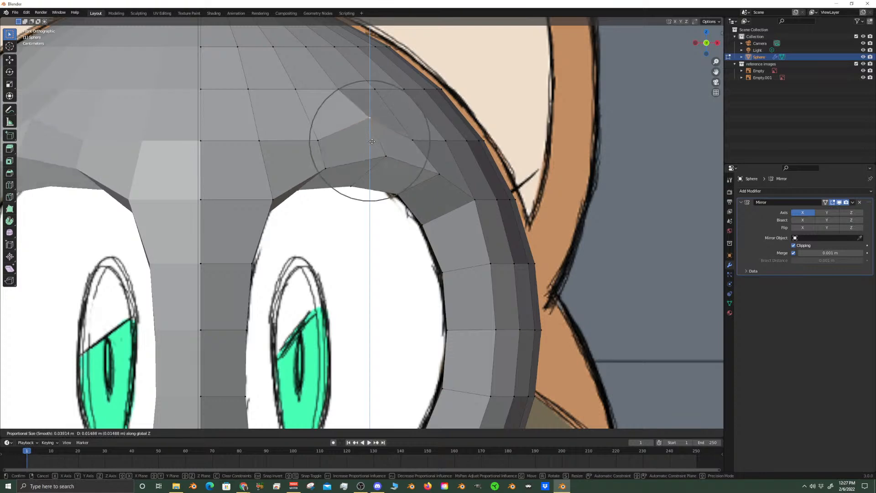
scroll(372, 141, "down", 5)
left_click(367, 137)
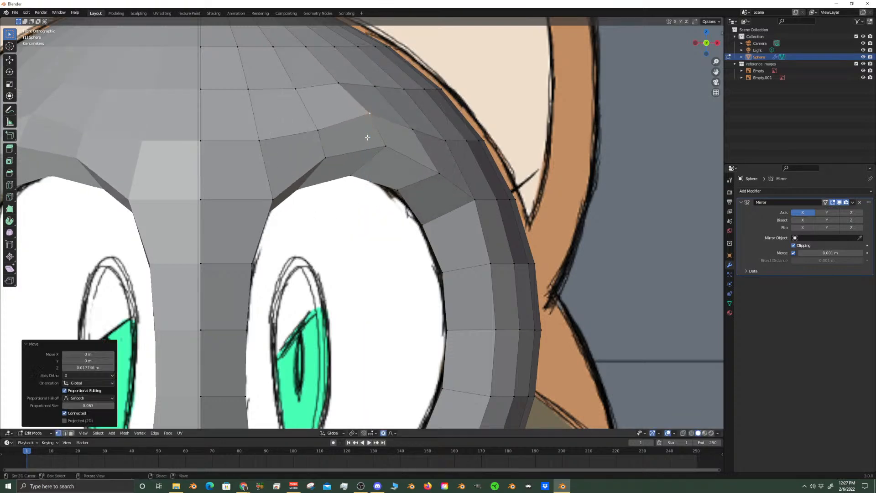
scroll(370, 139, "down", 6)
scroll(411, 147, "up", 6)
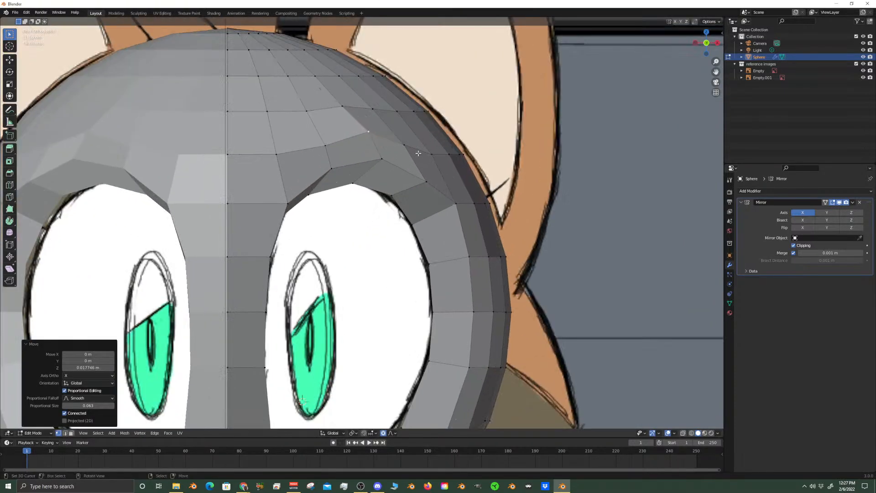
scroll(416, 150, "up", 3)
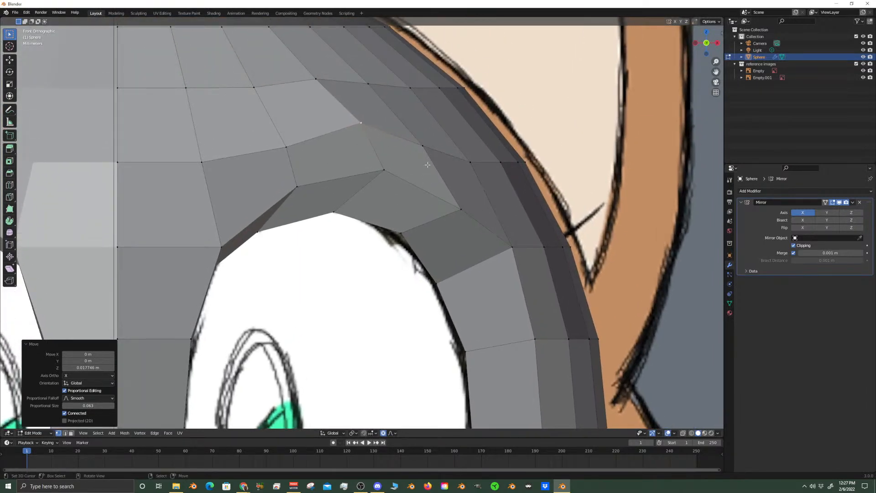
scroll(333, 235, "down", 5)
scroll(333, 235, "up", 3)
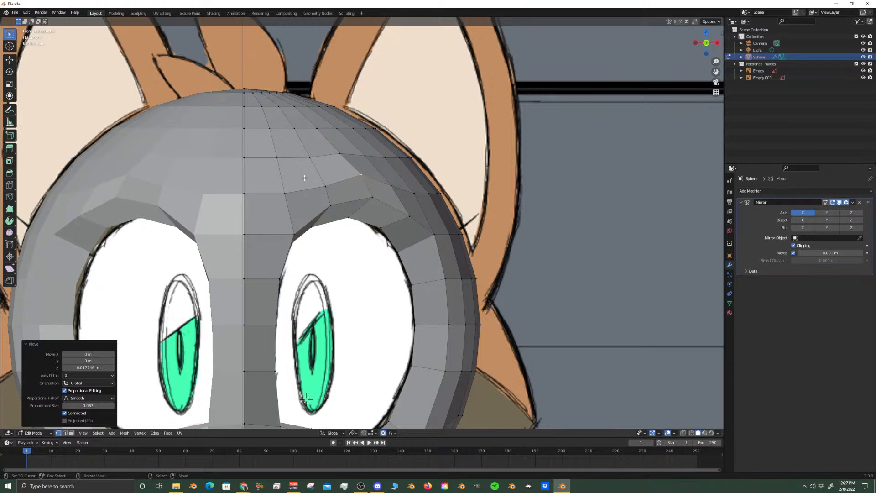
Move the neighbouring brow vertex closer to the midline about 0.01 m up along Z with a proportional size of about 0.069 m
left_click(325, 186)
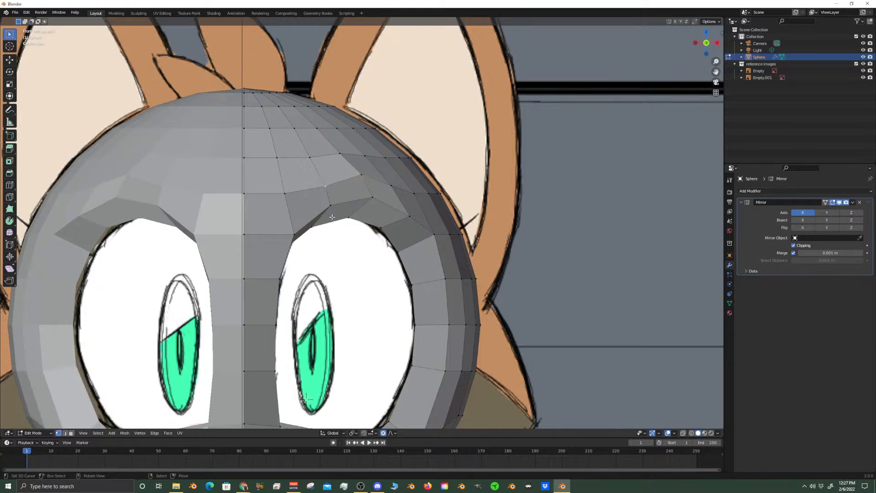
key("g")
key("z")
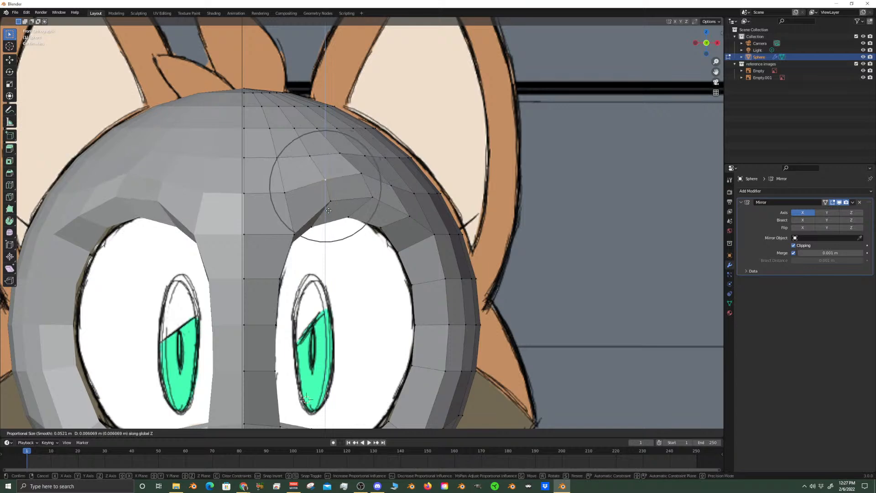
scroll(329, 209, "down", 2)
scroll(327, 206, "down", 2)
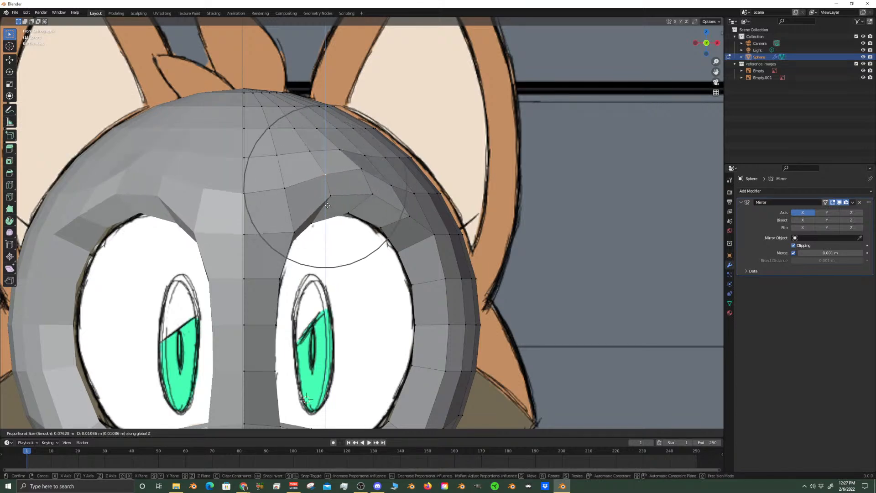
scroll(327, 206, "up", 1)
left_click(328, 206)
scroll(354, 237, "down", 2)
scroll(388, 261, "up", 2)
Move the vertex beyond the eye's upper outer corner about 0.009 m up and 0.002 m inward, reducing the proportional size to about 0.057 m
left_click(414, 193)
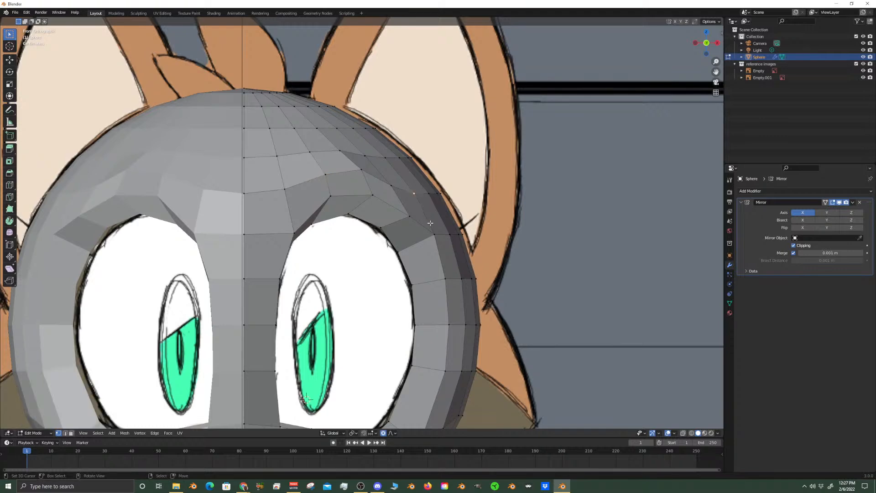
key("g")
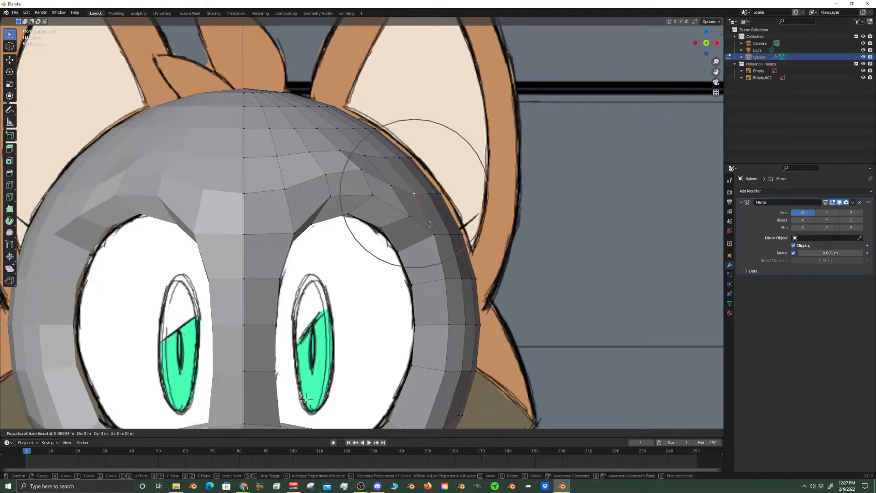
scroll(426, 211, "up", 2)
left_click(427, 212)
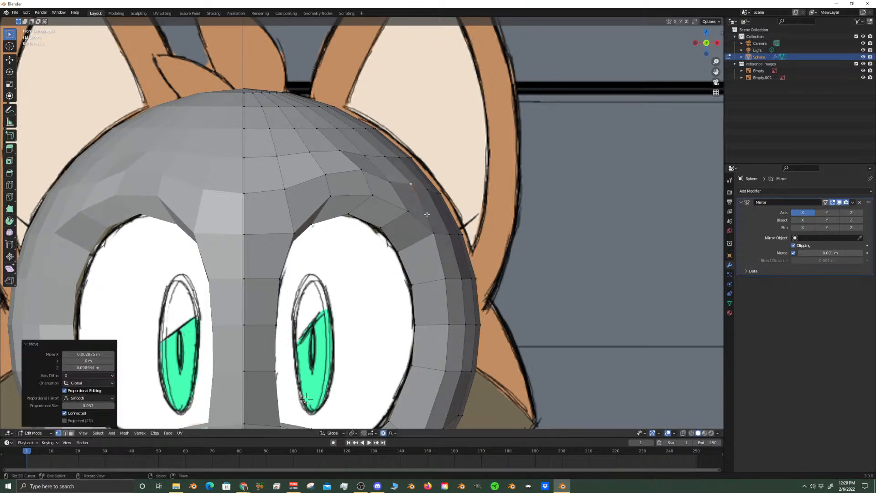
Move the adjacent vertex above the eye's upper outer corner about 0.008 m up along Z with a proportional size of about 0.039 m
left_click(390, 183)
key("g")
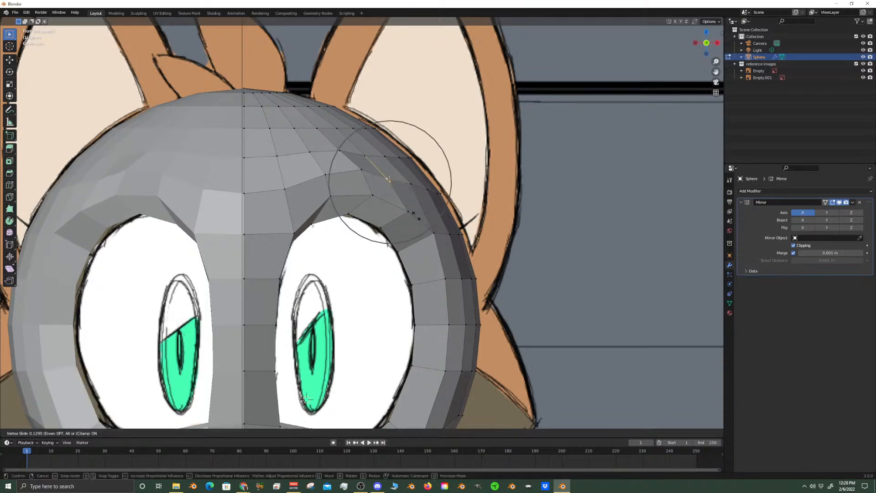
right_click(422, 237)
key("g")
key("z")
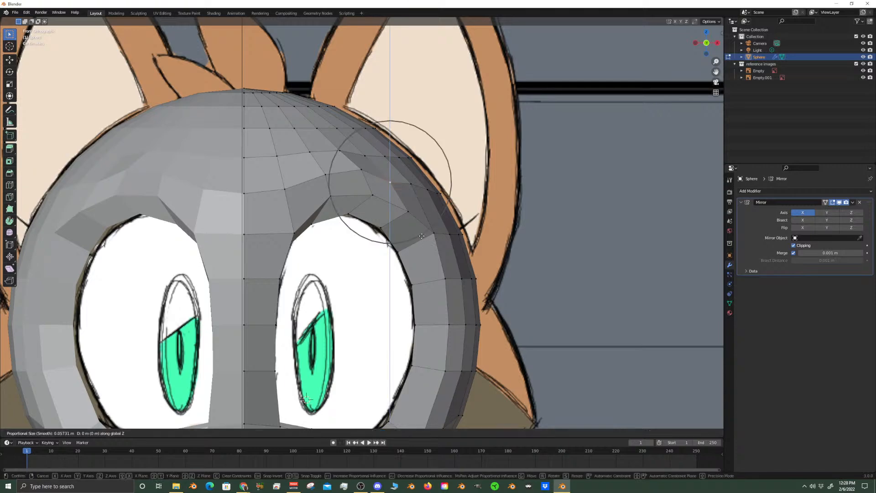
left_click(422, 226)
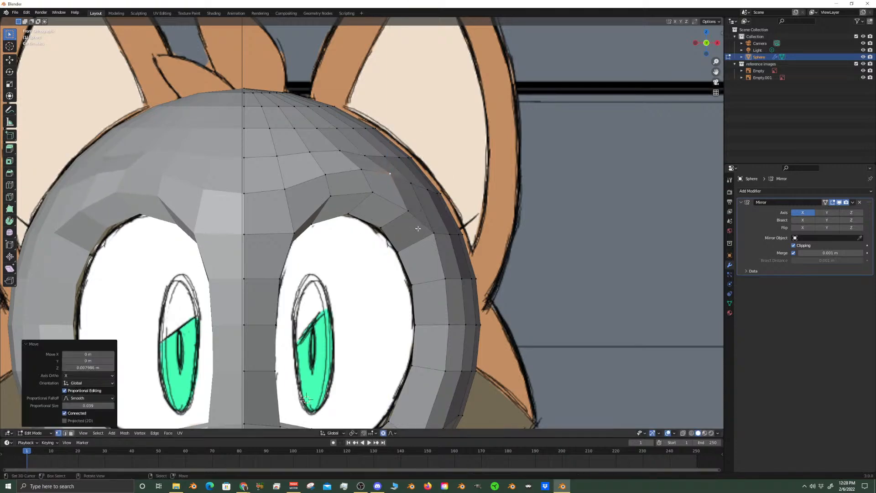
In the right side view, move the vertex above the eye opening's upper inner rim about 0.0038 m forward along Y
scroll(436, 276, "down", 5)
key("Tab")
key("KP_3")
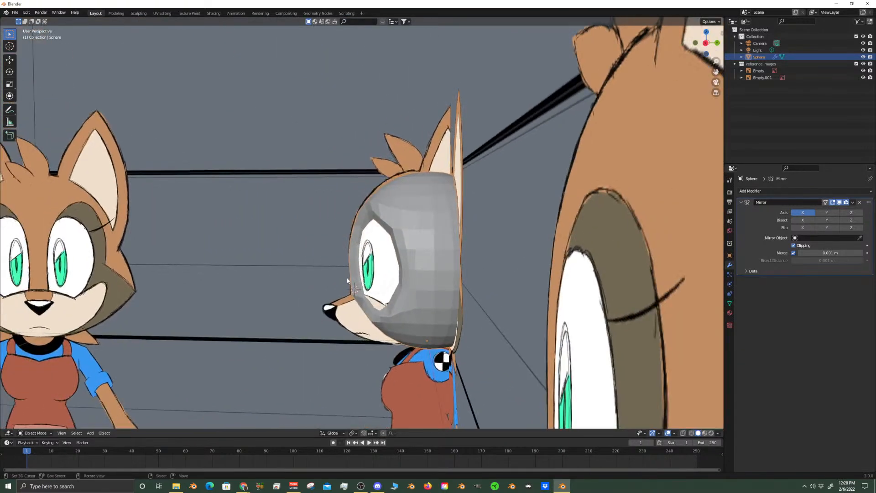
scroll(346, 280, "up", 3)
scroll(346, 280, "up", 4)
key("Tab")
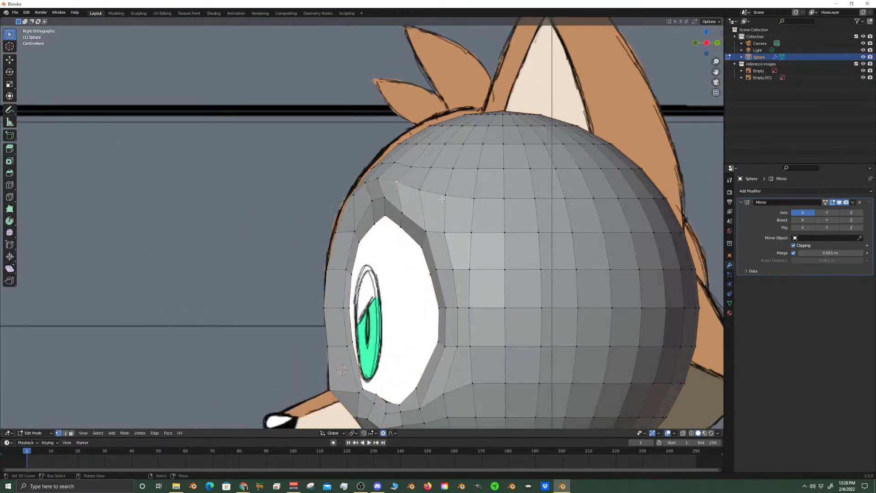
scroll(468, 215, "up", 1)
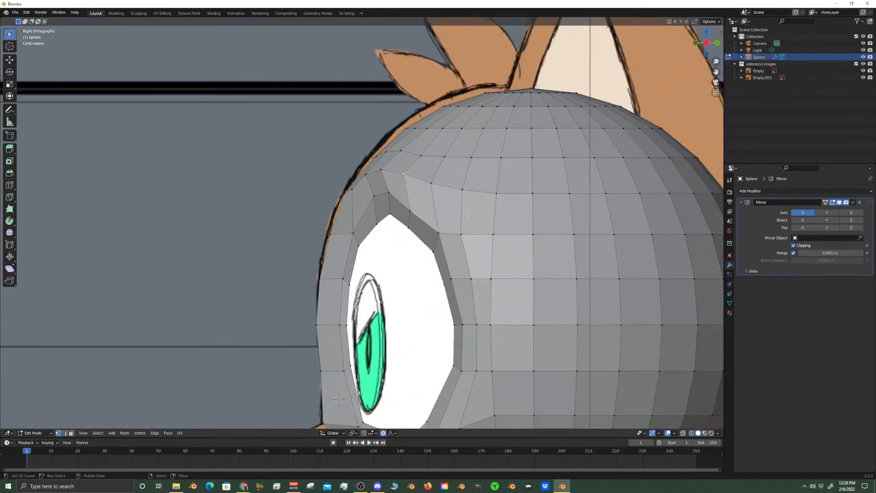
left_click(389, 215)
key("g")
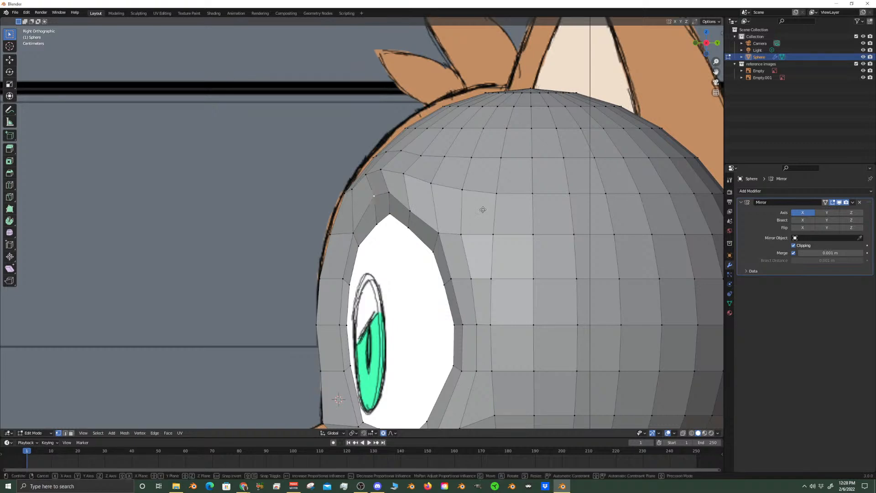
key("y")
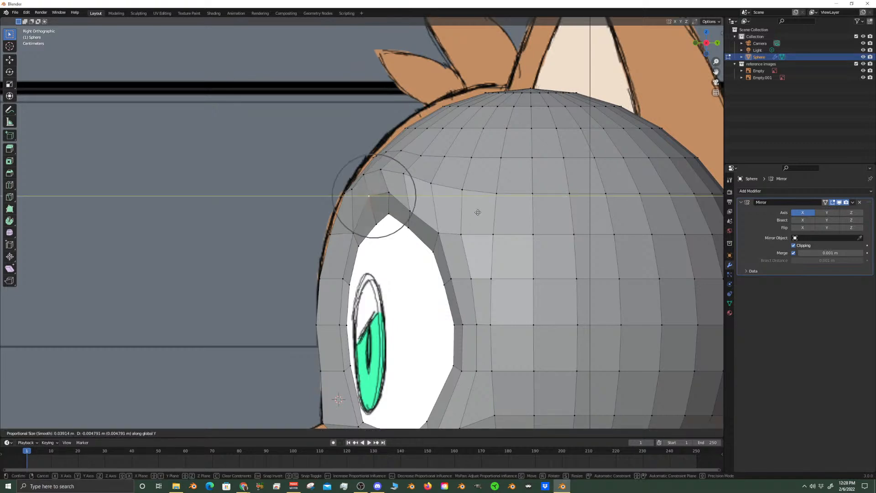
left_click(478, 212)
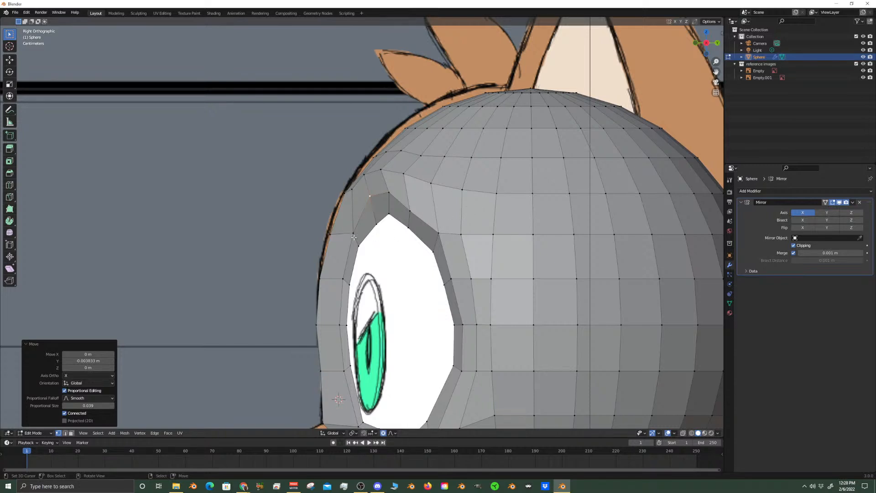
Turn on X-ray around the muzzle and lower eye opening to see the reference drawing through the mesh
left_click(330, 233)
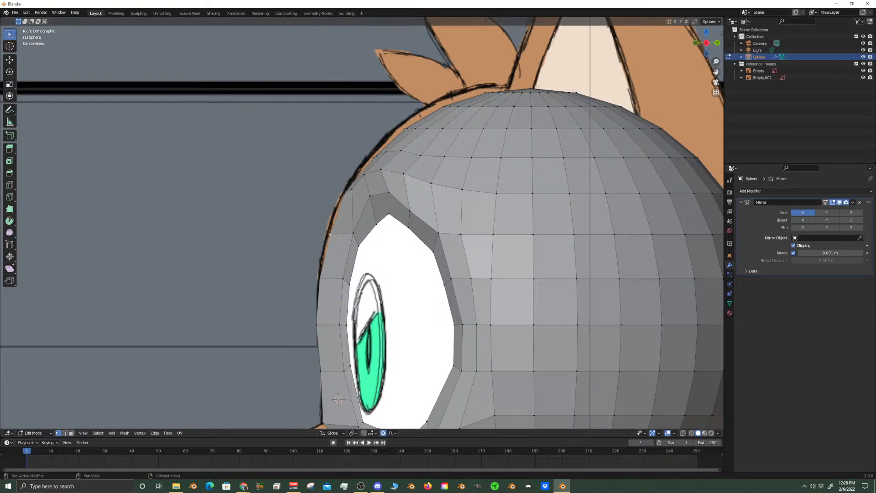
scroll(472, 280, "down", 5)
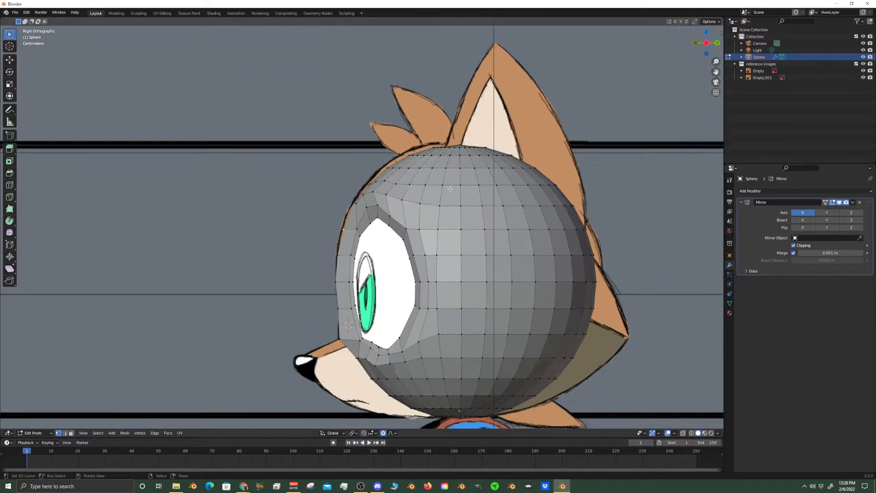
middle_click_drag(429, 253, 429, 165, "shift")
middle_click_drag(442, 237, 487, 152, "shift")
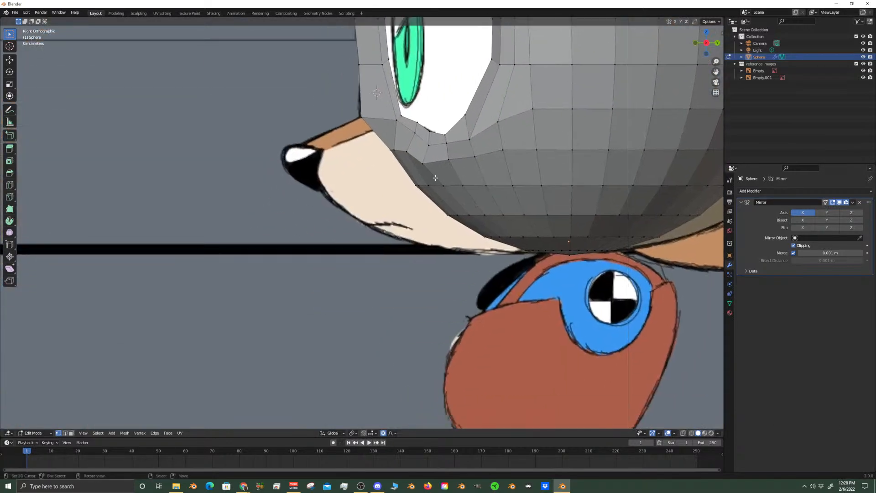
scroll(479, 128, "up", 3)
middle_click_drag(476, 44, 414, 174, "shift")
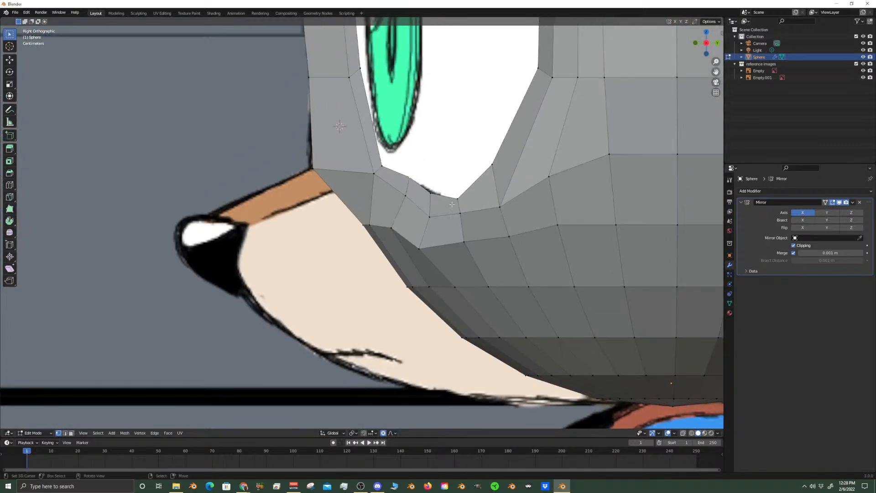
left_click(683, 433)
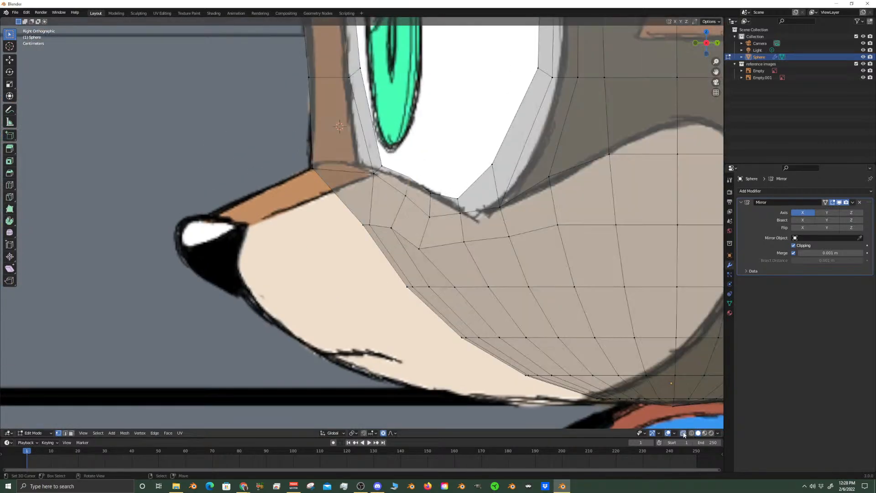
Move the eye opening's lower inner corner vertices about 0.008 m forward and 0.006 m up with the X axis locked
left_click(373, 172)
key("g")
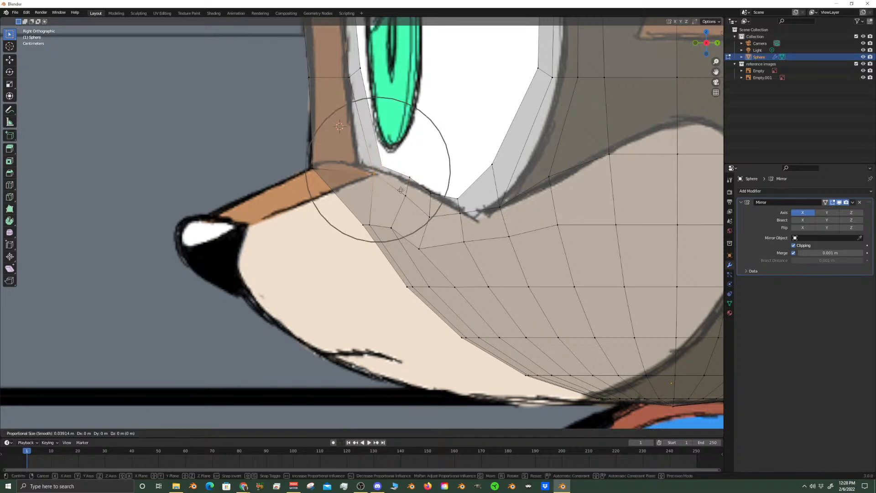
key("shift+x")
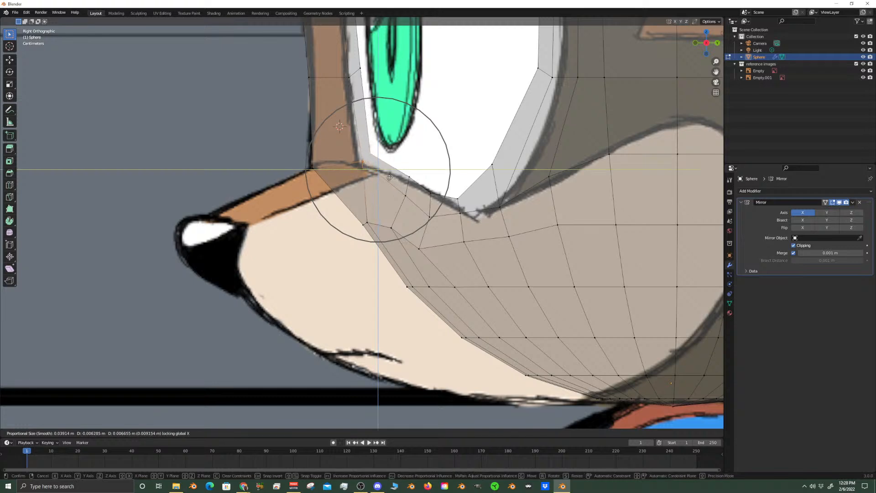
left_click(386, 179)
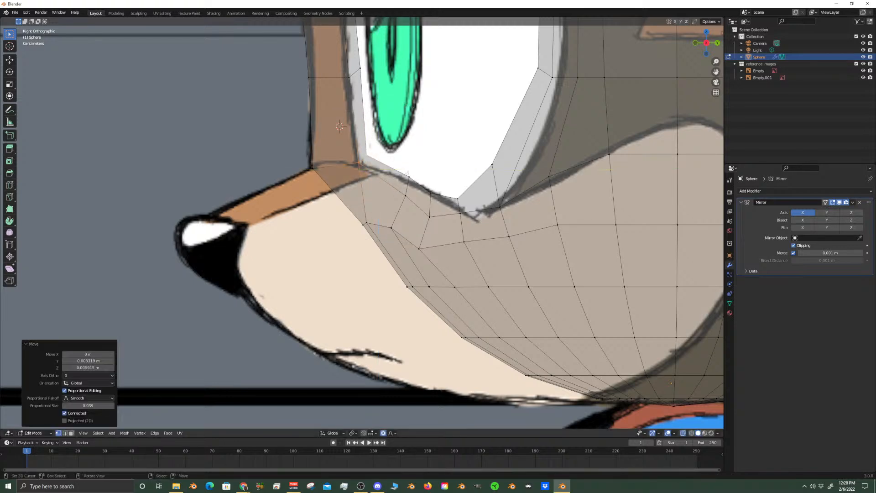
Move the rim vertex at the eye opening's lower inner corner about 0.0055 m down along Z to meet the eye outline
left_click(407, 174)
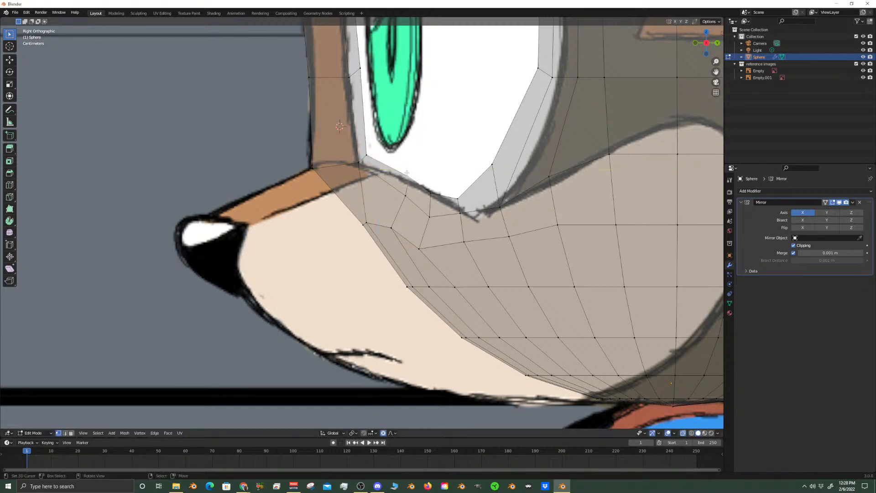
left_click(380, 151)
key("g")
key("z")
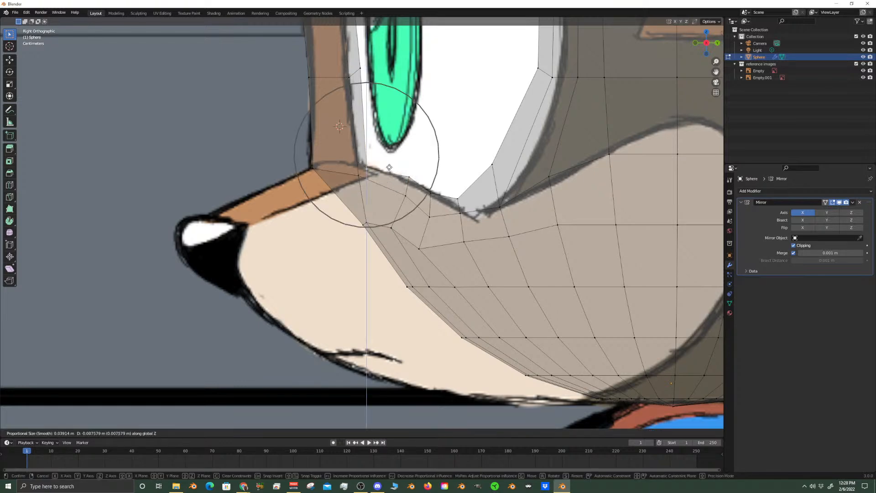
left_click(394, 163)
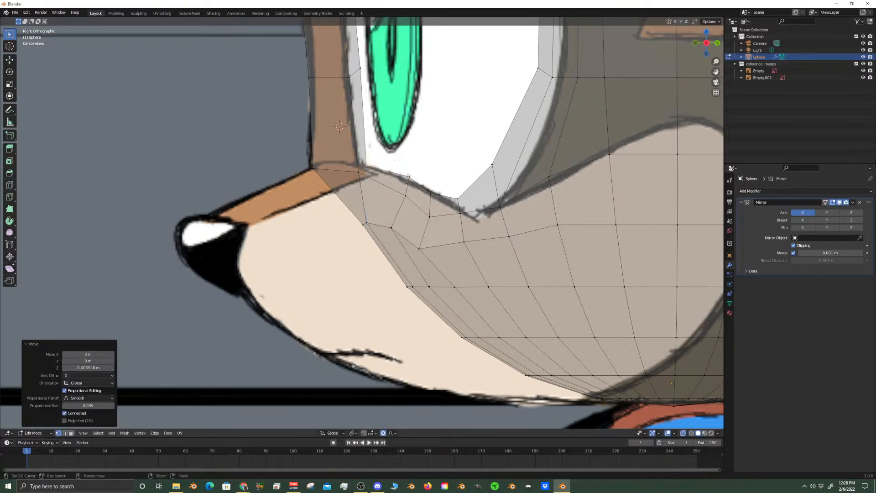
Adjust the rim vertex near the eye opening's lower inner corner along Z with a smaller proportional size to follow the eye outline
left_click(409, 175)
scroll(402, 169, "down", 2)
middle_click_drag(363, 121, 379, 184, "shift")
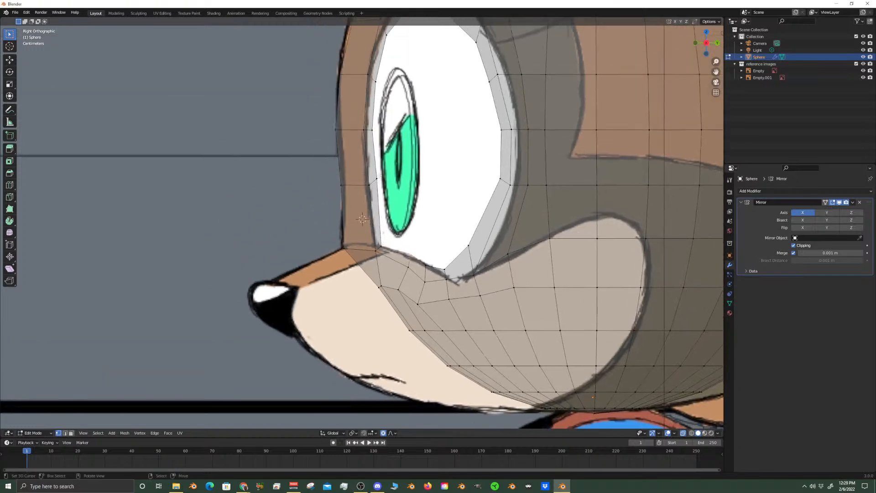
scroll(398, 173, "up", 3)
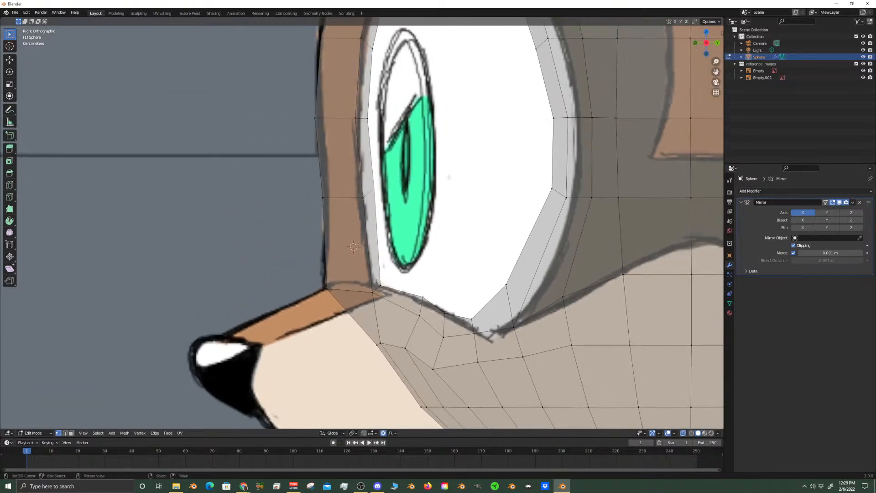
key("g")
key("z")
scroll(451, 183, "up", 10)
left_click(453, 188)
Move the upper forehead vertex on the head's front outline about 0.0024 m forward and 0.0033 m up with the X axis locked
scroll(453, 188, "down", 4)
scroll(433, 196, "up", 3)
middle_click_drag(388, 133, 398, 259, "shift")
scroll(398, 255, "up", 3)
right_click(422, 154)
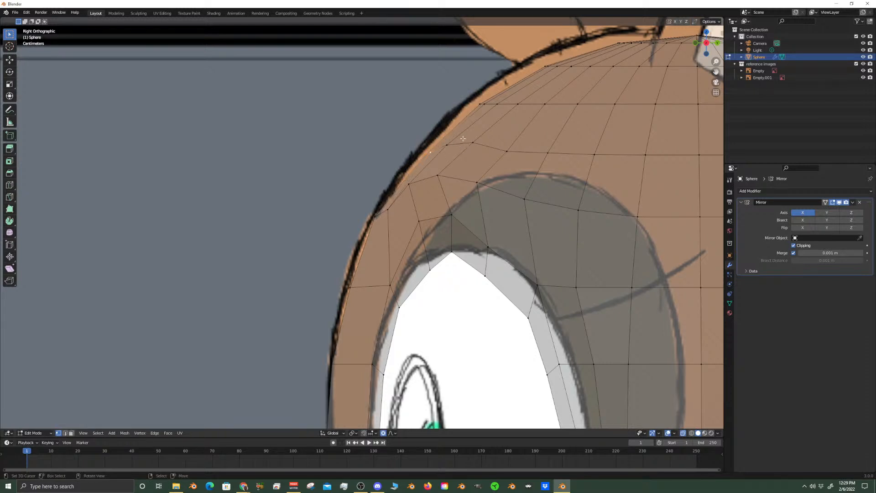
key("g")
key("y")
key("shift+x")
scroll(460, 132, "down", 10)
scroll(458, 132, "down", 4)
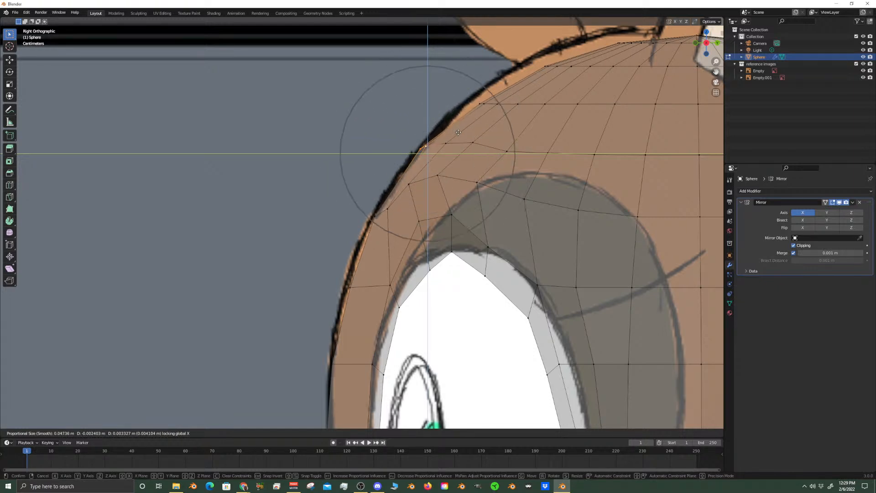
left_click(458, 132)
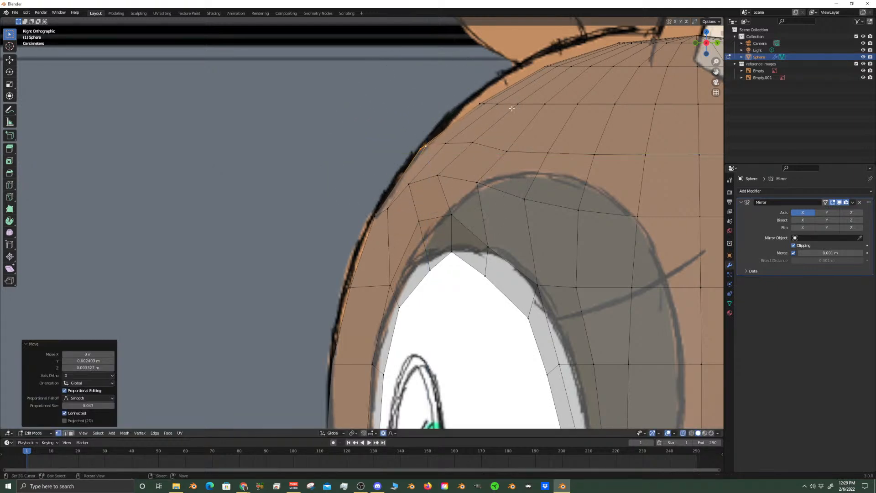
Move the next brow vertex down the front outline about 0.0017 m forward and 0.0009 m up with the X axis locked
left_click(376, 216)
key("g")
key("shift+x")
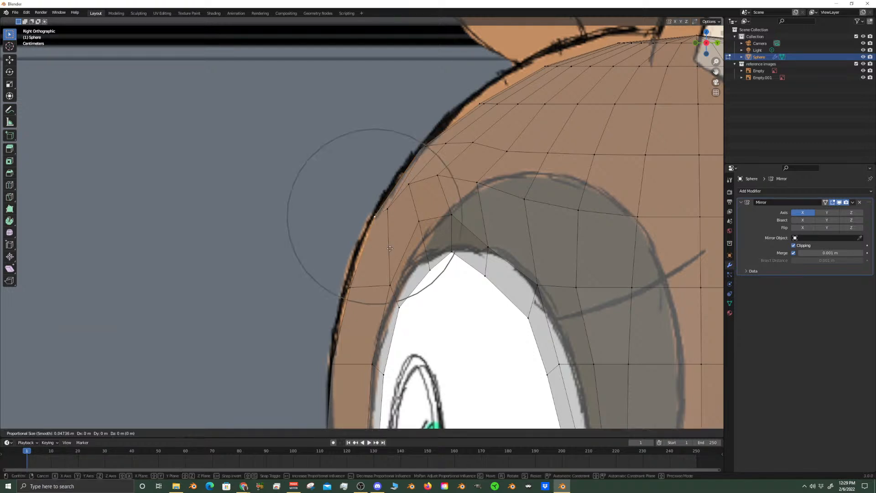
left_click(386, 247)
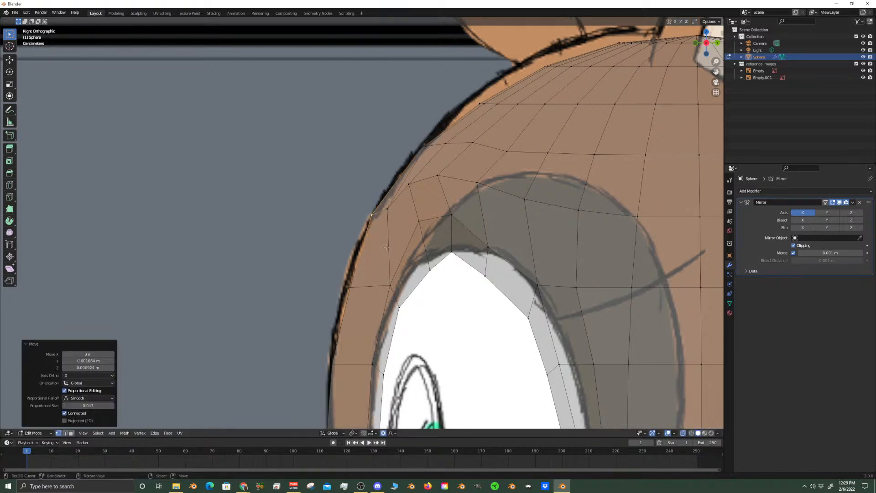
Move the front outline vertex level with the upper eye opening about 0.0035 m forward and 0.0009 m up, X axis locked
middle_click_drag(388, 250, 445, 276)
scroll(447, 274, "up", 3)
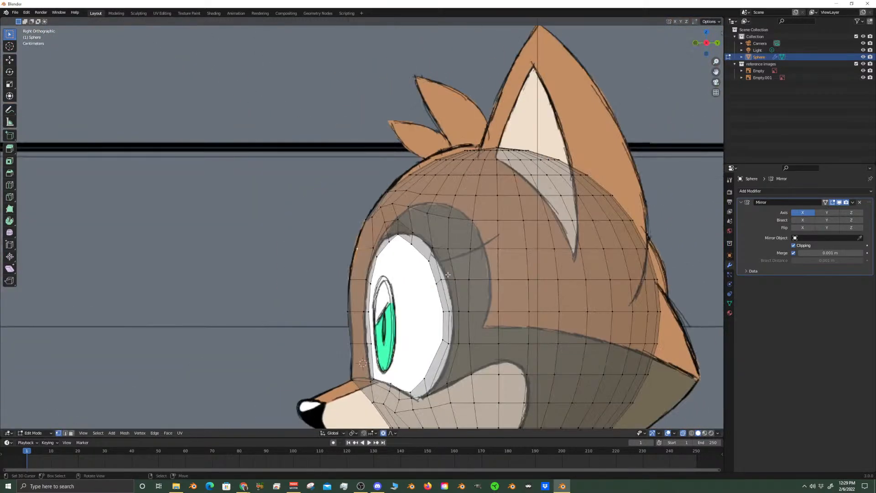
scroll(447, 274, "up", 4)
scroll(448, 275, "down", 1)
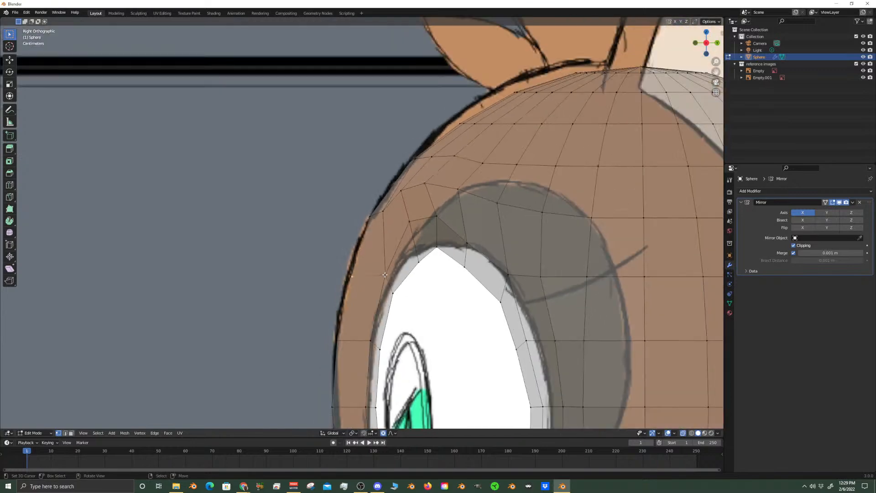
left_click(384, 274)
key("g")
key("shift+x")
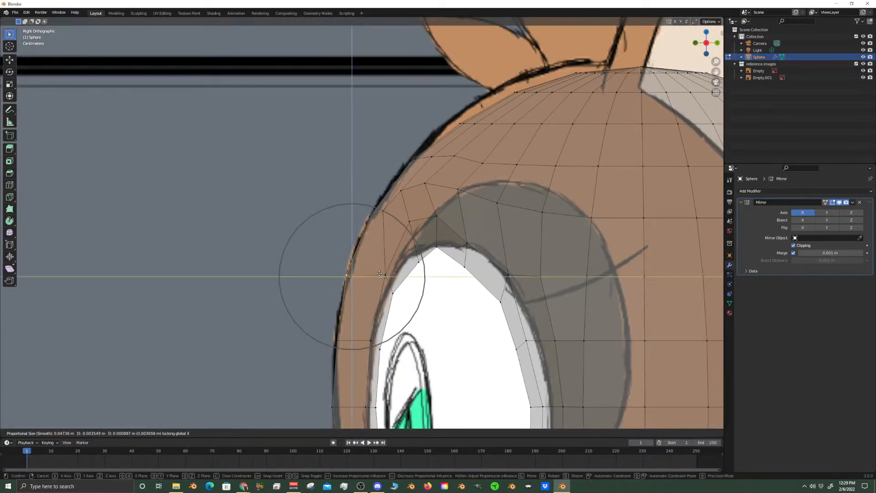
left_click(379, 274)
Circle-select the vertices along the front of the crown below the hair tuft
middle_click_drag(542, 93, 512, 141, "shift")
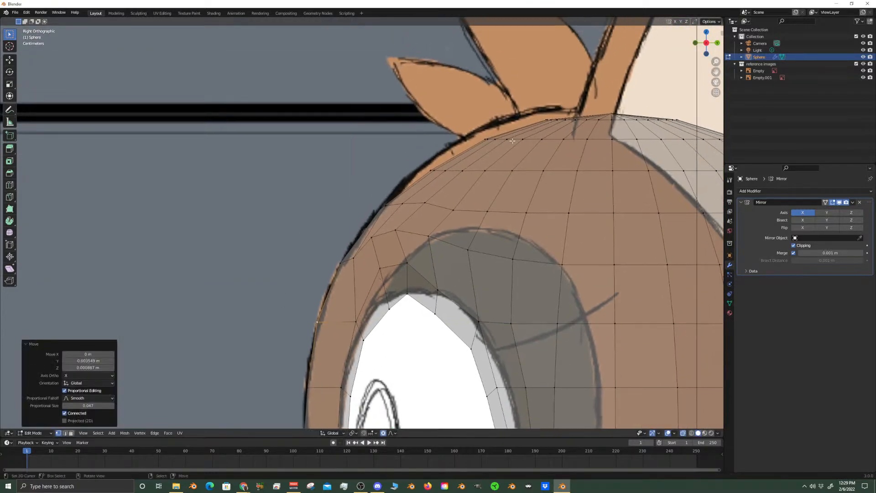
left_click(511, 139)
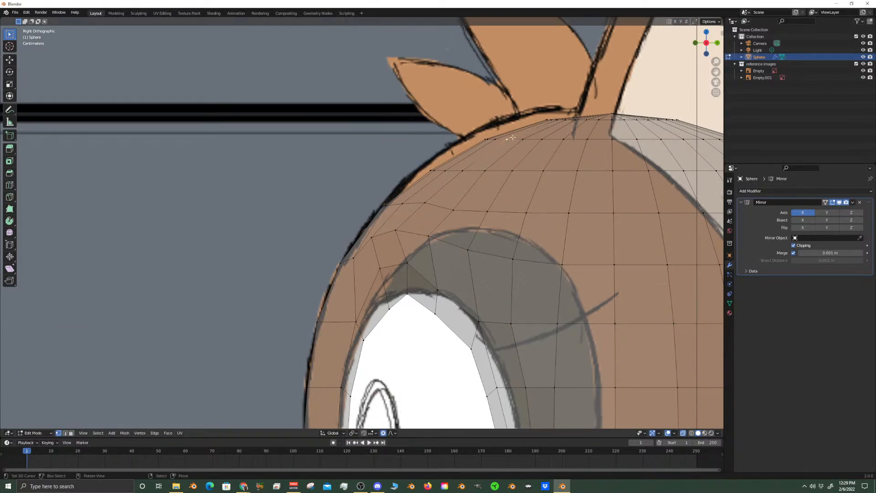
scroll(512, 138, "down", 10)
scroll(440, 225, "up", 10)
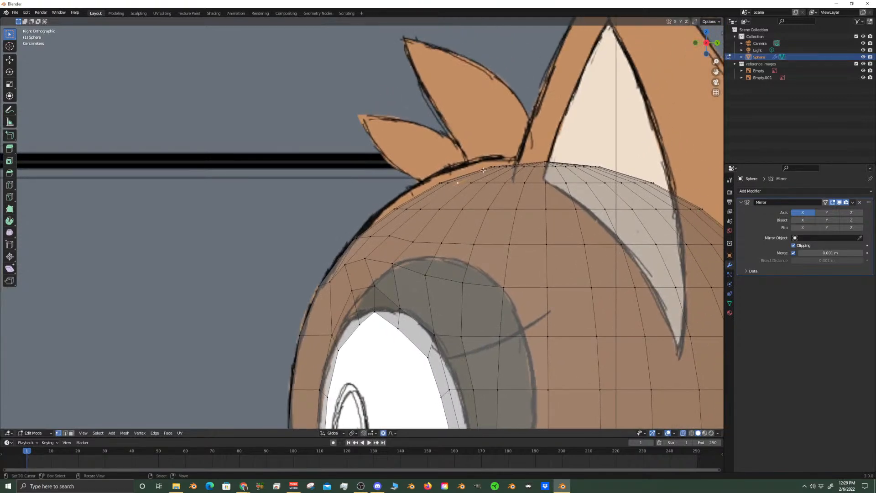
key("c")
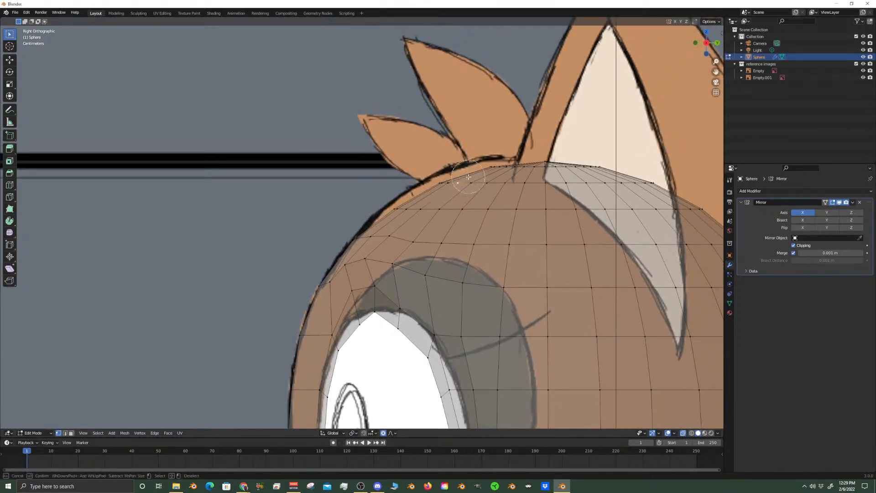
left_click_drag(477, 178, 428, 185)
key("Escape")
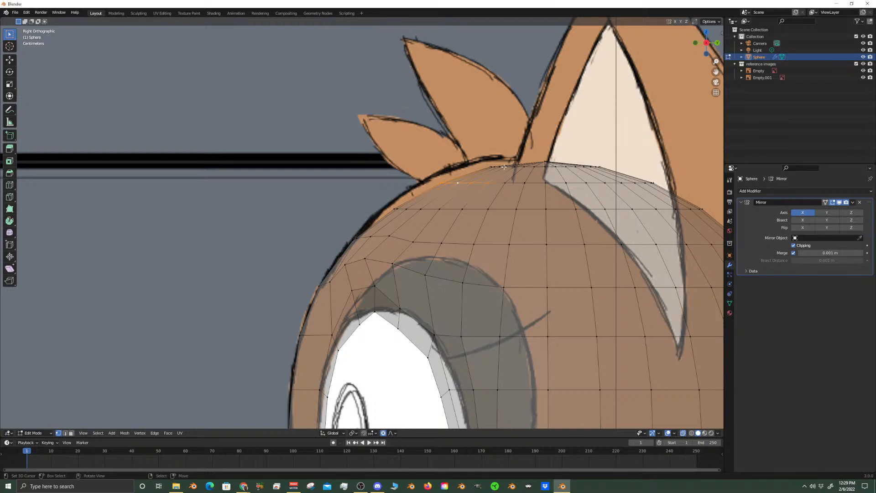
Try to move the eye opening's rear lower rim vertices about 0.0016 m back along Y, and select the whole inner rim loop
scroll(504, 167, "down", 3)
scroll(504, 167, "up", 2)
scroll(434, 269, "down", 5)
middle_click_drag(433, 269, 454, 190, "shift")
scroll(454, 190, "up", 6)
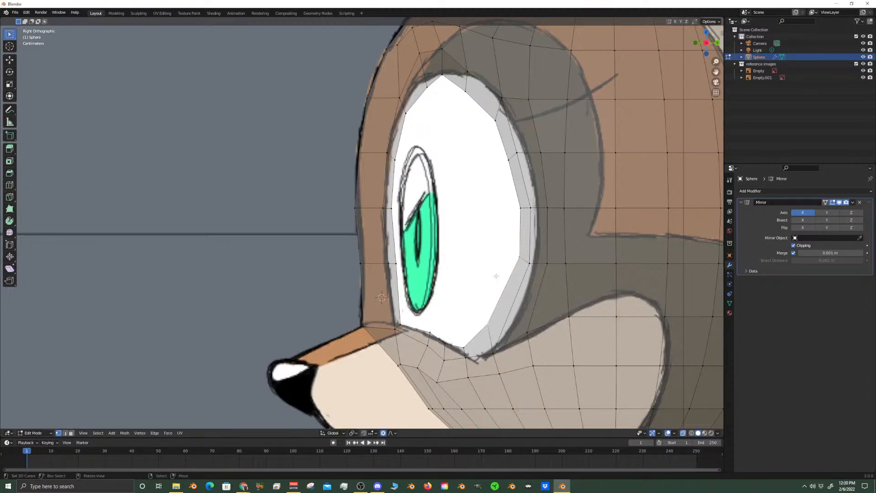
key("g")
key("y")
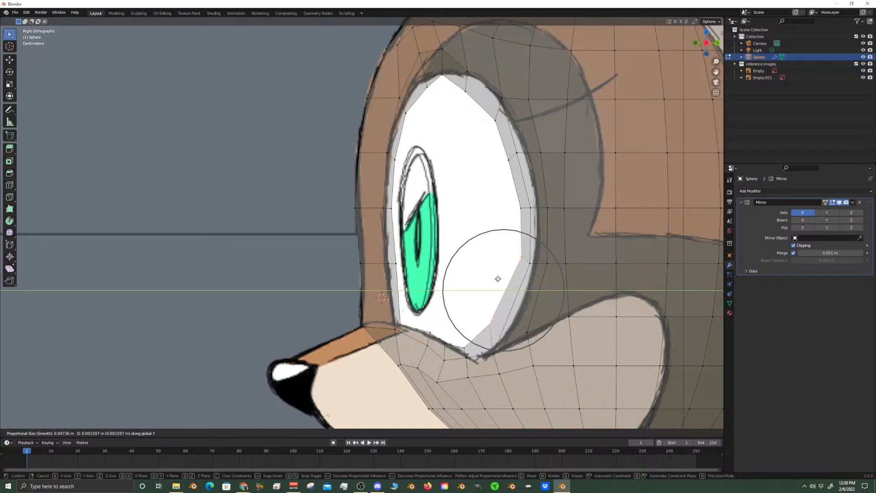
left_click(498, 279)
left_click(493, 118, "alt")
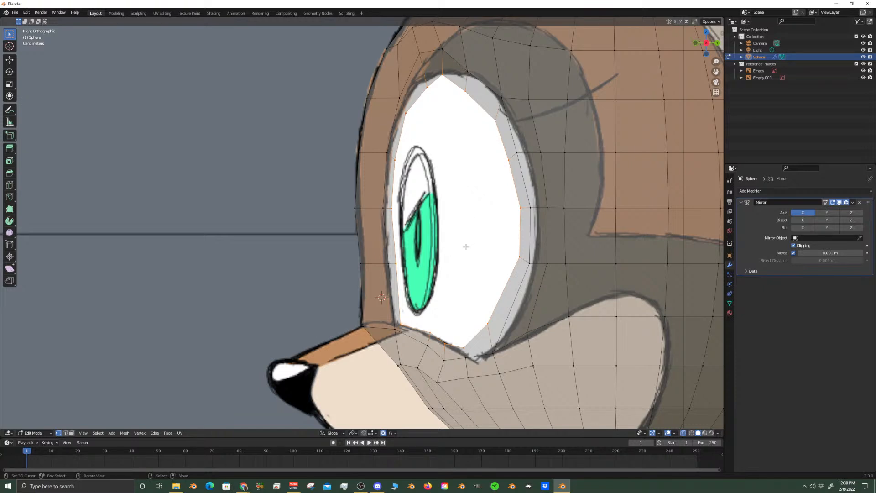
middle_click_drag(471, 223, 439, 230, "shift")
Move the brow vertex near the front outline about 0.0032 m forward along Y with a proportional size of about 0.029 m
middle_click_drag(390, 153, 413, 191, "shift")
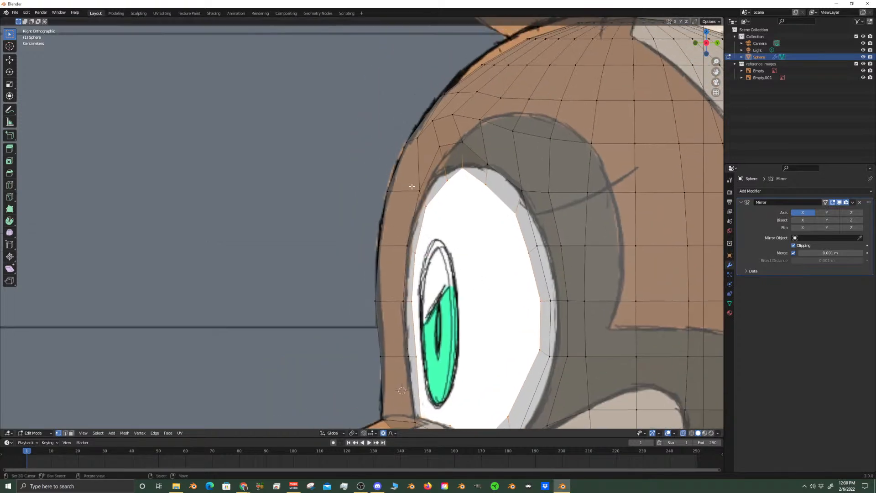
left_click(417, 139)
key("g")
key("y")
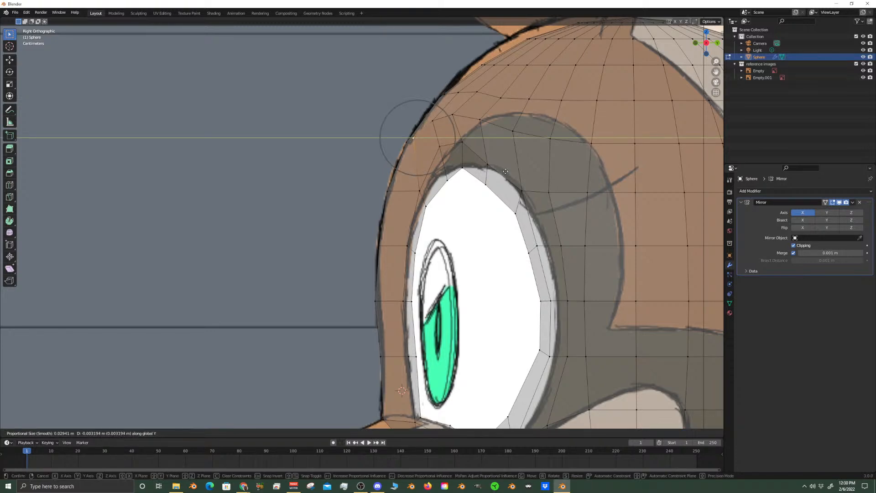
left_click(506, 172)
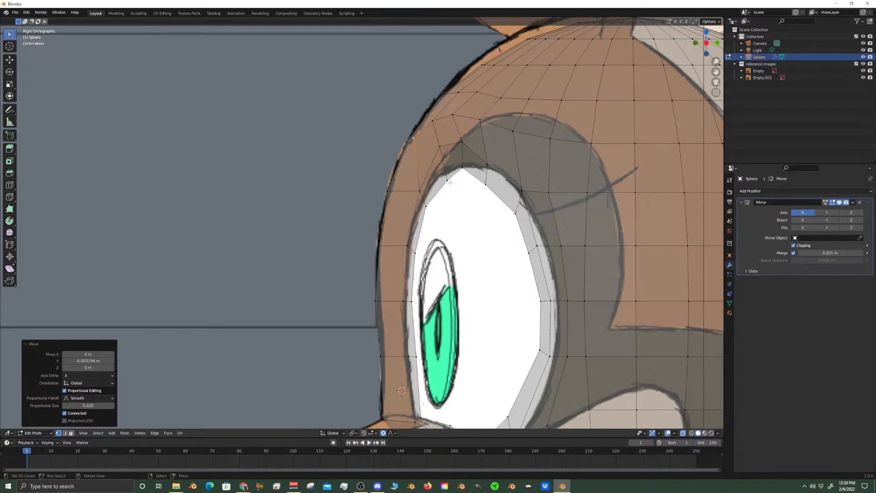
Move the vertex just above the eye opening's front upper edge about 0.0101 m down along Z
left_click(438, 149)
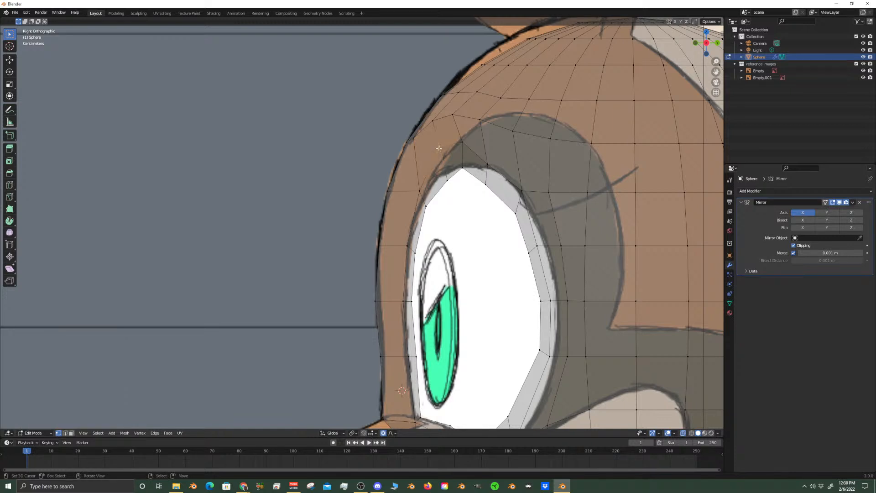
key("g")
key("z")
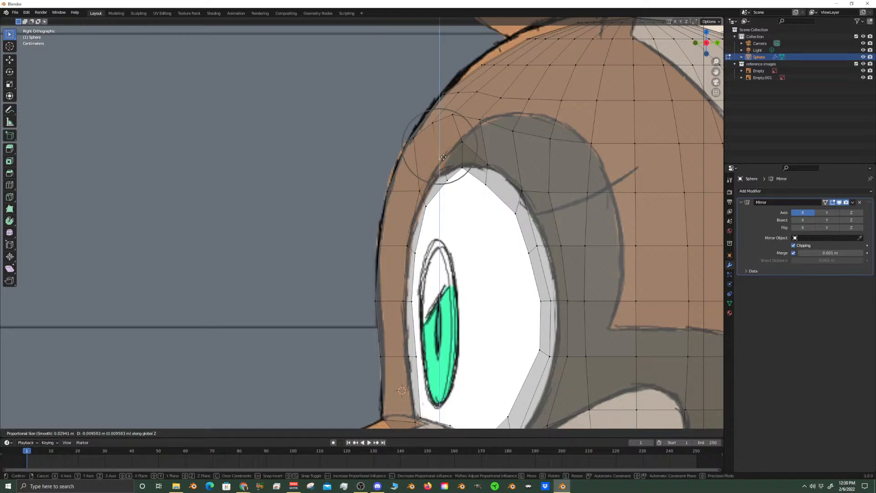
left_click(443, 158)
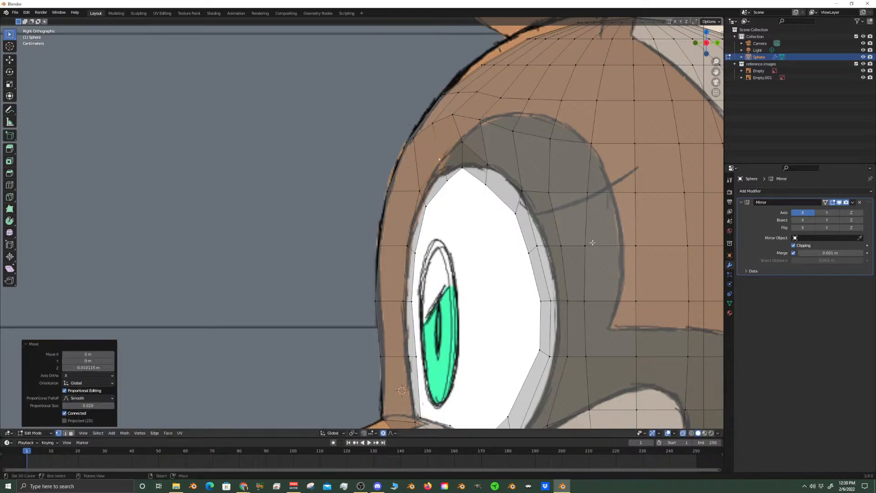
Turn off X-ray and check the eye openings, brow and lower face against the front reference, briefly viewing the head in Object Mode
scroll(565, 213, "down", 5)
key("alt+z")
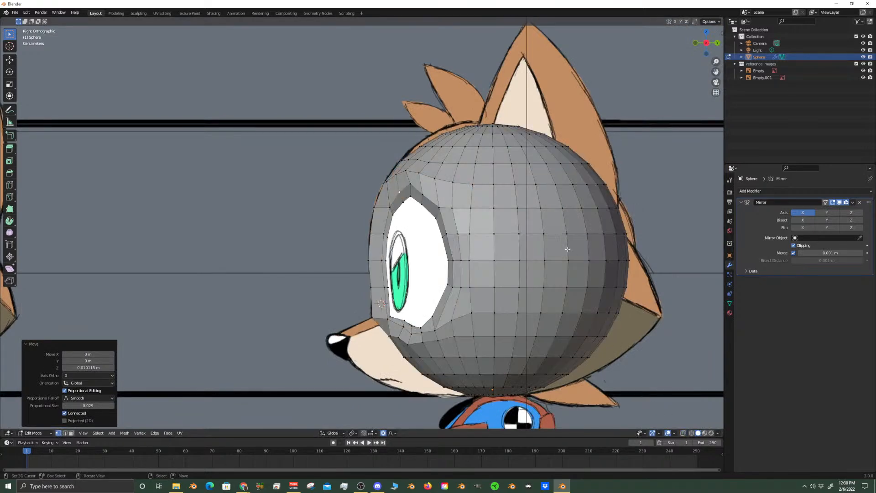
key("KP_1")
key("Tab")
scroll(426, 254, "up", 3)
scroll(426, 253, "up", 1)
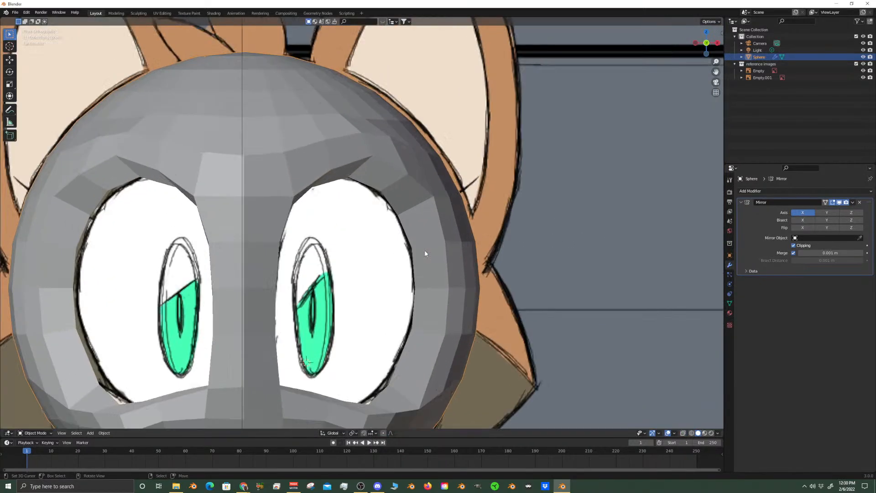
key("Tab")
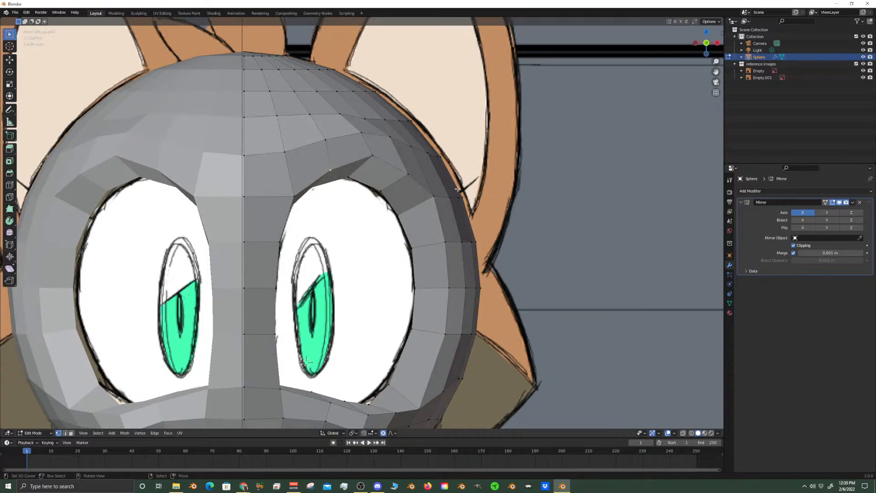
scroll(456, 202, "down", 2)
scroll(456, 202, "down", 3)
middle_click_drag(402, 384, 454, 287, "shift")
scroll(455, 287, "up", 3)
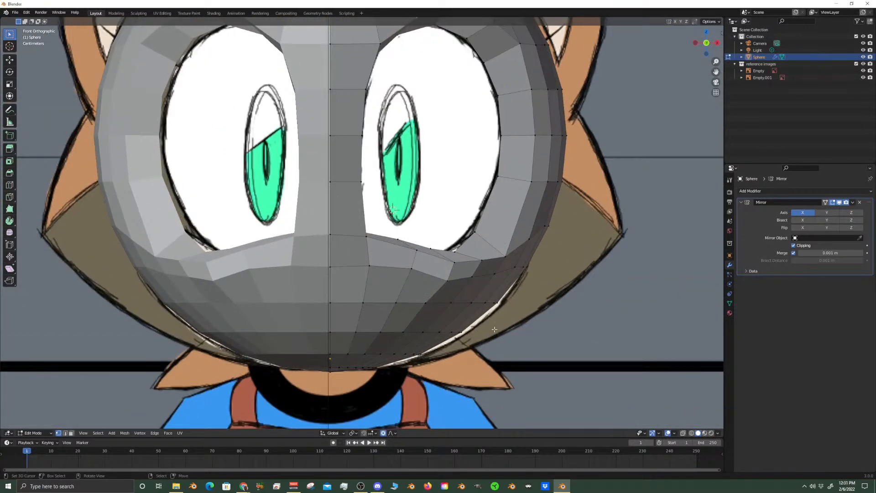
scroll(533, 329, "down", 4)
Switch to face selection in the side view and select the muzzle's border faces below the eye opening and down toward the chin
key("KP_3")
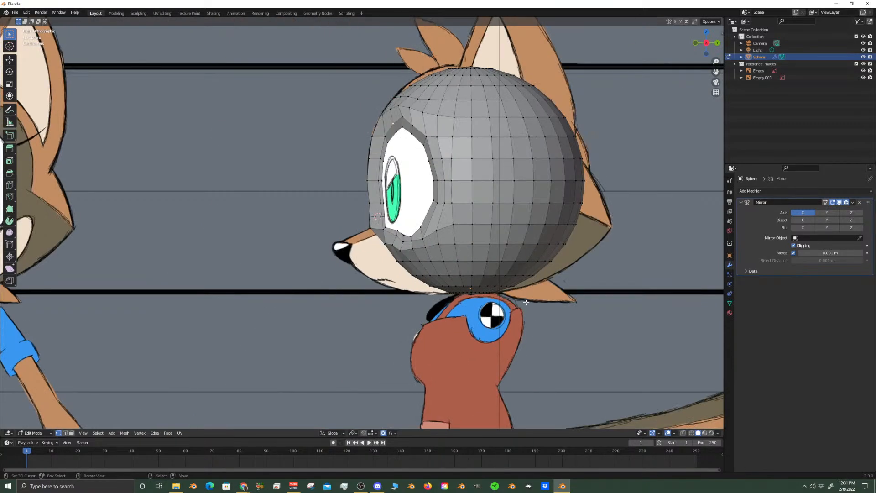
scroll(526, 303, "up", 5)
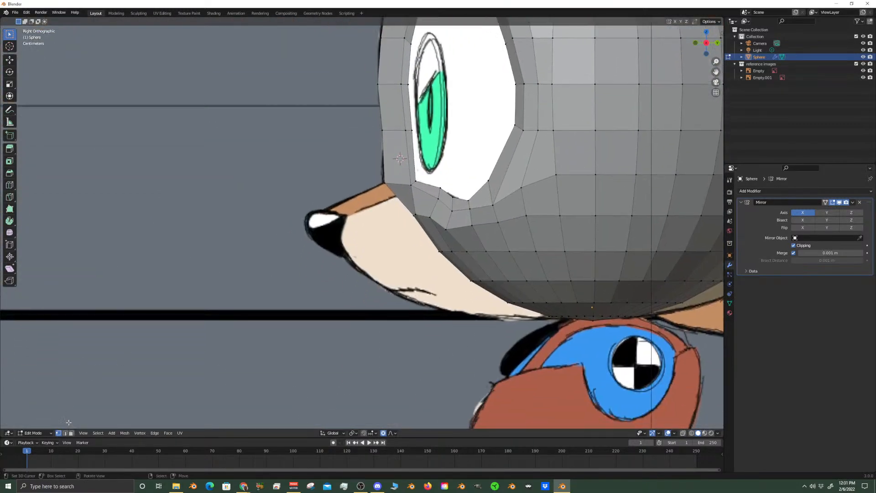
left_click(72, 433)
left_click(533, 294)
left_click(506, 265, "shift")
left_click(487, 234, "shift")
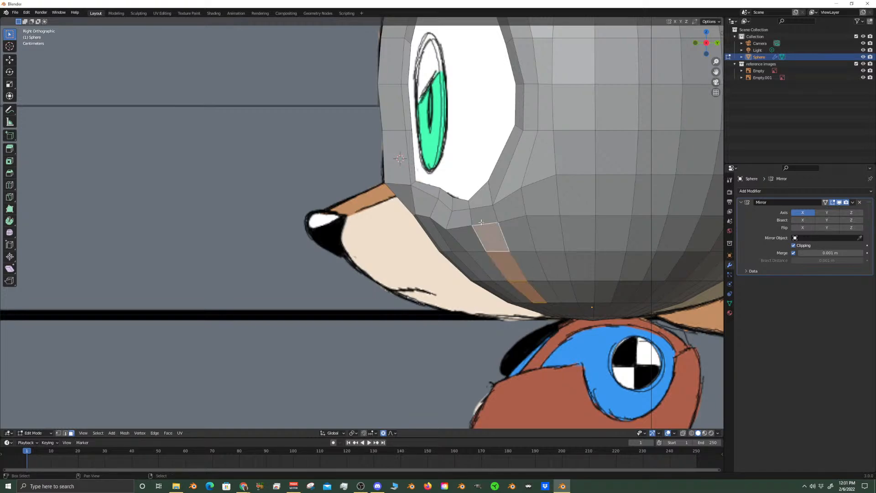
left_click(470, 233, "shift")
left_click(444, 239, "shift")
middle_click_drag(443, 237, 368, 237)
scroll(368, 238, "down", 4)
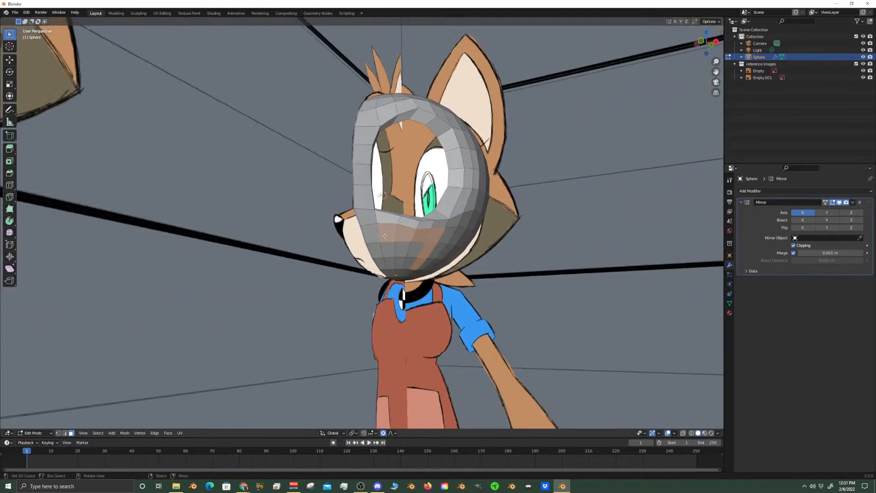
Add the remaining faces inside the muzzle border to the selection, filling the area to the mirror centre line
left_click(404, 249, "shift")
left_click(412, 250, "shift")
left_click(408, 263, "shift")
left_click(399, 264, "shift")
right_click(379, 264, "shift")
right_click(388, 252, "shift")
right_click(387, 262, "shift")
right_click(374, 249, "shift")
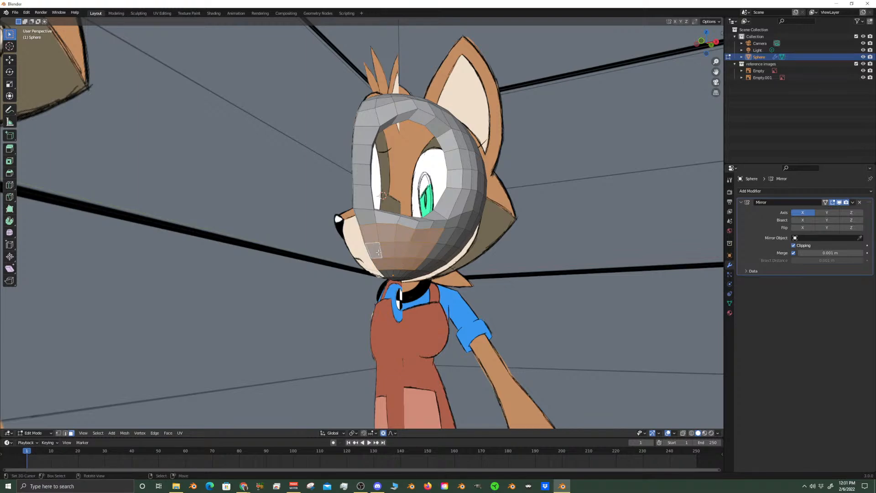
Examine the selected muzzle faces from the front, from below and from the side against the reference drawings
key("KP_1")
scroll(372, 255, "up", 6)
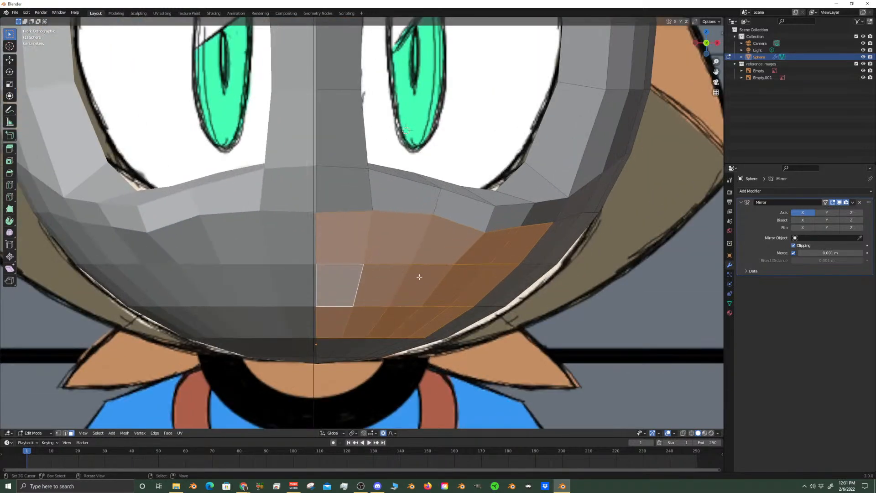
scroll(417, 296, "down", 6)
middle_click_drag(433, 308, 433, 277)
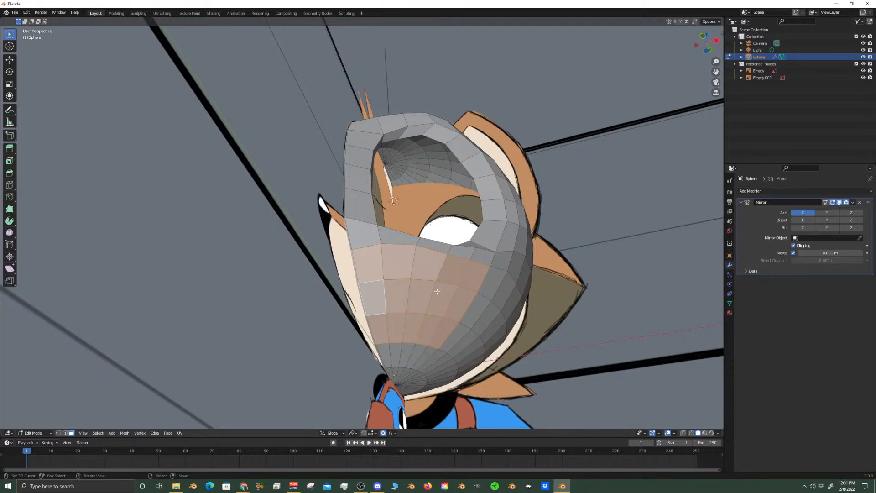
key("KP_1")
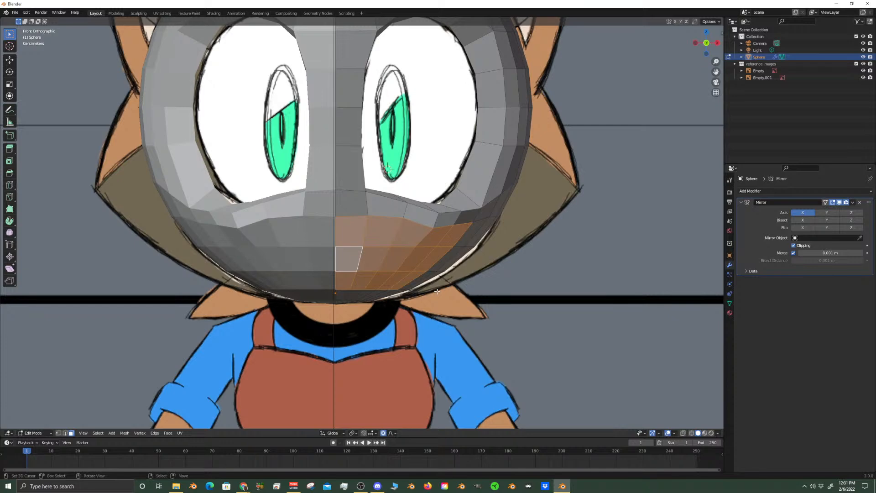
middle_click_drag(495, 308, 528, 243)
key("KP_3")
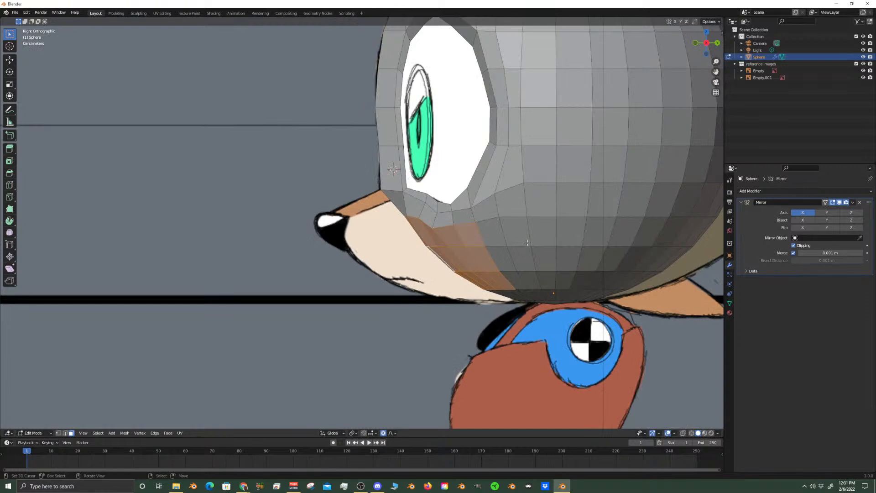
Compare the head and selected muzzle faces with the side and front references through X-ray, and return to solid display
left_click(683, 433)
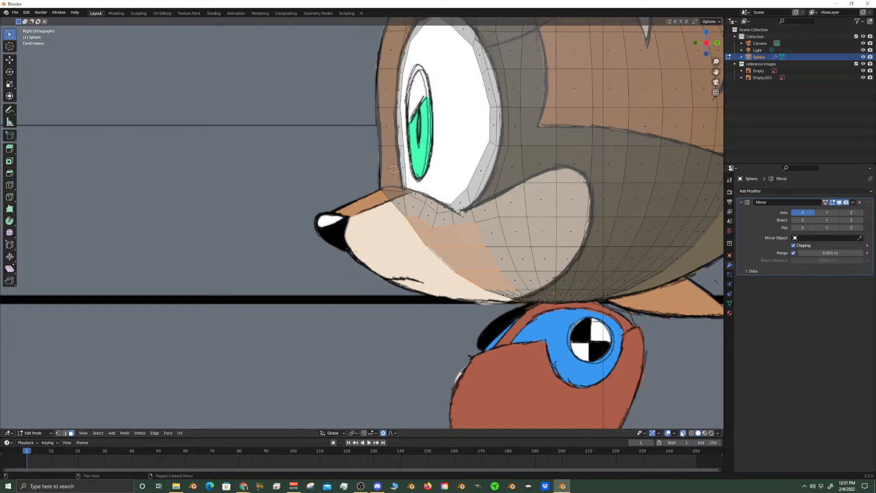
left_click(682, 434)
left_click(682, 434)
scroll(420, 206, "down", 4)
middle_click_drag(419, 204, 438, 294, "shift")
scroll(432, 294, "up", 3)
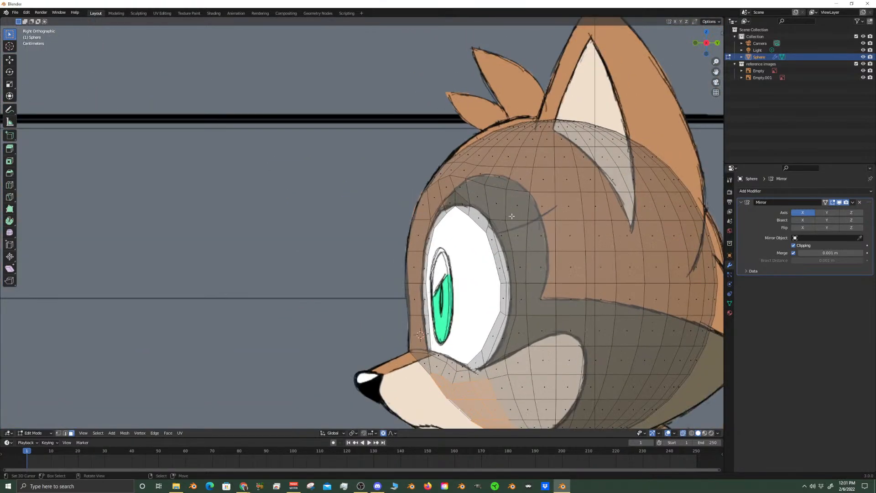
key("KP_1")
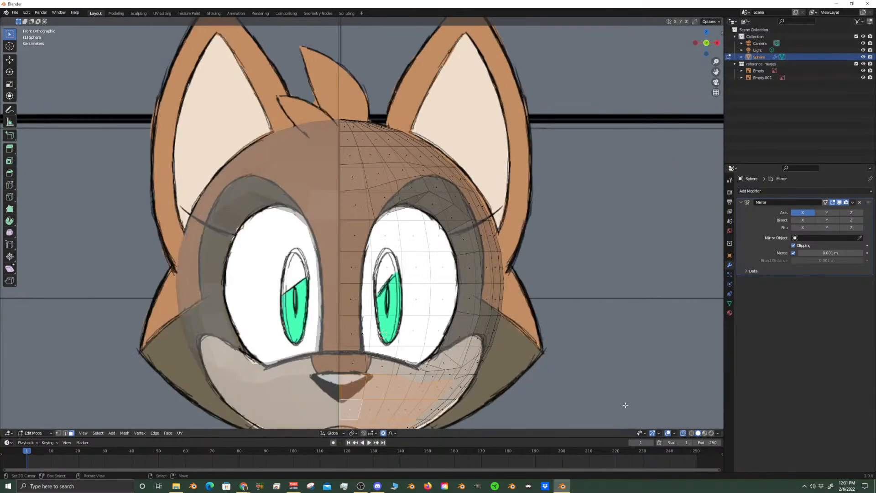
left_click(684, 433)
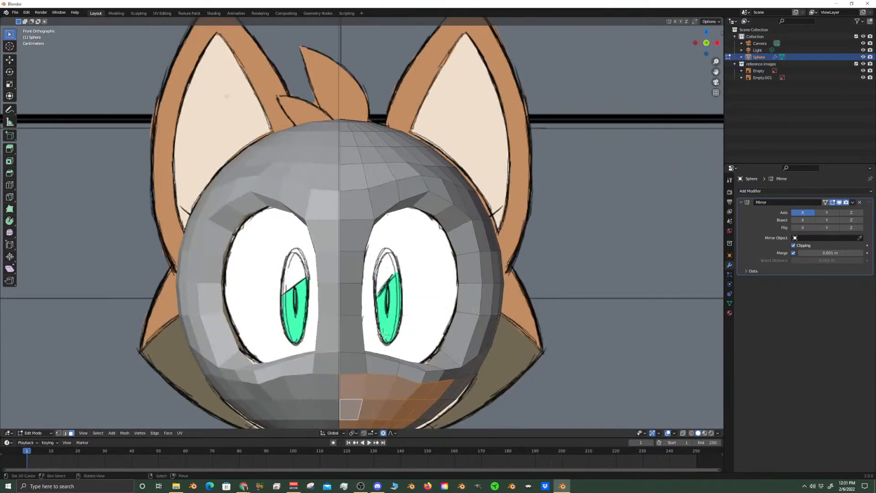
Start saving the file and browse to the Milly Coyote folder under NPCs, Coco_Islanders, Region 1. SeaSalt Village
key("ctrl+s")
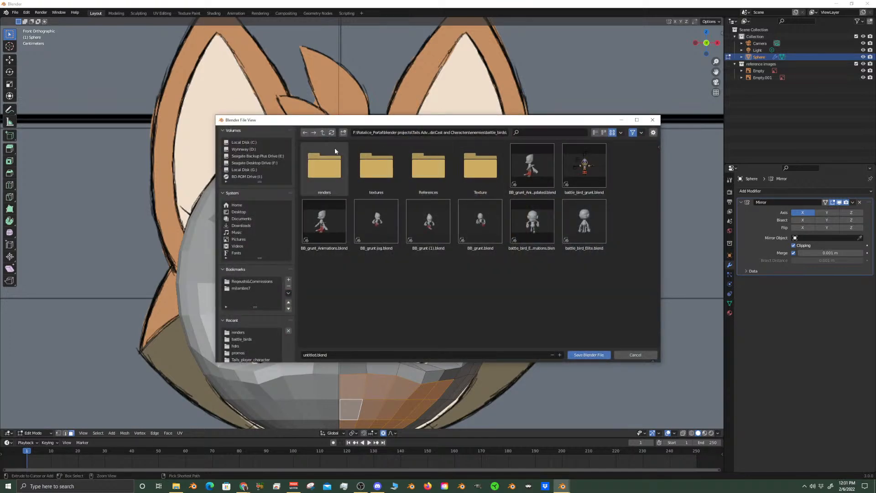
left_click(324, 133)
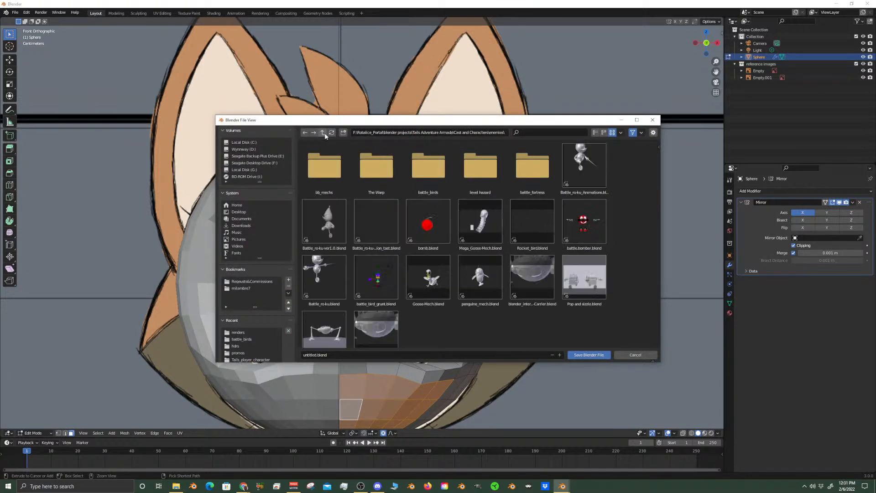
left_click(323, 133)
double_click(428, 167)
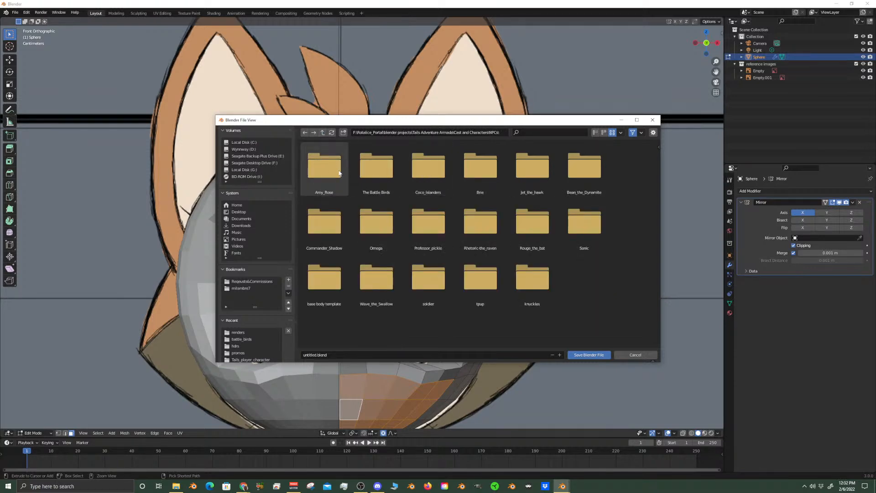
double_click(428, 167)
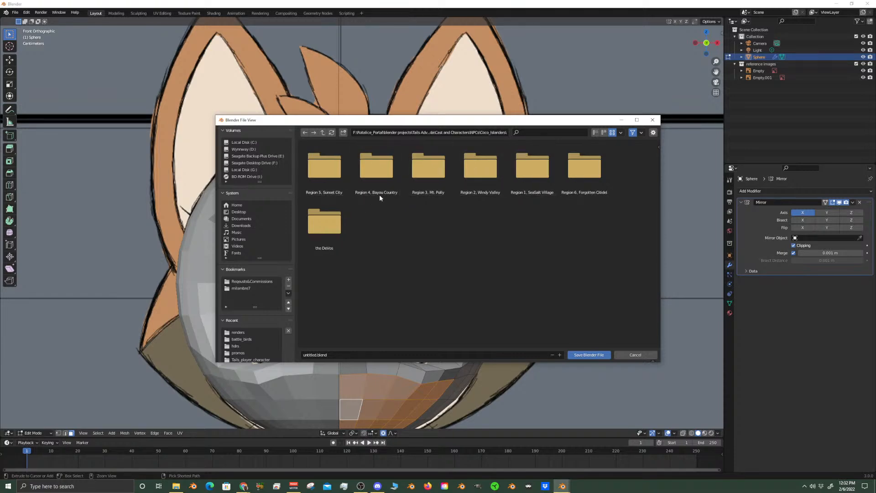
left_click(531, 174)
double_click(530, 174)
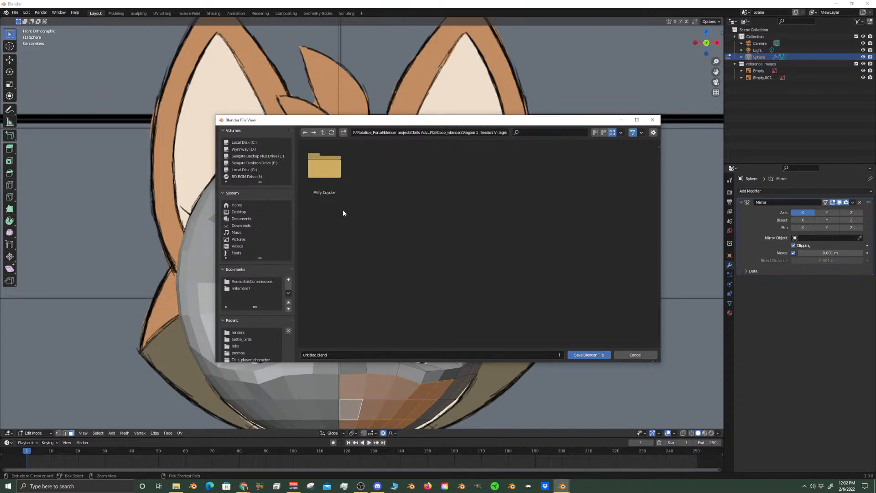
double_click(333, 182)
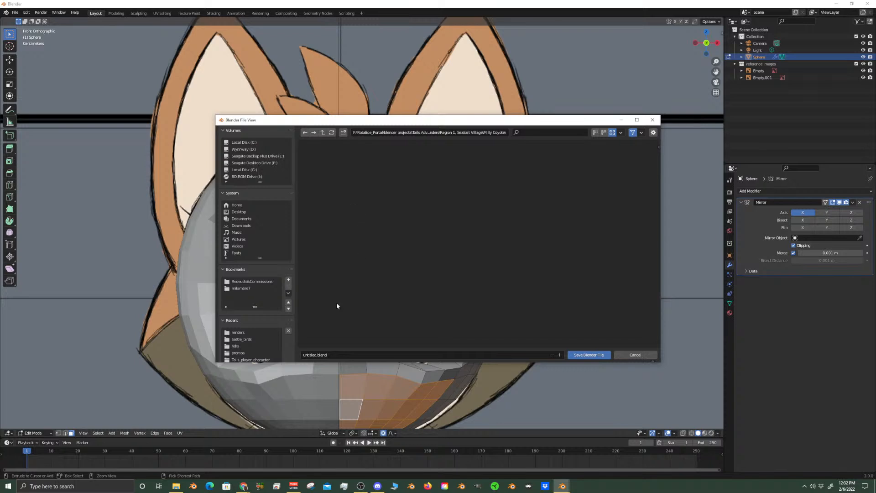
Name the file Milly_The_Coyote and save it in the Milly Coyote folder
left_click(314, 355)
type("Milly_The_")
type("Coyote")
left_click(592, 355)
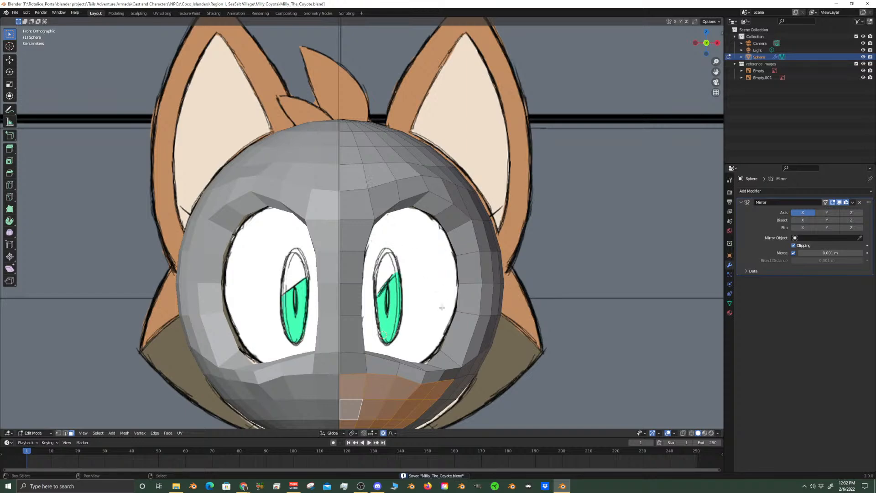
Examine the selected muzzle faces up close from the front
middle_click_drag(442, 306, 458, 153, "shift")
scroll(462, 211, "up", 2)
scroll(456, 315, "up", 1)
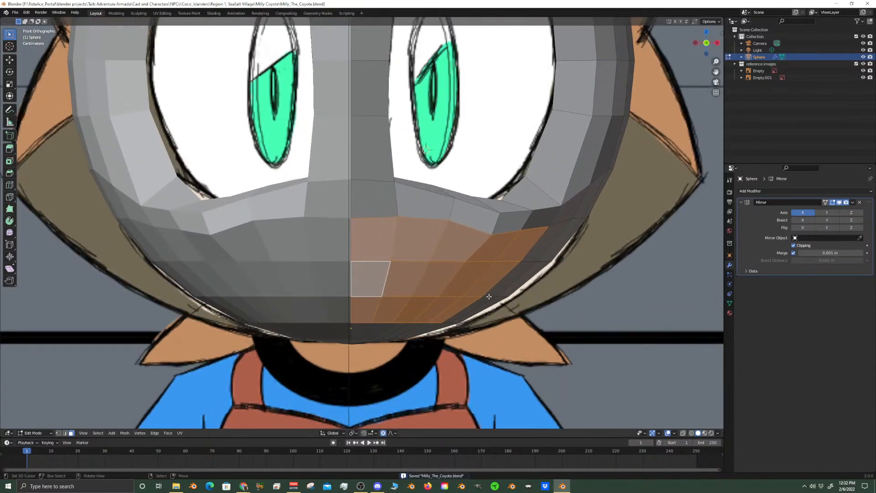
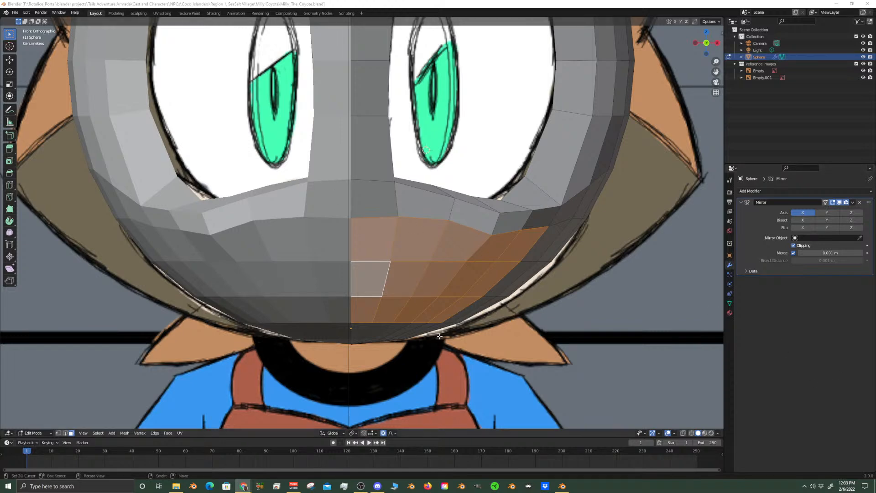
Add the outer faces to the muzzle selection on the lower front of the head and delete the selected faces
scroll(439, 211, "down", 5)
middle_click_drag(439, 212, 391, 266)
key("KP_1")
scroll(386, 268, "up", 7)
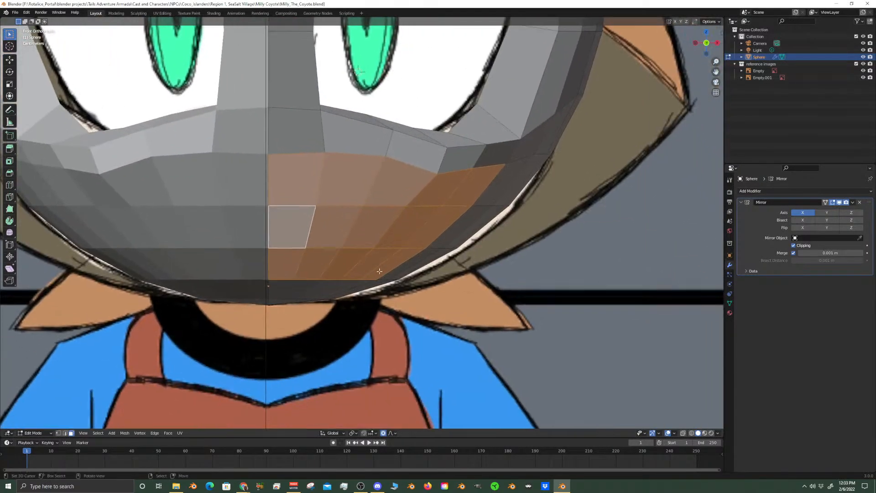
left_click(408, 264, "shift")
left_click(447, 230, "shift")
left_click(484, 189, "shift")
scroll(482, 191, "down", 5)
middle_click_drag(482, 192, 374, 208)
key("KP_3")
scroll(374, 208, "up", 6)
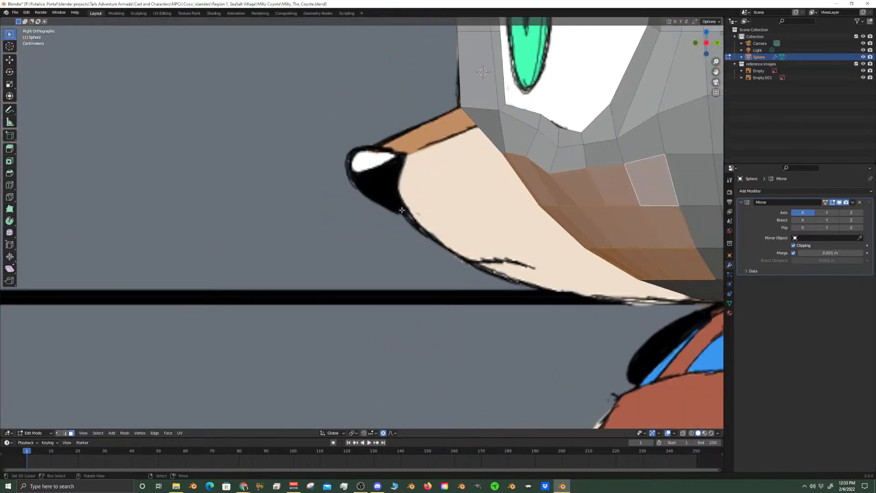
middle_click_drag(463, 168, 447, 183, "shift")
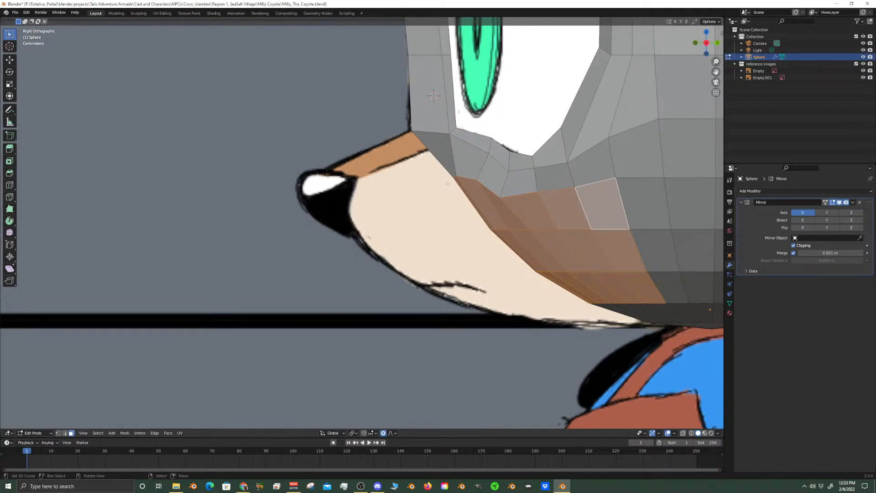
scroll(449, 184, "down", 5)
scroll(452, 187, "up", 4)
middle_click_drag(519, 260, 452, 232, "shift")
key("x")
left_click(526, 272)
middle_click_drag(527, 274, 413, 240)
Hide the reference images to examine the head's muzzle opening from several angles, and show the references again for mesh editing
key("Tab")
key("KP_1")
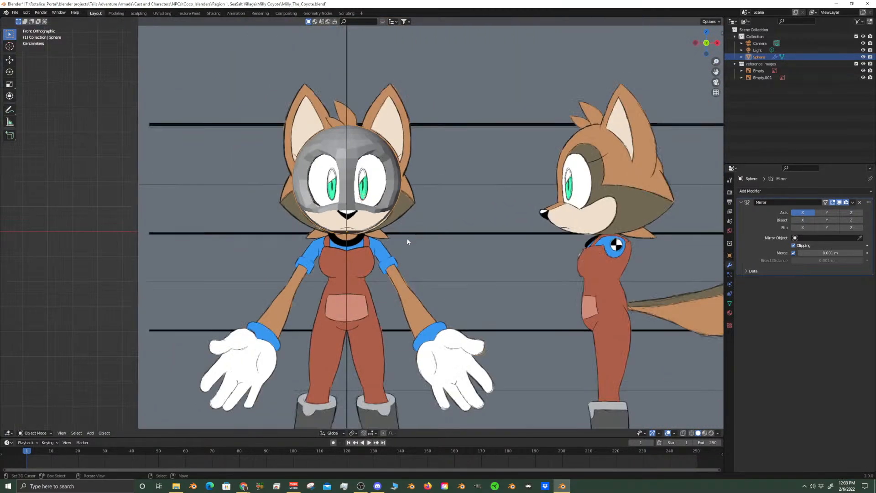
left_click(863, 64)
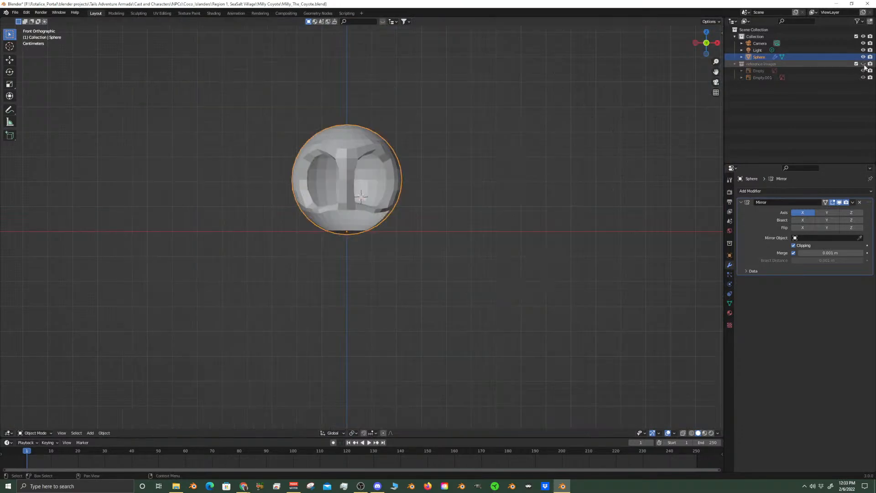
middle_click_drag(367, 198, 294, 203)
scroll(365, 217, "up", 5)
middle_click_drag(400, 222, 365, 220)
scroll(525, 222, "down", 4)
scroll(370, 219, "up", 6)
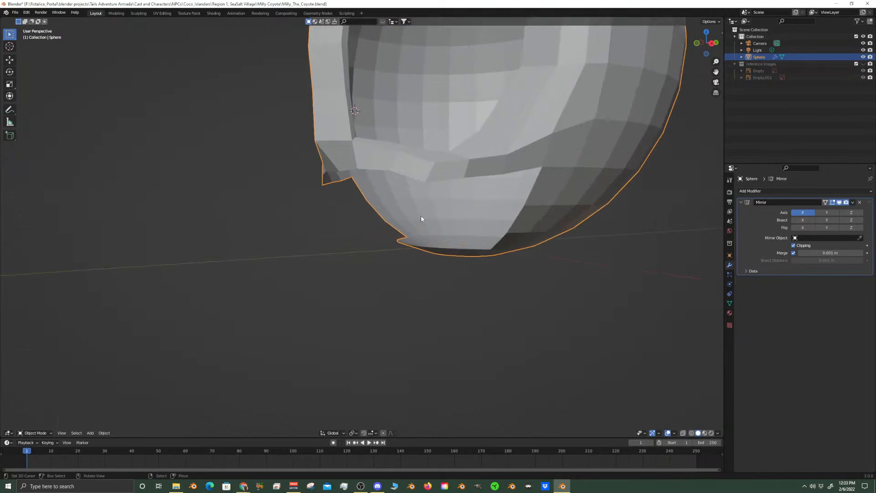
scroll(376, 218, "down", 3)
key("KP_3")
scroll(458, 208, "down", 5)
key("KP_1")
scroll(457, 209, "up", 5)
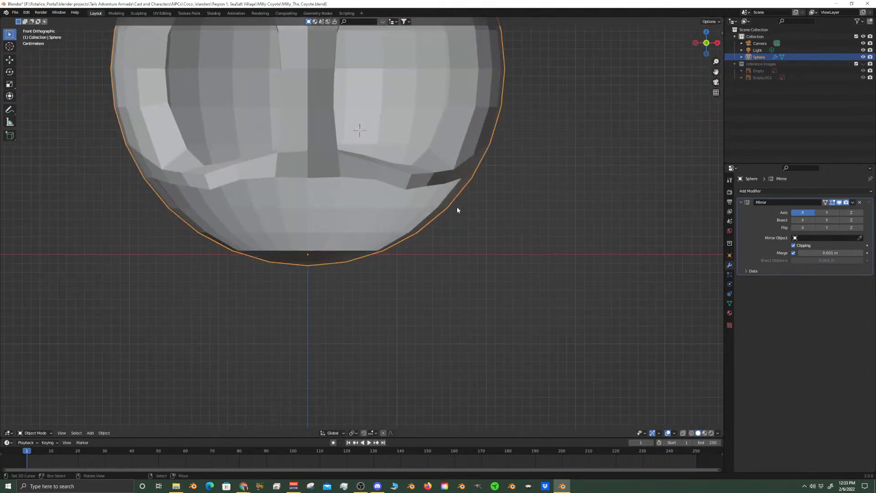
scroll(438, 201, "down", 4)
key("Tab")
middle_click_drag(407, 128, 386, 251, "shift")
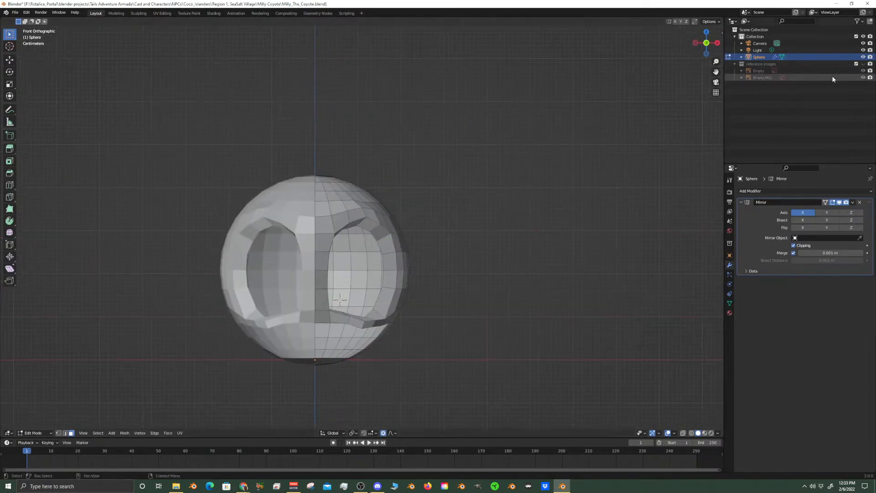
left_click(864, 64)
scroll(475, 186, "up", 3)
middle_click_drag(475, 186, 396, 192)
scroll(544, 205, "down", 3)
key("KP_3")
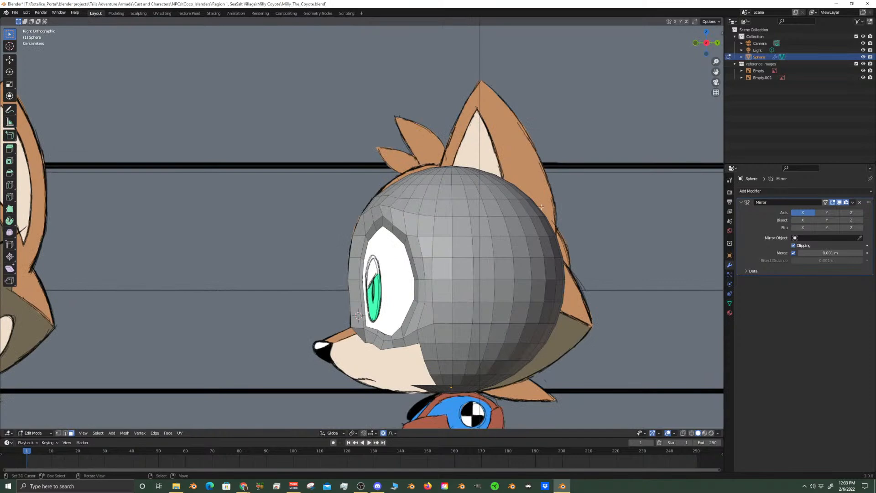
scroll(544, 204, "up", 2)
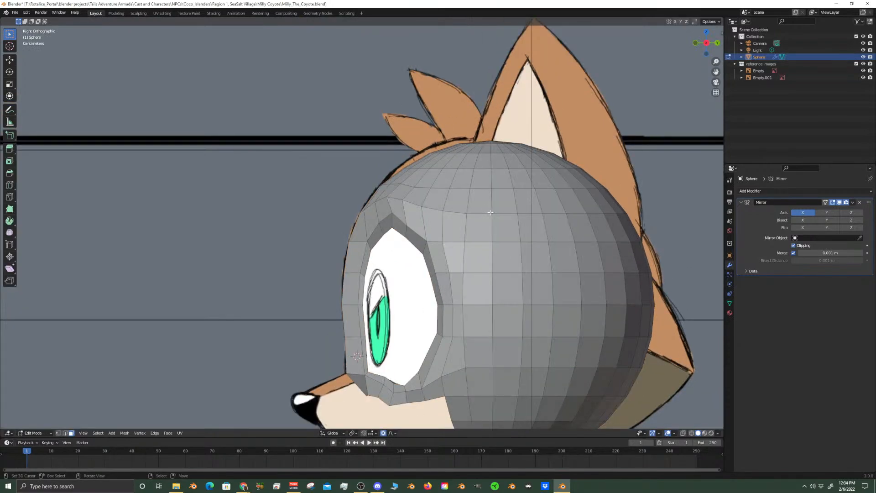
key("KP_1")
scroll(413, 205, "up", 3)
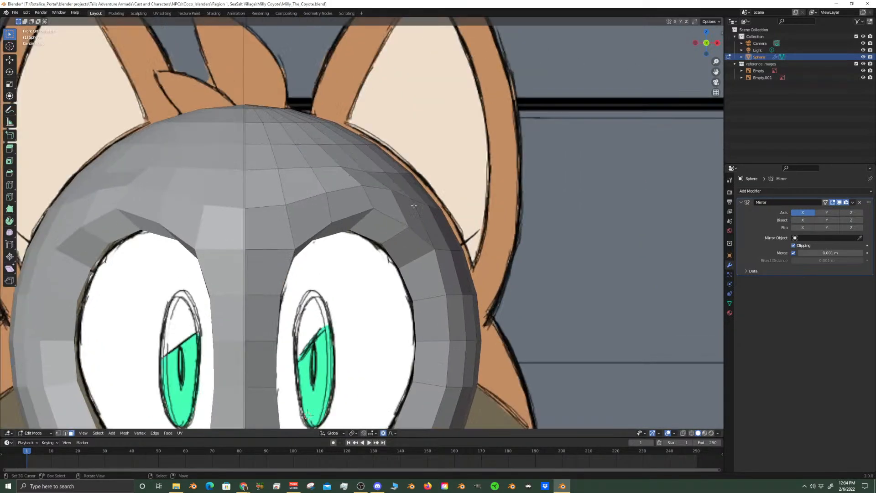
left_click(339, 128)
left_click(388, 159)
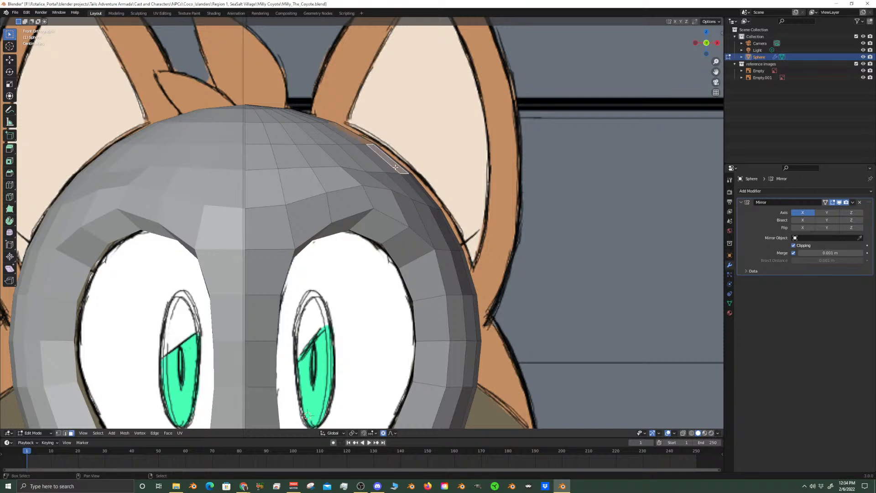
left_click(420, 194)
left_click(460, 246)
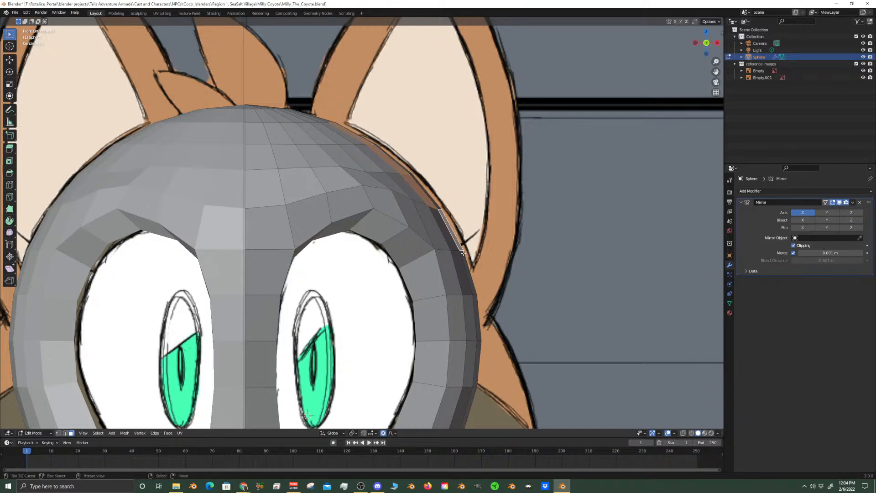
left_click(469, 276)
key("KP_3")
scroll(465, 243, "down", 4)
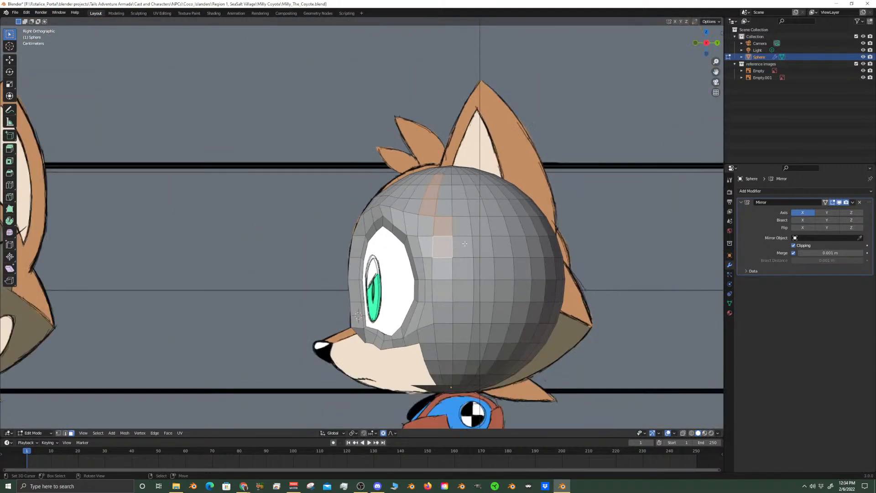
Turn on X-ray in the side view and select a curved run of faces where the ear meets the head
left_click(455, 182)
left_click(683, 433)
left_click(549, 272, "shift")
left_click(537, 272, "shift")
left_click(527, 273, "shift")
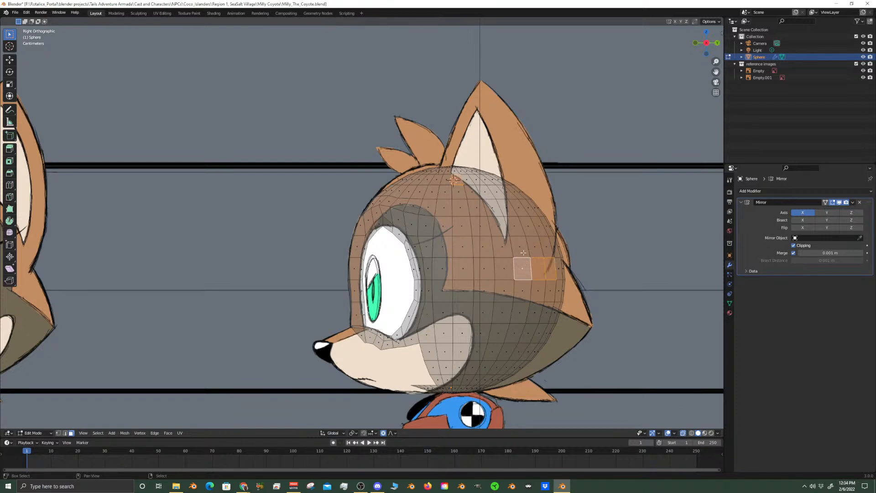
left_click(521, 251, "shift")
left_click(512, 230, "shift")
left_click(507, 215, "shift")
left_click(497, 193, "shift")
left_click(479, 183, "shift")
left_click(466, 179, "shift")
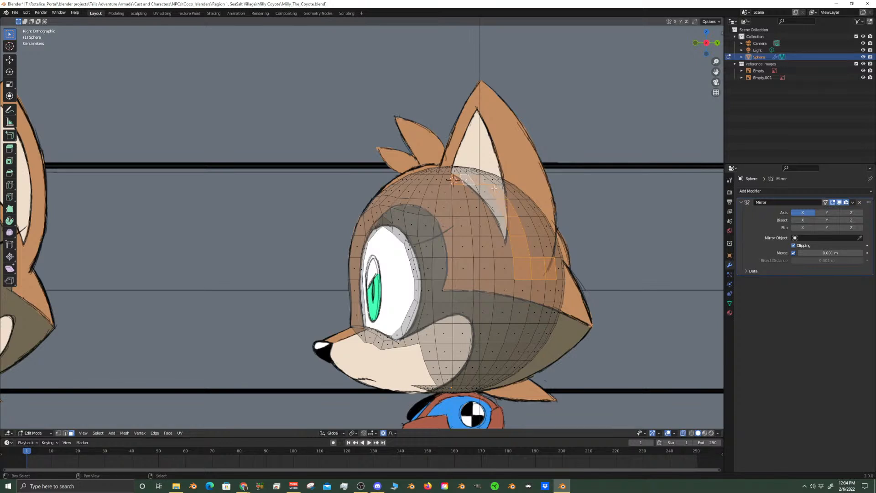
Restore the ear-base selection after a stray pick and add the column of faces along the ear's front edge
left_click(504, 245)
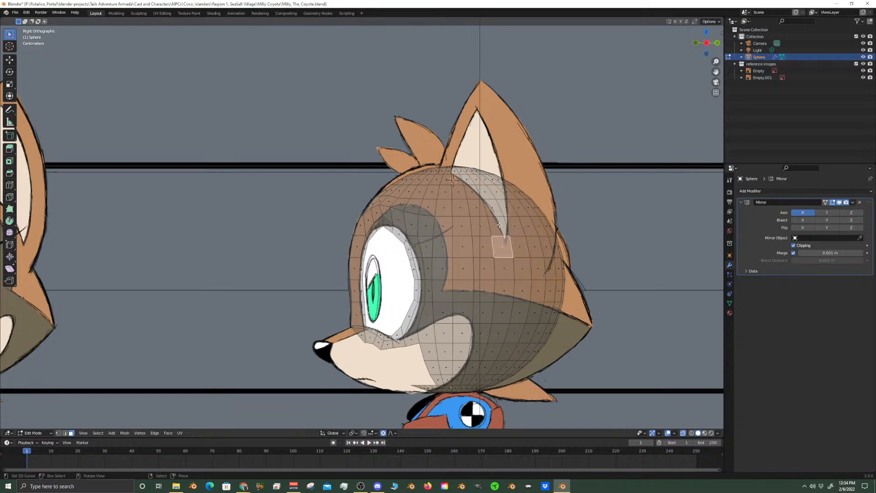
left_click(490, 205, "ctrl")
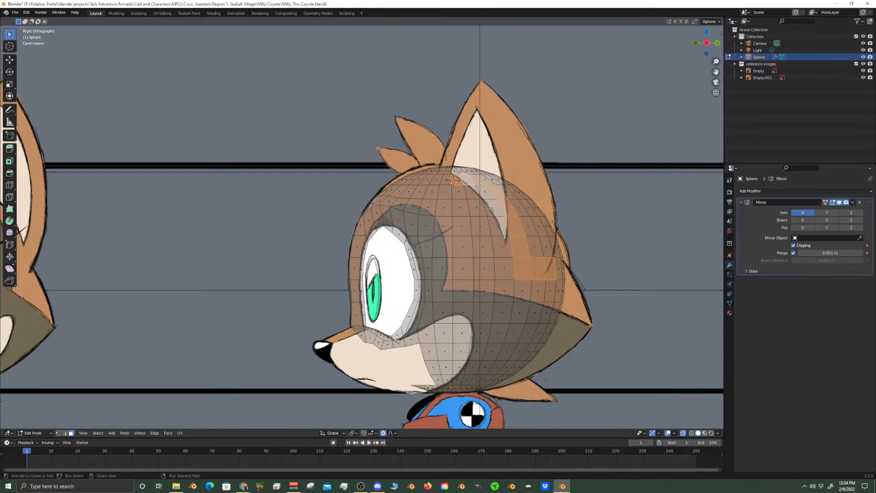
left_click(502, 252, "shift")
left_click(500, 228, "shift")
left_click(493, 211, "shift")
left_click(486, 194, "shift")
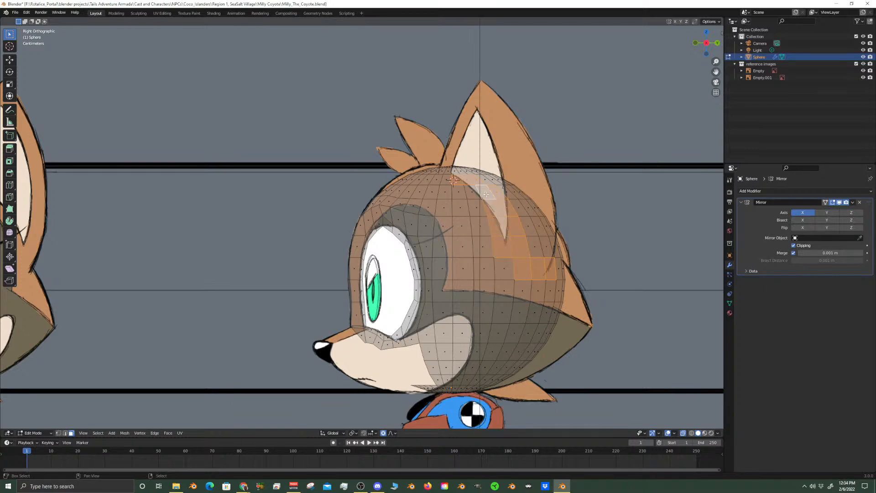
left_click(457, 180, "shift")
left_click(467, 180, "shift")
left_click(471, 181, "shift")
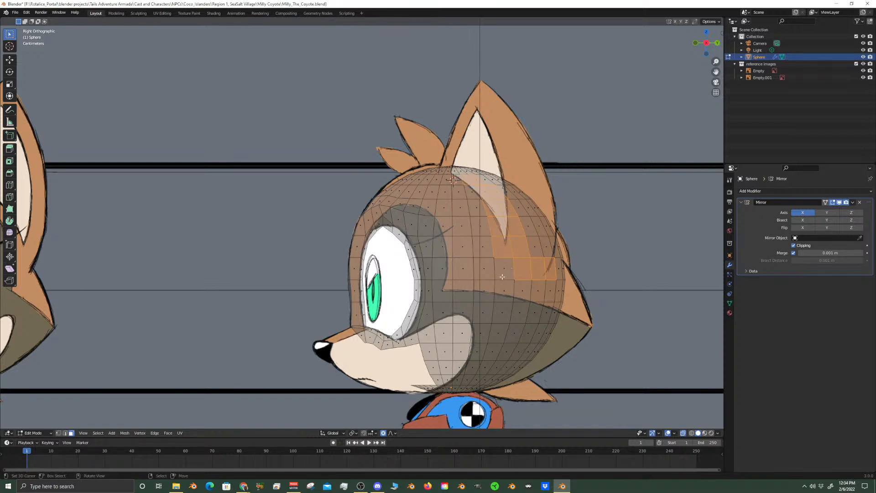
Add the column of faces toward the back of the ear base, up to the crown of the head
left_click(535, 247, "shift")
left_click(528, 226, "shift")
left_click(514, 204, "shift")
left_click(509, 194, "shift")
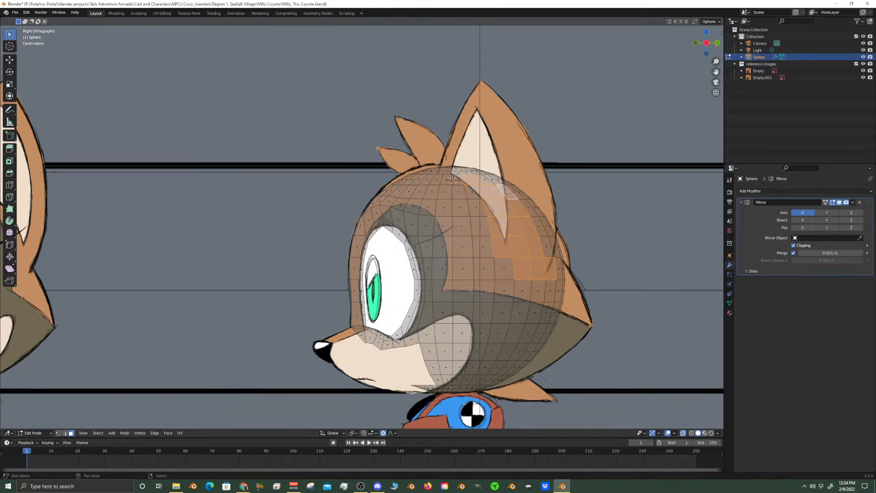
left_click(496, 183, "shift")
right_click(493, 182, "shift")
right_click(488, 182, "shift")
middle_click_drag(545, 210, 521, 233)
key("KP_3")
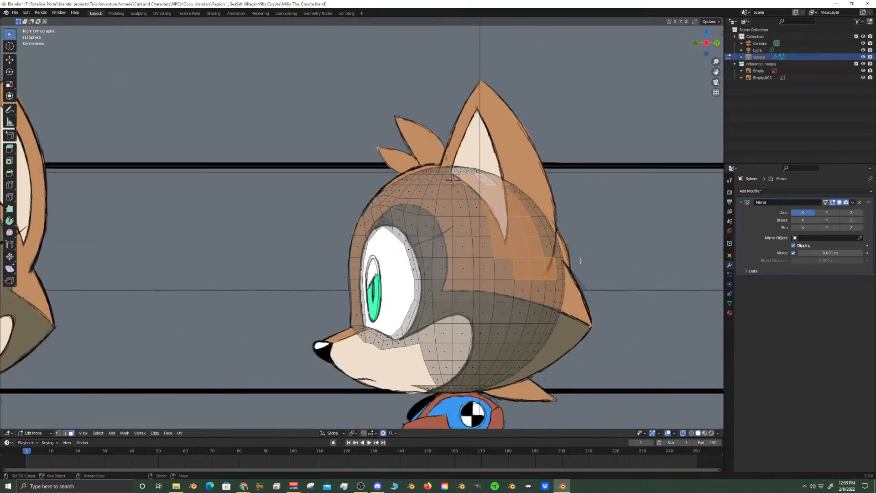
Complete the ear-base selection with Circle Select and add the missed faces along its front side
key("c")
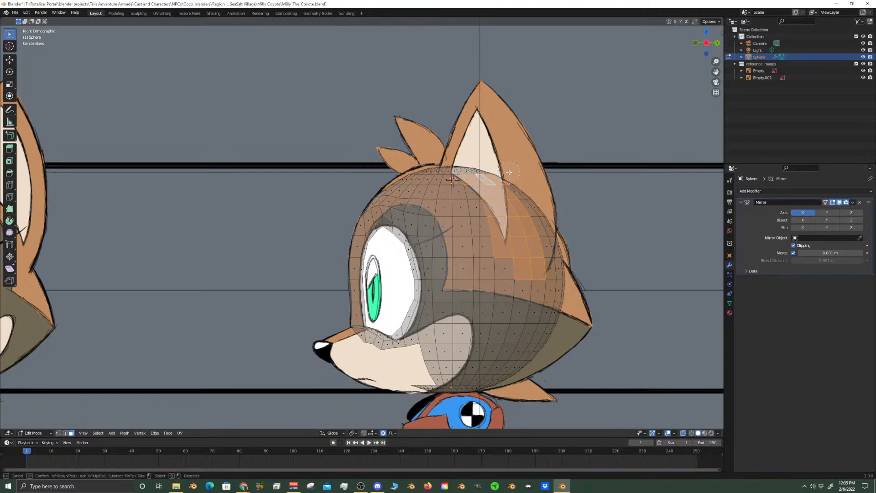
mouse_move(543, 263)
middle_mouse_down()
mouse_move(518, 202)
mouse_move(494, 173)
middle_mouse_up()
key("Escape")
scroll(506, 274, "down", 4)
middle_click_drag(506, 274, 464, 240)
scroll(458, 239, "up", 4)
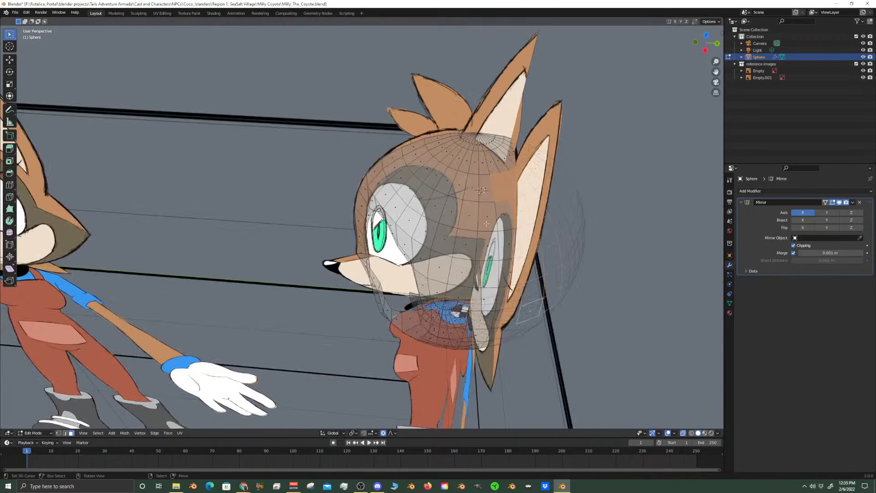
left_click(505, 217, "shift")
mouse_move(518, 246)
middle_mouse_down()
mouse_move(521, 253)
mouse_move(522, 237)
middle_mouse_up()
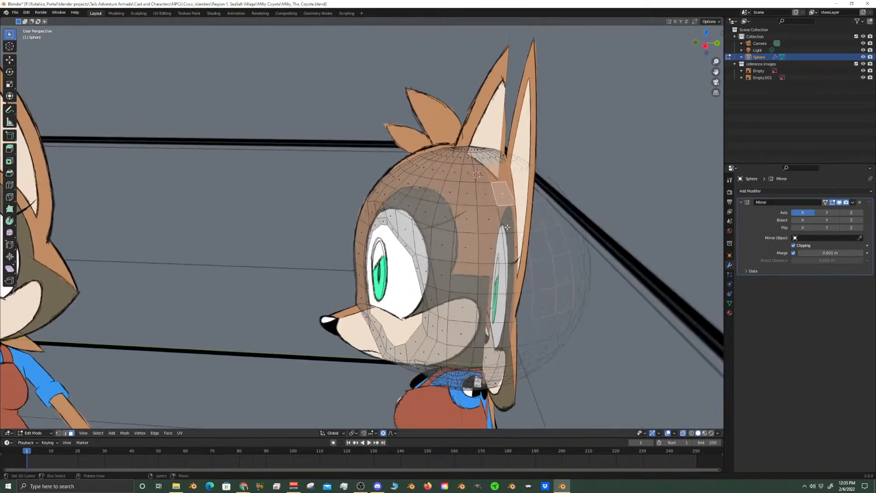
key("KP_3")
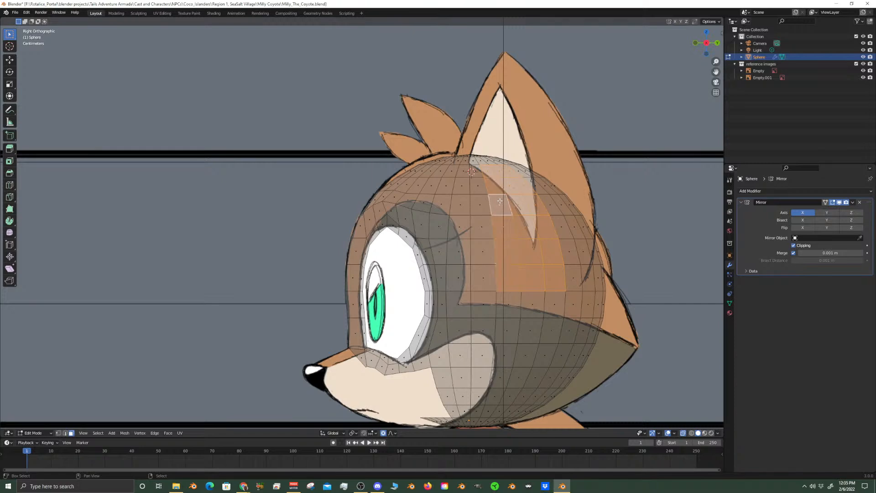
Return to solid display, compare the ear-base selection with the front and side references, and delete the selected faces
scroll(520, 237, "down", 3)
key("KP_1")
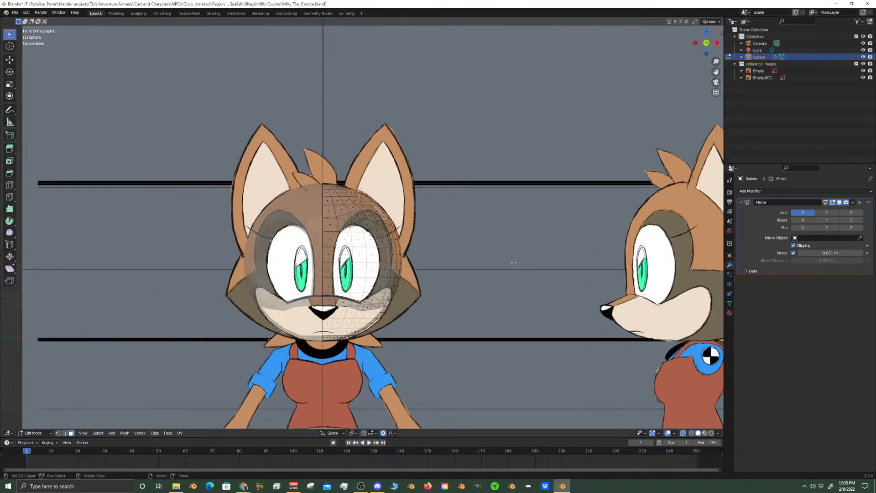
scroll(513, 263, "up", 4)
left_click(683, 433)
middle_click_drag(555, 253, 472, 259)
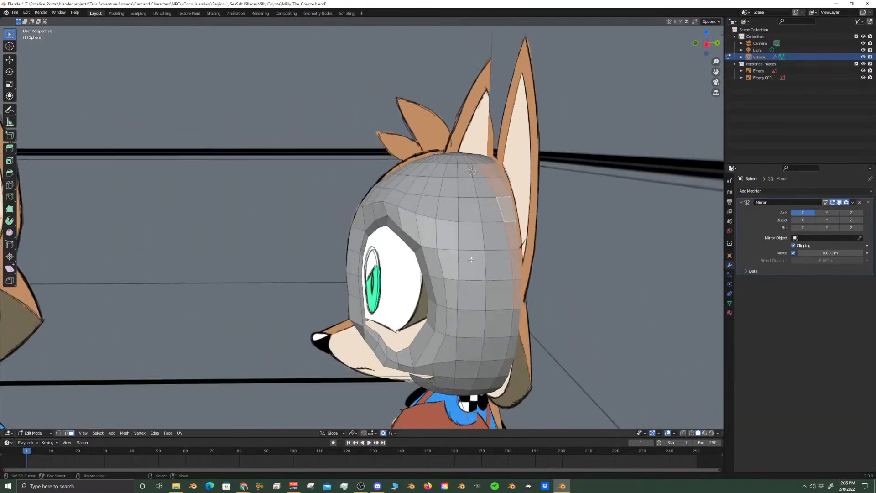
key("KP_3")
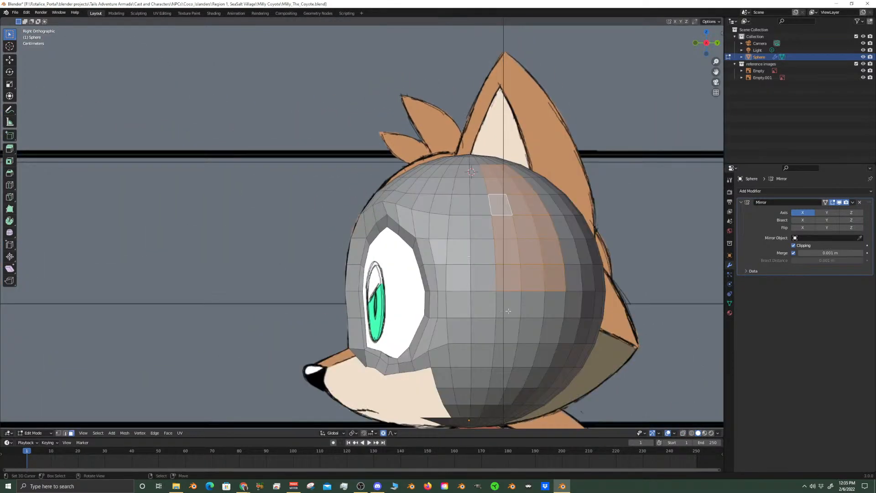
key("KP_1")
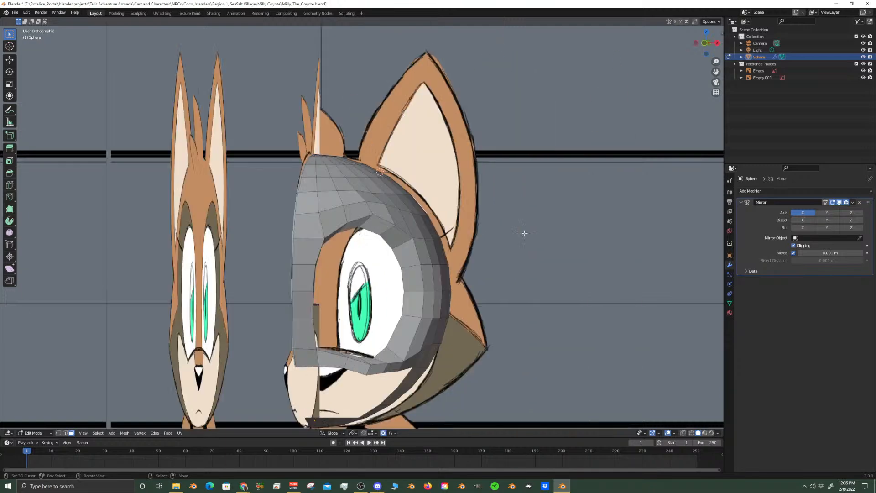
middle_click_drag(410, 173, 315, 193)
key("KP_1")
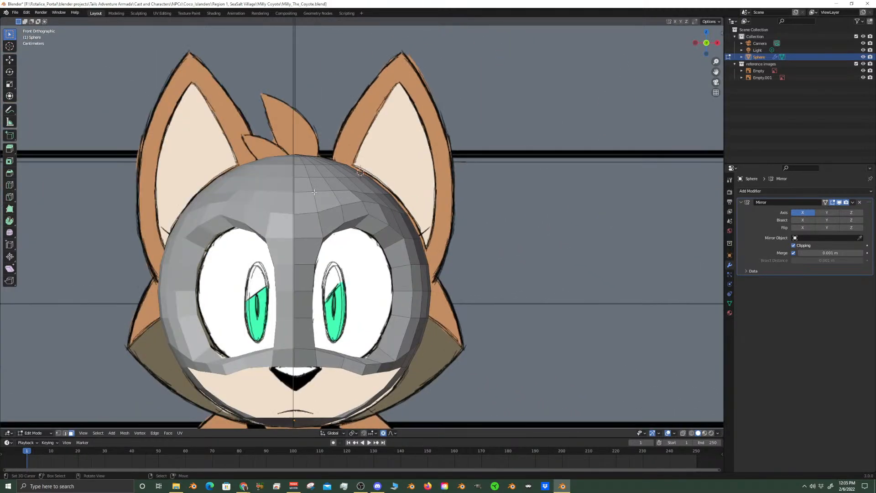
key("x")
left_click(397, 217)
middle_click_drag(441, 231, 367, 246)
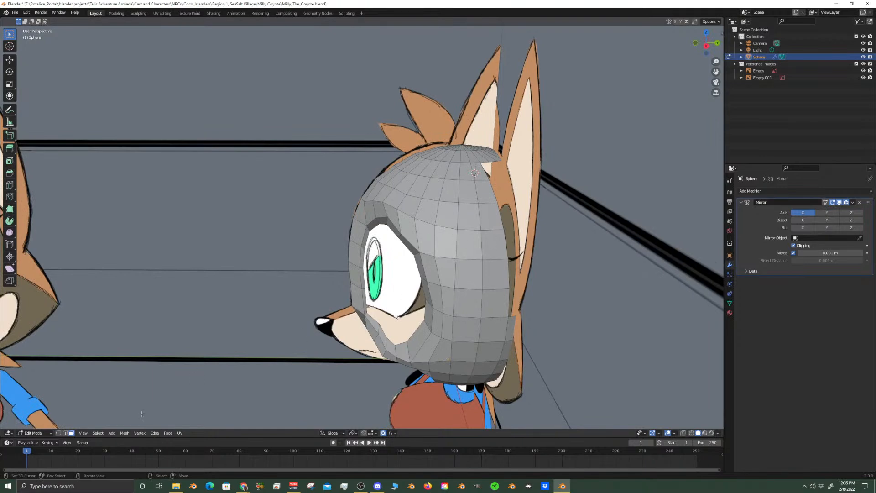
Select the edge midway up the front rim of the ear opening in edge mode, viewed from the side
left_click(67, 433)
right_click(505, 249)
right_click(504, 249, "alt")
key("KP_3")
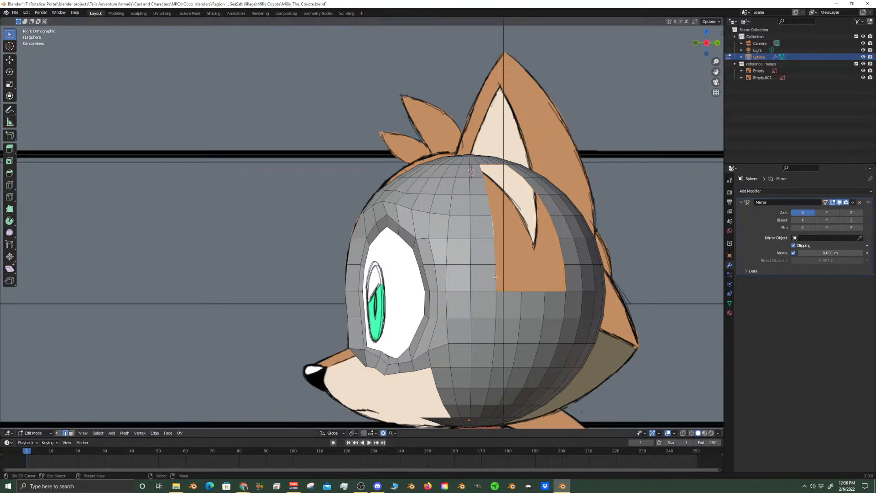
middle_click_drag(647, 298, 581, 318)
key("KP_3")
key("g")
key("g")
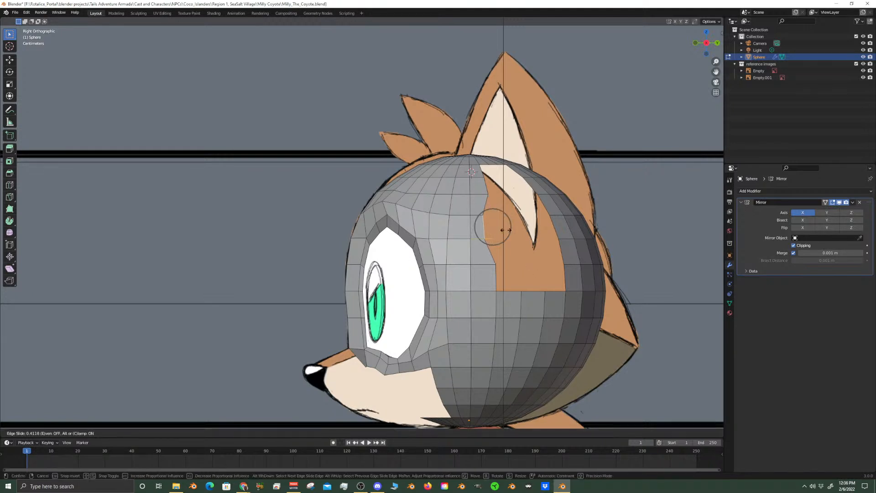
scroll(504, 235, "down", 5)
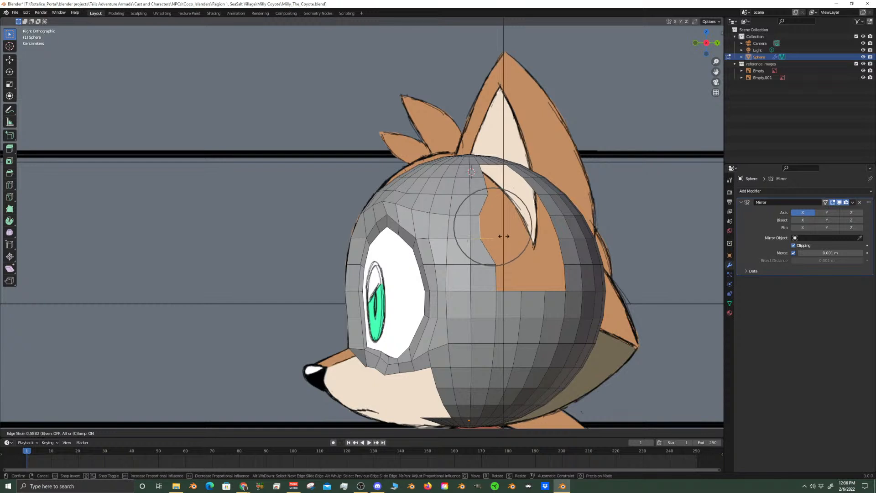
left_click(511, 234)
Move the selected front-rim edge about 0.022 m forward along Y with smooth proportional editing at size 0.084
key("g")
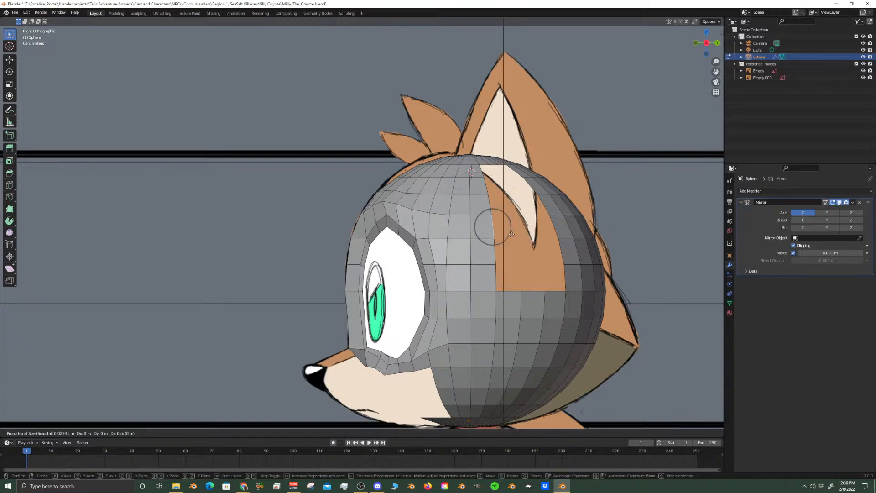
key("y")
scroll(504, 236, "down", 10)
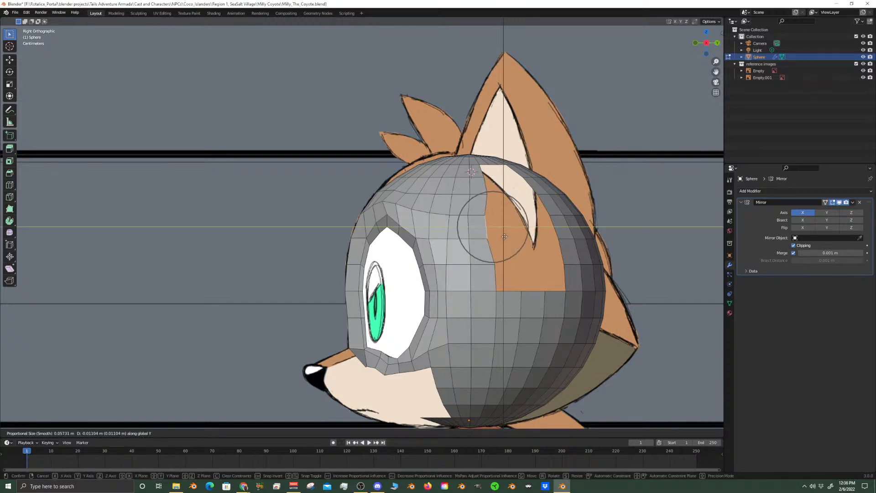
scroll(502, 237, "down", 1)
left_click(498, 238)
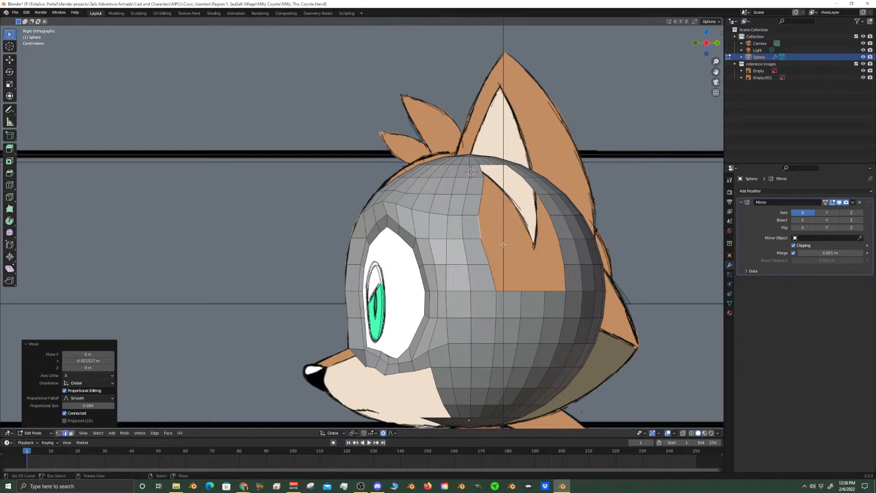
Slide the edge on the rear rim of the ear opening toward the back of the head to widen the opening
right_click(563, 254)
right_click(555, 227, "shift")
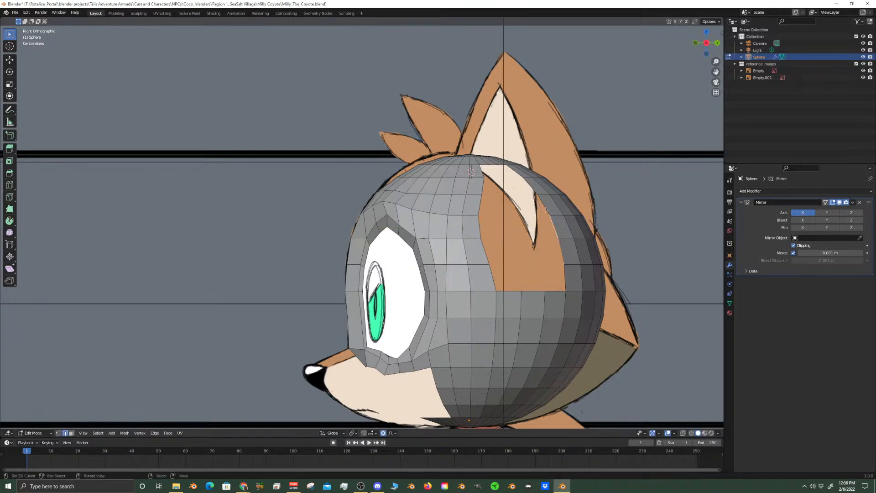
key("g")
key("g")
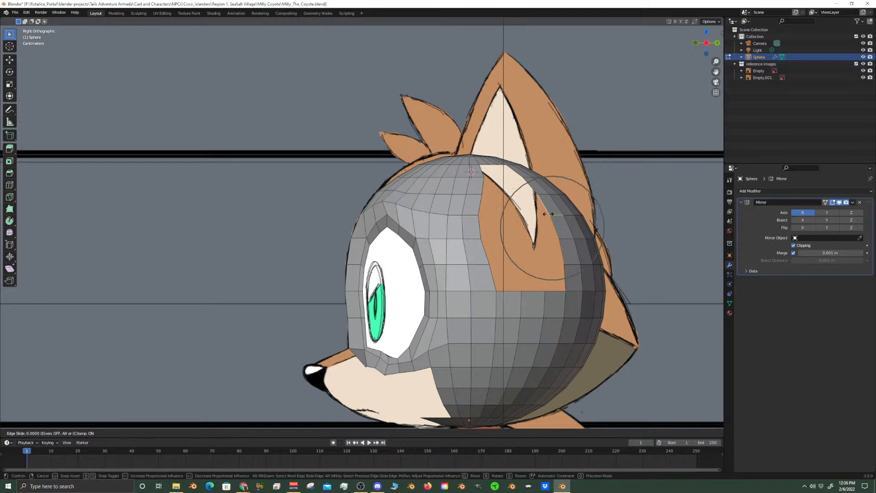
left_click(551, 221)
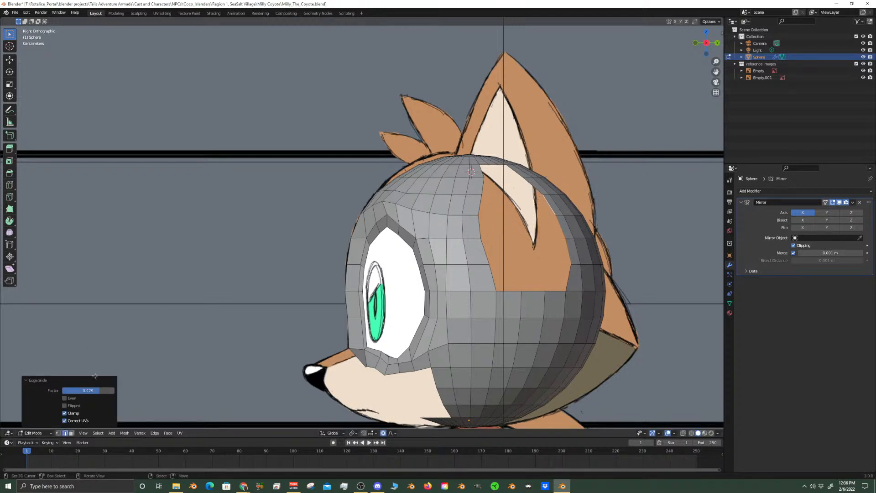
Slide the two uppermost front-rim vertices of the ear opening toward the face in vertex mode, the lower one by a factor of 0.319
left_click(58, 433)
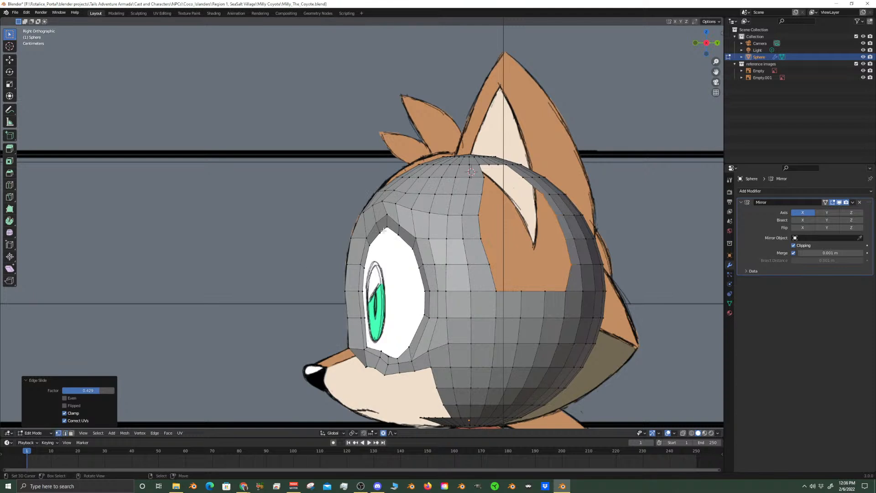
right_click(486, 176)
key("g")
key("g")
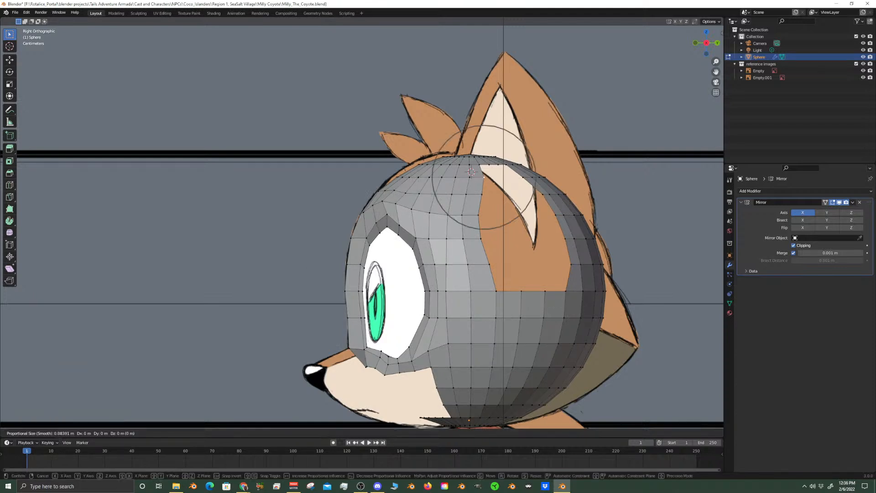
left_click(484, 195)
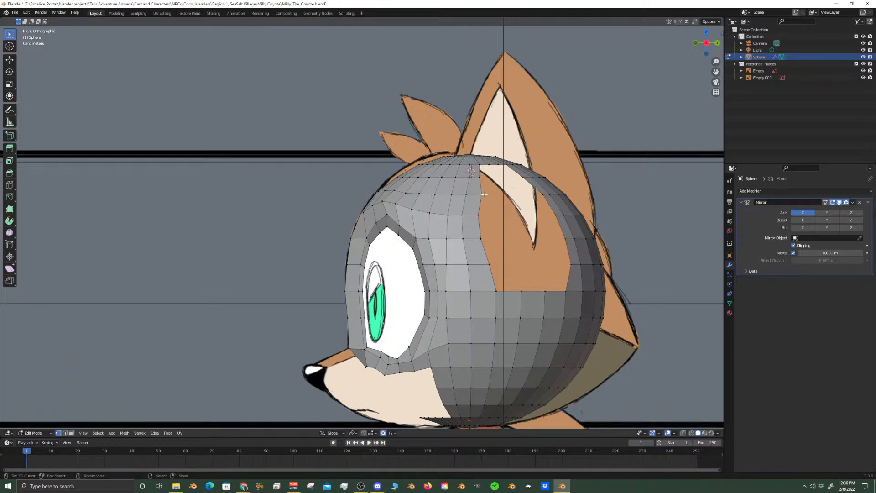
key("g")
key("g")
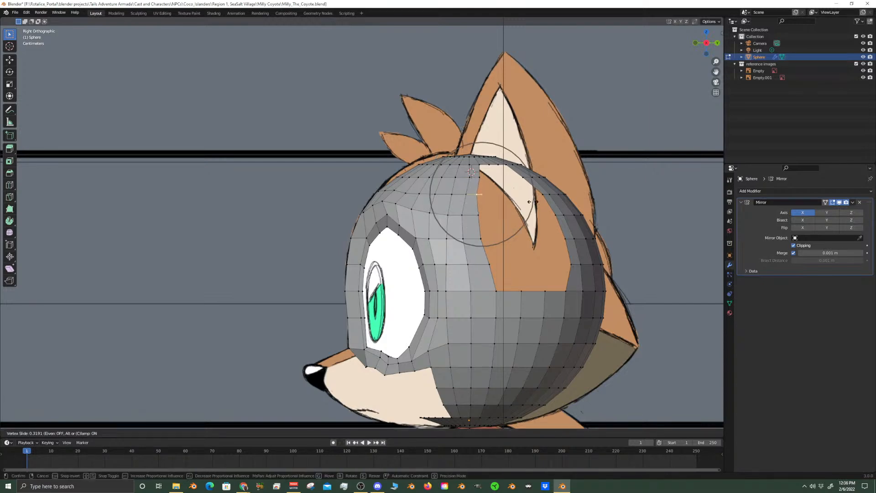
left_click(529, 202)
Move the vertex just below the front top corner of the ear opening about 0.009 m toward the face along Y
scroll(552, 241, "up", 5)
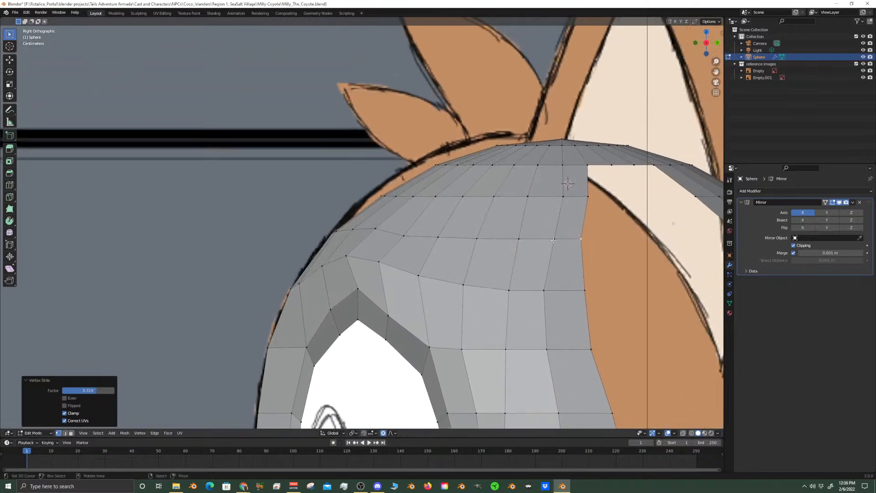
left_click(589, 196)
key("g")
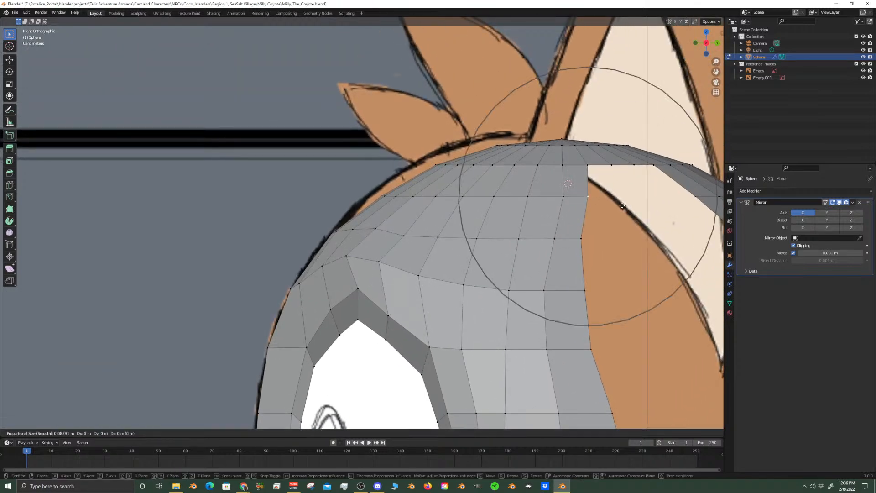
key("x")
key("y")
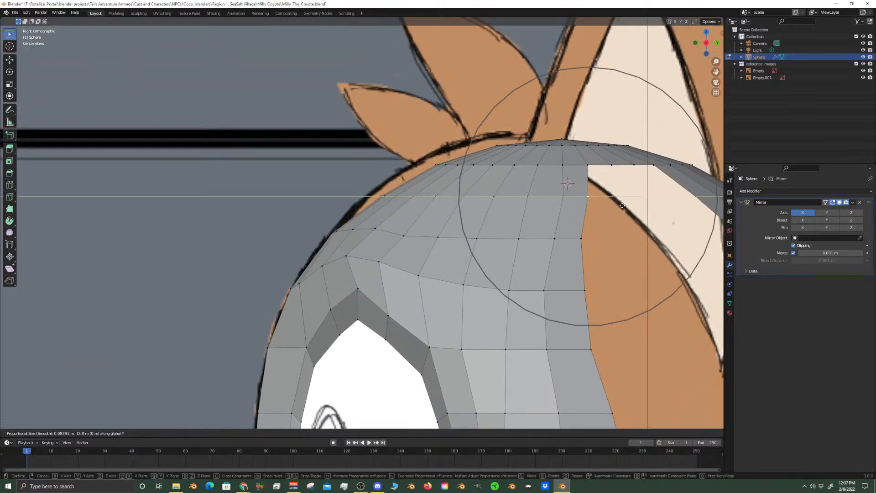
left_click(610, 207)
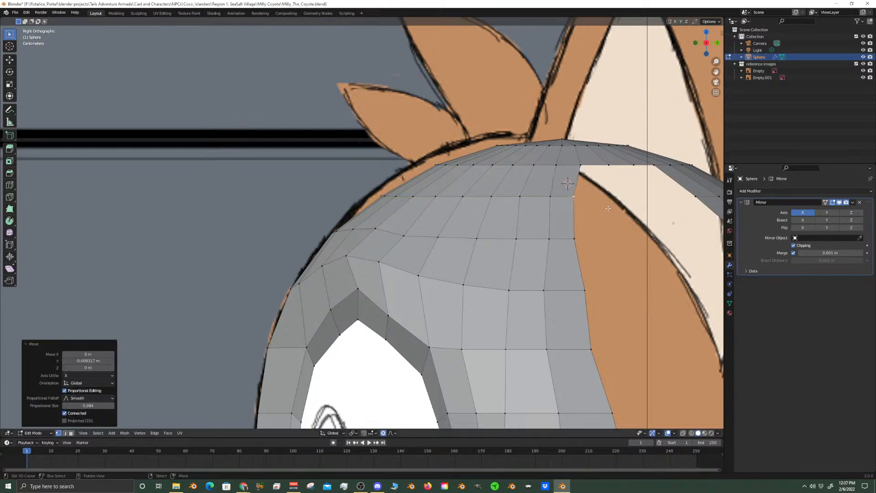
Adjust another vertex on the rim of the ear opening along the Y axis
scroll(528, 214, "down", 4)
right_click(486, 198)
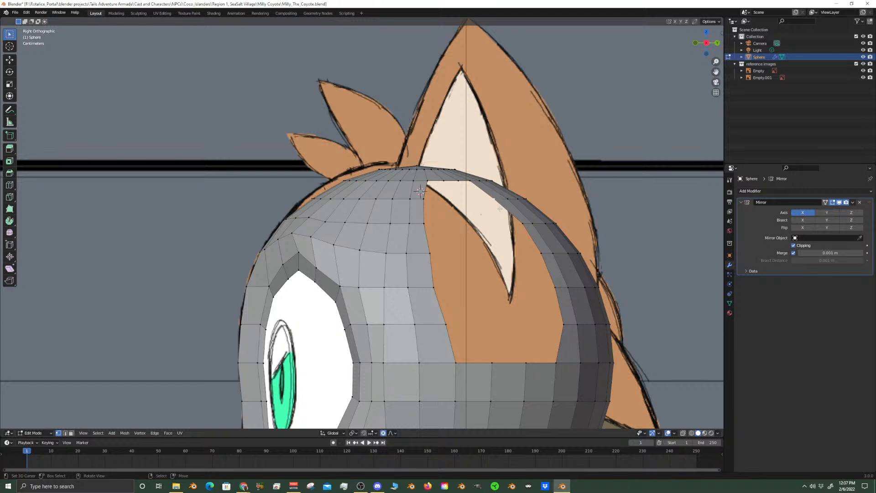
key("g")
key("y")
left_click(504, 208)
scroll(515, 347, "down", 3)
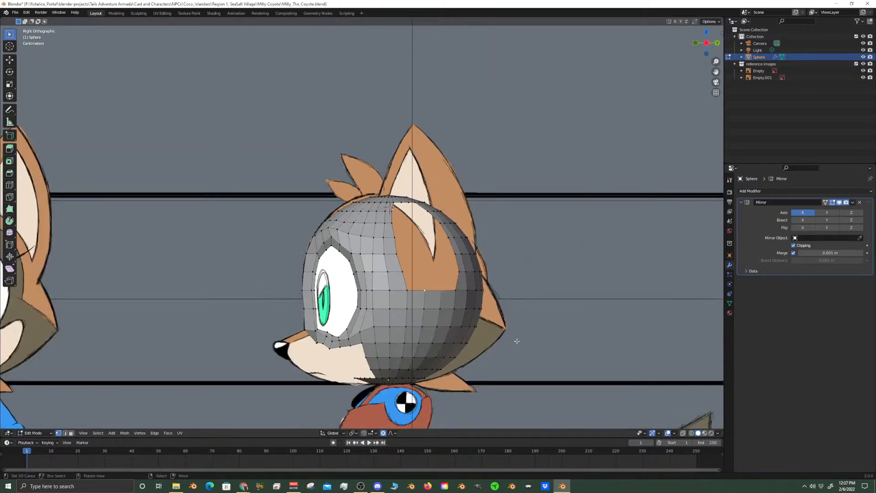
Enable the Statistics overlay in the viewport to show the mesh's vertex, edge and face counts
key("KP_1")
scroll(516, 342, "up", 6)
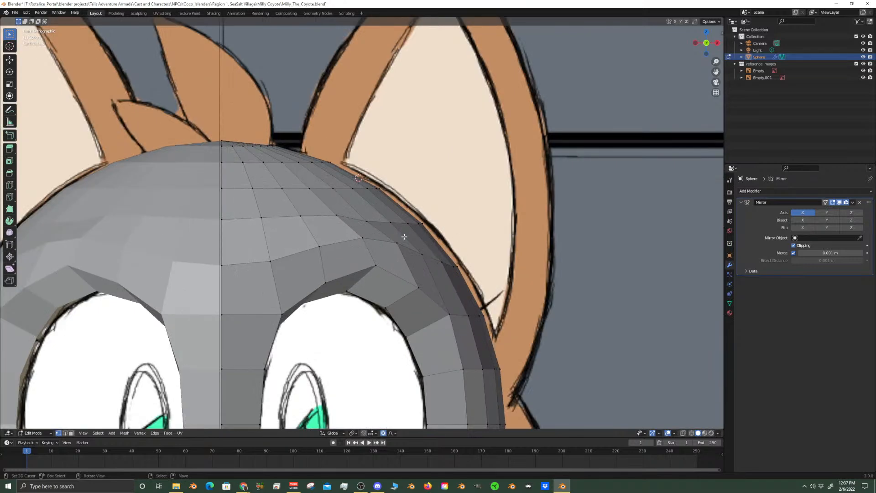
middle_click_drag(412, 232, 440, 188)
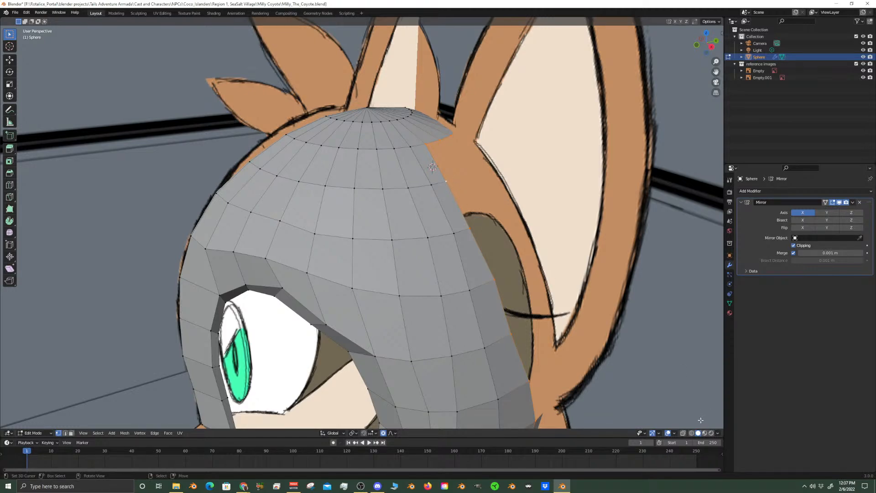
left_click(674, 434)
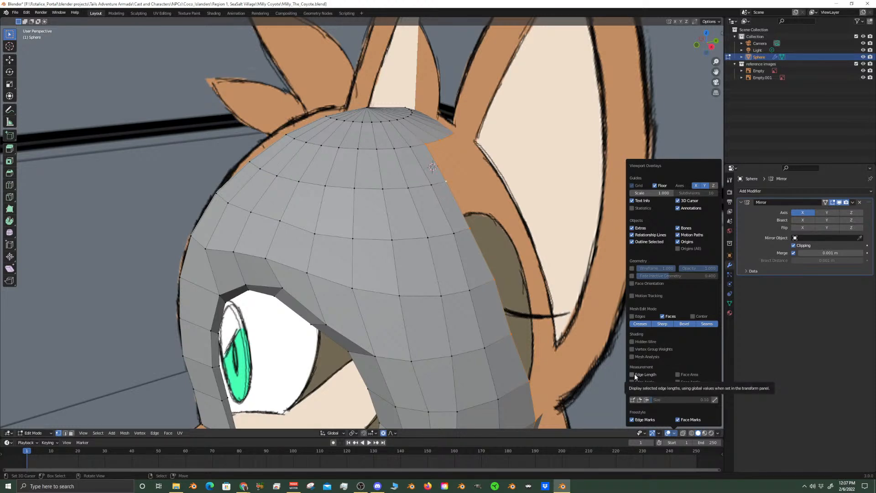
left_click(607, 384)
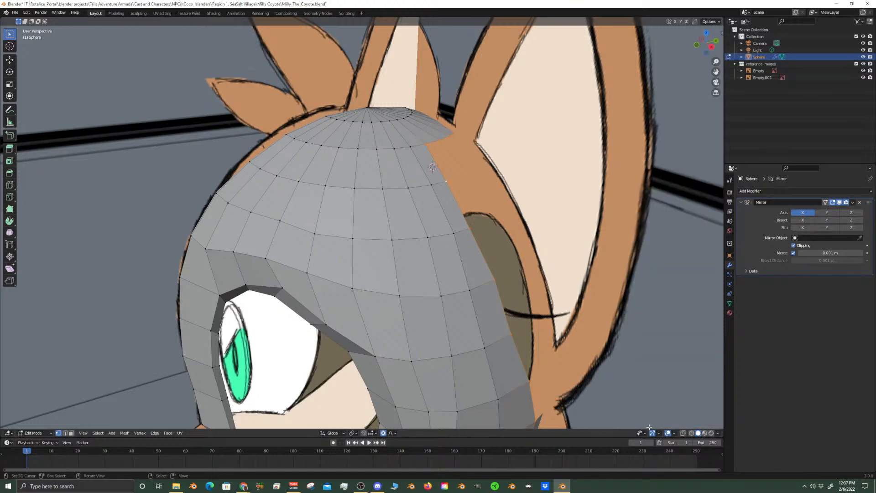
left_click(673, 434)
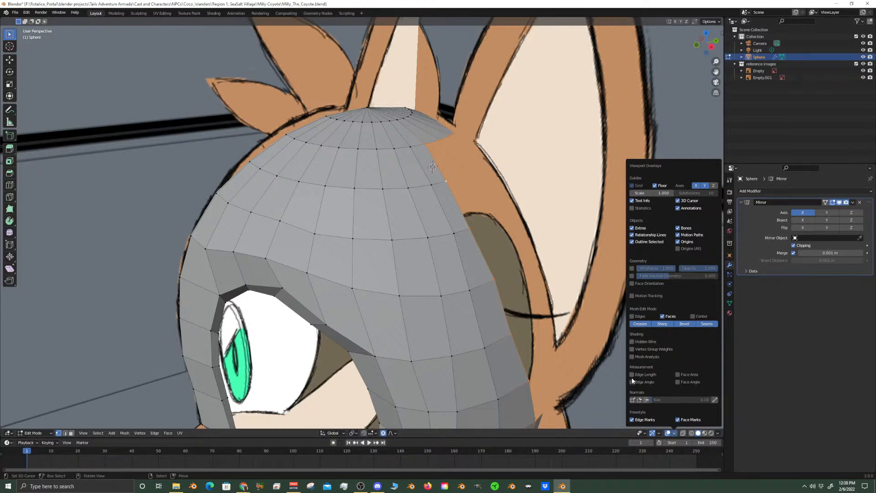
left_click(633, 208)
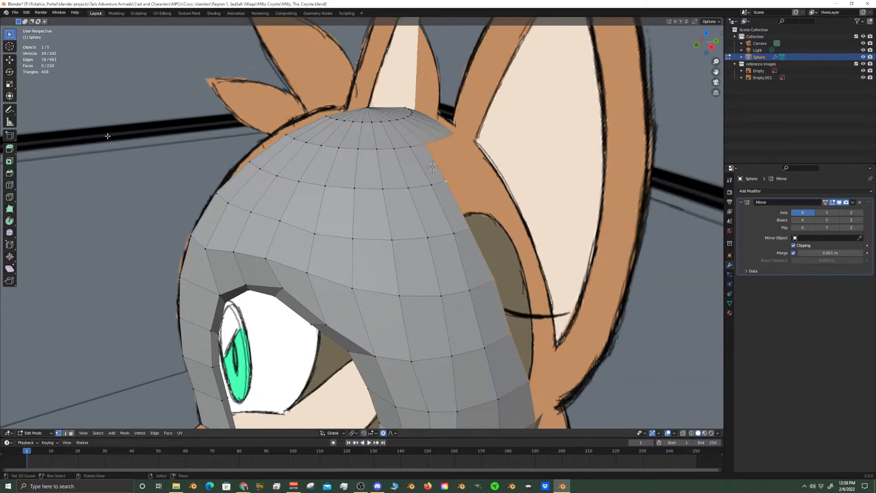
Add a 2 m cube to the head mesh at the 3D cursor and view it against the front reference
scroll(566, 235, "down", 4)
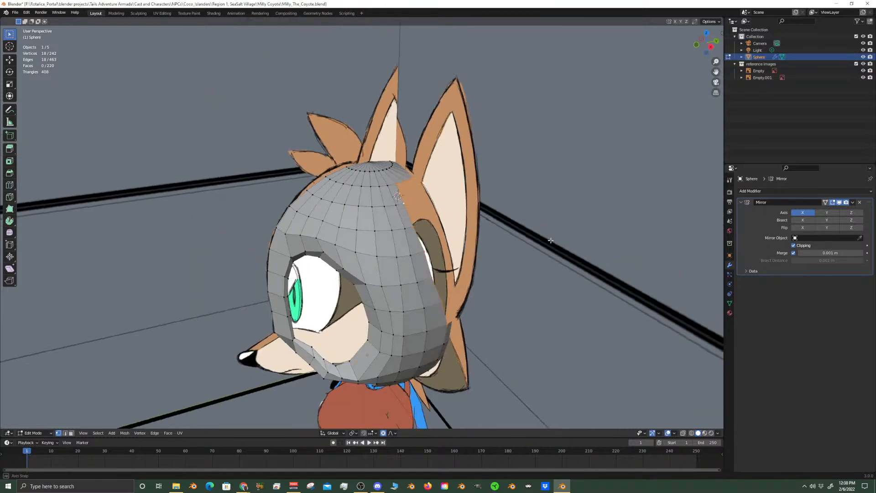
middle_click_drag(558, 242, 530, 224)
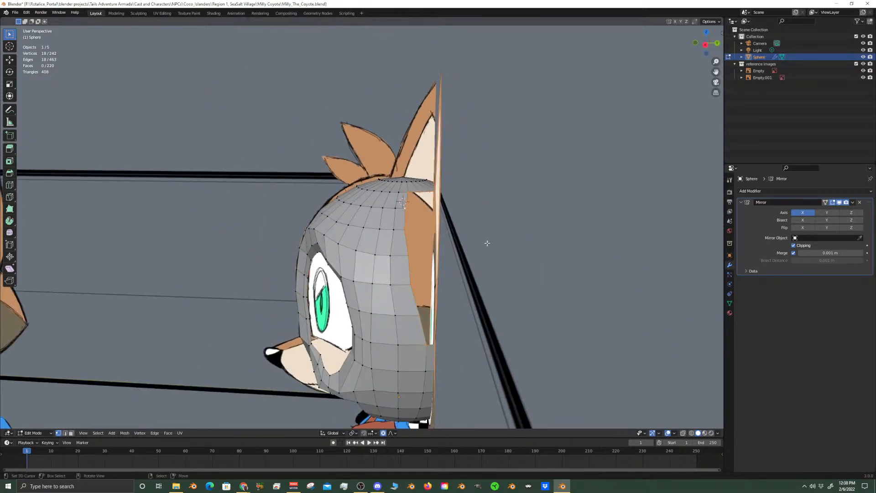
key("shift+a")
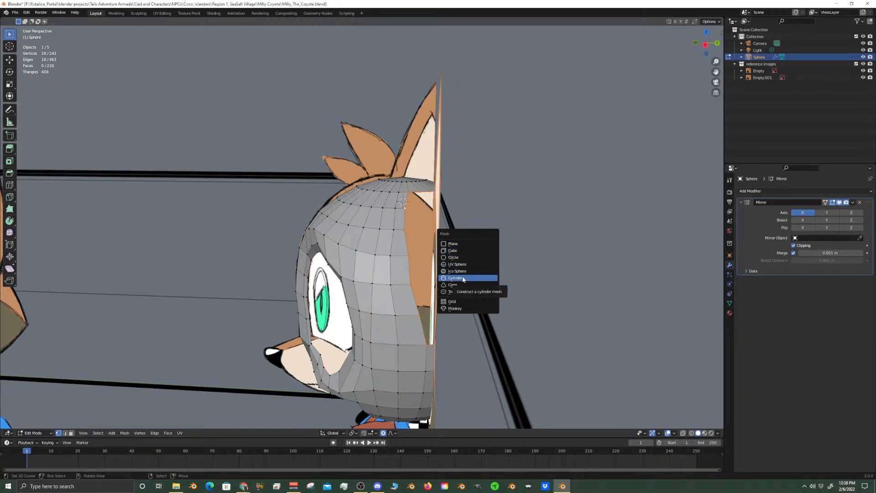
left_click(459, 253)
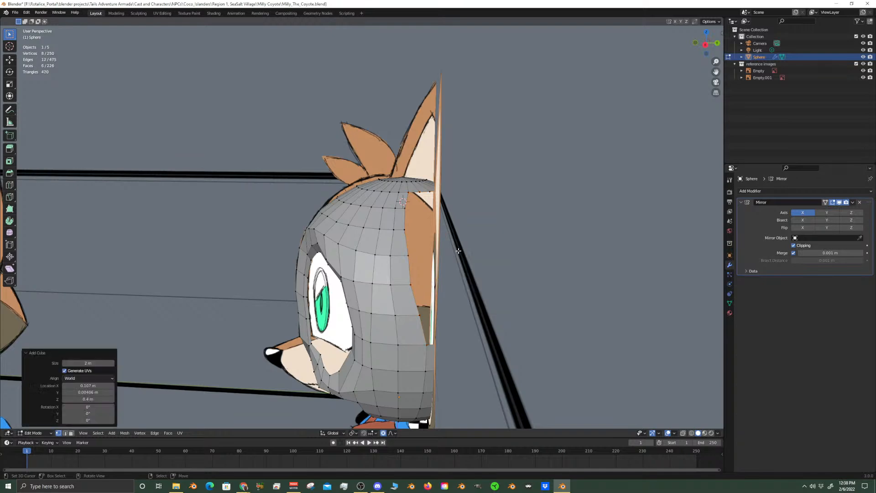
middle_click_drag(389, 284, 486, 261)
scroll(486, 260, "down", 8)
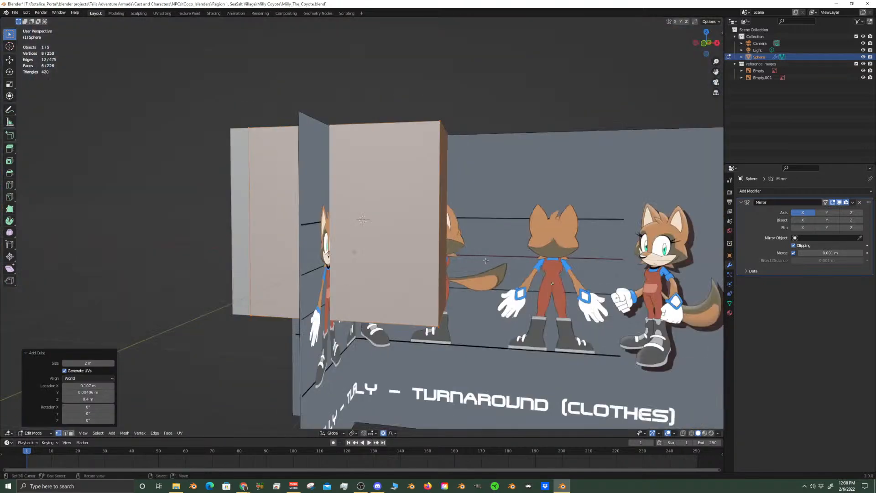
key("KP_1")
scroll(466, 242, "up", 6)
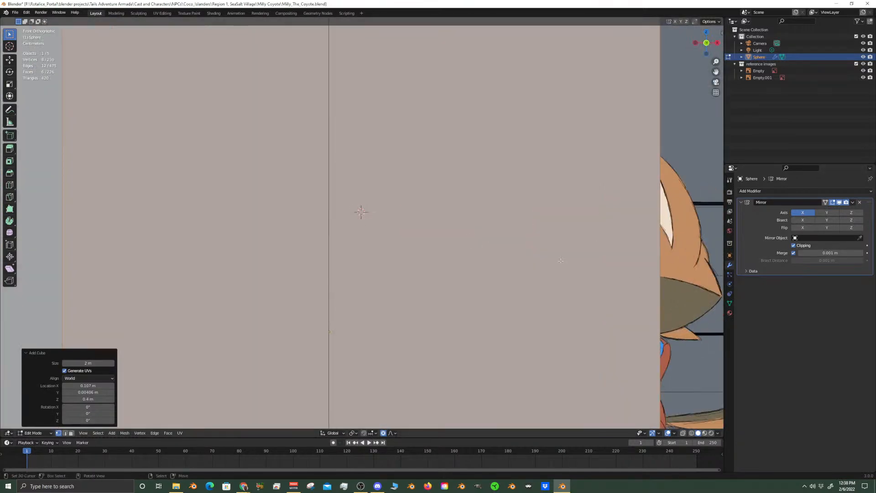
scroll(493, 243, "down", 4)
scroll(493, 243, "up", 1)
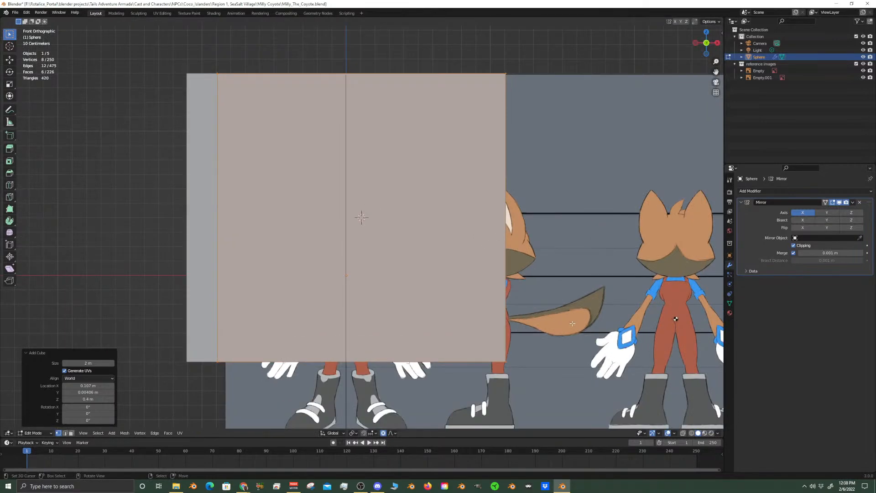
Turn off Clipping on the Mirror modifier before resizing the cube
key("s")
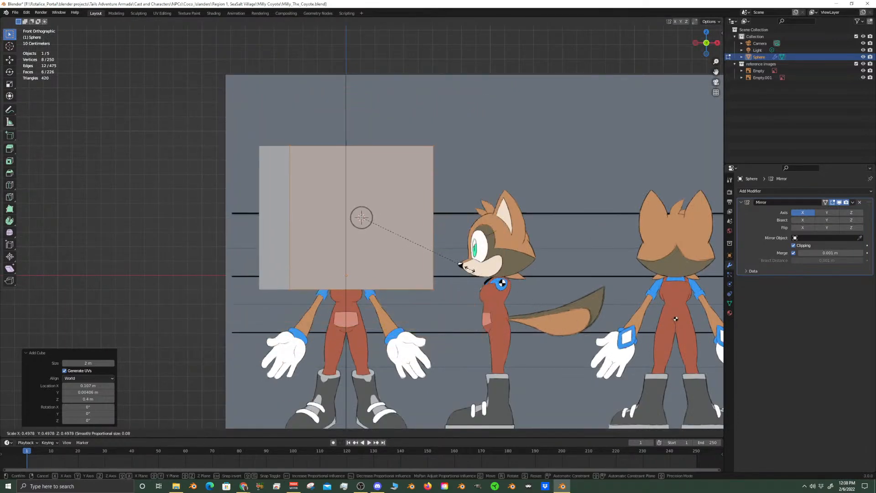
key("Escape")
left_click(793, 245)
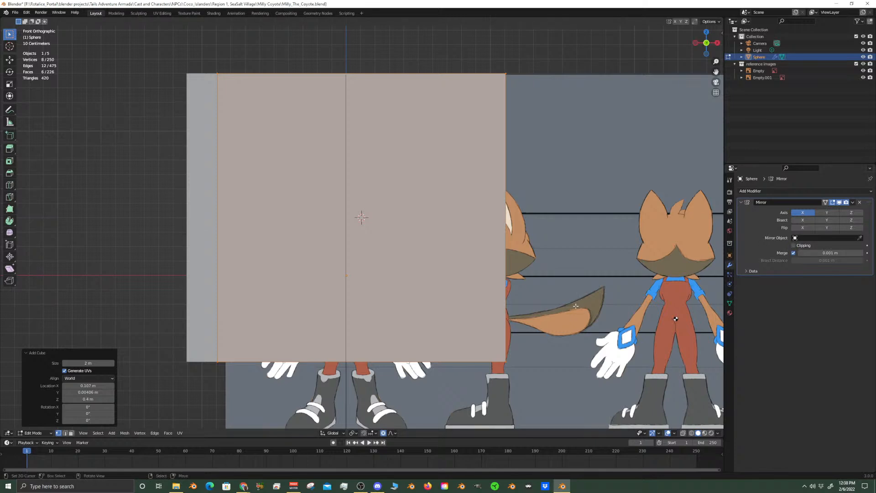
Try scaling the cube down to less than a tenth of its size near the ear base, and undo the scaling
scroll(600, 340, "up", 3)
key("s")
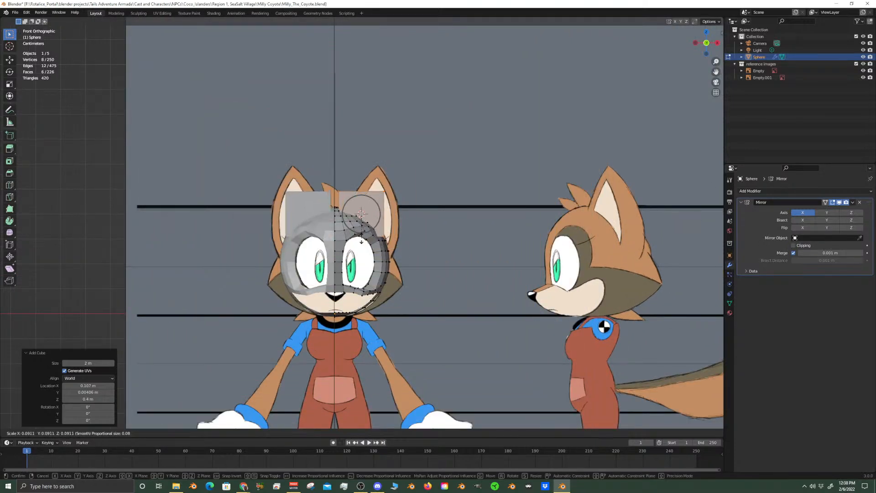
left_click(359, 235)
scroll(359, 233, "up", 5)
key("ctrl+z")
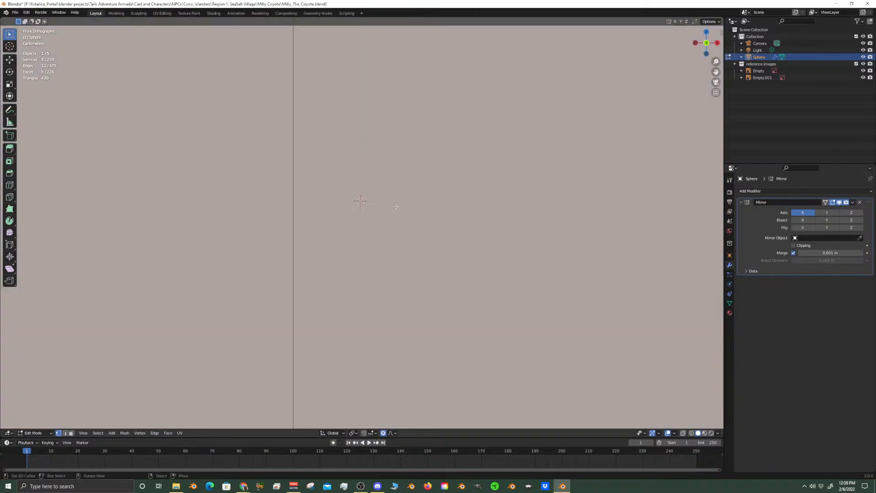
Undo adding the cube and snap the 3D cursor to the selected edge loop of the ear opening
key("ctrl+z")
middle_click_drag(432, 229, 424, 250)
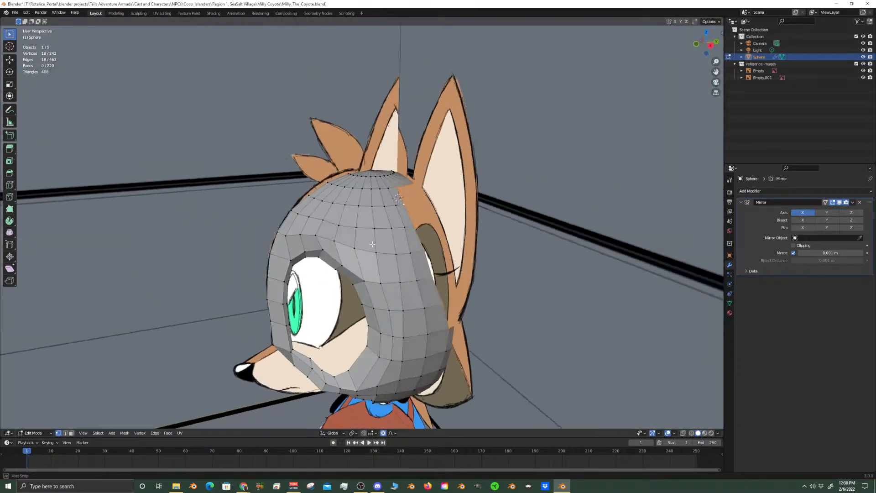
key("shift+s")
left_click(441, 290)
Add a cone at the 3D cursor with 18 vertices and a Radius 2 of 0.01 m
key("shift+a")
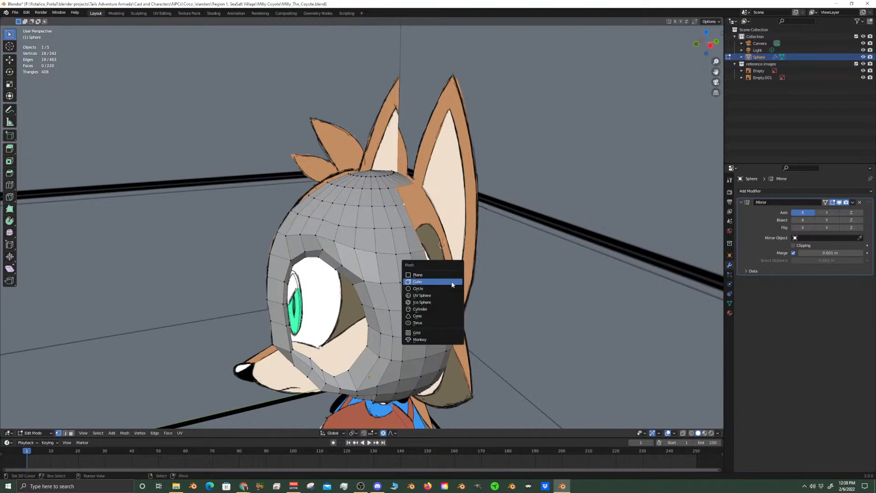
left_click(423, 315)
left_click(88, 332)
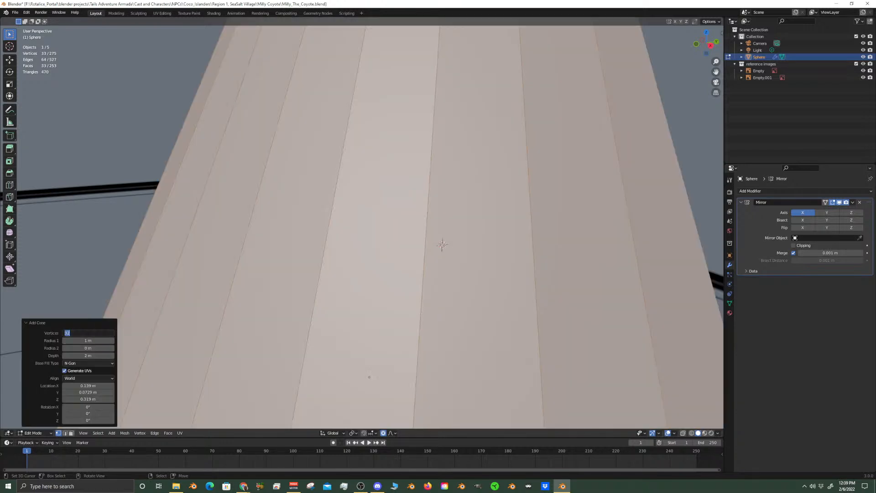
type("18")
key("Return")
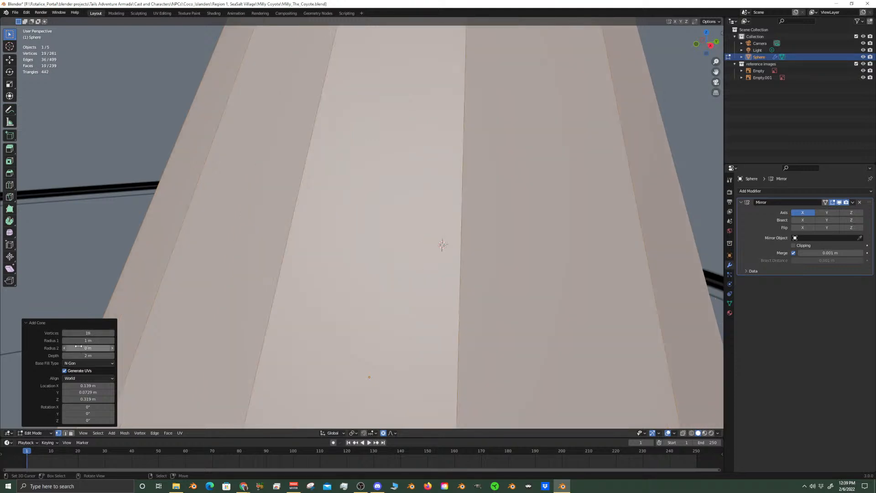
left_click(112, 349)
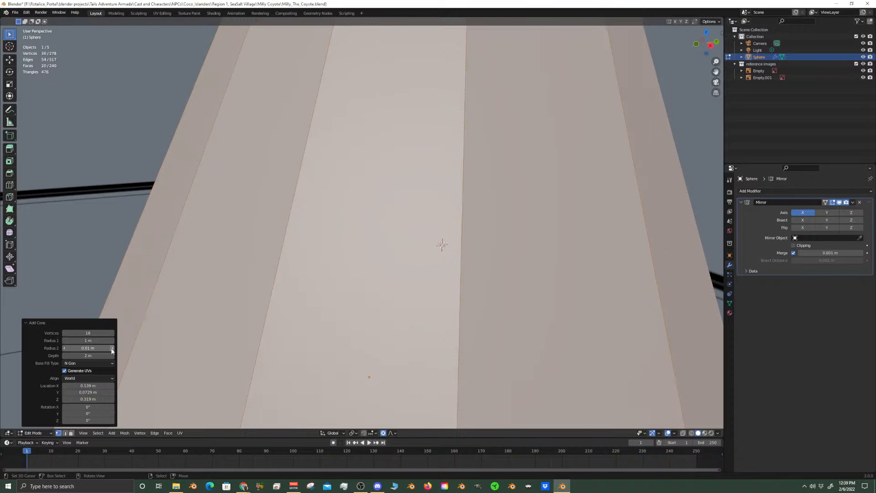
Scale the cone down to about 0.11 of its size in front view and raise it about 0.109 m along Z
scroll(407, 280, "down", 5)
scroll(408, 280, "down", 4)
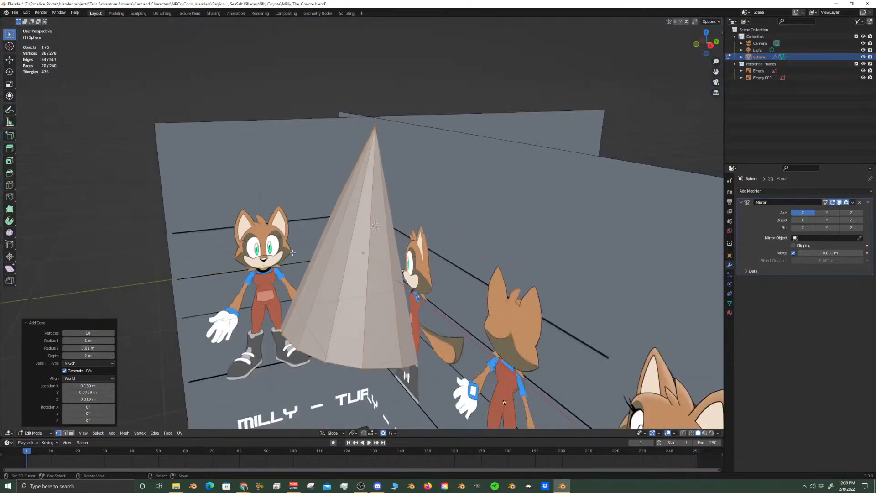
key("KP_1")
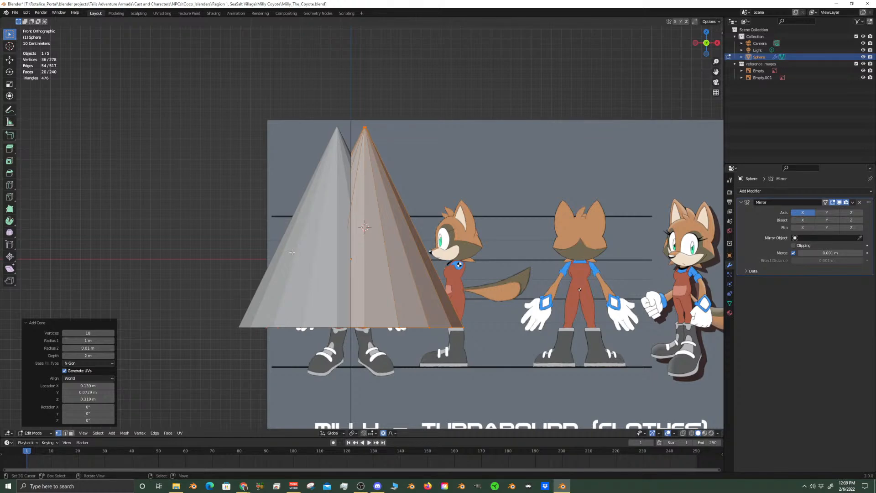
scroll(388, 266, "up", 4)
scroll(415, 263, "down", 2)
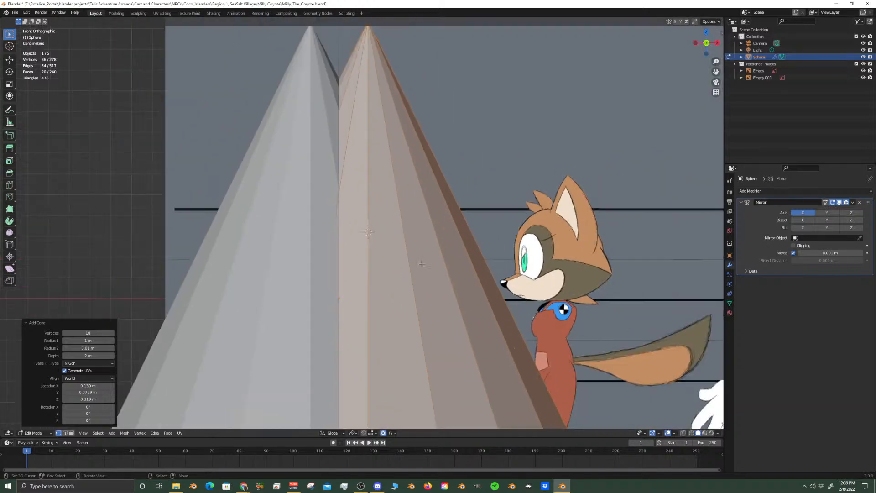
key("s")
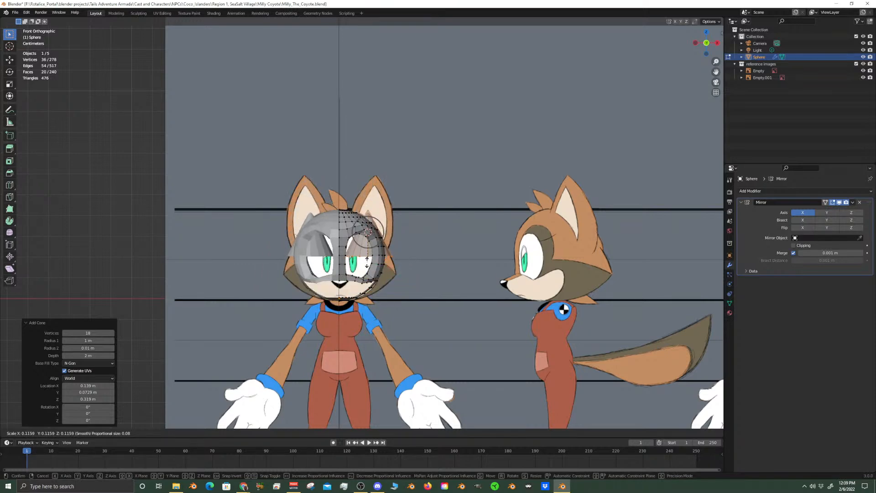
left_click(368, 261)
scroll(388, 273, "up", 5)
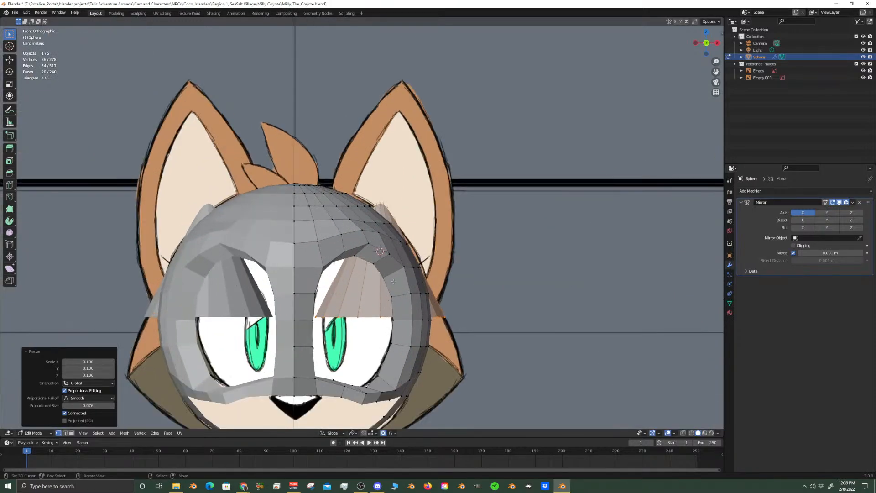
key("g")
key("z")
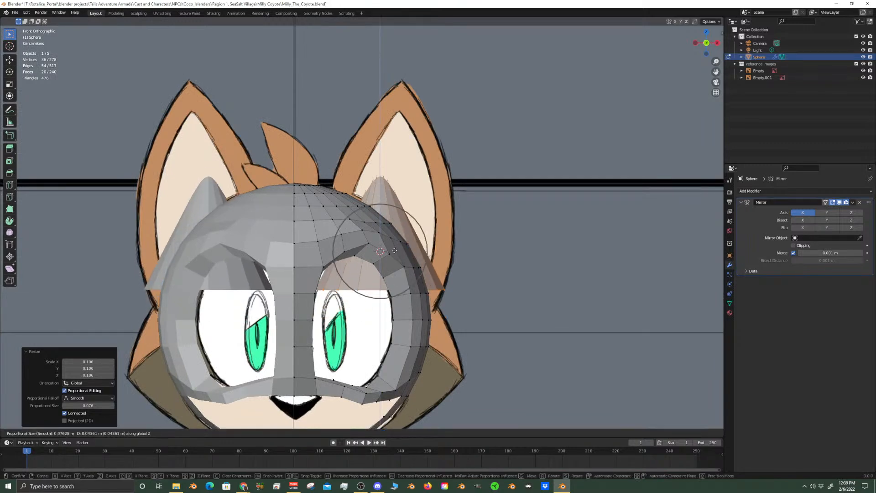
left_click(388, 214)
Narrow the cone along Y to about 0.694 of its depth against the side reference
key("KP_3")
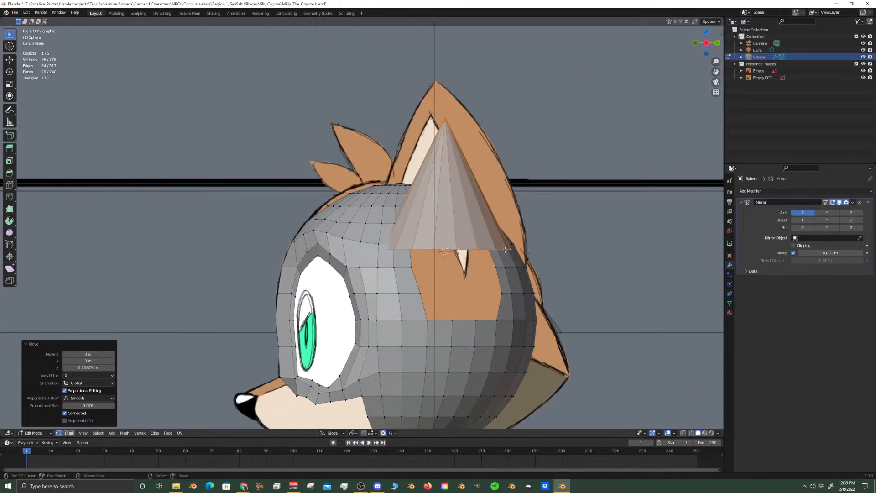
key("s")
key("x")
key("y")
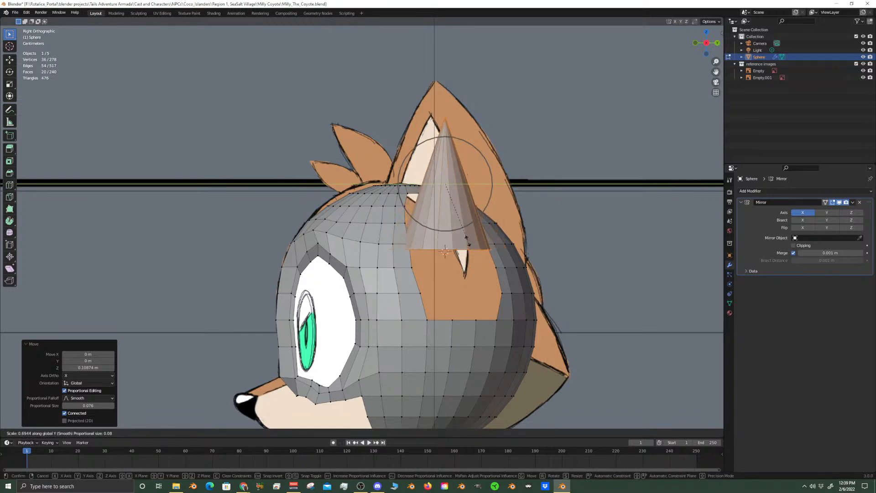
left_click(468, 241)
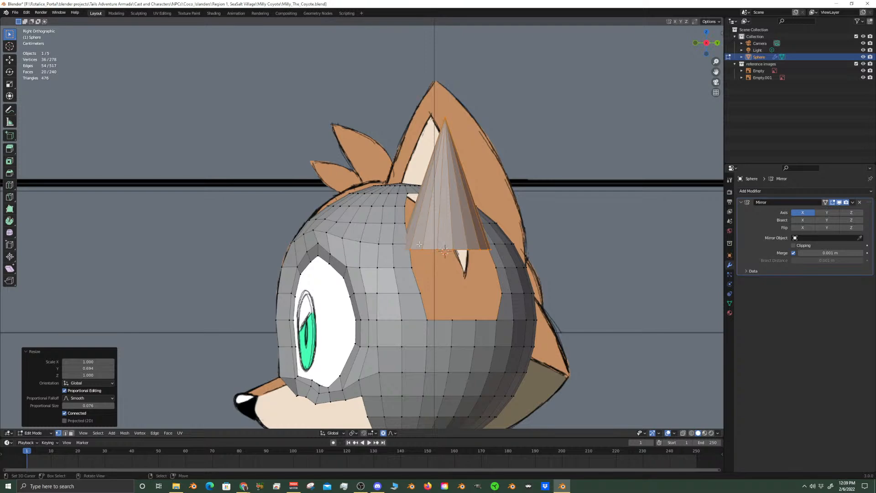
Enlarge the cone by a factor of about 1.179 in front view and raise it about 0.11 m along Z
key("KP_1")
scroll(419, 244, "up", 1)
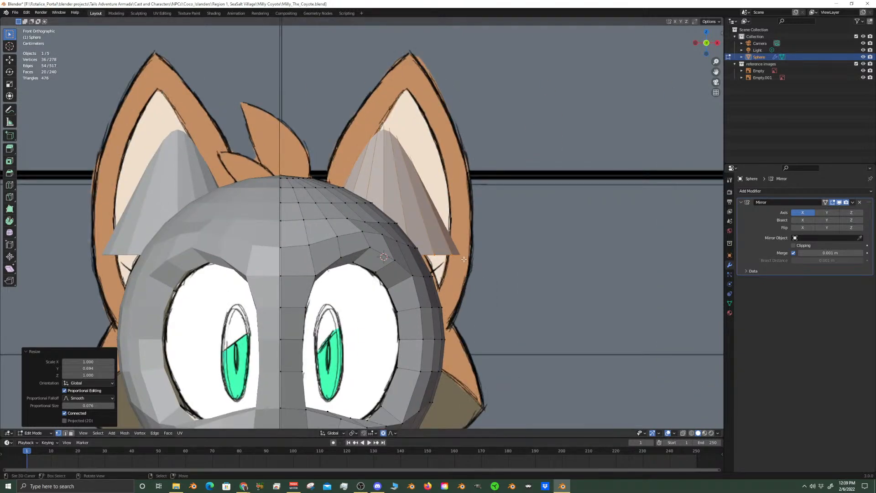
key("s")
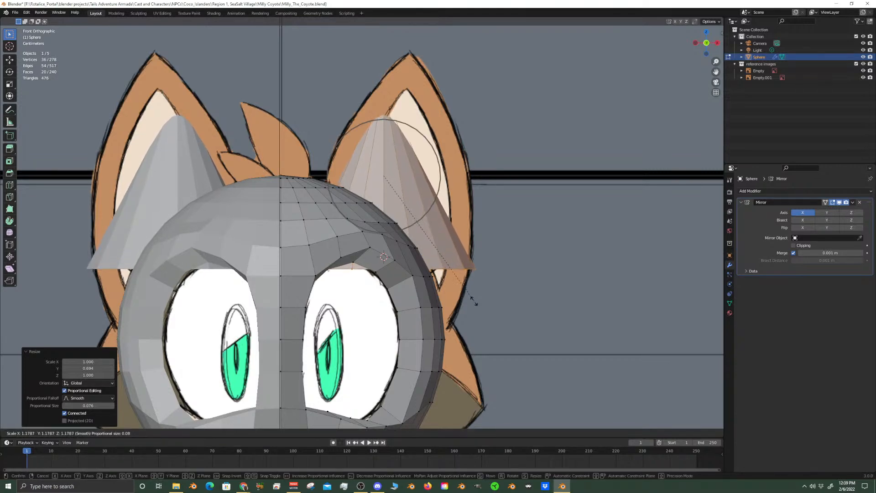
left_click(475, 301)
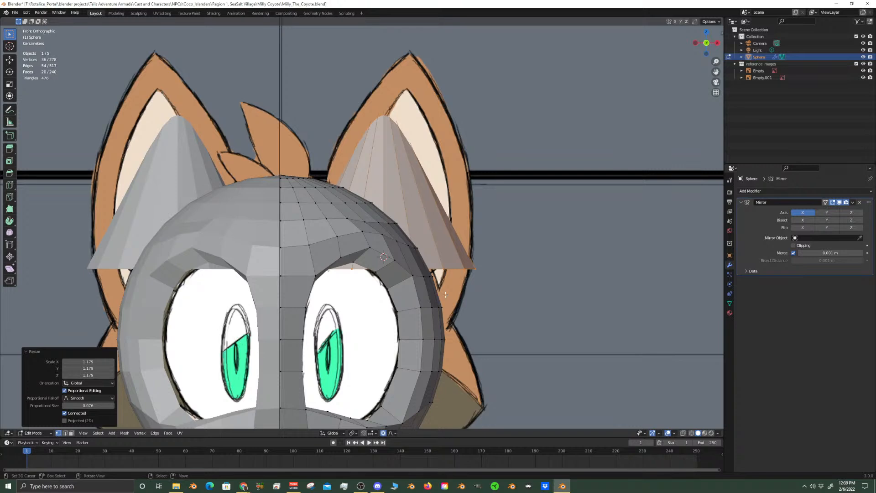
key("g")
key("z")
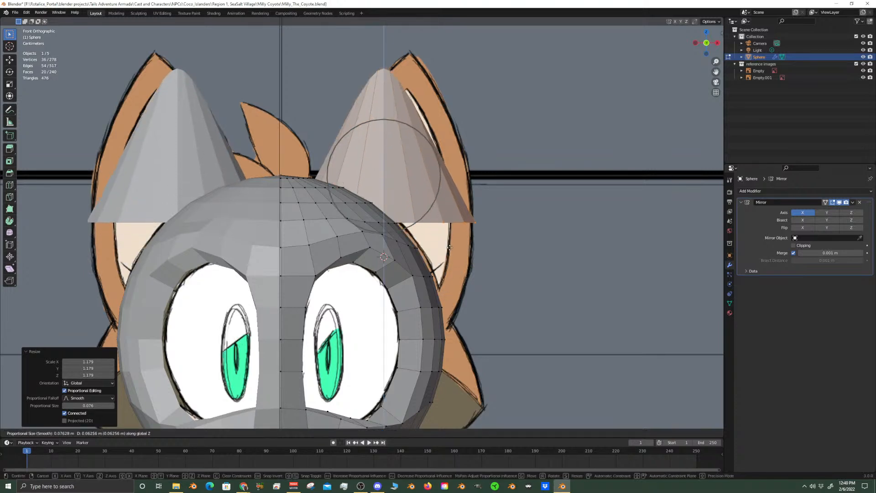
left_click(476, 249)
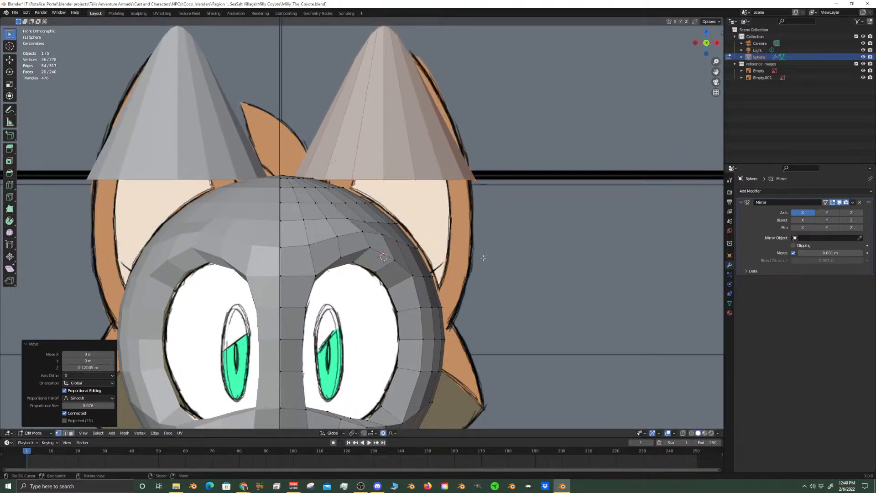
Scale the cone to about 0.909 and lower it about 0.024 m along Z to fit the drawn ear's height
key("s")
left_click(467, 284)
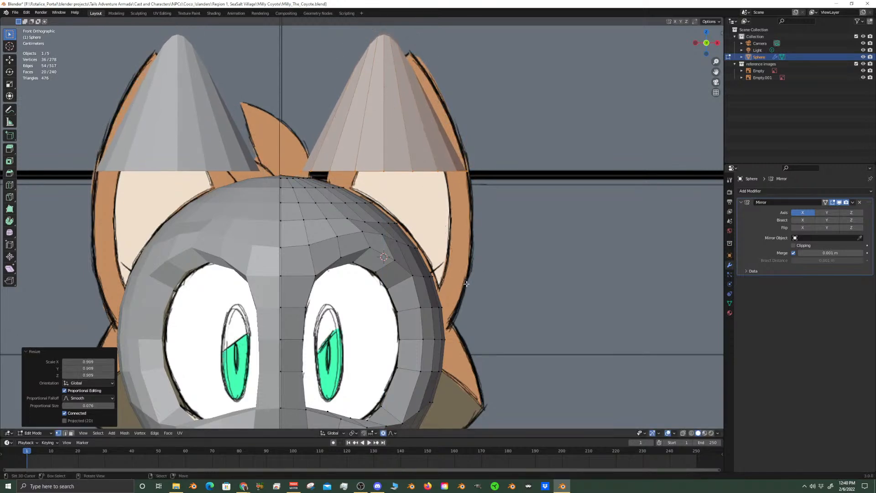
key("g")
key("z")
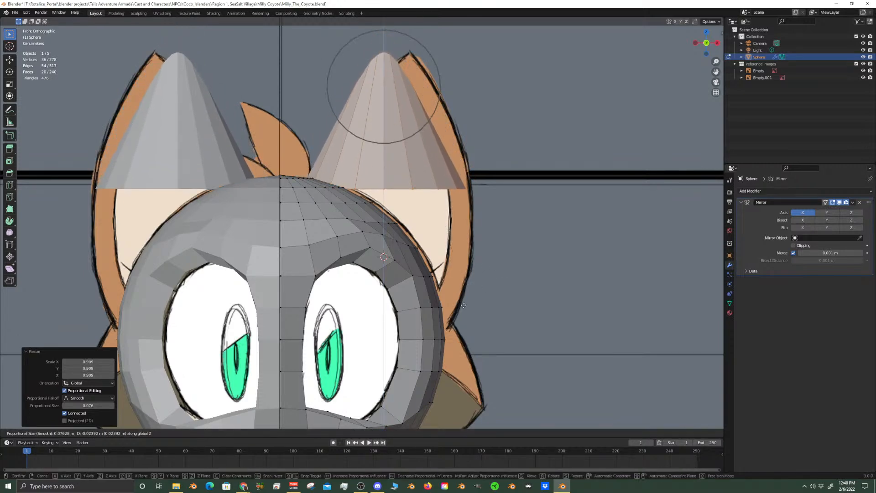
left_click(464, 305)
Set the transform pivot point to 3D Cursor and tilt the cone outward about 22.4° around Y
key("r")
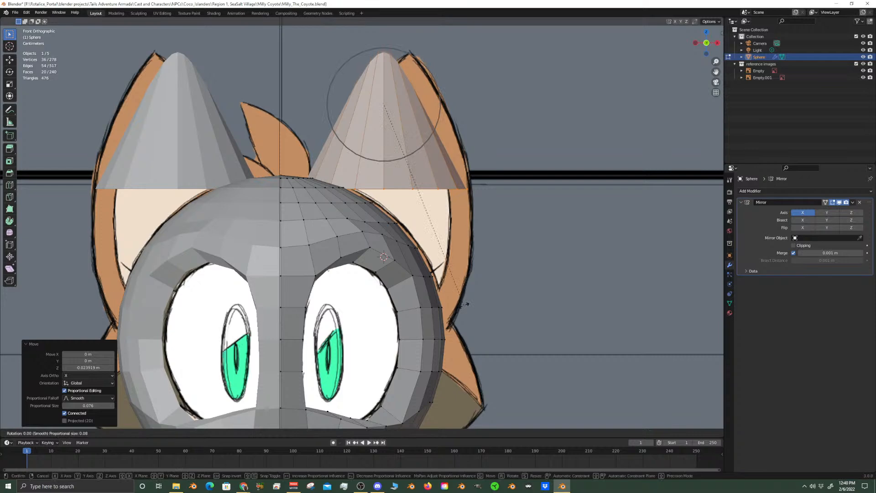
right_click(444, 319)
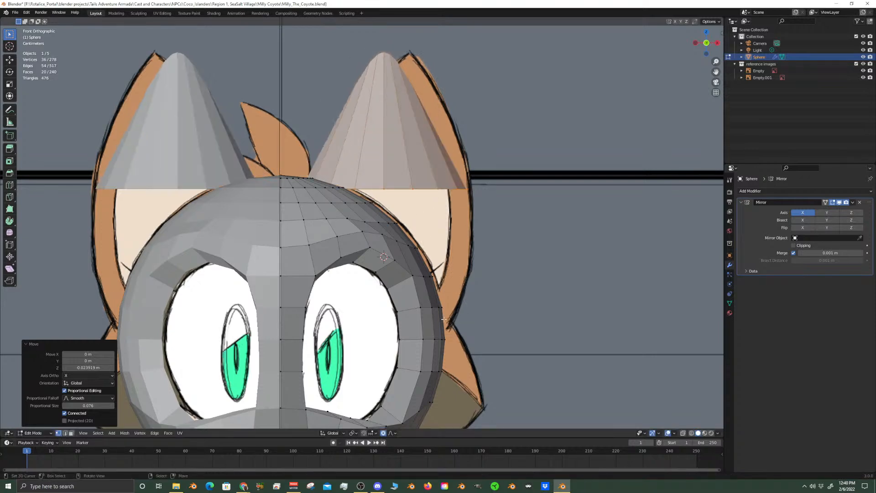
left_click(354, 433)
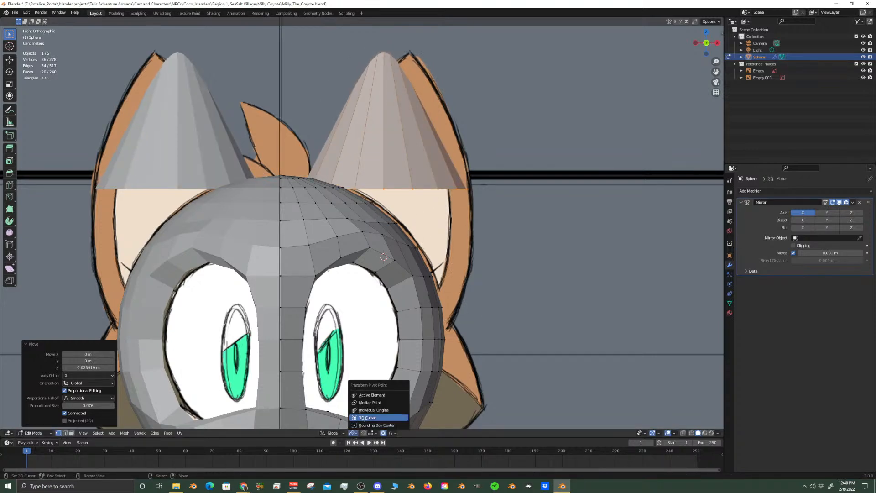
left_click(365, 418)
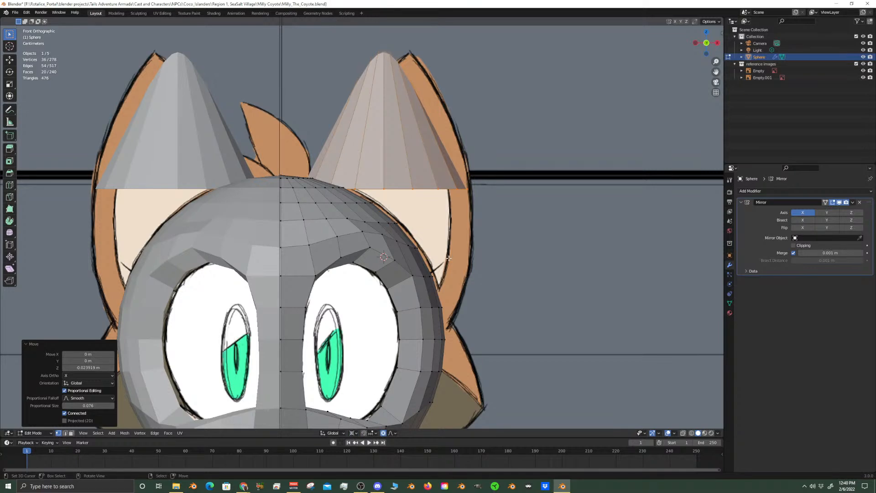
key("r")
key("y")
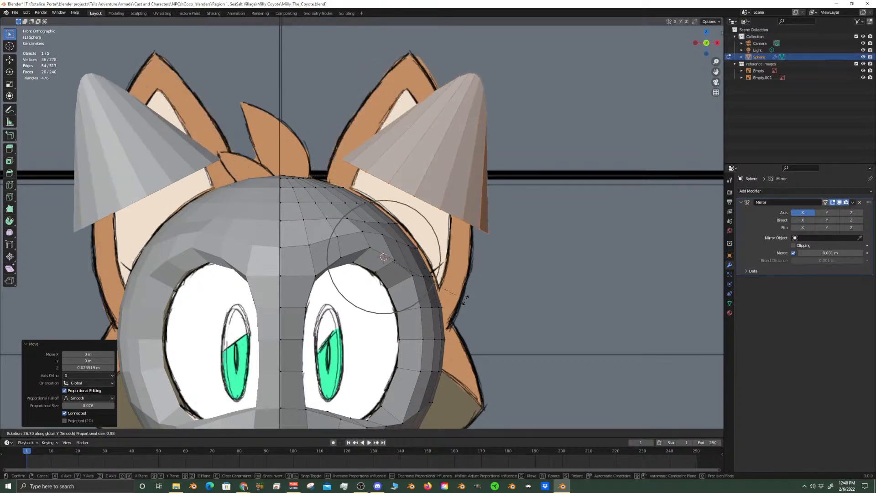
left_click(459, 289)
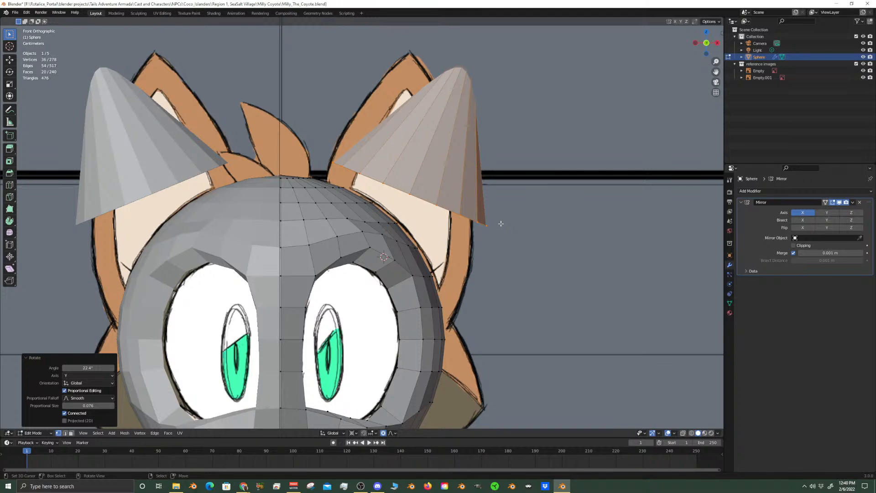
Raise a vertex on the upper head above the eye about 0.0035 m along Z with a proportional size of about 0.043
middle_click_drag(501, 224, 344, 218)
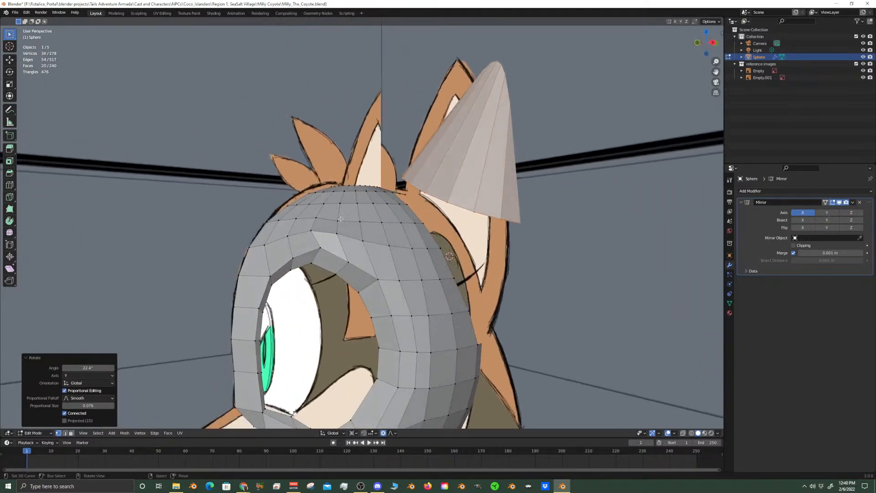
left_click(338, 221)
key("g")
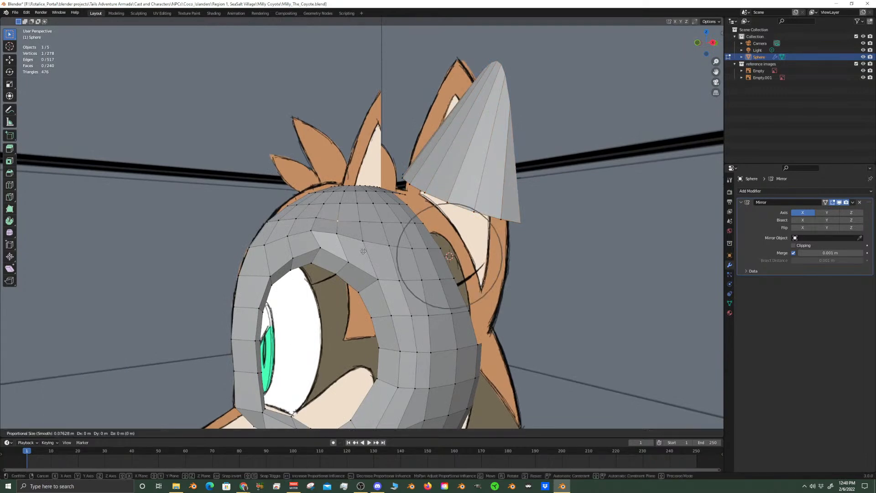
key("z")
scroll(364, 247, "up", 5)
scroll(365, 248, "up", 1)
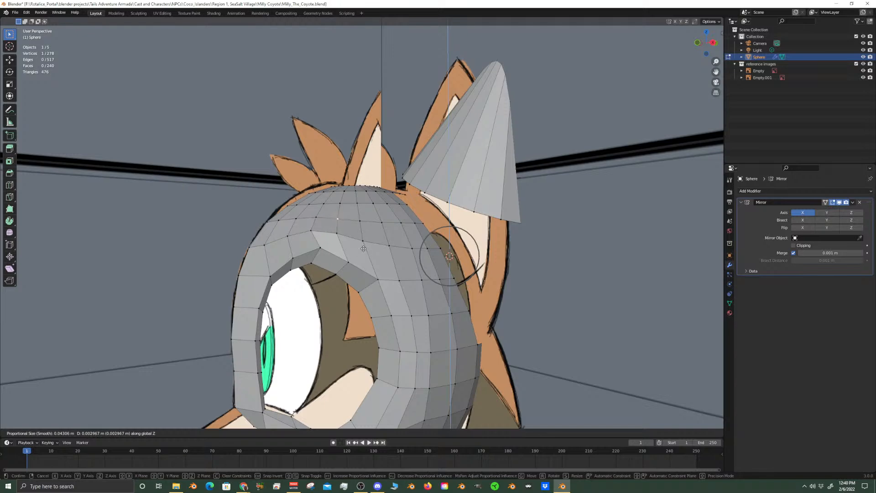
left_click(364, 248)
Shift the neighbouring vertex nearer the ear about 0.0022 m along X in front view to smooth the head's curve
key("KP_1")
scroll(364, 248, "up", 6)
middle_click_drag(364, 248, 391, 252, "shift")
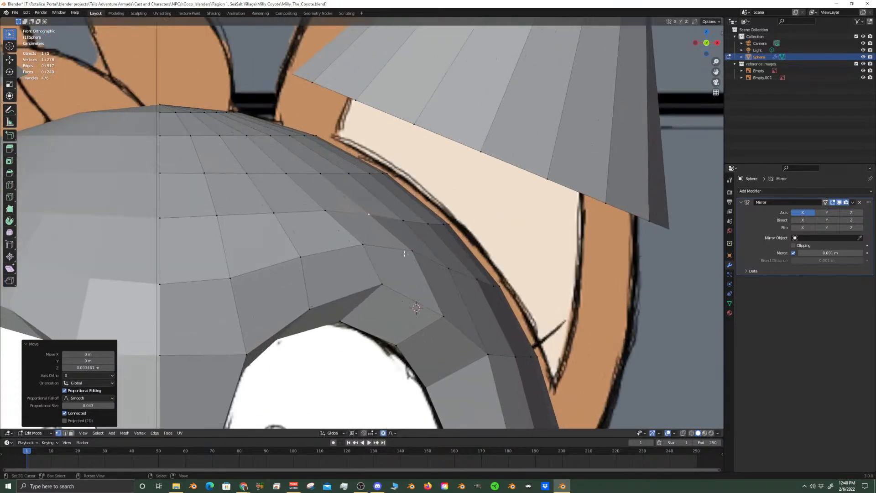
right_click(409, 221)
scroll(409, 221, "down", 3)
scroll(471, 278, "up", 3)
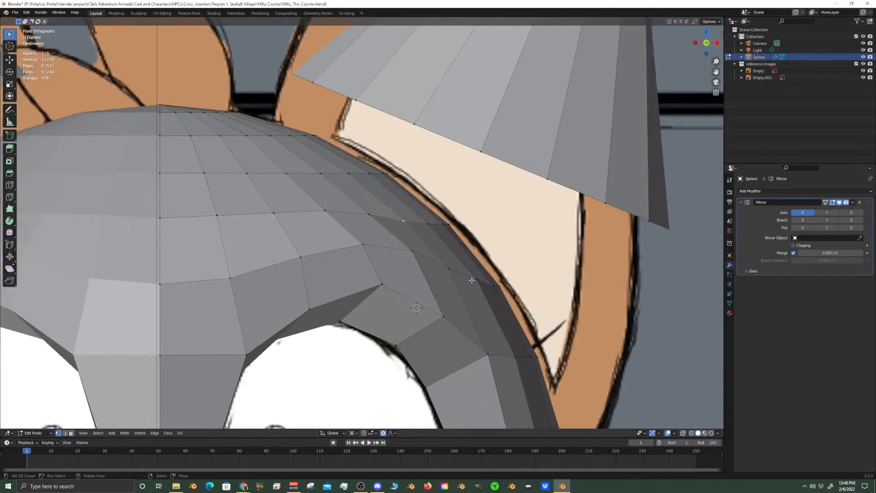
key("g")
key("x")
left_click(475, 277)
scroll(456, 314, "down", 2)
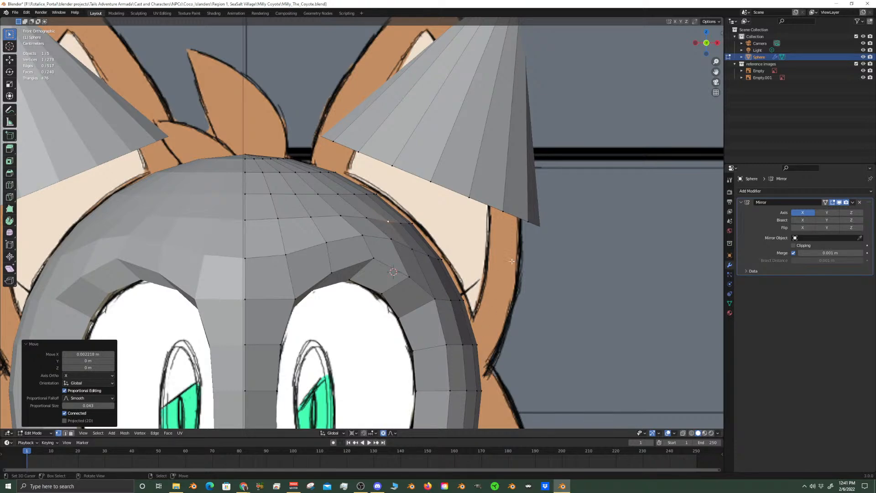
Select the whole ear cone, lower it along Z and tilt it about 1.9° around Y toward the drawn ear
left_click(474, 197)
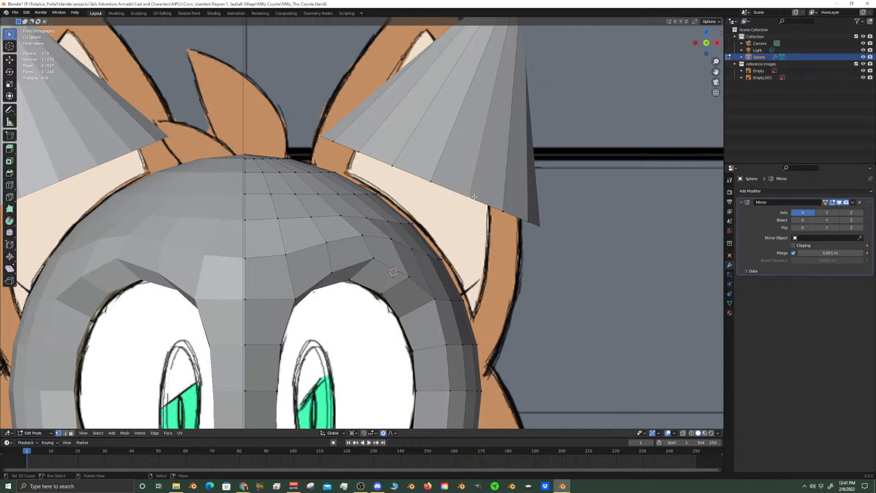
key("ctrl+l")
key("g")
key("z")
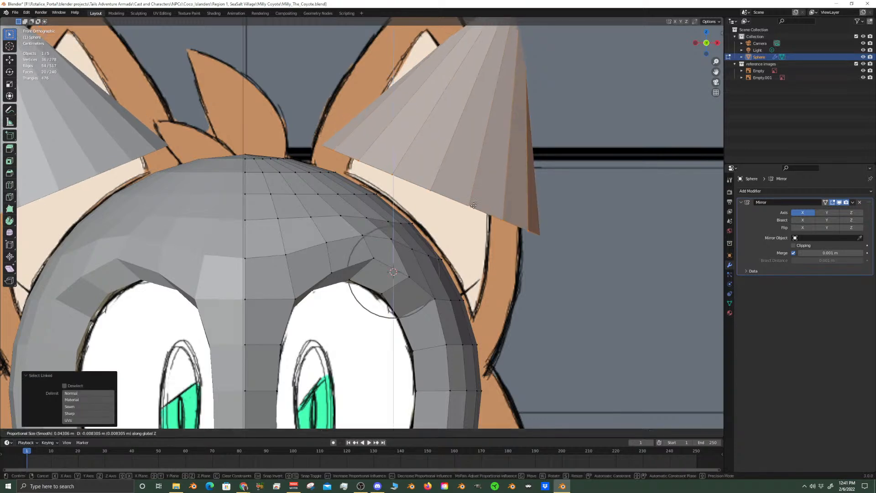
left_click(466, 219)
key("r")
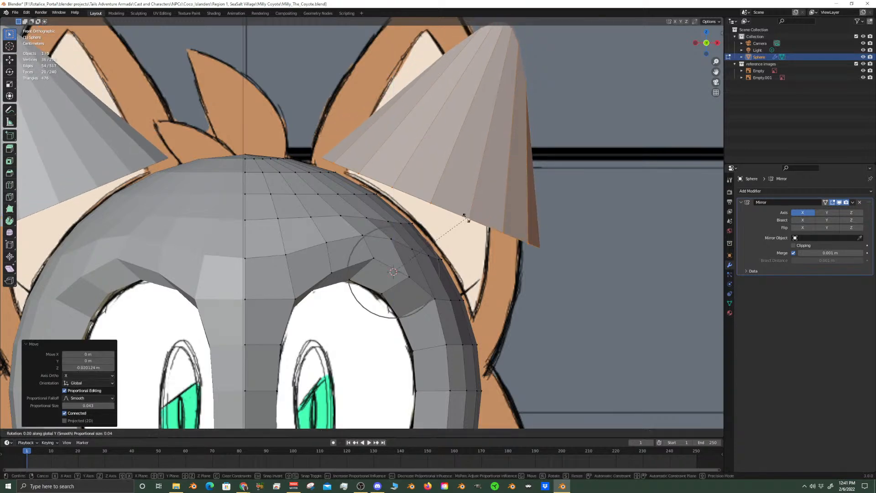
key("y")
left_click(458, 229)
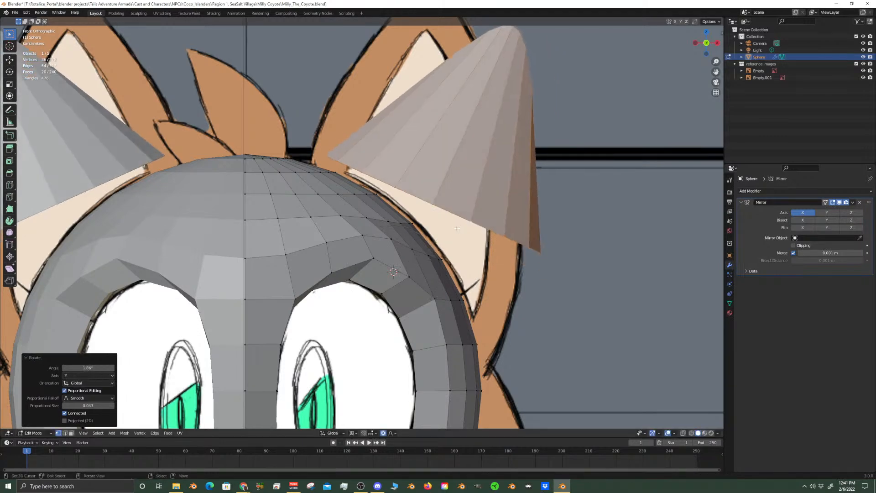
scroll(529, 299, "down", 4)
scroll(528, 298, "up", 2)
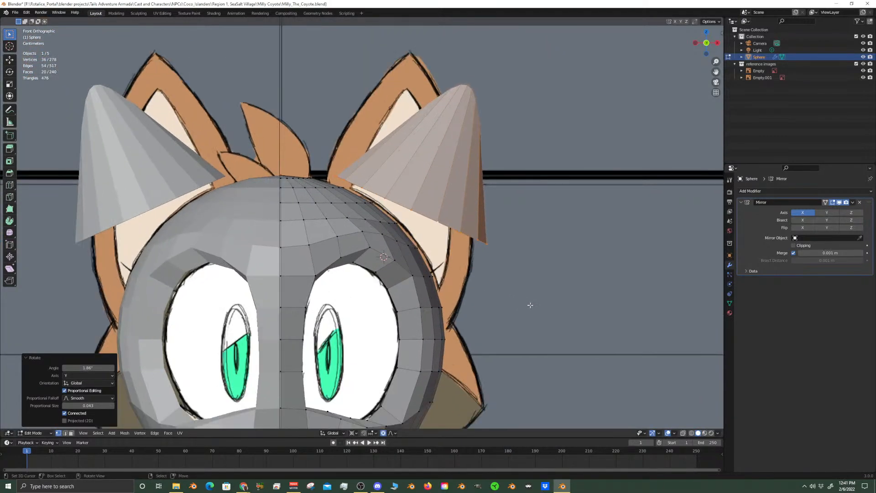
Add two evenly spaced edge loops around the ear cone with a slide factor of 0
key("ctrl+r")
scroll(477, 177, "up", 1)
left_click(477, 177)
right_click(476, 177)
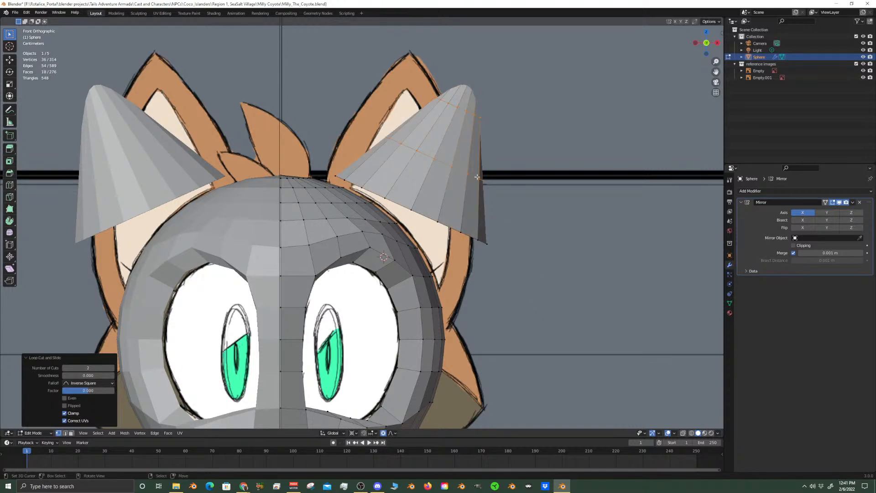
key("s")
key("shift+y")
right_click(538, 210)
Set the transform pivot point to Median Point
left_click(358, 434)
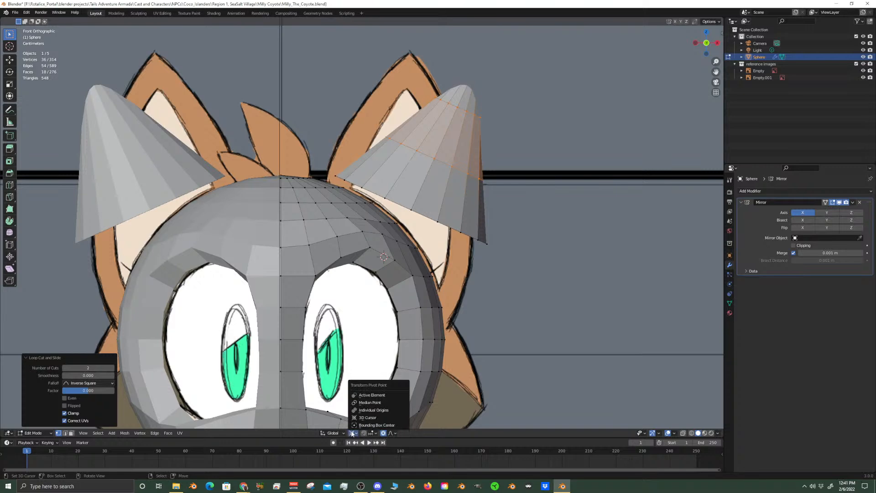
left_click(372, 403)
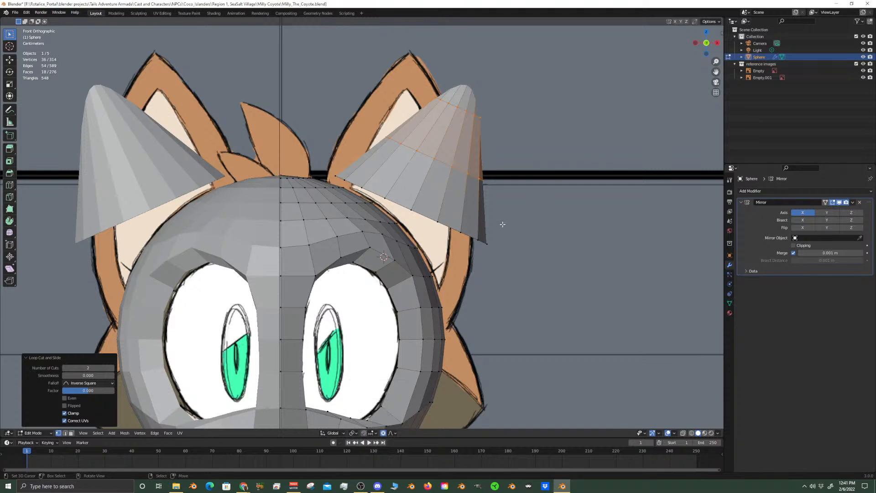
key("s")
key("y")
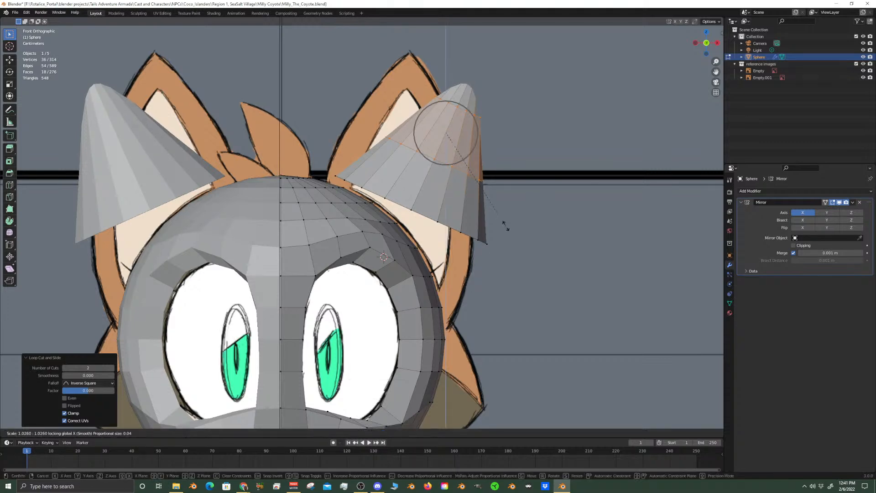
right_click(518, 209)
key("s")
key("x")
right_click(518, 215)
Select the entire ear cone and scale it uniformly to about 1.193 against the side-view drawing
scroll(505, 235, "down", 2)
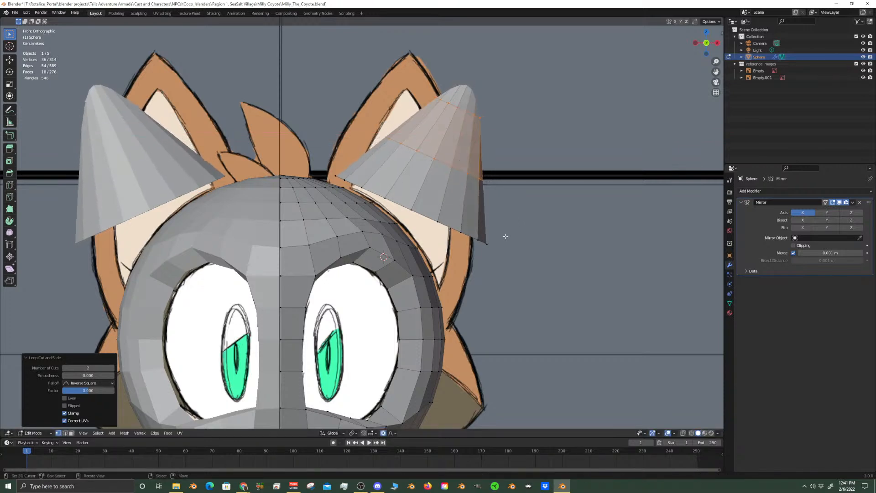
scroll(469, 204, "up", 4)
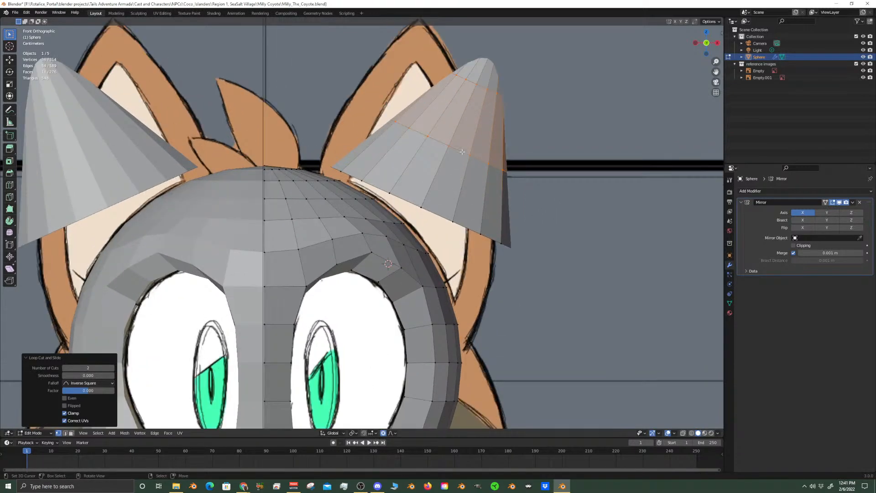
middle_click_drag(497, 287, 428, 279)
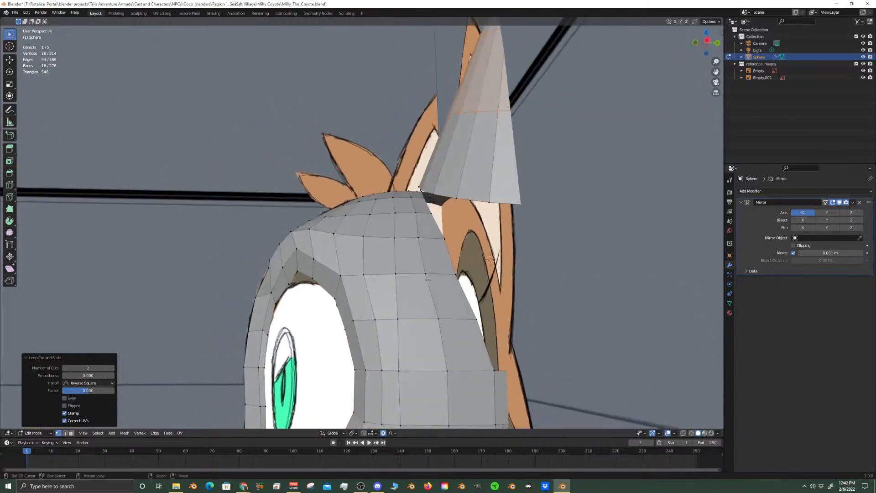
key("KP_3")
scroll(387, 305, "down", 4)
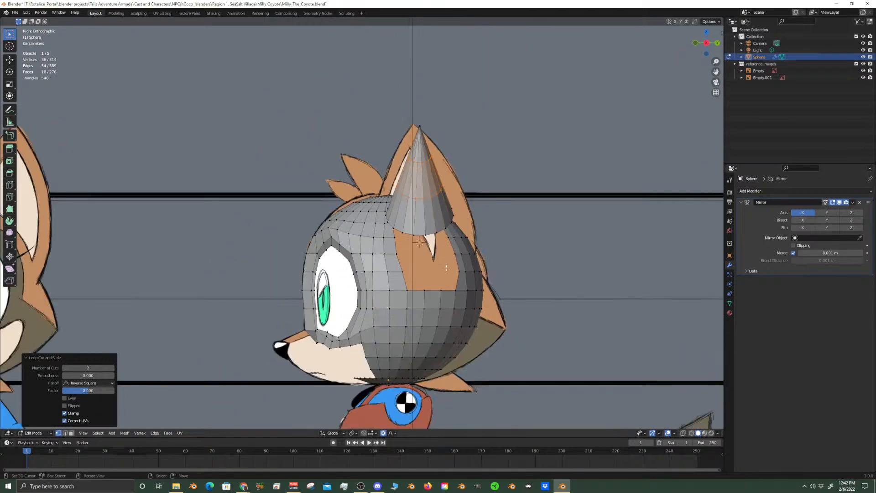
key("ctrl+l")
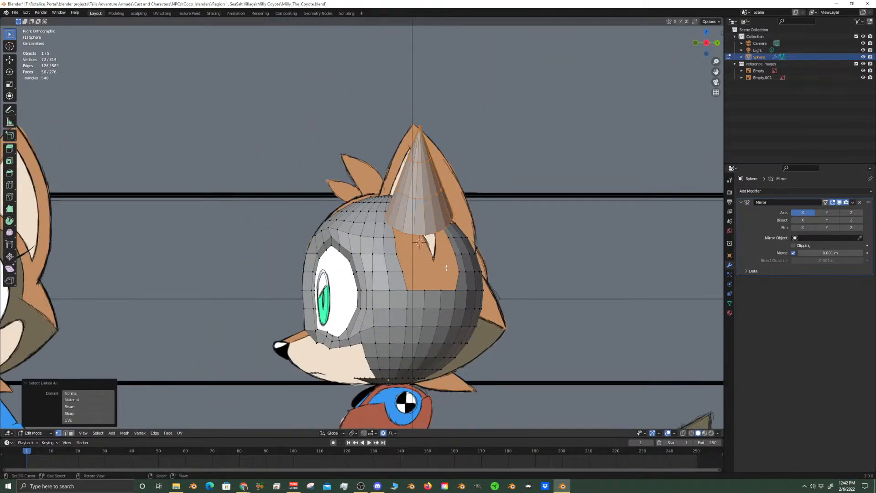
key("s")
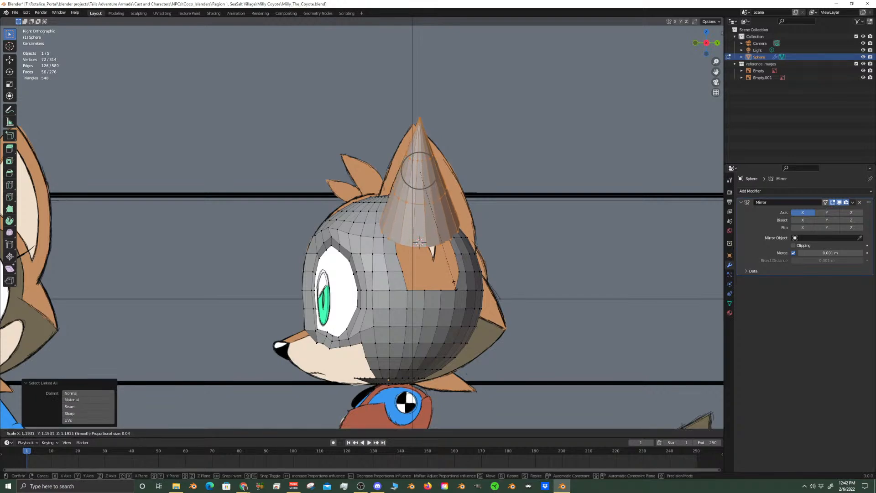
left_click(453, 282)
scroll(402, 272, "up", 5)
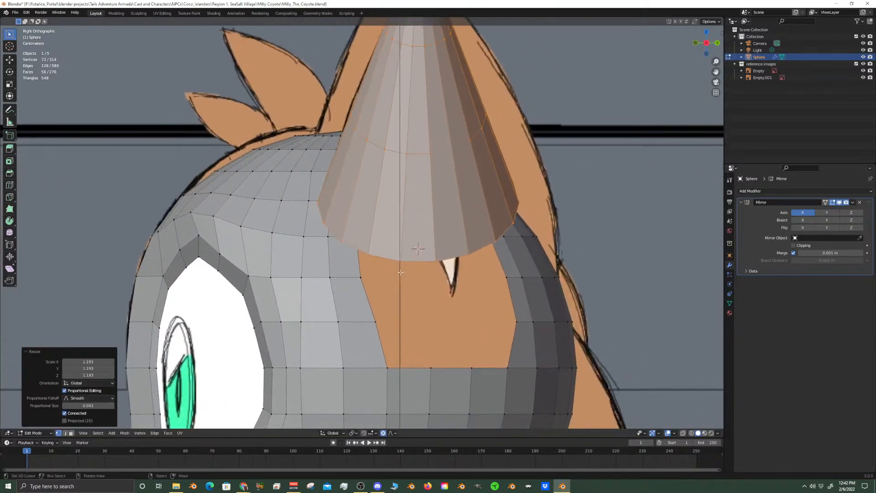
scroll(431, 259, "down", 3)
Rotate the ear cone's base edge loop about 10.5° around Y so its slope follows the head
middle_click_drag(431, 259, 493, 262)
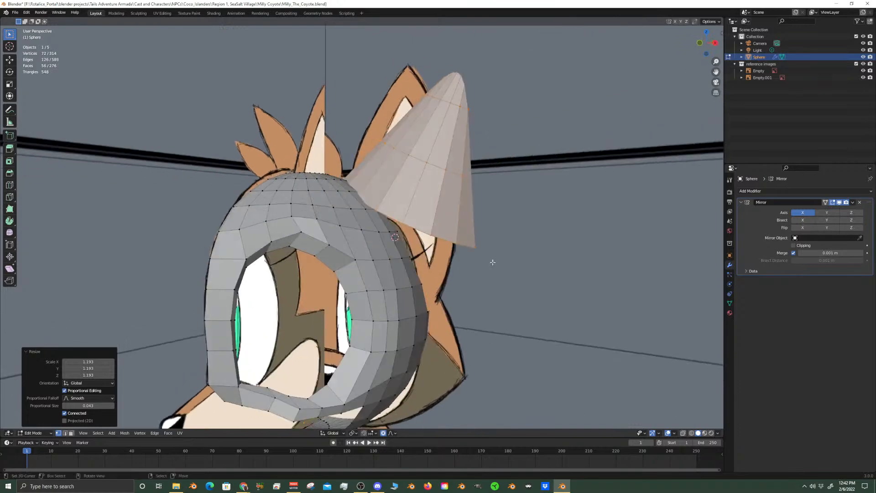
key("KP_1")
scroll(492, 262, "up", 5)
middle_click_drag(518, 296, 526, 249)
key("alt+a")
left_click(560, 257, "alt")
key("r")
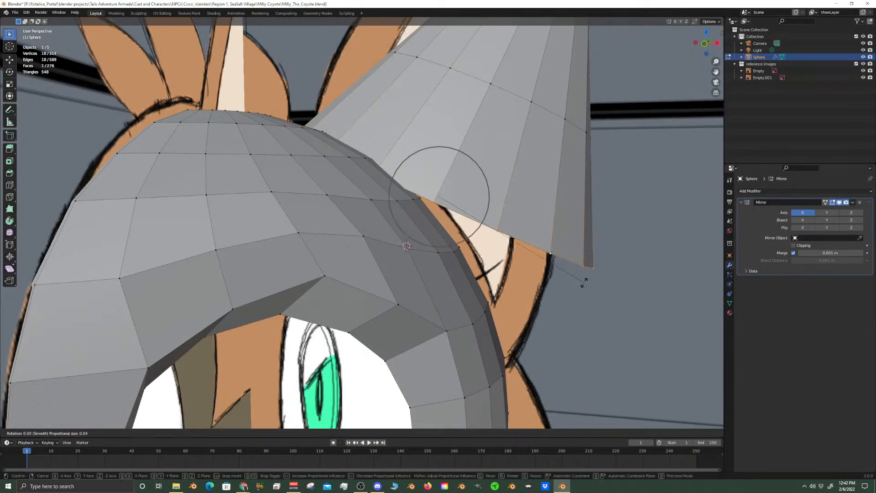
key("y")
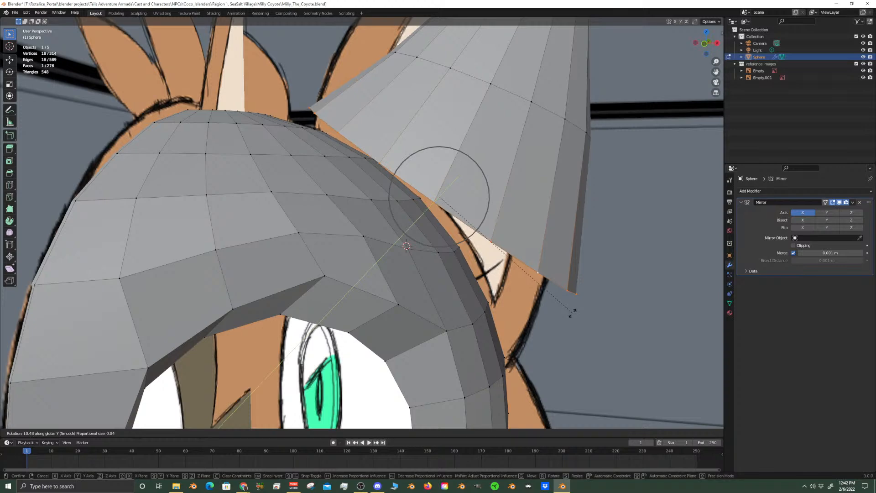
left_click(573, 313)
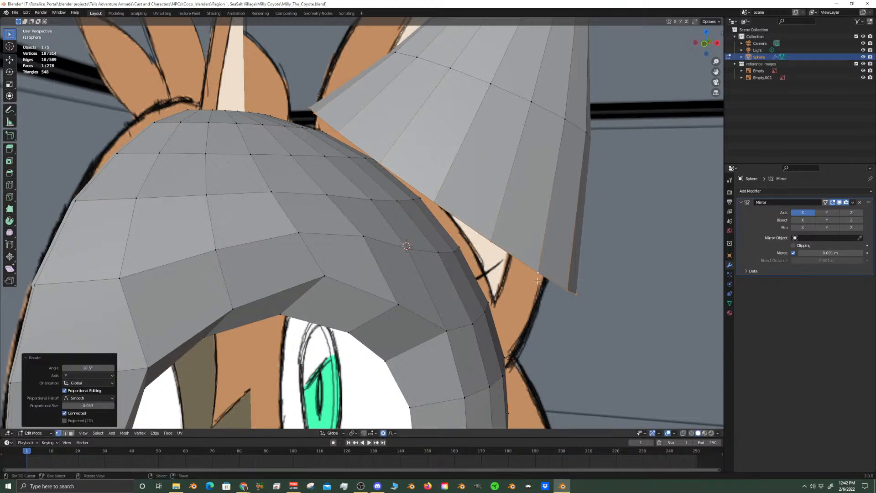
key("KP_1")
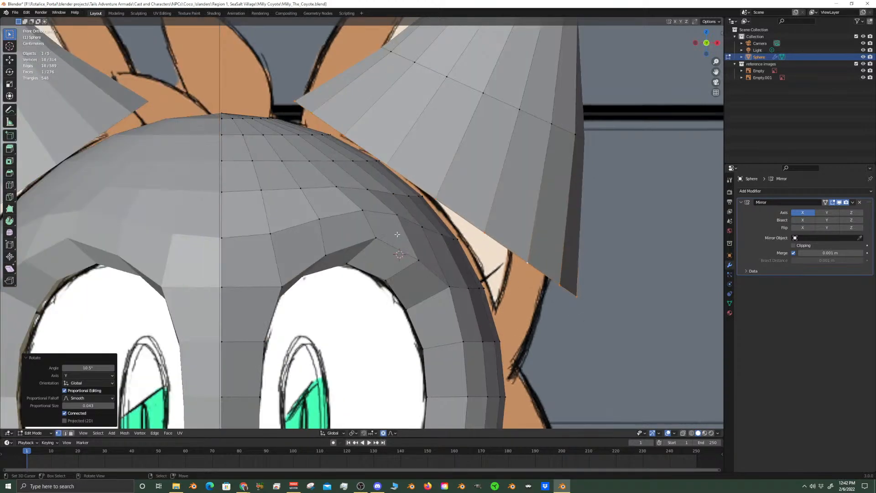
Temporarily hide the viewport overlays and toggle X-ray to examine how the ears meet the head, then restore the display
left_click(668, 433)
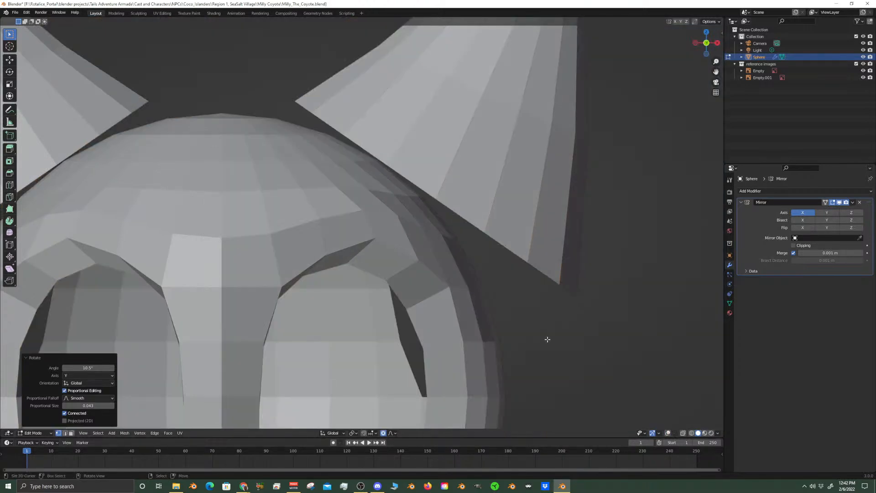
left_click(681, 433)
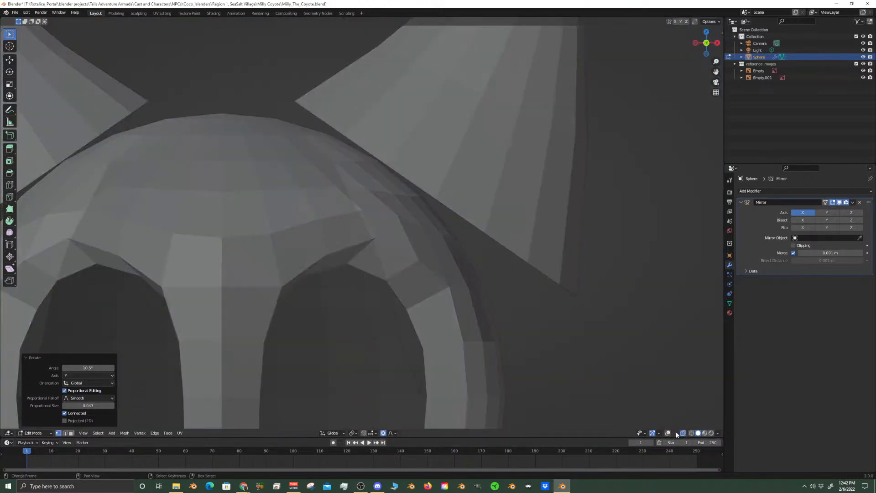
left_click(682, 434)
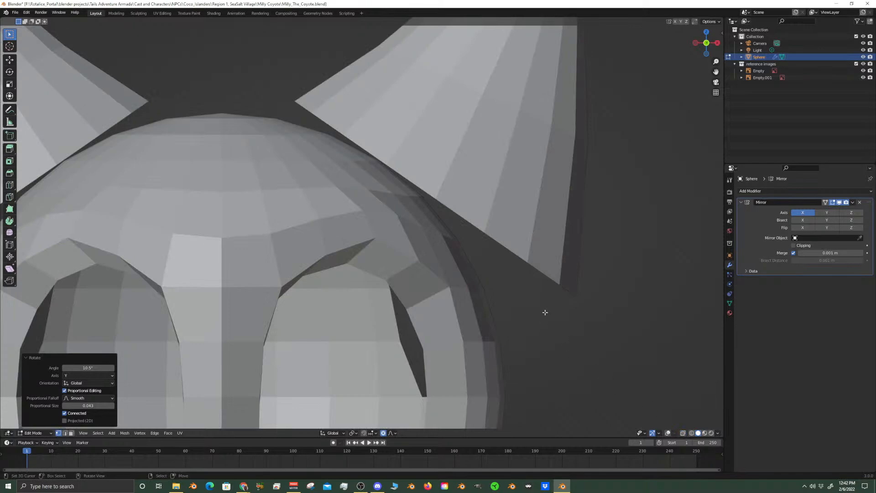
left_click(669, 434)
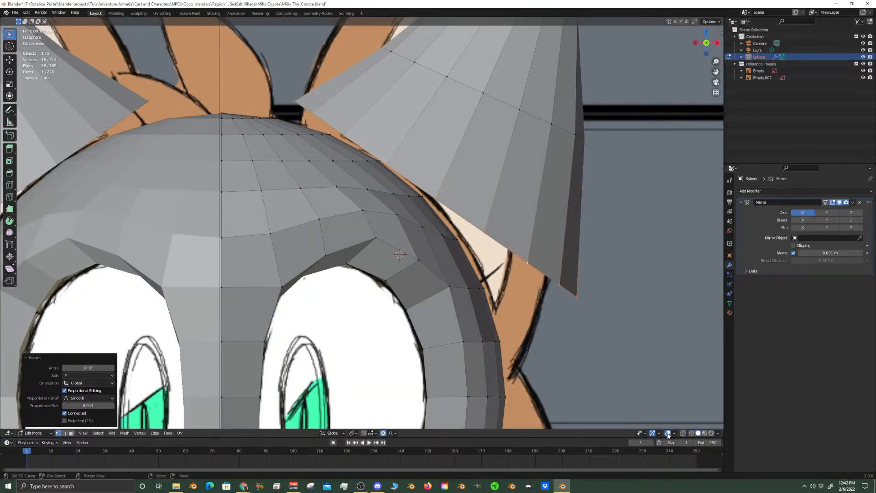
Shift the cone's two middle edge loops about 0.0147 m along Y toward the back of the head in side view
scroll(443, 226, "down", 2)
scroll(446, 214, "up", 2)
middle_click_drag(516, 243, 444, 271)
scroll(448, 272, "up", 1)
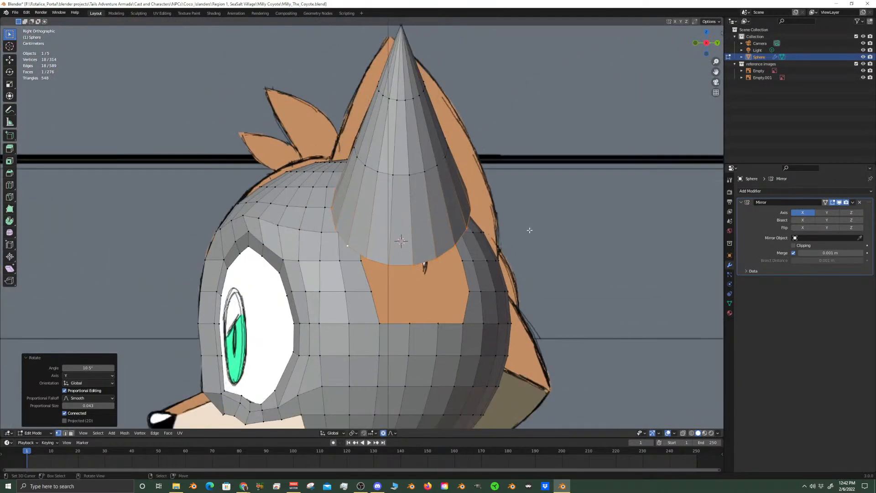
left_click(437, 163, "alt")
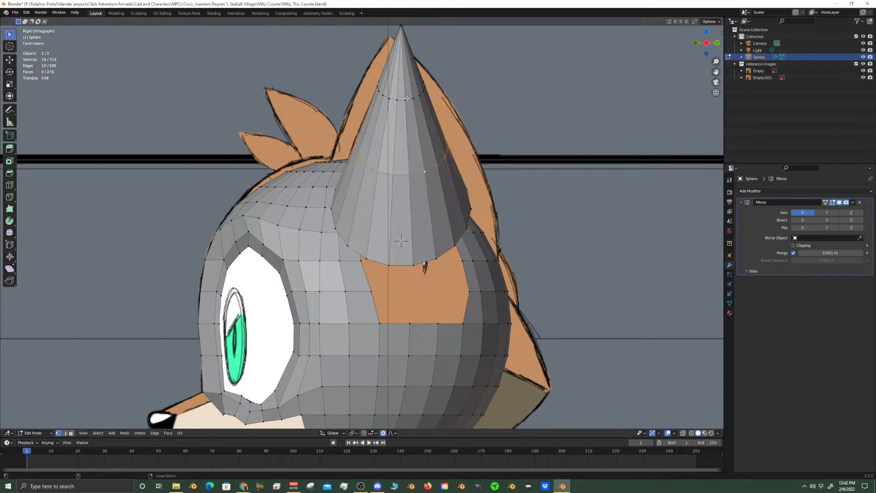
left_click(423, 111, "ctrl+alt+shift")
key("g")
key("y")
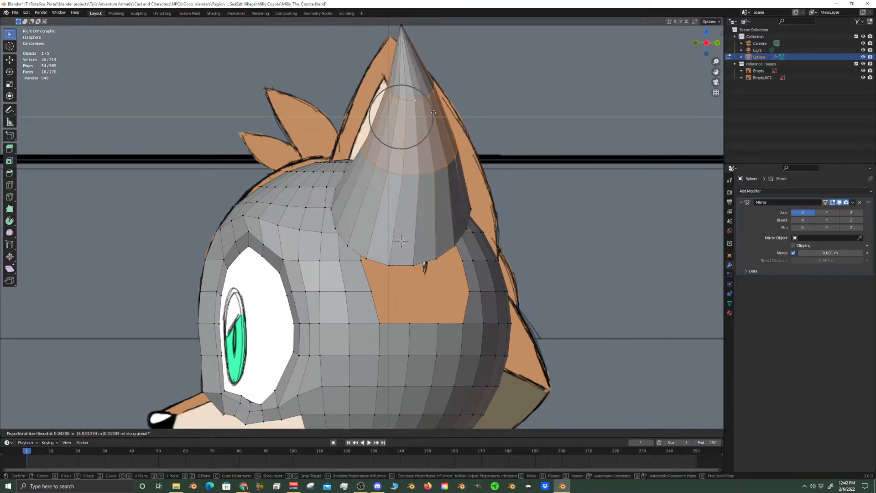
left_click(435, 115)
Narrow the cone's base edge loop in side view by scaling it to about 0.852 along Y
middle_click_drag(436, 114, 380, 169)
scroll(381, 169, "up", 2)
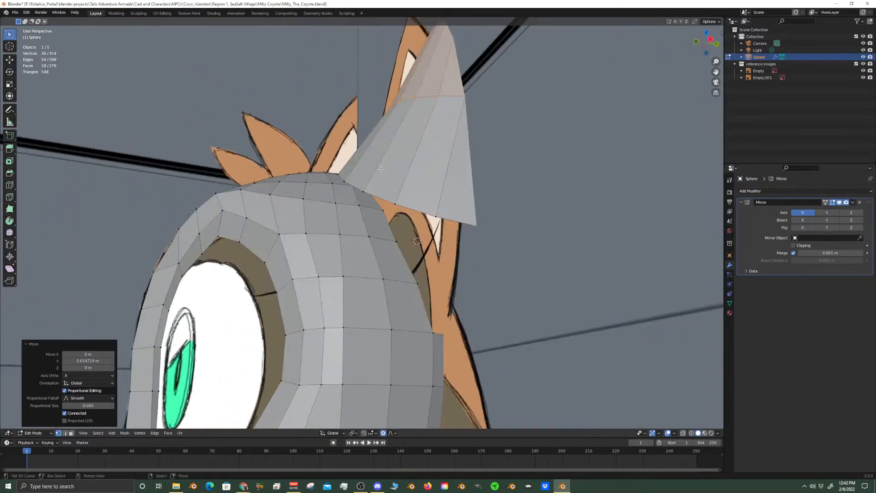
key("KP_3")
key("KP_1")
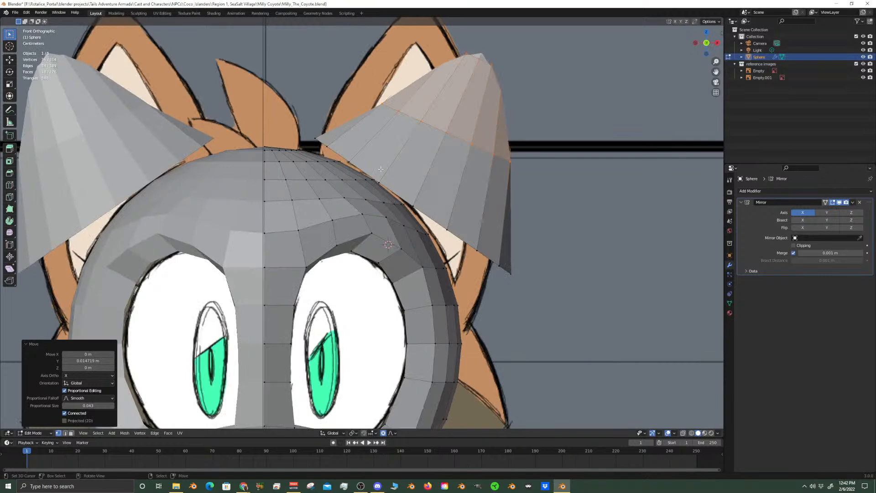
middle_click_drag(405, 208, 341, 205)
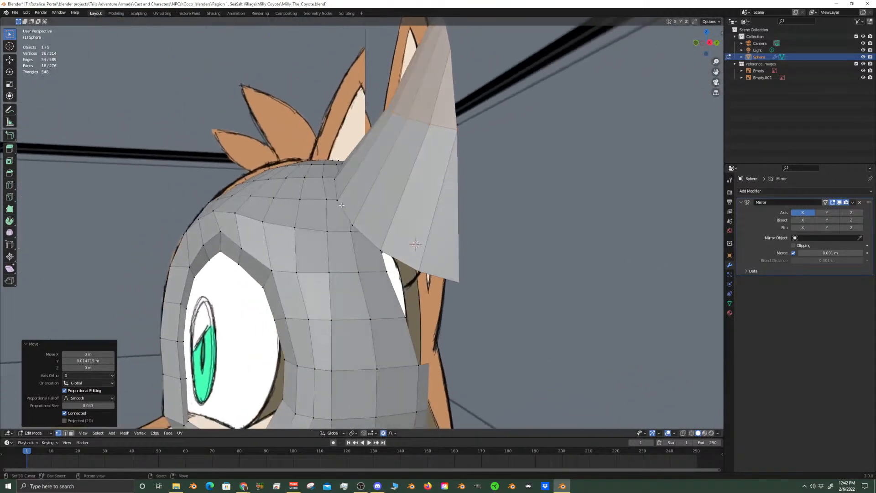
left_click(381, 251)
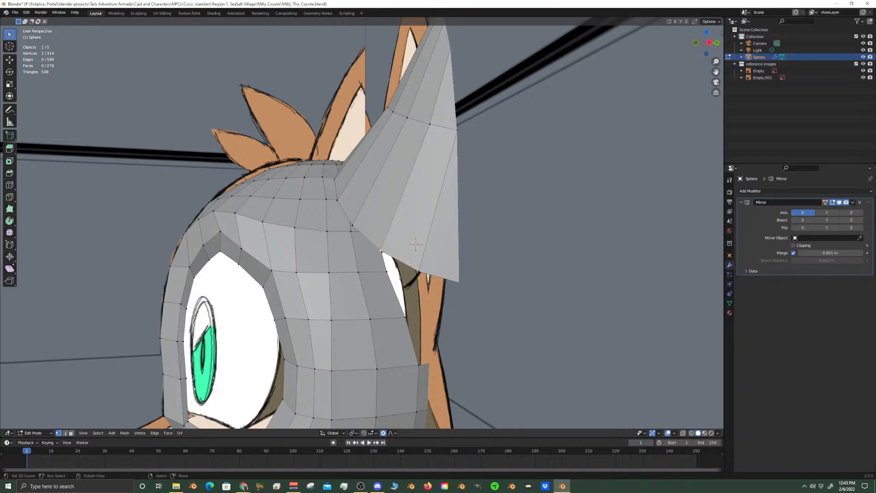
key("KP_3")
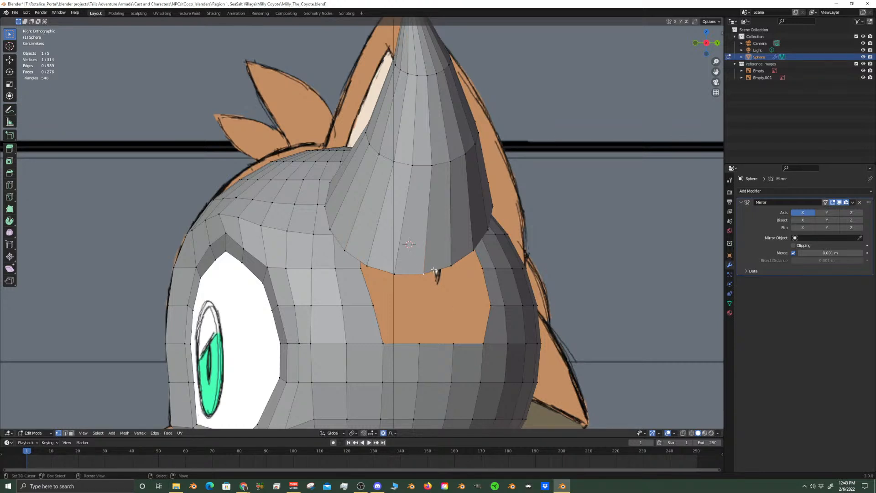
left_click(434, 270, "alt")
key("s")
key("y")
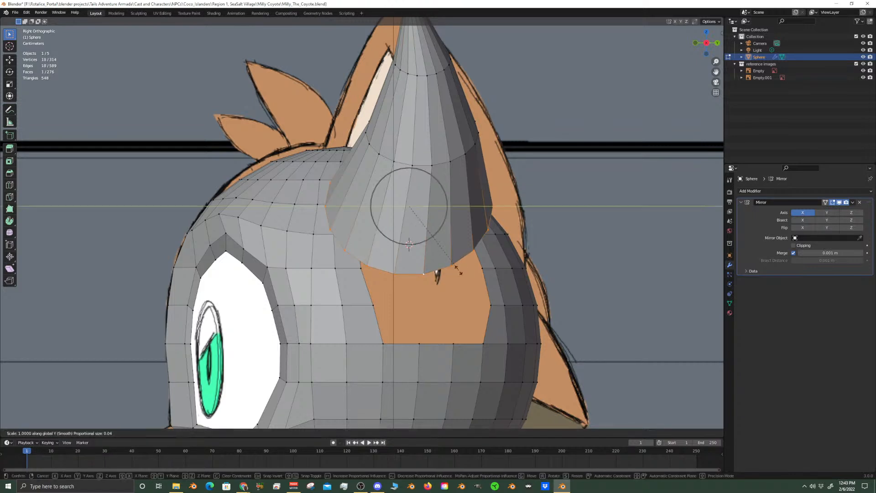
left_click(445, 267)
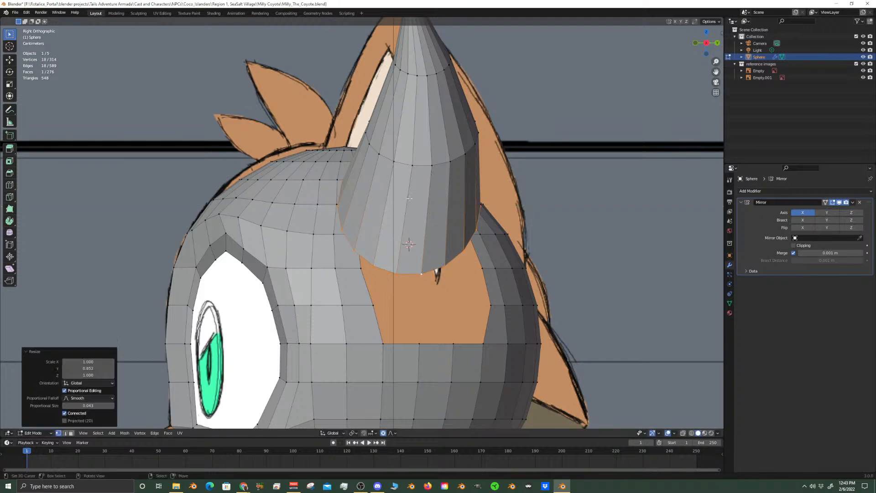
Shift the ear cone's middle edge loop slightly along Y toward the back of the head in side view
left_click(433, 159, "alt")
key("g")
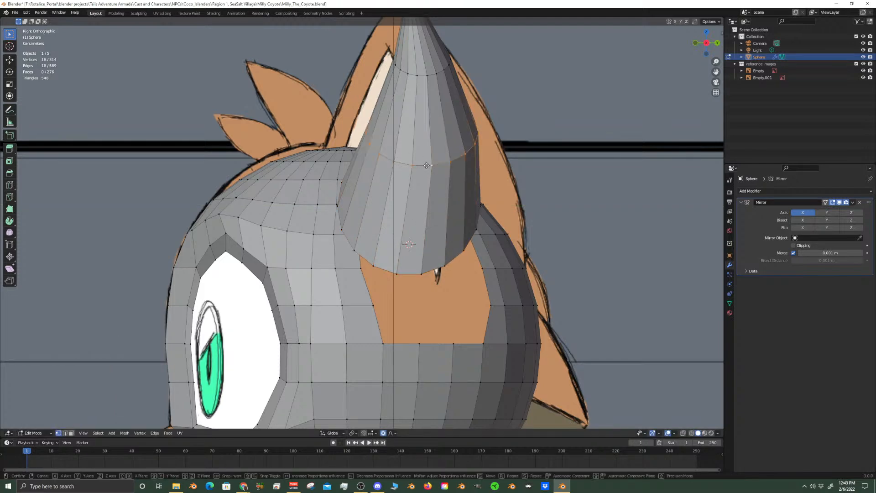
left_click(429, 85)
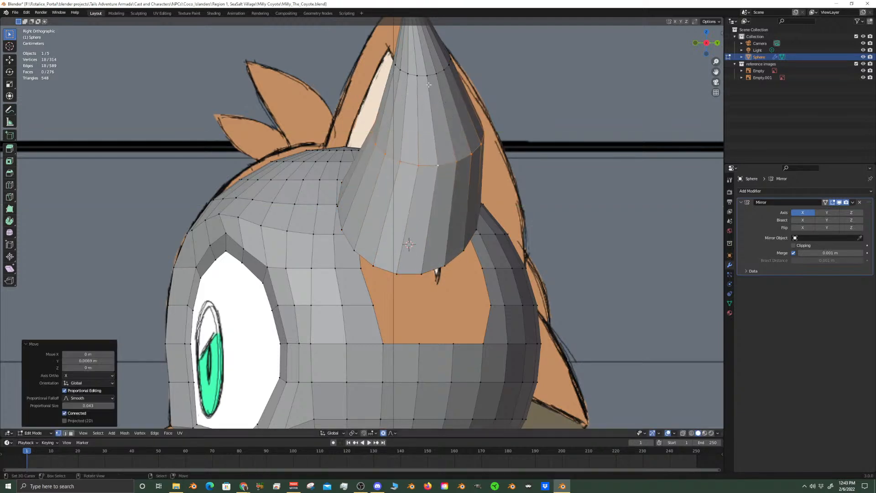
Shift the ear cone's upper edge loop about 0.0077 m along Y toward the back of the head
middle_click_drag(429, 85, 418, 166)
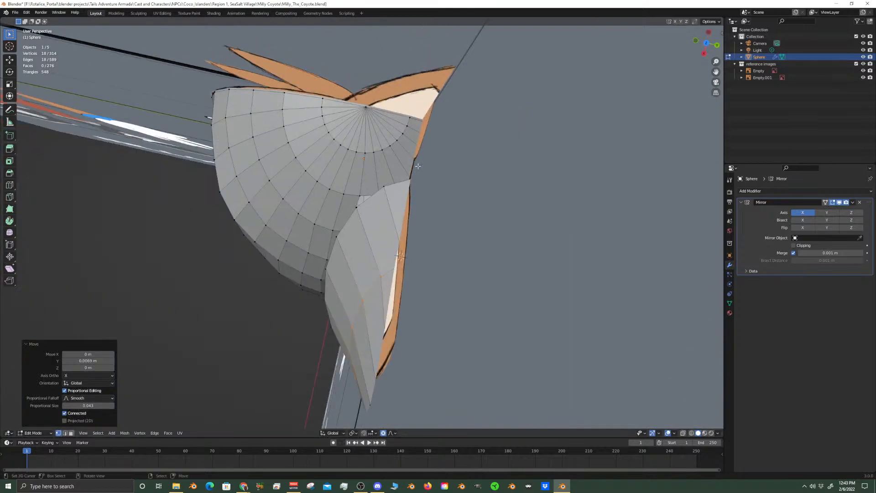
key("KP_3")
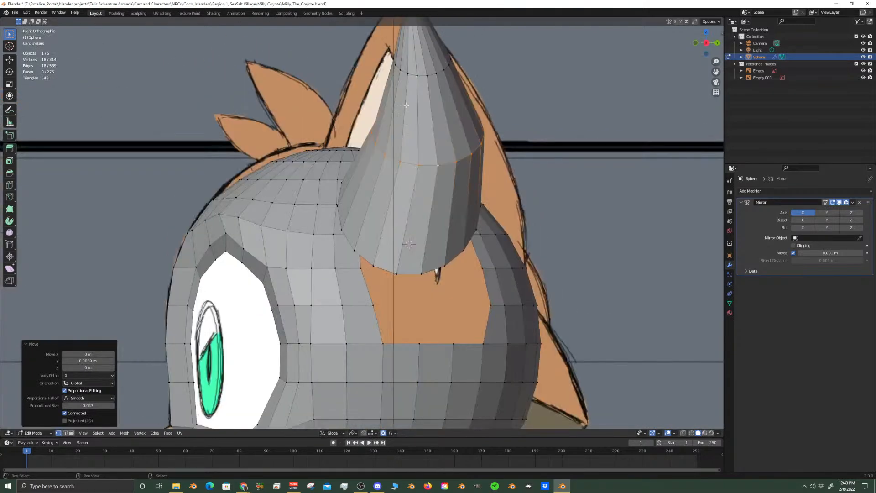
scroll(408, 200, "up", 2)
scroll(408, 200, "up", 1, "shift")
left_click(431, 167, "alt")
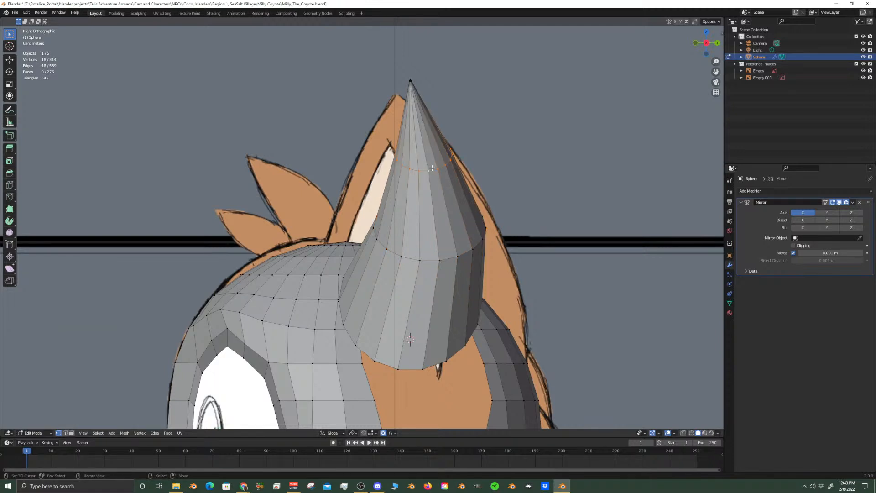
middle_click_drag(431, 168, 426, 181, "shift")
key("g")
key("y")
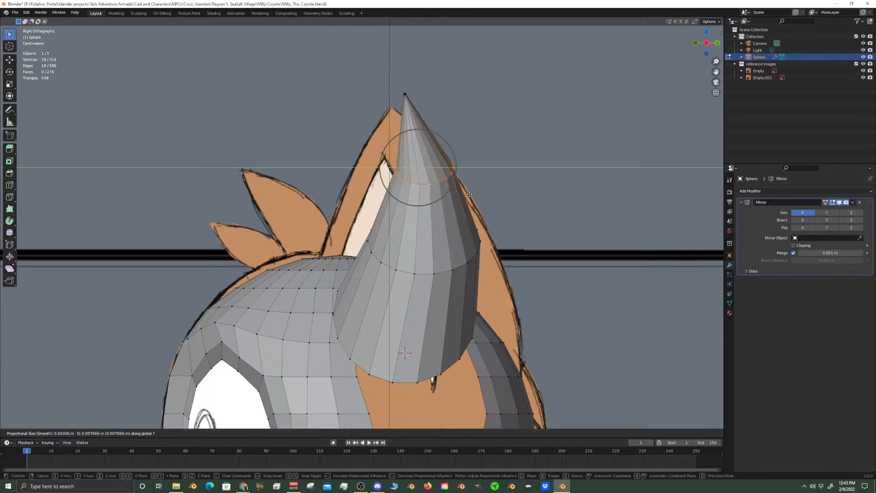
left_click(462, 195)
Examine how the ear cone sits against the head opening from the front, side and angled views
middle_click_drag(454, 288, 223, 217)
left_click(367, 212)
key("KP_1")
middle_click_drag(281, 222, 433, 230)
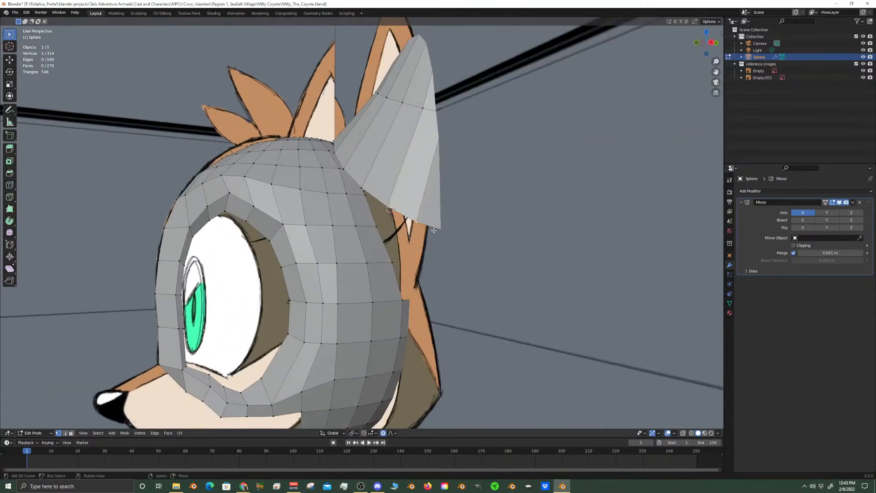
key("KP_3")
scroll(434, 231, "up", 3)
scroll(433, 235, "down", 5)
Try to slide an edge at the rim of the opening in the side of the head
middle_click_drag(440, 231, 416, 249)
left_click(409, 265, "shift")
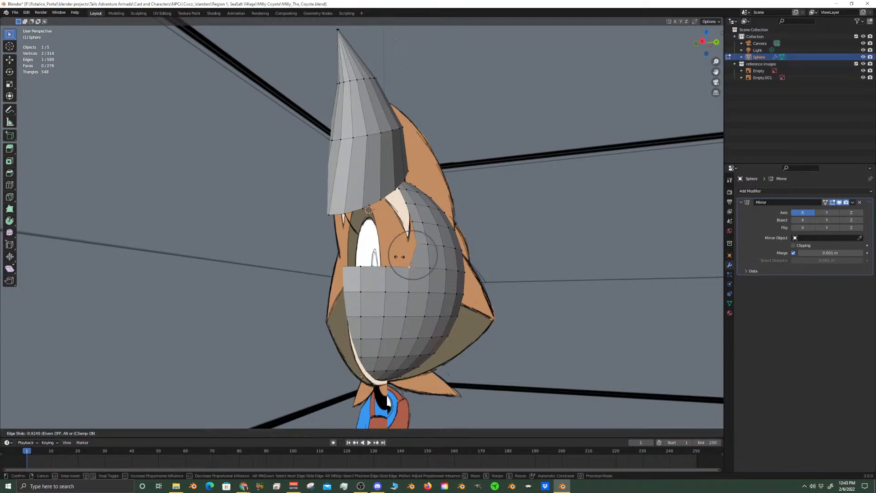
middle_click_drag(399, 248, 381, 189)
With X-ray on in front view, rotate the ear cone above its base loop about -7.02° around Y
scroll(388, 223, "up", 3)
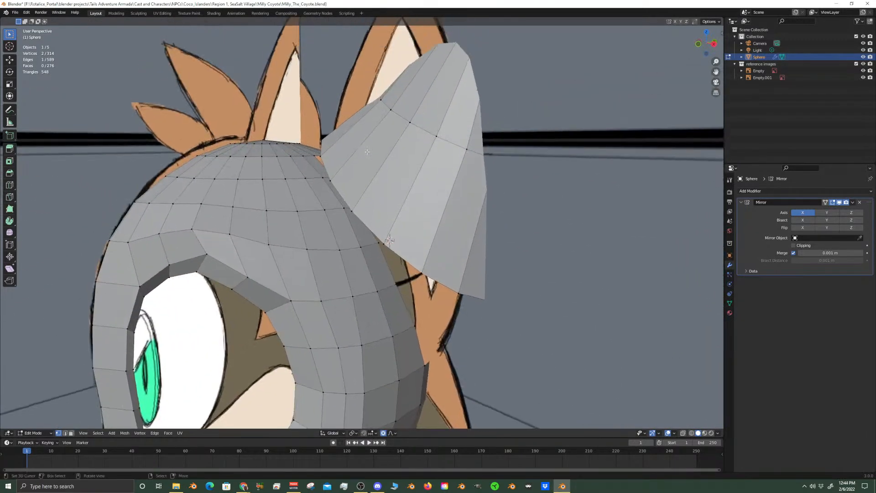
key("KP_1")
scroll(450, 122, "down", 3)
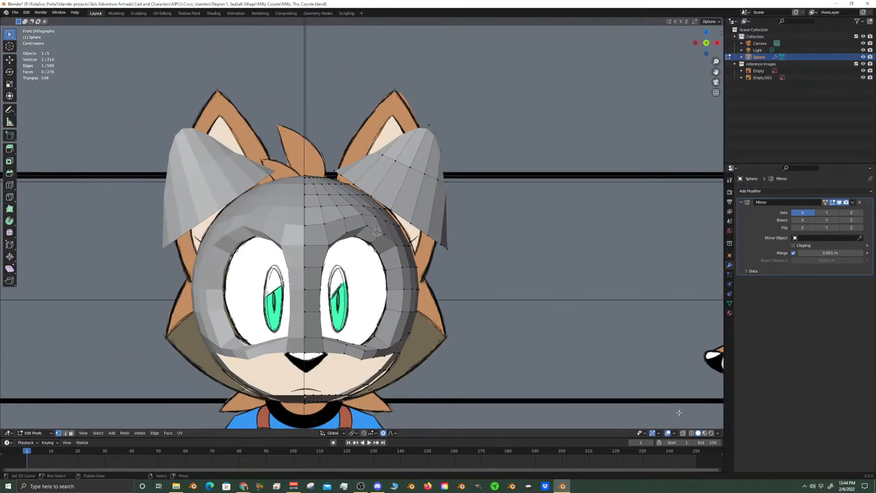
left_click(683, 433)
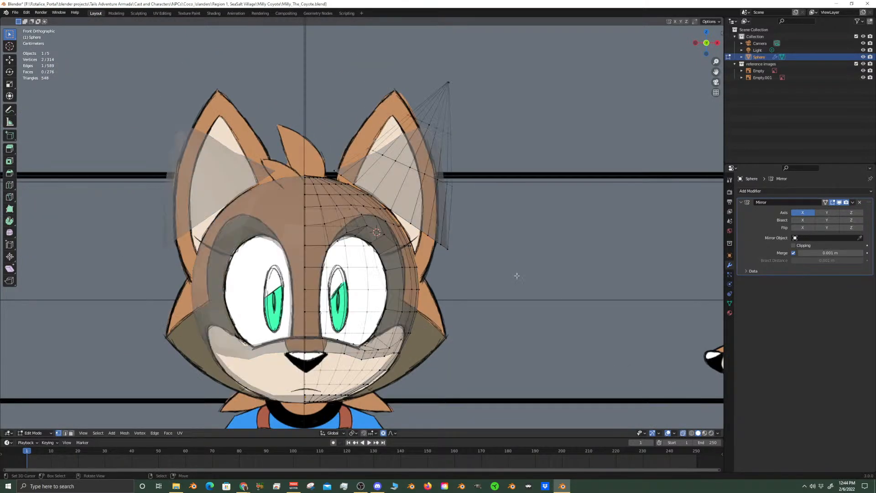
left_click(418, 169)
key("ctrl+l")
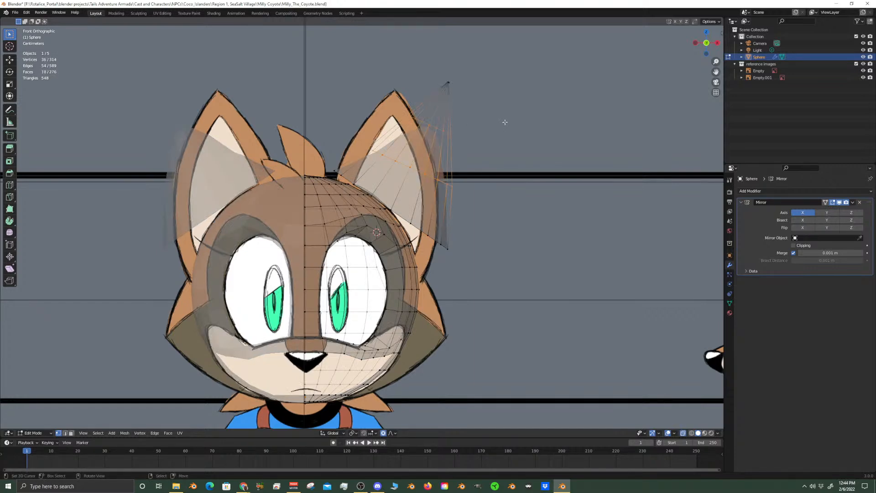
key("l")
key("r")
key("y")
scroll(519, 157, "down", 11)
scroll(519, 157, "down", 2)
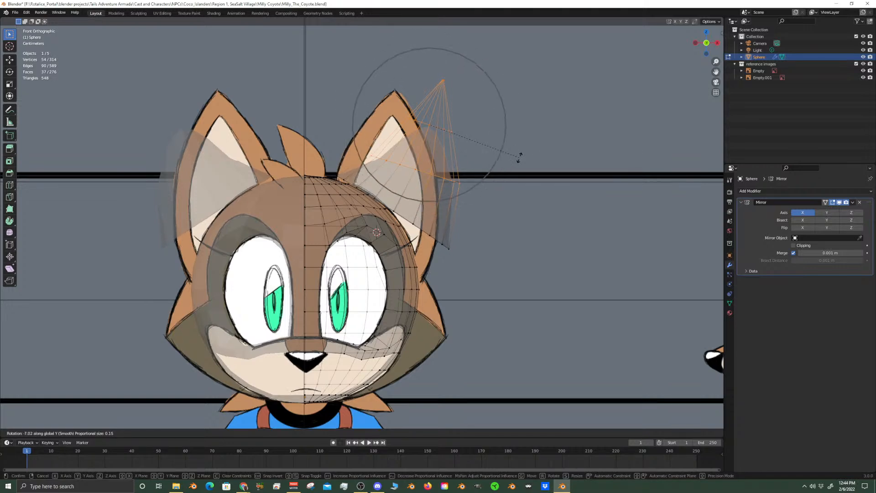
left_click(519, 157)
Move the selected upper ear about -0.0232 m in X and 0.0099 m in Z, keeping Y locked
key("g")
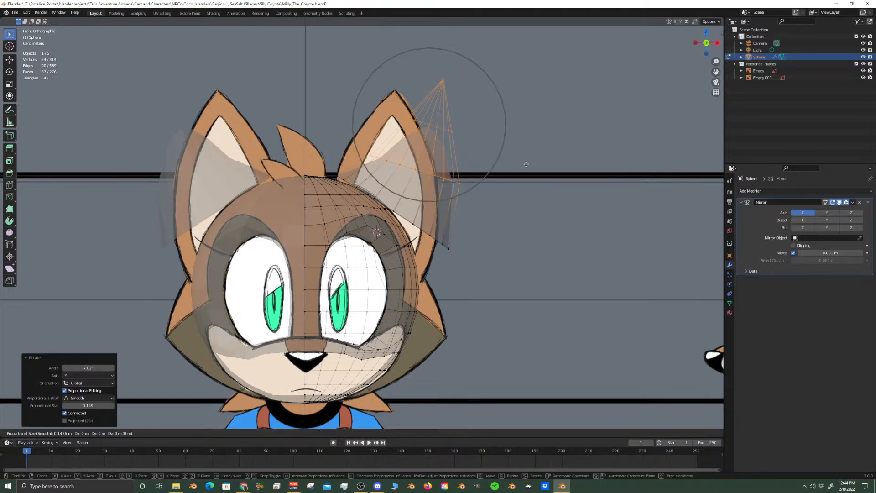
key("shift+y")
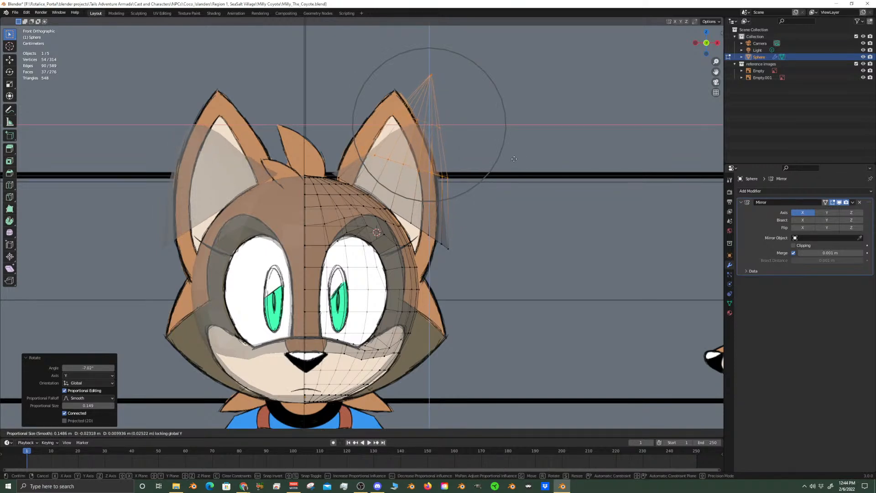
left_click(514, 159)
Add one centred edge loop around the ear cone between its base and middle loops with Loop Cut
scroll(487, 184, "up", 4)
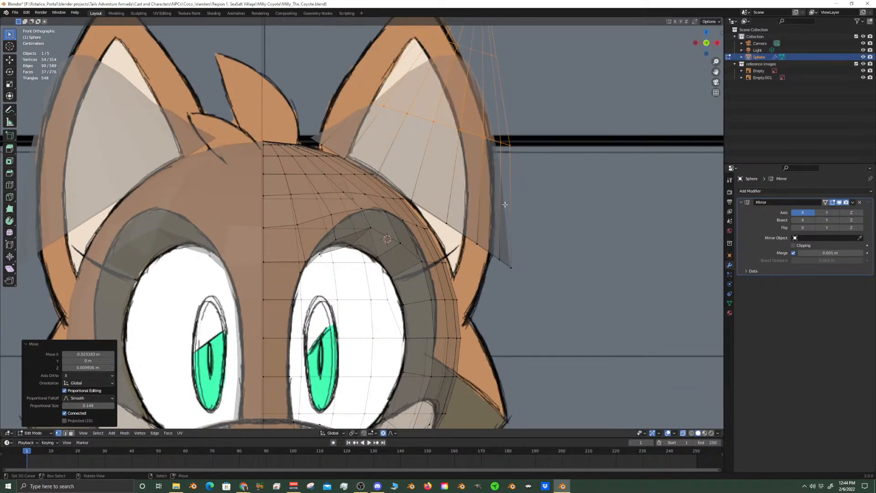
middle_click_drag(504, 205, 359, 213)
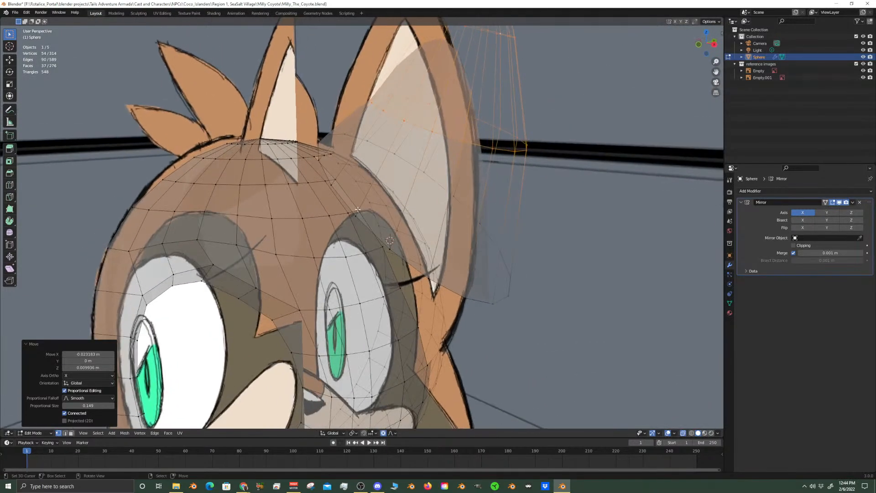
left_click(359, 211)
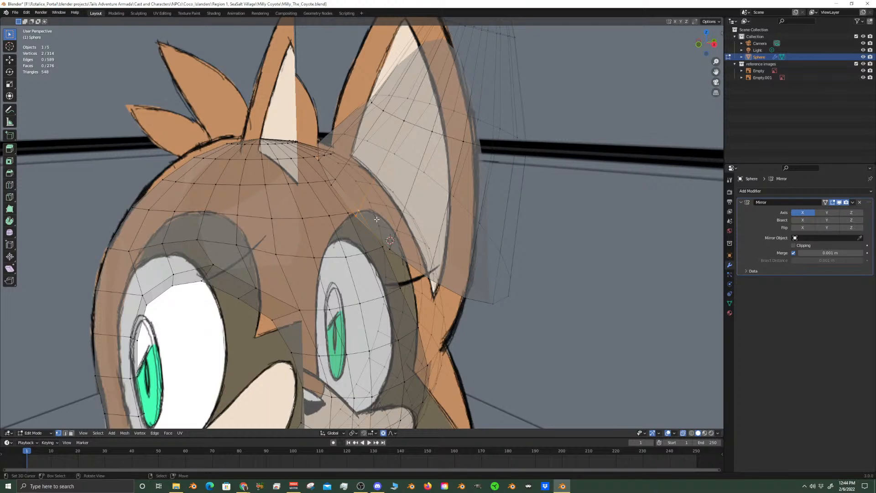
middle_click_drag(376, 219, 496, 248)
scroll(349, 207, "up", 2)
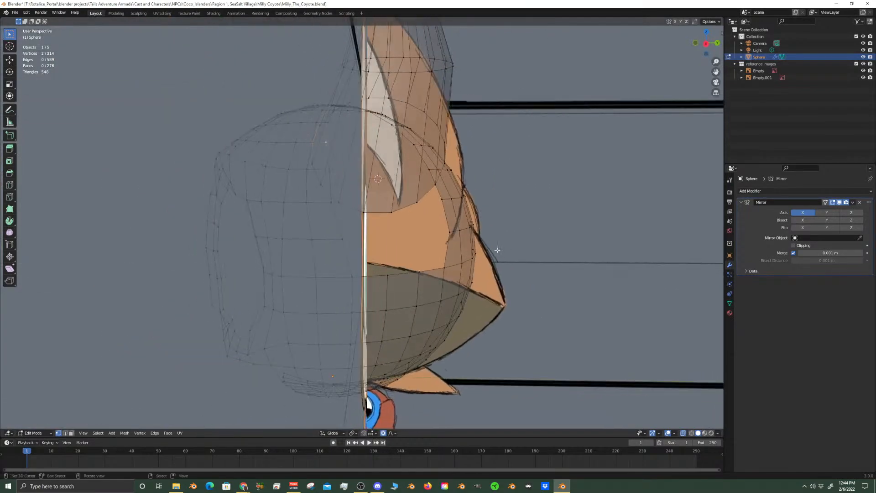
middle_click_drag(391, 210, 455, 209)
scroll(485, 195, "up", 3)
key("ctrl+r")
left_click(484, 191)
right_click(484, 191)
Merge two bottom vertices of the ear base At Last into the matching vertices on the head opening's lower edge
key("KP_3")
scroll(425, 209, "up", 4)
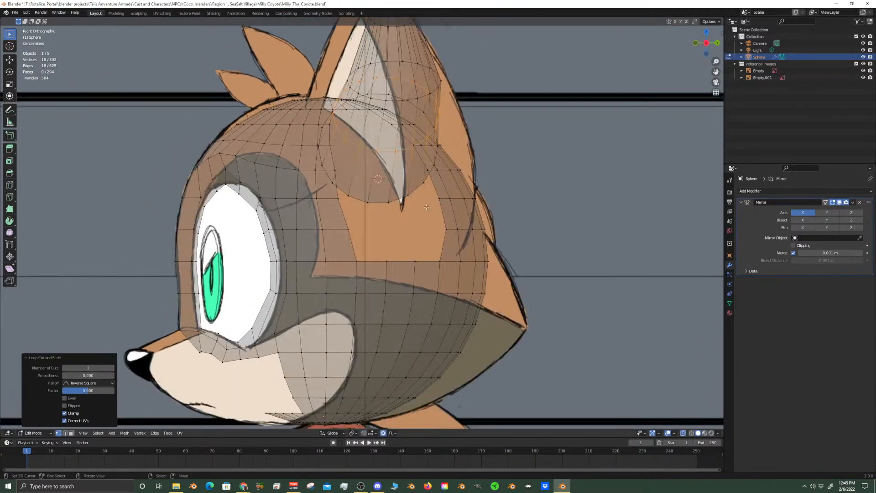
left_click(394, 201)
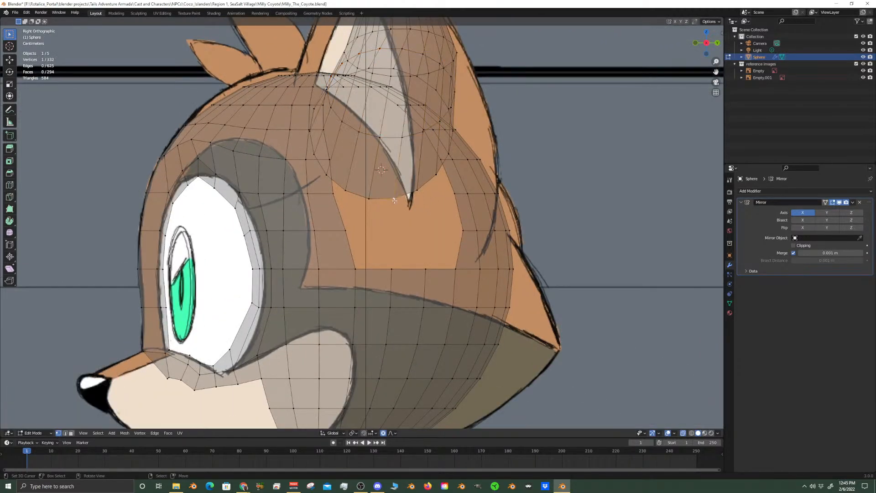
left_click(423, 268, "shift")
key("m")
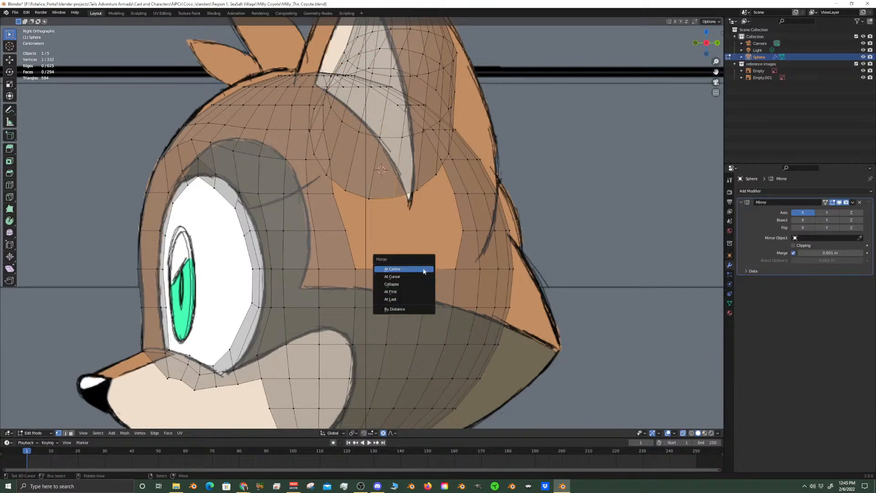
left_click(404, 300)
left_click(393, 260, "shift")
key("m")
left_click(393, 261)
Merge the next two ear base vertices At Last into the head opening's rear lower corner and the rear vertex above it
middle_click_drag(393, 264, 362, 229)
right_click(399, 199)
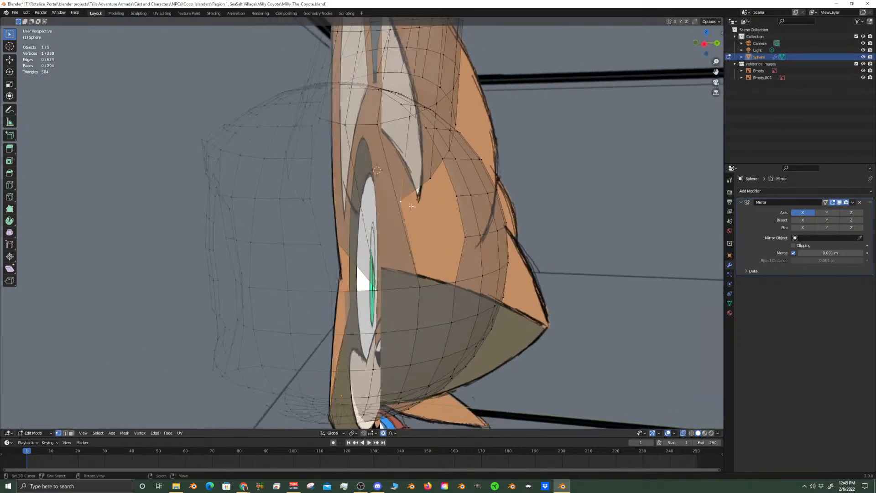
middle_click_drag(398, 199, 432, 215)
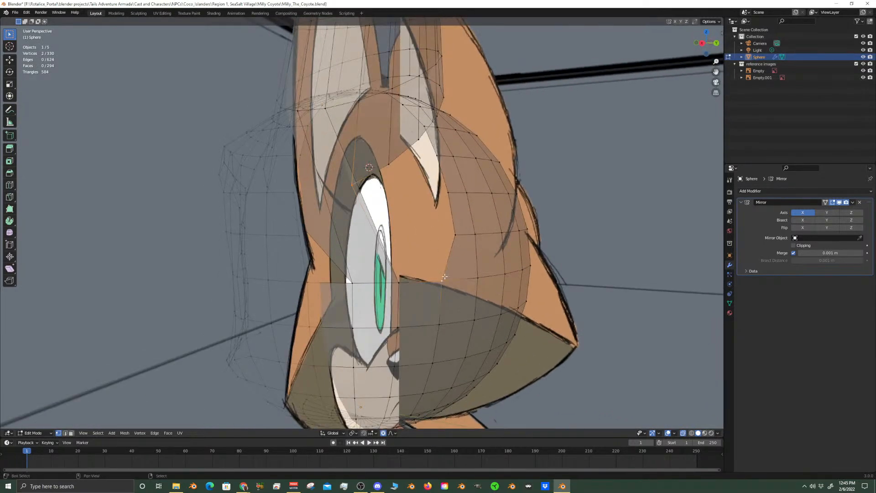
key("m")
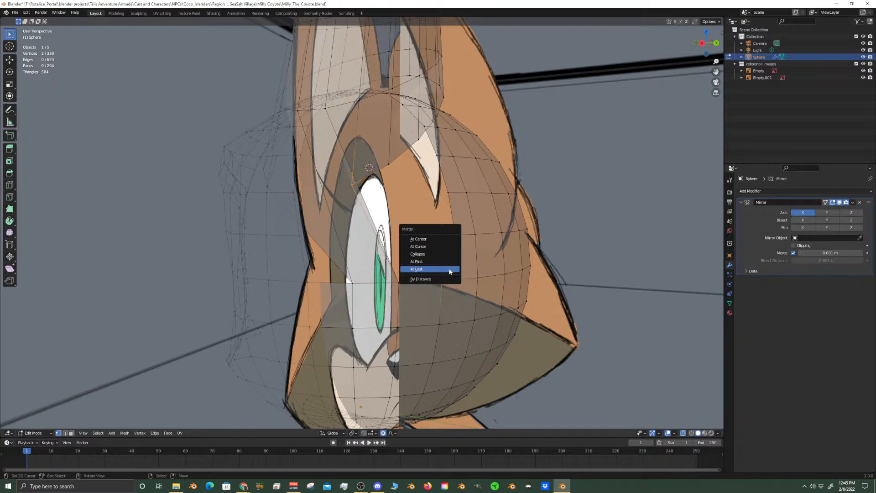
left_click(450, 271)
middle_click_drag(449, 271, 390, 180)
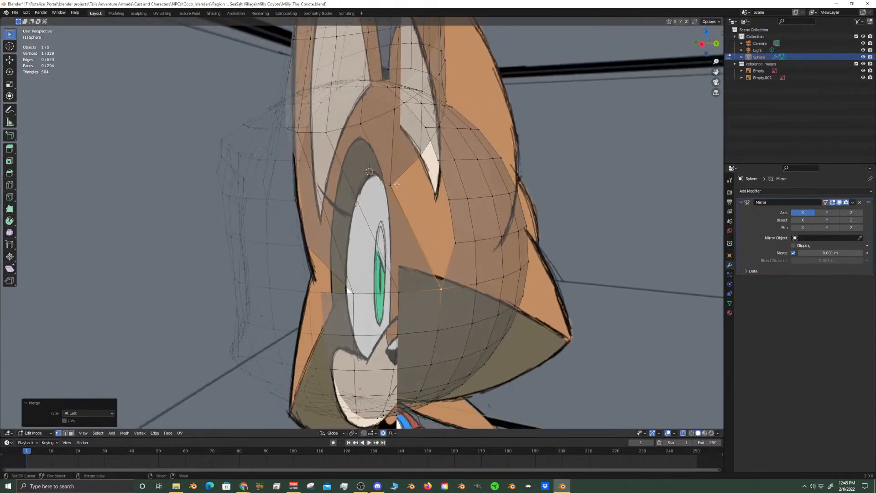
left_click(389, 180)
key("m")
left_click(454, 241)
Merge two more ear base vertices At Last into the vertices further up the head opening's rear edge
middle_click_drag(454, 242, 403, 159)
left_click(345, 161)
key("m")
left_click(435, 208)
left_click(378, 136)
key("m")
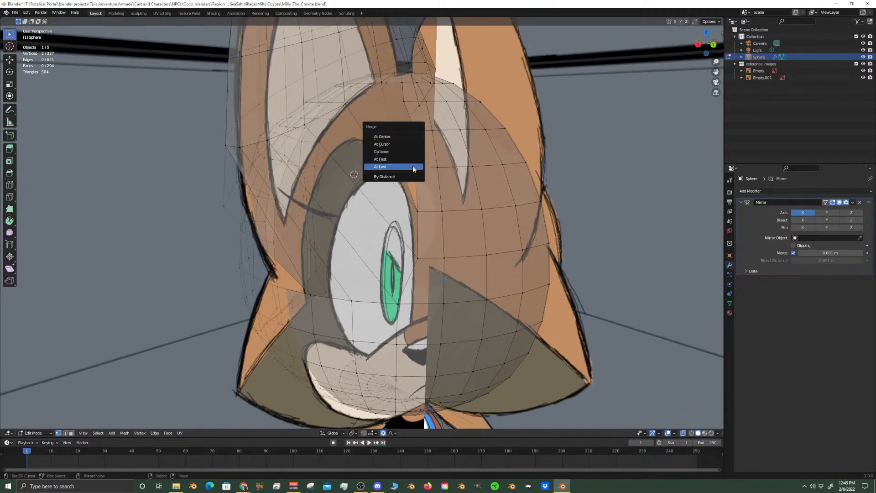
left_click(413, 167)
Merge the following two ear base vertices At Last into the head vertices at the upper rear of the opening
middle_click_drag(413, 167, 396, 154)
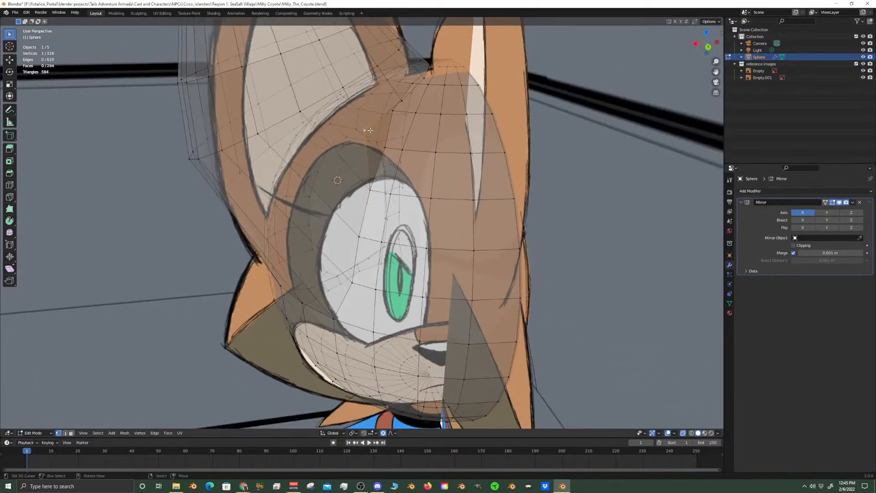
scroll(366, 130, "up", 3)
middle_click_drag(411, 169, 431, 166)
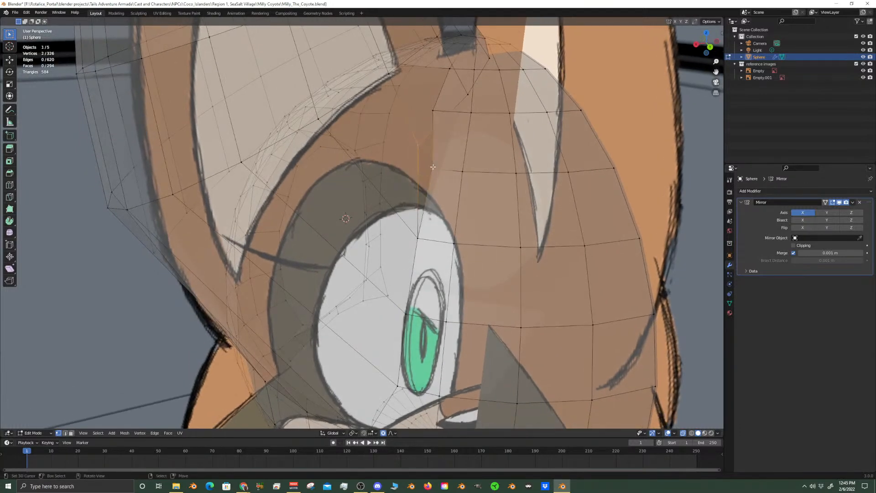
key("m")
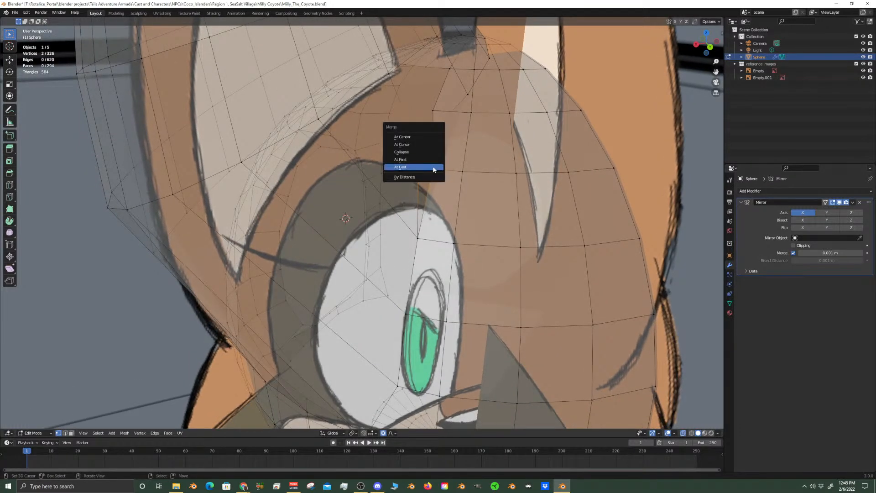
left_click(433, 169)
middle_click_drag(433, 170, 437, 162)
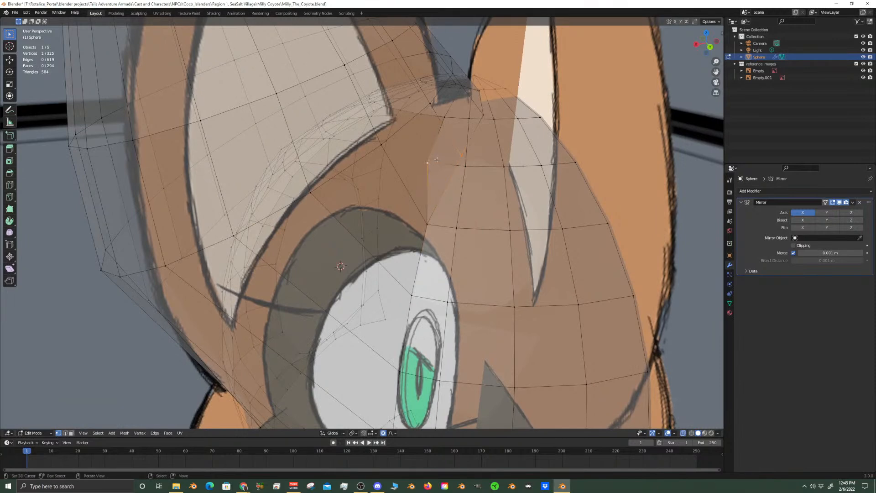
key("m")
left_click(437, 162)
Continue the seam over the top of the opening by merging two further ear base vertices At Last into head vertices
middle_click_drag(437, 162, 431, 195)
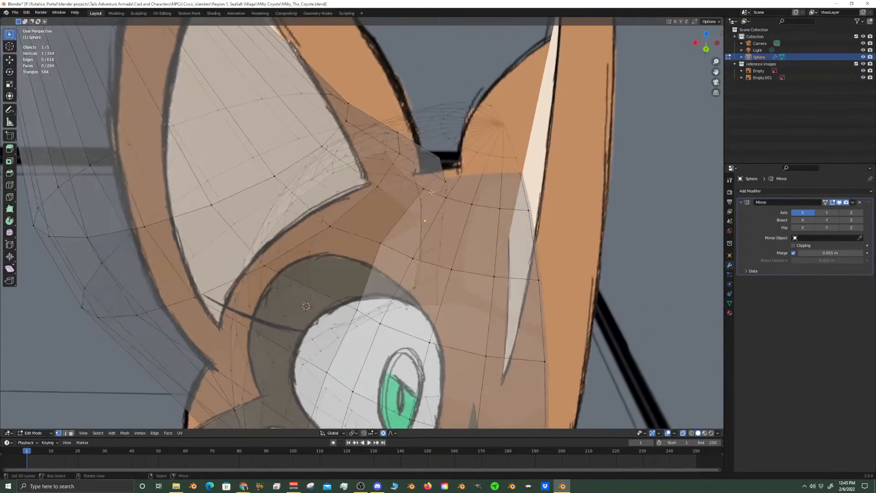
scroll(431, 195, "up", 2)
key("m")
left_click(460, 168)
middle_click_drag(460, 168, 474, 235)
right_click(491, 122)
middle_click_drag(491, 123, 470, 238)
middle_click_drag(475, 155, 445, 145)
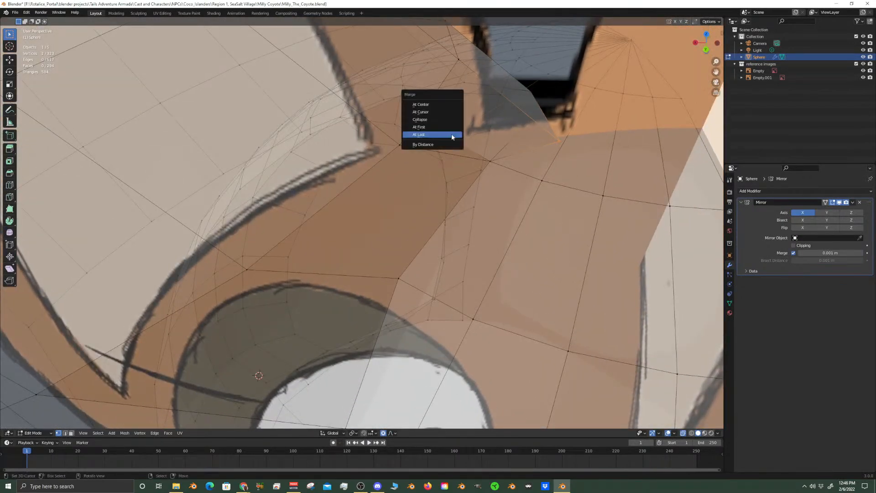
middle_click_drag(499, 109, 516, 173)
Turn off X-ray and bring the front side of the head and ear seam into view
middle_click_drag(520, 246, 627, 344, "shift")
scroll(507, 164, "up", 2)
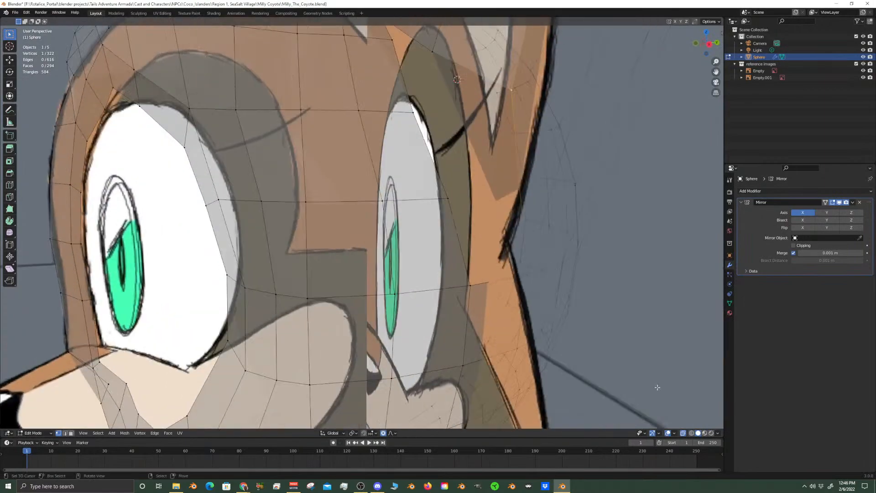
left_click(683, 432)
middle_click_drag(493, 296, 495, 276)
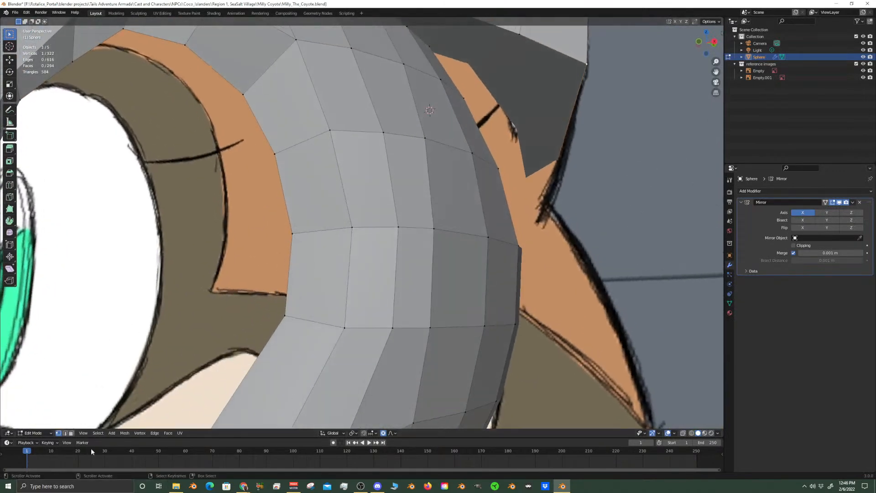
Delete the cap face closing the ear's base and the small cap face at the ear's tip
left_click(511, 94)
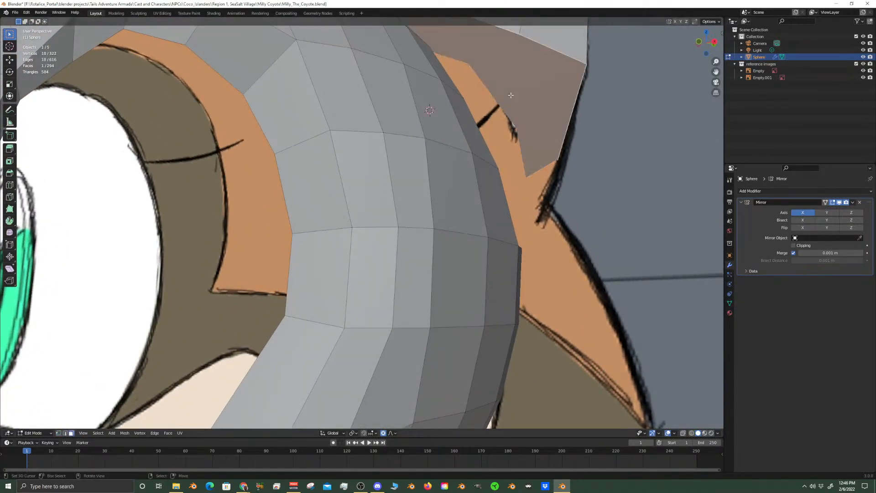
left_click(511, 95)
scroll(511, 97, "down", 5)
middle_click_drag(511, 97, 374, 187)
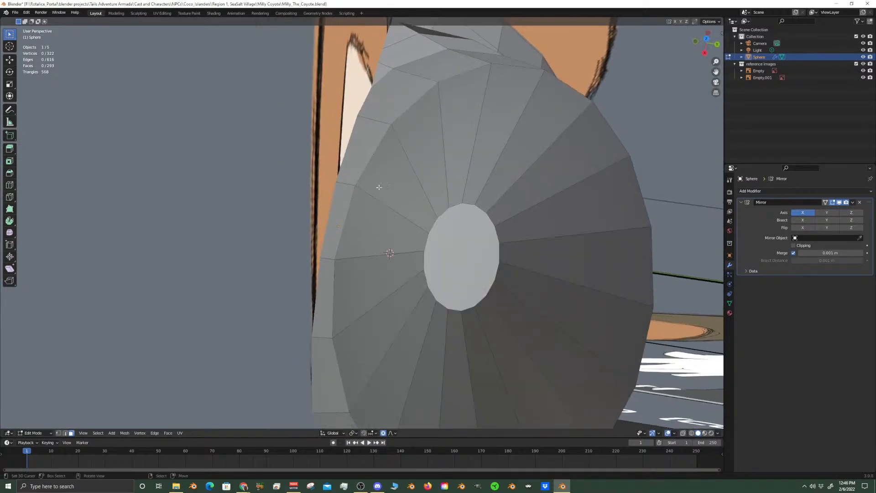
left_click(451, 241)
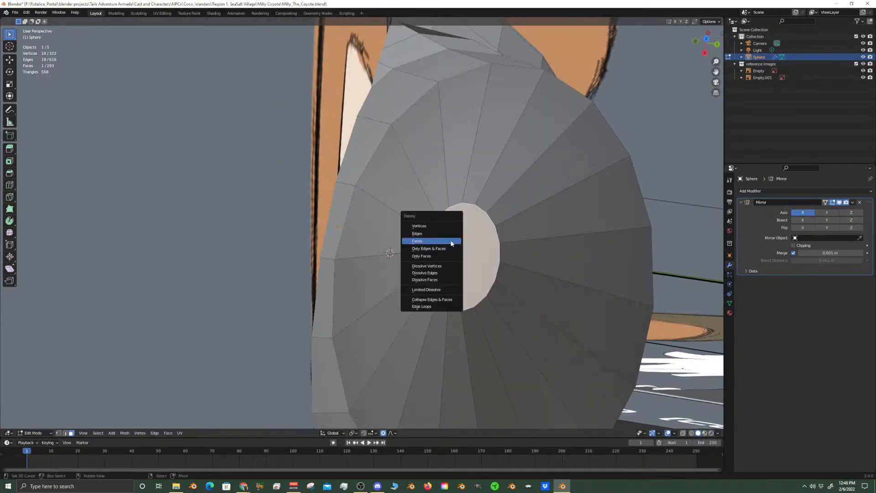
left_click(451, 240)
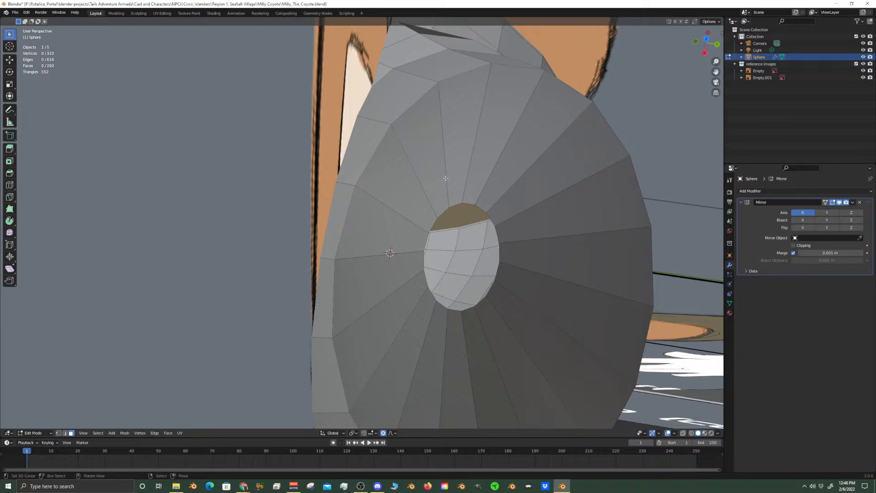
Switch to vertex selection and hide the reference images collection to clear the view of the ear seam
middle_click_drag(444, 173, 395, 154)
scroll(408, 159, "up", 4)
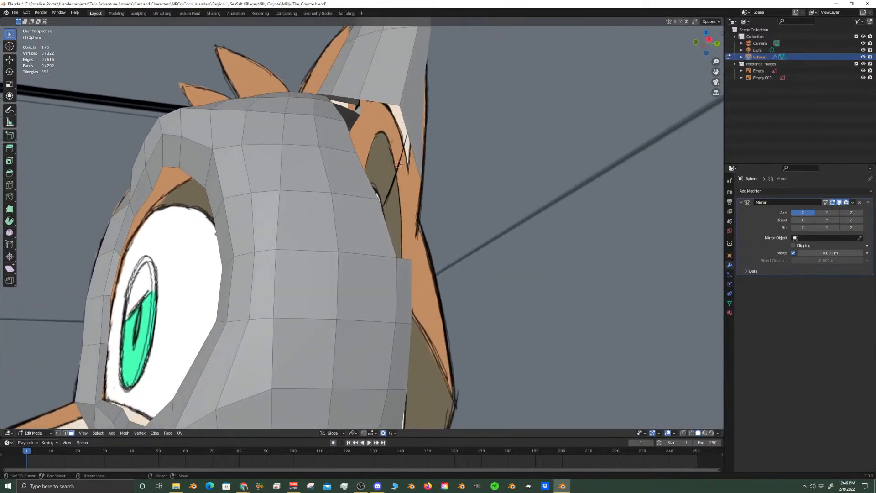
middle_click_drag(265, 190, 323, 322)
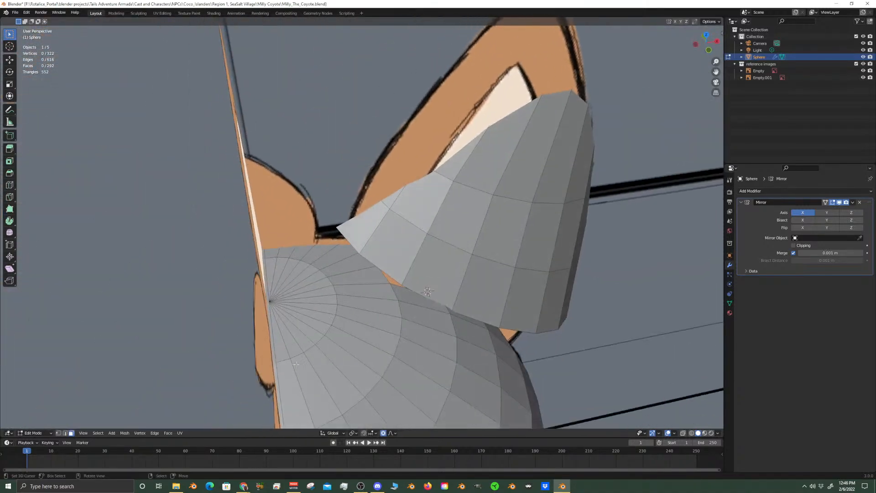
left_click(64, 434)
left_click(58, 433)
middle_click_drag(310, 226, 607, 274)
scroll(299, 225, "up", 3)
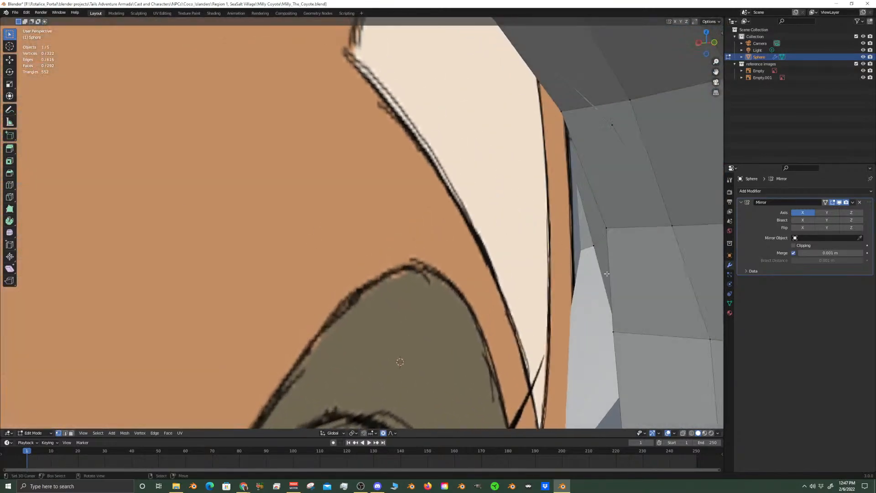
left_click(863, 63)
Merge the first front ear base vertex At Last into the head vertex at the lower front of the opening
middle_click_drag(445, 135, 378, 148)
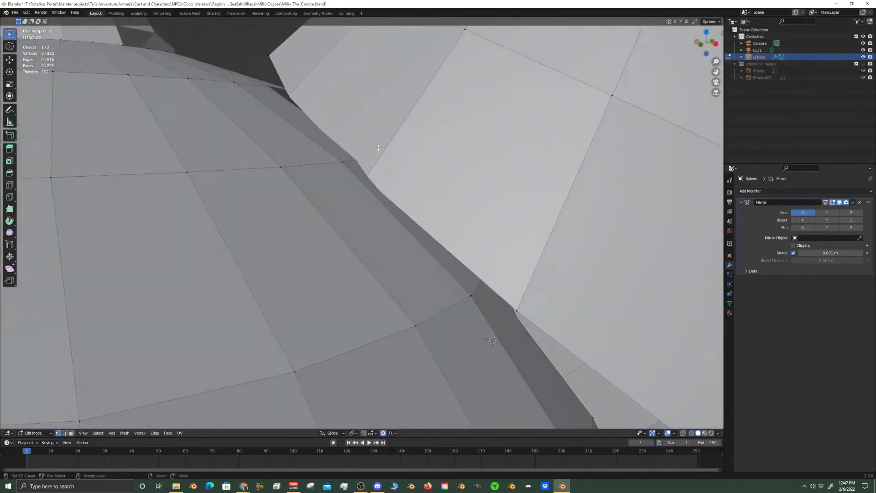
middle_click_drag(319, 140, 453, 242)
scroll(453, 243, "down", 4)
middle_click_drag(470, 292, 393, 300)
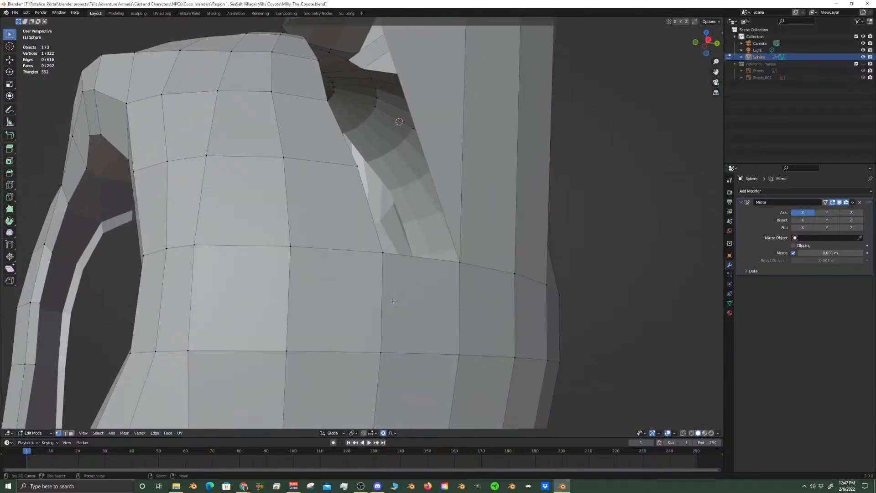
key("m")
left_click(381, 252)
middle_click_drag(382, 252, 391, 260)
Merge the next two front ear base vertices At Last into the head vertices further up the opening's front edge
right_click(398, 184)
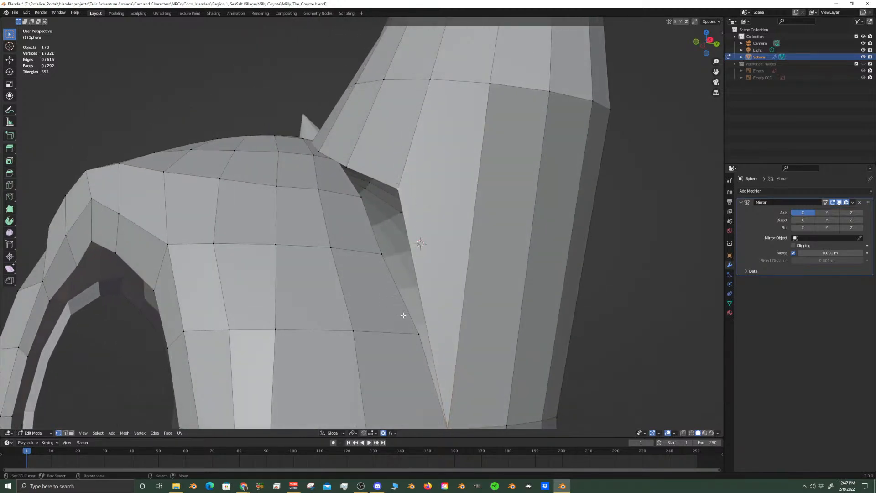
key("m")
left_click(414, 336)
middle_click_drag(415, 336, 329, 240)
key("m")
left_click(432, 284)
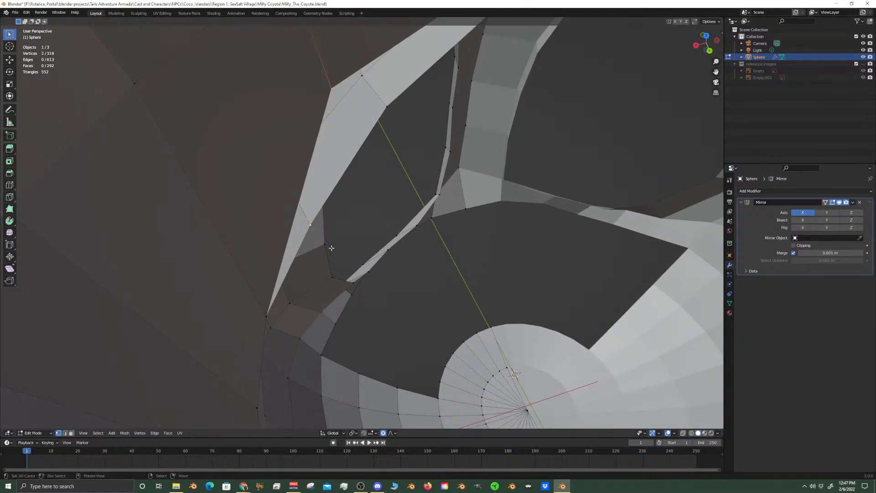
Continue up the front seam by merging two more ear base vertices At Last into head vertices near the opening's top
key("m")
left_click(331, 248)
middle_click_drag(354, 227, 405, 239)
middle_click_drag(436, 133, 452, 124)
left_click(459, 126)
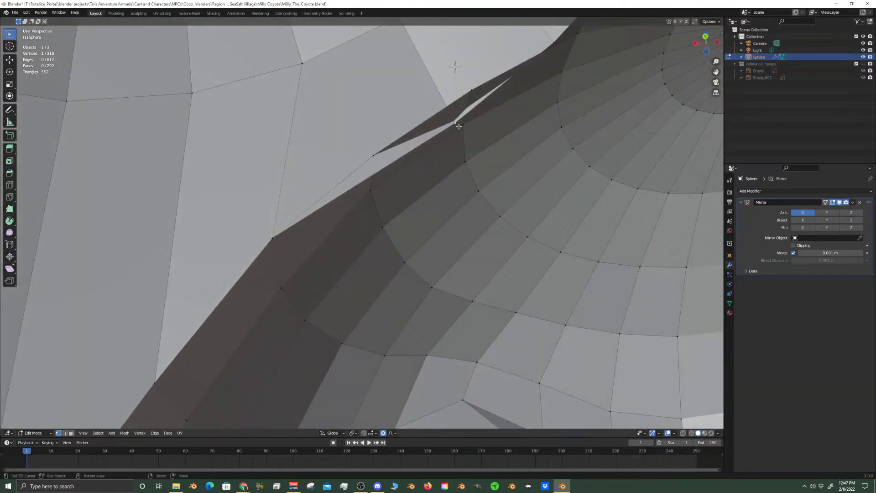
key("m")
left_click(378, 149)
Merge two ear base vertices on the side facing the crown At Last into their adjacent head vertices
middle_click_drag(378, 153, 436, 214)
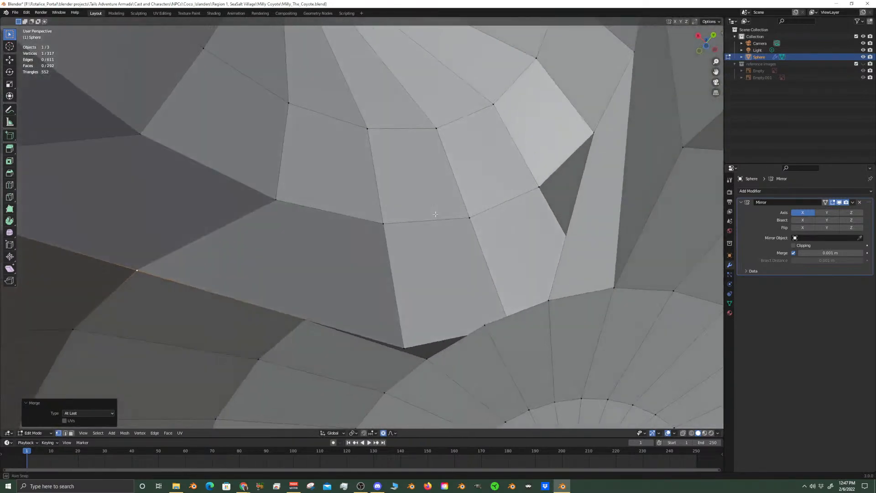
left_click(403, 347)
middle_click_drag(403, 348, 356, 354)
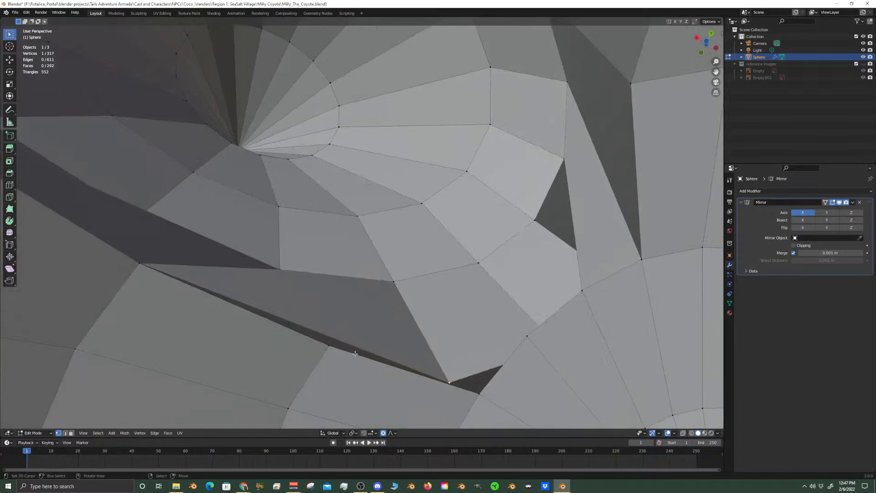
key("m")
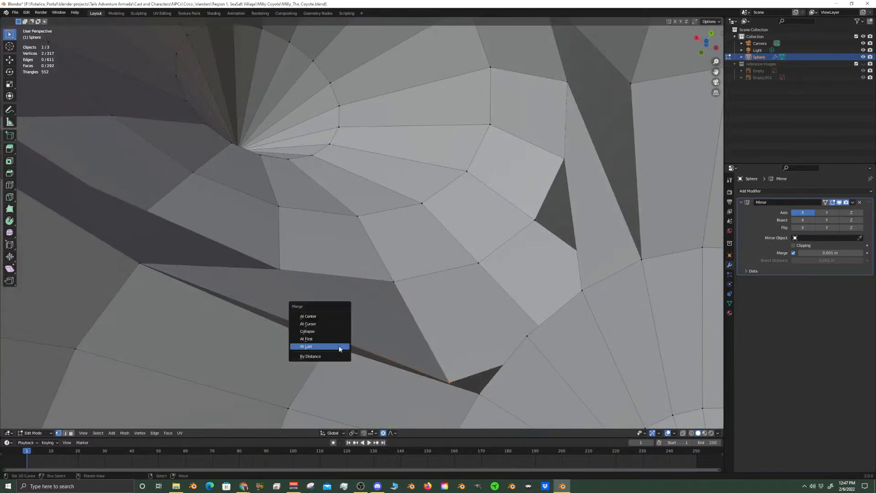
left_click(339, 345)
middle_click_drag(338, 346, 428, 290)
left_click(427, 245)
middle_click_drag(428, 245, 383, 258)
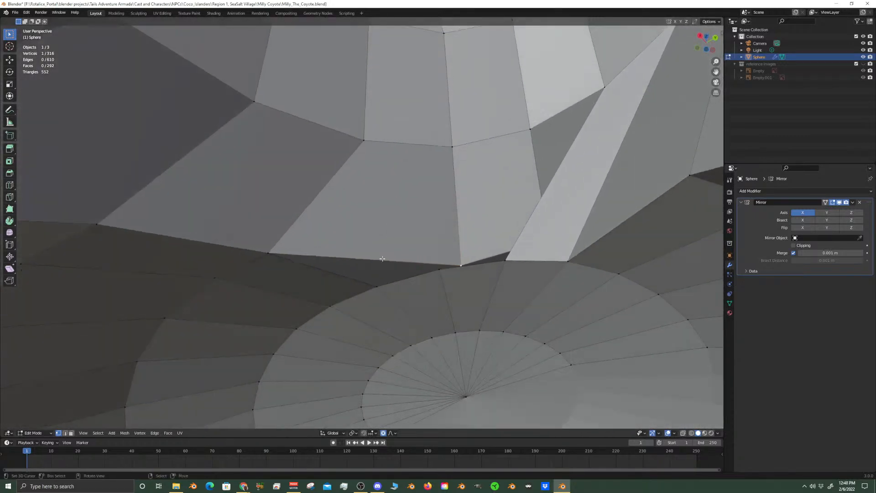
key("m")
left_click(379, 288)
Merge the remaining loose ear base vertex beside the crown At Last into the head vertex next to it
middle_click_drag(511, 254, 469, 194)
left_click(501, 119)
middle_click_drag(501, 120, 486, 102)
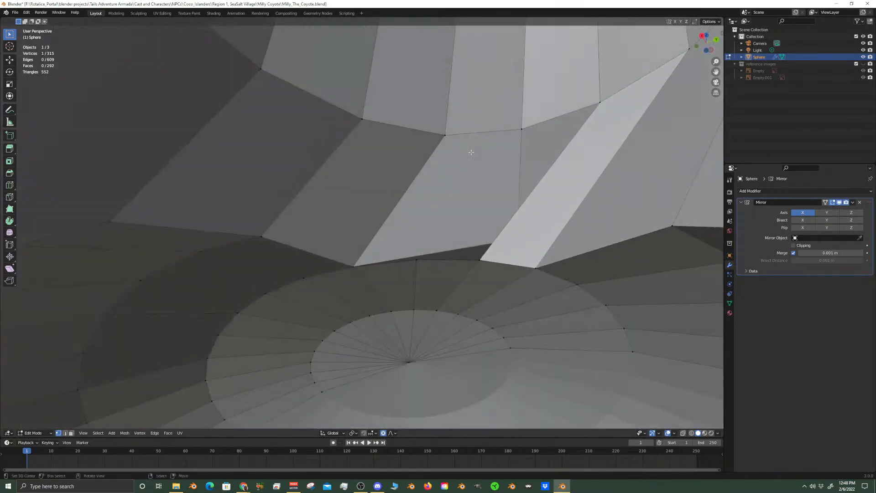
key("m")
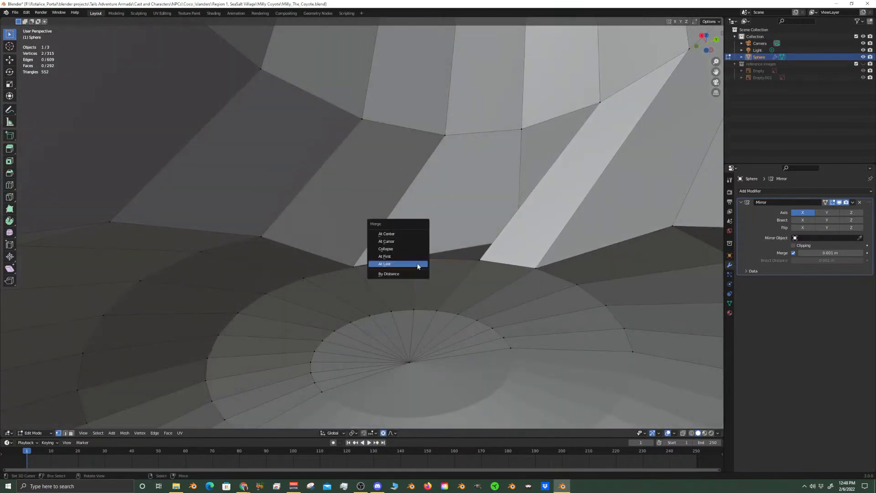
left_click(417, 262)
In right view, select the ear's face loops up to the tip and move them 0.024287 m along Y with proportional editing
scroll(471, 248, "up", 5)
scroll(471, 249, "down", 5)
middle_click_drag(471, 249, 490, 284)
key("KP_3")
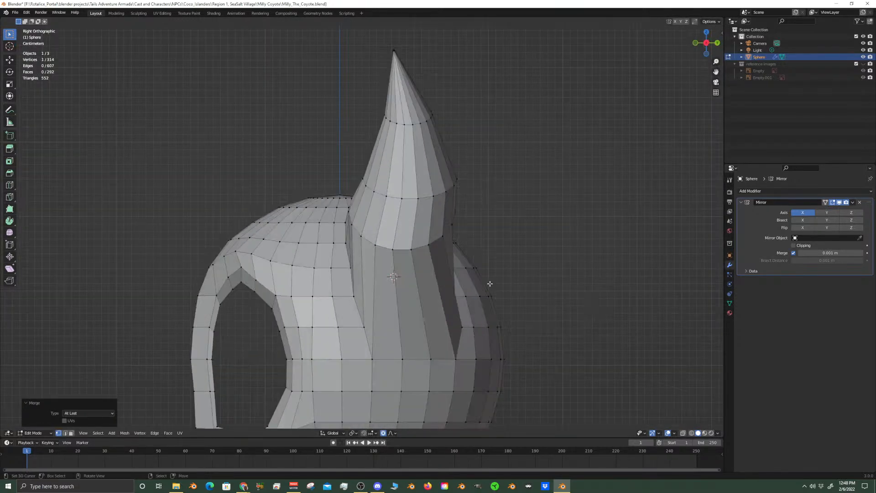
right_click(430, 248)
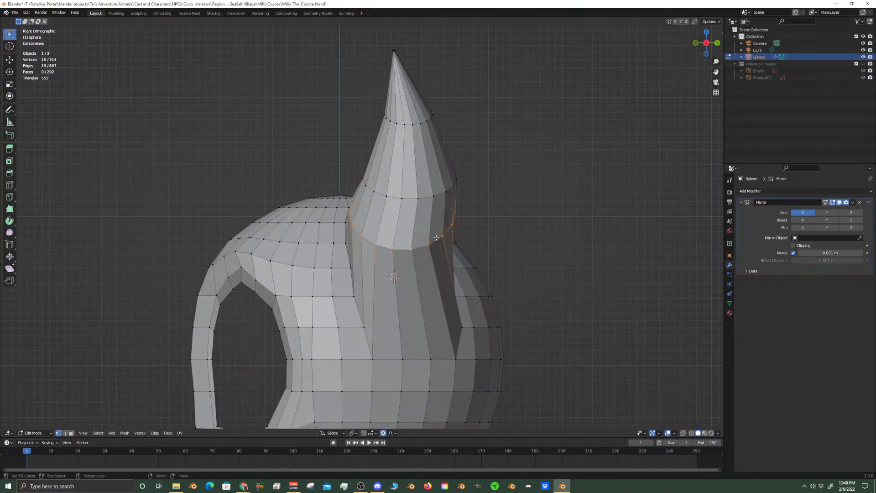
right_click(420, 124)
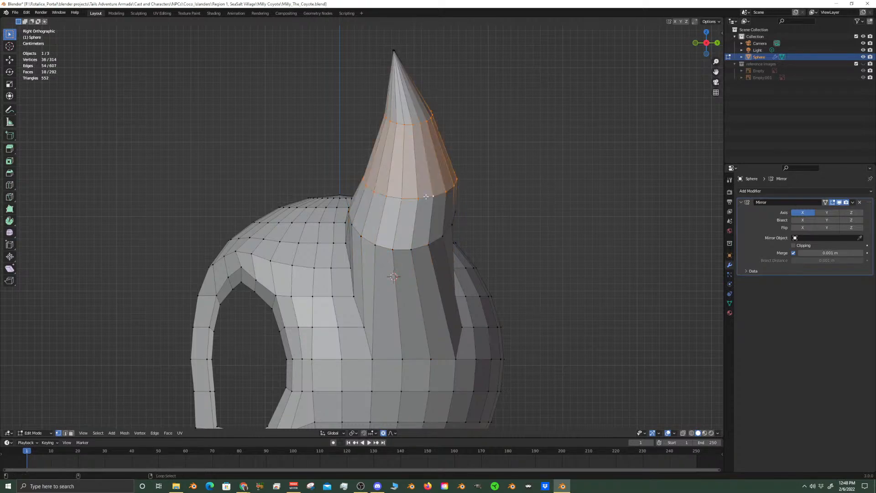
right_click(412, 248, "alt+shift")
middle_click_drag(481, 195, 490, 309, "shift")
scroll(509, 315, "up", 4)
middle_click_drag(488, 166, 468, 281, "shift")
scroll(497, 274, "up", 6)
scroll(588, 182, "up", 1)
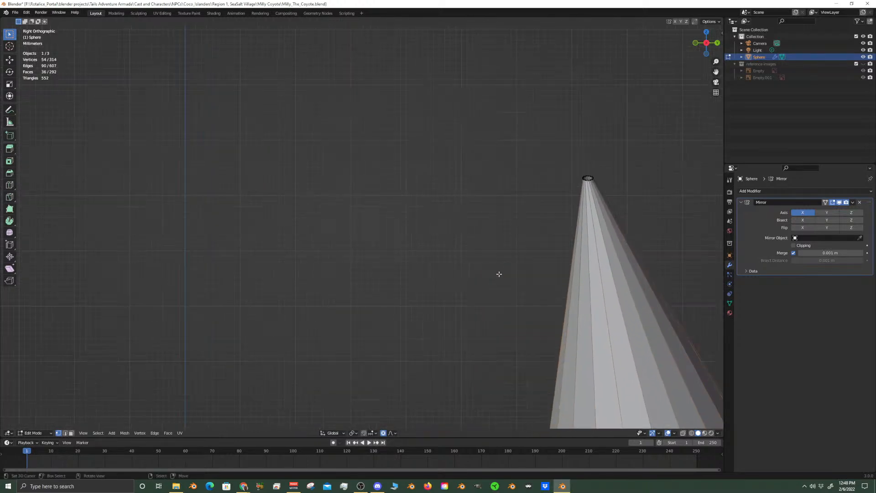
right_click(591, 180, "alt+shift")
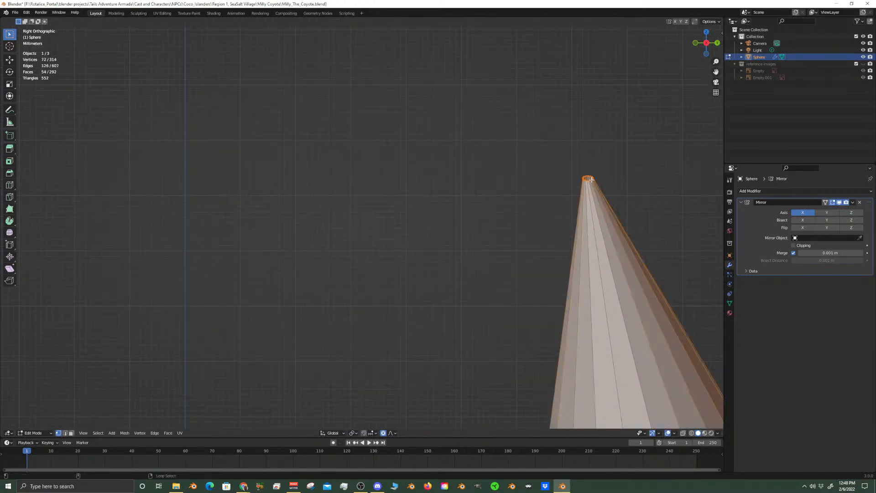
scroll(598, 248, "down", 12)
middle_click_drag(543, 327, 544, 183, "shift")
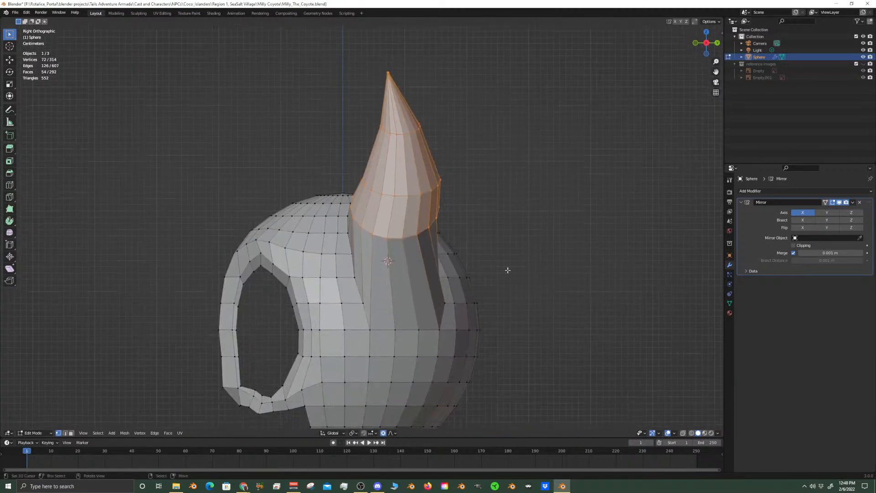
key("g")
key("y")
scroll(523, 275, "up", 5)
left_click(523, 285)
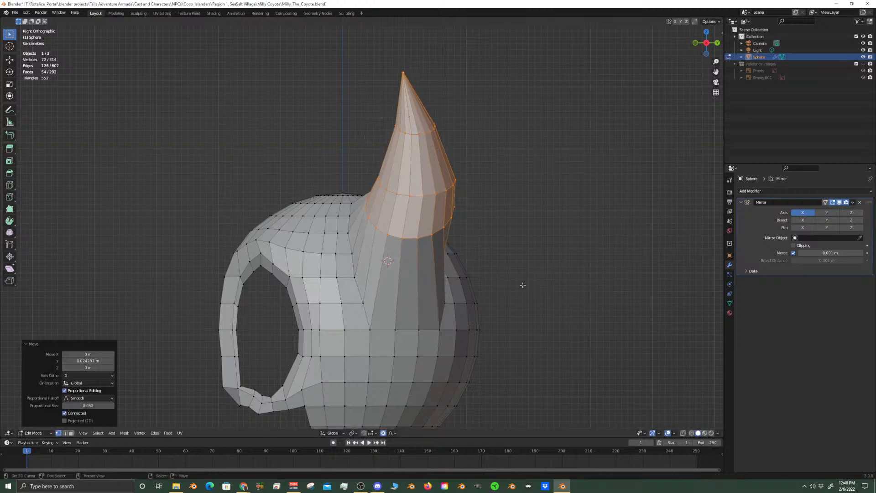
In front view, edge-slide the lowest edge loop of the ear cone down to just above the head surface
key("KP_1")
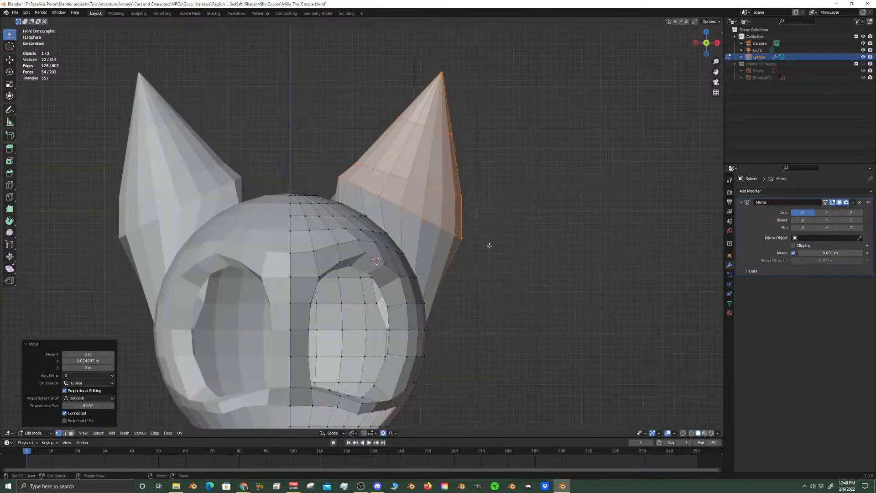
left_click(425, 218)
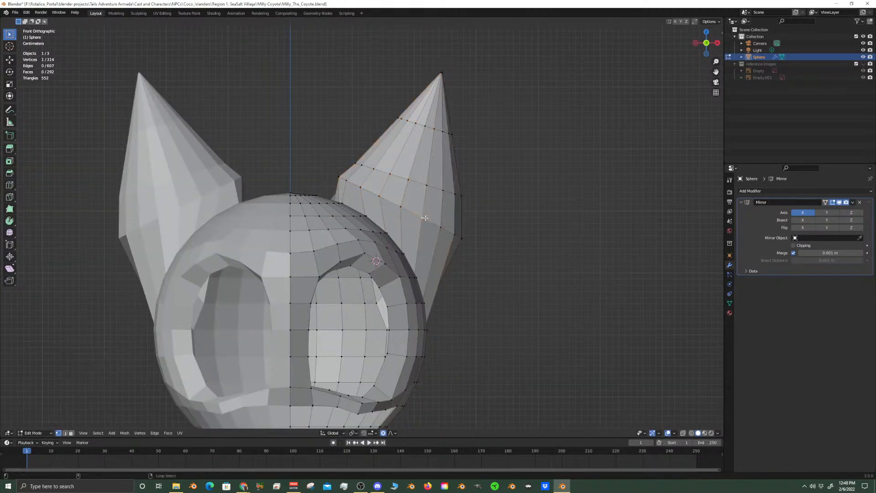
scroll(439, 230, "down", 6)
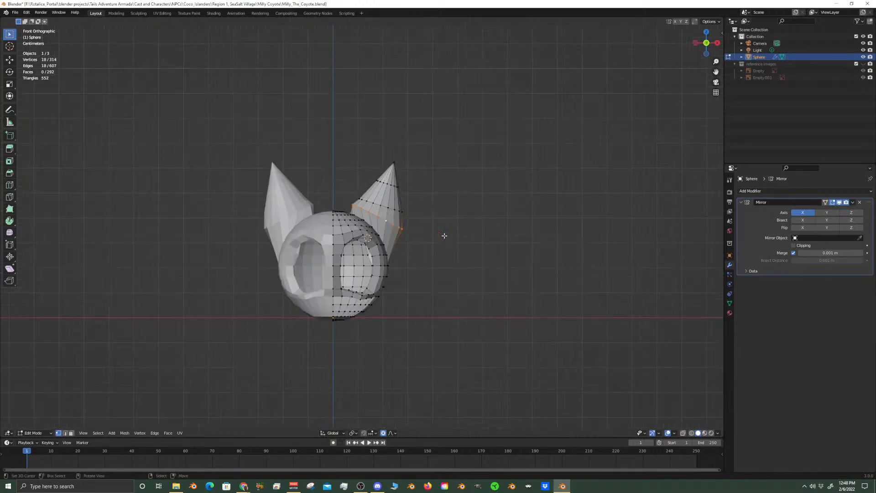
scroll(444, 236, "up", 5)
left_click(863, 63)
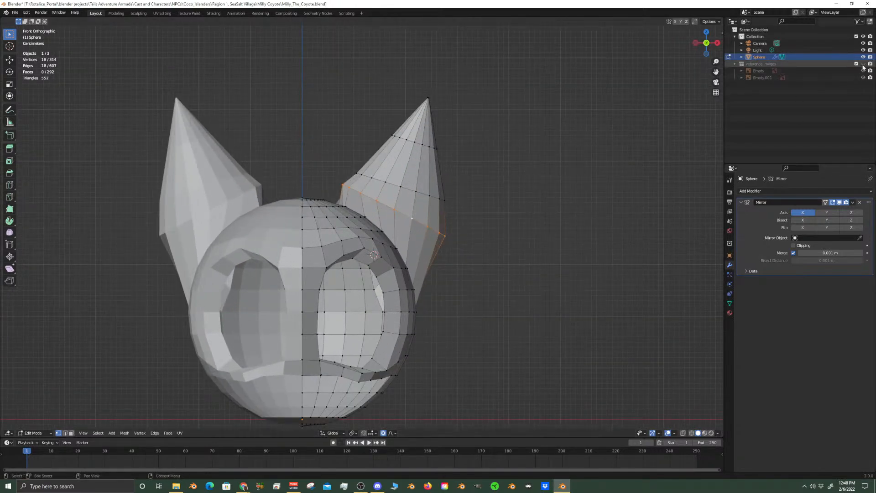
left_click(863, 64)
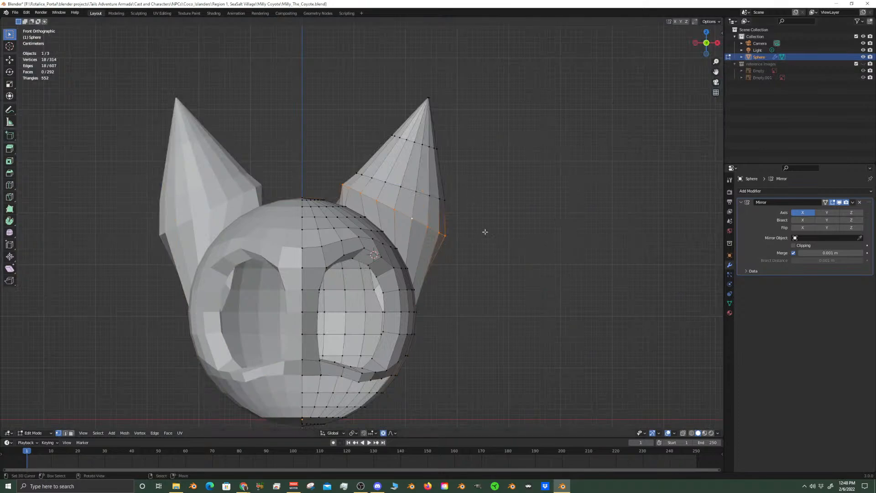
scroll(485, 230, "up", 1)
key("g")
key("g")
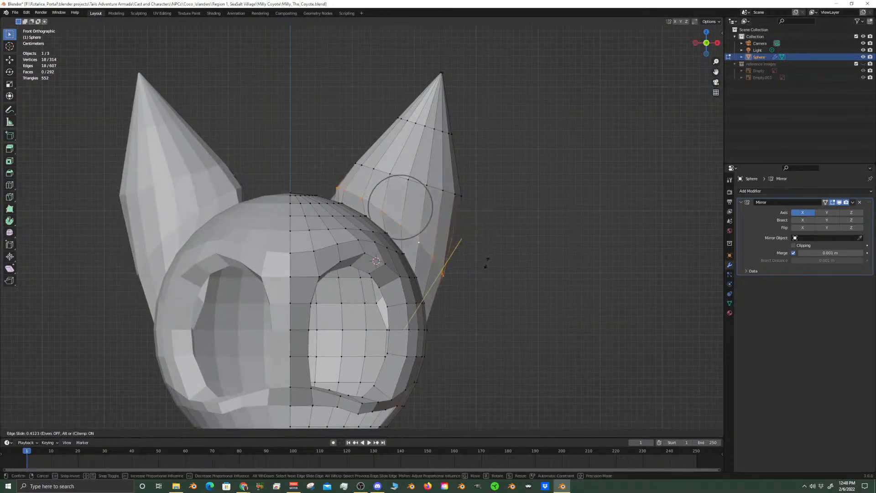
left_click(479, 285)
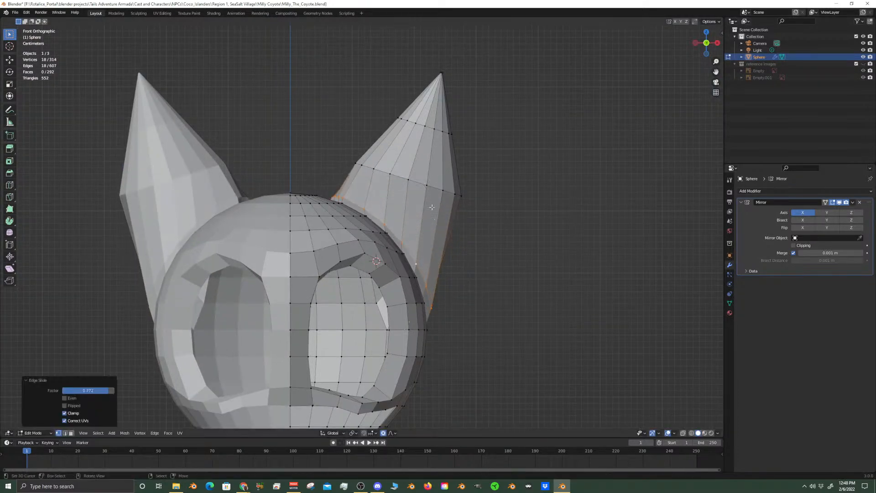
Edge-slide the ear's middle edge loop down toward the head to even out the cone's lower part
left_click(433, 186)
left_click(433, 186, "alt")
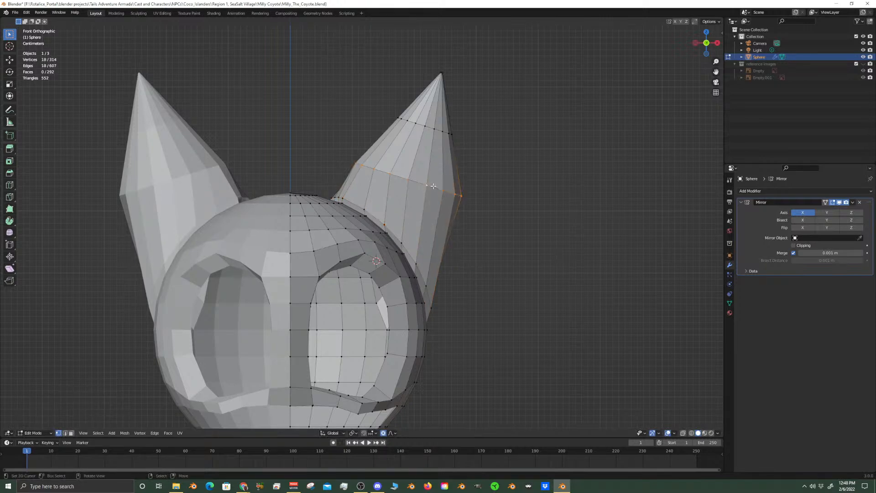
key("g")
key("g")
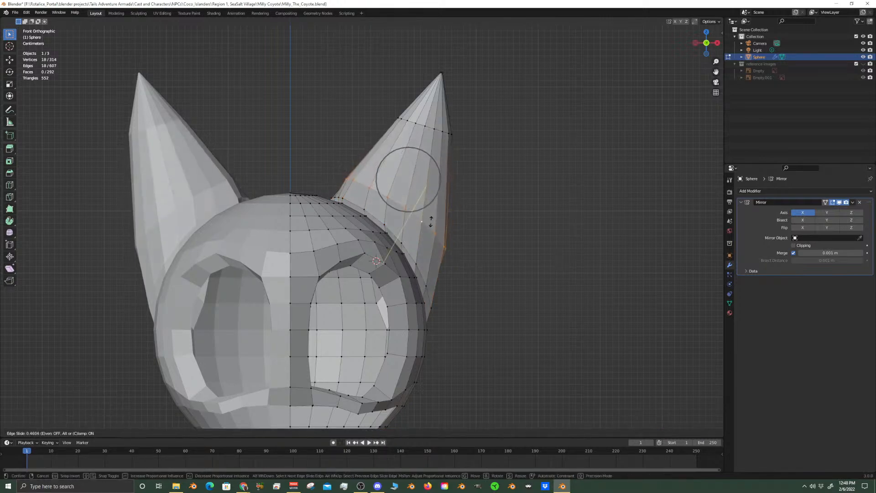
left_click(432, 223)
Select the ear's upper edge loop and tip loop, and in right view move them about 0.033 m along Y with proportional editing
middle_click_drag(431, 222, 346, 227)
left_click(400, 119, "alt")
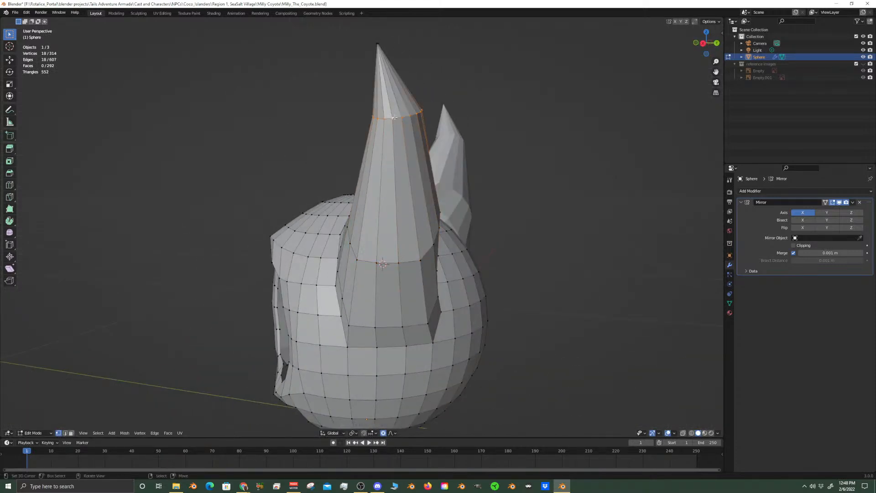
middle_click_drag(410, 118, 426, 238, "shift")
scroll(429, 230, "up", 5)
middle_click_drag(454, 152, 421, 183, "shift")
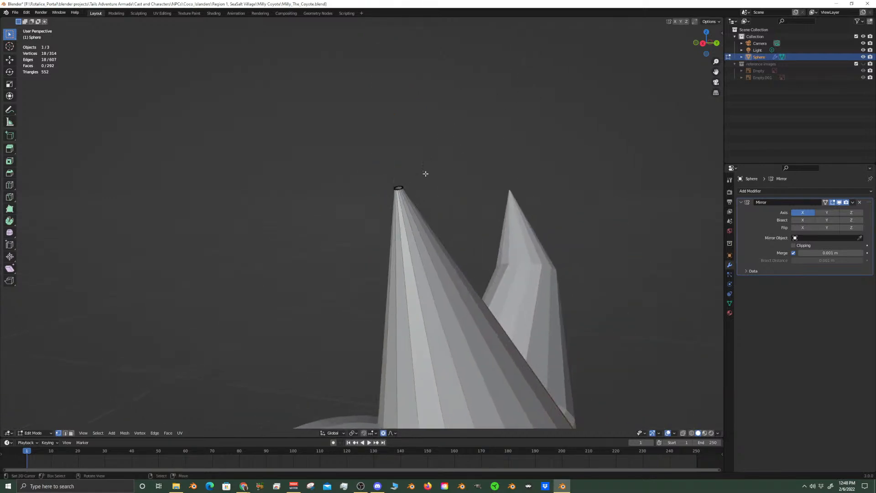
left_click(398, 188, "alt")
left_click(399, 188, "alt")
left_click(399, 188, "alt")
scroll(400, 228, "down", 4)
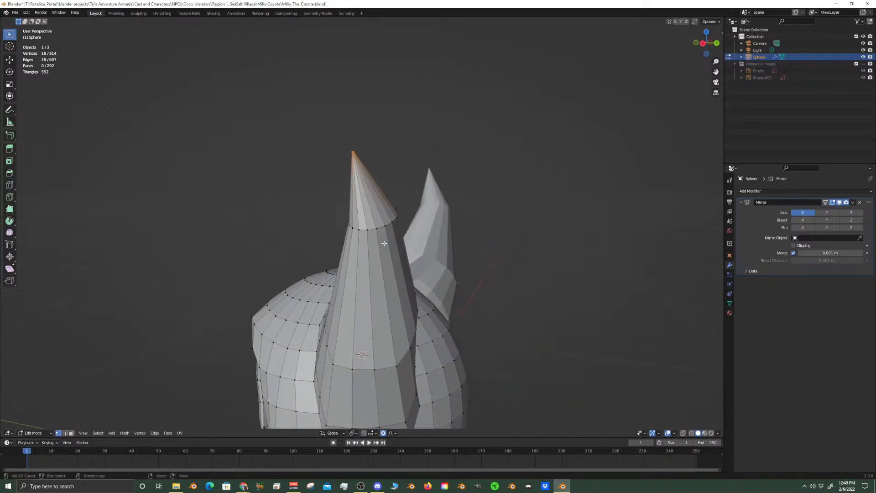
left_click(378, 230, "alt+shift")
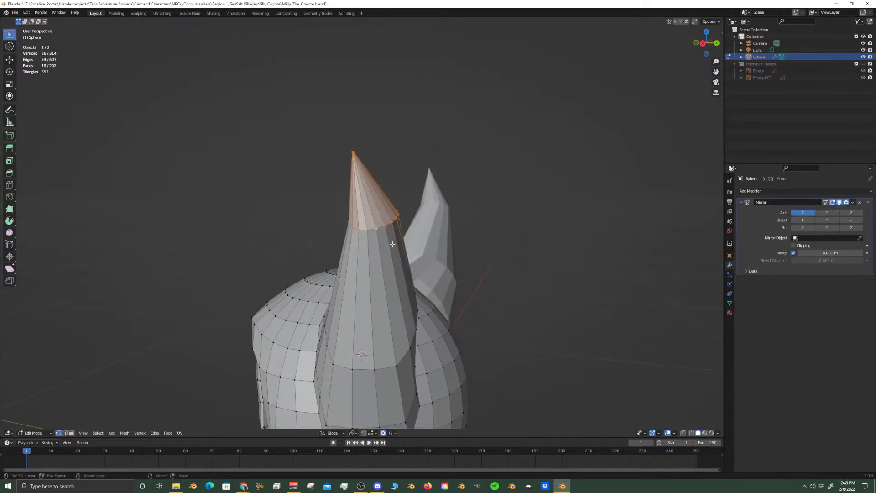
key("KP_3")
key("g")
key("y")
left_click(426, 260)
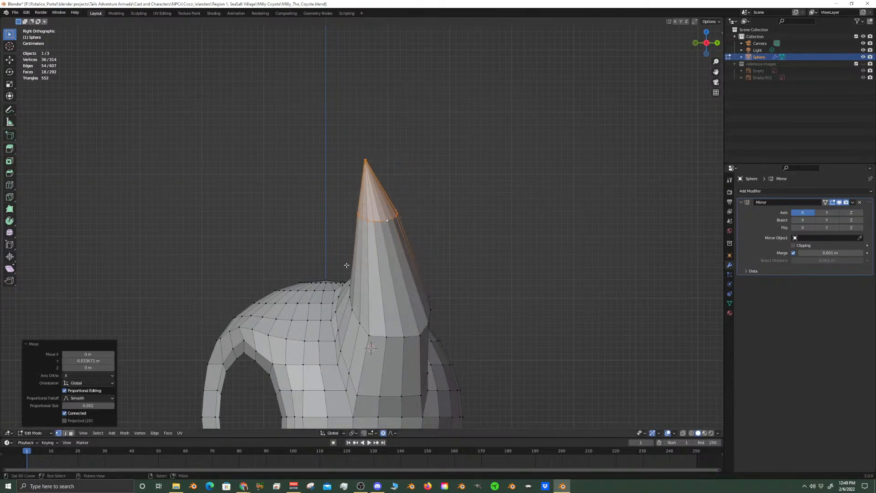
Edge-slide the ear's upper edge loop down toward the head by a factor of 0.292
left_click(386, 222, "alt")
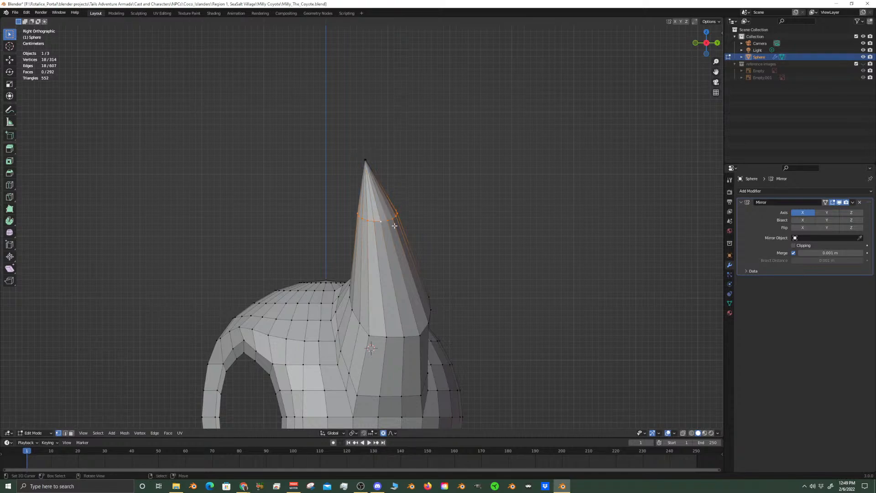
key("g")
key("g")
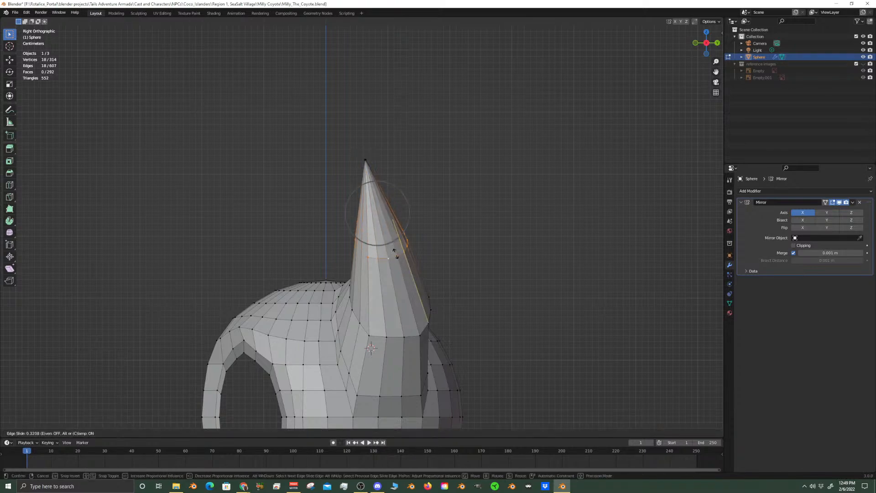
left_click(395, 252)
key("KP_1")
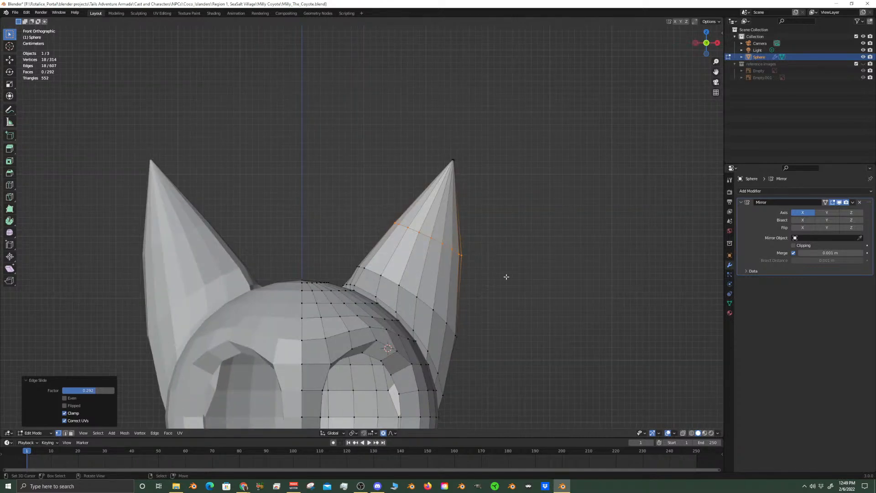
scroll(460, 229, "up", 2)
scroll(548, 160, "down", 3)
scroll(548, 159, "down", 2)
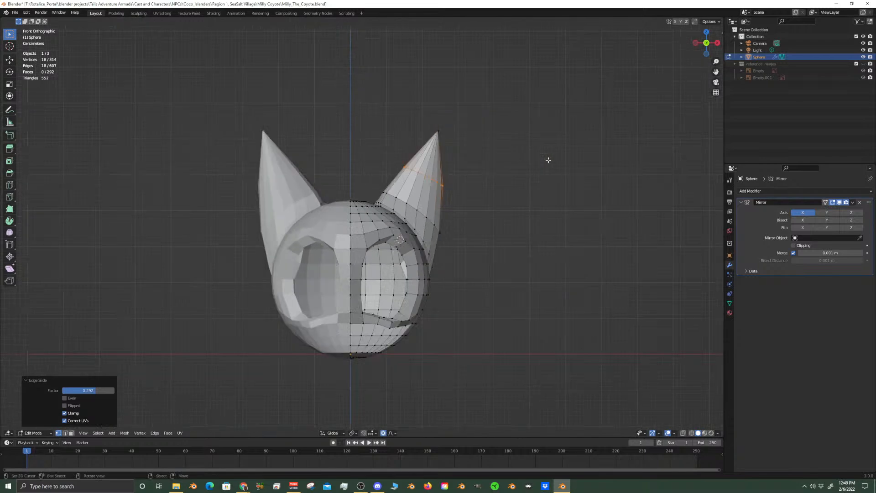
In front view, scale the ear's lower edge loop by 1.164 along X and tilt it clockwise around the Y axis
scroll(486, 215, "up", 4)
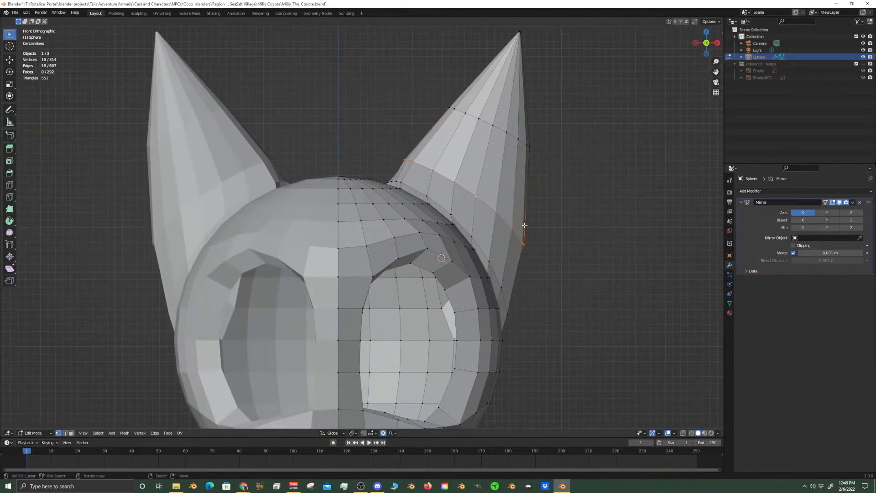
key("s")
key("x")
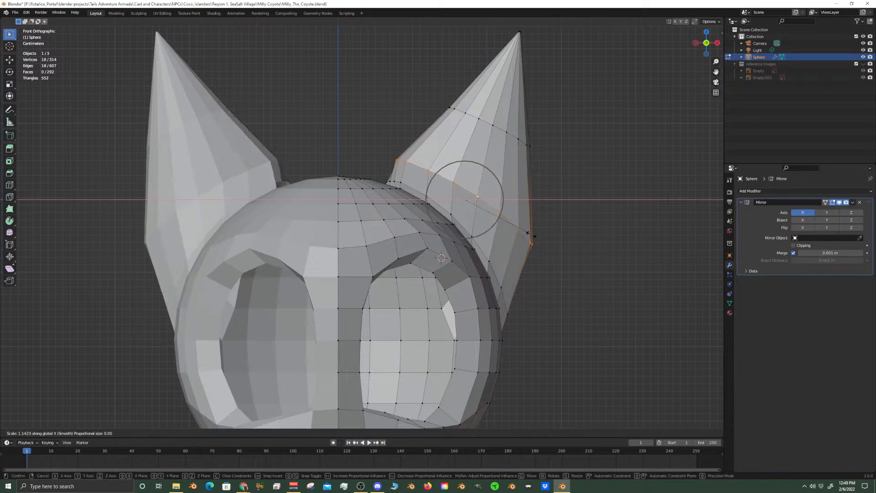
left_click(531, 235)
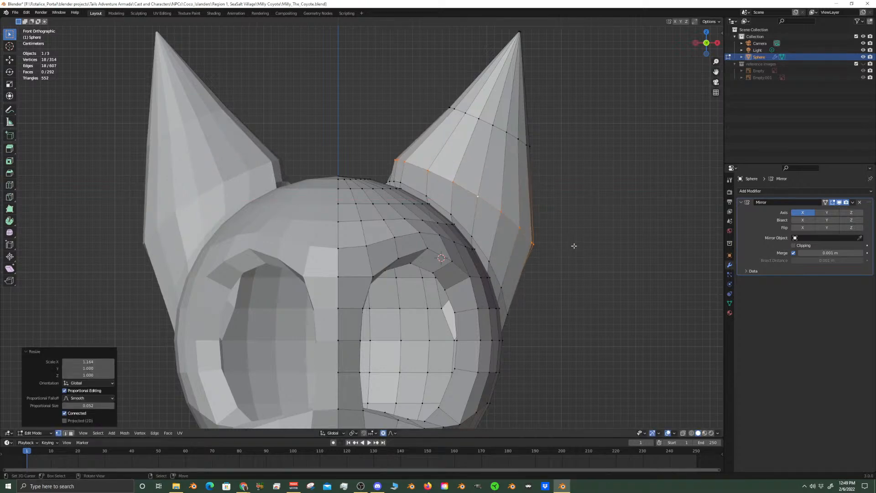
key("r")
key("y")
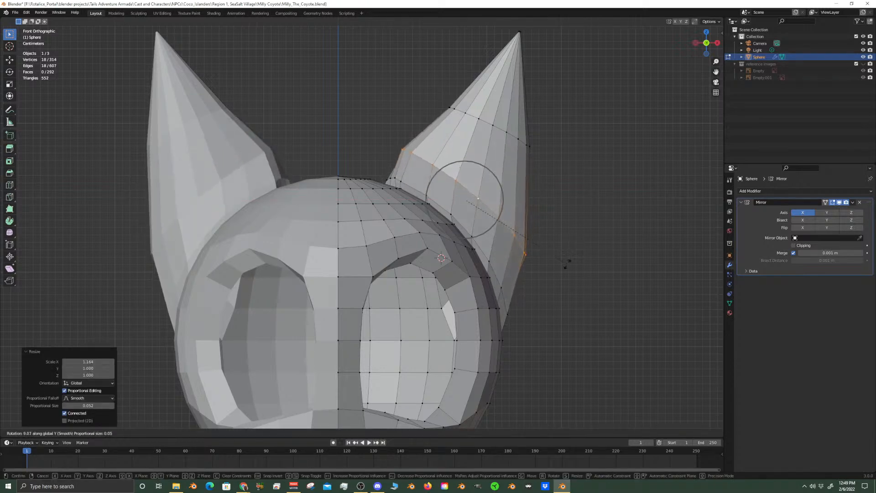
left_click(566, 261)
Scale the ear's upper edge loop by 1.252 along X and rotate it about 5.4° around the Y axis
left_click(502, 130)
left_click(502, 129, "alt")
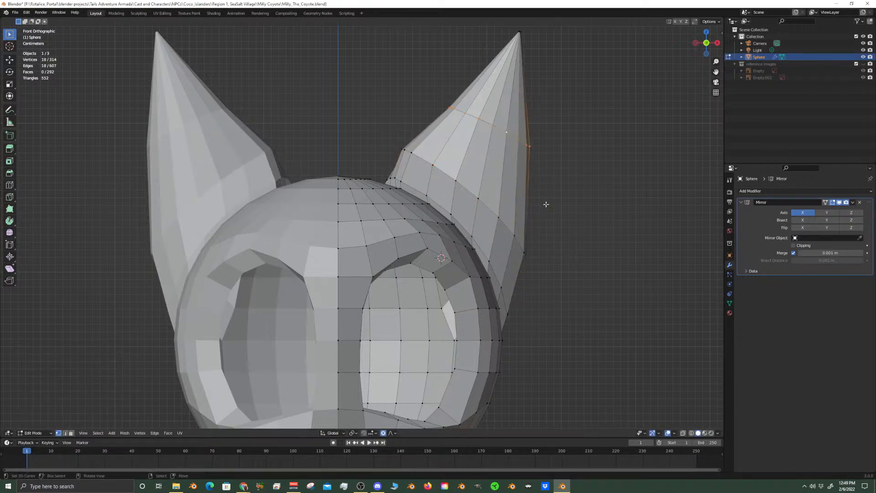
key("s")
key("x")
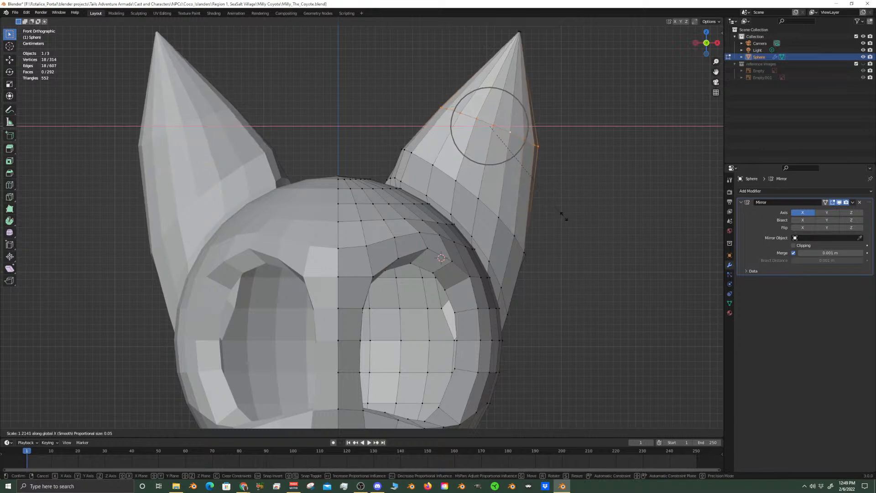
left_click(568, 222)
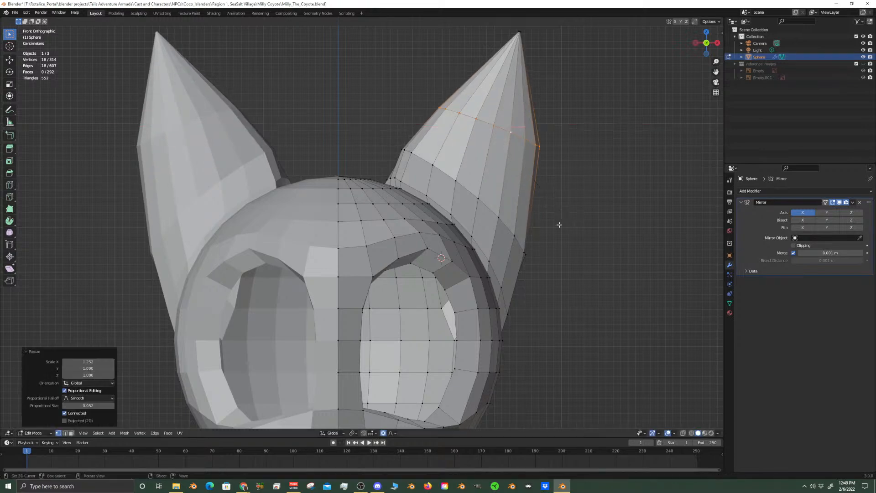
key("r")
left_click(557, 243)
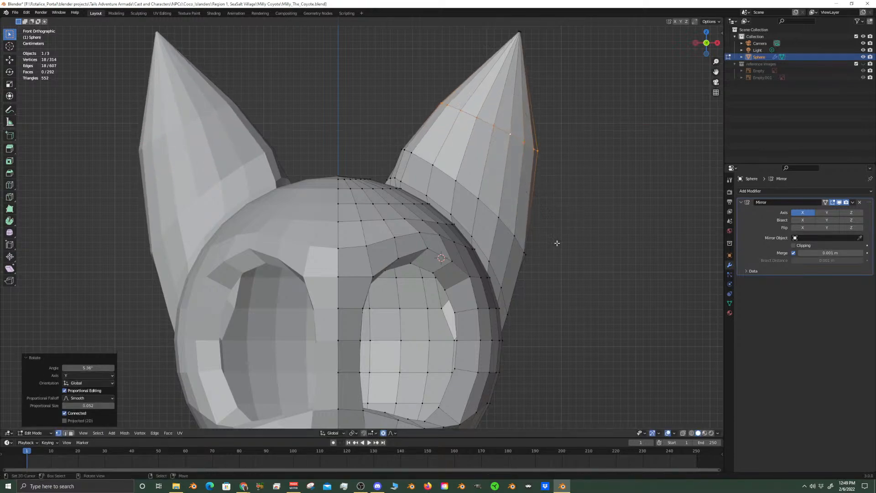
scroll(538, 213, "down", 4)
scroll(538, 213, "up", 4)
scroll(470, 223, "down", 4)
scroll(469, 222, "up", 5)
middle_click_drag(497, 196, 474, 172)
scroll(475, 172, "down", 4)
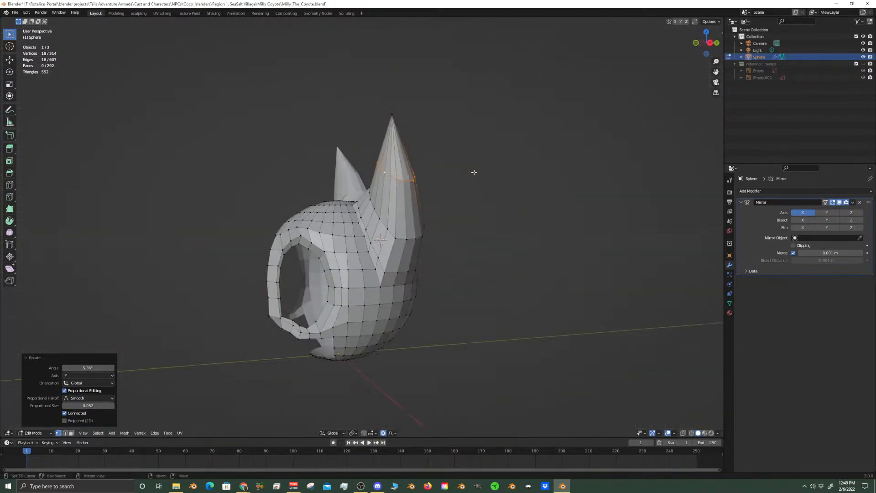
Switch to face selection and select the front-facing inner faces in the ear's lower and middle bands
key("KP_3")
scroll(411, 233, "up", 3)
middle_click_drag(347, 210, 310, 192)
left_click(71, 432)
left_click(464, 260)
left_click(453, 239, "shift")
left_click(429, 219, "shift")
left_click(419, 208, "shift")
left_click(421, 163, "shift")
left_click(439, 170, "shift")
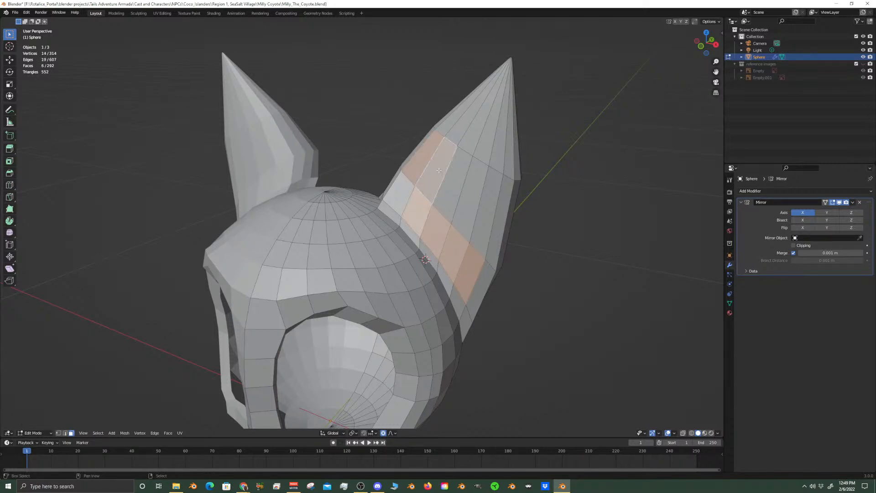
left_click(455, 178, "shift")
left_click(470, 194, "shift")
left_click(488, 210, "shift")
left_click(402, 214, "shift")
Extend the face selection with the five front-facing faces that run up to the ear tip
left_click(493, 147, "shift")
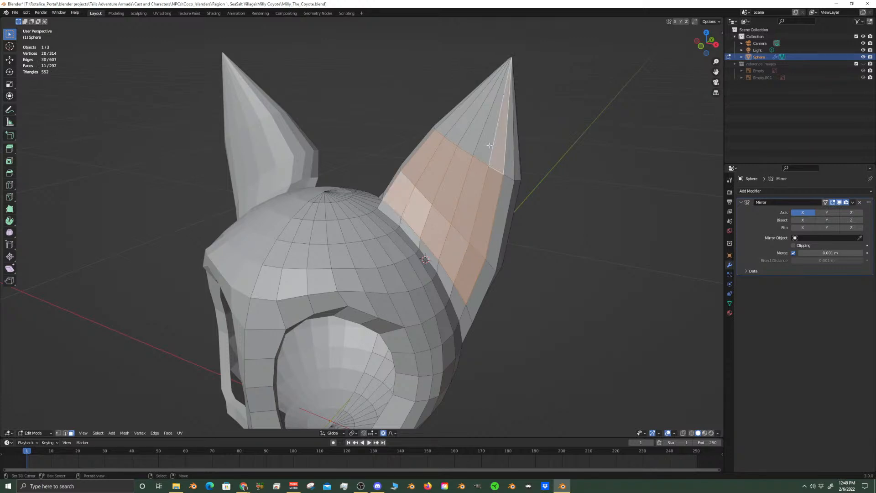
left_click(480, 139, "shift")
left_click(467, 137, "shift")
left_click(456, 137, "shift")
left_click(447, 138, "shift")
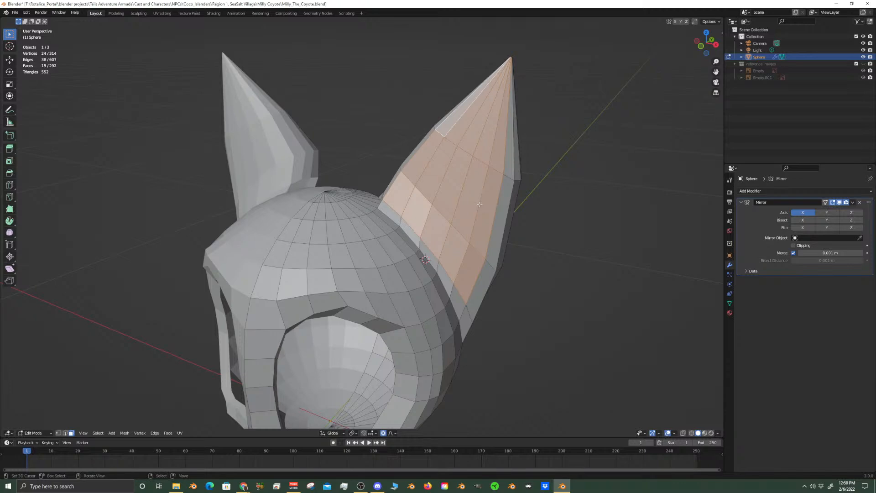
middle_click_drag(458, 228, 413, 209)
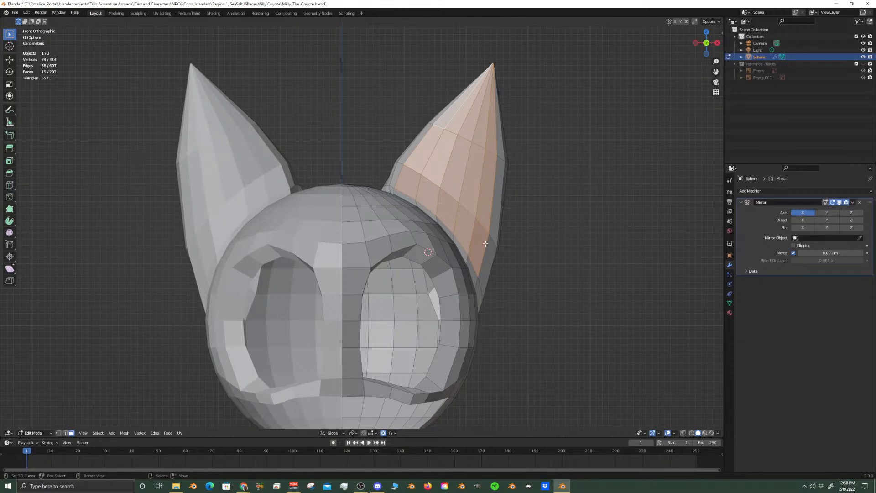
middle_click_drag(470, 201, 465, 301)
Switch to vertex selection and move the vertex at the ear's base seam slightly along Y with proportional editing
scroll(146, 305, "up", 3)
middle_click_drag(139, 305, 171, 336)
left_click(58, 433)
left_click(420, 240)
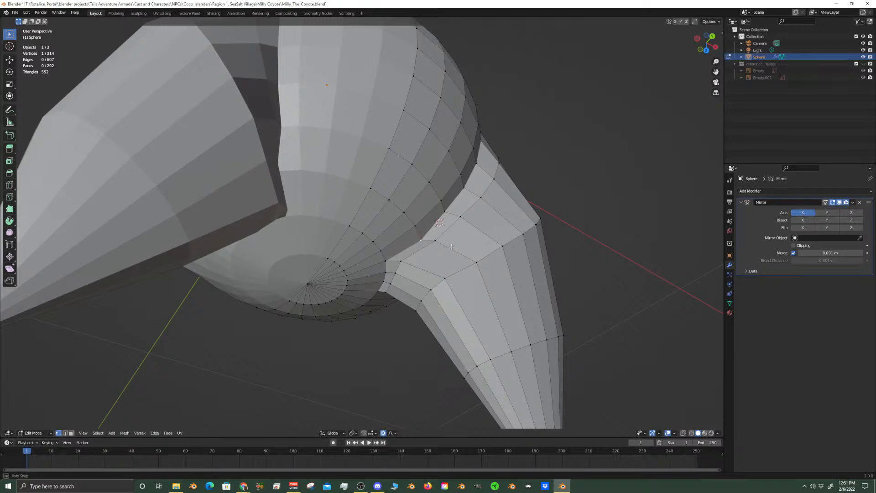
scroll(451, 247, "down", 8)
scroll(460, 221, "up", 10)
middle_click_drag(460, 221, 455, 237, "shift")
key("g")
key("y")
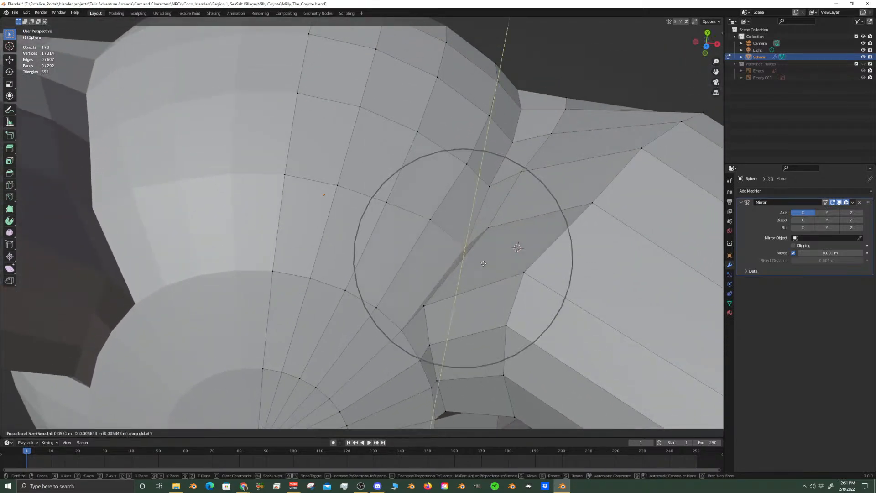
scroll(464, 239, "up", 4)
scroll(465, 239, "up", 2)
left_click(465, 239)
scroll(446, 297, "down", 4)
Select four vertices on the inner side of the ear's lower edge loop and move them proportionally with Z locked
middle_click_drag(446, 296, 434, 239)
right_click(464, 236)
right_click(436, 210, "shift")
mouse_move(404, 178)
middle_mouse_down()
mouse_move(441, 207)
mouse_move(365, 166)
mouse_move(402, 172)
mouse_move(413, 199)
mouse_move(416, 178)
middle_mouse_up()
right_click(411, 184, "shift")
right_click(364, 168, "shift")
key("g")
key("z")
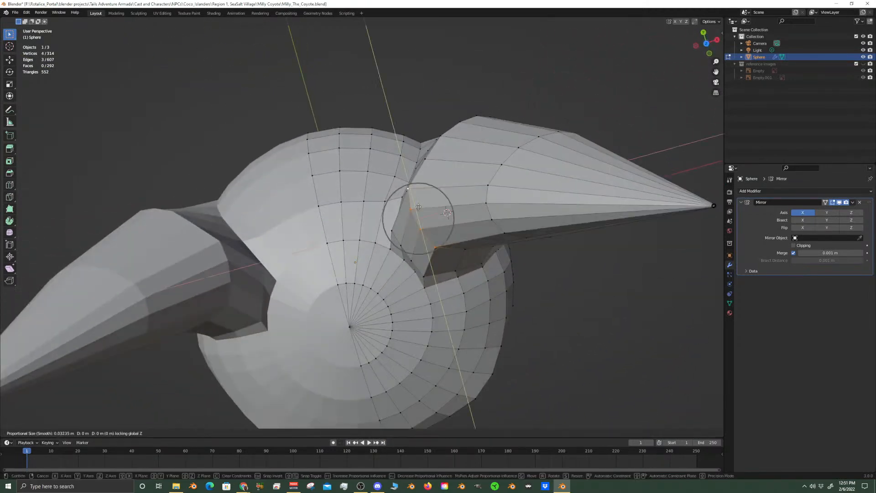
left_click(426, 214)
middle_click_drag(426, 214, 609, 193)
In front view, select the edge loop at the ear tip and edge-slide it down by a factor of about 0.378
key("KP_1")
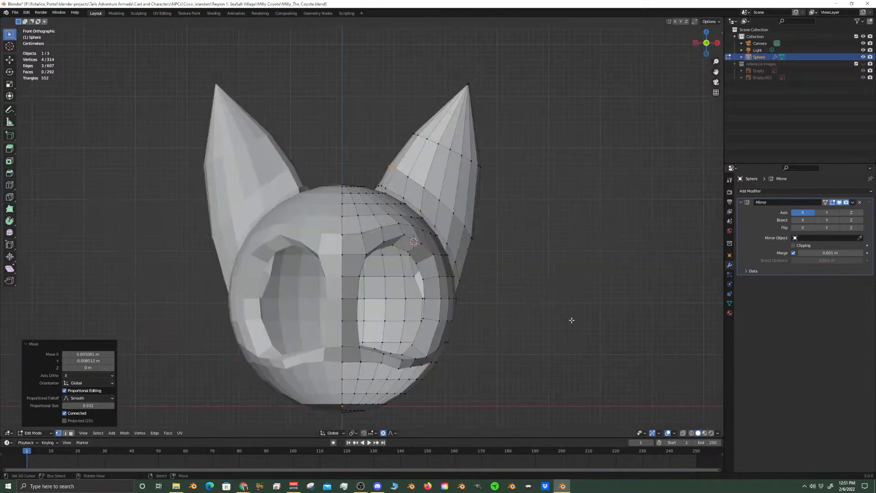
scroll(449, 215, "up", 3)
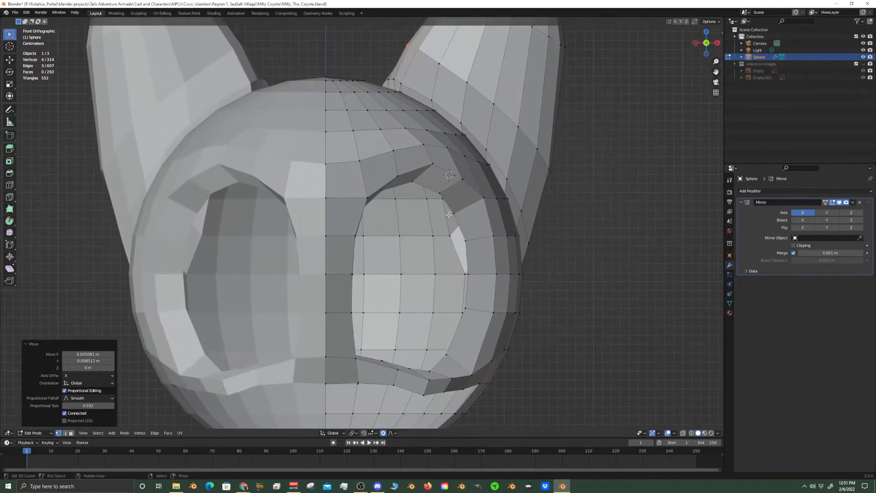
scroll(485, 209, "down", 5)
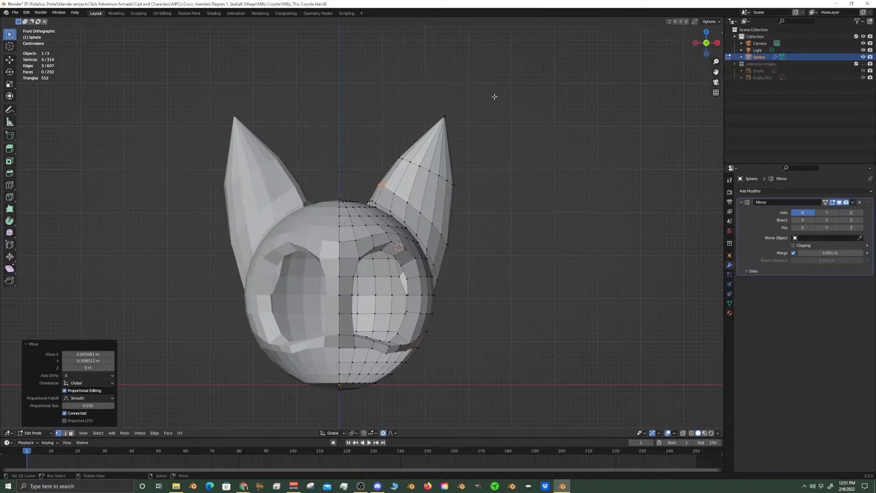
scroll(410, 219, "up", 8)
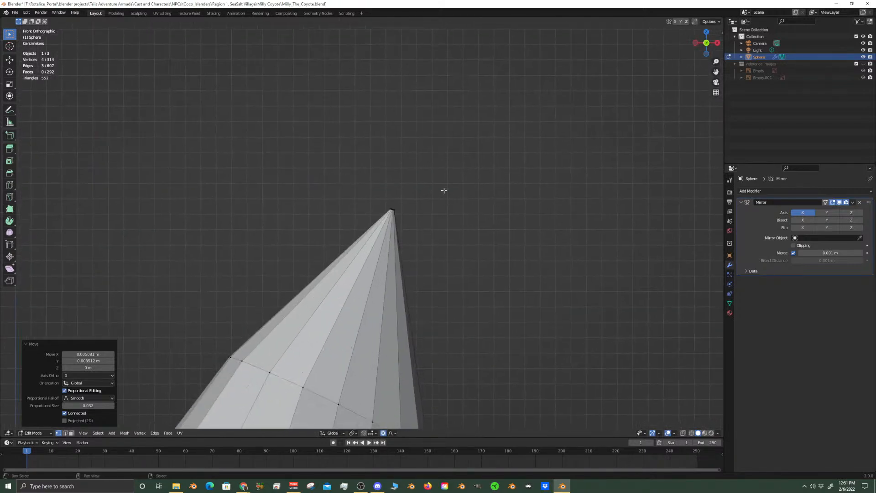
scroll(454, 196, "up", 4)
middle_click_drag(520, 133, 377, 231, "shift")
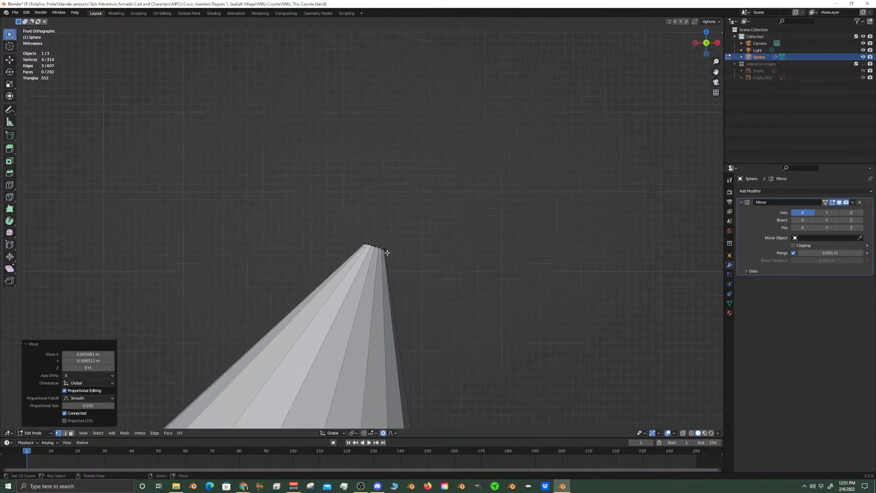
right_click(375, 246)
right_click(376, 245, "alt")
scroll(380, 246, "down", 10)
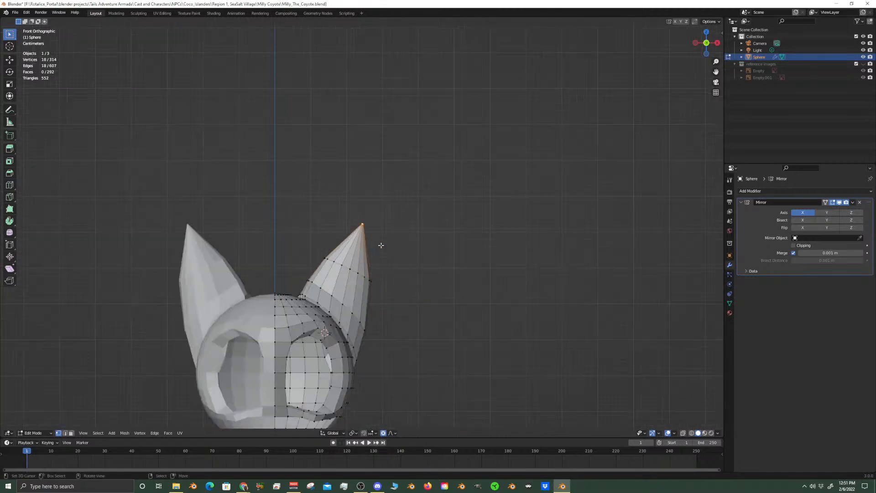
scroll(383, 249, "up", 2)
key("g")
key("g")
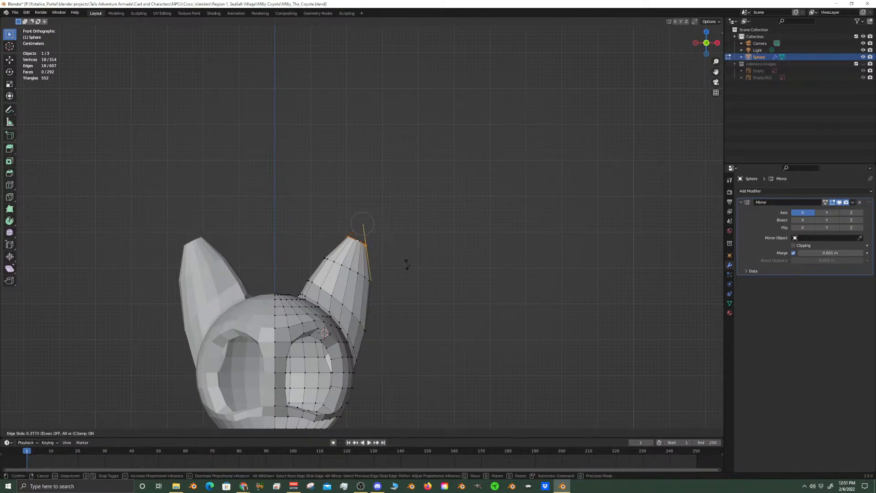
left_click(406, 264)
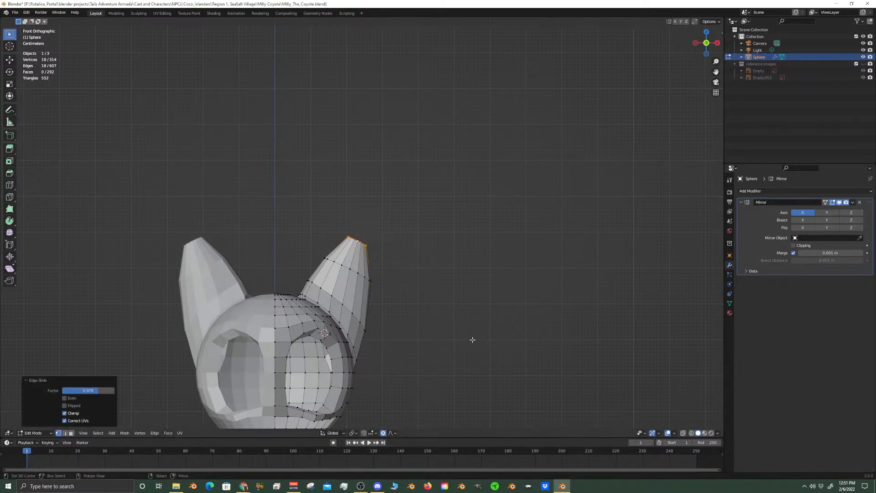
key("x")
right_click(494, 353)
key("s")
key("x")
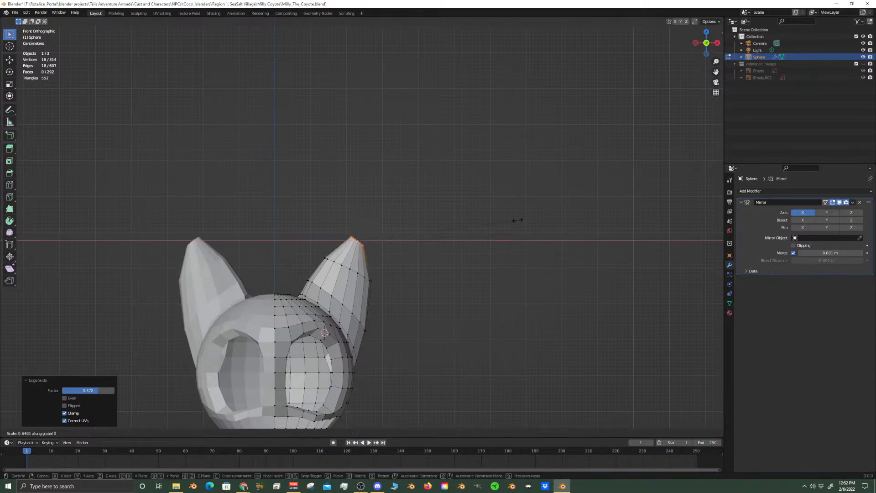
right_click(525, 249)
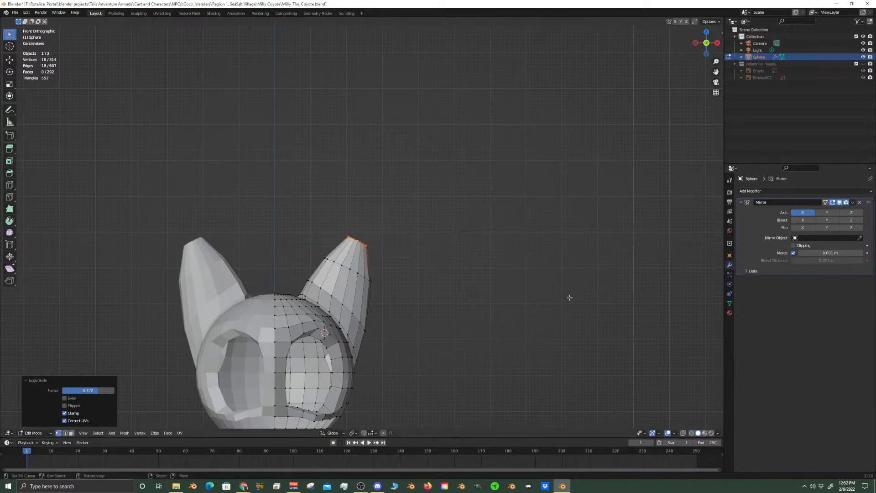
Scale the ear-tip edge loop to about 0.385 along X and flatten it to 0 along Z
key("s")
key("x")
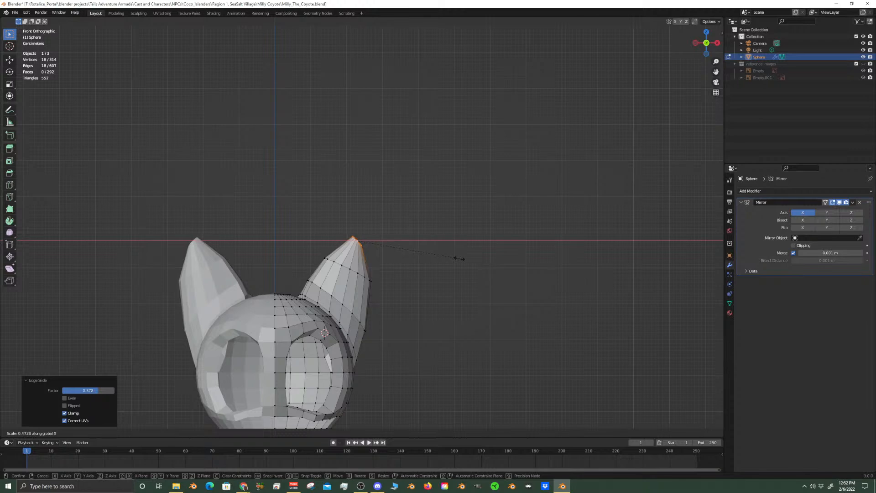
left_click(440, 254)
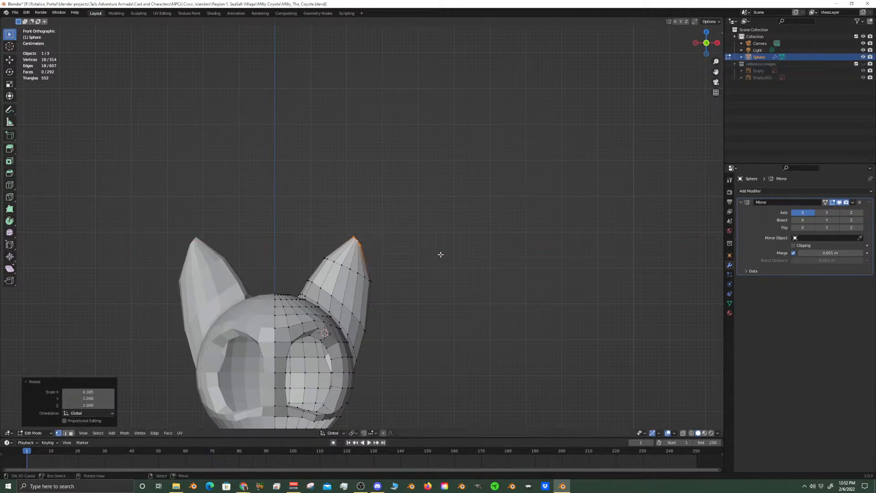
key("s")
key("0")
key("z")
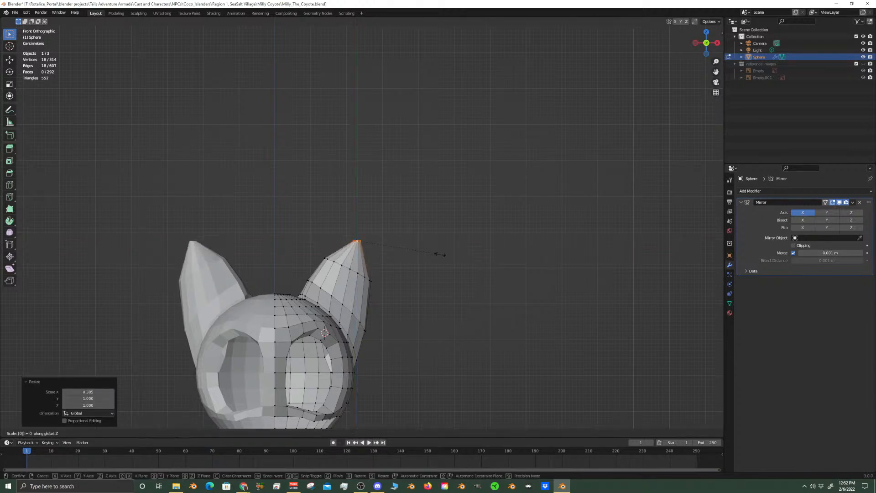
left_click(440, 254)
Rotate the ear-tip loop about 15.8° around Y and scale it to about 0.47 along Y
key("r")
key("y")
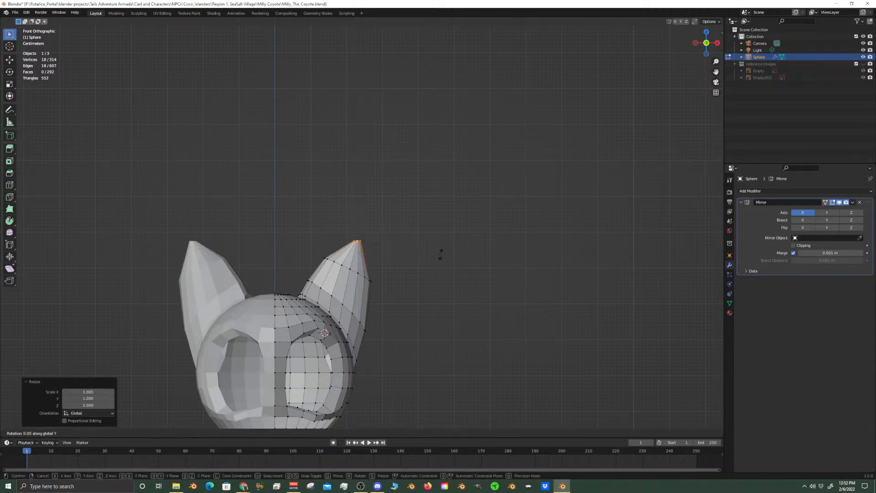
left_click(434, 277)
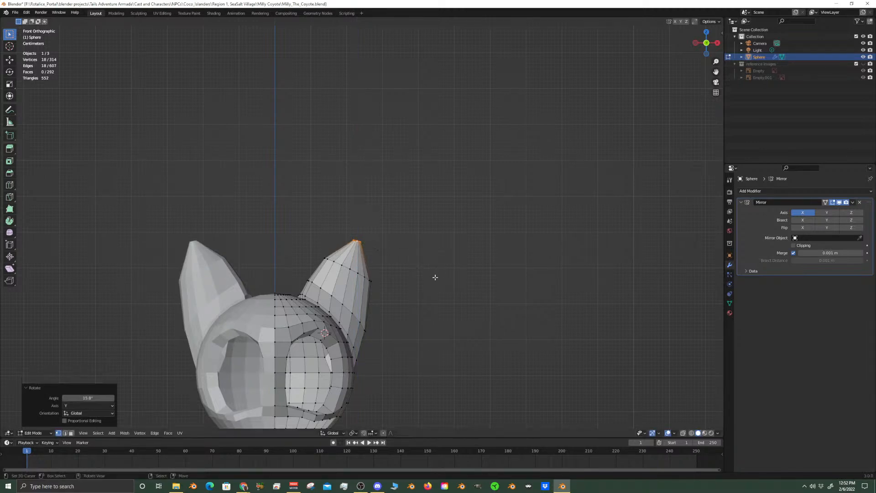
scroll(434, 276, "up", 5)
middle_click_drag(434, 276, 430, 307)
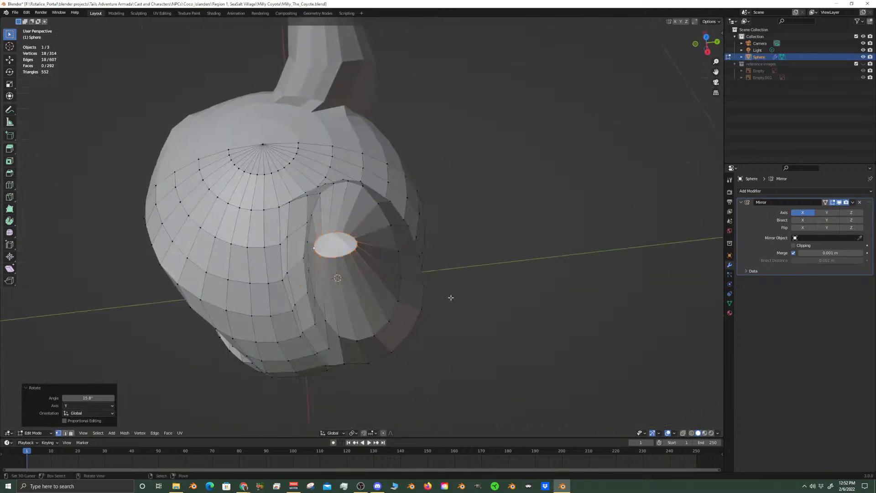
key("s")
key("y")
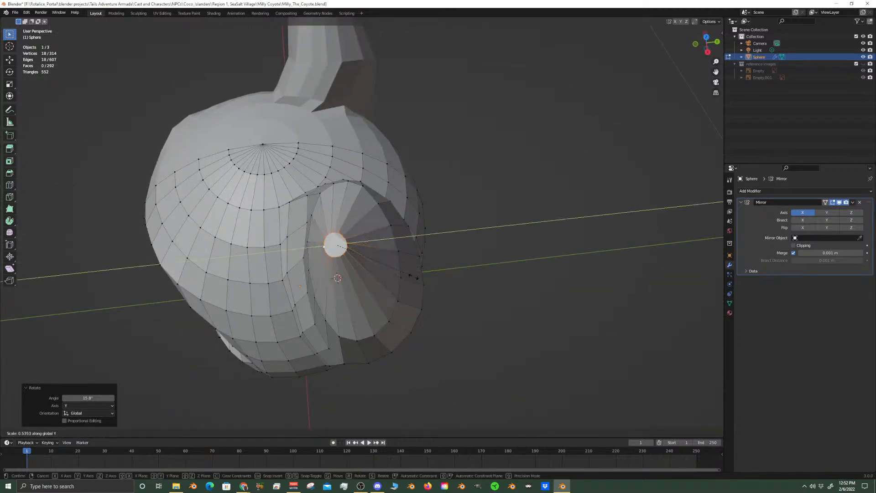
left_click(404, 274)
Return to front view, show the reference images collection and enable X-ray to compare the ears with the drawing
middle_click_drag(325, 298, 414, 267)
scroll(413, 266, "down", 6)
key("KP_4")
key("KP_1")
scroll(413, 265, "down", 4)
scroll(395, 268, "up", 4)
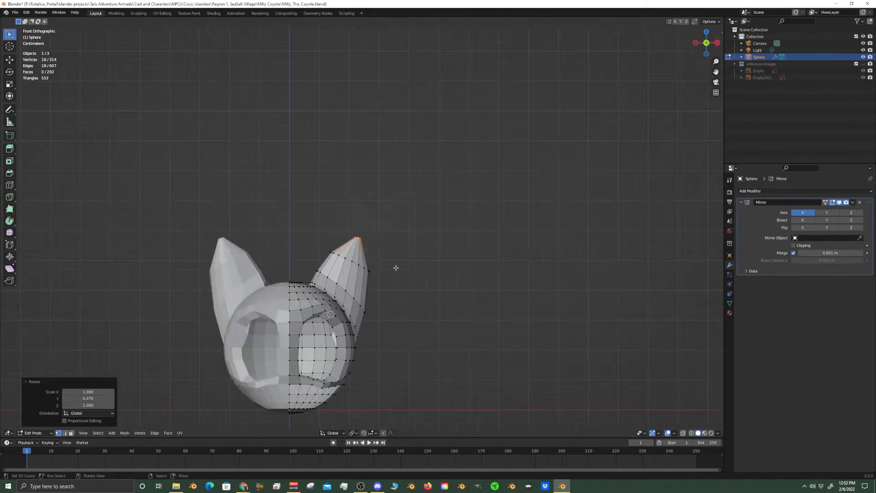
middle_click_drag(395, 268, 440, 215, "shift")
scroll(440, 215, "up", 2)
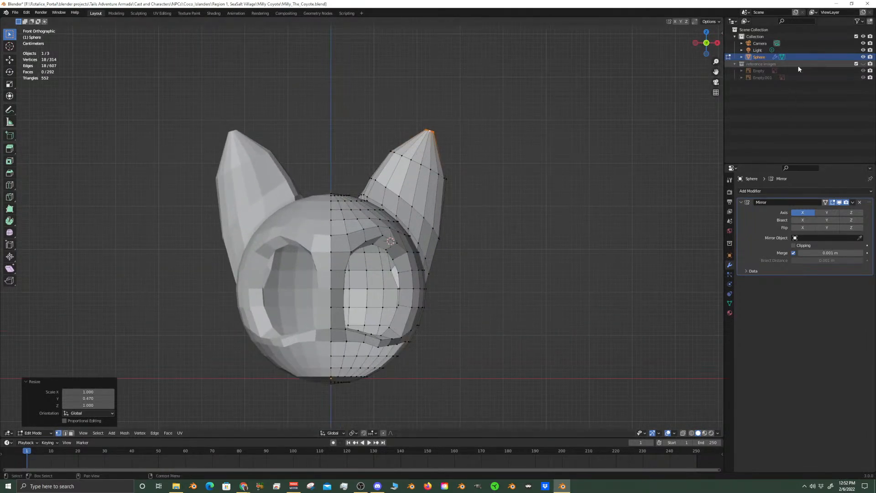
left_click(863, 64)
scroll(432, 176, "up", 3)
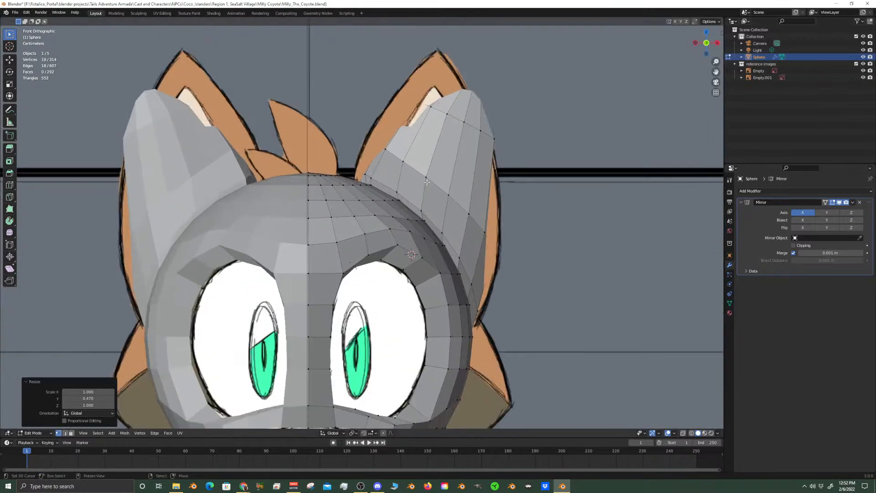
middle_click_drag(433, 177, 424, 235, "shift")
left_click(684, 433)
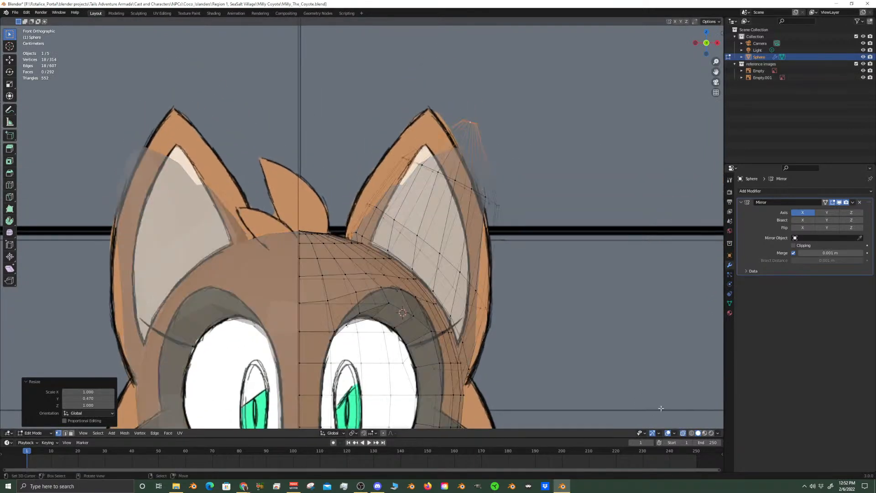
Select the edge loop around the ear's lower middle and rotate it about 12.9° around Y
left_click(414, 233, "alt")
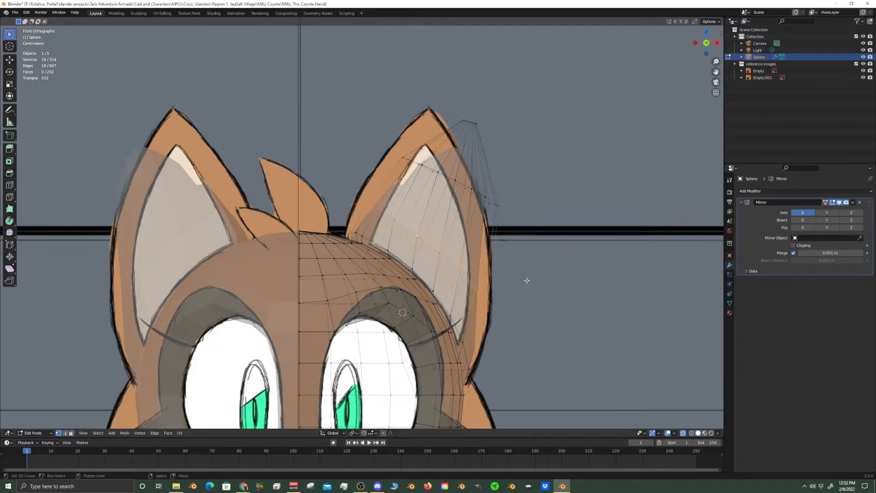
key("r")
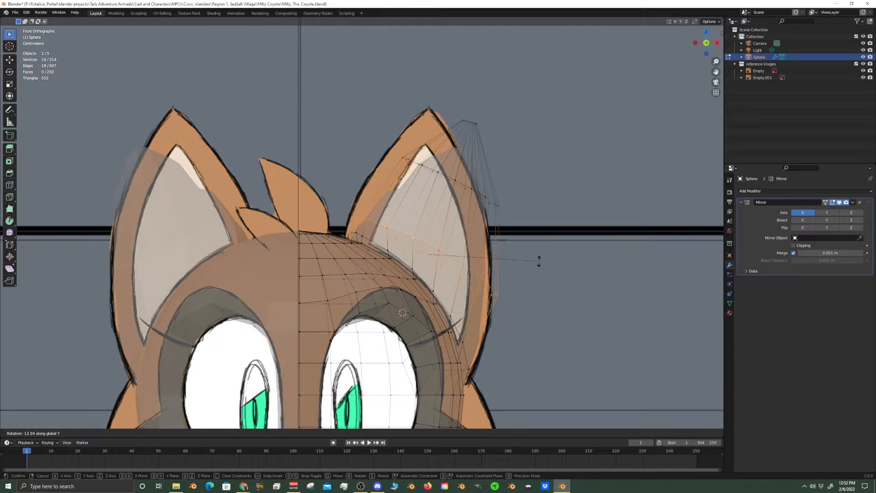
left_click(539, 262)
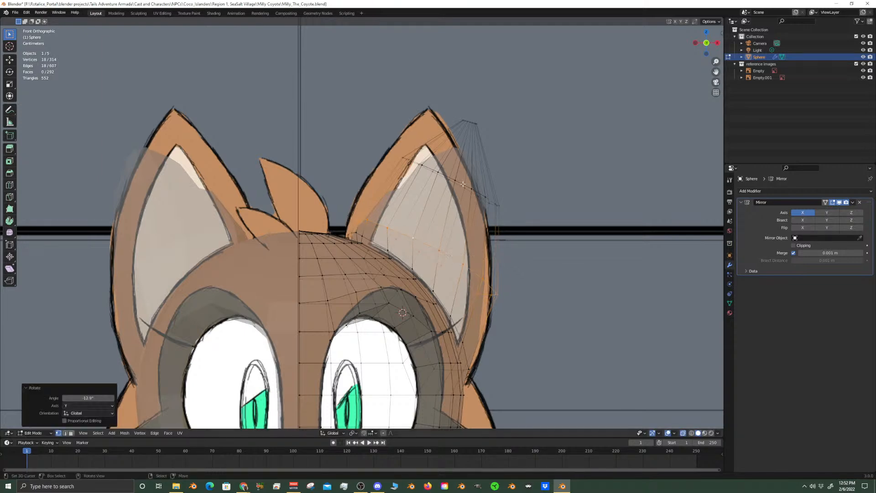
Snap the 3D cursor to the selected ear loop and set the transform pivot point to Median Point
key("shift+s")
left_click(442, 235)
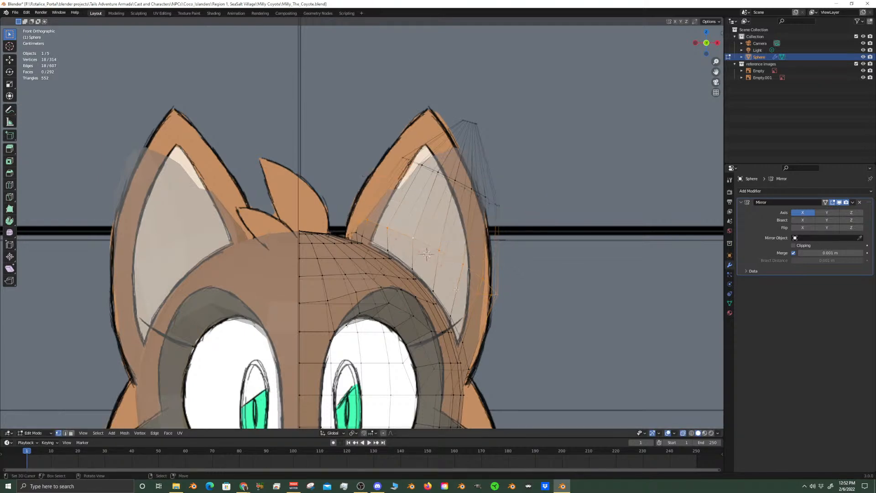
left_click(354, 434)
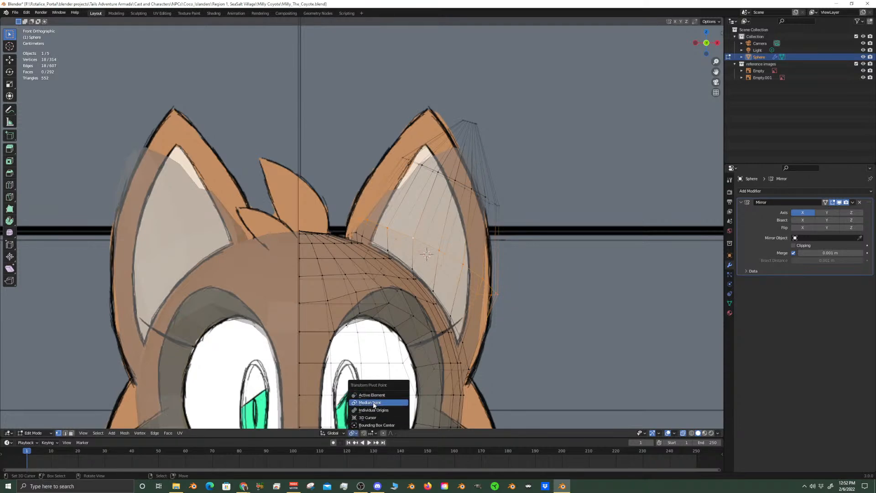
left_click(374, 404)
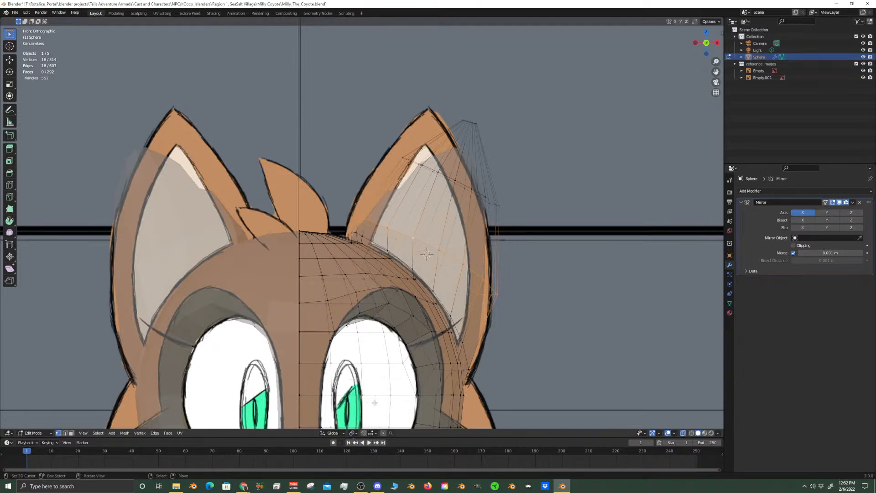
Select the ear's upper edge loop and add the tip and lower-middle loops to it with circle select
left_click(471, 190, "alt")
left_click(471, 189)
left_click(474, 190, "alt")
key("c")
left_click_drag(493, 138, 470, 114)
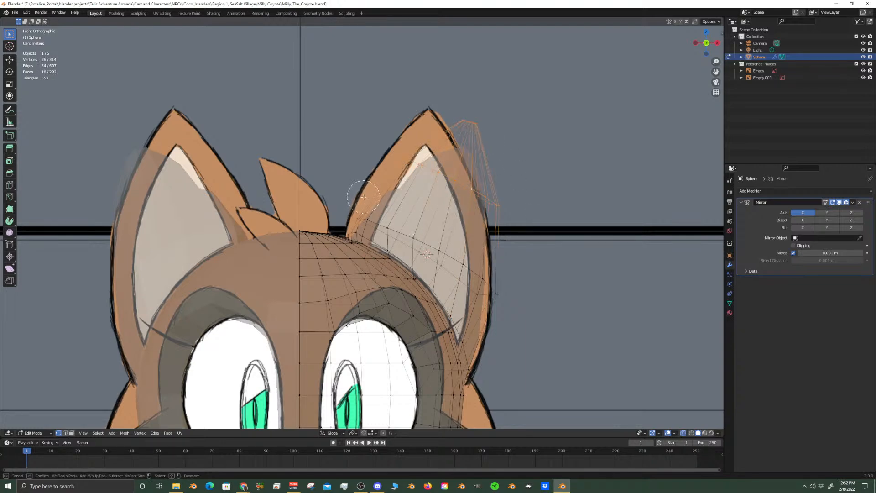
mouse_move(355, 213)
left_mouse_down()
mouse_move(441, 249)
mouse_move(506, 304)
mouse_move(466, 249)
left_mouse_up()
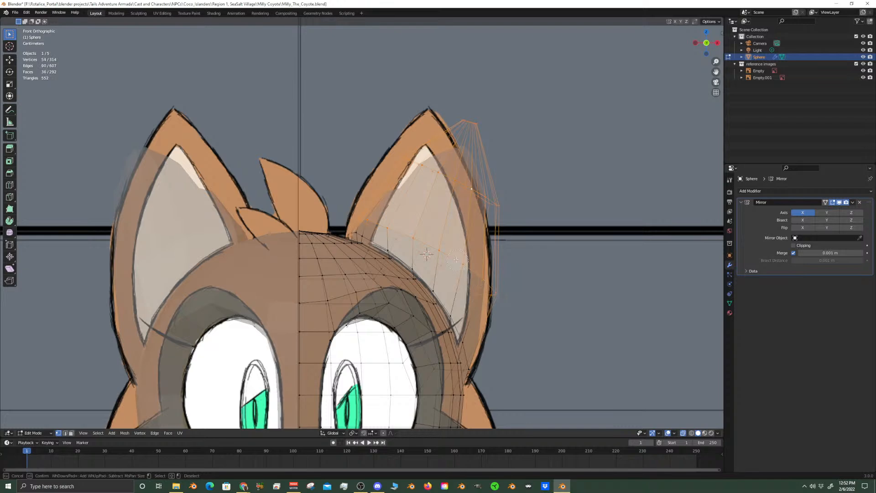
key("Escape")
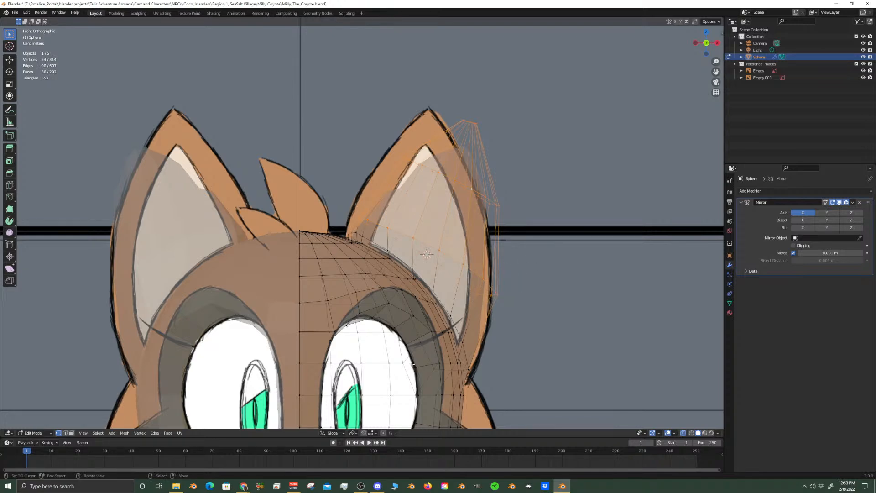
Rotate the selected ear loops slightly around Y and move them about -0.0133 m in X and 0.0069 m in Z
key("r")
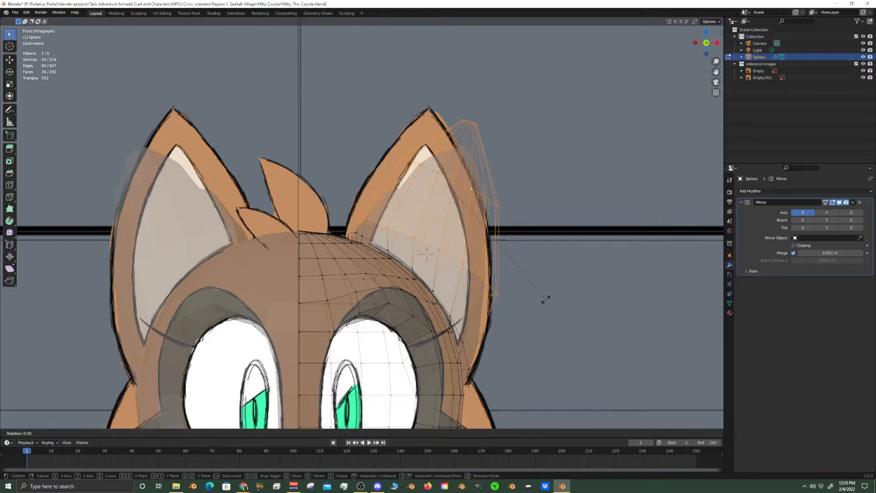
left_click(540, 276)
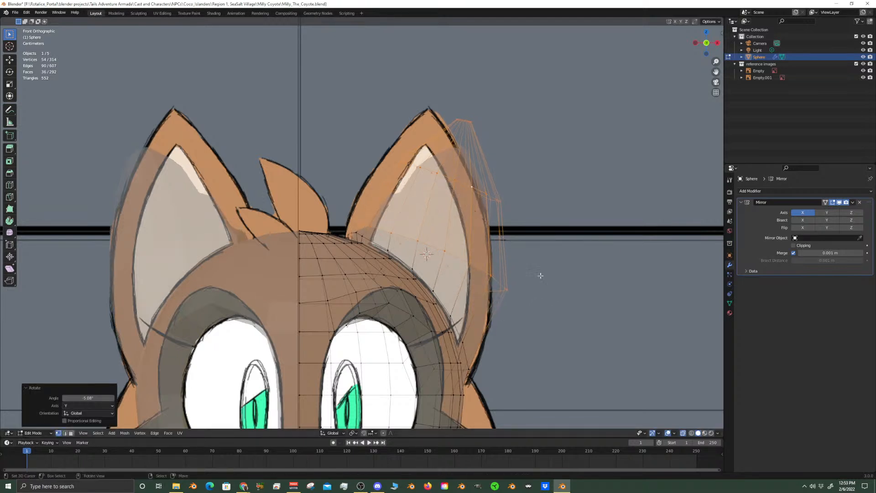
key("g")
key("shift+x")
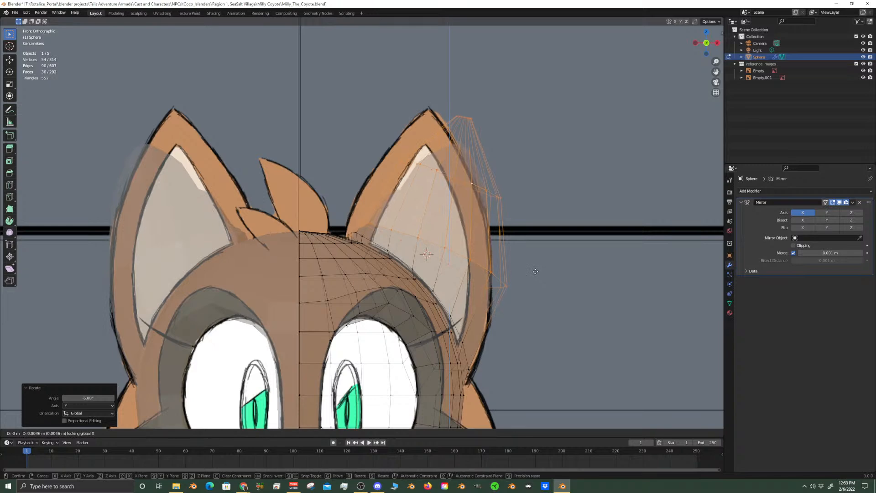
right_click(547, 274)
key("g")
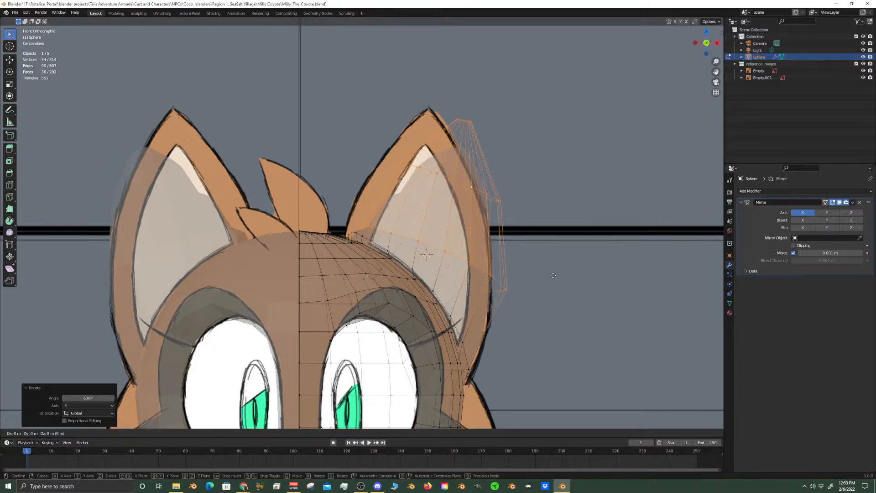
key("shift+y")
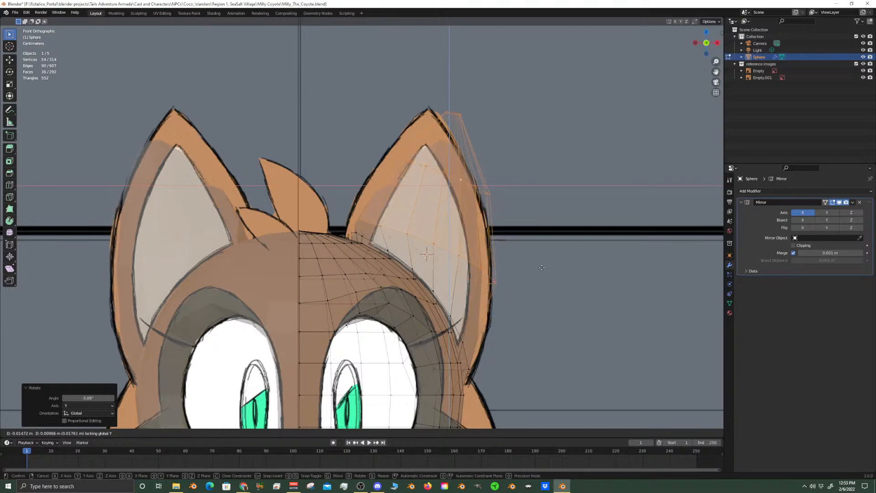
left_click(543, 270)
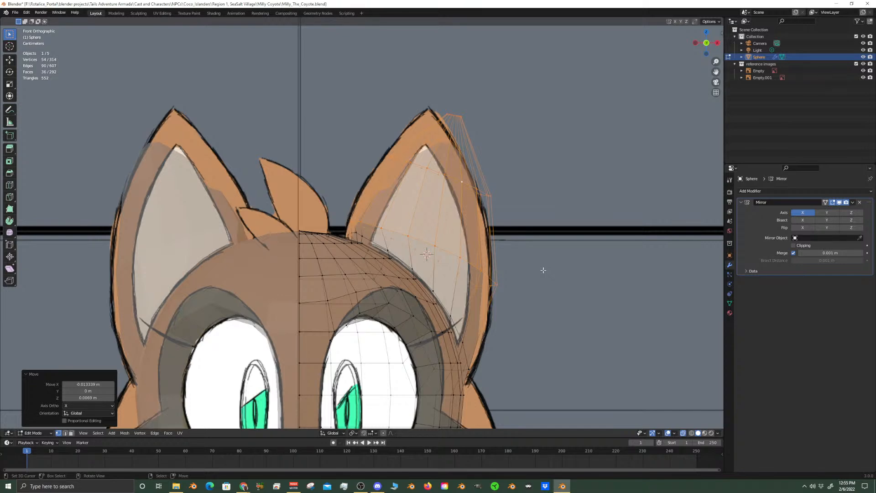
Save the current Blender file
scroll(504, 264, "up", 3)
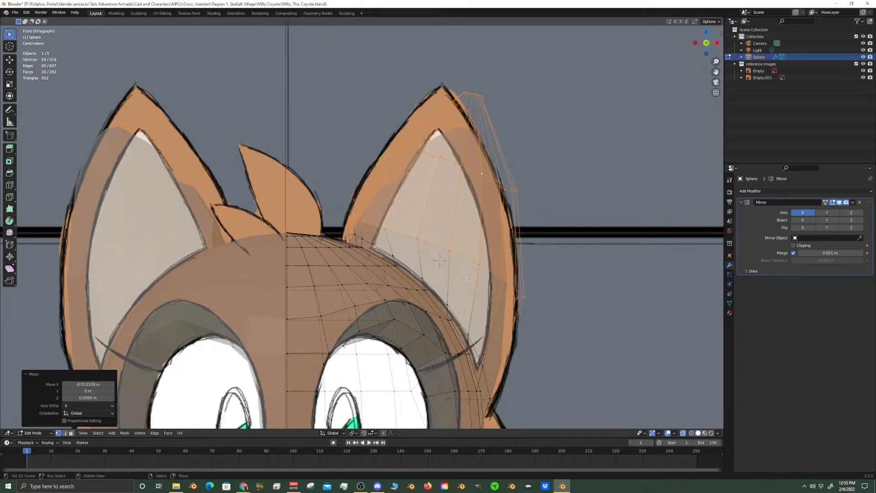
scroll(508, 279, "down", 3)
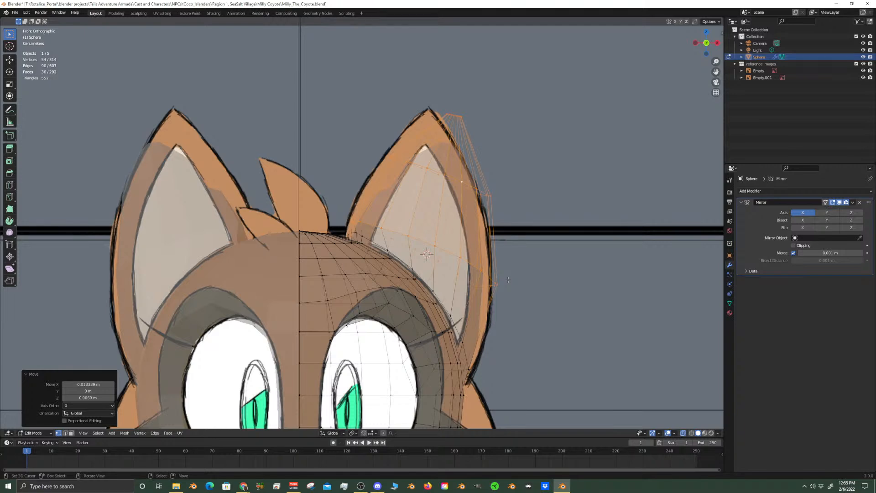
key("ctrl+s")
Select the ear's tip and upper edge loops, leaving out the lower-middle loop
left_click(477, 186)
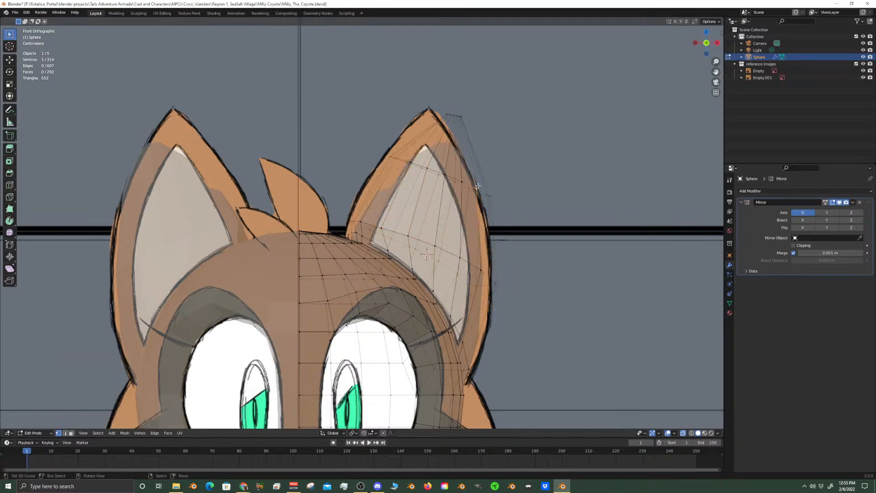
left_click(460, 129, "alt")
left_click(457, 116, "alt+shift")
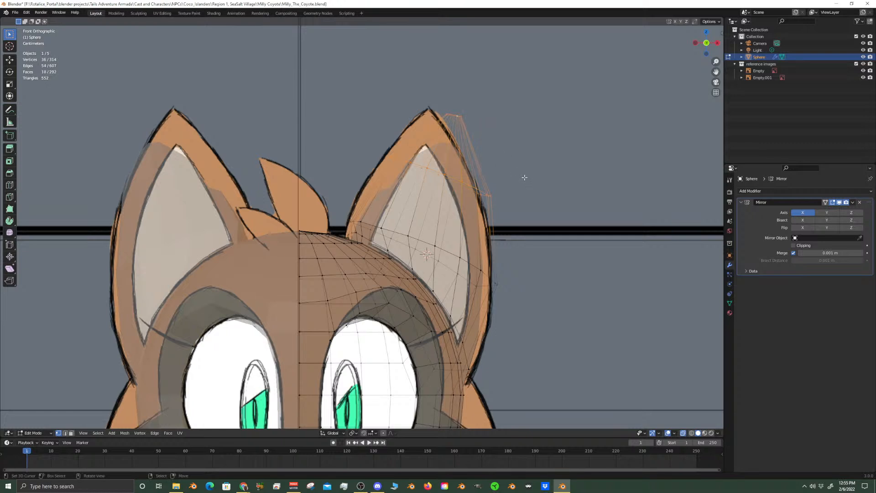
key("r")
key("y")
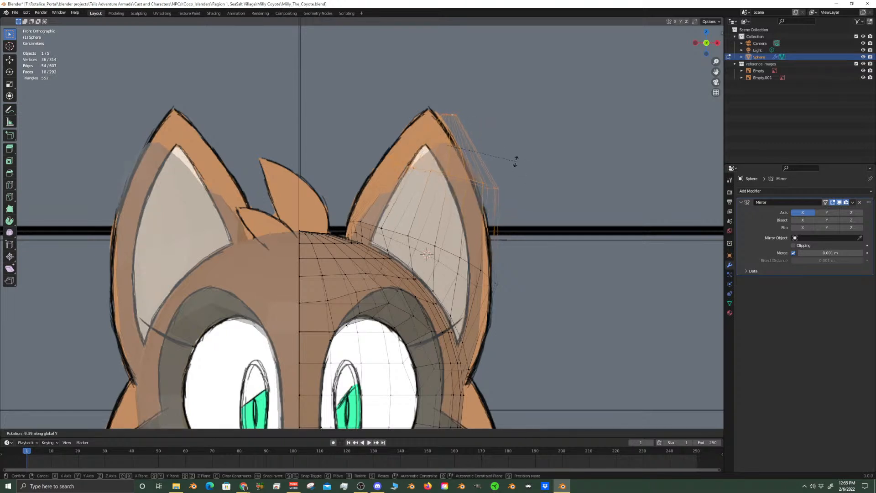
right_click(516, 161)
left_click(383, 434)
left_click(384, 434)
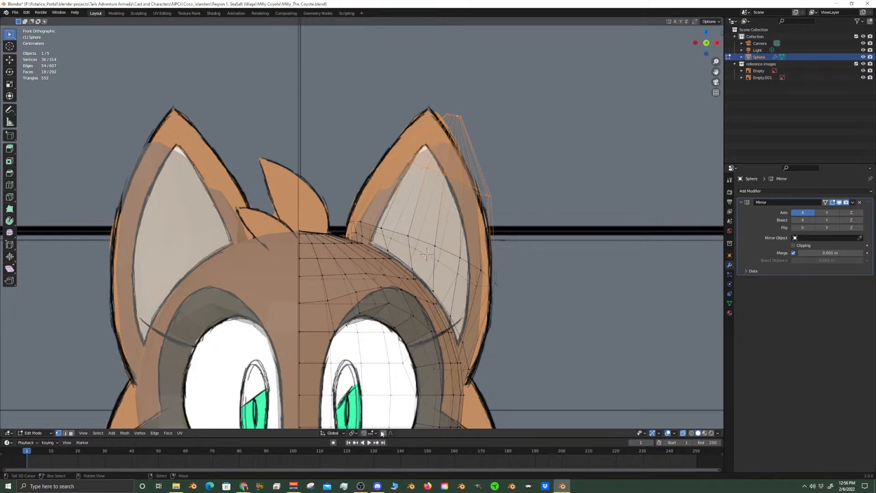
Set the transform pivot point to 3D Cursor and rotate the two selected ear loops about -7.78° around Y
left_click(351, 433)
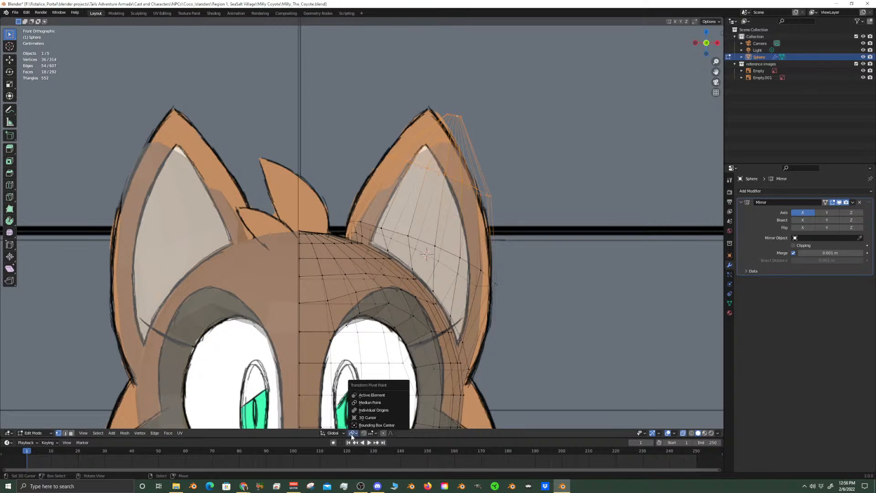
left_click(369, 417)
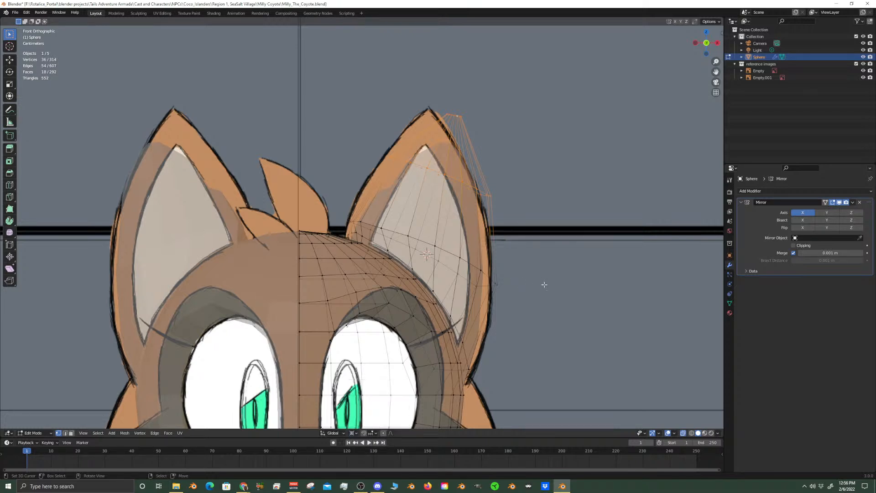
key("r")
key("y")
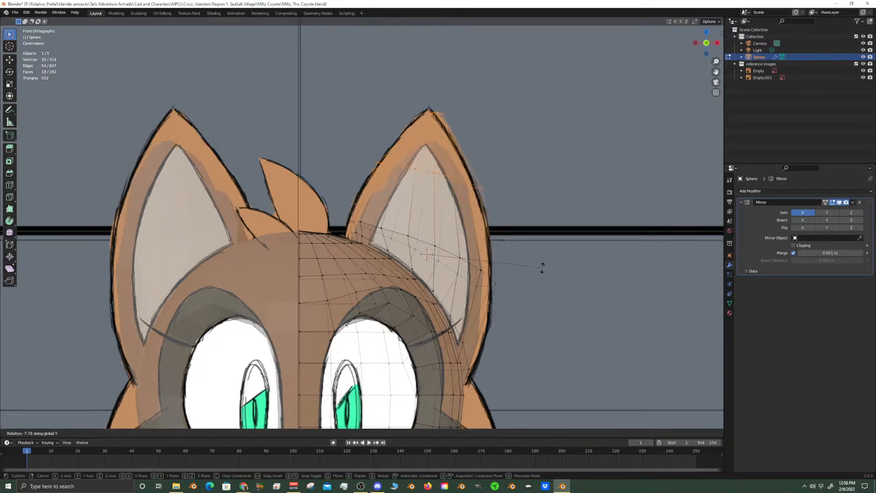
left_click(543, 268)
Select the three-vertex edge column on the back of the head beside the ear base and edge slide it by about 0.64
left_click(457, 179, "alt")
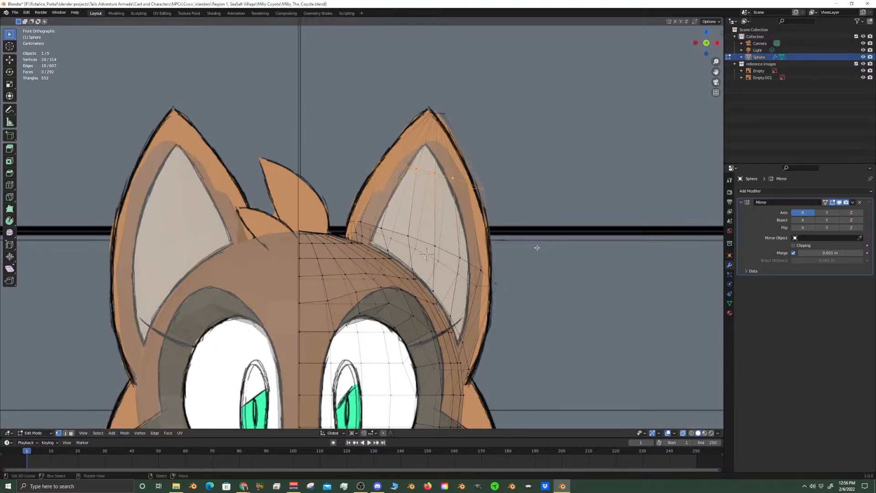
key("KP_3")
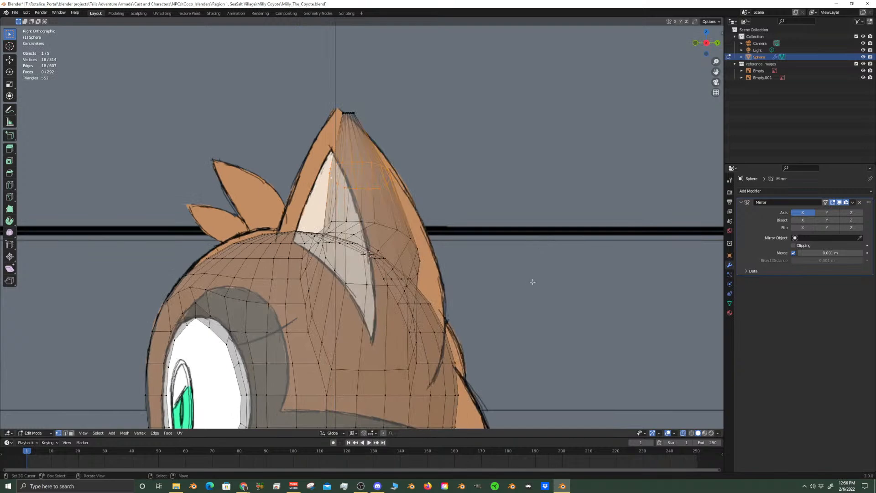
scroll(421, 352, "up", 1)
left_click(417, 352)
middle_click_drag(404, 318, 353, 293)
left_click(353, 293, "shift")
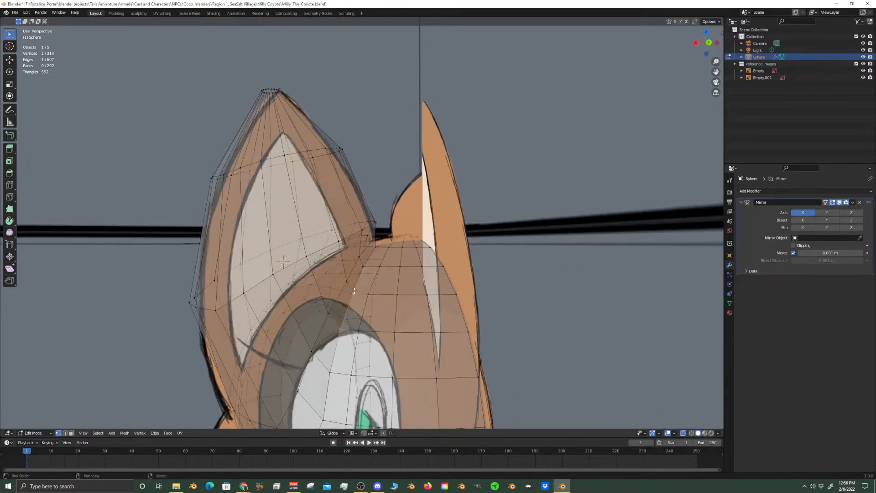
scroll(366, 269, "up", 3)
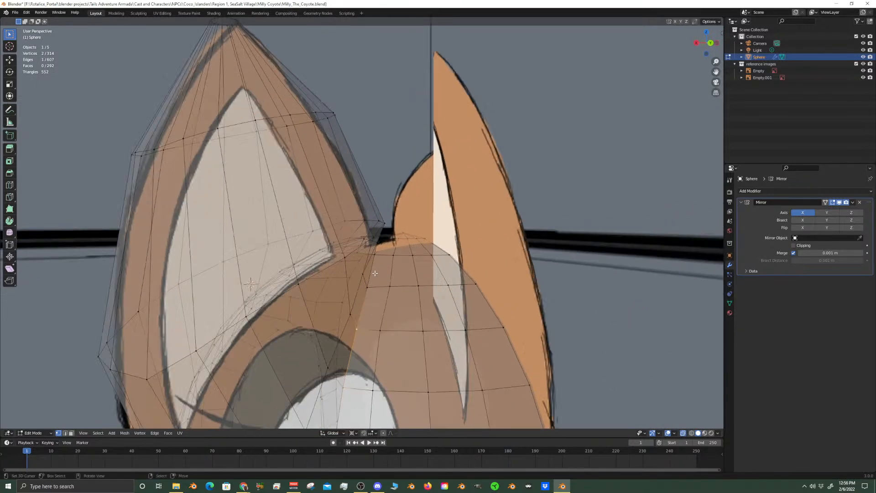
left_click(371, 286, "shift")
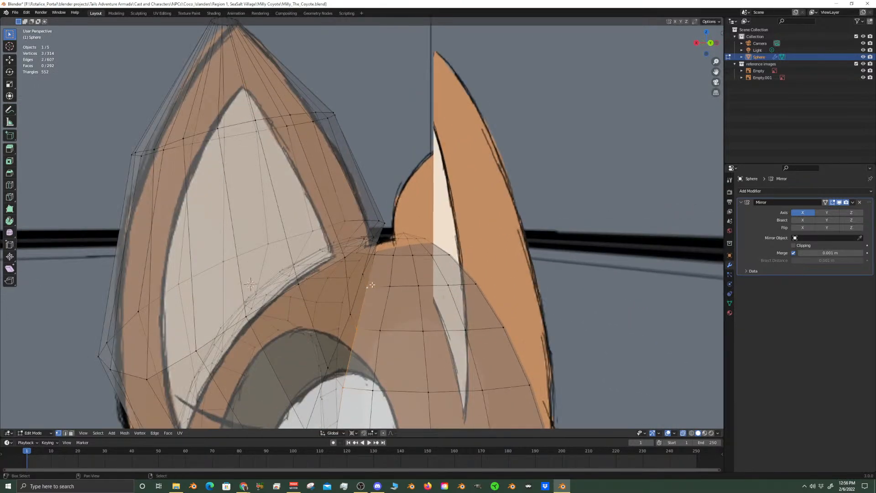
key("g")
key("g")
left_click(391, 300)
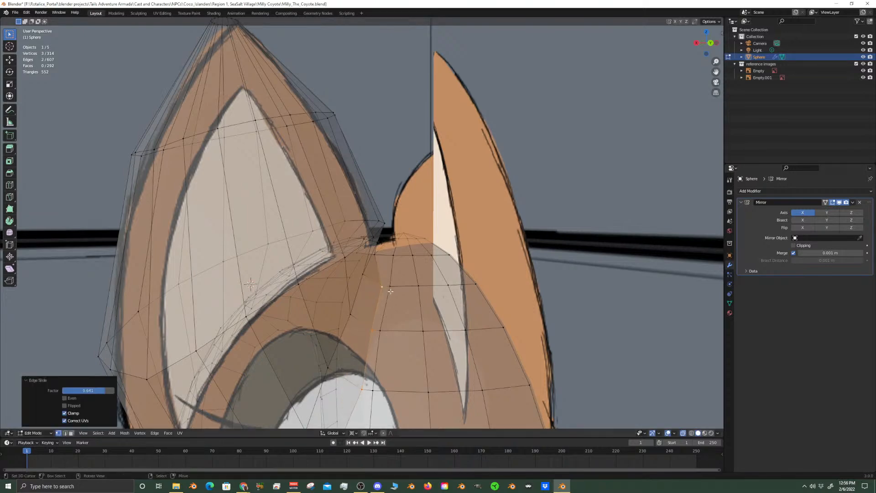
Select the adjacent three-vertex column nearer the head's centre and edge slide it by about -0.46
left_click(390, 292)
left_click(383, 336, "shift")
middle_click_drag(399, 379, 408, 245, "shift")
left_click(384, 238, "shift")
key("g")
key("g")
left_click(366, 245)
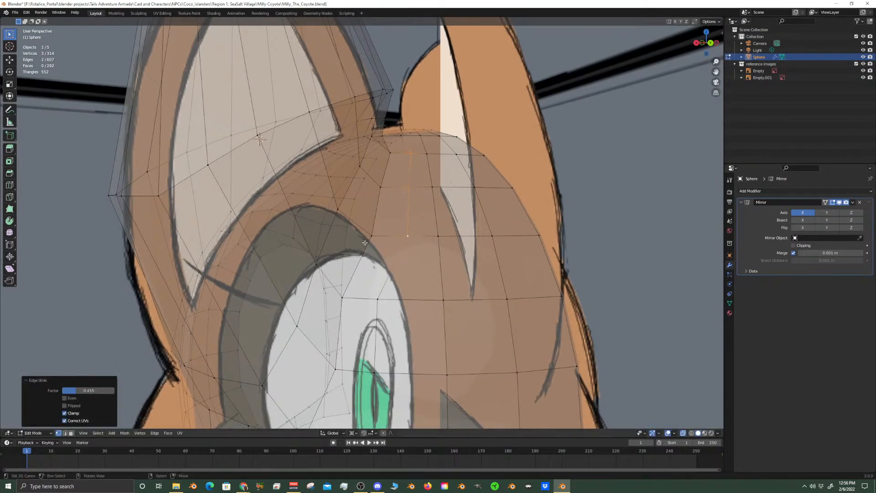
Reselect the three-vertex column beside the ear base and edge slide it slightly towards its neighbouring column
left_click(373, 235)
left_click(382, 189, "shift")
left_click(392, 153, "shift")
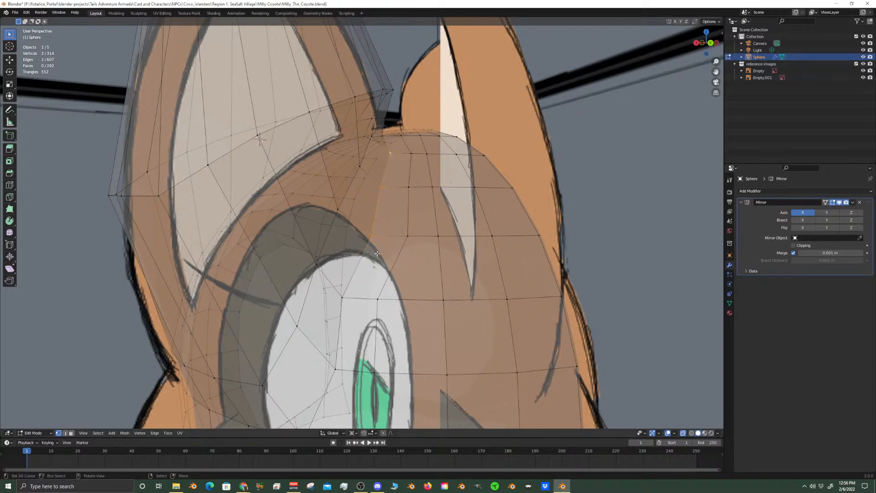
key("g")
key("g")
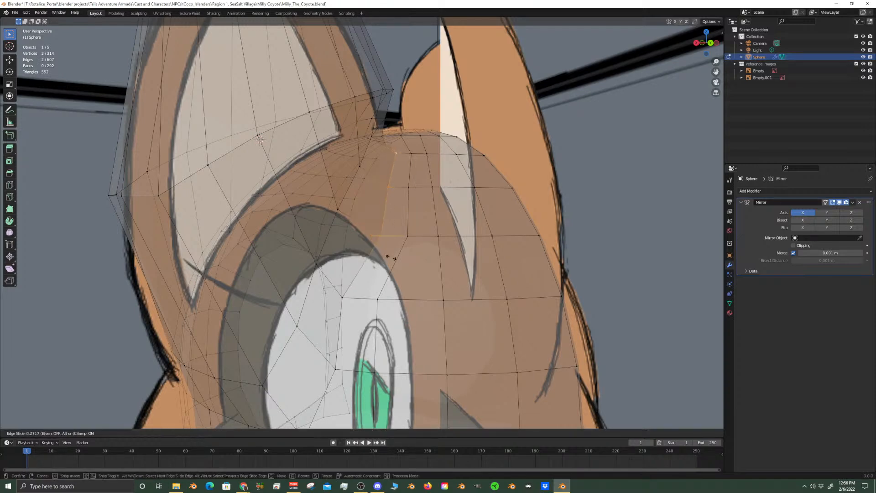
left_click(347, 294)
Vertex slide two points of the column behind the ear base sideways to straighten its edge flow
left_click(348, 294)
middle_click_drag(348, 294, 366, 269)
key("g")
key("g")
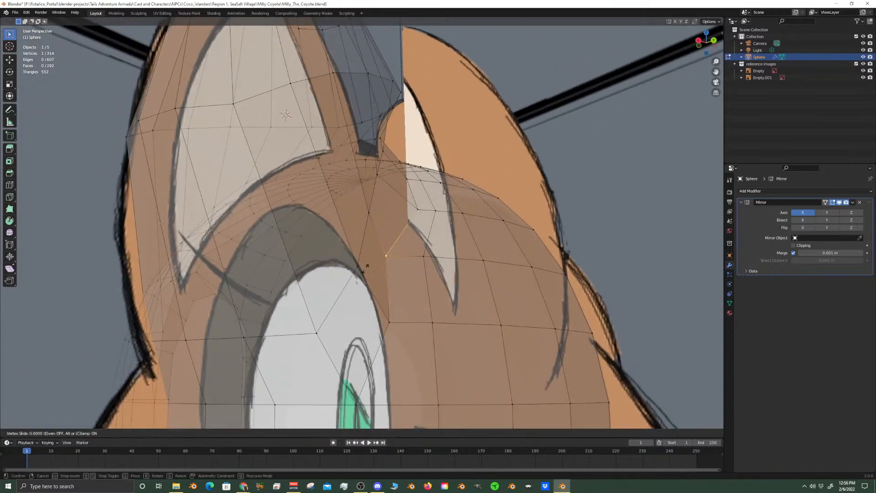
left_click(388, 281)
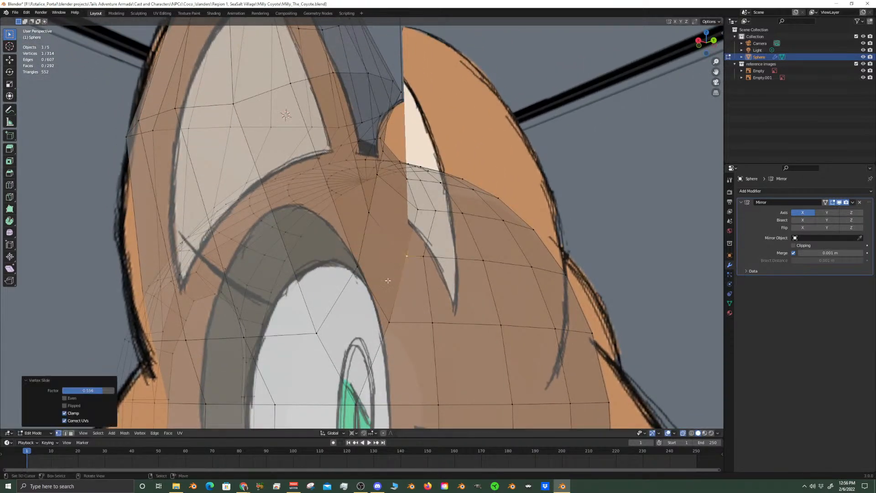
left_click(393, 321)
key("g")
Vertex slide the neighbouring back-of-head vertex and the column vertex beside it to even out their spacing
key("g")
left_click(405, 323)
left_click(423, 256)
key("g")
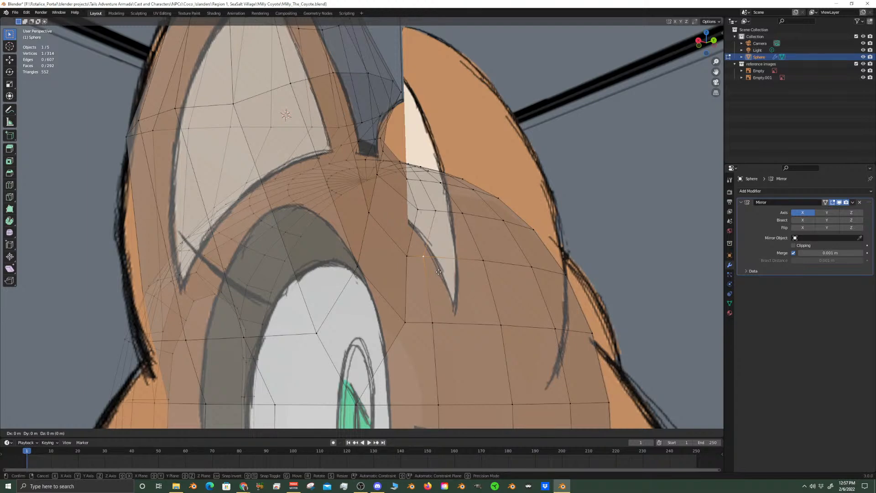
key("g")
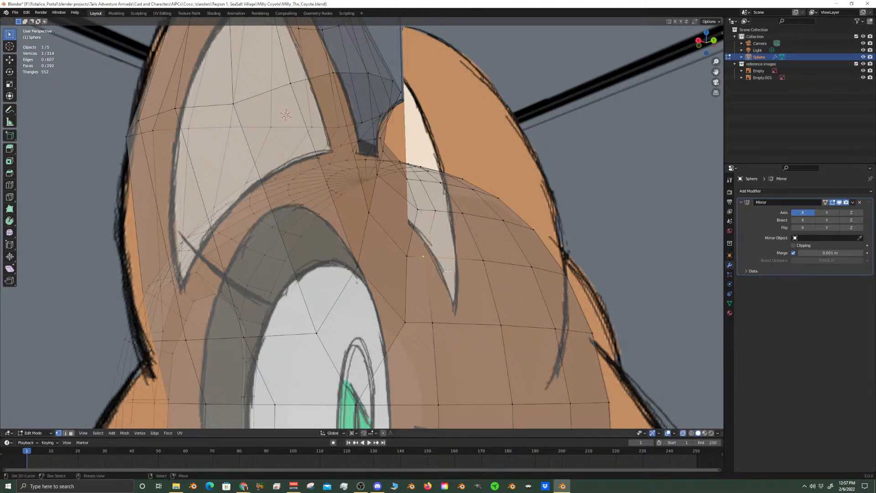
left_click(461, 275)
right_click(410, 253)
key("g")
key("g")
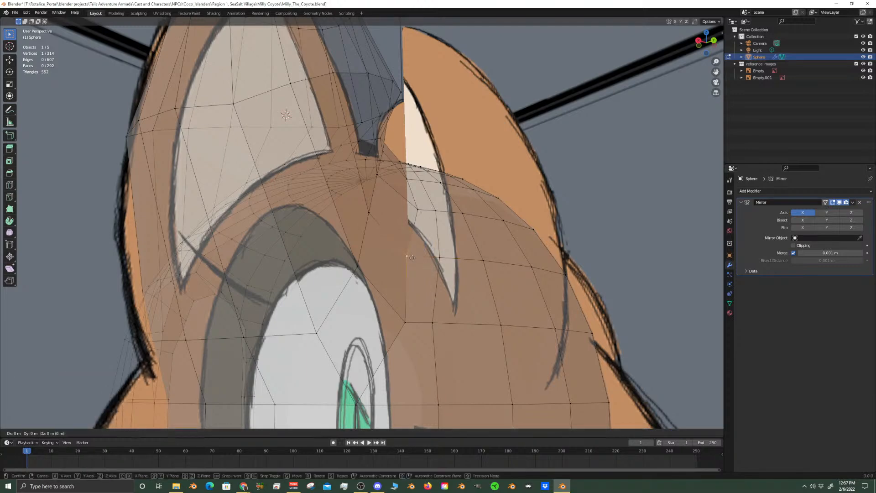
left_click(426, 258)
Select the four connected vertices running down from the ear's inner base and move them slightly along Y
right_click(367, 216)
scroll(363, 222, "down", 5)
middle_click_drag(363, 222, 370, 118)
scroll(402, 207, "up", 4)
scroll(370, 117, "up", 4)
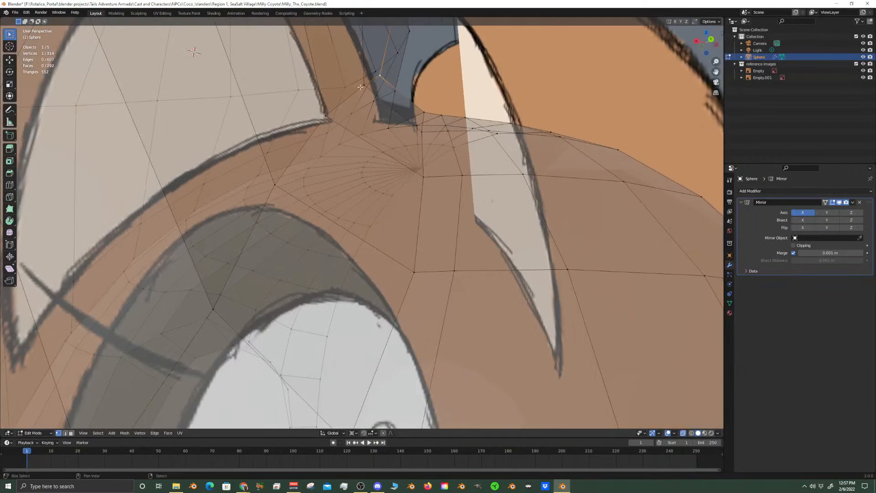
scroll(341, 156, "down", 2)
middle_click_drag(341, 156, 354, 211)
left_click(355, 132, "shift")
left_click(370, 119, "shift")
left_click(313, 233, "shift")
key("g")
key("y")
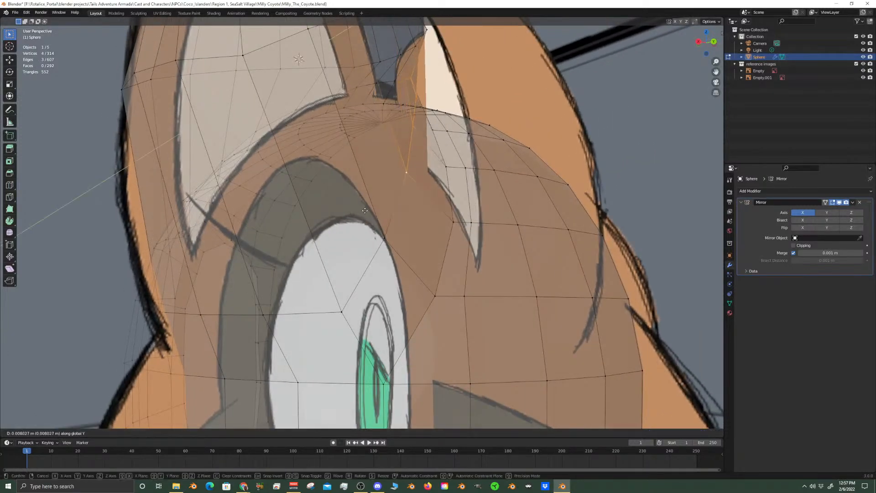
left_click(381, 214)
Move the single vertex at the lower end of the ear-base column slightly along Y
right_click(382, 232)
middle_click_drag(383, 232, 423, 252)
key("g")
key("y")
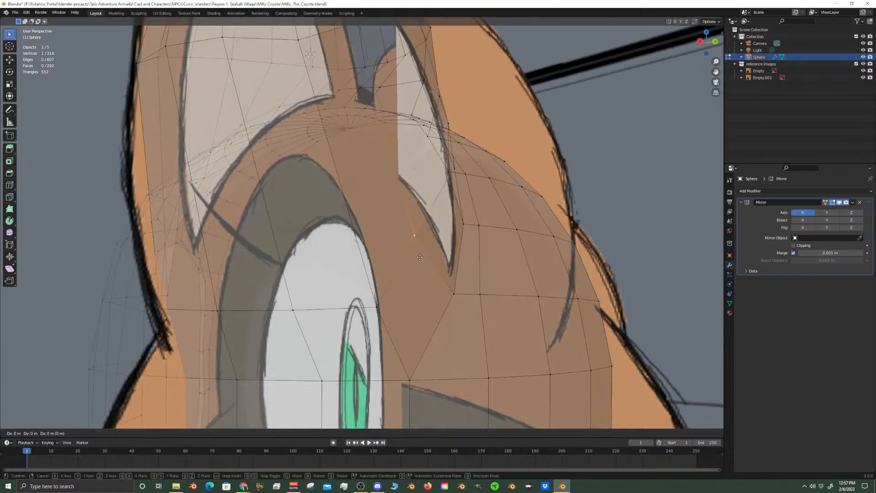
left_click(434, 263)
Vertex slide the head vertex next to the ear's inner base by about 0.465
scroll(434, 263, "down", 3)
middle_click_drag(434, 262, 395, 322)
right_click(427, 137)
middle_click_drag(427, 137, 395, 163)
scroll(408, 231, "up", 3)
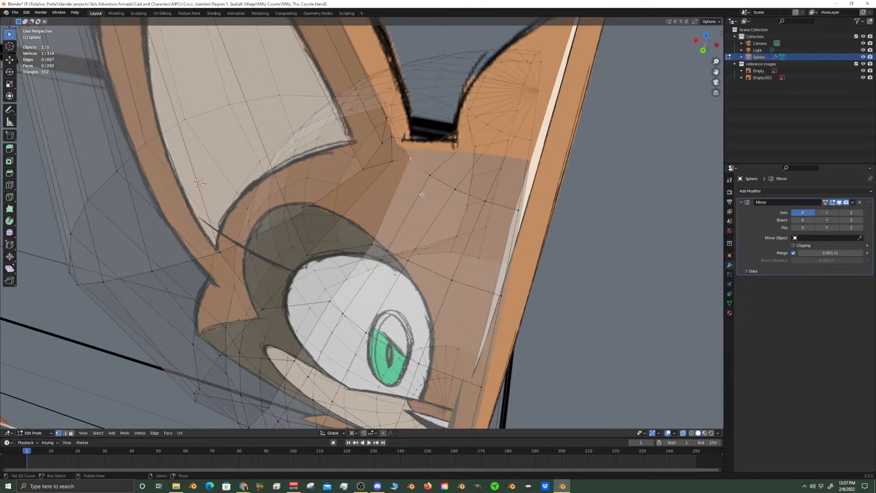
key("shift+v")
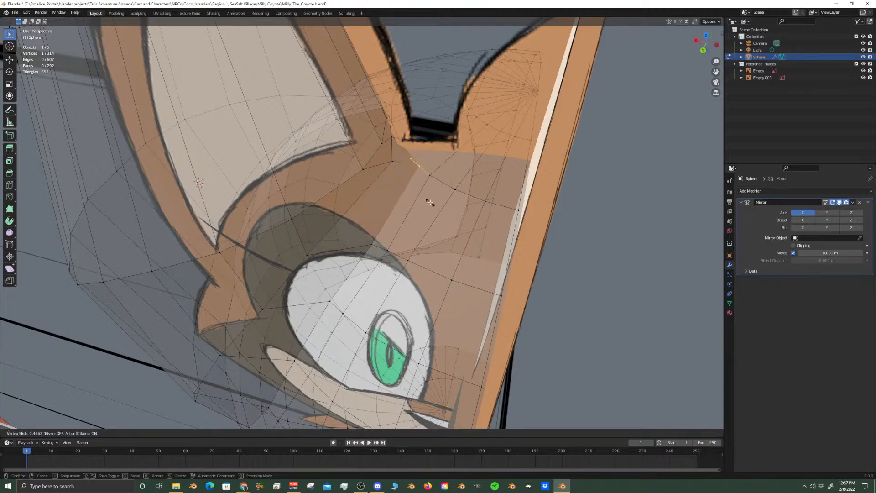
left_click(430, 202)
Select the two-vertex edge at the ear's inner base and edge slide it by about -0.325
middle_click_drag(377, 213, 405, 173)
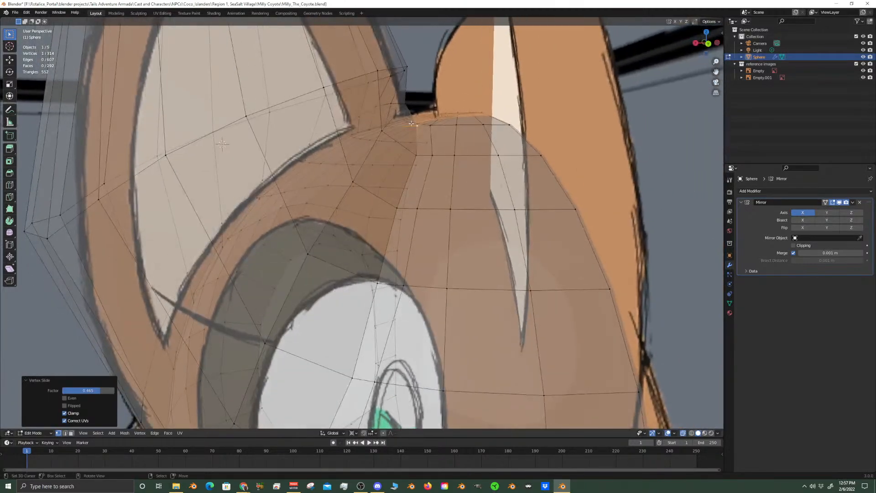
scroll(412, 125, "up", 2)
middle_click_drag(434, 97, 367, 174, "shift")
left_click(364, 172)
left_click(365, 151, "shift")
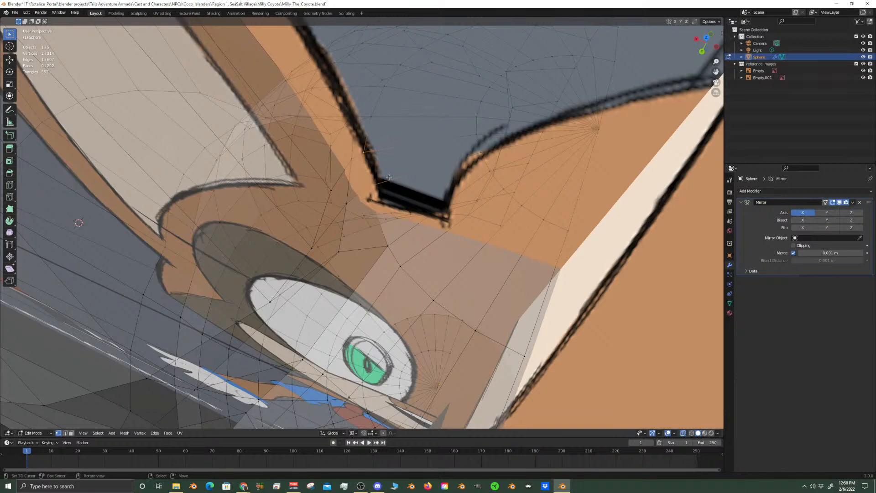
key("g")
key("g")
left_click(415, 177)
Vertex slide a single vertex near the ear's inner base by about 0.086
middle_click_drag(416, 177, 353, 183)
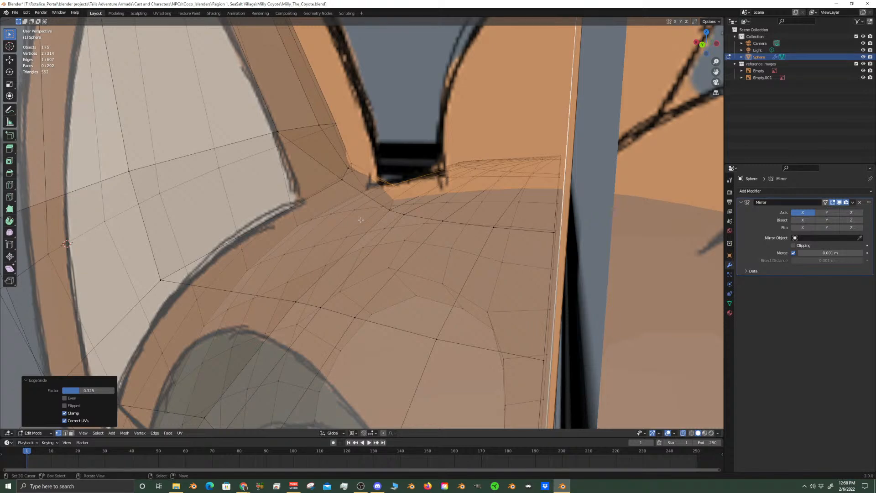
middle_click_drag(360, 219, 427, 212)
left_click(331, 236)
key("g")
key("g")
left_click(355, 252)
Examine the ear and its inner base against the side and front reference drawings
scroll(366, 216, "down", 8)
scroll(402, 232, "up", 4)
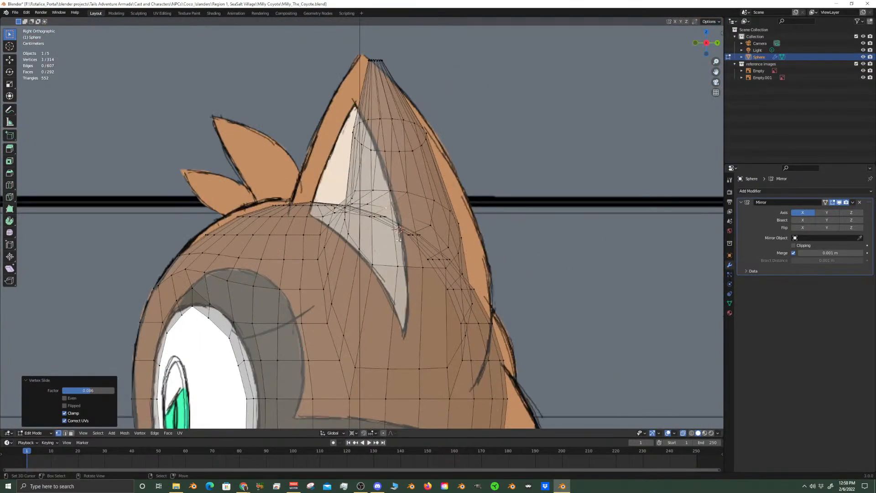
middle_click_drag(355, 256, 380, 249)
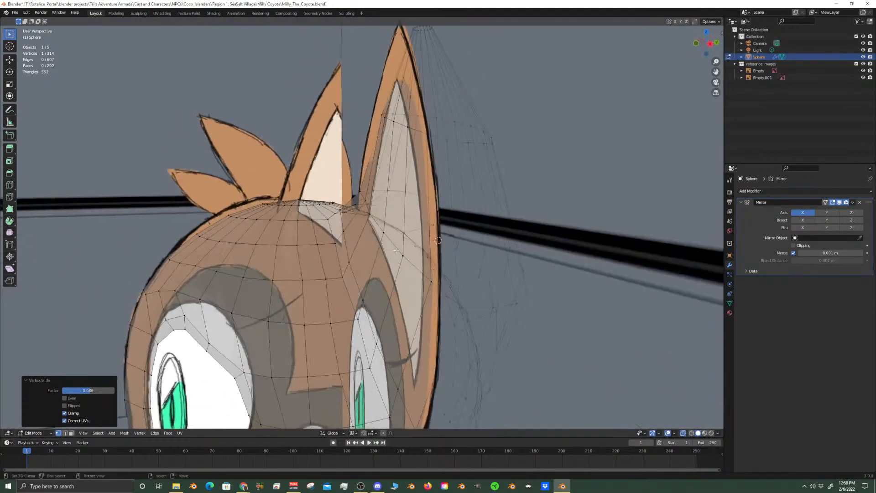
key("KP_3")
scroll(386, 273, "down", 5)
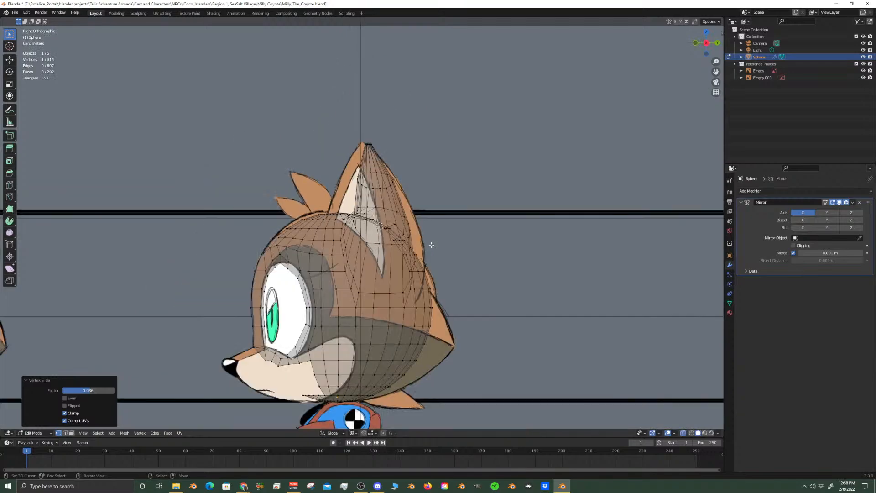
key("KP_1")
scroll(428, 263, "up", 10)
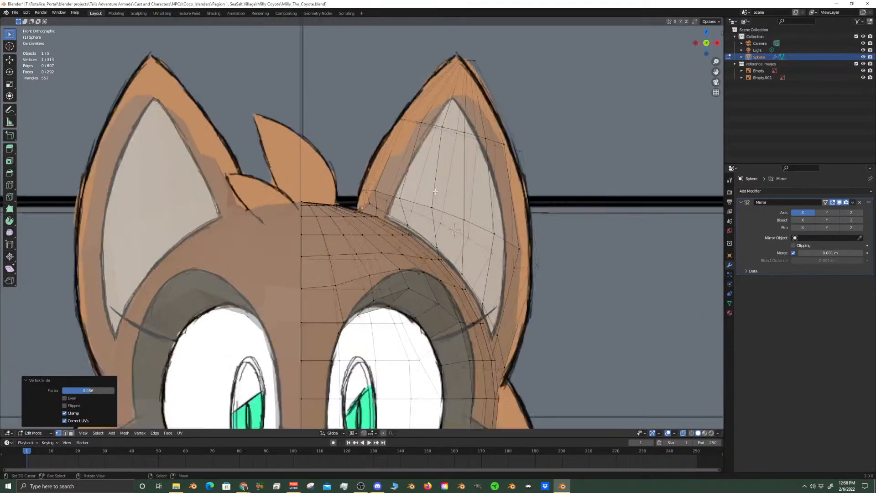
mouse_move(373, 154)
middle_mouse_down()
mouse_move(398, 207)
mouse_move(374, 155)
middle_mouse_up()
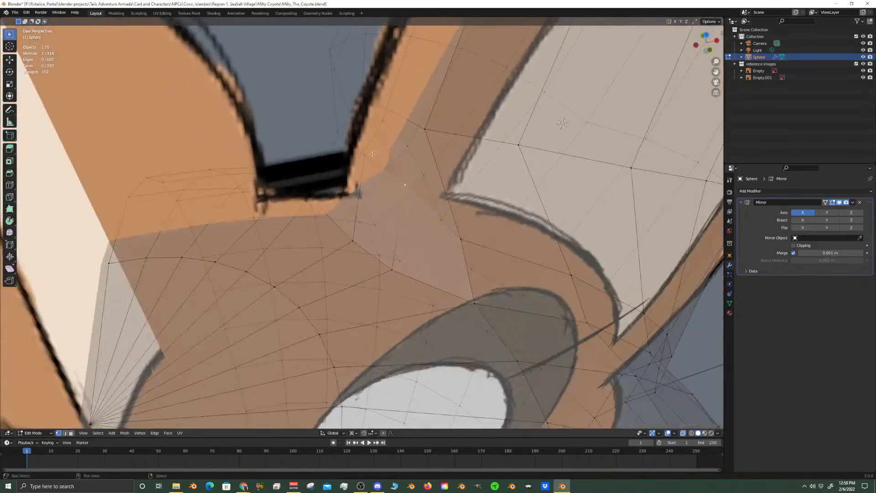
Edge slide the two-vertex edge on the head at the ear's inner base by about 0.42
key("g")
key("g")
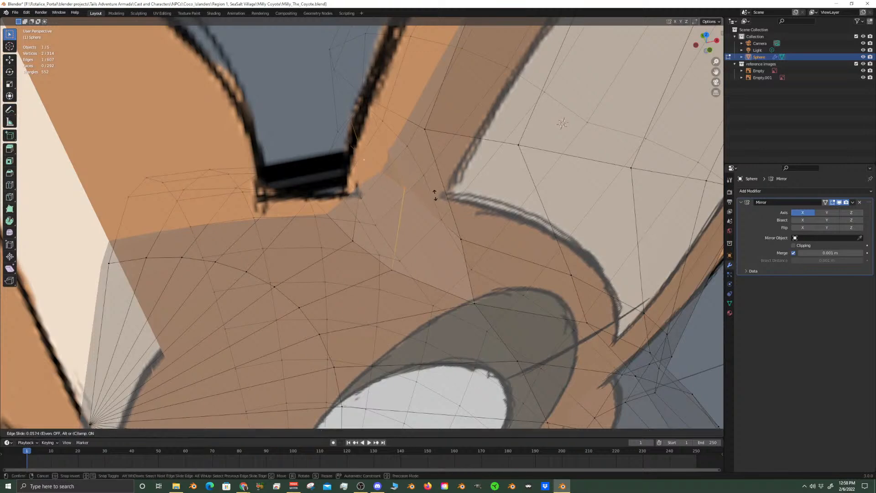
left_click(406, 237)
middle_click_drag(409, 228, 387, 180)
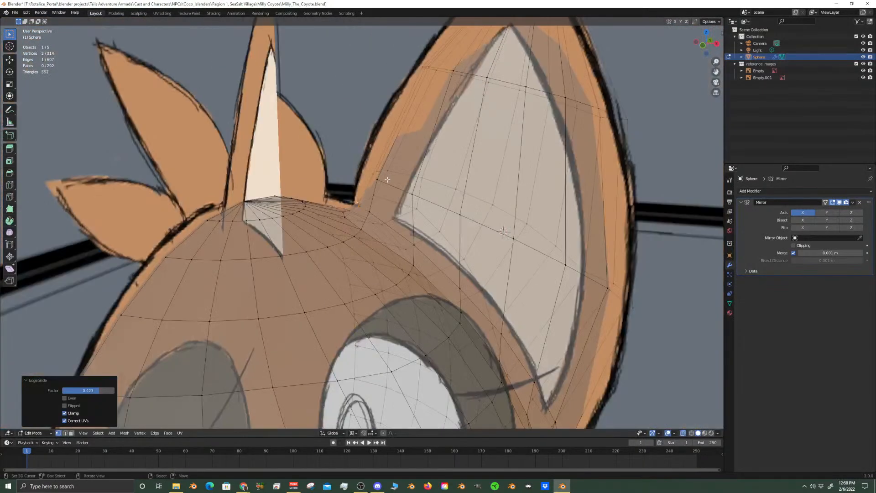
In front view, move the inner-edge vertices of the ear's lower loop about -0.0026 m in X and 0.0031 m in Z, with Y locked
key("KP_1")
scroll(388, 182, "up", 2)
scroll(413, 230, "up", 3)
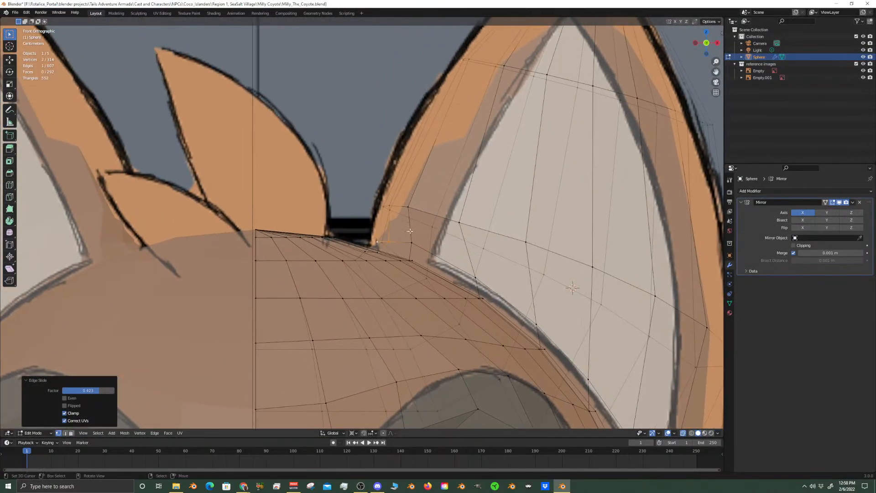
right_click(390, 205)
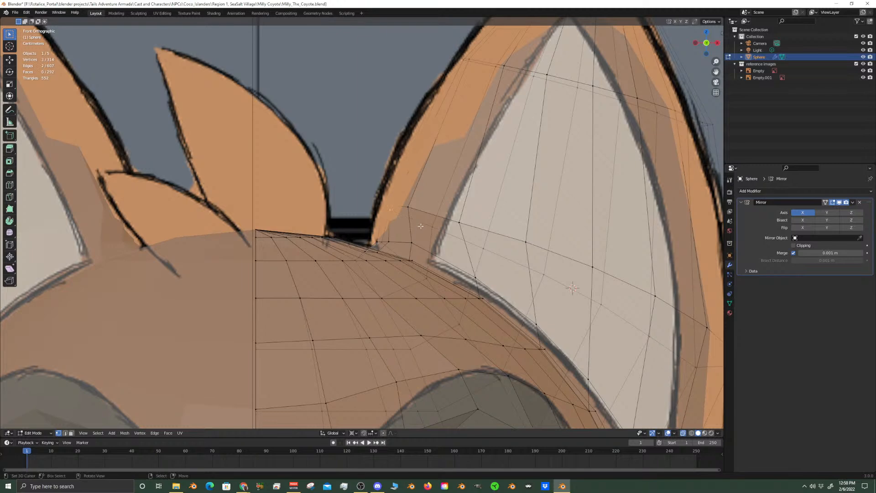
key("g")
key("shift+y")
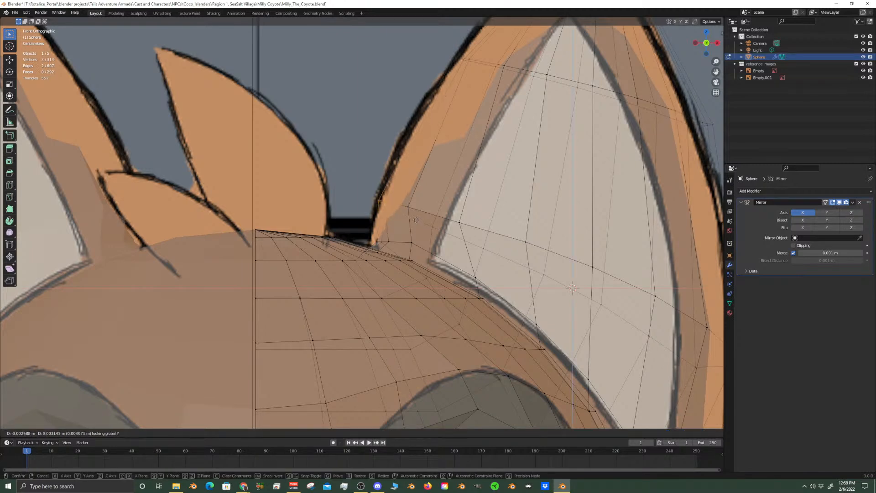
left_click(416, 220)
Circle-select the vertices on the inner edge of the ear's upper loop and move them out to the front reference outline
scroll(416, 221, "up", 5, "shift")
left_click(459, 137)
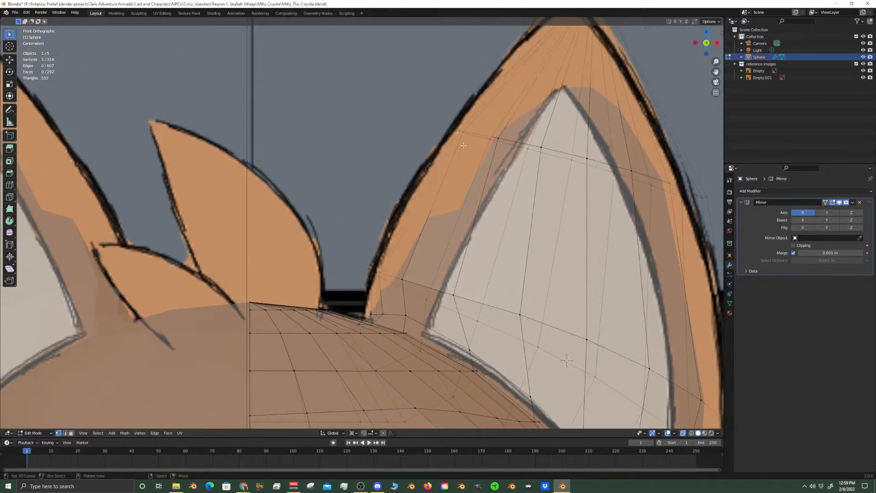
key("c")
left_click_drag(465, 130, 416, 131)
key("Escape")
key("g")
key("x")
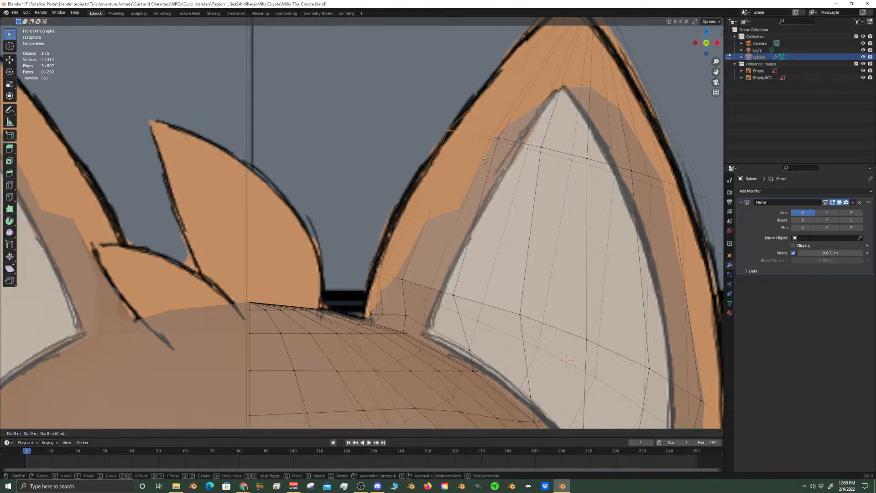
left_click(479, 159)
Set the transform pivot point to Median Point
scroll(475, 221, "down", 6)
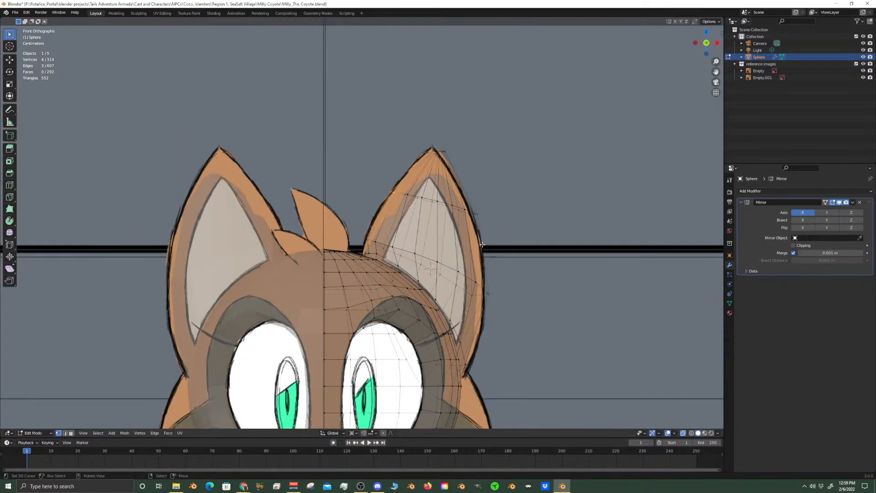
left_click(352, 433)
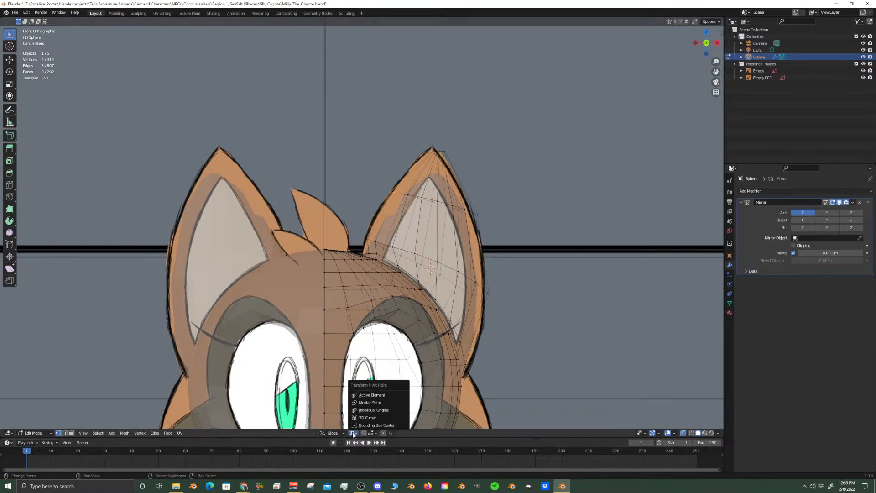
left_click(373, 404)
Vertex slide the single vertex below the ear's inner base, above the eye, along its edge toward the middle of the head
scroll(442, 265, "up", 4)
scroll(397, 256, "up", 7)
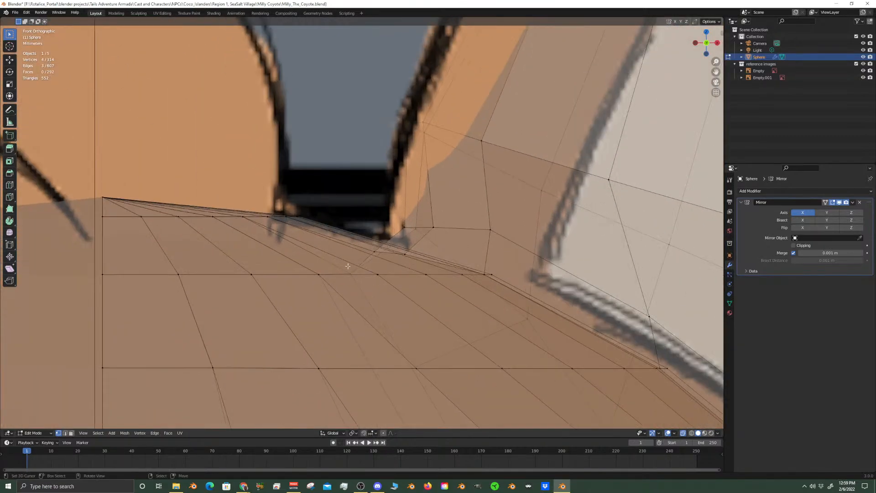
scroll(350, 272, "down", 5)
middle_click_drag(350, 272, 331, 316)
key("shift+v")
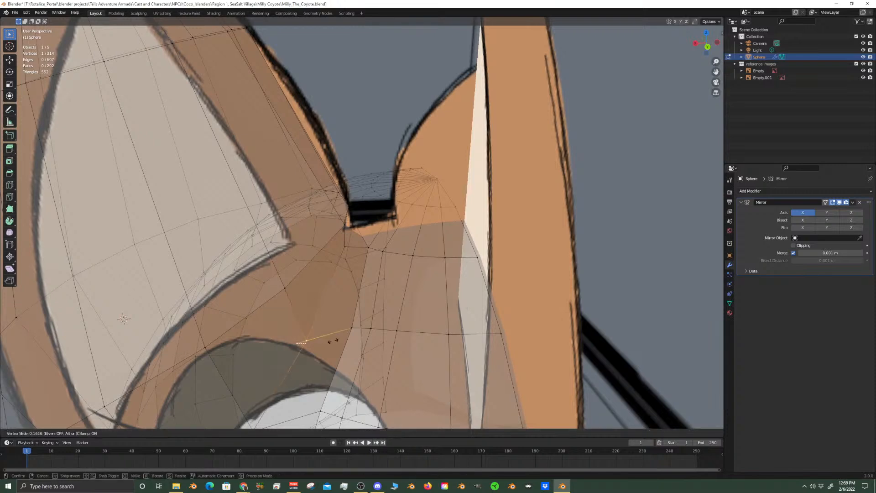
left_click(359, 335)
middle_click_drag(359, 335, 315, 238)
Turn off X-ray display and hide the reference images collection to show only the solid head mesh
scroll(320, 246, "down", 8)
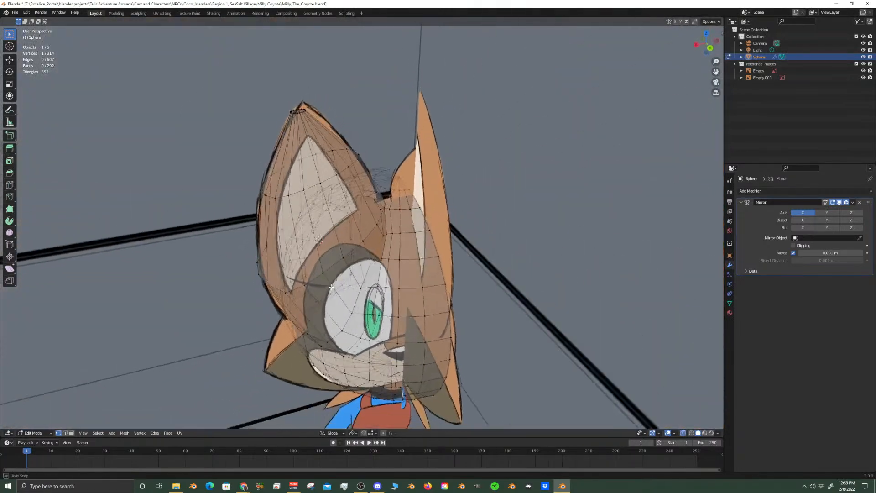
scroll(352, 296, "up", 2)
middle_click_drag(352, 296, 351, 244)
scroll(350, 244, "up", 1)
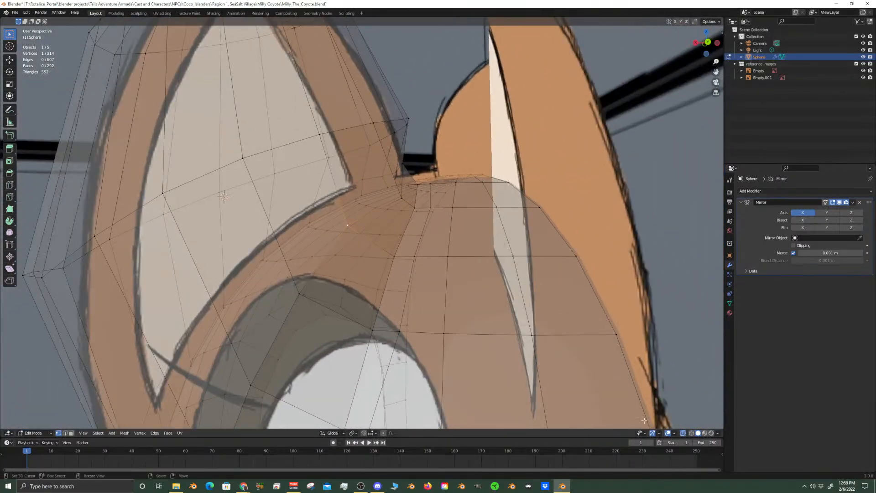
left_click(683, 434)
middle_click_drag(616, 356, 640, 328)
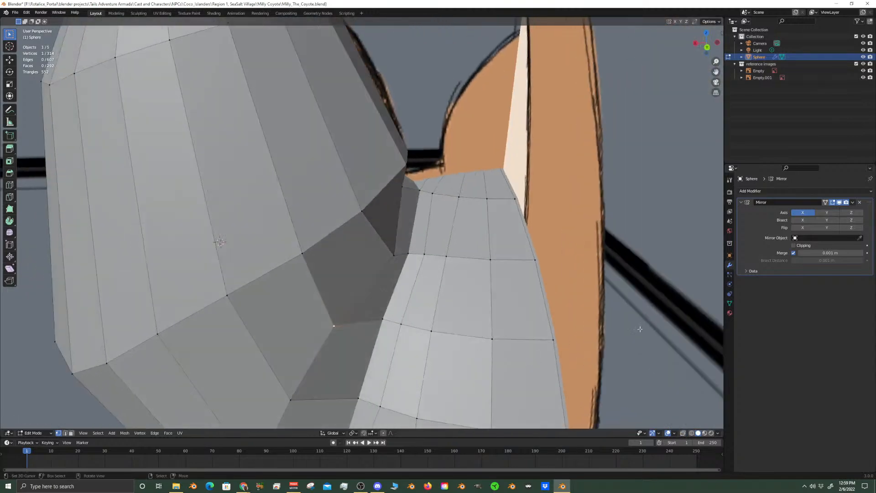
left_click(863, 64)
Move two neighbouring head vertices beside the ear's inner base away from the ear, the first by about 0.008 m
middle_click_drag(484, 219, 456, 215)
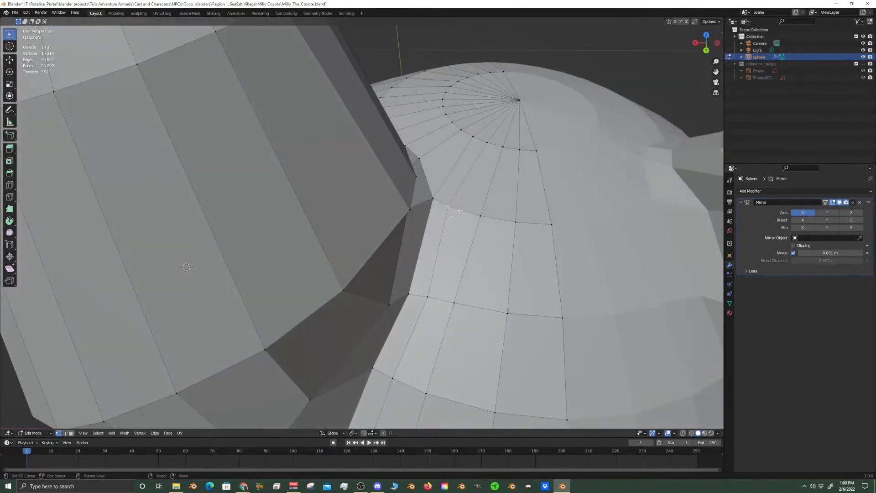
key("g")
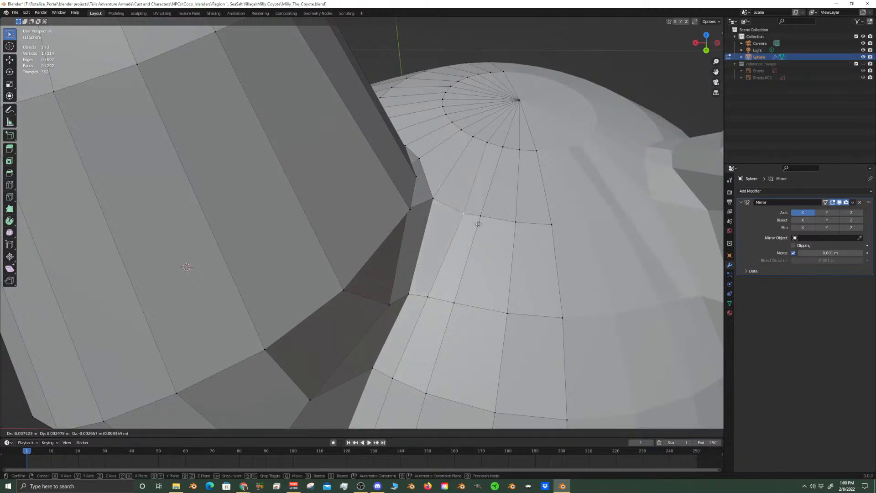
left_click(478, 224)
middle_click_drag(433, 185, 417, 206)
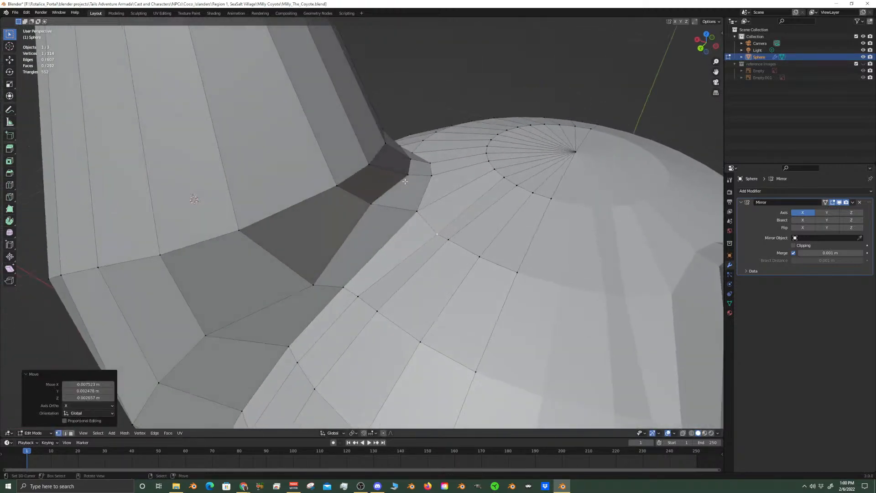
key("shift+v")
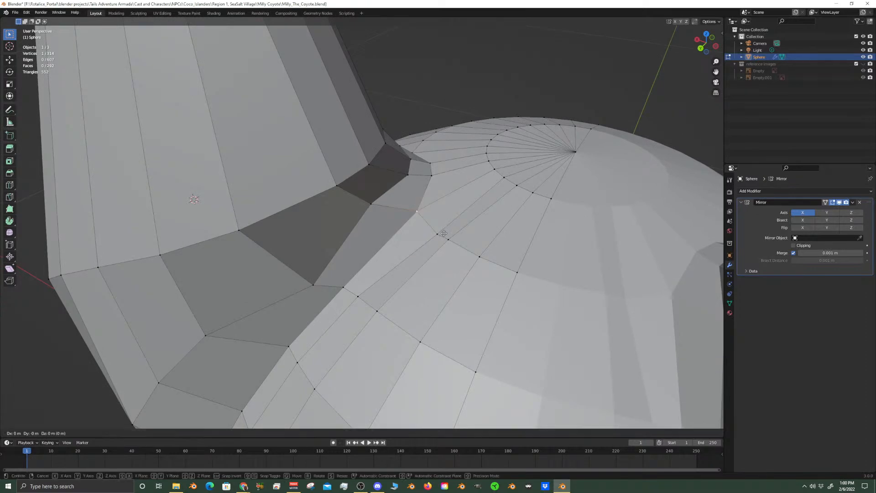
left_click(451, 243)
Merge two vertices along the ear's inner base into their neighbouring head vertices using At Last
middle_click_drag(451, 243, 367, 229)
left_click(354, 199)
scroll(457, 205, "up", 3)
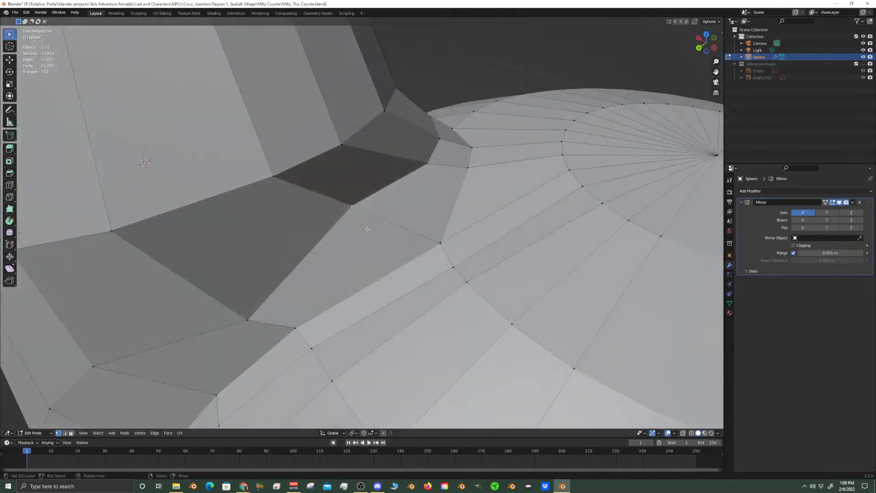
key("m")
left_click(443, 244)
middle_click_drag(443, 244, 415, 229)
left_click(387, 216)
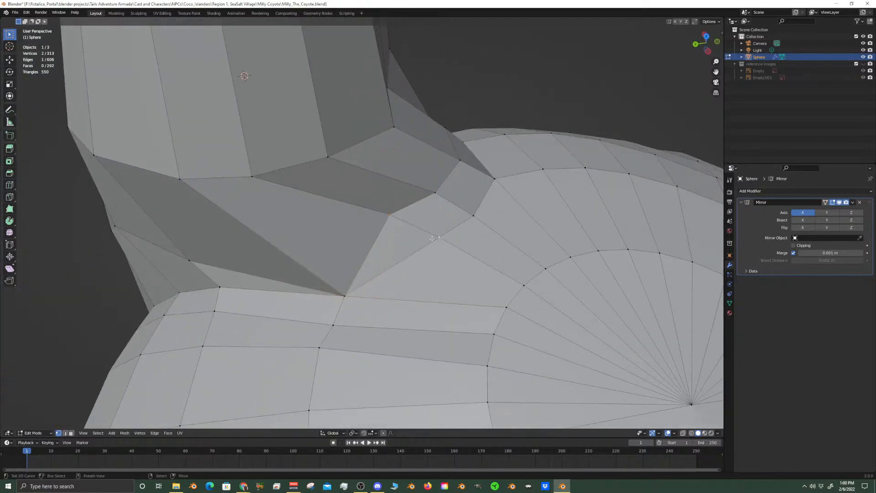
key("m")
left_click(433, 239)
Merge the next lower ear-base vertex into the adjacent vertex on the head's side of the gap using At Last
middle_click_drag(433, 239, 482, 241)
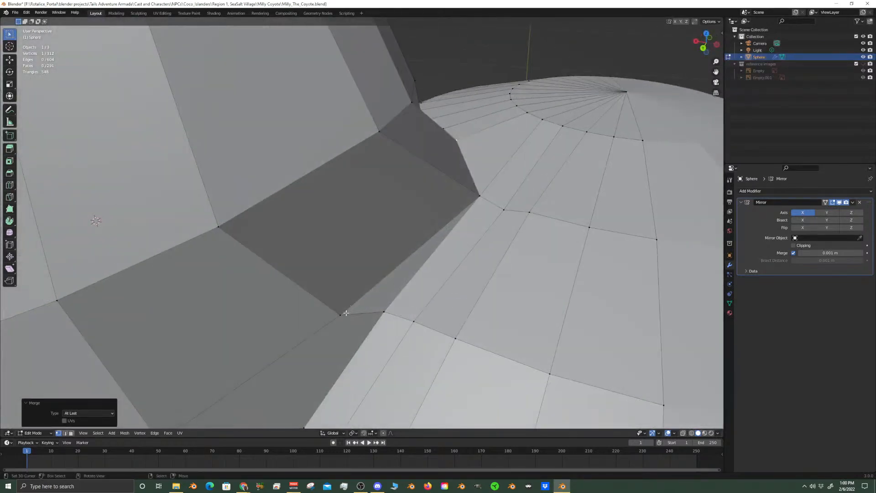
right_click(342, 315)
key("m")
left_click(385, 308)
Select the two-vertex vertical edge on the head near the ear gap and move it about 0.012 m toward the head's centre
middle_click_drag(385, 308, 432, 237)
scroll(410, 281, "down", 5)
scroll(422, 271, "up", 6)
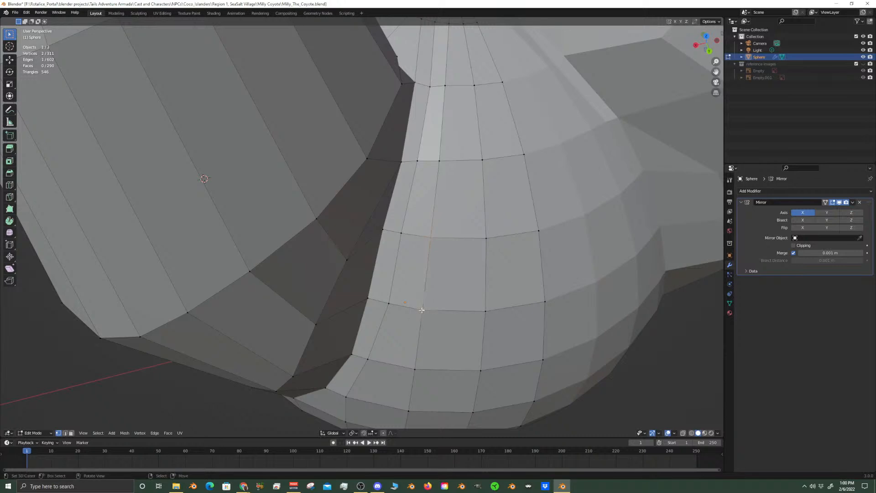
key("g")
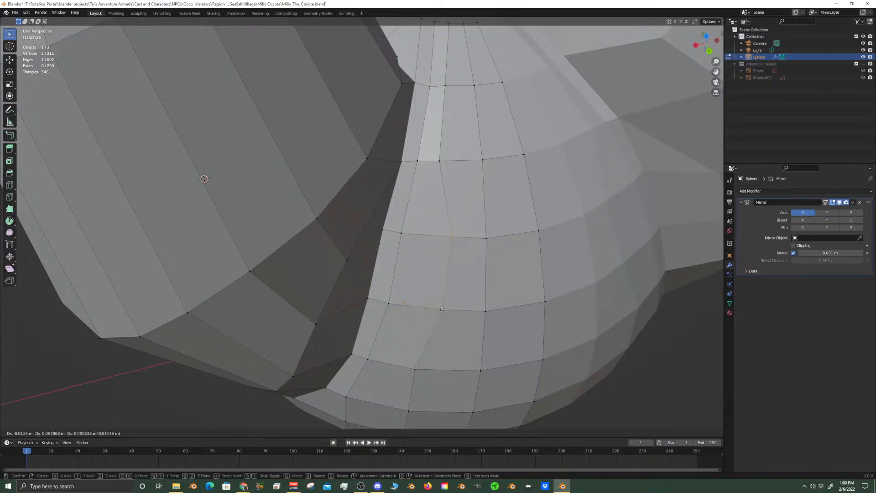
left_click(442, 309)
Edge slide the neighbouring vertical edge closer to the ear gap by about -0.43
left_click(396, 244)
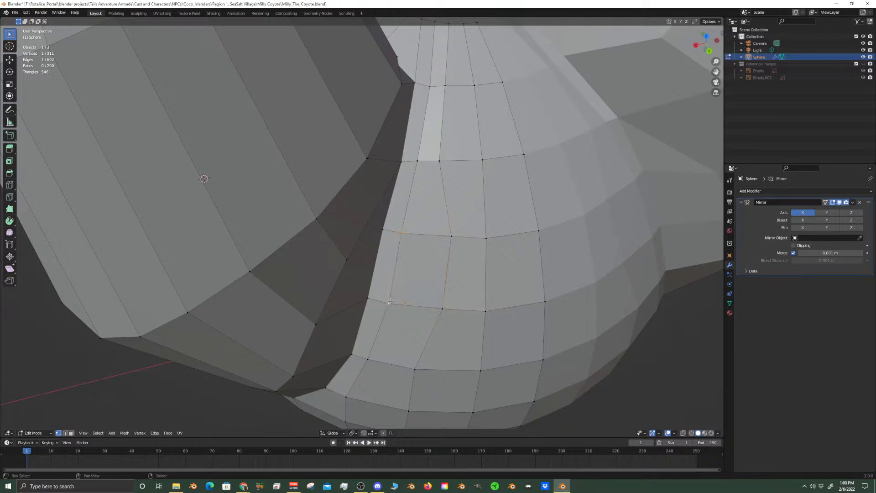
key("g")
key("g")
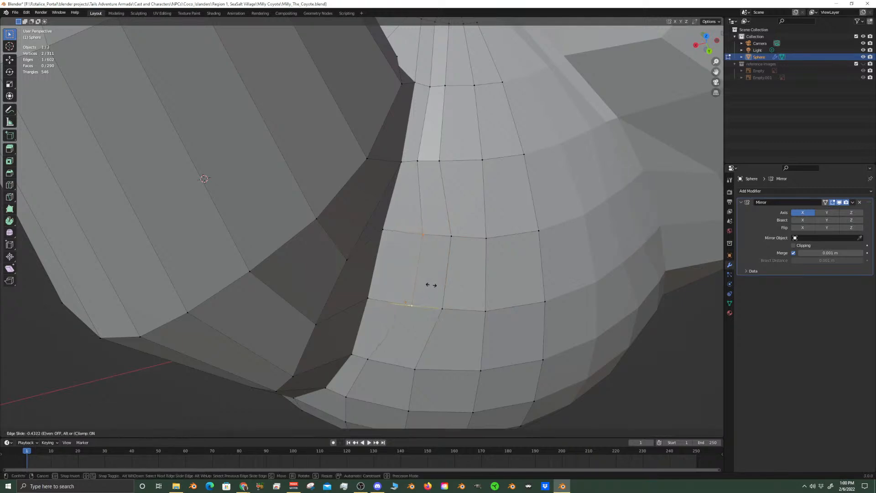
left_click(431, 285)
Vertex slide the head vertex just below that edge along its row toward the head's centre
middle_click_drag(405, 323, 409, 260, "shift")
right_click(381, 274)
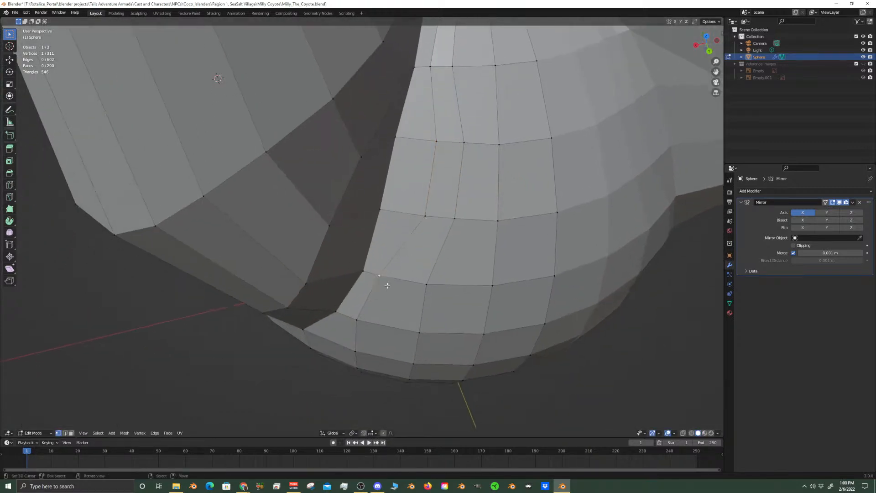
key("g")
key("g")
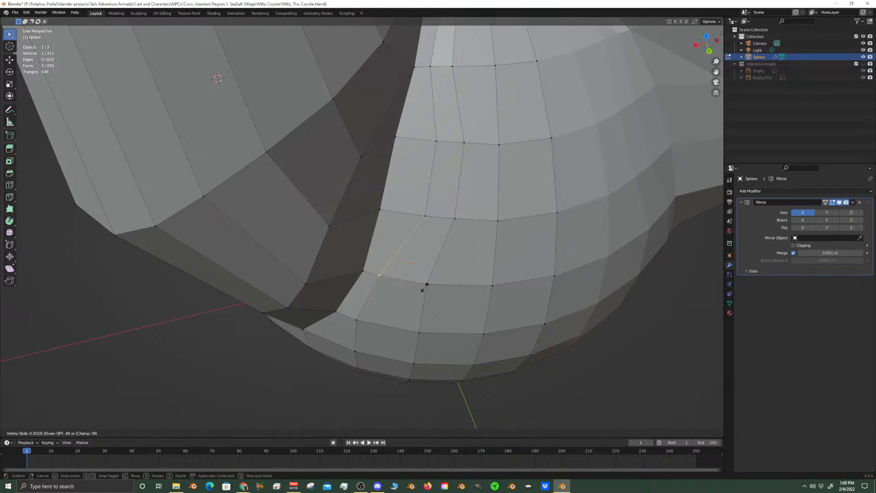
left_click(445, 288)
Vertex slide a head vertex higher up, in the second column from the ear gap, by about 0.504
middle_click_drag(445, 288, 348, 224)
scroll(392, 275, "down", 5)
scroll(348, 224, "up", 3)
middle_click_drag(447, 186, 445, 233)
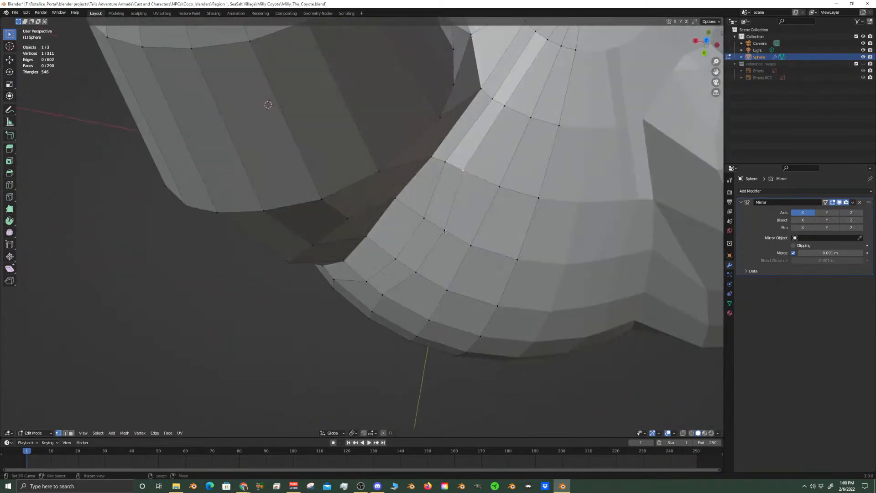
key("shift+v")
left_click(465, 236)
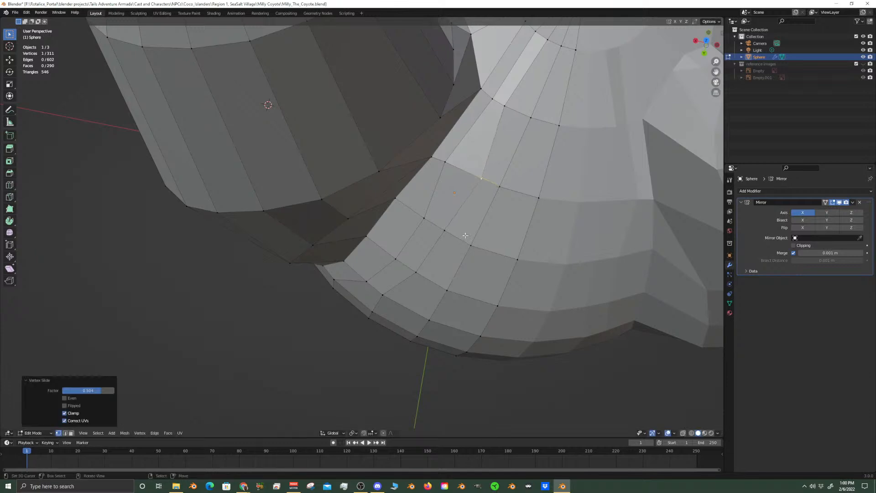
Vertex slide the adjacent vertex in the same row, nearest the ear gap, toward the head's centre
left_click(443, 164)
key("shift+v")
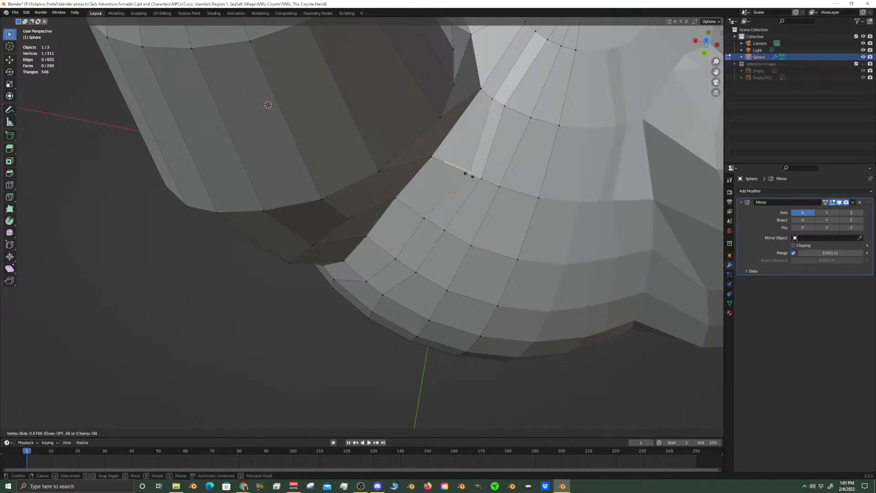
left_click(466, 175)
Merge the head vertex on the ear seam into the next vertex in its row using At Last
middle_click_drag(432, 187, 416, 137)
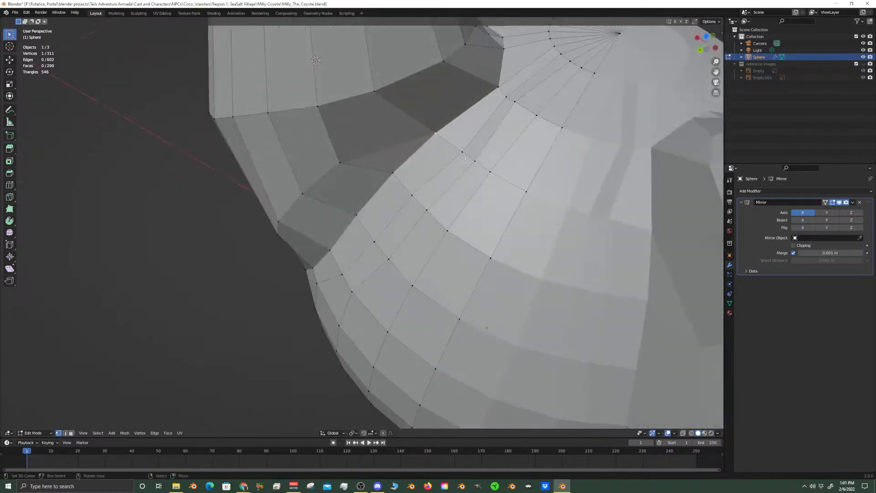
key("m")
left_click(443, 196)
Try to merge the seam vertex one row lower into its neighbouring head vertex using At Last
middle_click_drag(442, 196, 394, 136)
left_click(393, 136)
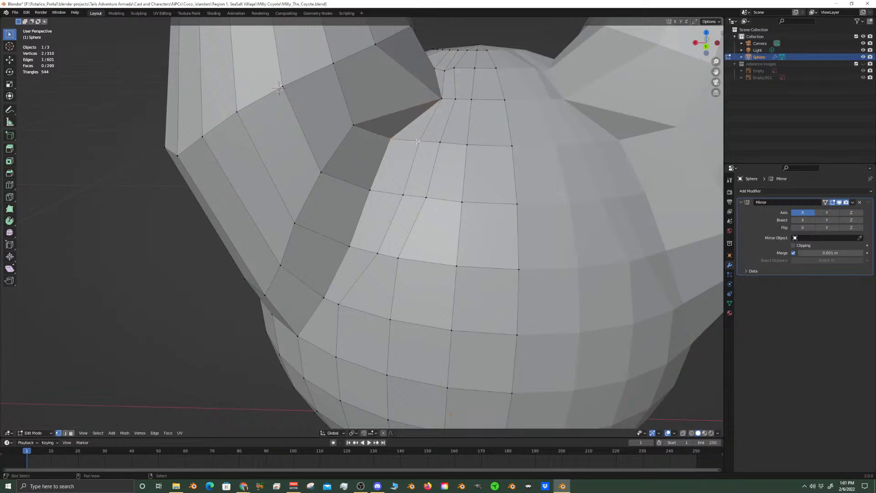
key("m")
left_click(417, 142)
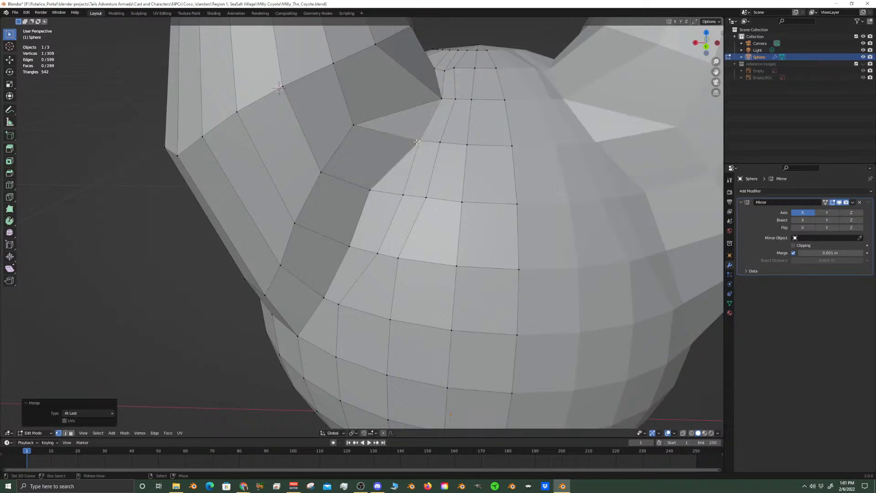
right_click(377, 186, "ctrl")
middle_click_drag(377, 186, 398, 184)
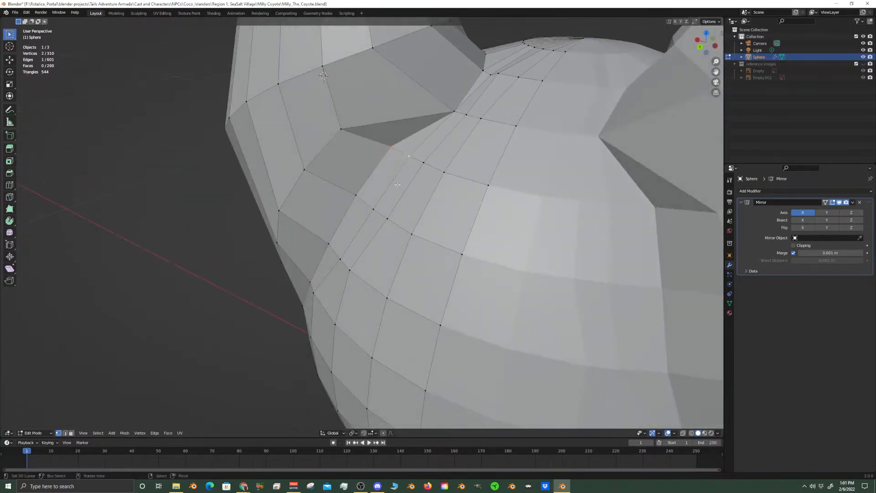
Merge the lower row's seam vertex into its head neighbour and the adjacent ear-base vertex into the merged point, both At Last
key("m")
left_click(407, 156)
middle_click_drag(407, 156, 353, 163)
key("m")
left_click(410, 162)
Merge the upper ear-base vertex at the back of the head into the seam, then into the next head vertex in its row, using At Last
left_click(327, 169)
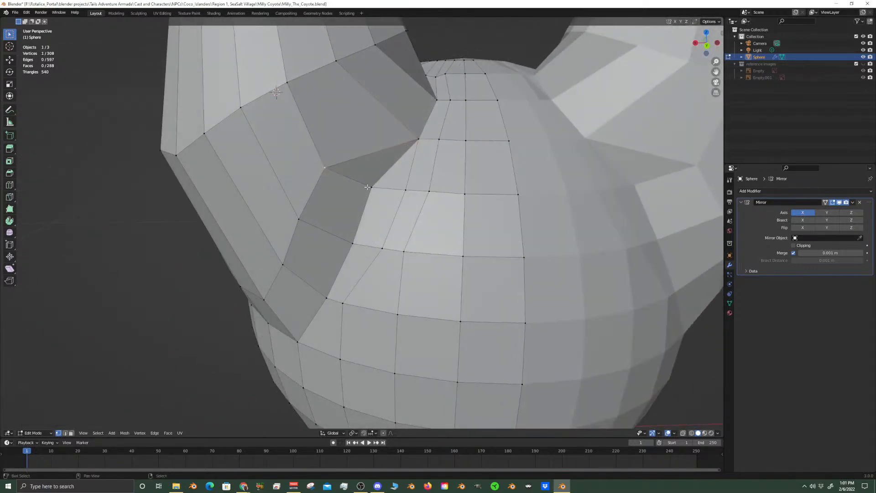
key("m")
left_click(372, 190)
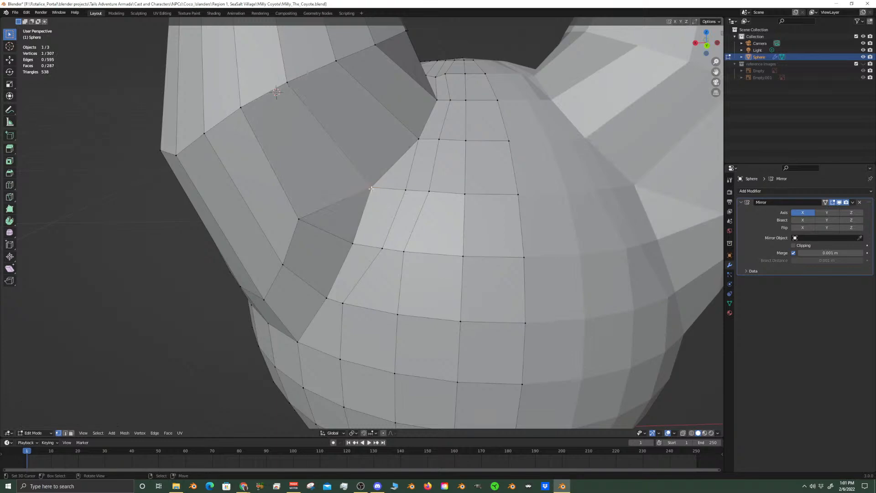
key("m")
left_click(402, 185)
mouse_move(401, 186)
middle_mouse_down()
mouse_move(311, 206)
mouse_move(350, 233)
mouse_move(391, 194)
middle_mouse_up()
Merge the next two ear-base vertices down the back of the ear into their adjacent head seam vertices using At Last
right_click(340, 215)
key("m")
left_click(368, 230)
middle_click_drag(368, 231, 337, 278)
scroll(364, 255, "up", 2)
key("m")
left_click(349, 285)
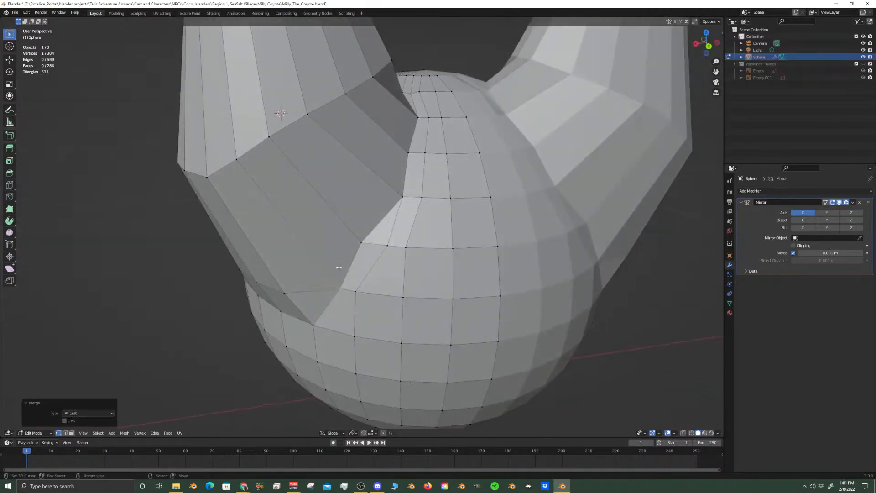
Merge the two lower seam vertices at the back of the head into the next head vertices in their rows using At Last
left_click(360, 241)
key("m")
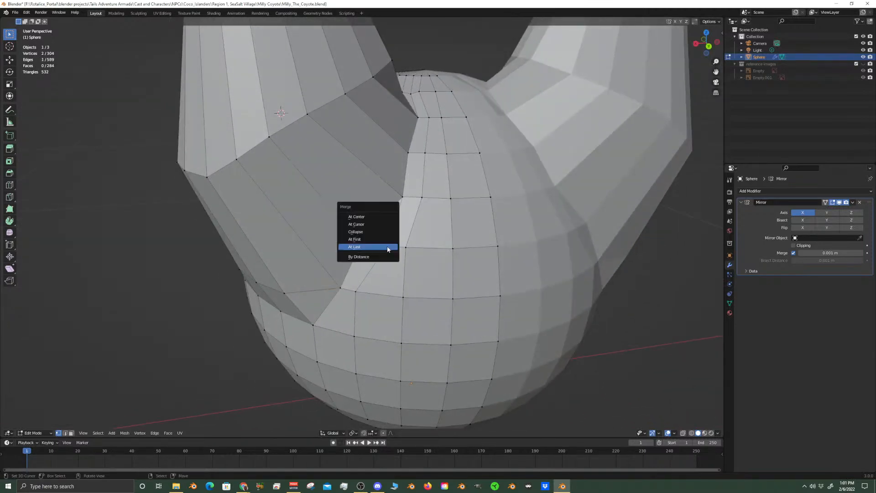
left_click(388, 247)
left_click(340, 288)
key("m")
left_click(360, 289)
middle_click_drag(360, 289, 374, 277)
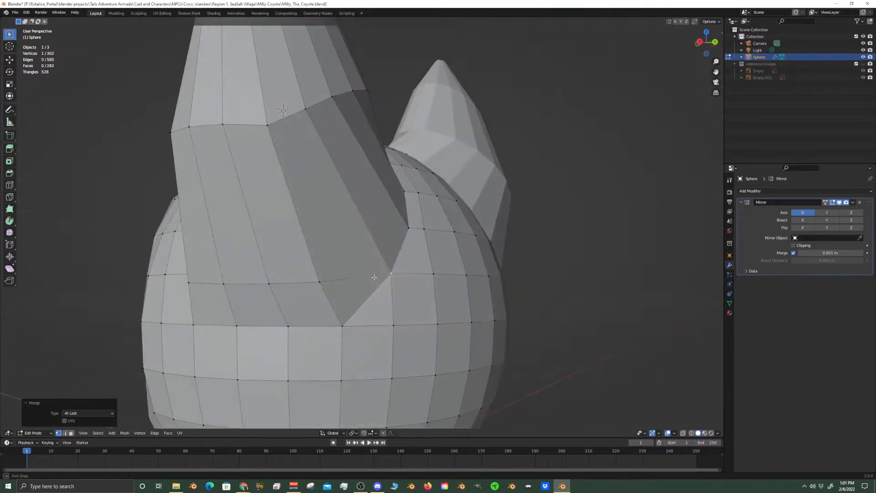
Merge the two ear-base vertices at the lower back corner of the ear into the head vertices below them using At Last
left_click(329, 283)
key("m")
left_click(339, 314)
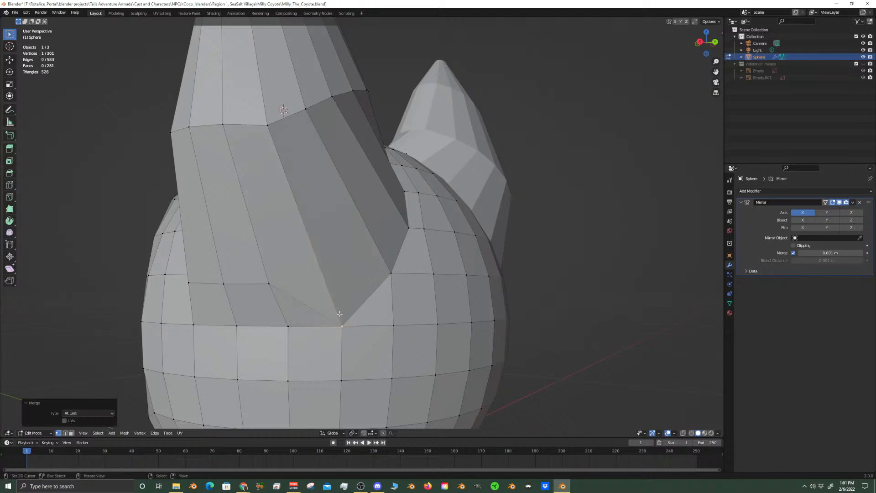
left_click(271, 283)
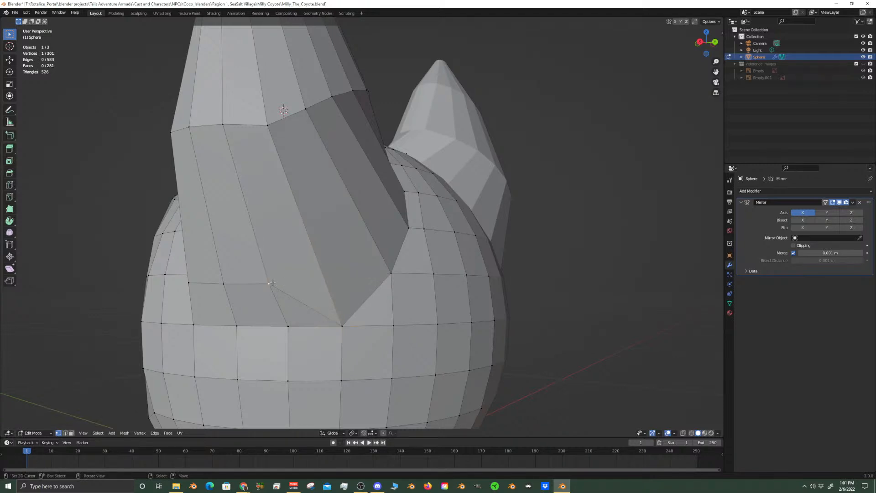
key("m")
left_click(277, 324)
middle_click_drag(277, 325, 293, 316)
Merge the two remaining ear-base vertices along the ear's lower side edge into the head vertices below them using At Last
left_click(291, 272)
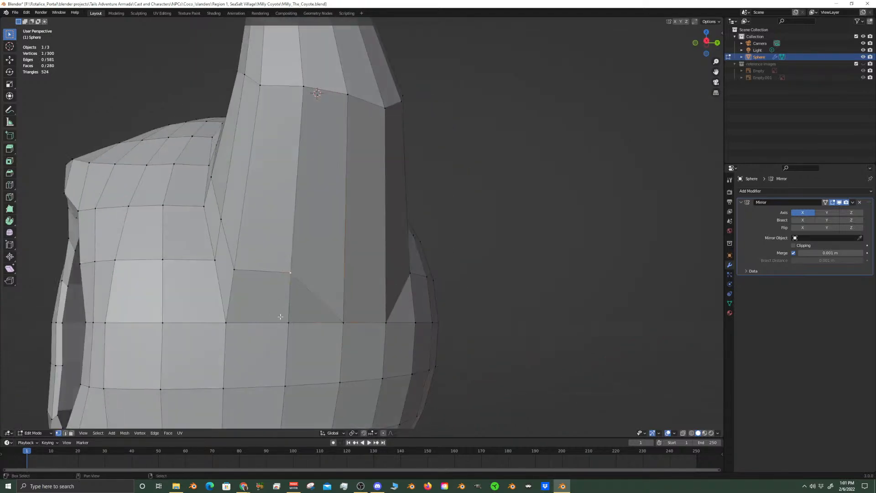
key("m")
left_click(281, 316)
left_click(235, 270)
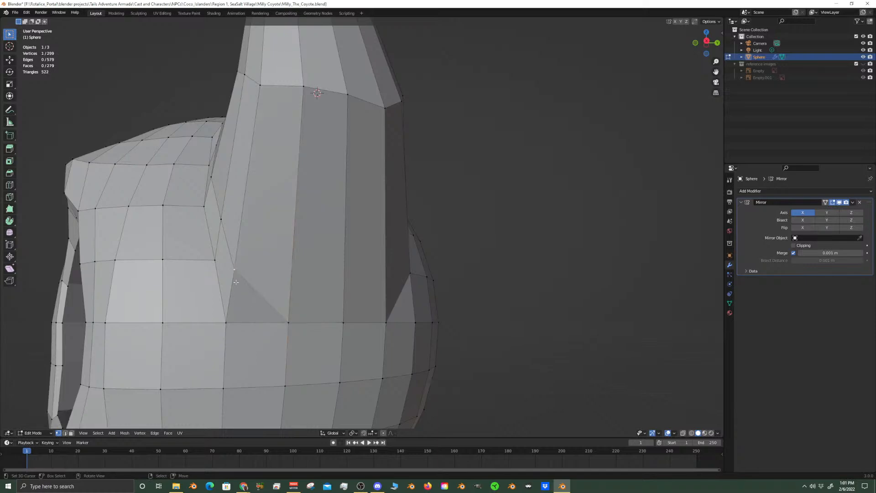
middle_click_drag(235, 270, 272, 304)
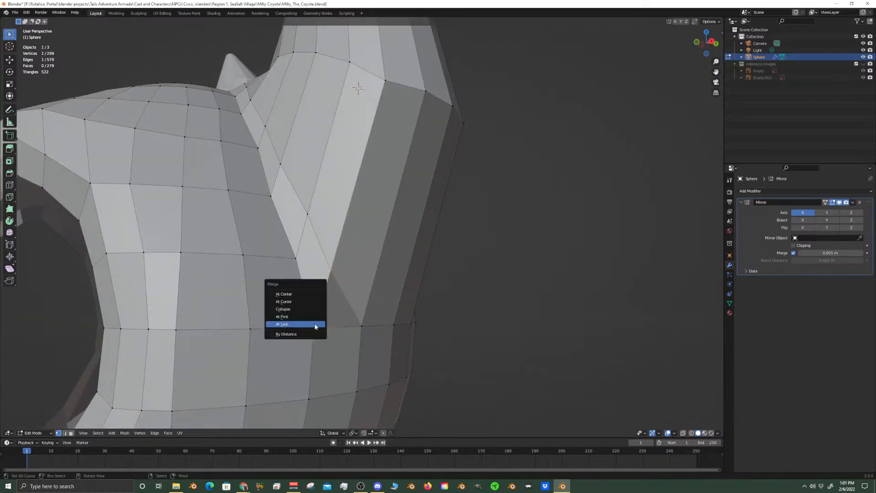
key("m")
left_click(314, 327)
middle_click_drag(314, 327, 355, 338)
Merge the two lowest unmerged ear-base vertices along the front of the ear into the adjacent head vertices using At Last
scroll(355, 319, "down", 4)
middle_click_drag(356, 294, 337, 277)
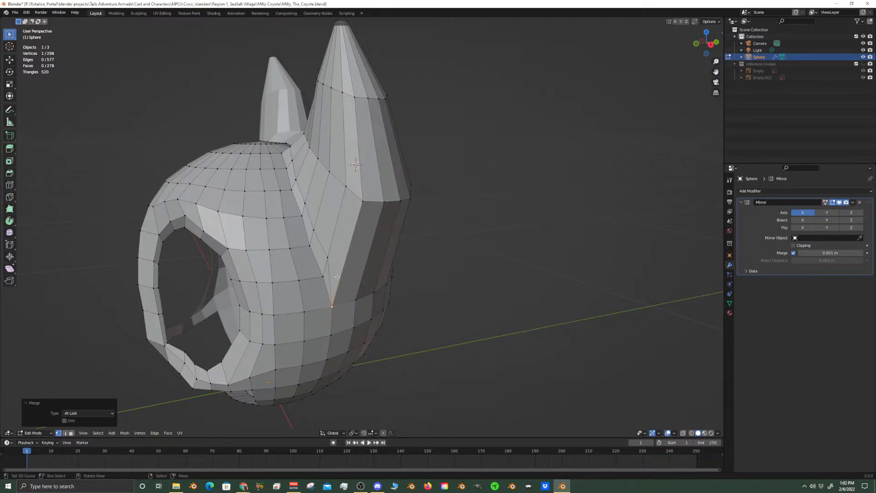
mouse_move(373, 240)
middle_mouse_down()
mouse_move(408, 242)
mouse_move(382, 246)
middle_mouse_up()
scroll(402, 249, "up", 3)
left_click(364, 255)
left_click(355, 292, "shift")
key("m")
left_click(355, 291)
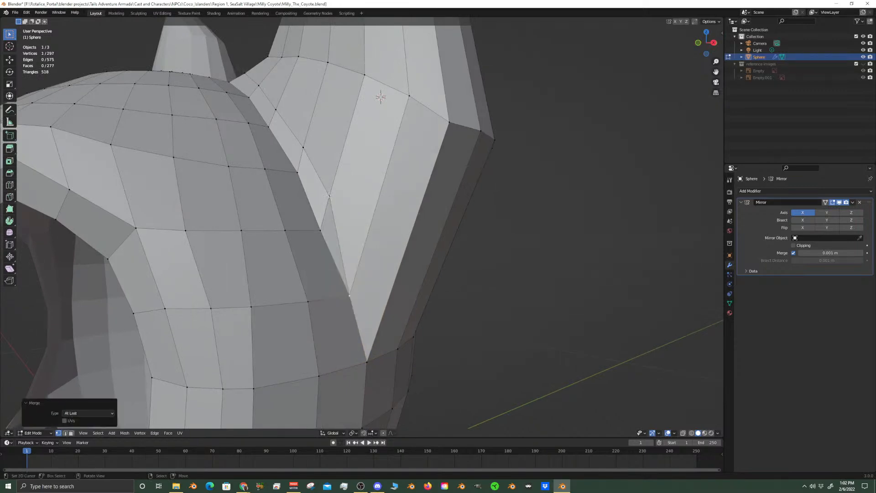
left_click(329, 196)
left_click(321, 231, "shift")
key("m")
left_click(320, 228)
Merge the next two ear-base vertices up the front seam into their neighbouring head vertices using At Last
left_click(303, 148)
left_click(298, 173, "shift")
key("m")
left_click(304, 197)
middle_click_drag(304, 197, 334, 182)
left_click(331, 200, "shift")
key("m")
left_click(331, 200)
middle_click_drag(283, 140, 302, 160)
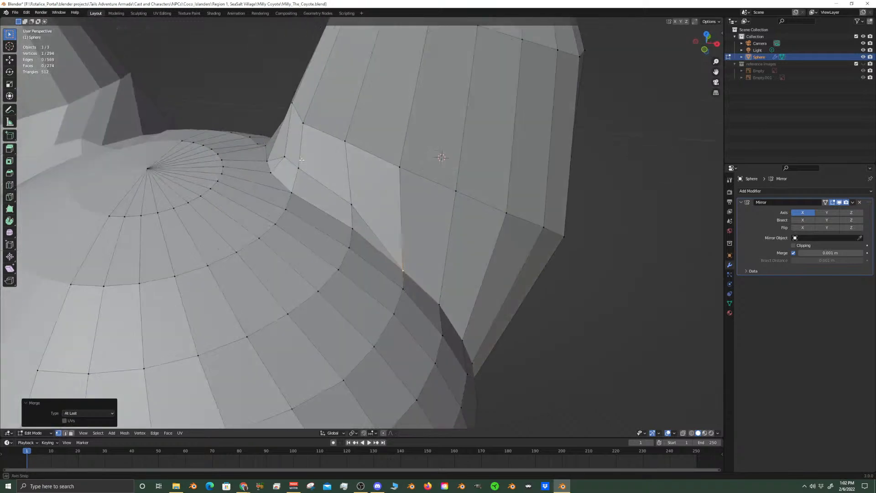
Merge the remaining ear-base vertices near the crown of the head into the adjacent head vertices using At Last, closing the seam
left_click(351, 206, "shift")
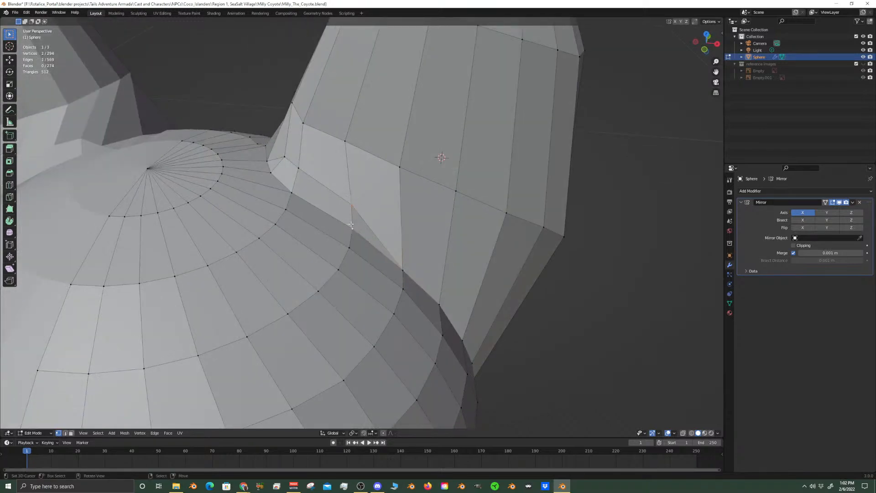
key("m")
left_click(351, 225)
middle_click_drag(350, 224, 321, 183)
left_click(357, 181, "shift")
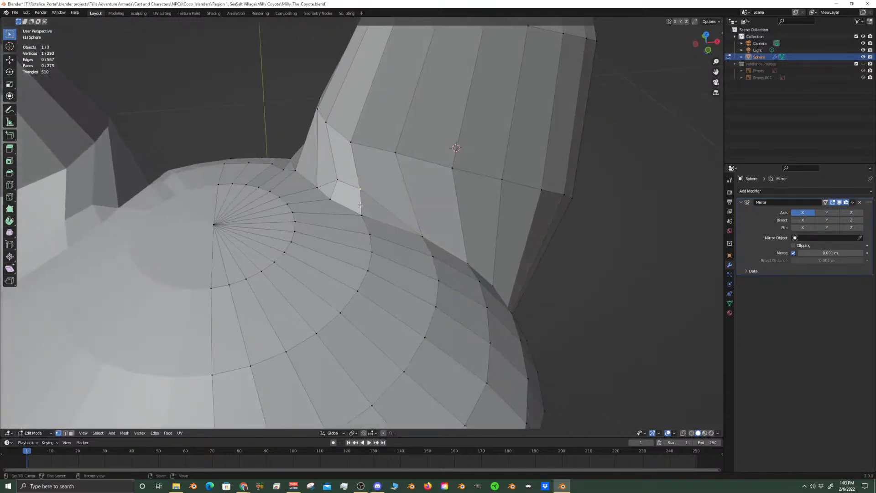
key("m")
left_click(363, 213)
middle_click_drag(362, 215, 685, 215)
left_click(453, 228, "shift")
key("m")
left_click(451, 228)
Switch to Object Mode in front view and show the reference images collection
scroll(396, 217, "down", 6)
key("KP_1")
scroll(495, 219, "up", 1)
scroll(490, 241, "down", 2)
key("Tab")
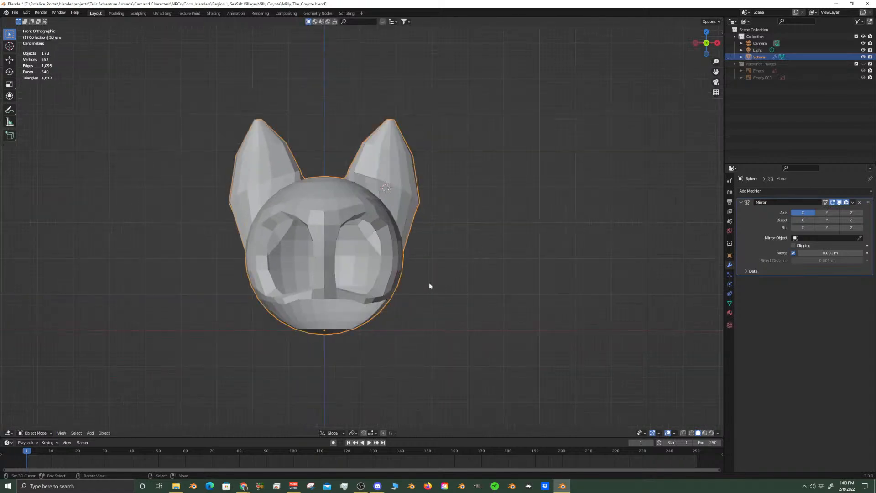
scroll(431, 286, "up", 3)
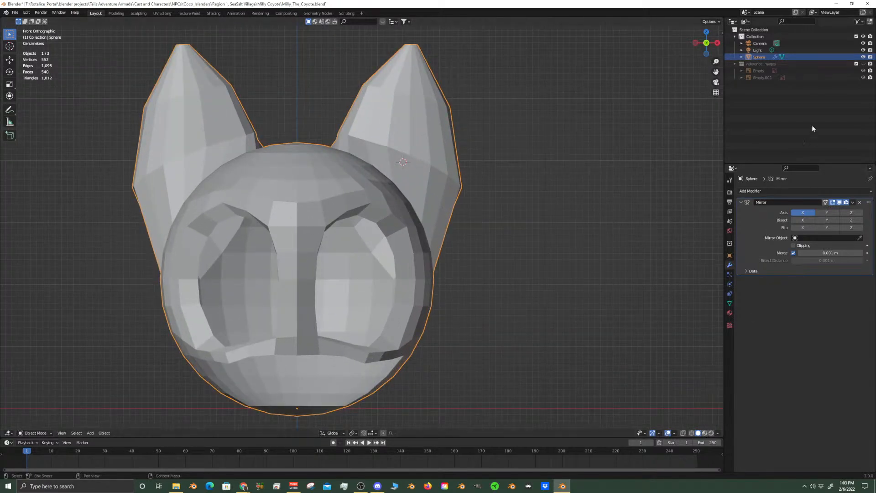
left_click(863, 63)
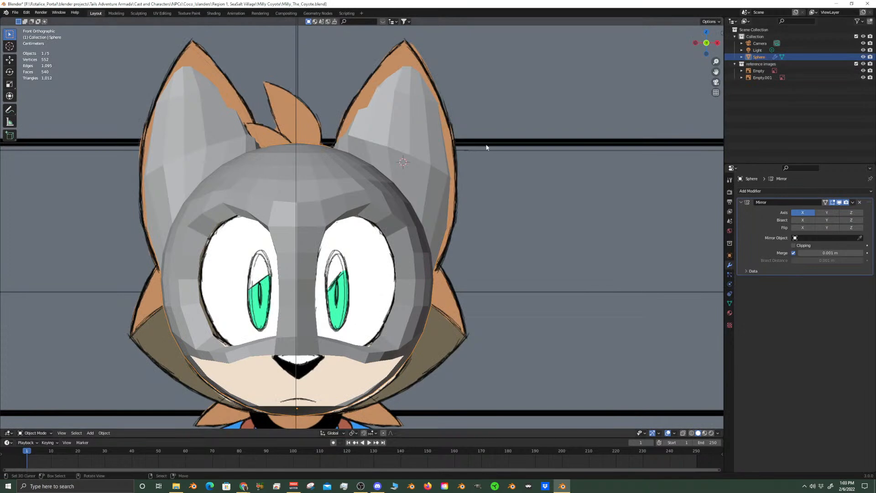
Compare the head and ear shapes with the reference drawings, checking the front view with X-ray on and off
scroll(471, 161, "up", 3)
key("Tab")
key("Tab")
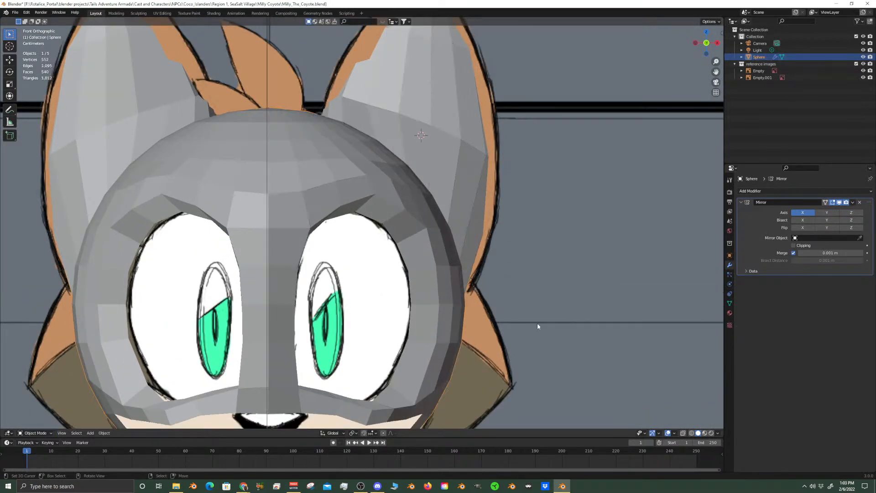
left_click(705, 433)
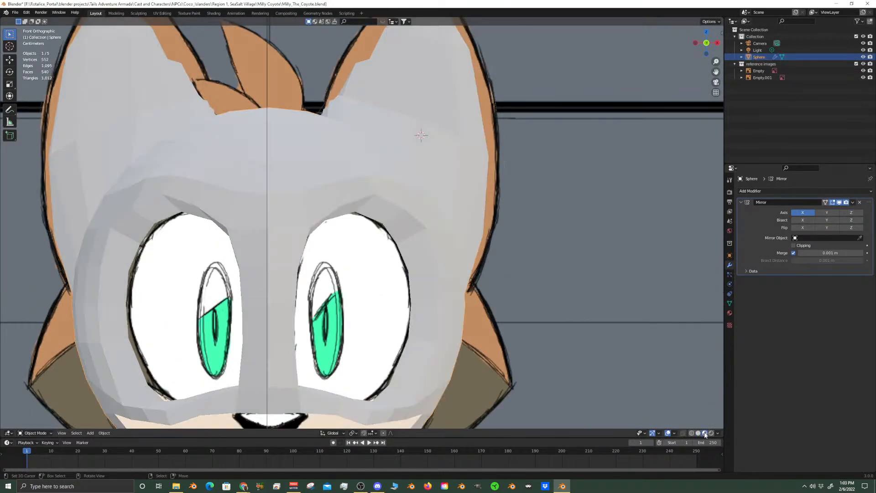
left_click(698, 433)
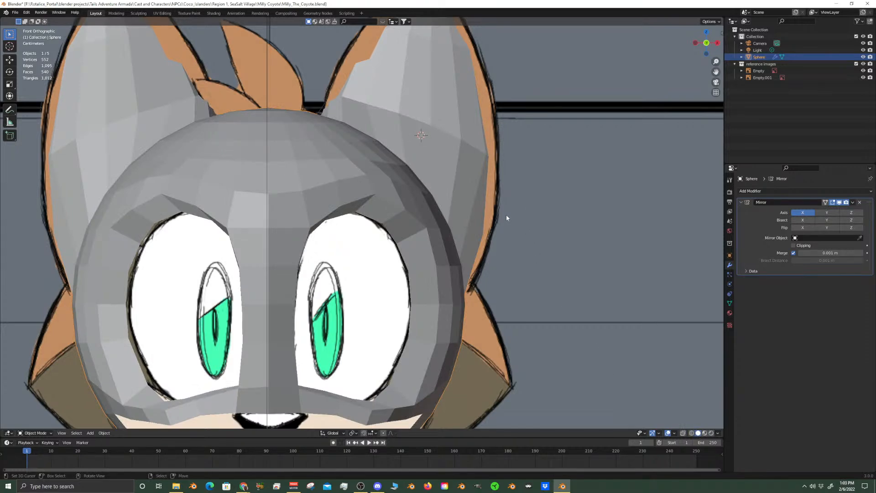
left_click(683, 433)
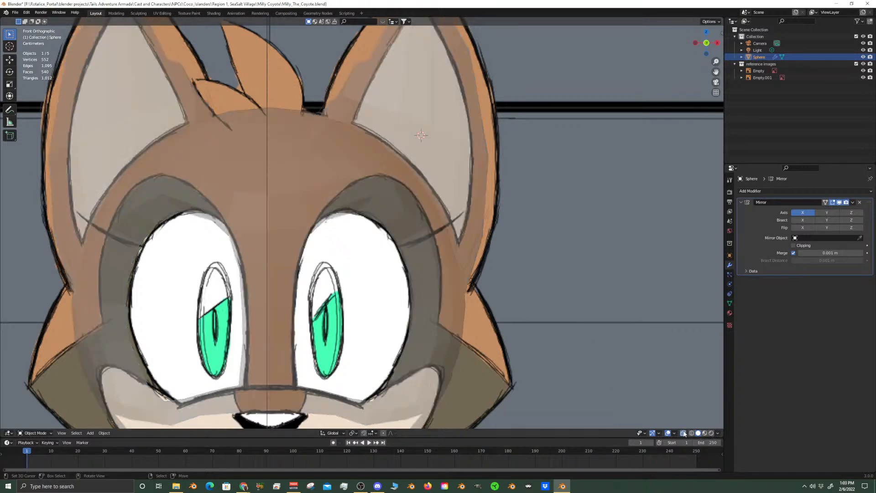
left_click(683, 434)
middle_click_drag(461, 146, 416, 177)
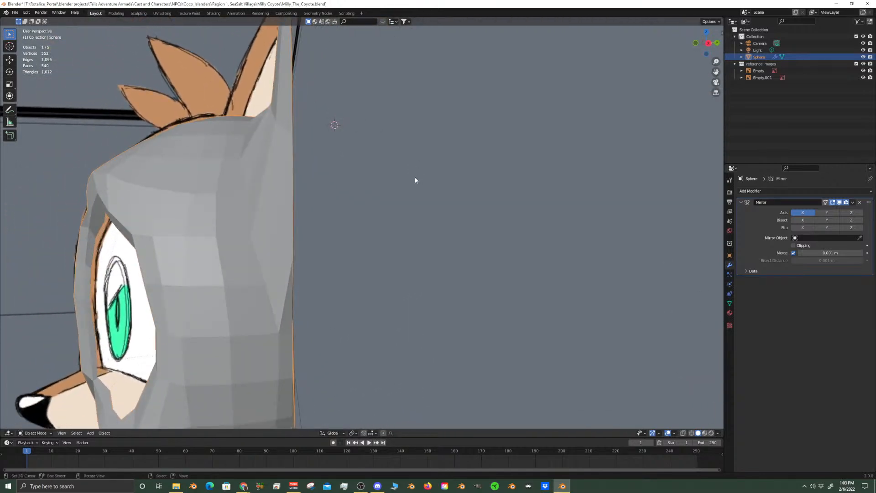
scroll(383, 228, "down", 5)
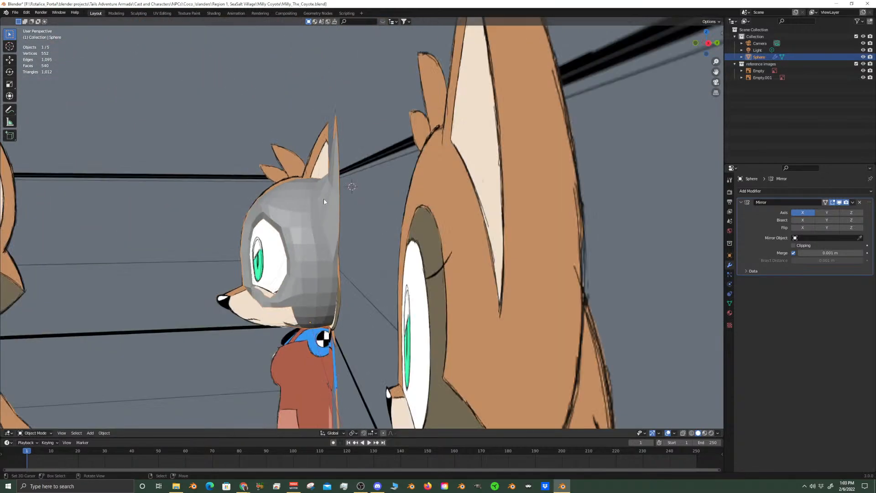
key("KP_1")
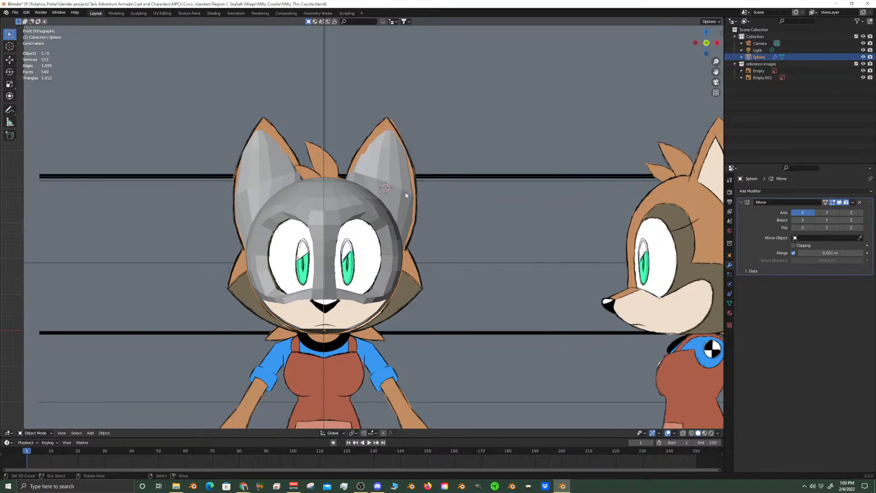
scroll(400, 203, "up", 5)
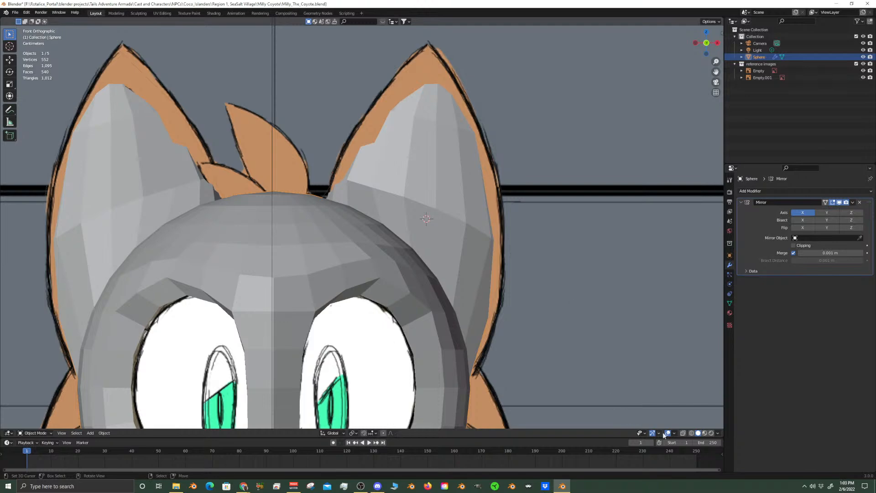
left_click(683, 433)
left_click(683, 434)
left_click(683, 433)
left_click(683, 433)
In Edit Mode, select the edge loop around the lower part of the ear and turn on X-ray to see the reference through it
key("Tab")
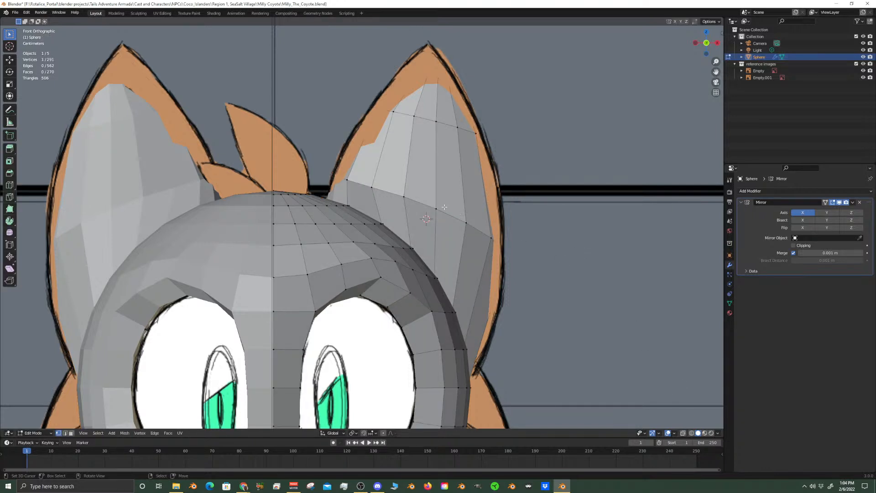
left_click(444, 207, "alt")
left_click(683, 433)
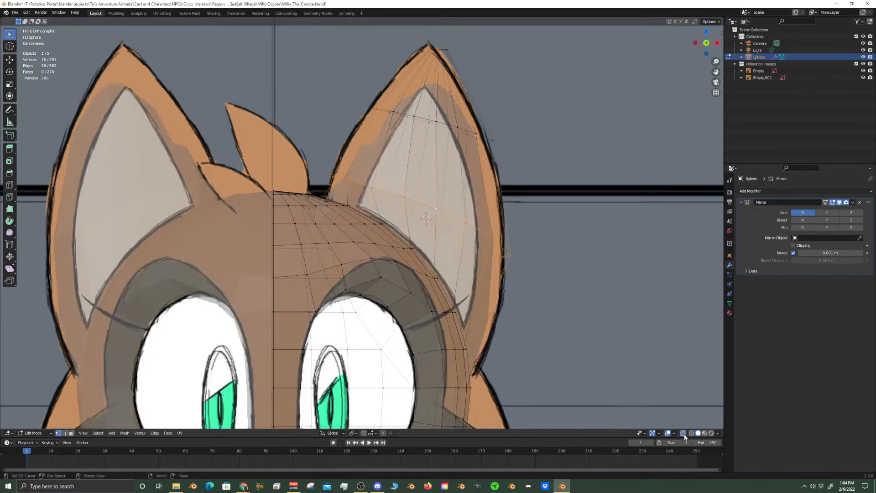
middle_click_drag(472, 186, 460, 224, "shift")
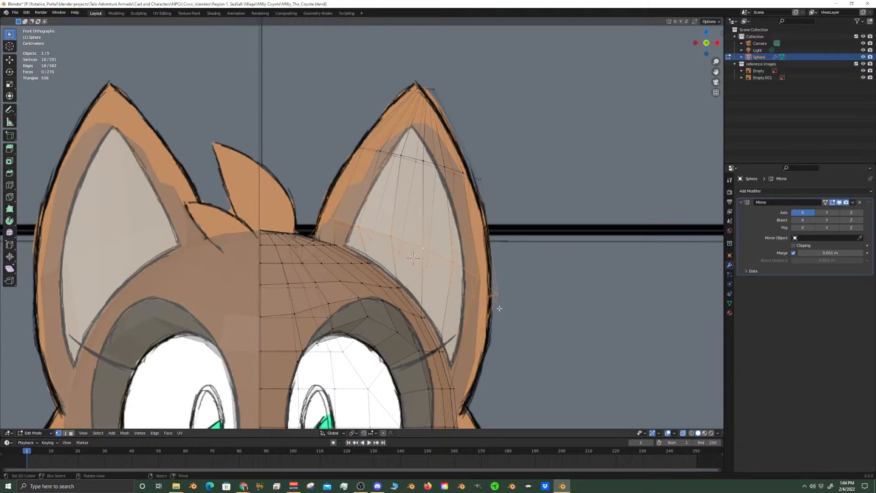
middle_click_drag(500, 309, 419, 305)
key("KP_3")
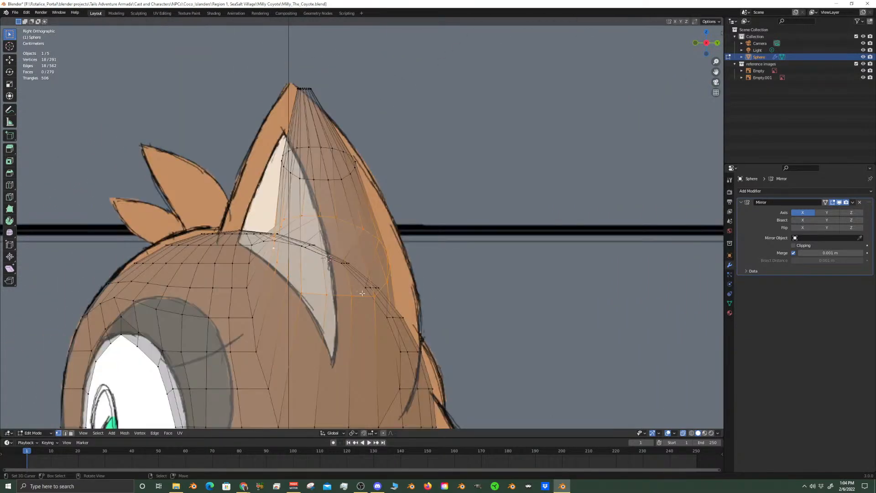
middle_click_drag(413, 291, 396, 309)
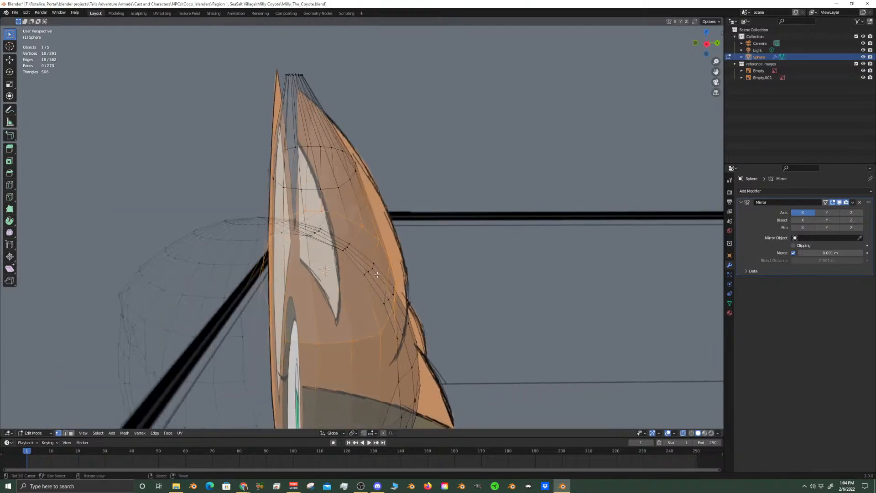
Extend the selection to the rest of the ear's vertices up to the tip, adding missed ones with Circle Select
right_click(336, 188, "alt+shift")
middle_click_drag(350, 188, 387, 180)
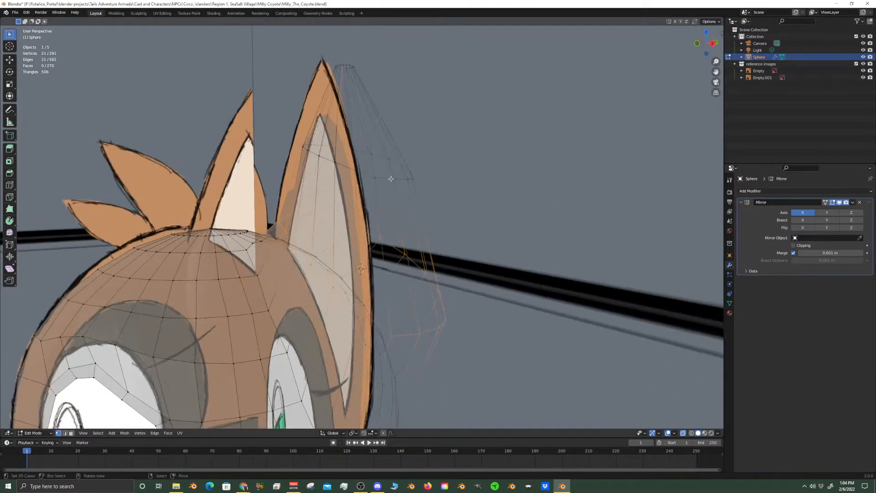
left_click(394, 178, "alt")
middle_click_drag(385, 327, 279, 87)
left_click(359, 342, "alt+shift")
left_click(337, 168, "alt+shift")
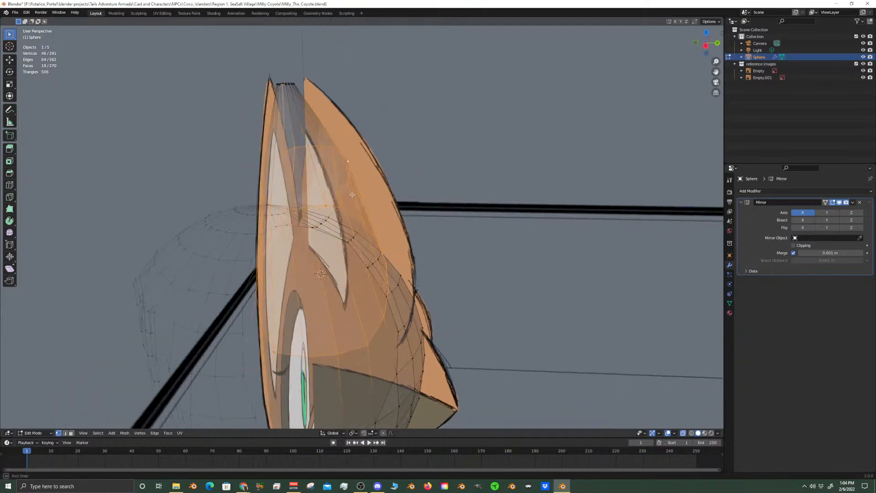
left_click(296, 84, "alt+shift")
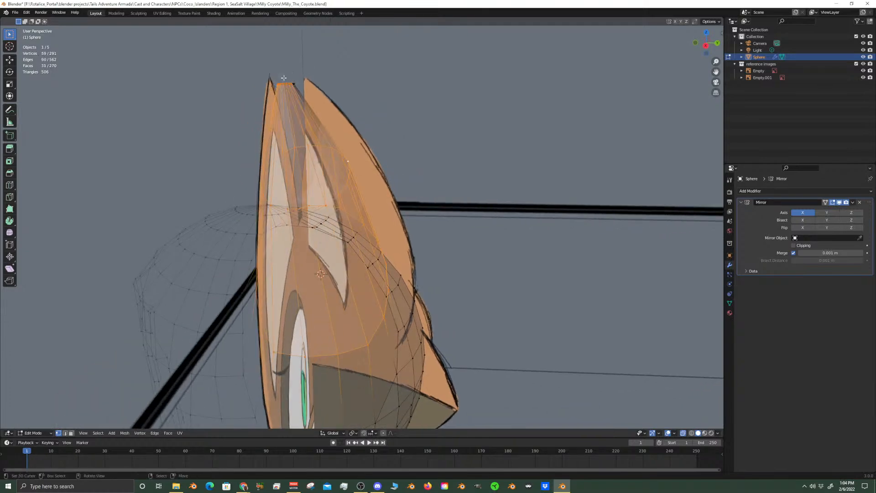
mouse_move(284, 80)
middle_mouse_down()
mouse_move(267, 85)
mouse_move(284, 76)
middle_mouse_up()
key("c")
mouse_move(301, 74)
left_mouse_down("shift")
mouse_move(241, 76)
mouse_move(321, 72)
left_mouse_up("shift")
right_click(320, 73)
middle_click_drag(296, 84, 316, 89)
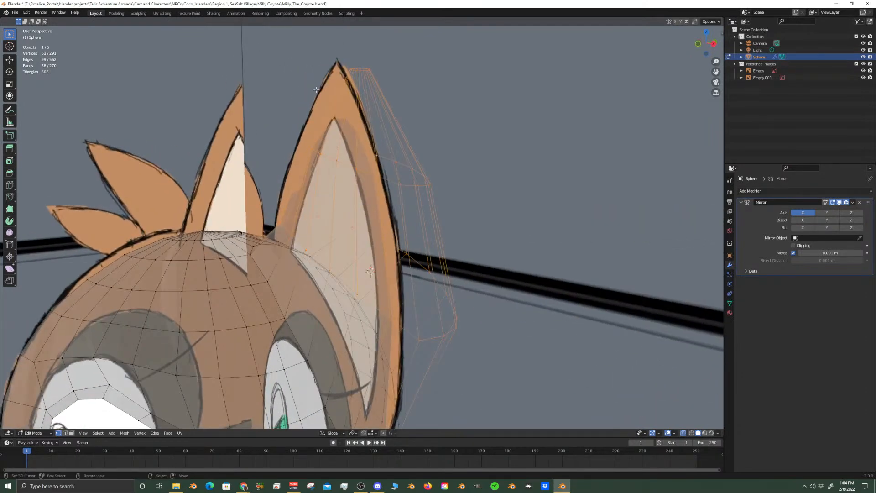
Try rotating the selected ear vertices 17.8° around the global Z axis in the right side view
key("KP_3")
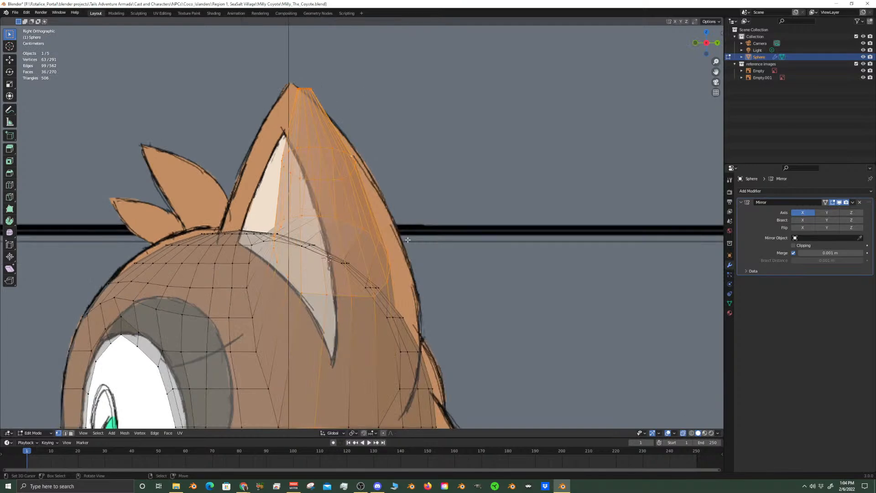
key("r")
key("z")
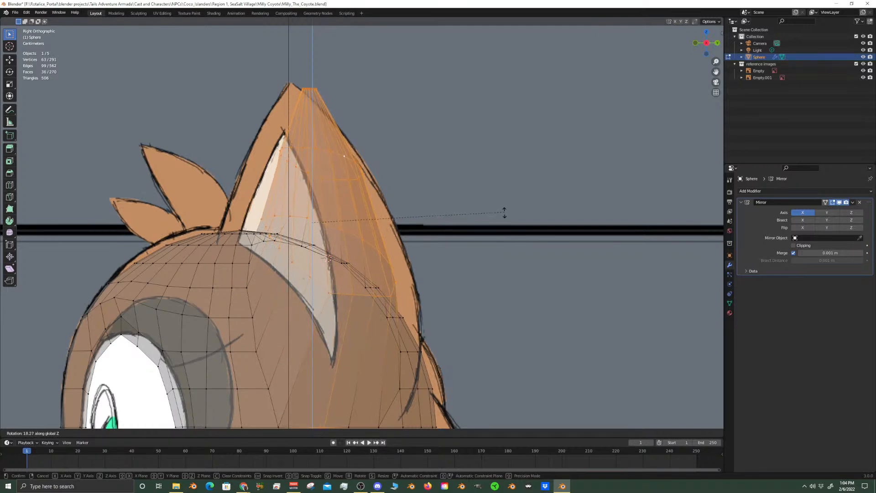
left_click(504, 213)
scroll(433, 260, "down", 5)
scroll(432, 263, "up", 2)
scroll(433, 263, "down", 1)
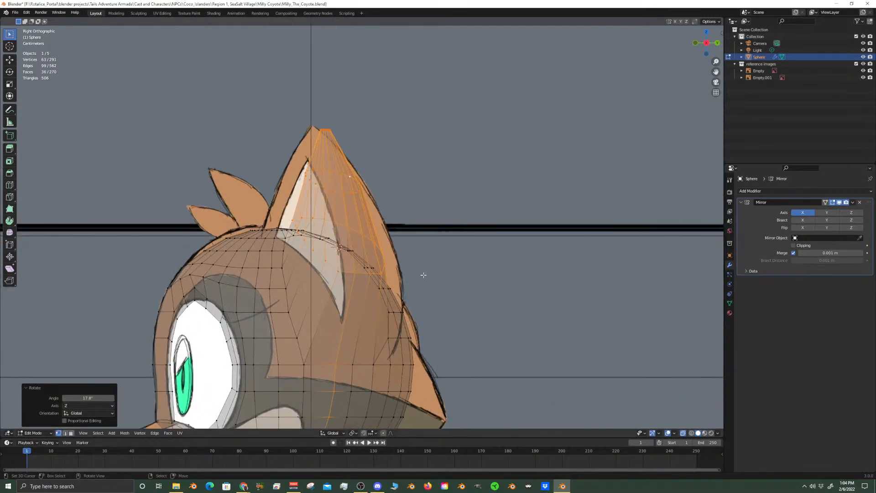
scroll(423, 275, "down", 3)
Deselect the stray vertices on the lower head with Circle Select and rotate the remaining ear selection 17° around the global Z axis
key("c")
mouse_move(360, 351)
middle_mouse_down()
mouse_move(340, 344)
mouse_move(342, 314)
middle_mouse_up()
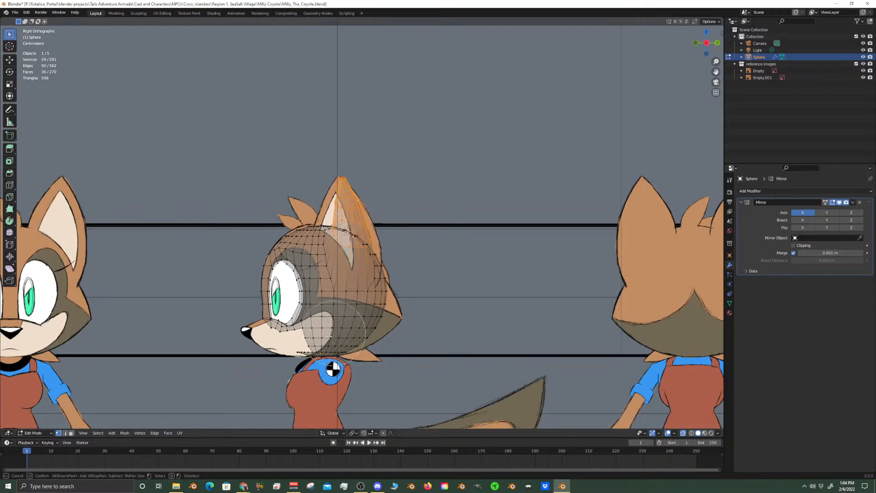
right_click(265, 375)
scroll(432, 349, "up", 3)
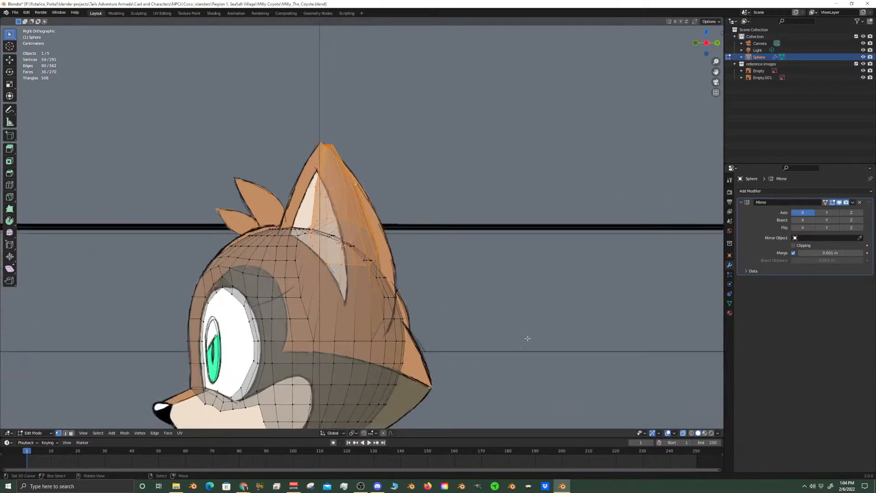
scroll(519, 327, "up", 2)
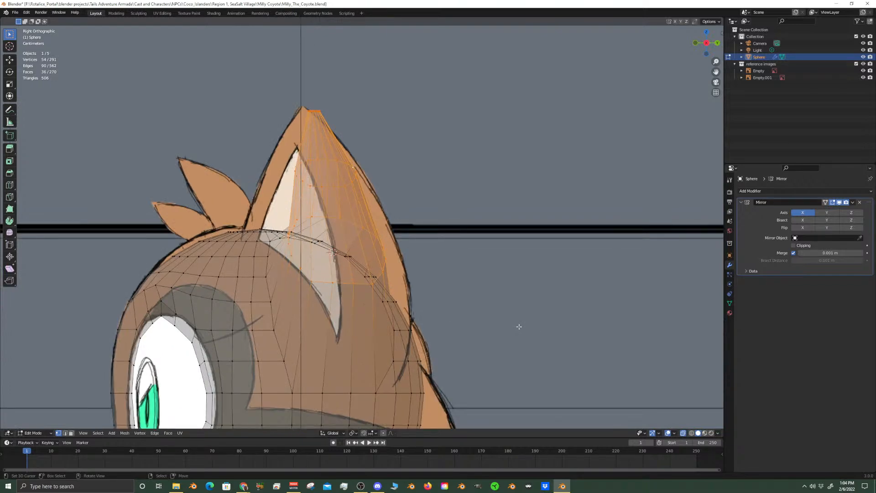
key("r")
key("z")
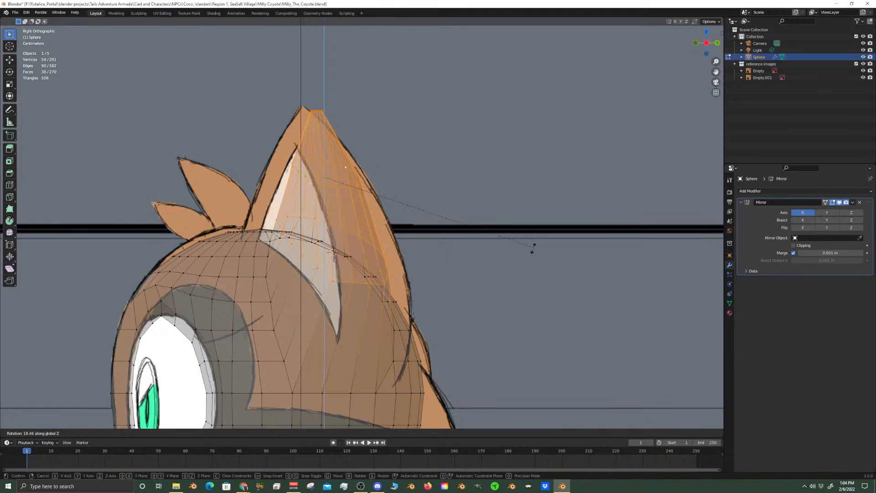
left_click(532, 252)
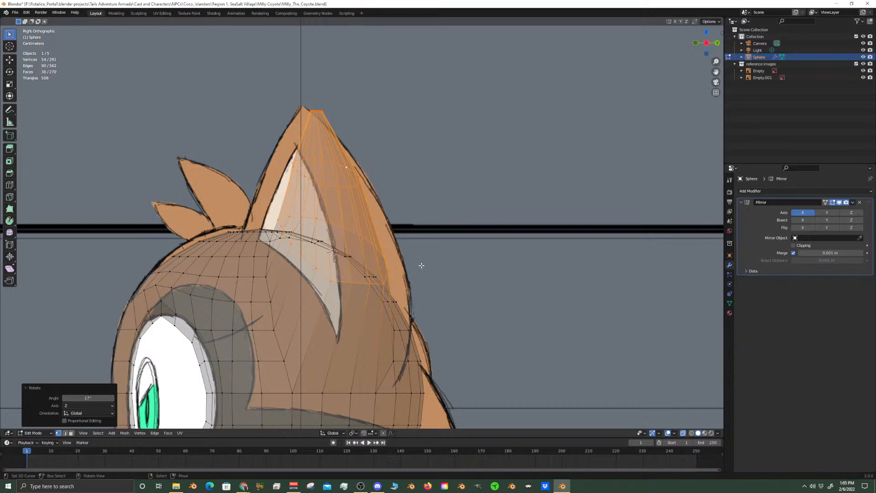
Turn on proportional editing and try rotating the ear further around the global Z axis
key("r")
key("z")
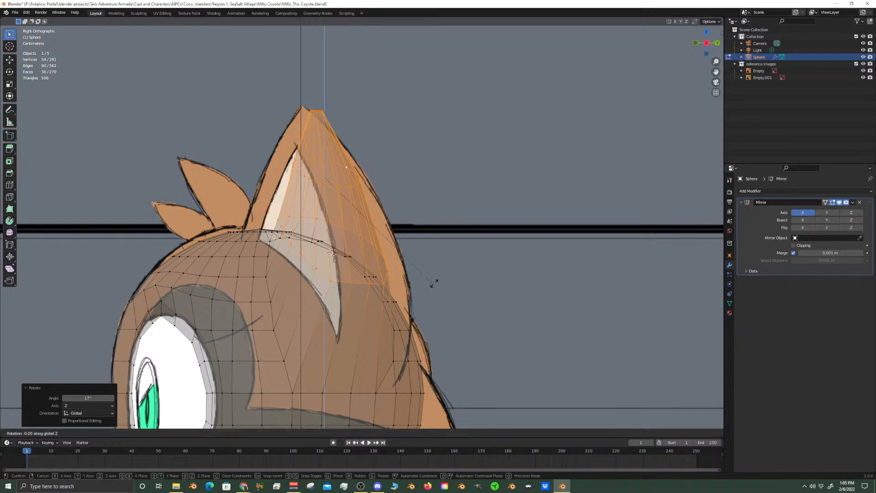
left_click(438, 280)
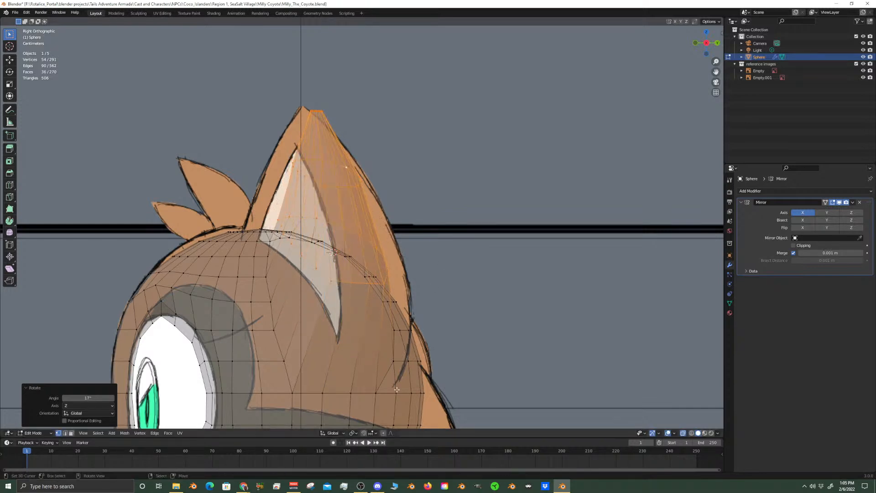
key("r")
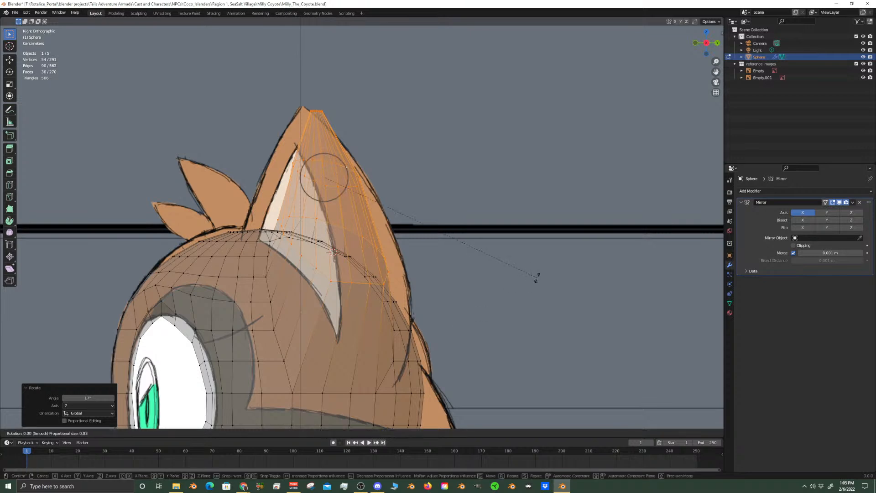
key("z")
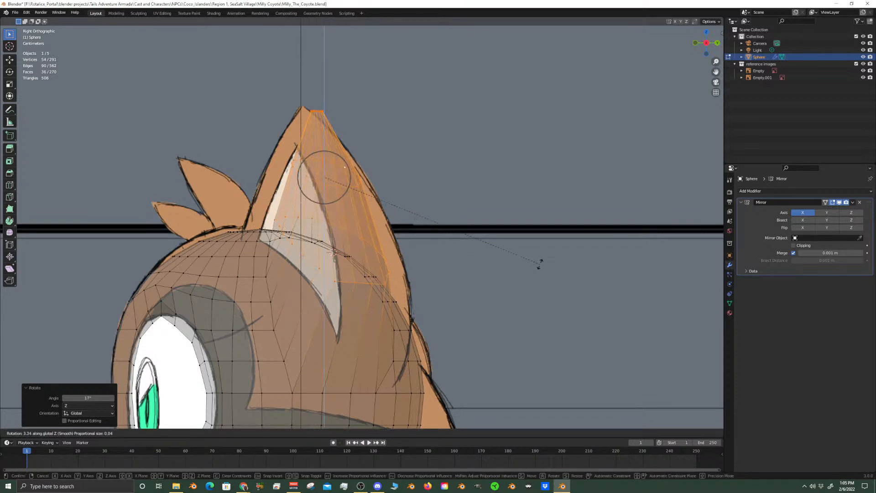
right_click(540, 264)
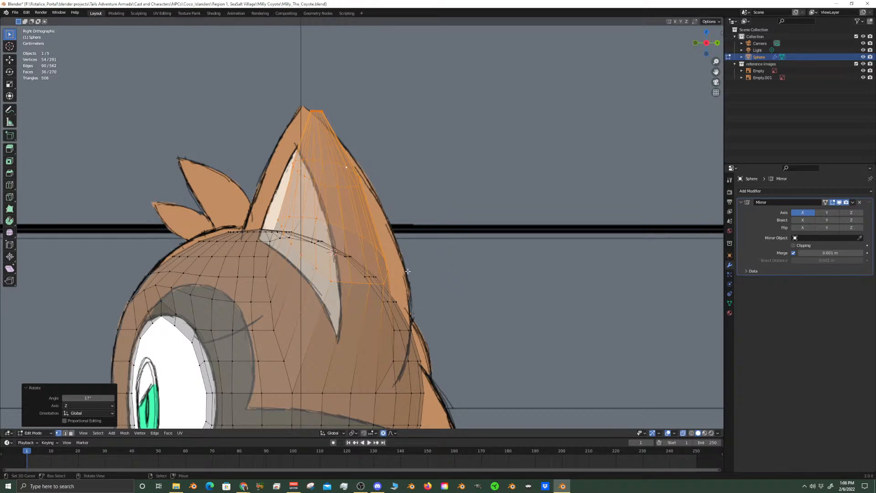
Select the edge loop around the lower part of the ear and try rotating it in front view
left_click(323, 279)
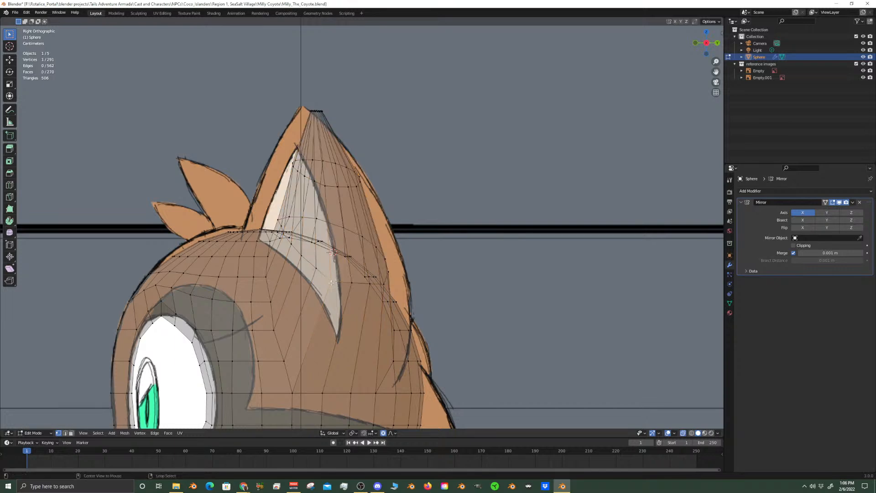
key("ctrl+l")
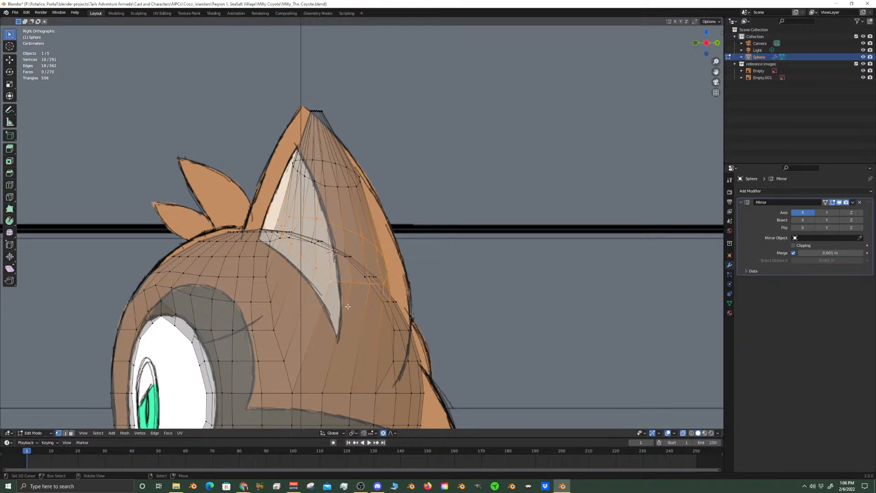
key("KP_1")
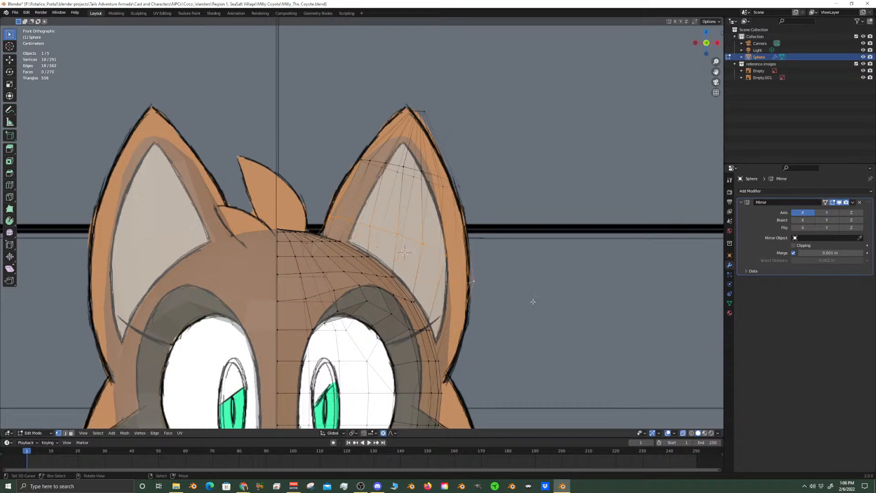
key("r")
left_click(528, 315)
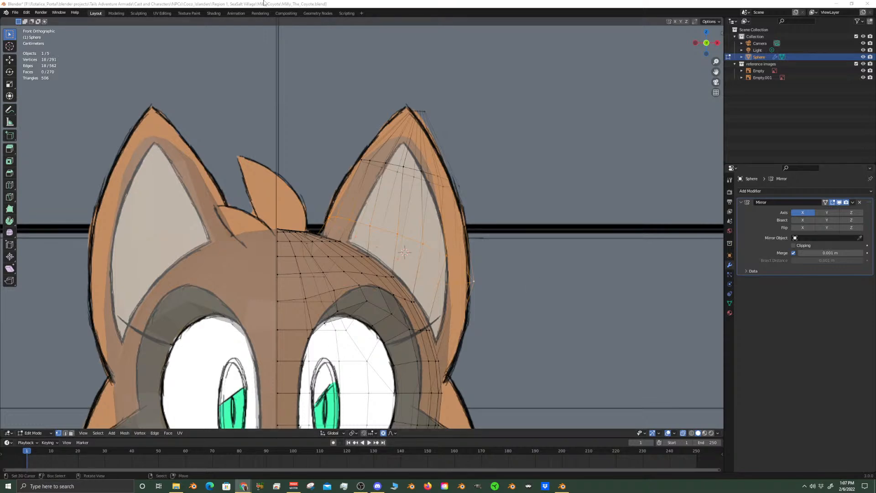
Turn off X-ray and hide the reference images collection
scroll(364, 225, "down", 4)
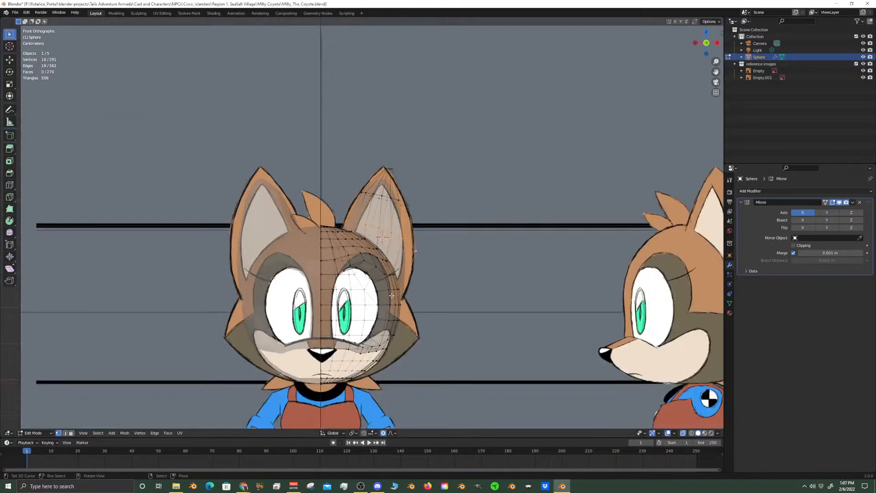
scroll(391, 295, "up", 6)
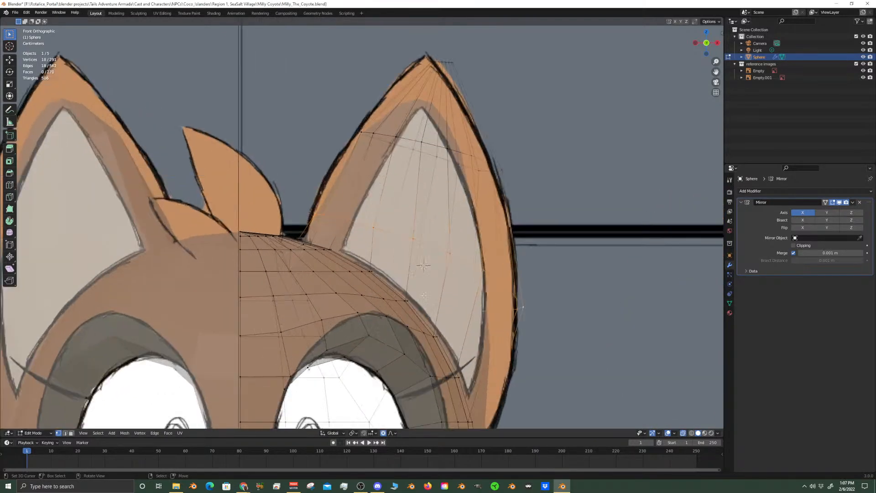
scroll(480, 271, "down", 3)
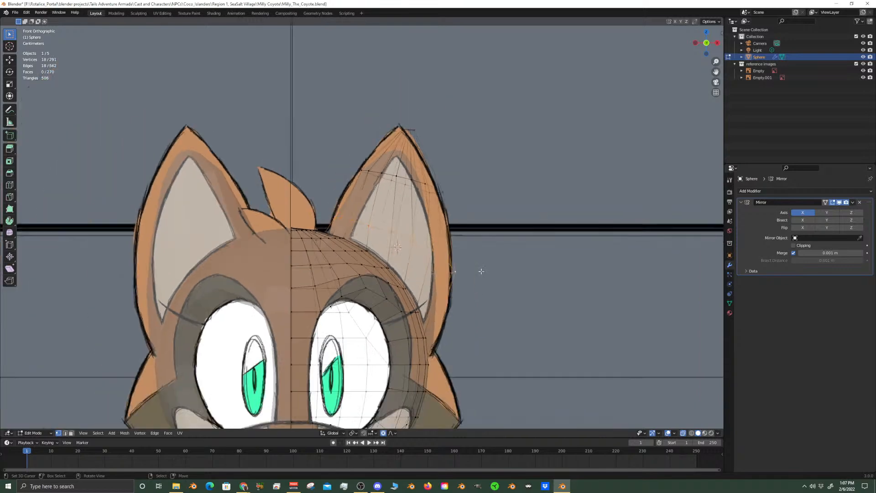
left_click(683, 433)
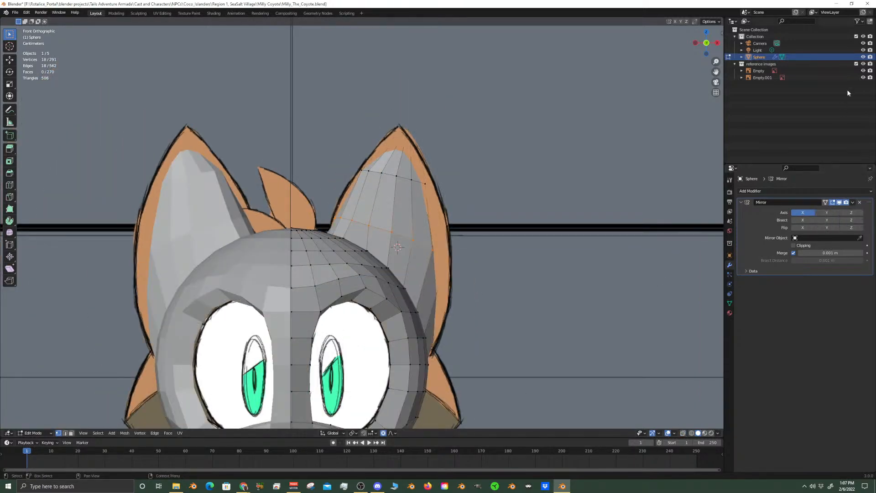
left_click(866, 64)
Move a vertex on the inner side of the ear near its base about 0.0075 m with Z locked
scroll(434, 254, "down", 3)
middle_click_drag(434, 254, 219, 256)
scroll(392, 215, "up", 5)
scroll(438, 246, "up", 3)
middle_click_drag(438, 246, 321, 305)
left_click(422, 273)
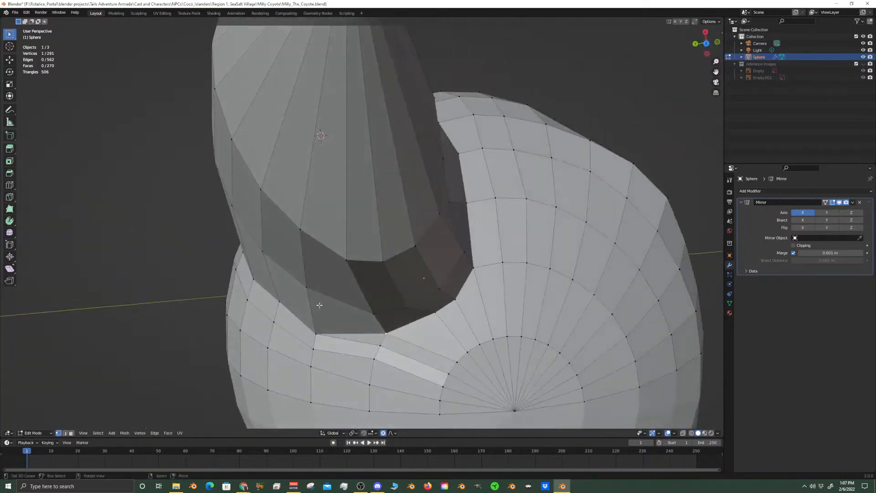
key("shift+v")
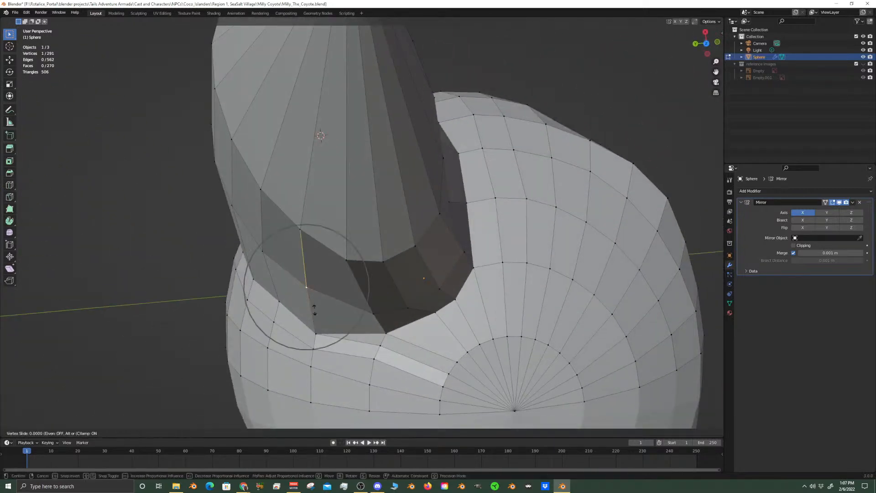
right_click(315, 323)
key("g")
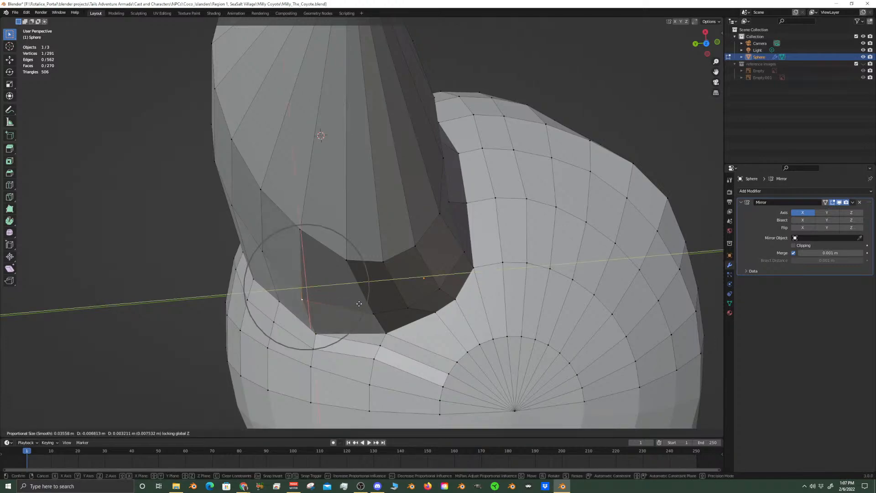
left_click(359, 303)
Merge the two neighbouring head vertices at the inner corner of the ear's base using At Last
middle_click_drag(370, 313, 252, 215)
middle_click_drag(251, 261, 308, 218)
middle_click_drag(292, 280, 322, 301)
scroll(319, 297, "up", 3)
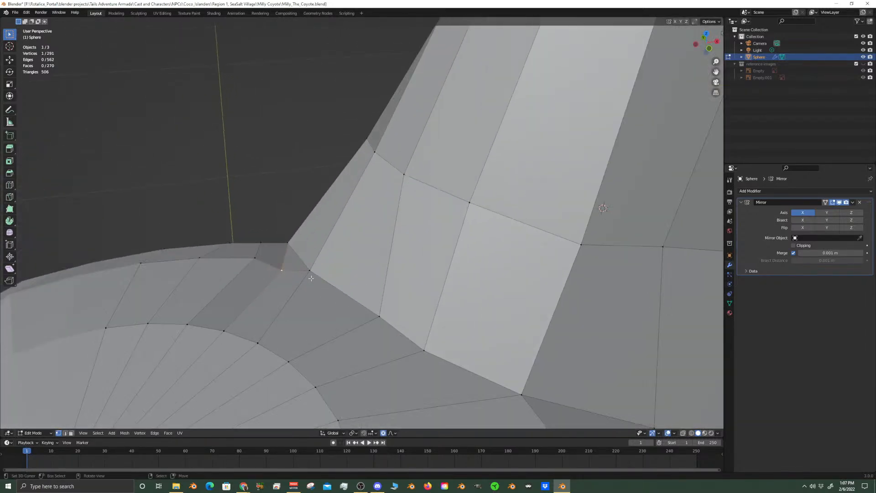
left_click(290, 270, "shift")
key("m")
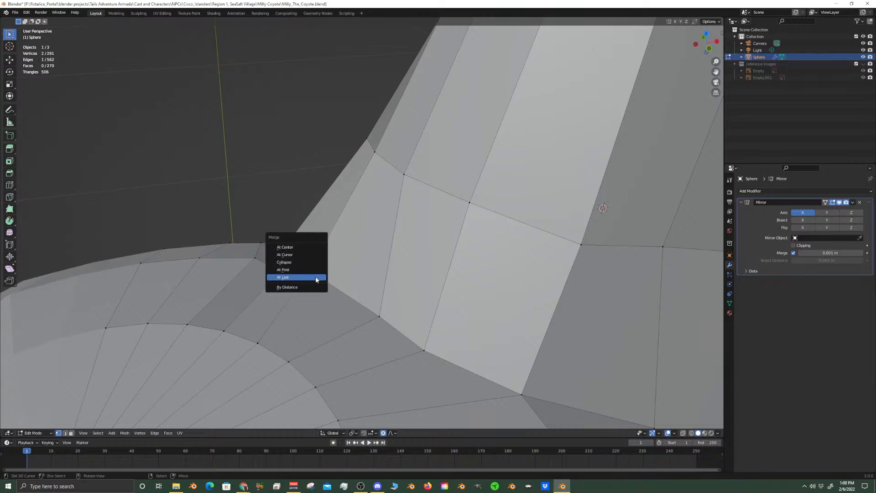
left_click(313, 277)
Merge two neighbouring vertices on the ring around the crown of the head, just inward from the ear's base
left_click(255, 259, "shift")
middle_click_drag(258, 261, 284, 315)
right_click(320, 247)
right_click(312, 247, "shift")
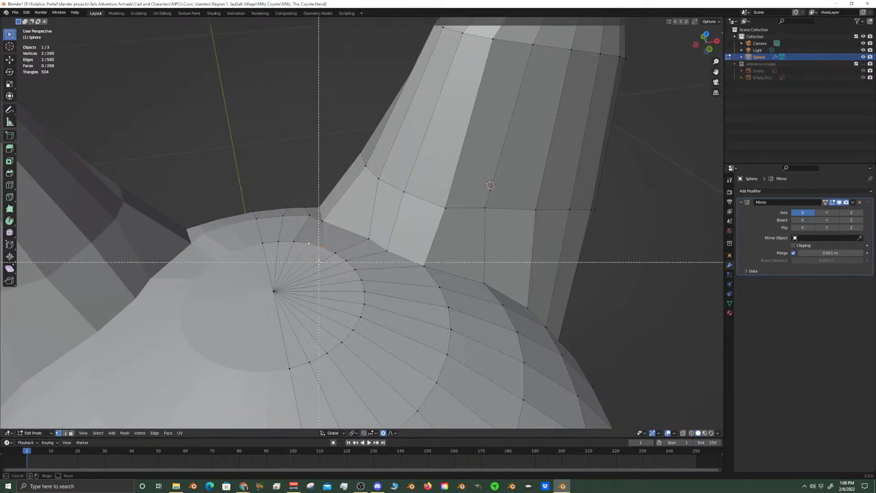
key("m")
left_click(319, 265)
Move the vertex on the ear's base seam about -0.0069 m in X and 0.0059 m in Y with Z locked
middle_click_drag(319, 264, 377, 316)
right_click(400, 317)
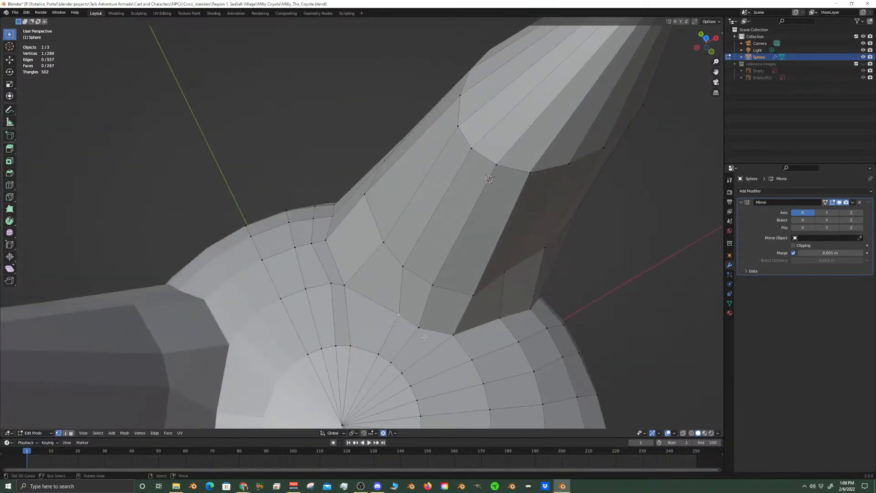
key("g")
key("shift+z")
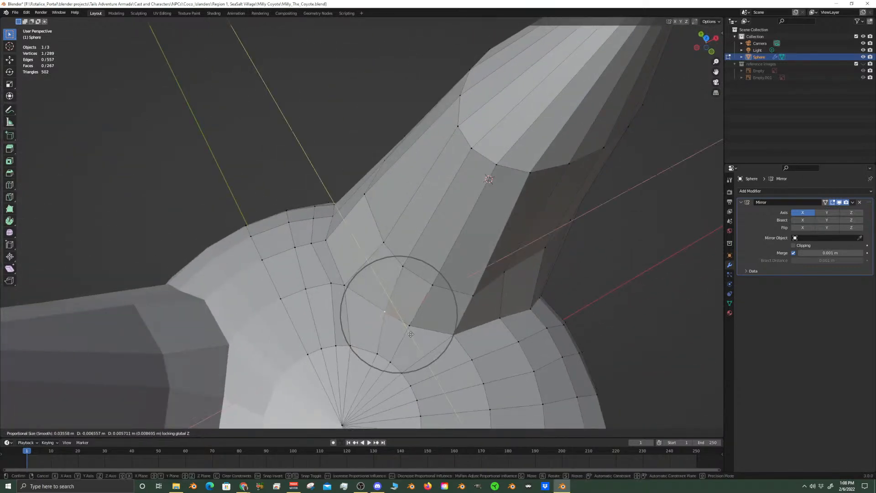
left_click(411, 334)
Compare the ears with the reference drawings in front view, showing the reference images collection briefly and hiding it again
scroll(411, 334, "down", 6)
middle_click_drag(392, 319, 366, 297)
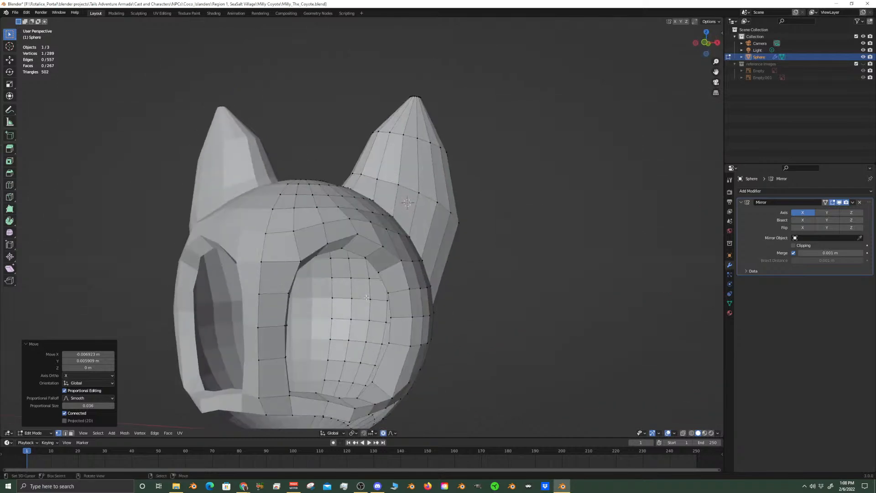
key("KP_1")
scroll(458, 247, "up", 5)
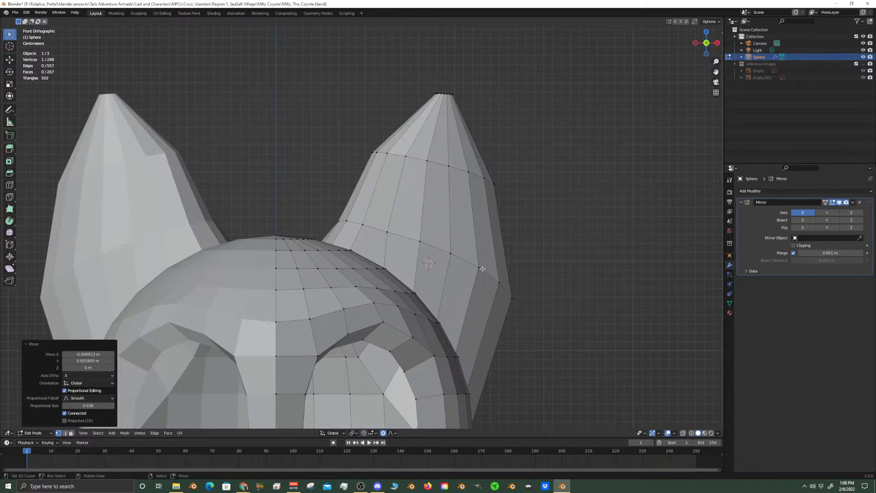
left_click(864, 64)
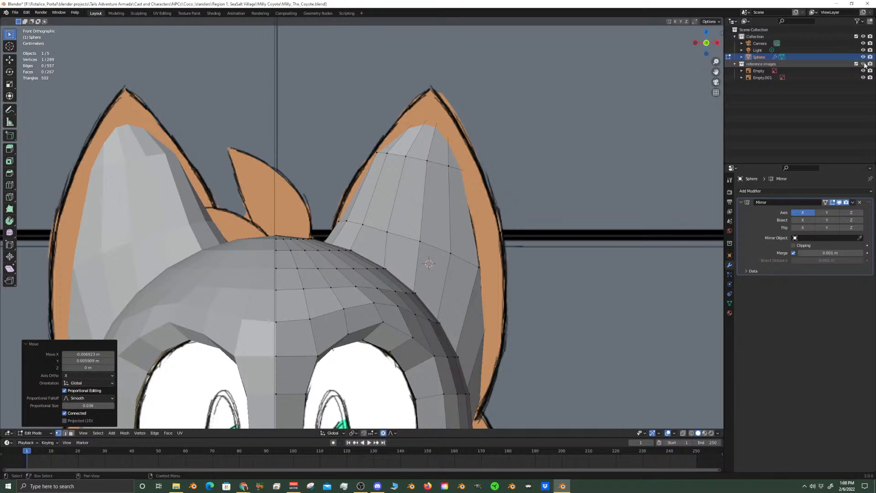
left_click(864, 64)
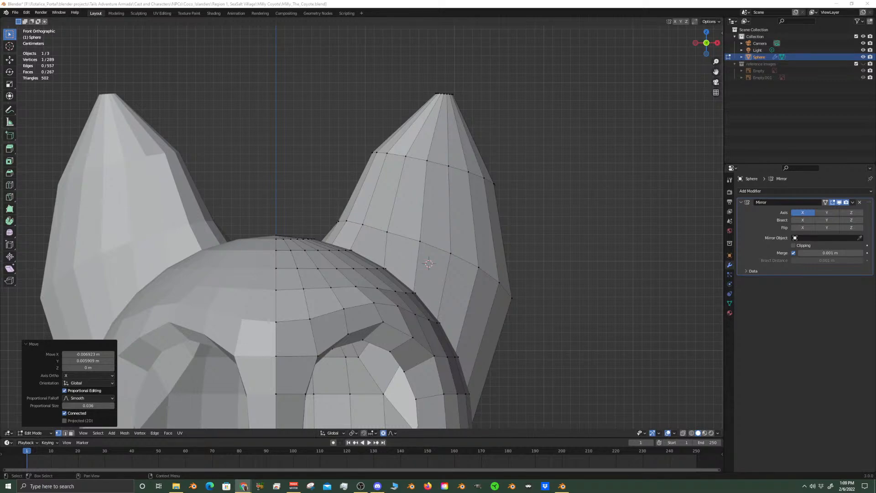
Save the Blender file
key("ctrl+s")
scroll(481, 179, "down", 5)
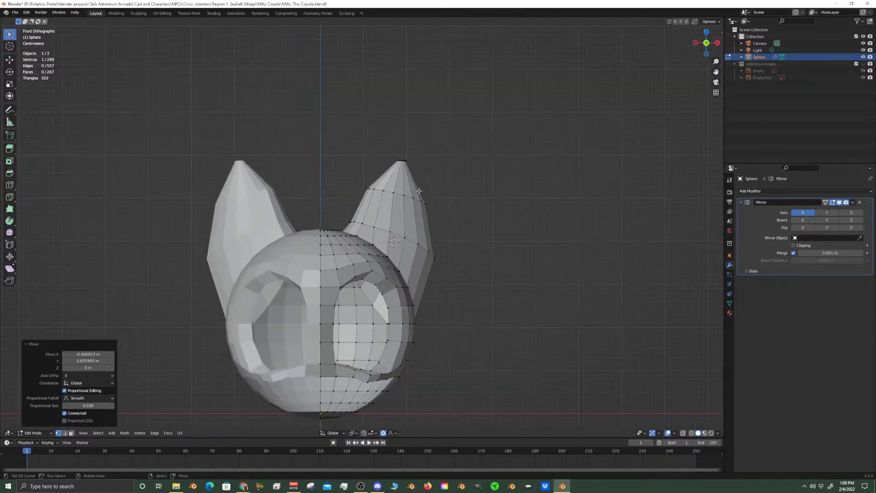
scroll(411, 226, "up", 3)
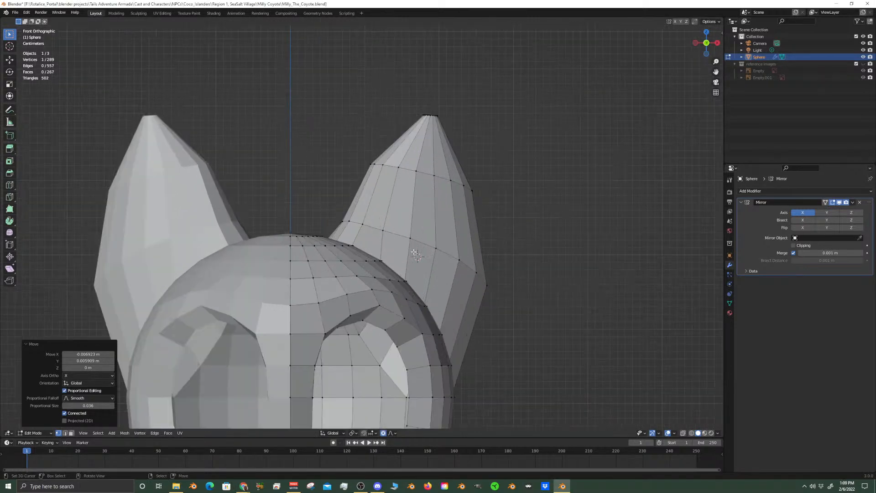
Select the outer-half vertices of the lower edge ring around the ear in X-ray, deselecting the half toward the head
left_click(433, 249)
left_click(412, 237, "alt")
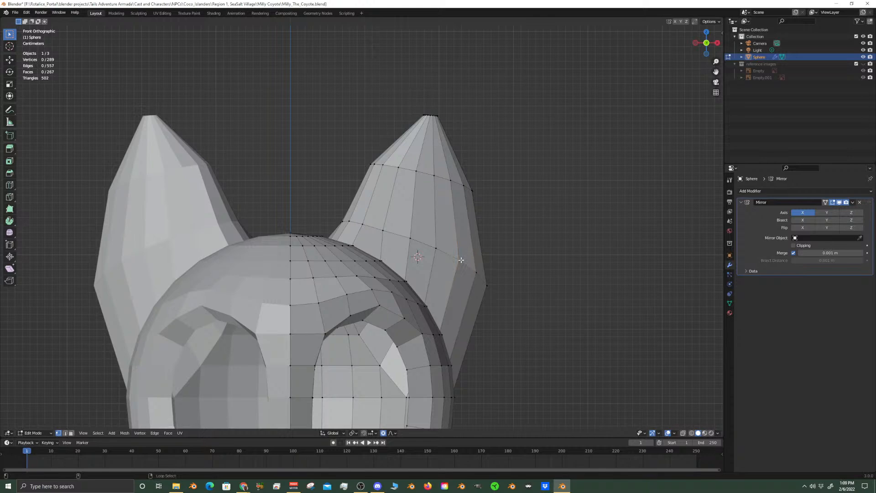
middle_click_drag(554, 307, 431, 304)
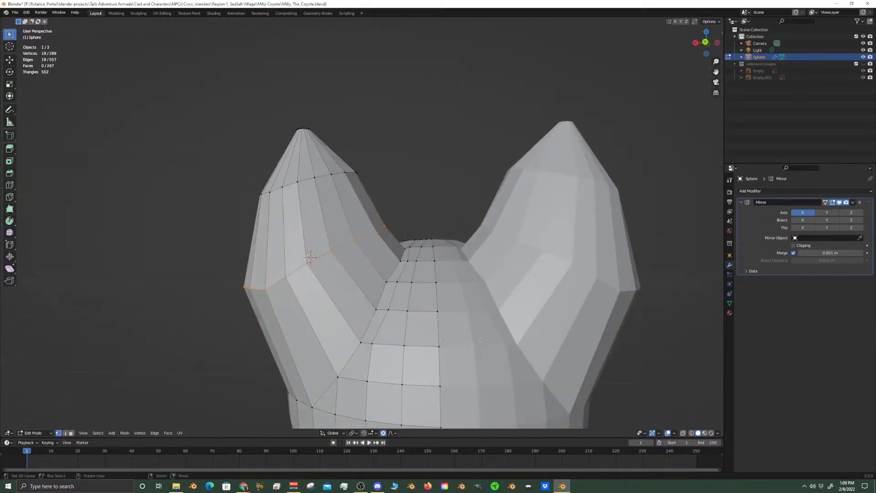
key("alt+z")
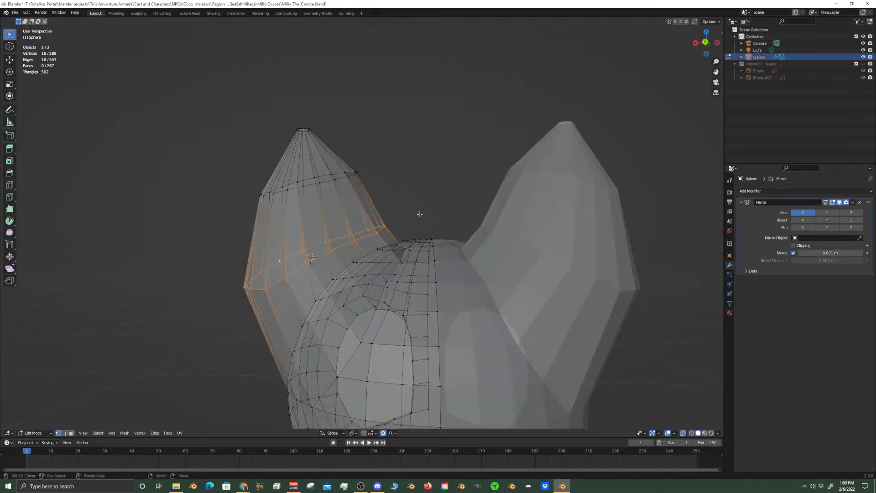
key("c")
mouse_move(388, 190)
middle_mouse_down()
mouse_move(368, 202)
mouse_move(352, 233)
middle_mouse_up()
right_click(350, 233)
key("KP_1")
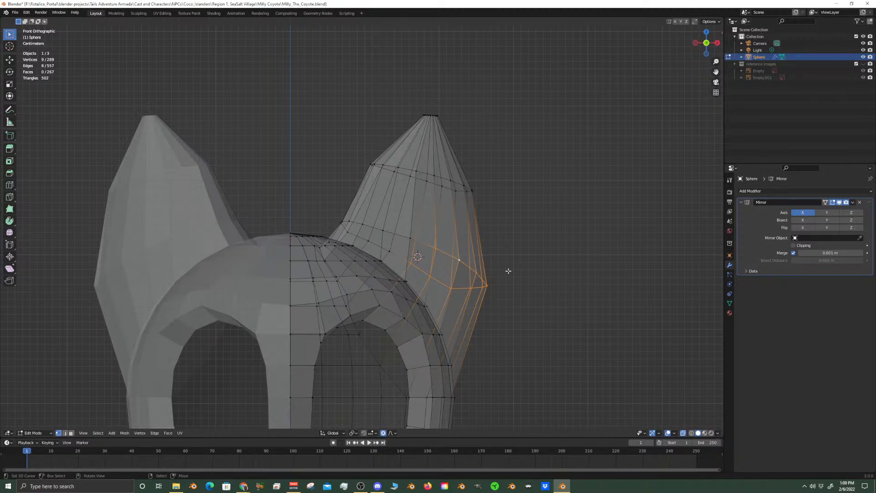
key("g")
key("g")
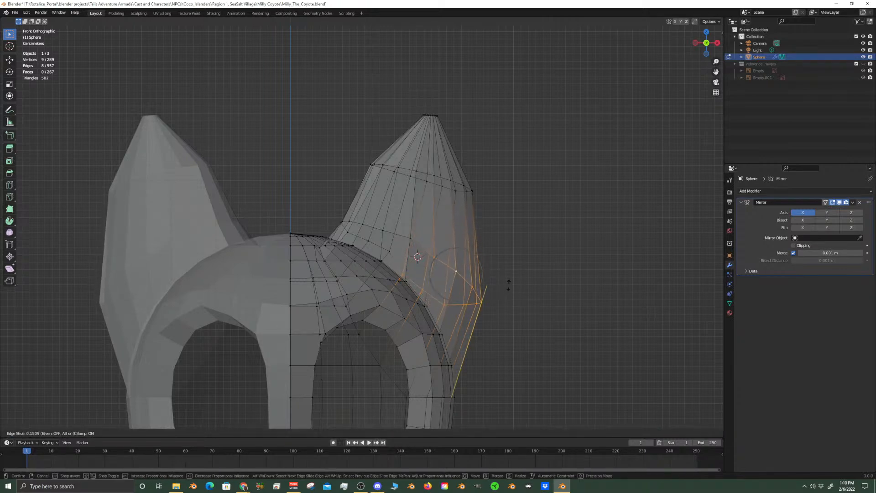
right_click(508, 287)
Turn off proportional editing and try rotating the selected ear-ring vertices around the 3D cursor on the Y axis
left_click(383, 432)
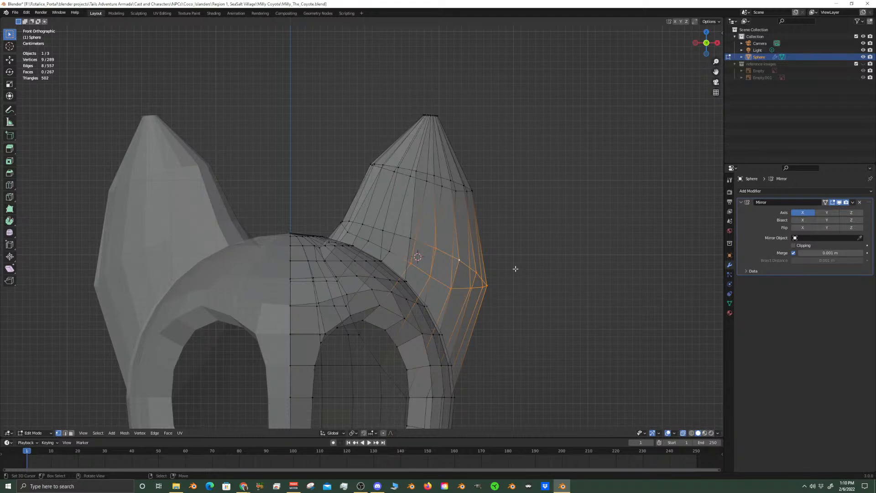
left_click(354, 433)
left_click(362, 425)
key("r")
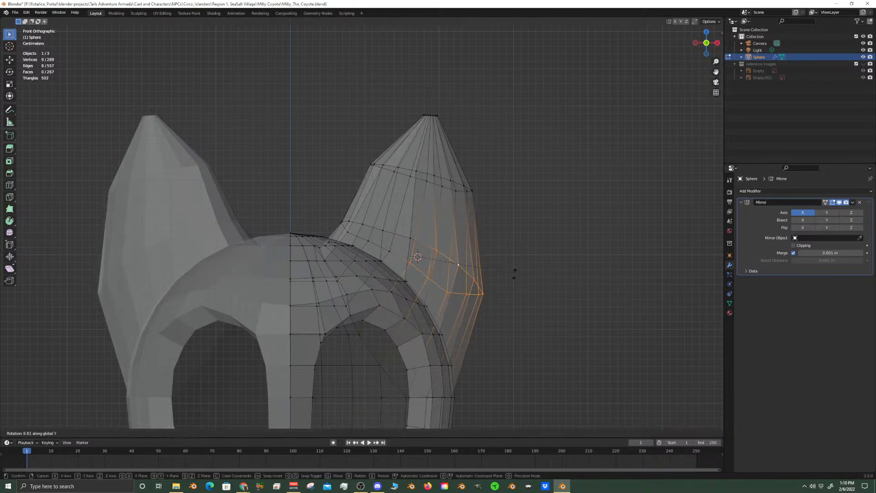
left_click(520, 271)
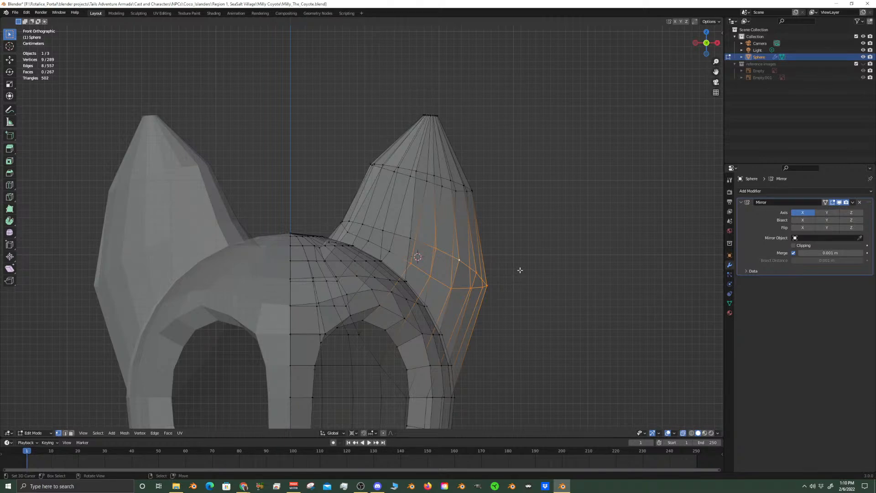
Turn off X-ray and edge-slide the selected outer ear-ring vertices down toward the base by a factor of about 0.098
left_click(683, 433)
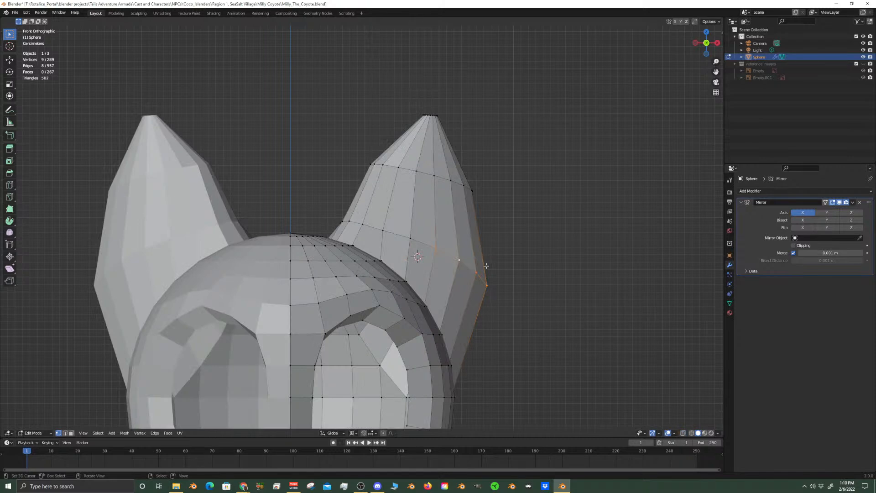
key("g")
key("g")
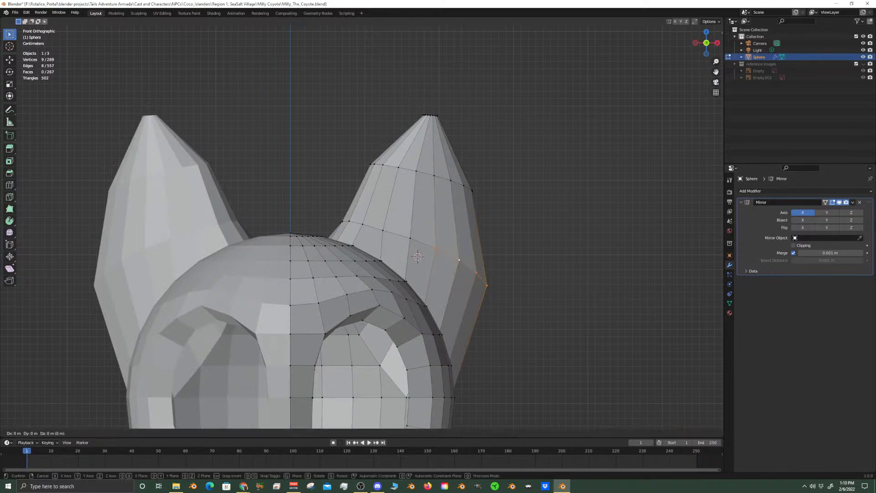
left_click(494, 288)
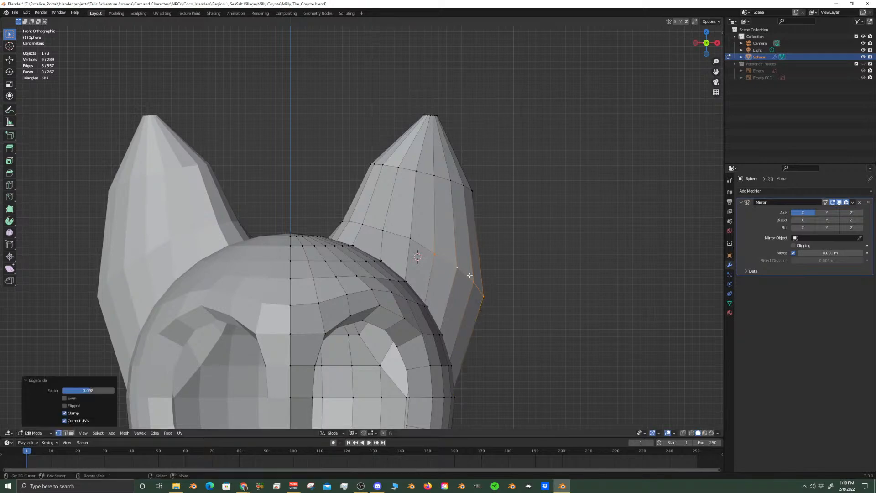
Rotate the ear's tip section, from the upper ring to the tip ring, about 8.85° around the 3D cursor on Y
scroll(436, 169, "up", 2)
left_click(442, 148, "alt")
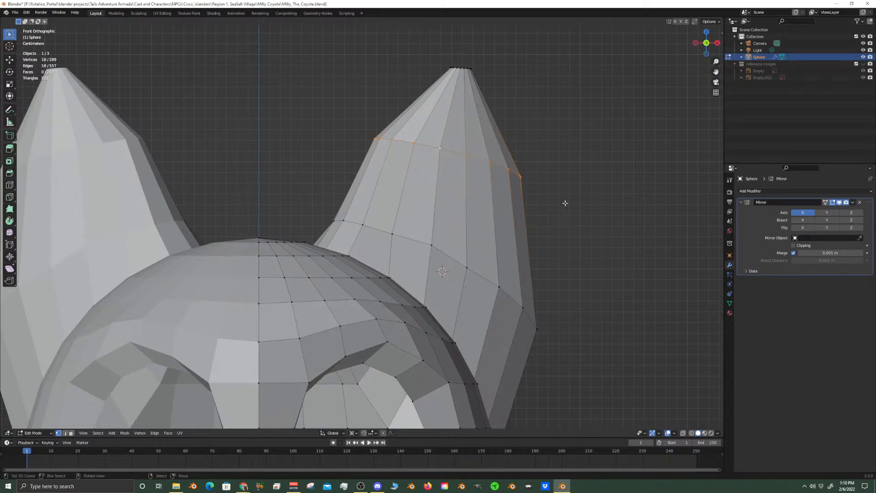
left_click(465, 68, "alt+shift")
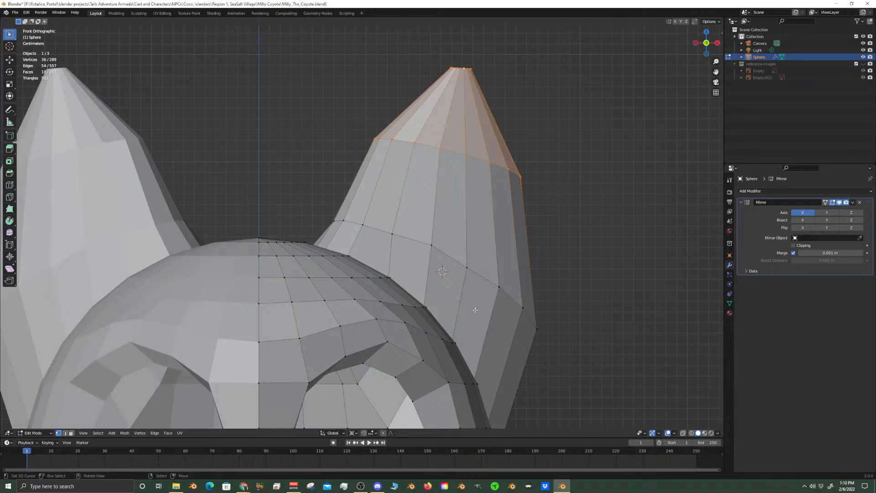
key("r")
key("y")
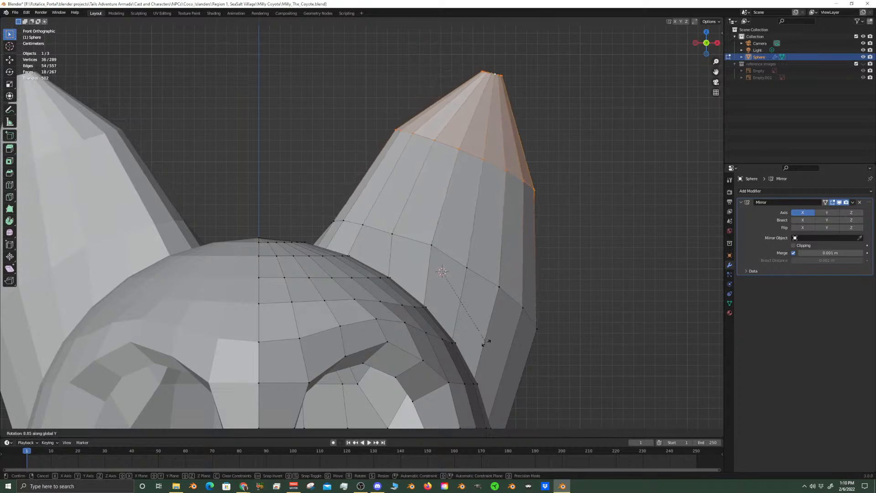
left_click(487, 342)
Leave Edit Mode and show the reference images collection to compare the ears with the drawing in front view
left_click(485, 160)
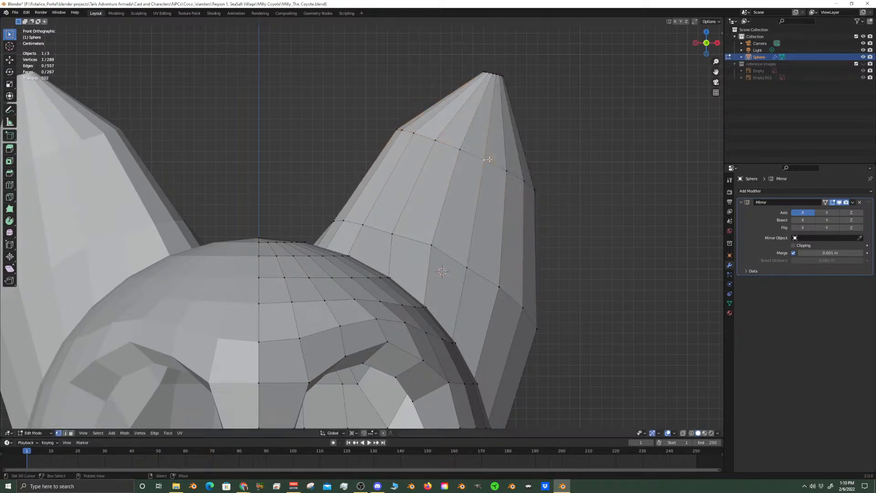
scroll(489, 159, "down", 6)
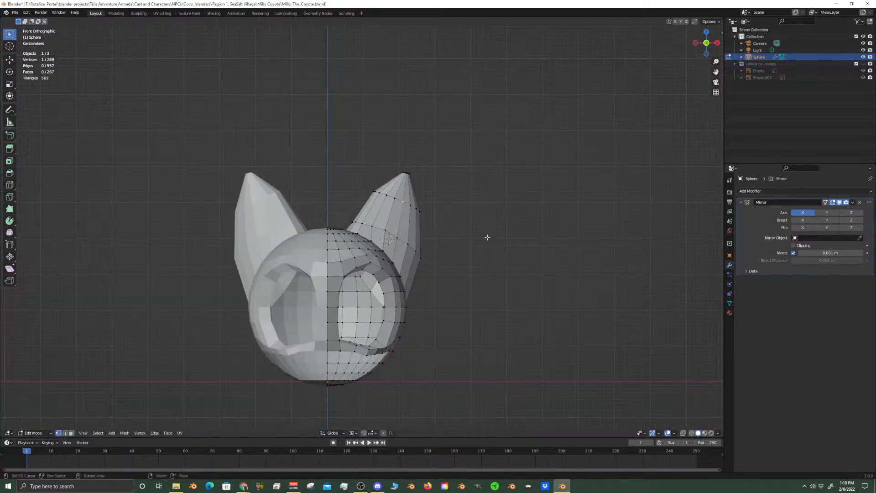
key("Tab")
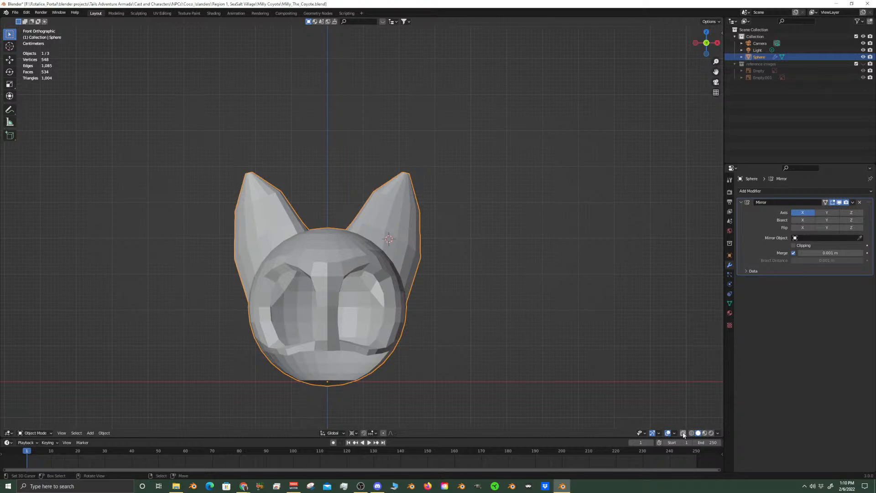
left_click(863, 64)
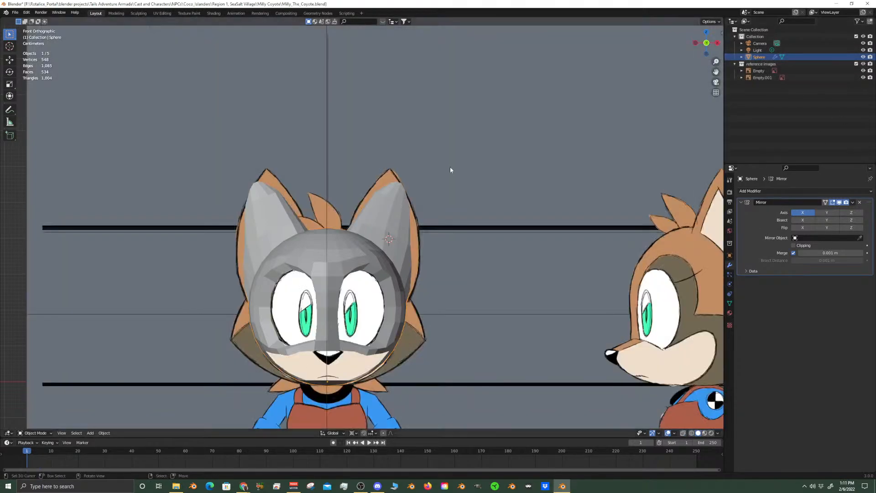
Return to Edit Mode and undo the rotation of the ear's tip section
scroll(450, 167, "up", 4)
key("Tab")
key("ctrl+z")
key("ctrl+z")
Examine the ear and the side of the head against the reference drawings from several angles
scroll(487, 193, "up", 2)
scroll(486, 193, "down", 4)
middle_click_drag(484, 214, 419, 233)
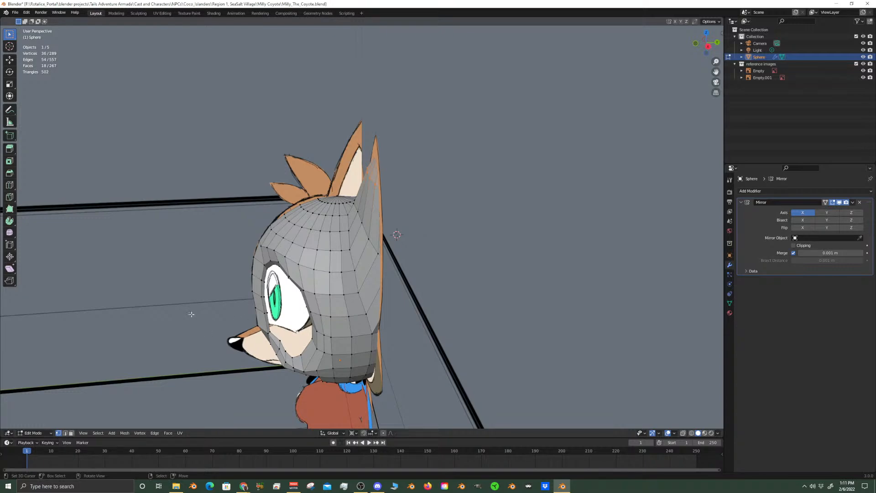
scroll(195, 318, "up", 6)
right_click(264, 318)
right_click(260, 337, "shift")
right_click(256, 346, "shift")
middle_click_drag(257, 344, 296, 264)
scroll(296, 264, "down", 5)
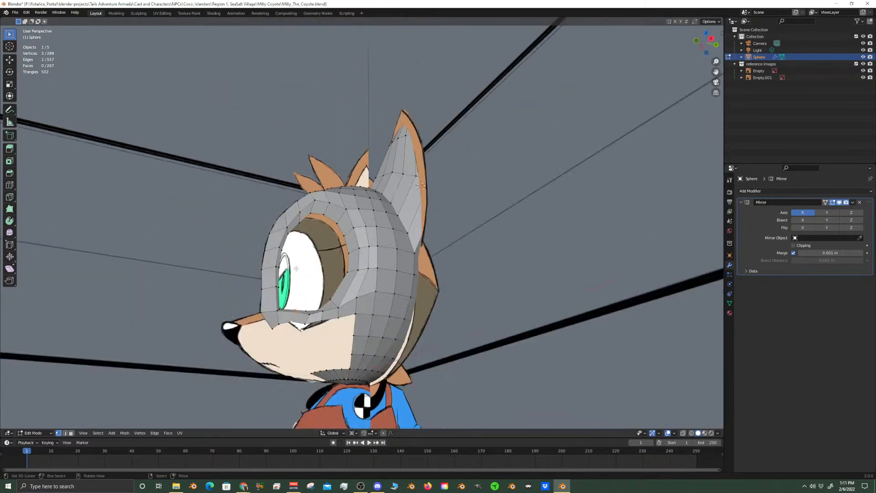
scroll(270, 227, "up", 3)
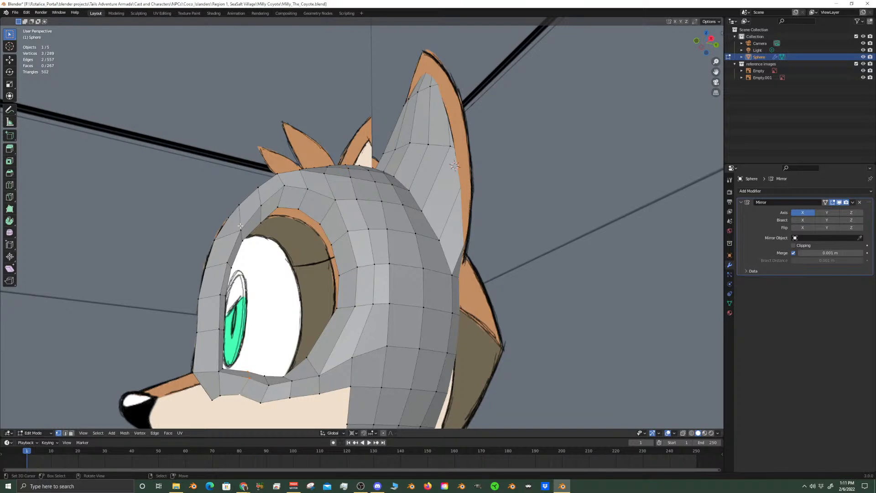
scroll(174, 190, "down", 4)
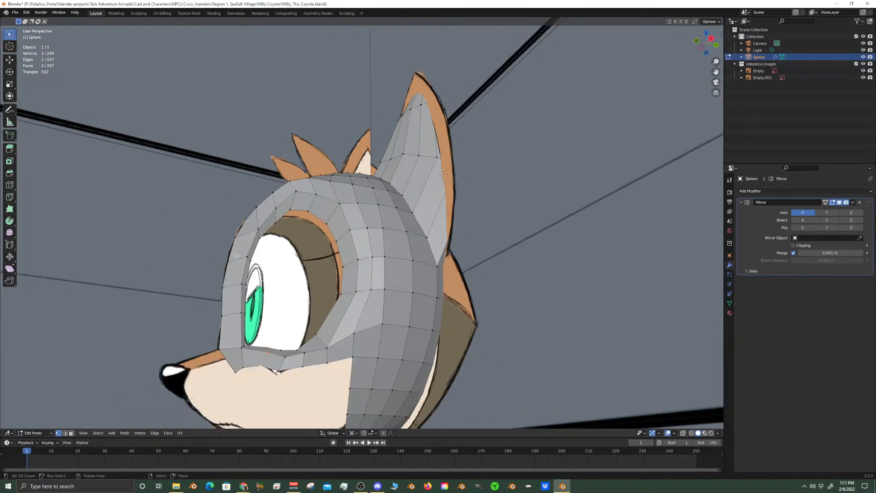
Inspect the eye opening against the drawing in right side view, selecting the edge loop around its inner rim
key("KP_3")
scroll(231, 259, "up", 5)
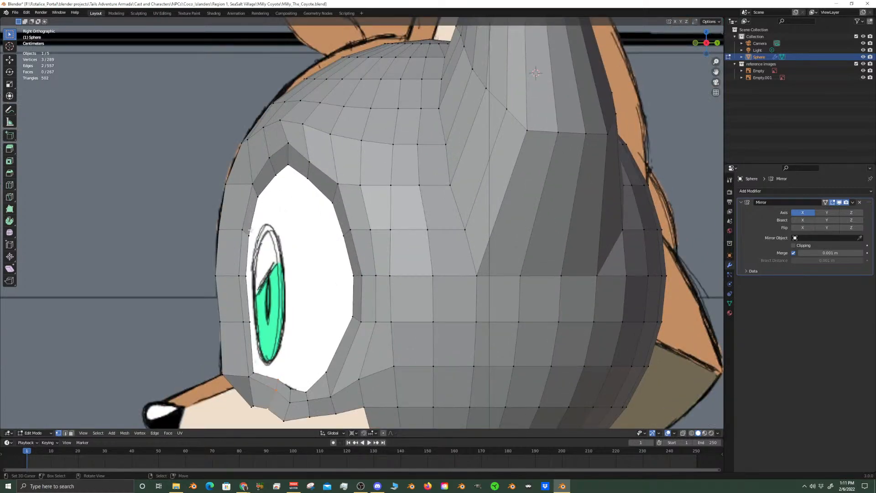
key("alt+a")
left_click(257, 201, "alt")
scroll(280, 209, "up", 2)
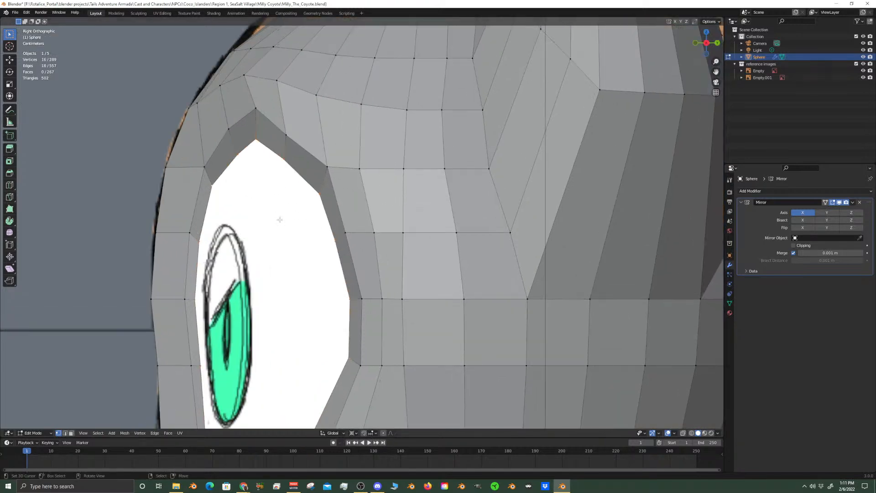
scroll(315, 228, "up", 1)
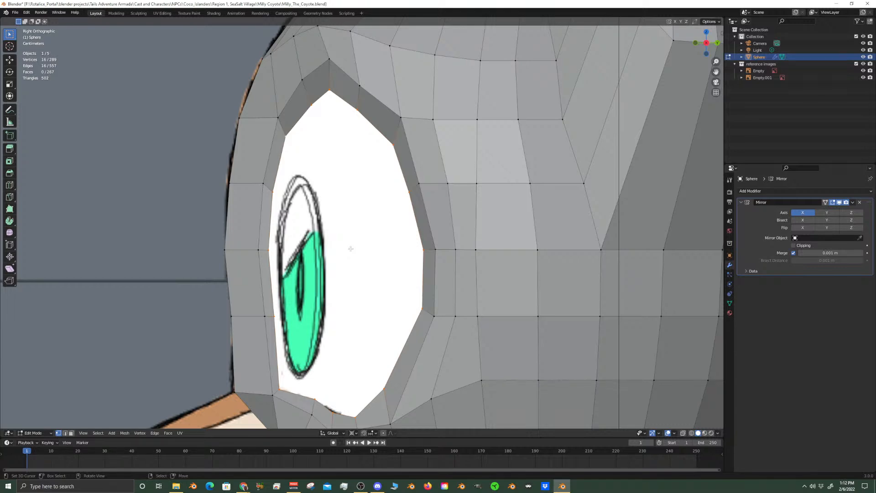
Select the four neighbouring vertices of the lower ear ring on the ear's outer side in right side view
scroll(391, 184, "down", 4)
middle_click_drag(510, 121, 427, 227, "shift")
scroll(427, 227, "up", 1)
right_click(446, 246)
right_click(487, 249, "shift")
right_click(470, 247, "shift")
right_click(424, 228, "shift")
key("g")
key("g")
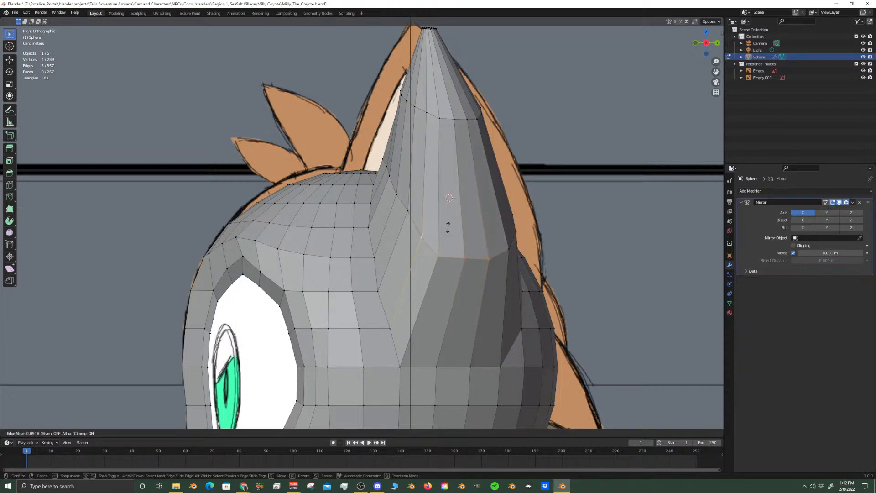
left_click(447, 224)
Extend the selection by one ring vertex at each end and edge-slide all six toward the ear's base by 0.245
right_click(509, 249, "shift")
right_click(408, 211, "shift")
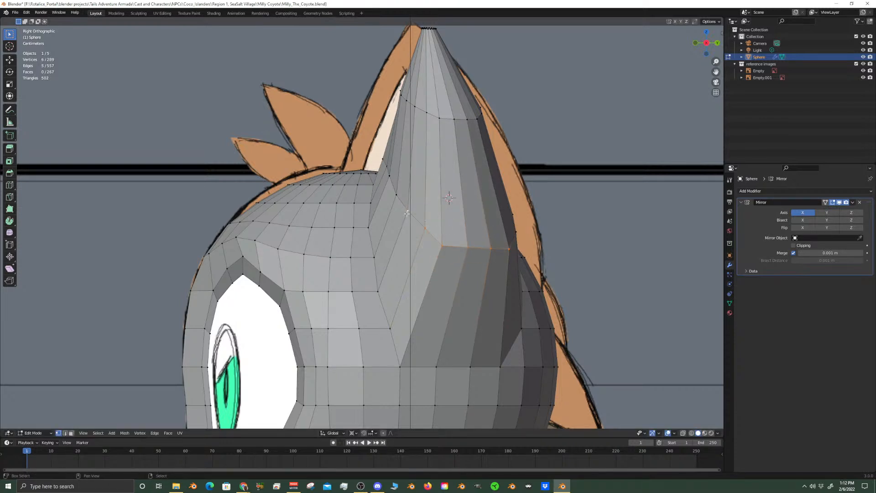
key("g")
key("g")
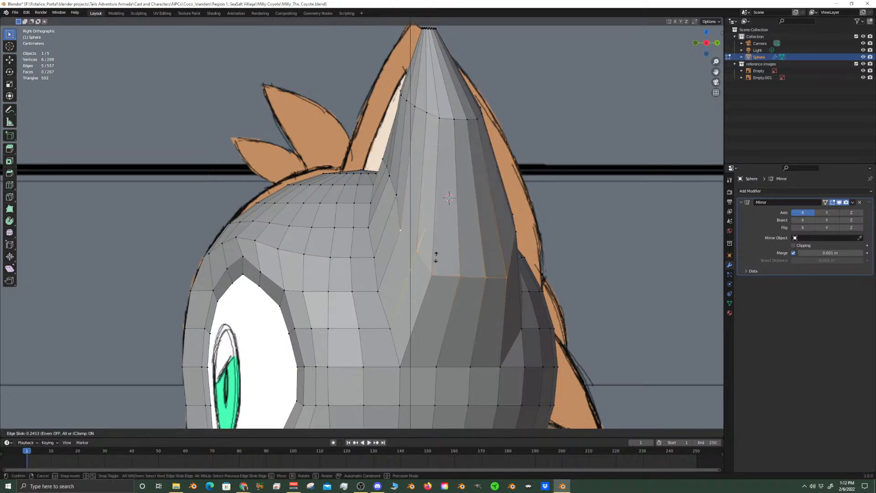
left_click(436, 257)
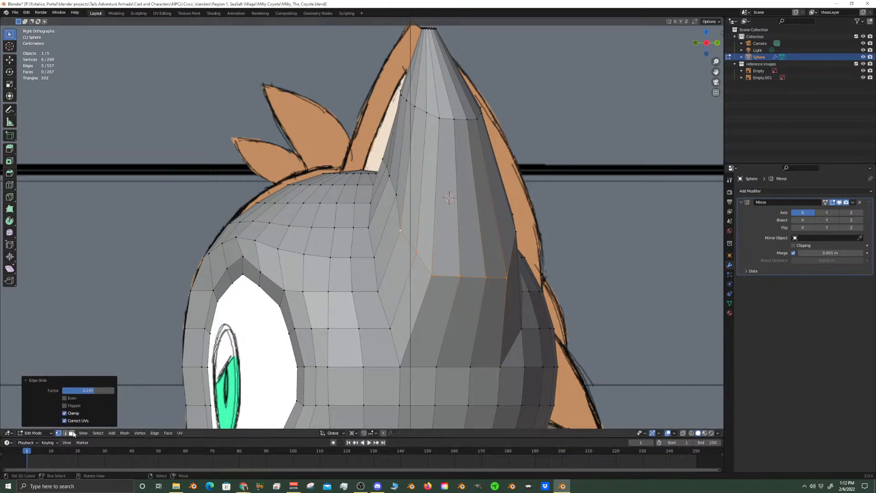
In back view, slide a middle vertex of the lower ring on the ear's back down along its edge toward the base
scroll(448, 310, "down", 2)
middle_click_drag(449, 310, 391, 341)
key("KP_1")
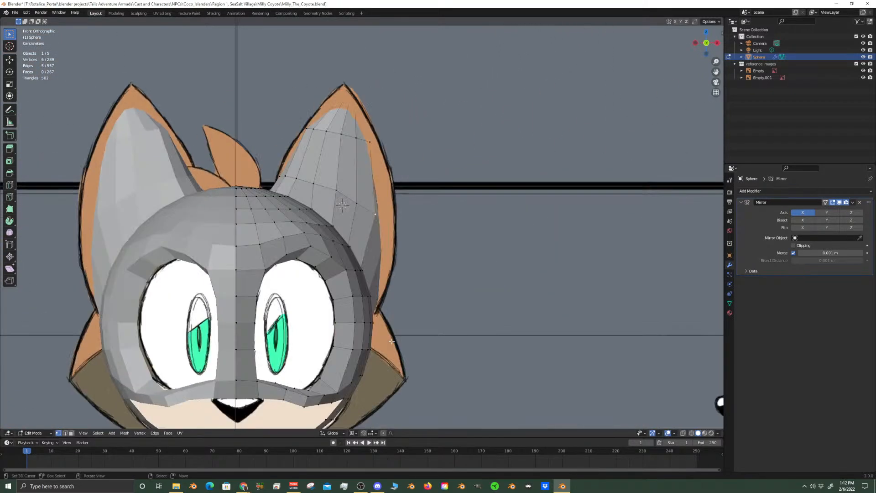
key("ctrl+KP_1")
middle_click_drag(378, 222, 377, 318, "shift")
scroll(377, 318, "up", 2)
right_click(424, 329)
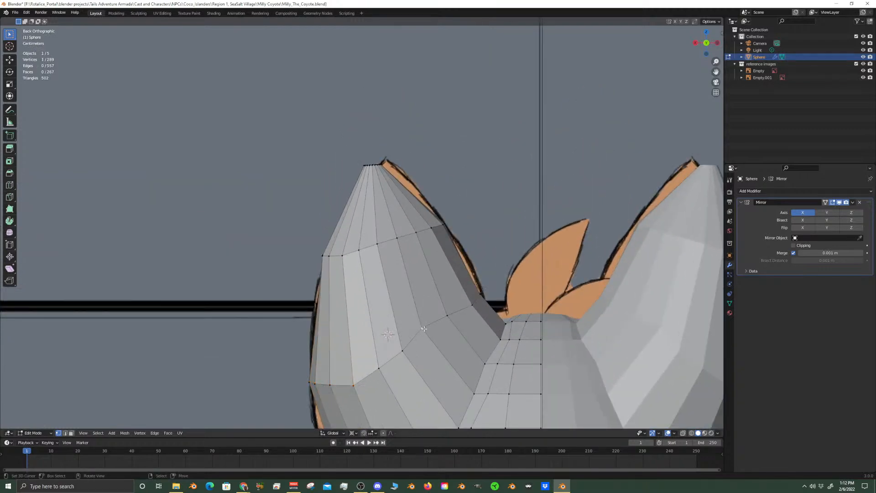
key("g")
key("g")
left_click(438, 309)
Slide the two ring vertices on either side of the moved one down along their edges to even out the ring
key("g")
key("g")
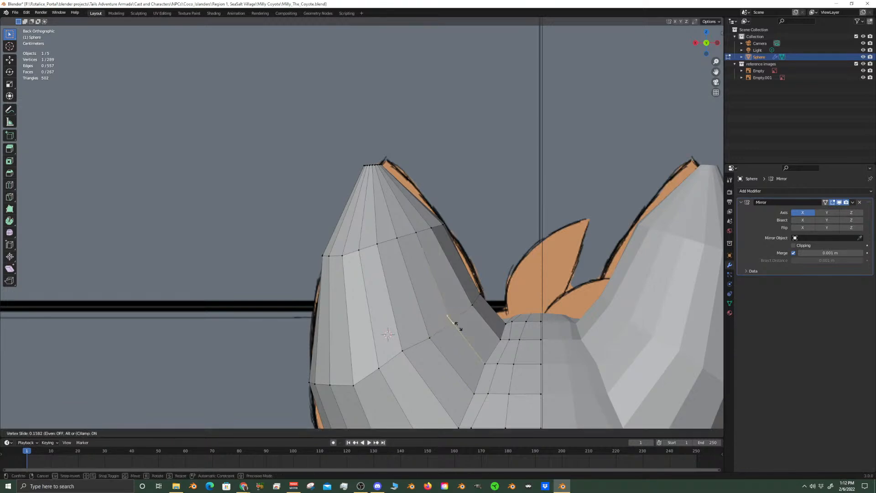
left_click(458, 326)
right_click(404, 348)
key("g")
key("g")
left_click(409, 356)
Move the next ring vertex toward the ear's outer side down by about 0.01 m in Z
right_click(379, 368)
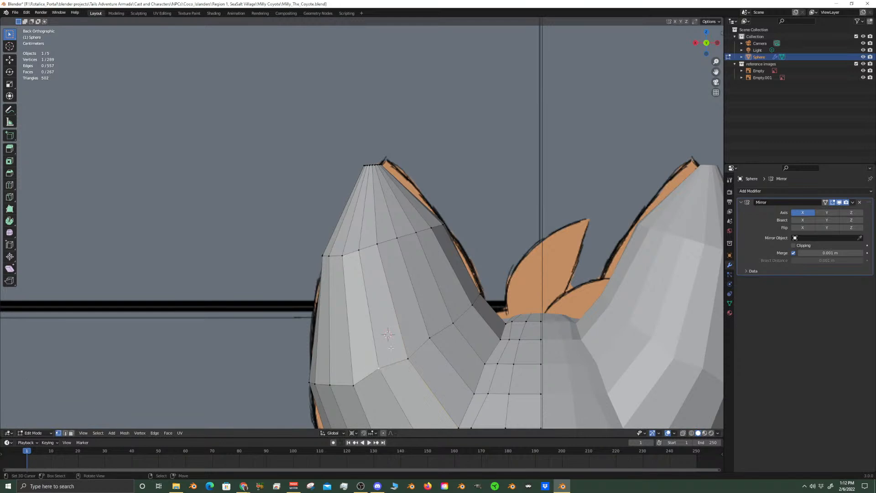
key("g")
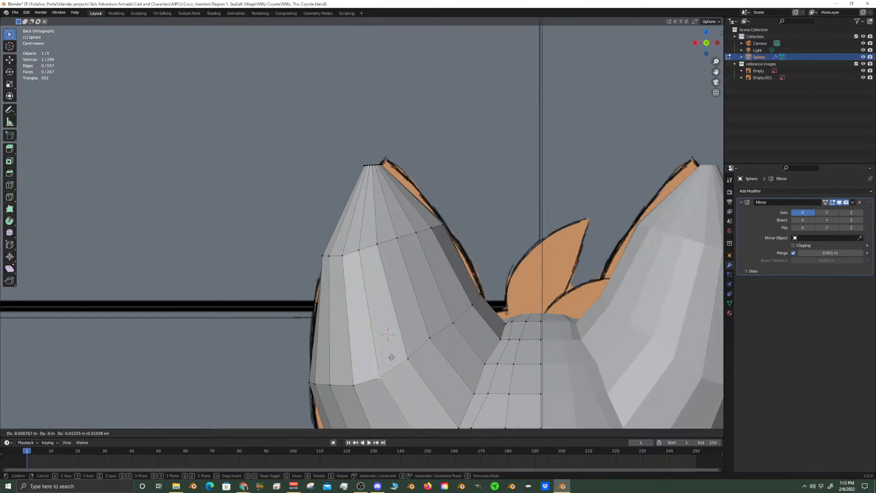
left_click(392, 357)
Slide a lower-ring vertex nearer the ear's inner side down along its edge toward the base
right_click(430, 339)
key("g")
key("g")
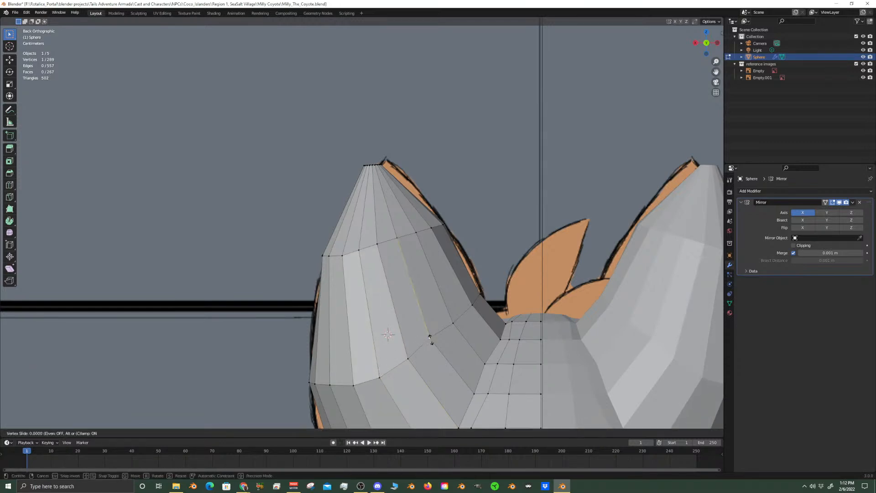
left_click(428, 350)
Select the ear tip's edge loop and compare both ears with the drawing in back view
scroll(391, 263, "up", 3)
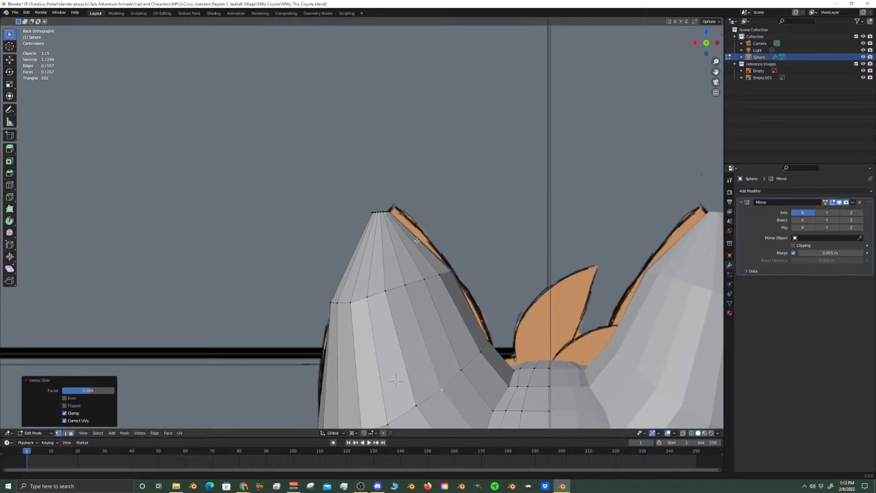
left_click(401, 211, "alt")
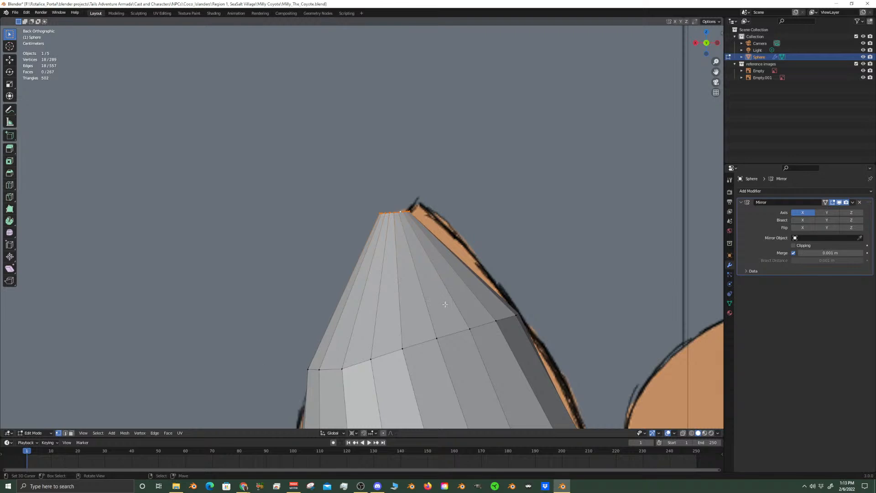
scroll(477, 258, "down", 10)
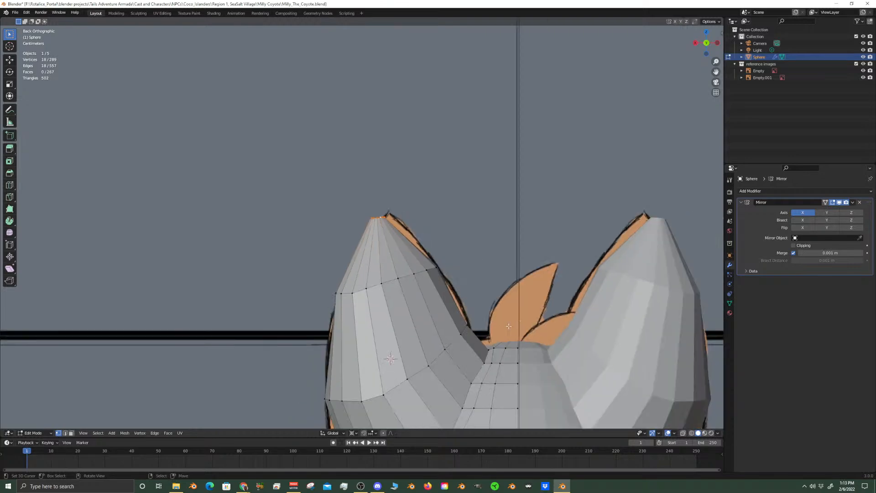
scroll(416, 285, "up", 4)
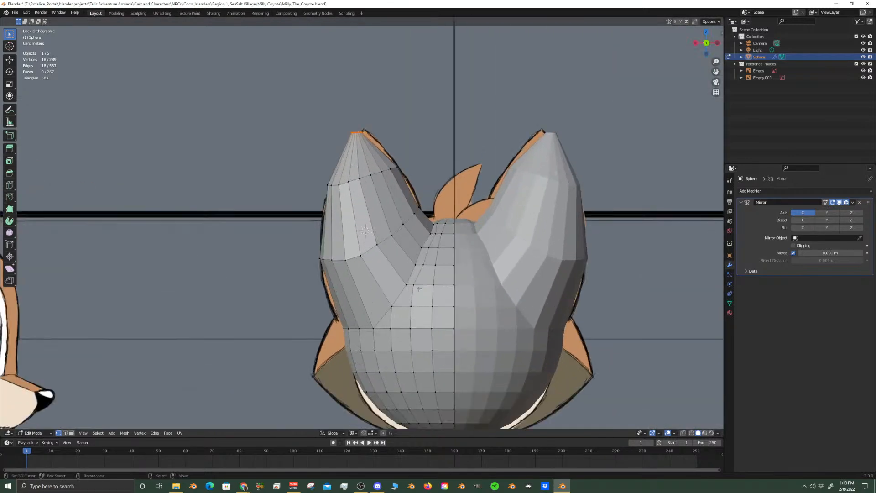
scroll(449, 302, "down", 2)
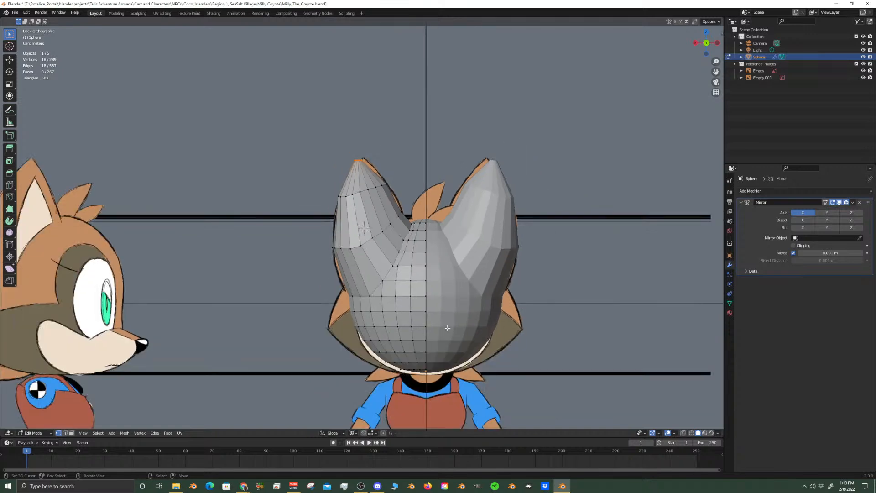
scroll(447, 328, "up", 5)
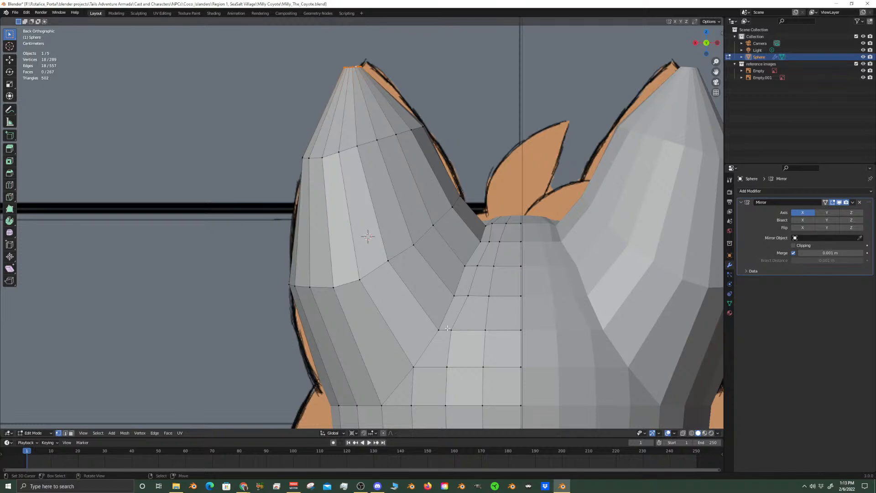
Slide the ear-base vertex and its neighbour in the third row below the head's crown along that row toward the midline
left_click(464, 253)
scroll(464, 253, "up", 3)
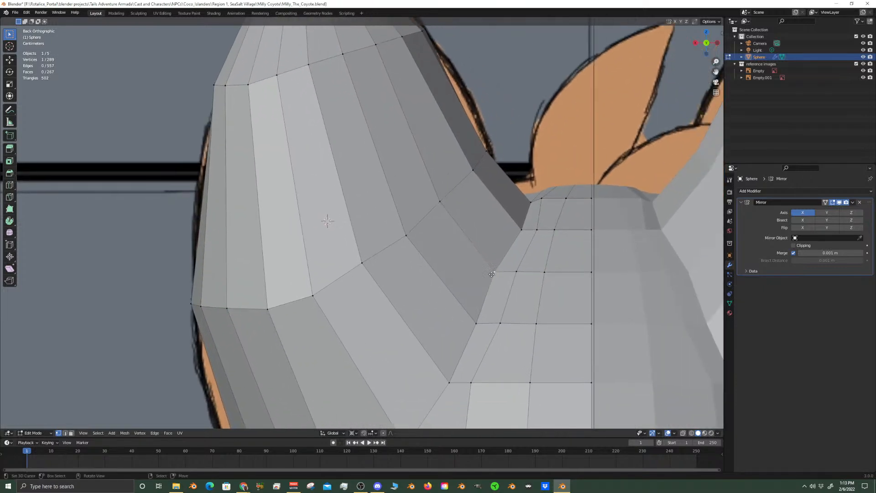
key("shift+v")
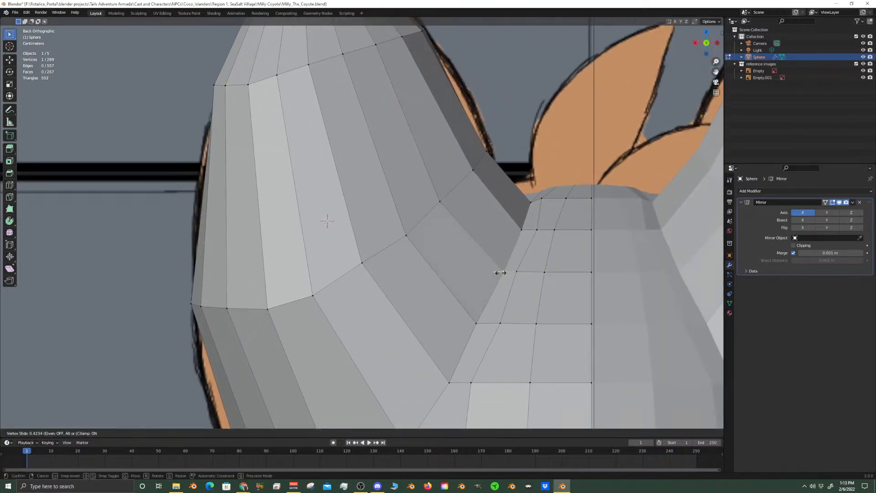
left_click(502, 273)
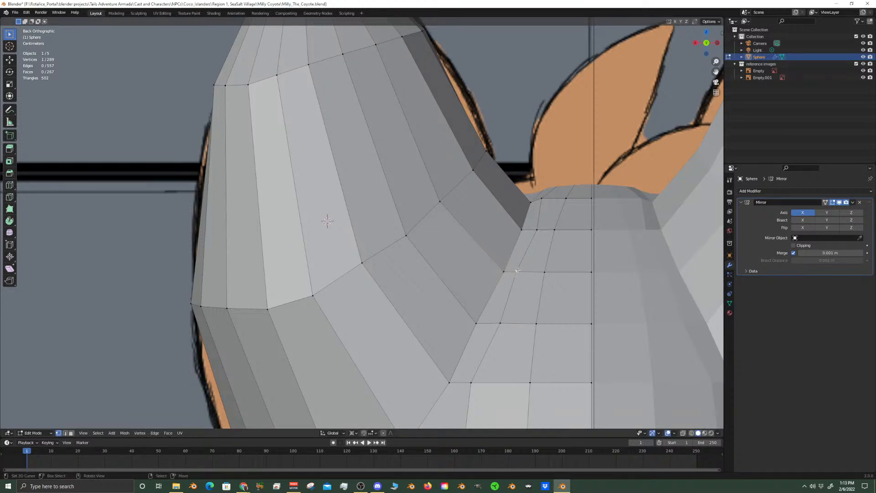
key("shift+v")
left_click(528, 270)
right_click(505, 270)
key("shift+v")
left_click(502, 297)
Slide the ear-base vertices in the rows directly below and above slightly toward the midline to smooth the ear's base edge
left_click(476, 324)
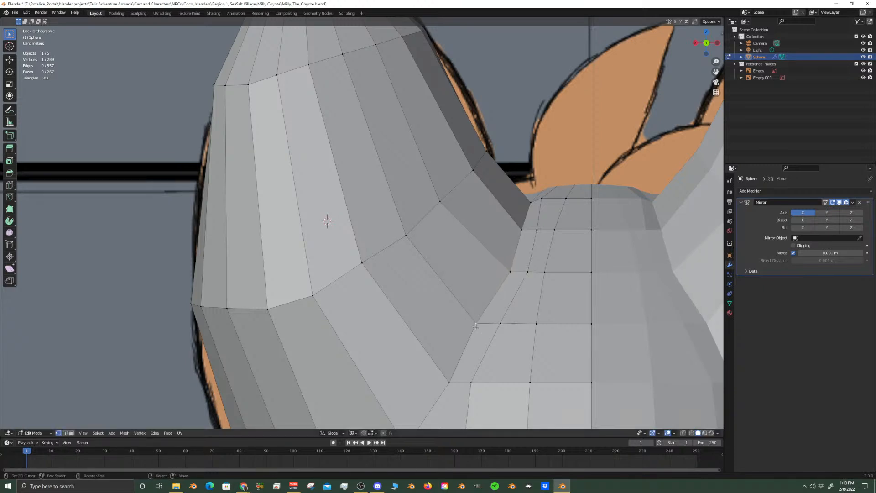
key("shift+v")
left_click(484, 324)
left_click(523, 223)
key("shift+v")
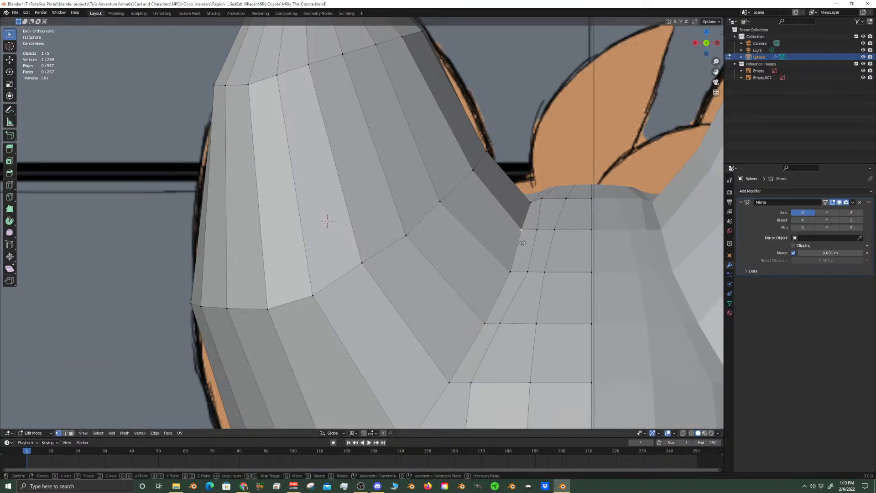
left_click(524, 242)
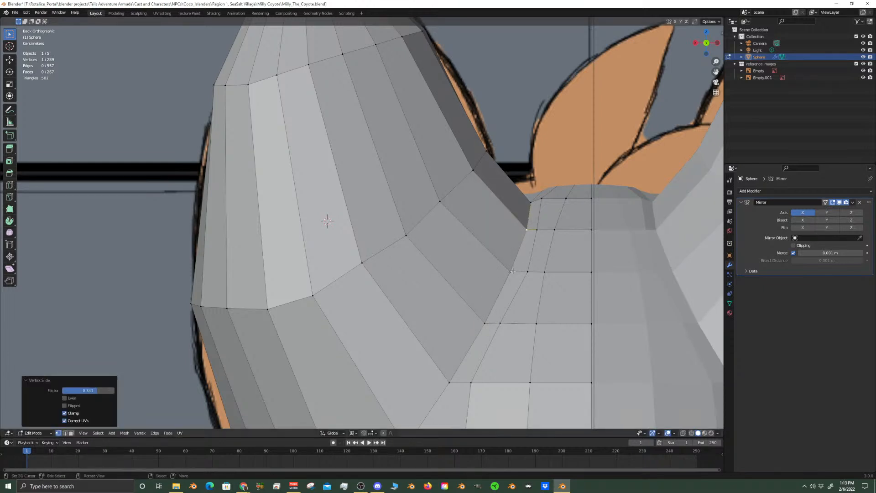
left_click(470, 383)
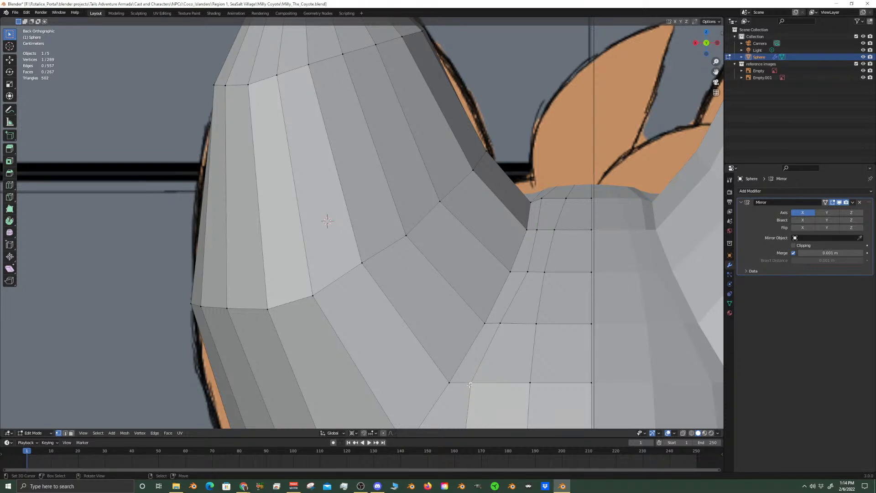
Slide two vertices of the ear's lower ring, on either side of its middle vertex, slightly down along their edges toward the base
left_click(363, 260)
key("shift+v")
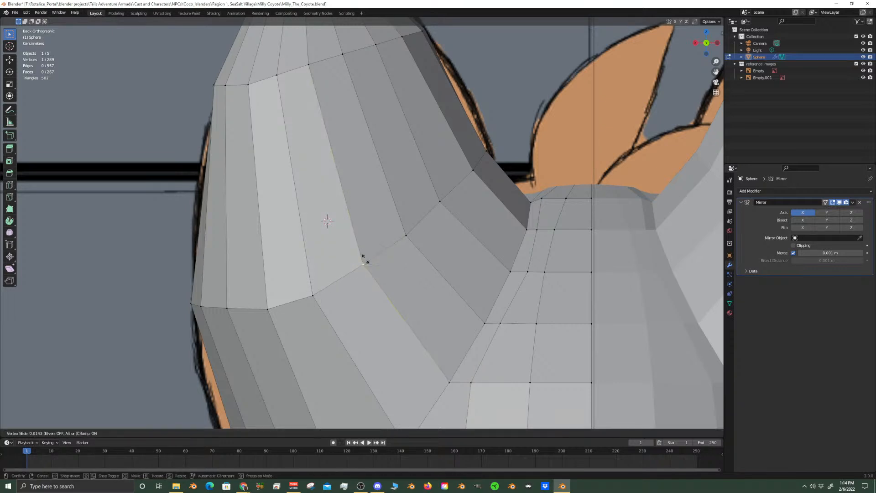
left_click(365, 264)
left_click(436, 205)
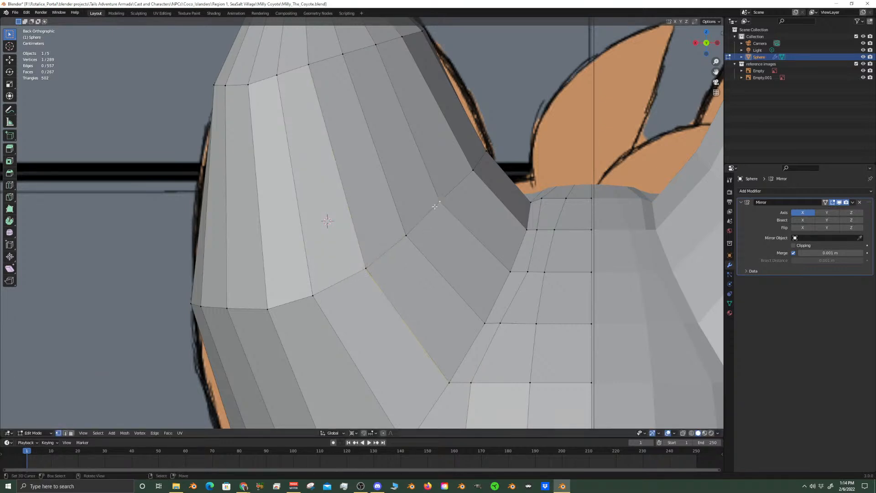
key("shift+v")
left_click(438, 205)
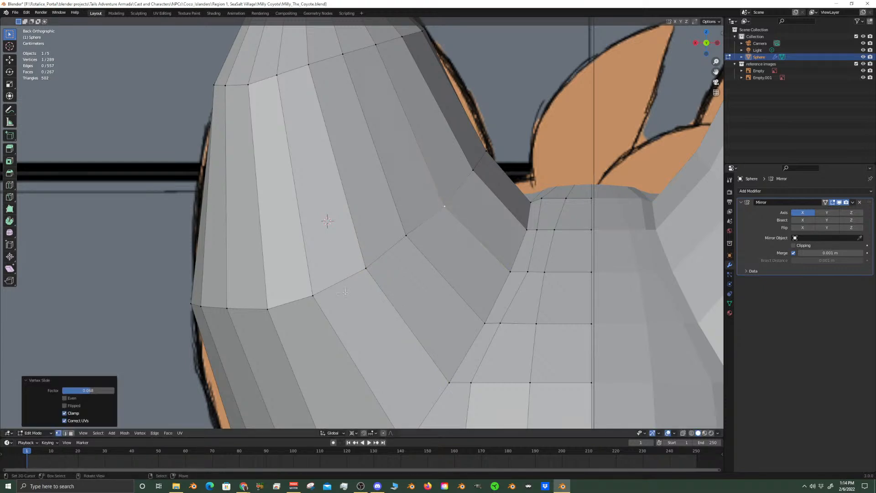
Select the whole edge loop at the ear's tip
scroll(391, 286, "down", 3)
middle_click_drag(369, 116, 372, 164, "shift")
scroll(373, 163, "up", 2)
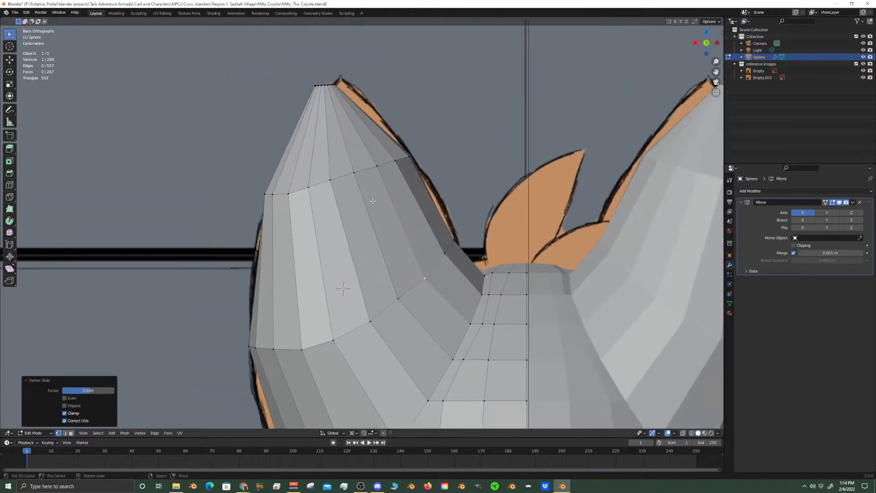
left_click(372, 164, "alt")
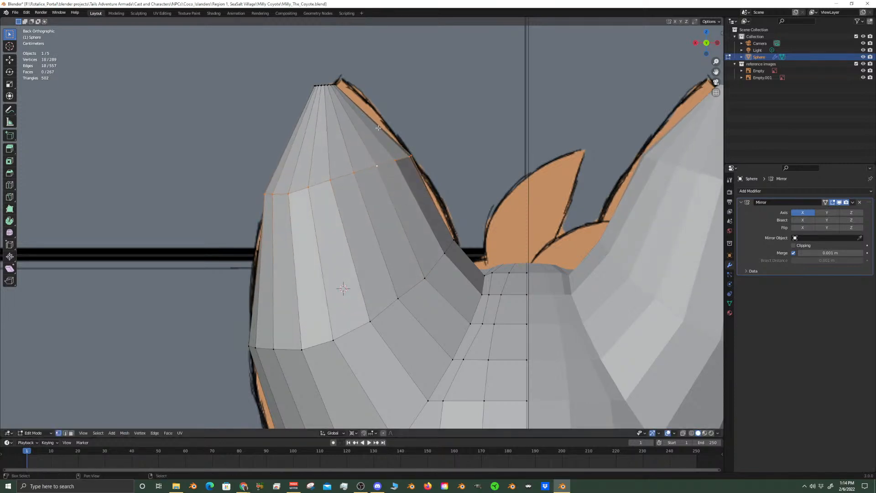
middle_click_drag(366, 181, 369, 252, "shift")
scroll(370, 252, "up", 3)
right_click(304, 105)
left_click(304, 106, "alt")
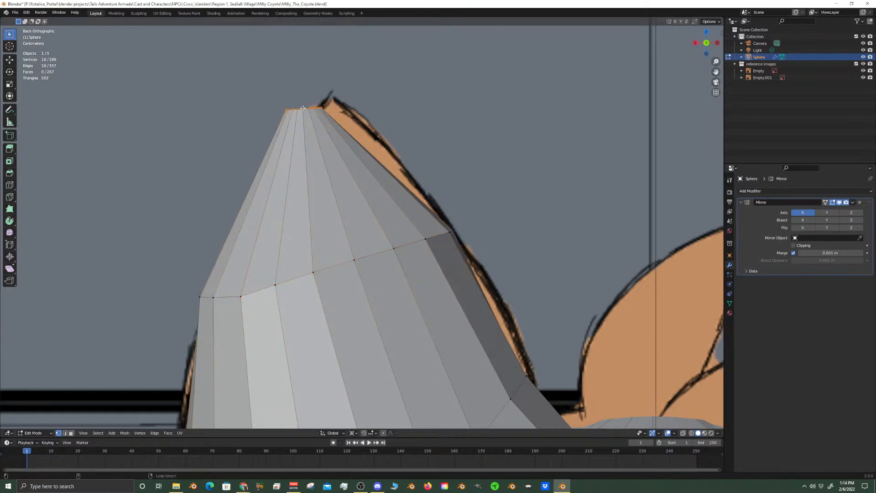
middle_click_drag(370, 161, 370, 196, "shift")
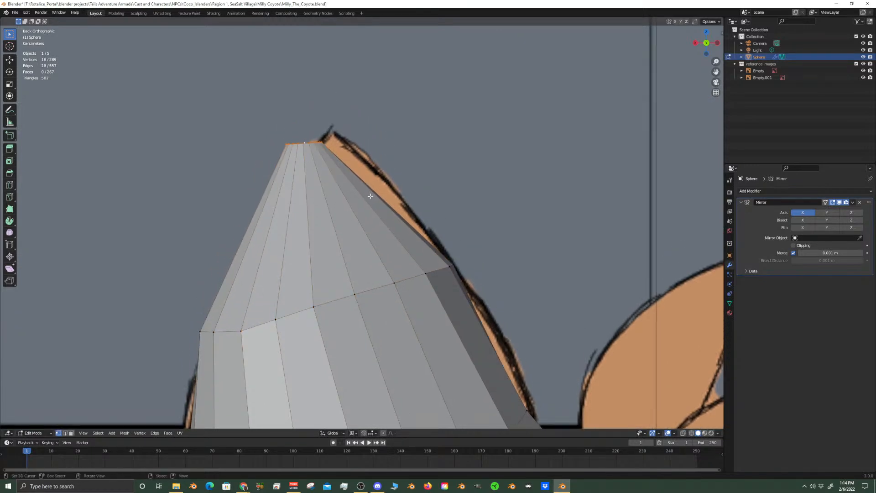
key("g")
key("shift+x")
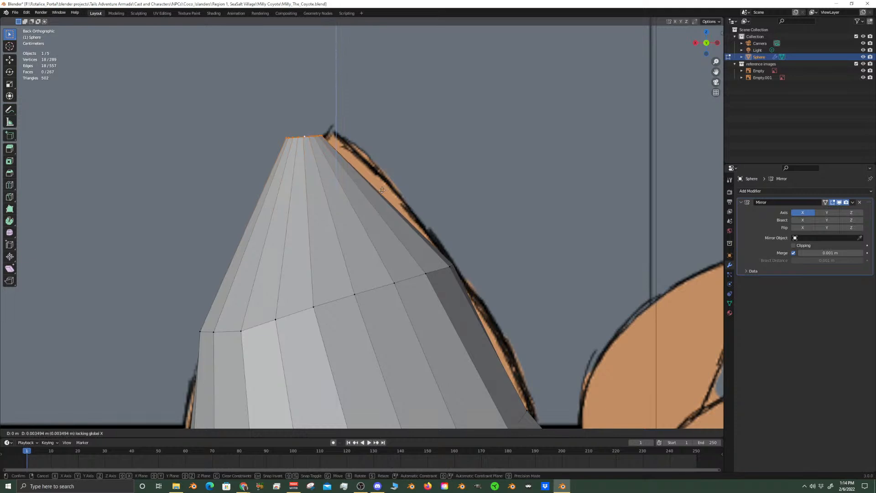
right_click(381, 191)
Set the transform pivot point to Individual Origins
scroll(375, 244, "down", 4)
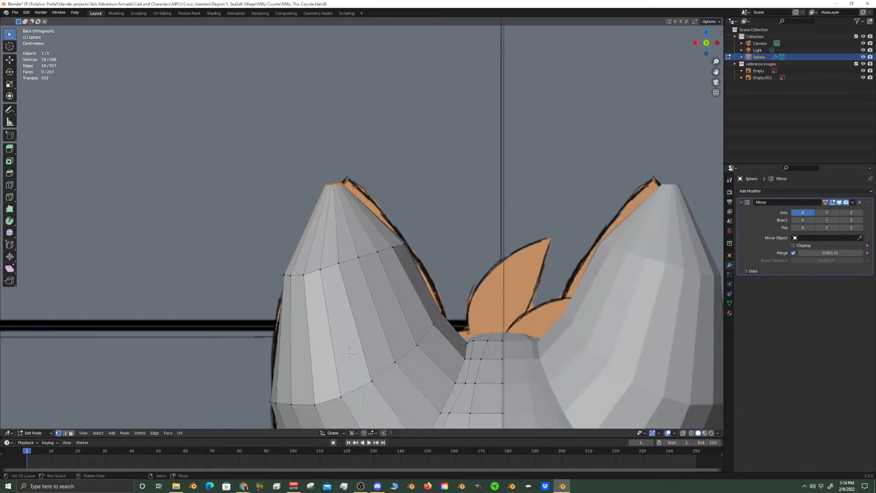
left_click(352, 433)
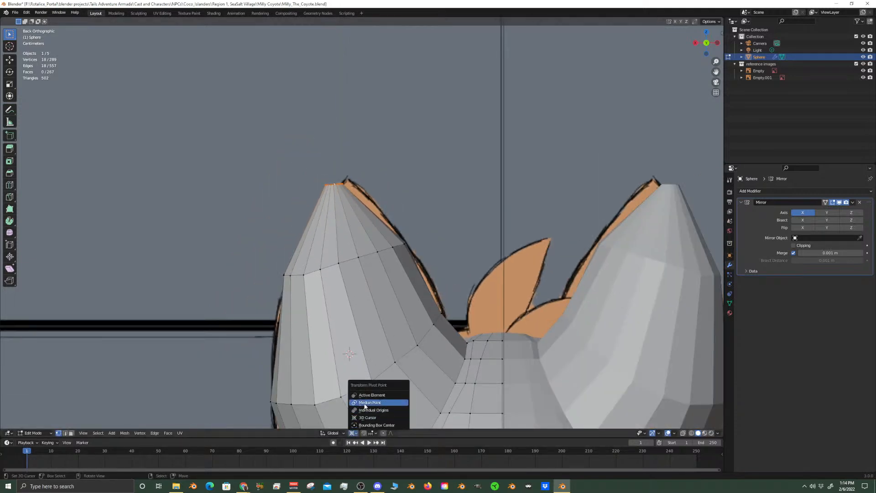
left_click(374, 409)
key("g")
key("shift+y")
type("6")
key("Escape")
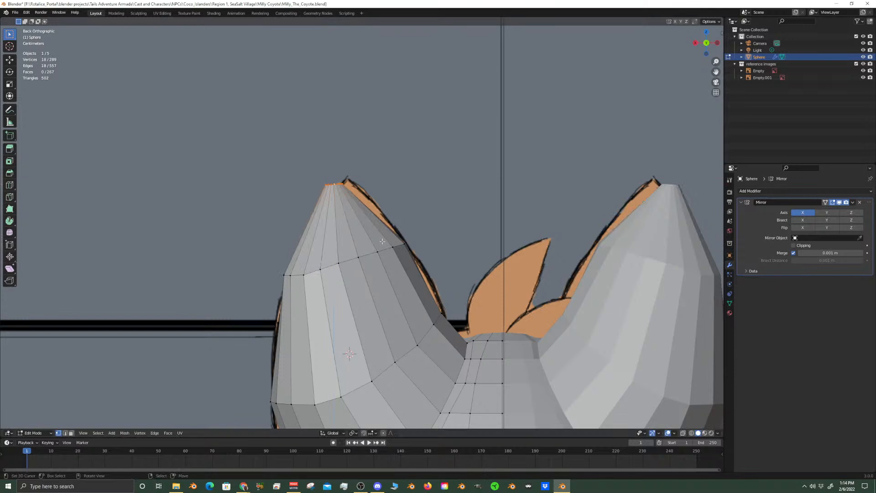
Move the tip loop about 0.011 m toward the midline and 0.004 m upward, with Y locked, onto the drawn ear tip
key("g")
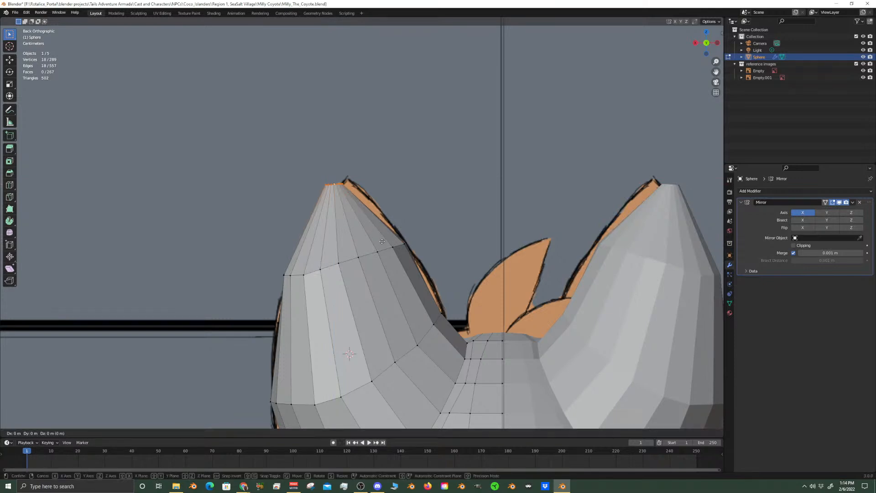
key("shift+y")
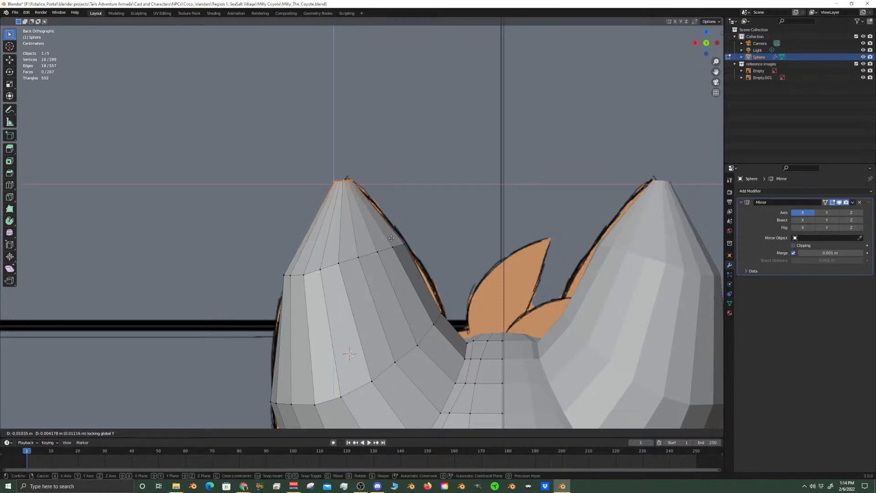
left_click(392, 238)
Rotate the tip loop about 10.5° around global Y to follow the drawn tip and scale it to 0.557
key("r")
key("y")
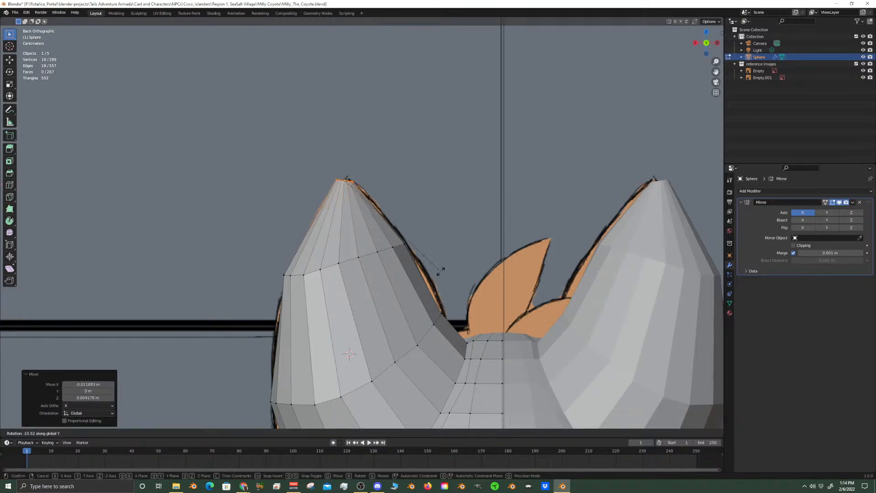
left_click(441, 273)
key("s")
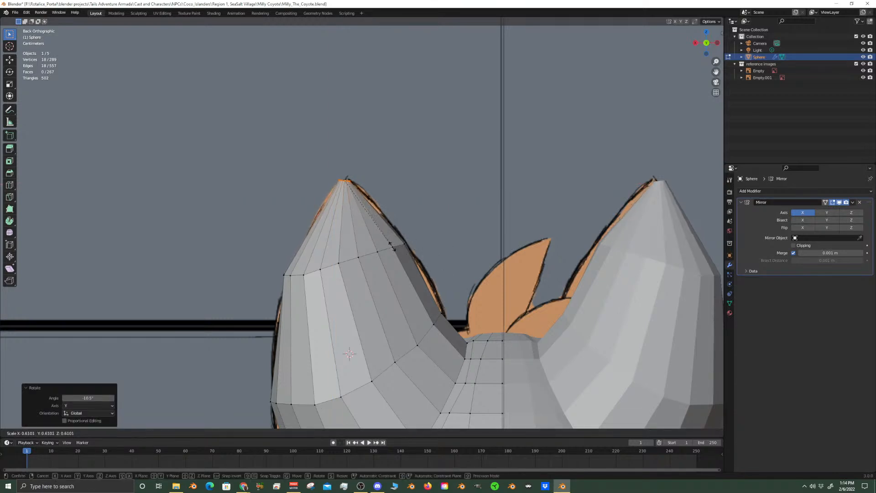
left_click(382, 245)
Add a centred loop cut between the ear's tip and upper ring and scale it by 1.115 in X and Z only
key("ctrl+r")
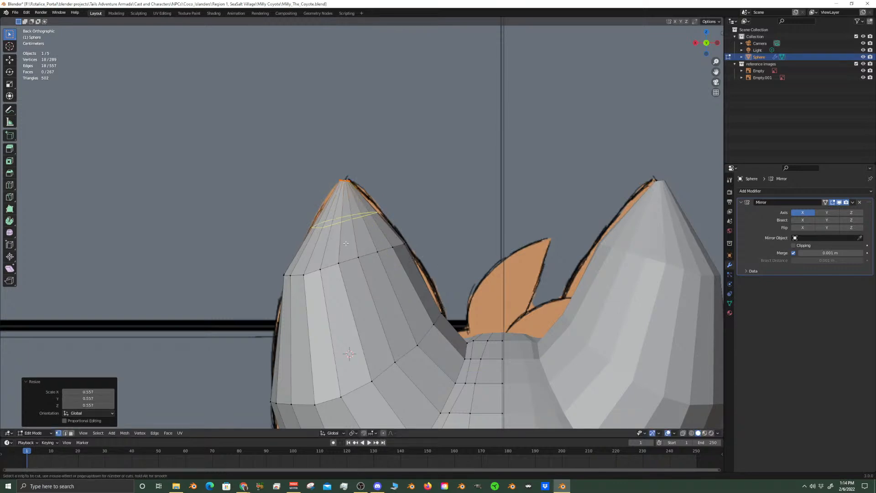
left_click(384, 230)
right_click(384, 229)
key("s")
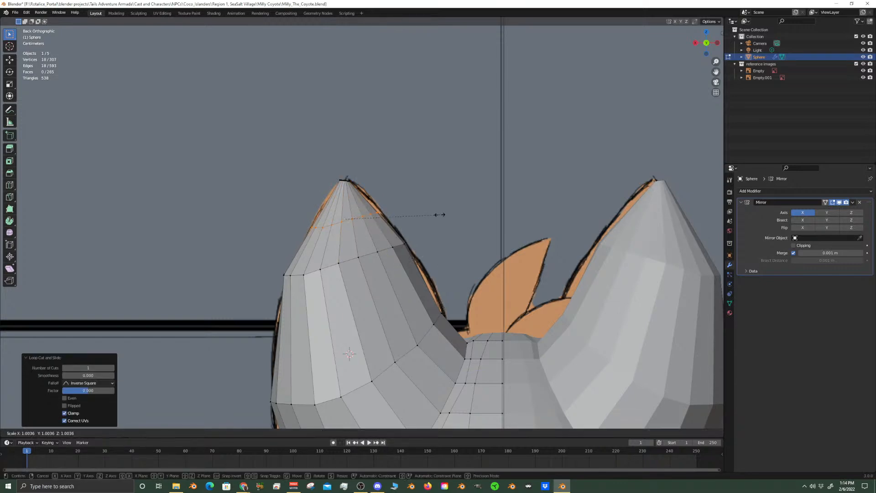
key("shift+y")
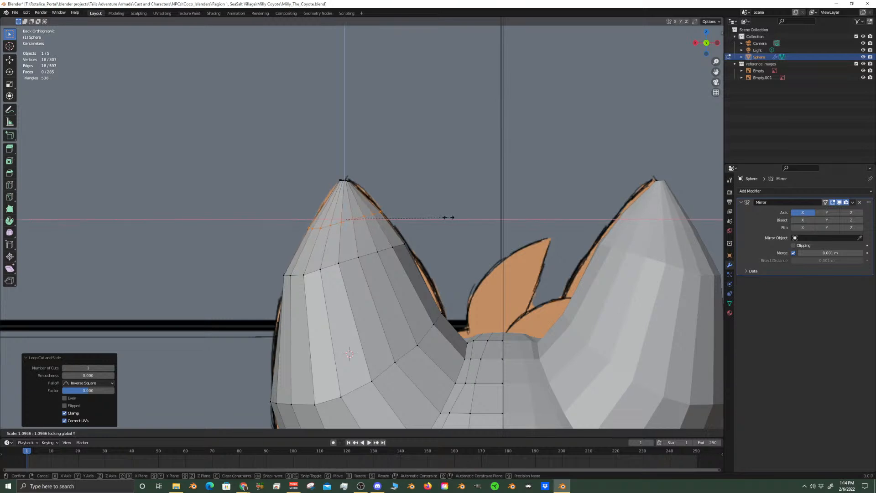
left_click(450, 219)
Add a centred loop cut between the ear's upper and lower rings and scale it uniformly by about 1.066
middle_click_drag(397, 310, 411, 228, "shift")
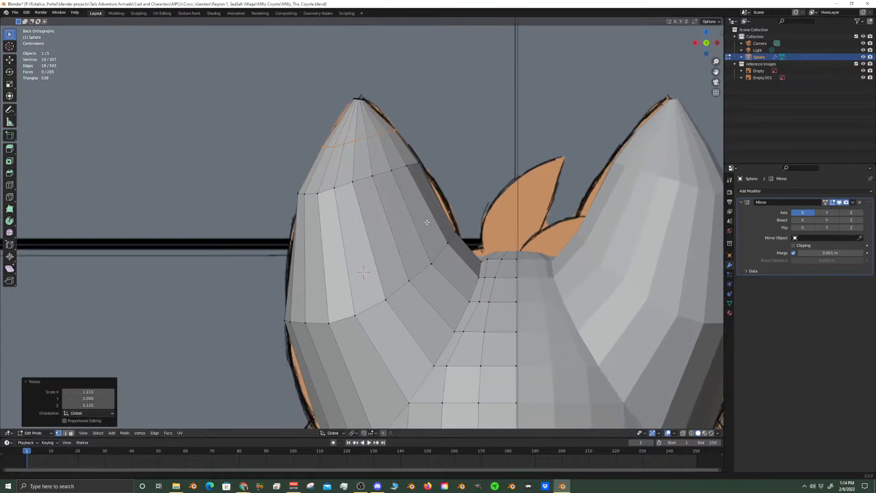
key("ctrl+r")
left_click(411, 228)
right_click(410, 228)
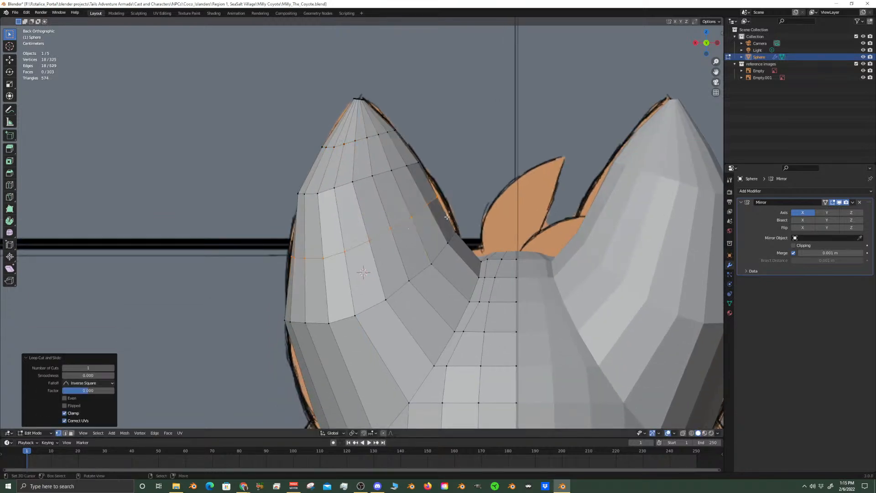
key("s")
left_click(445, 251)
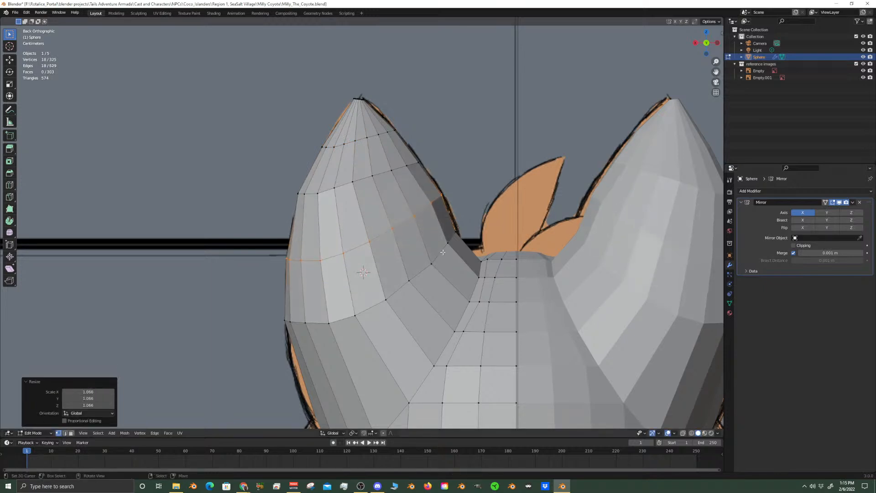
Scale the ear's lower ring uniformly by 1.024 and edge-slide it by a factor of about 0.083 toward the ear base
left_click(445, 251, "alt")
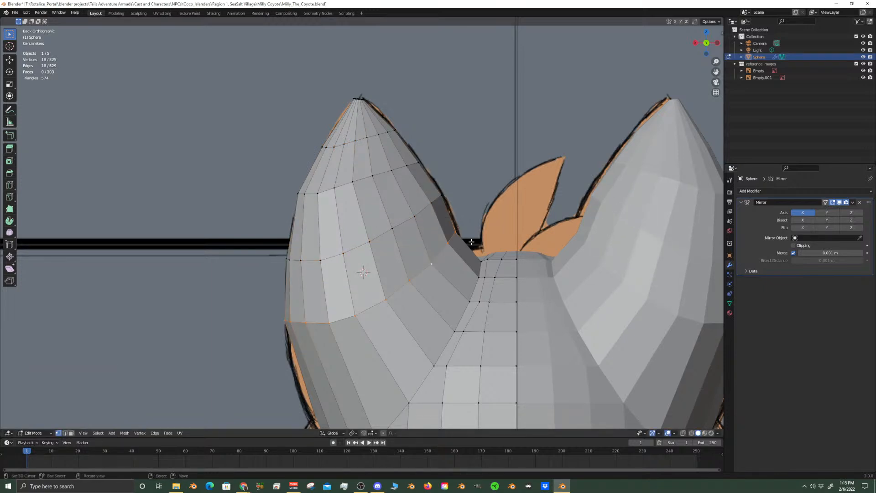
key("s")
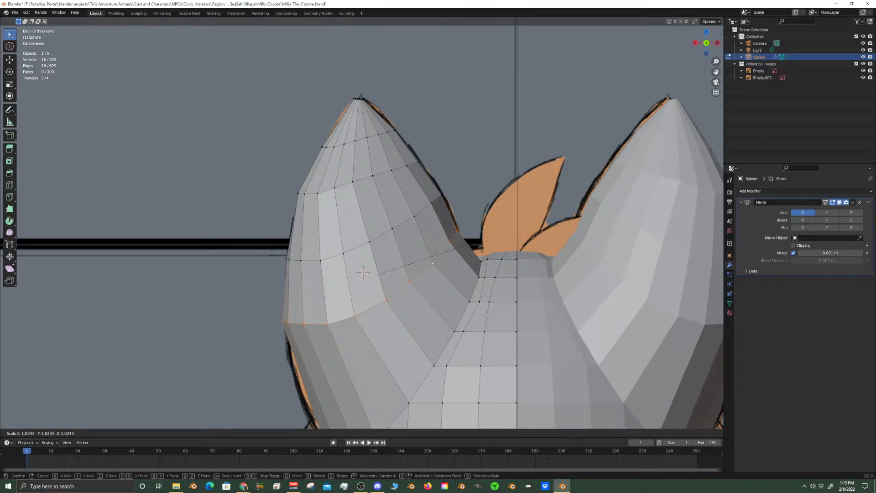
left_click(433, 264)
key("g")
key("g")
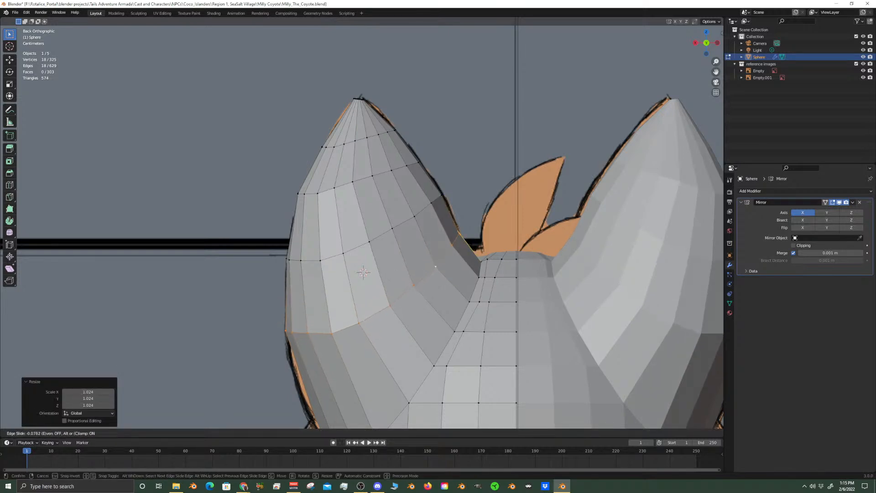
left_click(473, 247)
Add a loop cut between the ear's lower ring and base, slid slightly toward the base, and scale it uniformly by 1.018
scroll(371, 386, "down", 3)
middle_click_drag(370, 388, 381, 322, "shift")
scroll(381, 323, "up", 2)
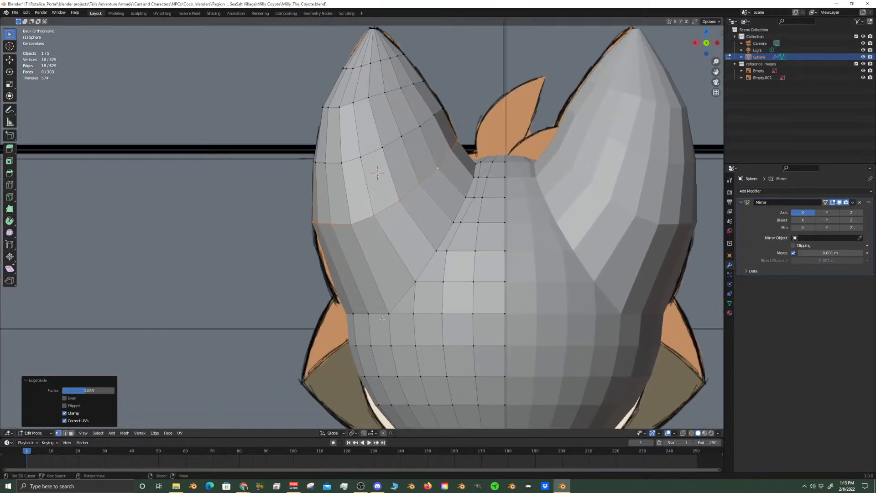
left_click(386, 314)
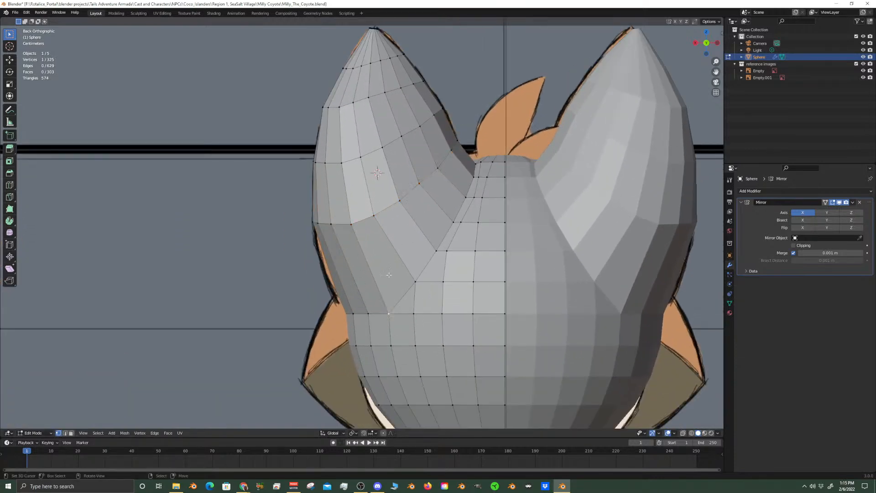
key("ctrl+r")
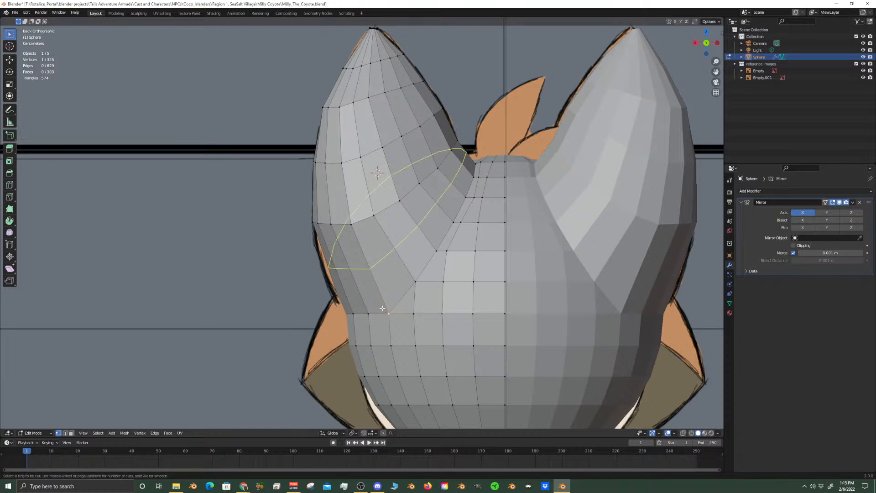
left_click(382, 308)
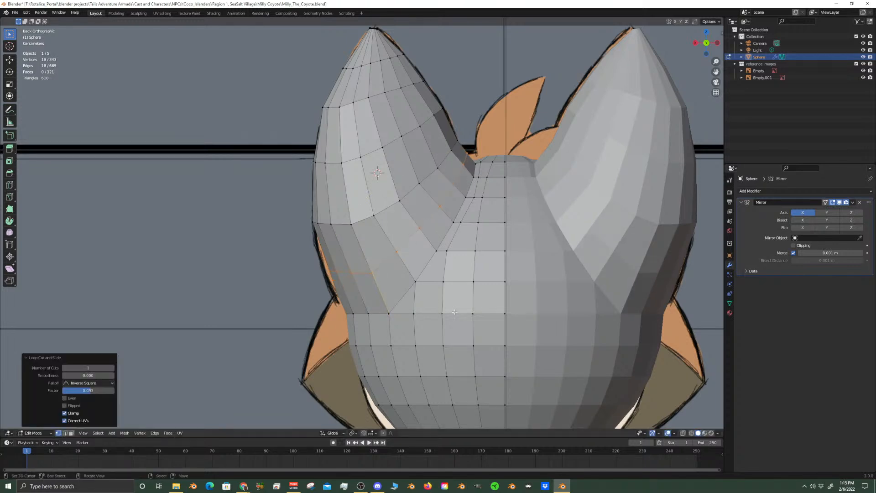
key("s")
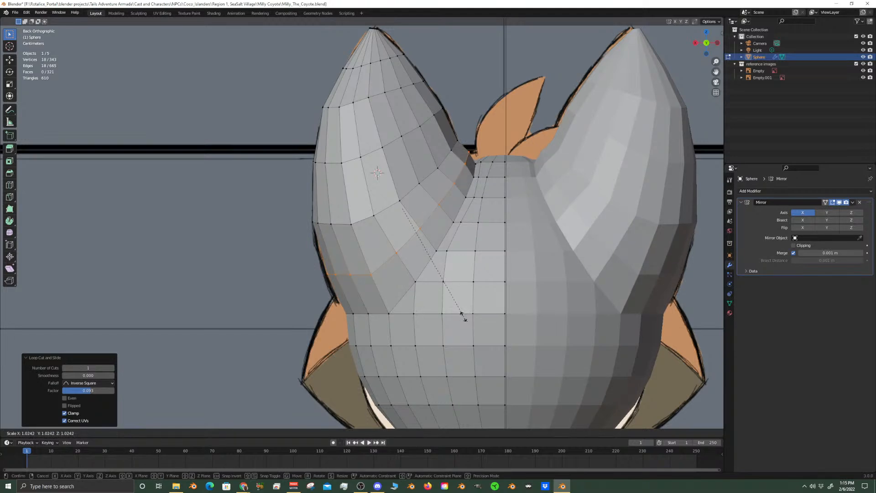
left_click(461, 315)
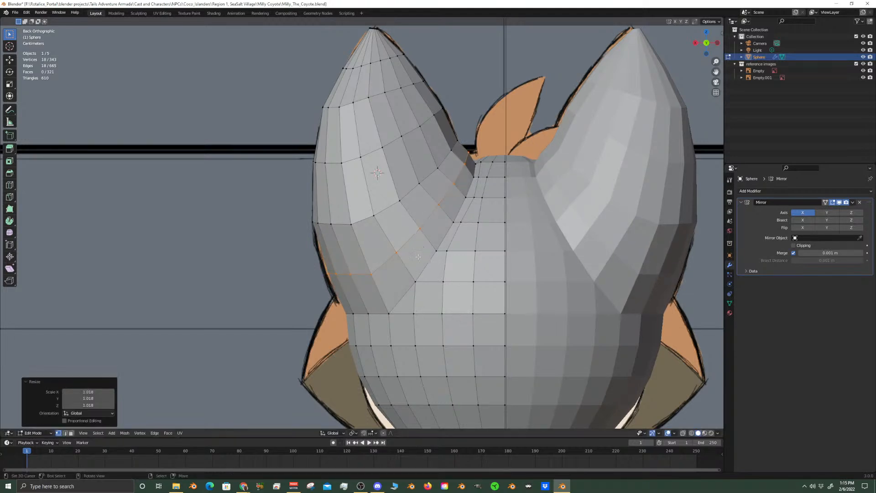
Select the ear's lower ring, the edge loop just above the newly cut one
left_click(371, 214, "alt")
left_click(374, 213, "alt")
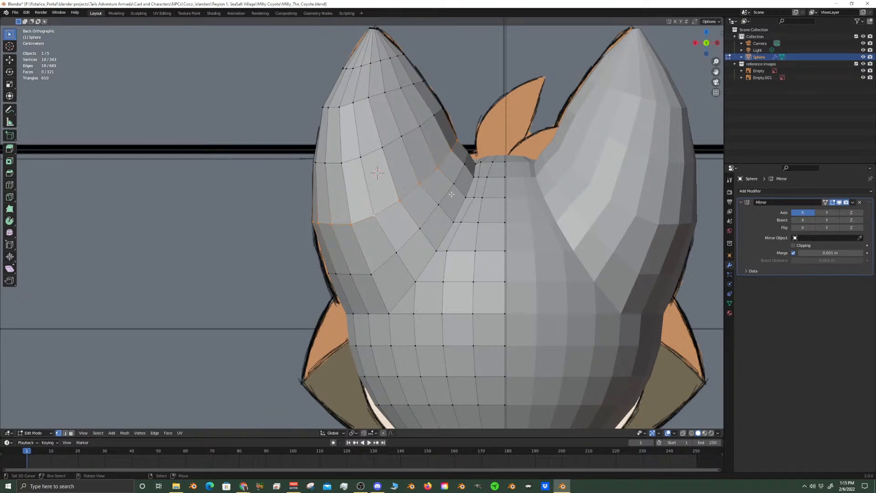
Scale the ear's middle edge loop to 1.017 and the higher loop two rows above it to 0.982
key("s")
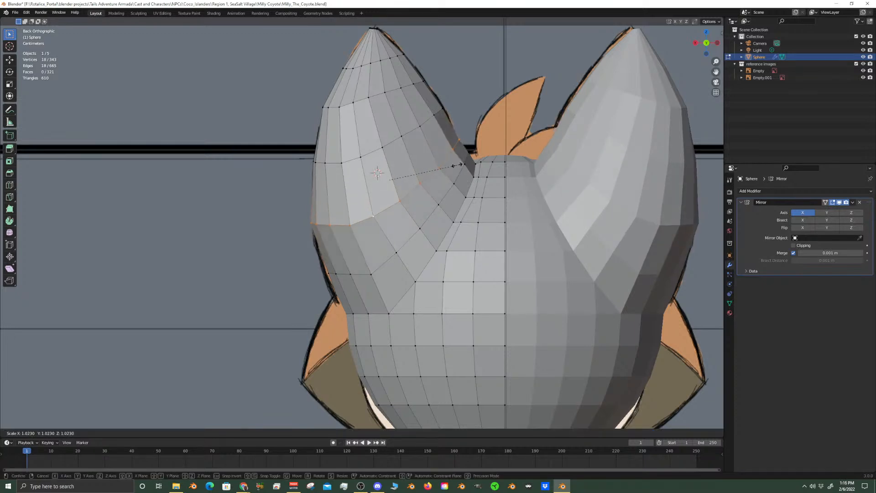
left_click(456, 165)
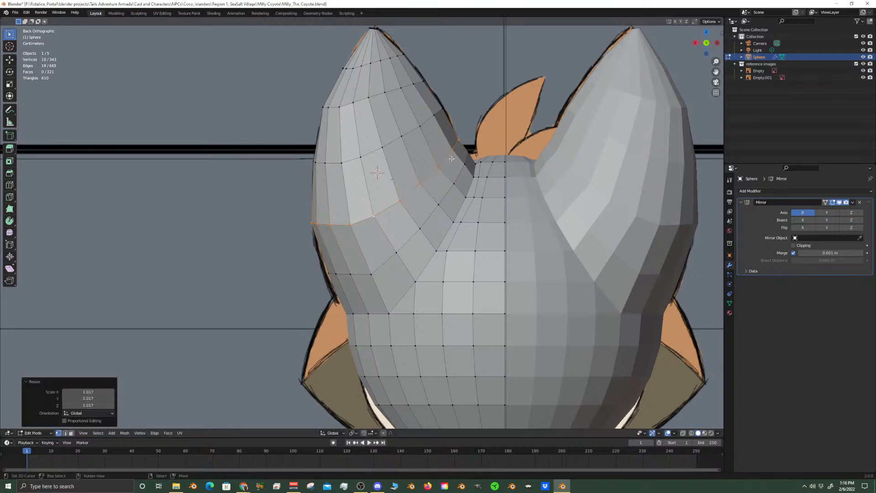
left_click(419, 125)
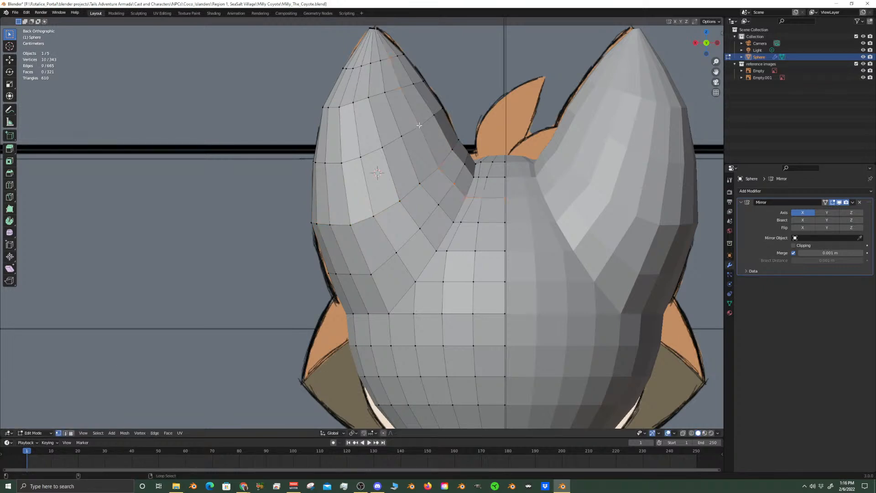
left_click(412, 133, "alt")
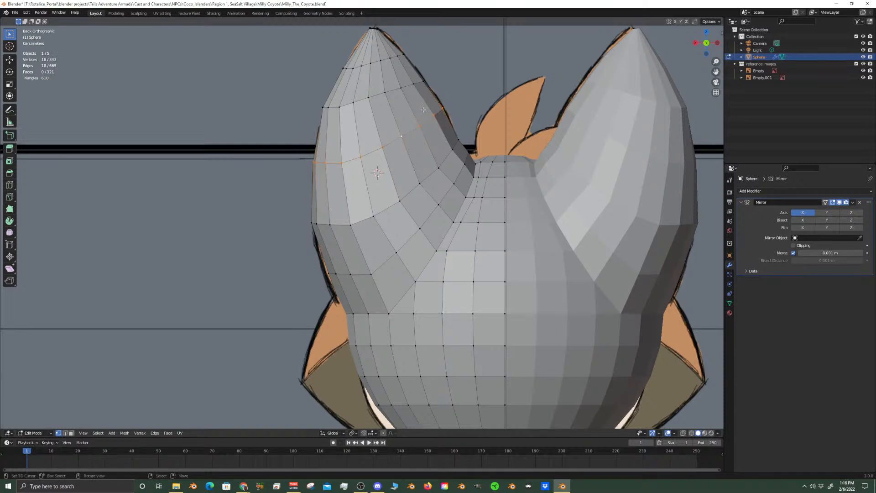
left_click(395, 87)
left_click(395, 88, "alt")
key("s")
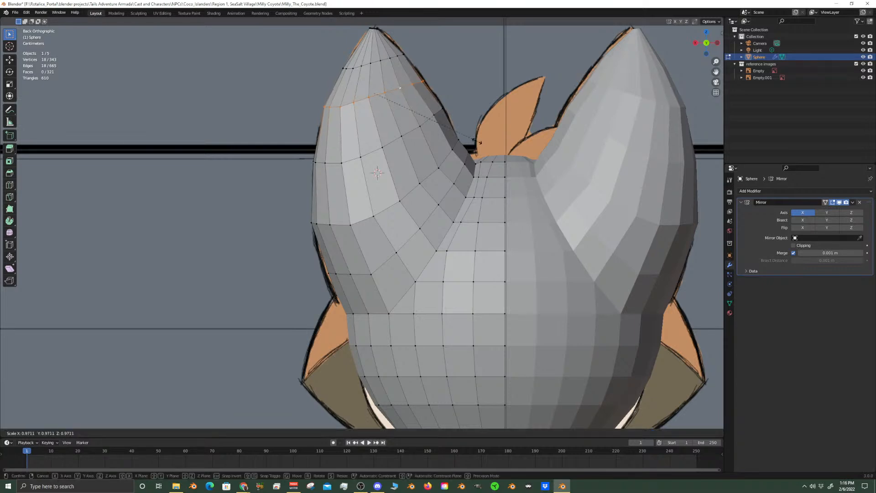
left_click(478, 141)
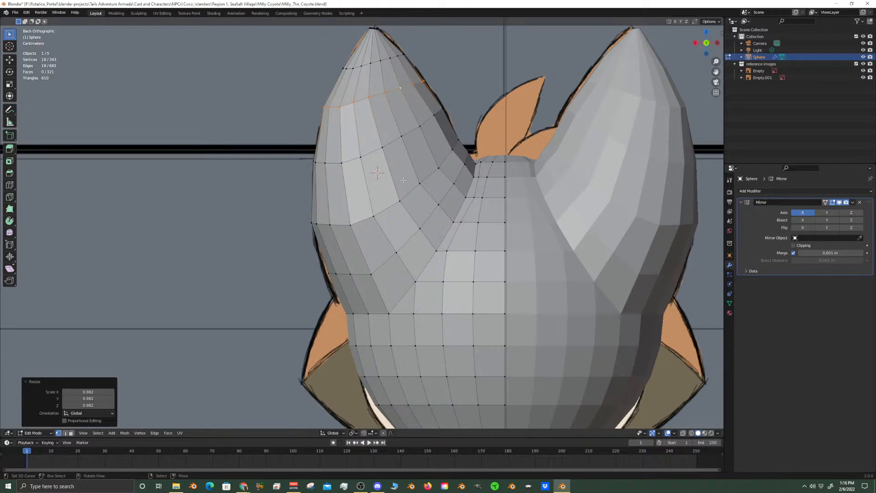
middle_click_drag(415, 121, 407, 190, "shift")
scroll(406, 189, "up", 1)
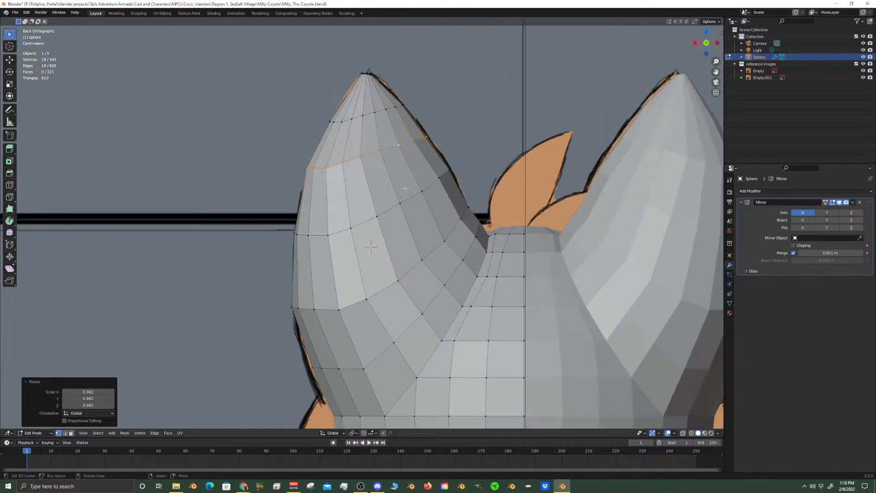
key("g")
key("shift+y")
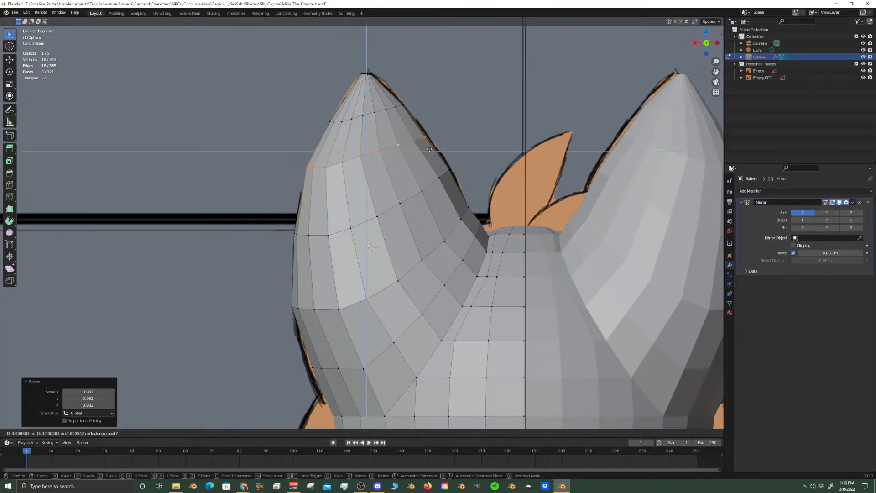
right_click(429, 149)
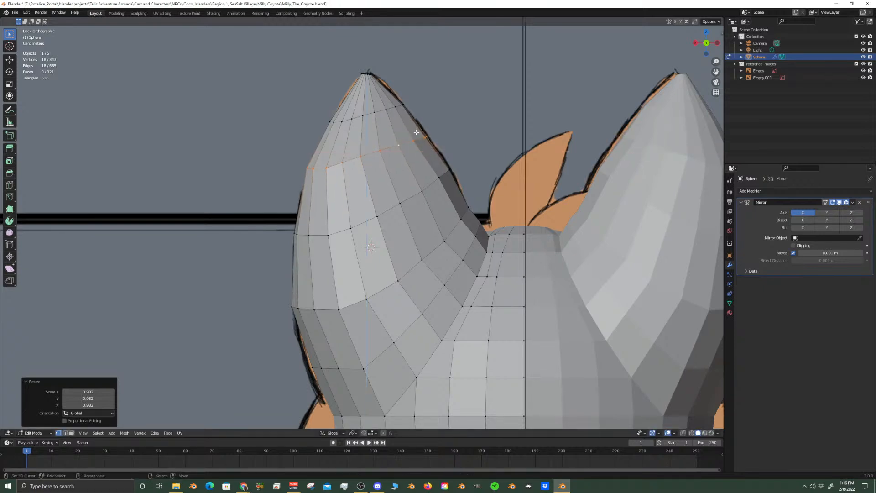
Switch to edge selection and move an upper edge on the front of the ear backward along Y
scroll(416, 130, "down", 4)
middle_click_drag(418, 263, 413, 224, "shift")
key("Tab")
key("KP_1")
key("Tab")
left_click(72, 433)
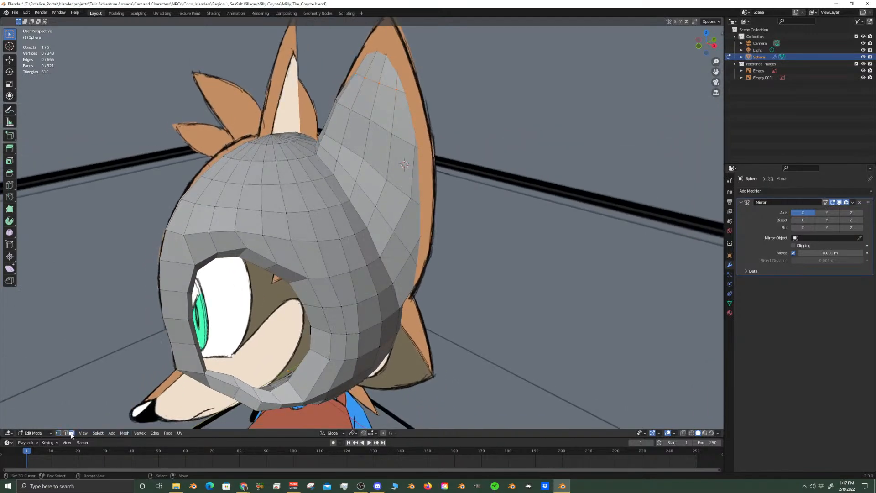
middle_click_drag(373, 271, 400, 254)
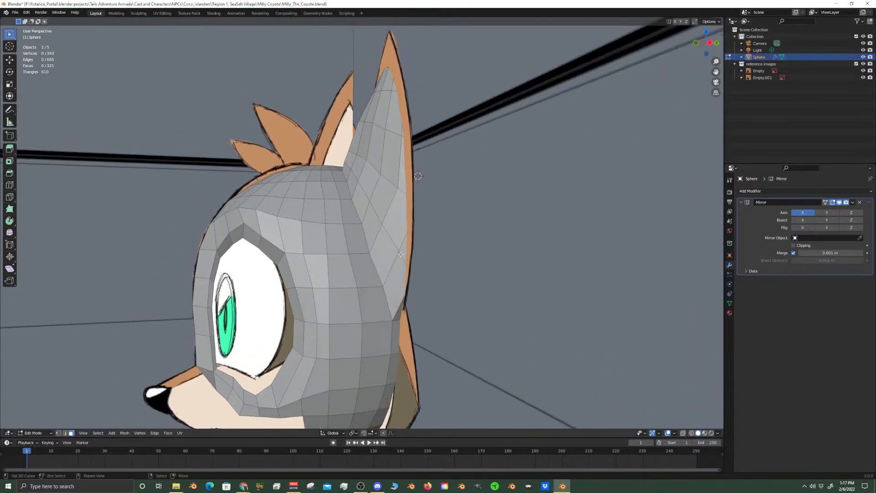
left_click(65, 433, "shift")
left_click(375, 137, "alt")
key("g")
key("y")
left_click(379, 139)
Move the pair of edges at mid-height on the ear's front backward along the Y axis
right_click(369, 165)
right_click(363, 158, "shift")
key("g")
key("y")
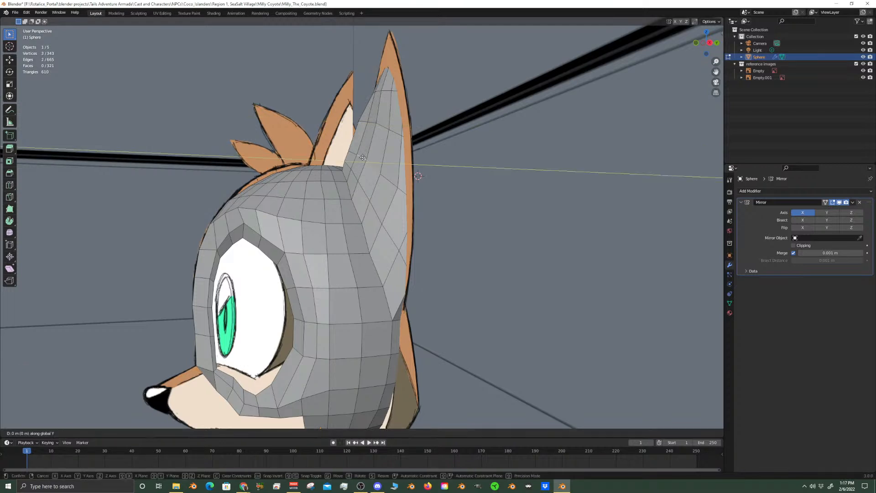
left_click(366, 158)
Move the pair of edges nearer the ear's base backward about 0.0069 m along Y
right_click(360, 182)
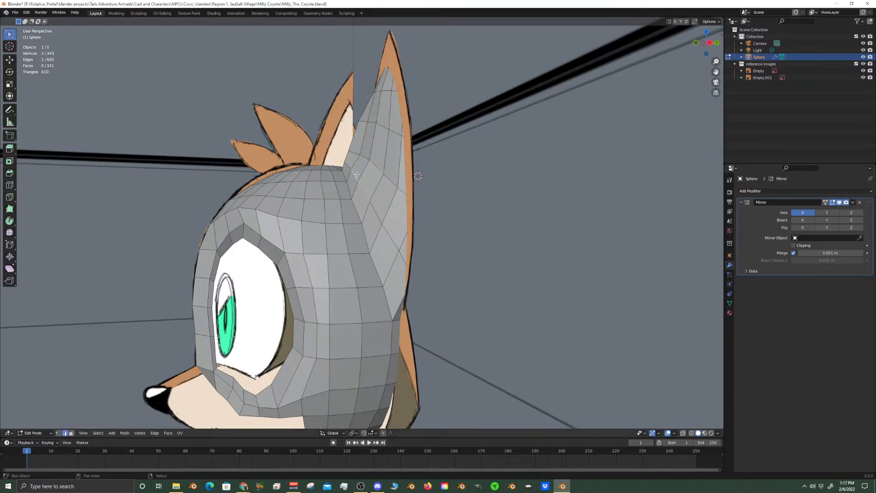
right_click(357, 174, "shift")
key("g")
key("y")
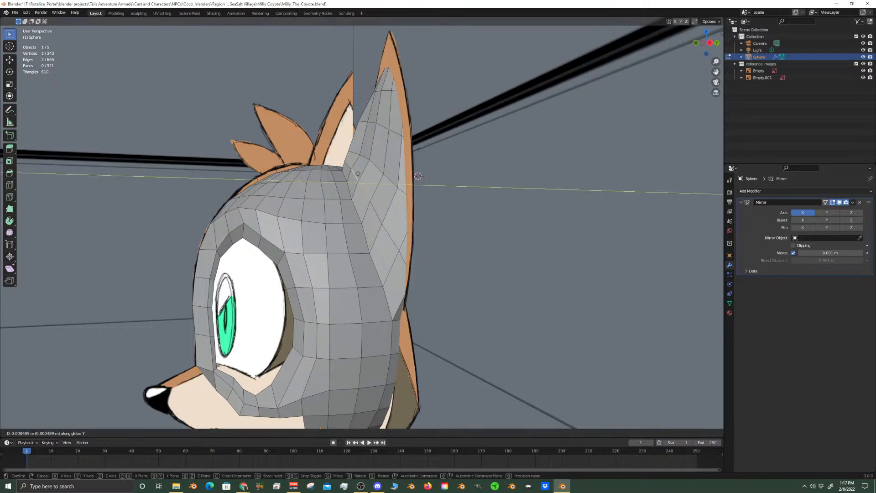
left_click(362, 175)
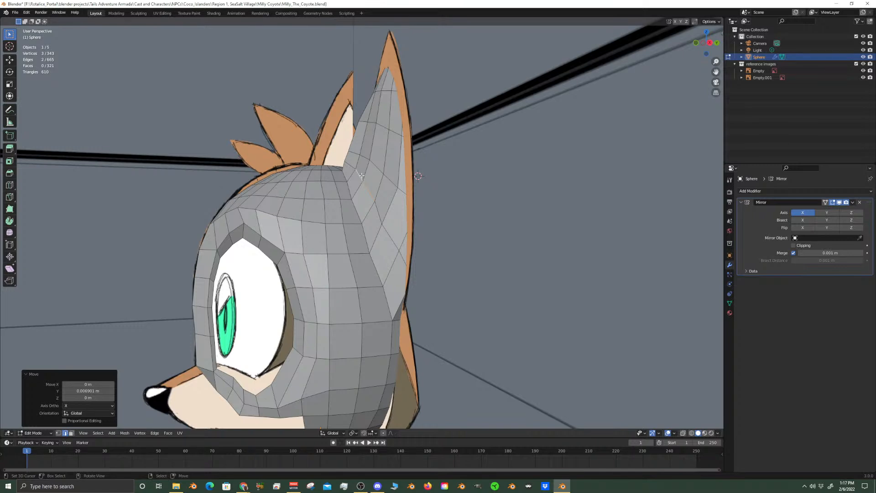
In right view, move a single vertex low on the ear's front about 0.0086 m backward along Y
scroll(361, 175, "up", 3)
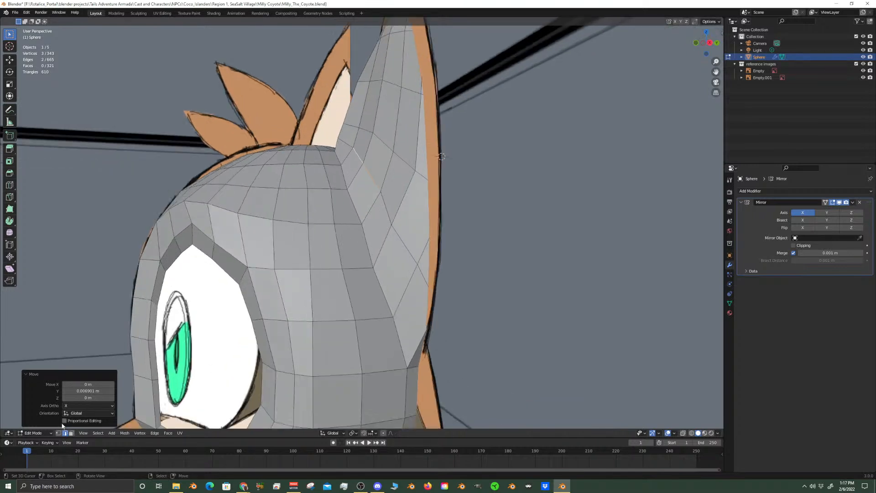
left_click(58, 433)
left_click(393, 224)
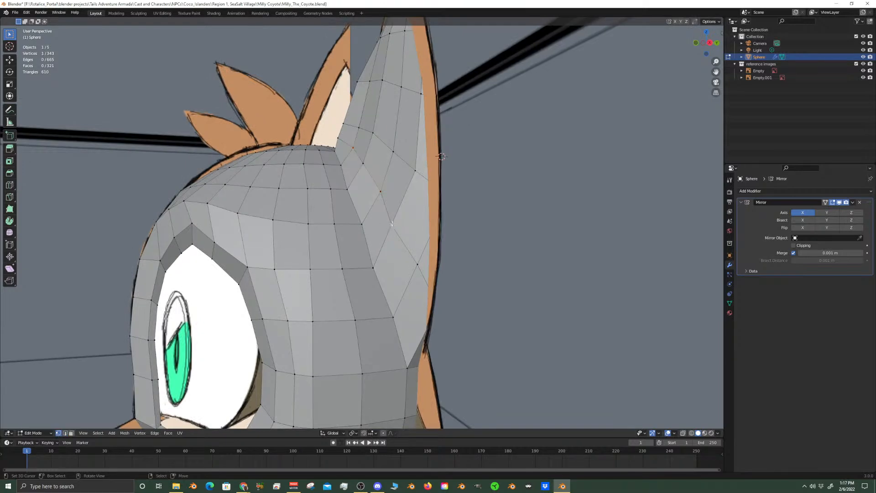
key("KP_3")
middle_click_drag(392, 223, 381, 251, "shift")
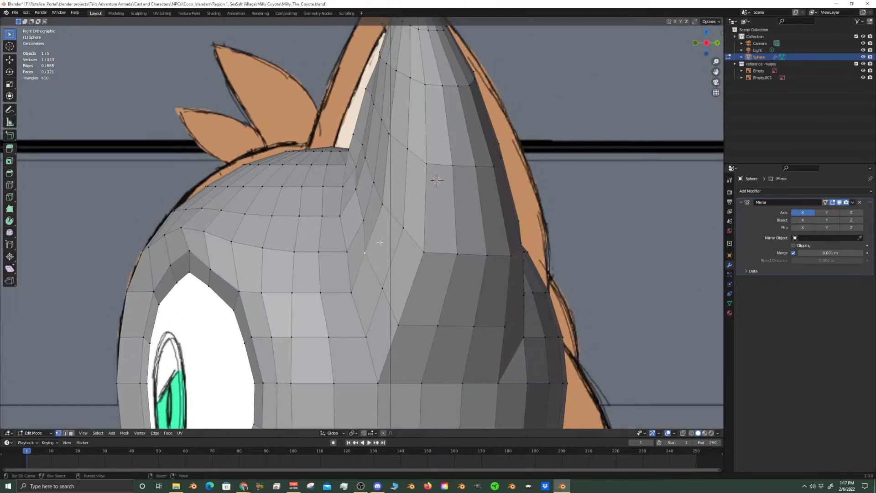
key("g")
key("y")
left_click(376, 218)
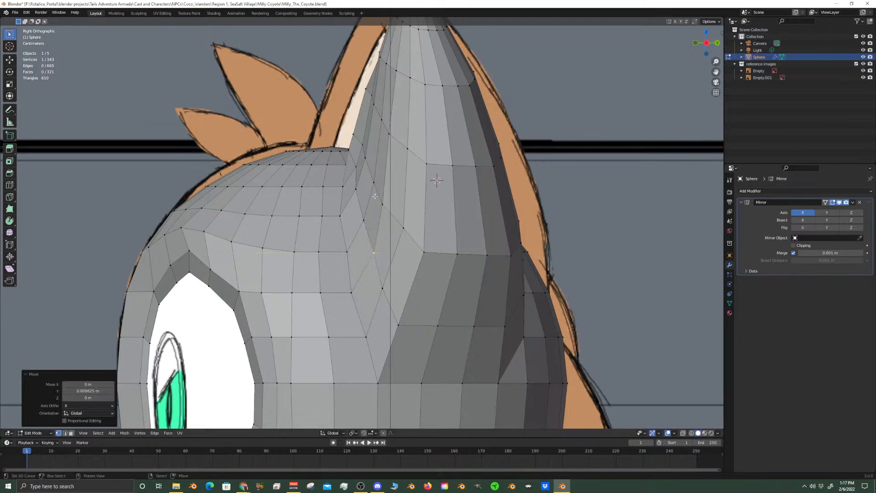
Shift two neighbouring vertices higher on the lower front of the ear slightly backward along Y
key("g")
key("y")
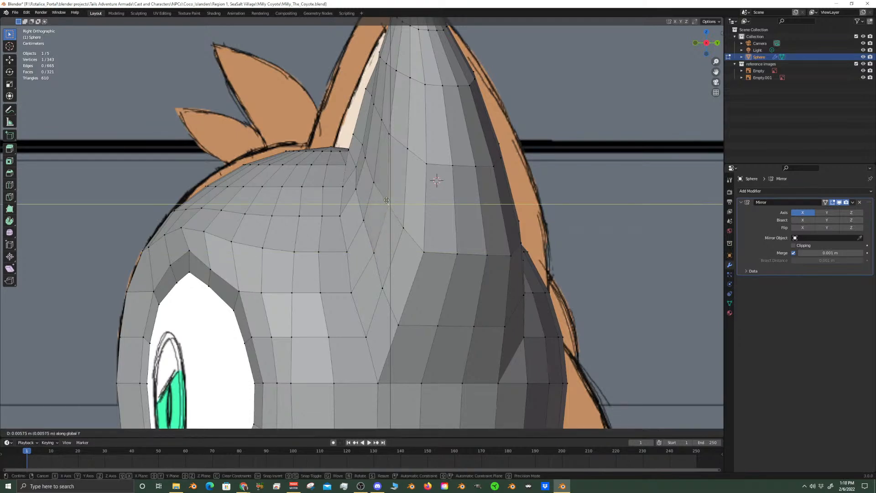
left_click(387, 199)
right_click(373, 181)
key("g")
key("y")
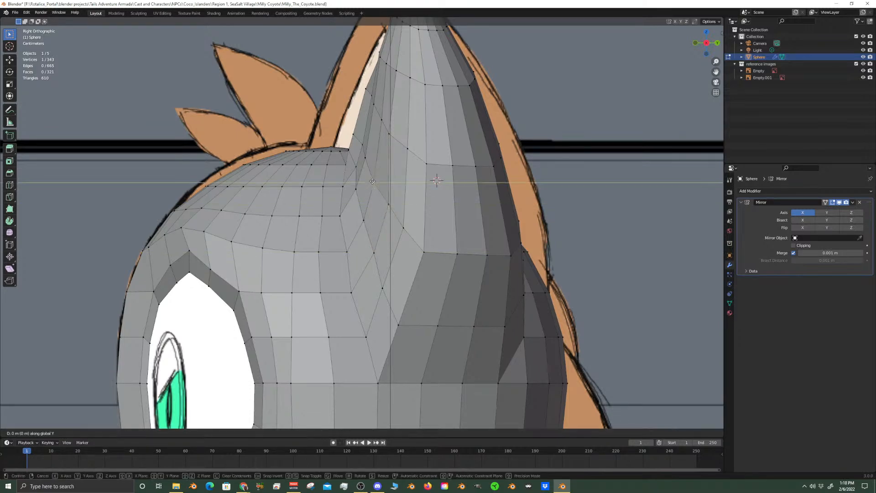
left_click(377, 182)
Move the next front-ear vertex back about 0.007 m along Y, and shift two vertices near the ear-head crease along Y
right_click(364, 157)
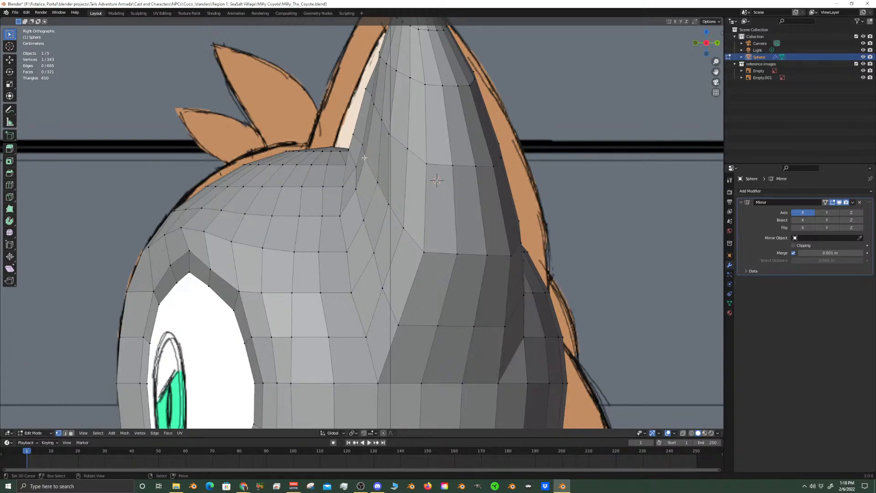
key("g")
key("y")
left_click(353, 188)
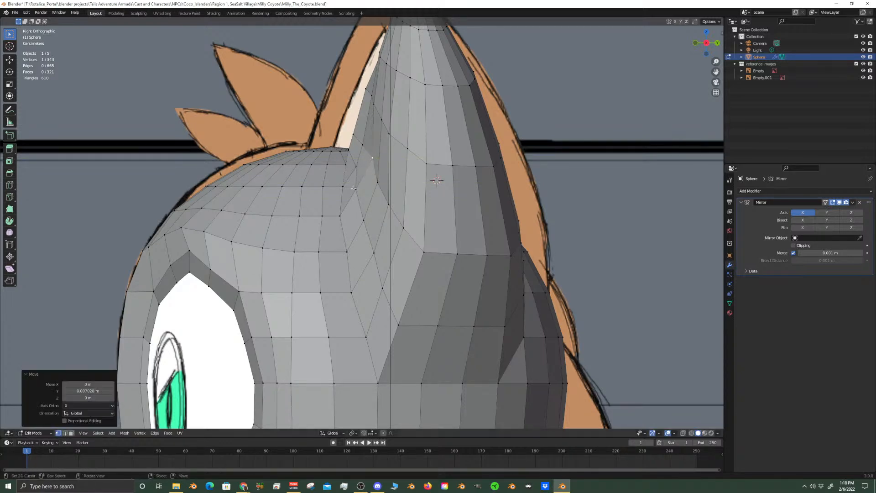
right_click(356, 189)
key("g")
key("y")
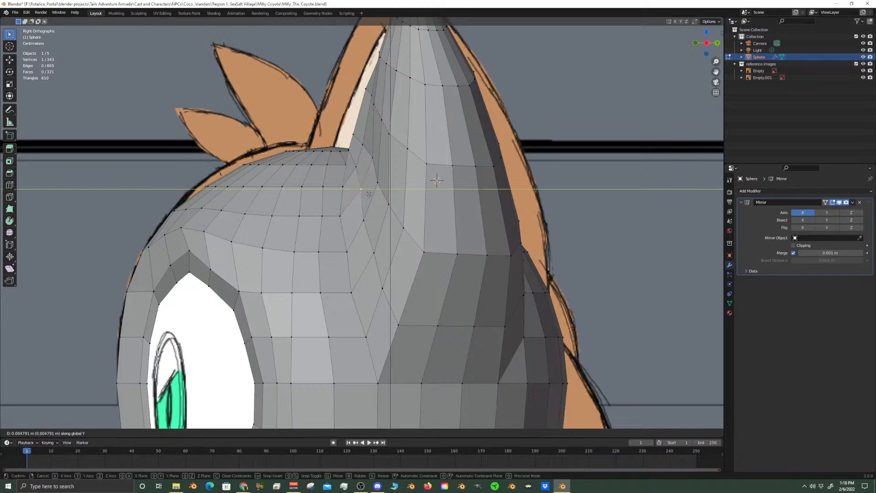
left_click(362, 217)
key("g")
key("y")
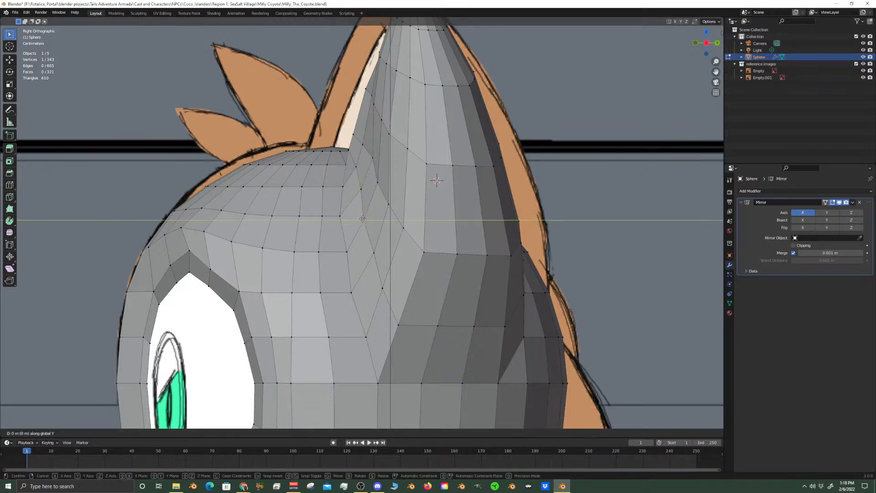
left_click(365, 188)
Move two vertices on the upper front of the ear backward along the Y axis
middle_click_drag(375, 120, 372, 192, "shift")
right_click(368, 186)
key("g")
key("y")
left_click(380, 197)
right_click(377, 194)
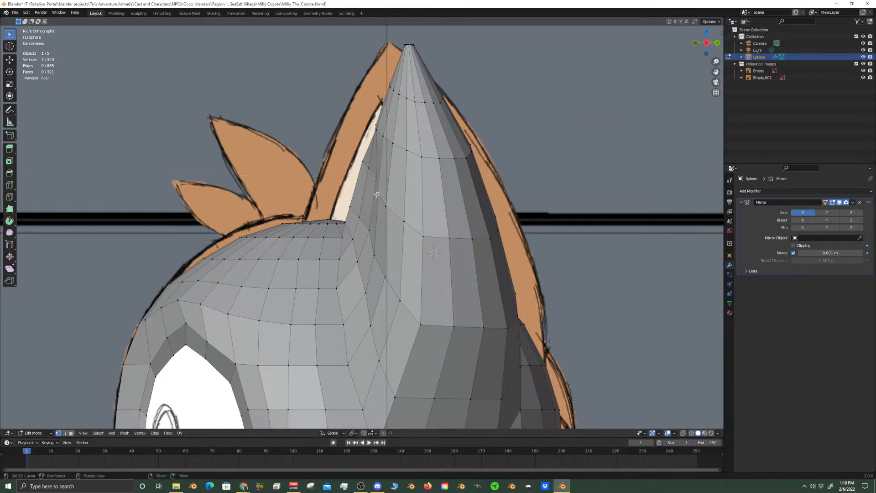
key("g")
key("y")
left_click(392, 205)
Move the adjacent upper front-ear vertex backward about 0.005 m along Y
right_click(398, 211)
key("g")
key("y")
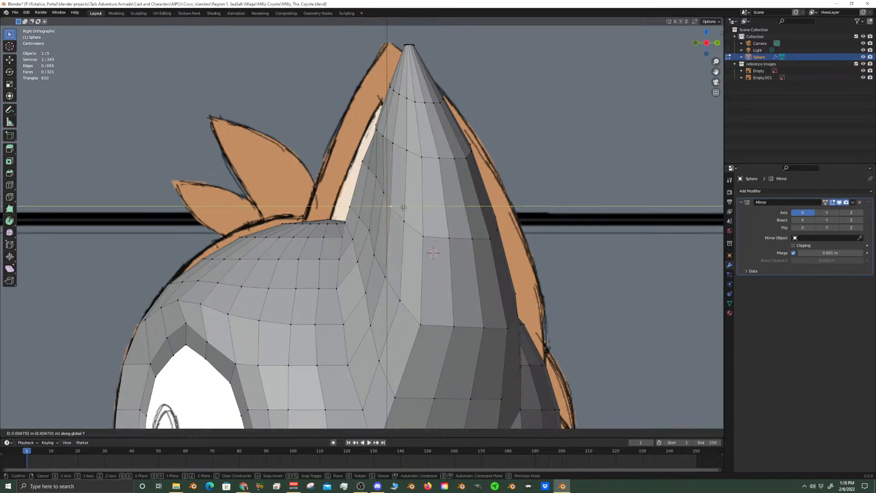
left_click(406, 208)
right_click(405, 221)
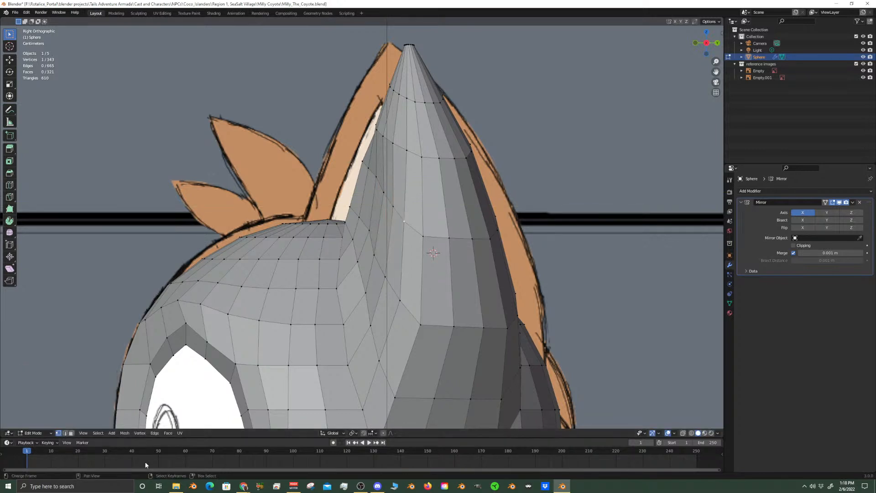
Switch to face selection and select the row of six faces along the base of the ear's front
left_click(71, 434)
left_click(369, 374)
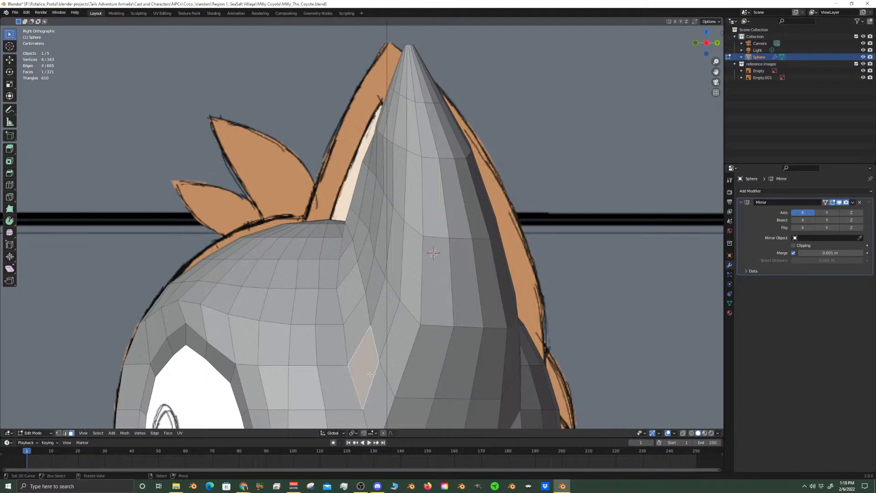
middle_click_drag(393, 333, 394, 314)
left_click(395, 320, "shift")
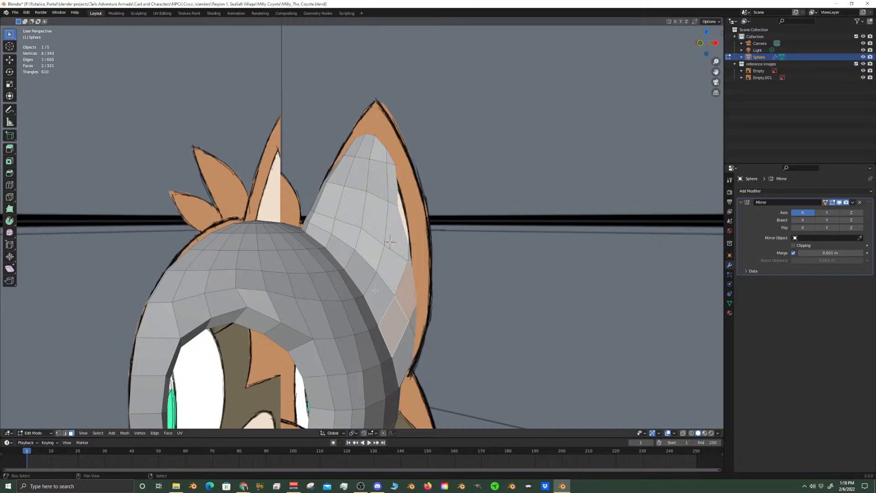
left_click(380, 294, "shift")
left_click(362, 271, "shift")
left_click(341, 250, "shift")
left_click(319, 233, "shift")
Extend the face selection up the ear's inner side and across the row below the tip
left_click(322, 222, "shift")
left_click(330, 200, "shift")
left_click(342, 174, "shift")
left_click(354, 146, "shift")
left_click(363, 145, "shift")
left_click(375, 149, "shift")
left_click(387, 158, "shift")
Hide the reference images collection and add three faces down the outer side of the ear's front to the selection
middle_click_drag(385, 196, 633, 368)
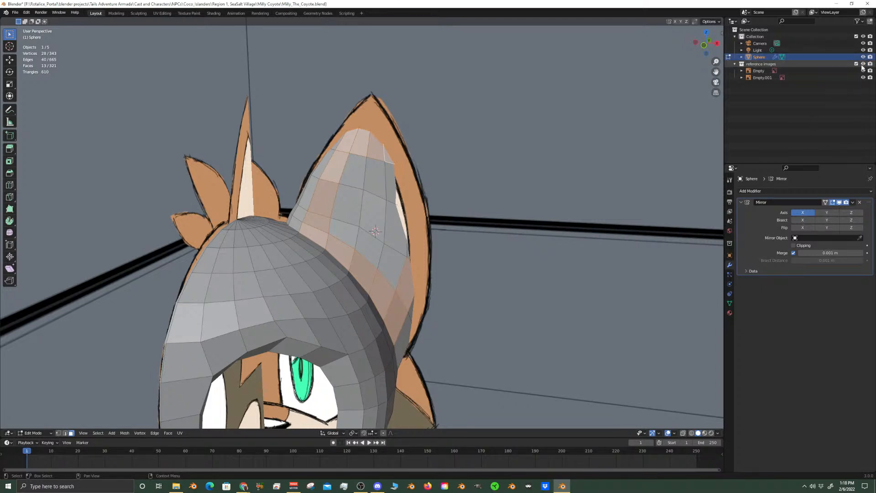
left_click(863, 64)
right_click(396, 235, "shift")
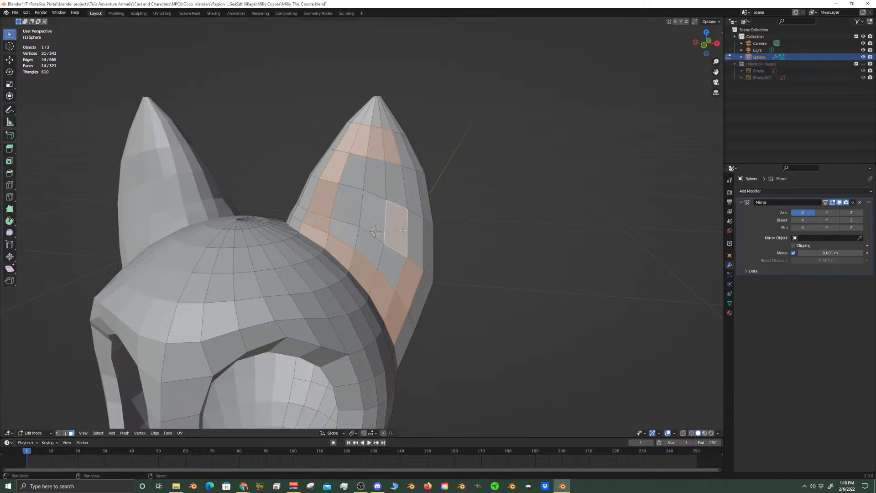
right_click(397, 265, "shift")
right_click(396, 178, "shift")
Deselect the two lower outer faces and add the six remaining centre faces of the ear's front
right_click(409, 277, "shift")
right_click(397, 321, "shift")
right_click(370, 250, "shift")
right_click(366, 215, "shift")
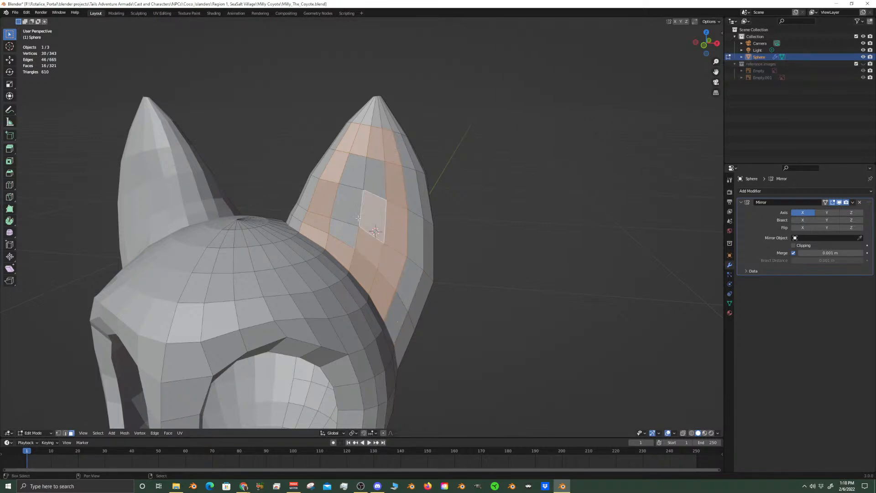
right_click(345, 203, "shift")
right_click(344, 231, "shift")
right_click(352, 170, "shift")
right_click(375, 177, "shift")
Complete the inner-ear face selection with the lower corner face and the column of faces along the outer side
middle_click_drag(398, 197, 388, 318)
right_click(388, 318, "shift")
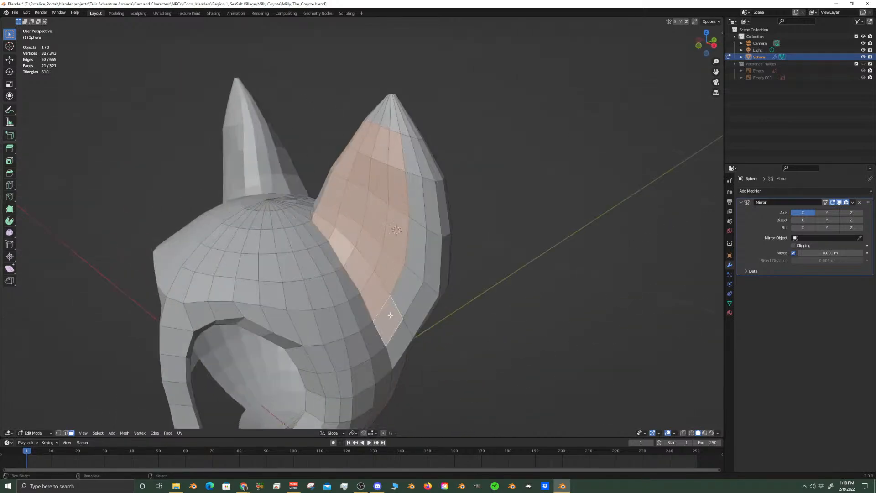
right_click(406, 291, "shift")
right_click(414, 250, "shift")
right_click(414, 198, "shift")
right_click(402, 158, "shift")
right_click(412, 158, "shift")
right_click(395, 157, "shift")
scroll(394, 164, "down", 6)
middle_click_drag(393, 164, 444, 220)
scroll(428, 201, "up", 5)
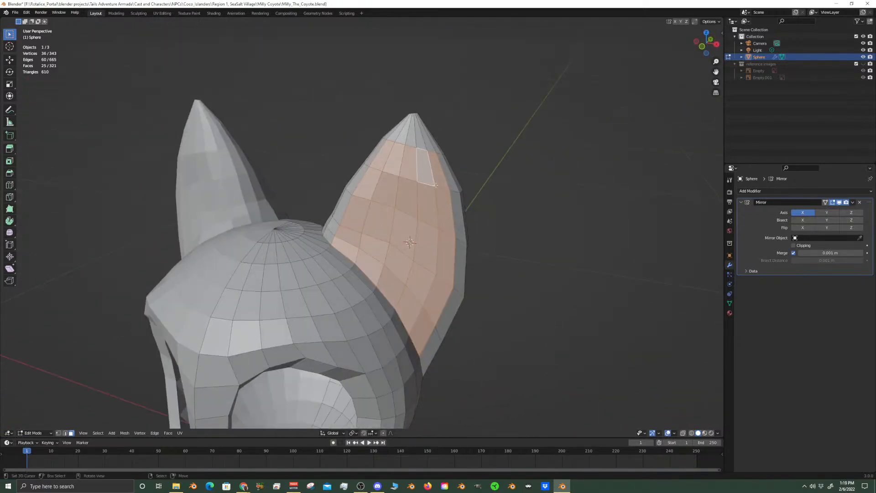
Show the reference images and briefly hide the model collection to examine the drawn inner-ear outline from the front
key("KP_1")
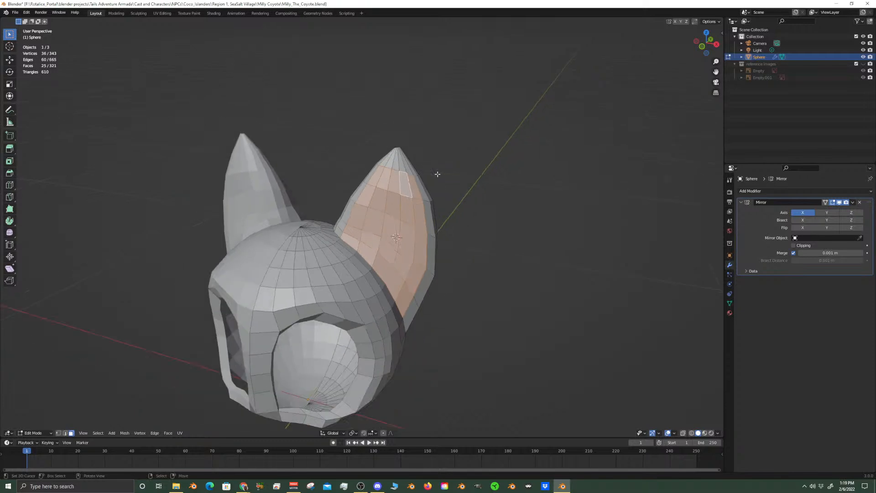
left_click(864, 64)
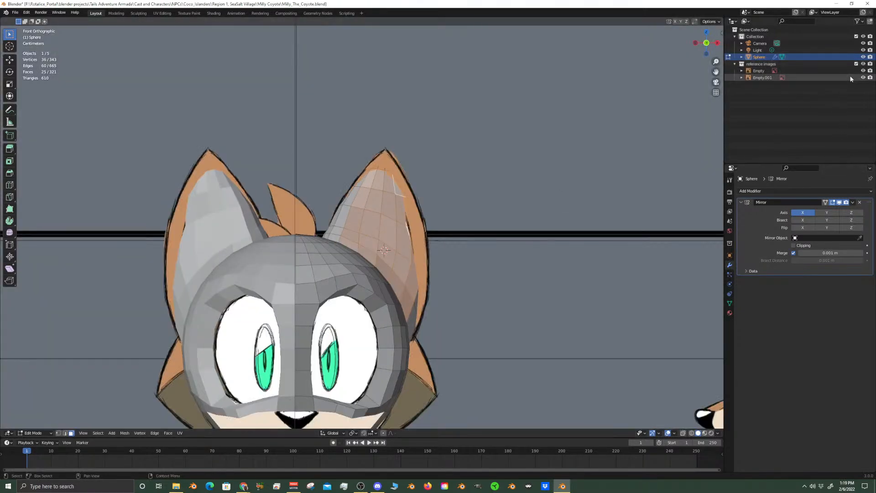
left_click(863, 36)
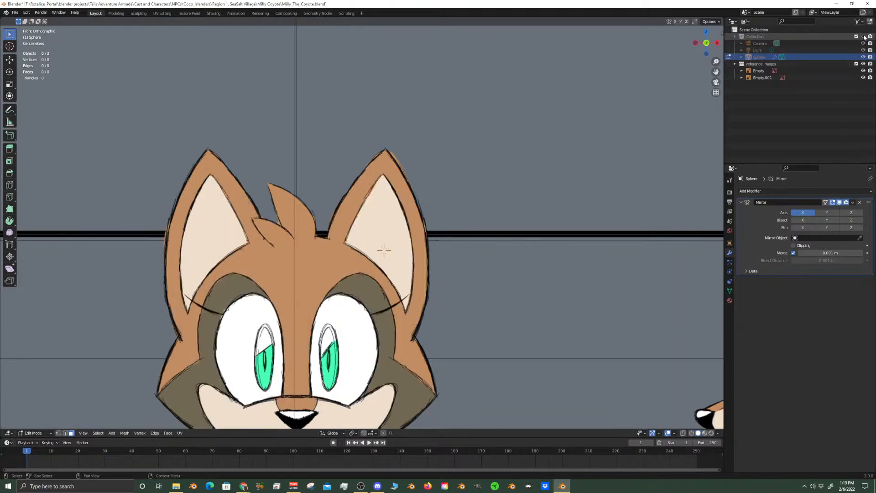
left_click(863, 37)
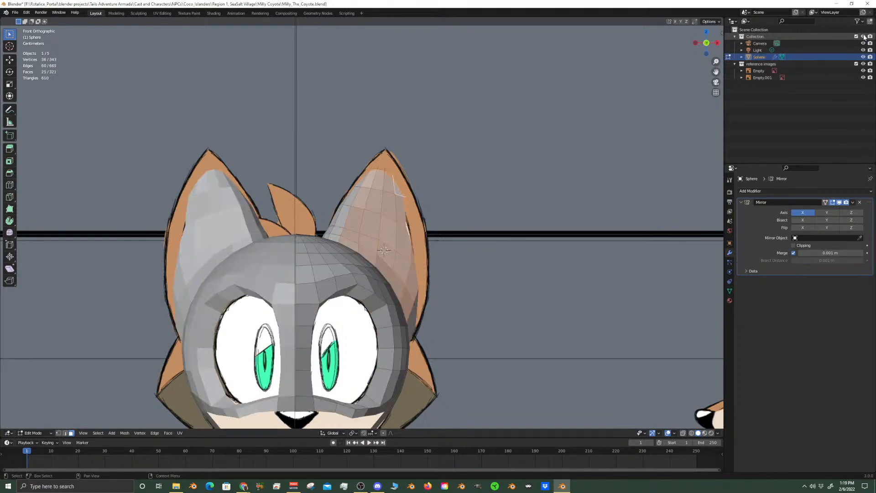
scroll(298, 274, "up", 4)
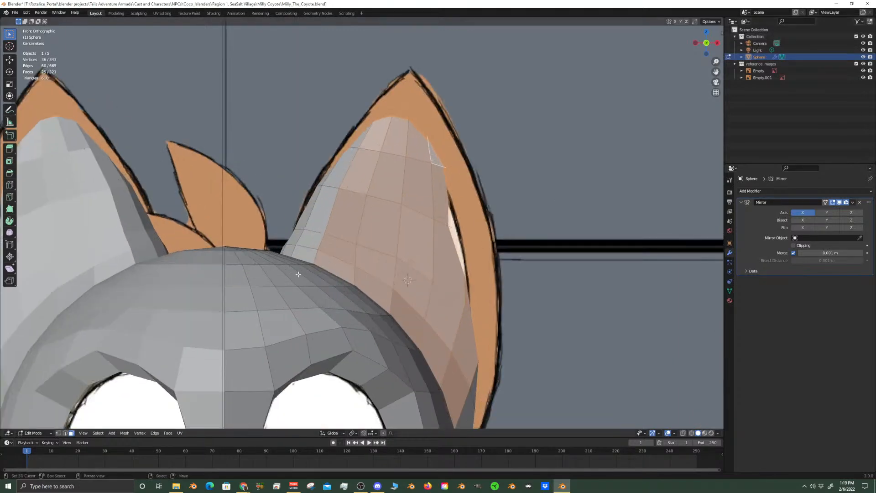
Deselect the column of faces along the ear's inner side and the lower outer faces, using X-ray to compare with the reference
left_click(338, 261, "shift")
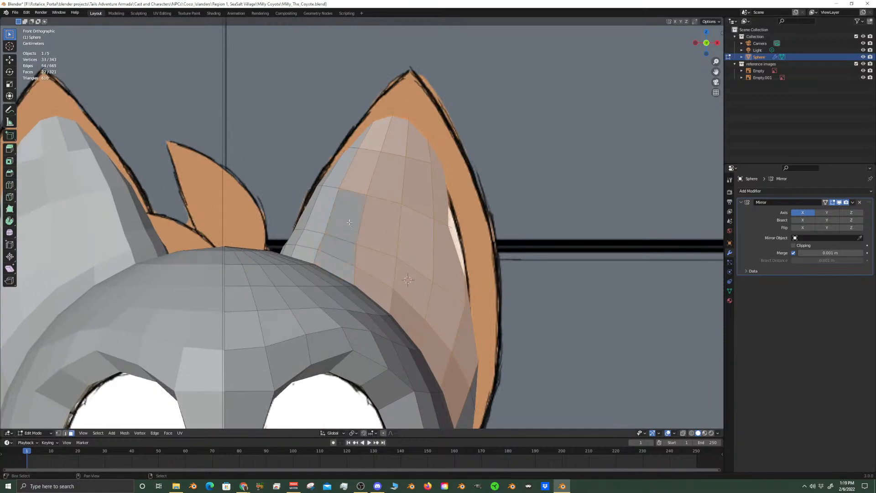
left_click(683, 432)
scroll(603, 365, "down", 2)
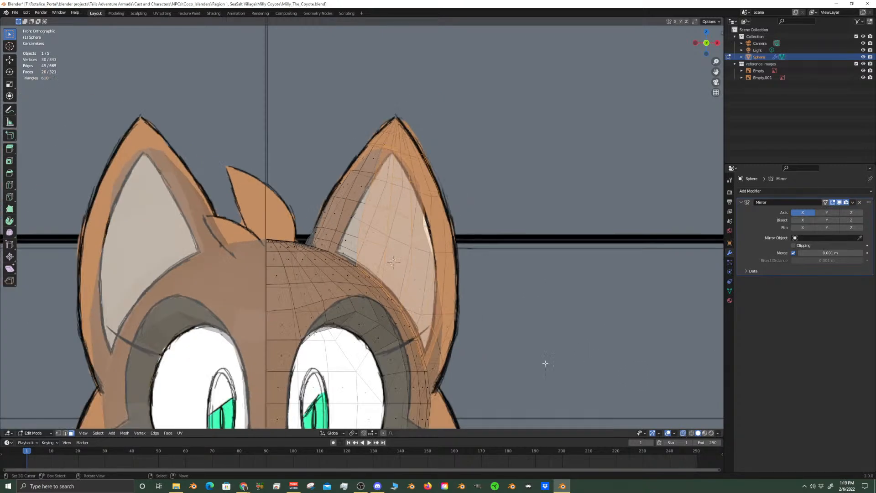
left_click(683, 434)
middle_click_drag(639, 330, 468, 384)
left_click(414, 341, "shift")
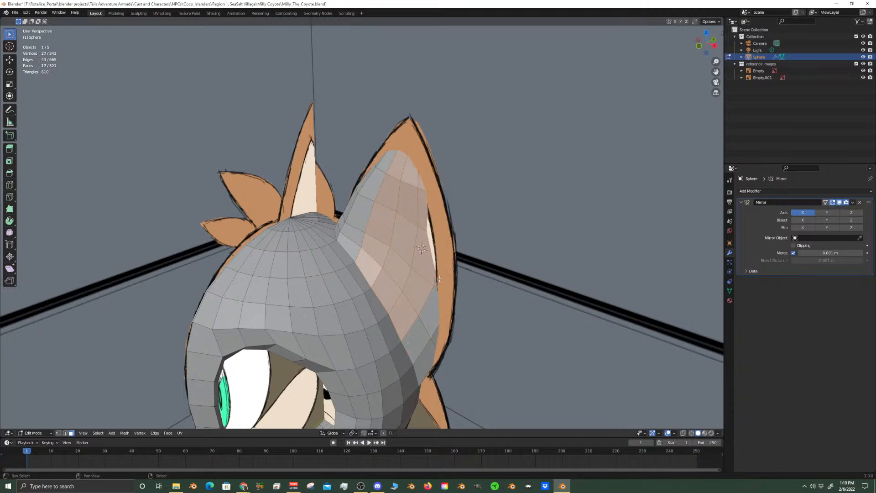
Check the selection against the drawing in X-ray, hide the reference images and trim the selection to the twelve central ear faces
left_click(683, 432)
middle_click_drag(648, 402, 608, 378)
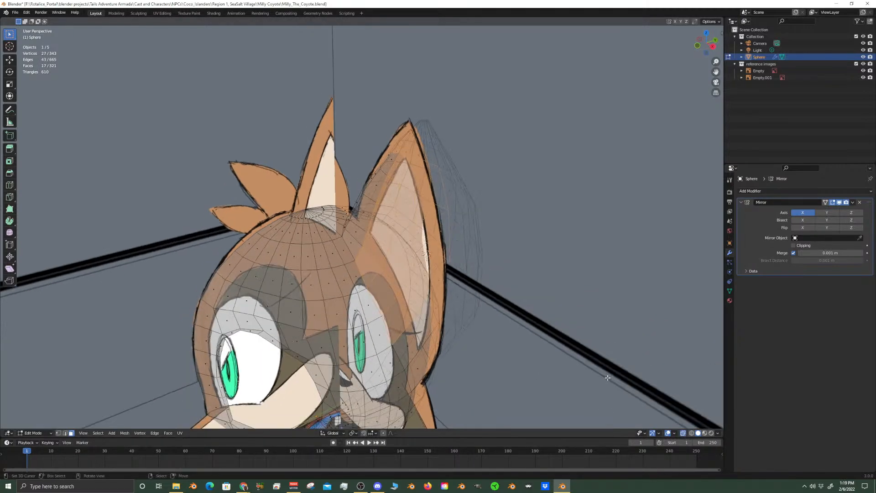
middle_click_drag(429, 260, 454, 255)
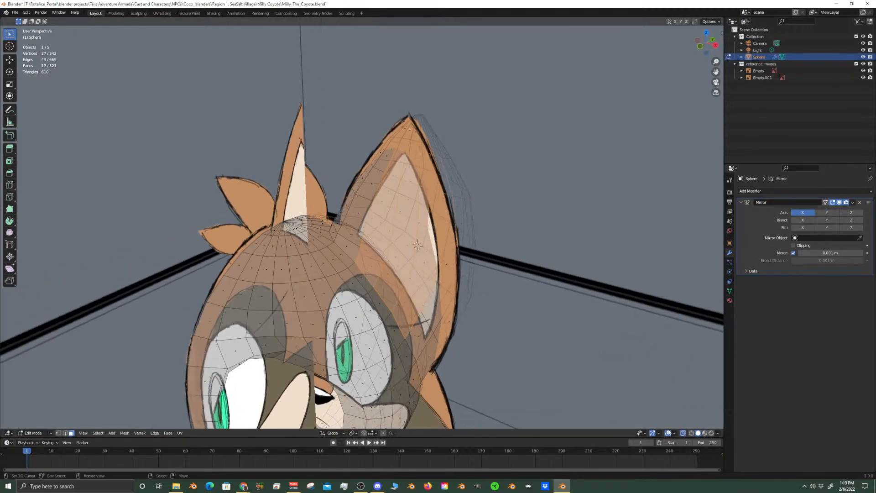
left_click(683, 433)
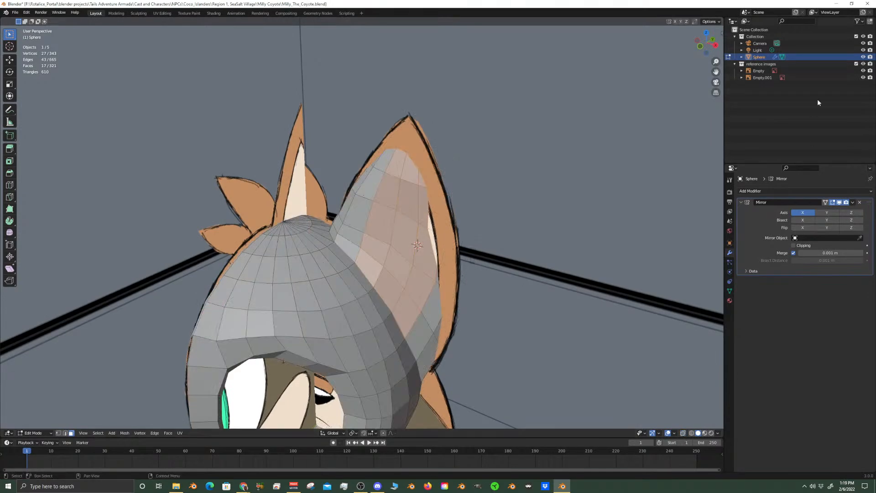
left_click(863, 64)
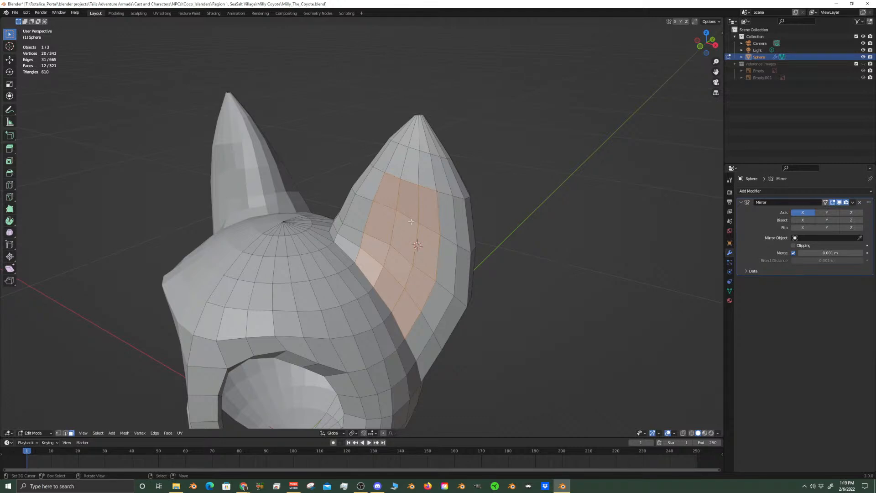
Add four faces down the inner side and four faces down the outer side of the ear to the selection
scroll(408, 215, "down", 3)
middle_click_drag(407, 215, 437, 201)
scroll(408, 240, "up", 3)
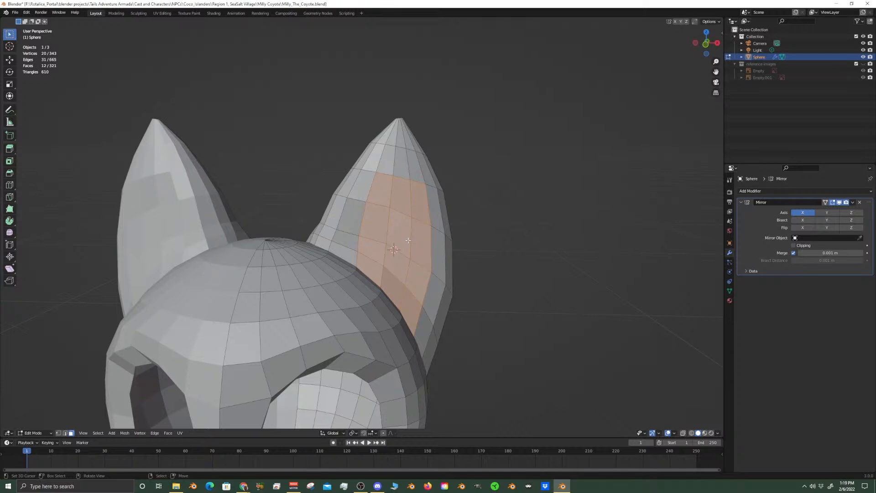
left_click(342, 253, "shift")
left_click(345, 235, "shift")
left_click(352, 217, "shift")
left_click(365, 183, "shift")
middle_click_drag(440, 242, 308, 296)
right_click(267, 359, "shift")
right_click(282, 323, "shift")
right_click(294, 274, "shift")
right_click(293, 222, "shift")
Extrude the selected inner-ear faces inward by about 0.022 m and scale them to about 0.906
middle_click_drag(293, 221, 327, 274)
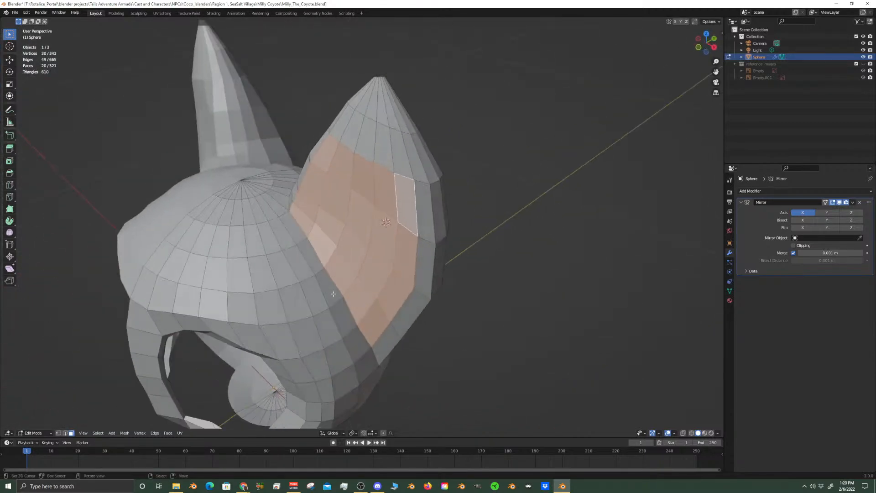
key("e")
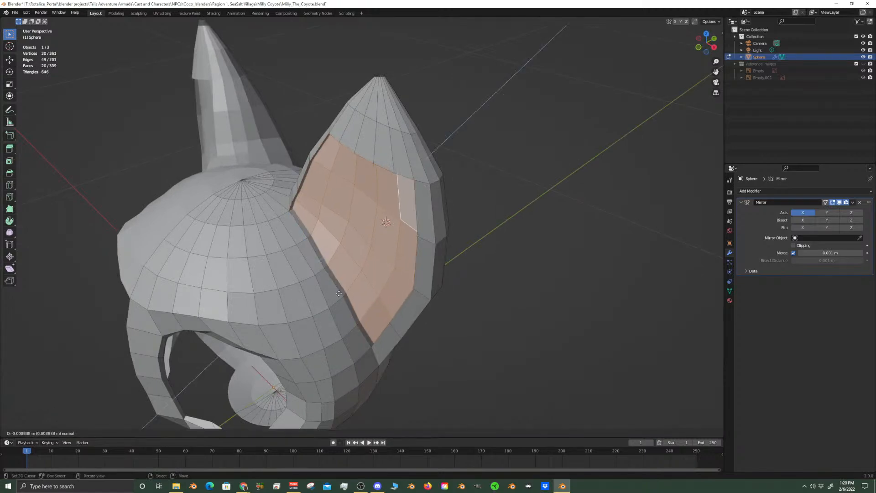
left_click(345, 292)
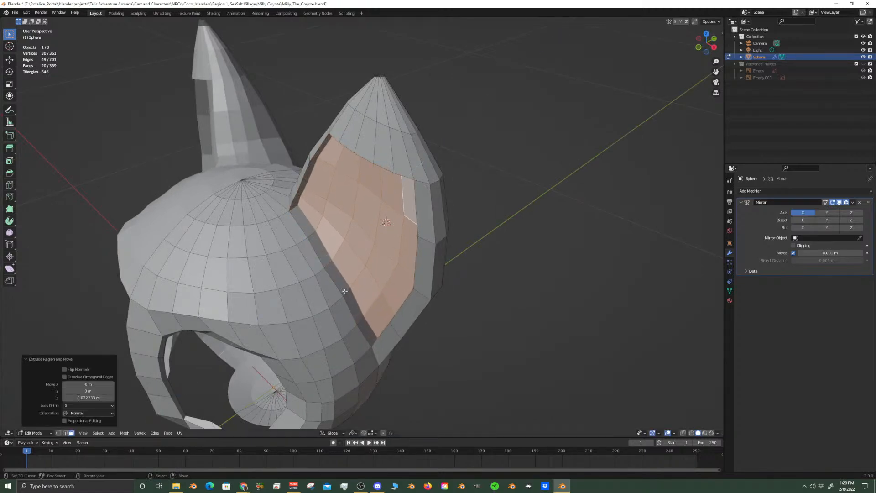
key("s")
left_click(388, 329)
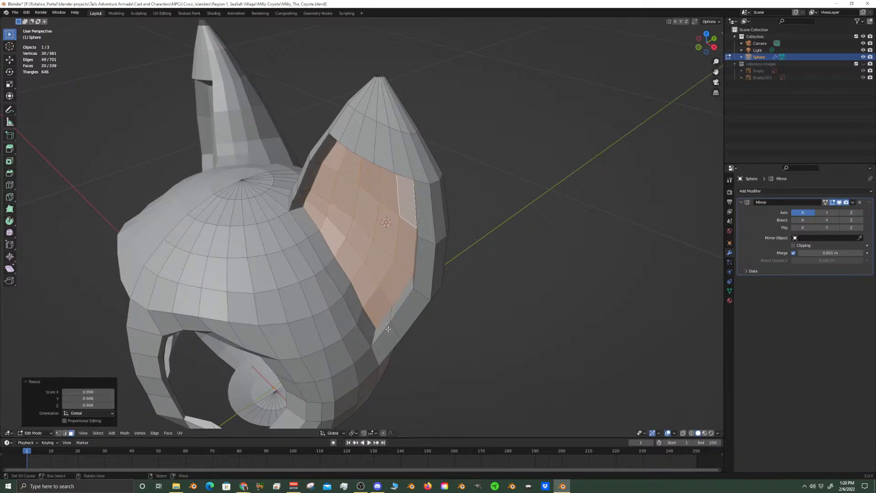
Raise the middle face of the recess's upper rim by about 0.017 m along Z
key("KP_1")
scroll(392, 324, "up", 4)
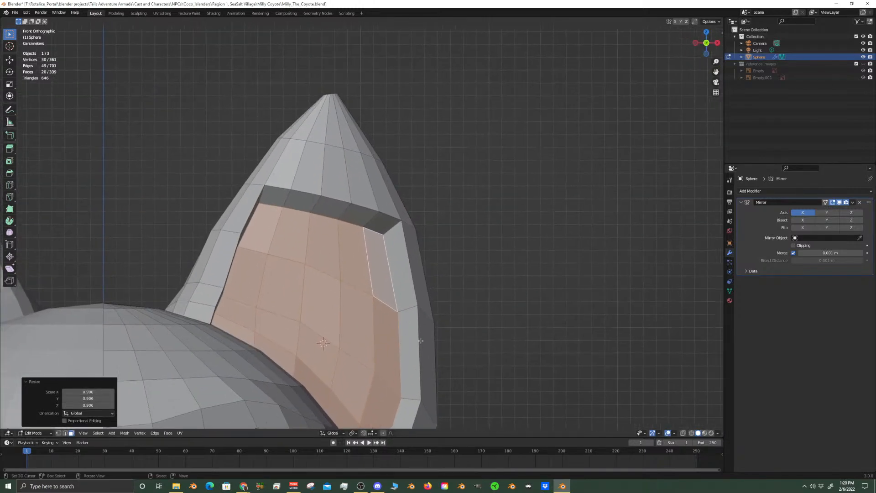
left_click(323, 215)
key("g")
key("z")
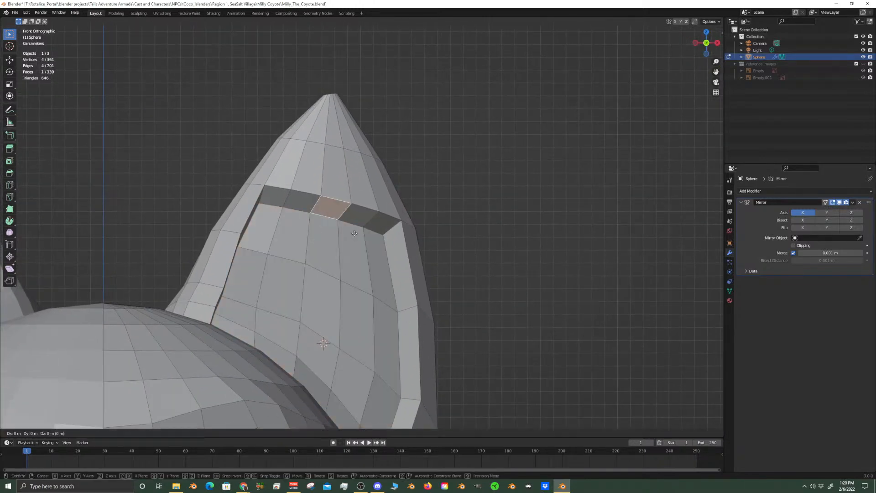
left_click(355, 211)
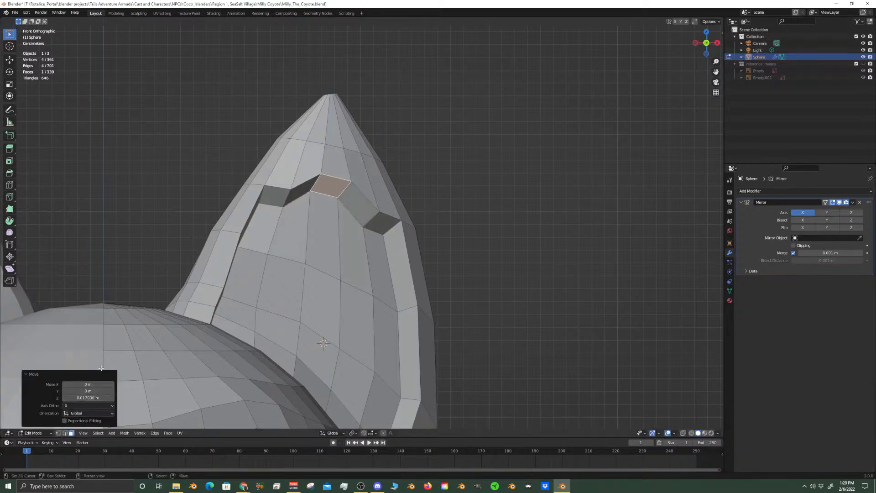
Raise the upper rim edges on either side of the middle face along Z to smooth the recess's arch
left_click(288, 192)
key("g")
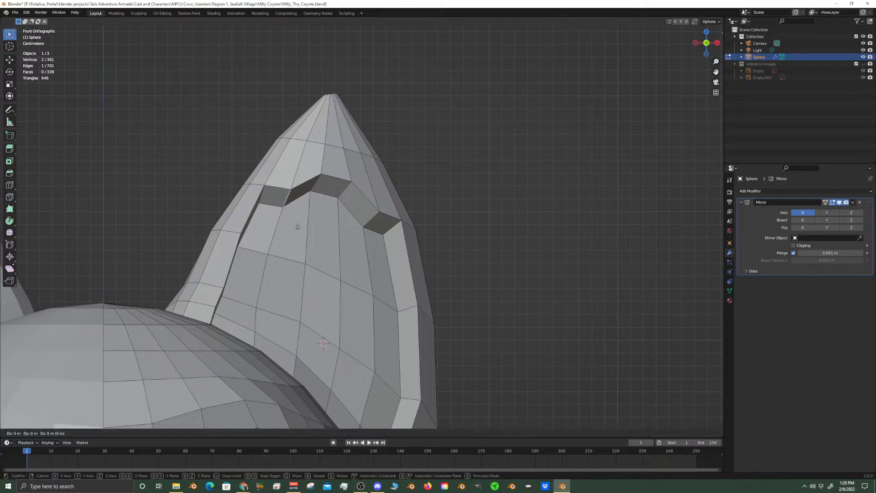
key("z")
left_click(300, 214)
right_click(372, 218)
key("g")
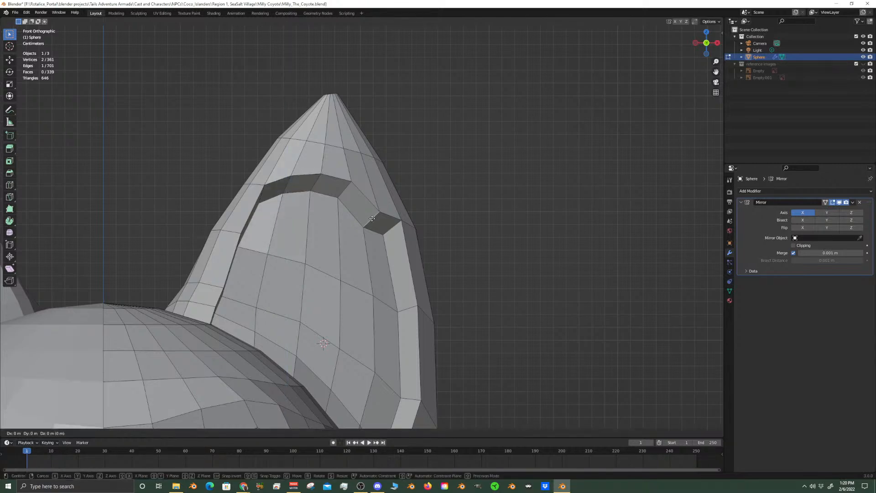
key("z")
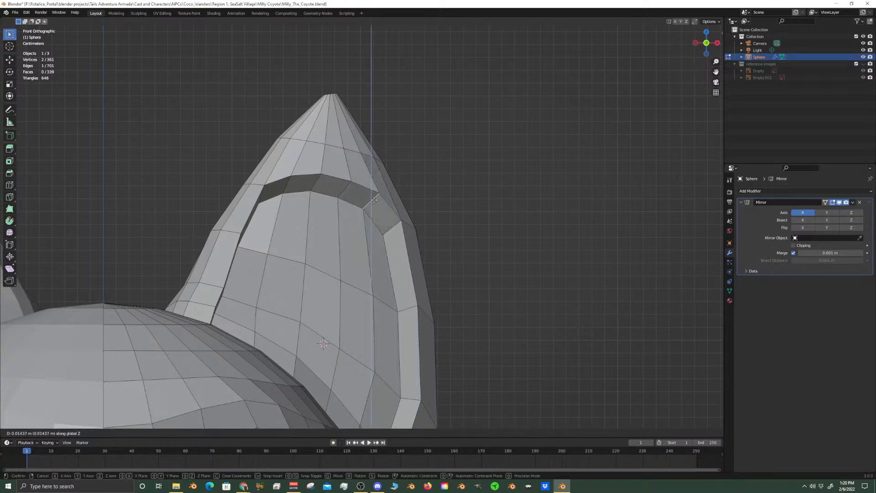
left_click(373, 197)
Select the two edges bounding the rim's middle face and raise them slightly along Z to heighten the arch
scroll(347, 193, "up", 1)
right_click(347, 178)
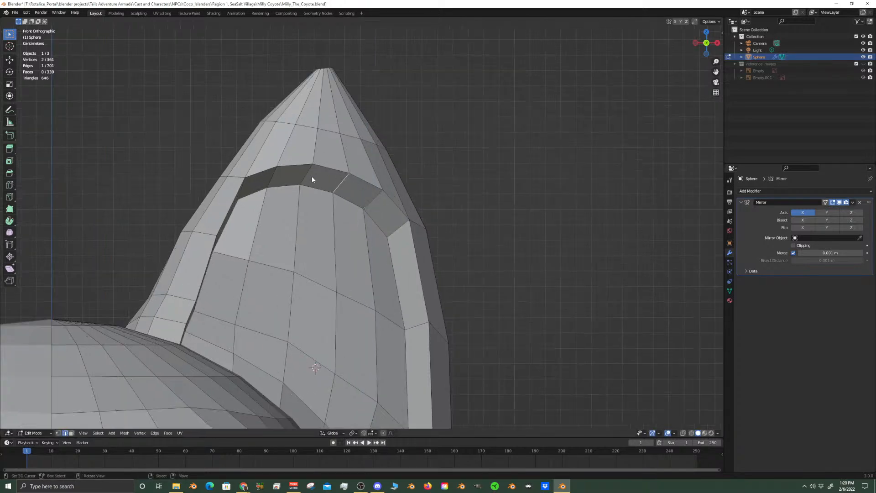
right_click(309, 170, "shift")
right_click(328, 166, "shift")
right_click(320, 189, "shift")
key("g")
key("z")
left_click(312, 188)
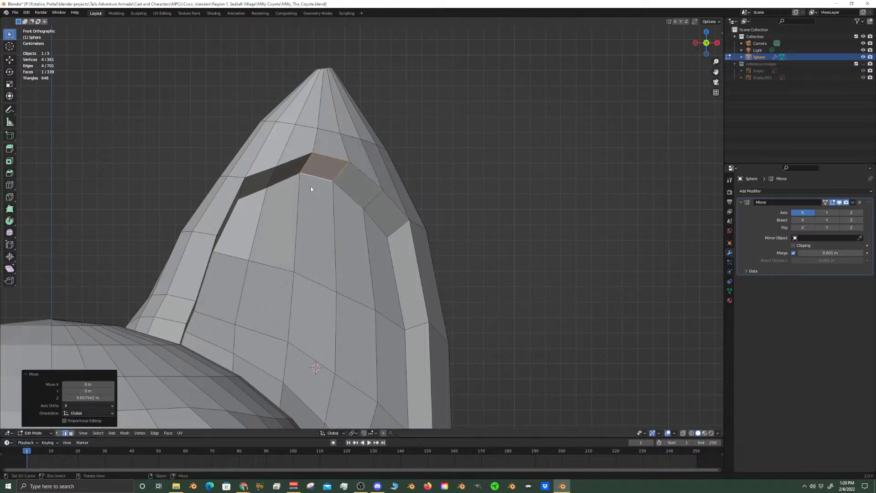
Raise the neighbouring rim edge on the inner side and adjust the outer rim edge to round the recess's arch
right_click(273, 175)
key("g")
key("z")
left_click(366, 196)
right_click(373, 199)
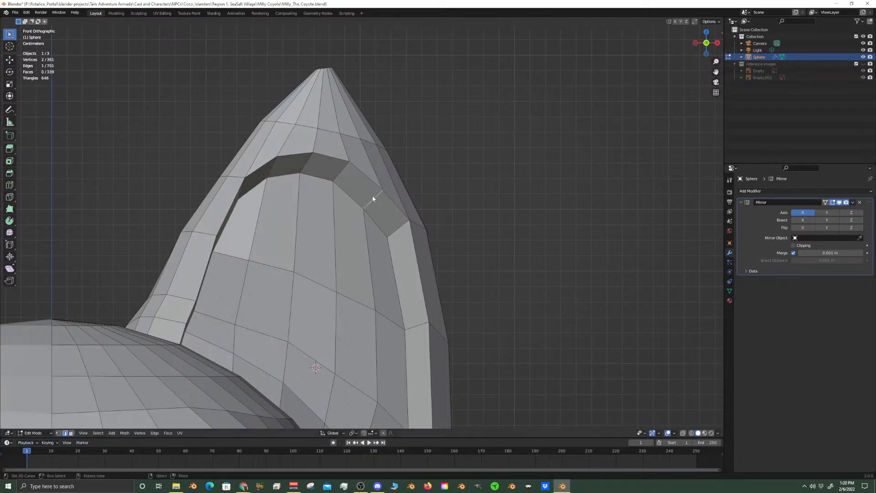
key("g")
key("g")
right_click(380, 215)
key("g")
key("z")
left_click(390, 253)
Select the three front edges along the top of the recess's rim and edge-slide them by a factor of about 0.39
middle_click_drag(390, 254, 412, 182)
scroll(311, 238, "up", 2)
right_click(369, 202)
right_click(327, 190, "shift")
right_click(294, 187, "shift")
middle_click_drag(370, 240, 307, 147)
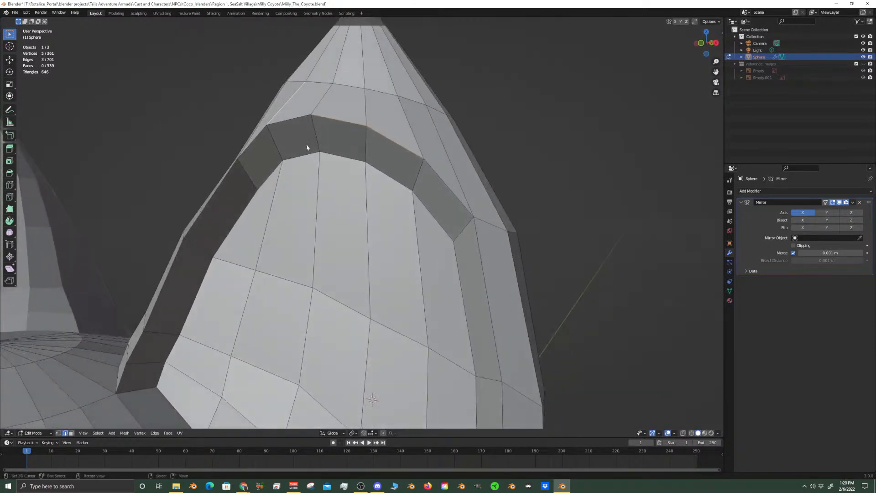
right_click(295, 120)
right_click(342, 124, "shift")
right_click(391, 144, "shift")
middle_click_drag(391, 143, 422, 222)
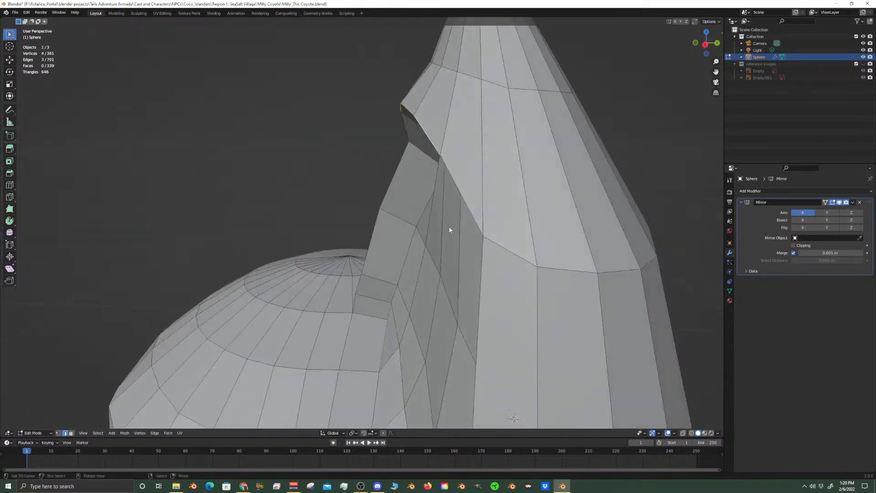
key("g")
key("g")
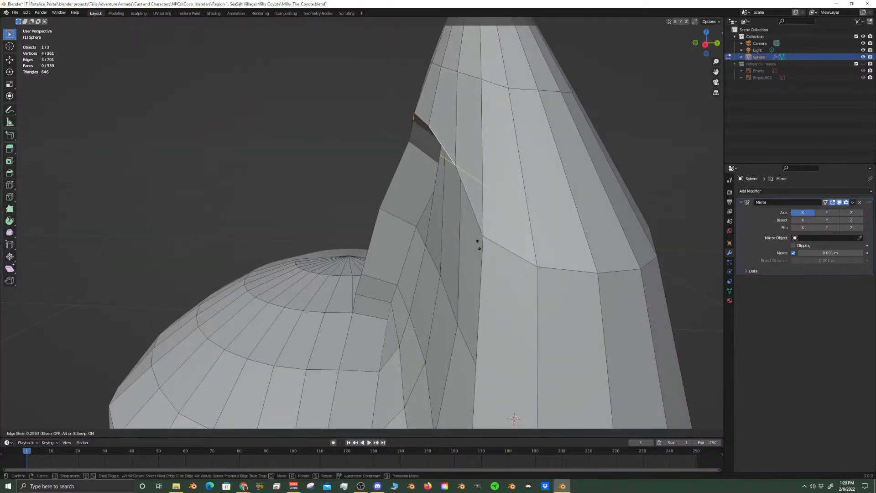
left_click(477, 252)
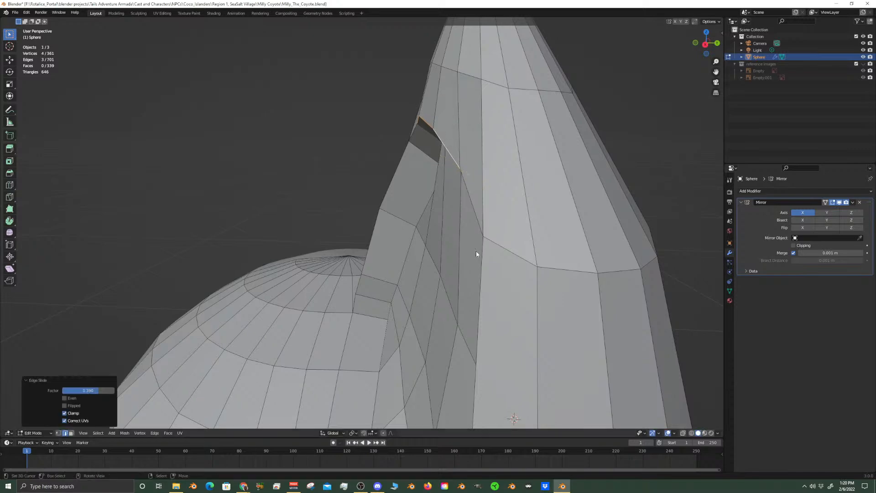
In face selection mode, select the outer column of recessed inner-ear faces and the top face of the column beside it
scroll(467, 273, "down", 5)
middle_click_drag(451, 268, 364, 319)
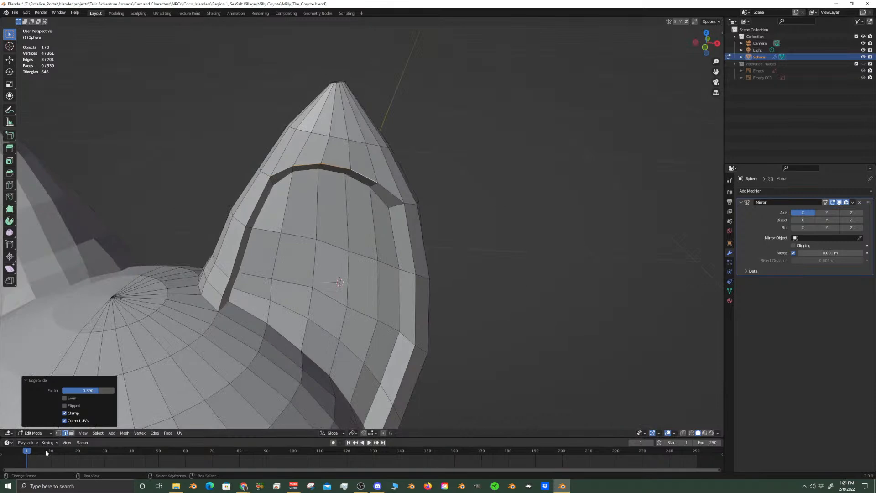
left_click(71, 433)
left_click(362, 381)
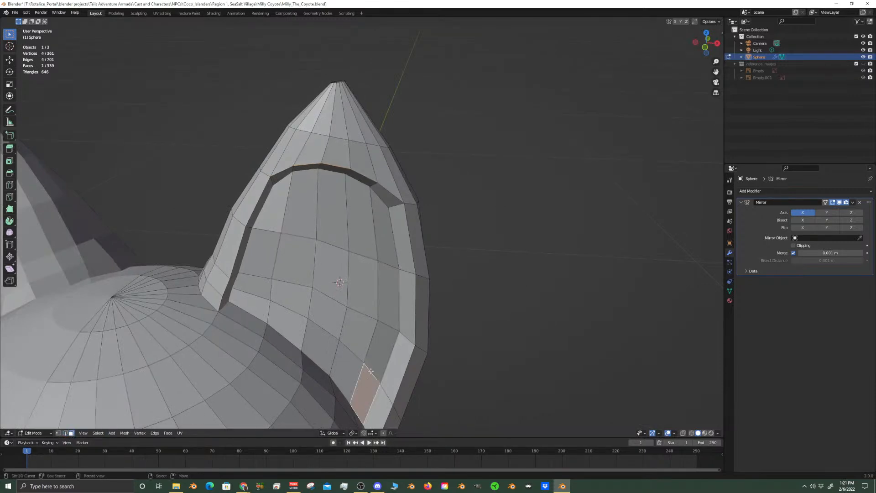
left_click(380, 323, "shift")
left_click(387, 294, "shift")
left_click(387, 233, "shift")
left_click(361, 210, "shift")
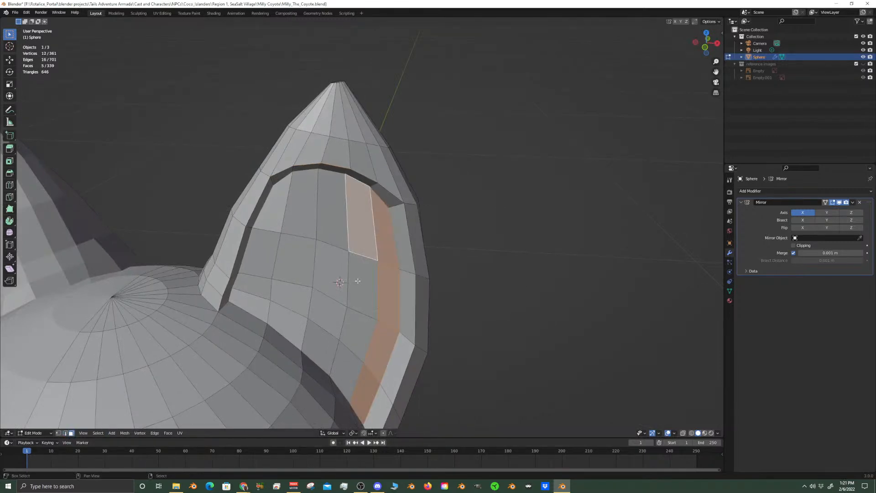
Add the recess's central faces and its lower rows along the head to the face selection
left_click(363, 285, "shift")
left_click(333, 283, "shift")
left_click(330, 311, "shift")
left_click(357, 332, "shift")
left_click(345, 369, "shift")
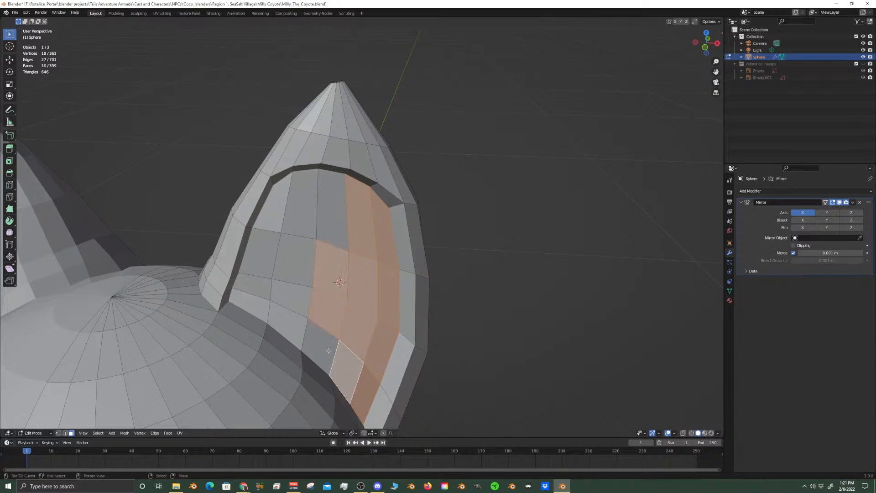
left_click(320, 345, "shift")
left_click(287, 321, "shift")
left_click(247, 308, "shift")
left_click(253, 286, "shift")
left_click(291, 294, "shift")
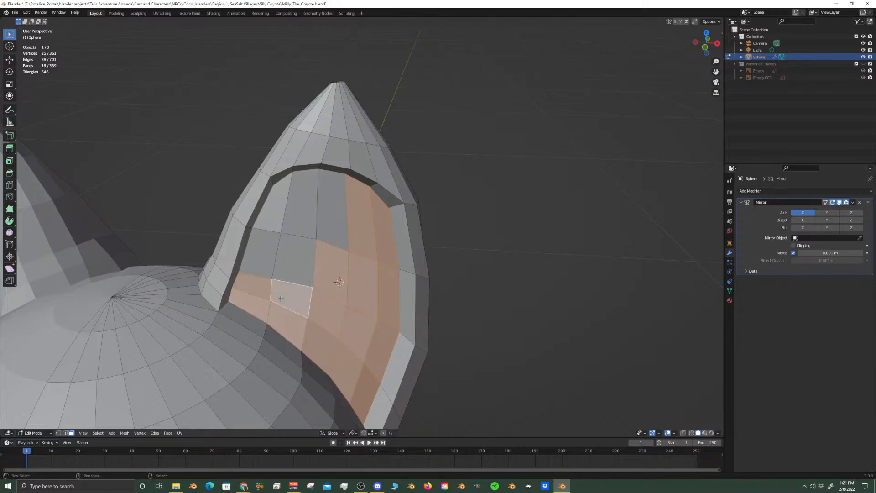
Complete the inner-ear selection with the remaining five faces in the upper inner part of the recess
left_click(295, 256, "shift")
left_click(273, 237, "shift")
left_click(277, 205, "shift")
left_click(303, 201, "shift")
left_click(332, 209, "shift")
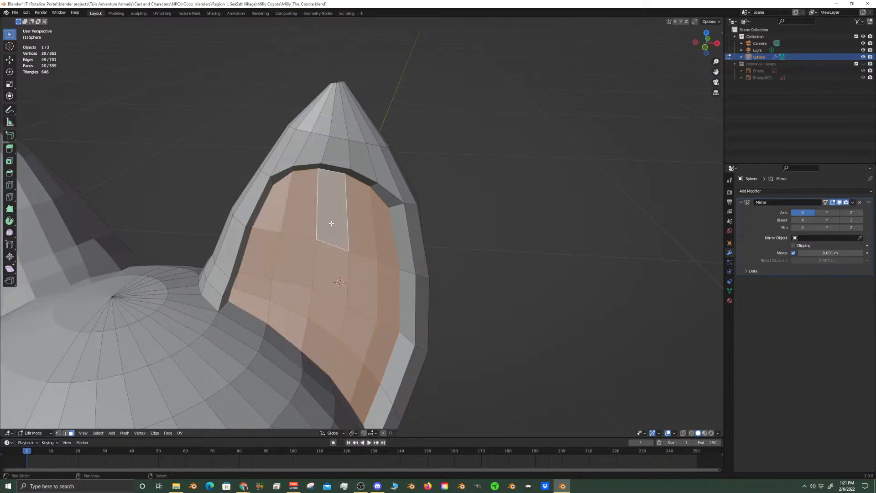
Scale the selected inner-ear faces to about 0.905 and move them about 0.005 m down along global Z
key("s")
left_click(459, 401)
middle_click_drag(460, 401, 364, 358)
key("g")
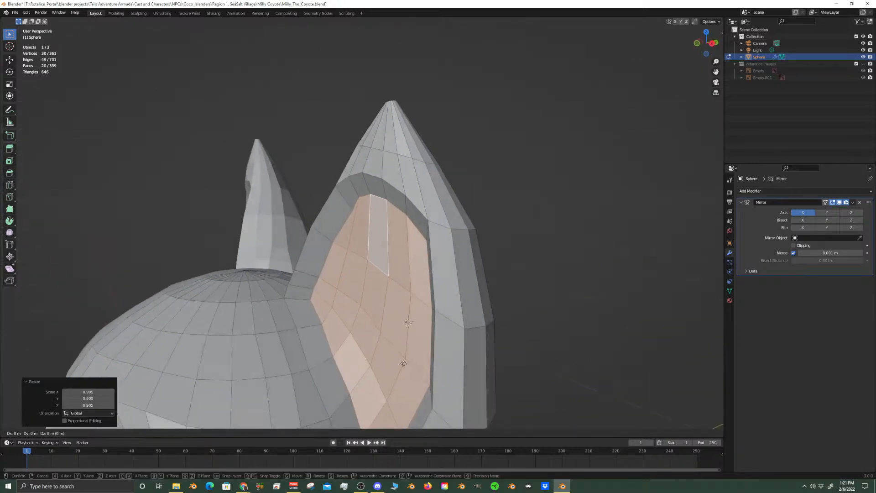
key("z")
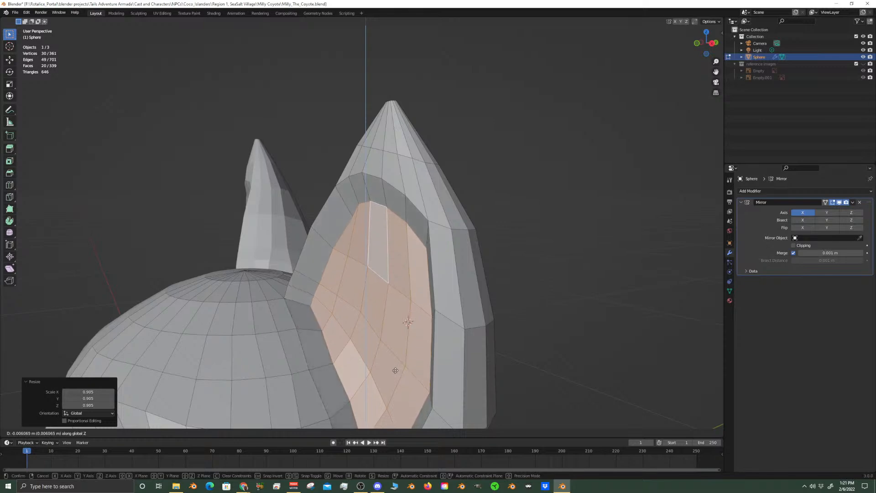
left_click(395, 370)
Move the inner-ear faces about 0.0028 m along global Y, deeper into the ear
middle_click_drag(396, 370, 380, 381)
key("g")
key("y")
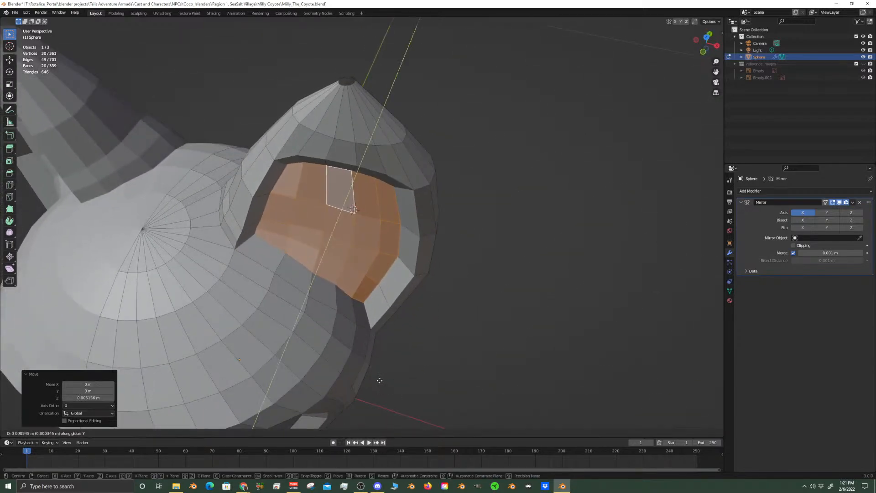
left_click(380, 378)
Add one centred loop cut around the recess's side wall and check both ears in front view in Object Mode
middle_click_drag(390, 382, 354, 305)
key("ctrl+r")
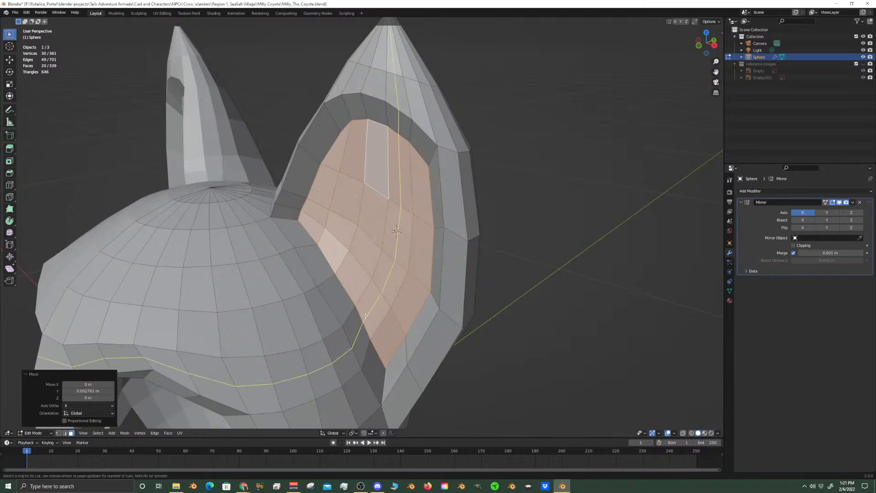
left_click(362, 347)
right_click(363, 348)
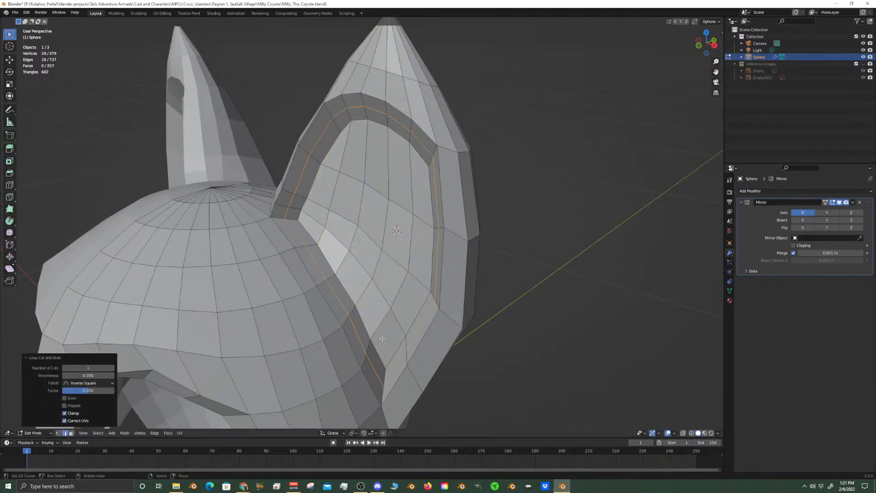
middle_click_drag(389, 357, 359, 327)
key("Tab")
key("KP_1")
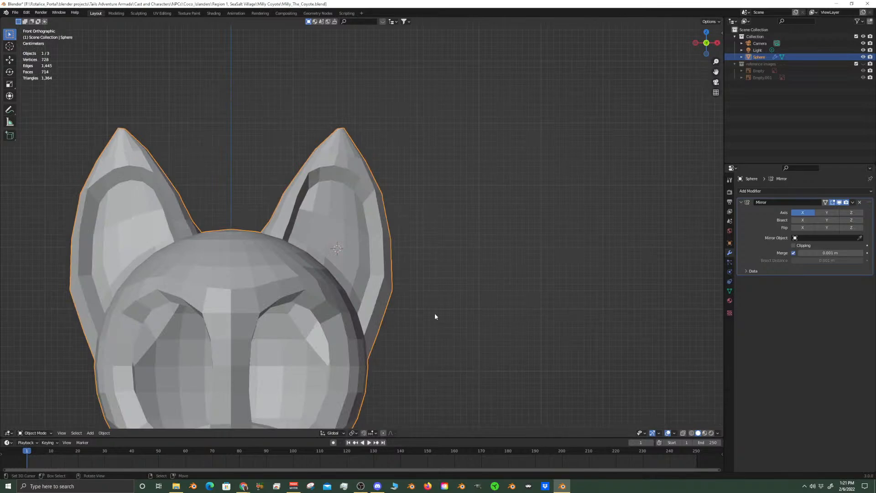
Back in Edit Mode, select the two stacked wall faces at the top centre of the ear recess
scroll(433, 306, "up", 3)
key("Tab")
middle_click_drag(319, 173, 315, 231, "shift")
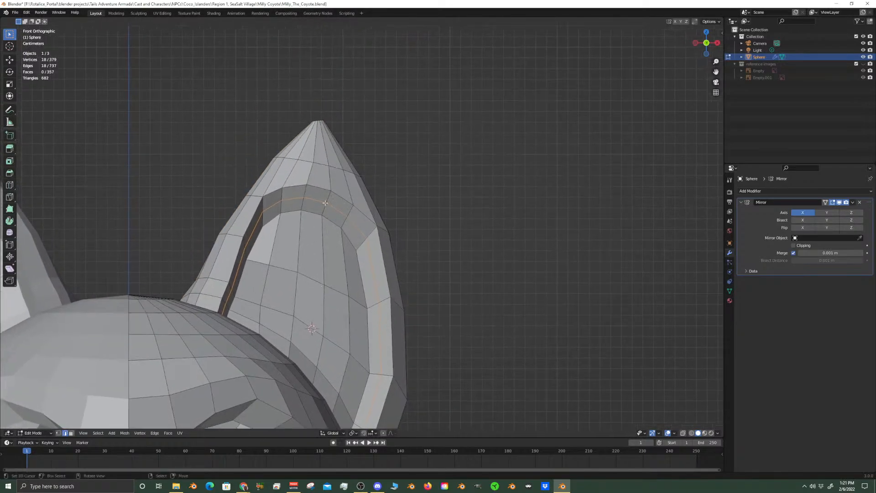
scroll(329, 207, "up", 3)
left_click(301, 164)
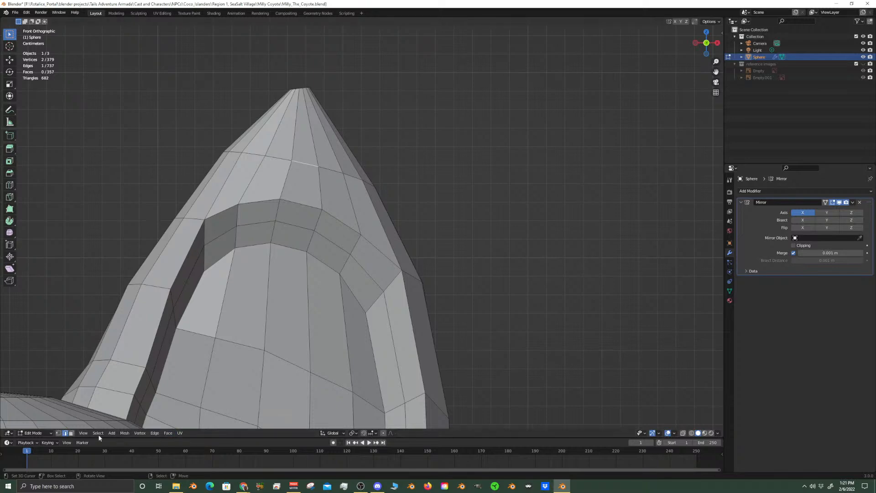
left_click(71, 433)
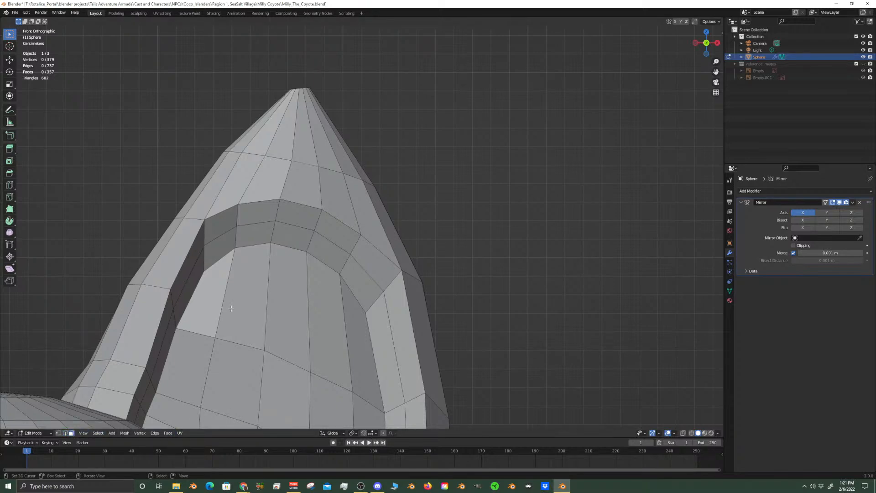
left_click(295, 245)
left_click(293, 226, "shift")
mouse_move(315, 231)
middle_mouse_down()
mouse_move(244, 241)
mouse_move(320, 237)
middle_mouse_up()
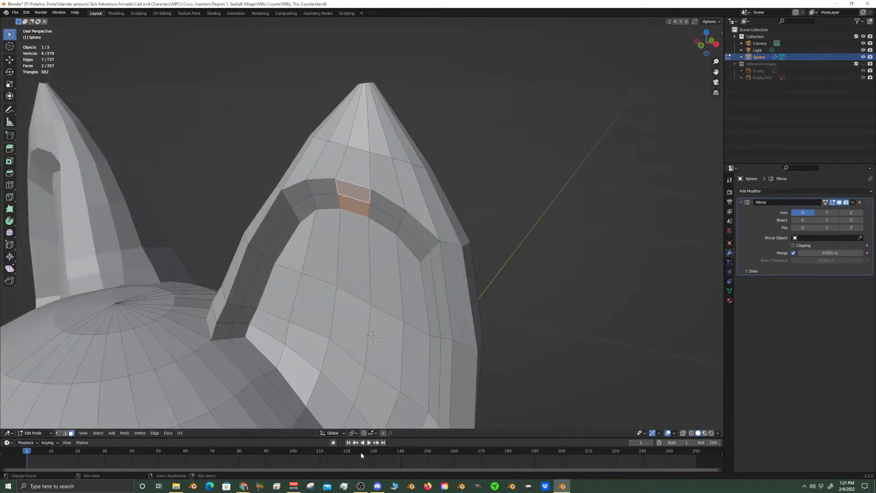
Enable proportional editing and move the two faces about 0.024 m up with Y locked, using a proportional size of about 0.052
left_click(383, 434)
key("g")
key("shift+y")
scroll(413, 315, "down", 2)
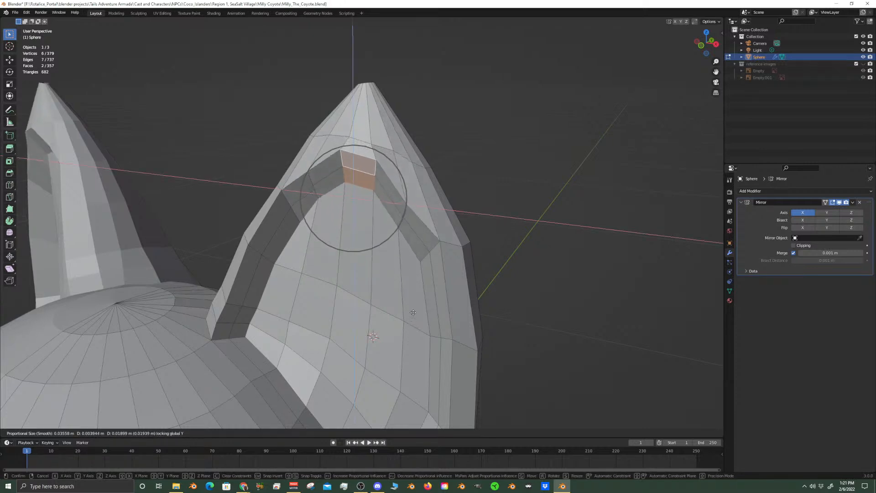
scroll(413, 312, "down", 2)
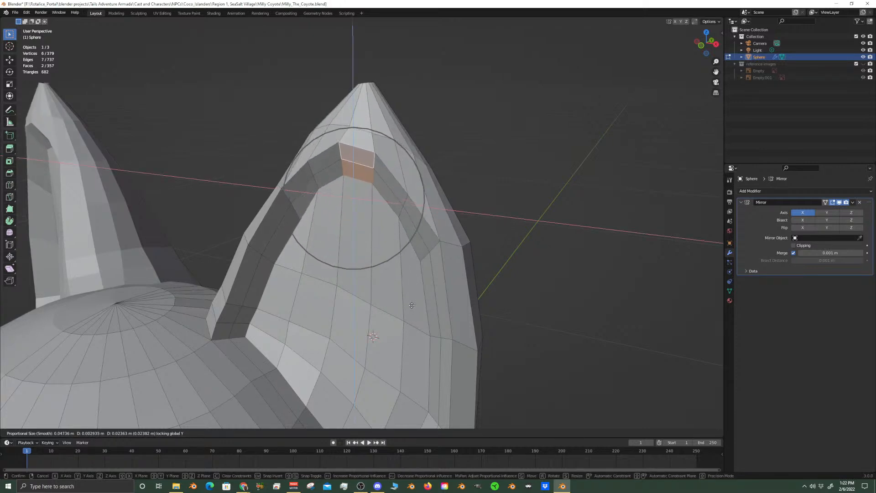
left_click(412, 305)
In the right side view, move the two recess-top faces about 0.0074 m along Y to align with the ear's front slope
mouse_move(412, 305)
middle_mouse_down()
mouse_move(390, 306)
mouse_move(402, 304)
middle_mouse_up()
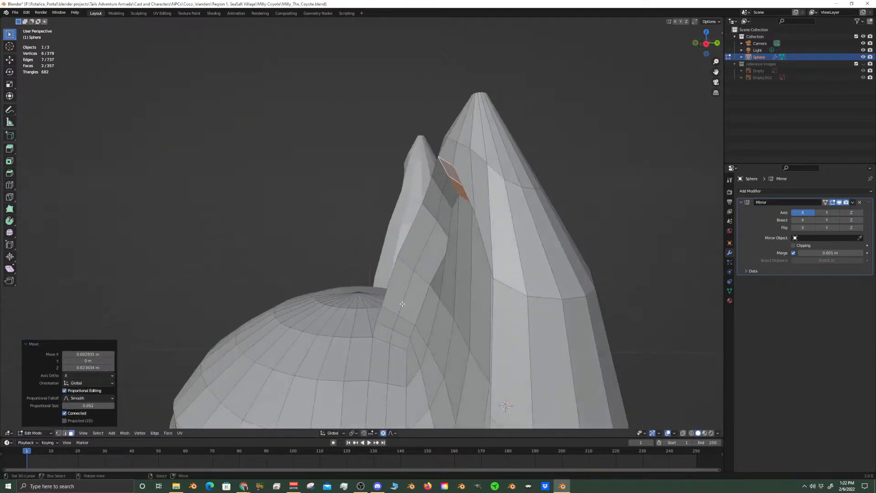
key("KP_3")
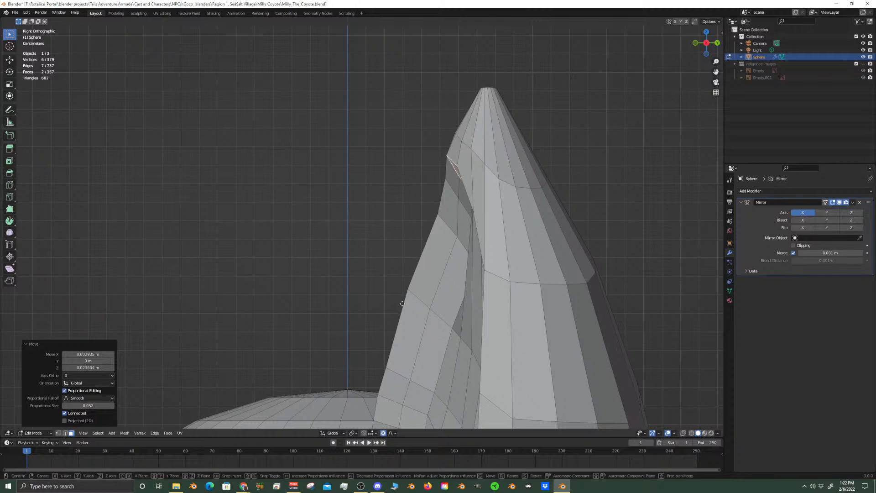
key("g")
key("y")
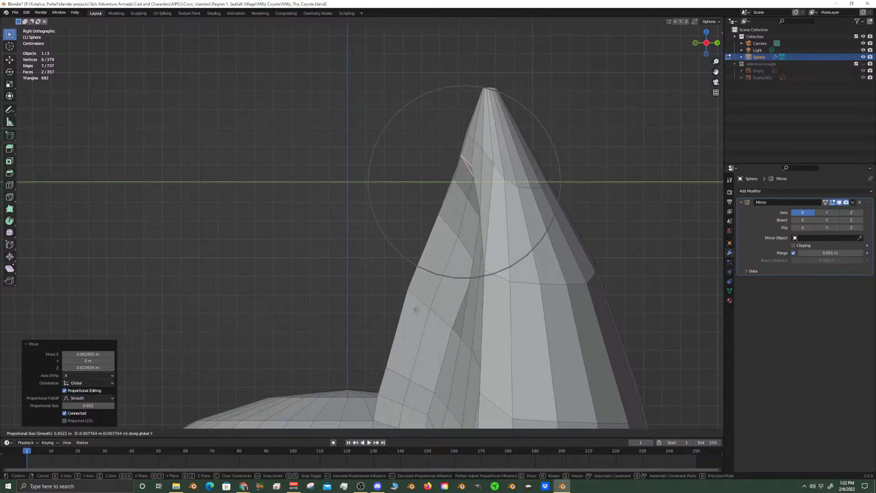
left_click(418, 310)
scroll(416, 310, "down", 3)
scroll(363, 224, "up", 5)
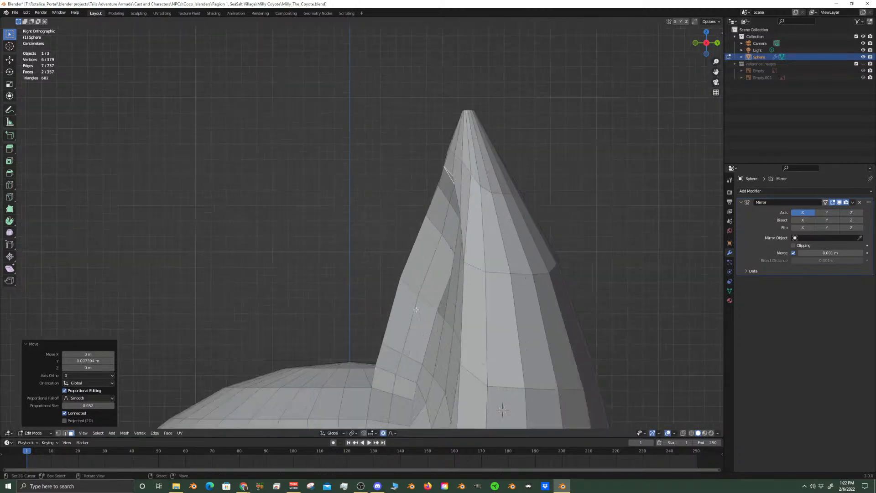
In vertex selection mode, move the protruding rim vertex midway along the ear's front profile about 0.0048 m along Y
left_click(58, 432)
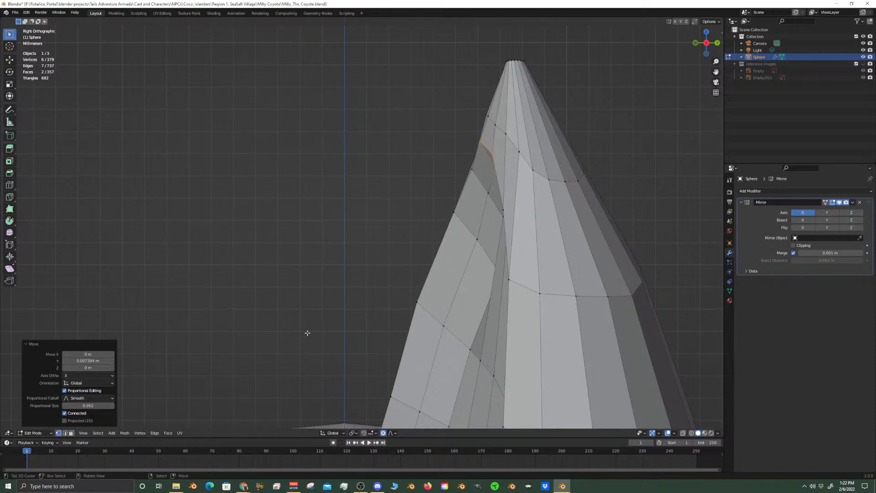
left_click(418, 301)
key("ctrl+z")
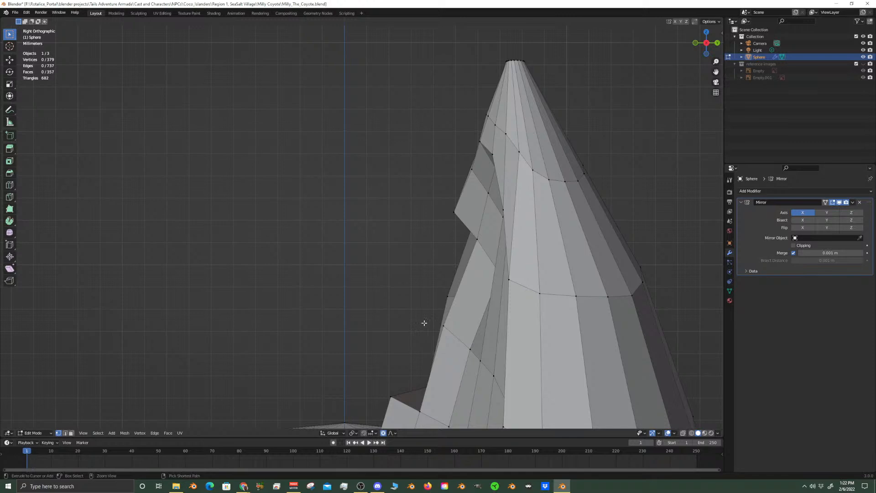
key("ctrl+shift+z")
key("g")
key("y")
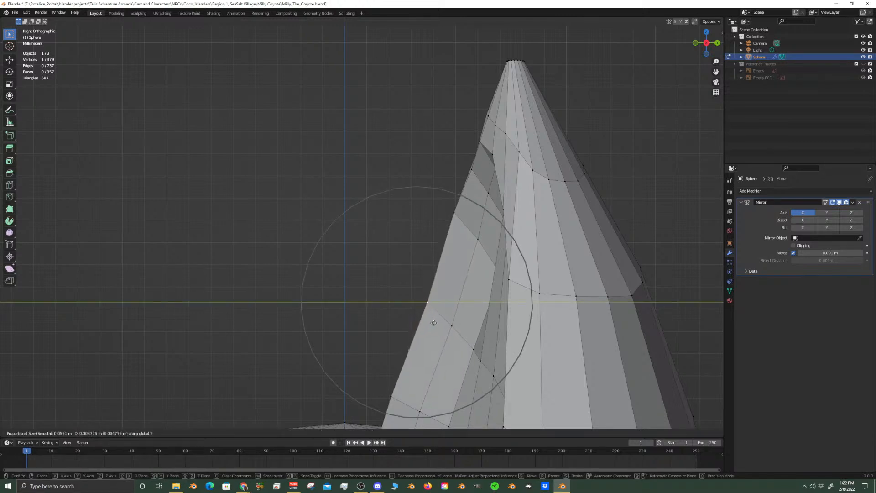
left_click(433, 323)
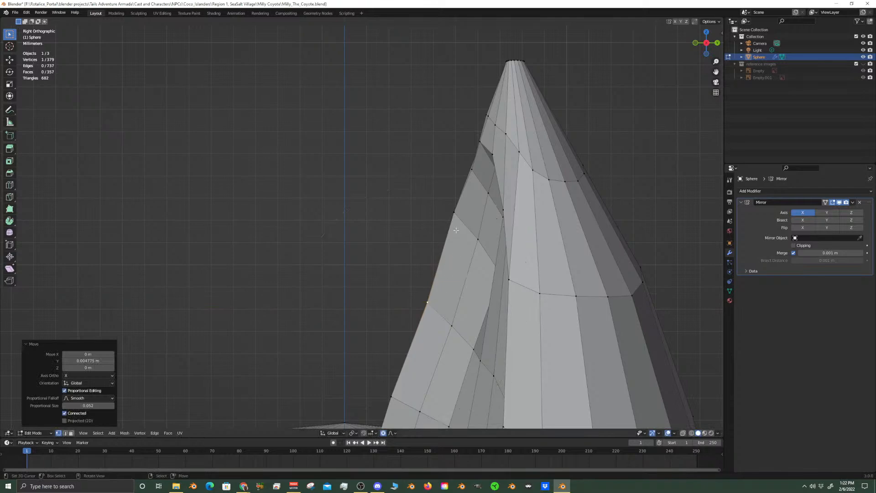
Move the next rim vertex above it on the front profile about 0.0028 m along Y
right_click(456, 214)
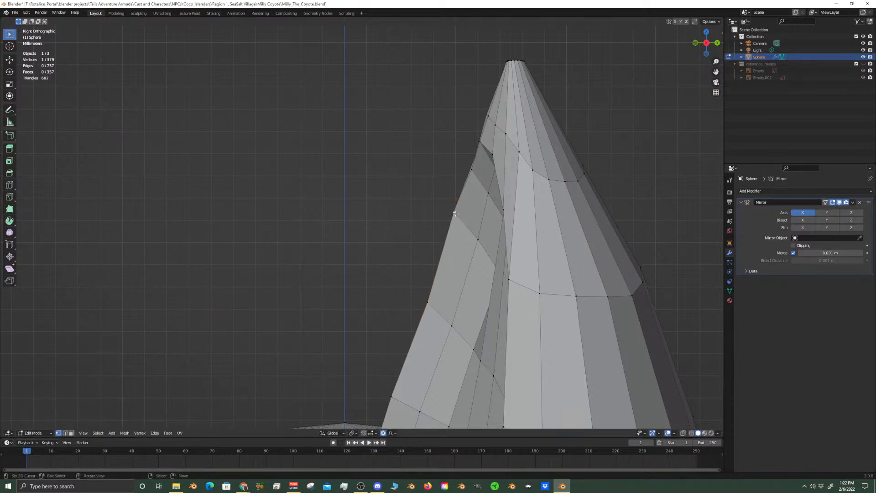
key("g")
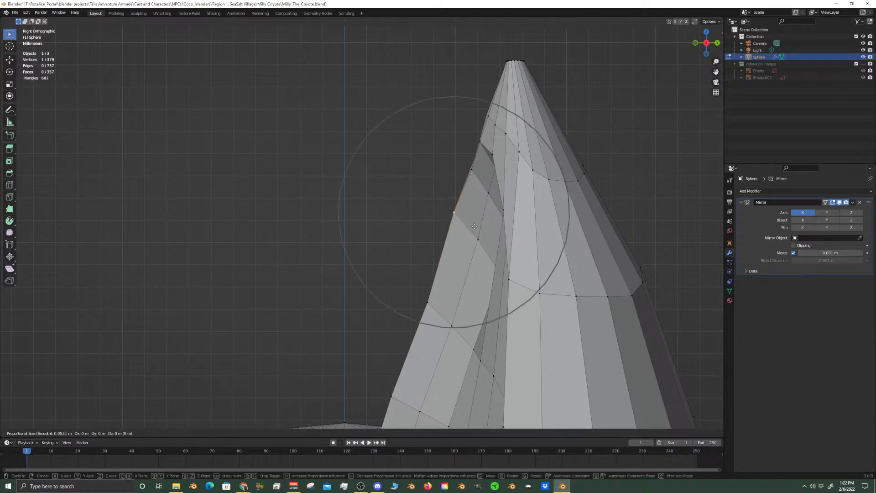
key("y")
left_click(481, 230)
middle_click_drag(481, 229, 456, 285)
Select three adjacent faces across the middle of the inner ear and vertex-slide them by a factor of about 0.355
middle_click_drag(365, 249, 380, 277)
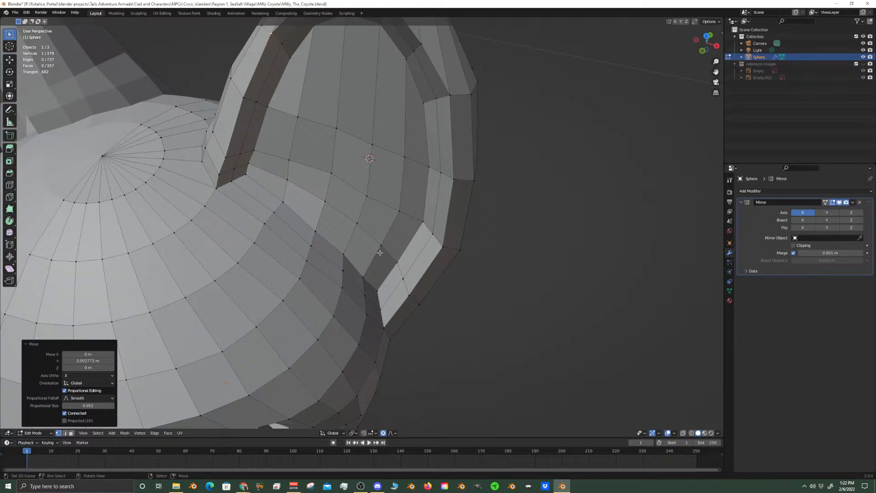
middle_click_drag(379, 253, 338, 288)
left_click(71, 433)
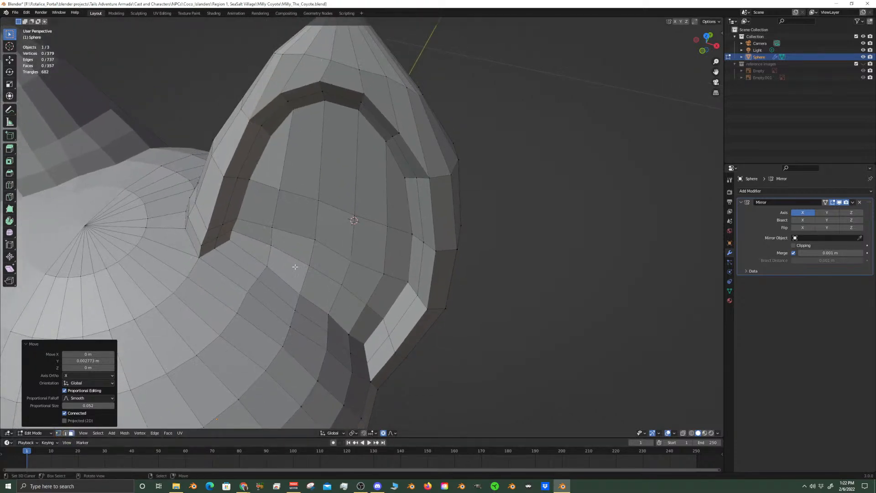
left_click(338, 228)
left_click(313, 216, "shift")
left_click(371, 232, "shift")
middle_click_drag(356, 204, 351, 328)
key("shift+v")
left_click(375, 288)
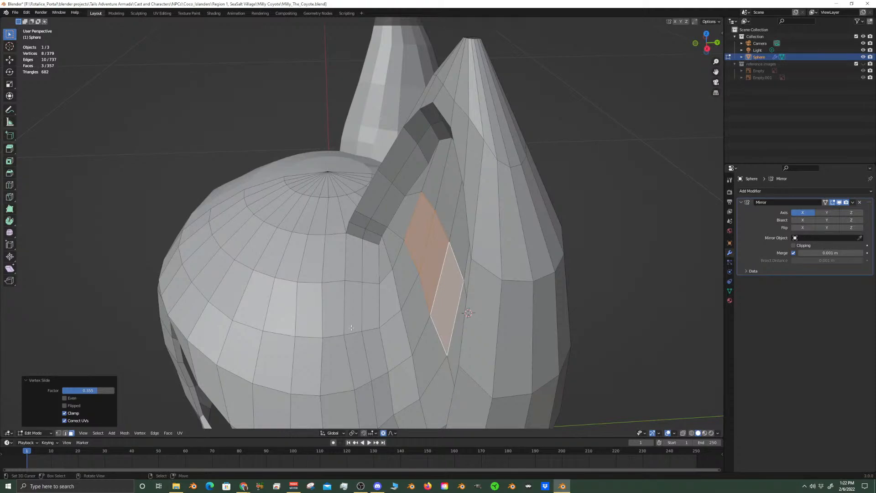
Move the three inner-ear faces about 0.009 m along Y to deepen the middle of the recess
key("g")
key("y")
left_click(310, 305)
middle_click_drag(310, 305, 353, 301)
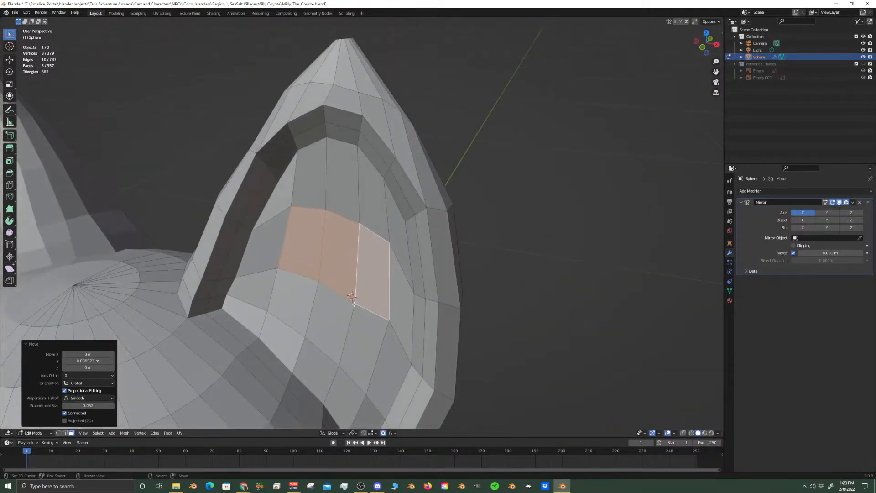
Select the three edges along the top of the inner-ear surface and edge-slide them by a factor of about 0.265
left_click(64, 433)
left_click(308, 150)
left_click(342, 141, "shift")
left_click(372, 159, "shift")
middle_click_drag(371, 159, 388, 171)
key("g")
key("g")
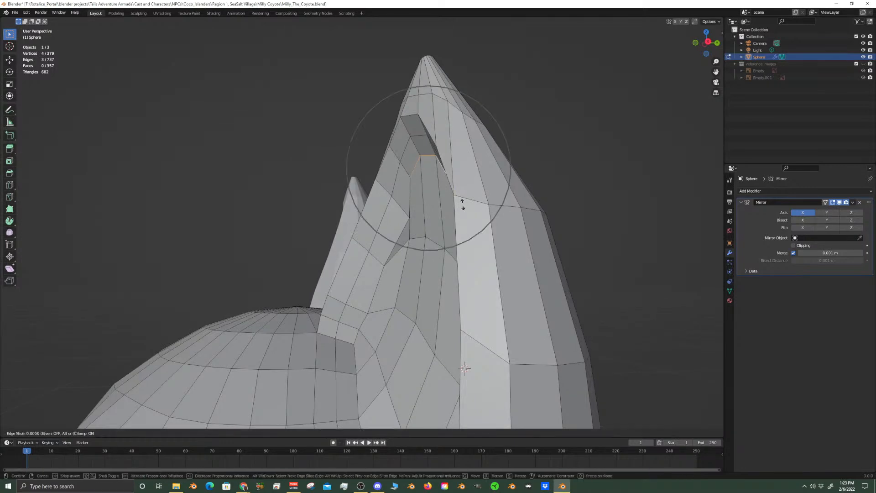
left_click(467, 218)
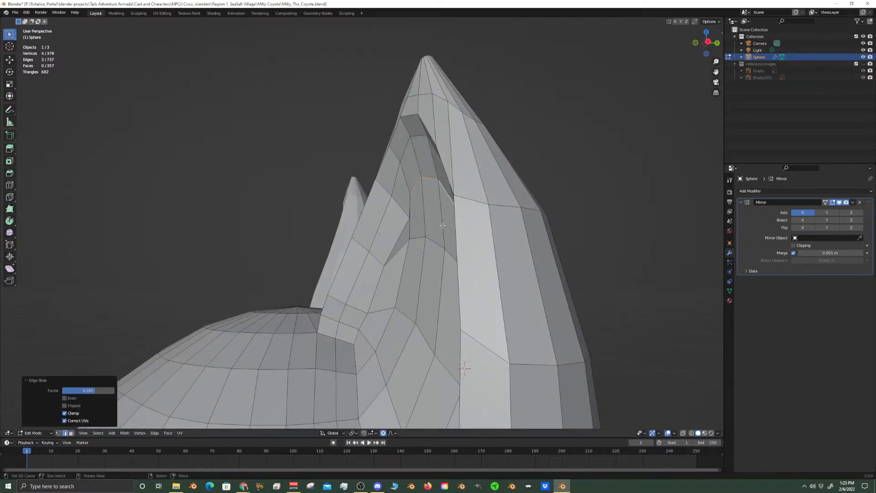
Move the three top inner-ear edges about 0.0057 m along Y with a proportional size of about 0.029
key("g")
key("y")
scroll(447, 235, "up", 6)
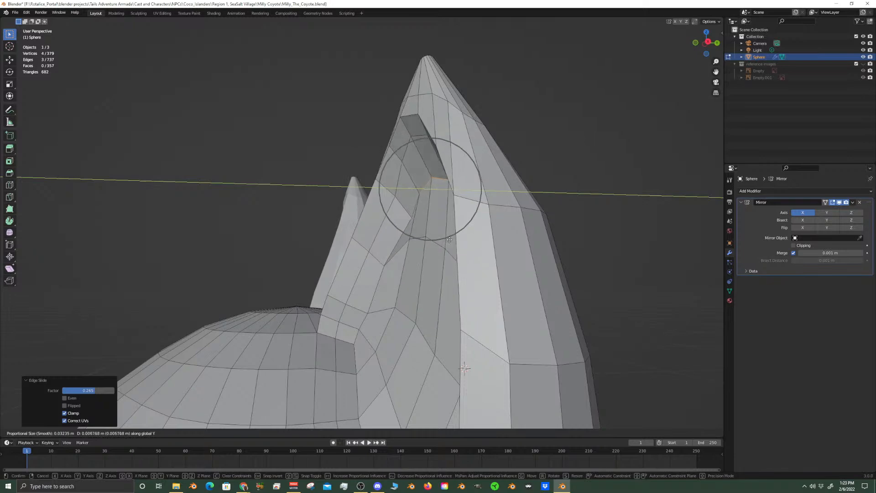
left_click(448, 242)
middle_click_drag(448, 242, 383, 301)
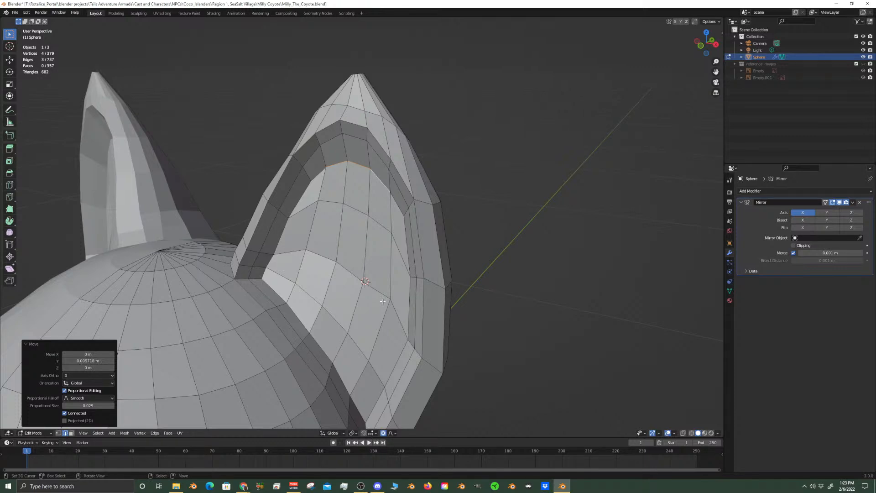
scroll(382, 302, "down", 3)
middle_click_drag(383, 302, 402, 315)
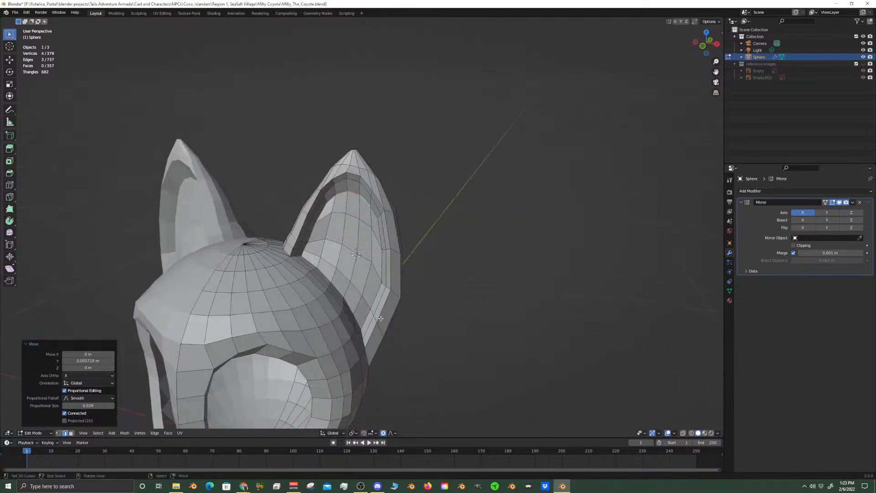
scroll(437, 358, "up", 3)
middle_click_drag(436, 358, 397, 307, "shift")
left_click(417, 299)
scroll(355, 295, "down", 2)
scroll(406, 311, "up", 4)
right_click(376, 334)
right_click(376, 335, "alt+shift")
right_click(377, 335, "alt+shift")
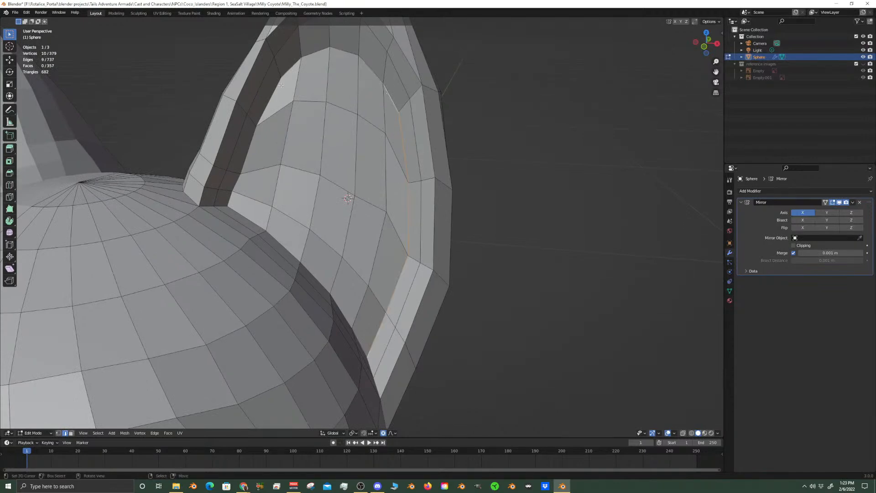
Select the whole edge loop around the middle of the recess wall and mark it as a seam
right_click(263, 92, "alt+shift")
key("ctrl+z")
right_click(255, 99)
right_click(255, 99, "alt+shift")
right_click(255, 99, "alt+shift")
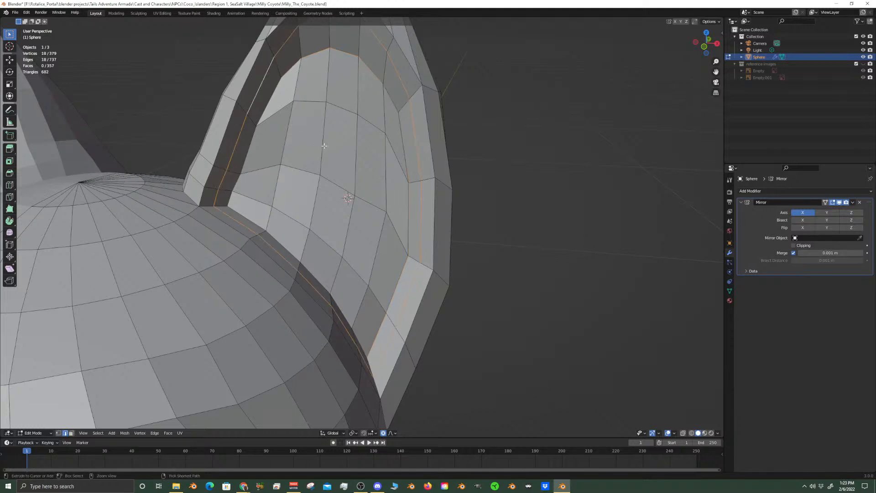
key("ctrl+e")
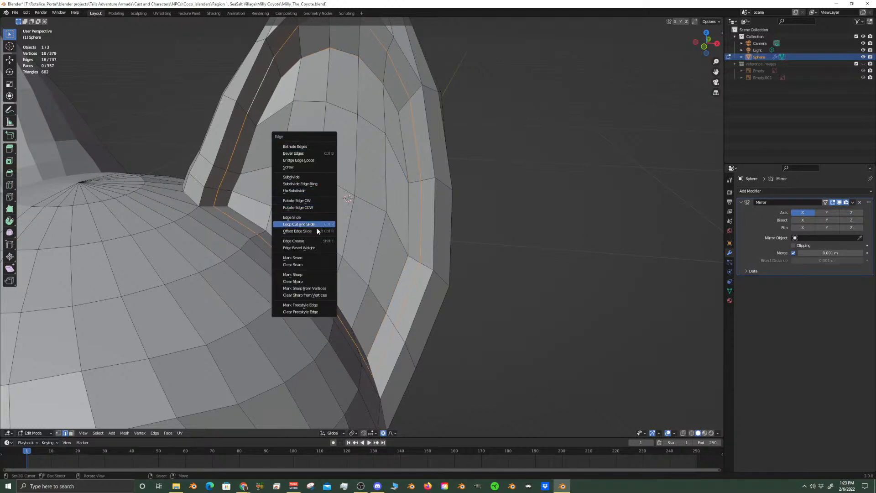
left_click(295, 258)
Return to Object Mode and examine both ears in the front view
scroll(429, 185, "down", 6)
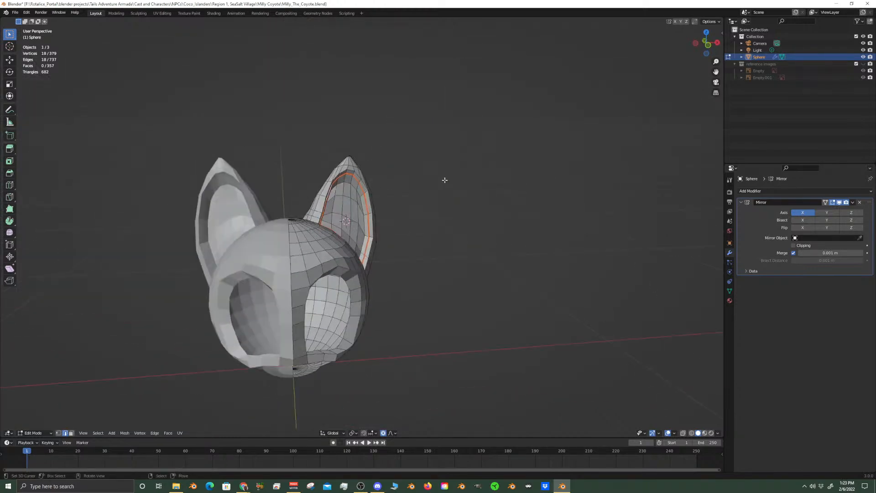
key("KP_1")
key("Tab")
scroll(389, 216, "up", 5)
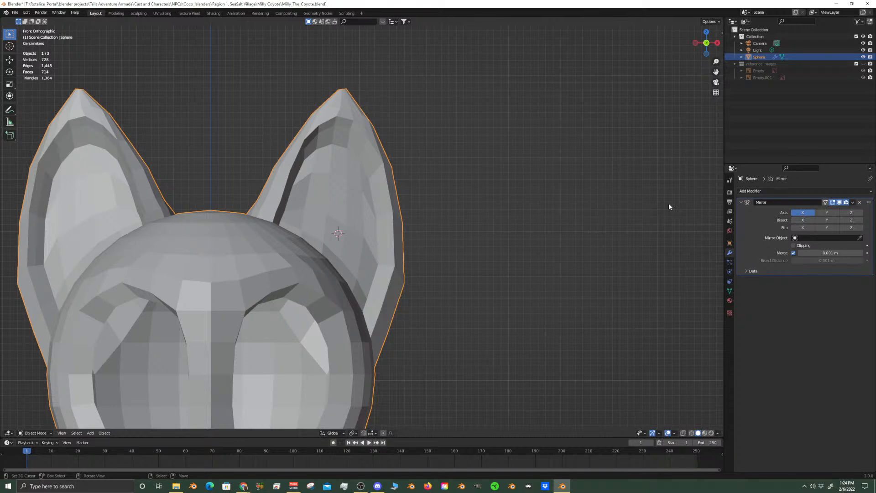
Add a Subdivision Surface modifier to the head mesh and examine the smoothed ears in the front view
left_click(758, 191)
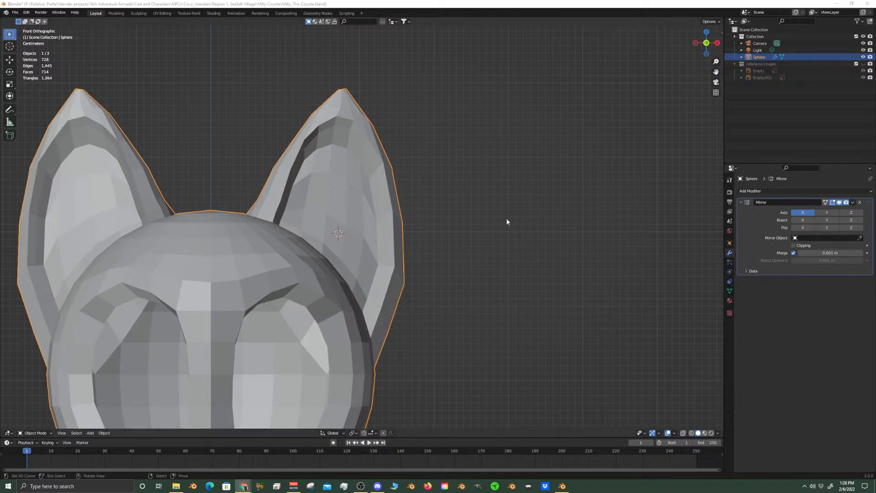
left_click(769, 191)
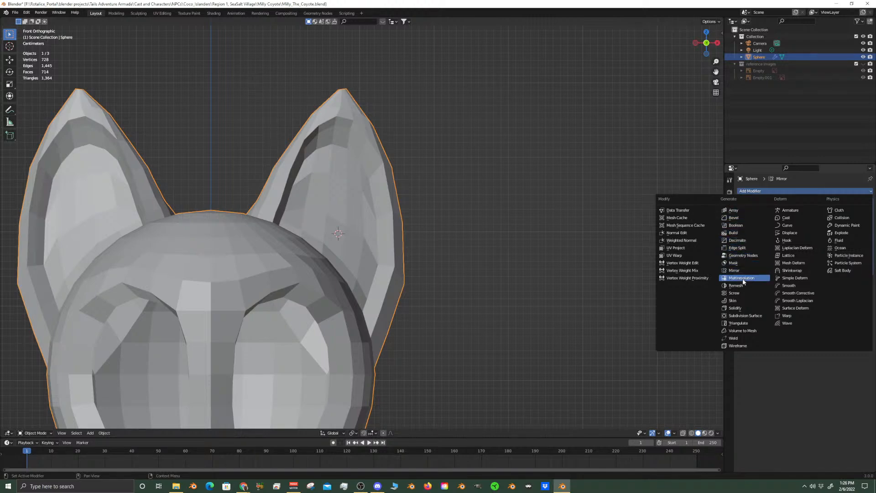
left_click(753, 315)
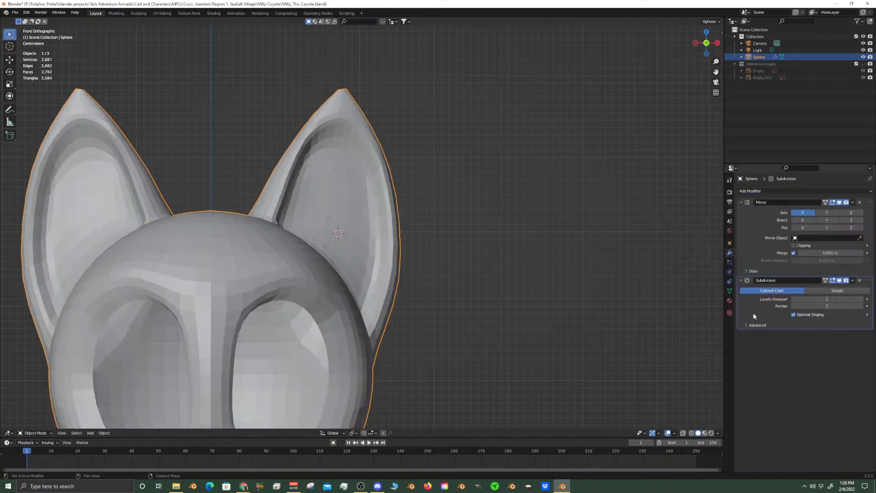
scroll(418, 225, "down", 5)
scroll(400, 258, "up", 5)
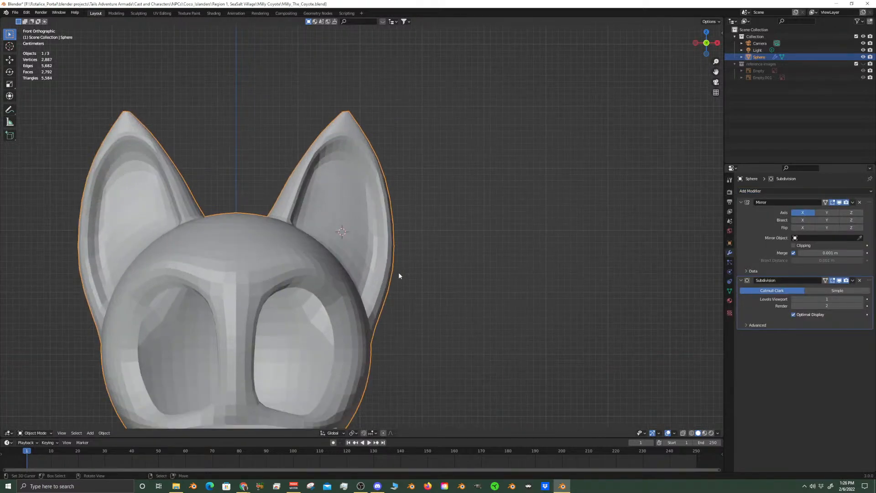
scroll(386, 289, "down", 3)
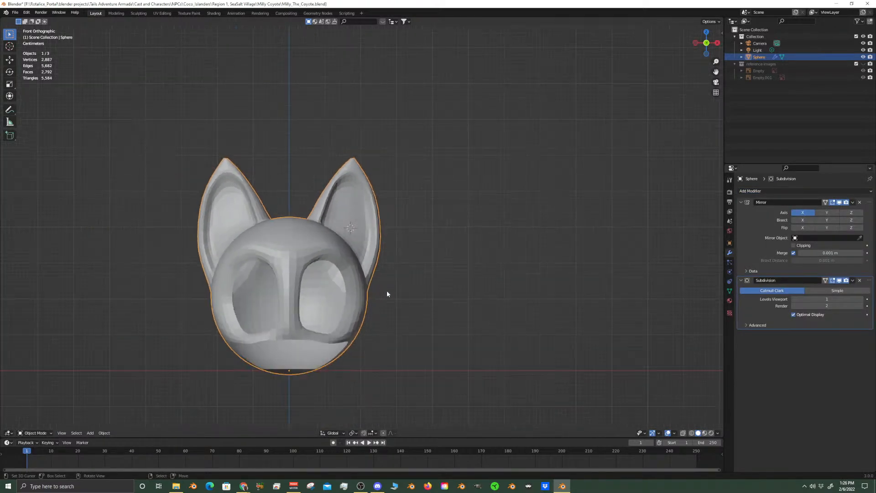
scroll(387, 289, "up", 7)
scroll(387, 290, "down", 1)
middle_click_drag(311, 195, 335, 225, "shift")
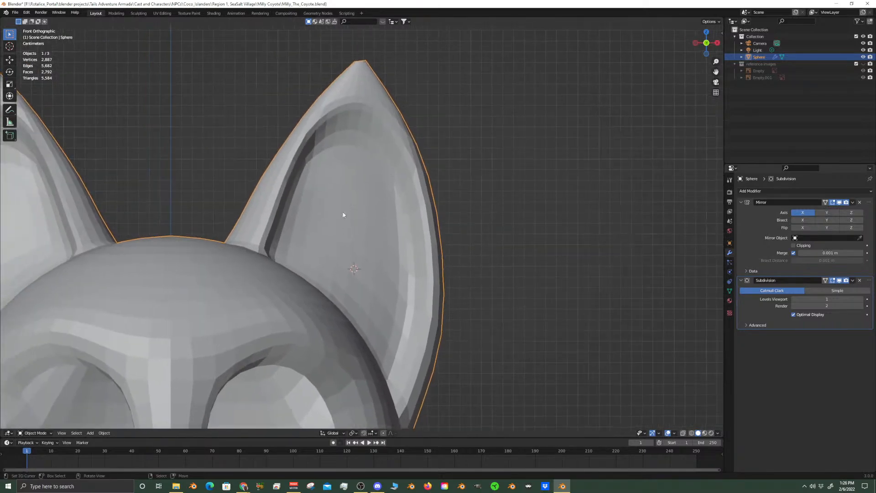
Select the edge loop around the middle of the ear and scale it 1.1 along X with a proportional size of about 0.112
key("Tab")
left_click(292, 186, "alt")
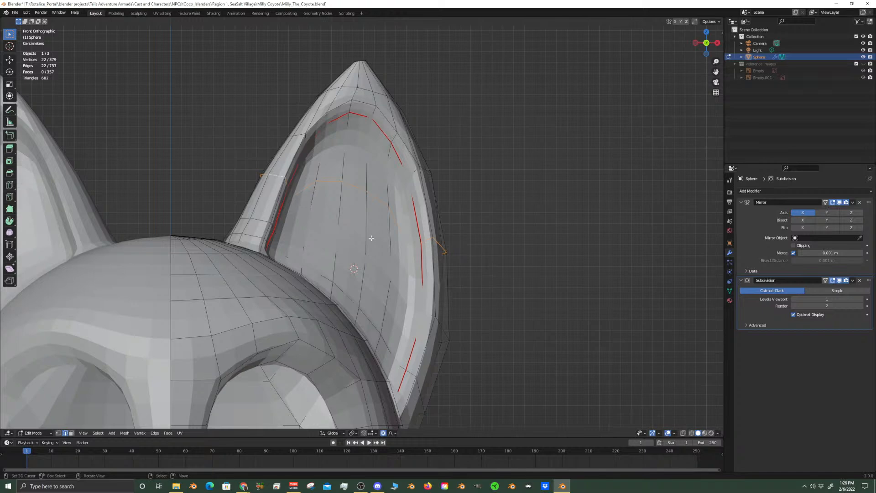
key("s")
key("x")
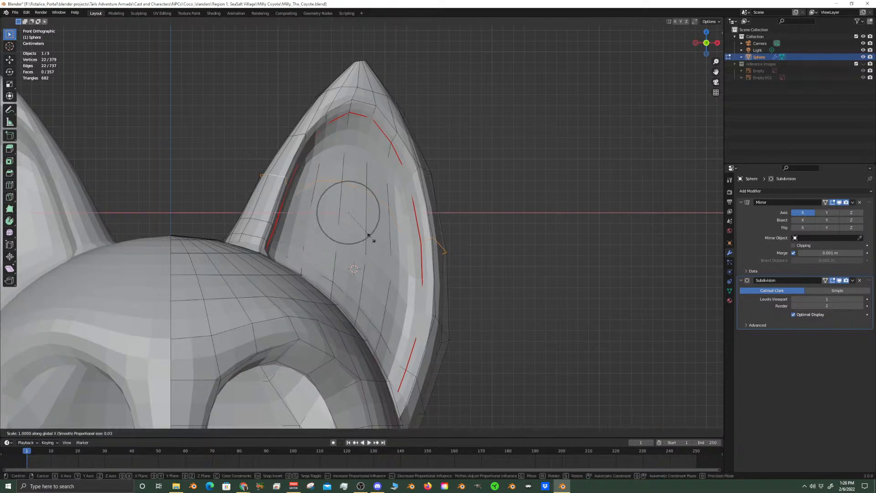
scroll(375, 240, "down", 15)
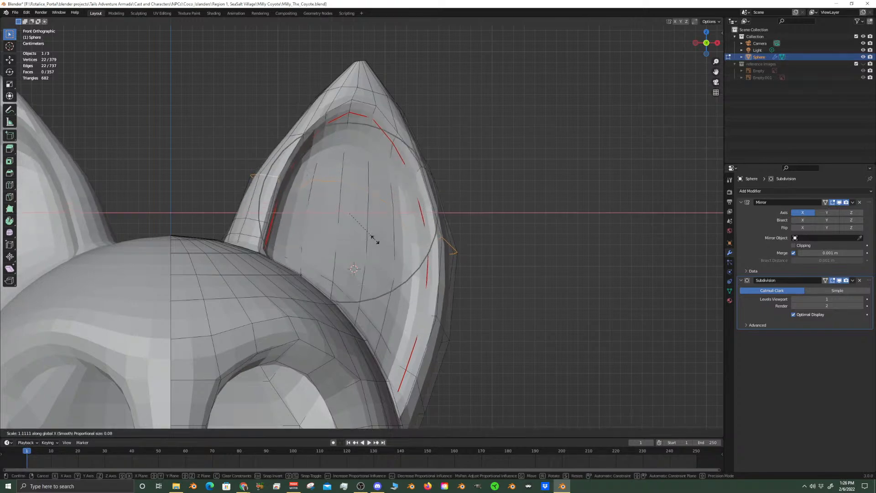
scroll(374, 239, "up", 1)
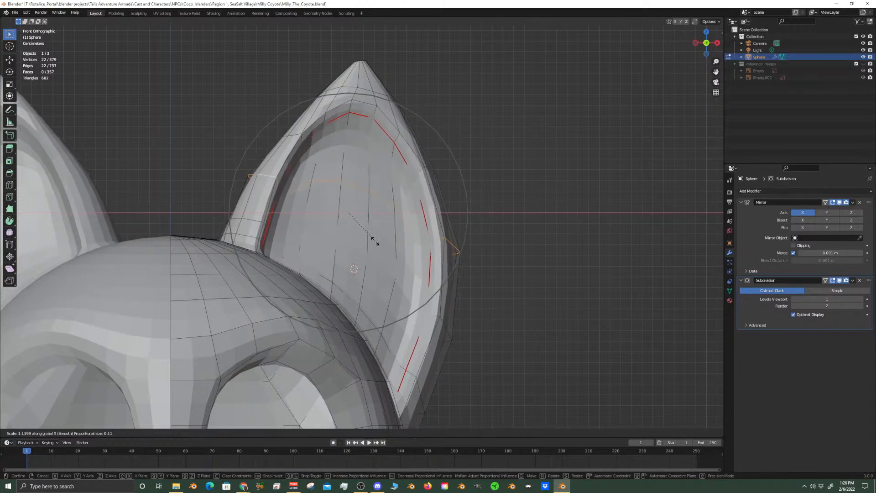
left_click(373, 241)
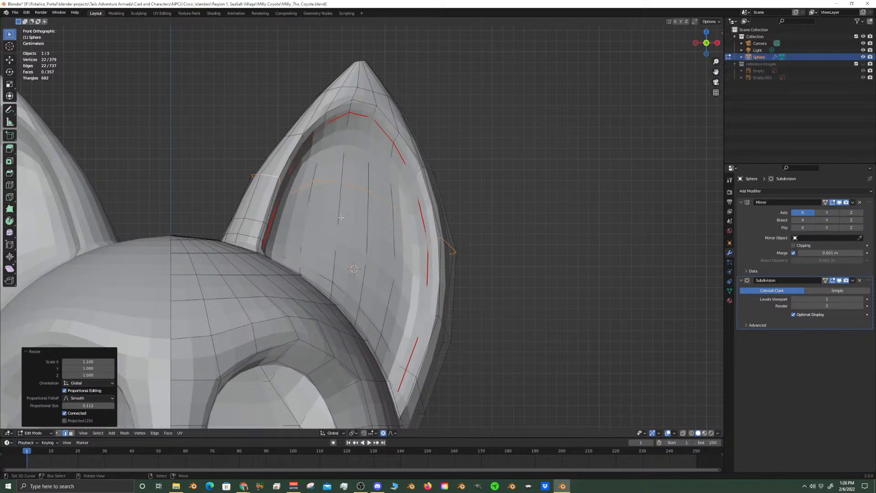
Turn off the Subdivision modifier's Edit Mode display and fill a face between two opposite edges of the open ear-tip hole
scroll(370, 205, "down", 3)
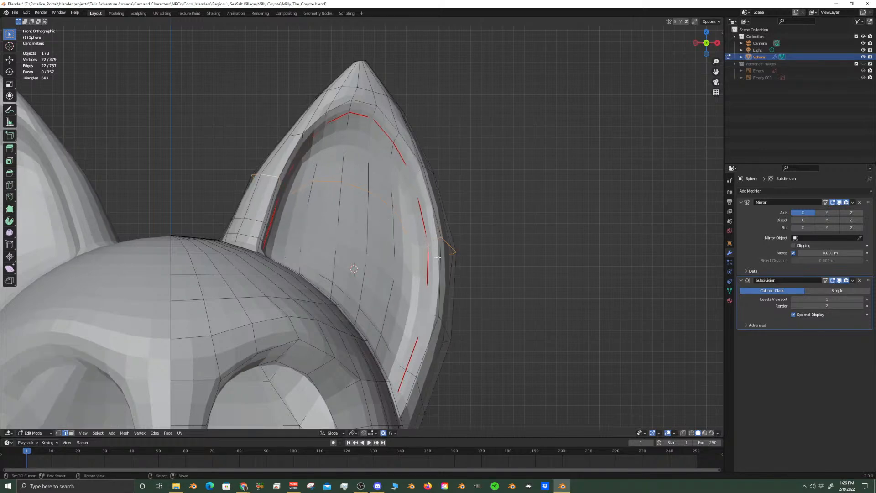
scroll(352, 271, "down", 1)
scroll(352, 271, "down", 1)
scroll(377, 253, "up", 4)
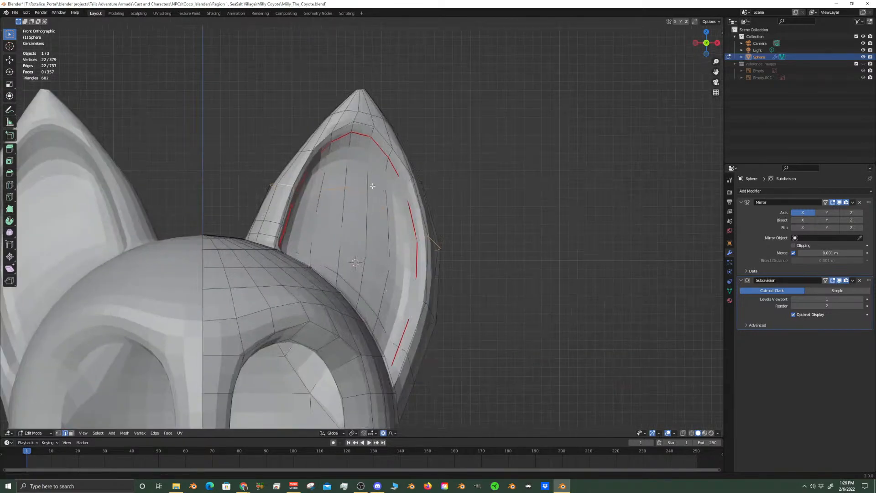
scroll(378, 253, "up", 5)
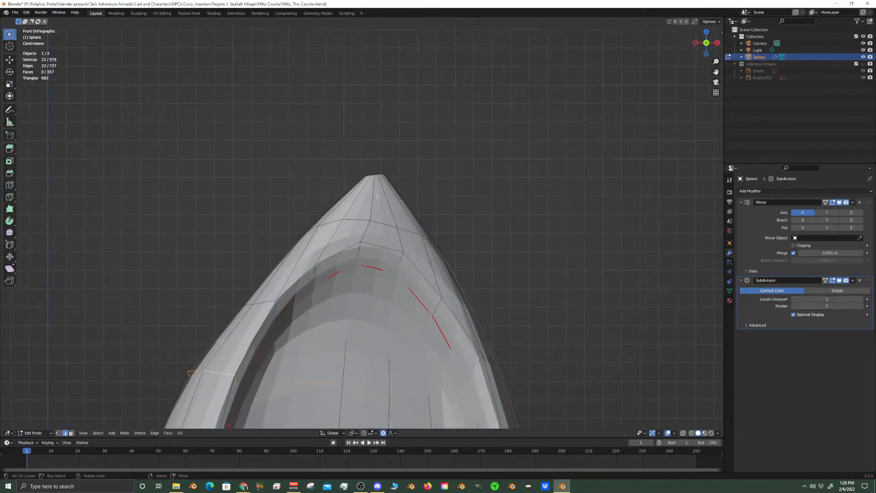
scroll(407, 220, "down", 3)
middle_click_drag(406, 219, 386, 362)
scroll(386, 362, "up", 1)
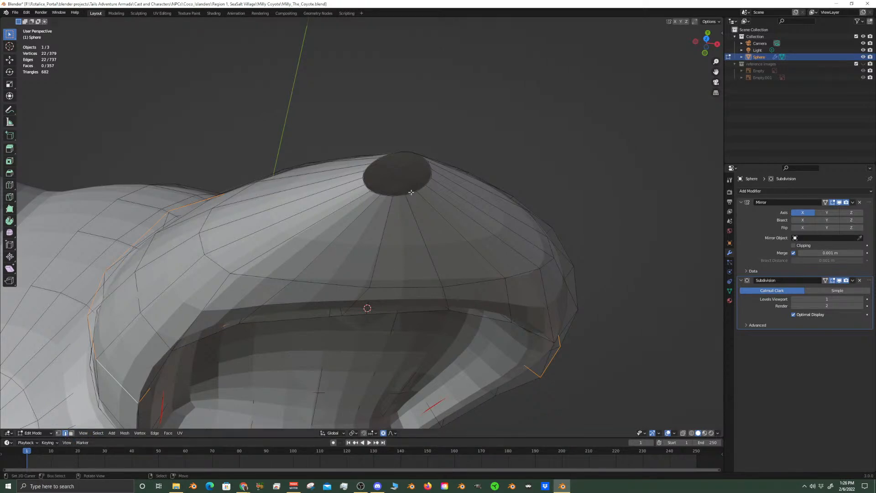
left_click(432, 178)
left_click(364, 175, "shift")
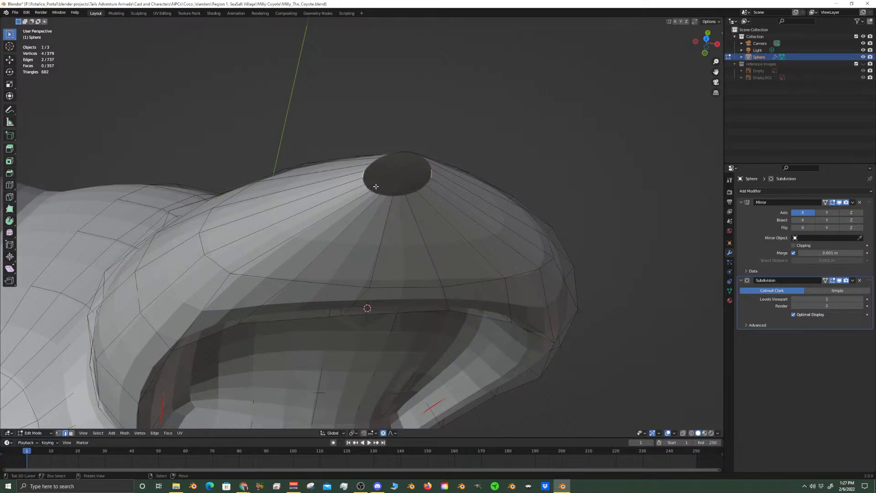
left_click(834, 282)
scroll(441, 182, "up", 3)
middle_click_drag(442, 180, 430, 289, "shift")
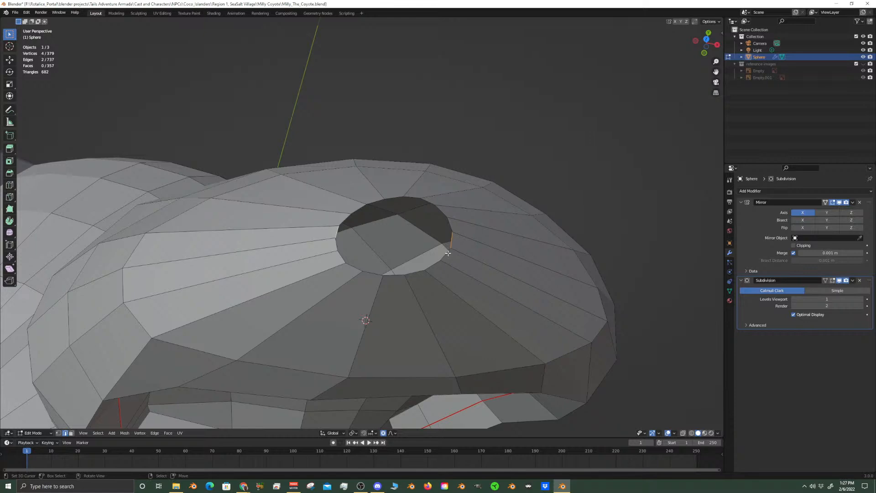
key("f")
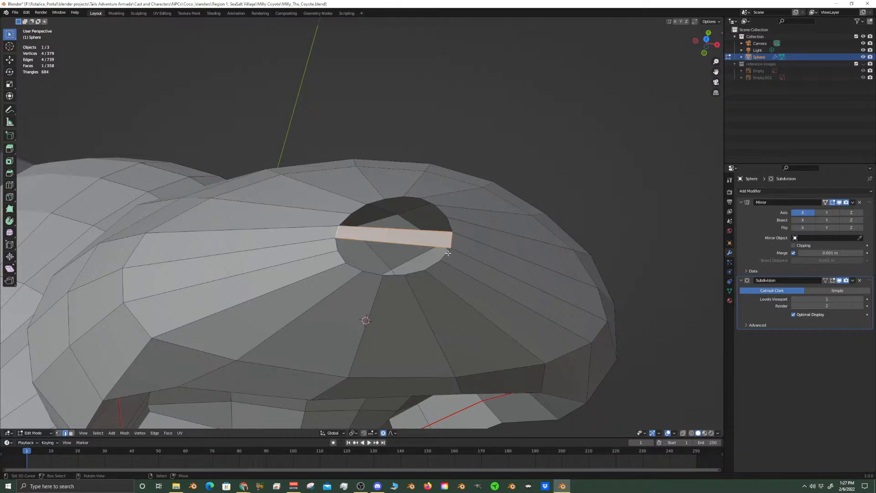
Fill one more face strip in front of the first and two behind it across the ear-tip hole
left_click(448, 253)
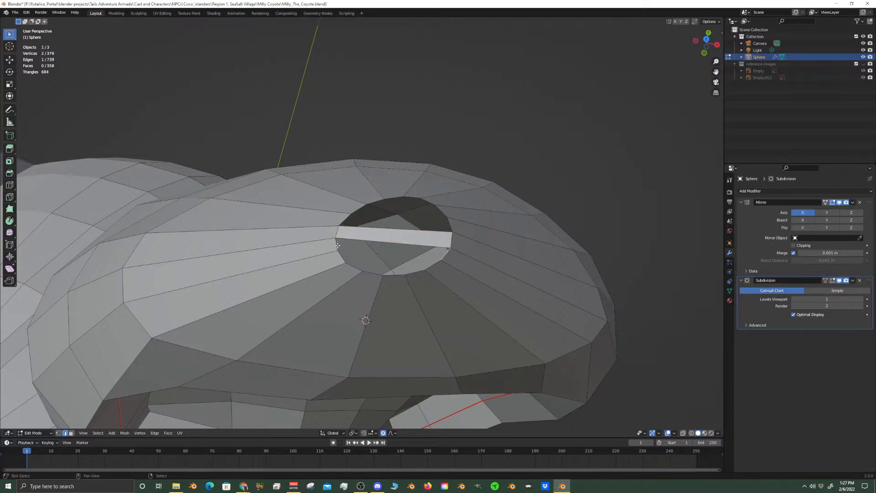
key("f")
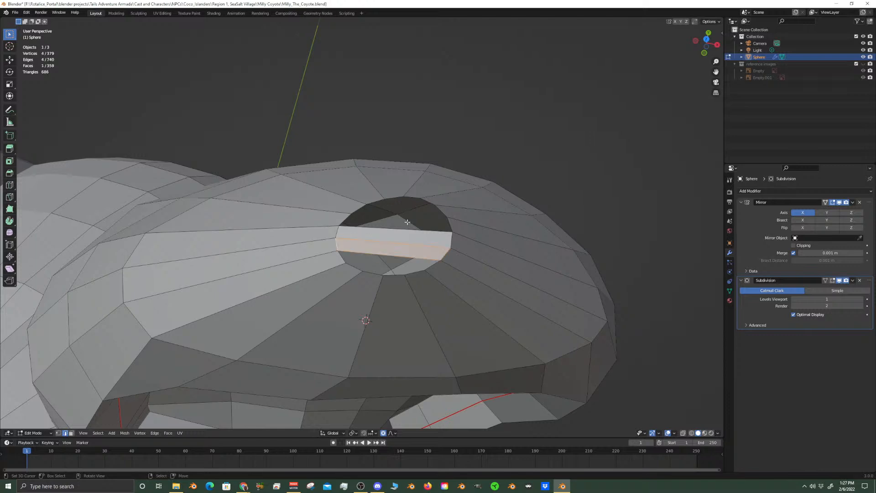
left_click(450, 223)
left_click(346, 219, "shift")
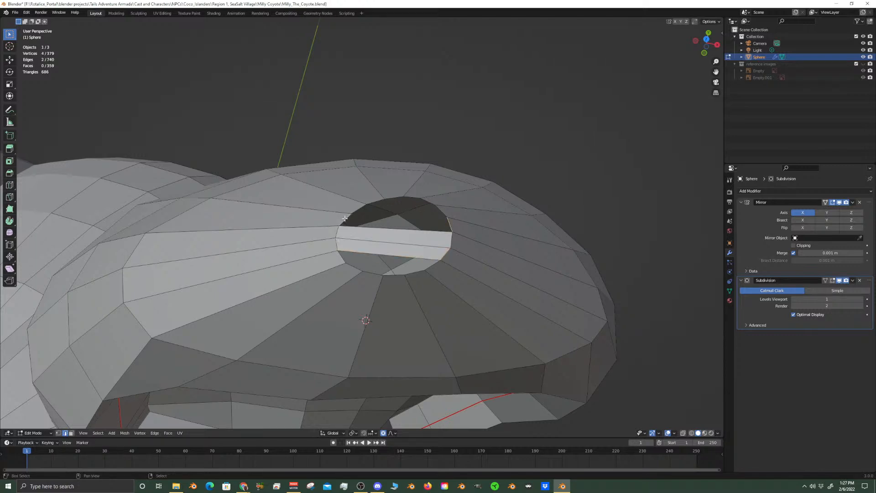
key("f")
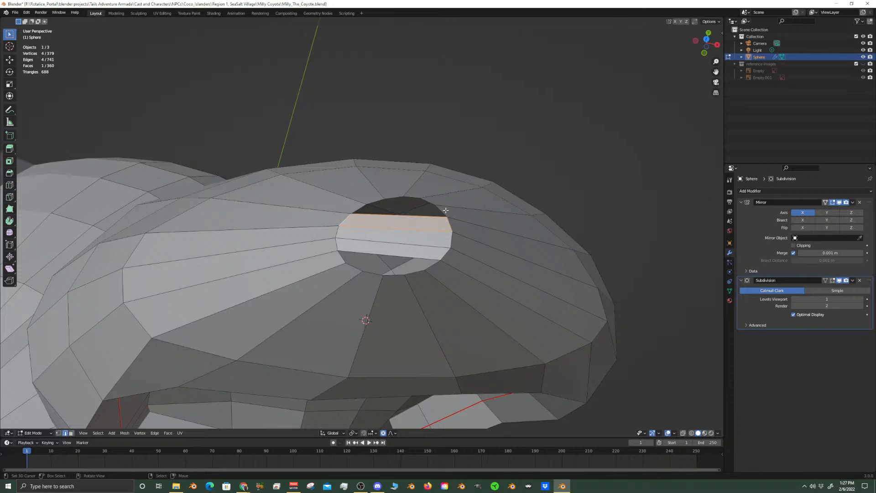
left_click(449, 223)
key("f")
key("ctrl+z")
left_click(442, 211, "shift")
key("f")
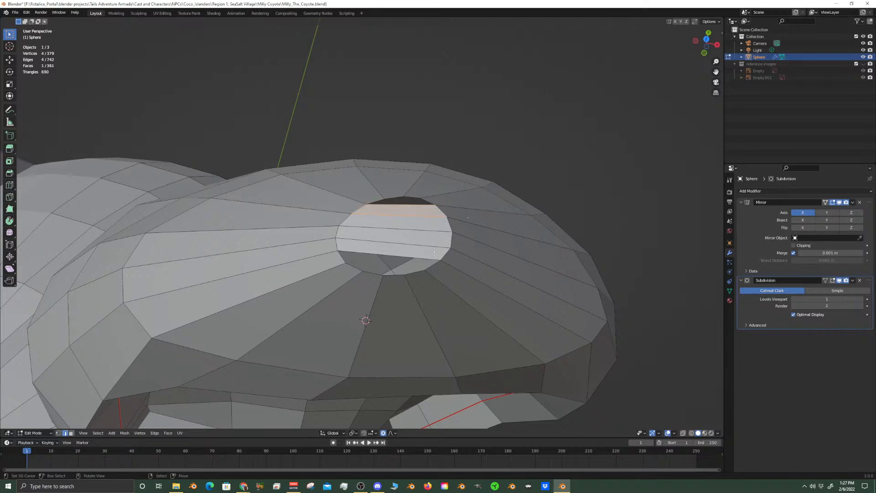
Close the rest of the ear-tip hole with two face strips toward the front and one at the back
left_click(433, 265)
left_click(342, 262, "shift")
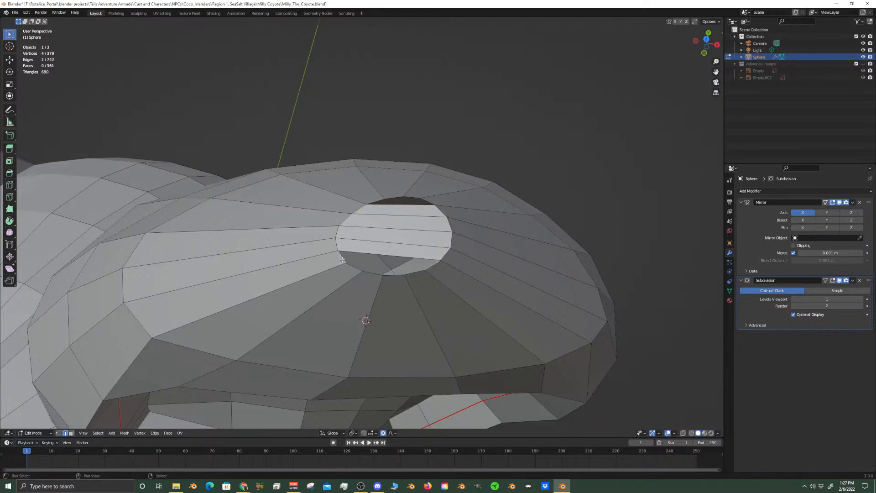
key("f")
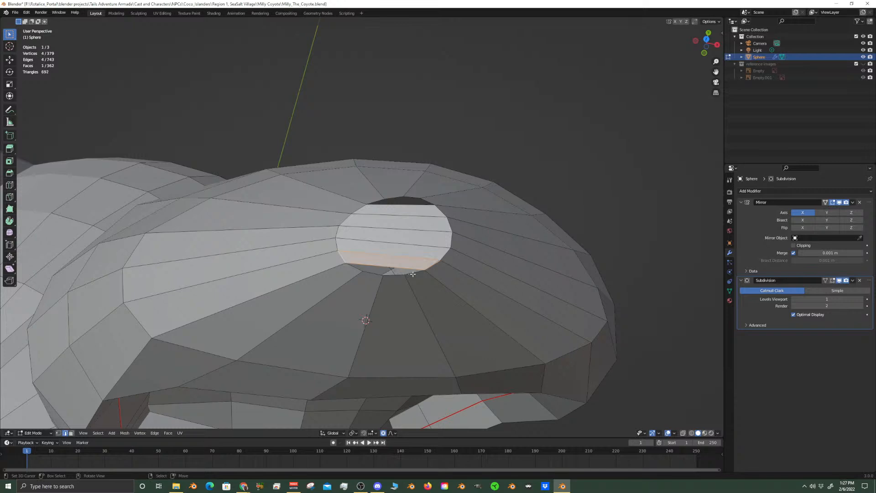
left_click(413, 274)
left_click(354, 269, "shift")
key("f")
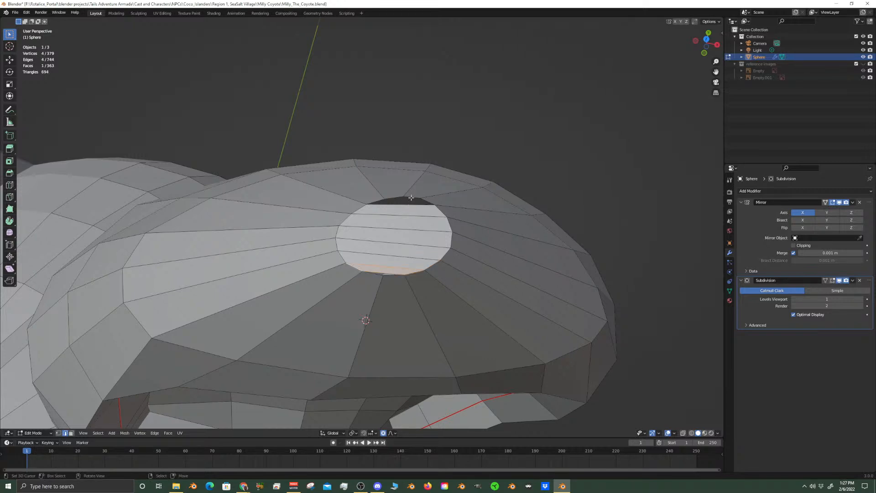
left_click(428, 200)
left_click(382, 202, "shift")
key("f")
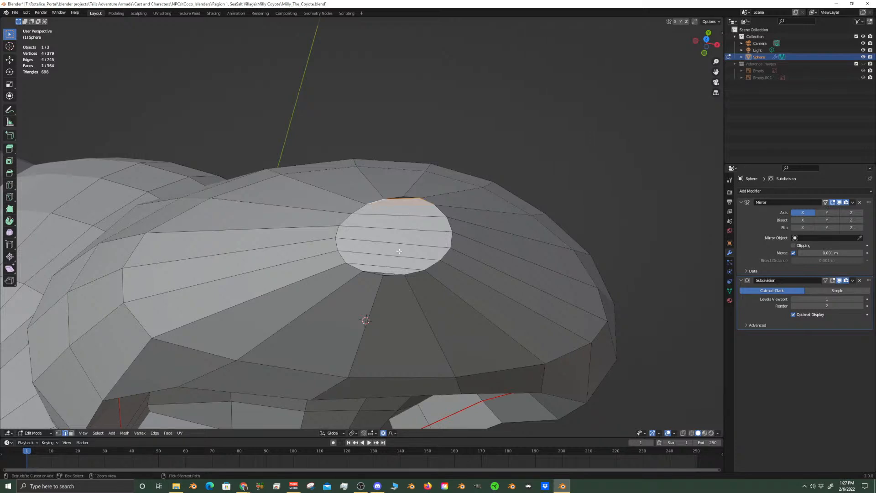
Add one centred loop cut across all the new ear-tip strips, leaving the slide factor at 0
key("ctrl+r")
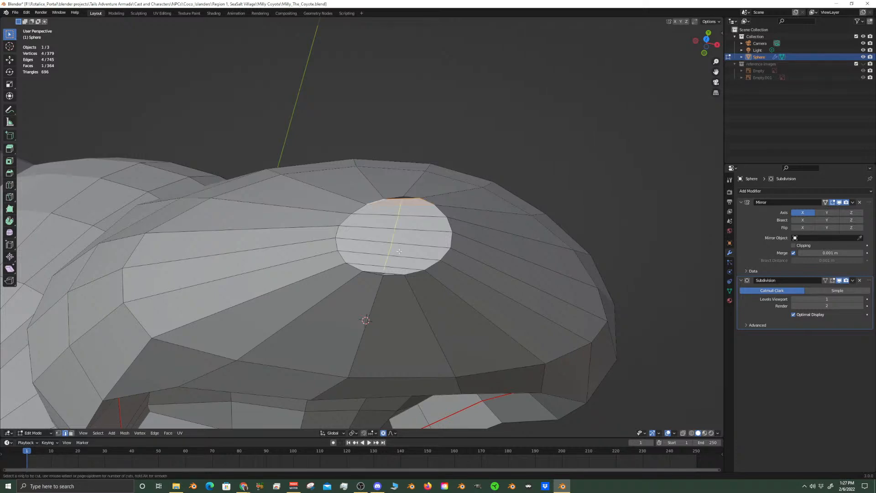
left_click(400, 251)
right_click(399, 252)
scroll(399, 251, "up", 3)
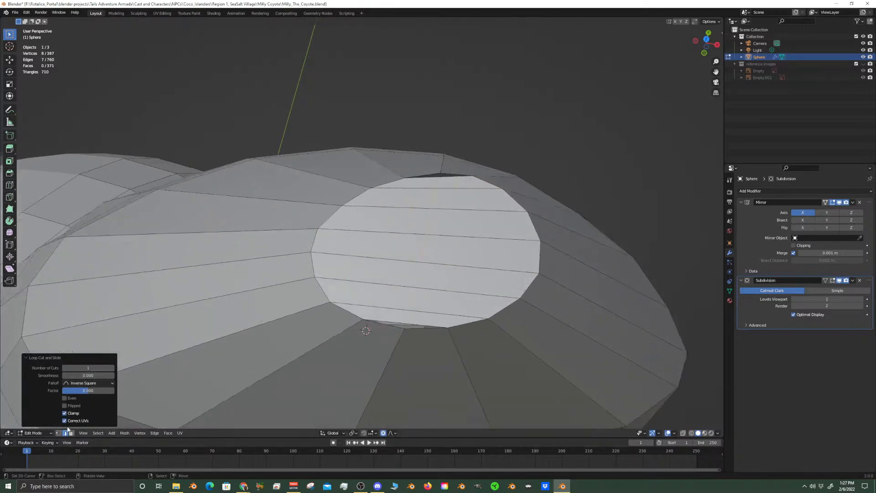
Merge each end vertex of the new ear-tip loop with its adjacent rim vertex at center, at the front and at the back
left_click(58, 433)
left_click(406, 325)
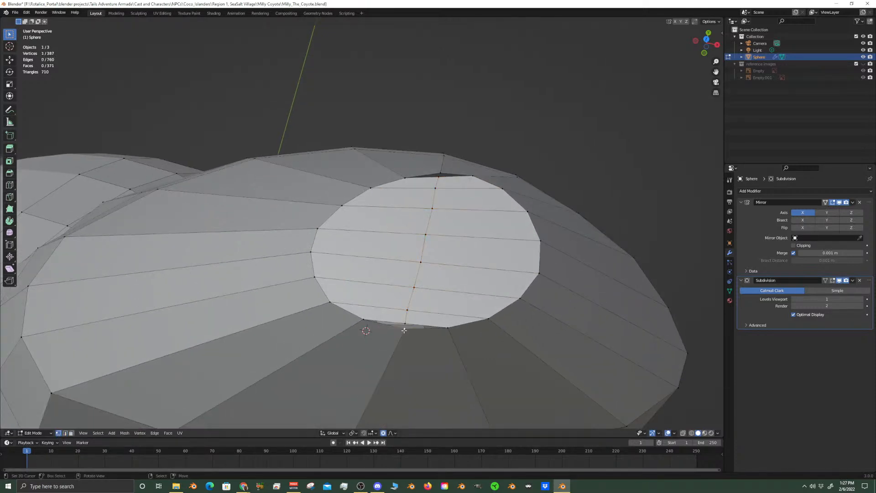
left_click(417, 325, "shift")
key("m")
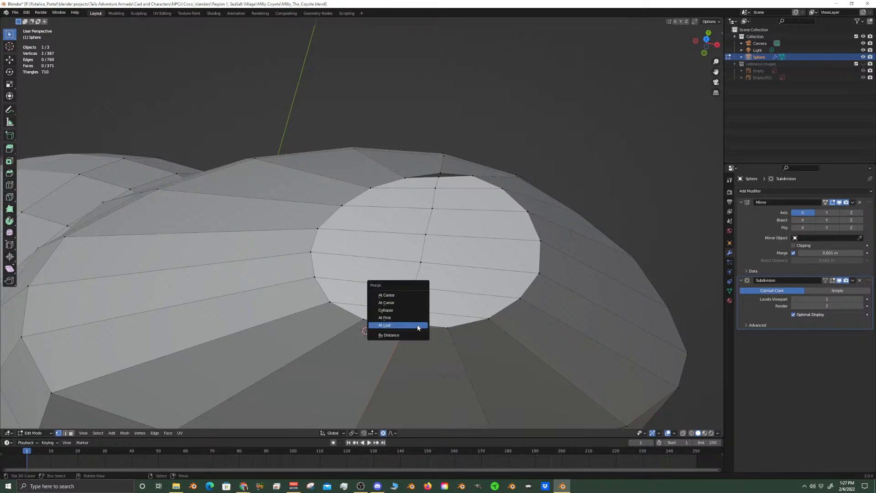
left_click(400, 296)
right_click(441, 173)
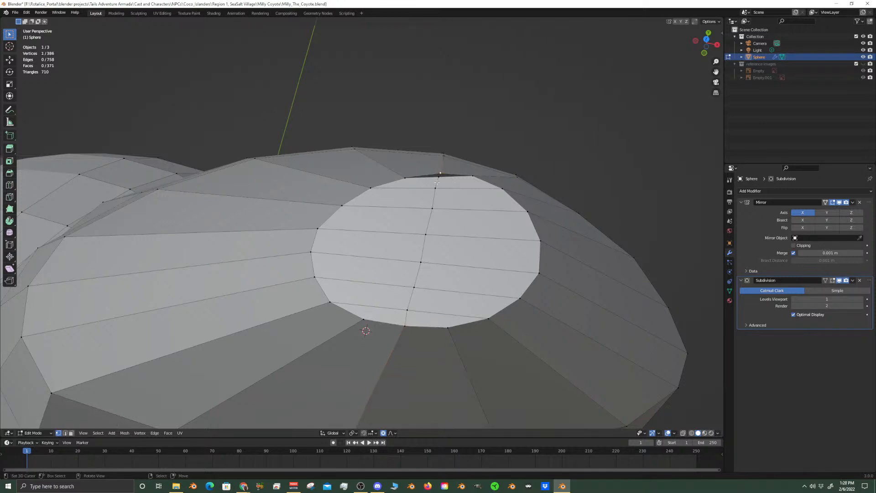
right_click(439, 178, "shift")
key("m")
left_click(441, 199)
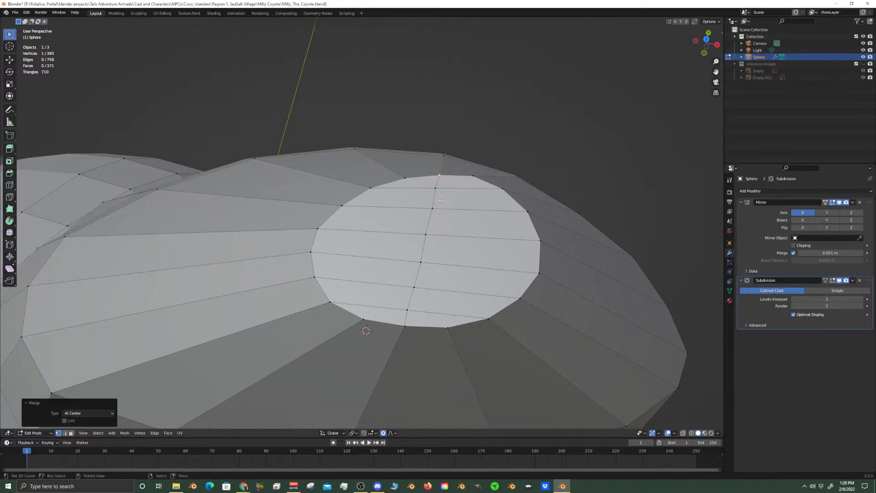
Select the four middle vertices of the centre loop that runs across the ear tip's cap
right_click(421, 264)
right_click(426, 236, "shift")
right_click(431, 210, "shift")
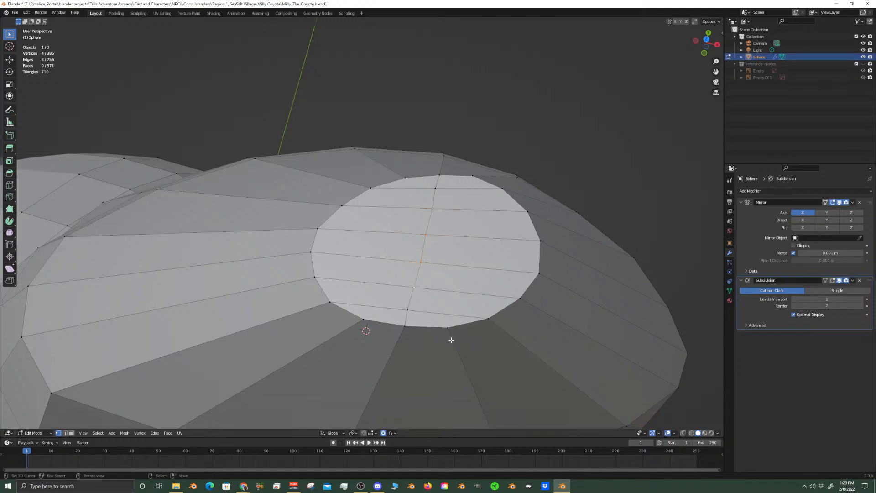
scroll(451, 340, "down", 3)
key("KP_1")
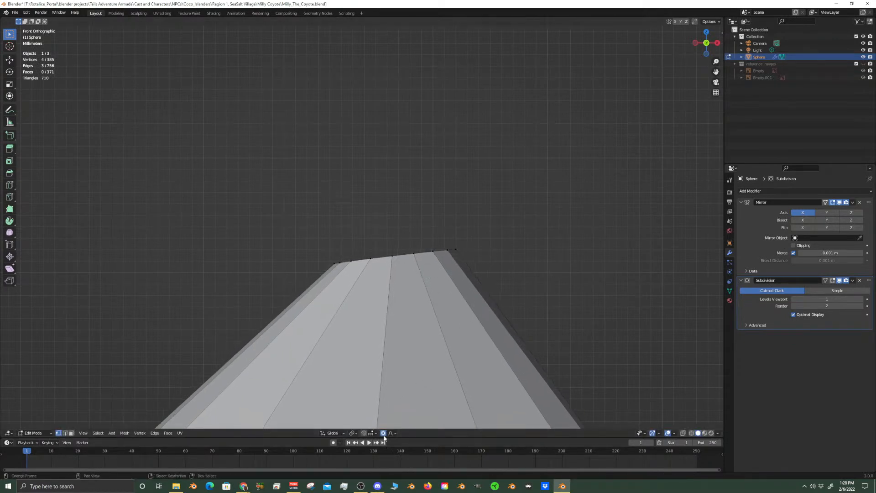
key("g")
key("z")
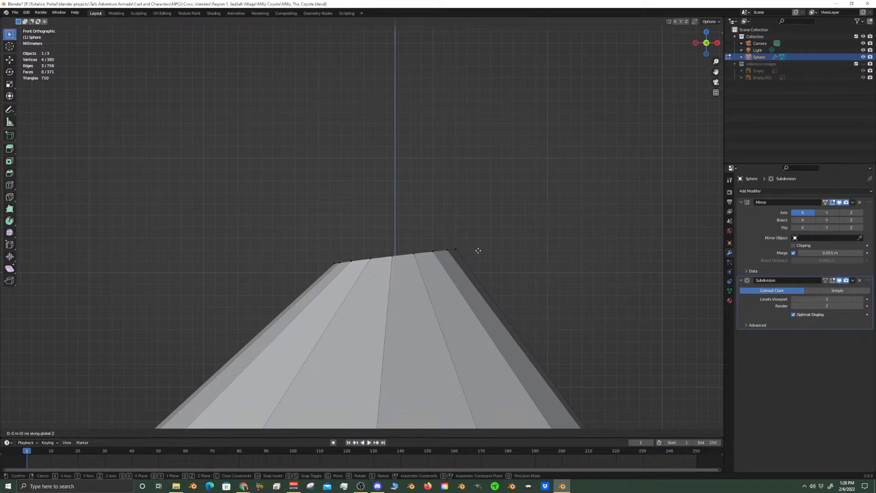
right_click(475, 202)
scroll(476, 233, "down", 12)
scroll(441, 329, "up", 7)
mouse_move(441, 329)
middle_mouse_down()
mouse_move(424, 231)
mouse_move(421, 264)
mouse_move(446, 315)
middle_mouse_up()
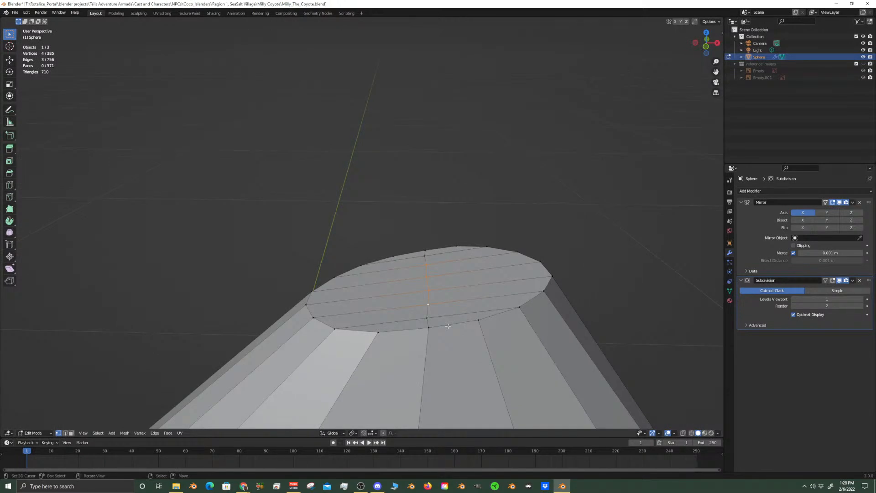
key("g")
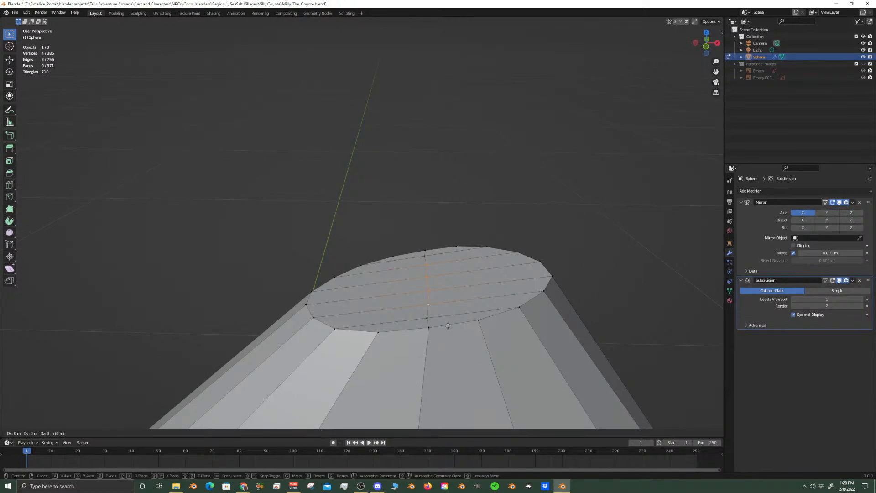
right_click(447, 277)
Raise the selected ear-tip vertices about 0.004 m along Z with proportional editing on and an influence radius of about 0.0064 m
left_click(384, 433)
scroll(470, 265, "down", 2)
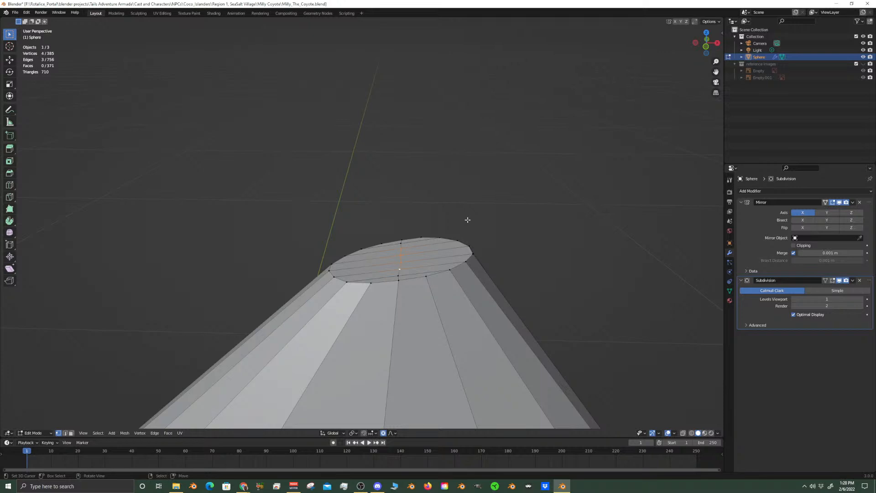
key("g")
key("z")
scroll(464, 196, "up", 15)
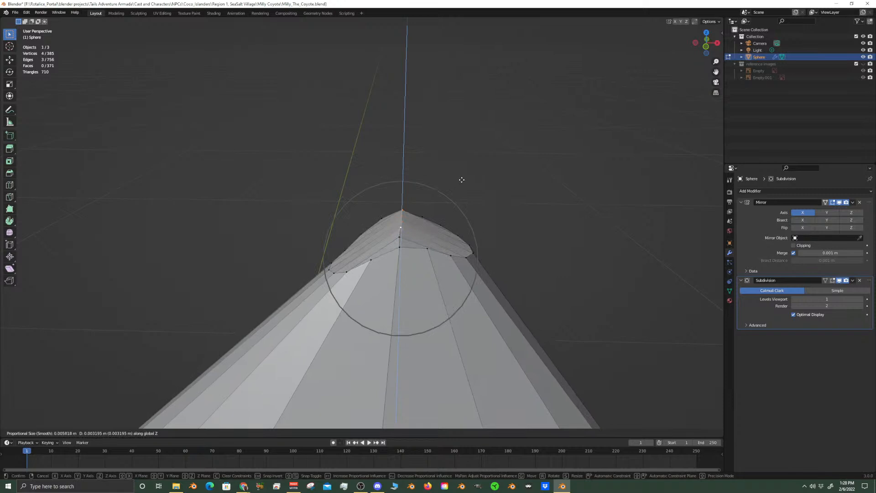
scroll(461, 179, "down", 2)
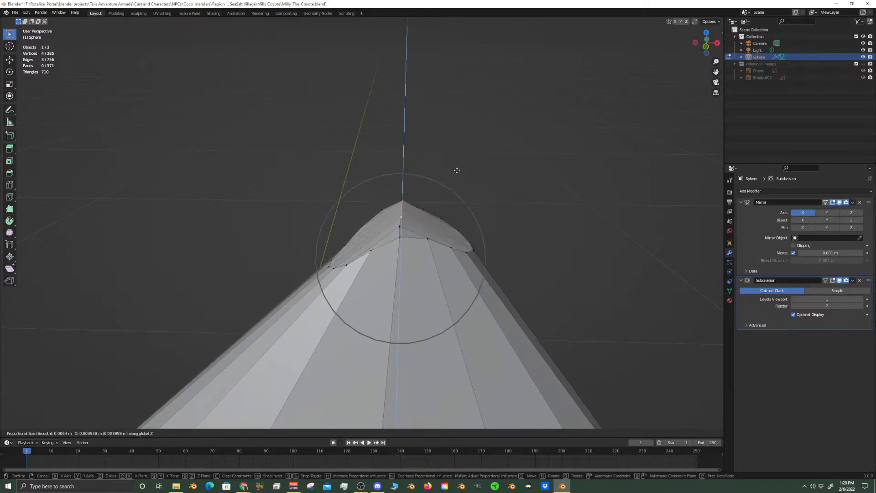
left_click(457, 172)
middle_click_drag(457, 172, 416, 267)
left_click(411, 270)
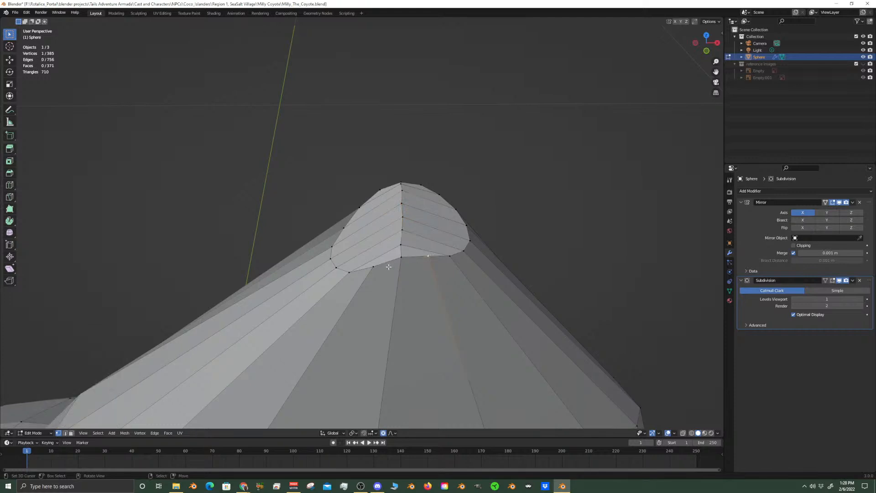
left_click(401, 258)
key("g")
right_click(409, 270)
middle_click_drag(410, 270, 370, 205)
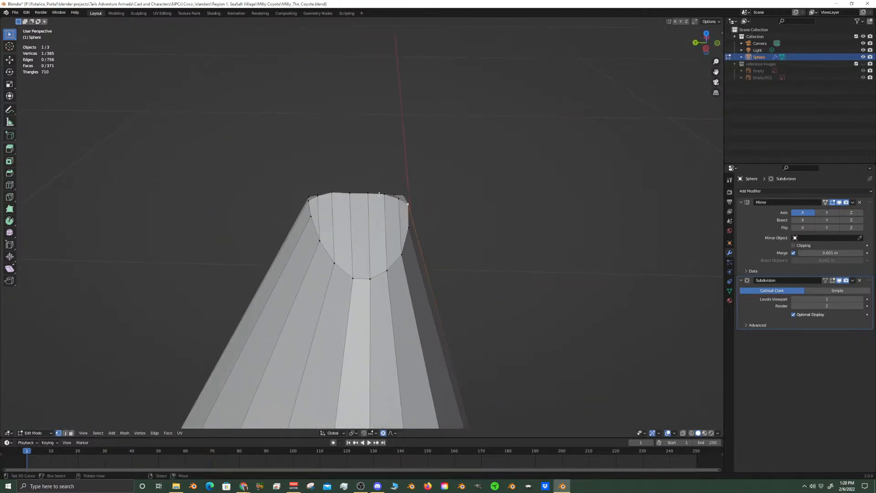
Raise the middle vertex of the ear tip's centre ridge about 0.0023 m along Z with a proportional size of 0.005
left_click(350, 194)
key("g")
key("z")
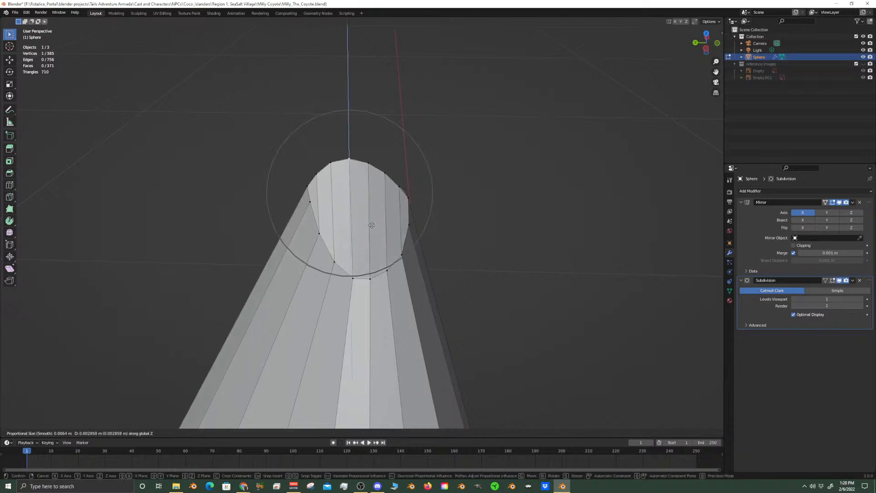
scroll(370, 226, "down", 2)
left_click(371, 228)
middle_click_drag(372, 227, 364, 320)
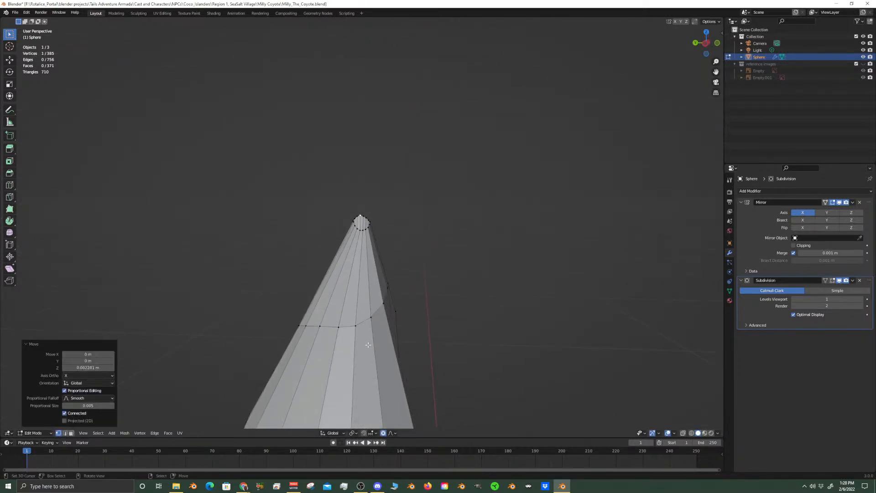
Nudge the front rim vertex beside the ear tip's centre ridge along Z, reducing the proportional size to 0.003
left_click(363, 320, "alt")
middle_click_drag(416, 333, 377, 340)
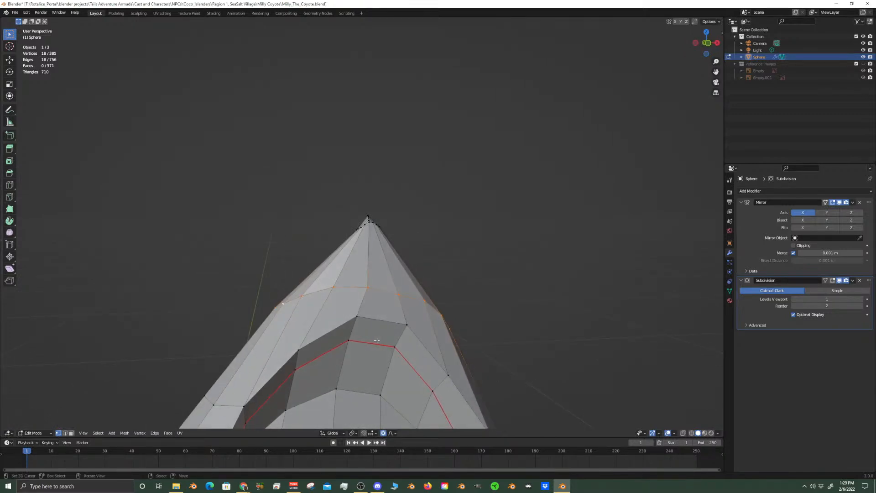
mouse_move(363, 283)
middle_mouse_down()
mouse_move(410, 300)
mouse_move(419, 325)
mouse_move(366, 292)
middle_mouse_up()
left_click(397, 262)
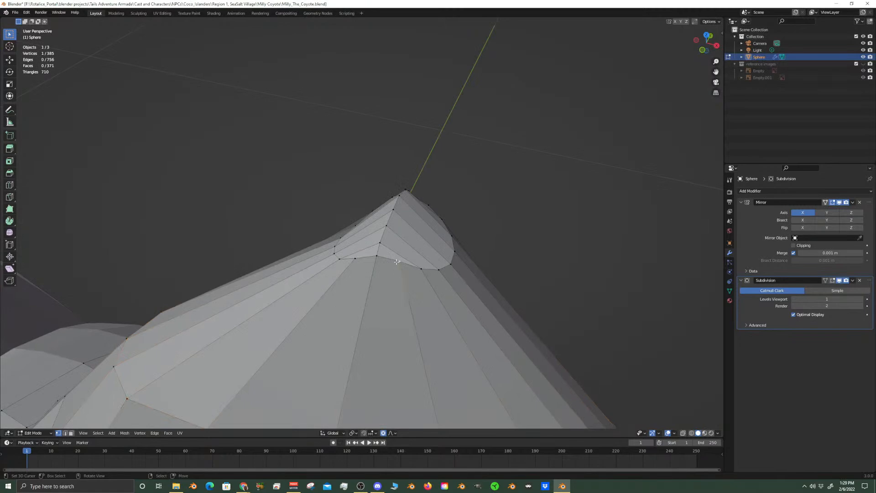
key("g")
key("z")
scroll(397, 264, "up", 7)
left_click(400, 269)
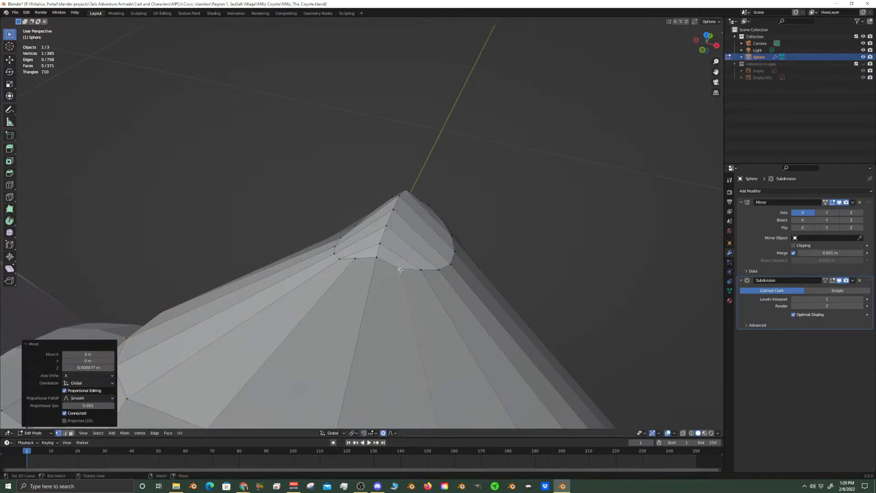
Slide one rim vertex on the other side of the ridge and one on the inner side of the ear tip along their edges
right_click(357, 258)
key("g")
key("g")
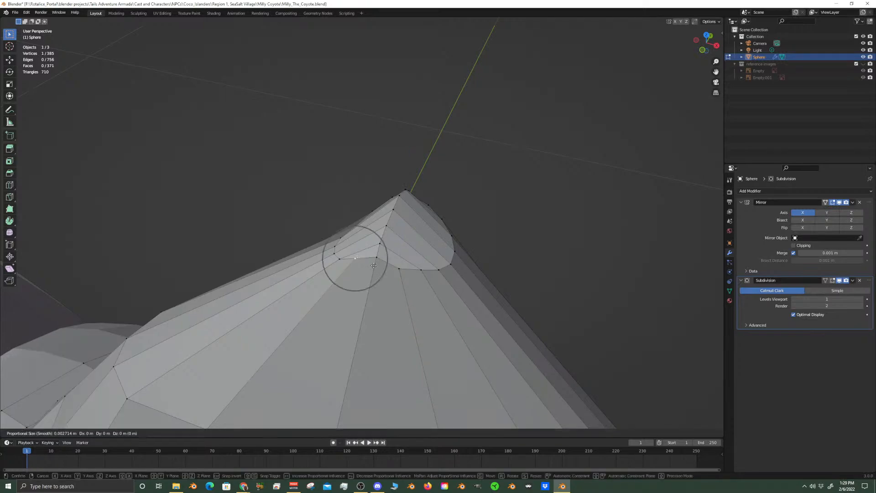
left_click(372, 269)
middle_click_drag(373, 268, 302, 228)
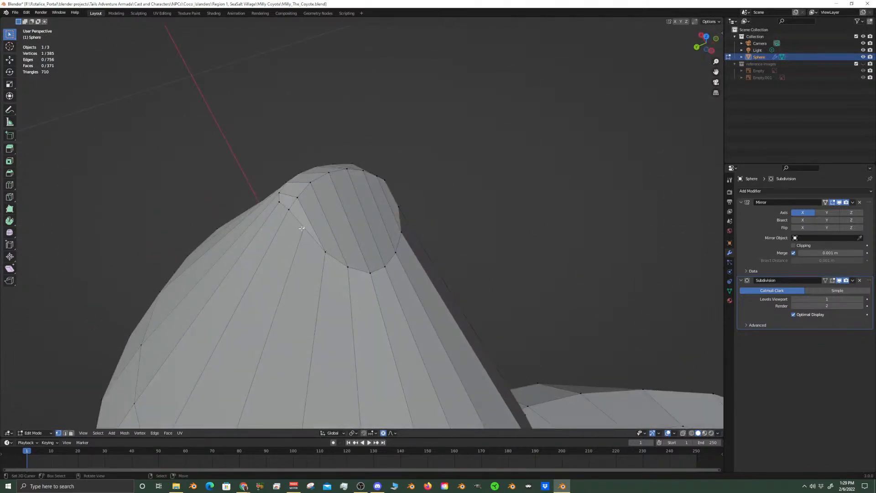
key("g")
key("g")
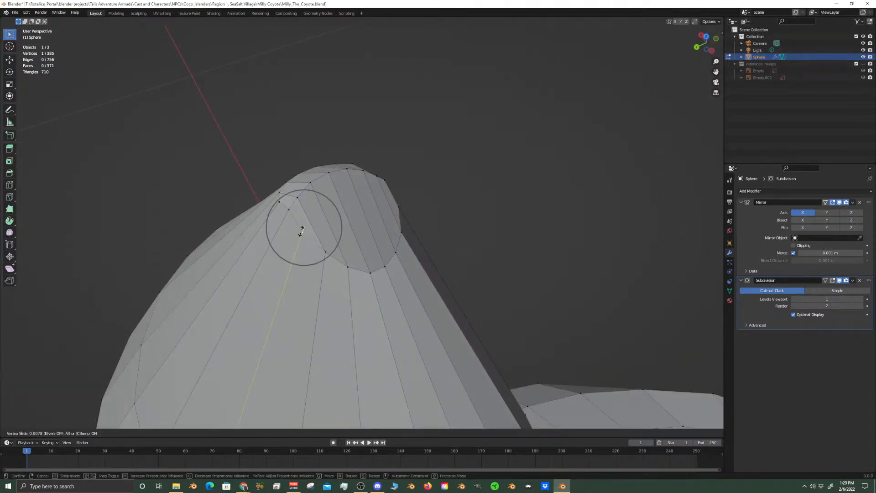
left_click(300, 229)
middle_click_drag(301, 230, 342, 263)
Edge-slide the four lowest rim vertices on the inner side of the ear tip up toward the point
left_click(342, 263, "shift")
right_click(343, 263, "shift")
right_click(382, 278, "shift")
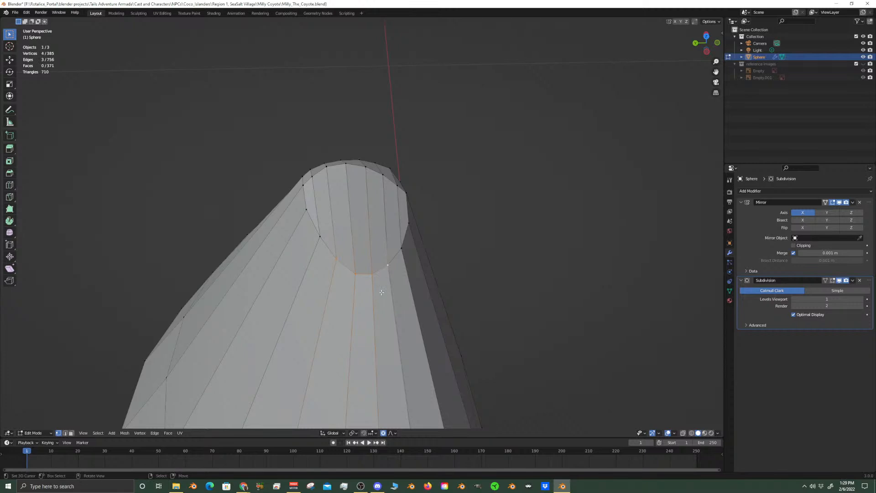
key("g")
key("g")
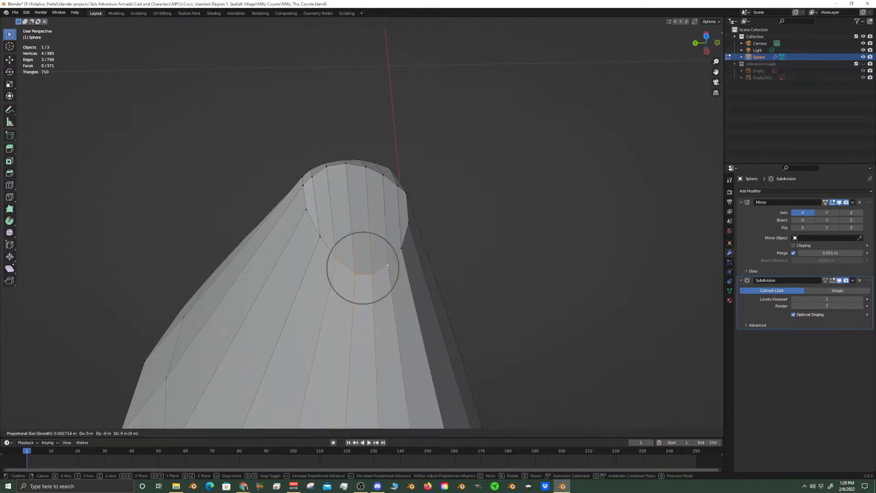
left_click(380, 263)
middle_click_drag(379, 263, 509, 289)
scroll(410, 268, "down", 6)
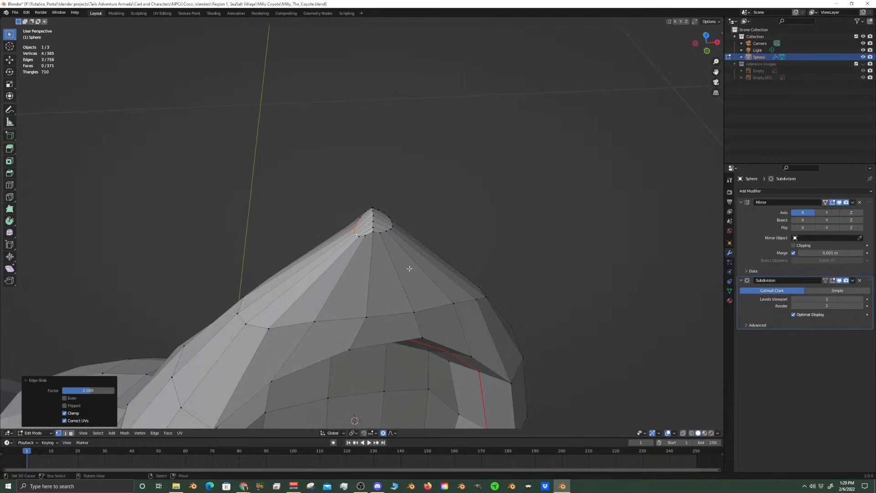
Preview the smoothed ear tip and slide the centre front vertex of the loop below it upward by a factor of 0.279
key("KP_1")
key("Tab")
scroll(370, 361, "down", 4)
scroll(365, 347, "up", 7)
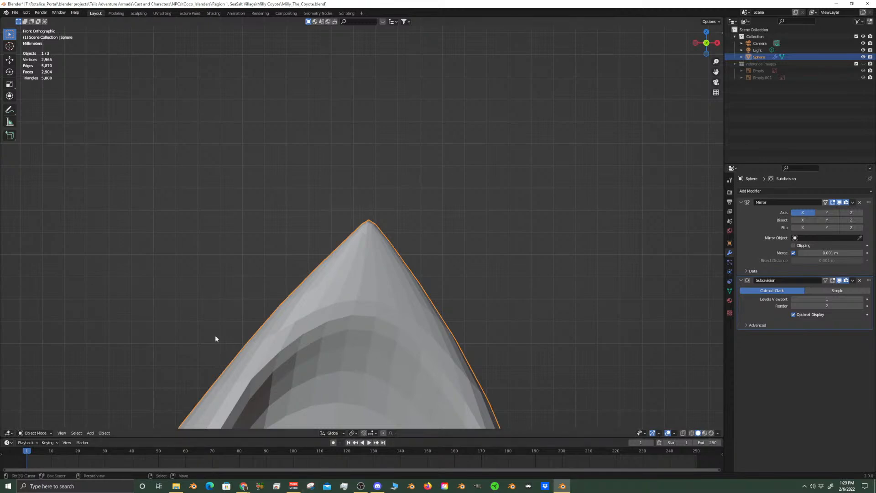
key("Tab")
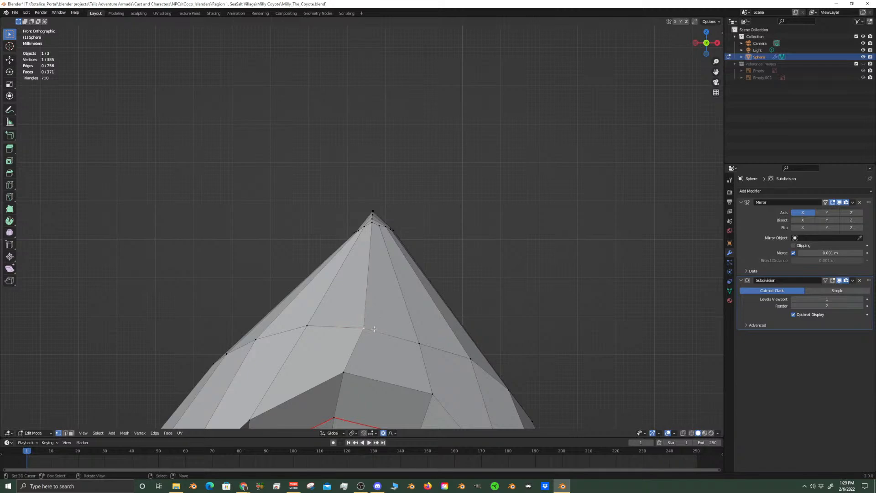
key("shift+v")
left_click(364, 327)
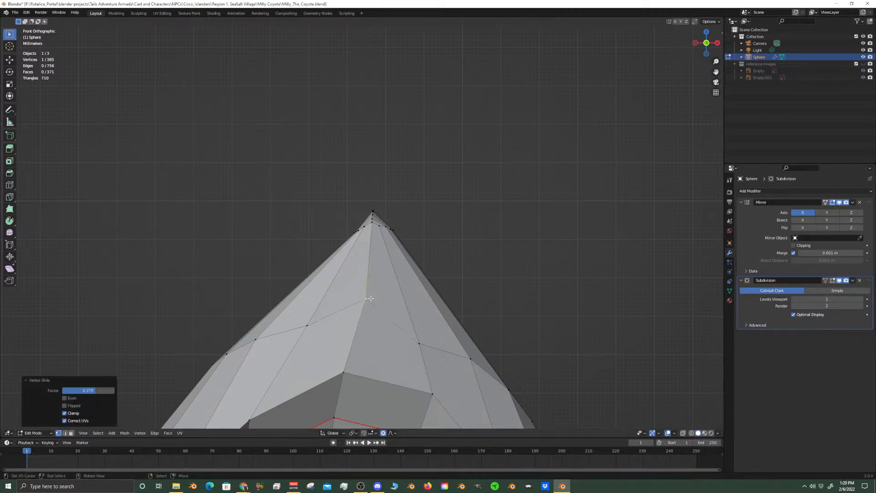
Raise the outer neighbour of that centre vertex about 0.0013 m along Z and slide the inner neighbour along its edge
left_click(429, 348)
key("g")
key("z")
left_click(433, 330)
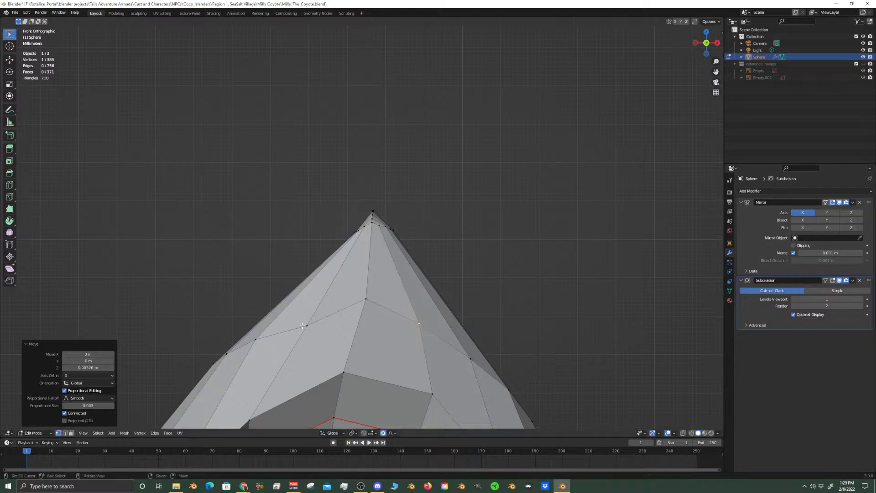
left_click(304, 325)
key("shift+v")
left_click(319, 352)
middle_click_drag(319, 352, 383, 258)
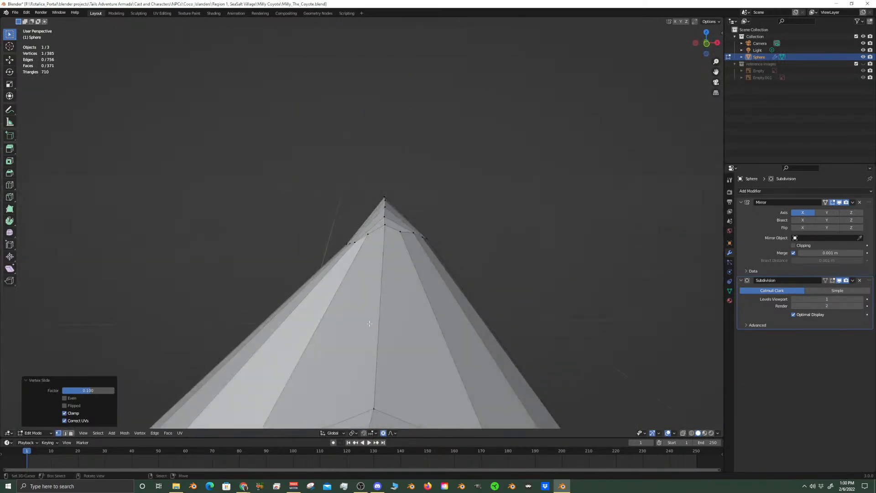
Examine the smoothed ear's outline from the front in Object Mode
scroll(385, 319, "down", 9)
middle_click_drag(385, 364, 454, 265, "shift")
key("KP_1")
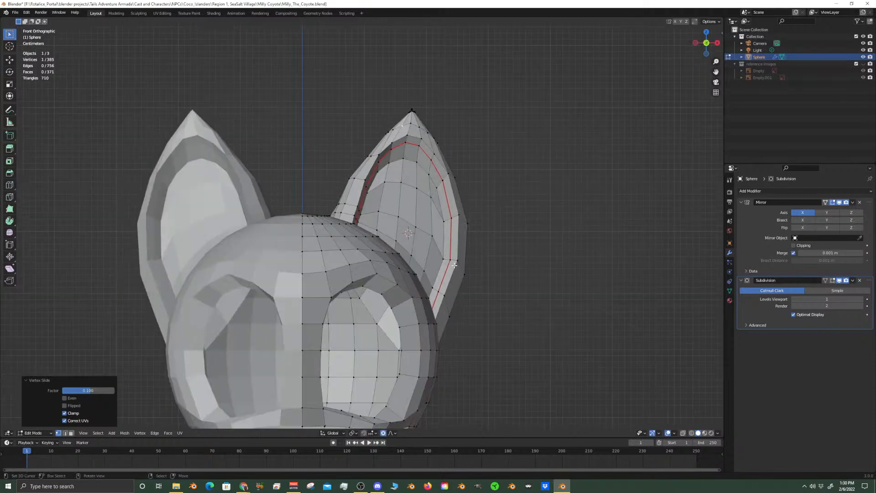
key("Tab")
scroll(454, 259, "up", 5)
middle_click_drag(455, 214, 449, 358, "shift")
scroll(438, 333, "up", 2)
key("Tab")
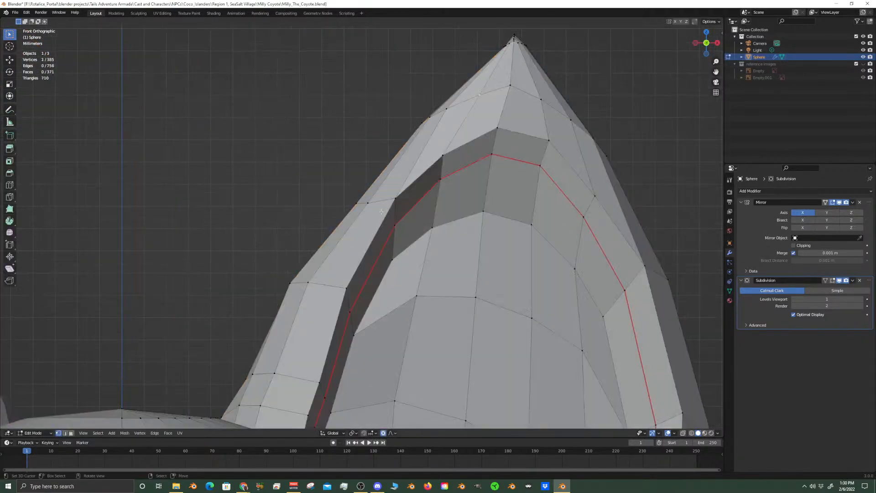
Move three vertices on the ear's inner outline about 0.0018 m along X and 0.0075 m along Z, and check the smoothed outline
middle_click_drag(366, 201, 341, 213)
left_click(310, 208, "shift")
middle_click_drag(368, 245, 278, 218)
key("KP_1")
key("g")
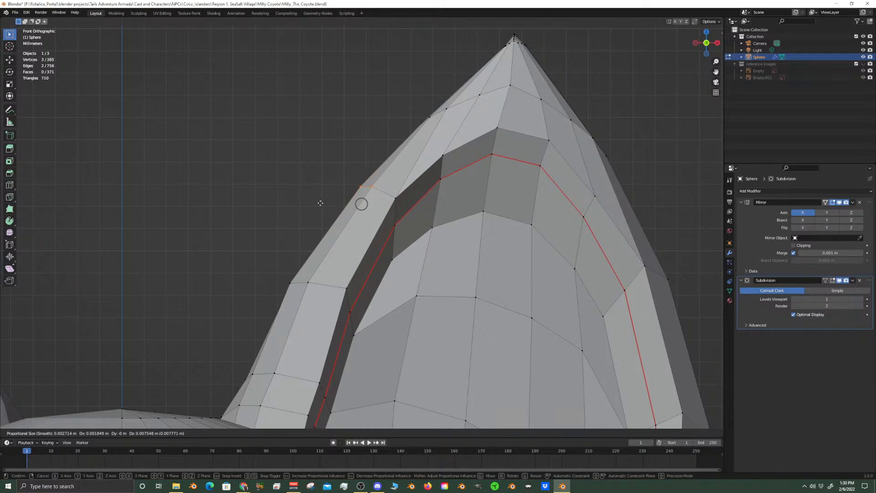
left_click(320, 203)
scroll(323, 201, "down", 6)
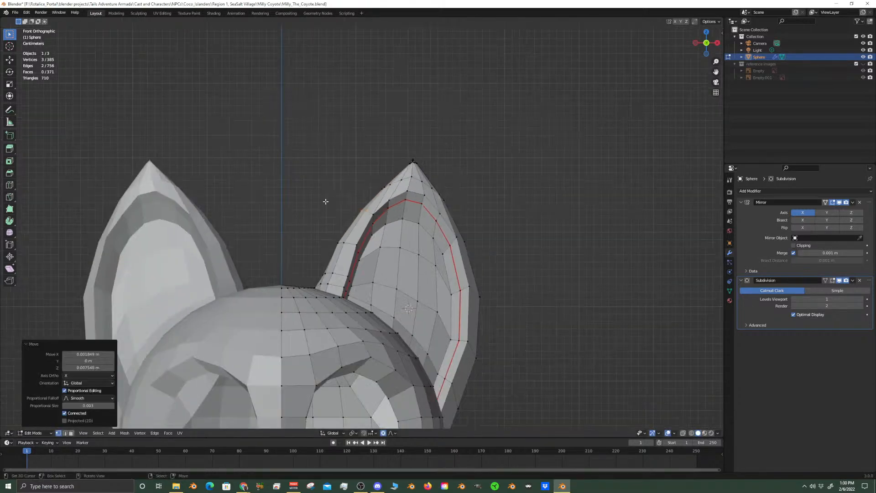
key("Tab")
scroll(455, 318, "up", 3)
key("Tab")
Select the edge loop that borders the recessed surface inside the ear
middle_click_drag(455, 323, 383, 342)
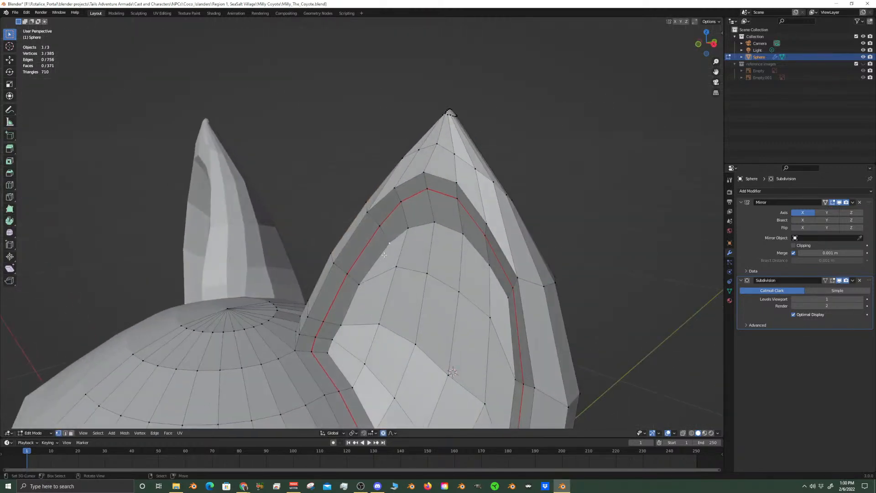
left_click(366, 277, "alt")
scroll(397, 340, "down", 4)
middle_click_drag(396, 340, 370, 376)
left_click(425, 327, "alt+shift")
left_click(368, 378, "alt+shift")
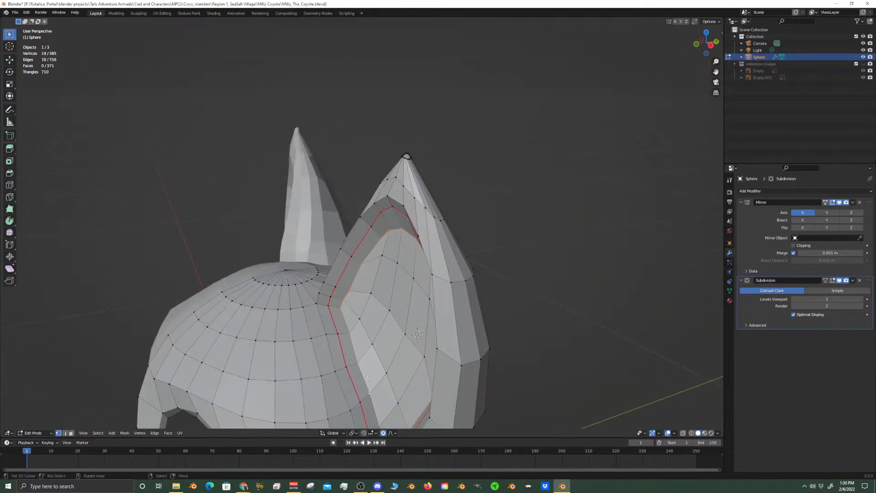
scroll(368, 379, "up", 1)
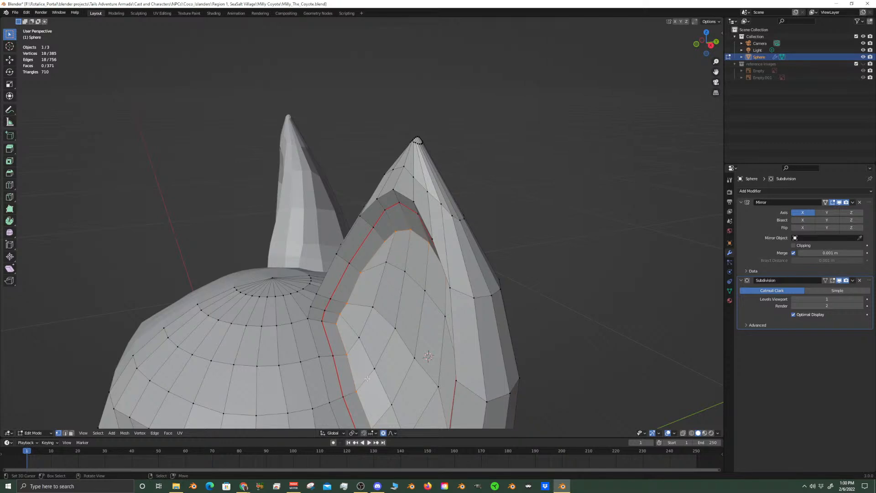
middle_click_drag(372, 370, 383, 350)
Examine the smoothed ear and the edge loops around its recess from the front and at an angle
key("Tab")
key("Tab")
key("KP_1")
scroll(384, 349, "up", 4)
middle_click_drag(502, 226, 465, 245)
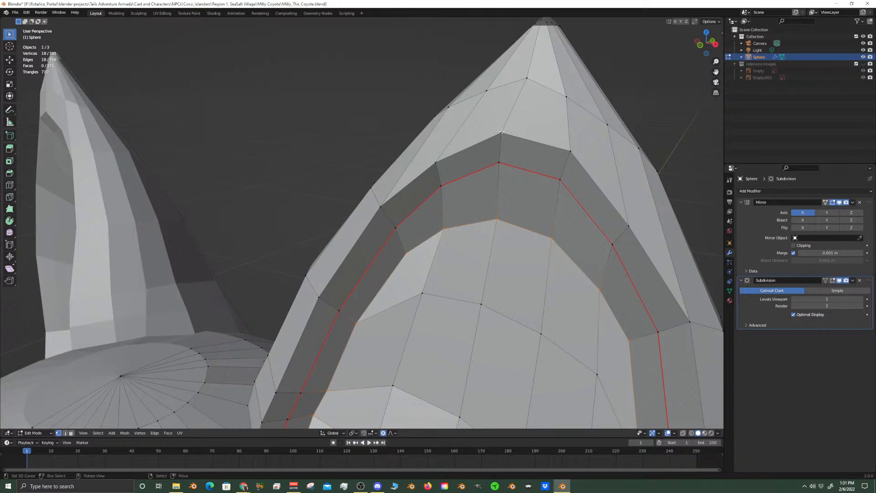
scroll(507, 293, "down", 5)
middle_click_drag(507, 294, 427, 254)
scroll(426, 254, "up", 8)
Move the vertex at the base of the ear's rim about -0.0045 m along X and 0.0045 m along Y, keeping its height locked
right_click(291, 347)
middle_click_drag(291, 347, 439, 387)
middle_click_drag(339, 376, 349, 372)
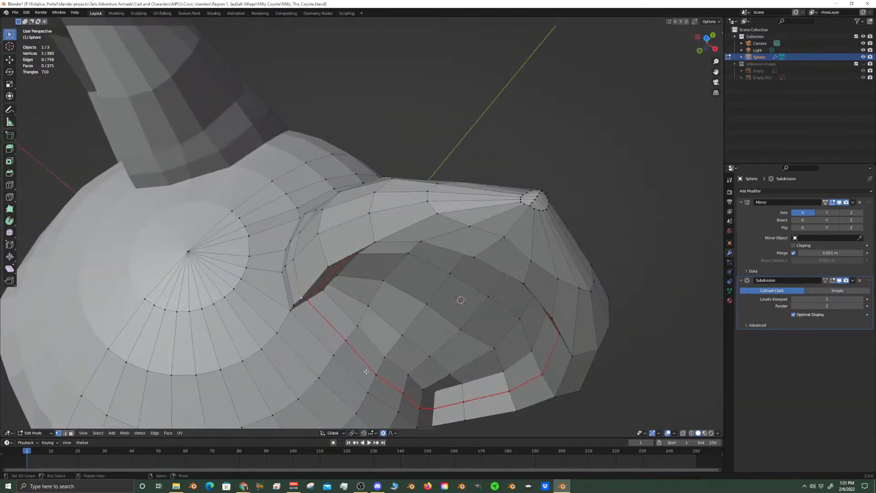
key("g")
key("shift+z")
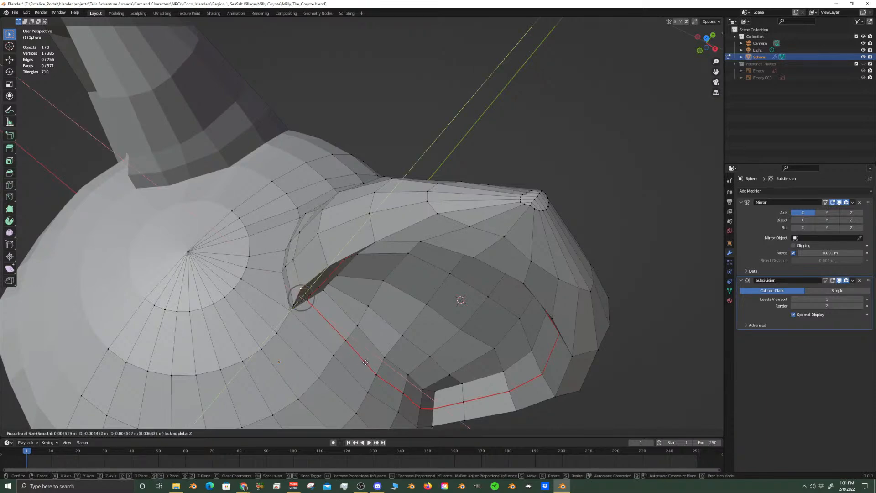
left_click(365, 362)
Shift a vertex at the back of the ear's base about 0.0041 m along Y with Z locked, and reposition the vertex above it
middle_click_drag(296, 274, 281, 269)
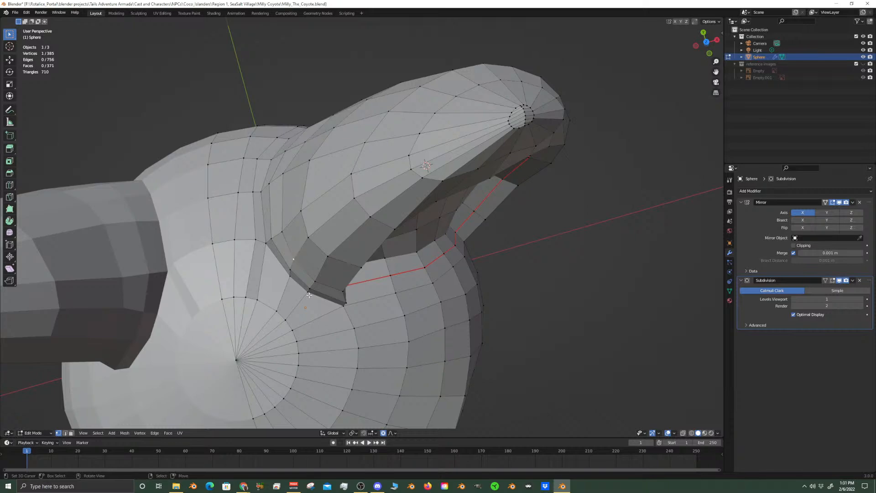
middle_click_drag(309, 296, 320, 355)
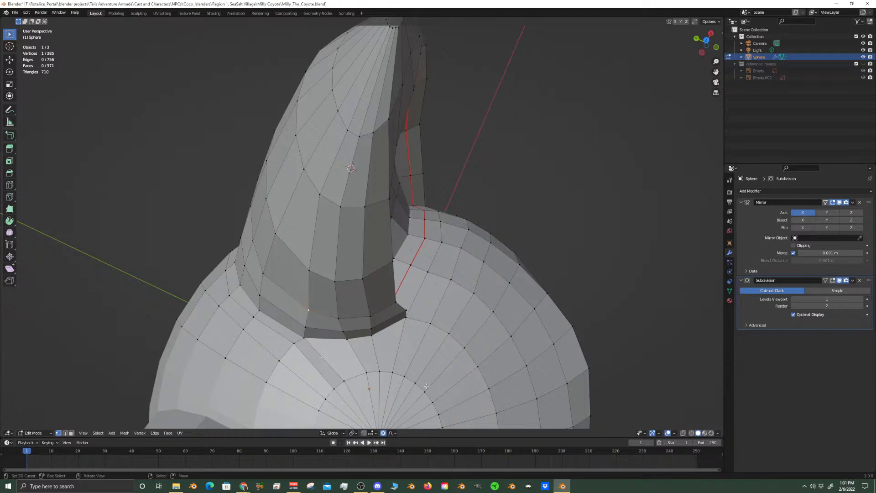
key("g")
key("shift+z")
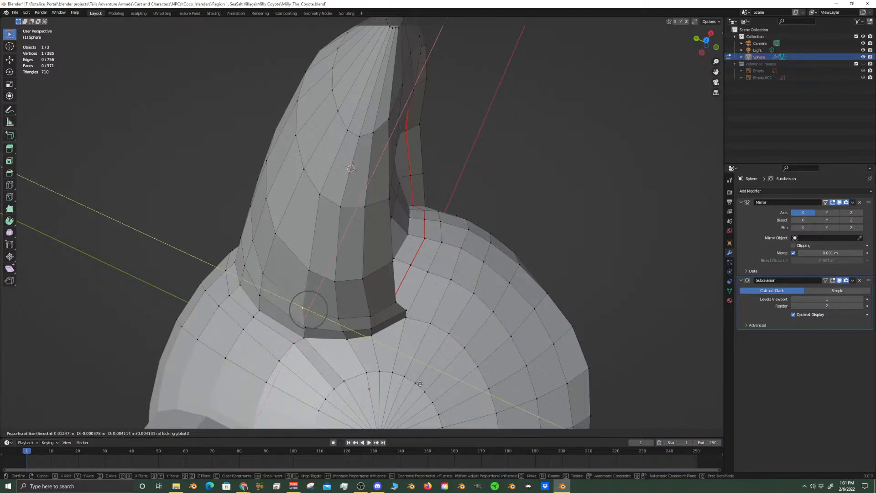
left_click(302, 309)
left_click(312, 270)
key("g")
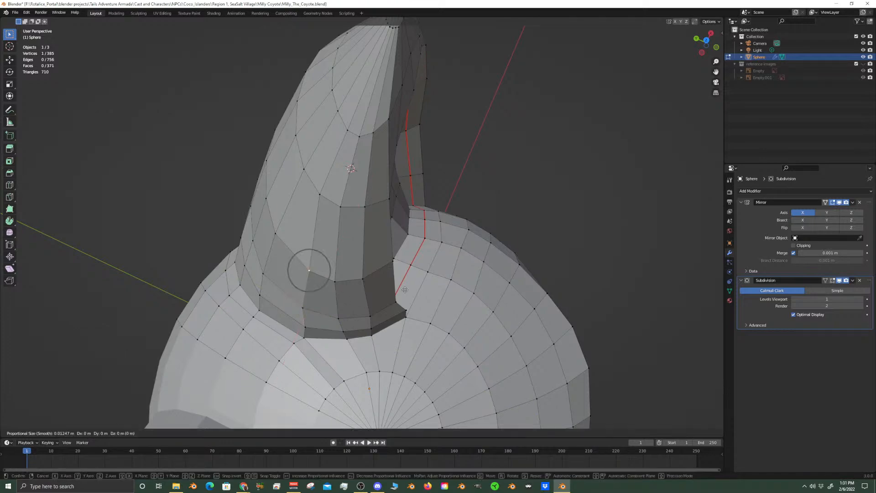
left_click(397, 287)
Examine the smoothed ears and head from the front in Object Mode
middle_click_drag(397, 286, 418, 228)
key("Tab")
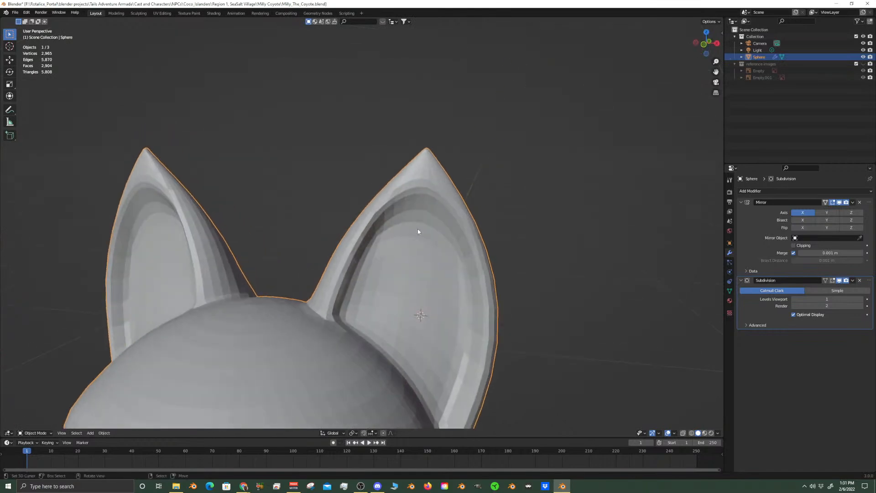
key("KP_1")
scroll(416, 230, "down", 5)
scroll(415, 246, "up", 4)
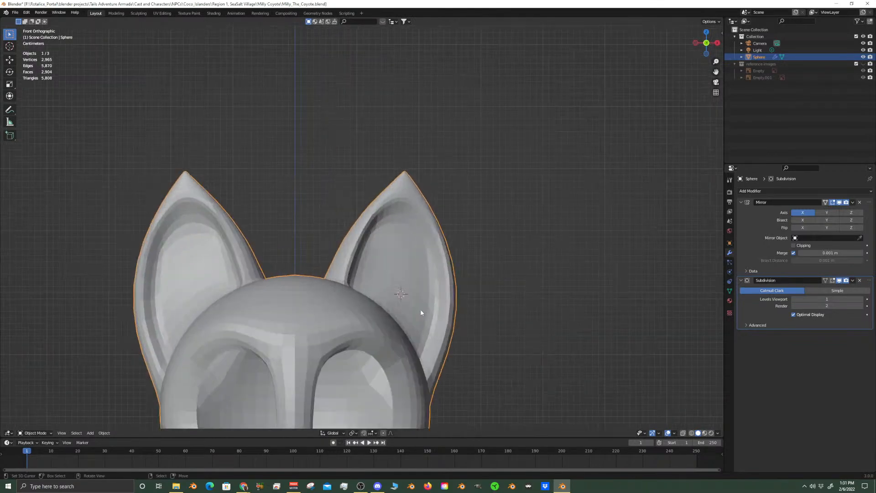
scroll(431, 305, "down", 4)
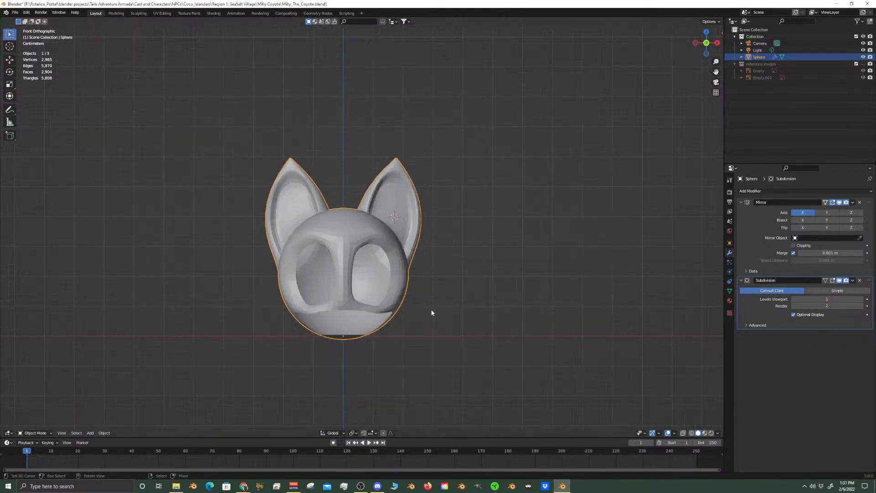
Move two vertices on the inner ear's upper edge about 0.0031 m along X and -0.0018 m along Z, using a proportional size of about 0.063 m
key("Tab")
scroll(466, 260, "up", 10)
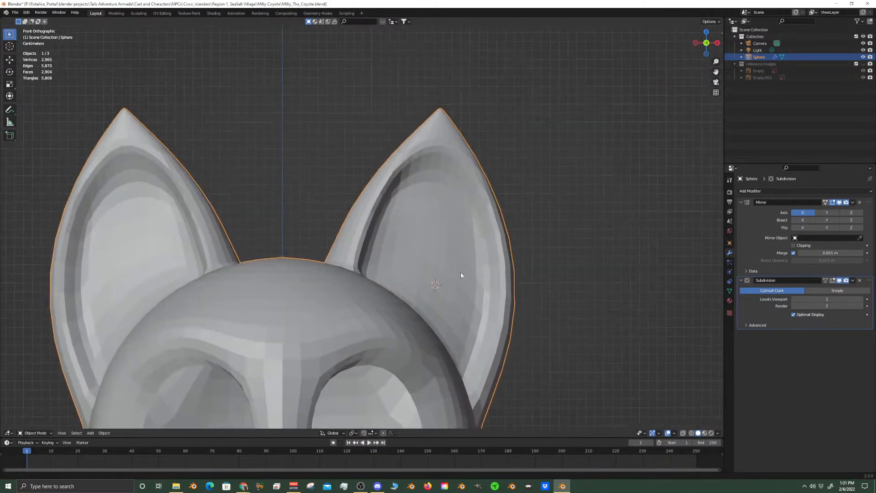
middle_click_drag(481, 244, 464, 274, "shift")
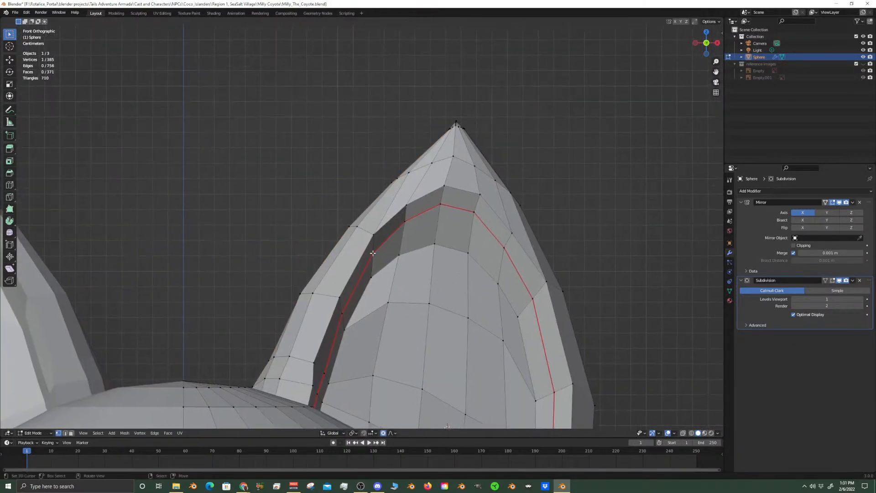
left_click(372, 276, "shift")
key("shift+y")
scroll(392, 285, "down", 7)
scroll(395, 285, "down", 10)
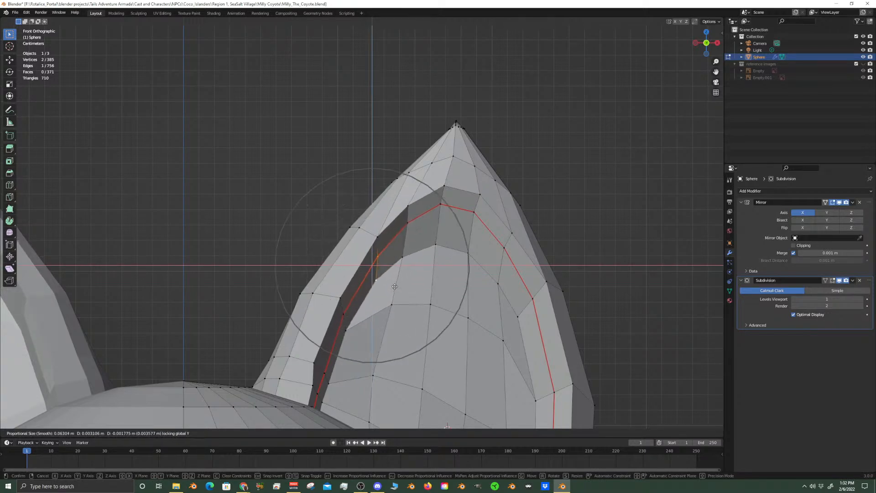
left_click(395, 287)
key("Tab")
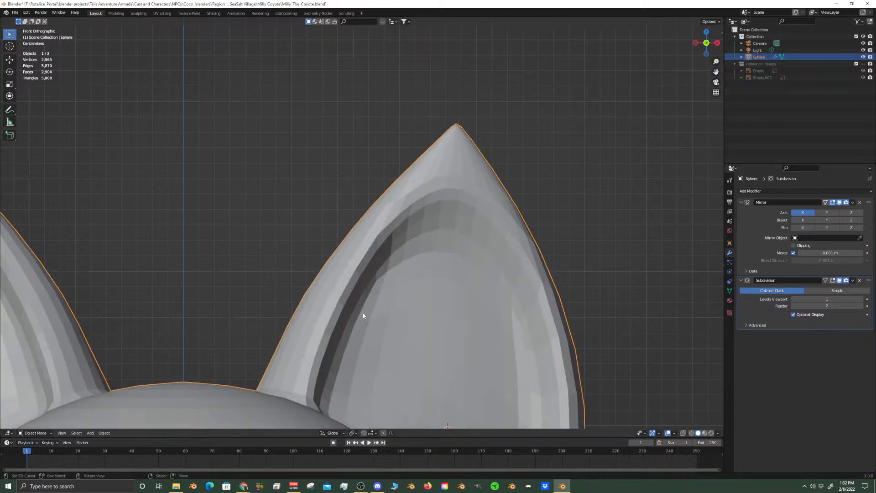
Compare the ear's mesh with its smoothed shape and examine the whole head from the front
scroll(370, 319, "down", 3)
key("Tab")
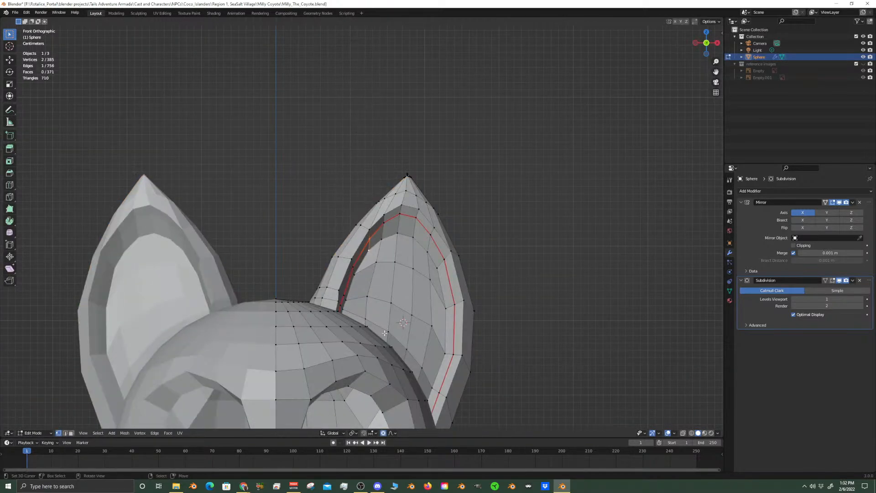
scroll(384, 334, "up", 3)
right_click(497, 208)
key("Tab")
scroll(498, 324, "down", 4)
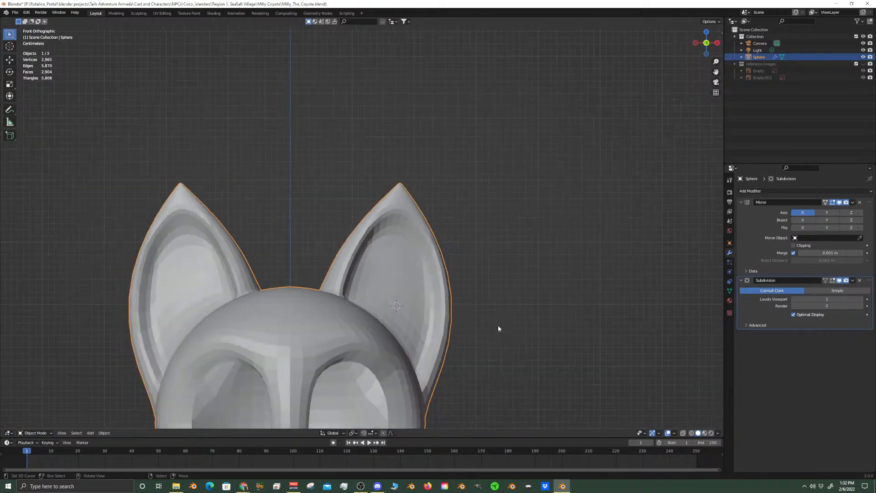
scroll(499, 326, "down", 3)
middle_click_drag(393, 370, 407, 309, "shift")
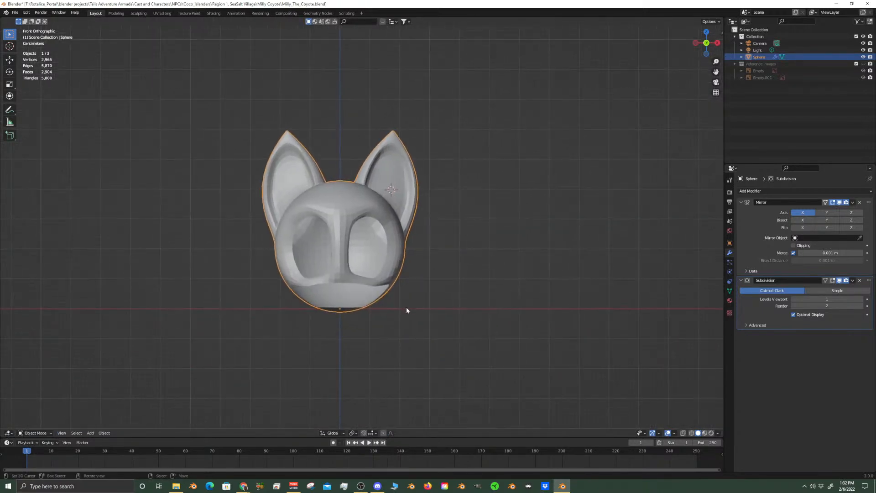
Show the reference images and view the head against them from the front and right side
left_click(864, 64)
scroll(404, 226, "up", 5)
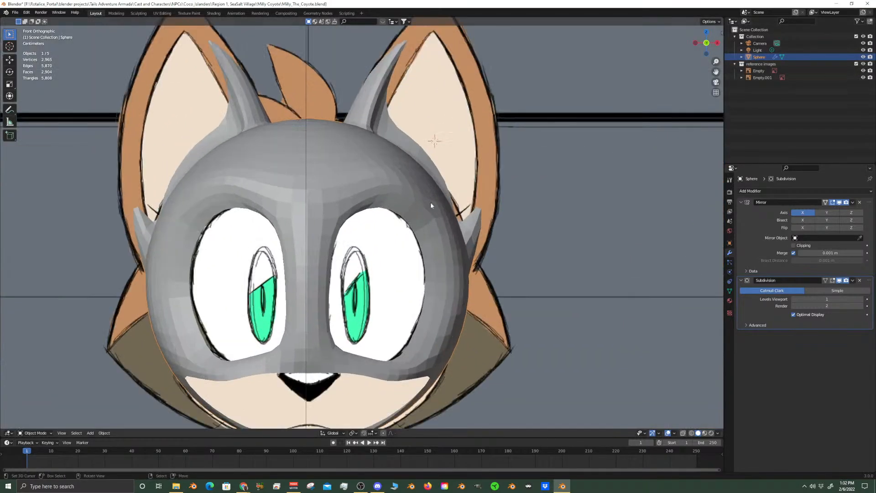
scroll(427, 196, "down", 3)
key("KP_3")
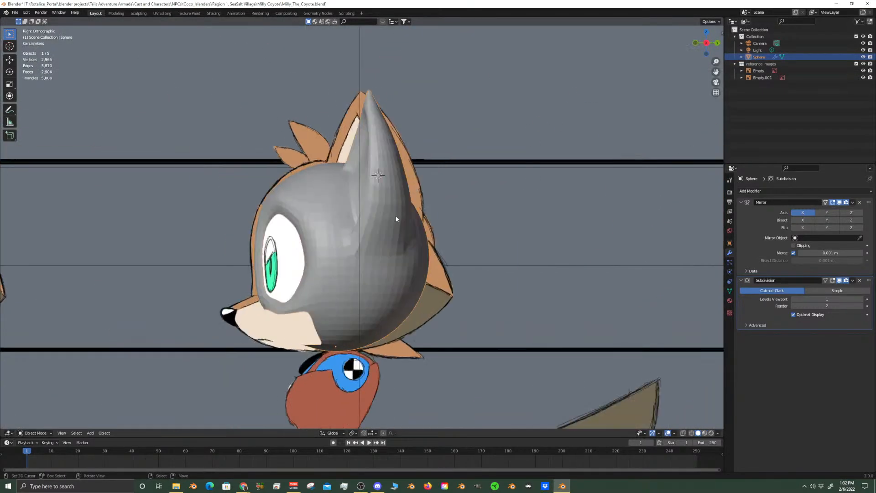
Slide the edge below the ear on the side of the head slightly downward
scroll(395, 217, "up", 4)
key("Tab")
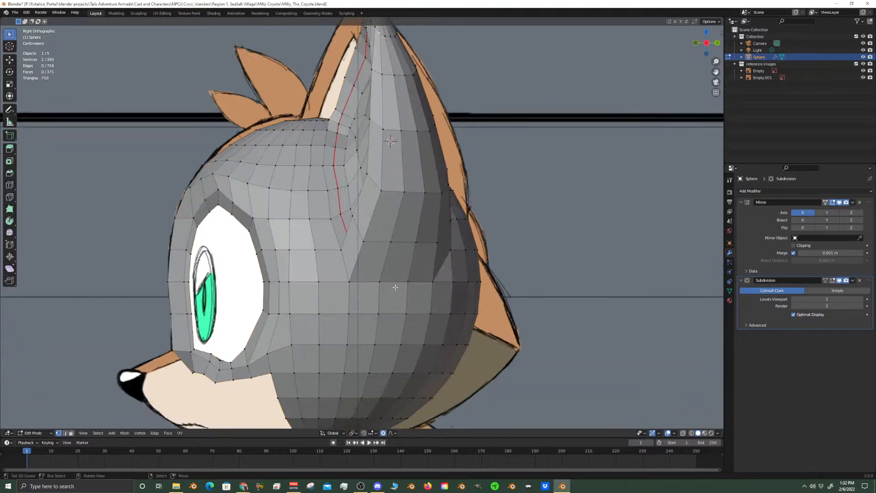
left_click(404, 279, "shift")
key("g")
key("g")
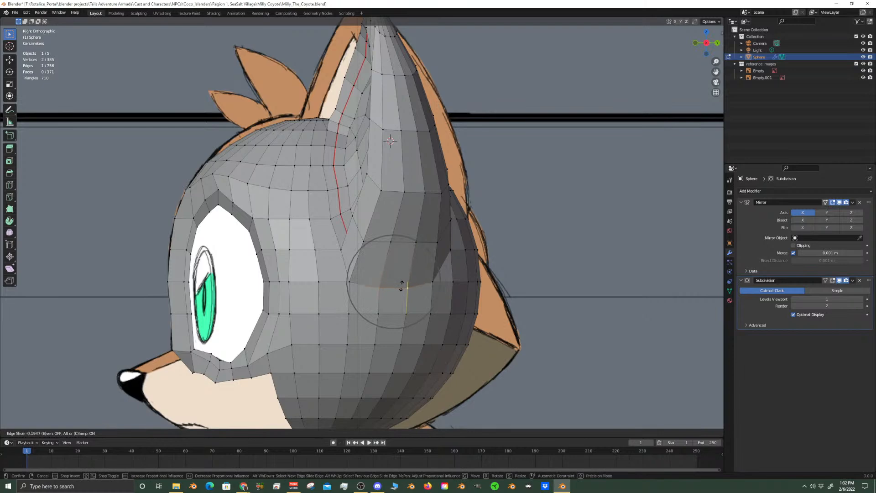
left_click(403, 297)
Compare the smoothed head with the front reference drawing in Object Mode
key("Tab")
scroll(390, 308, "down", 4)
middle_click_drag(390, 309, 422, 309)
key("KP_1")
scroll(421, 311, "up", 3)
scroll(420, 315, "down", 4)
scroll(426, 307, "up", 4)
scroll(432, 319, "down", 3)
scroll(438, 317, "down", 2)
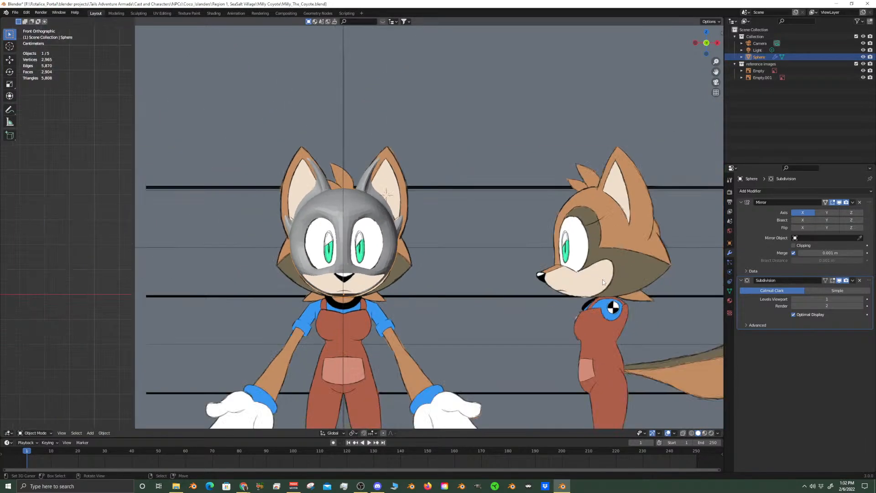
Examine the head's side profile and cheek shape on the reference sheet, and compare them with the model from the right
middle_click_drag(602, 281, 495, 281, "shift")
scroll(506, 296, "up", 2)
middle_click_drag(567, 315, 457, 315, "shift")
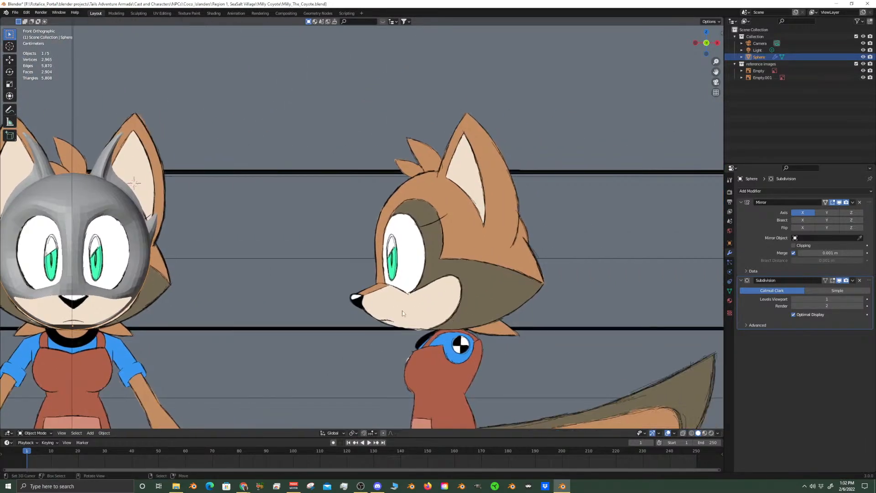
scroll(504, 335, "down", 5)
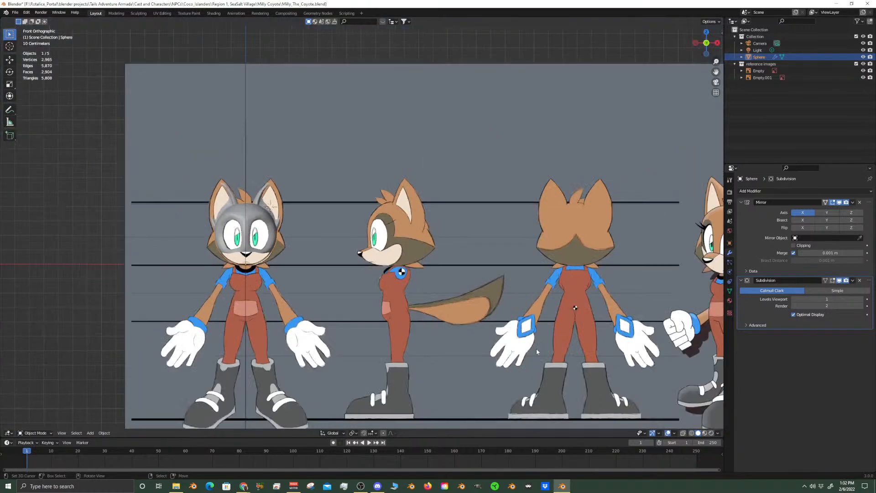
scroll(517, 345, "down", 2)
scroll(373, 340, "up", 6)
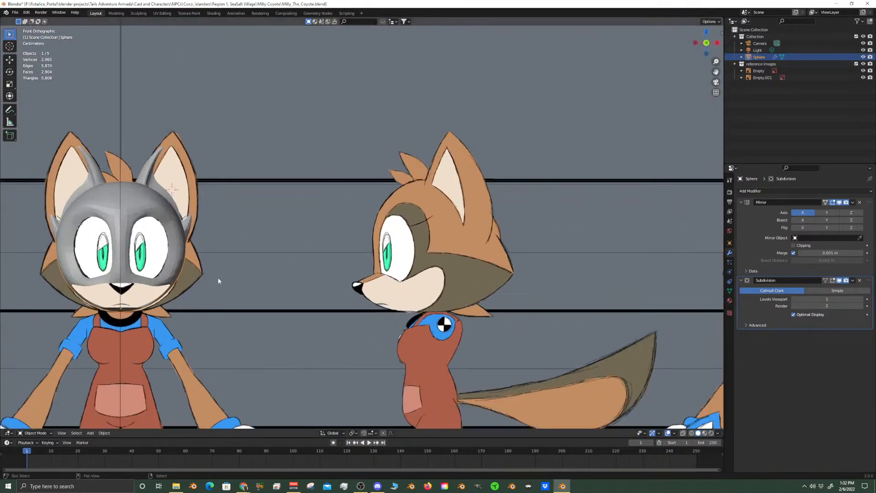
scroll(321, 280, "up", 2)
middle_click_drag(227, 353, 290, 333, "shift")
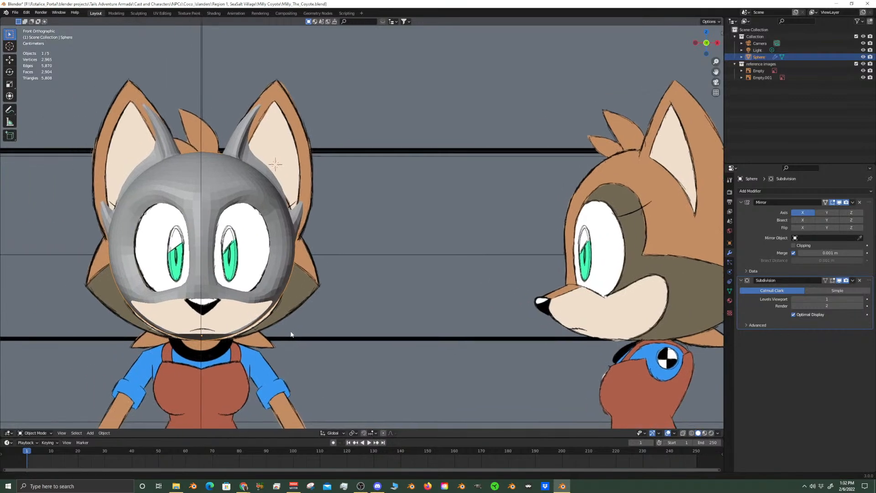
scroll(322, 329, "down", 2)
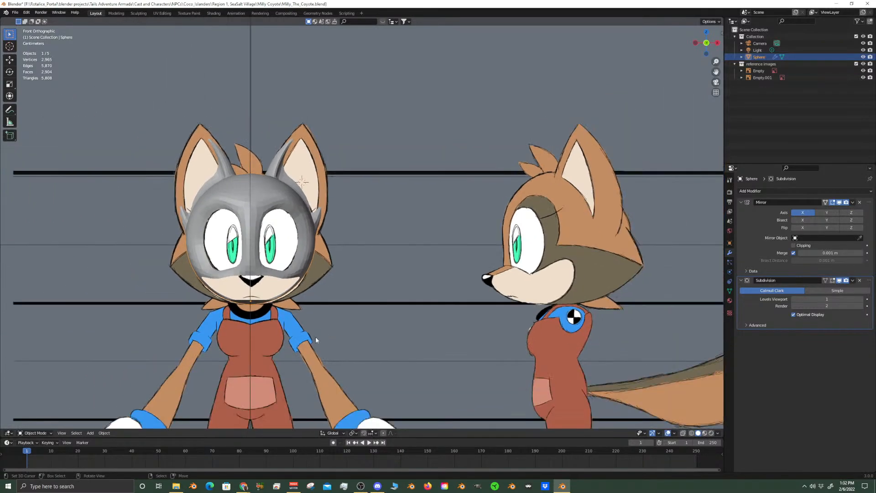
scroll(317, 338, "up", 4)
key("KP_3")
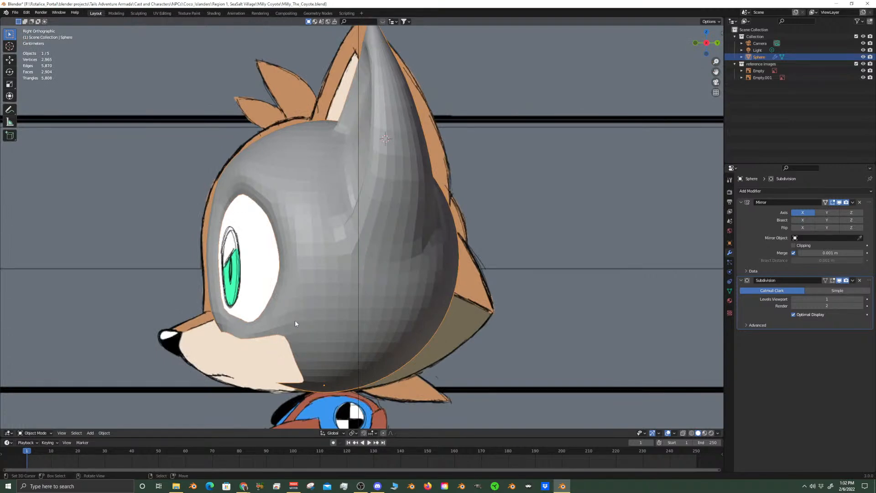
right_click(352, 293)
right_click(381, 304)
Select six vertices below the ear and down the cheek on the side of the head, and turn on X-ray
key("Tab")
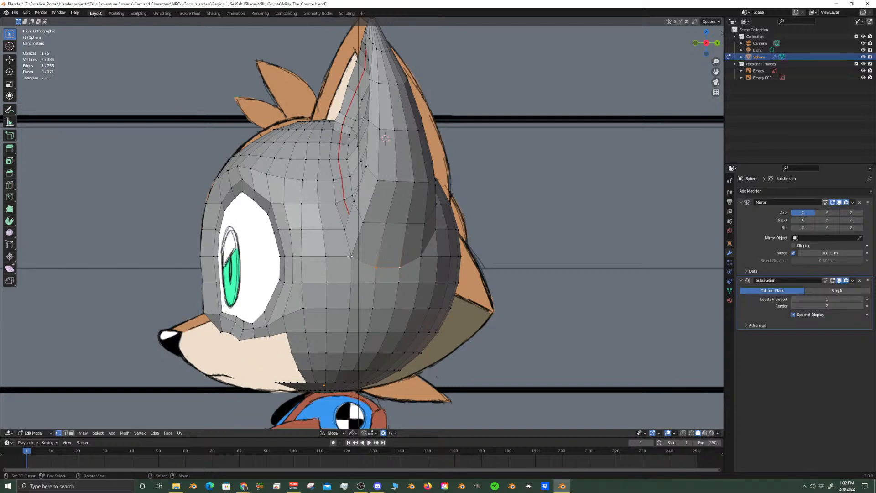
left_click(325, 256, "shift")
left_click(325, 283, "shift")
left_click(326, 307, "shift")
left_click(326, 332, "shift")
left_click(326, 353, "shift")
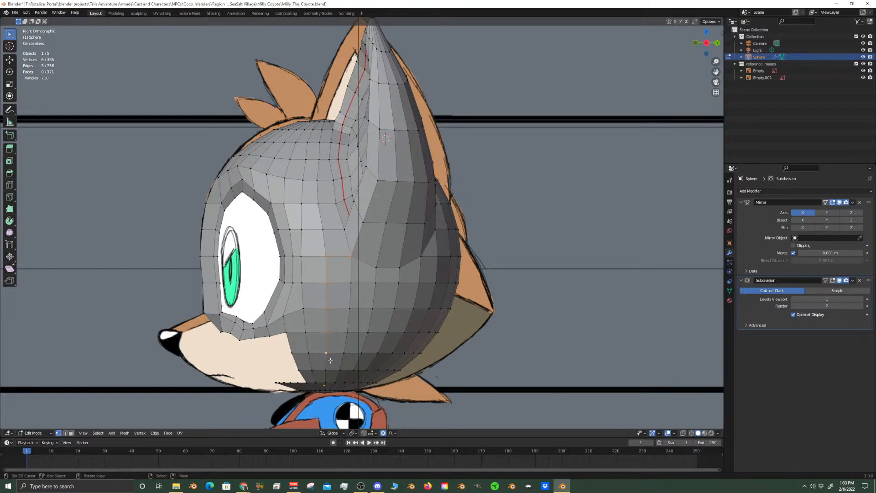
left_click(684, 434)
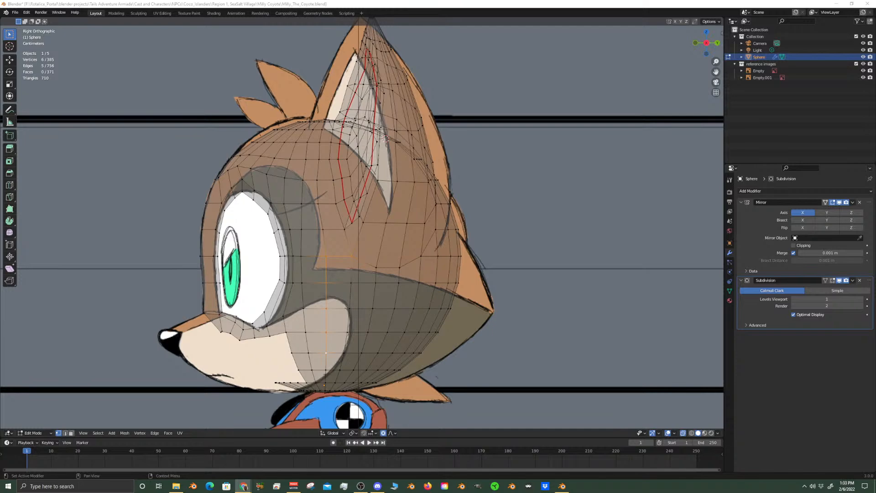
scroll(409, 296, "up", 1)
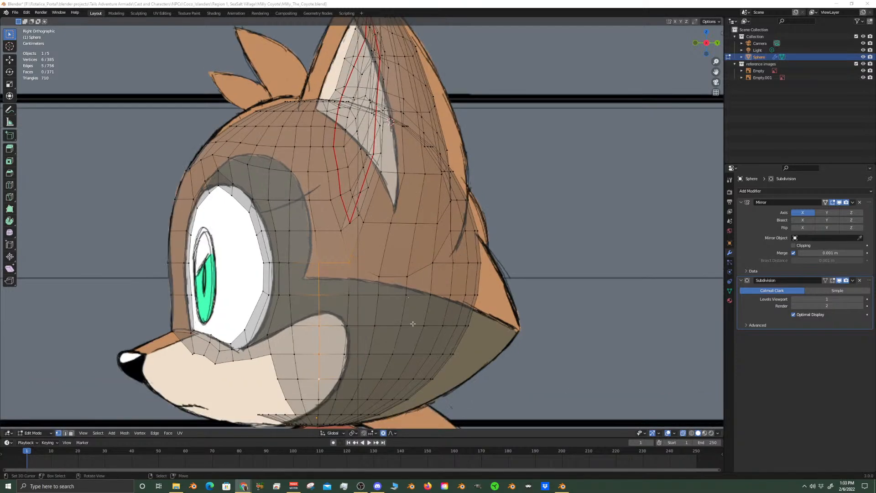
left_click(319, 401)
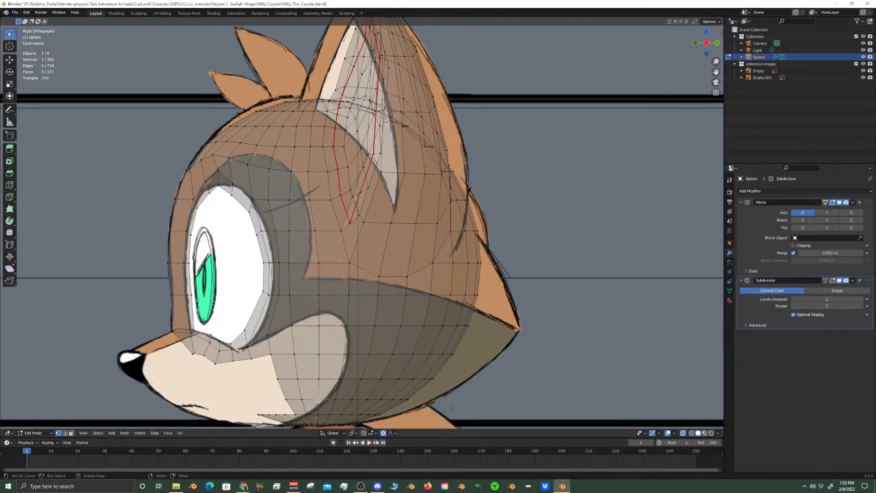
key("ctrl+z")
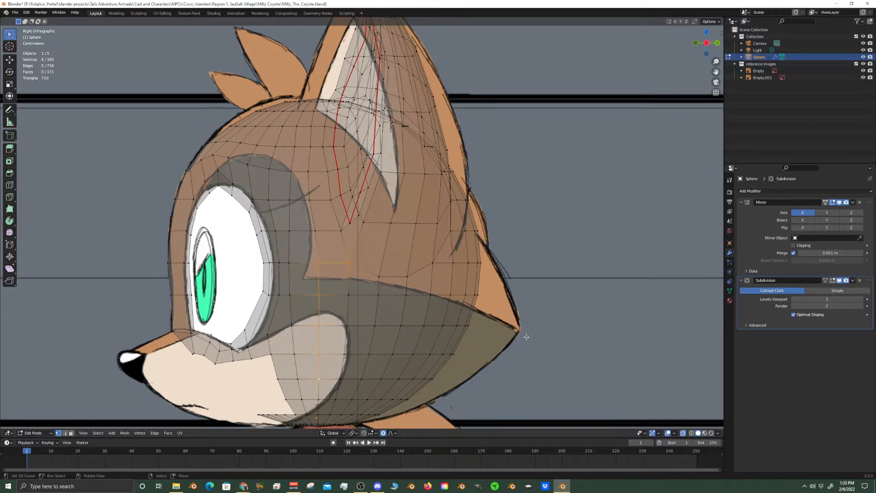
Extend the selection with the vertices down the back of the head and forward along the lower row to the cheek line
left_click(451, 263, "shift")
left_click(451, 294, "shift")
left_click(443, 326, "shift")
left_click(430, 355, "shift")
left_click(413, 379, "shift")
left_click(392, 400, "shift")
left_click(381, 400, "shift")
left_click(367, 399, "shift")
left_click(352, 400, "shift")
left_click(334, 400, "shift")
left_click(318, 400, "shift")
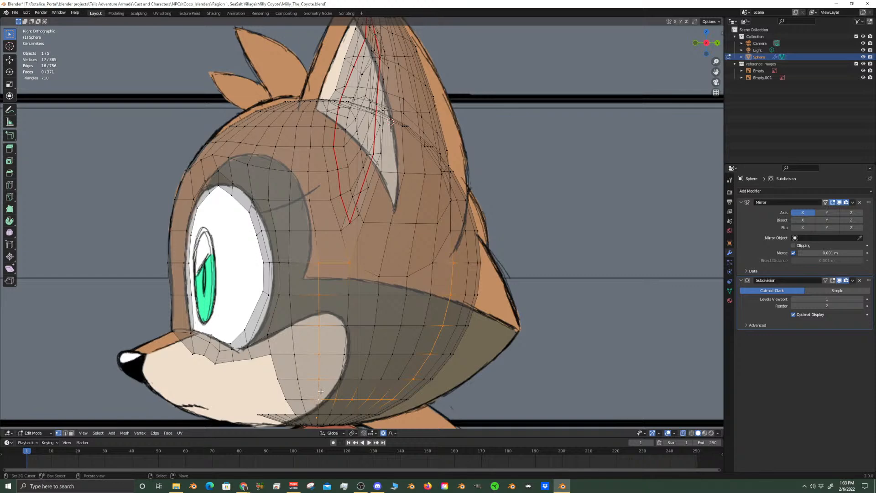
Add the three remaining vertices below the ear to close the selected loop on the side of the head, and check it from the side
left_click(432, 263, "shift")
left_click(406, 276, "shift")
left_click(376, 275, "shift")
scroll(287, 196, "down", 2)
middle_click_drag(287, 196, 321, 227)
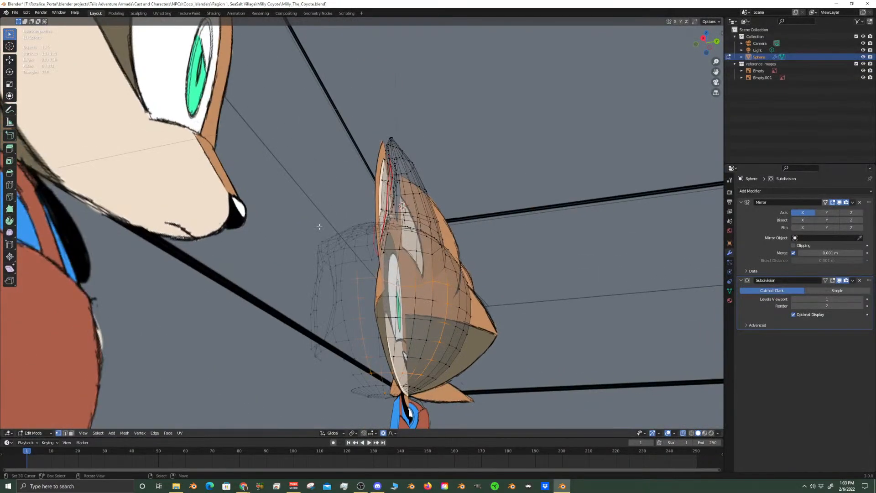
key("KP_3")
scroll(319, 227, "up", 3)
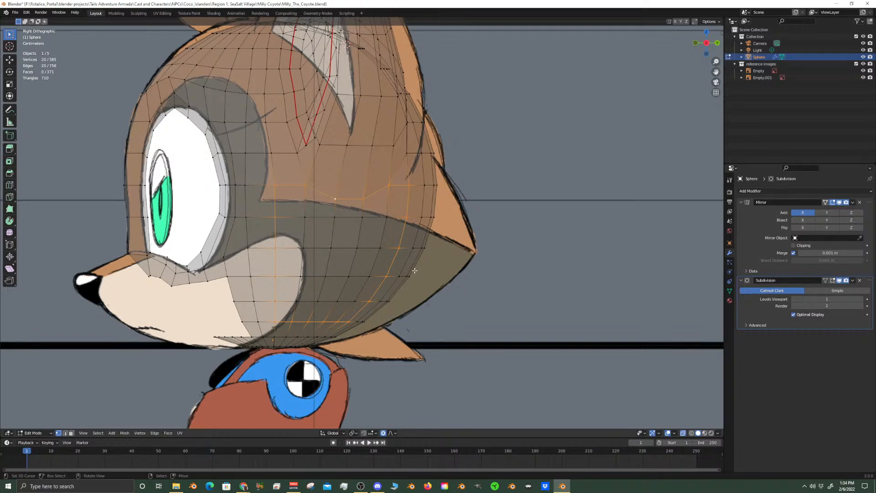
Shift the back edge of the selected loop one vertex column further back, deselecting the old column down to the lower row
scroll(323, 341, "up", 2)
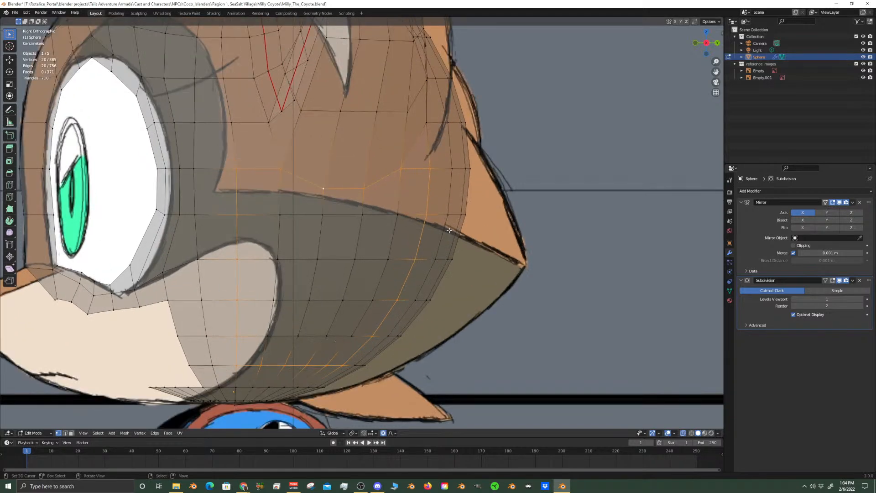
right_click(453, 171, "shift")
right_click(448, 211, "shift")
right_click(433, 171, "shift")
right_click(432, 212, "shift")
right_click(415, 257, "shift")
right_click(438, 262, "shift")
right_click(417, 301, "shift")
right_click(398, 306, "shift")
right_click(388, 338, "shift")
right_click(376, 339, "shift")
right_click(354, 368, "shift")
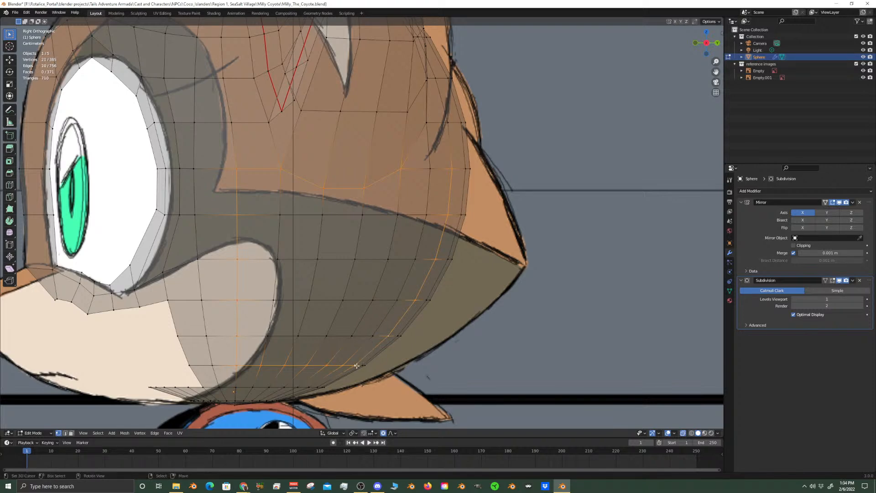
Check the adjusted loop against the reference profile and snap the 3D cursor to the selected vertices
scroll(383, 340, "down", 4)
scroll(383, 331, "up", 4)
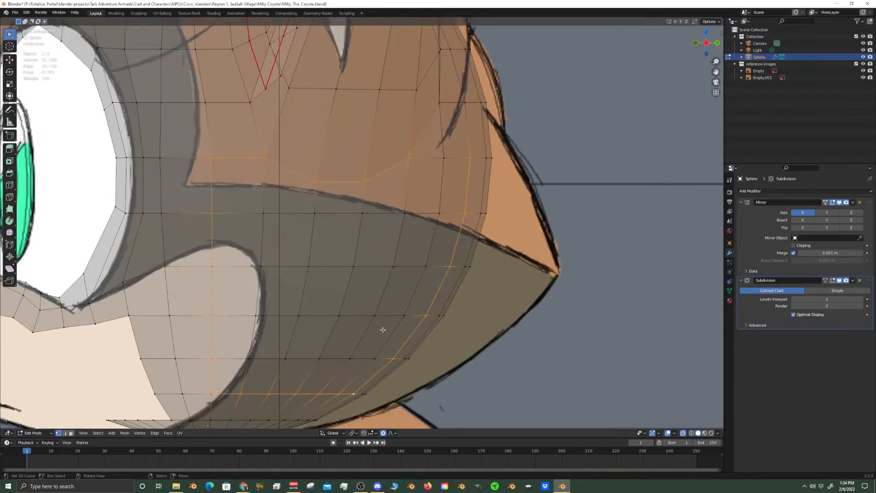
scroll(382, 329, "down", 1)
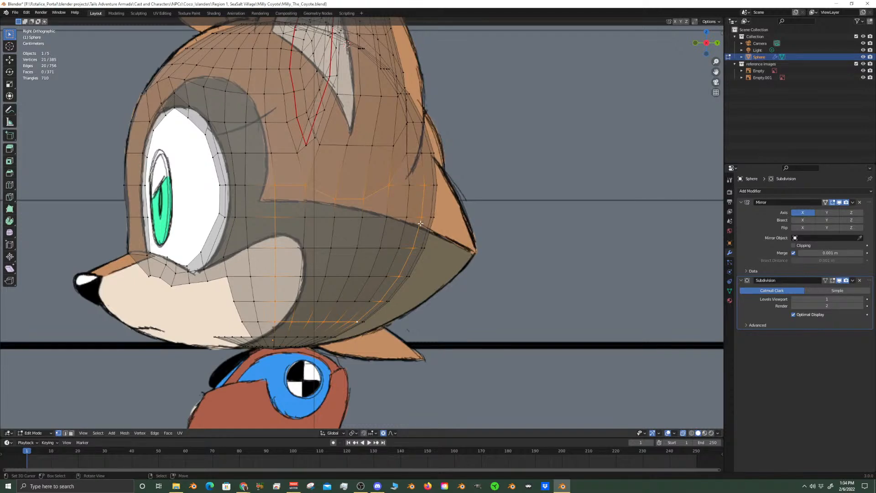
scroll(420, 223, "down", 5)
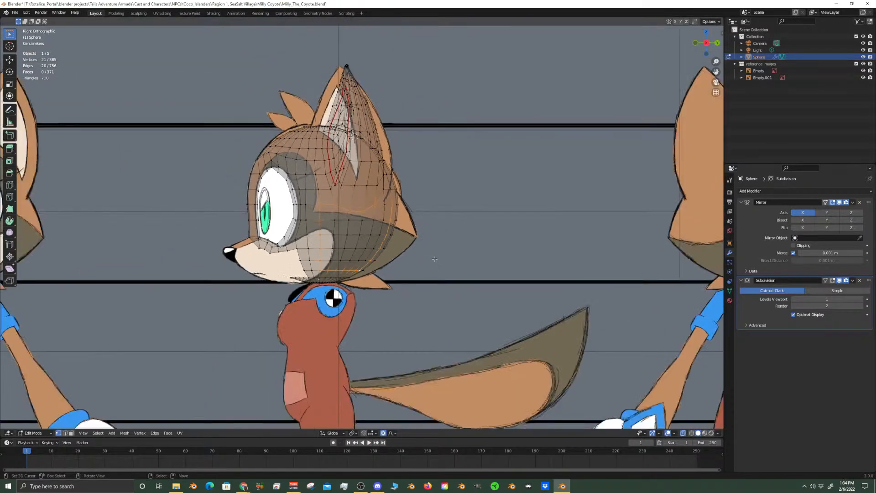
key("shift+s")
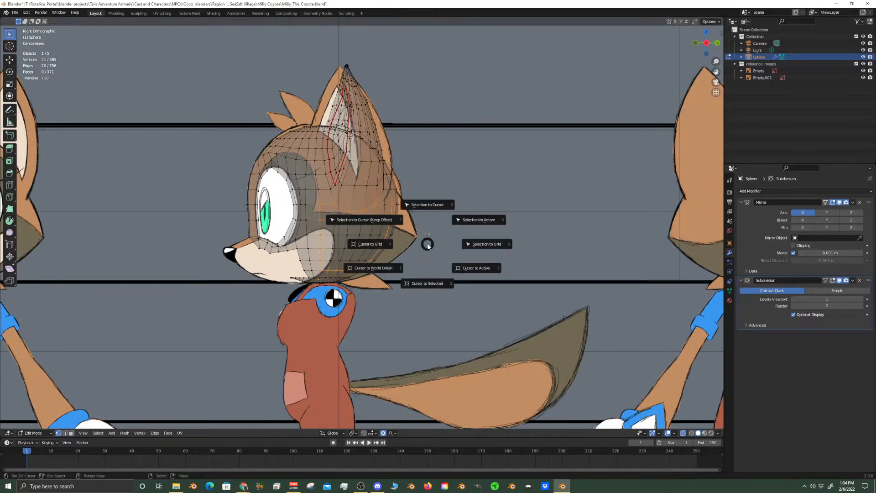
left_click(429, 284)
Rip the selected vertex loop on the side of the head, leaving the ripped vertices in place
scroll(427, 277, "up", 3)
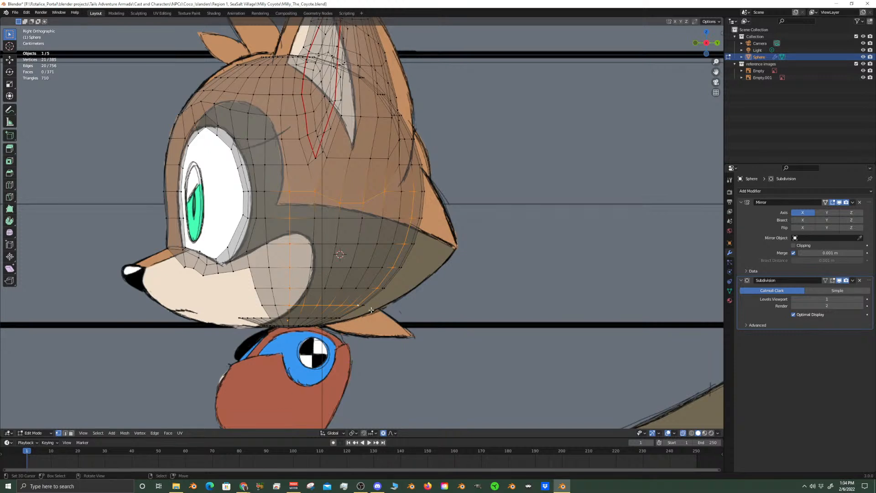
right_click(398, 255)
key("Escape")
key("v")
right_click(346, 224)
Try selecting all geometry linked to a single vertex inside the ripped cheek area
left_click(335, 218)
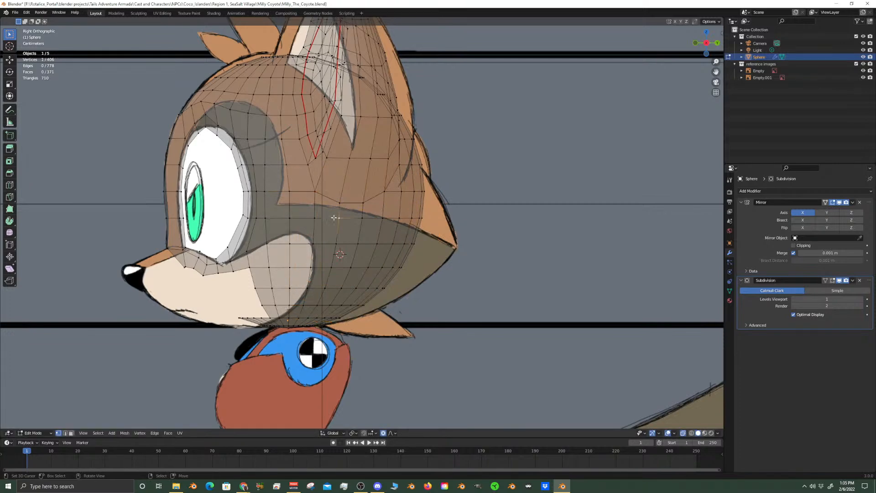
key("ctrl+l")
key("ctrl+z")
key("ctrl+l")
key("ctrl+z")
key("ctrl+shift+z")
key("ctrl+z")
key("ctrl+shift+z")
key("ctrl+z")
Turn off X-ray and try the linked selection again from a vertex just below the ripped edge
scroll(349, 220, "up", 7)
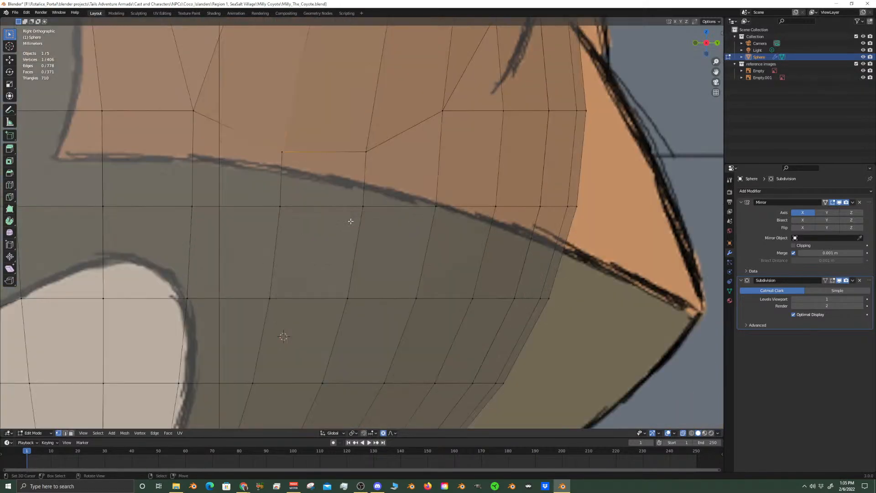
left_click(682, 434)
left_click(286, 206)
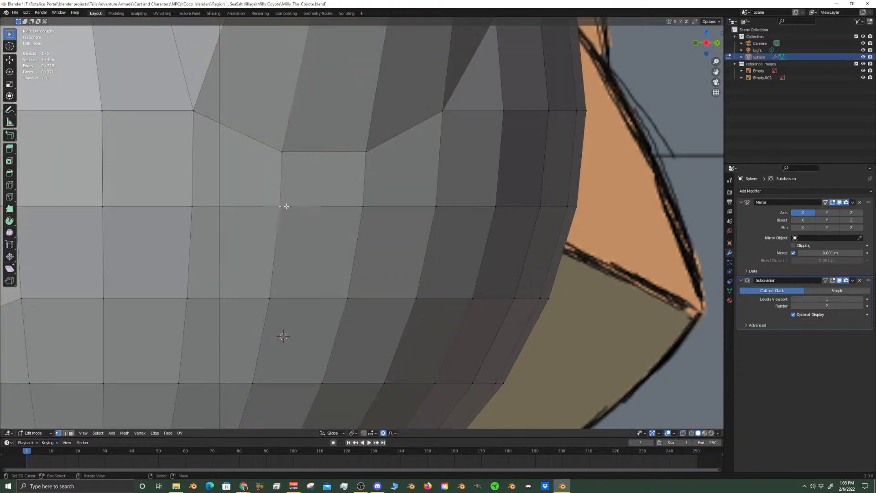
key("ctrl+l")
key("ctrl+z")
Hide the reference images collection to leave only the head model in view
middle_click_drag(286, 206, 320, 225)
scroll(320, 225, "down", 5)
mouse_move(318, 225)
middle_mouse_down()
mouse_move(327, 248)
mouse_move(337, 235)
mouse_move(327, 229)
middle_mouse_up()
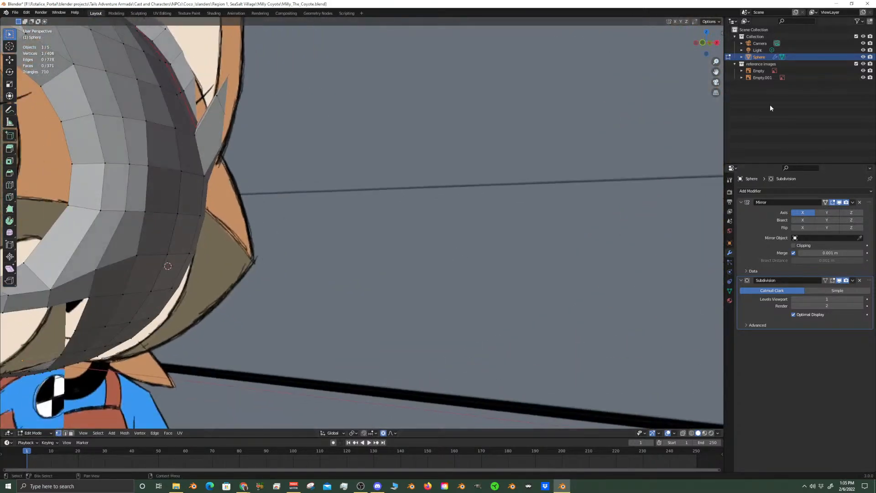
left_click(864, 64)
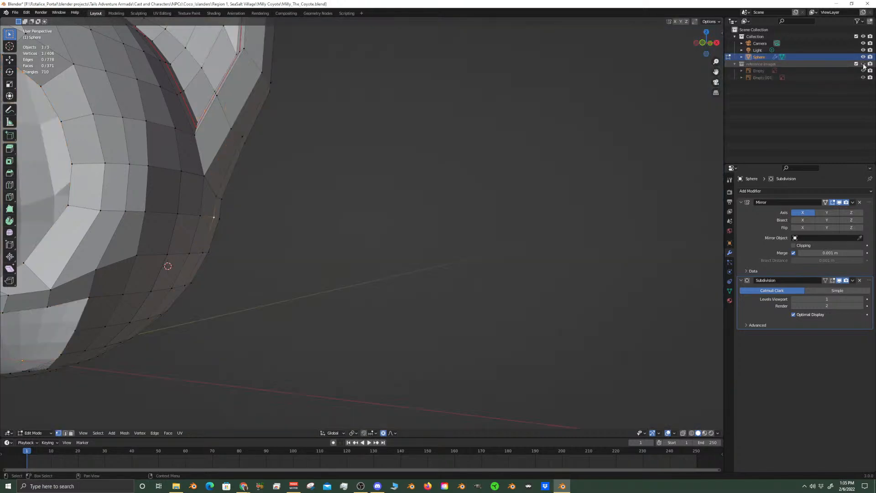
Switch to face selection and select all faces linked to one face on the inner side of the head
middle_click_drag(183, 201, 150, 297)
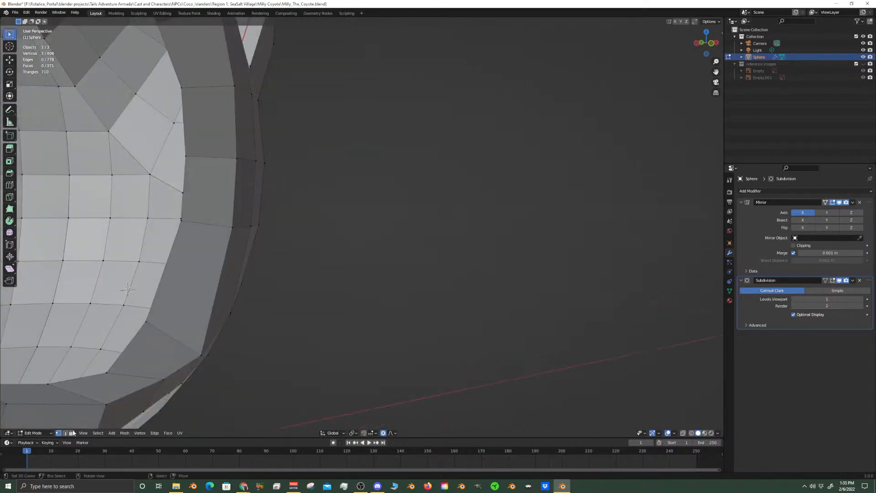
left_click(71, 432)
left_click(132, 249)
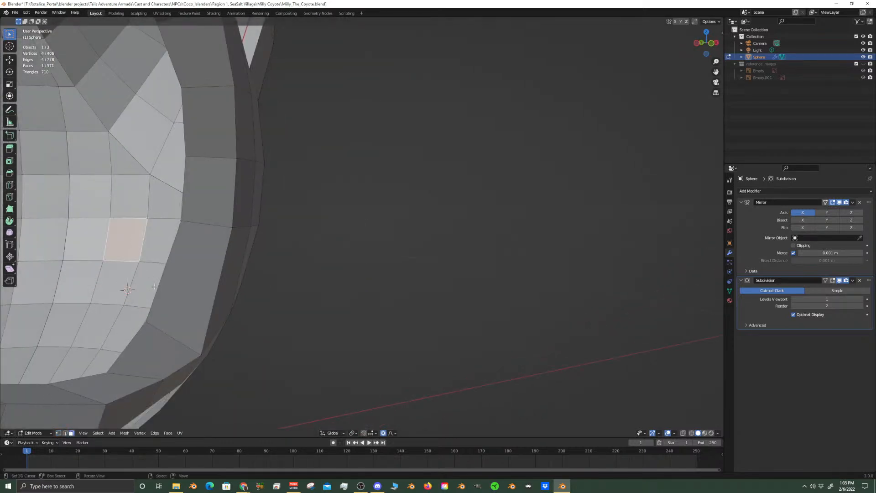
key("ctrl+l")
Turn off proportional editing and try moving the linked faces to test whether the cheek area is detached
scroll(152, 288, "down", 8)
middle_click_drag(152, 288, 300, 329)
scroll(294, 315, "up", 6)
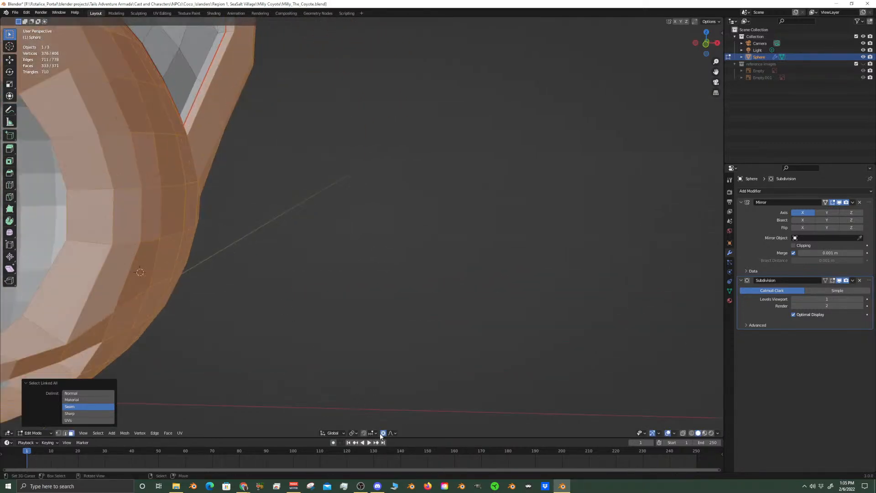
middle_click_drag(319, 388, 225, 289)
scroll(225, 289, "down", 6)
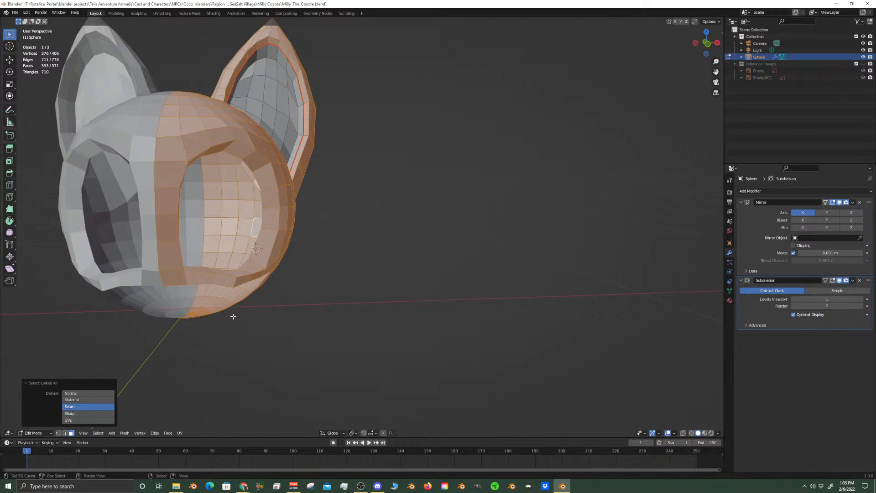
key("g")
right_click(250, 312)
scroll(246, 314, "up", 1)
scroll(247, 314, "down", 3)
middle_click_drag(242, 314, 252, 339)
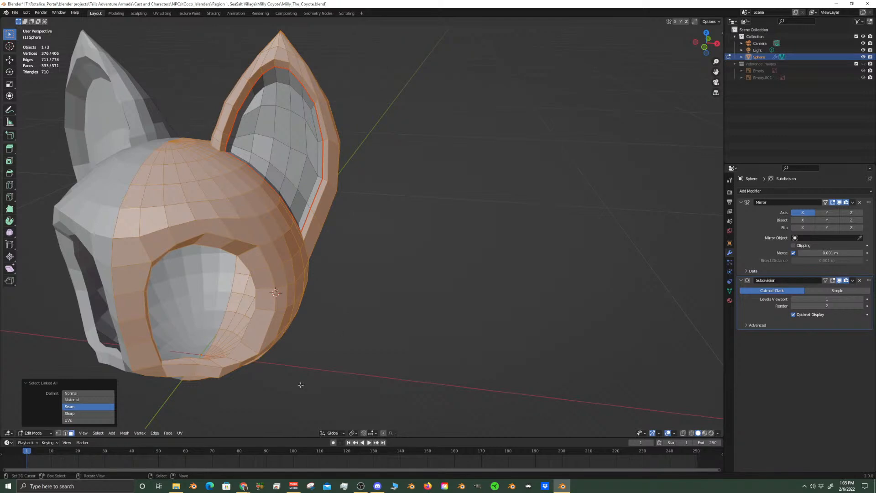
middle_click_drag(304, 313, 320, 288)
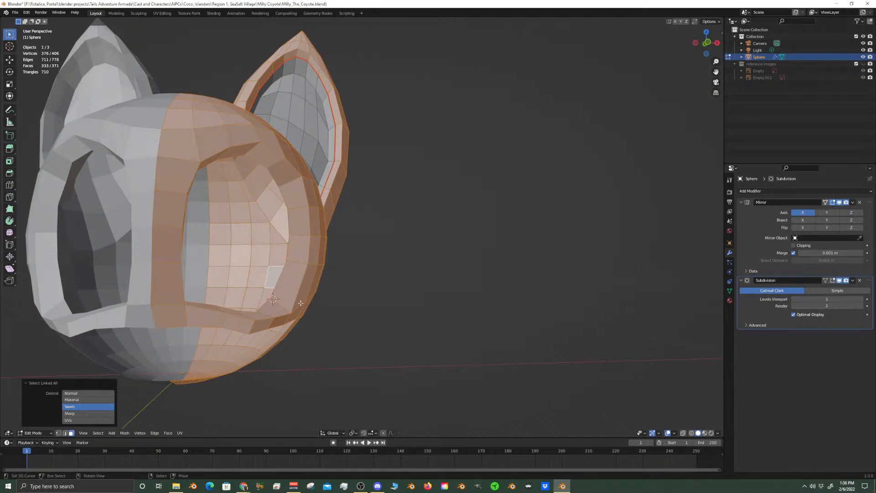
key("g")
right_click(366, 314)
Try moving the single face just below the ear at the ripped edge to test for a gap
scroll(328, 309, "up", 2)
middle_click_drag(328, 310, 331, 275)
left_click(351, 221)
scroll(352, 222, "up", 6)
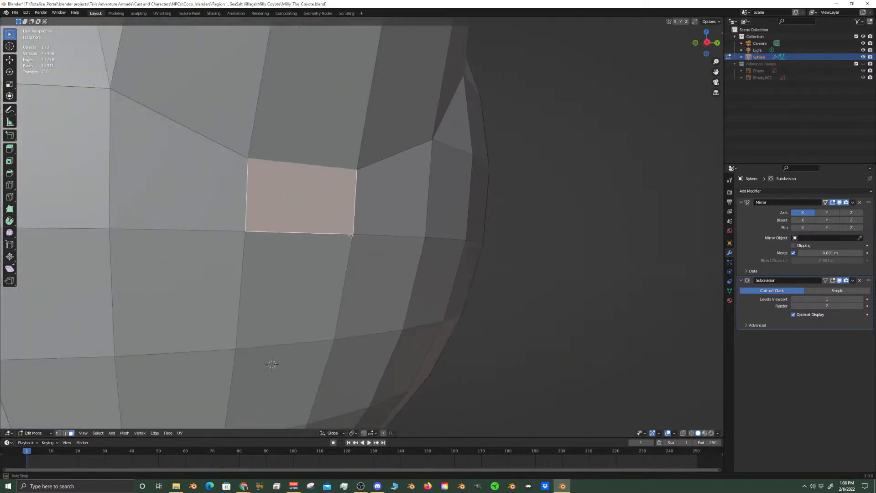
key("e")
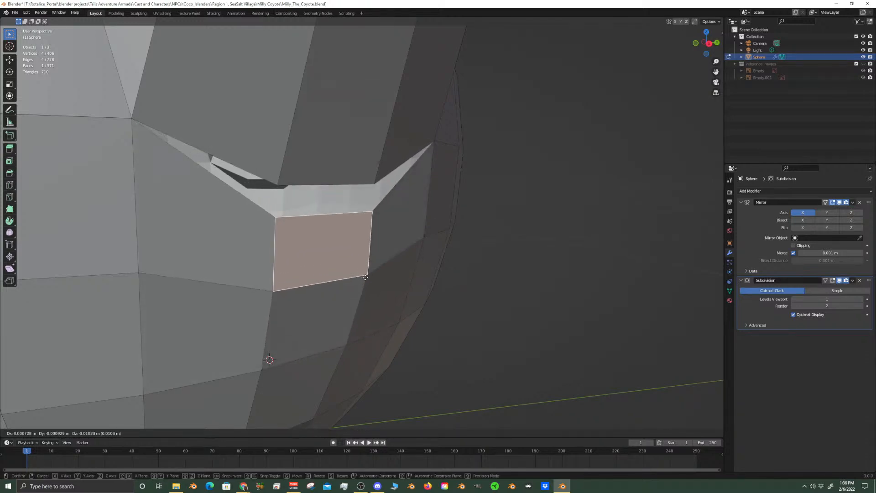
right_click(365, 268)
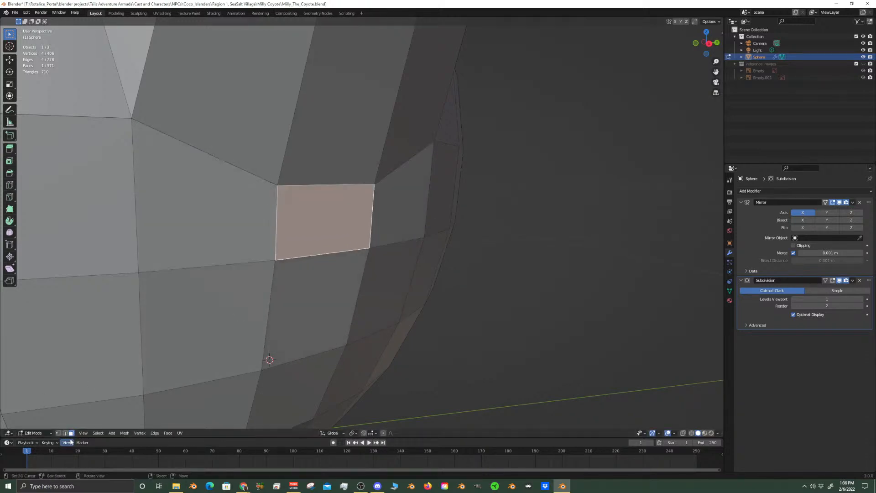
Switch to vertex selection, clear the selection below the ear, and turn on X-ray
key("alt+a")
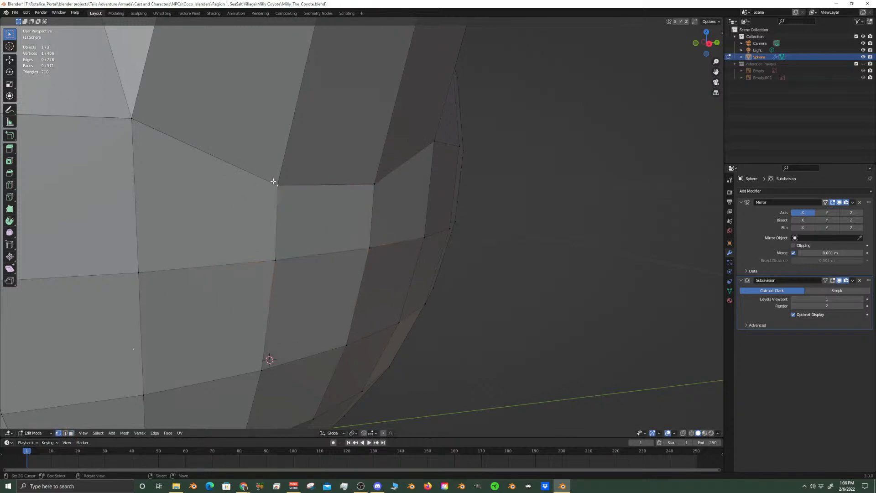
scroll(278, 189, "up", 3)
middle_click_drag(278, 190, 527, 155)
key("alt+a")
middle_click_drag(573, 173, 492, 167)
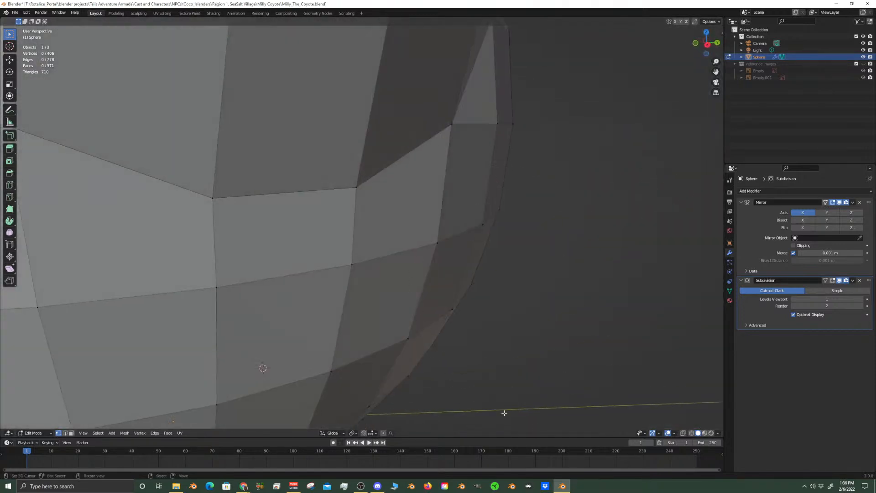
left_click(683, 433)
Circle-select the overlapping ripped vertices at one corner of the dip below the ear and merge them at center
middle_click_drag(456, 279, 484, 300)
key("c")
left_click(469, 172)
right_click(470, 173)
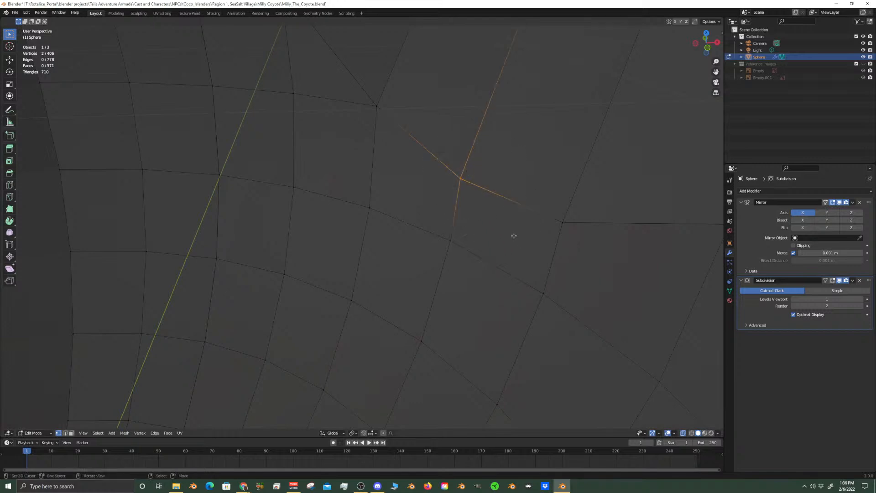
key("m")
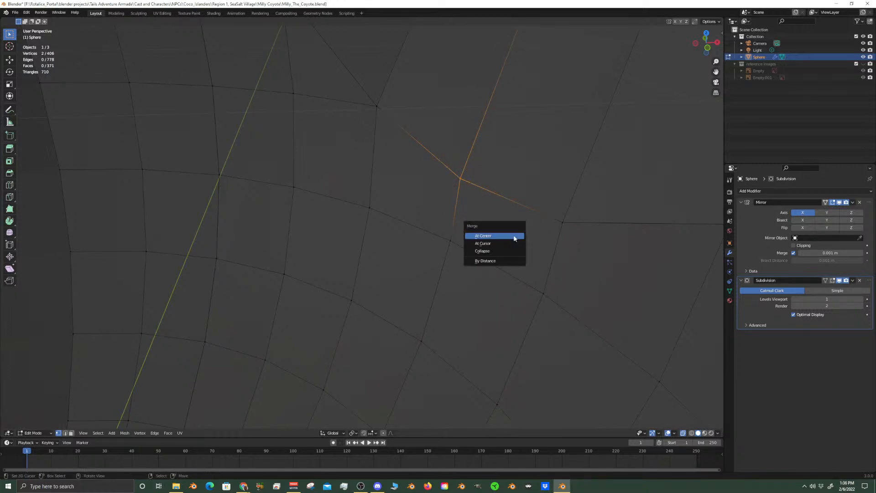
left_click(502, 237)
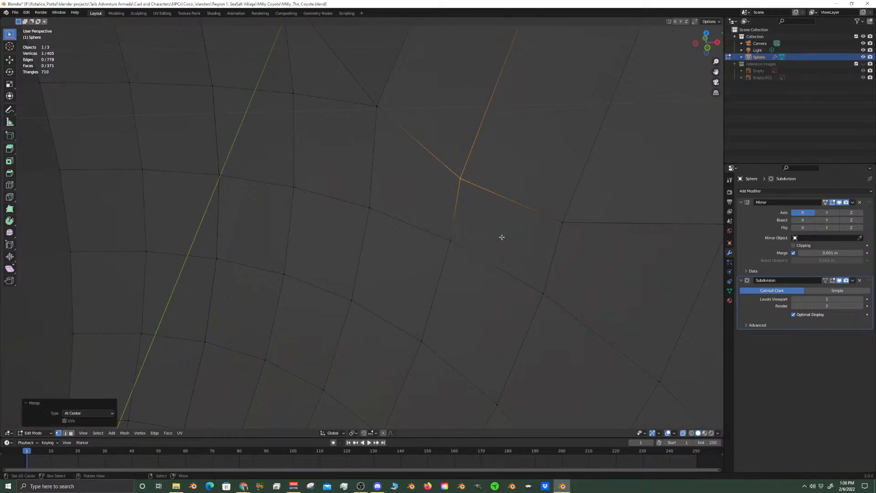
Merge the overlapping vertices at the adjacent corner of the dip below the ear at center
left_click(562, 221)
key("c")
left_click(561, 222)
right_click(561, 222)
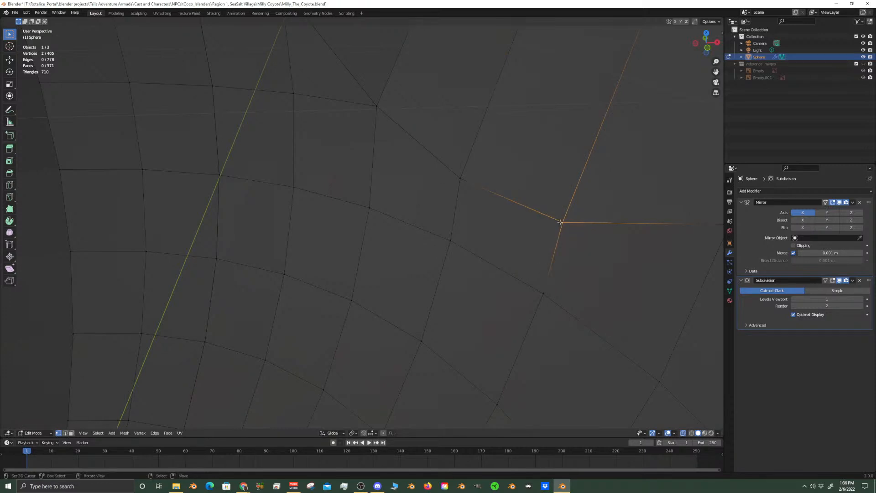
key("m")
left_click(561, 223)
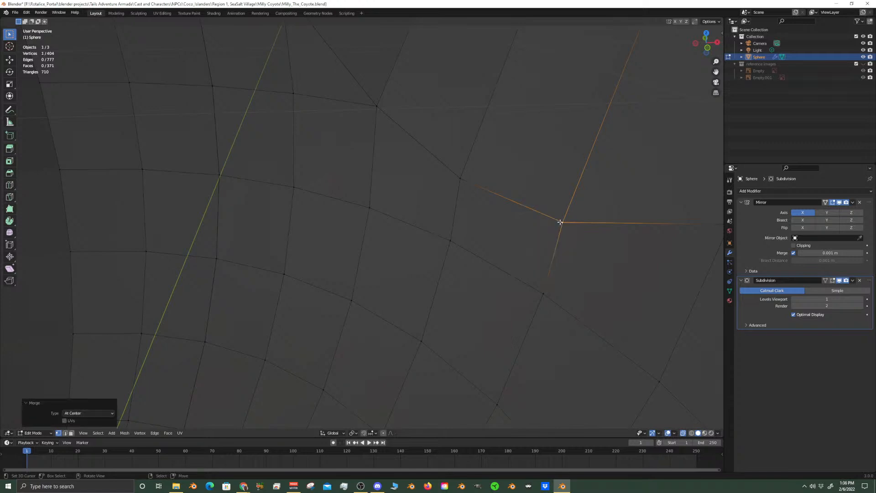
Select the short edge at the ear's outer base on the side of the head and move it along the X axis
right_click(567, 222)
scroll(589, 241, "down", 4)
middle_click_drag(563, 233, 549, 230)
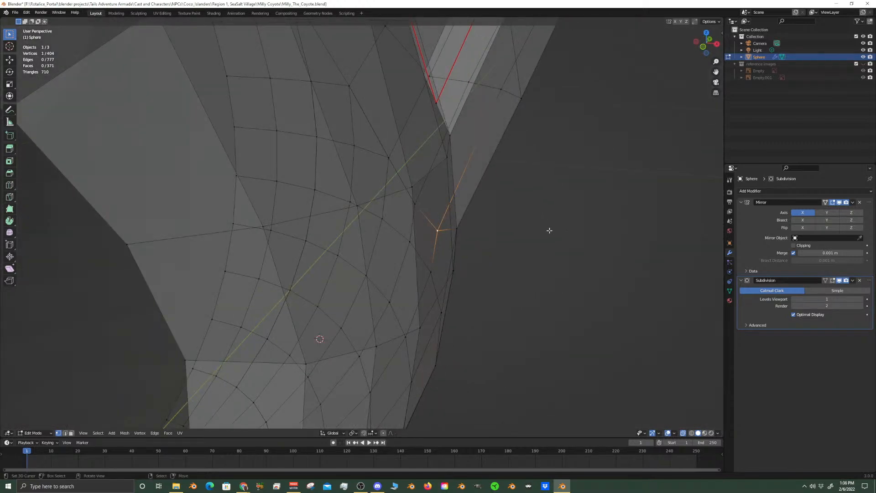
key("KP_1")
middle_click_drag(550, 231, 422, 289)
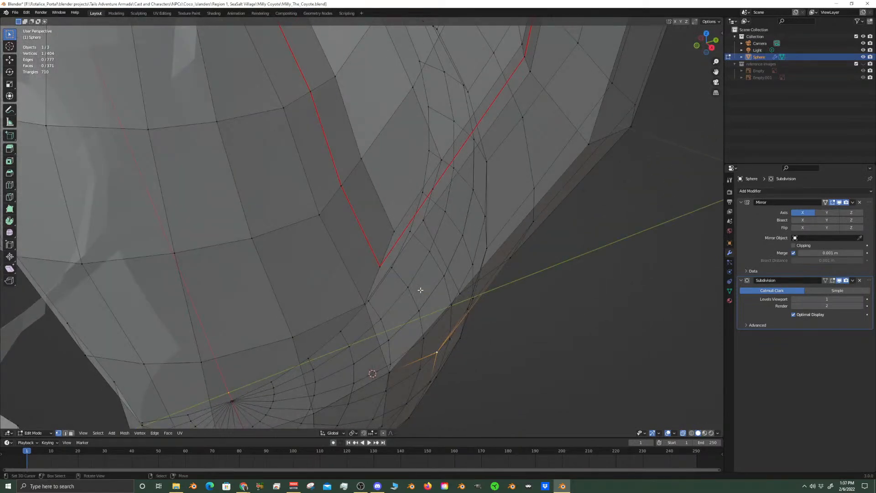
mouse_move(420, 290)
middle_mouse_down()
mouse_move(431, 293)
mouse_move(406, 260)
mouse_move(378, 279)
mouse_move(423, 294)
middle_mouse_up()
left_click(455, 253, "shift")
middle_click_drag(446, 250, 475, 251)
key("g")
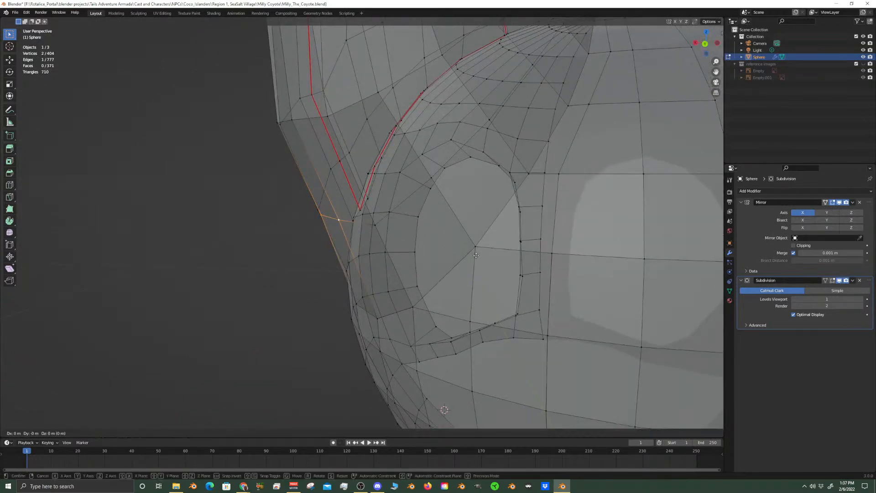
key("x")
left_click(463, 258)
Check the ear base on the smoothed head from the front in Object Mode, and return to Edit Mode
middle_click_drag(463, 258, 535, 252)
key("KP_1")
key("Tab")
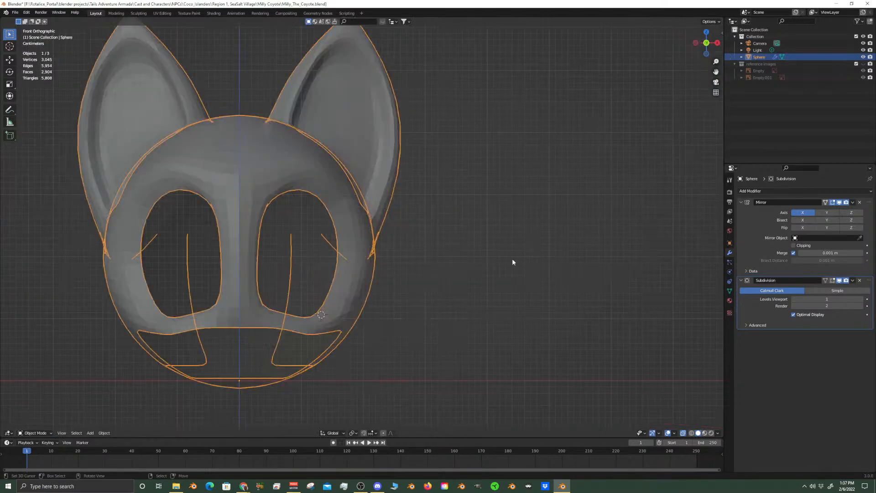
middle_click_drag(438, 223, 391, 235)
key("Tab")
Try moving the vertex in front of the dip below the ear to test for a gap along the ripped edge
scroll(391, 234, "up", 6)
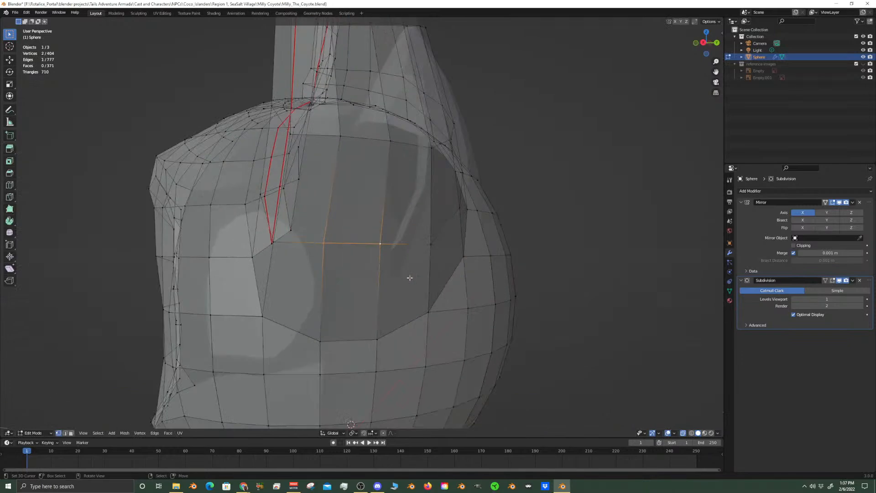
scroll(420, 251, "up", 5)
left_click(296, 279)
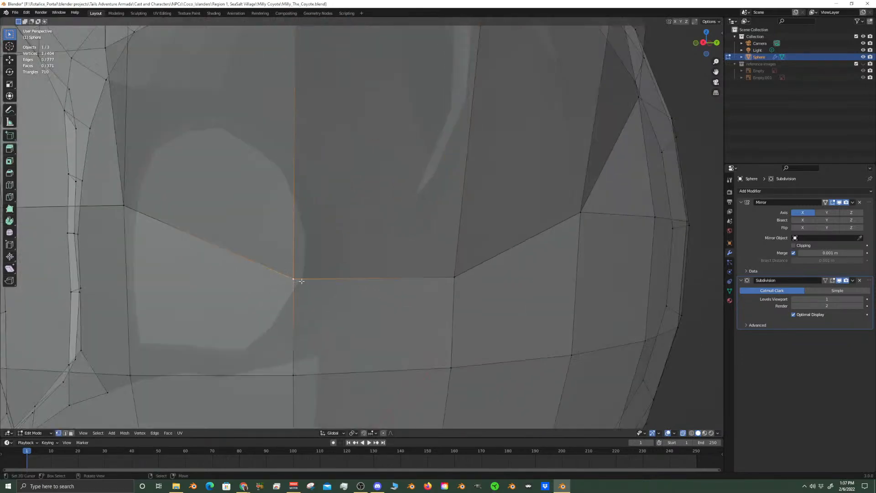
left_click(126, 206)
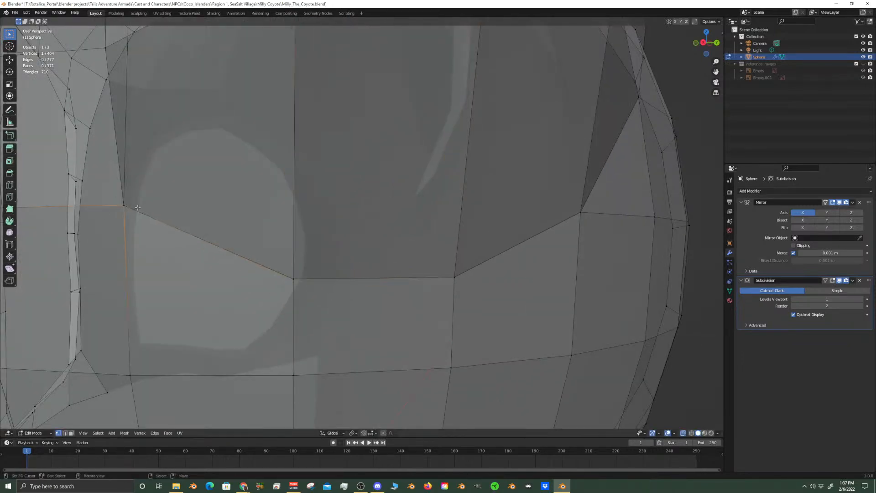
key("g")
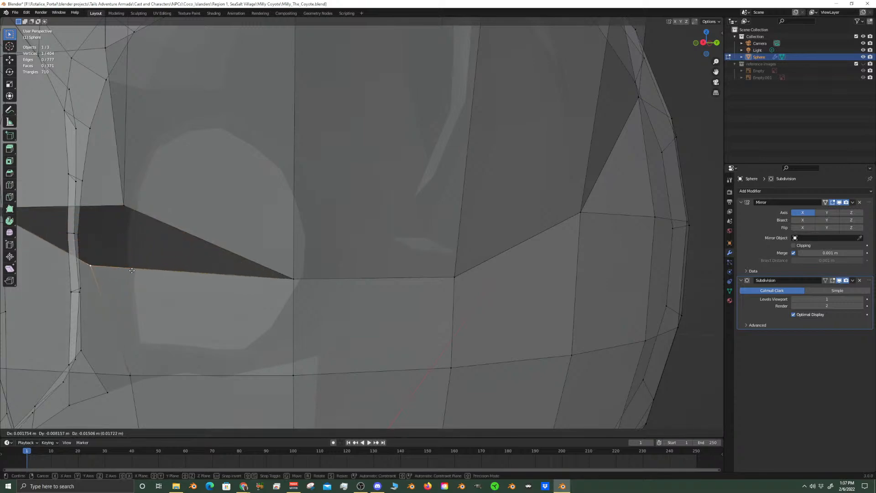
right_click(141, 262)
Merge the overlapping ripped vertices just in front of the dip below the ear
middle_click_drag(141, 262, 223, 257)
left_click(332, 219, "shift")
key("m")
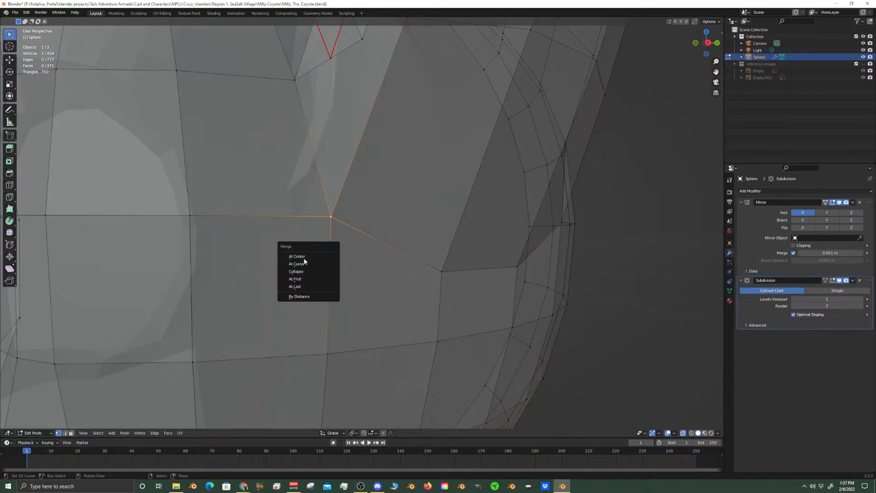
Merge the overlapping vertices below the ear at center, and try moving neighbouring vertices to test for gaps
left_click(303, 257)
right_click(190, 221)
scroll(190, 221, "down", 7)
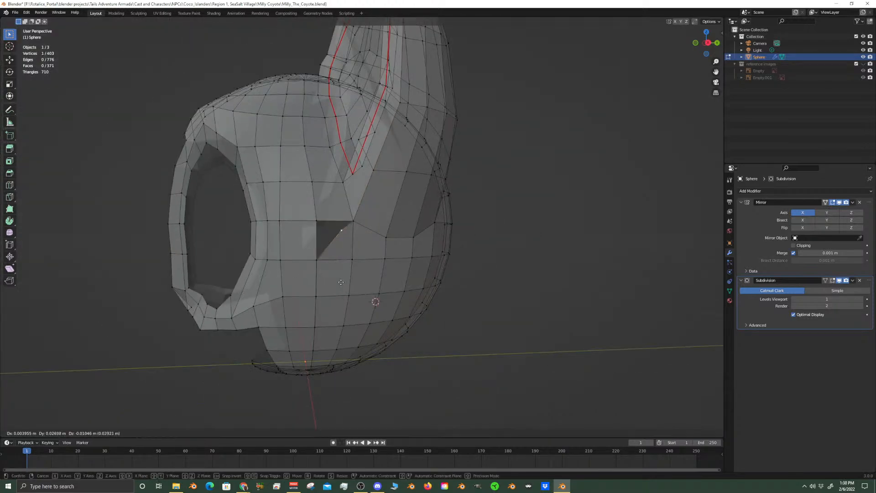
right_click(319, 262)
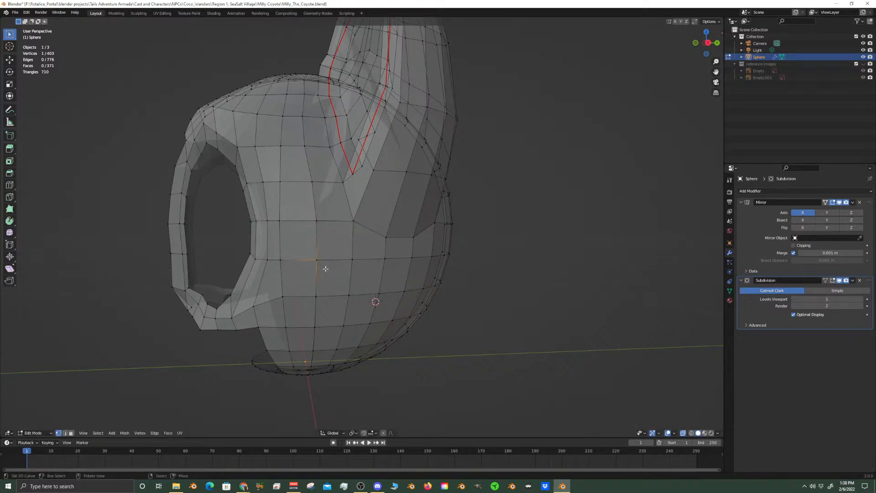
Undo the recent vertex merges and selection changes around the area below the ear, staying in Edit Mode
key("ctrl+z")
key("ctrl+z")
key("ctrl+z")
key("ctrl+z")
key("ctrl+z")
key("ctrl+z")
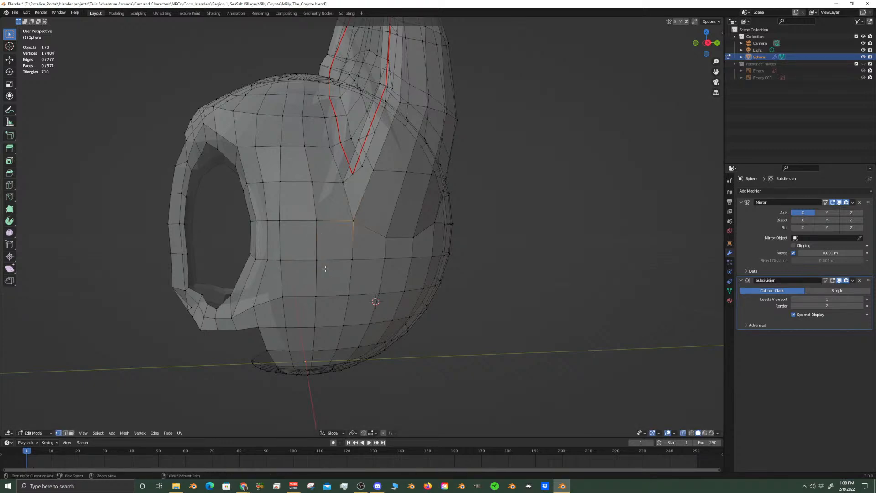
key("ctrl+z")
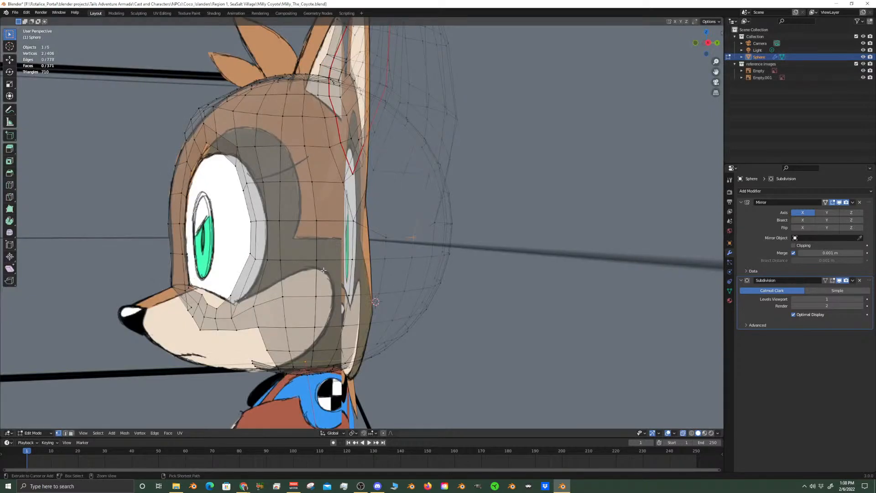
key("ctrl+z")
key("ctrl+z")
key("ctrl+z")
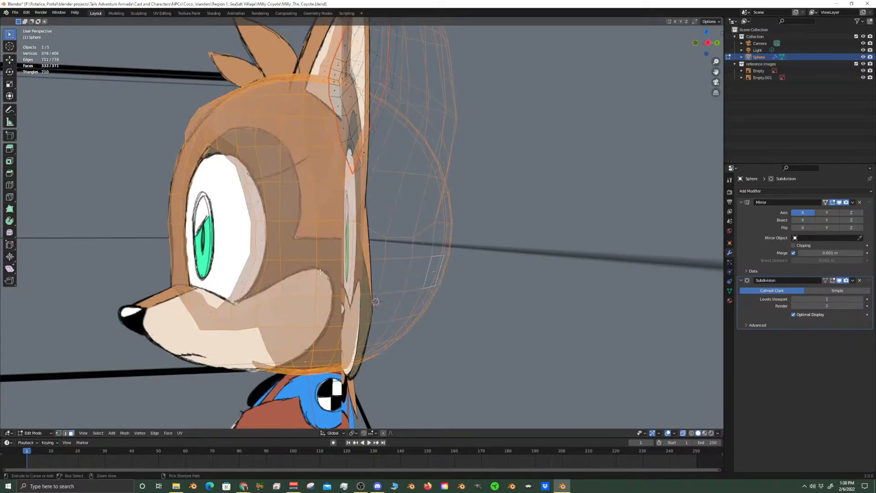
right_click(375, 292)
key("Tab")
mouse_move(407, 325)
middle_mouse_down()
mouse_move(398, 327)
mouse_move(410, 325)
middle_mouse_up()
key("ctrl+z")
key("ctrl+z")
key("ctrl+z")
middle_click_drag(410, 326, 402, 326)
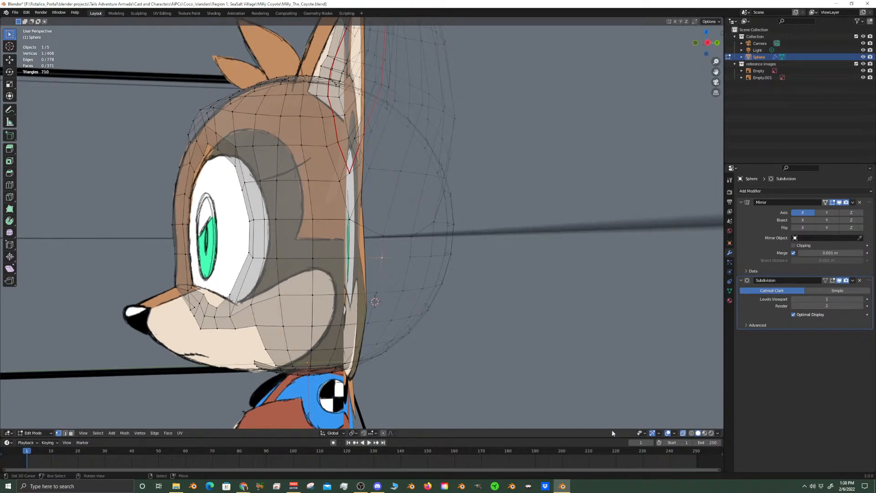
In face select mode with X-ray on, try moving the two side faces directly below the ear to test for gaps
left_click(683, 434)
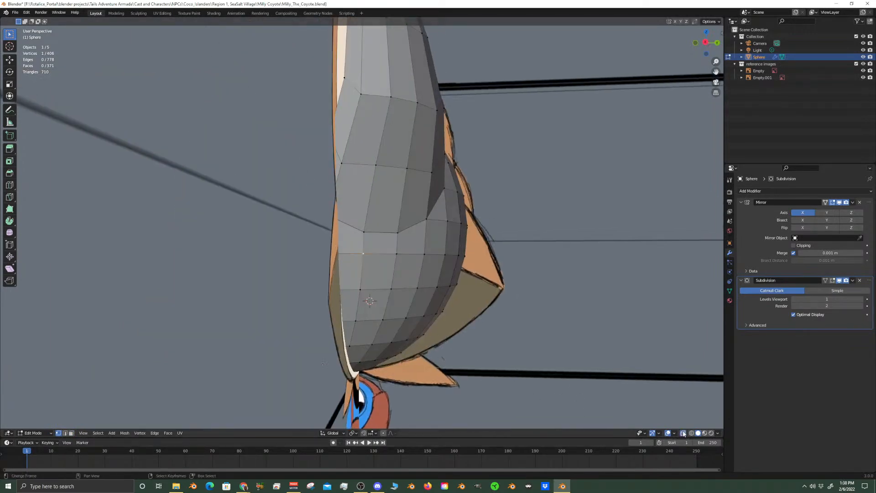
left_click(683, 433)
middle_click_drag(495, 351, 463, 342)
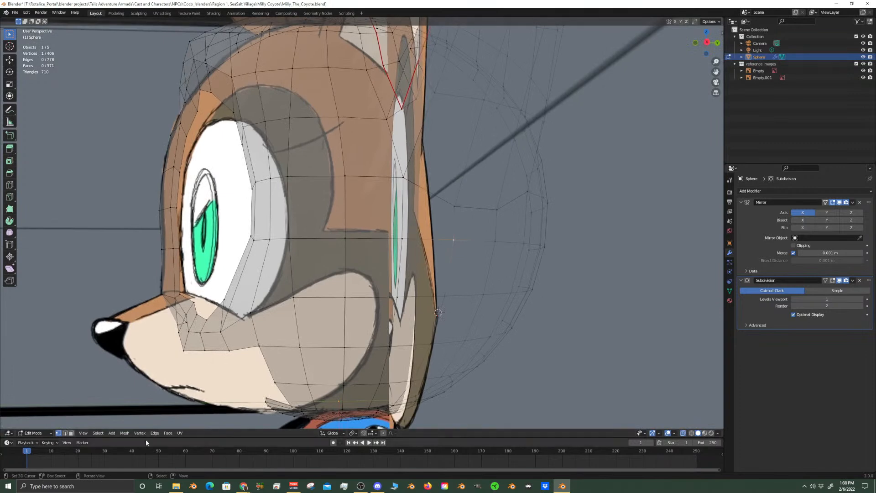
left_click(71, 433)
left_click(378, 205)
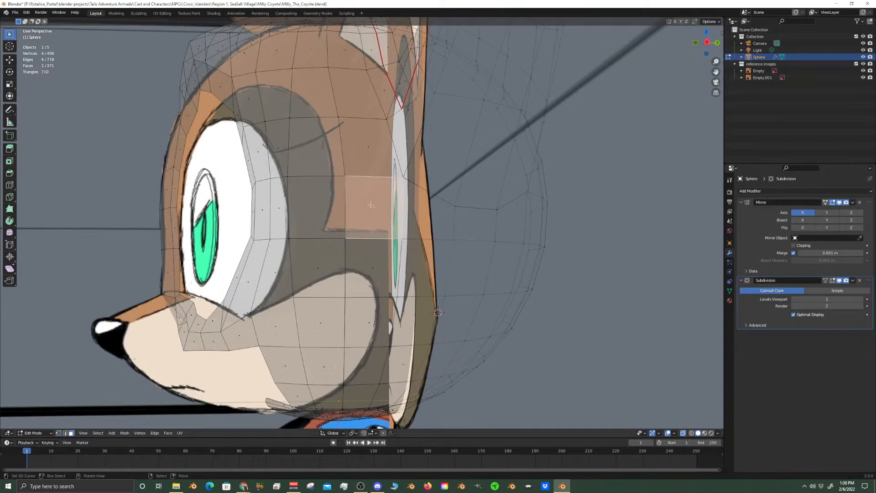
key("g")
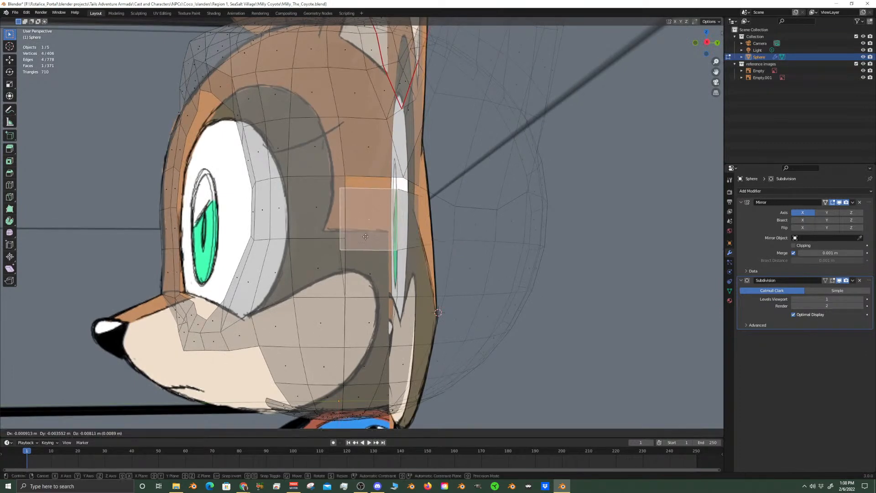
right_click(380, 244)
left_click(386, 289, "shift")
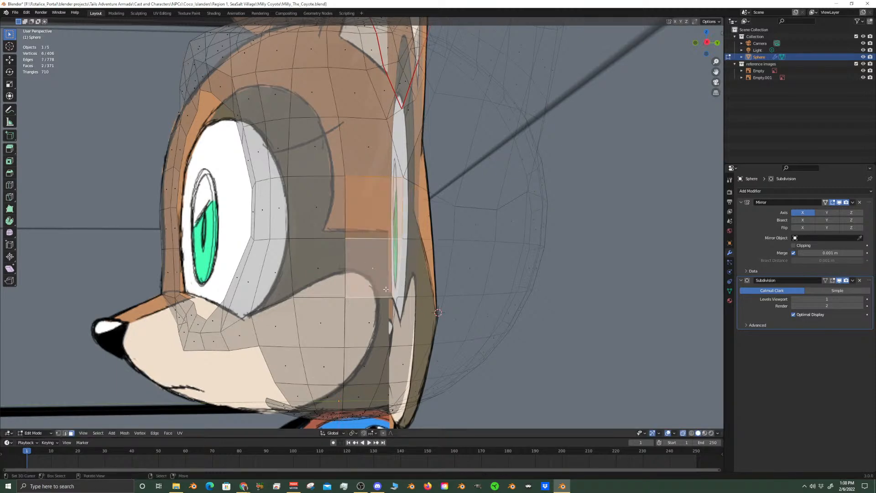
key("g")
right_click(397, 291)
Try moving the two lower side faces at the rear of the cheek marking to test for gaps
left_click(378, 335)
key("g")
right_click(379, 335)
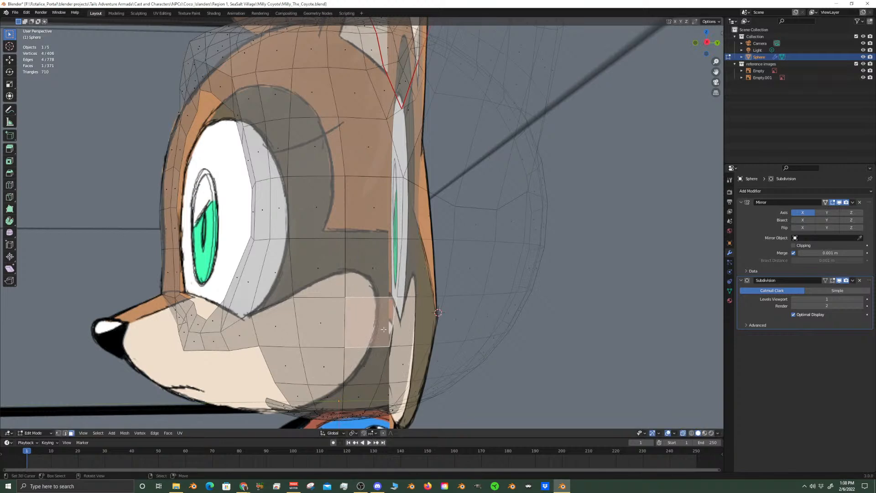
left_click(367, 366)
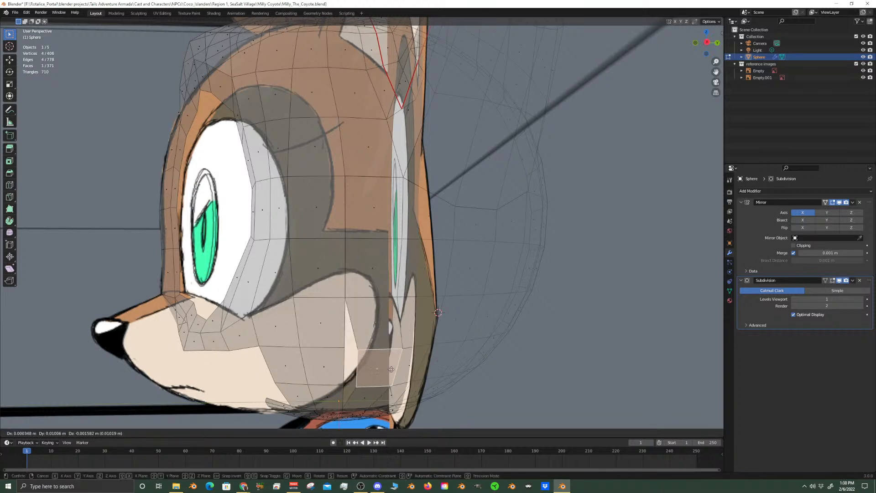
middle_click_drag(378, 368, 396, 361)
Try moving single faces on the lower back of the head to check that they are still joined
middle_click_drag(410, 329, 407, 315)
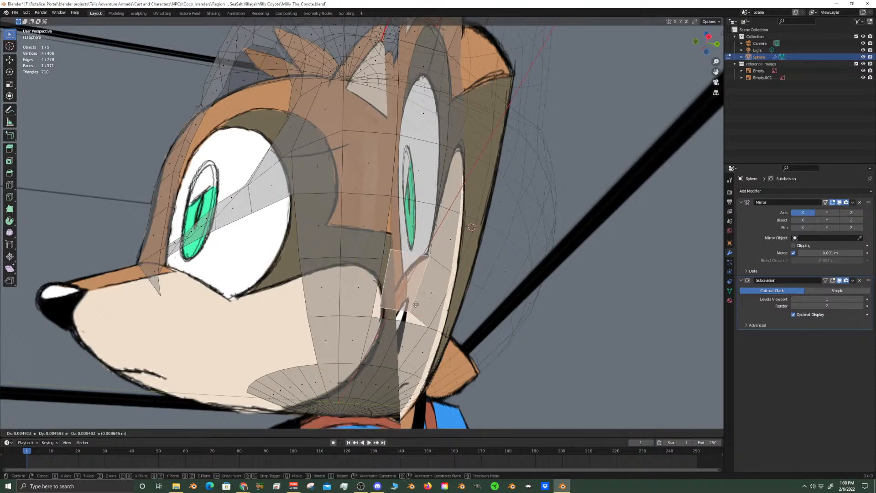
middle_click_drag(407, 314, 489, 324)
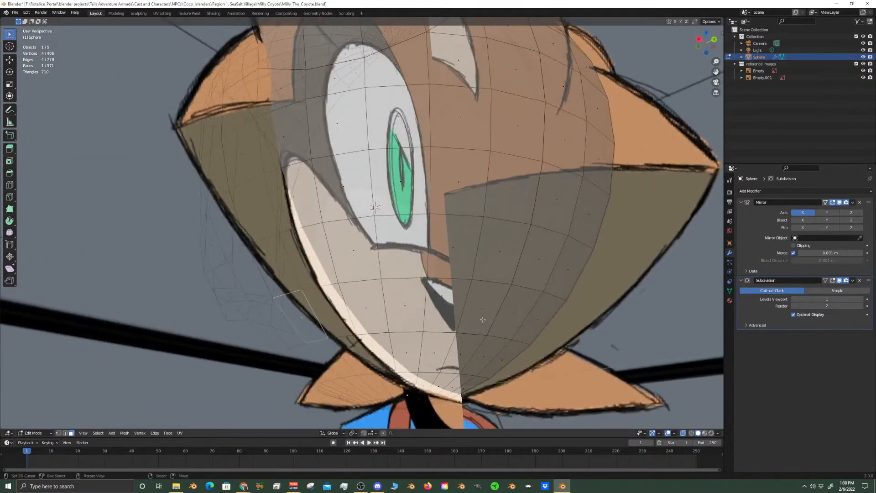
left_click(493, 325)
key("g")
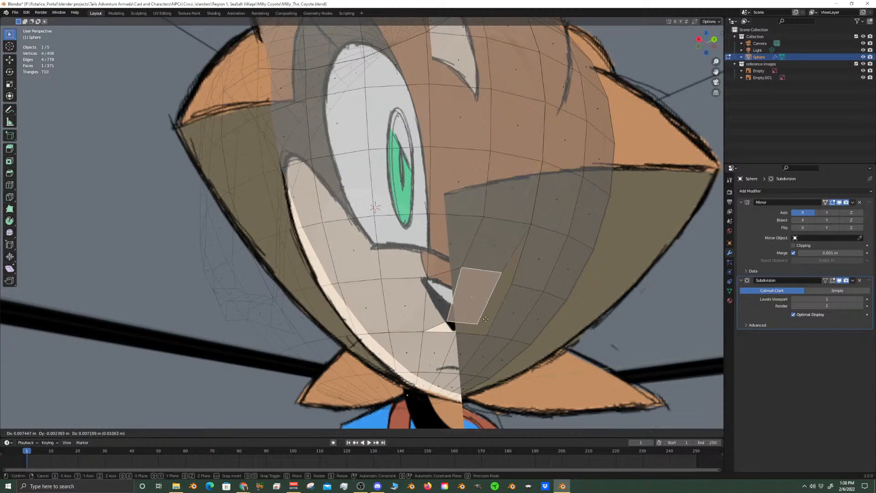
right_click(495, 322)
Try moving individual quad faces on the upper back of the head to locate the ripped edge
right_click(515, 196)
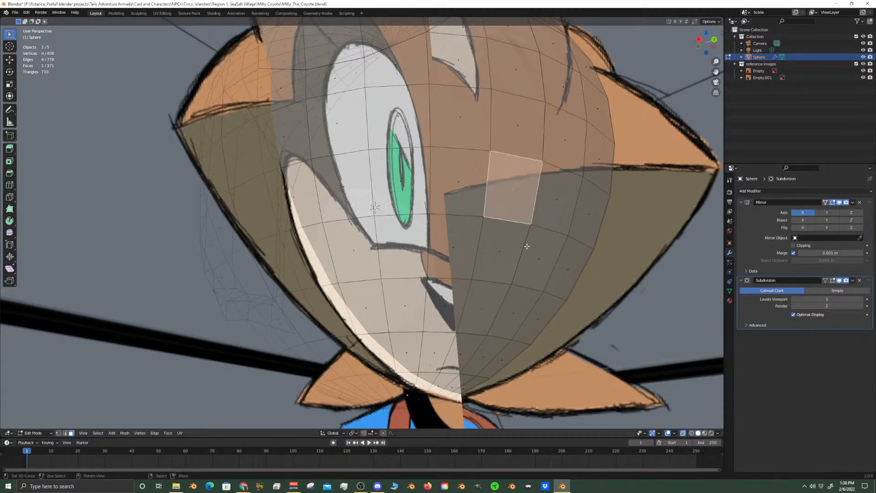
middle_click_drag(526, 246, 486, 237)
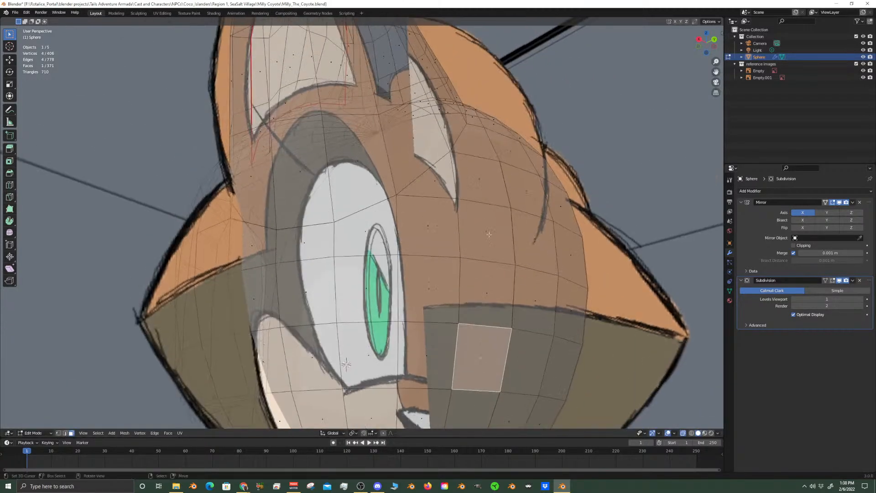
right_click(485, 237)
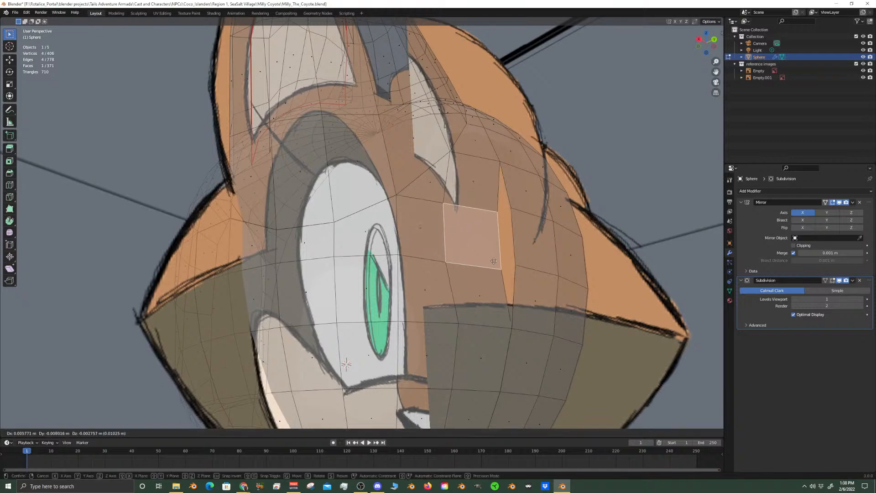
right_click(474, 176, "shift")
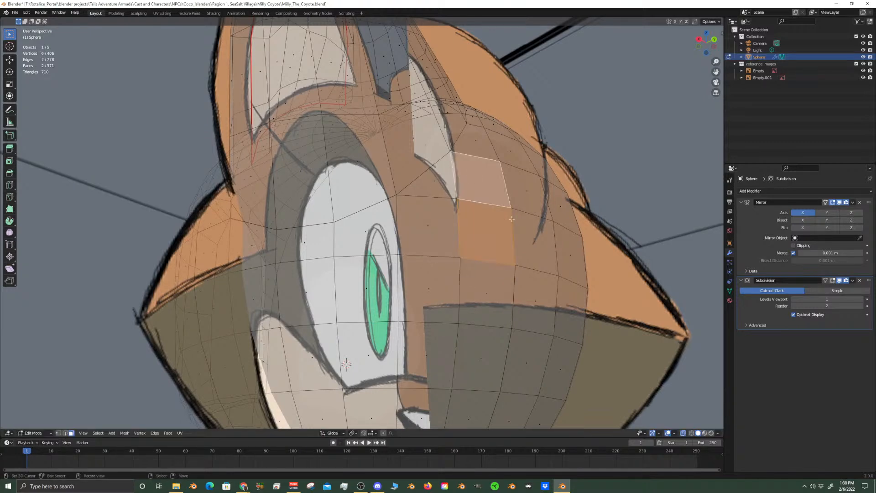
right_click(484, 228)
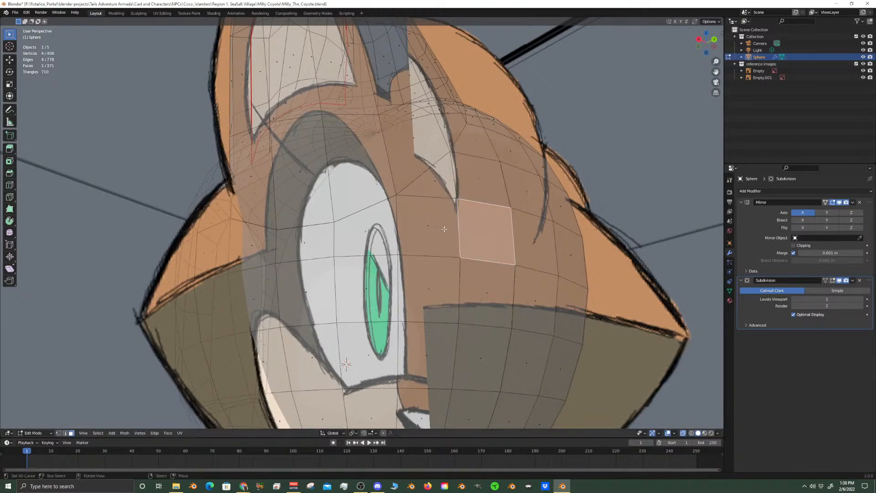
key("g")
right_click(476, 245)
right_click(438, 229)
key("g")
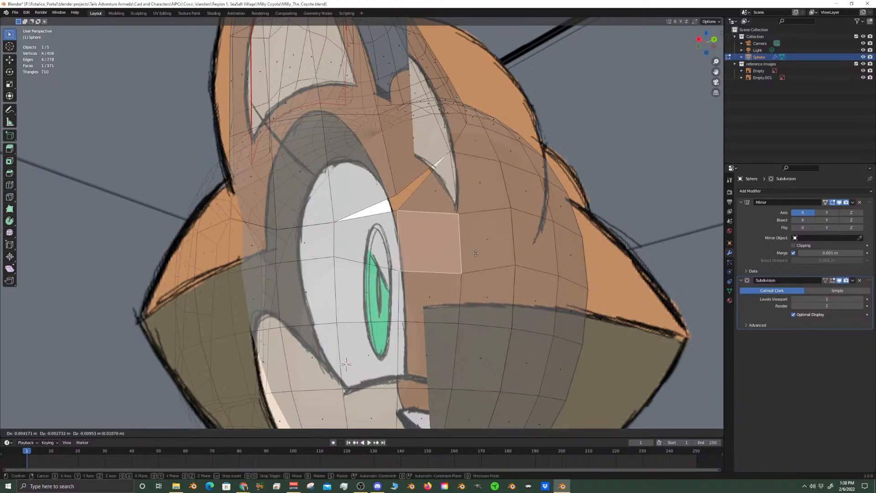
right_click(474, 240)
Merge the overlapping vertices at the lower outer corner of the triangular face on the back of the head at center
right_click(440, 180, "shift")
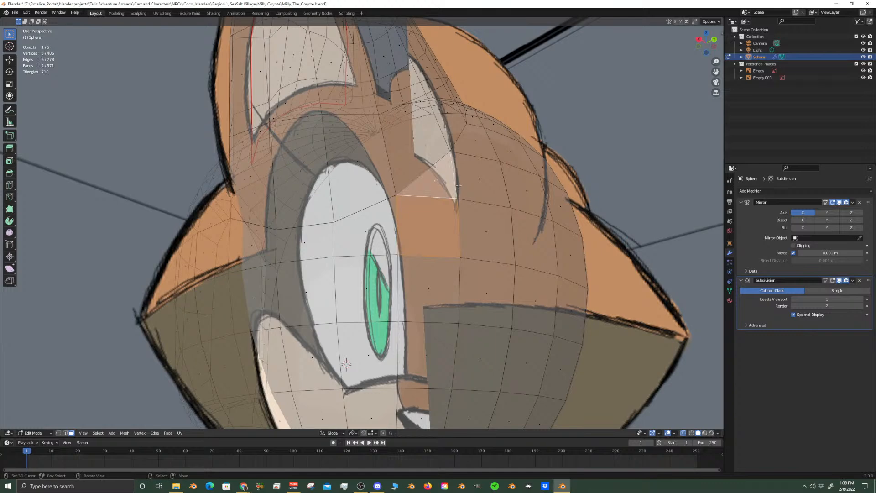
scroll(461, 201, "up", 5)
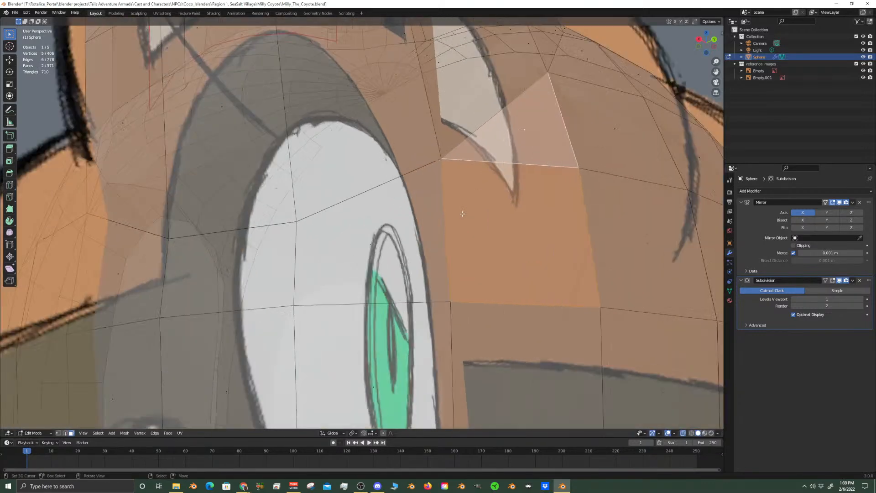
scroll(463, 214, "down", 5)
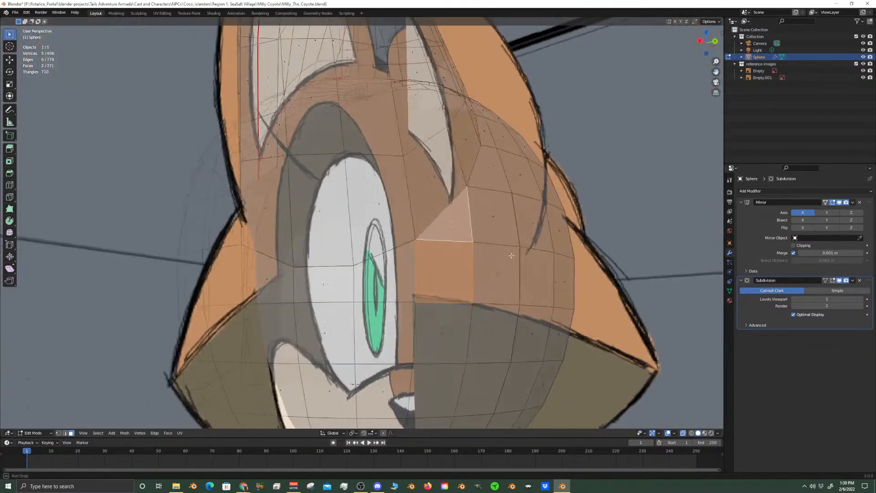
middle_click_drag(512, 256, 461, 225)
left_click(461, 226)
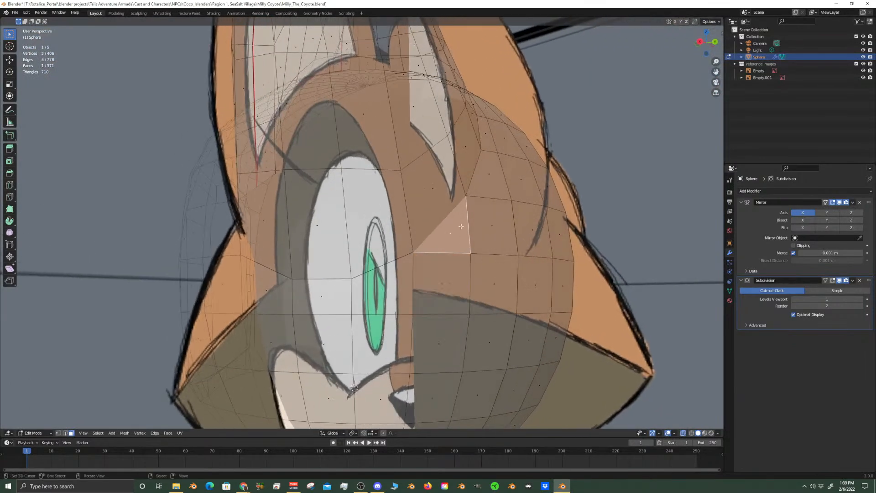
left_click(58, 433)
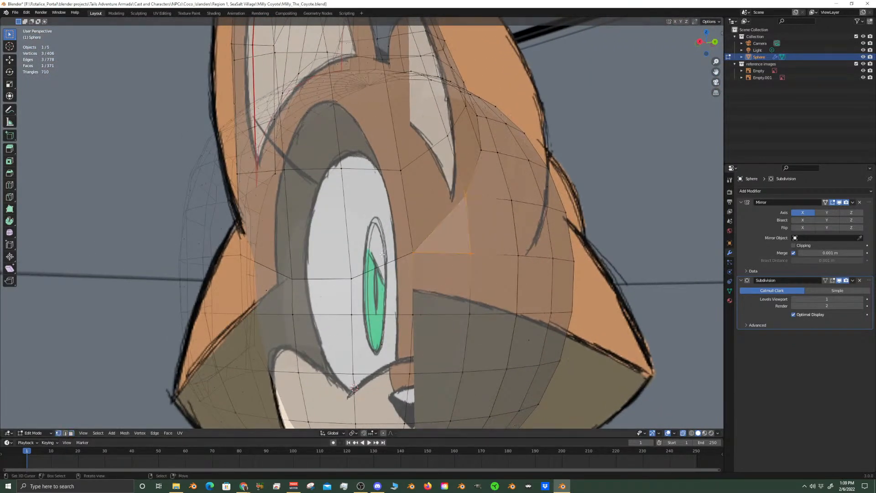
left_click(412, 252)
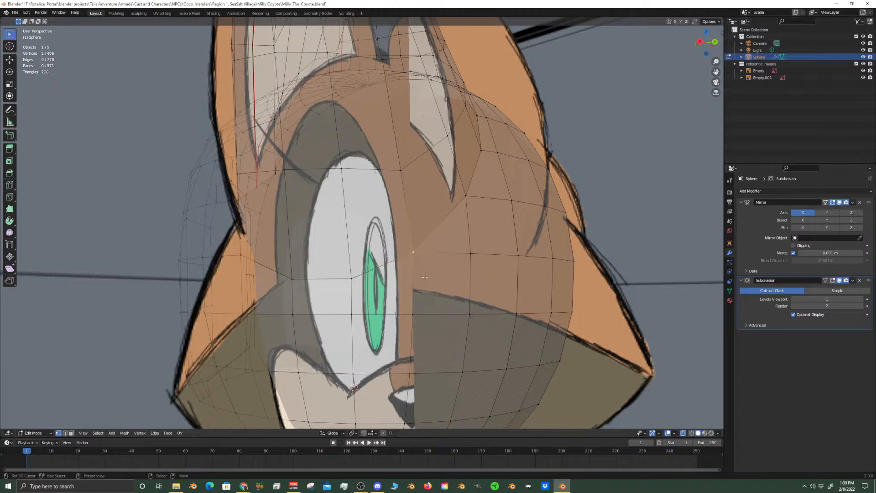
key("m")
left_click(425, 278)
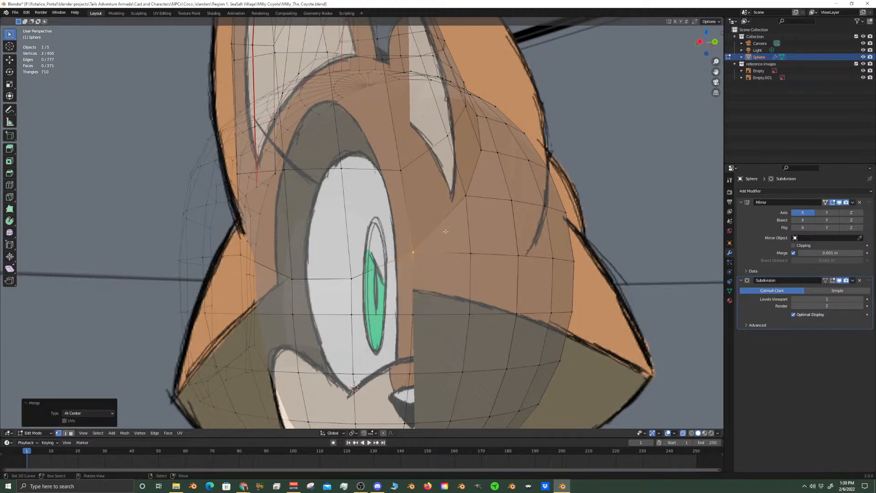
Try moving the triangular face's upper vertex and the faces below it to test for remaining gaps
left_click(465, 196)
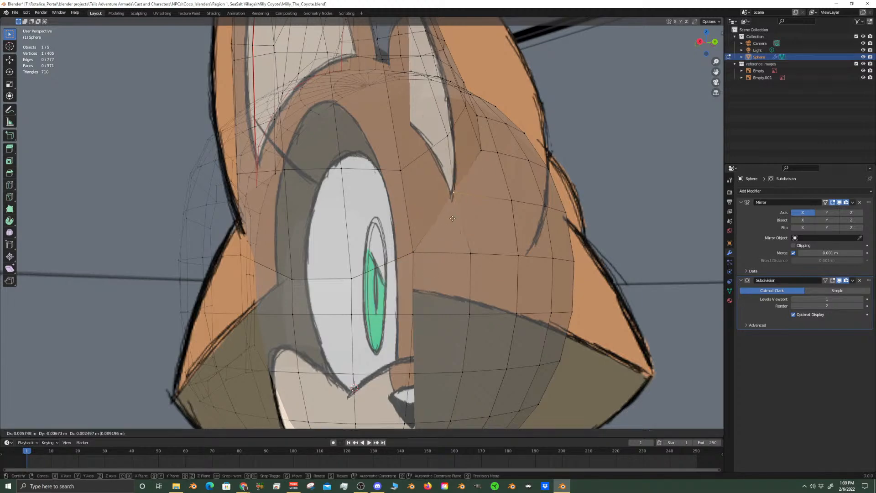
middle_click_drag(445, 305, 411, 320)
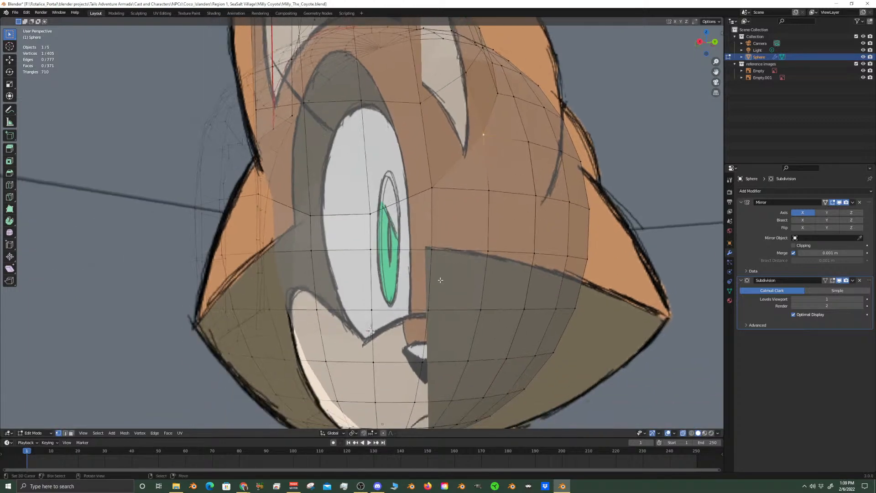
left_click(72, 433)
left_click(449, 285)
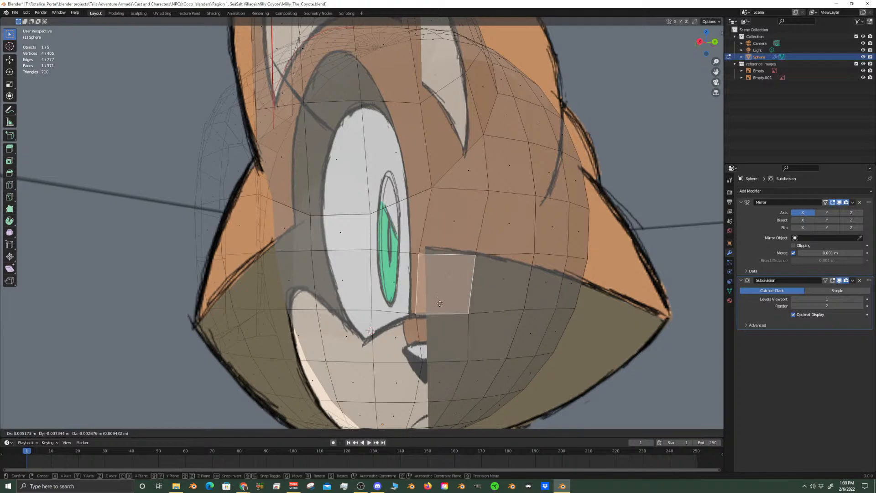
left_click(418, 272)
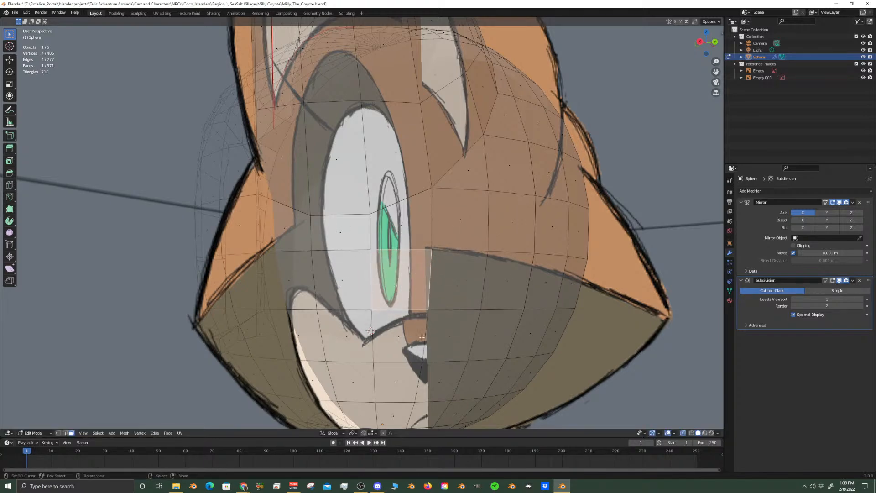
Select the strip of four faces running from the triangular face's merged corner around the side of the head
left_click(399, 227)
left_click(326, 237, "shift")
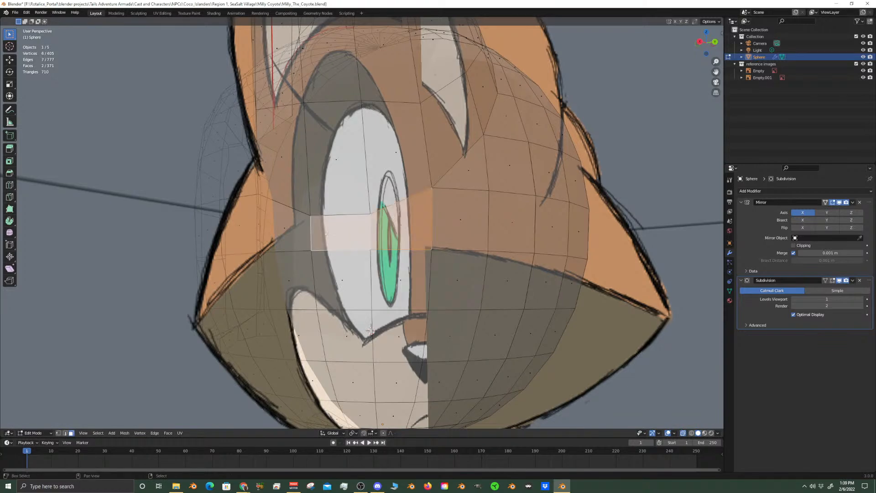
left_click(296, 220, "shift")
middle_click_drag(295, 219, 347, 239)
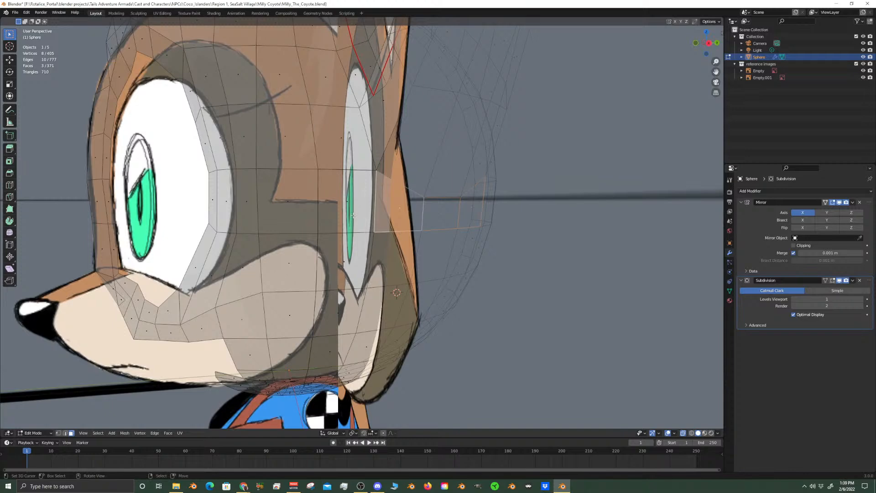
left_click(355, 209, "shift")
middle_click_drag(355, 209, 420, 245)
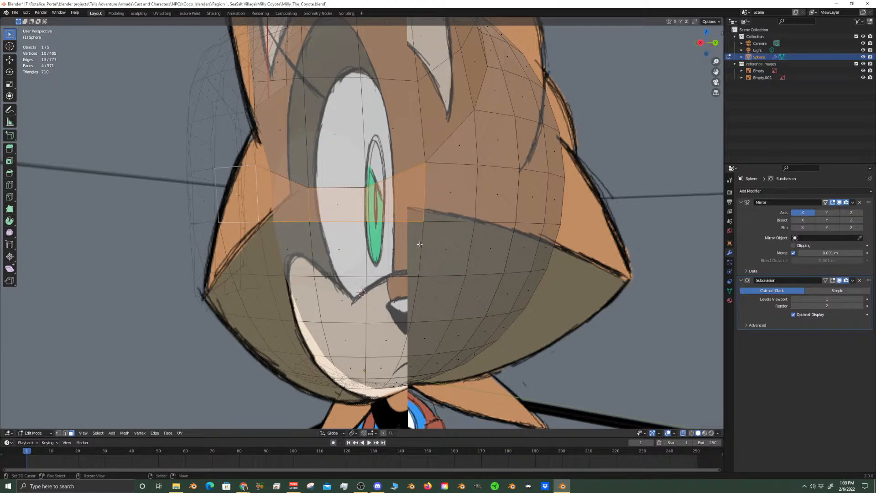
Try moving the quad face directly below the selected strip on the back of the head to test for a gap
scroll(406, 260, "up", 1)
left_click(413, 260)
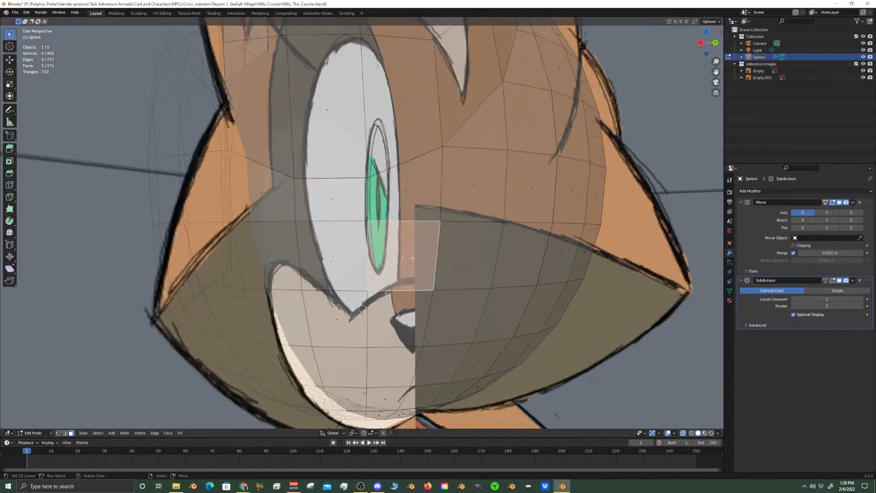
key("g")
right_click(416, 269)
right_click(415, 328)
middle_click_drag(422, 345, 436, 288, "shift")
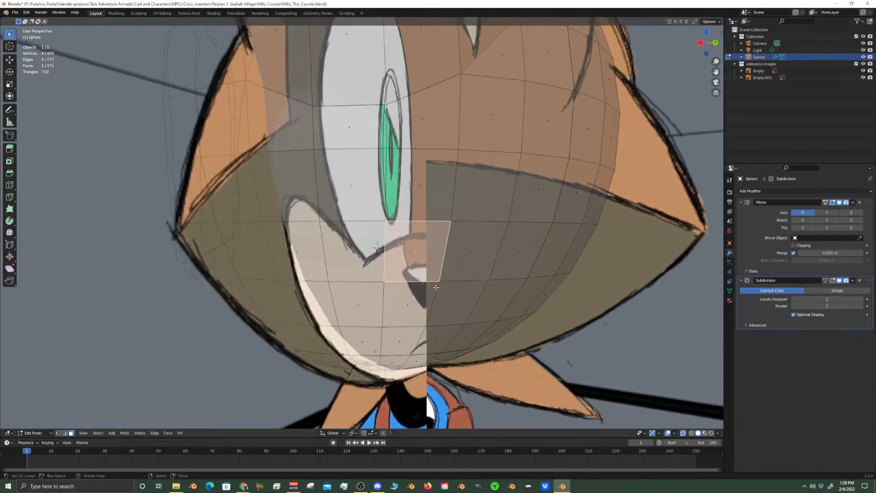
Try moving individual quad faces in the lower rows of the head's back to check which ones are still attached
left_click(403, 305)
key("g")
right_click(430, 308)
right_click(368, 310)
key("g")
right_click(396, 302)
middle_click_drag(360, 321, 383, 292)
right_click(355, 303)
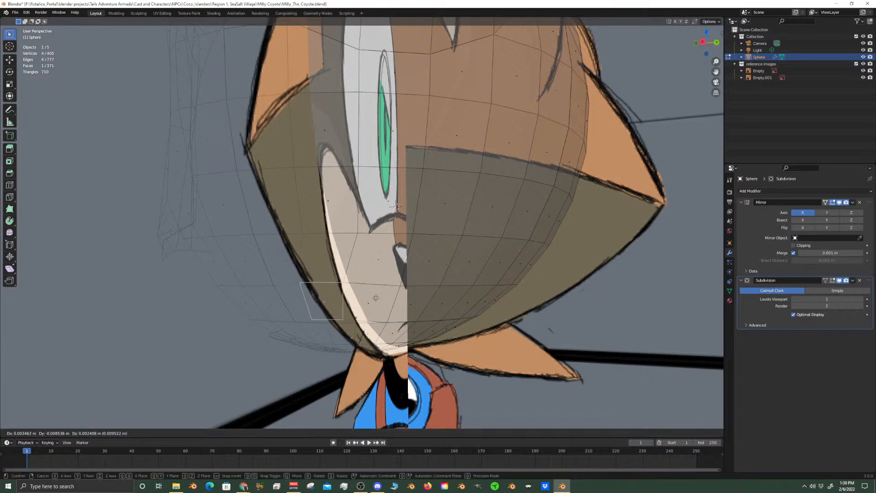
right_click(373, 307)
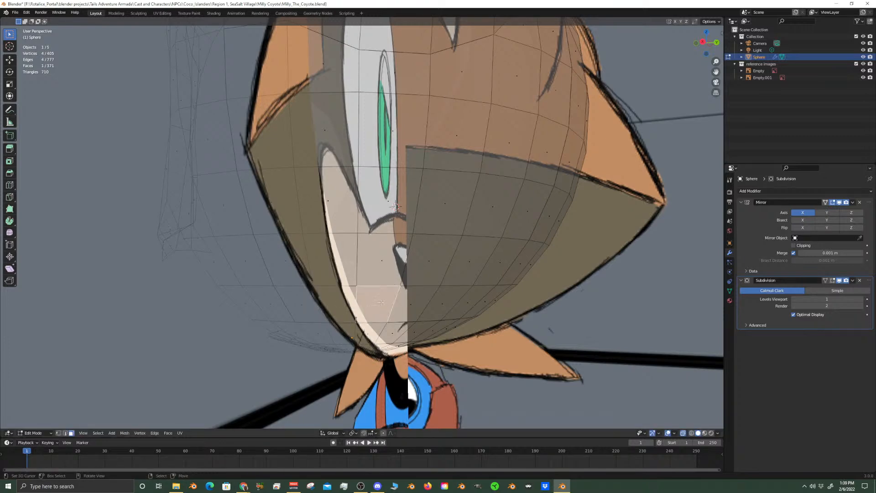
Try moving the adjacent faces near the underside of the head, working outward to locate the rip's edge
right_click(408, 299)
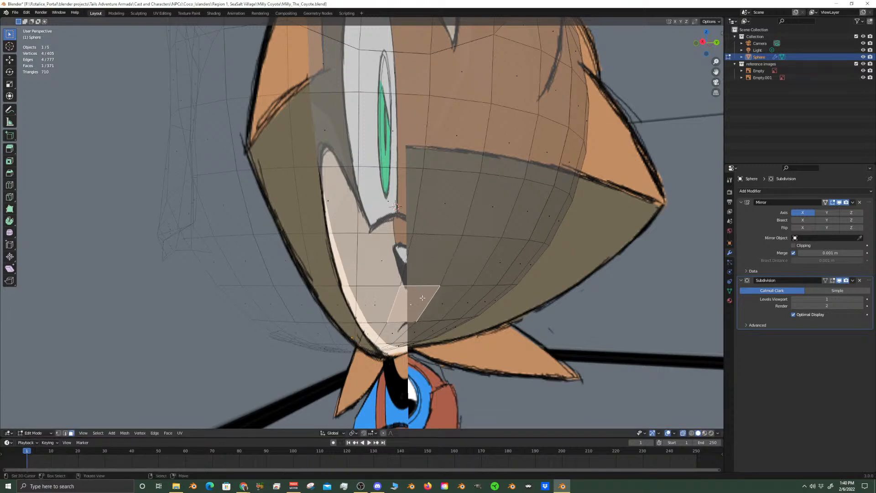
right_click(455, 316)
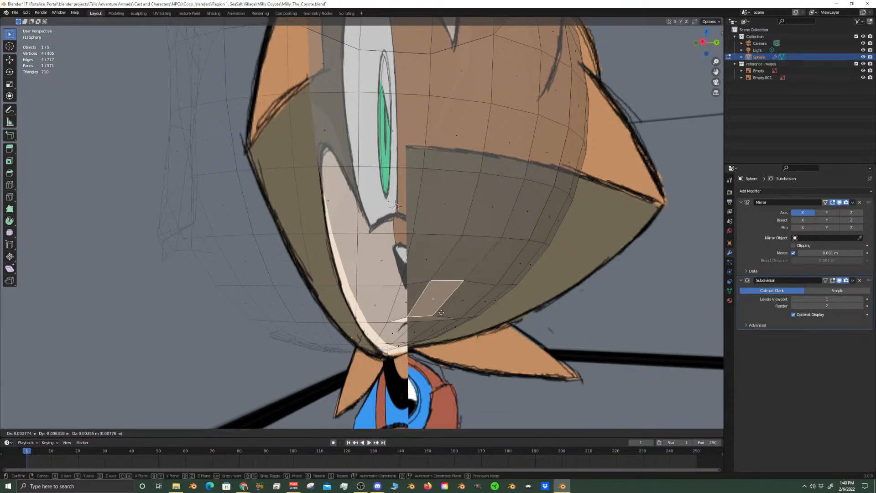
mouse_move(454, 316)
middle_mouse_down()
mouse_move(444, 308)
mouse_move(461, 312)
middle_mouse_up()
right_click(473, 314)
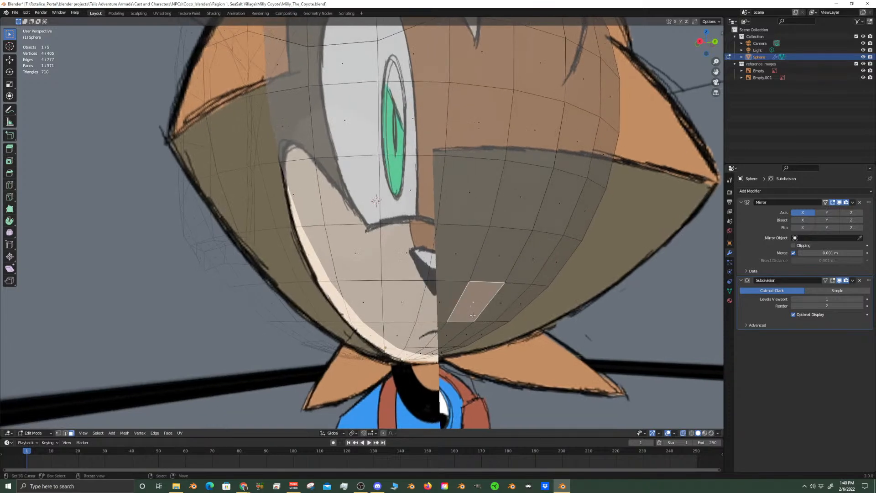
key("g")
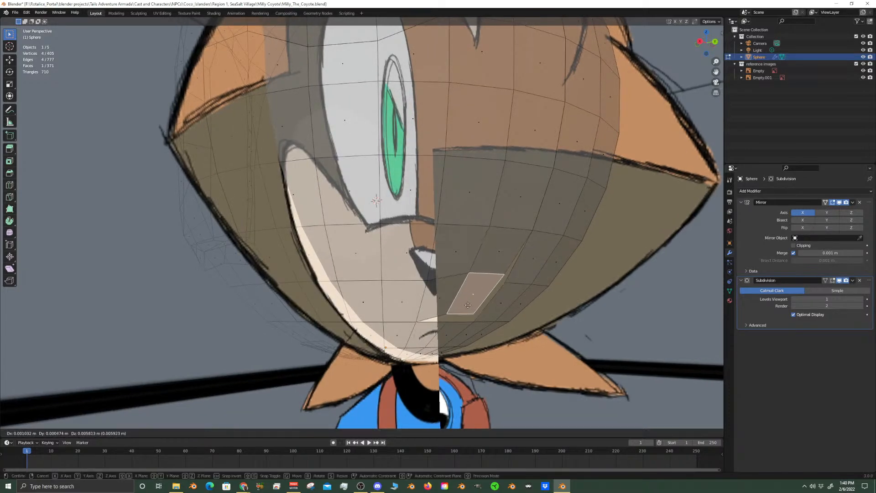
right_click(466, 309)
Try moving faces up the column beside the triangular face, from the cheek to the upper back, to trace the rip
scroll(466, 310, "down", 3)
middle_click_drag(447, 231, 434, 245)
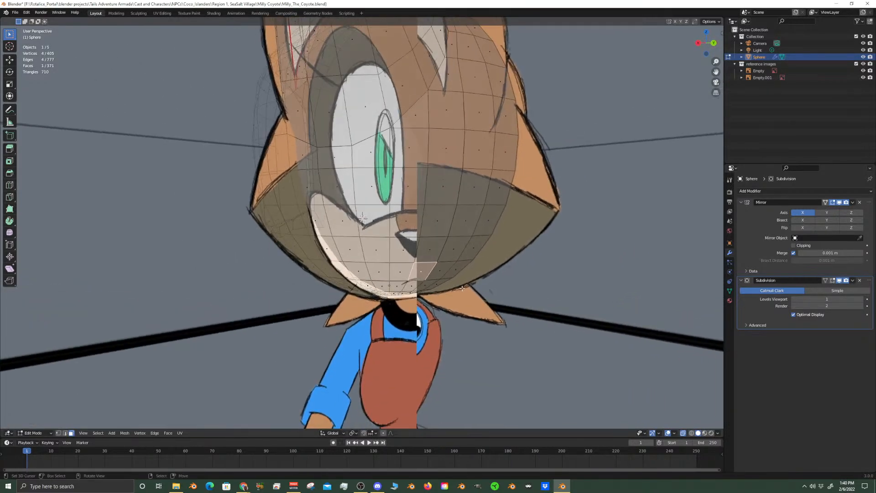
right_click(434, 245)
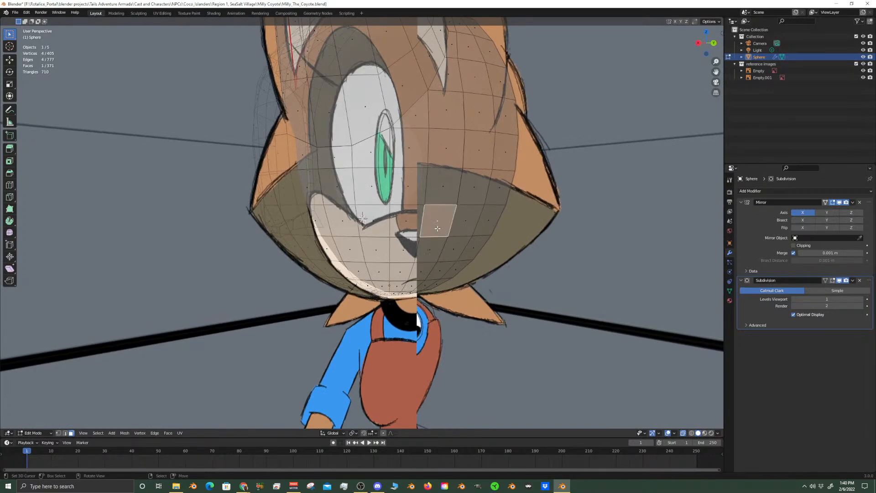
right_click(437, 189)
key("g")
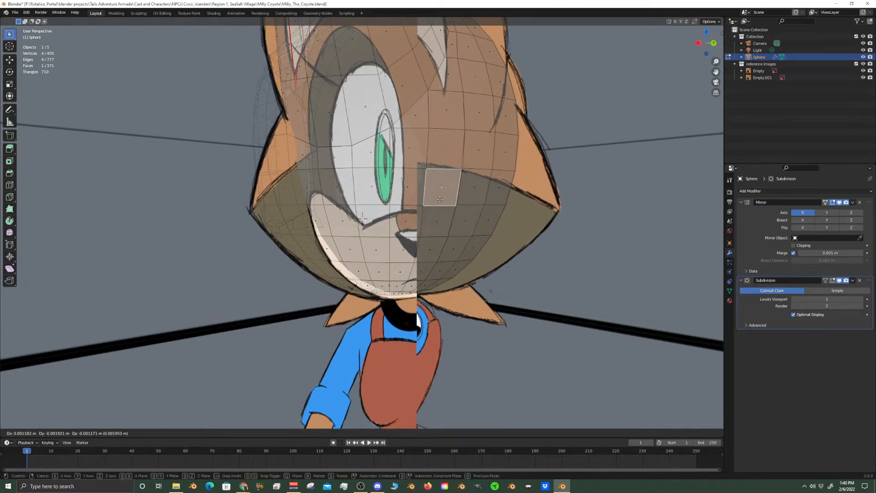
right_click(443, 194)
right_click(445, 153)
key("g")
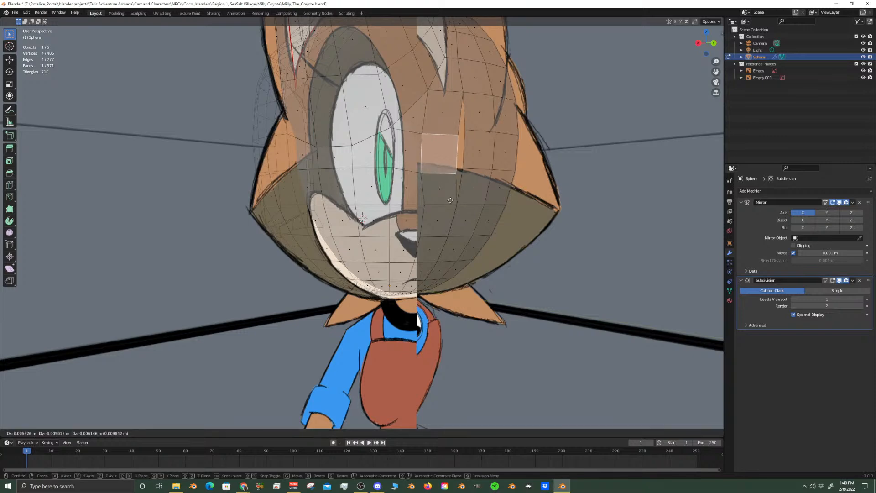
right_click(450, 194)
right_click(448, 120)
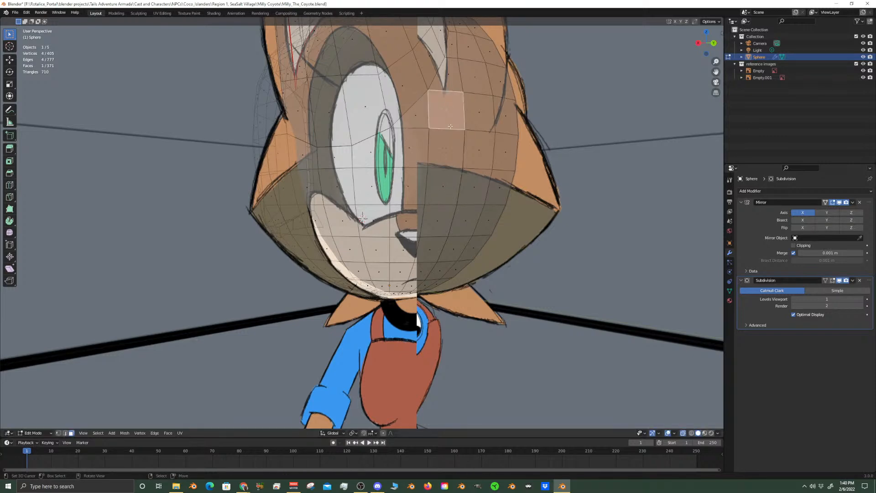
key("g")
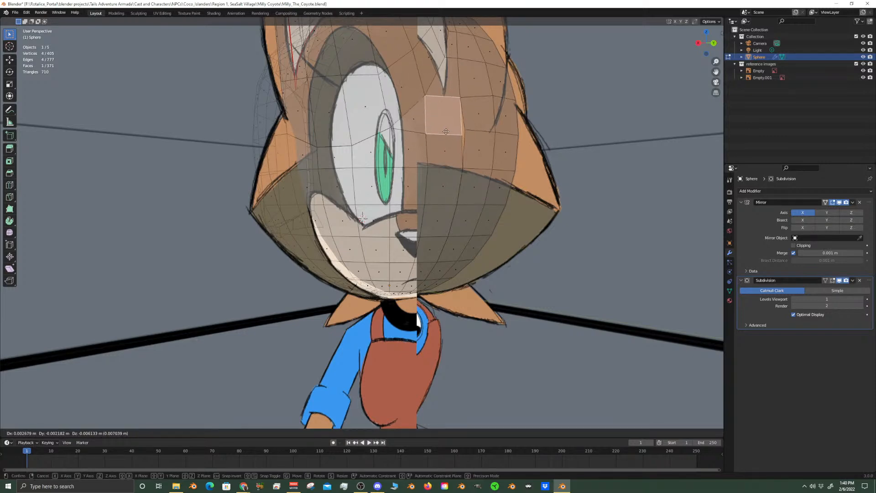
right_click(444, 130)
Check the triangular face and the quad below it, and try moving the neighbouring face at the eye level
right_click(415, 120)
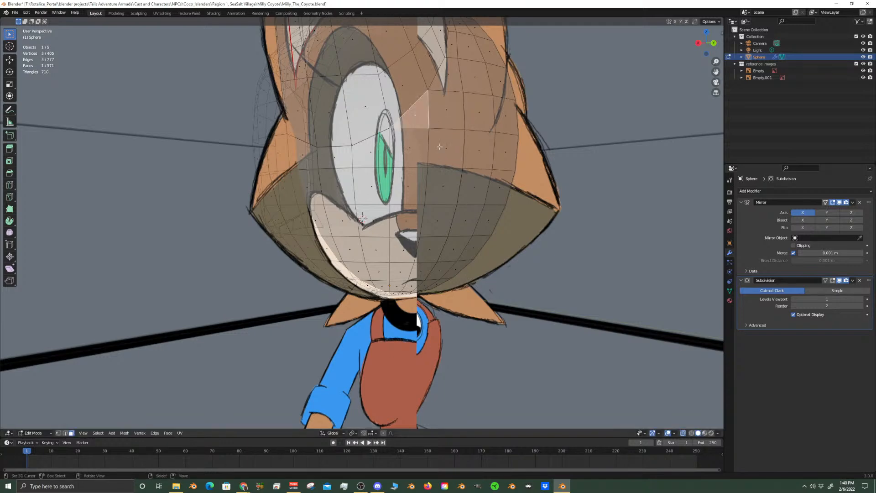
right_click(412, 154)
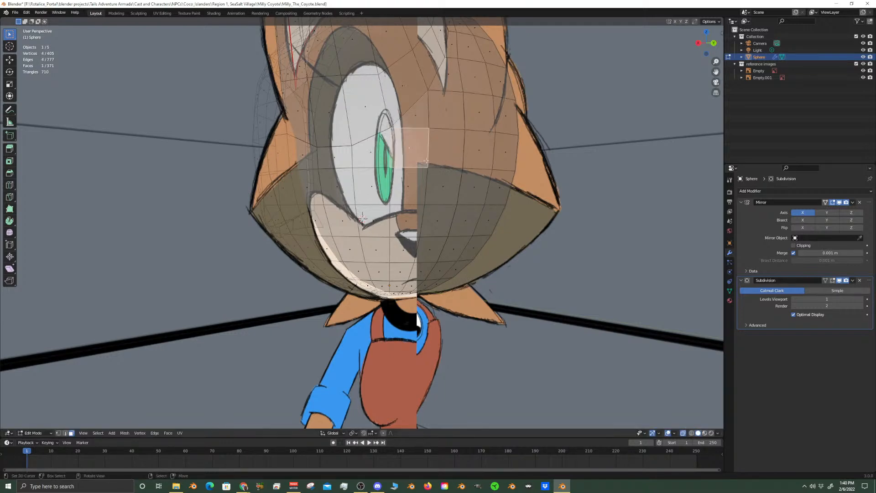
right_click(411, 170)
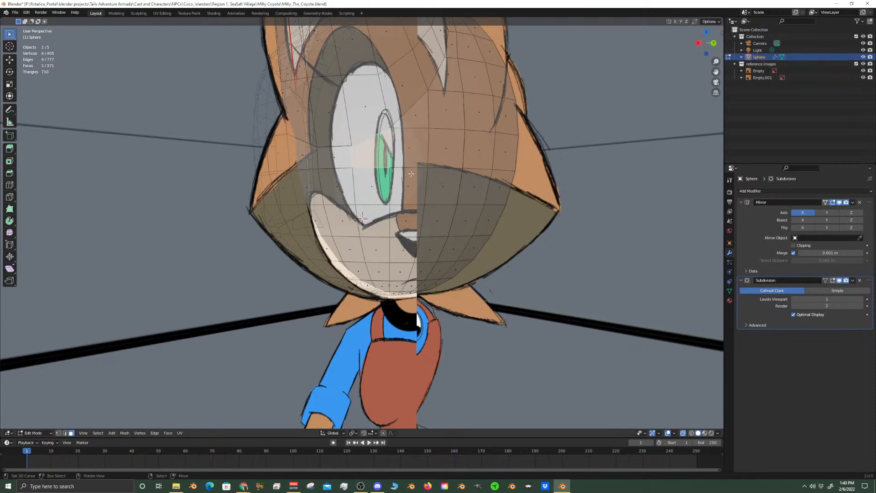
key("g")
right_click(406, 178)
Select the two vertices of the triangular face's slanted edge and rip them, leaving the split vertices in place
left_click(59, 433)
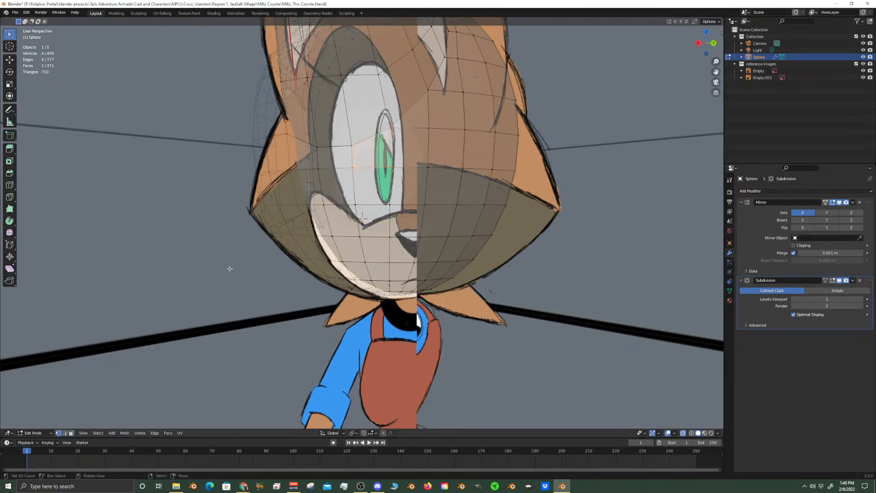
left_click(395, 124)
left_click(426, 94, "shift")
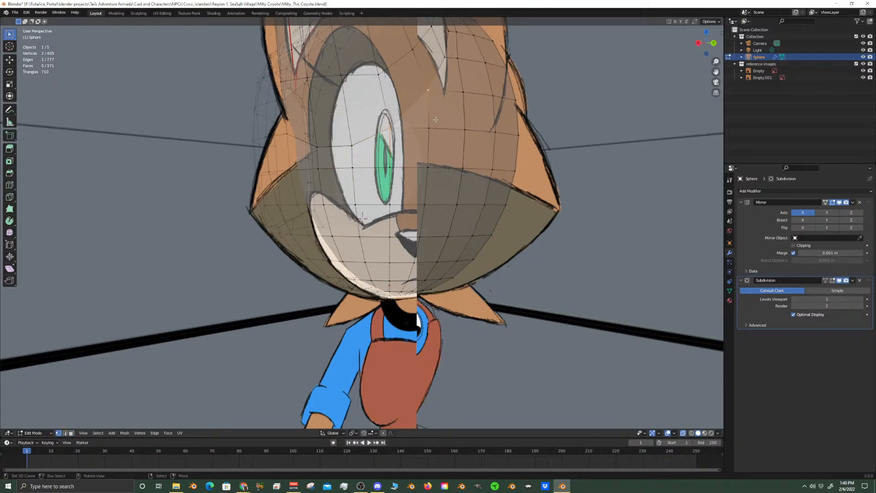
key("v")
key("Escape")
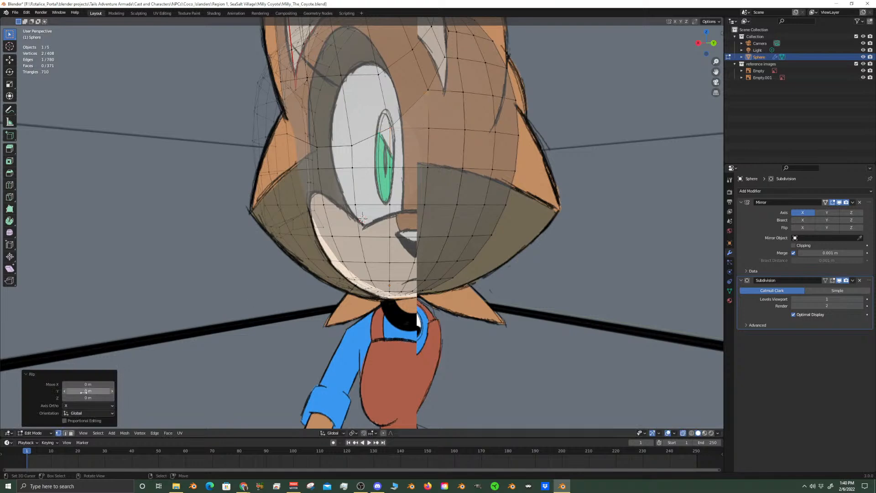
Select all faces linked to the triangular face and the quad below it, and delete this side-of-head patch
left_click(71, 433)
left_click(404, 149)
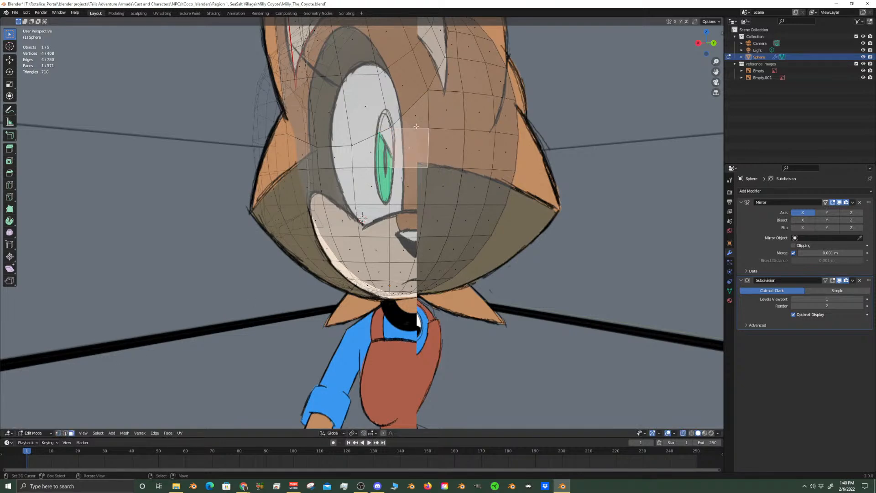
left_click(421, 113)
key("ctrl+l")
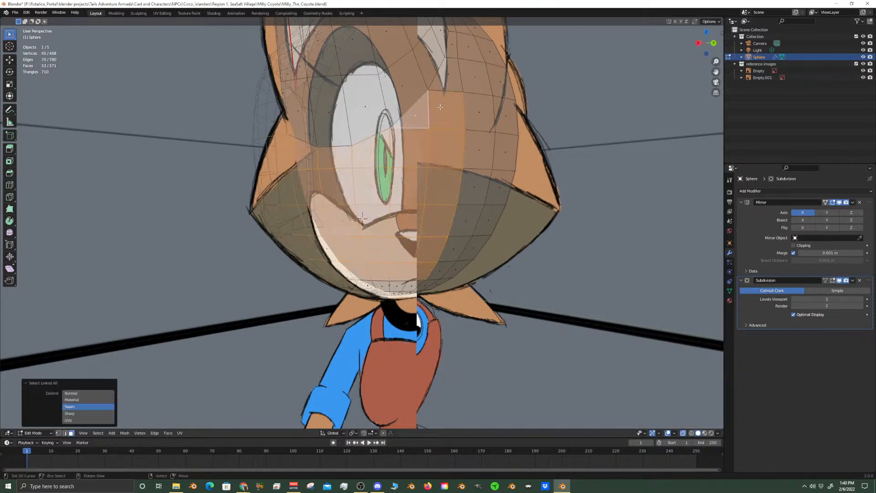
scroll(440, 107, "down", 3)
middle_click_drag(440, 107, 434, 165)
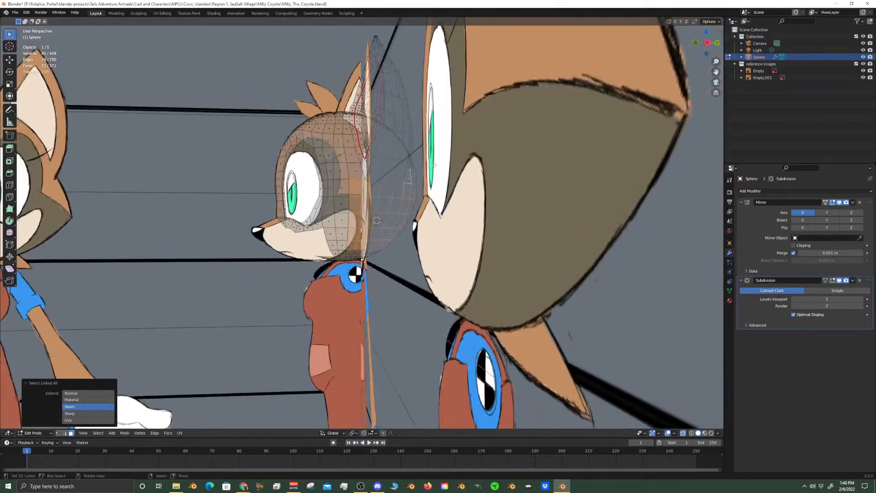
key("KP_3")
scroll(416, 180, "up", 4)
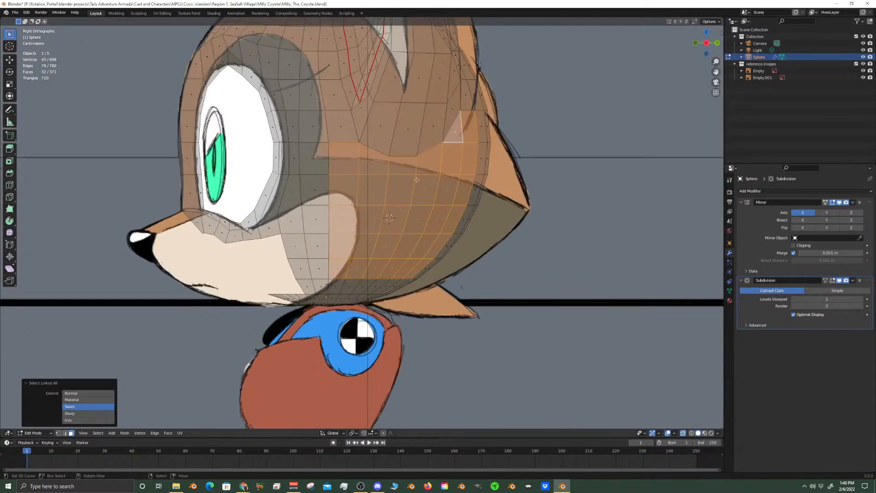
key("x")
left_click(439, 213)
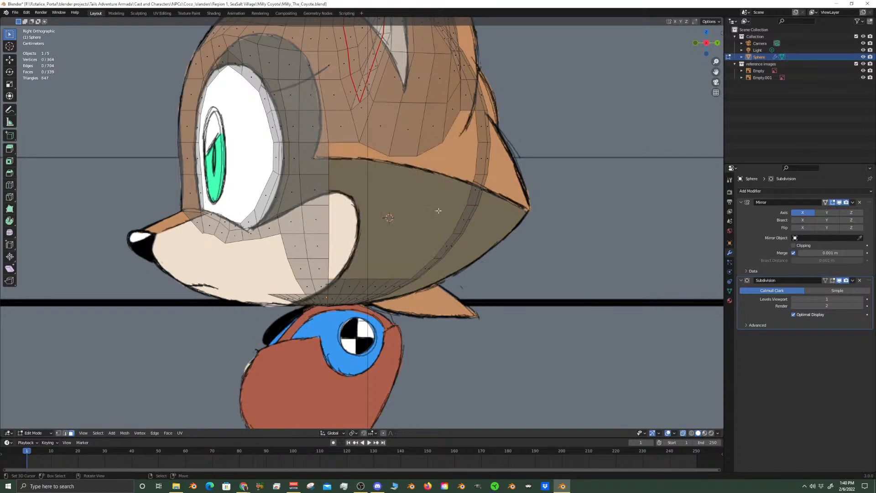
Select the boundary vertex loop around the opening on the side of the head to check it
middle_click_drag(439, 219, 368, 219)
middle_click_drag(395, 261, 430, 261)
key("KP_3")
left_click(58, 433)
left_click(331, 233)
right_click(330, 196, "alt")
Join the two vertices across the notch at the opening's upper rear corner with an edge and fill the notch with a quad
mouse_move(434, 195)
middle_mouse_down("shift")
mouse_move(372, 245)
mouse_move(435, 200)
middle_mouse_up("shift")
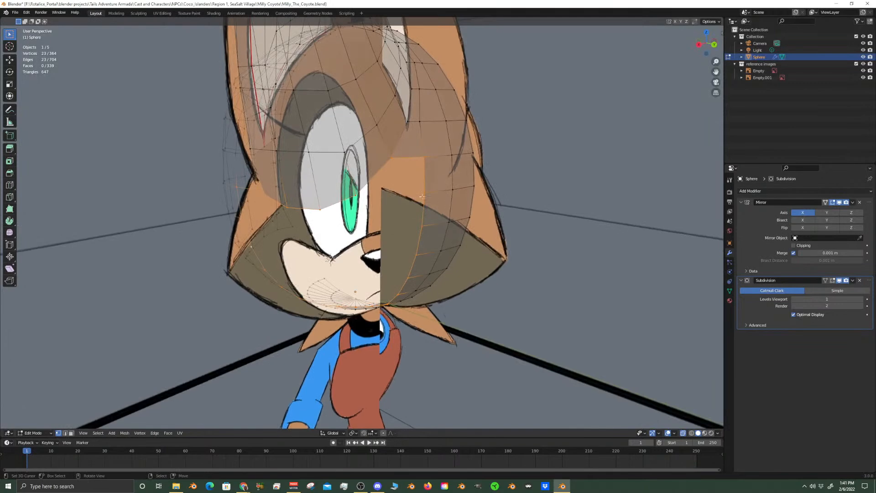
right_click(423, 192)
right_click(356, 194, "shift")
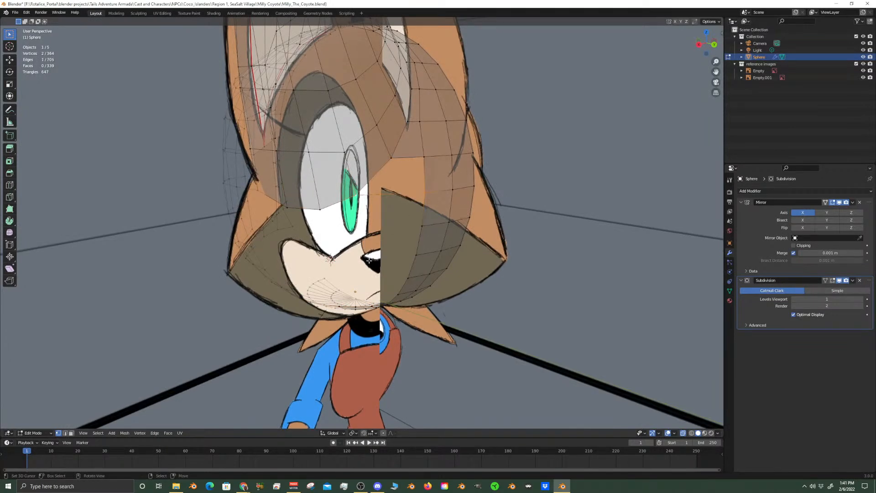
left_click(65, 433)
right_click(407, 160, "shift")
key("f")
Select the full boundary edge loop of the opening and snap the 3D cursor to the selection
middle_click_drag(407, 160, 438, 221)
right_click(429, 201, "alt")
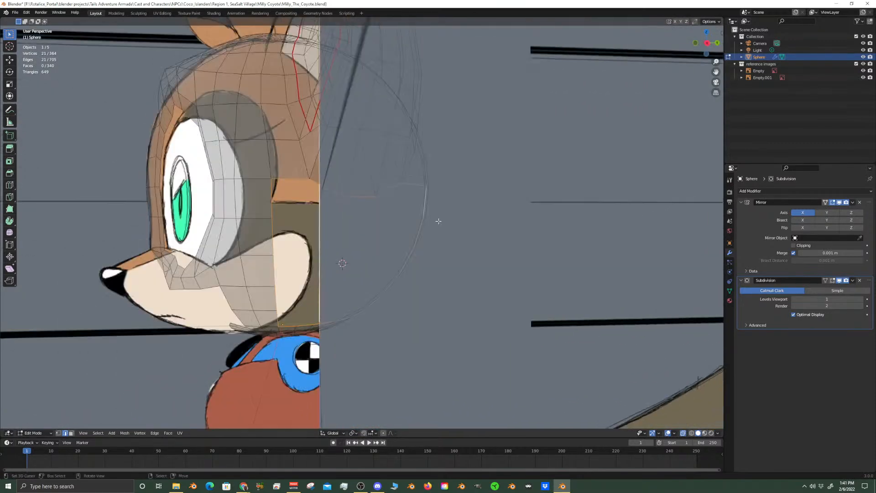
key("KP_3")
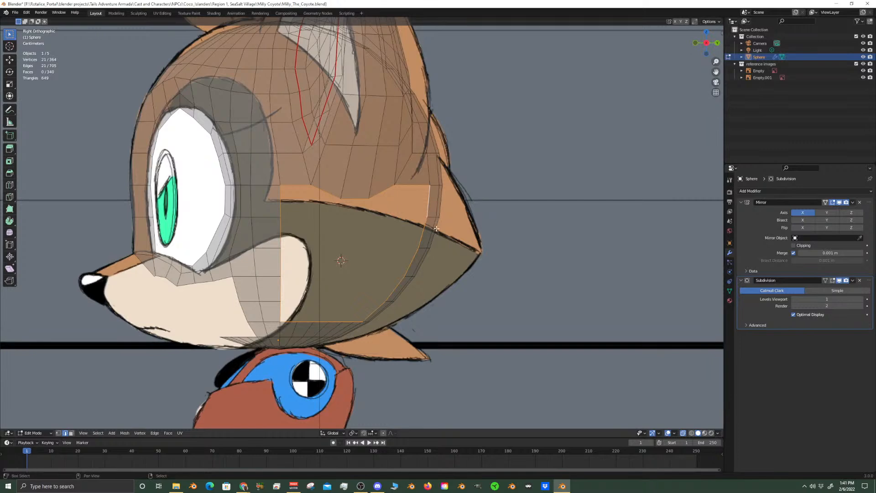
key("shift+s")
left_click(427, 268)
mouse_move(451, 266)
middle_mouse_down()
mouse_move(431, 276)
mouse_move(453, 280)
mouse_move(441, 276)
middle_mouse_up()
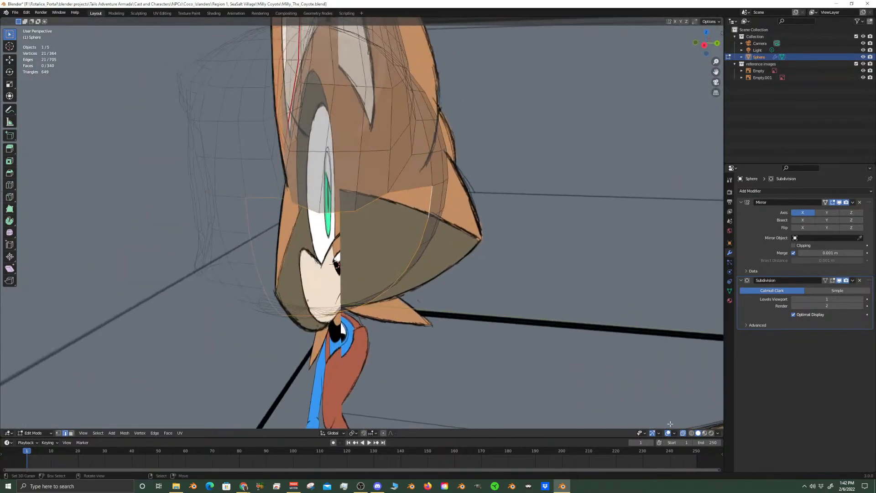
left_click(683, 434)
left_click(683, 435)
middle_click_drag(440, 254, 471, 245)
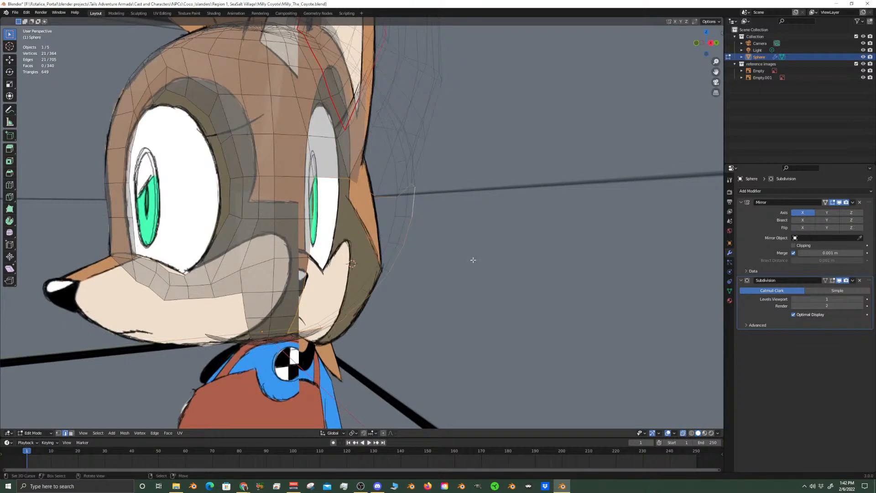
Add a cone mesh at the 3D cursor in the right side view and set its vertex count to 20
key("KP_3")
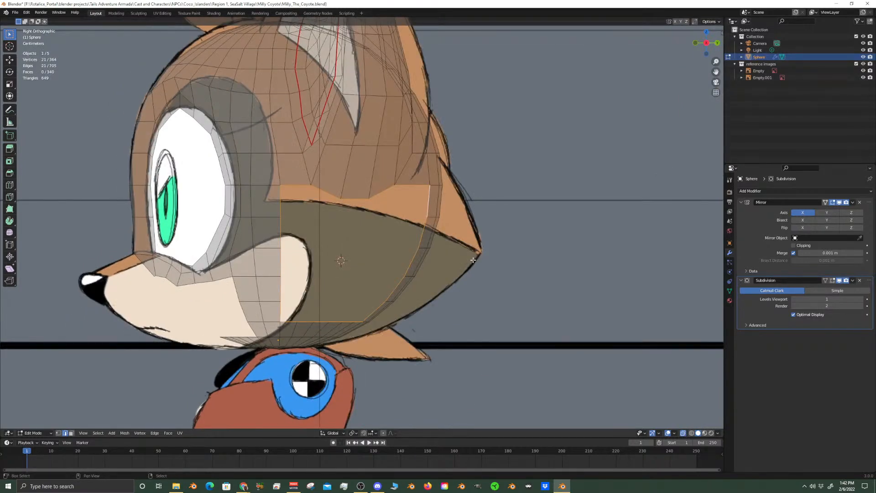
key("shift+a")
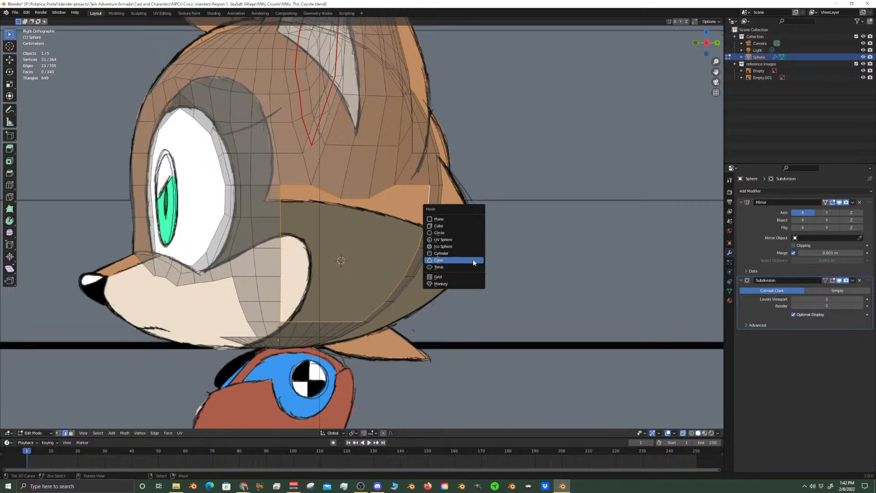
left_click(473, 260)
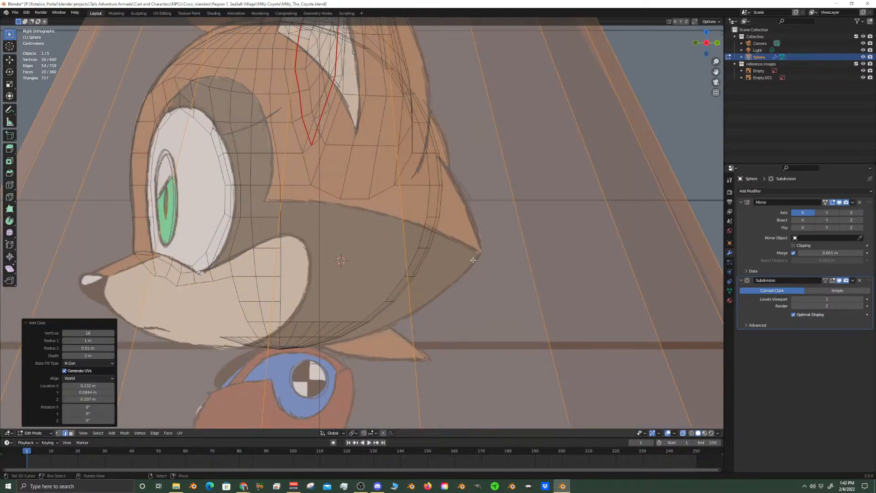
left_click(112, 333)
left_click(112, 333)
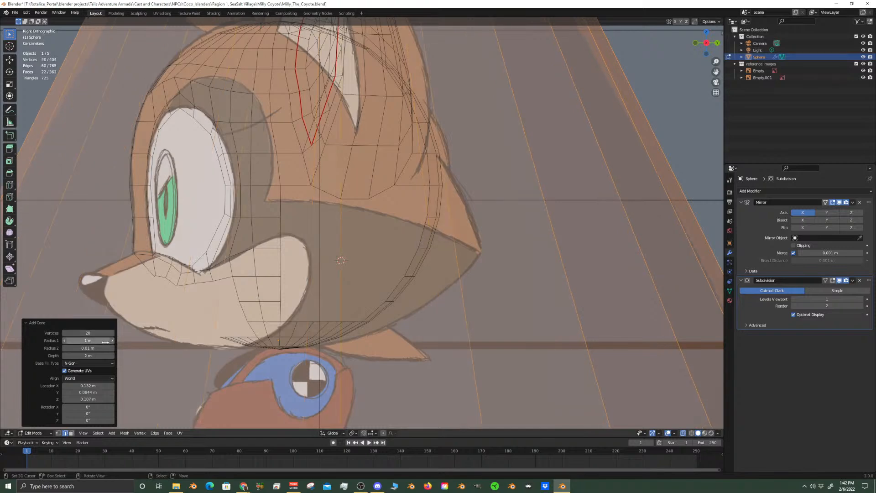
Set the new cone's vertex count to 21 and its base fill type to Nothing
left_click(112, 335)
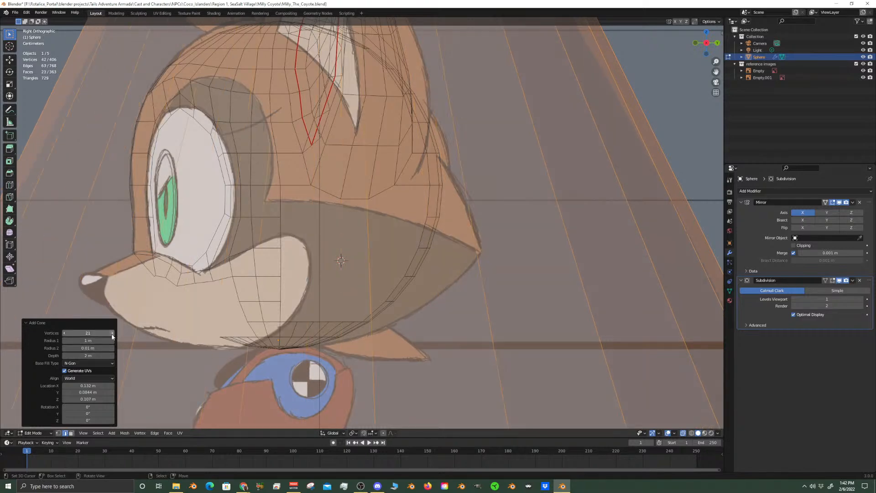
scroll(355, 251, "down", 8)
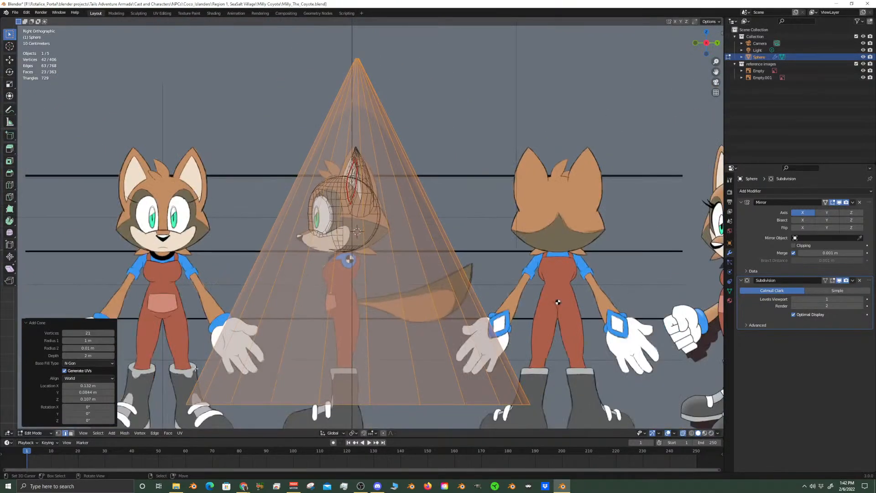
left_click(83, 363)
left_click(82, 372)
Scale the cone to about 0.26 of its size so it is closer to the head's size
key("s")
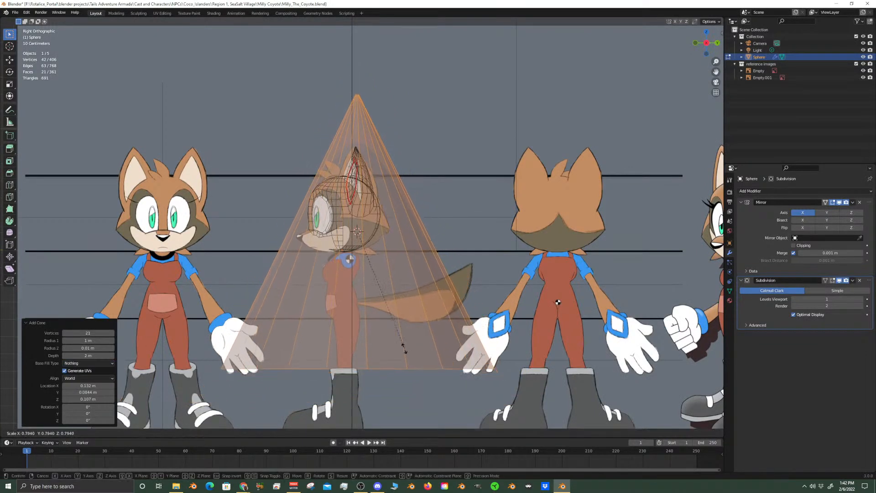
left_click(358, 271)
scroll(482, 287, "up", 7)
key("r")
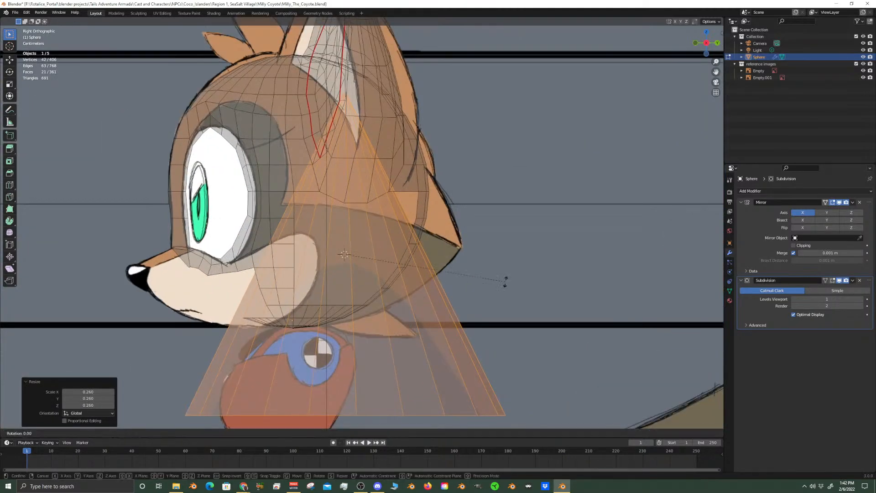
key("x")
key("9")
key("0")
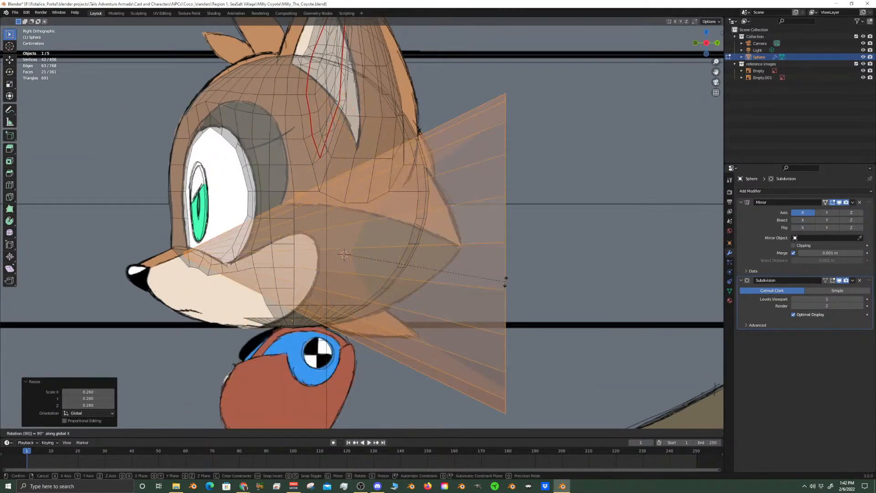
key("Escape")
Rotate the cone -90° about the global X axis and scale it by about 0.455
key("r")
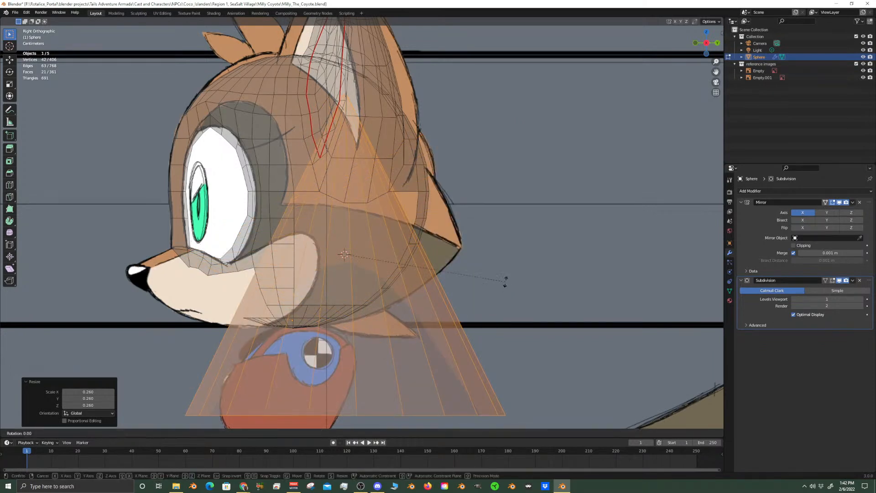
key("BackSpace")
type("x")
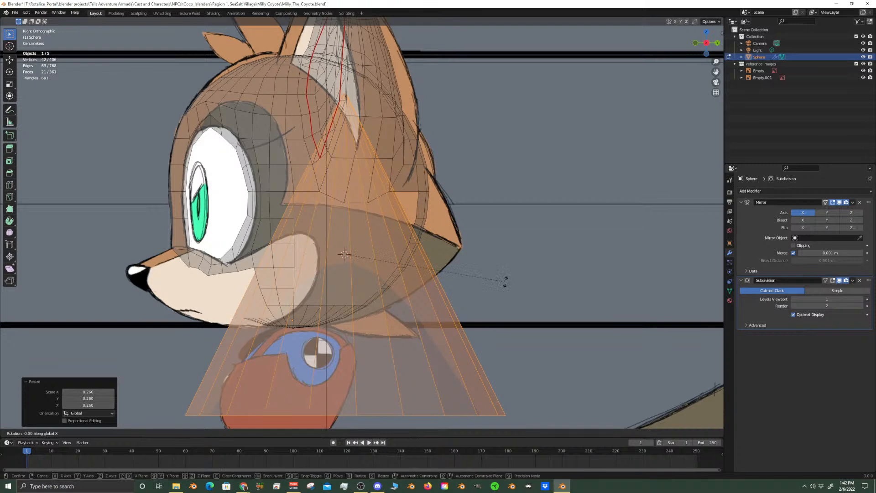
type("-90")
key("Return")
middle_click_drag(505, 279, 501, 333)
key("s")
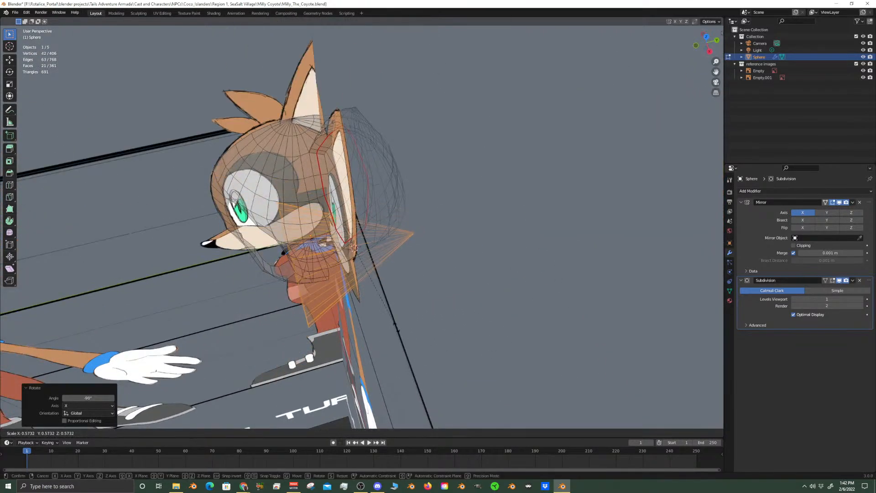
left_click(381, 315)
Try rotating the cone about -46.5° around global Z and moving it outward from the cheek with Z locked
middle_click_drag(320, 317, 397, 284)
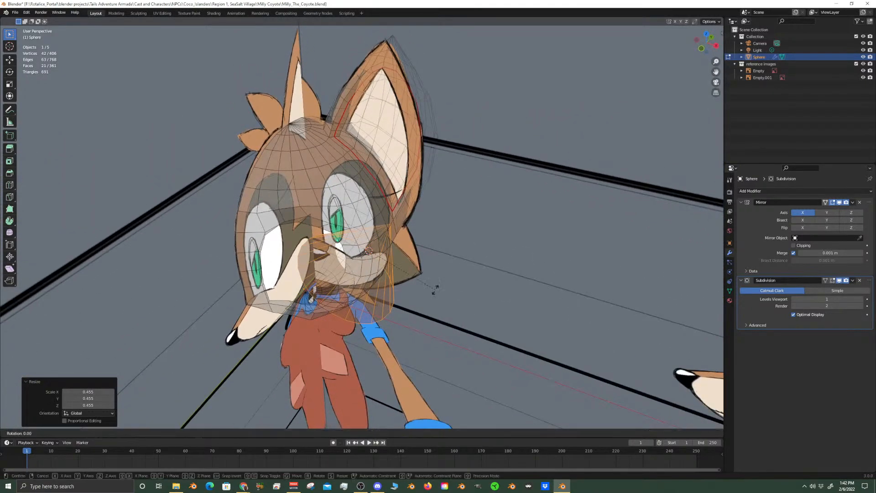
key("r")
key("z")
left_click(389, 341)
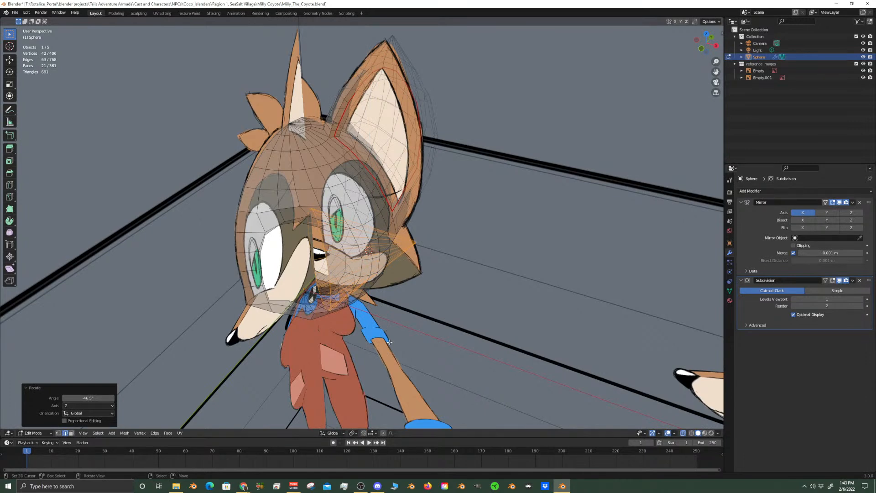
key("g")
key("shift+z")
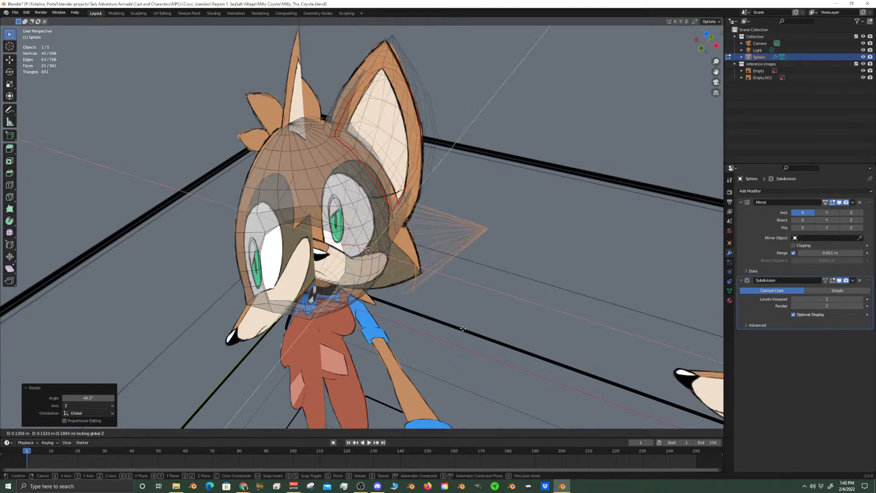
left_click(464, 331)
Undo the cone's last move and Z rotation and return to the right side view
middle_click_drag(465, 331, 404, 298)
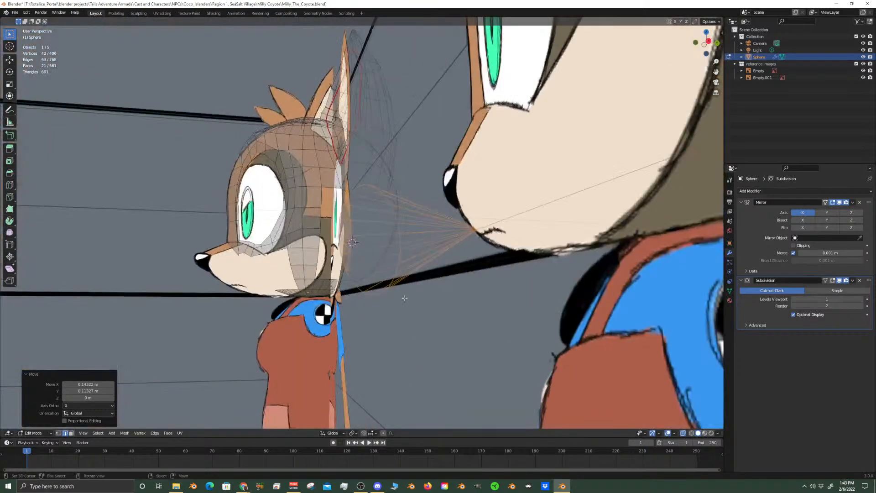
key("KP_3")
scroll(405, 298, "up", 3)
key("ctrl+z")
key("ctrl+z")
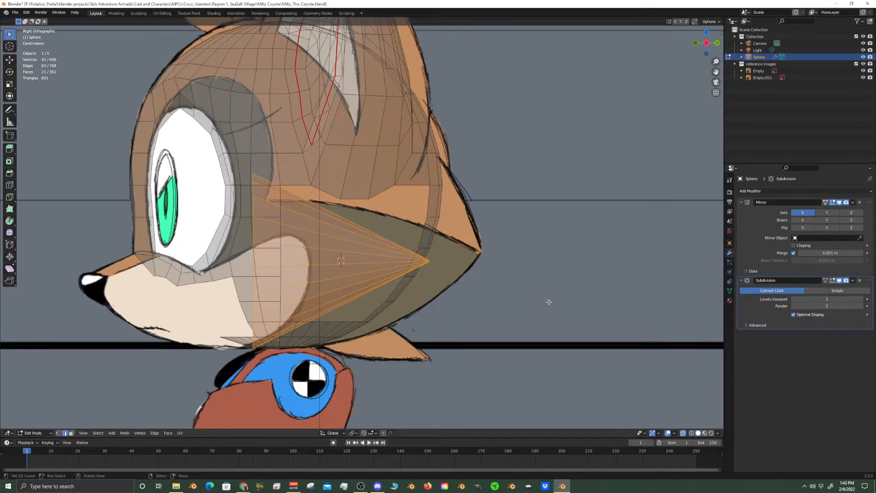
Scale the cone by about 0.868 and move it about 0.095 m along Y so its tip meets the reference tuft's tip
key("s")
left_click(521, 299)
key("g")
key("y")
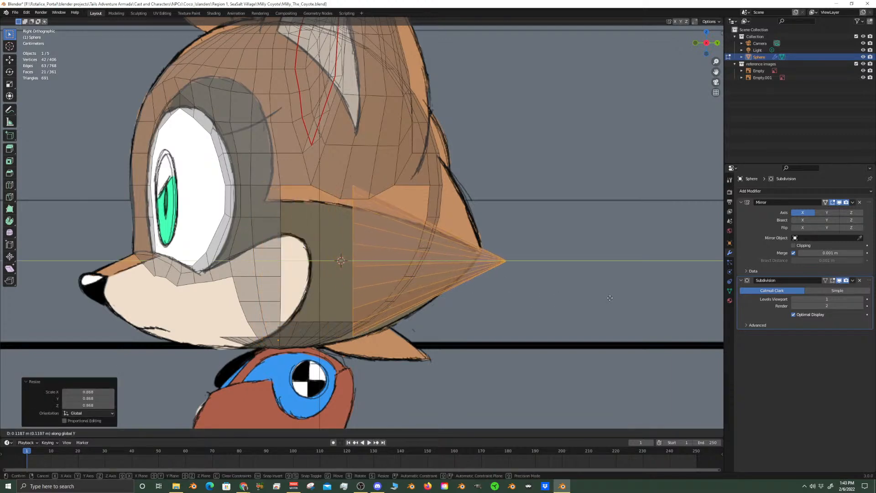
left_click(489, 320)
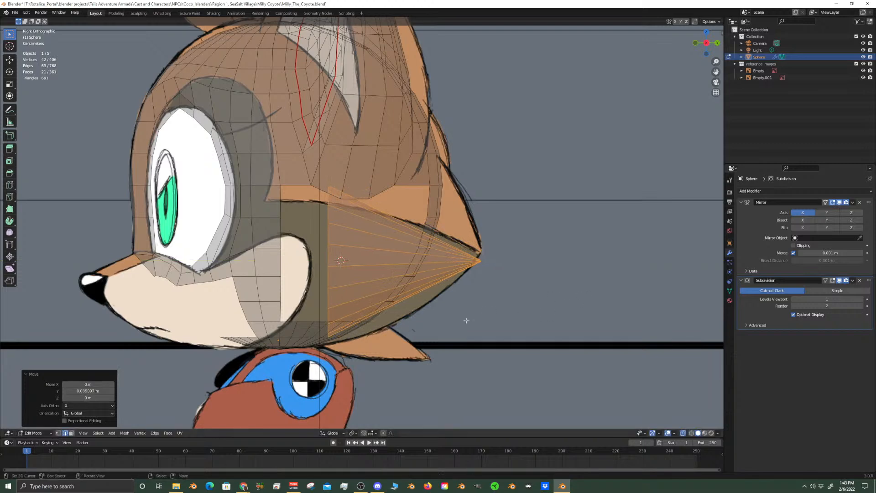
Add a centered loop cut around the cone and scale the new loop up toward the reference tuft outline
key("ctrl+r")
left_click(378, 254)
right_click(395, 293)
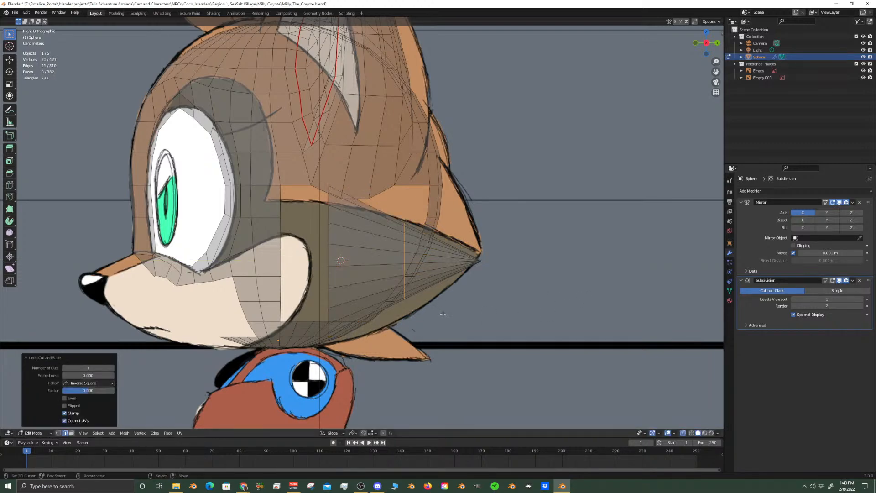
key("s")
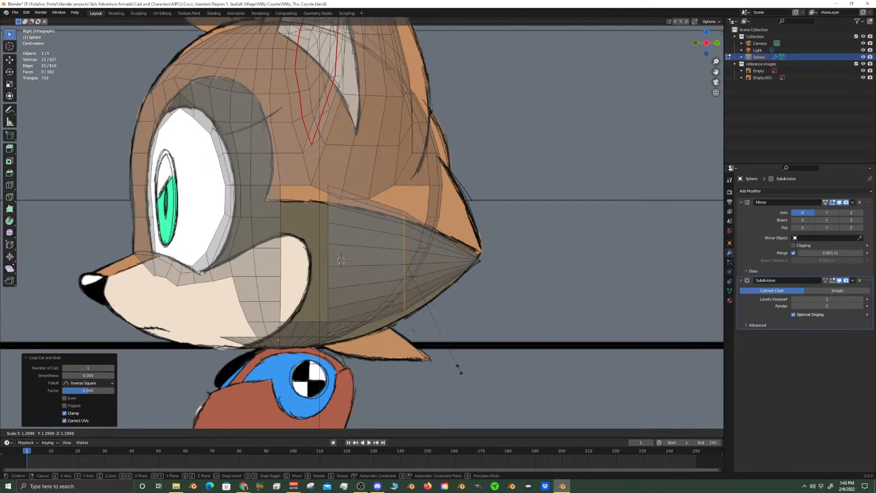
left_click(456, 366)
Select the whole linked cone and set the transform pivot point to 3D Cursor
left_click(329, 251)
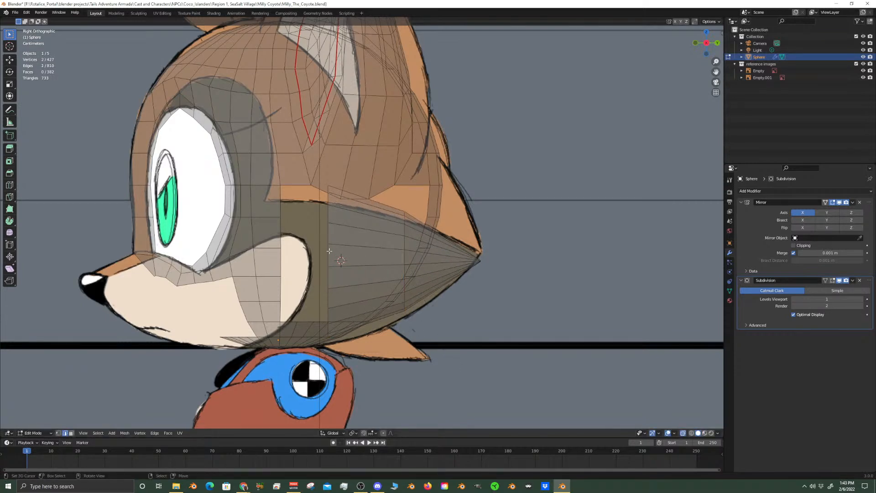
key("ctrl+l")
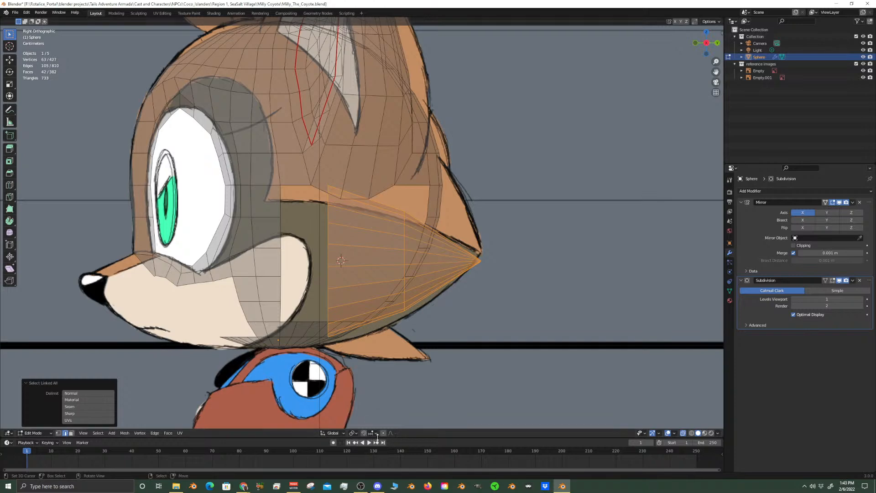
left_click(357, 434)
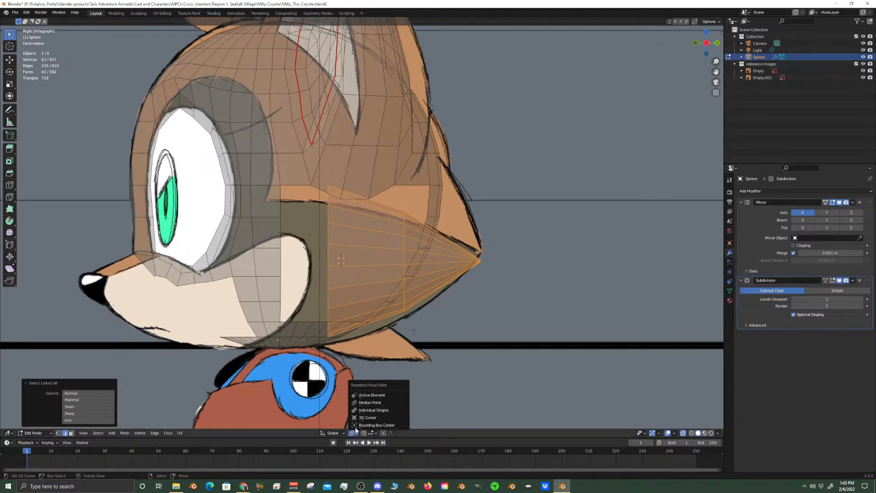
left_click(378, 417)
key("r")
key("z")
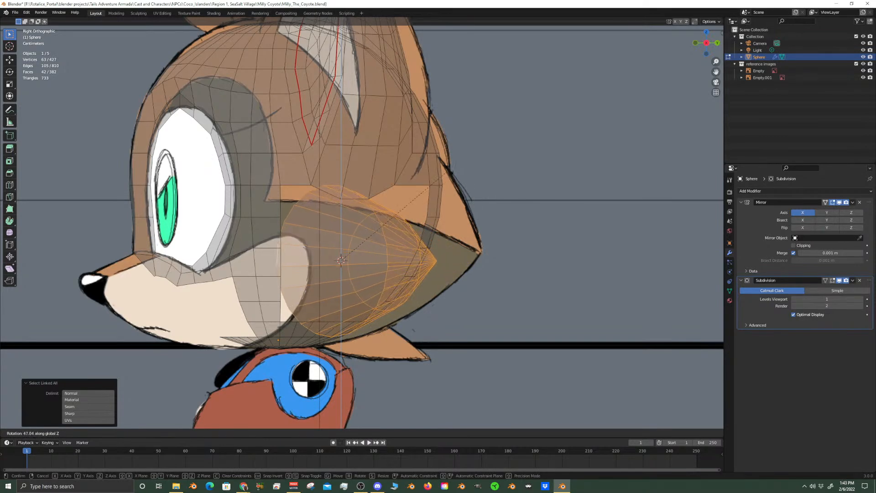
left_click(501, 273)
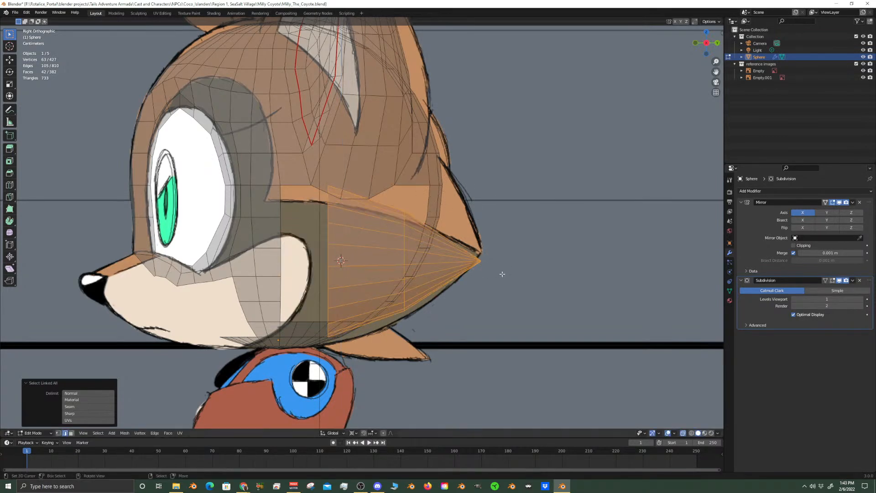
Scale the cone by about 1.09 around the 3D cursor, and scale its middle edge loop by about 1.073
key("s")
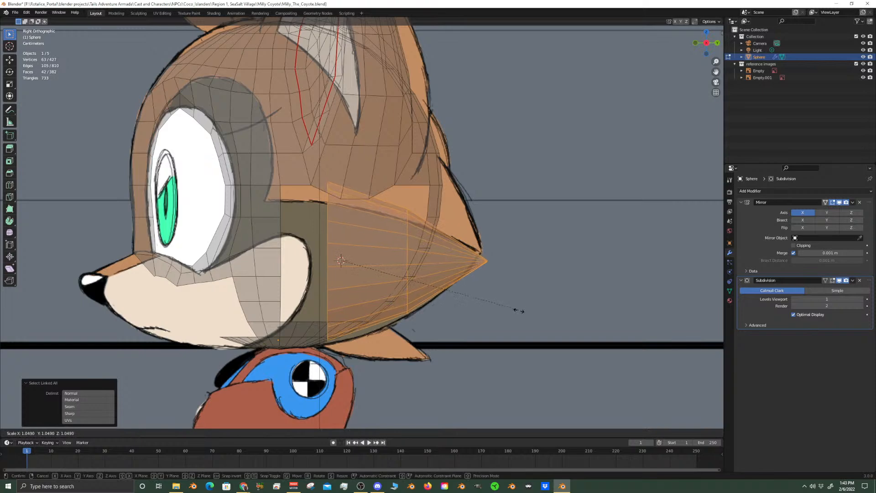
left_click(522, 325)
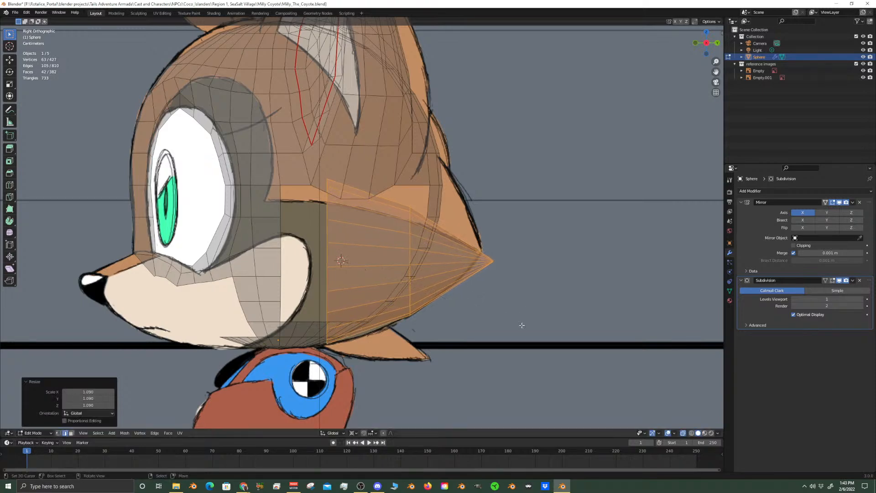
left_click(408, 252)
left_click(411, 228, "alt")
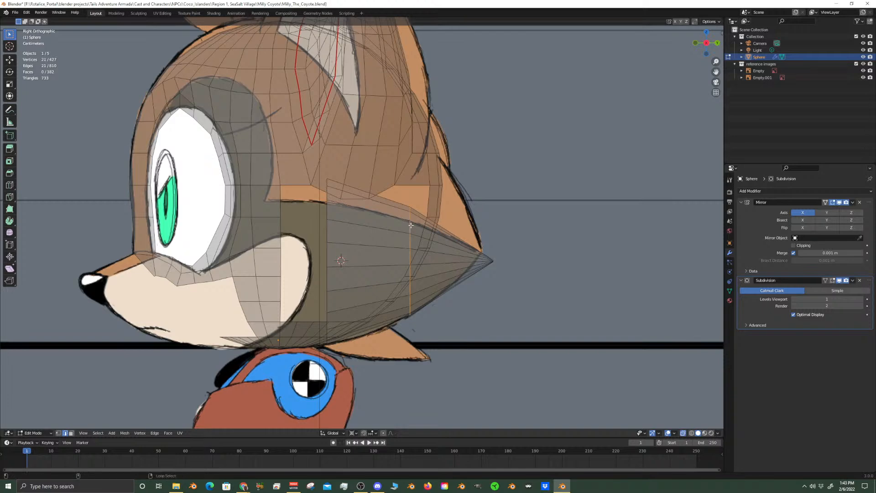
key("s")
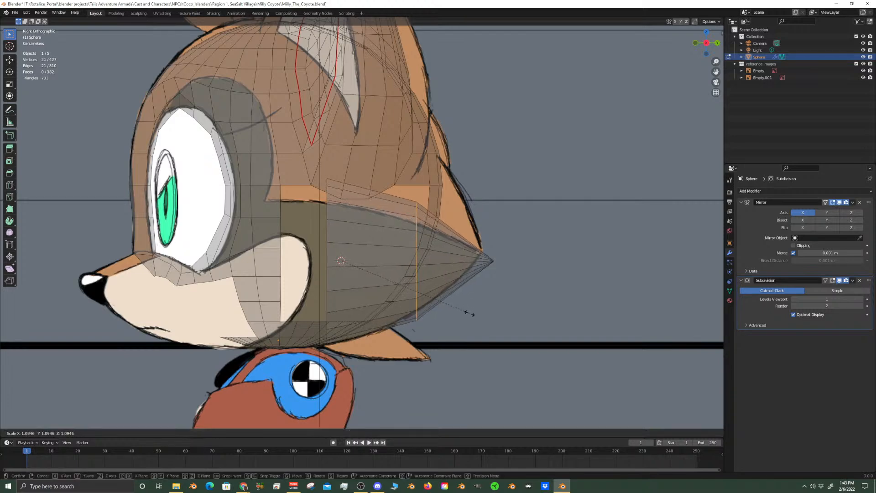
left_click(465, 314)
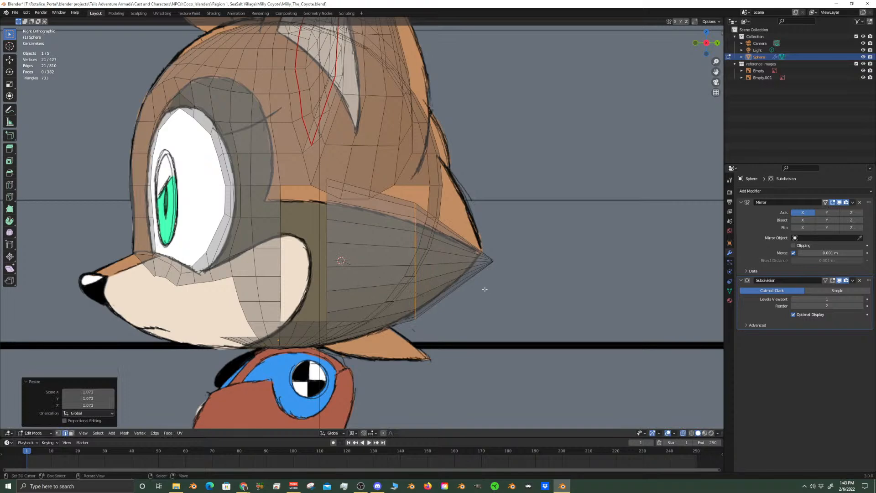
Add a centered loop cut between the cone's middle loop and its tip and scale it by about 1.06
key("ctrl+r")
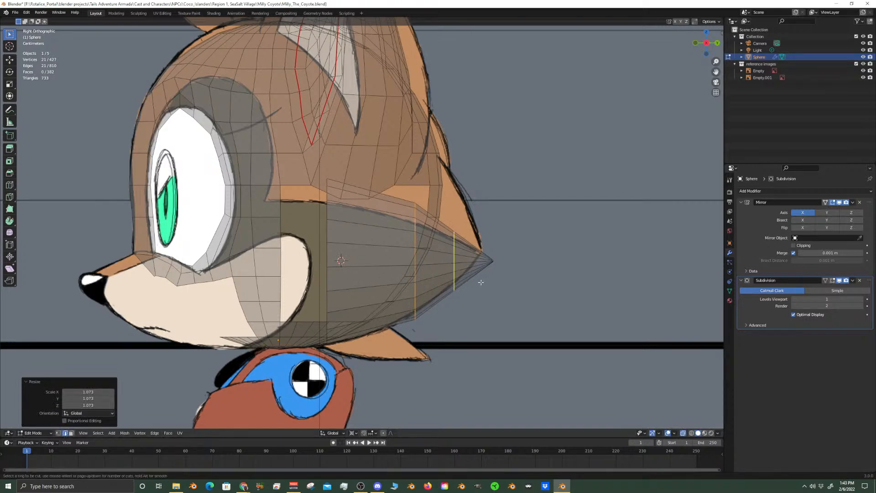
left_click(481, 282)
right_click(481, 282)
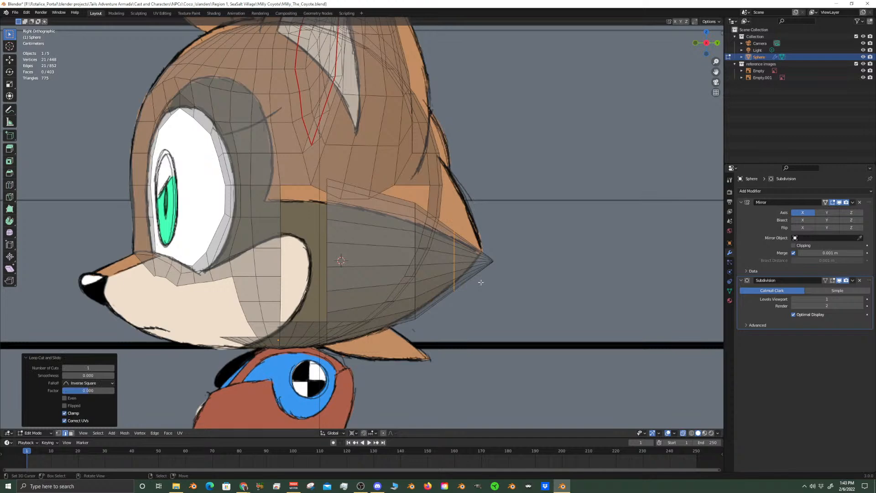
key("s")
left_click(505, 307)
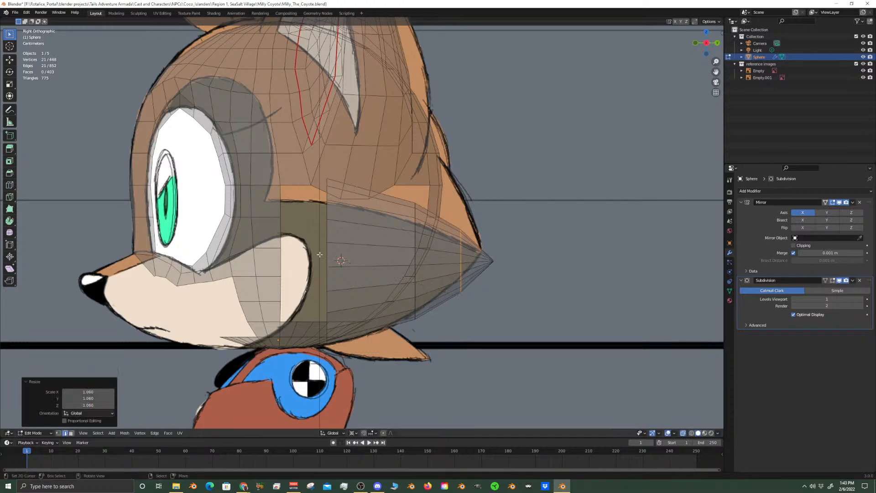
Select all geometry linked to the cone
left_click(327, 247)
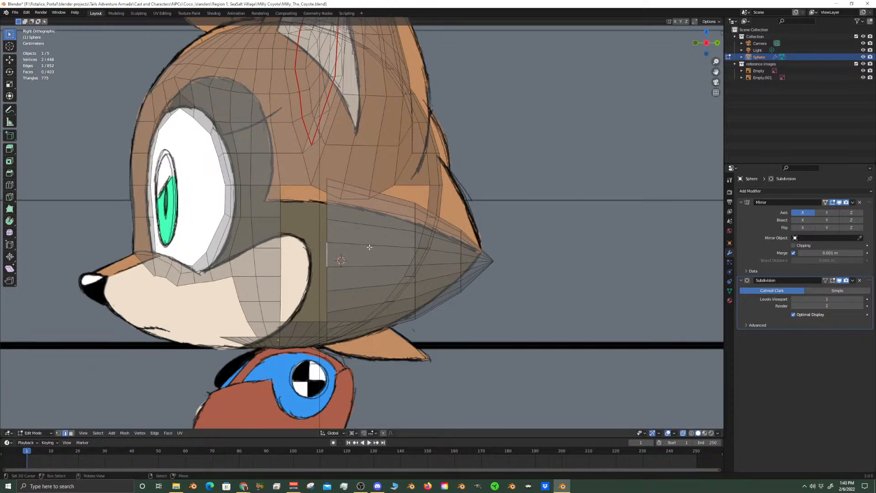
key("ctrl+l")
Try rotating the cone about 20.4° around global Z, check it in the front view, and undo the rotation
key("r")
key("z")
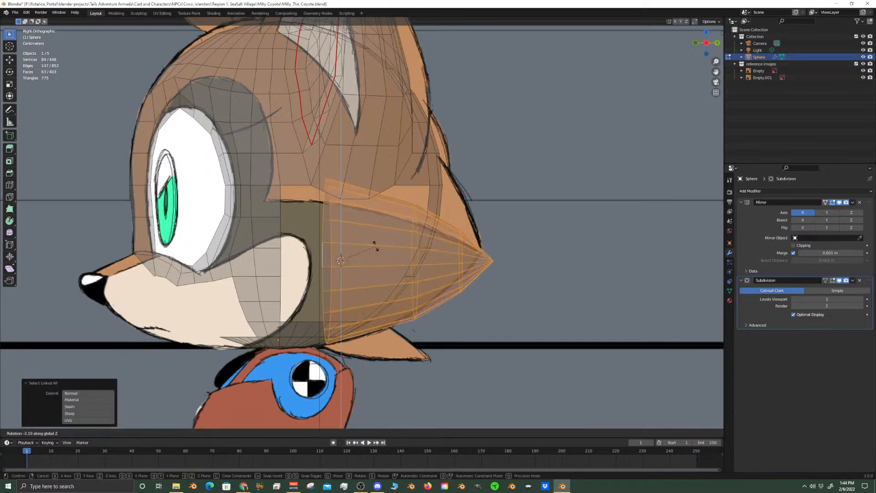
left_click(375, 226)
key("KP_1")
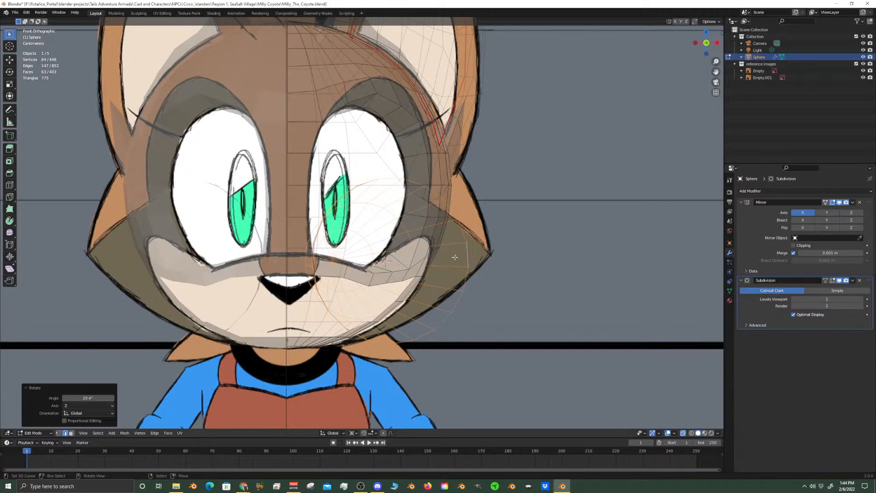
key("ctrl+z")
Try rotating the cone about -33.5° around global Z and moving it up along global Z
key("r")
key("z")
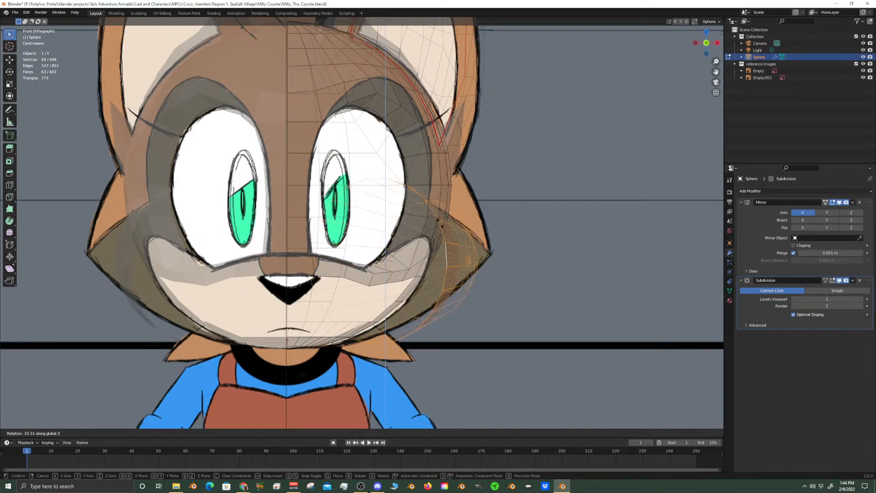
left_click(441, 258)
key("g")
key("z")
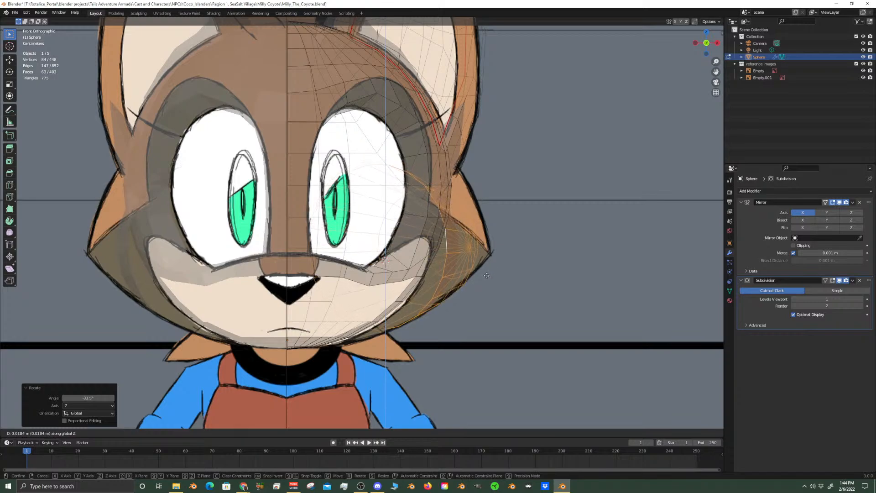
left_click(488, 272)
middle_click_drag(487, 283, 400, 296)
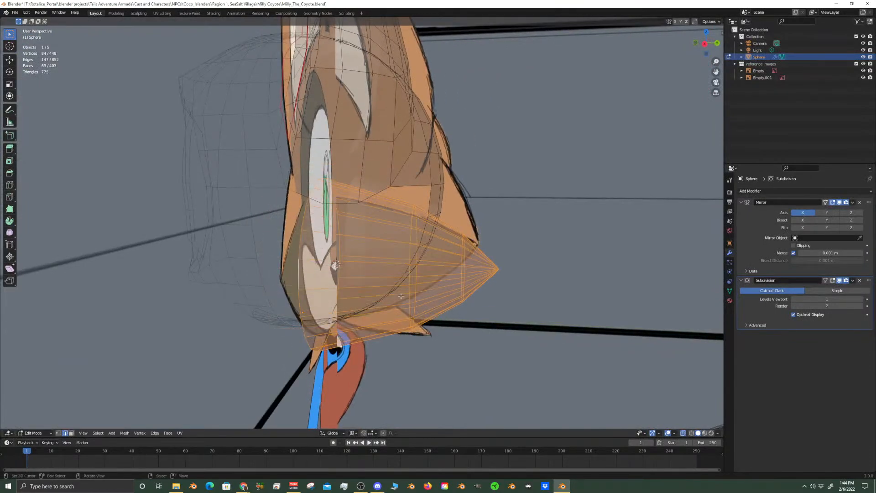
Scale the whole cone by about 0.87 along global Y to bring its tip to the tuft's point in the side reference
key("KP_3")
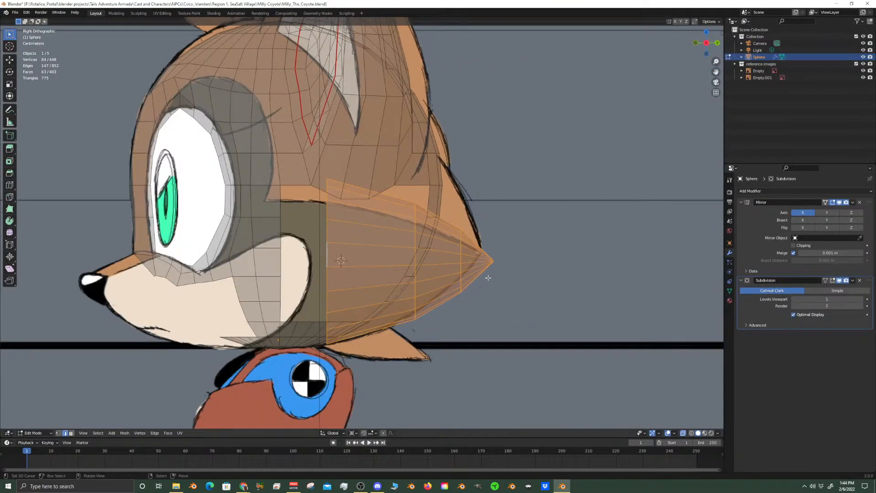
key("g")
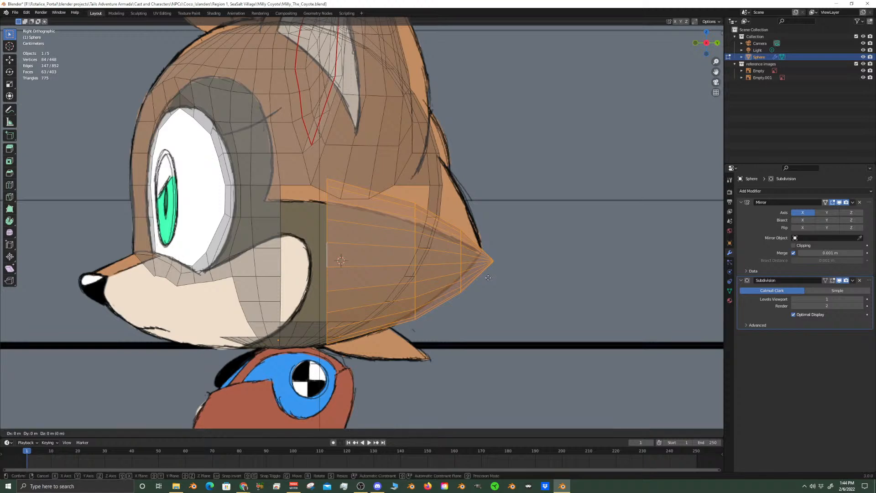
key("y")
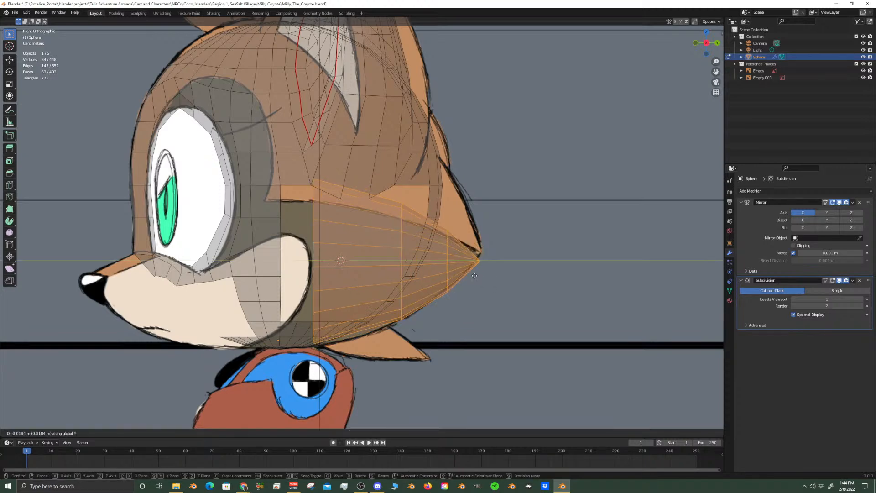
right_click(471, 278)
key("s")
key("y")
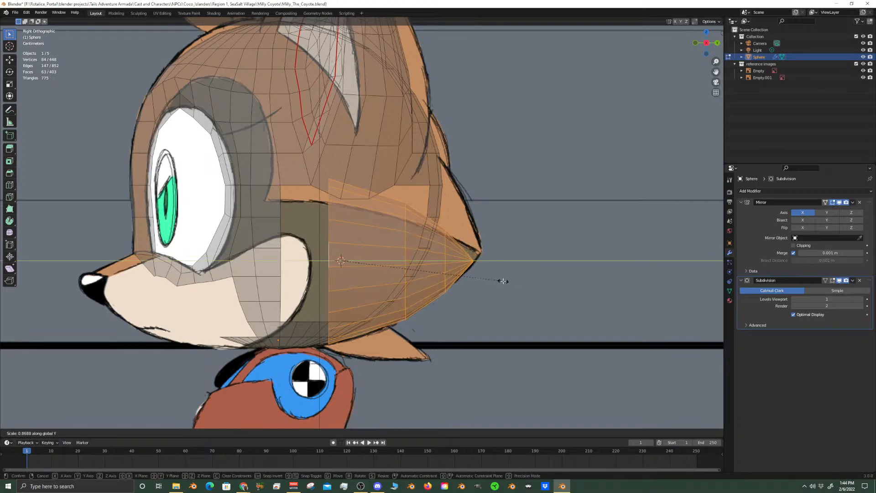
left_click(504, 281)
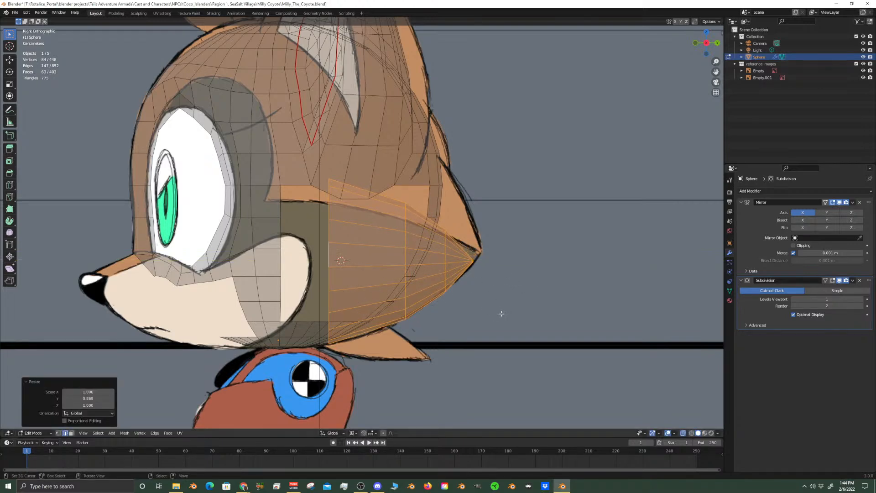
key("s")
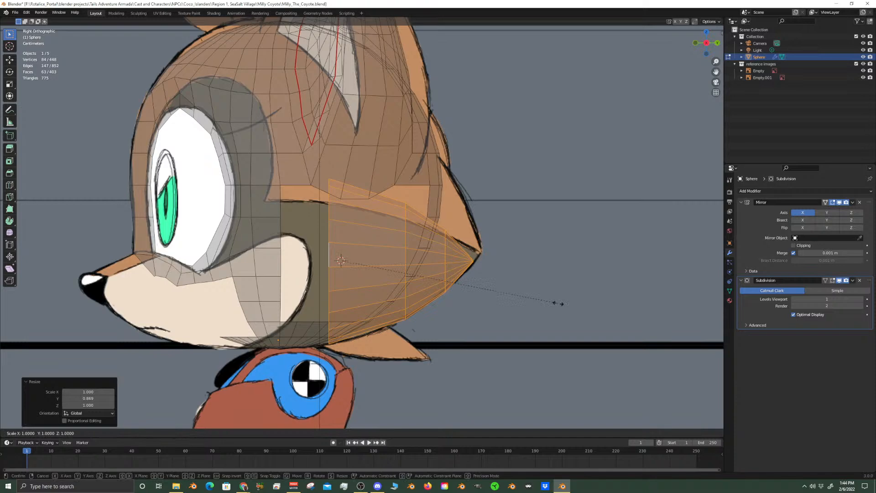
key("z")
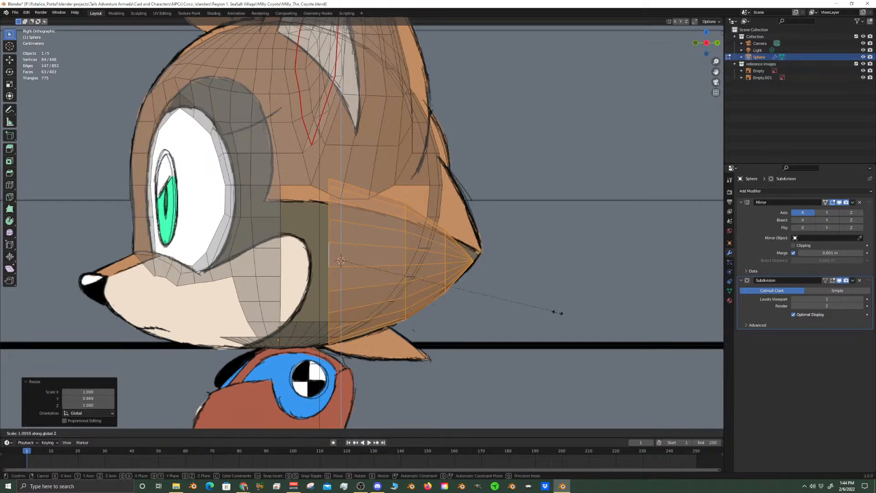
right_click(565, 369)
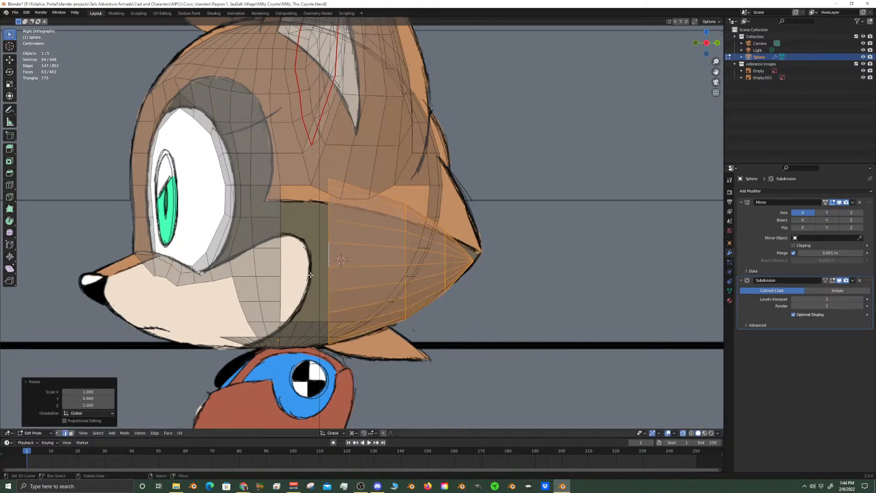
Scale the cone's open base edge loop uniformly by about 1.272
left_click(329, 258, "alt")
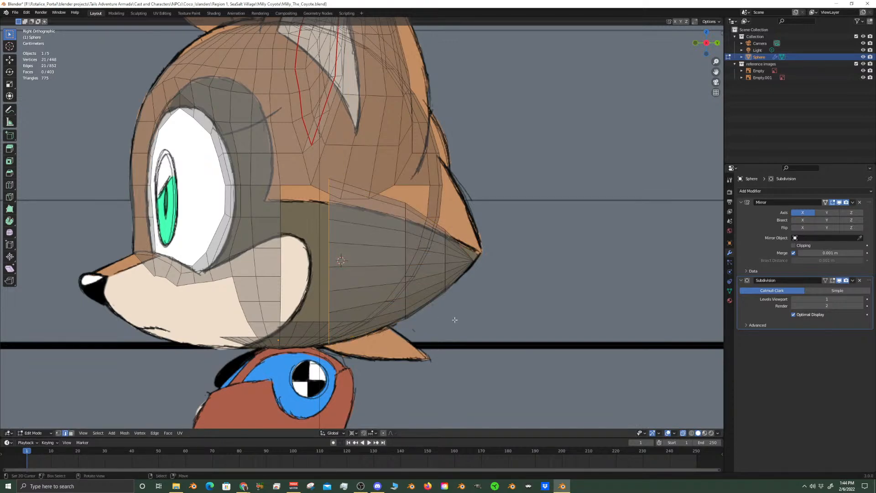
key("s")
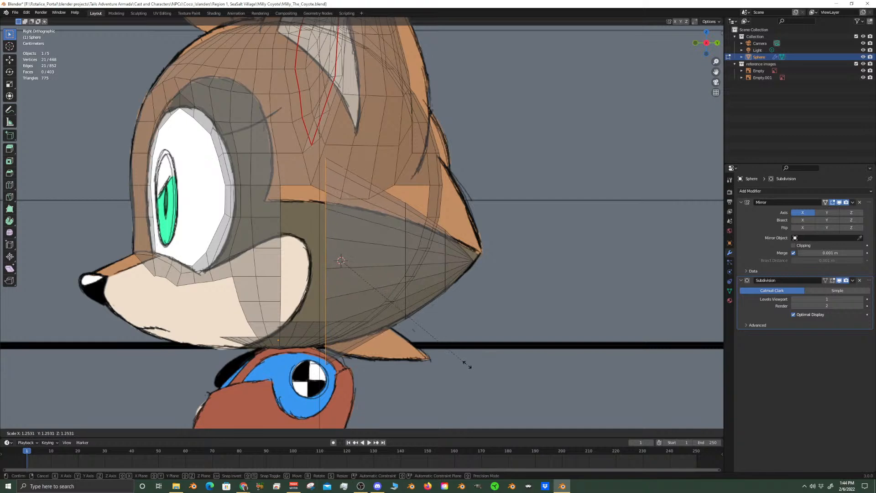
left_click(467, 370)
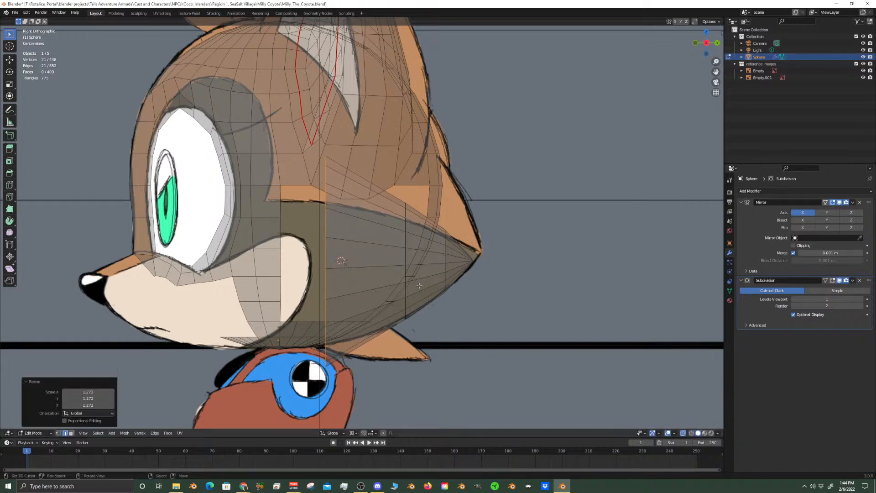
Set the transform pivot to Median Point and scale the cone's middle edge loop by about 1.085
left_click(405, 254)
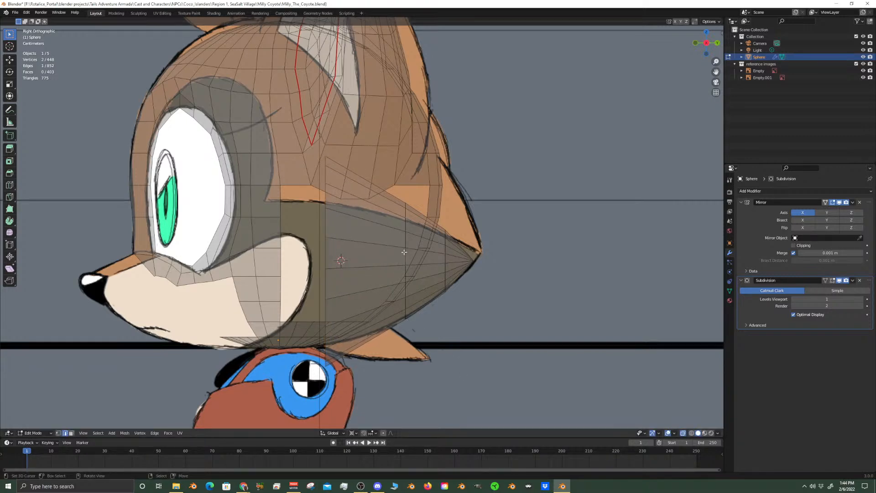
left_click(406, 214, "alt")
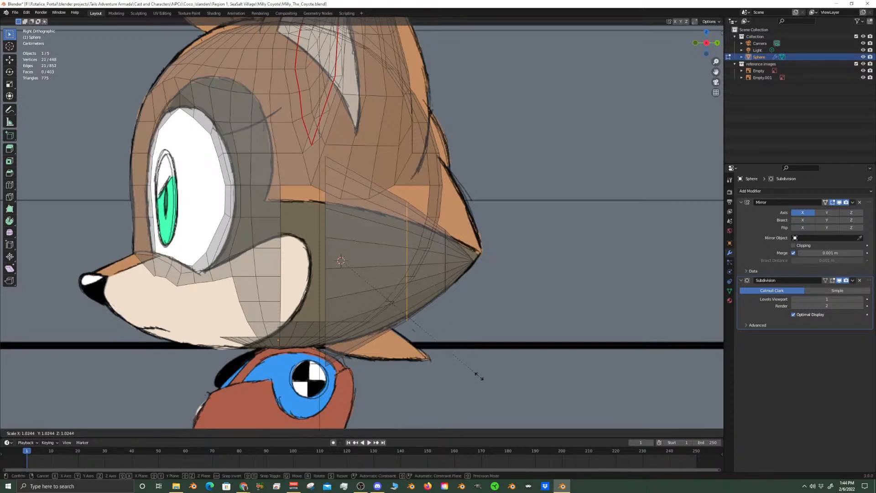
left_click(352, 433)
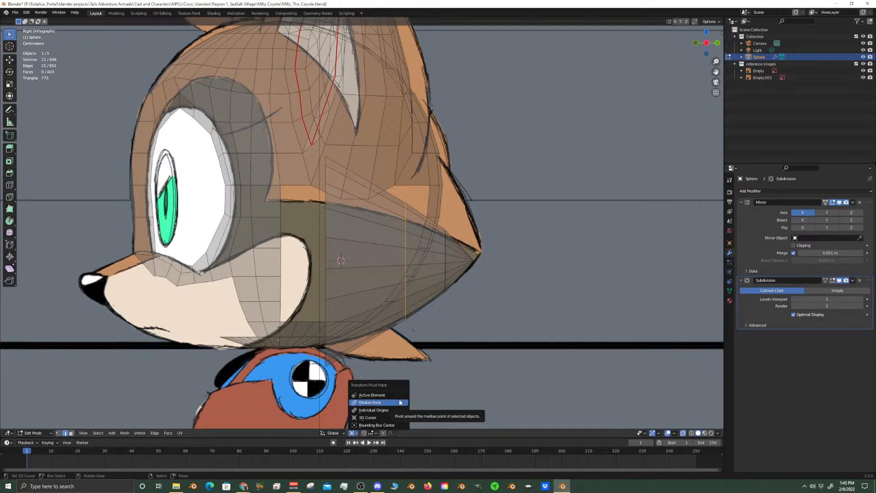
left_click(401, 403)
key("s")
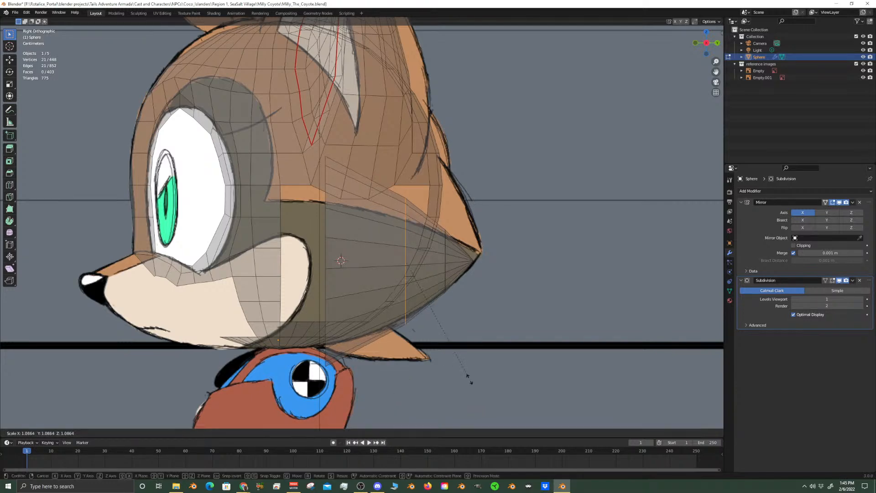
left_click(468, 376)
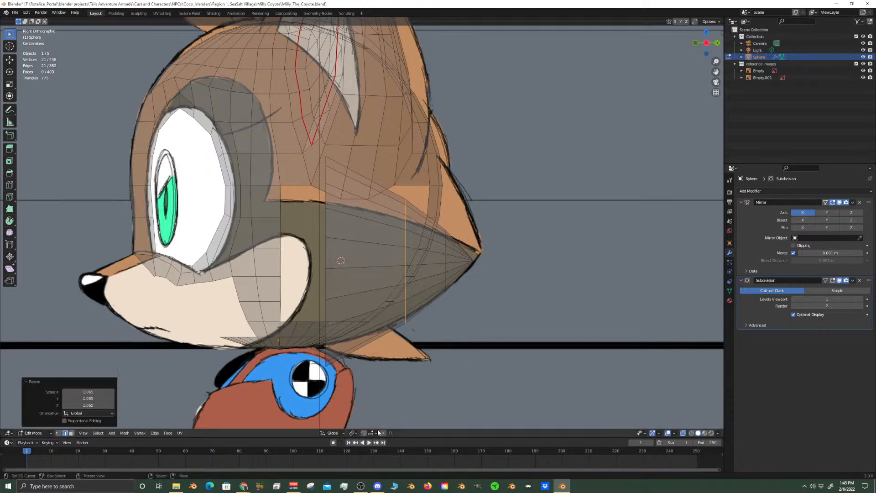
Enable proportional editing, try moving the cone's middle edge loop toward the base, and undo the move
left_click(384, 433)
key("g")
left_click(481, 370)
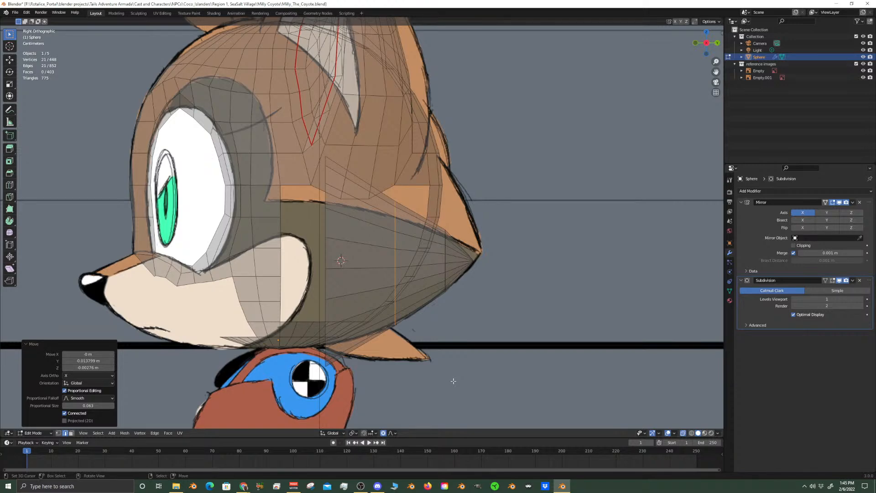
key("ctrl+z")
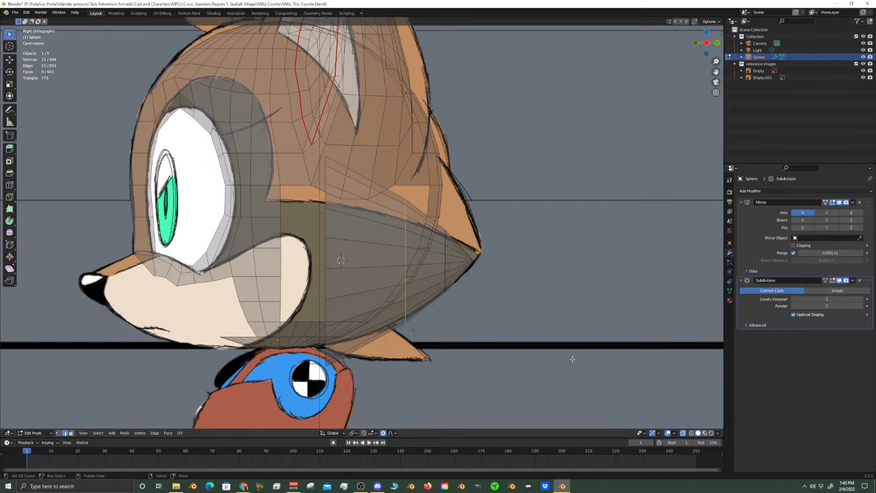
Try scaling the cone's middle edge loop proportionally with the global X axis locked
key("s")
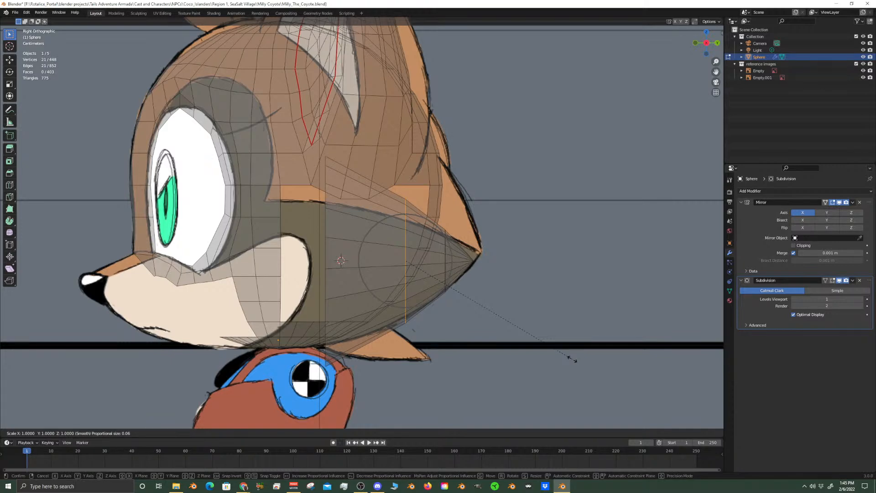
key("shift+x")
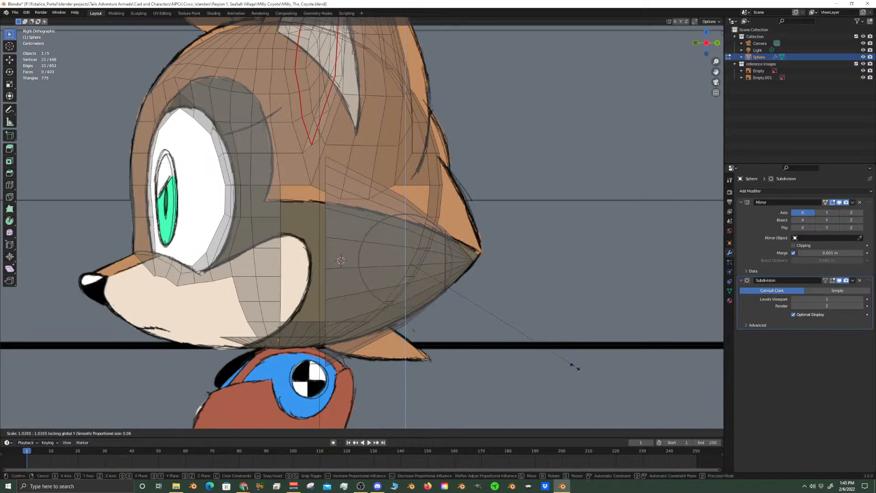
left_click(577, 359)
middle_click_drag(579, 357, 503, 350)
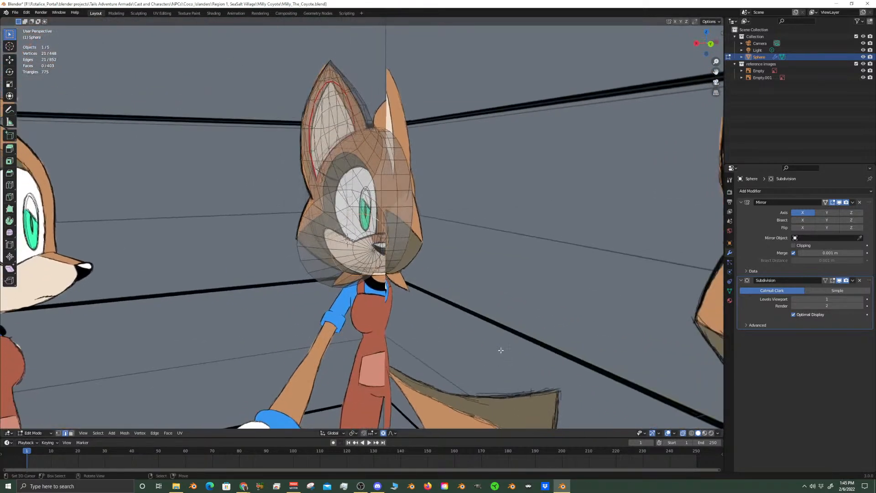
scroll(501, 350, "up", 4)
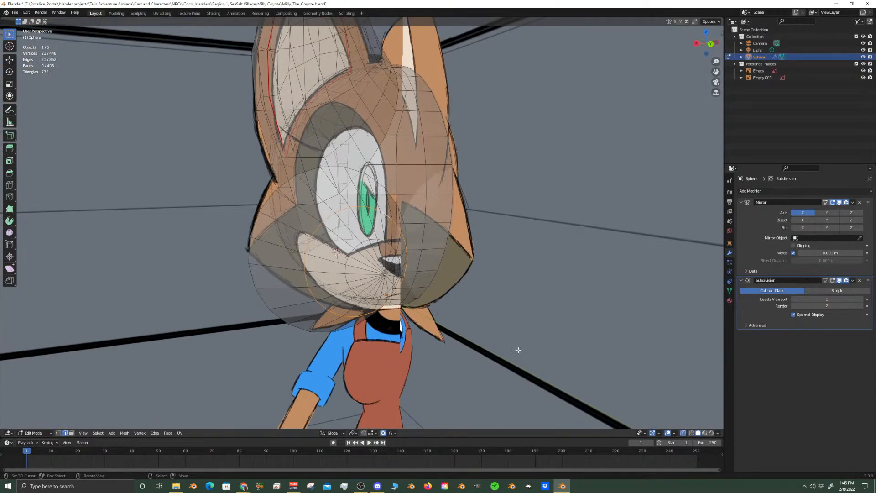
Select the whole linked cone, set the pivot to 3D Cursor, rotate it about -24.5° around global Z, and check it against the front reference
key("KP_3")
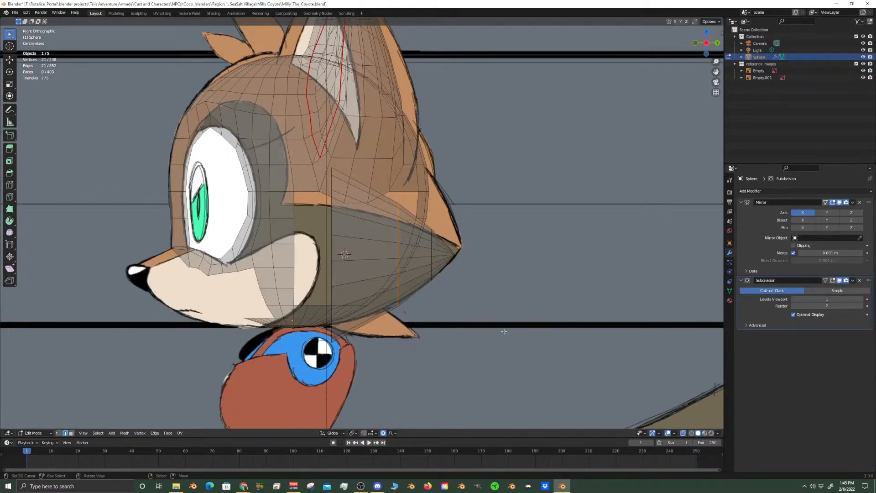
key("ctrl+l")
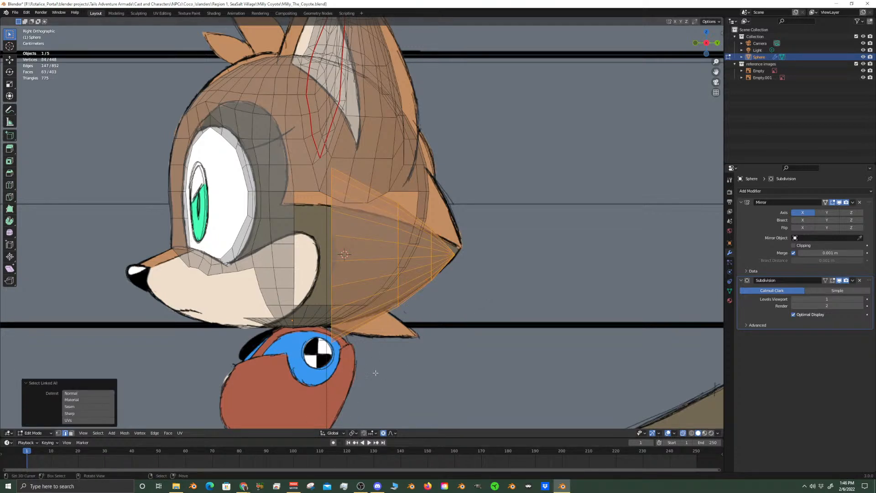
left_click(354, 433)
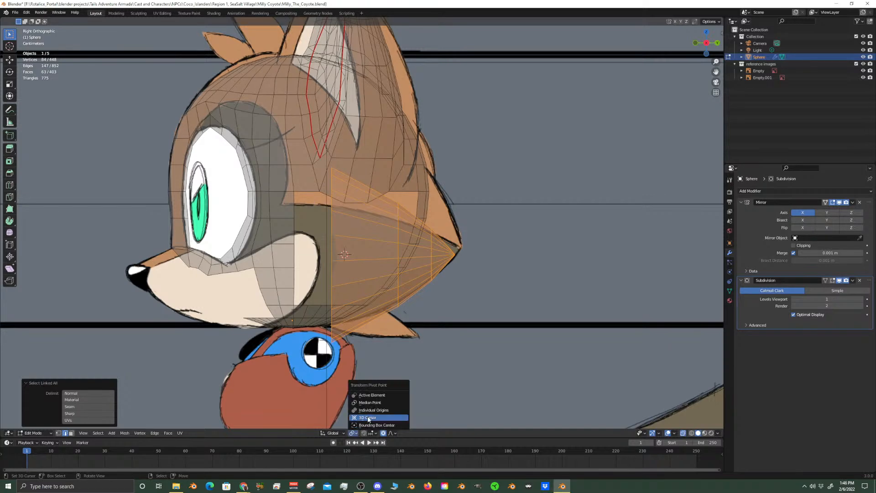
left_click(368, 418)
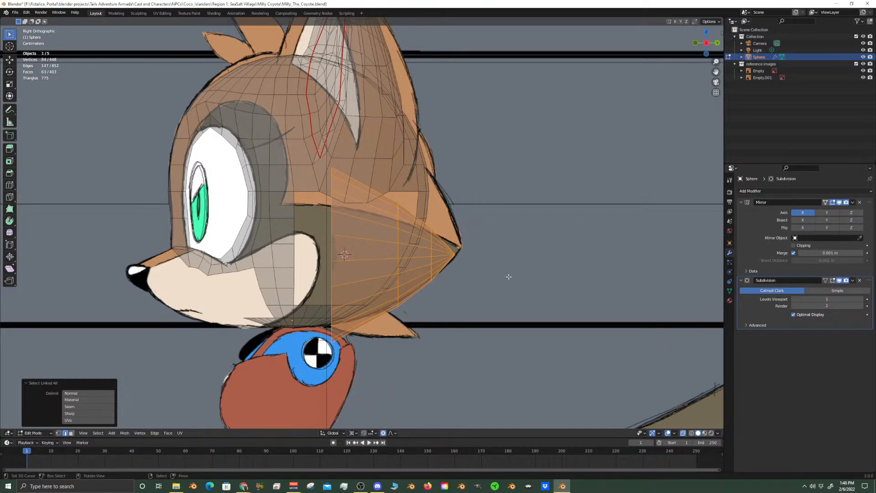
key("r")
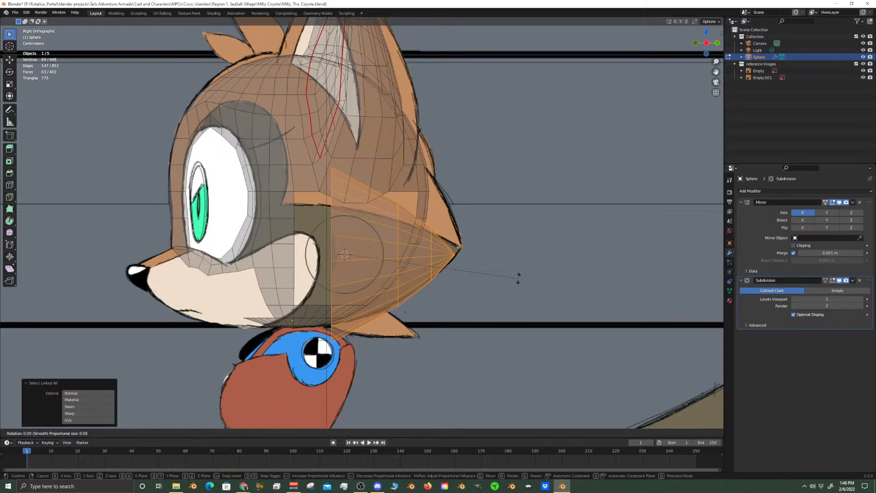
key("z")
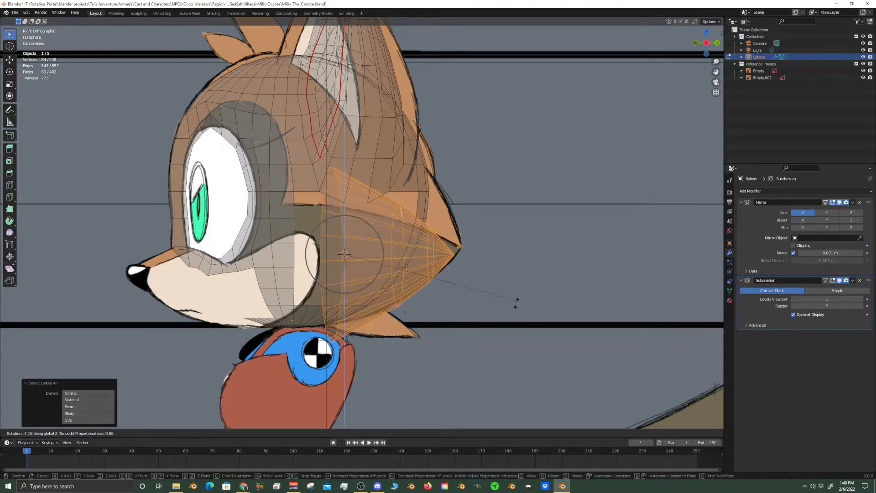
left_click(493, 344)
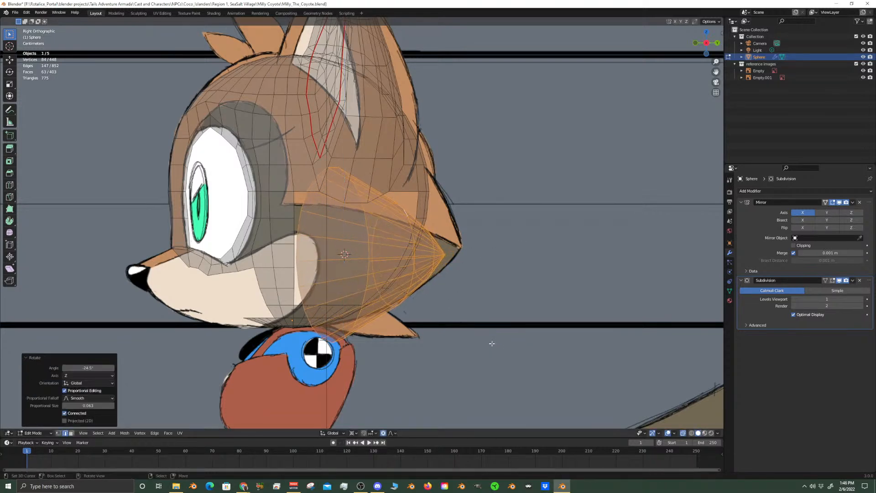
key("KP_1")
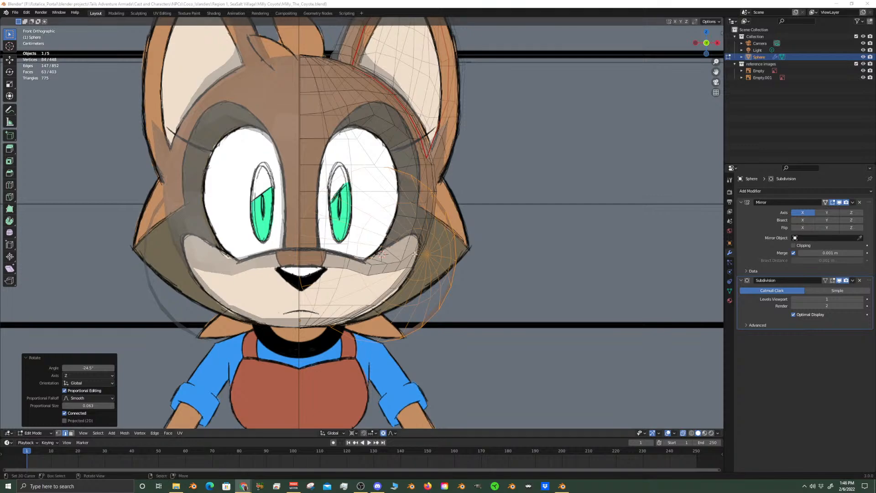
left_click(352, 4)
scroll(502, 285, "up", 3)
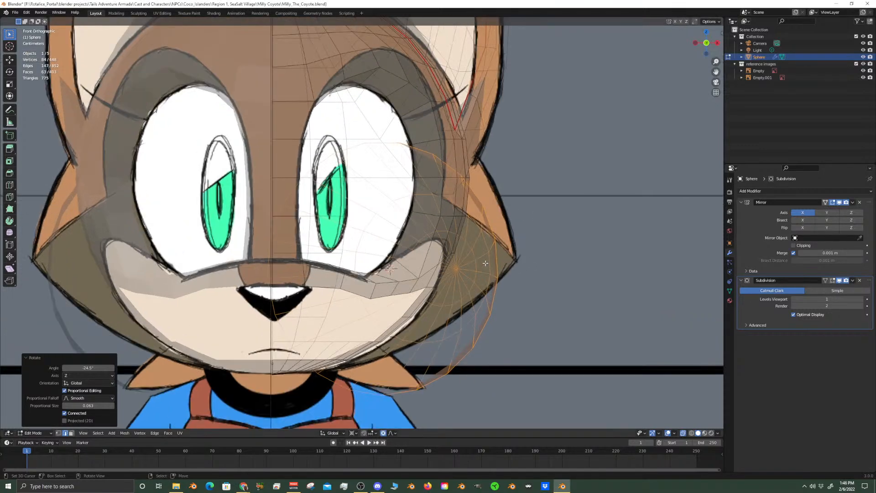
middle_click_drag(505, 289, 456, 288)
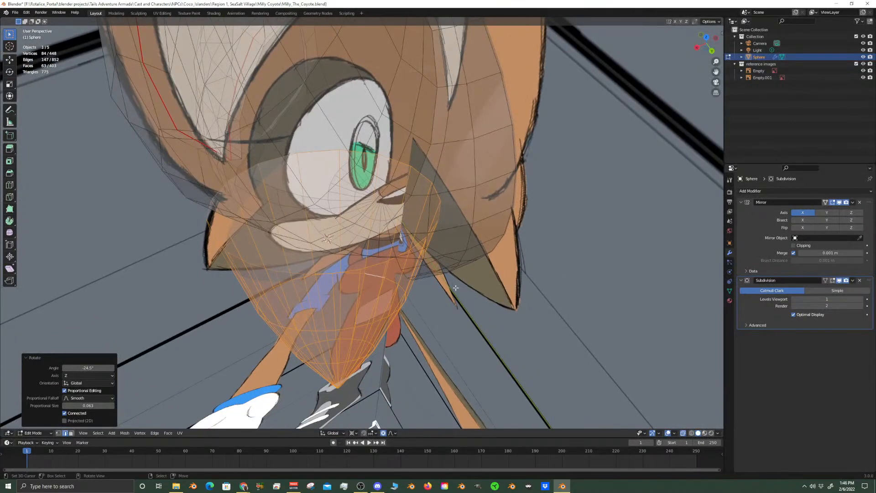
Move the cone about 0.042 m in X and 0.039 m in Y with global Z locked, and compare it with the side reference
key("g")
key("shift+z")
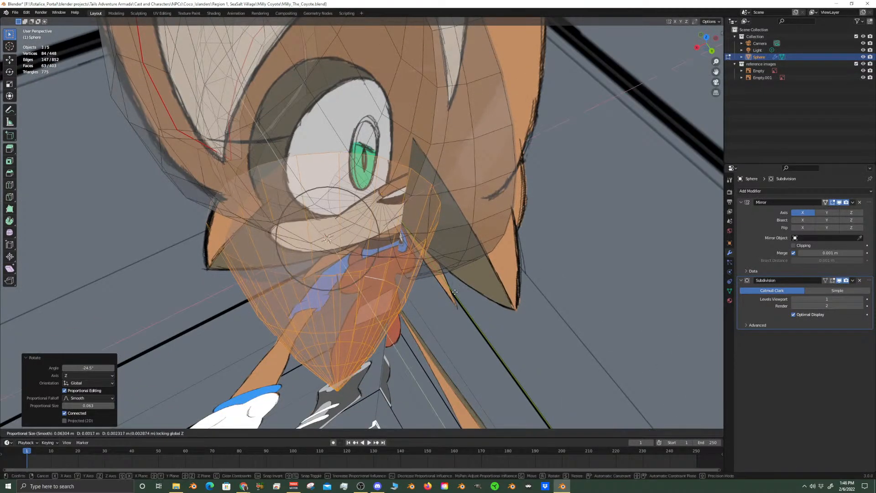
left_click(438, 328)
middle_click_drag(438, 329, 482, 252)
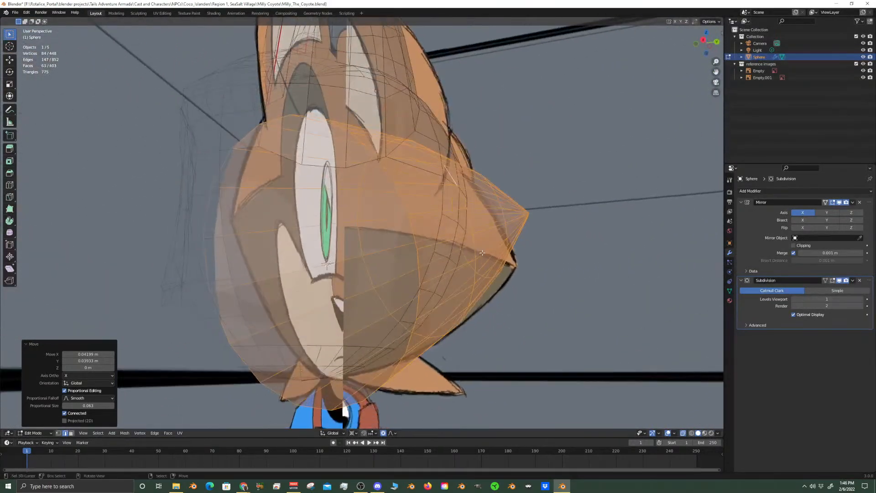
key("KP_3")
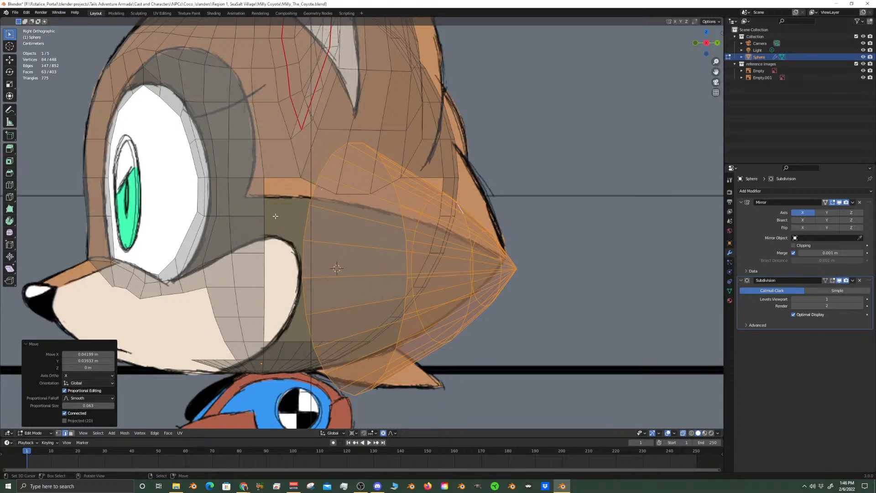
Switch to vertex selection and check the head vertices around the cheek opening against the cone in the side and front views
left_click(265, 260)
left_click(58, 433)
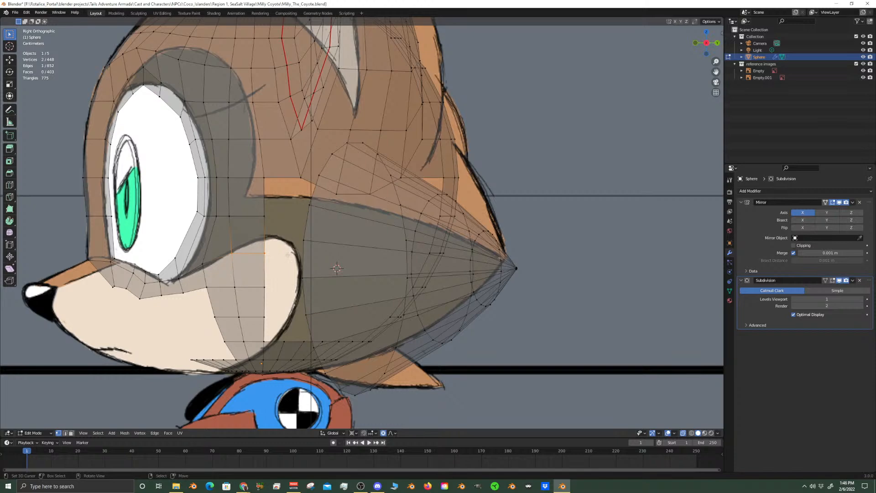
left_click(329, 194)
left_click(402, 175, "shift")
left_click(301, 177, "shift")
scroll(420, 345, "down", 4)
scroll(421, 337, "up", 4)
key("KP_1")
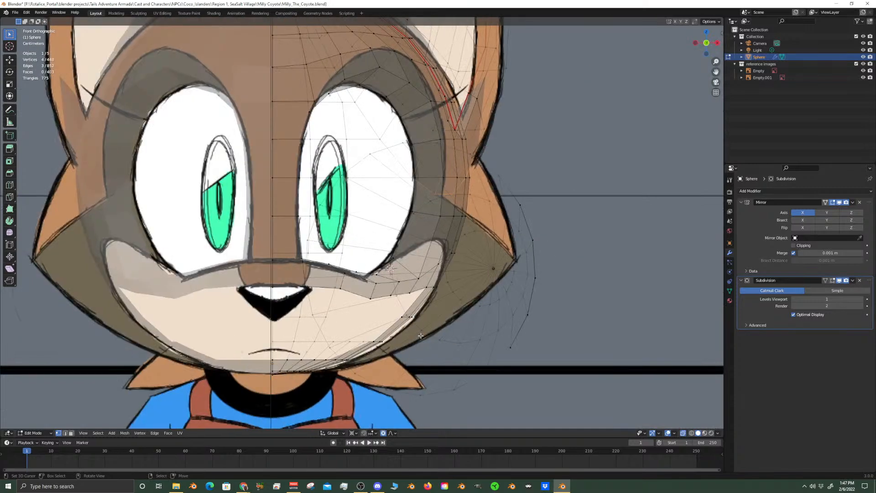
Select the whole linked cone and scale it to about 0.857 with the global Y axis locked
left_click(529, 252)
key("ctrl+l")
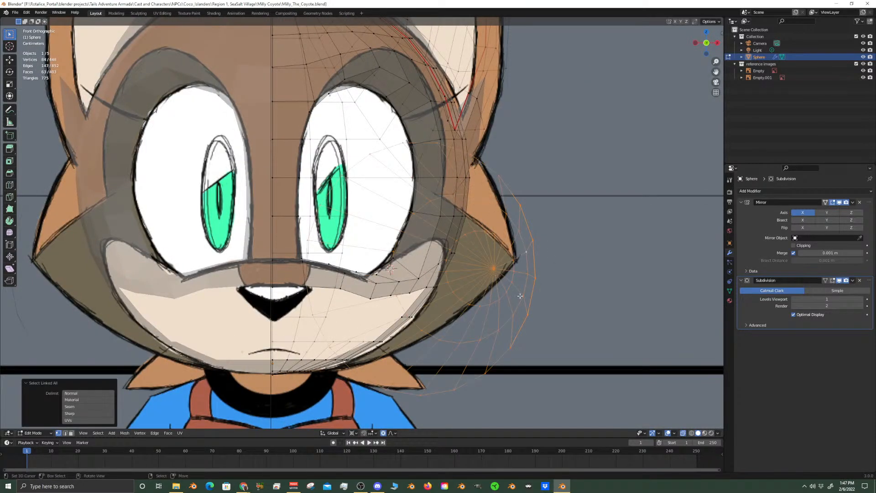
key("s")
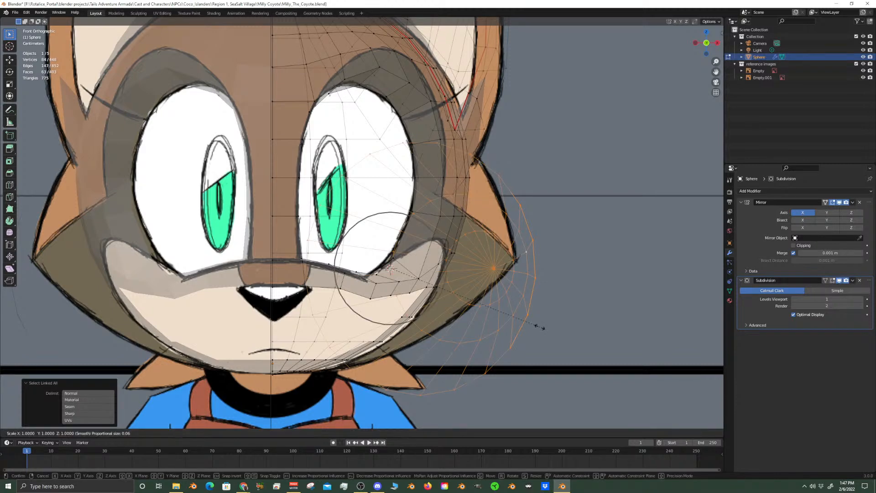
key("shift+y")
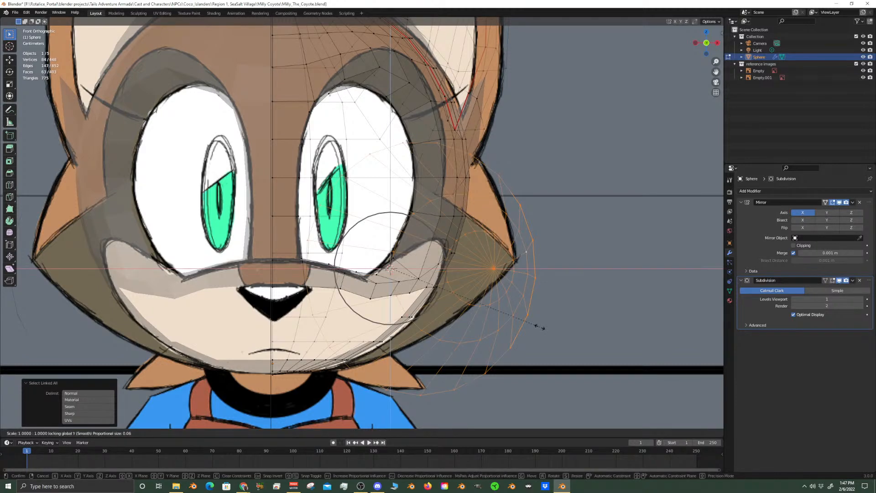
left_click(518, 313)
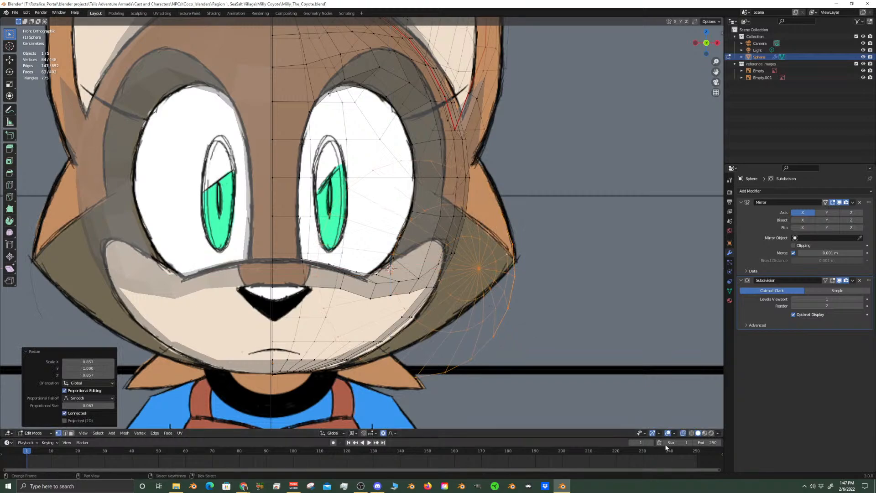
Turn off X-ray, hide the reference images and examine from several angles how the cone fits the head
left_click(685, 432)
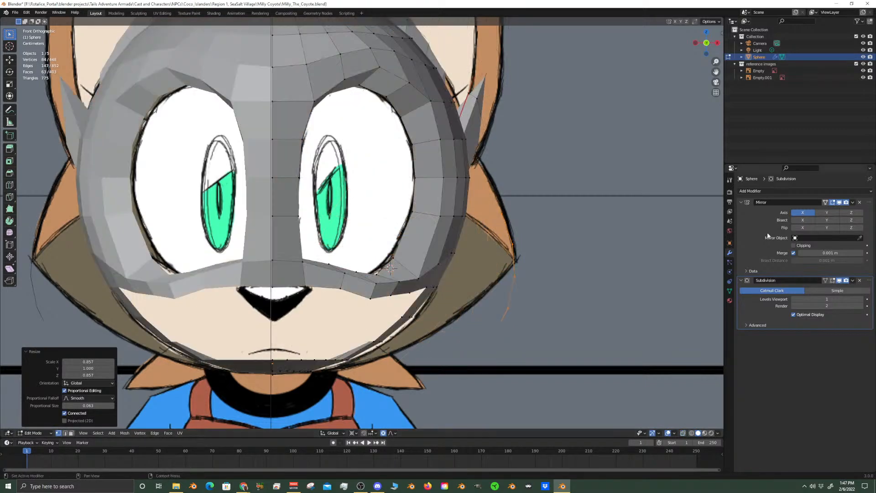
left_click(863, 64)
middle_click_drag(458, 228, 279, 252)
scroll(333, 256, "down", 2)
middle_click_drag(355, 247, 465, 297)
scroll(329, 337, "down", 3)
key("KP_1")
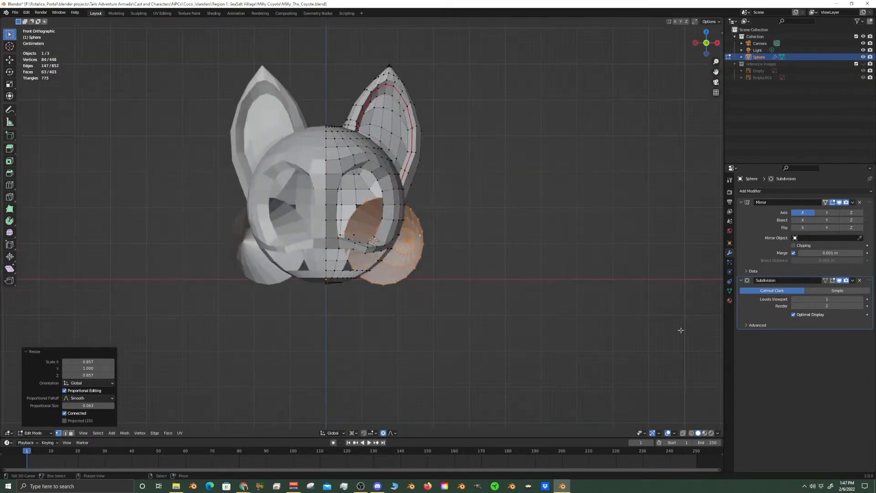
scroll(428, 235, "up", 2)
scroll(428, 235, "up", 3)
middle_click_drag(428, 235, 486, 290)
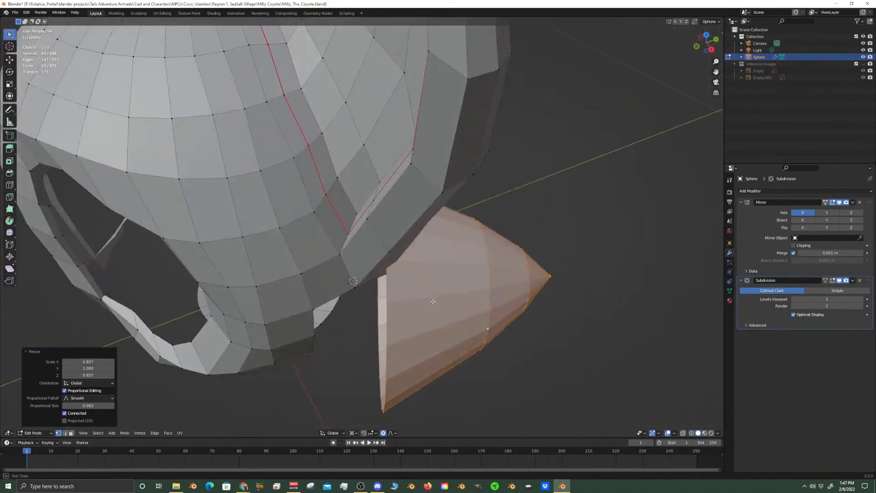
Rotate the cone about -9.72° around global Z
key("r")
key("z")
left_click(479, 314)
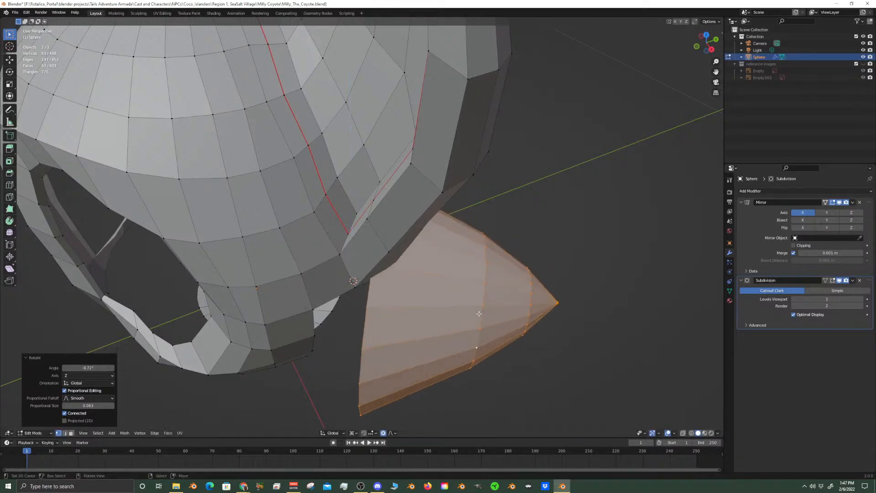
Show the reference images and X-ray again in front view, and rotate the cone about -4.24° around global Z
key("KP_1")
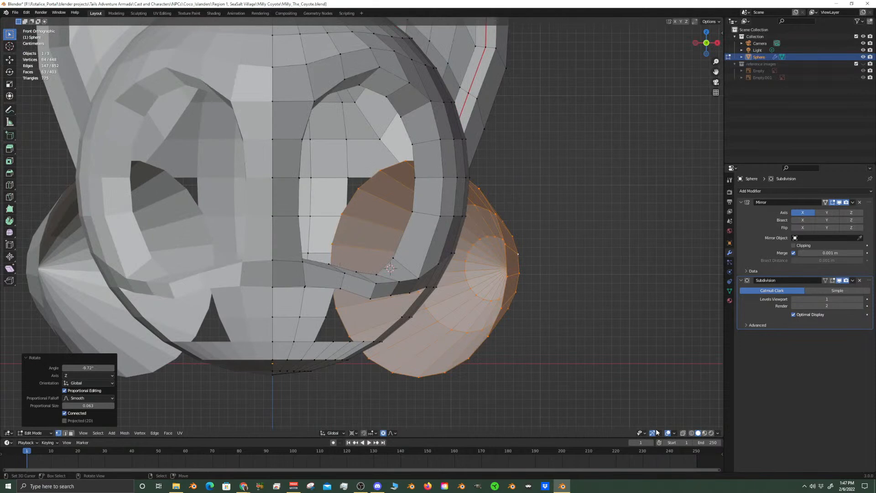
left_click(863, 65)
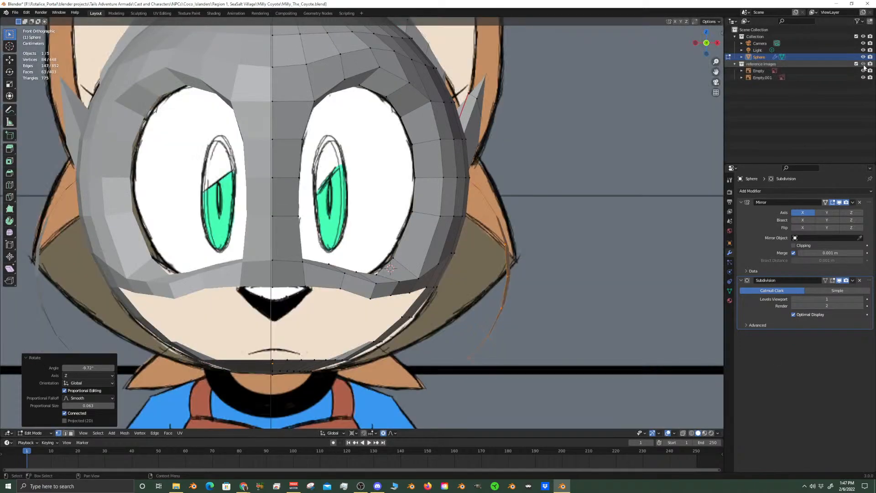
left_click(683, 432)
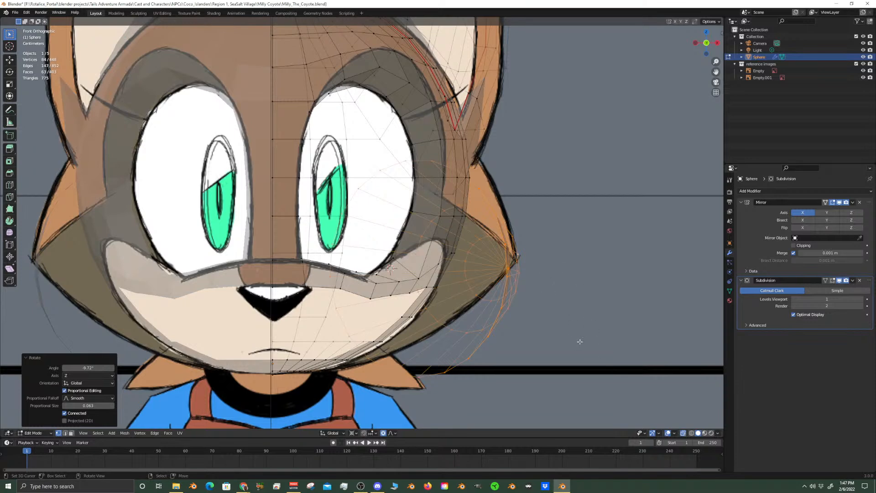
key("r")
key("z")
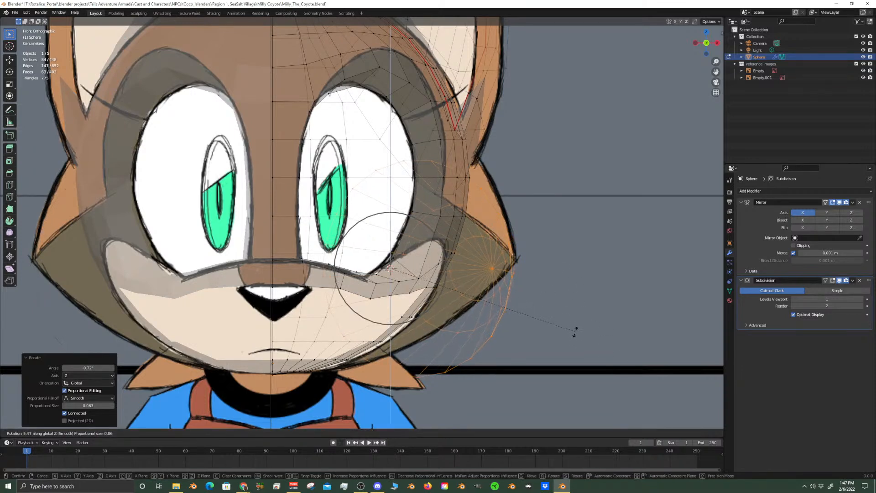
left_click(578, 299)
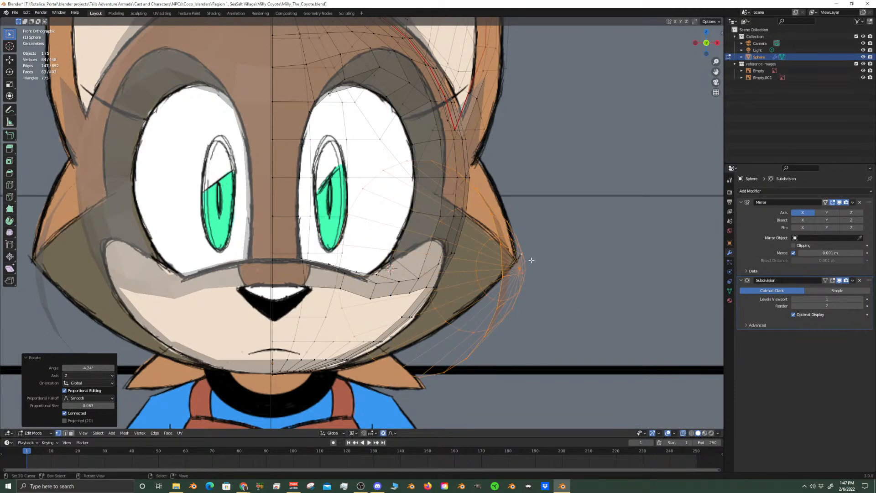
Scale the cone uniformly to about 0.892 and raise it about 0.0194 m along global Z to match the front reference
key("s")
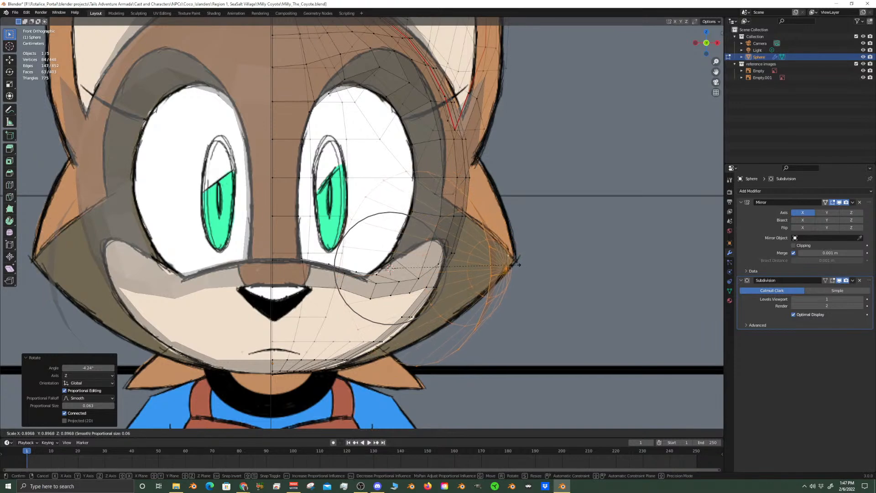
left_click(516, 265)
key("g")
key("z")
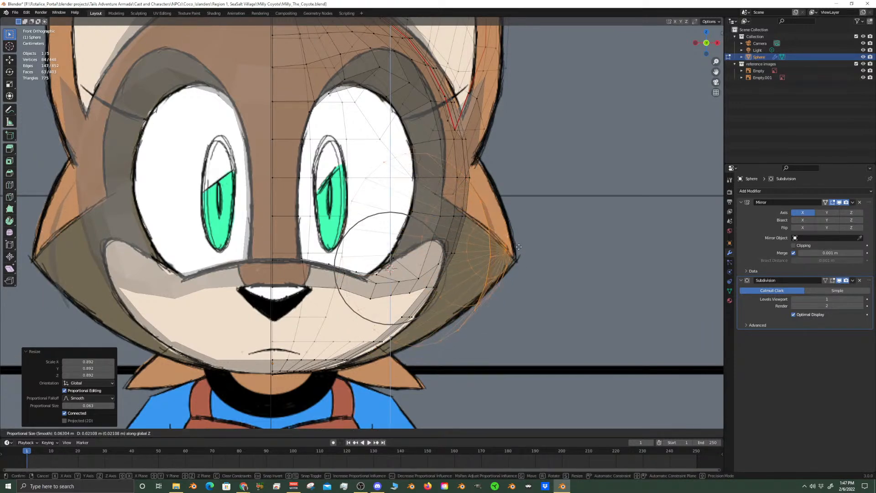
left_click(520, 248)
Turn off X-ray and merge an upper vertex of the cone's front rim with the facing head edge vertex at their center
middle_click_drag(519, 249, 347, 347)
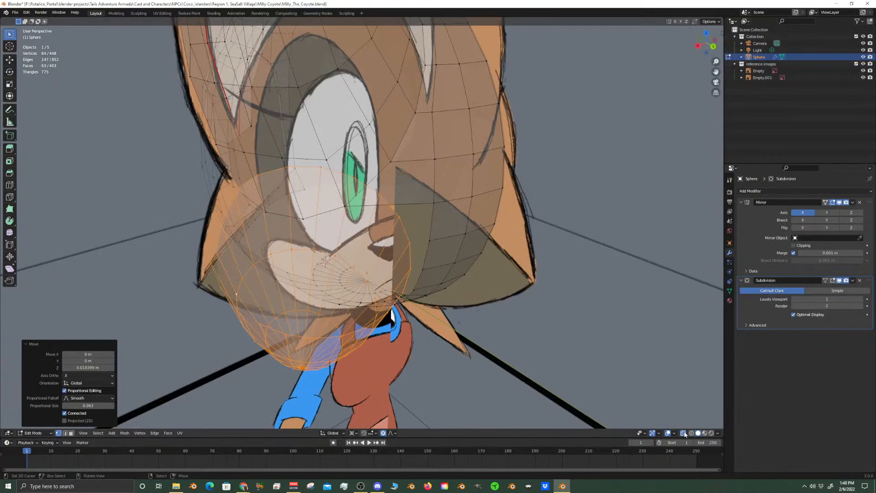
left_click(683, 433)
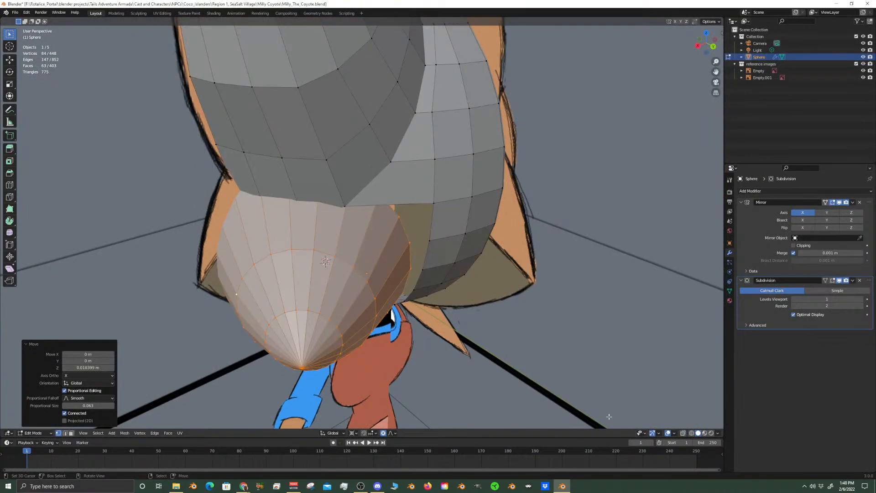
middle_click_drag(274, 295, 365, 283)
scroll(357, 268, "up", 1)
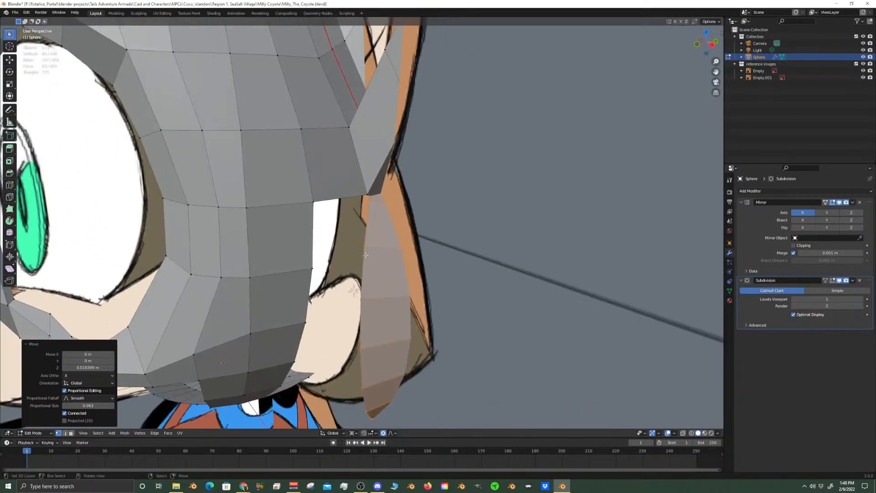
right_click(365, 247)
middle_click_drag(364, 247, 332, 220)
right_click(369, 296)
right_click(323, 272, "shift")
key("m")
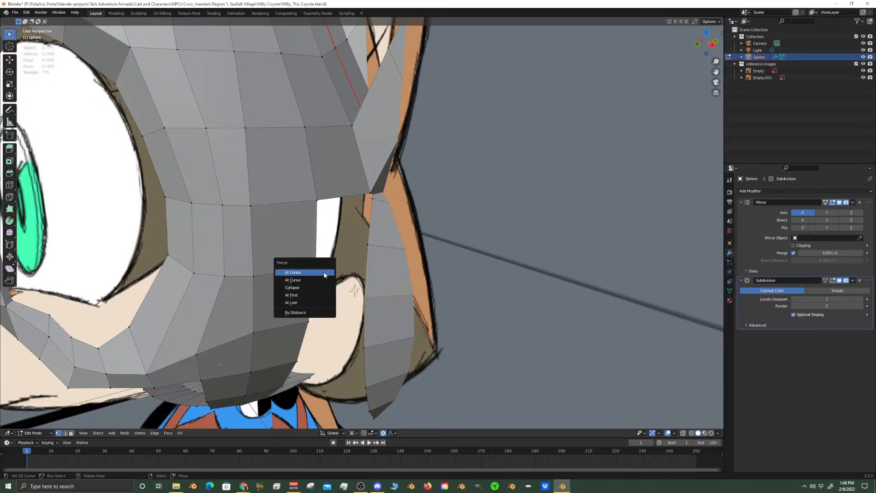
left_click(323, 273)
middle_click_drag(323, 274, 364, 273)
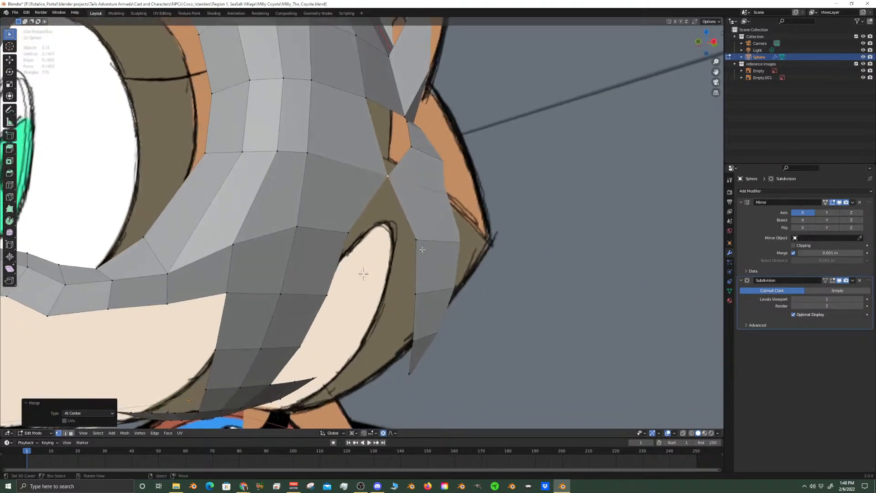
Merge the next three cone rim vertices down the cheek with their facing head edge vertices, each pair at its center
right_click(421, 240)
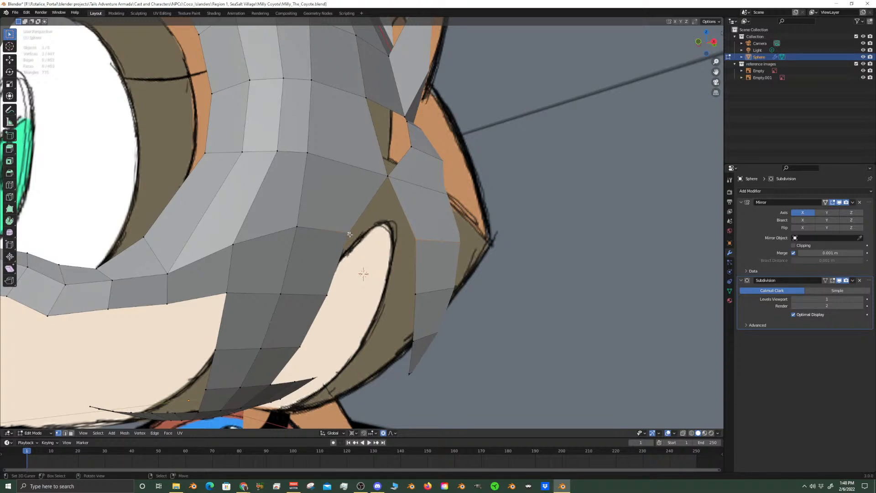
key("m")
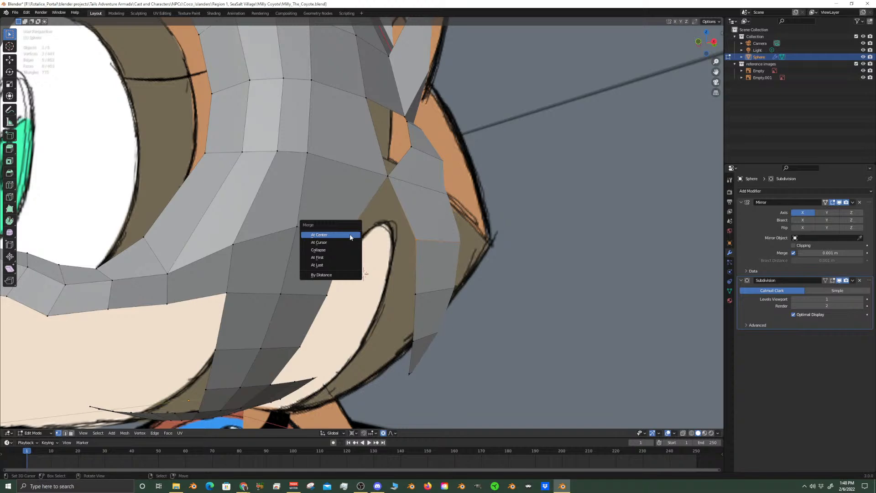
left_click(350, 235)
middle_click_drag(351, 247, 382, 293)
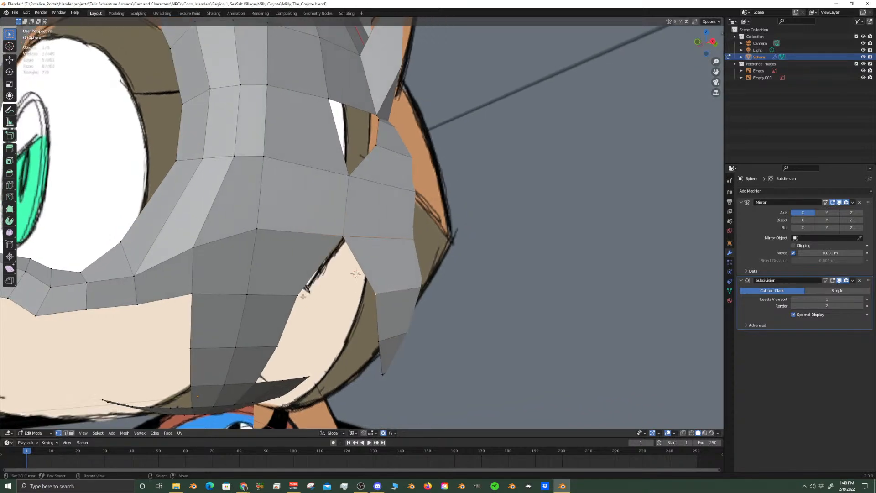
key("m")
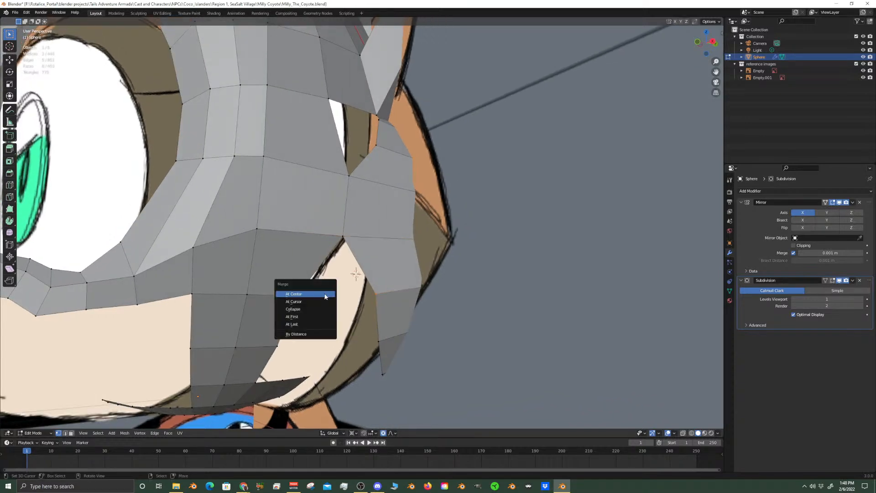
left_click(325, 297)
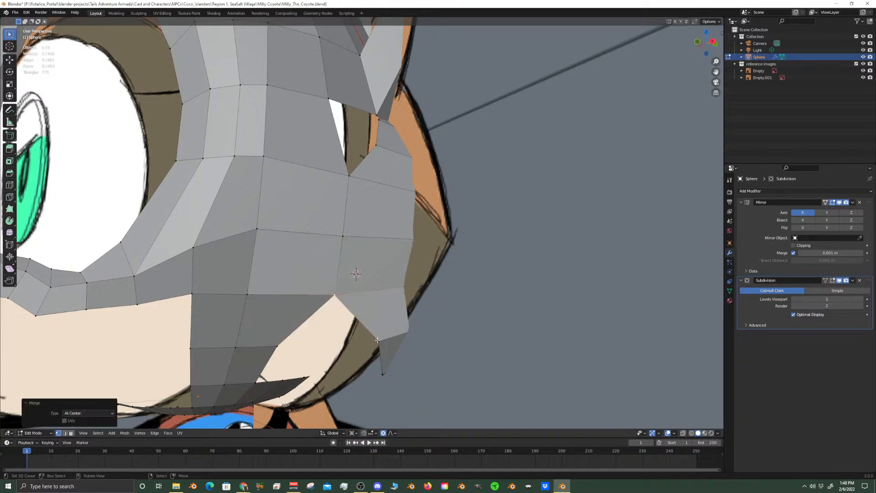
middle_click_drag(379, 342, 379, 301)
key("m")
left_click(379, 267)
Try merging the cone rim's lowest front vertex with the head's lower edge vertex, and undo the merge
middle_click_drag(404, 265, 394, 255)
left_click(407, 223)
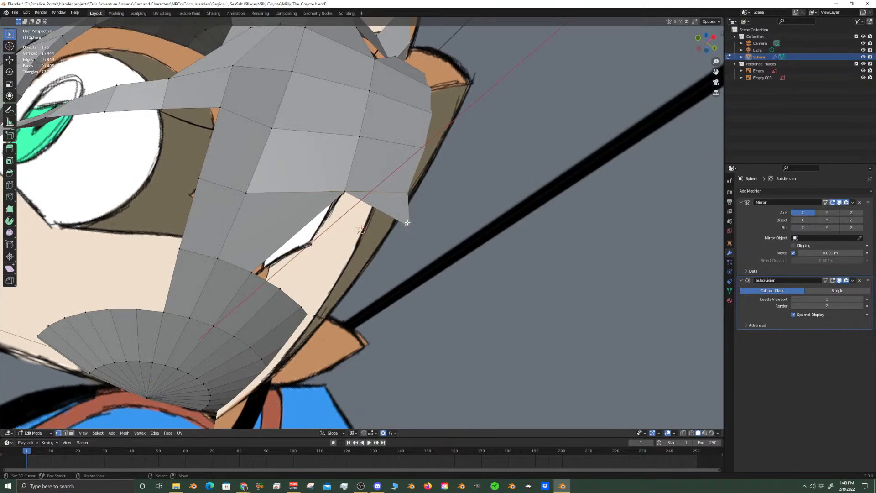
left_click(251, 273, "shift")
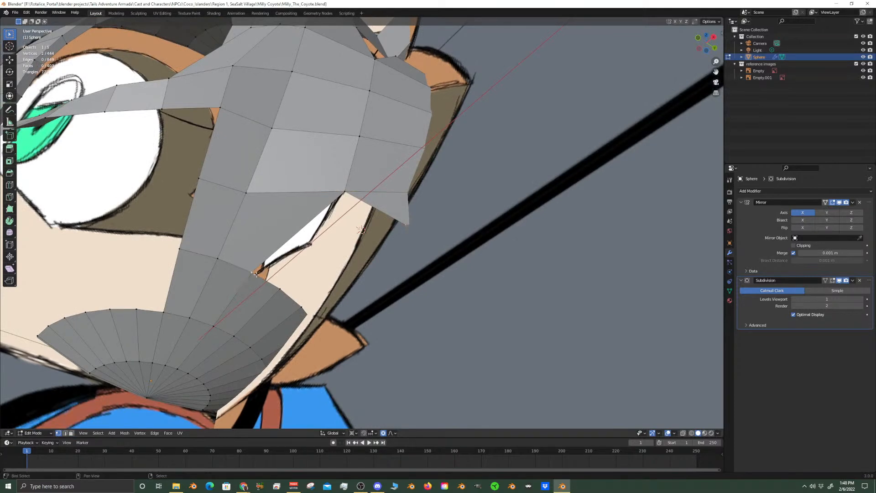
key("m")
left_click(292, 277)
middle_click_drag(396, 284, 438, 249)
key("ctrl+z")
key("ctrl+z")
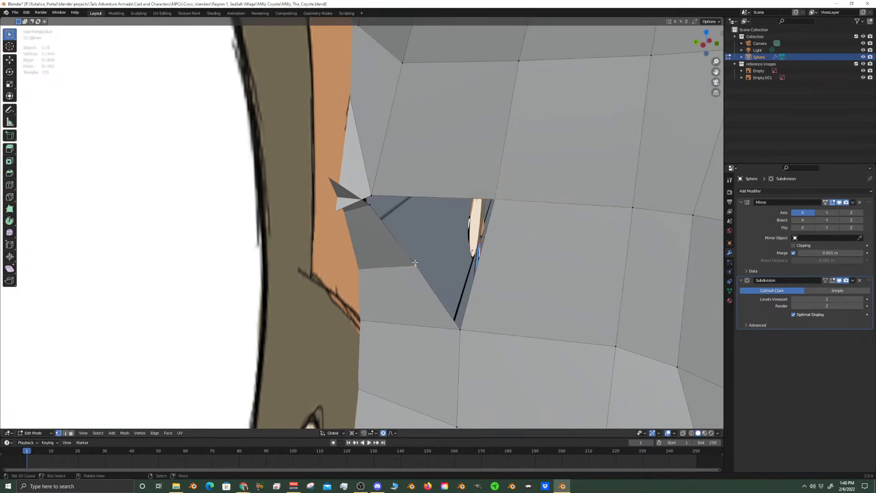
Merge two more cone rim vertices around the cheek gap with their facing head edge vertices, each pair at its center
key("m")
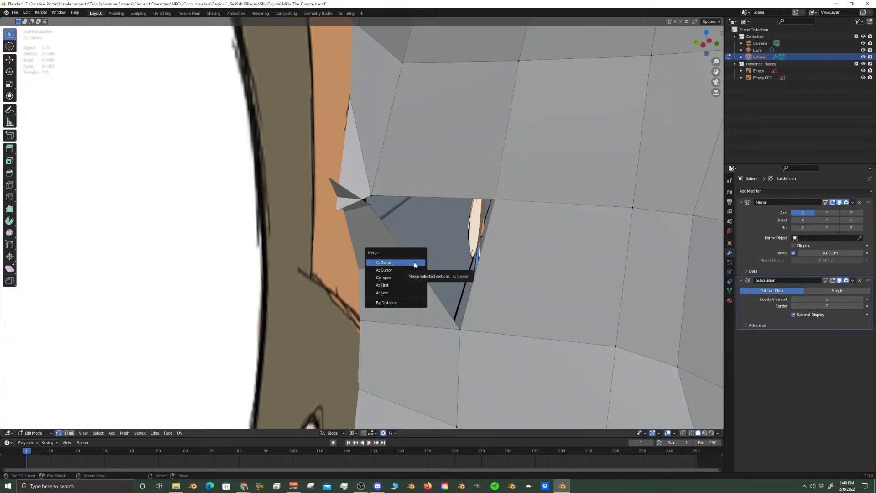
left_click(415, 263)
middle_click_drag(402, 221, 418, 232)
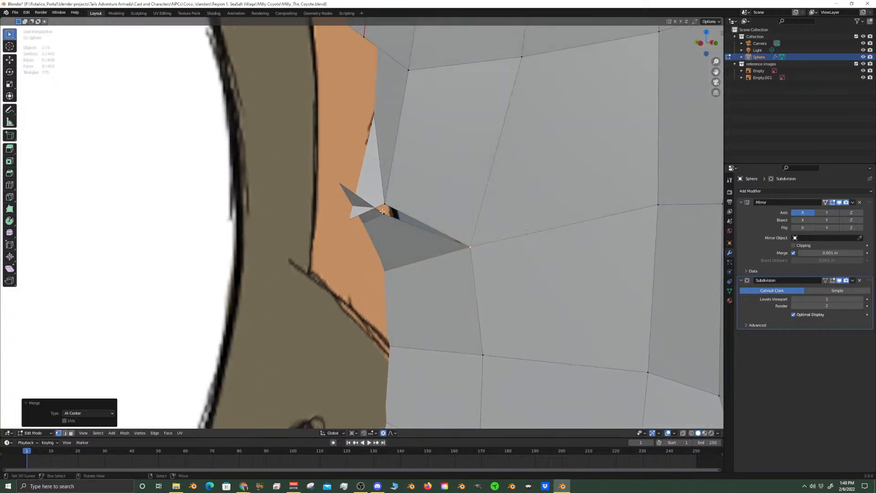
right_click(385, 214)
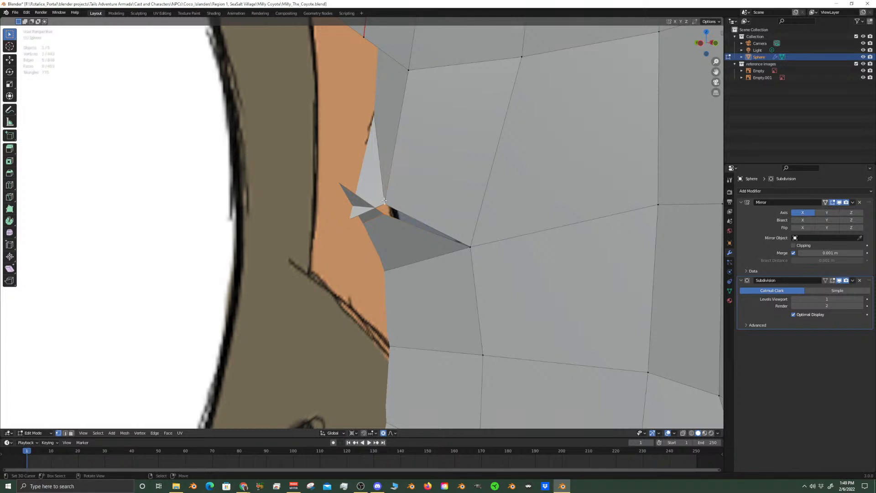
key("m")
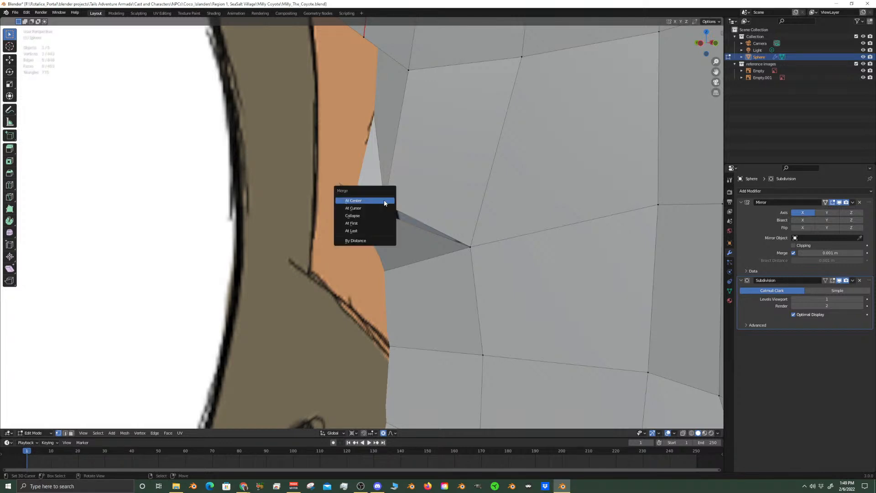
left_click(384, 202)
Turn on X-ray and merge the next cone rim vertex with its facing head edge vertex at their center
middle_click_drag(384, 201, 571, 283)
left_click(683, 434)
middle_click_drag(525, 303, 390, 208)
right_click(387, 198)
right_click(406, 247, "shift")
key("m")
left_click(424, 272)
middle_click_drag(423, 272, 442, 221)
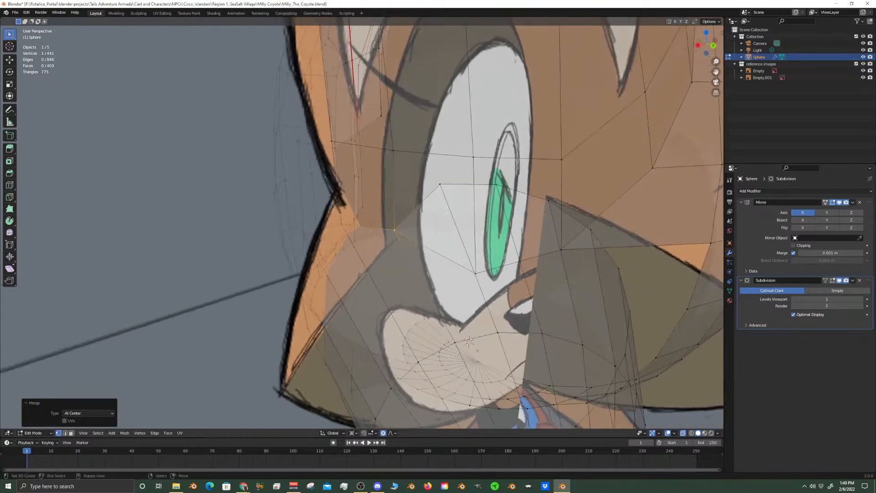
Merge the two following cone rim vertices with the head edge vertices opposite them
right_click(439, 182, "shift")
middle_click_drag(440, 182, 325, 252)
key("m")
left_click(459, 297)
right_click(485, 194, "shift")
key("m")
left_click(467, 300)
Merge the cone rim vertex near the outer jaw line into its matching head edge vertex, at the last selected vertex
right_click(592, 268)
scroll(587, 269, "down", 4)
scroll(568, 269, "up", 3)
scroll(323, 276, "up", 2)
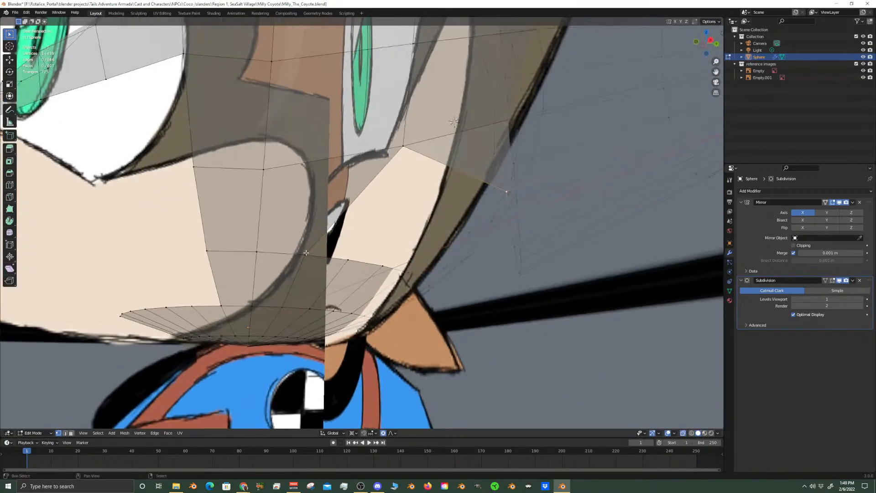
left_click(307, 253, "shift")
key("m")
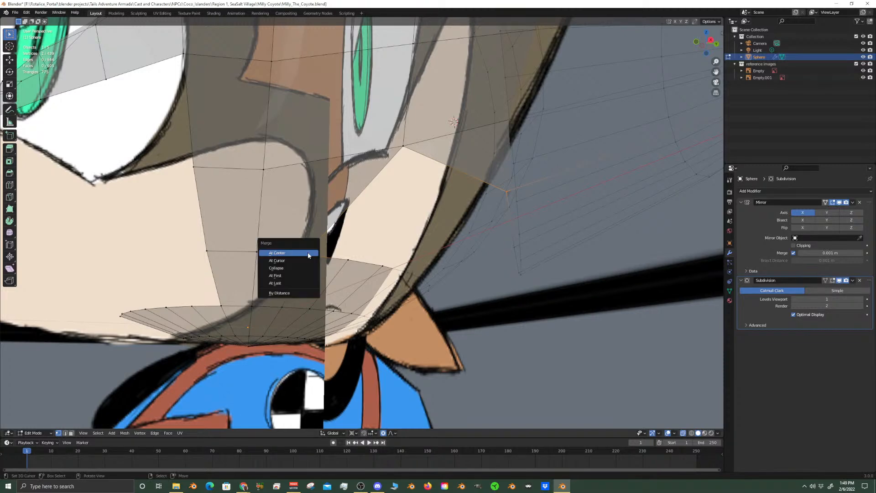
left_click(296, 276)
middle_click_drag(296, 275, 369, 255)
key("m")
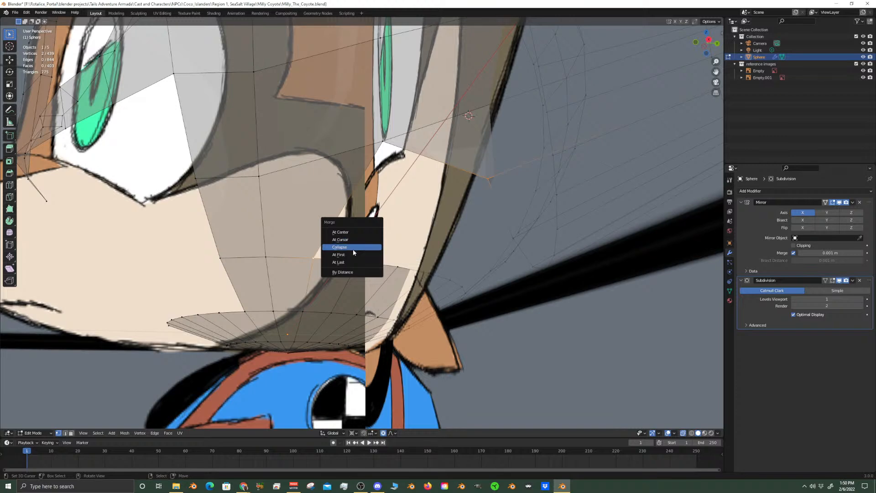
left_click(348, 261)
Select the next rim vertex and its counterpart on the lower head edge beside the muzzle, and merge them at the last selected
mouse_move(348, 262)
middle_mouse_down()
mouse_move(346, 229)
mouse_move(349, 245)
middle_mouse_up()
right_click(496, 225)
scroll(434, 256, "up", 2)
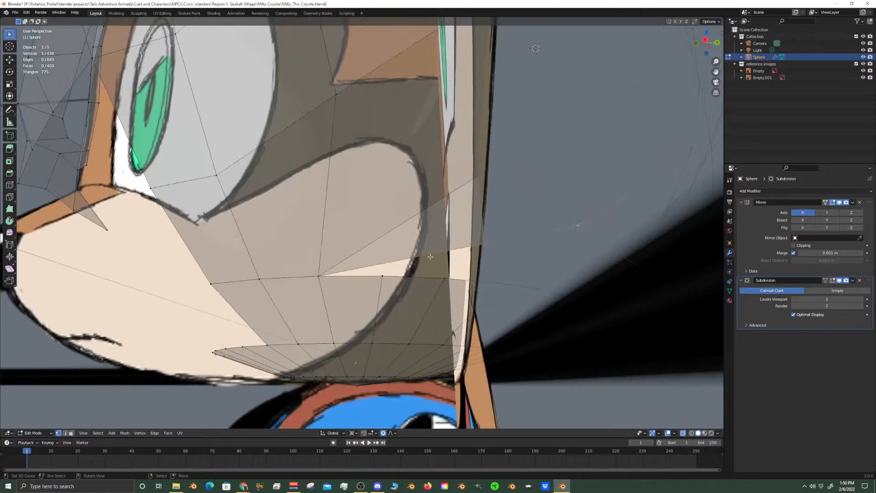
key("m")
left_click(386, 276)
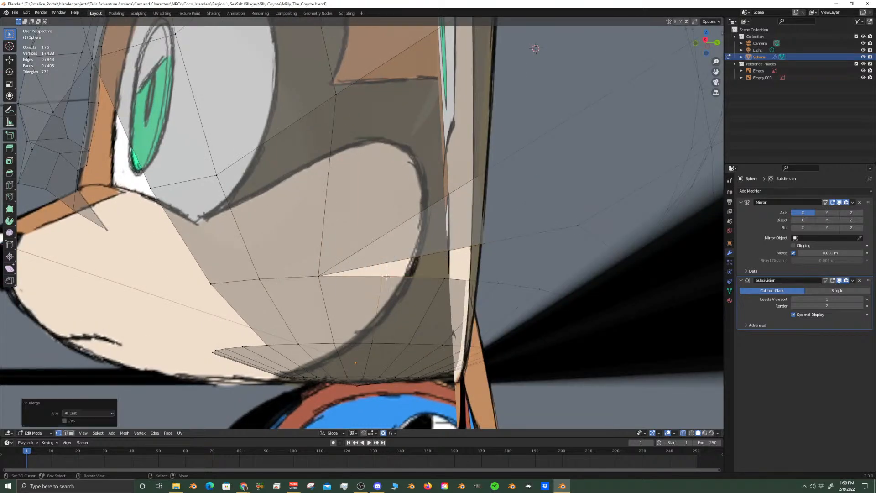
key("ctrl+z")
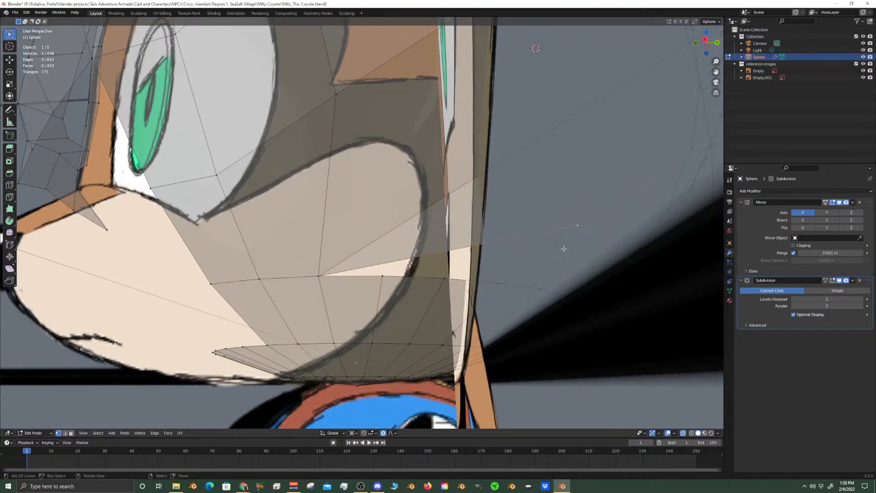
right_click(383, 277, "shift")
key("m")
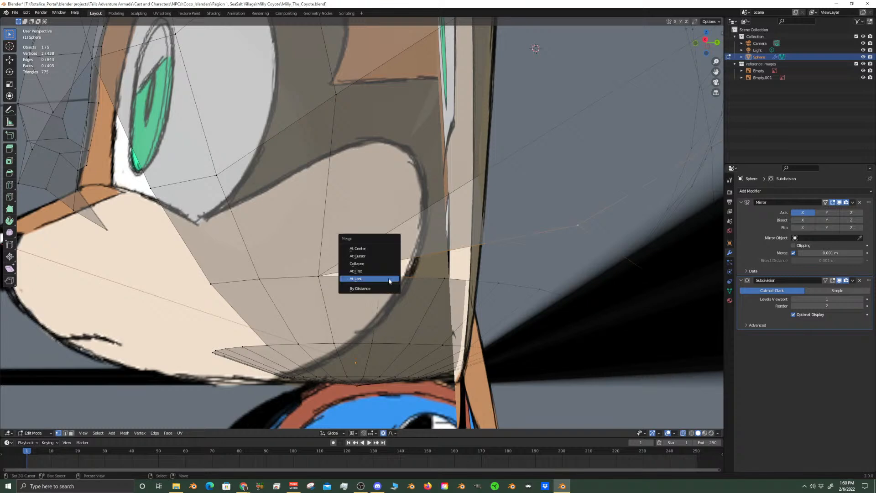
left_click(388, 278)
Merge the next two cone rim vertices into successive vertices along the lower head edge, each at the last selected
middle_click_drag(388, 278, 410, 296)
left_click(474, 258, "shift")
key("m")
left_click(474, 258)
left_click(567, 230)
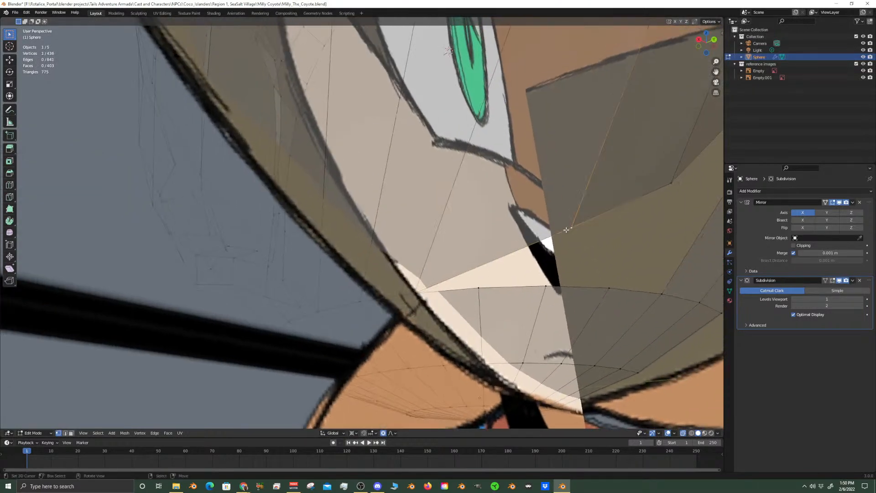
key("m")
left_click(479, 292)
Continue along the jaw, merging another two rim vertices into the lower head edge at the last selected vertex
middle_click_drag(480, 292, 477, 322)
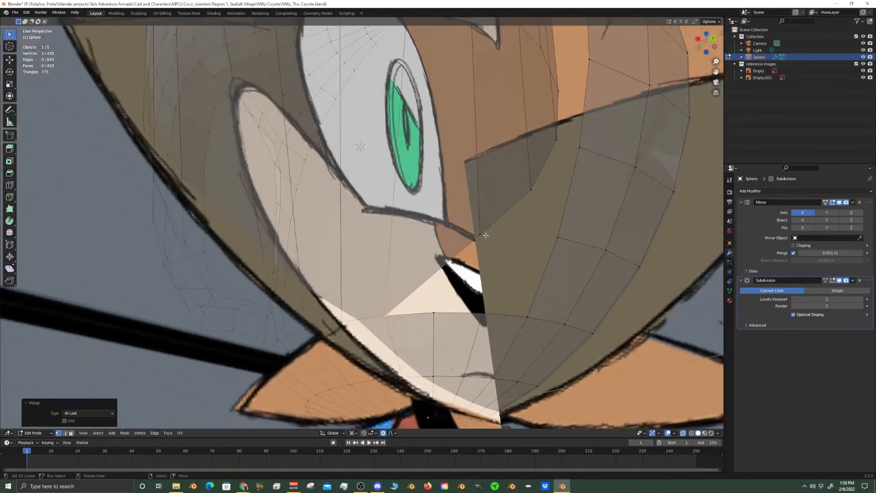
left_click(480, 232)
left_click(434, 311, "shift")
key("m")
left_click(433, 311)
middle_click_drag(503, 215, 450, 250, "shift")
left_click(466, 237)
left_click(434, 349, "shift")
key("m")
left_click(433, 349)
Try merging the next rim vertex into the head edge vertex one row above the jaw corner, and undo the merge
middle_click_drag(434, 348, 441, 292)
left_click(441, 276)
middle_click_drag(430, 324, 439, 307)
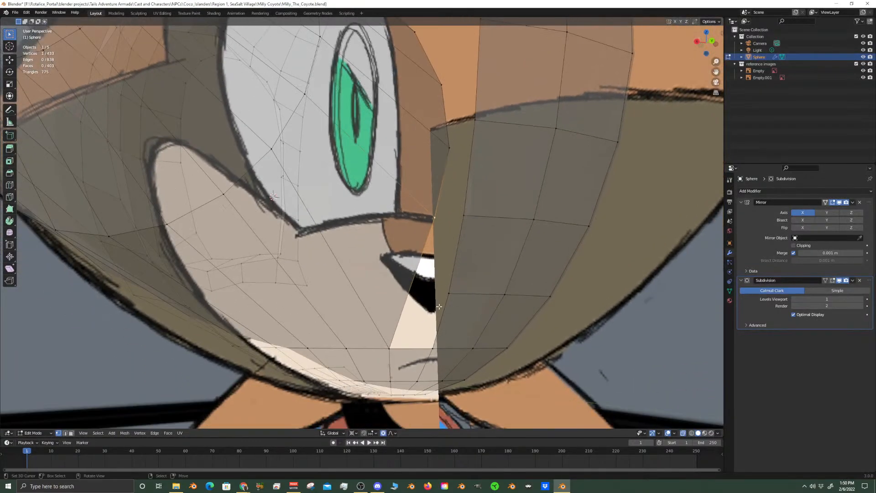
key("m")
left_click(449, 292)
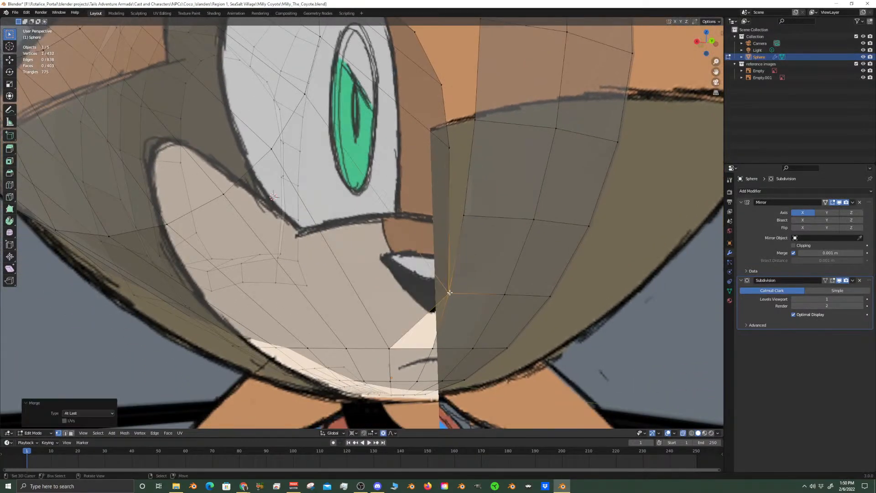
key("ctrl+z")
Merge three rim vertices into the jaw corner vertex and the two head edge vertices above it, each at the last selected
middle_click_drag(452, 332, 444, 320)
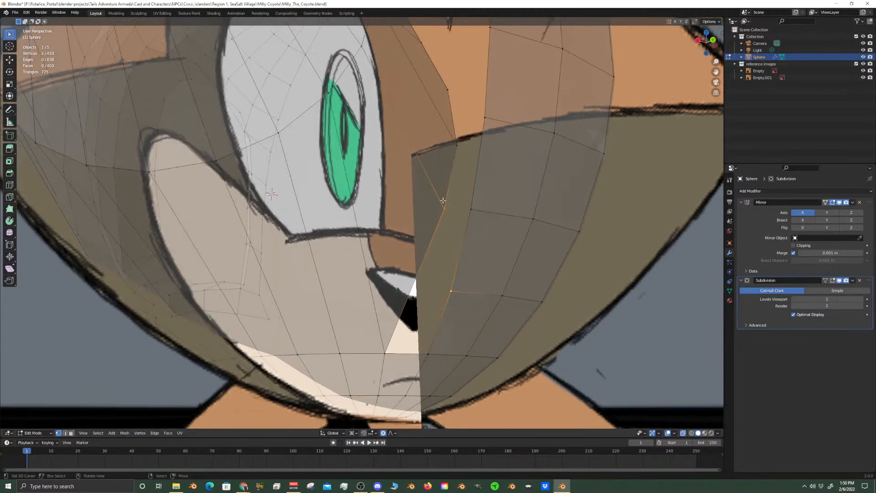
key("m")
left_click(425, 356)
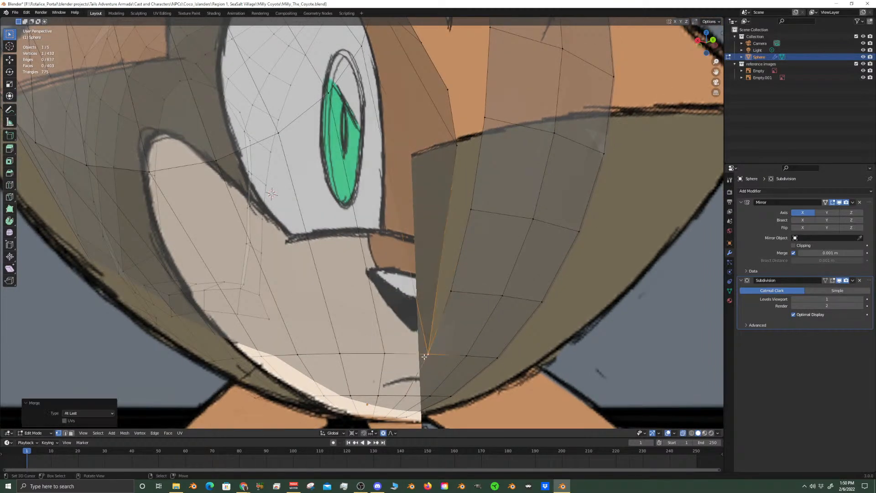
left_click(451, 290, "shift")
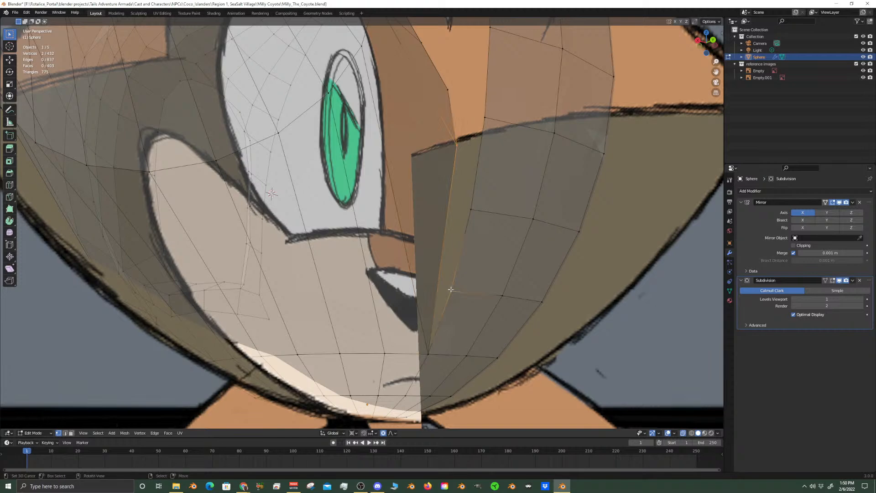
key("m")
left_click(450, 288)
middle_click_drag(450, 288, 446, 291)
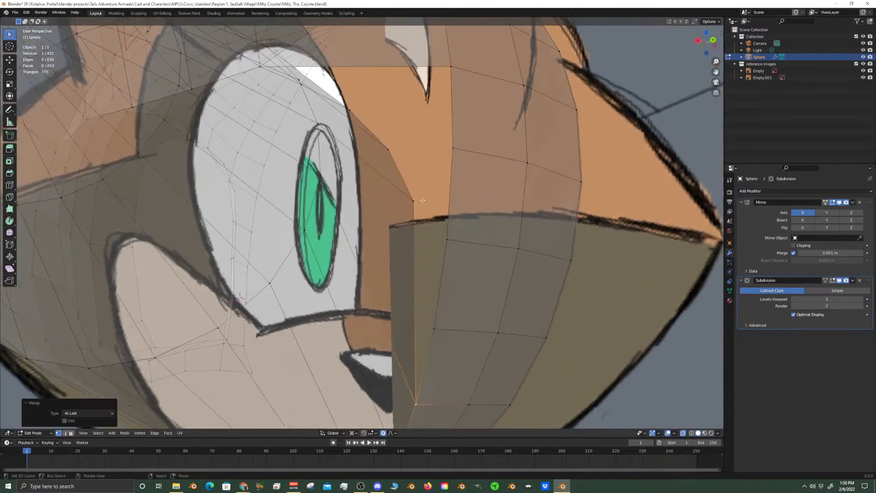
left_click(433, 328, "shift")
key("m")
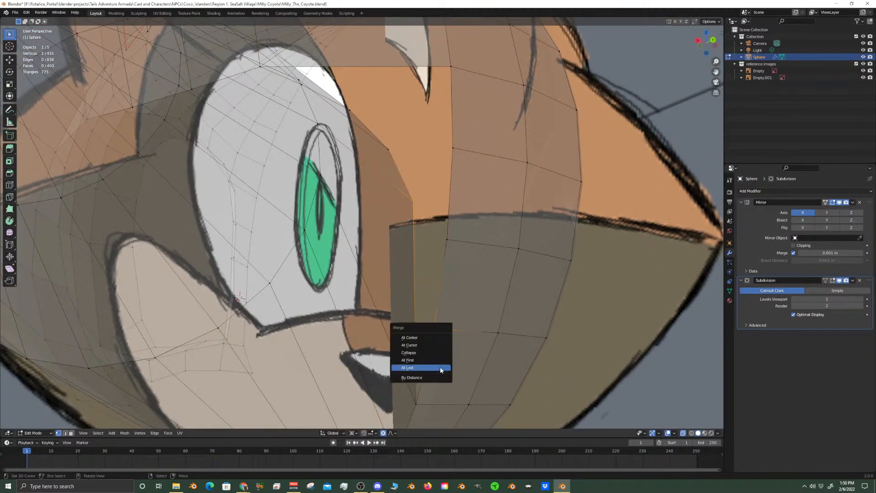
left_click(441, 368)
Merge the next two rim vertices beside the eye into the head edge vertices, each at the last selected
middle_click_drag(443, 285, 432, 323)
left_click(382, 218)
left_click(434, 314, "shift")
key("m")
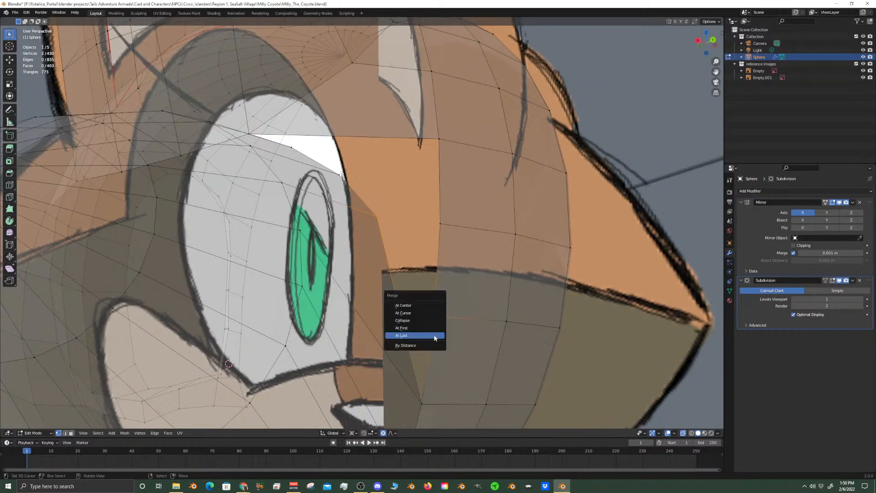
left_click(435, 336)
middle_click_drag(434, 338, 332, 269)
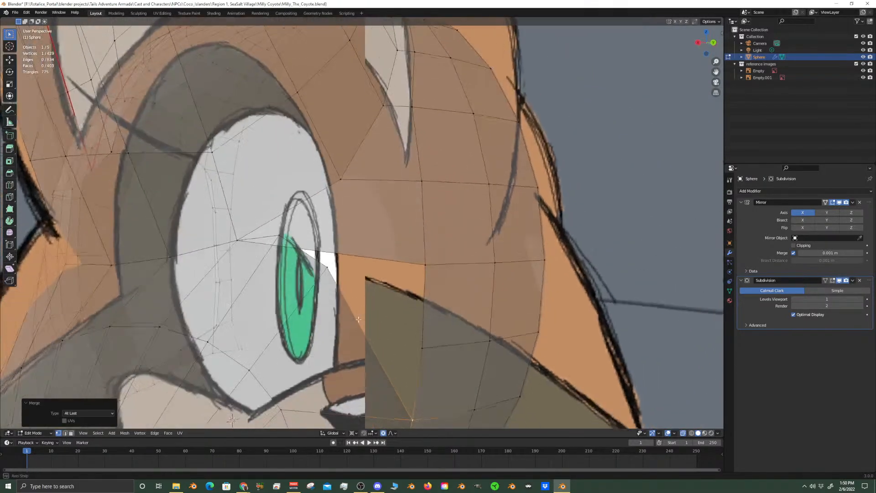
left_click(333, 270)
left_click(426, 350, "shift")
key("m")
left_click(435, 361)
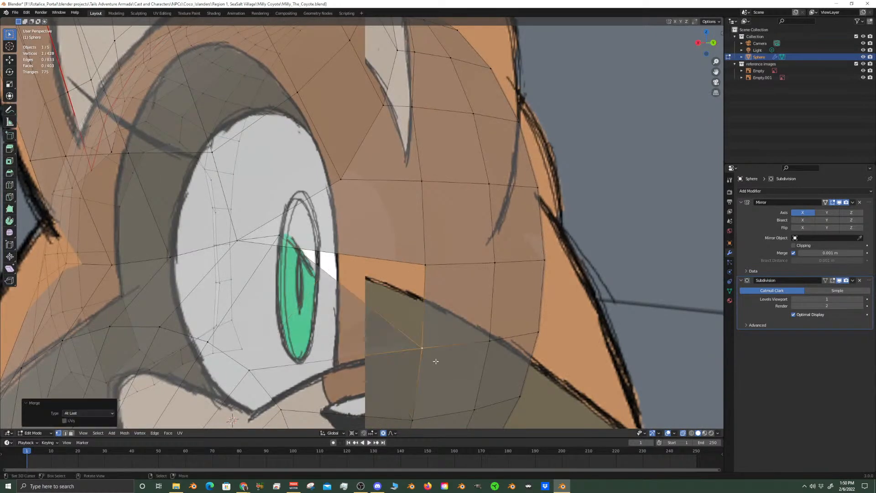
Merge the upper rim vertex near the eye with the head edge vertex across the remaining gap at their center
middle_click_drag(340, 286, 350, 281)
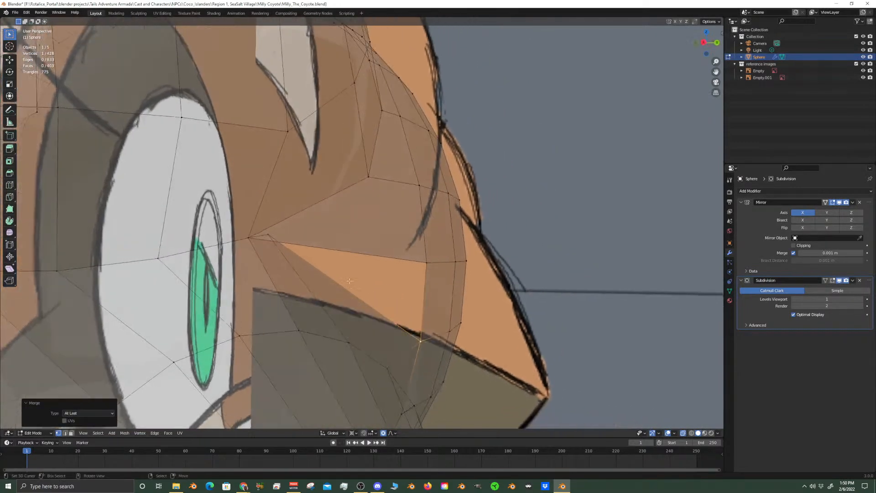
left_click(269, 231)
left_click(426, 263, "shift")
key("m")
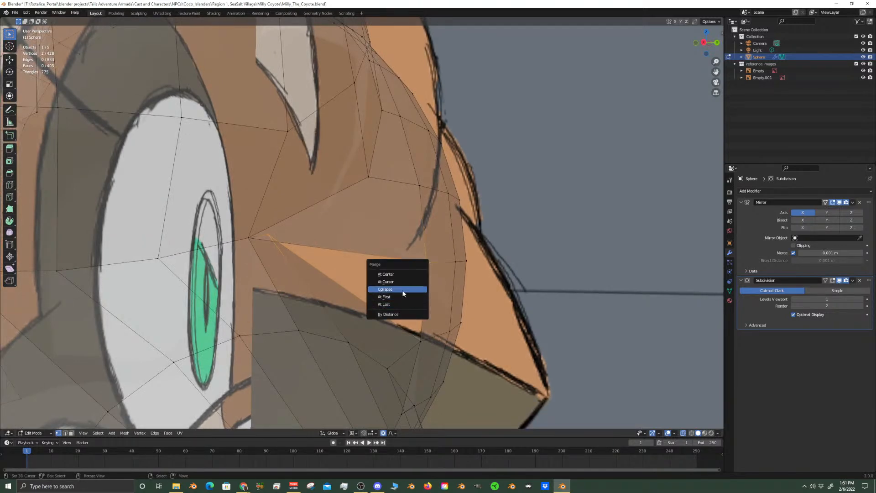
left_click(402, 275)
Turn off X-ray and undo the last three vertex merges
middle_click_drag(402, 276, 544, 370)
left_click(687, 433)
scroll(544, 370, "up", 7)
middle_click_drag(485, 419, 431, 346, "shift")
key("ctrl+z")
key("ctrl+z")
key("ctrl+z")
key("ctrl+z")
key("ctrl+z")
key("ctrl+z")
key("ctrl+z")
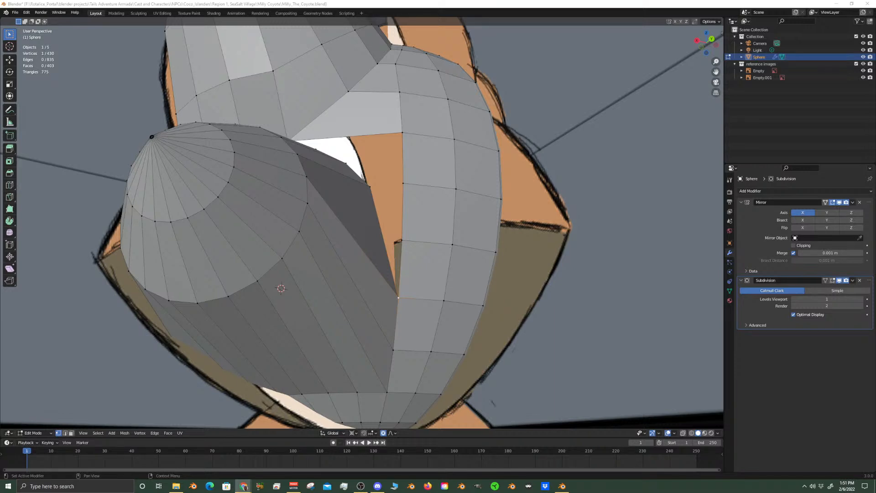
From the inner side of the gap, merge two rim vertices into consecutive head edge vertices, each at the last selected
middle_click_drag(384, 235, 265, 255)
middle_click_drag(381, 236, 417, 121)
left_click(306, 231, "shift")
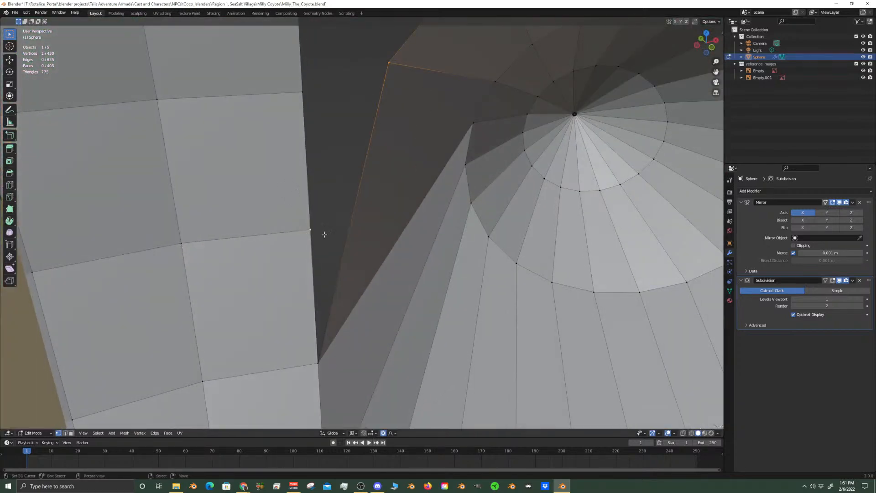
key("m")
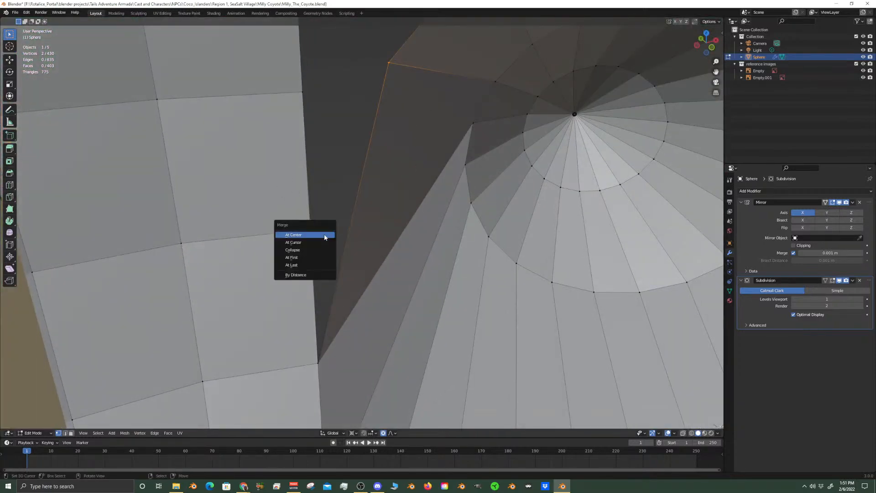
left_click(307, 265)
middle_click_drag(357, 143, 430, 143)
left_click(442, 137, "shift")
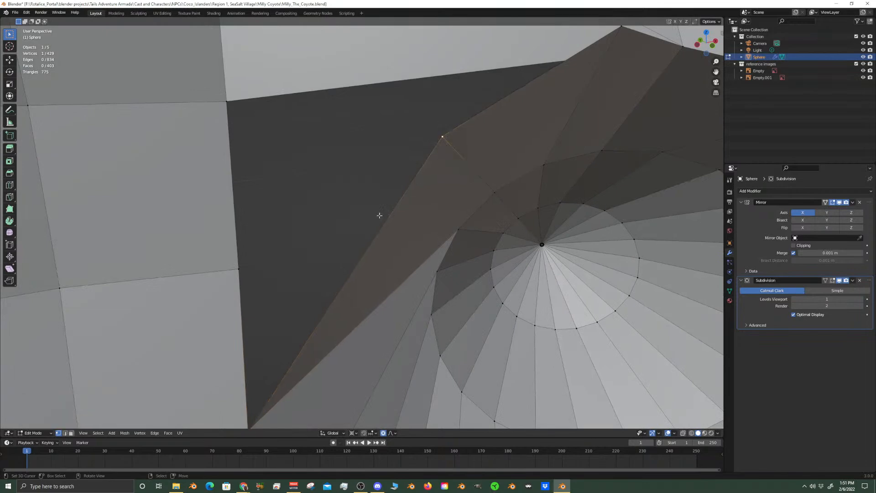
key("m")
left_click(303, 283)
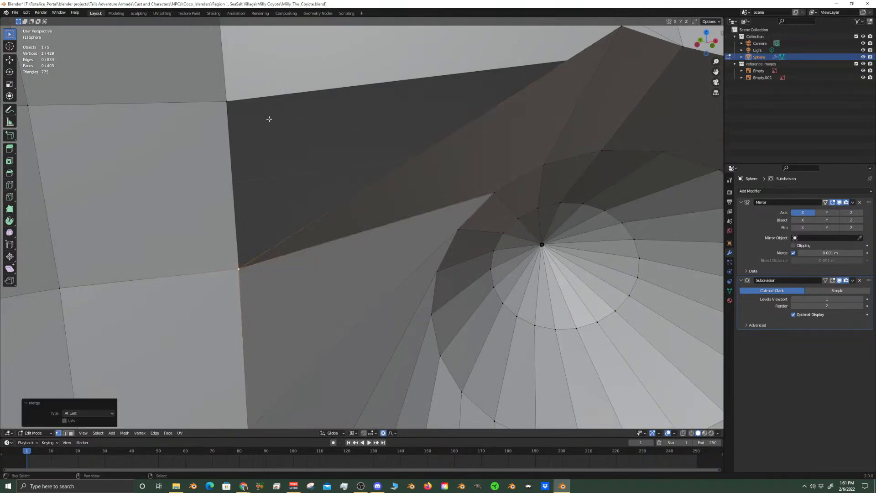
Close the top of the gap by merging the remaining rim vertices with their facing head vertices
middle_click_drag(242, 107, 308, 229)
left_click(566, 107, "shift")
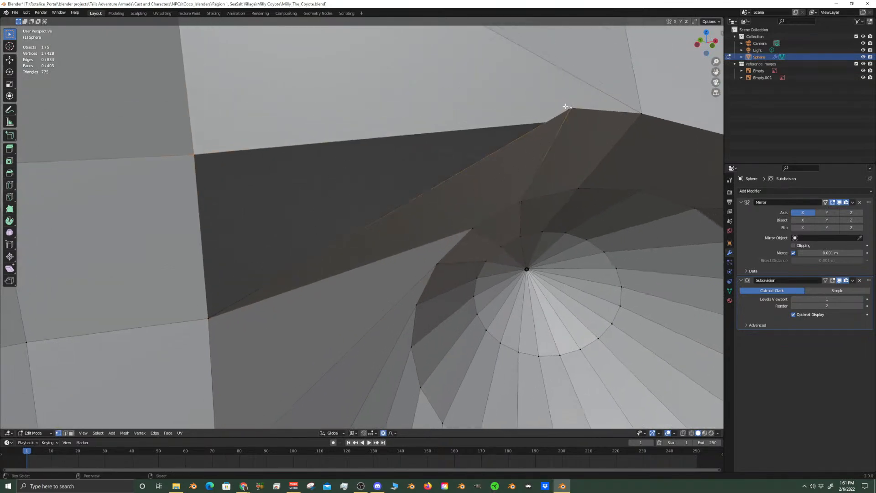
key("m")
left_click(565, 163)
middle_click_drag(560, 180, 377, 160)
mouse_move(384, 218)
middle_mouse_down()
mouse_move(350, 191)
mouse_move(383, 203)
middle_mouse_up()
right_click(319, 194)
right_click(446, 172, "shift")
key("m")
left_click(447, 172)
Merge the selected pair of rim and head edge vertices at the last selected one and clear the selection
middle_click_drag(448, 173, 391, 274)
scroll(479, 222, "down", 7)
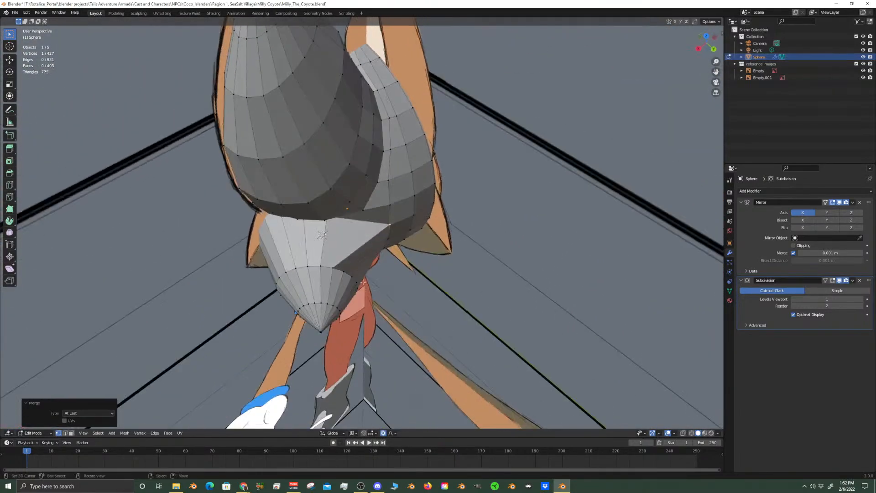
scroll(342, 265, "up", 2)
key("alt+a")
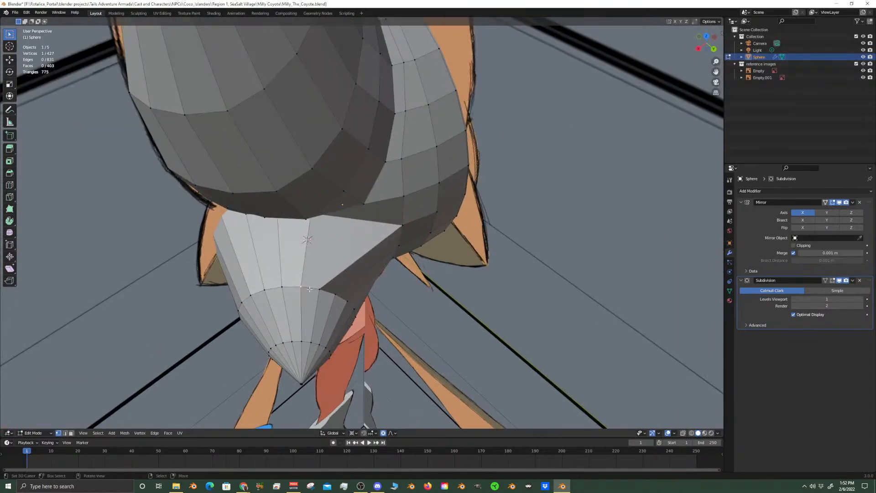
Slide two neighbouring vertices of the tuft's upper seam along their edges towards the tuft
left_click(309, 289, "alt")
middle_click_drag(309, 289, 314, 210)
left_click(315, 210)
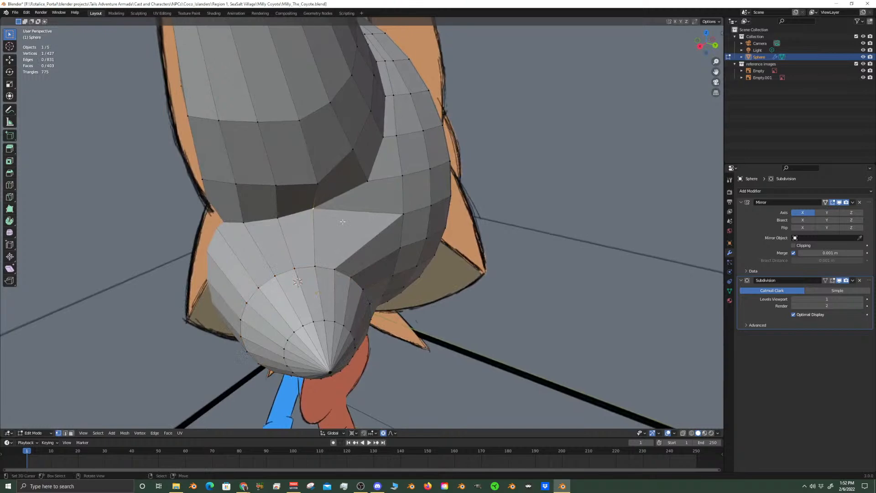
key("shift+v")
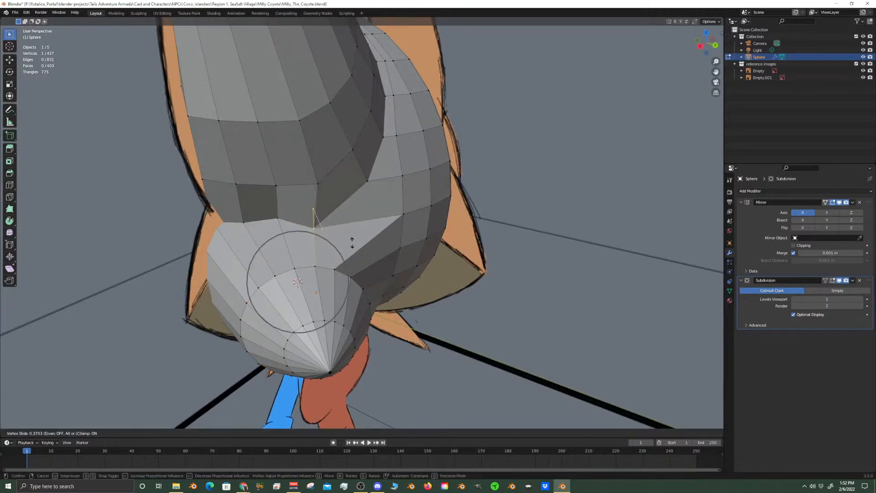
left_click(353, 244)
left_click(277, 217)
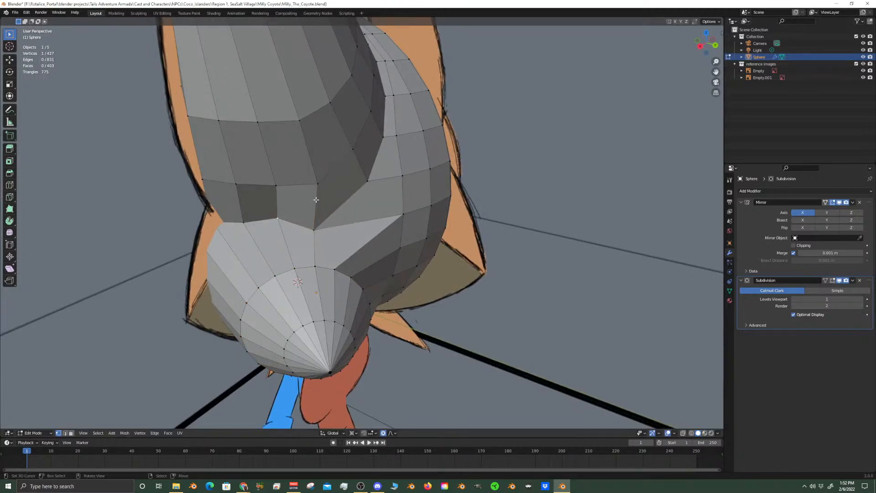
key("shift+v")
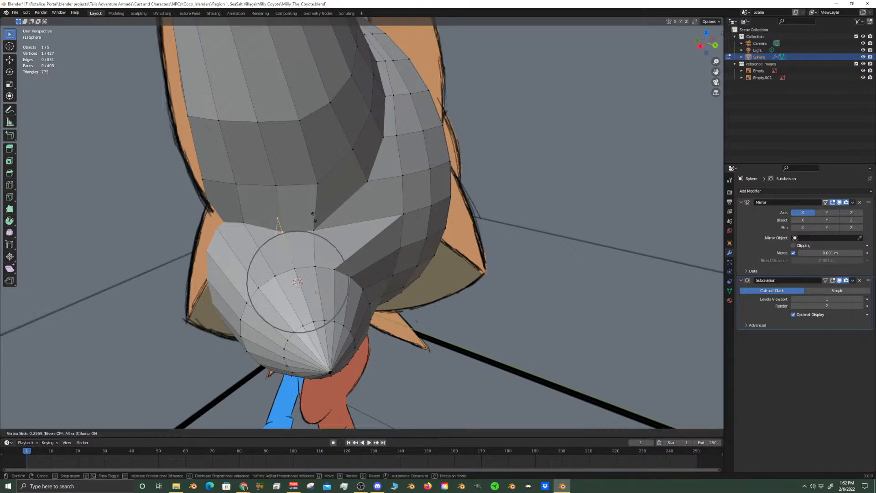
left_click(311, 214)
Select the tuft's middle edge ring and try rotating it freely
middle_click_drag(312, 214, 271, 172)
left_click(310, 218, "alt")
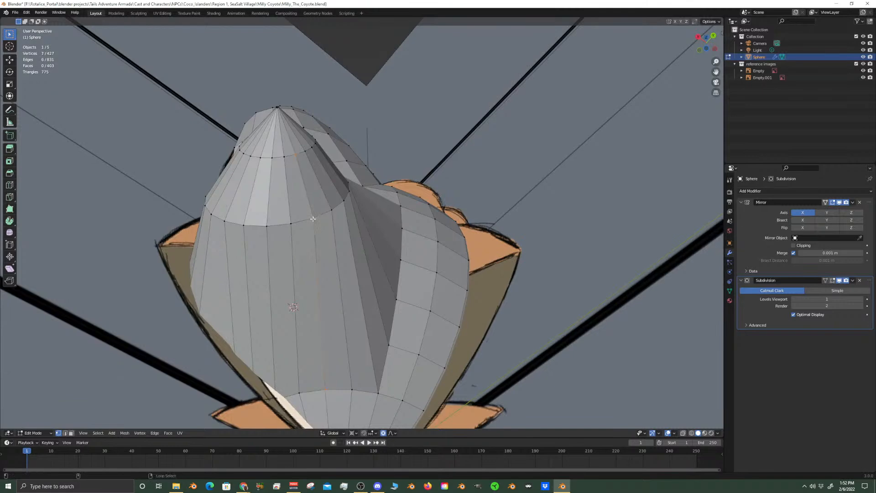
middle_click_drag(310, 219, 340, 213)
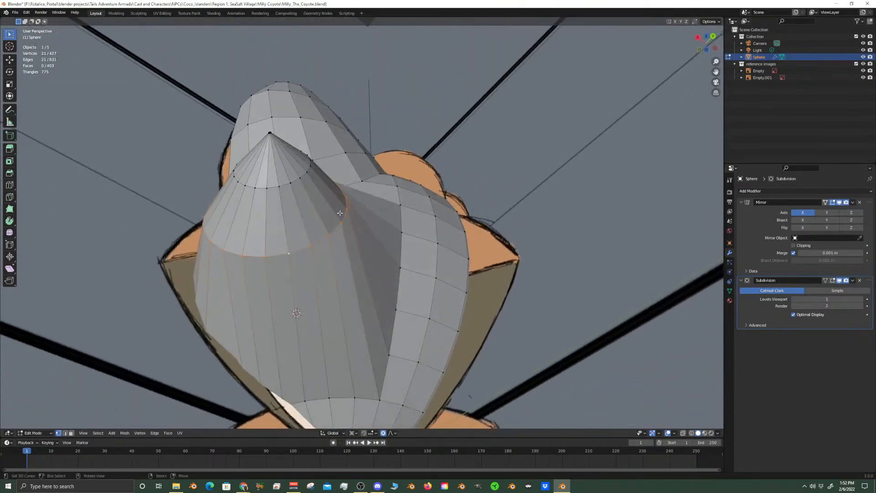
key("KP_1")
middle_click_drag(503, 245, 432, 284)
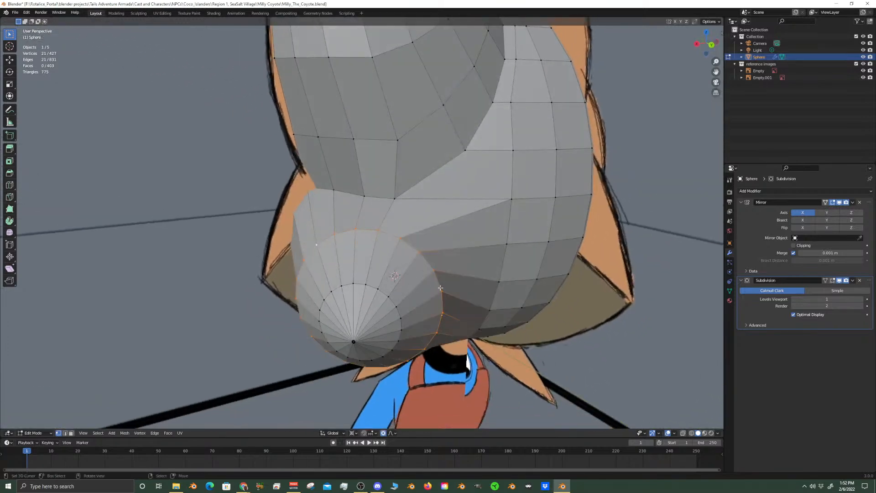
key("r")
right_click(477, 377)
key("r")
key("r")
left_click(521, 309)
With proportional editing off, select the cheek tuft's middle ring, the ring near the tip and the tip itself
left_click(380, 291, "alt")
left_click(428, 262, "alt+shift")
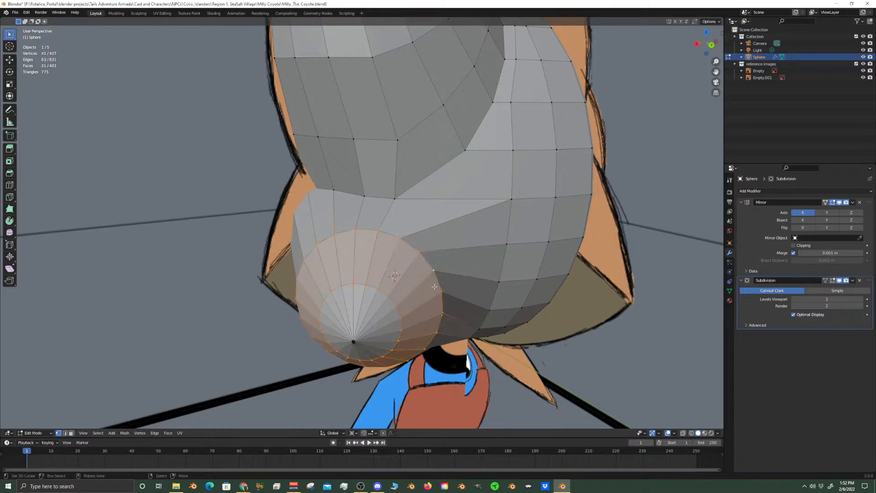
key("KP_Decimal")
scroll(392, 224, "up", 1)
left_click(434, 338, "alt+shift")
scroll(518, 305, "down", 3)
scroll(517, 305, "down", 3)
middle_click_drag(517, 306, 420, 229)
key("KP_1")
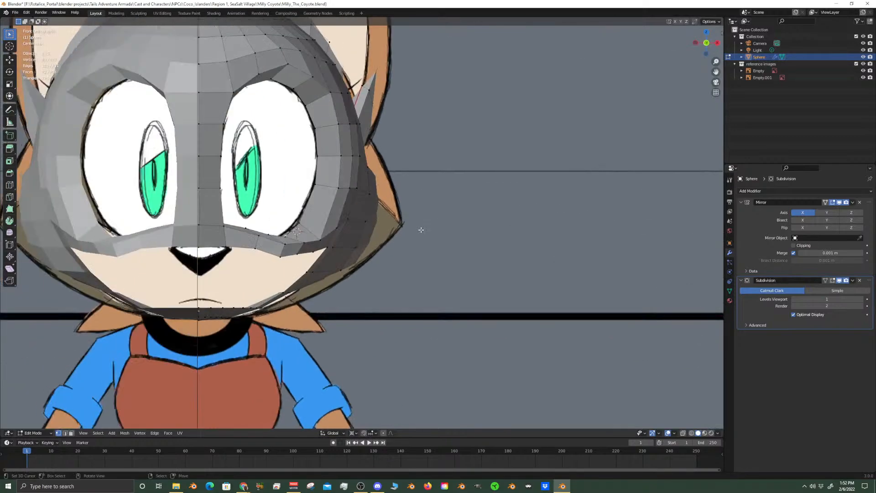
middle_click_drag(399, 241, 479, 269)
key("g")
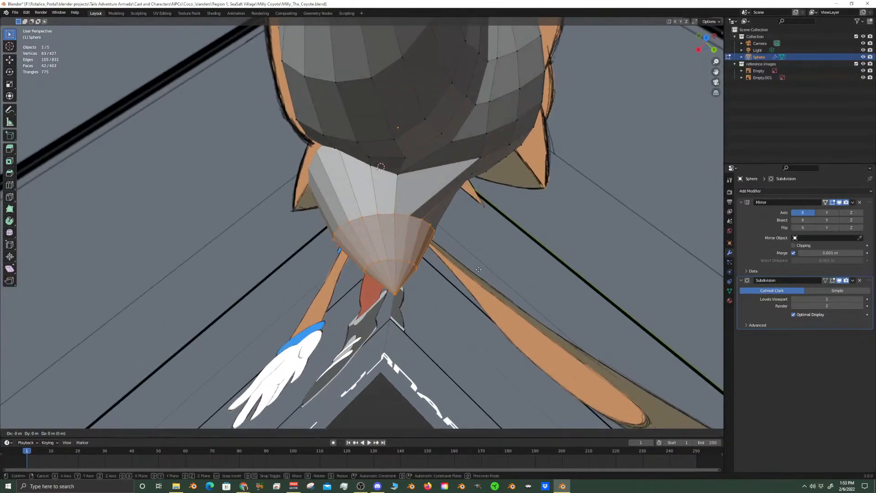
key("shift+z")
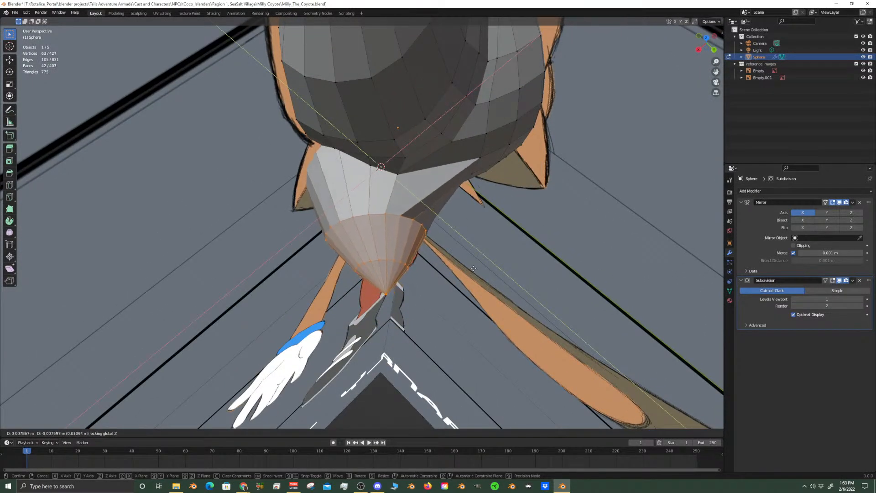
right_click(479, 269)
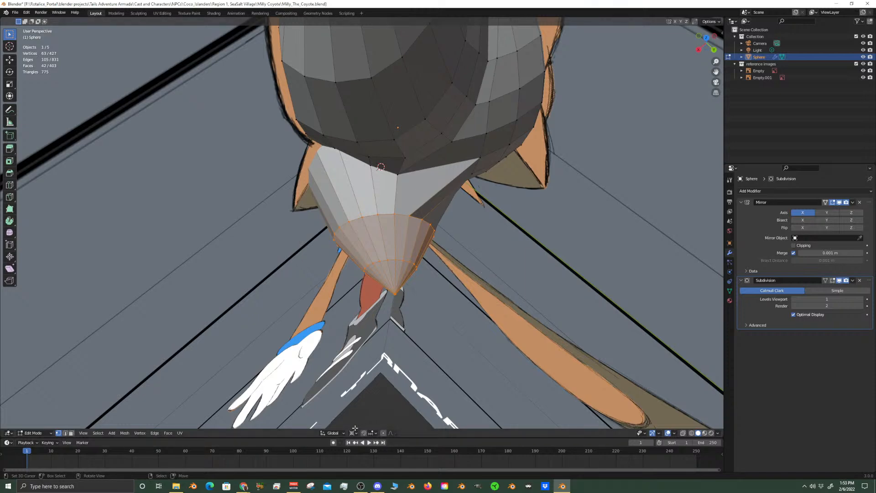
Rotate the selected outer part of the tuft slightly about the global Z axis around the 3D cursor
key("r")
key("z")
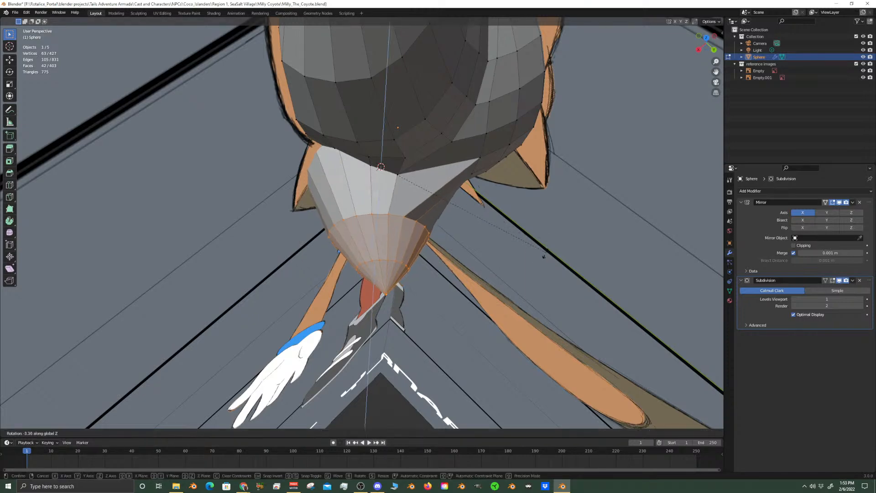
left_click(540, 261)
Edge-slide the tuft's middle ring by a factor of about -0.285
left_click(386, 213, "alt")
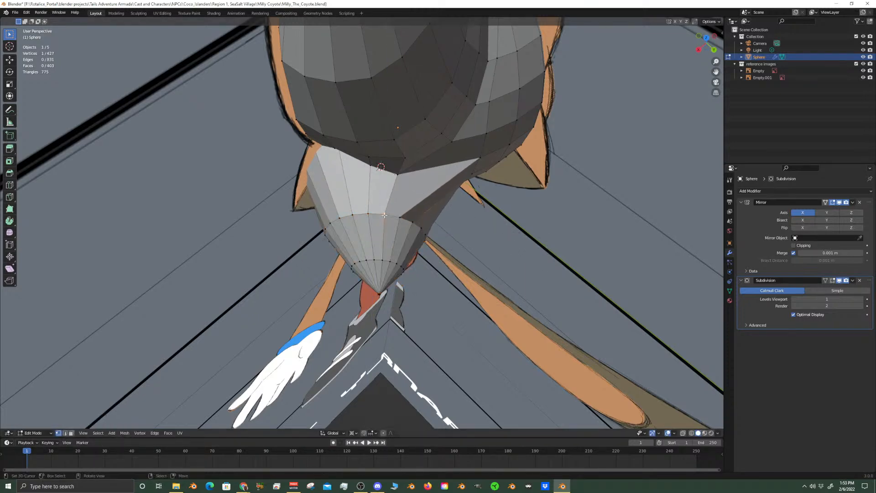
key("g")
key("g")
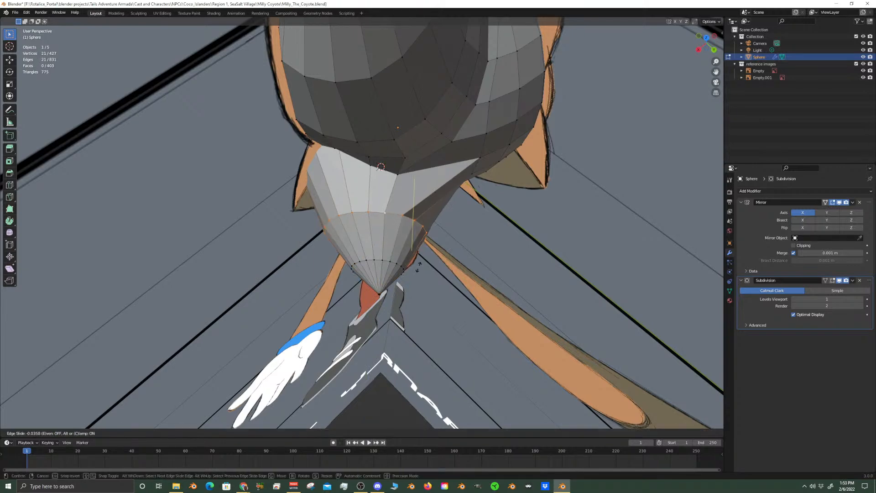
left_click(427, 254)
middle_click_drag(427, 254, 267, 258)
key("KP_1")
middle_click_drag(445, 222, 467, 234)
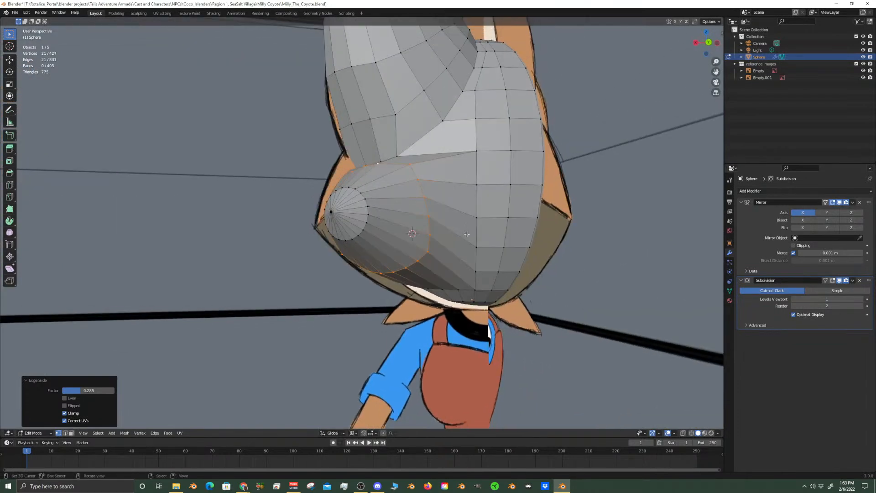
key("KP_1")
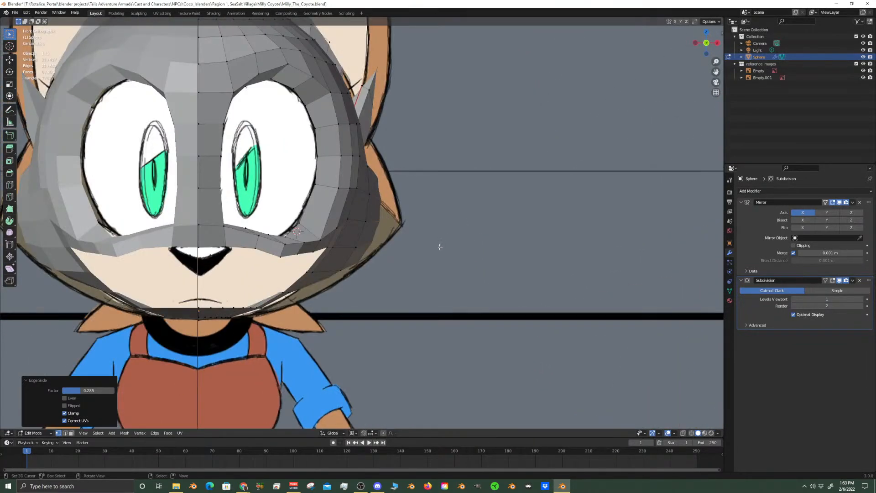
Slide the protruding vertex of the tuft's middle ring, on its head-facing side, along its edge towards the head
scroll(411, 228, "up", 5)
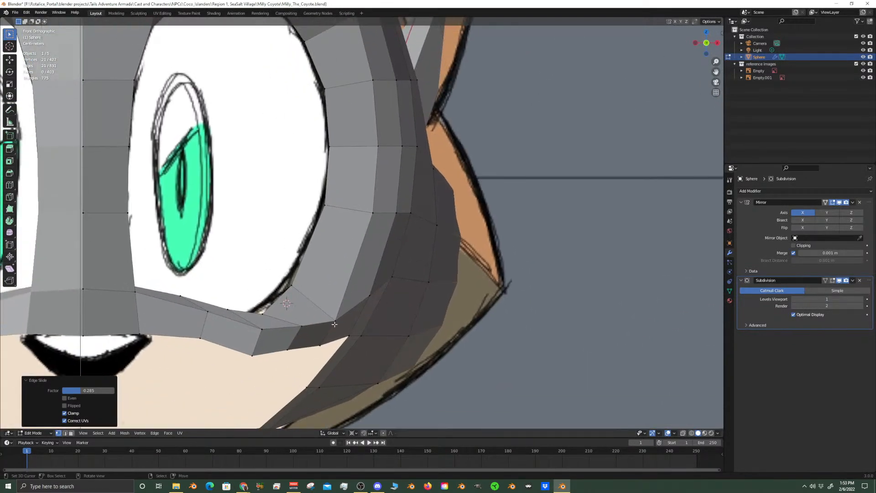
left_click(335, 322)
middle_click_drag(336, 308, 355, 376)
middle_click_drag(508, 277, 515, 307)
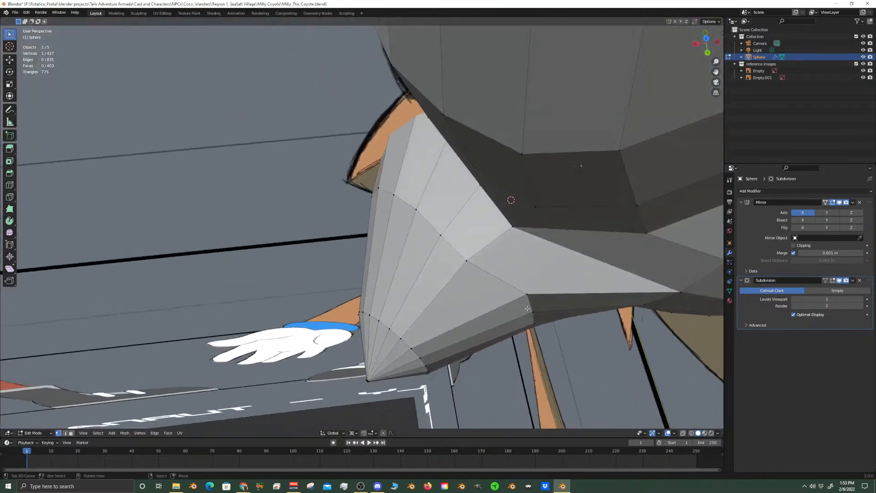
left_click(538, 295, "shift")
key("shift+v")
left_click(563, 296)
middle_click_drag(563, 296, 492, 179)
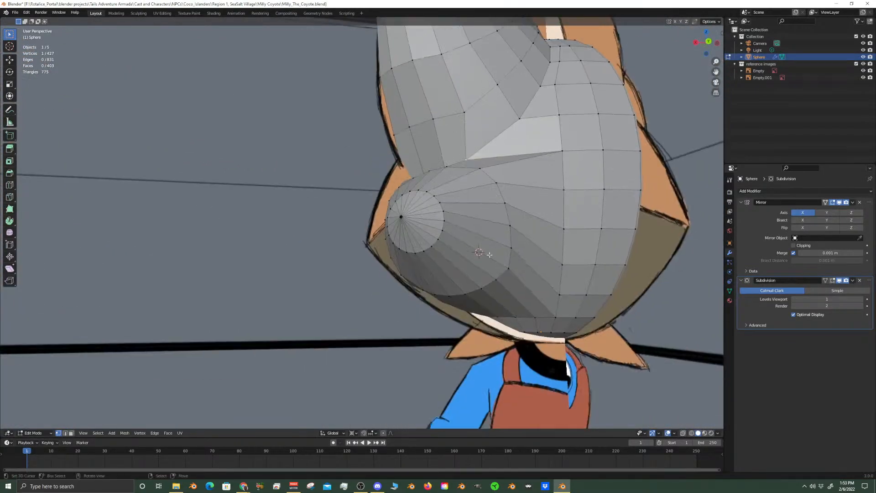
Select the vertices along the lower half of the tuft's middle ring and compare them with the front reference
left_click(507, 272)
right_click(496, 281, "shift")
right_click(481, 289, "shift")
right_click(465, 295, "shift")
right_click(454, 296, "shift")
right_click(436, 296, "shift")
middle_click_drag(421, 284, 448, 287)
right_click(434, 286, "shift")
right_click(417, 271, "shift")
right_click(406, 254, "shift")
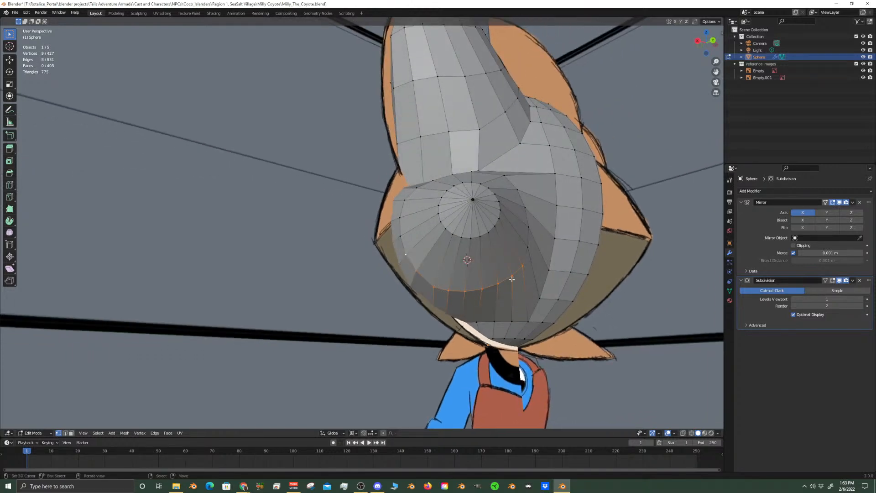
key("KP_1")
scroll(383, 314, "up", 4)
middle_click_drag(327, 260, 434, 210, "shift")
middle_click_drag(335, 351, 481, 238, "shift")
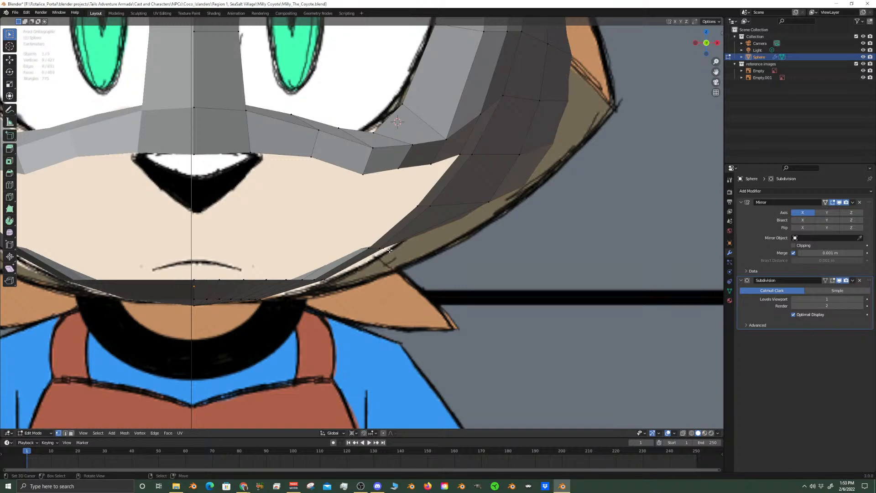
middle_click_drag(389, 250, 438, 242)
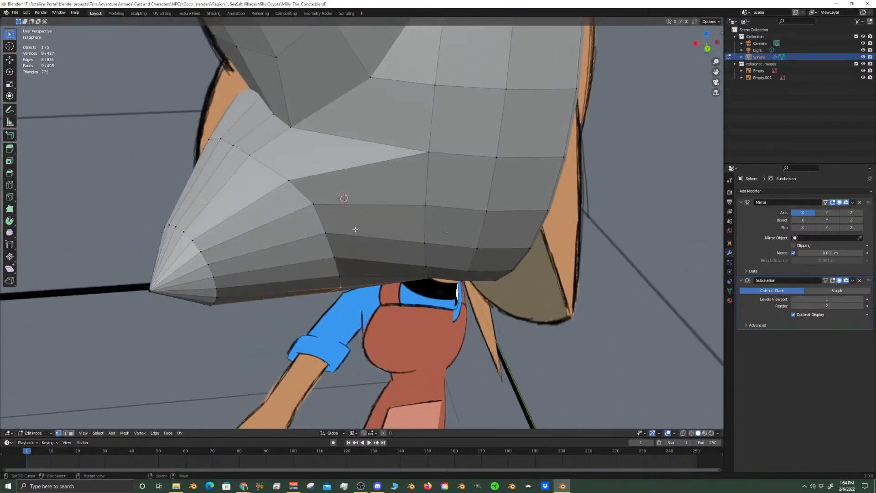
Select the tuft's whole middle ring and turn on X-ray in the front view
left_click(282, 120)
middle_click_drag(377, 188, 348, 223)
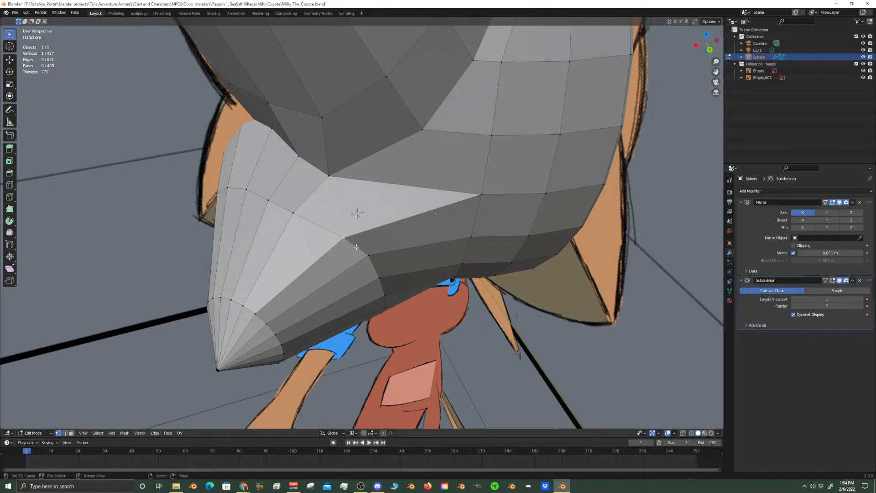
left_click(372, 259)
left_click(373, 259, "alt")
middle_click_drag(373, 258, 393, 309)
middle_click_drag(430, 245, 424, 290)
key("KP_1")
scroll(442, 262, "up", 2)
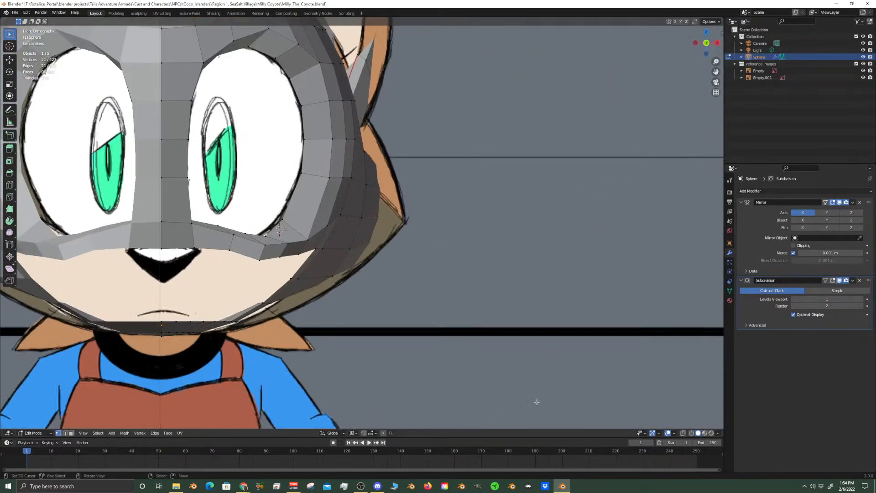
key("alt+z")
mouse_move(439, 177)
middle_mouse_down()
mouse_move(401, 196)
mouse_move(430, 178)
middle_mouse_up()
key("KP_1")
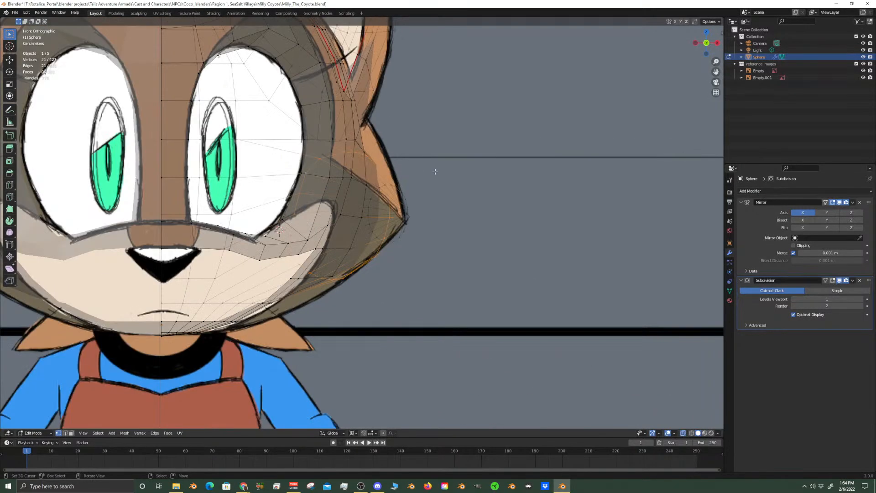
Set the pivot point to Individual Origins and scale the tuft's middle ring to about 1.007
key("g")
left_click(423, 265)
left_click(353, 432)
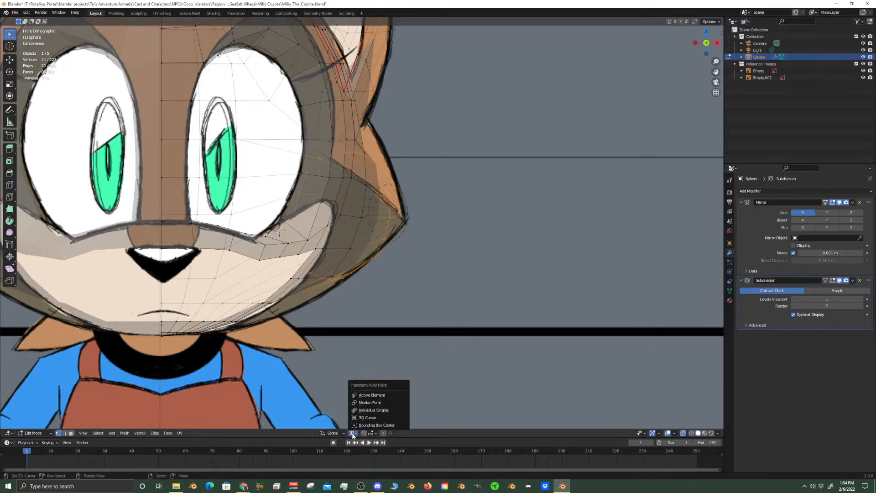
left_click(376, 411)
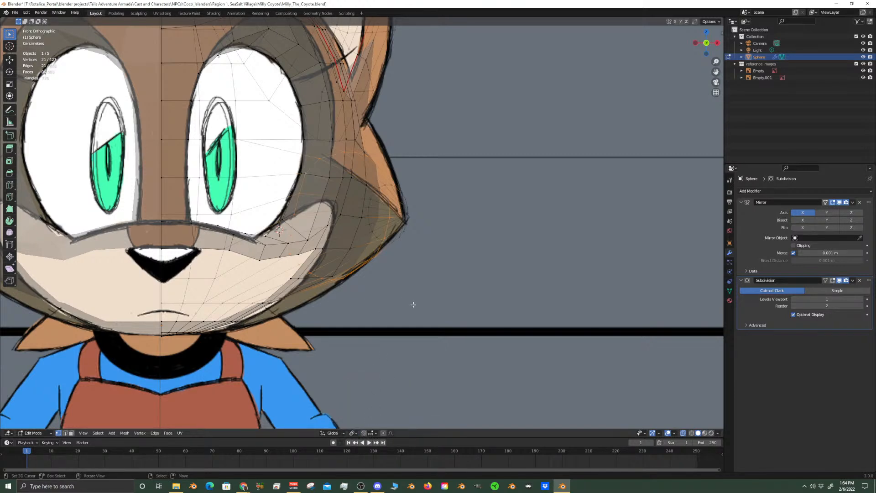
key("s")
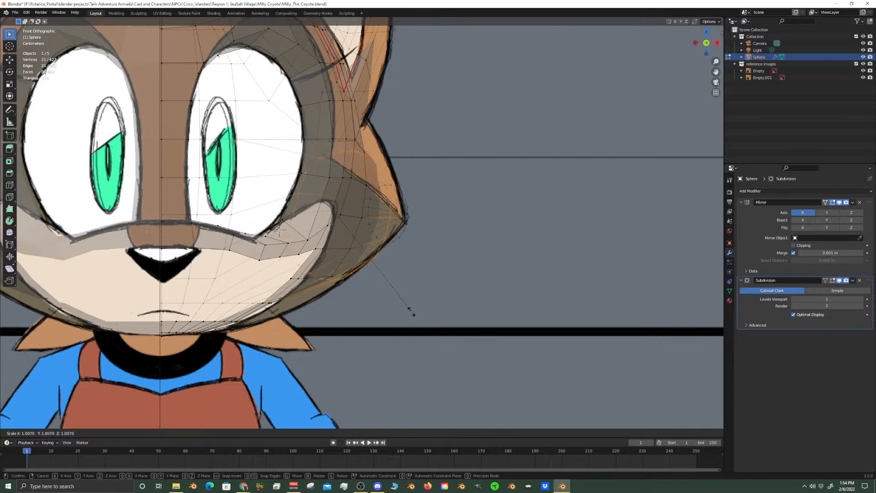
left_click(411, 311)
Extend the selection to both the middle ring and the ring near the tuft's tip, viewed from the front
scroll(390, 297, "up", 3)
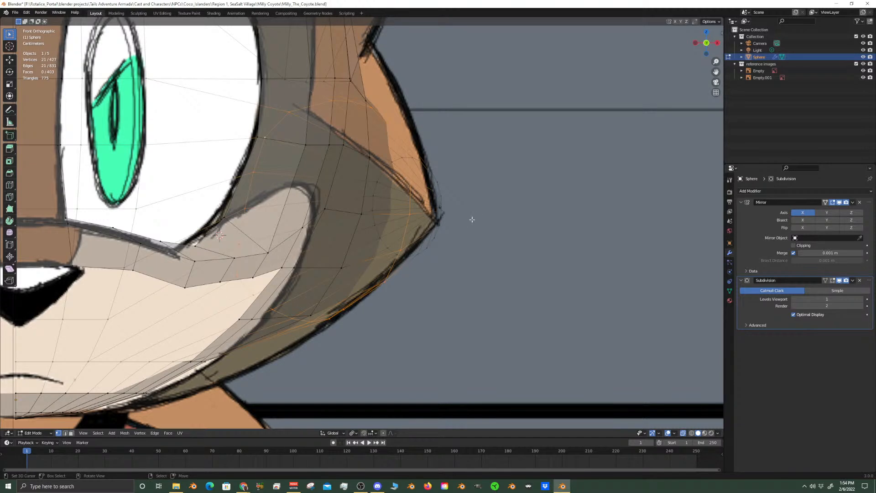
middle_click_drag(472, 220, 448, 212)
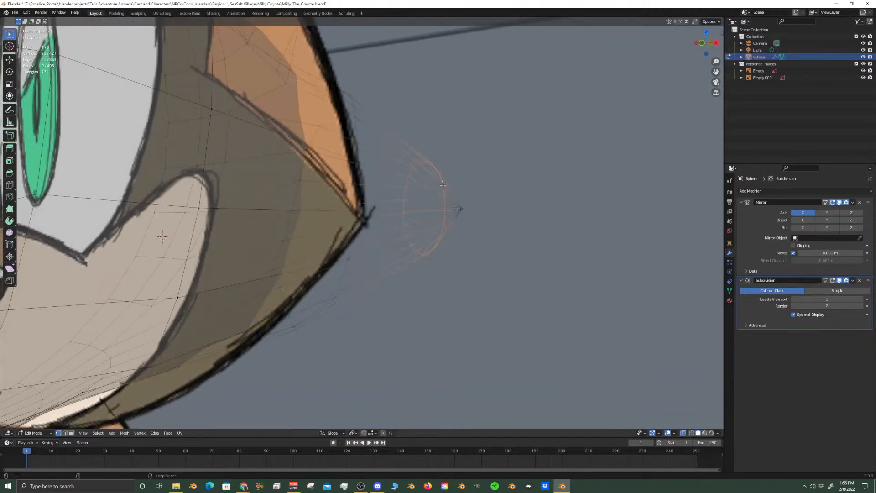
key("ctrl+KP_Add")
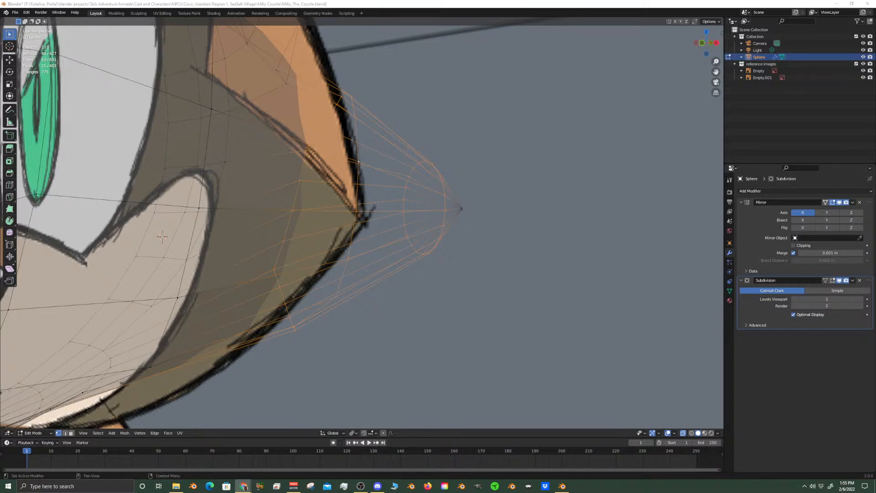
scroll(422, 228, "down", 5)
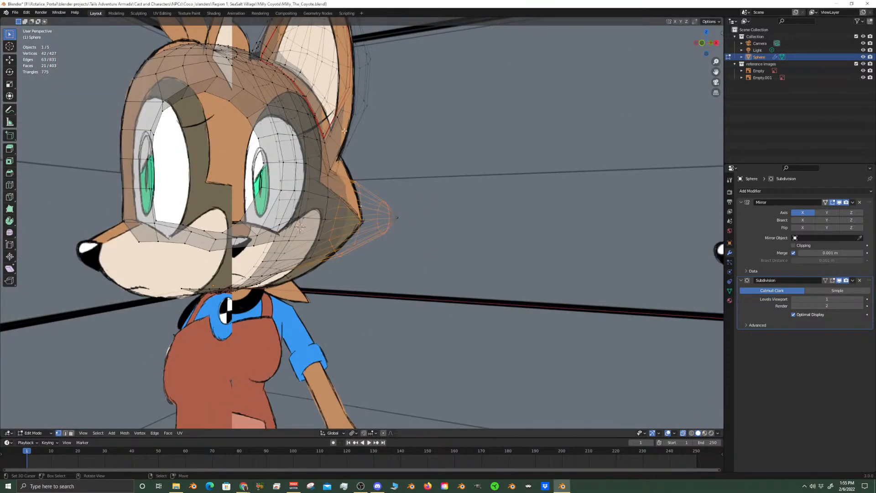
key("KP_1")
scroll(359, 161, "up", 4)
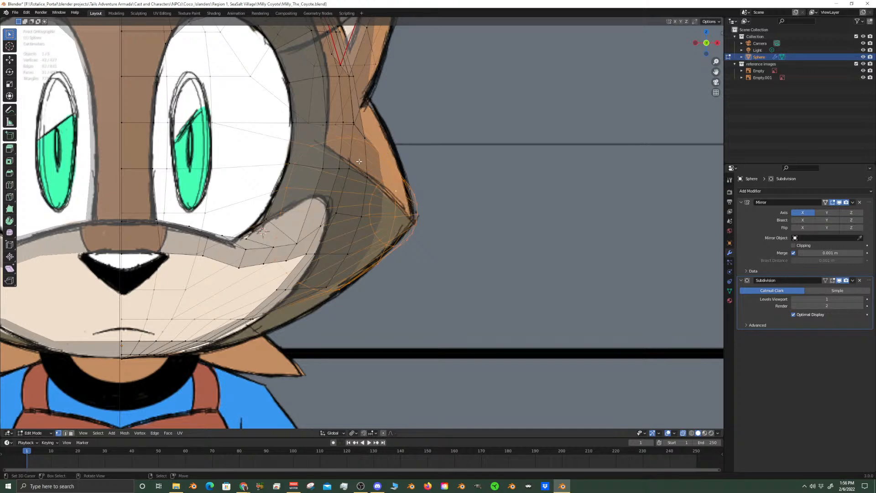
Turn on proportional editing and scale the tuft's middle ring to about 1.094 in the front view
middle_click_drag(352, 238, 401, 235, "shift")
left_click(389, 240)
middle_click_drag(463, 151, 426, 209, "shift")
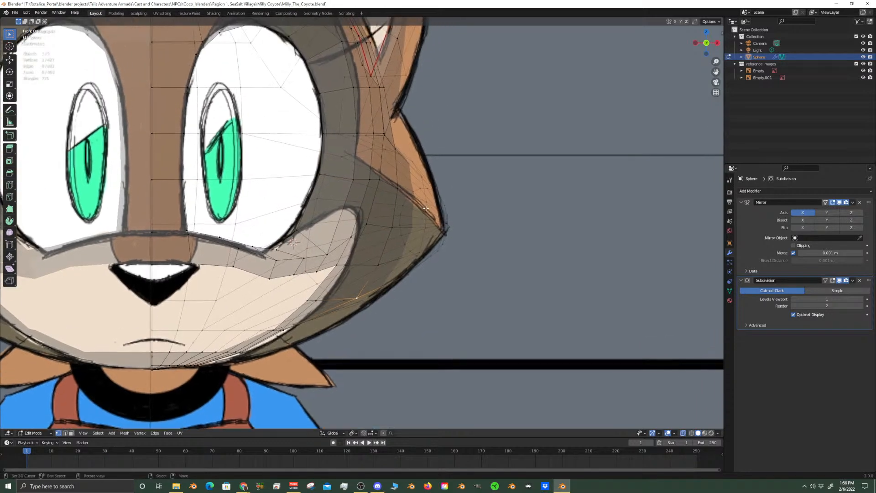
left_click(414, 160, "alt")
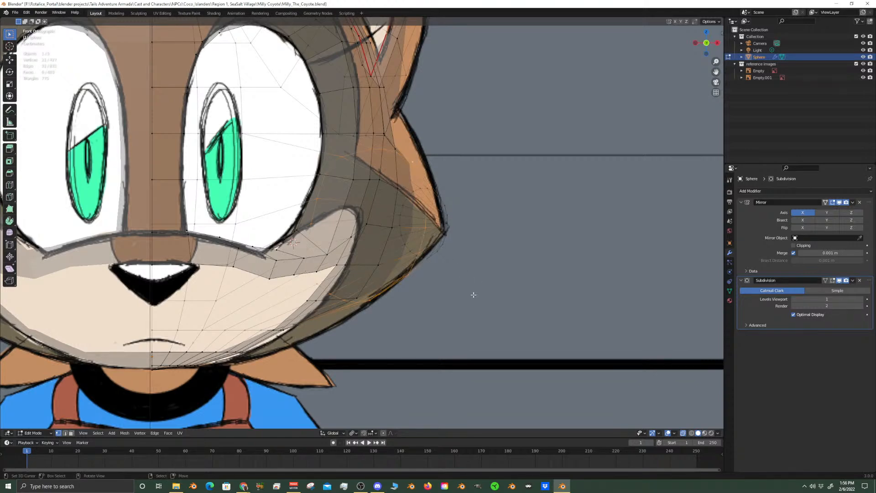
left_click(383, 433)
key("s")
scroll(452, 299, "down", 5)
scroll(450, 299, "up", 1)
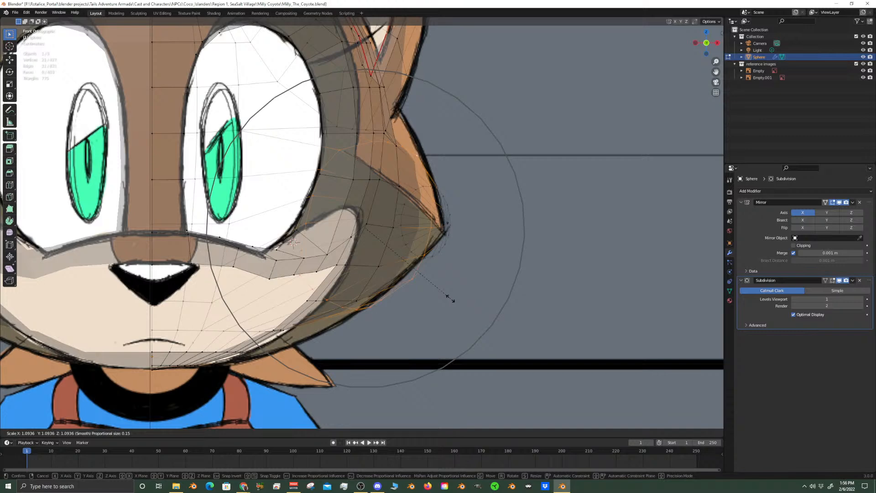
left_click(451, 299)
Move the seam vertices at the tuft's lower edge down along Z by about 0.015 m with proportional editing
middle_click_drag(270, 334, 330, 308, "shift")
scroll(330, 308, "up", 1)
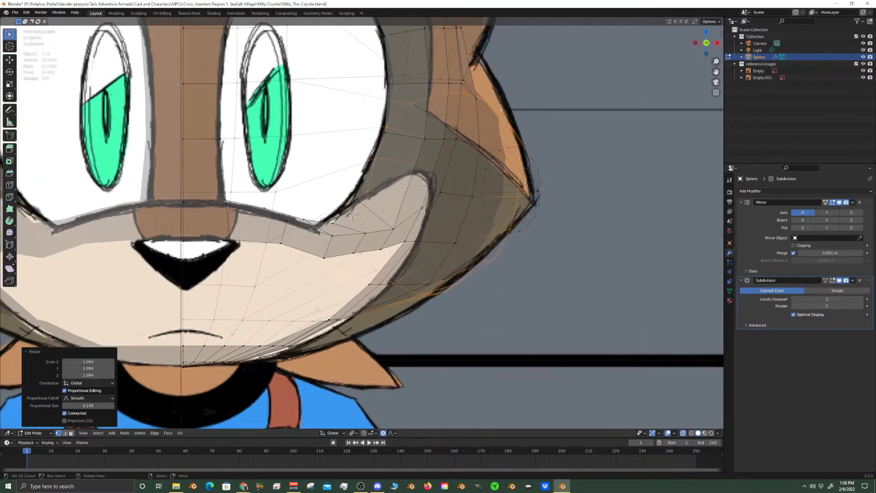
right_click(294, 320)
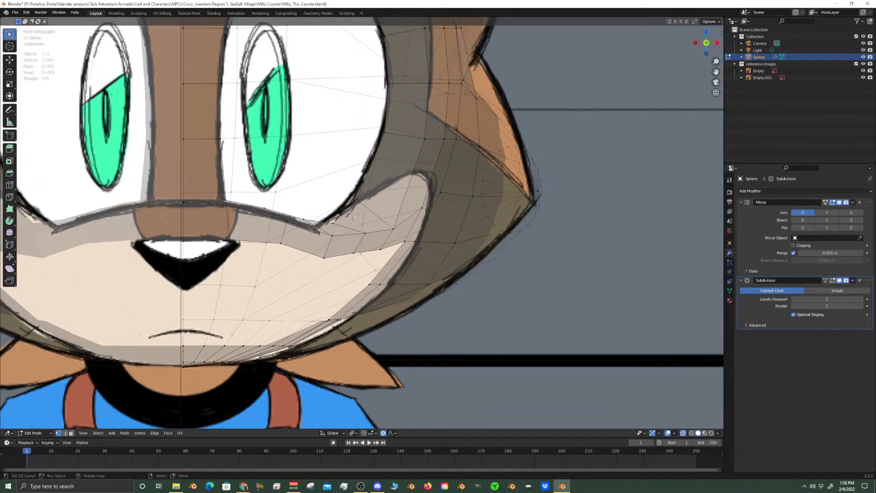
right_click(246, 321, "alt+shift")
scroll(316, 325, "up", 2)
middle_click_drag(317, 325, 444, 303, "shift")
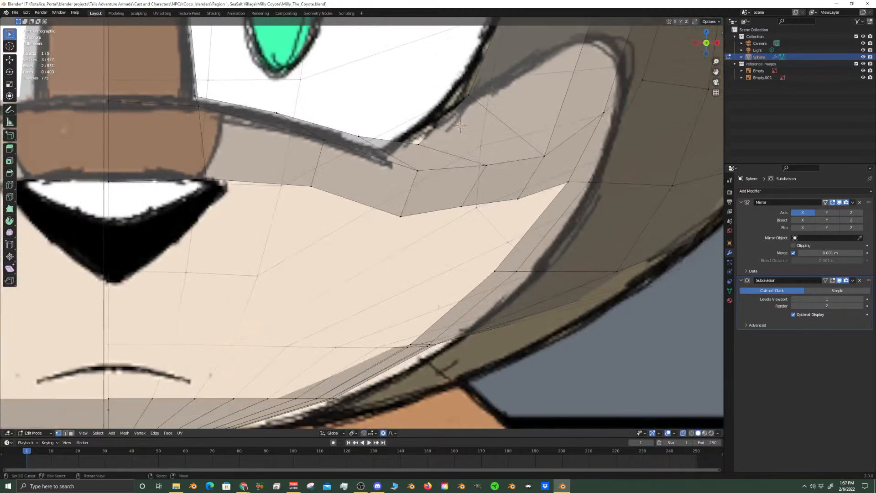
scroll(401, 342, "down", 3)
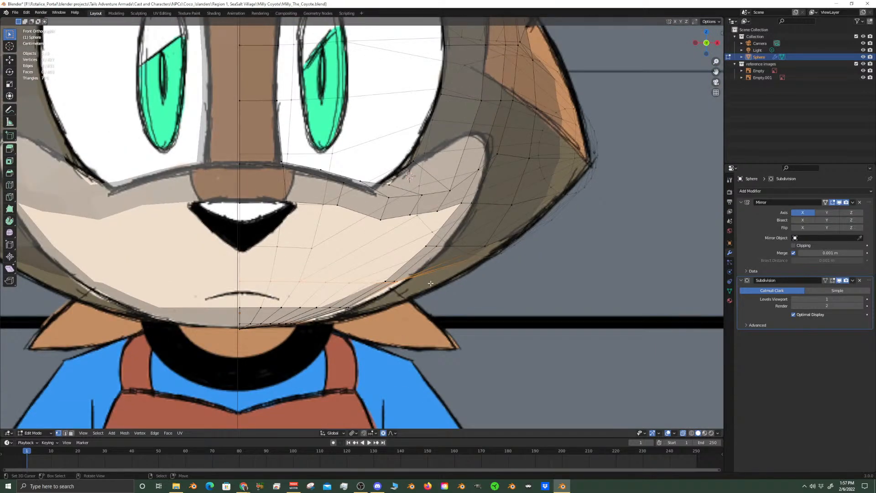
key("g")
key("z")
scroll(434, 291, "up", 3)
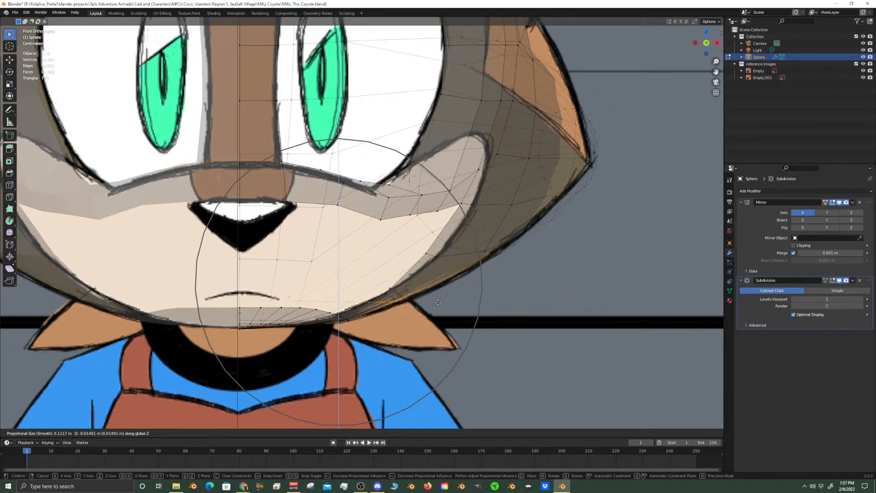
left_click(438, 302)
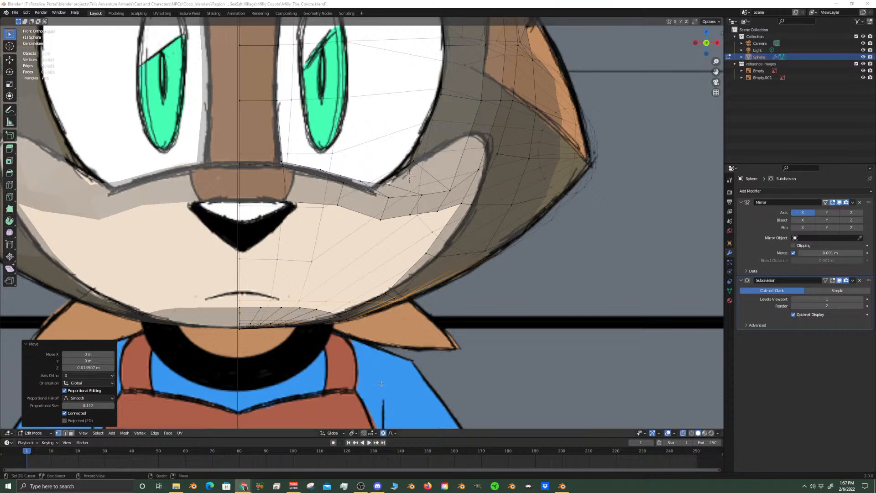
Turn off X-ray and hide the reference images collection to expose the seam between the ear and the tuft
left_click(384, 3)
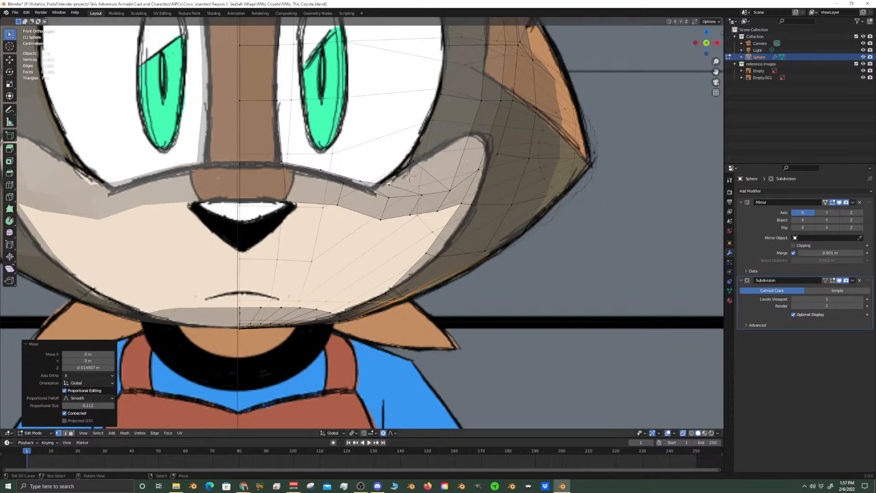
scroll(545, 165, "down", 5)
scroll(493, 181, "up", 4)
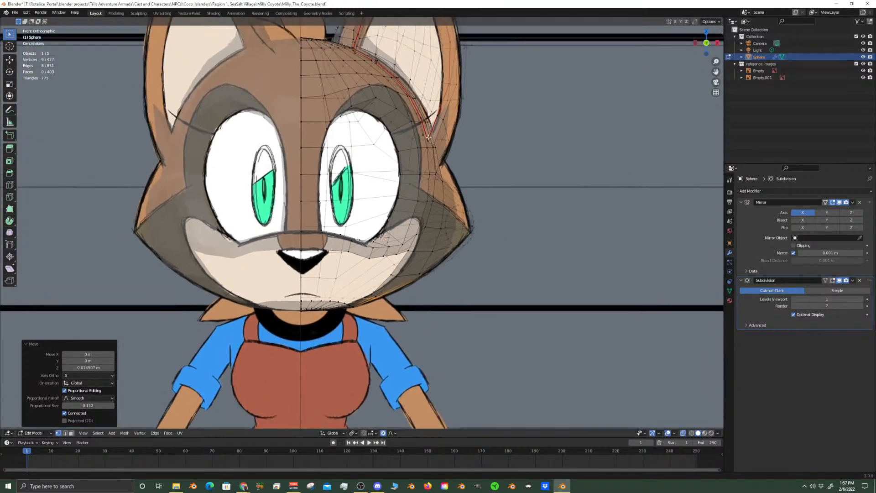
scroll(482, 183, "up", 2)
left_click(478, 152)
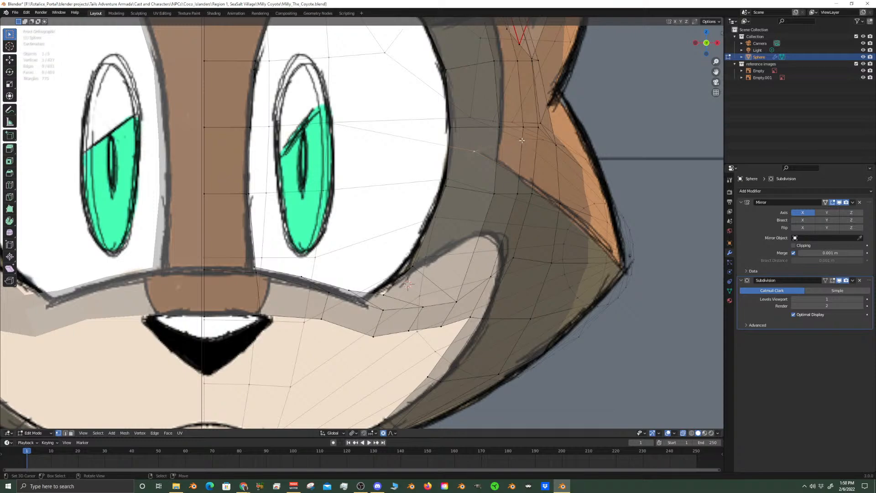
scroll(548, 141, "down", 4)
middle_click_drag(554, 141, 347, 179)
scroll(330, 181, "up", 2)
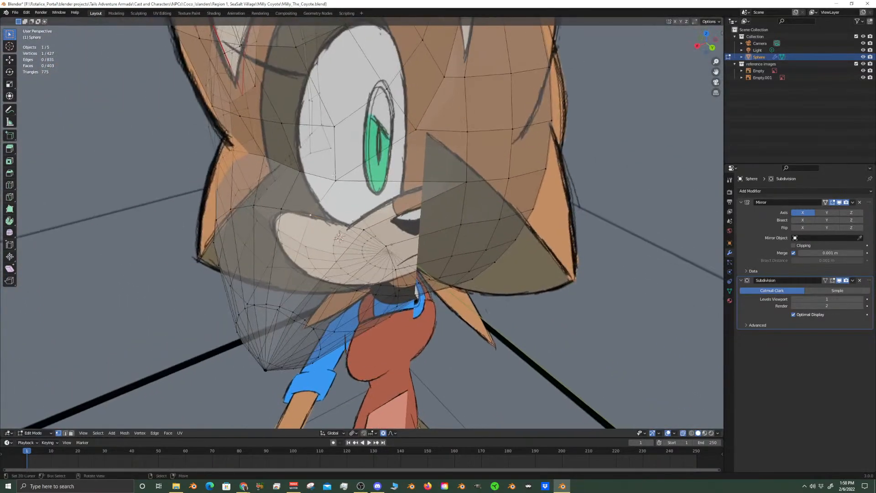
left_click(683, 433)
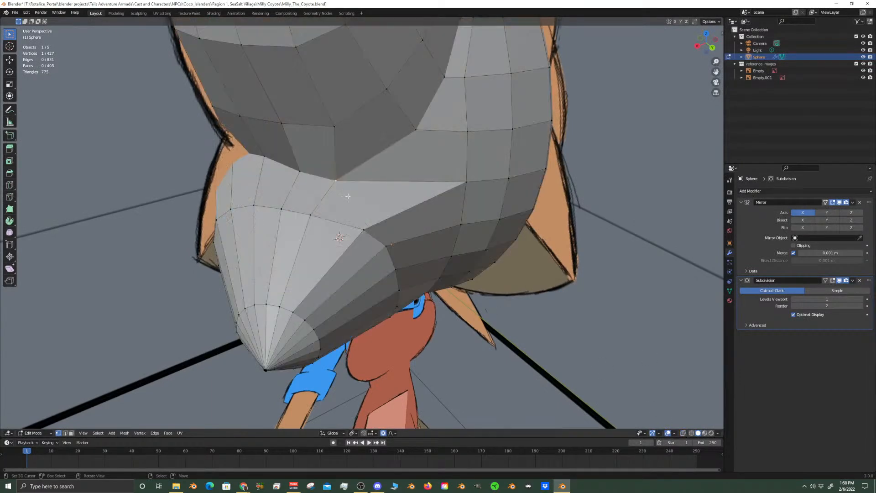
middle_click_drag(302, 172, 318, 165)
left_click(271, 180, "shift")
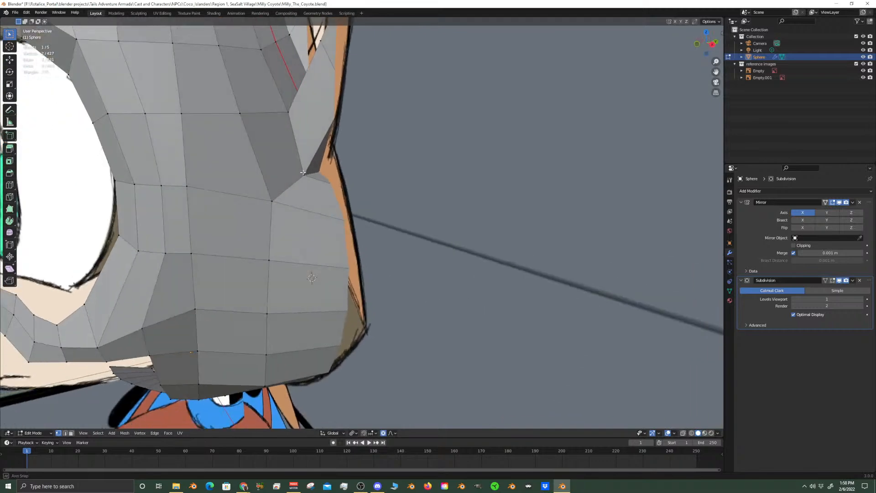
left_click(863, 64)
middle_click_drag(427, 131, 366, 224)
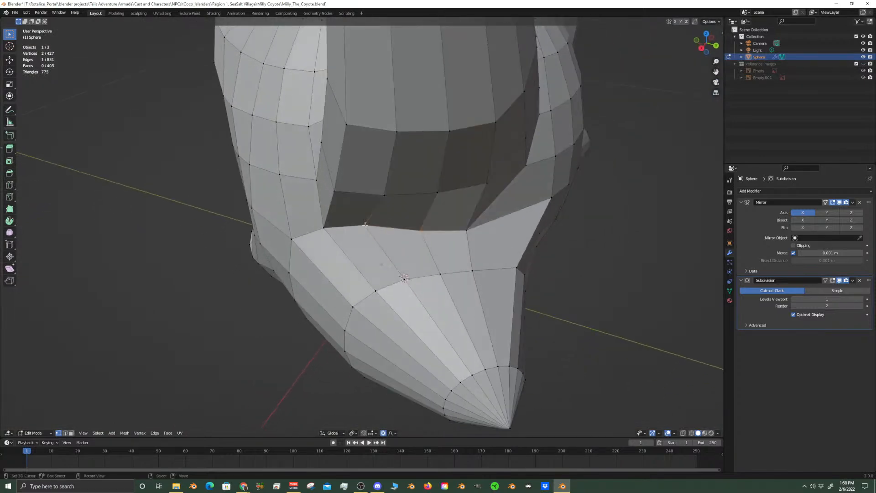
Vertex-slide the first inner seam vertex on top of the tuft up toward the ear by a factor of about 0.66
middle_click_drag(378, 241, 383, 210)
scroll(393, 208, "up", 1)
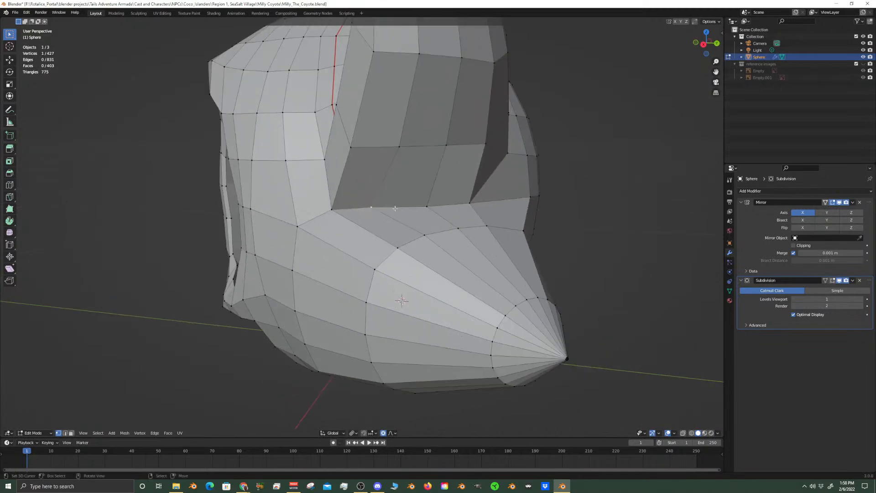
key("g")
key("g")
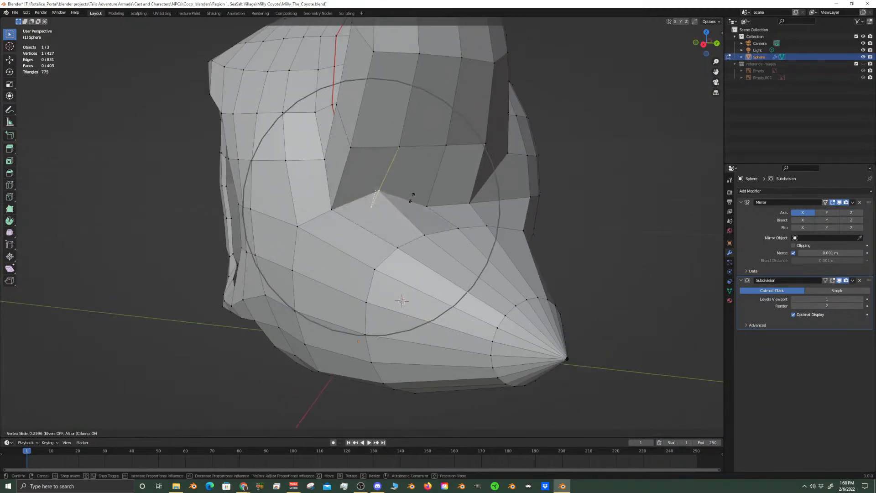
left_click(414, 178)
Vertex-slide the next two seam vertices under the ear upward, the second by a factor of about 0.4
middle_click_drag(414, 178, 430, 233)
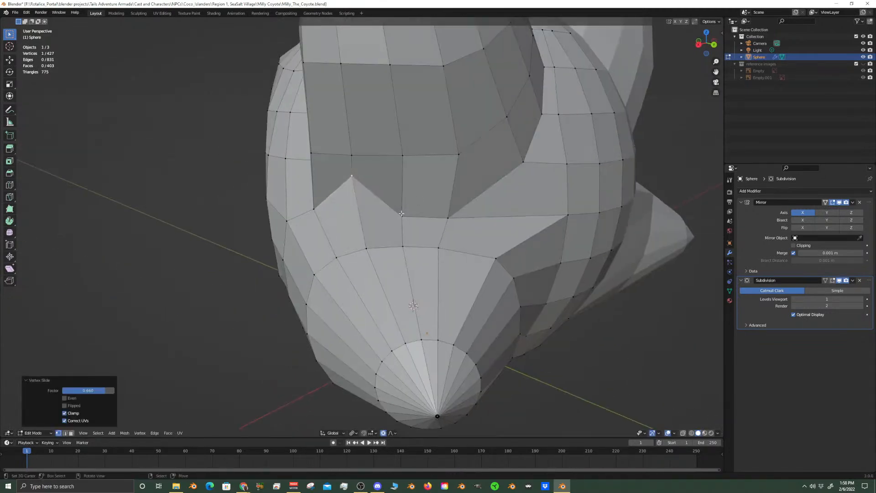
key("g")
key("g")
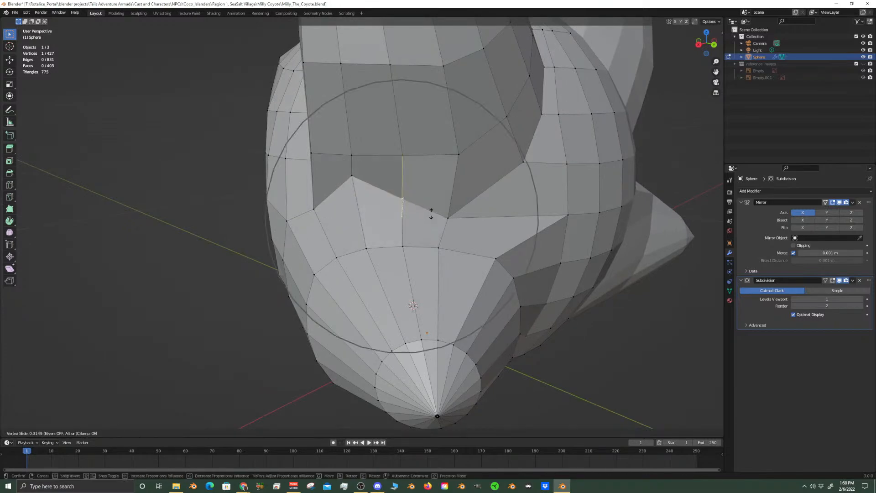
left_click(445, 212)
right_click(445, 212)
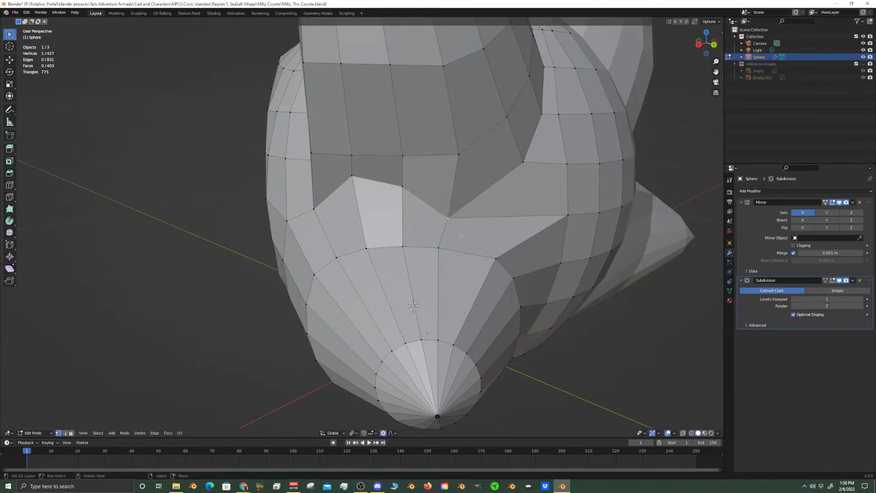
key("g")
key("g")
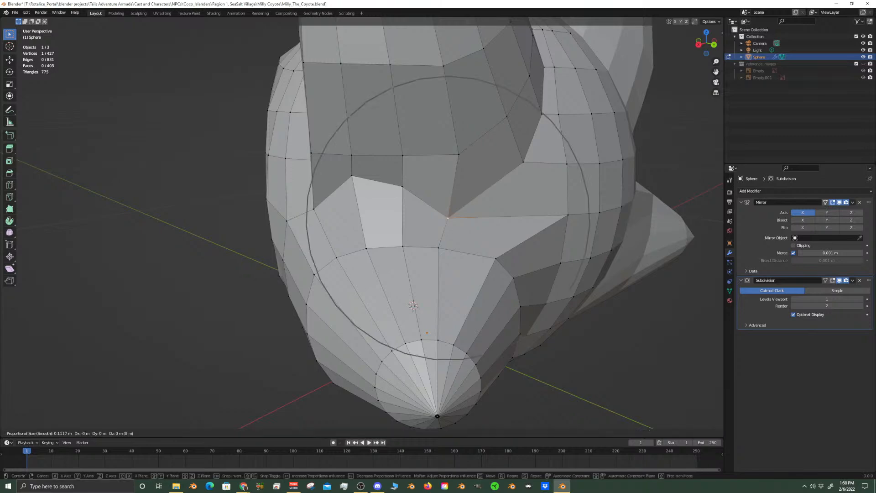
left_click(466, 208)
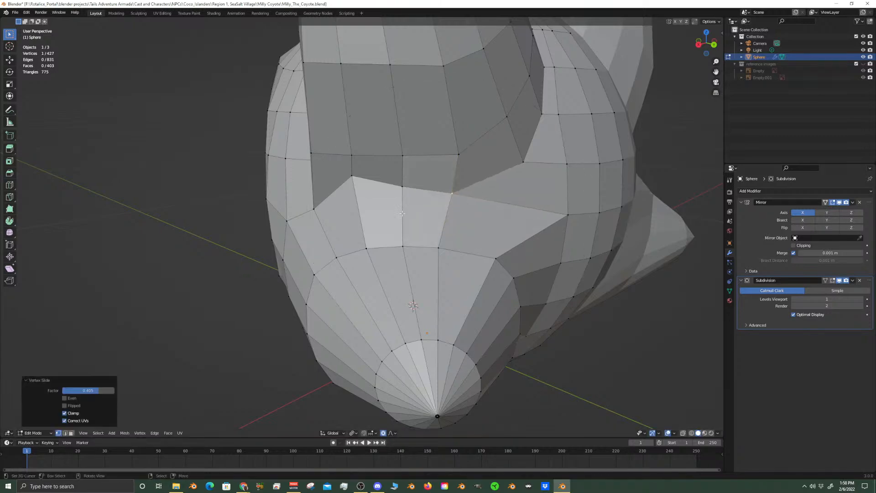
Vertex-slide the seam vertex at the ear's front corner up along the ear edge by a factor of about 0.48
middle_click_drag(477, 207, 402, 221)
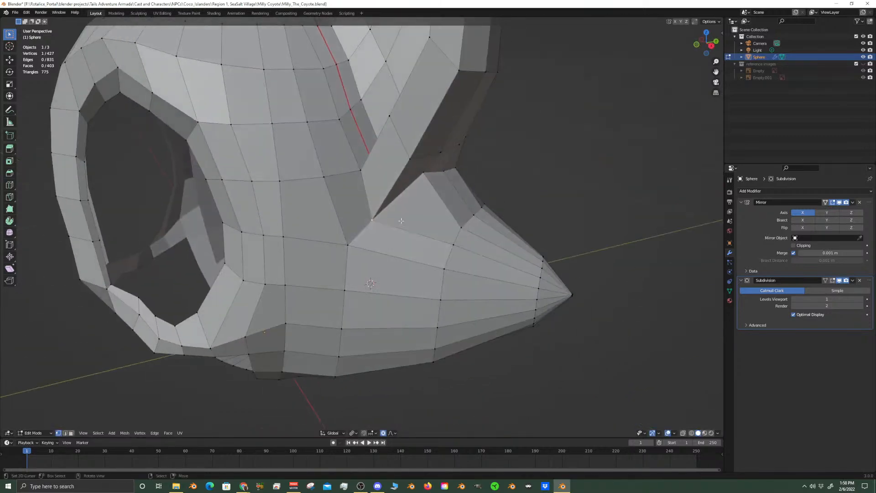
key("g")
key("g")
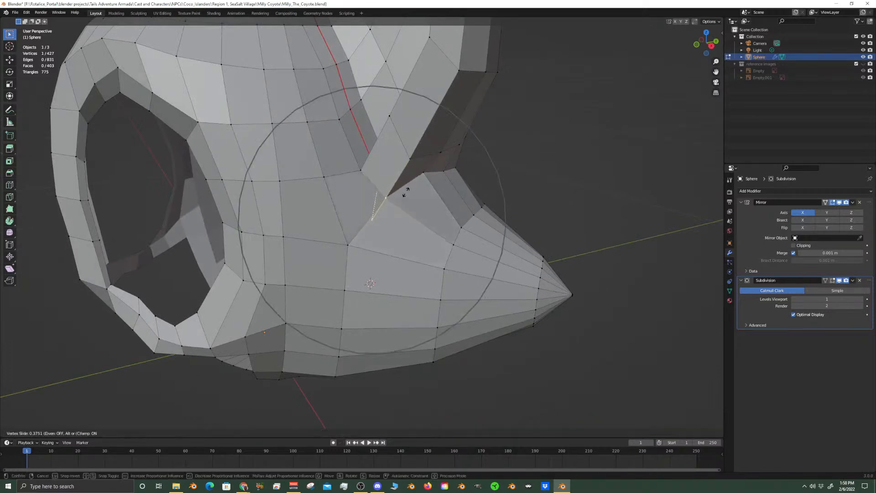
left_click(413, 187)
middle_click_drag(412, 188, 338, 242)
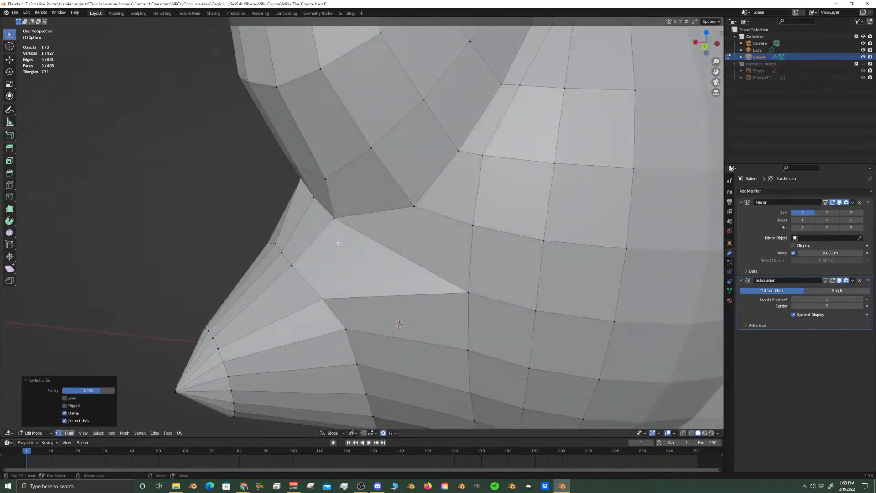
Vertex-slide the uppermost seam vertex behind the ear outward toward the tuft's middle ring
left_click(474, 292)
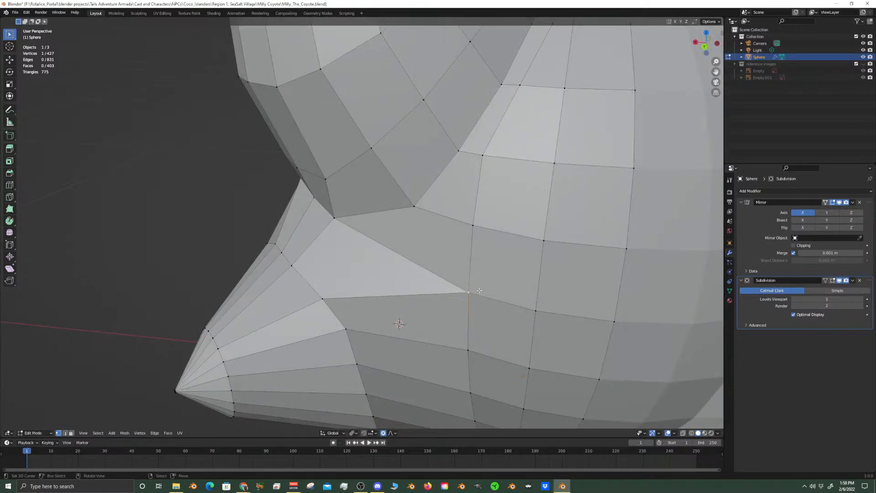
key("shift+v")
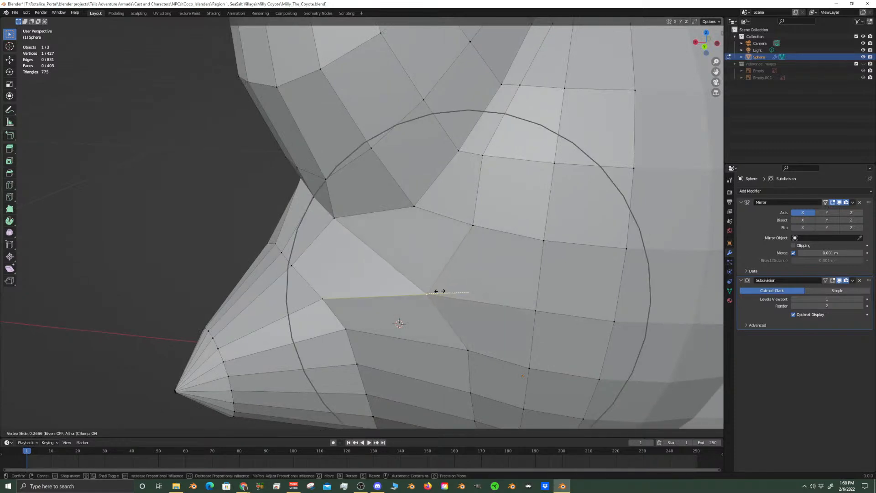
left_click(434, 290)
scroll(434, 291, "down", 7)
middle_click_drag(435, 287, 441, 256)
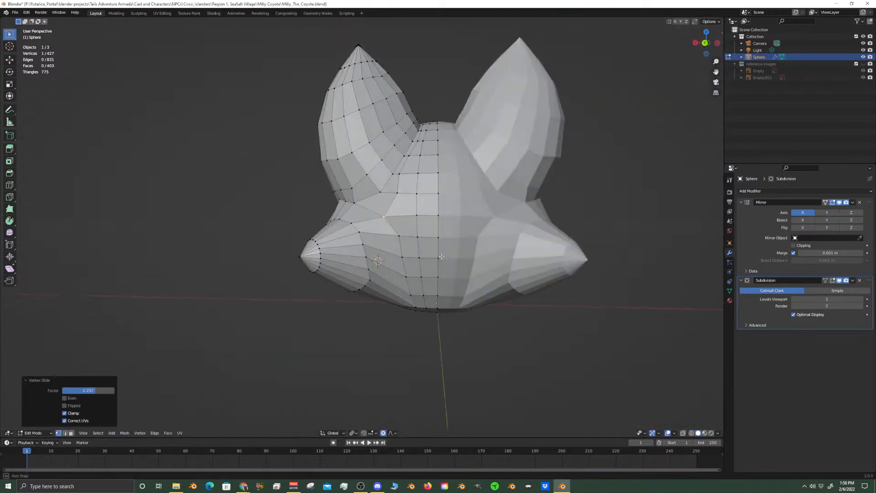
Vertex-slide the upper two vertices of the column behind the tuft outward toward its middle ring, the first by a factor of about 0.187
scroll(442, 257, "up", 4)
left_click(435, 248)
key("shift+v")
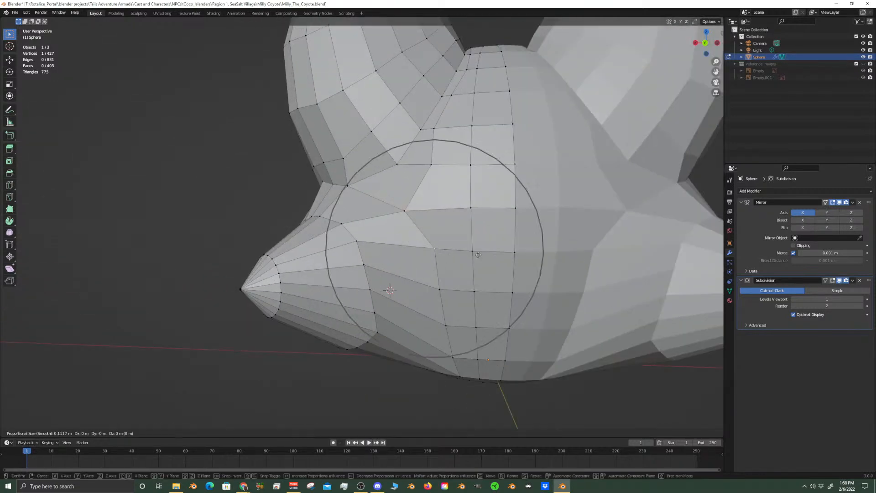
left_click(463, 259)
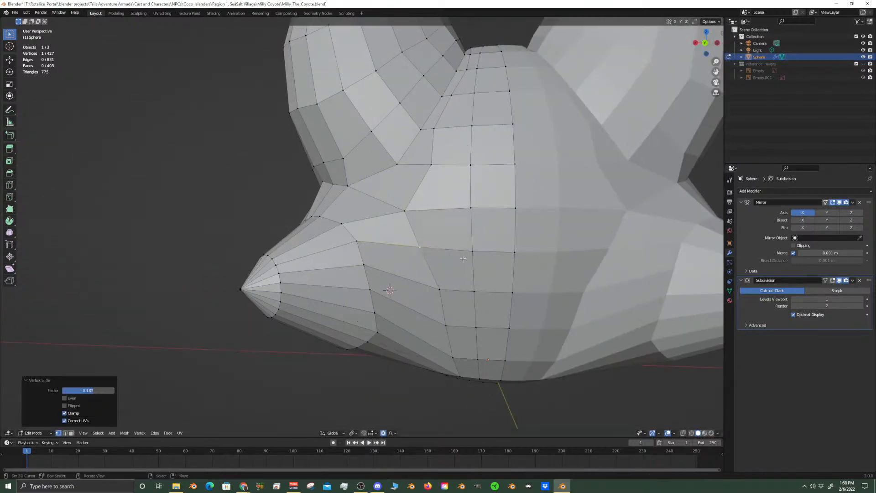
left_click(434, 294)
key("shift+v")
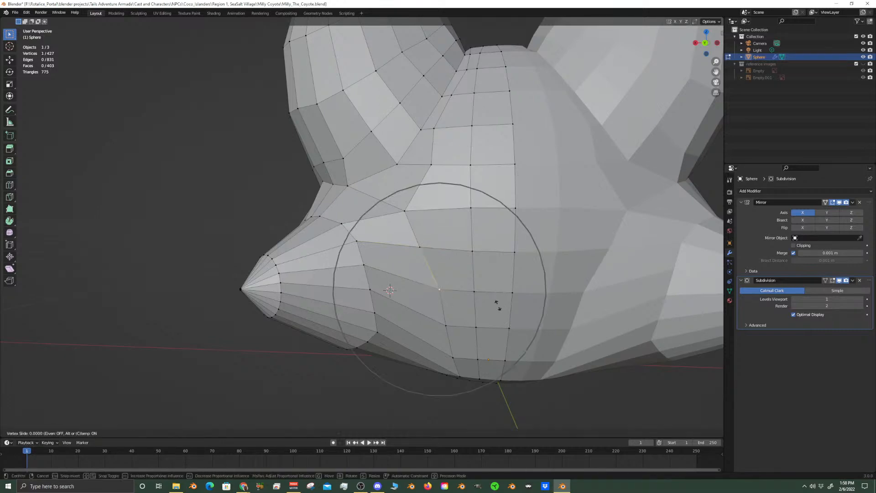
left_click(465, 313)
Vertex-slide the next two lower vertices of that column on the back of the head outward toward the cheek tuft
left_click(448, 325)
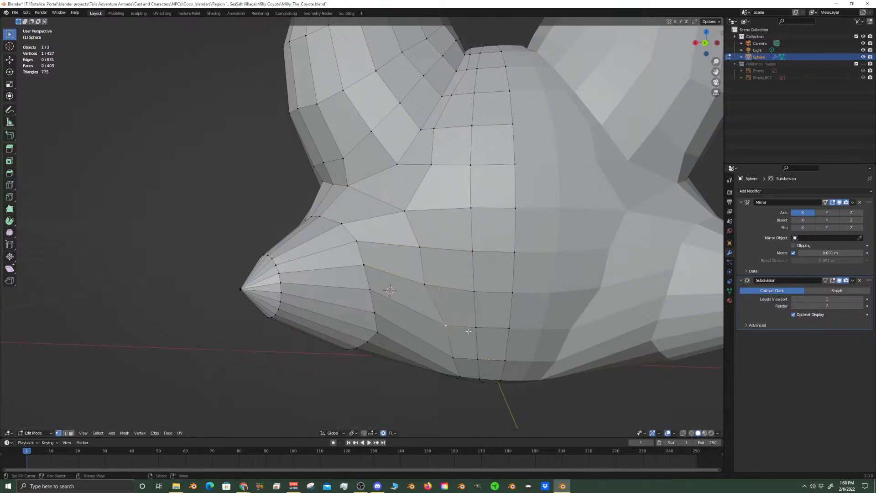
key("shift+v")
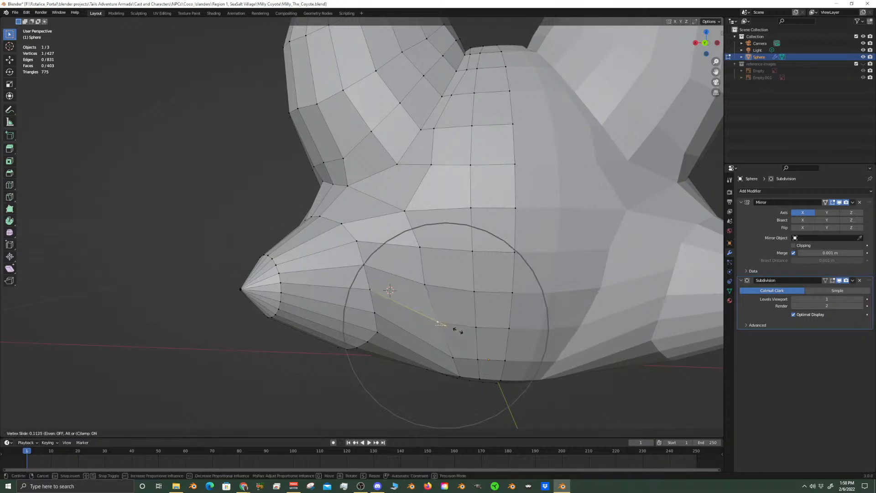
left_click(454, 355)
left_click(452, 357)
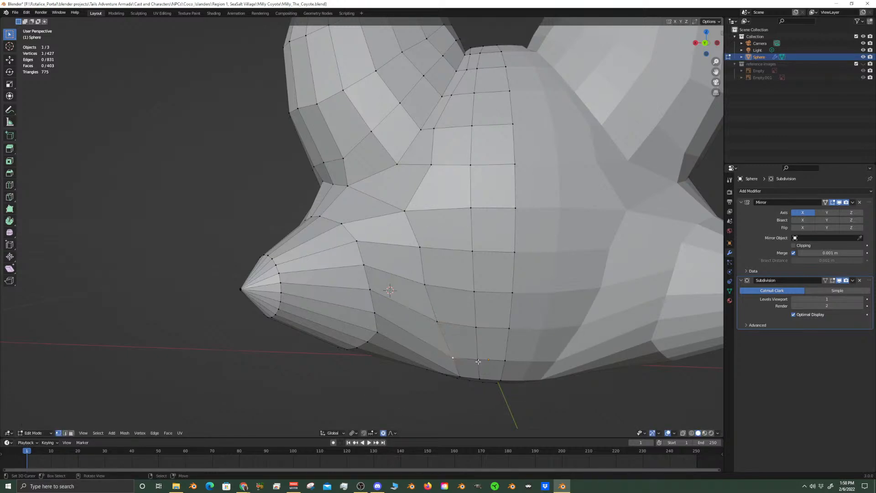
key("shift+v")
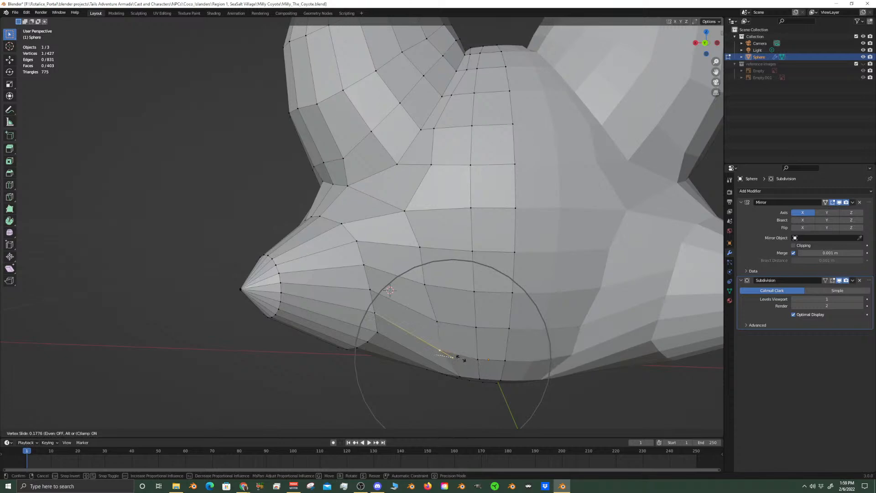
left_click(469, 361)
Examine the smoothed head in Object Mode from several angles, including the side and front views
middle_click_drag(468, 361, 448, 321)
middle_click_drag(364, 334, 474, 250)
key("Tab")
key("KP_3")
key("KP_1")
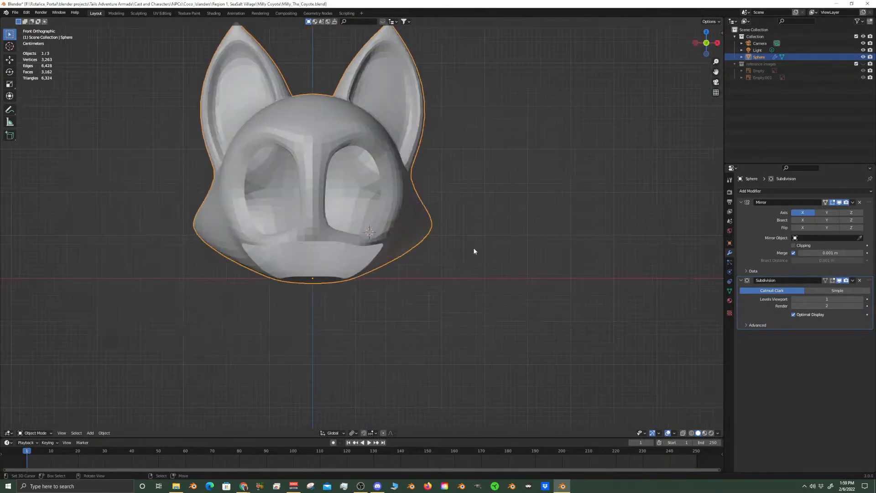
middle_click_drag(373, 220, 459, 256)
scroll(470, 308, "up", 4)
scroll(470, 309, "down", 6)
key("KP_3")
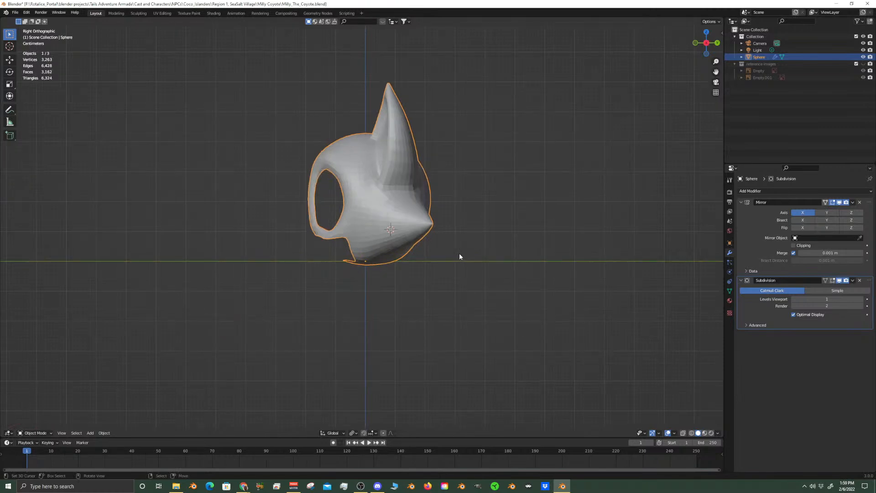
key("KP_1")
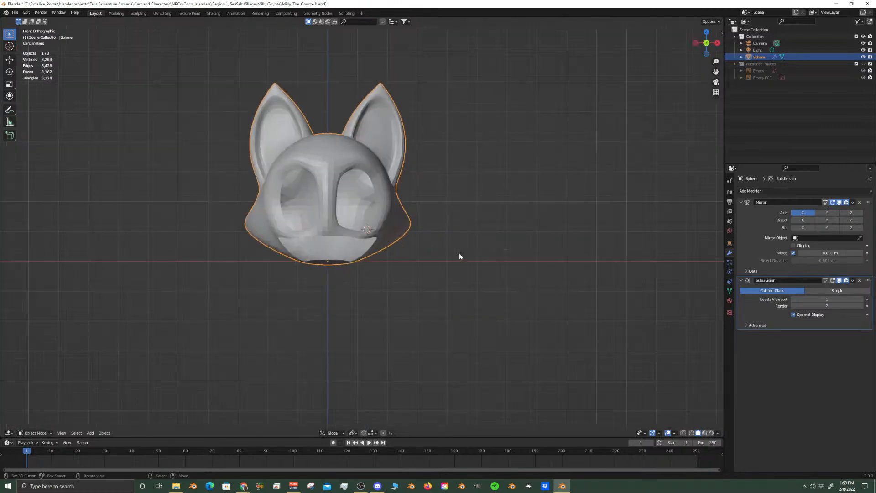
Show the reference images collection, compare the head with the front reference, and hide the collection again
left_click(863, 64)
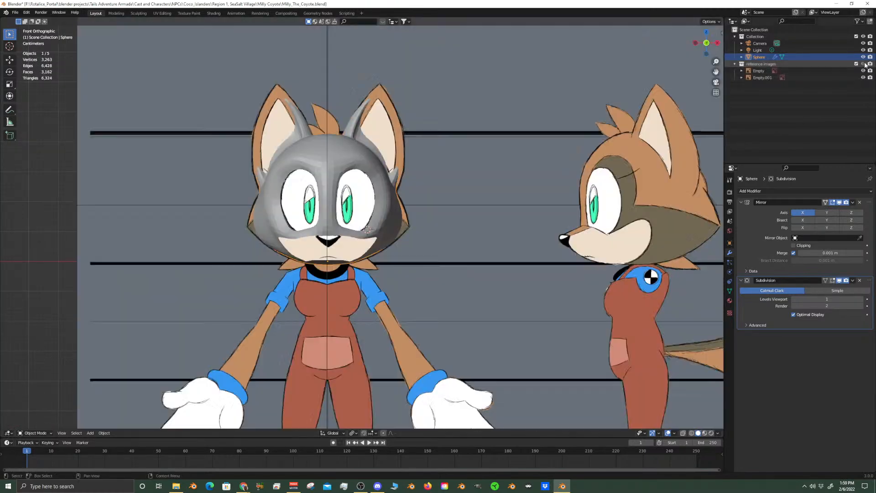
scroll(327, 233, "up", 5)
scroll(327, 233, "down", 3)
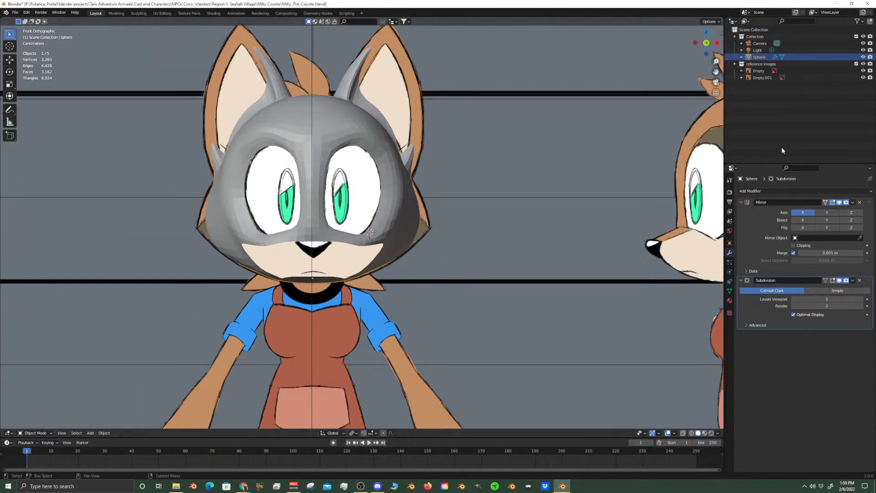
left_click(863, 64)
In Edit Mode, move the two edges at the peak of the inner ear rim up about 0.011 m along Z with proportional size 0.029
key("Tab")
scroll(442, 243, "up", 4)
scroll(278, 276, "up", 2)
scroll(277, 276, "up", 4)
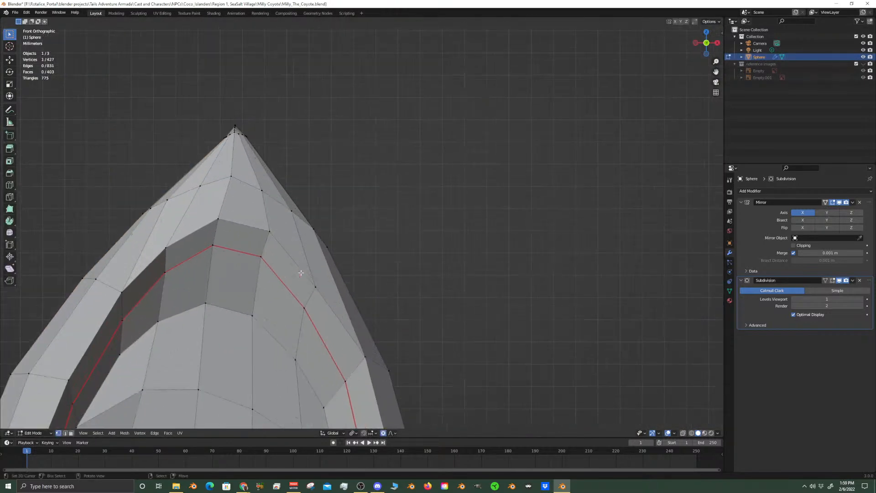
left_click(258, 171, "shift")
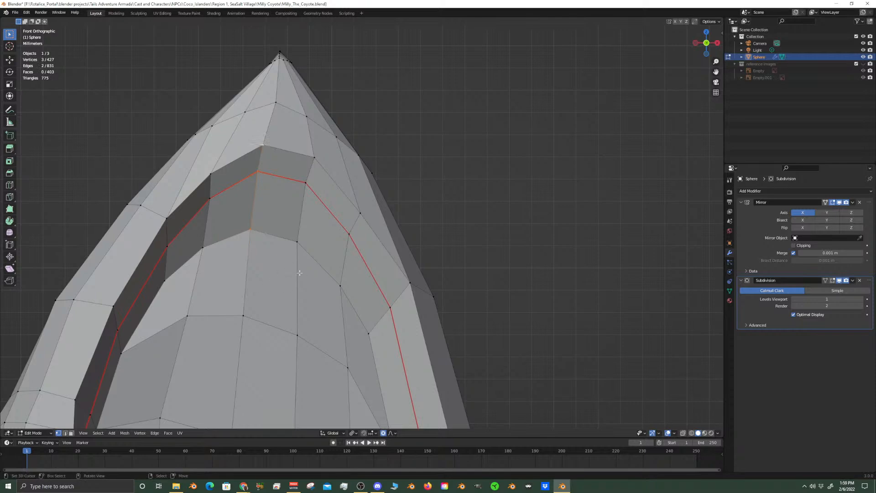
key("g")
key("z")
scroll(301, 260, "up", 12)
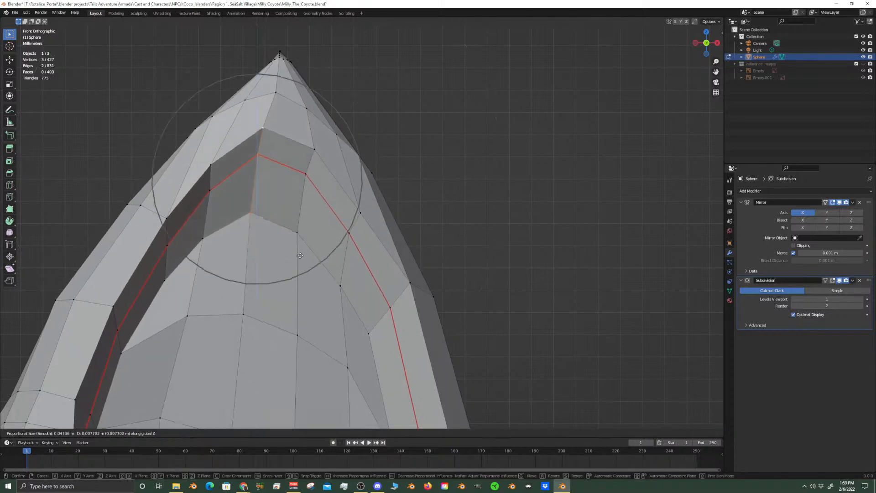
scroll(305, 249, "up", 2)
left_click(304, 248)
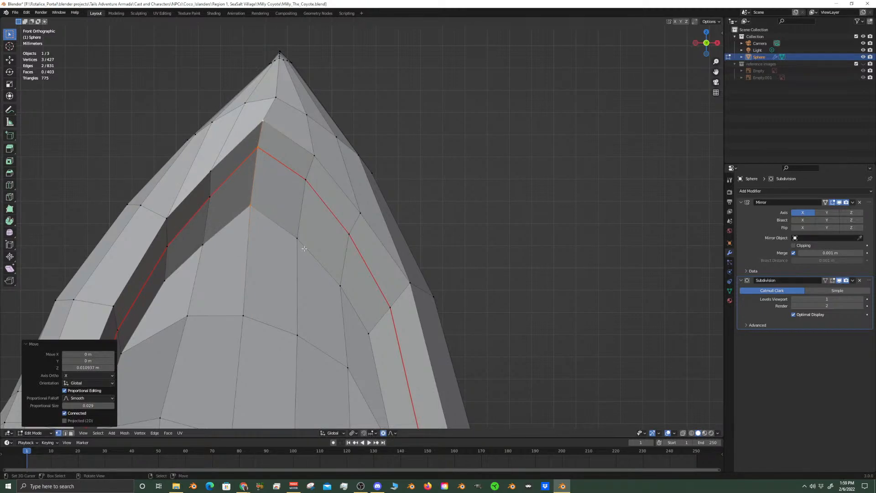
Edge-slide the inner rim's peak edges outward by about 0.255, and the neighbouring edges on the ear's outer side farther from the peak
key("g")
key("g")
left_click(317, 251)
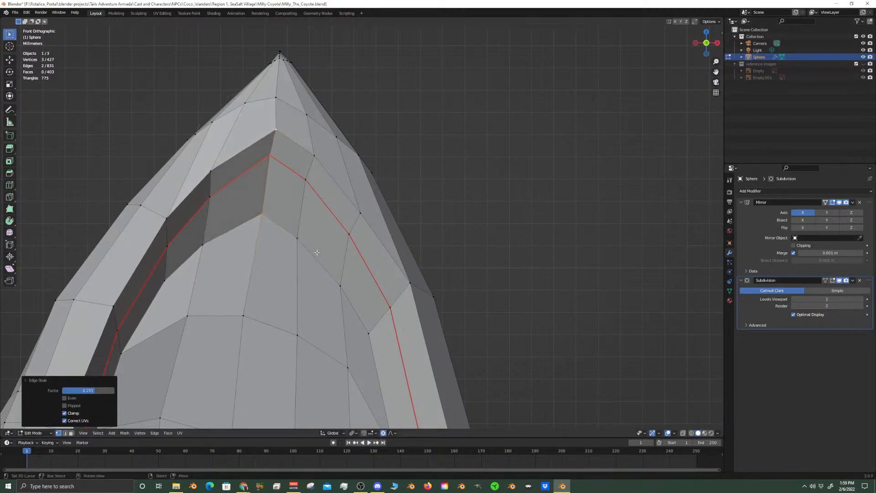
right_click(314, 155)
right_click(306, 177, "shift")
right_click(300, 231, "shift")
key("g")
key("g")
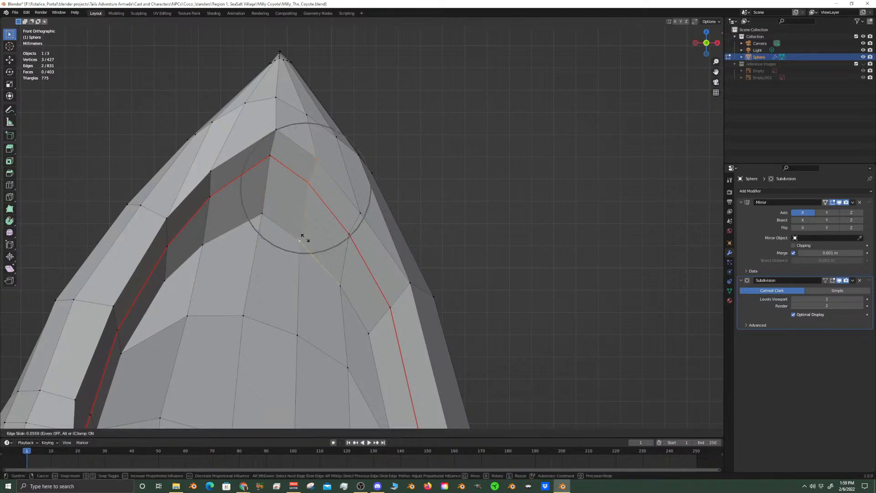
left_click(307, 247)
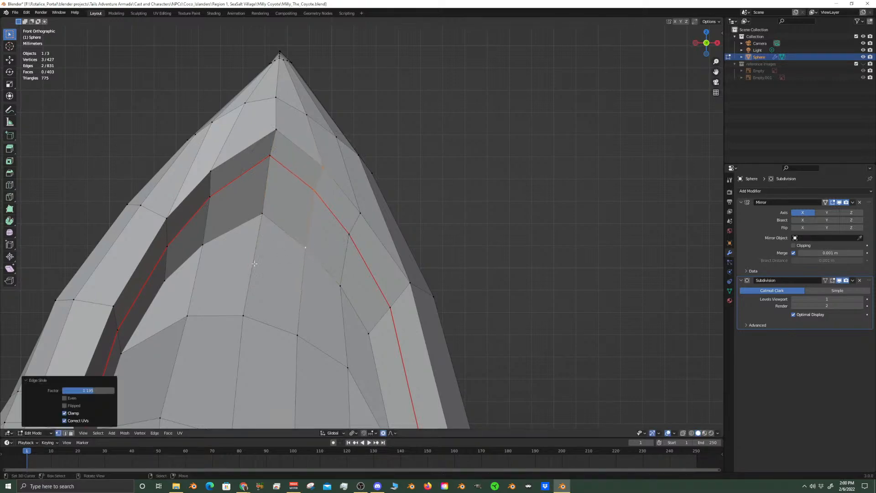
Edge-slide the three-vertex edge on the ear's inner side, beside the rim peak, toward the peak by a factor of about 0.43
right_click(211, 172)
right_click(210, 197, "shift")
right_click(203, 242, "shift")
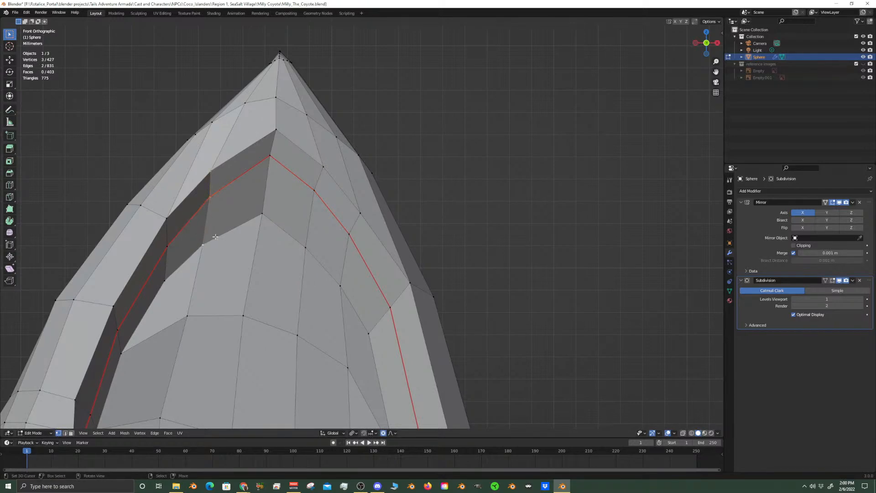
key("g")
key("g")
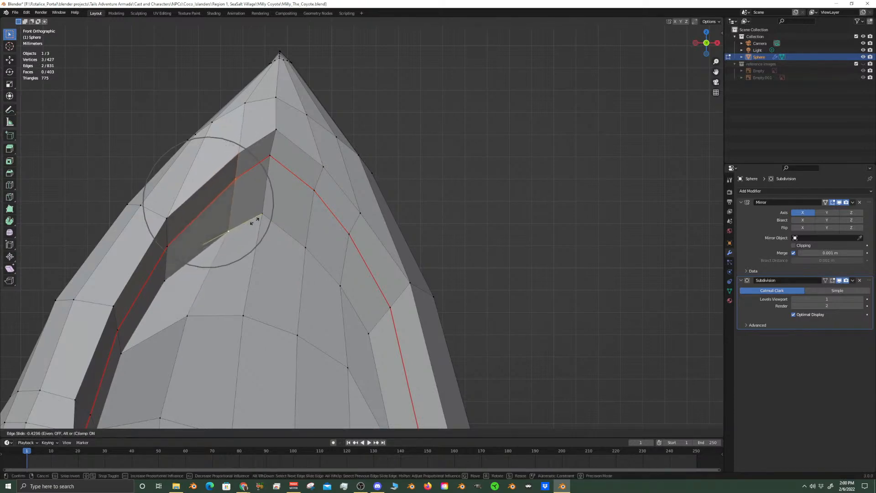
left_click(251, 221)
Edge-slide the three-vertex edge on the ear's outer side back toward the rim peak by a factor of about 0.4 and check the smoothed ear
right_click(314, 190)
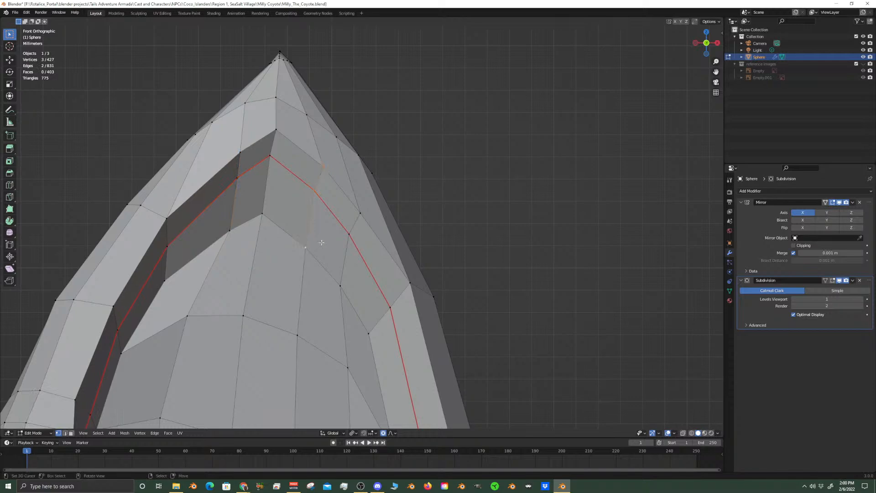
key("g")
key("g")
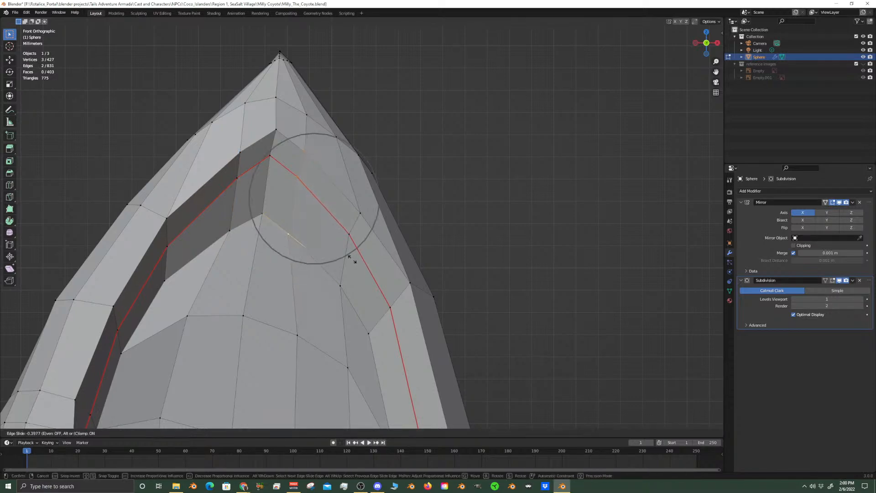
left_click(352, 258)
scroll(358, 314, "down", 5)
key("Tab")
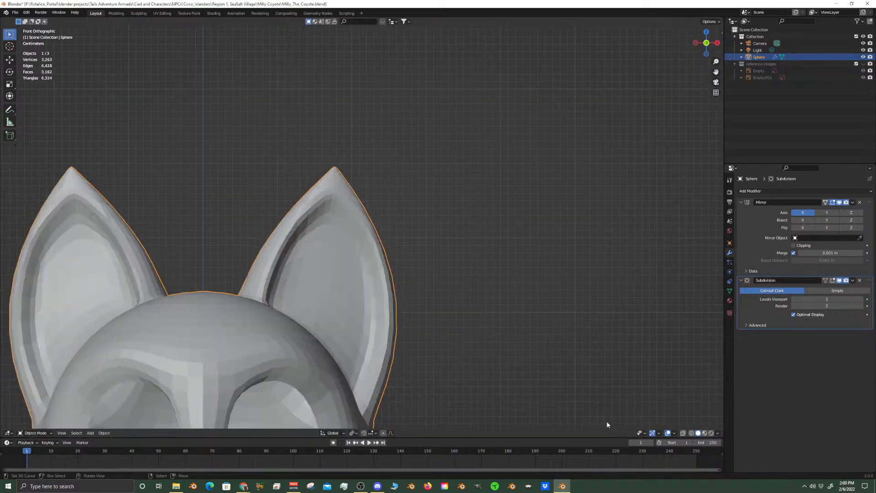
Select the seam loop around the inner ear, scale it down slightly with proportional editing off, and check the smoothed ear
scroll(407, 344, "up", 6)
key("Tab")
right_click(361, 322)
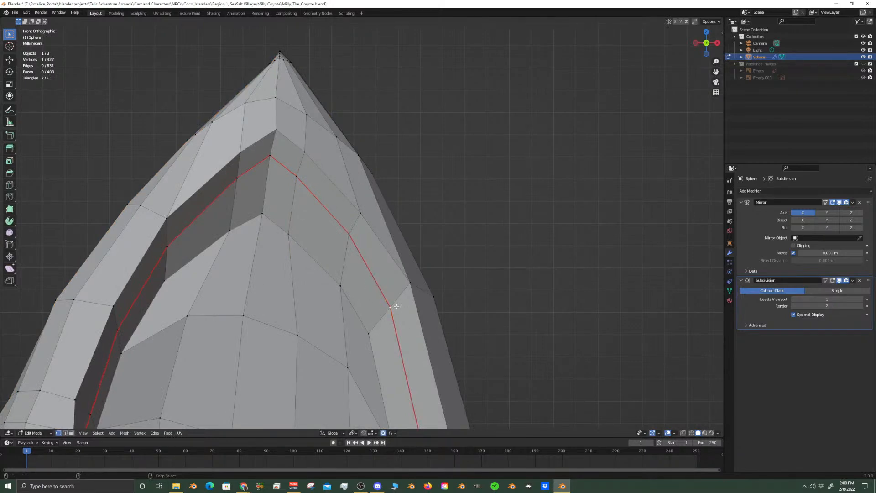
right_click(405, 340, "alt")
scroll(406, 340, "down", 5)
scroll(418, 324, "up", 3)
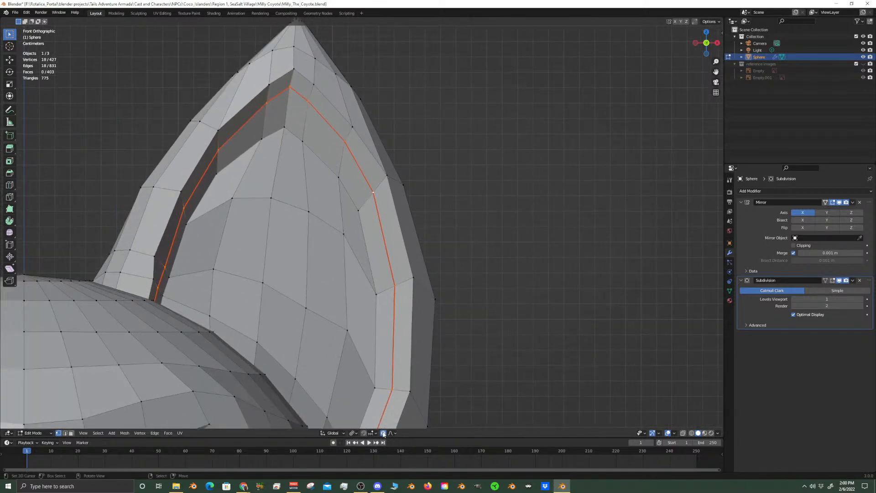
key("s")
left_click(520, 327)
key("Tab")
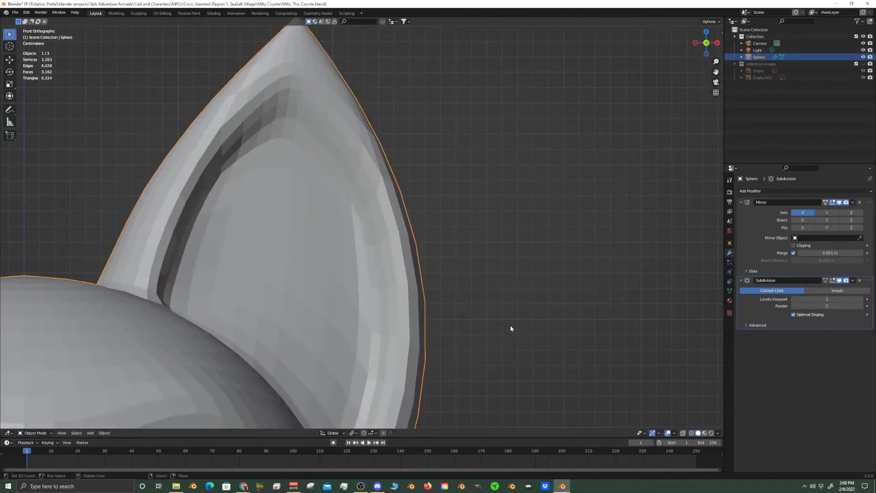
scroll(442, 324, "down", 2)
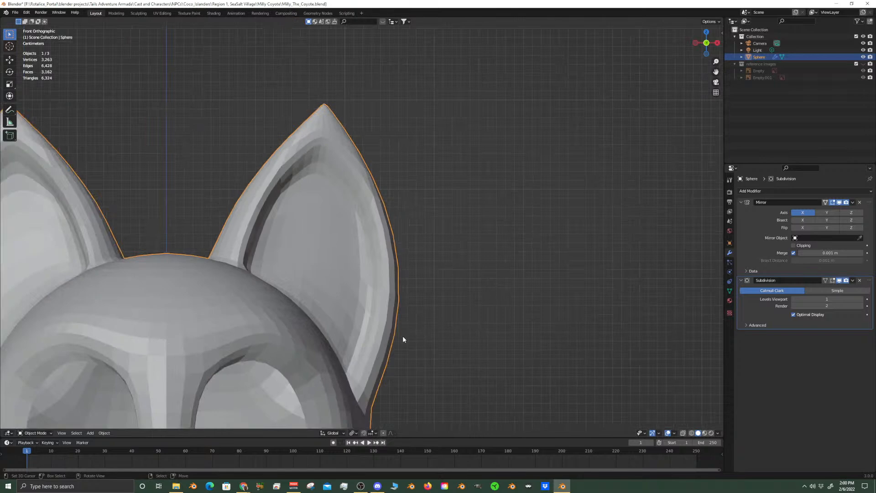
scroll(403, 338, "up", 3)
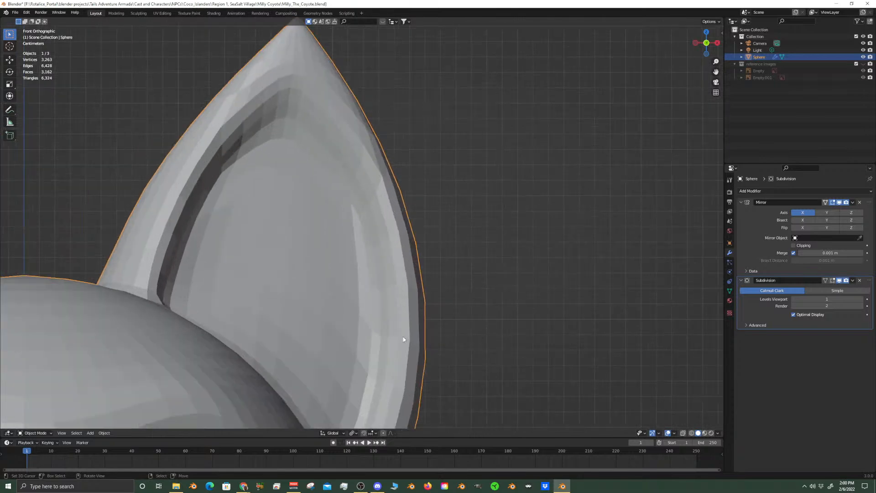
Check the viewport shading options, return to Edit Mode, and enable the Hidden Wire overlay
left_click(717, 433)
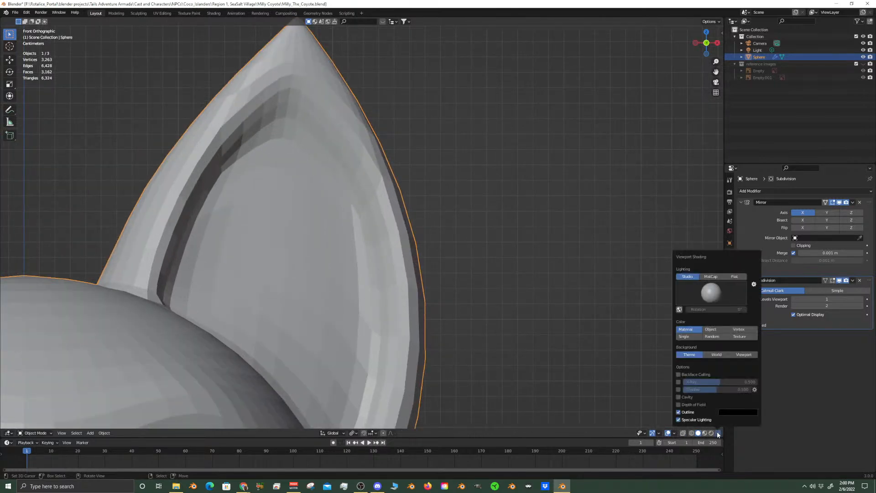
key("Tab")
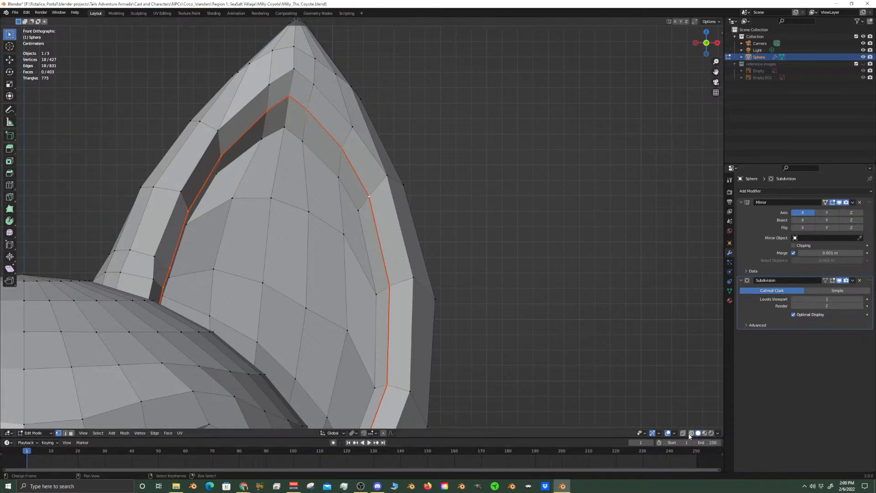
left_click(674, 433)
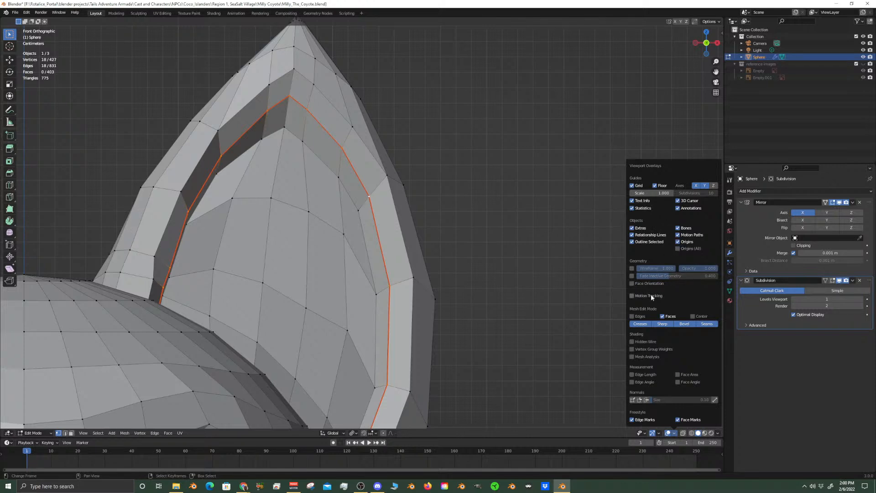
left_click(632, 342)
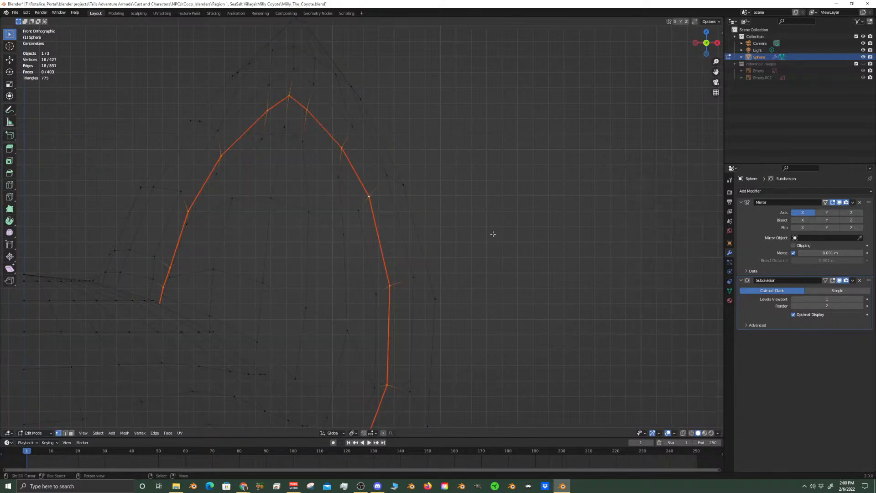
Try the Wireframe overlay on the head in Object Mode and switch it off again from Edit Mode
key("Tab")
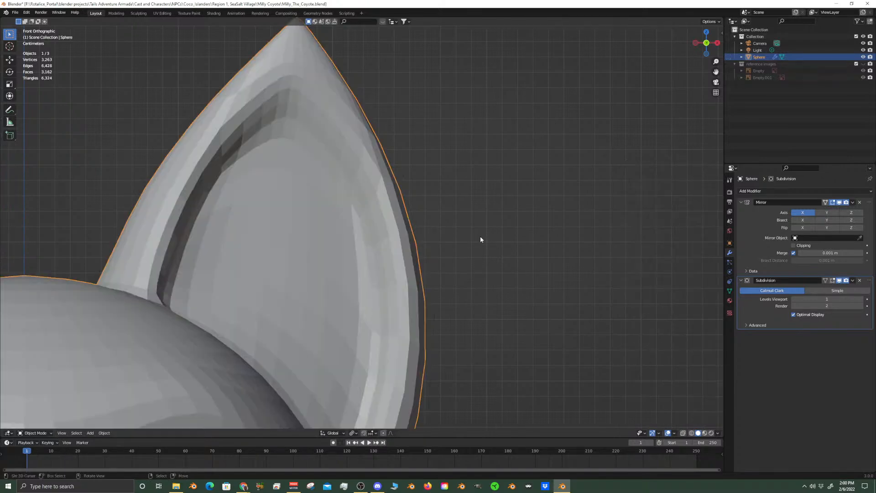
left_click(675, 433)
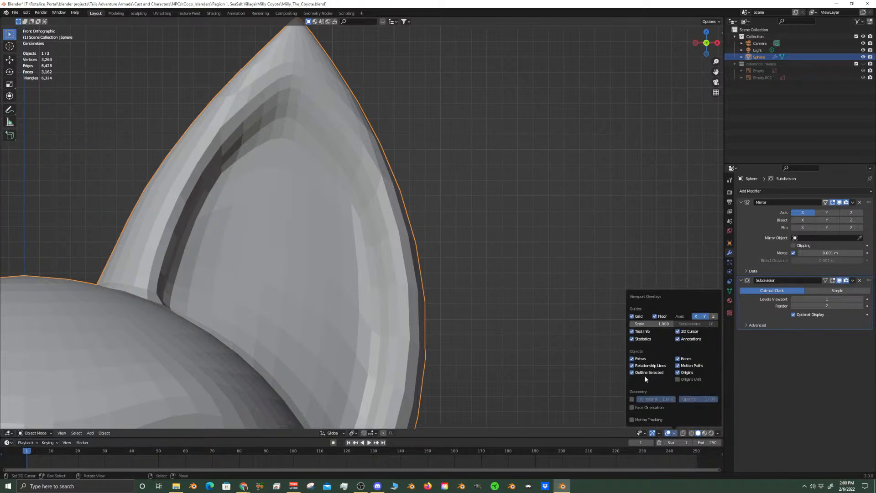
left_click(632, 399)
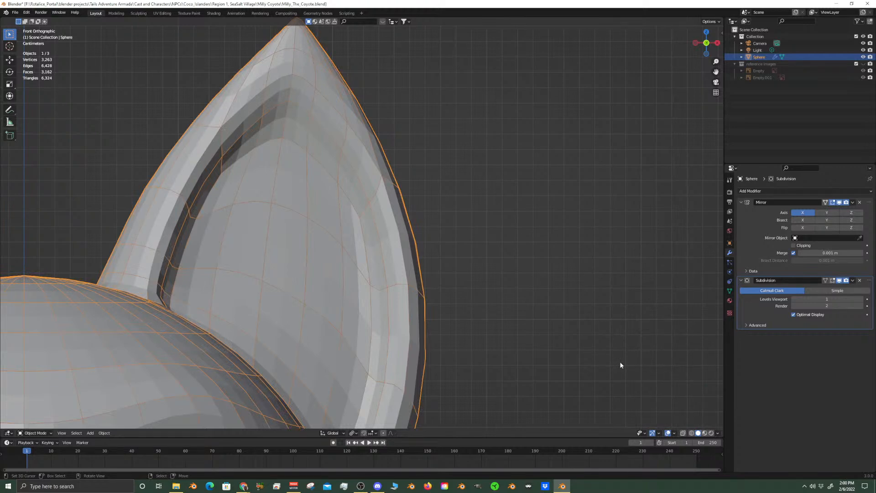
key("Tab")
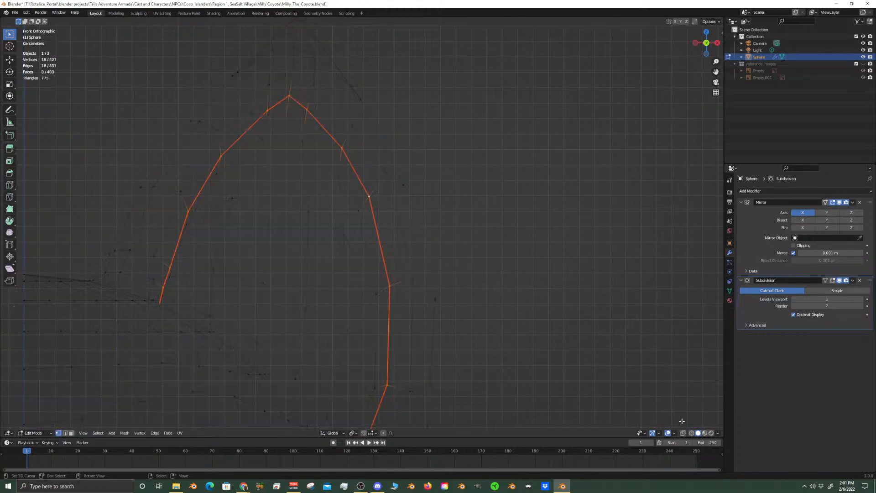
left_click(674, 433)
left_click(633, 268)
left_click(632, 268)
key("Tab")
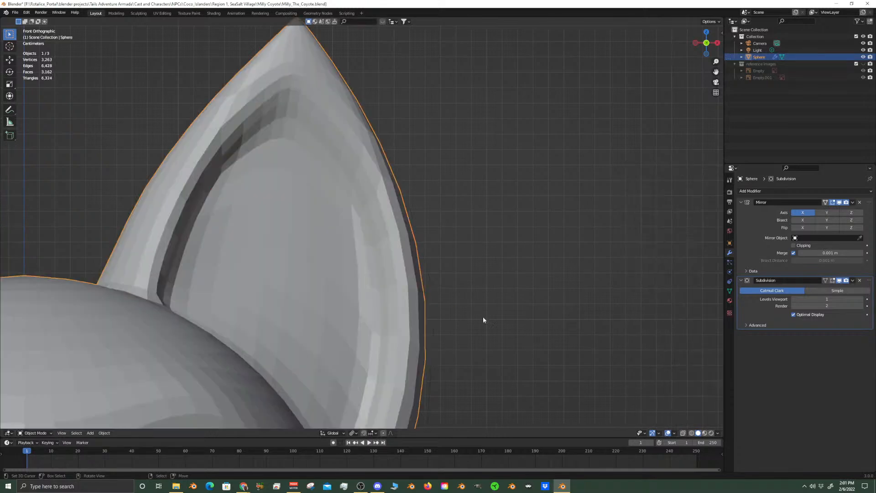
Enable the Wireframe overlay in Object Mode and compare the head and ear mesh between Object and Edit Mode
left_click(675, 434)
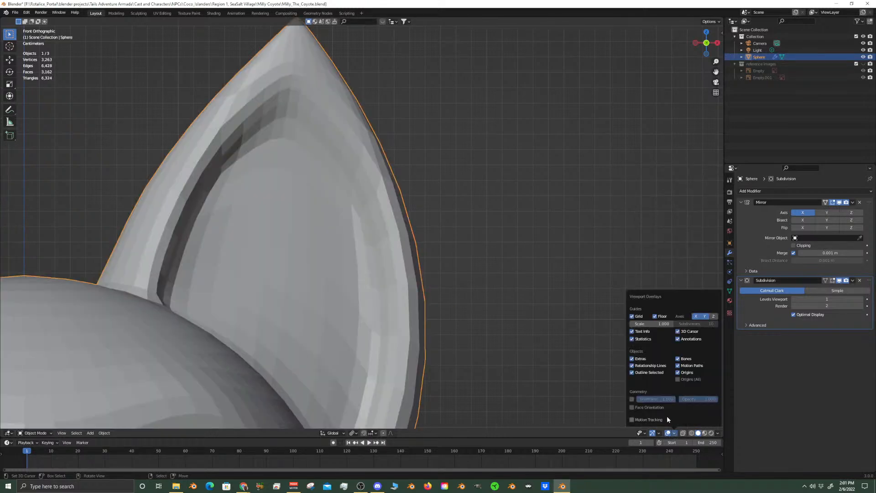
left_click(632, 399)
key("Tab")
key("Tab")
key("Tab")
scroll(404, 322, "down", 2)
scroll(404, 321, "down", 3)
scroll(437, 322, "up", 6)
key("Tab")
scroll(526, 362, "down", 6)
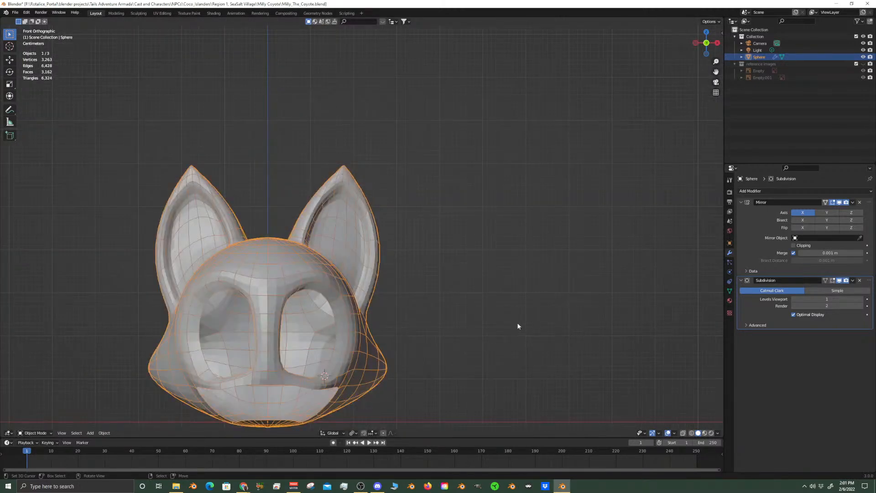
scroll(371, 201, "up", 7)
scroll(360, 180, "down", 1)
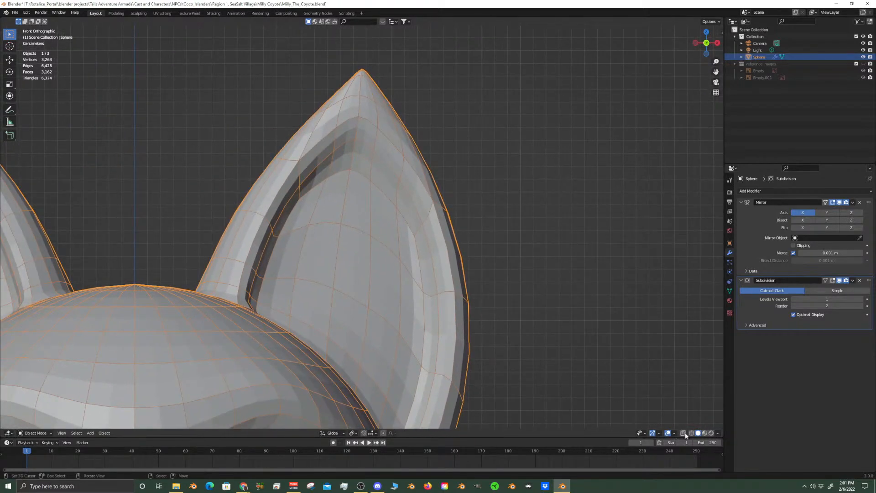
Show the reference images collection, compare the ear in X-ray and Wireframe shading, and return to Solid shading in Edit Mode
left_click(863, 64)
key("alt+z")
key("alt+z")
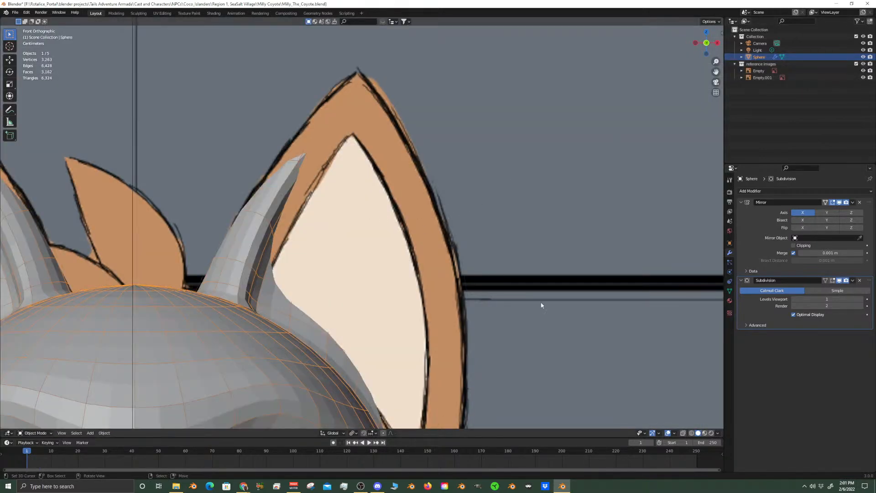
left_click(683, 434)
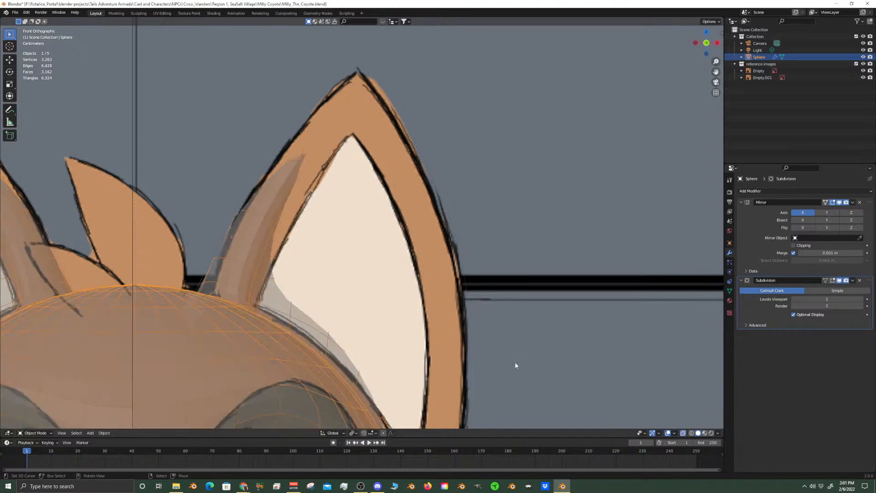
left_click(691, 433)
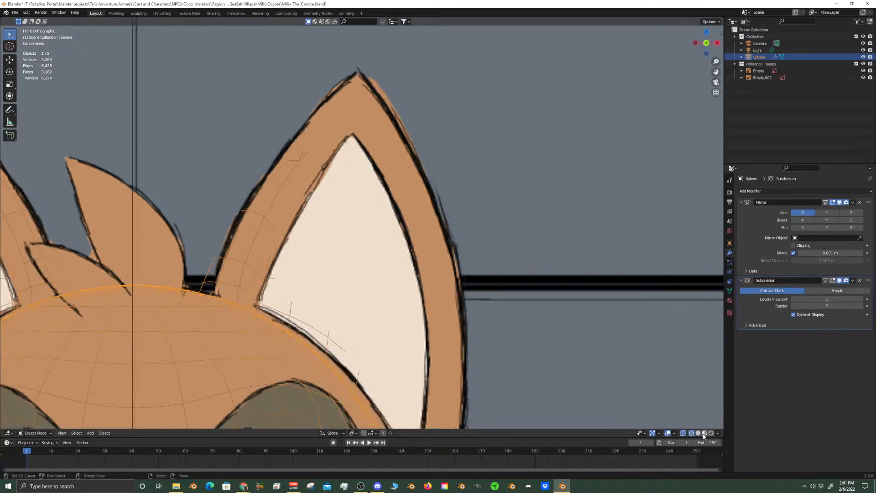
left_click(698, 434)
left_click(684, 433)
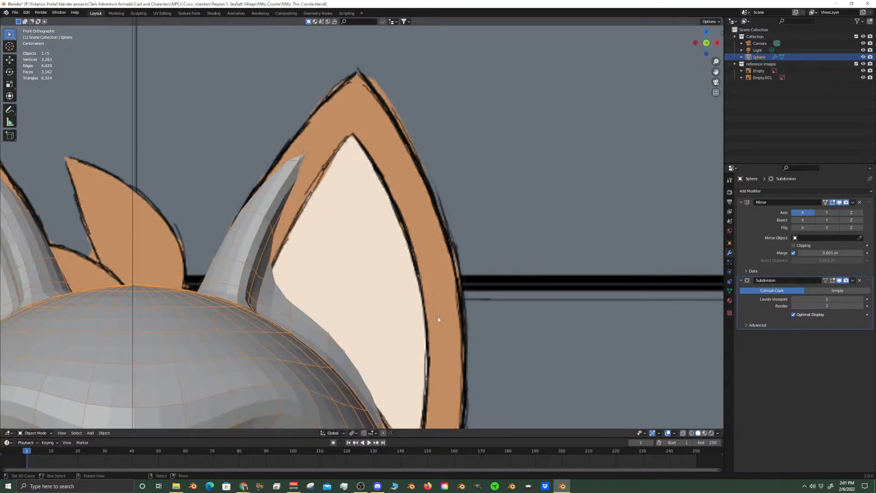
key("Tab")
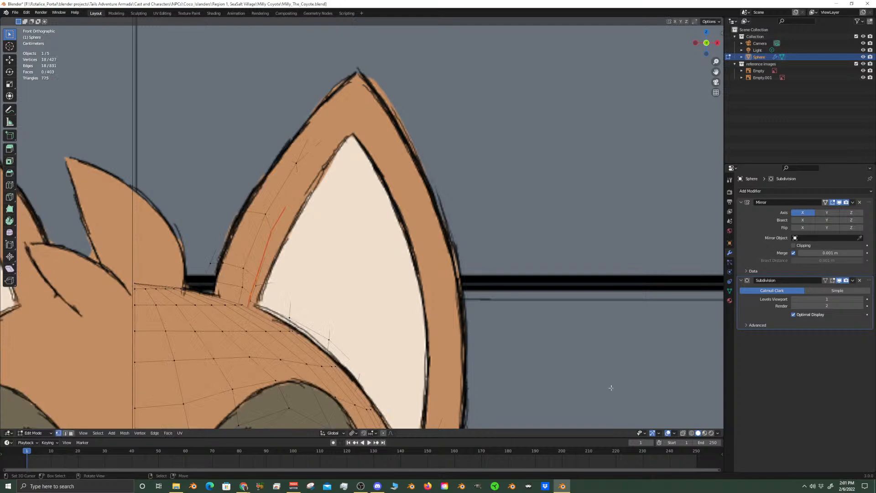
Try the Fade Inactive Geometry and Hidden Wire overlays for the mesh over the reference, restoring their settings
left_click(674, 434)
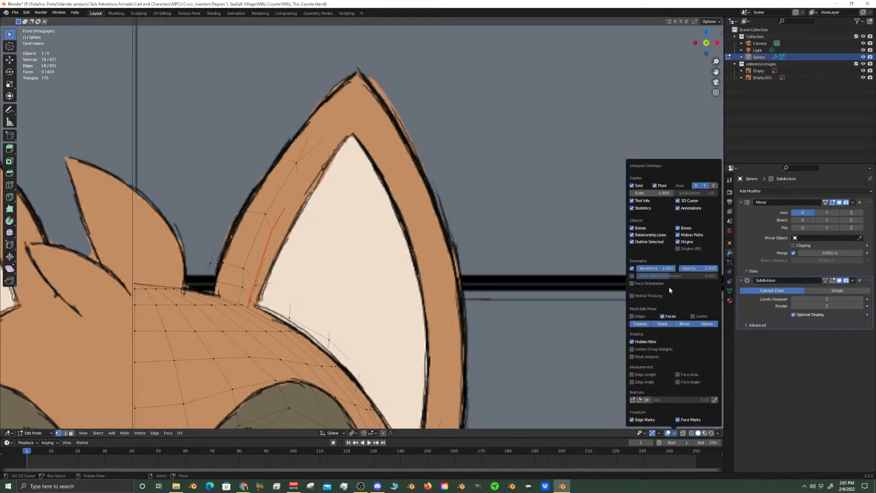
left_click_drag(698, 268, 674, 269)
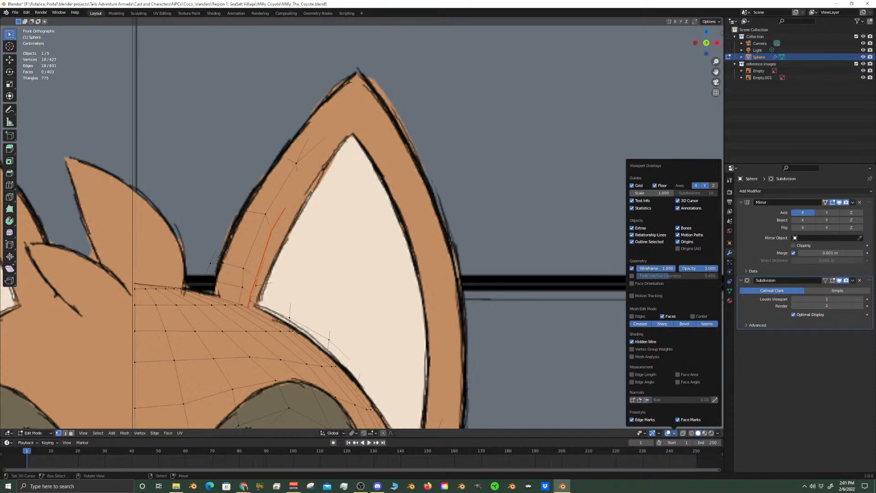
left_click(632, 276)
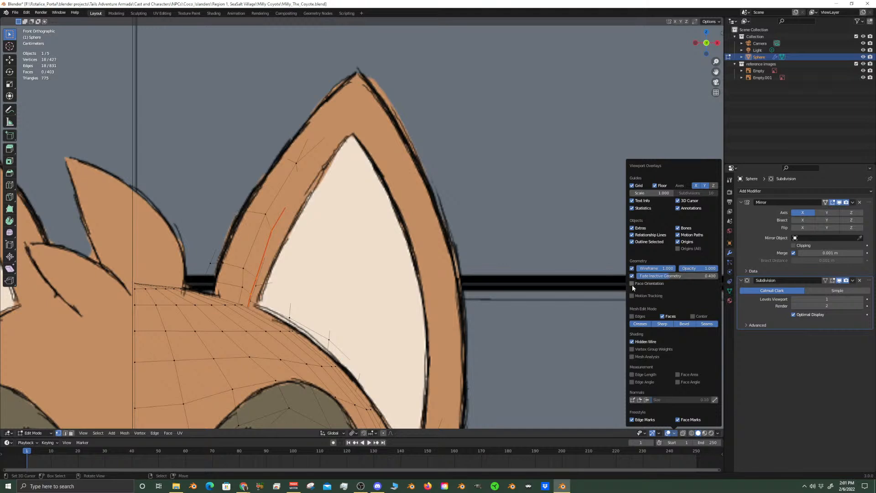
left_click(632, 283)
left_click(632, 277)
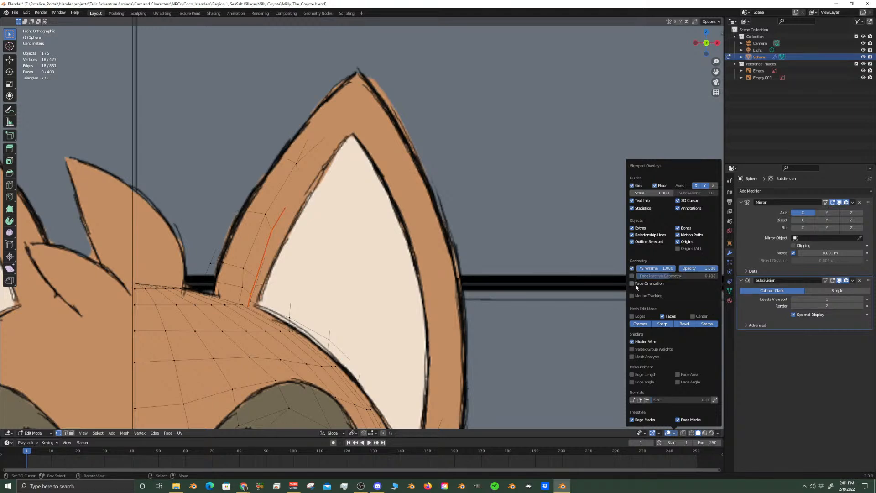
left_click(632, 341)
left_click(632, 342)
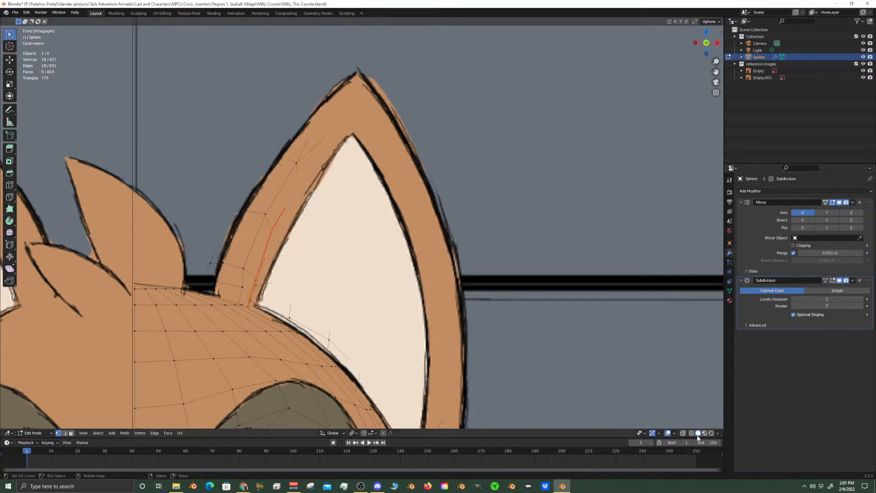
Enable X-ray so the ear mesh shows through over the reference drawing
scroll(457, 273, "down", 3)
scroll(334, 318, "up", 5)
left_click(684, 435)
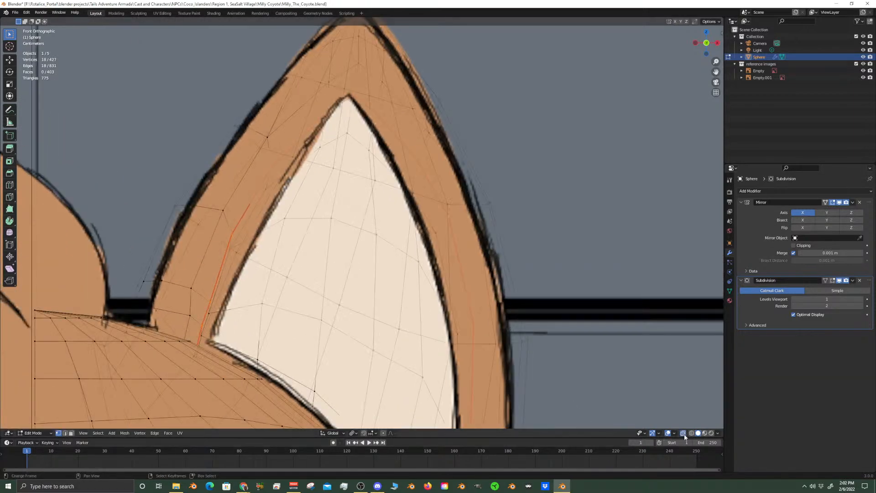
Select two vertices on the ear's outer contour and move them about -0.008 m along X with proportional editing, size about 0.135 m
left_click(492, 200)
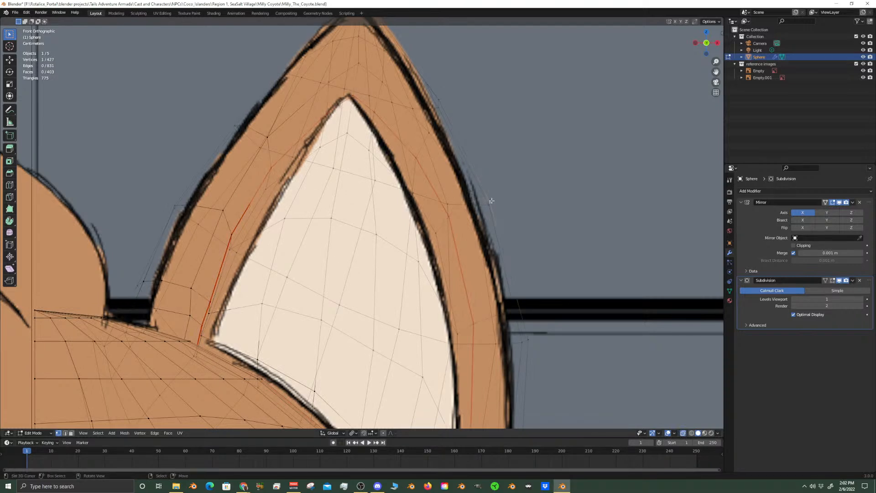
left_click(527, 339, "shift")
scroll(536, 344, "down", 4)
scroll(491, 344, "up", 4)
middle_click_drag(537, 317, 513, 298, "shift")
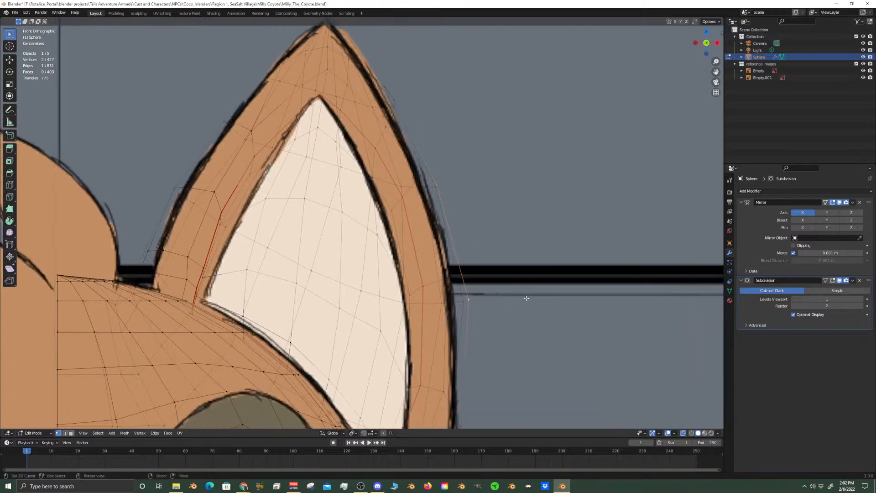
key("g")
key("x")
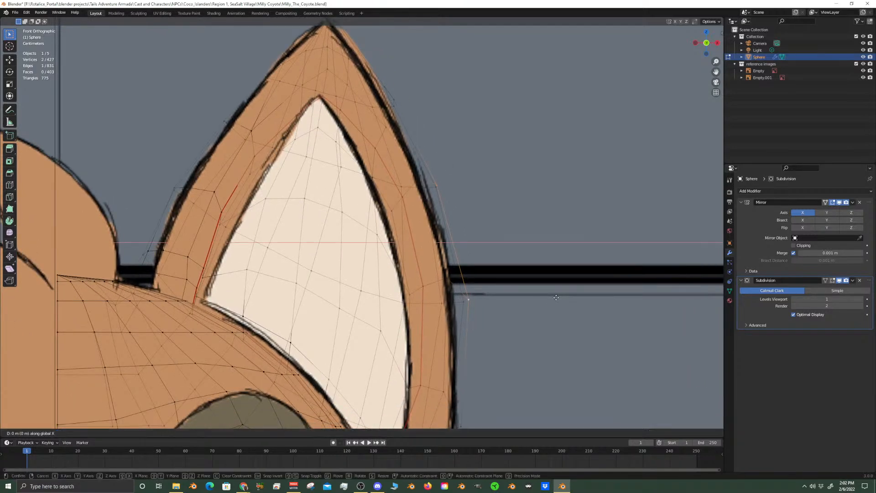
left_click(555, 298)
left_click(384, 432)
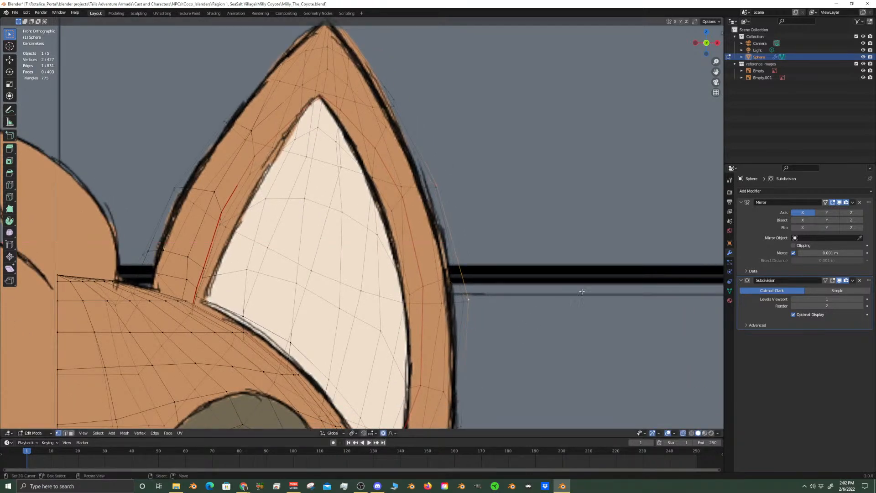
key("g")
key("x")
scroll(680, 277, "down", 6)
scroll(677, 279, "down", 5)
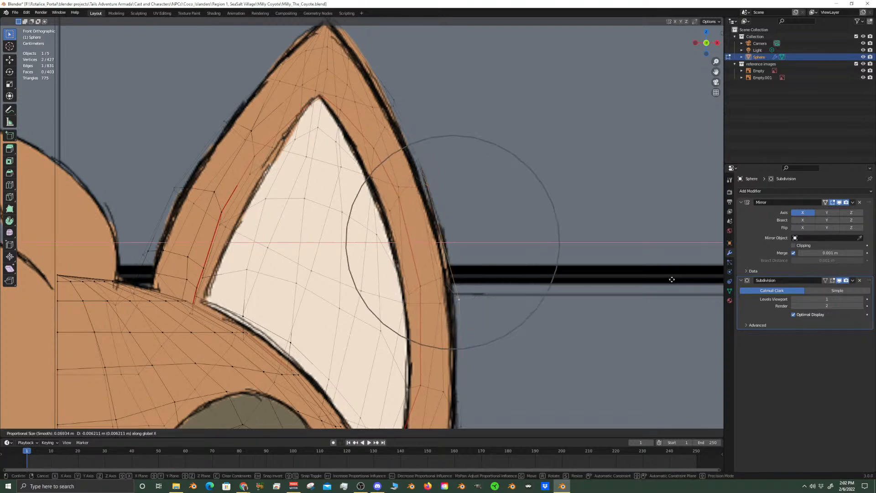
scroll(670, 279, "down", 6)
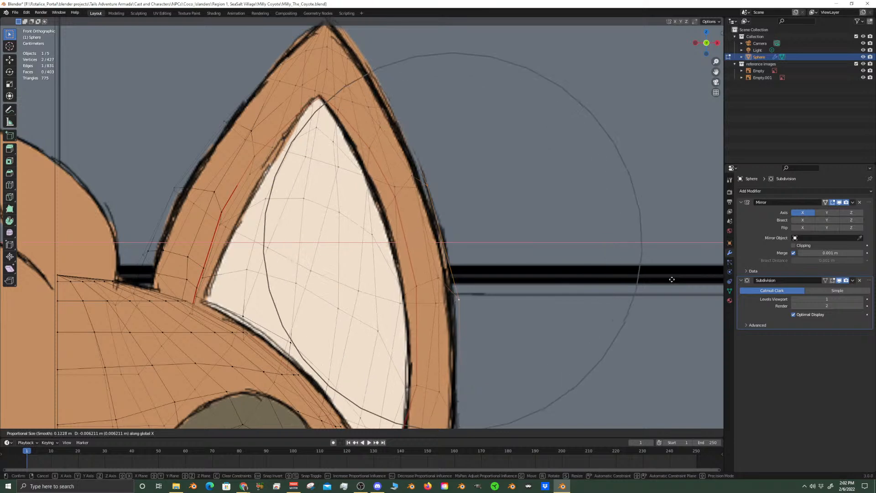
scroll(669, 279, "up", 1)
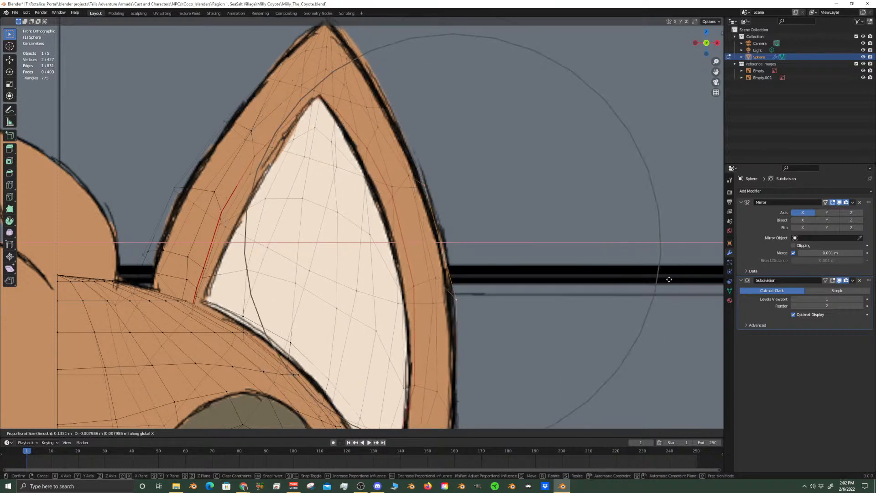
left_click(669, 279)
Select the two contour vertices on the ear's head side and move them about 0.0049 m along X with proportional size 0.112
left_click(173, 193)
key("c")
left_click(145, 173)
right_click(151, 173)
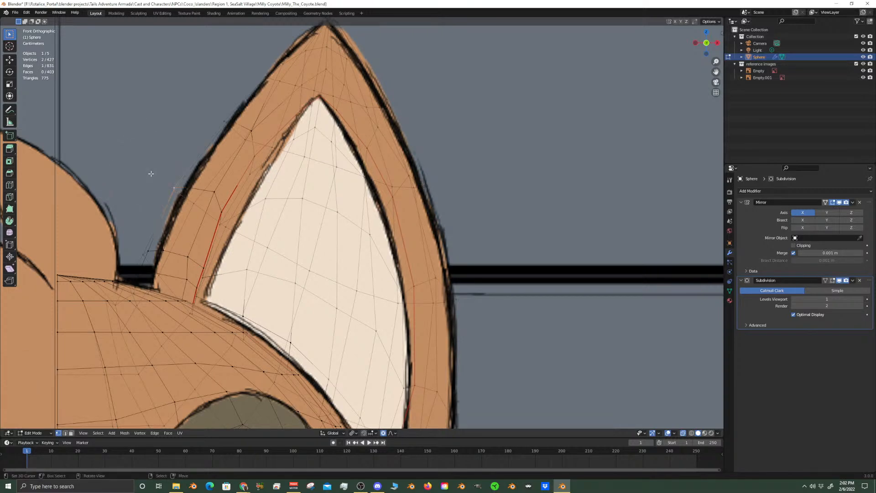
key("g")
key("x")
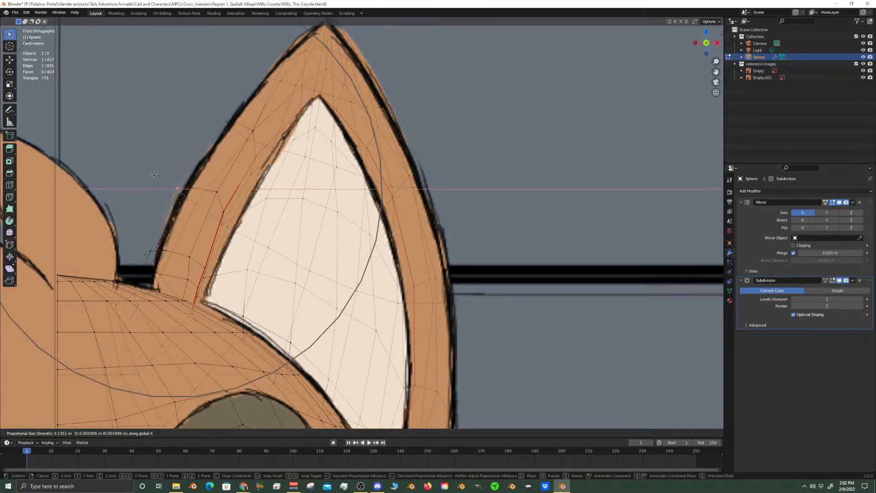
scroll(158, 177, "up", 2)
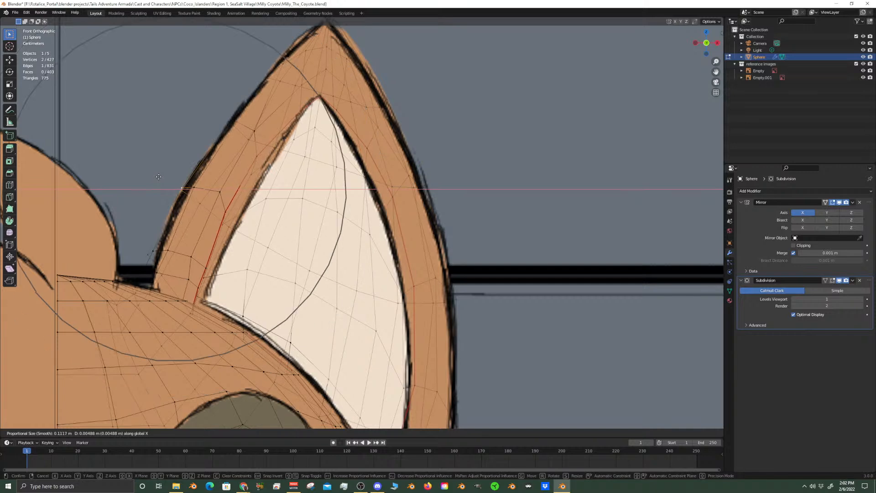
left_click(158, 176)
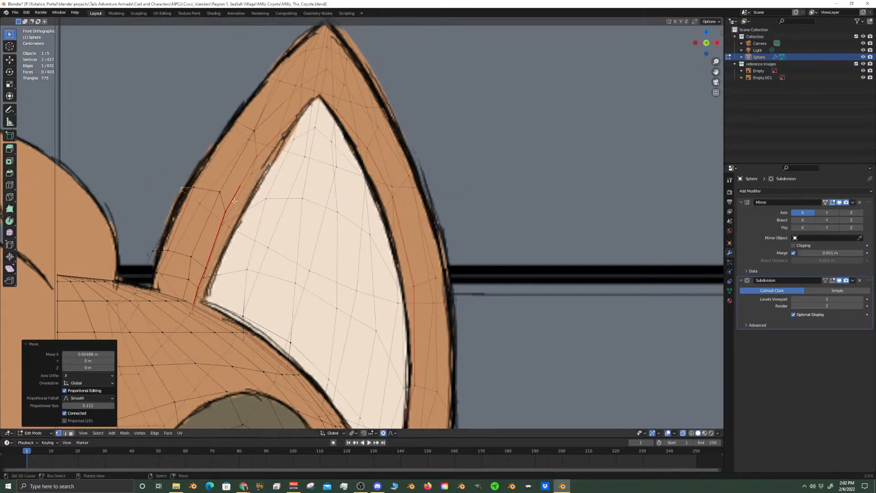
Move the inner-ear seam vertex on the head side about 0.0089 m along X with proportional size 0.084, matching the drawn rim
left_click(225, 212)
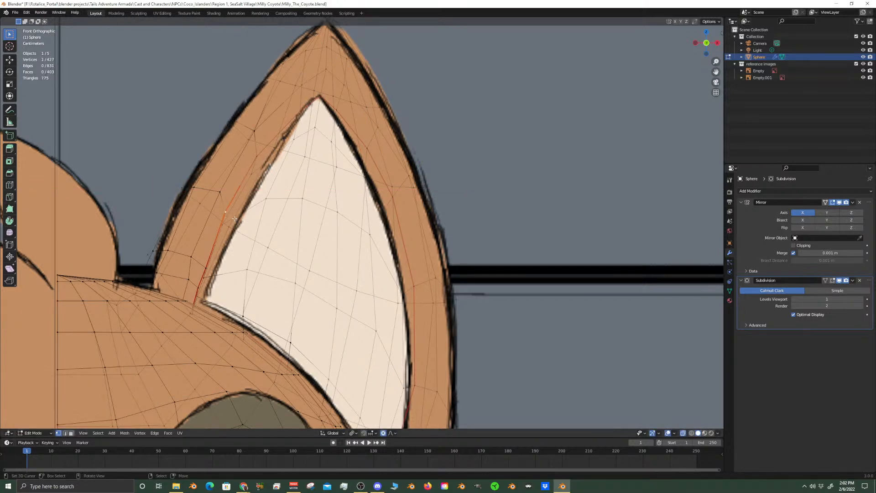
key("g")
key("x")
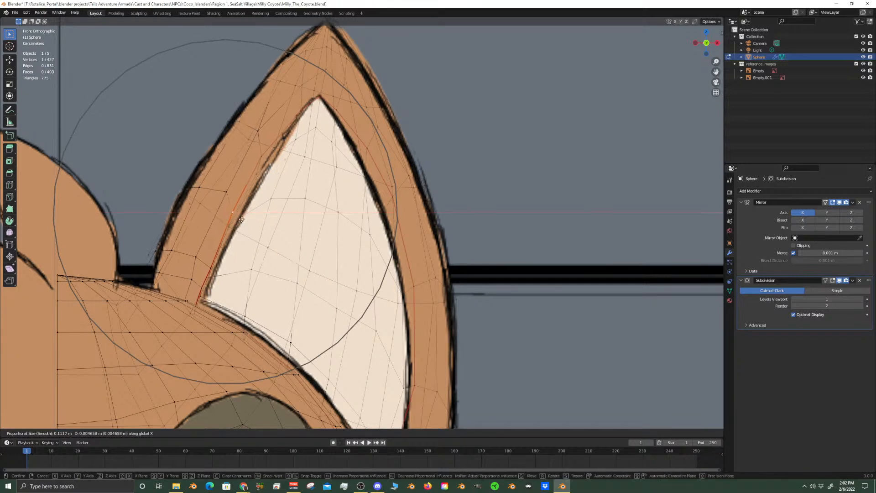
scroll(245, 223, "up", 3)
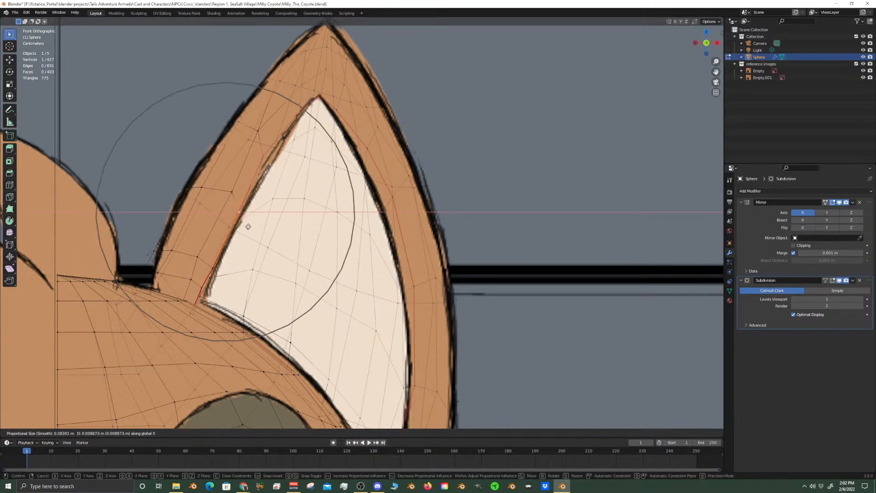
left_click(248, 227)
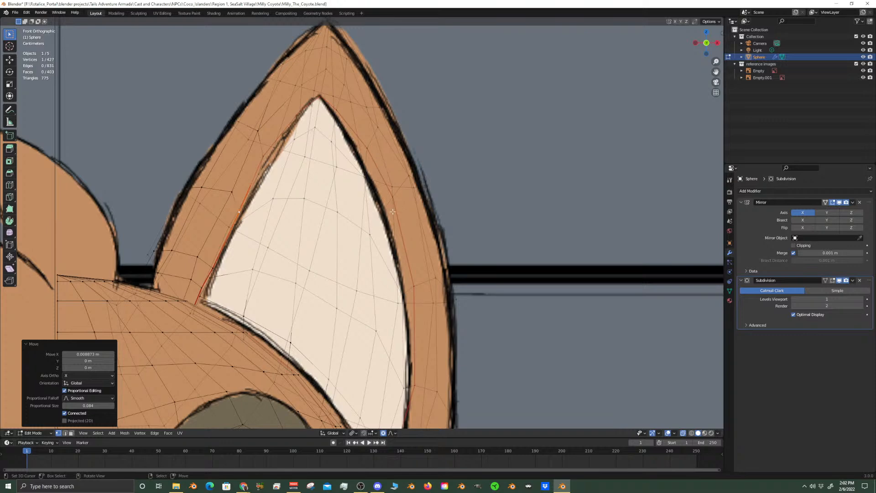
Move three vertices on the inner-ear rim's outer side along negative X one by one, the uppermost about -0.0029 m, with proportional size 0.084
left_click(413, 286)
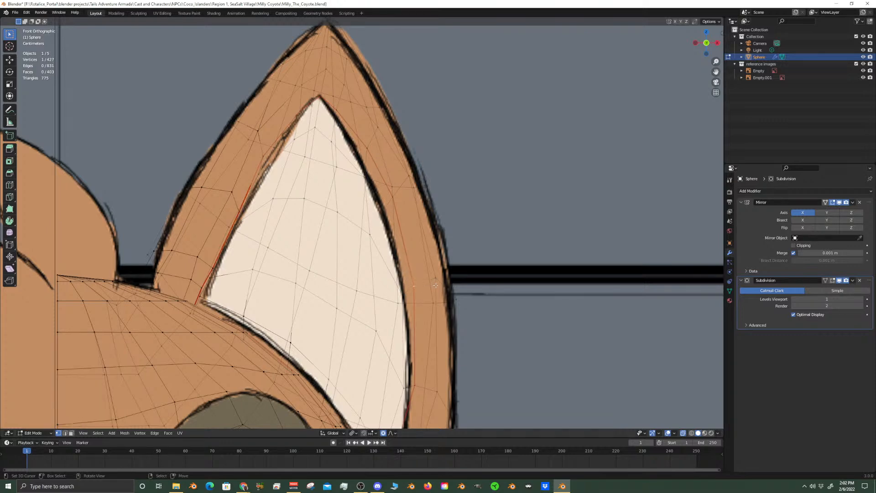
key("g")
key("x")
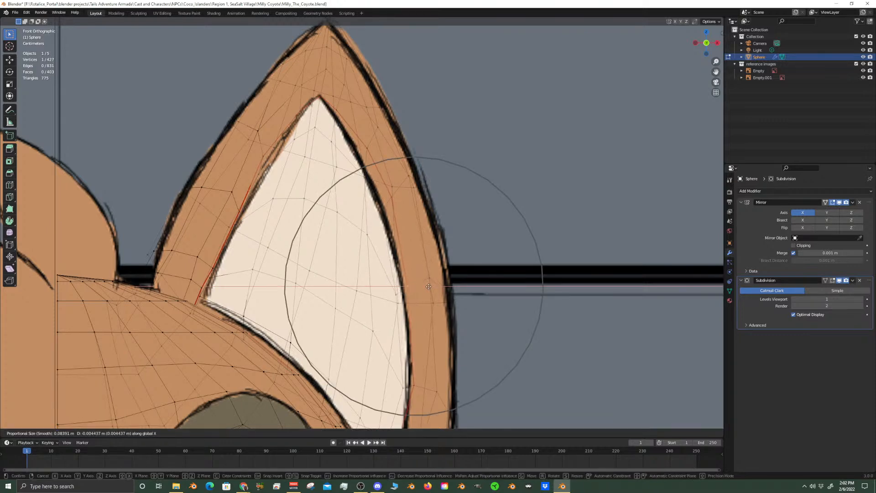
left_click(397, 231)
right_click(391, 199)
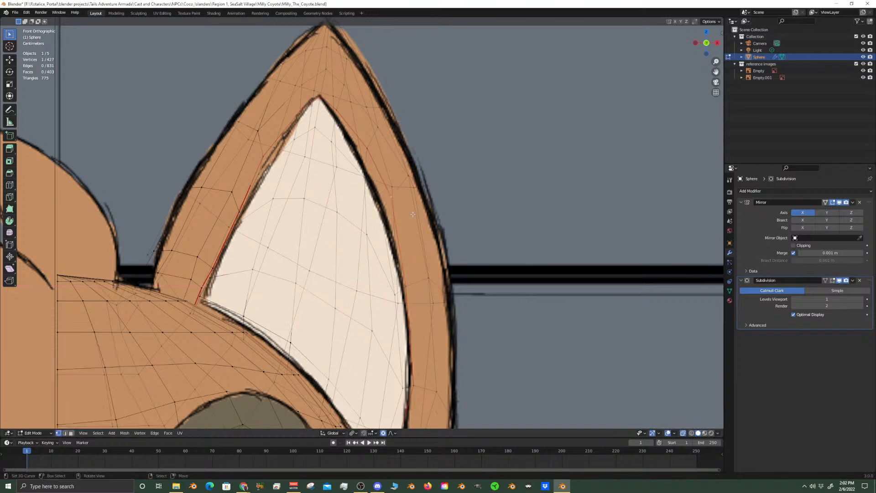
key("g")
key("x")
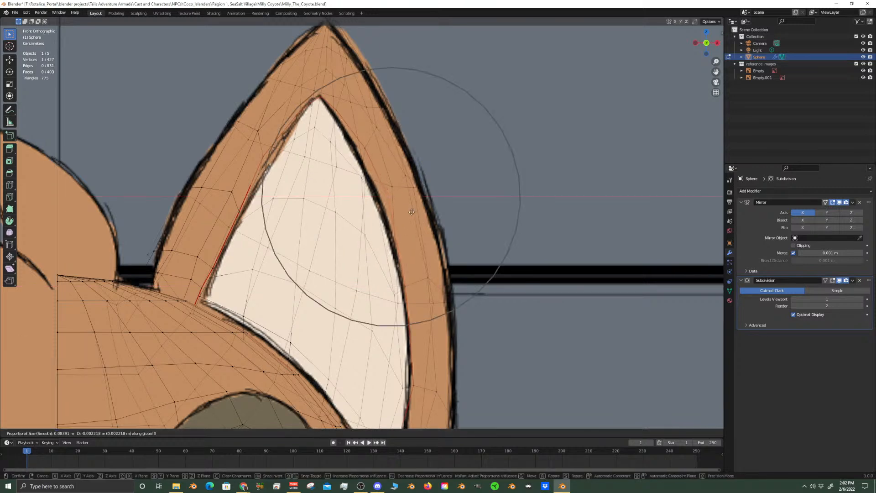
left_click(405, 214)
right_click(361, 149)
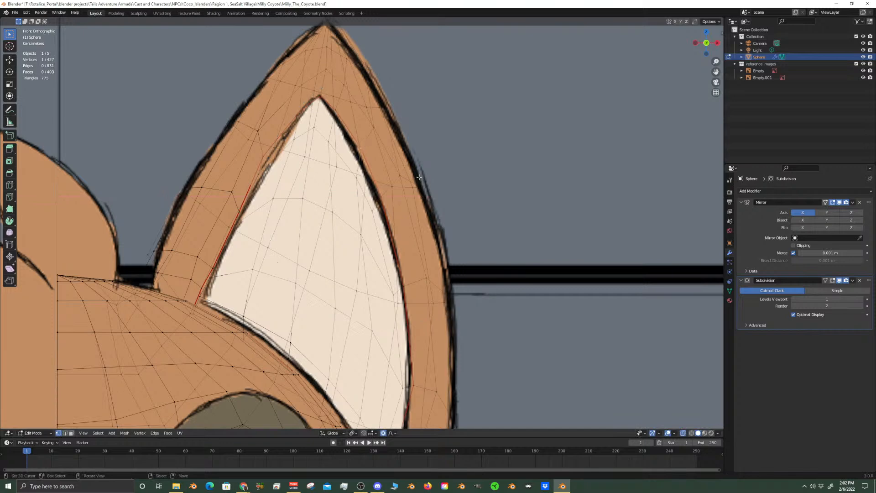
key("g")
key("x")
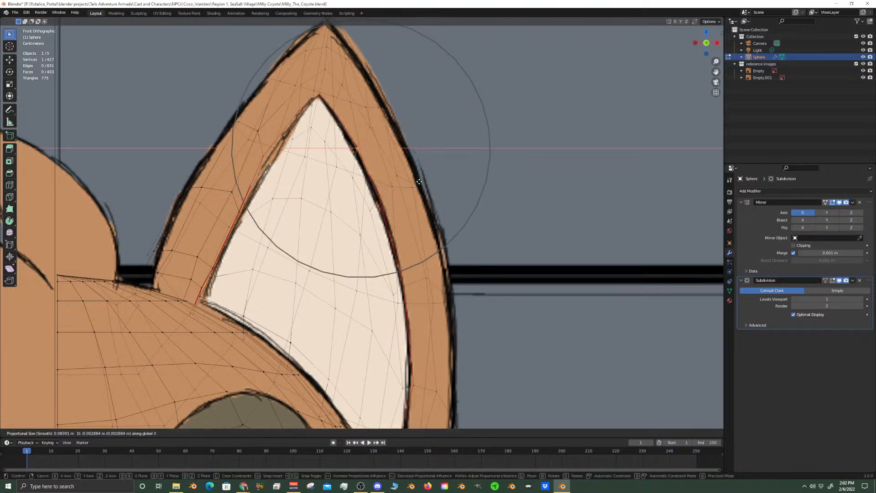
left_click(419, 182)
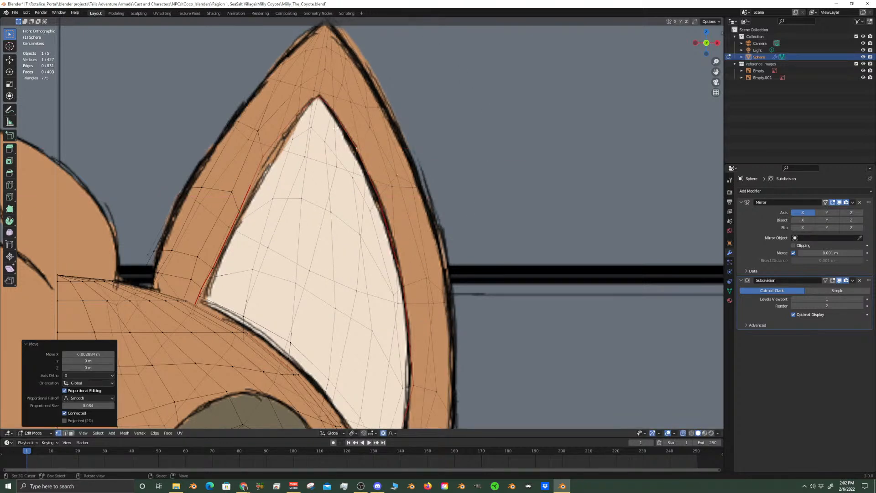
Move the vertex near the inner ear's lower tip about -0.0007 m in X and -0.0048 m in Z, locking Y, with proportional size 0.084
scroll(363, 142, "down", 2)
middle_click_drag(402, 397, 392, 228, "shift")
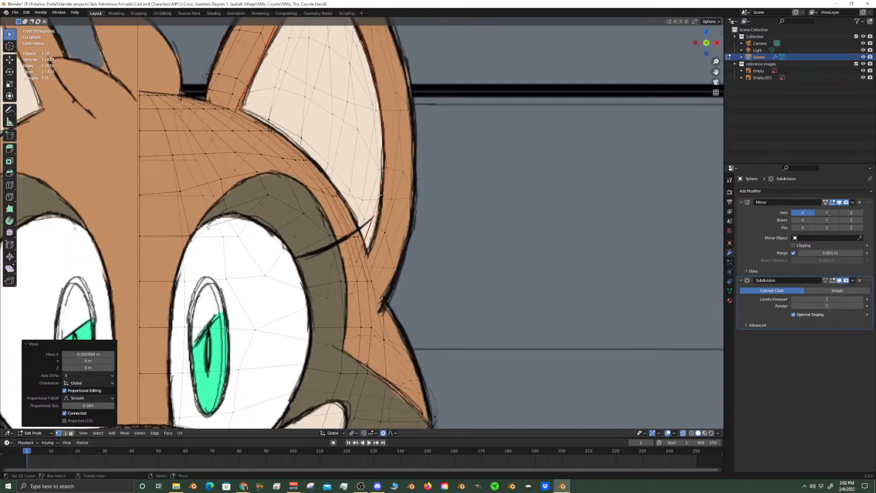
scroll(391, 229, "up", 3)
left_click(382, 215)
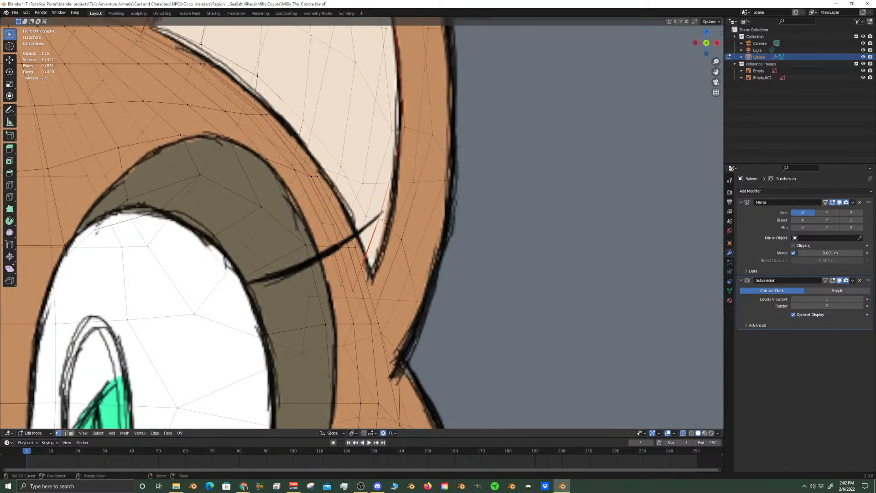
key("g")
key("shift+y")
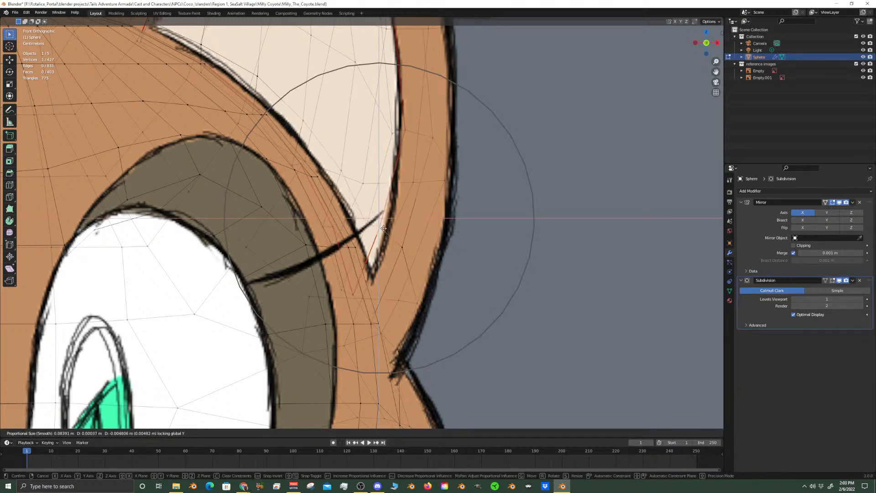
left_click(385, 225)
Disable X-ray so the reference drawing hides the mesh parts behind it
scroll(353, 114, "down", 4)
middle_click_drag(353, 114, 351, 256, "shift")
scroll(347, 219, "up", 4)
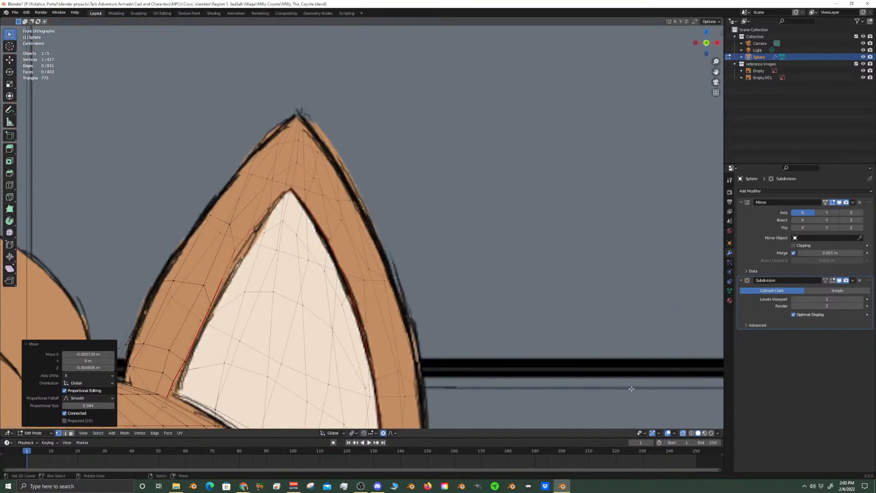
left_click(682, 433)
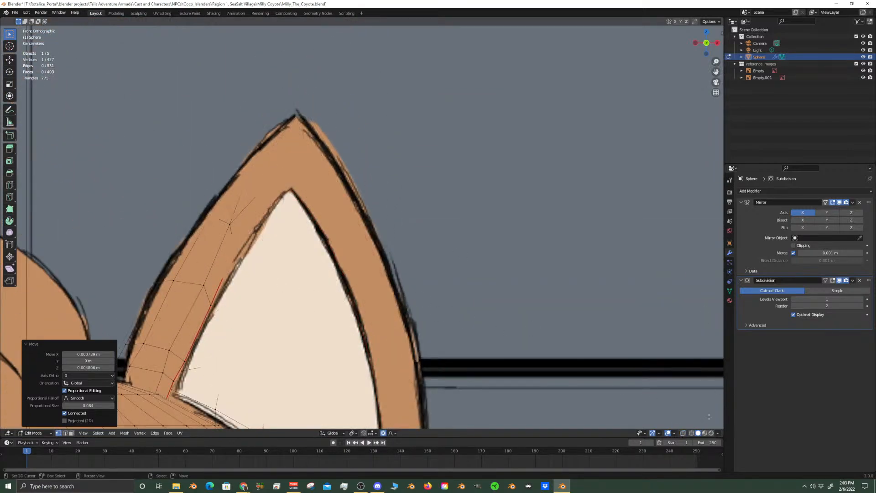
scroll(318, 226, "down", 4)
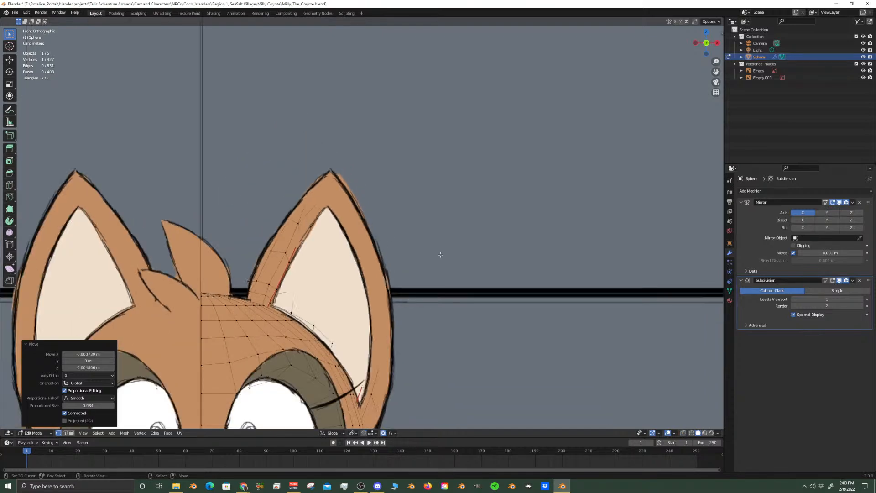
In the right side view, move the vertex between the eye patch and the ear seam about -0.0067 m along Y with proportional size 0.084
key("KP_3")
scroll(456, 250, "up", 3)
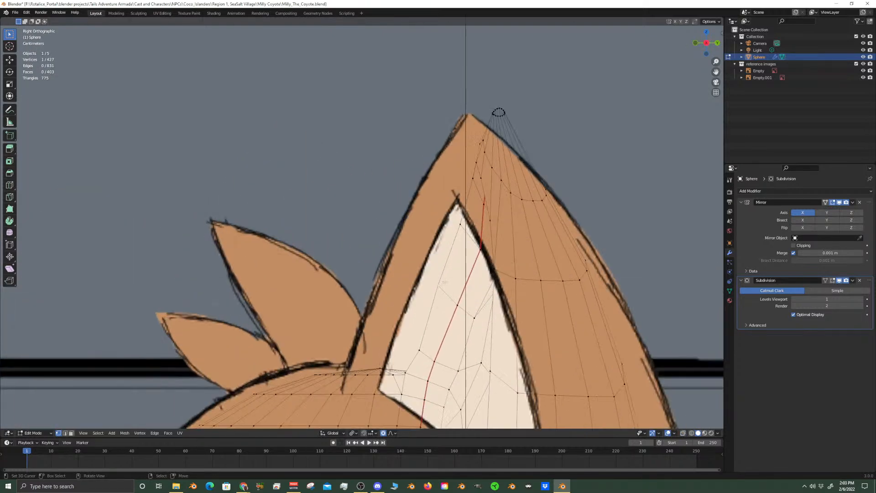
scroll(437, 273, "down", 4)
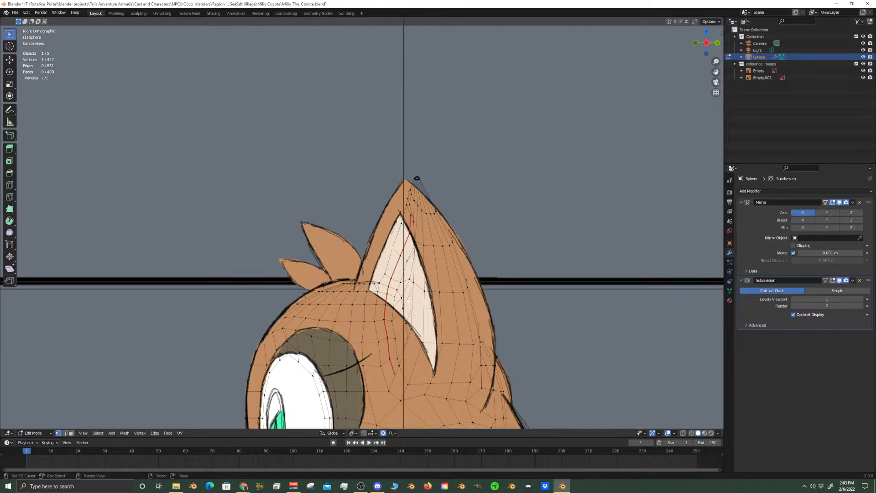
scroll(392, 328, "up", 2)
scroll(385, 282, "up", 3)
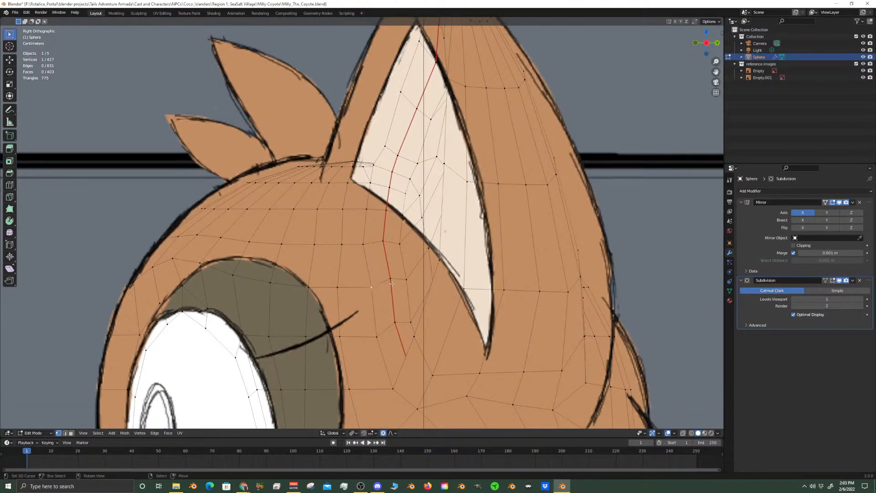
key("g")
key("y")
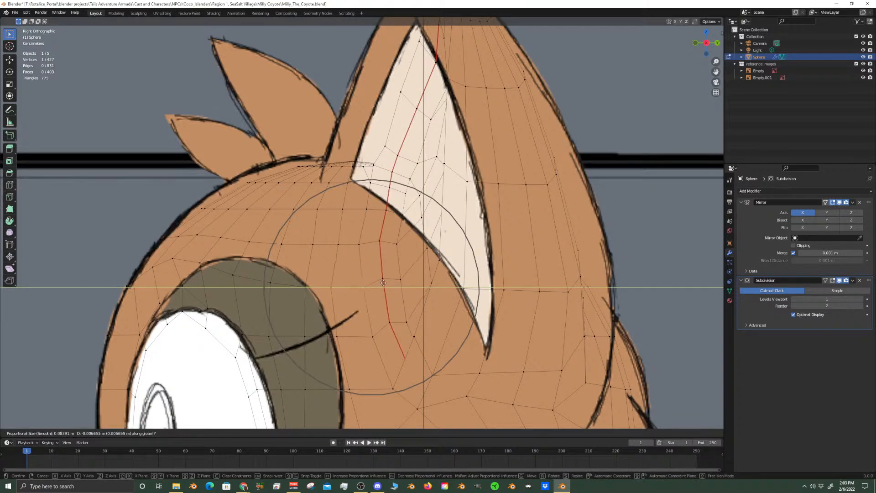
left_click(383, 283)
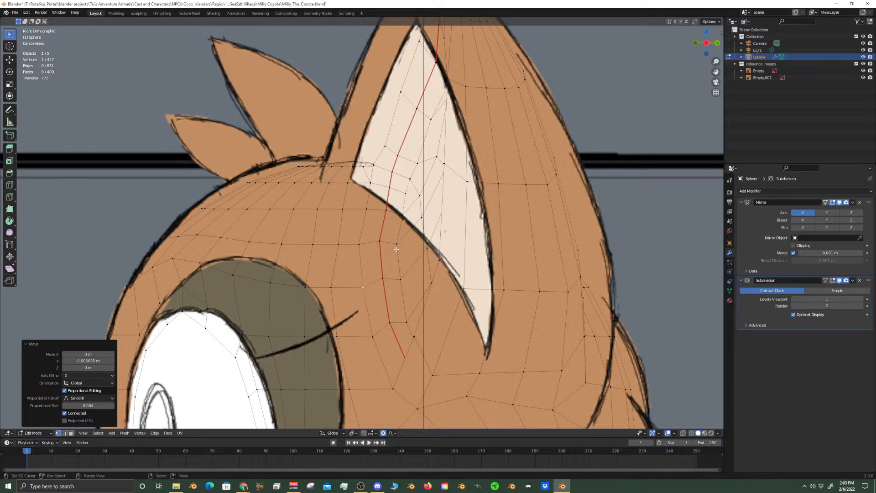
Select the large edge loop around the cheek in side view and scale it to about 1.31 with proportional editing
scroll(412, 244, "down", 2)
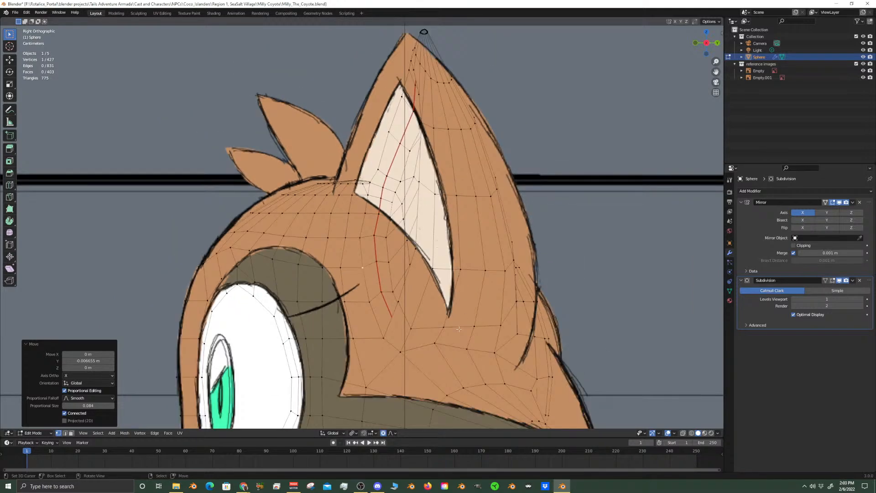
scroll(436, 340, "down", 4)
scroll(439, 338, "down", 2, "shift")
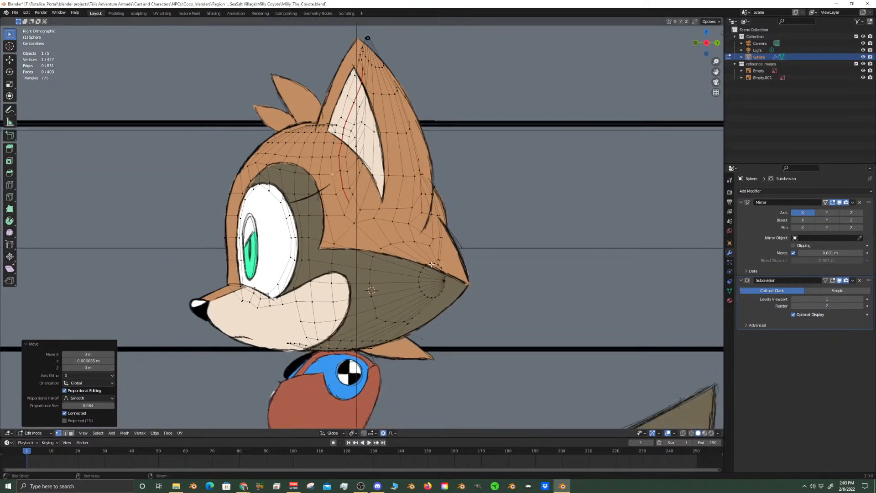
scroll(442, 336, "up", 4)
left_click(410, 367, "alt")
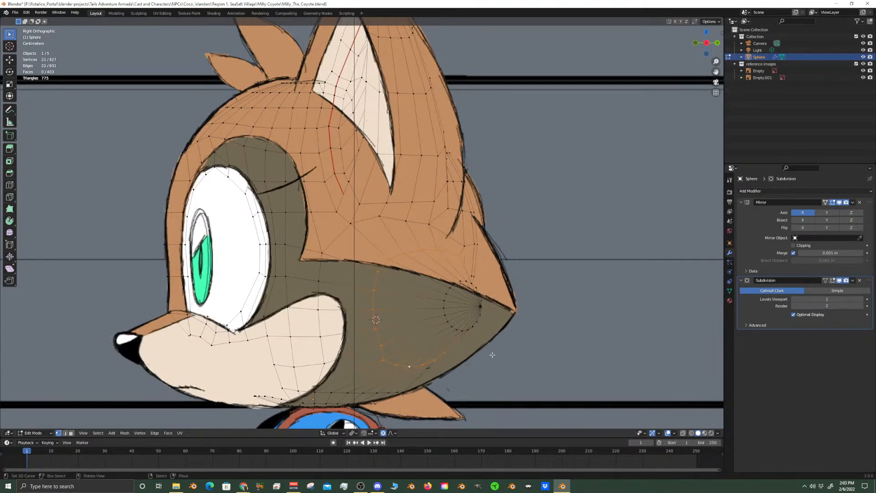
key("s")
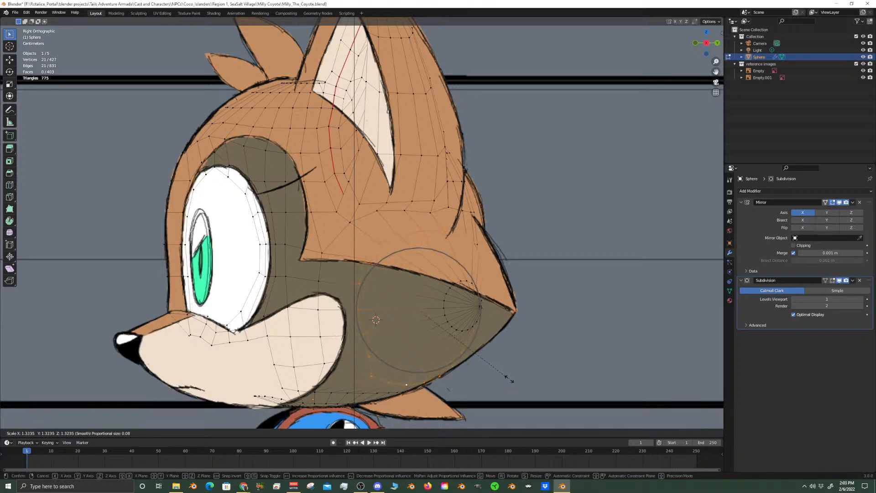
left_click(509, 378)
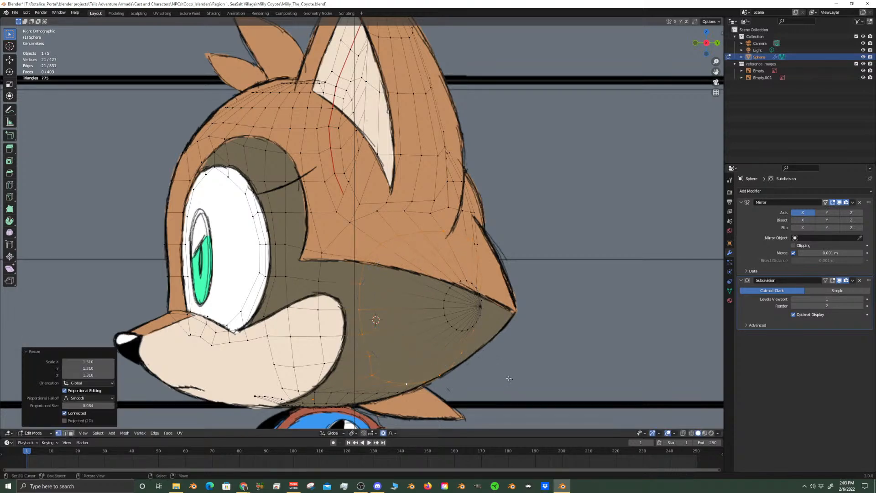
Try to select the small rings at the cheek tip and move them about 0.017 m along Y
right_click(479, 306, "alt")
key("c")
scroll(328, 406, "down", 4)
middle_click_drag(316, 384, 386, 336)
scroll(464, 315, "up", 3)
left_click(466, 306)
key("Escape")
key("g")
key("y")
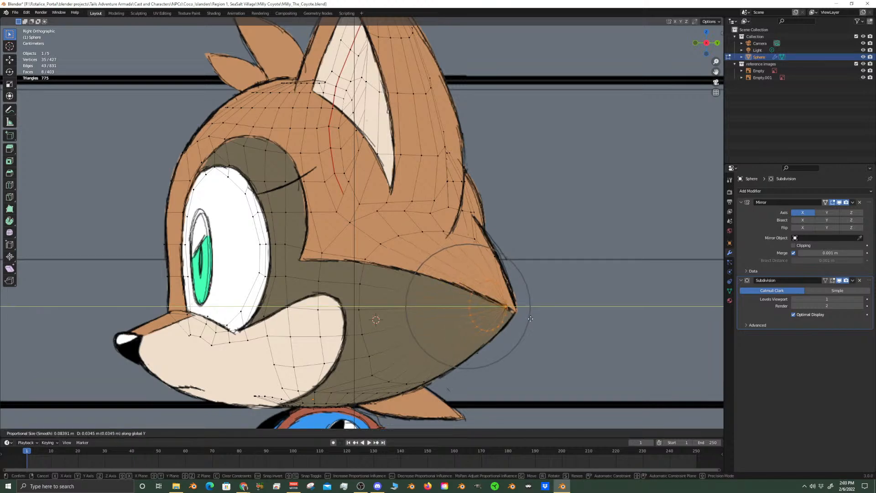
left_click(517, 321)
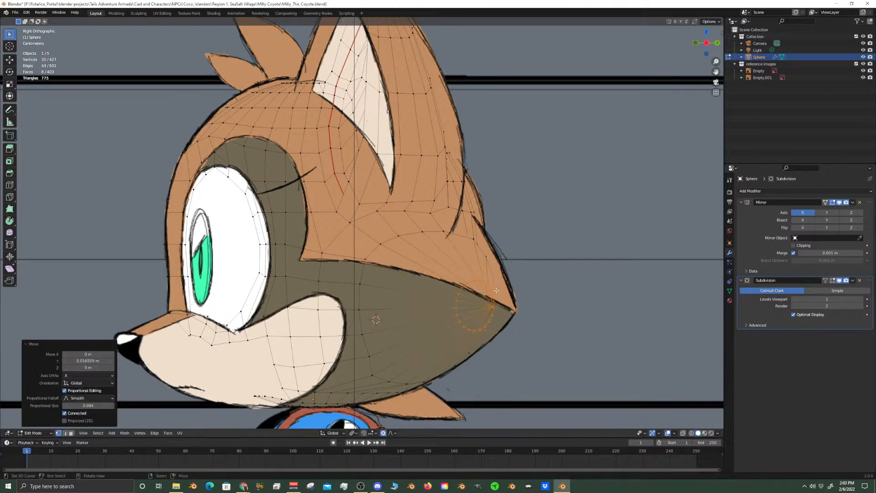
Undo the cheek-tip move and its selections, keeping the enlarged cheek loop
left_click(453, 305, "alt")
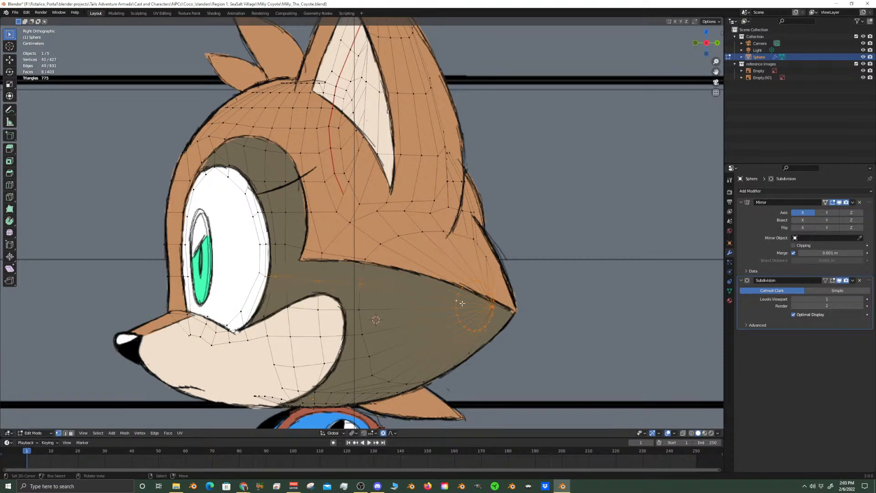
scroll(462, 303, "up", 8)
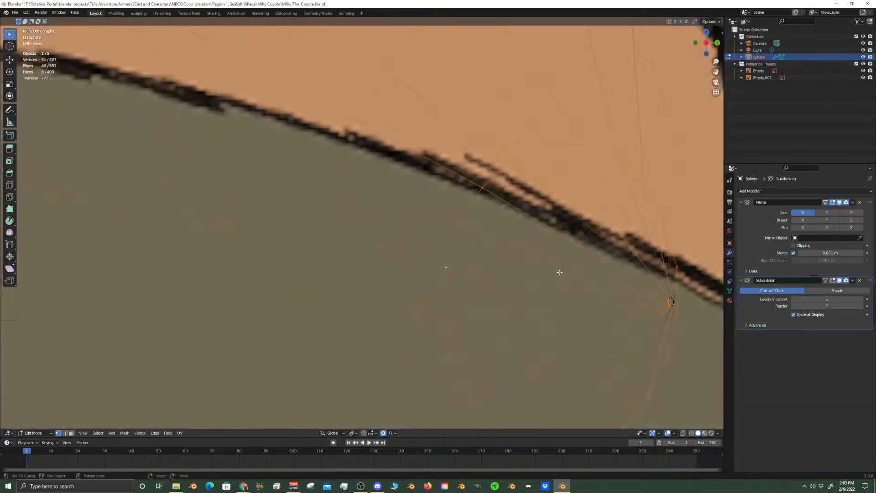
scroll(559, 273, "up", 5)
key("ctrl+z")
key("ctrl+z")
key("ctrl+z")
Select the innermost loop at the cheek tip and move it about 0.0495 m along Y to the drawn point
left_click(322, 364)
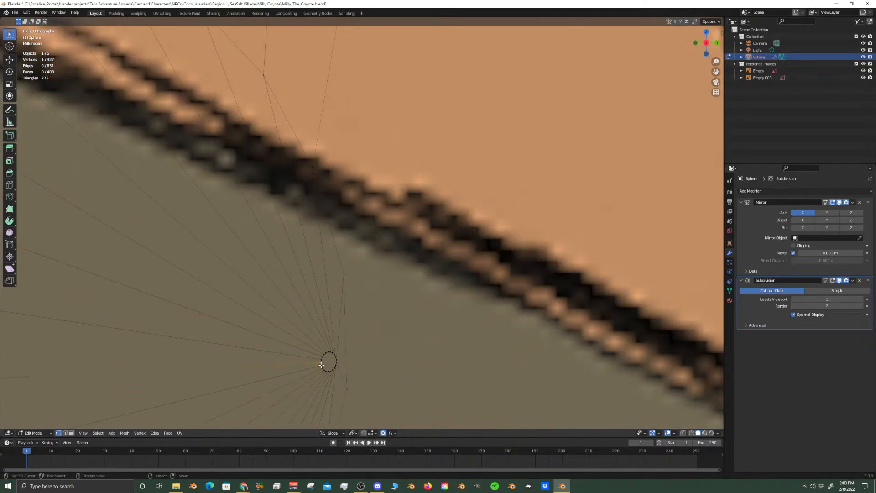
left_click(322, 365, "alt")
scroll(322, 364, "down", 6)
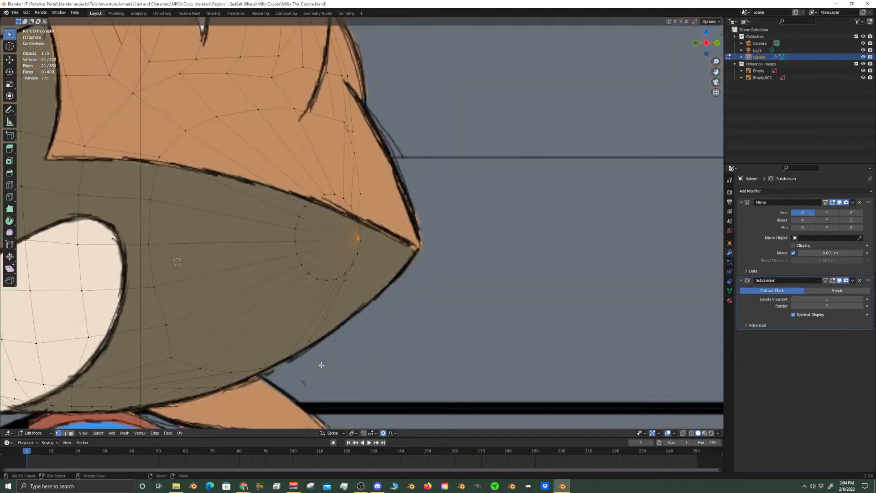
key("g")
key("y")
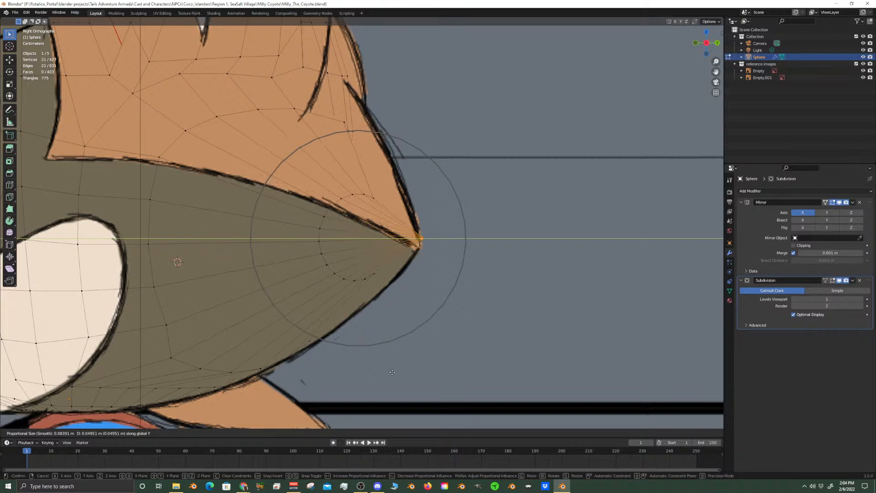
left_click(392, 372)
Select the next loop around the cheek tip and scale it to about 1.477 with proportional size 0.052
key("ctrl+z")
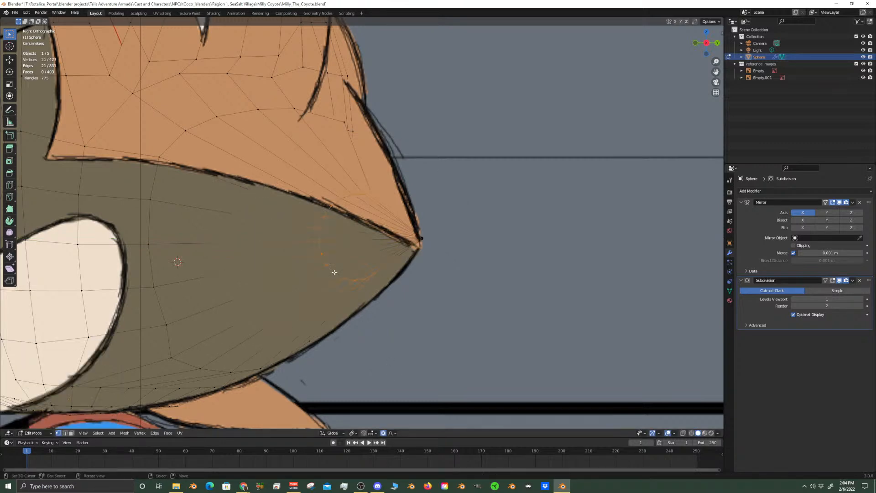
key("s")
scroll(377, 328, "up", 3)
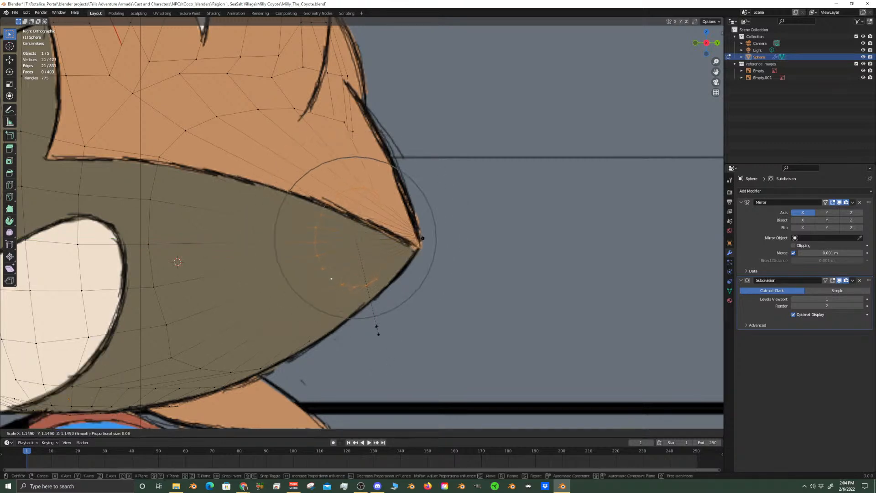
left_click(378, 357)
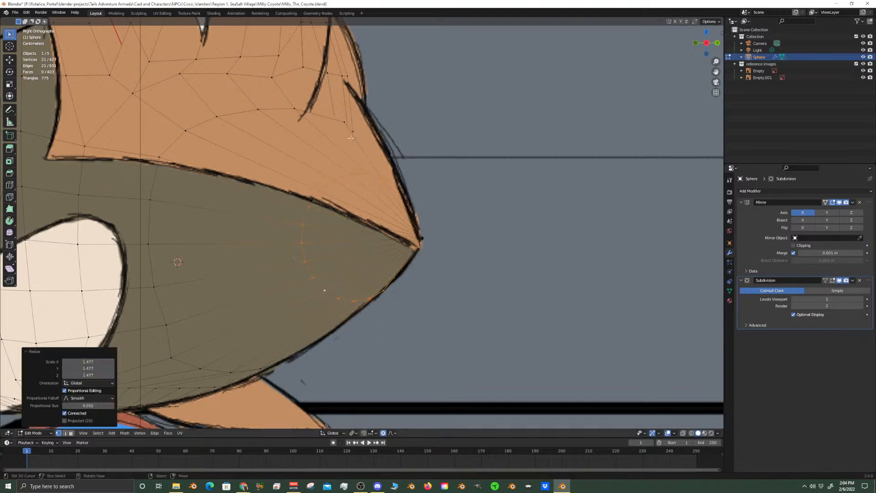
Return to the front view and compare the reshaped cheek with the reference drawing
scroll(293, 139, "down", 3)
middle_click_drag(244, 229, 321, 228, "shift")
key("KP_1")
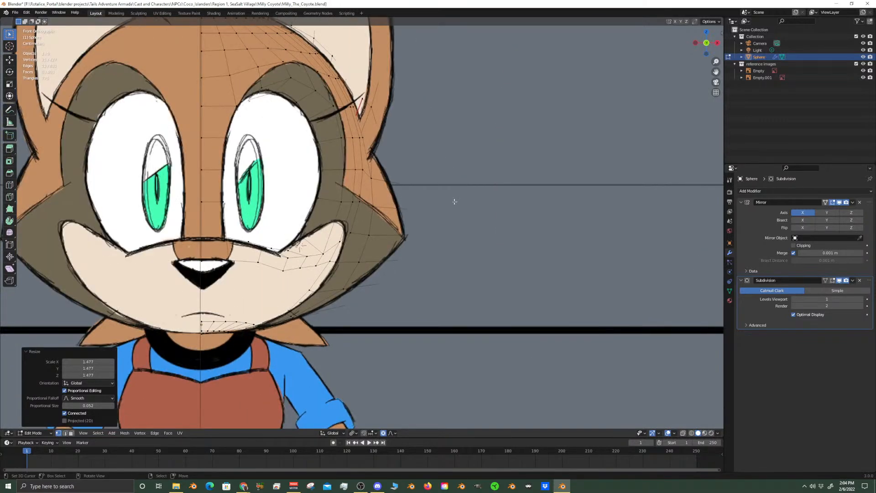
scroll(428, 240, "down", 5)
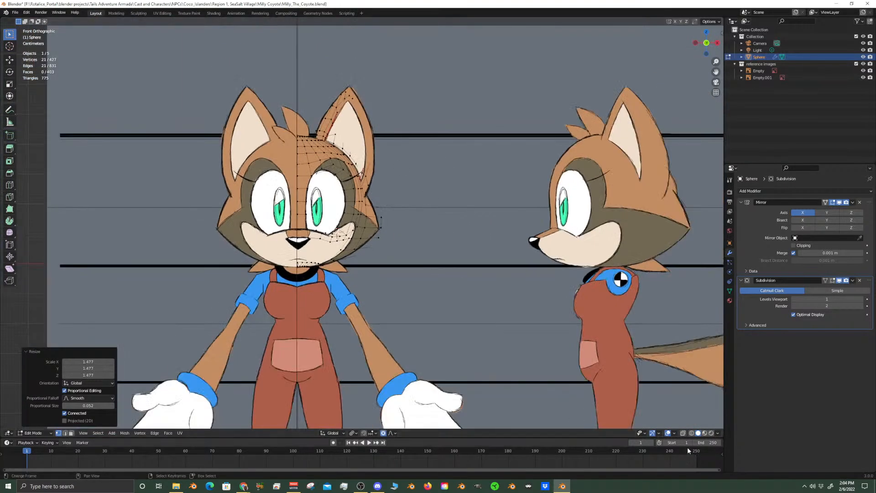
Add the next loop around the cheek to the selection with the reference images hidden, and show the references again
left_click(863, 64)
middle_click_drag(471, 162, 383, 227)
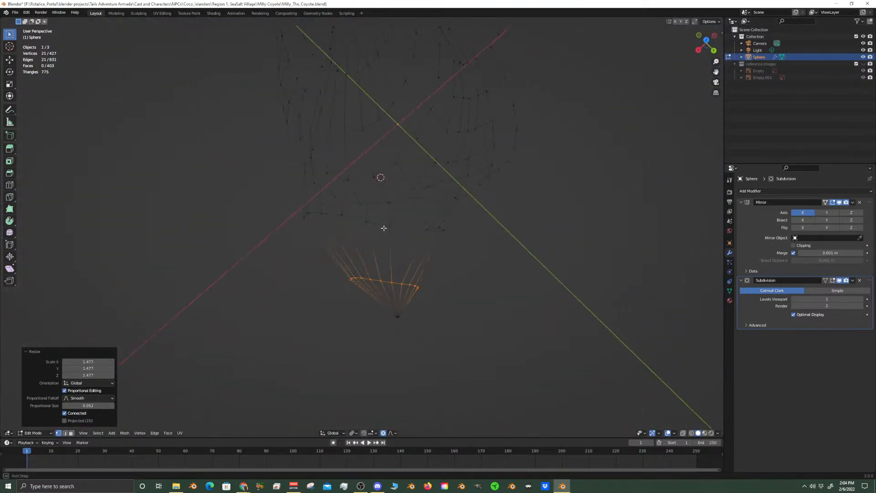
left_click(397, 227, "alt+shift")
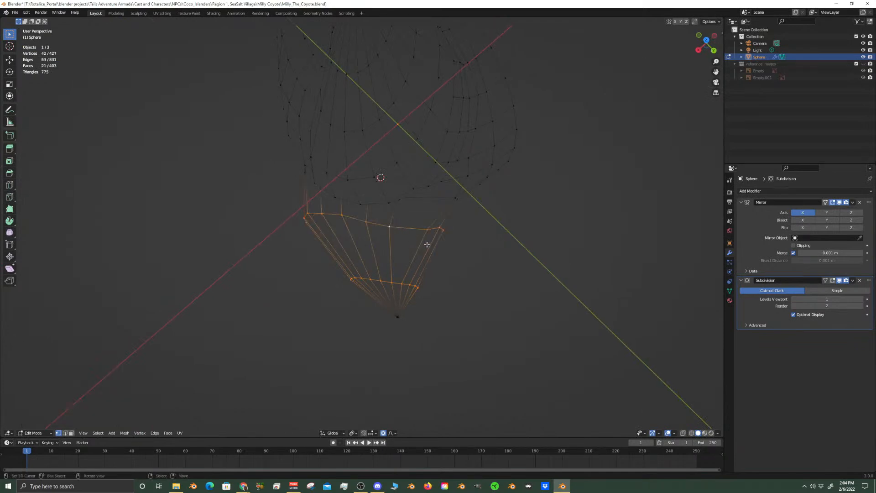
key("KP_1")
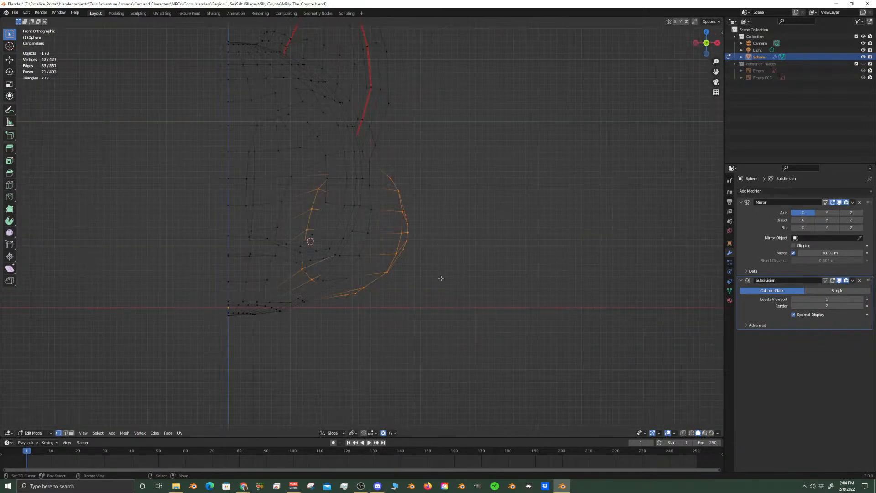
left_click(863, 64)
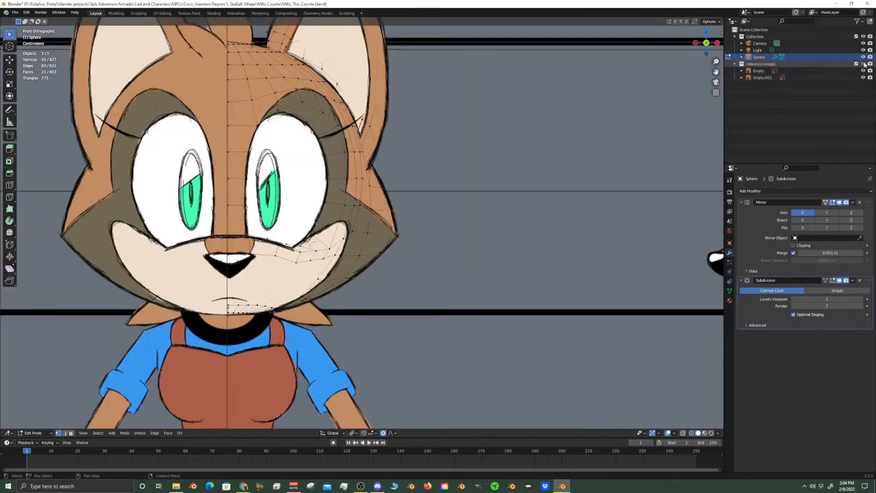
middle_click_drag(560, 216, 379, 303)
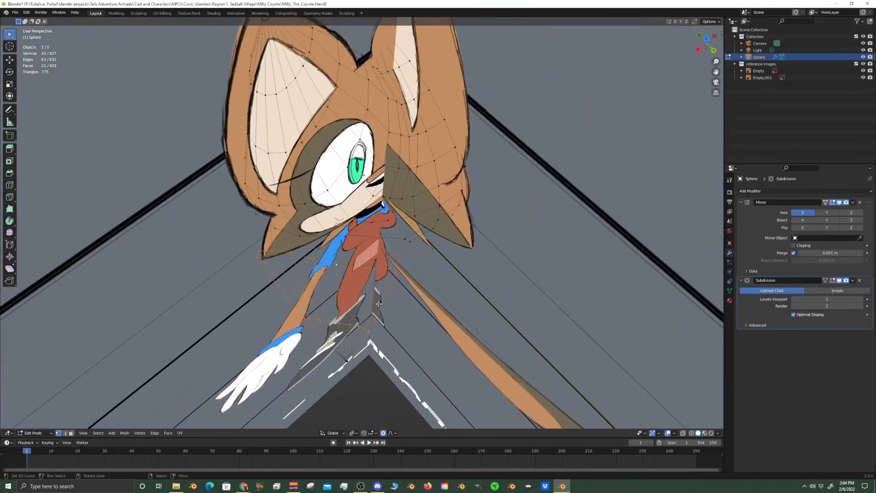
key("g")
key("shift+z")
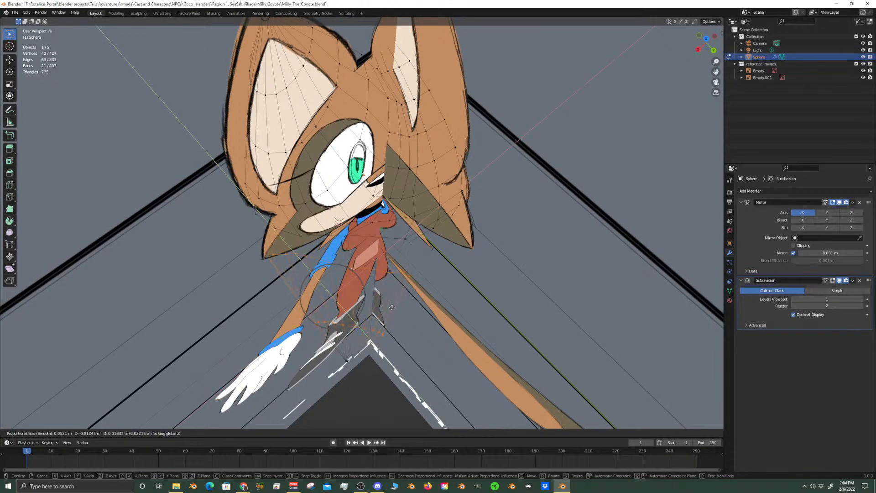
right_click(392, 307)
Turn on X-ray and circle-select the vertices at the cheek tip to add them to the selected loops
key("c")
left_click(360, 372)
right_click(355, 372)
left_click(683, 433)
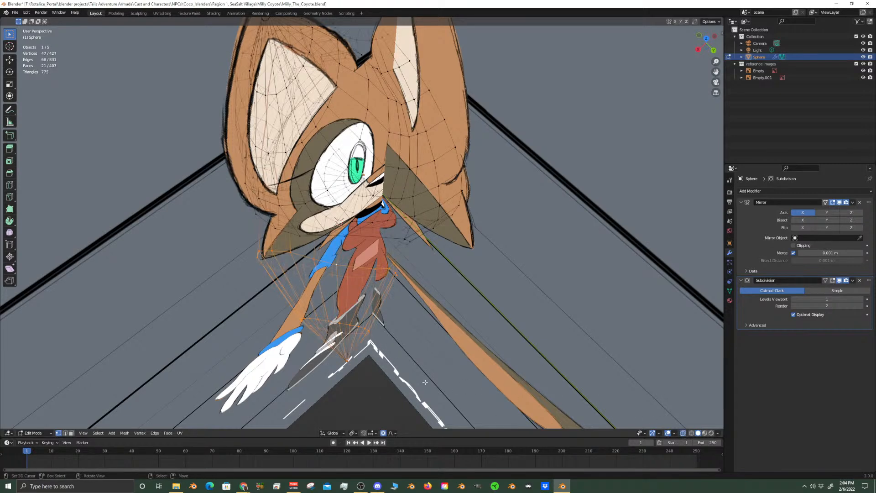
key("c")
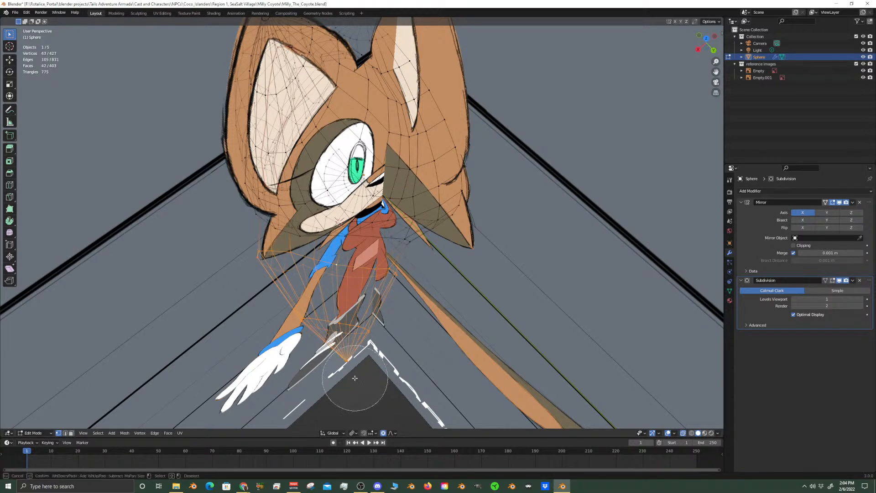
left_click_drag(360, 367, 340, 324)
right_click(339, 324)
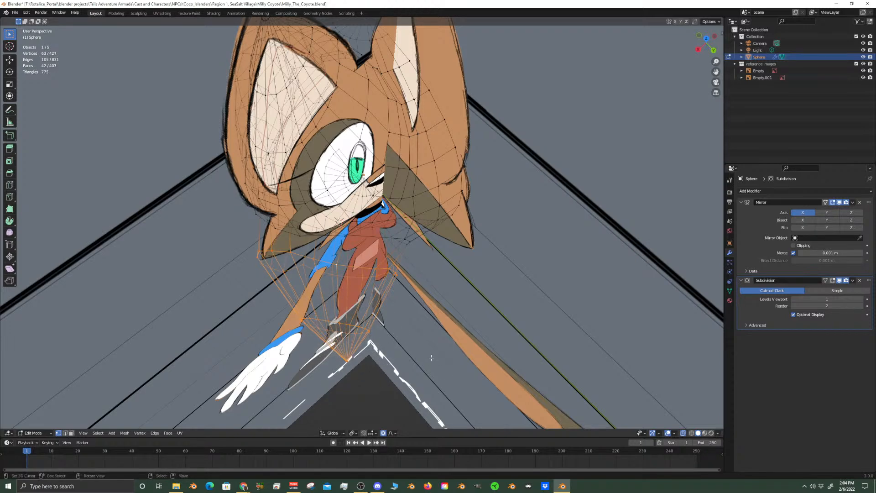
Move the selected cheek tuft about -0.0133 m along X and 0.0167 m along Y with Z locked
key("g")
key("z")
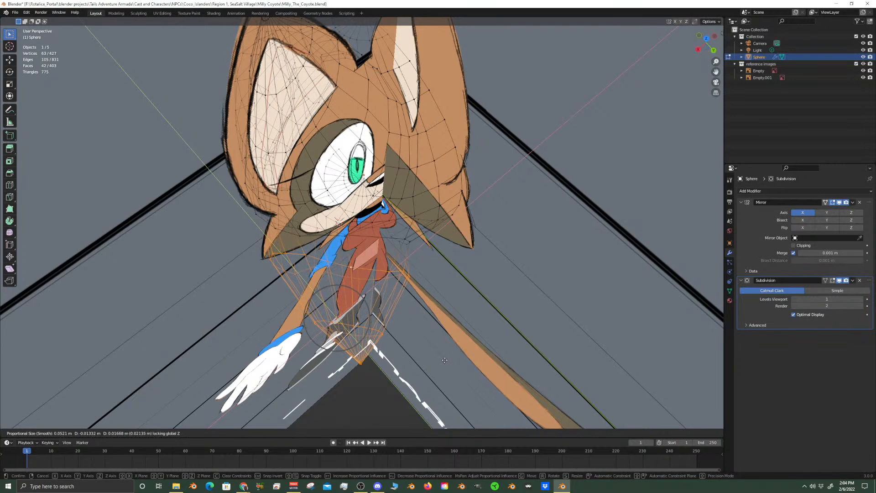
left_click(444, 360)
Align the cheek tuft with the front drawing by moving it about -0.0055 m along X
key("KP_1")
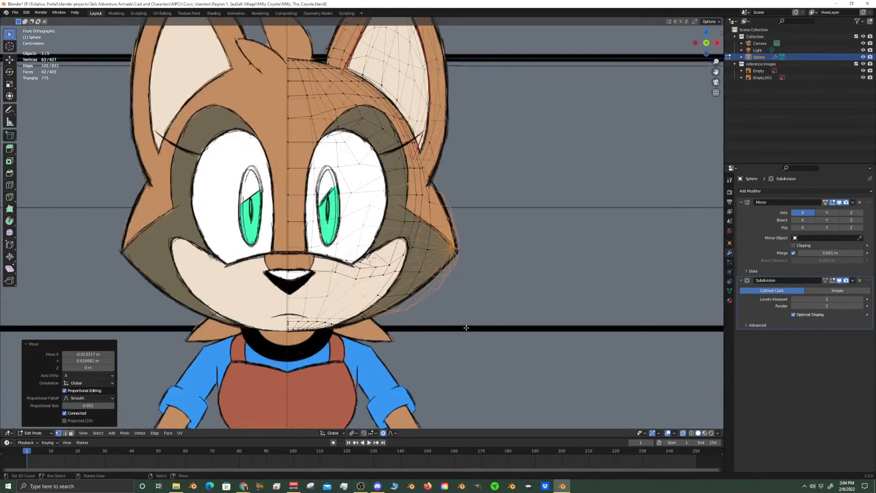
key("g")
key("shift+z")
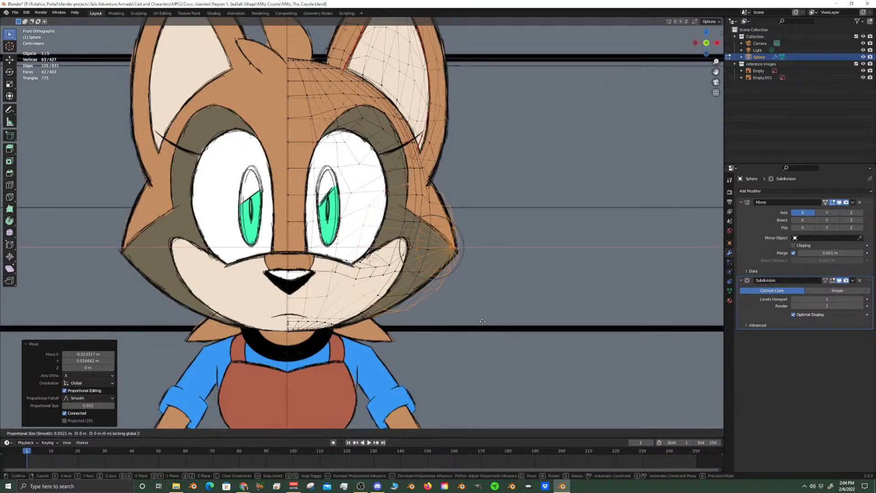
left_click(479, 319)
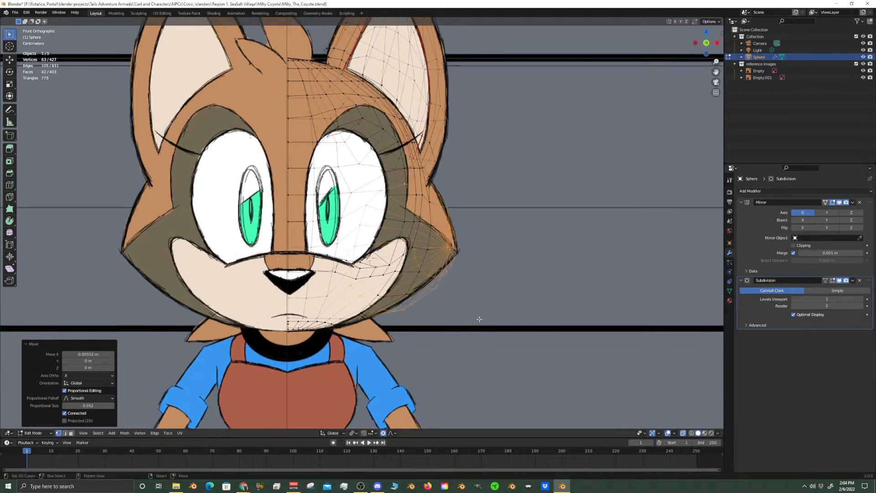
Reduce the selection to the single loop at the cheek tuft's base and turn off X-ray
middle_click_drag(479, 315, 349, 392)
scroll(392, 339, "up", 5)
right_click(384, 343, "alt")
right_click(383, 341, "alt+shift")
right_click(372, 339, "alt+shift")
right_click(368, 338)
right_click(368, 338, "alt+shift")
middle_click_drag(368, 338, 387, 332)
left_click(684, 433)
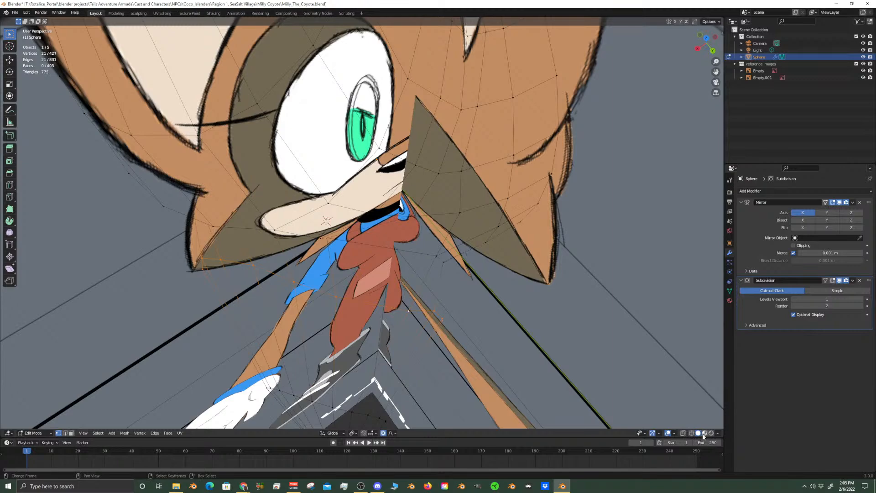
Switch to Material Preview shading and Object Mode, and compare the head with the front reference drawing
left_click(705, 433)
scroll(452, 291, "down", 4)
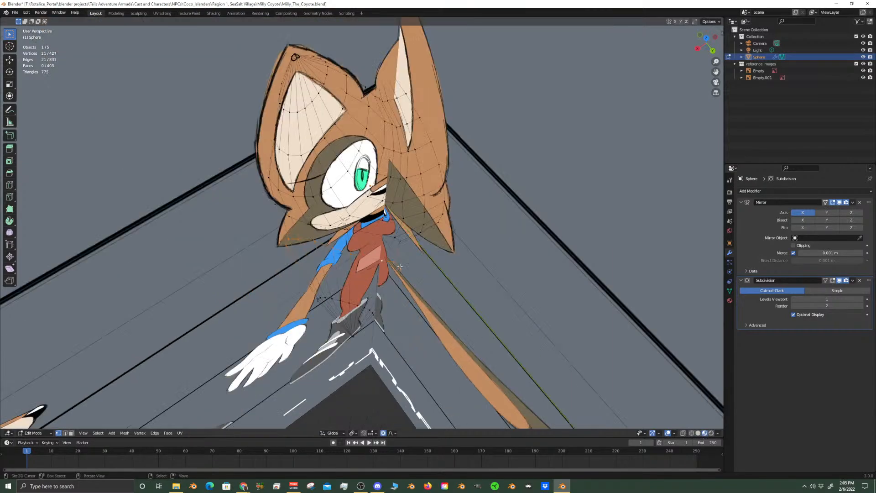
middle_click_drag(450, 291, 485, 273)
middle_click_drag(617, 313, 434, 192)
scroll(434, 192, "down", 5)
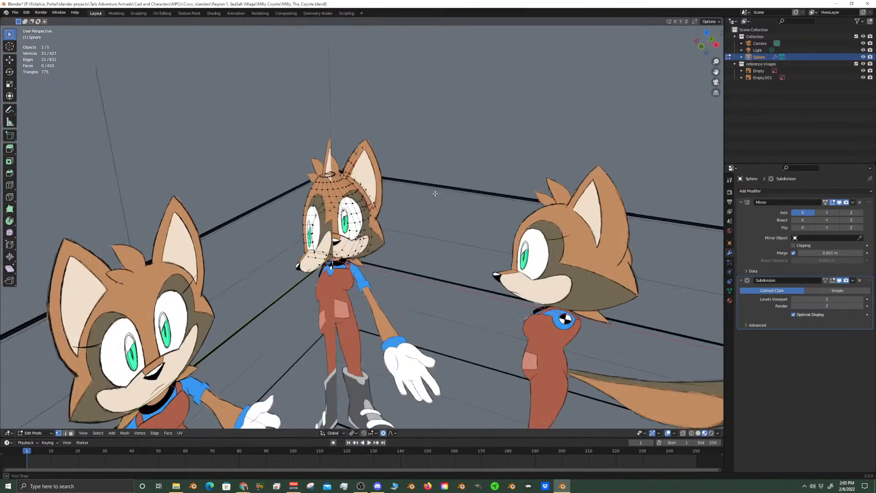
key("Tab")
scroll(413, 248, "up", 5)
middle_click_drag(412, 248, 437, 219)
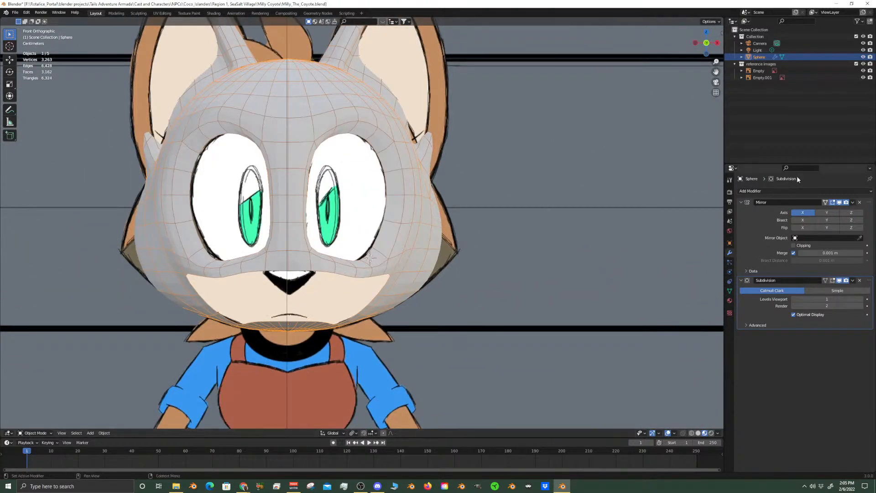
Hide the reference images, inspect the smoothed head around the cheek, and return to Edit Mode
left_click(863, 56)
left_click(863, 57)
left_click(863, 64)
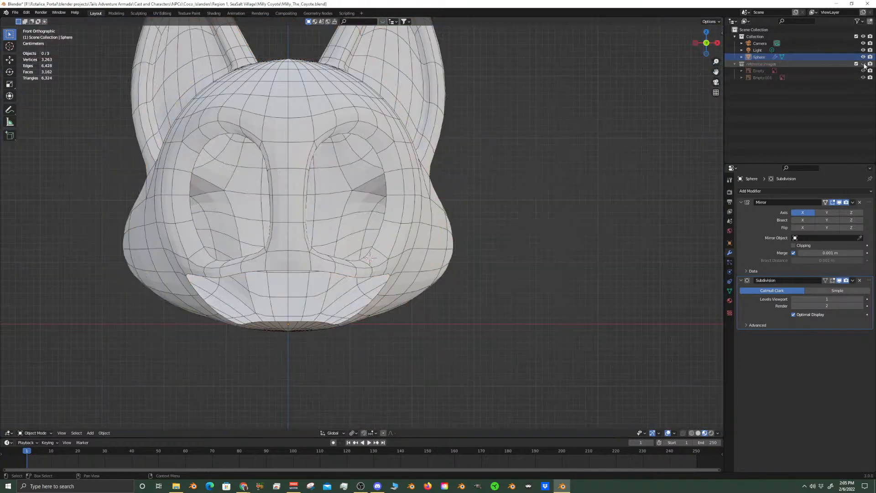
middle_click_drag(612, 196, 358, 237)
scroll(358, 236, "up", 7)
middle_click_drag(431, 184, 387, 248, "shift")
key("Tab")
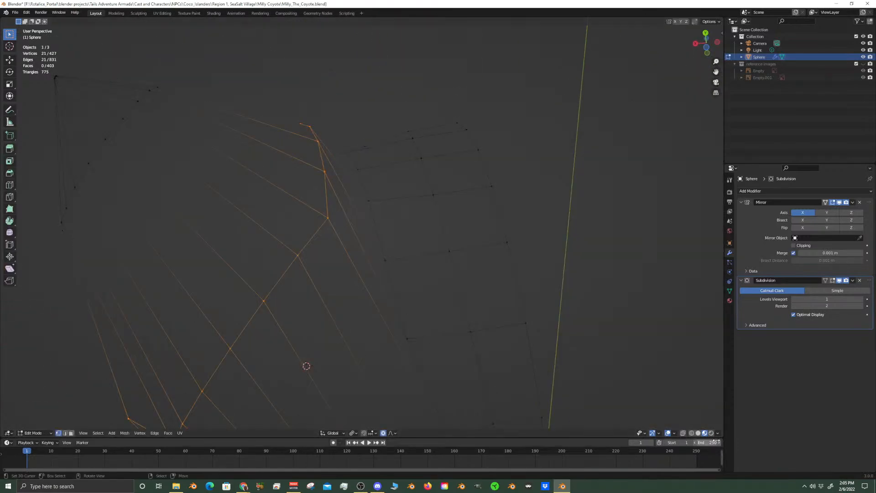
Turn off the wireframe overlay and check the cheek mesh in Object Mode and Edit Mode
left_click(674, 434)
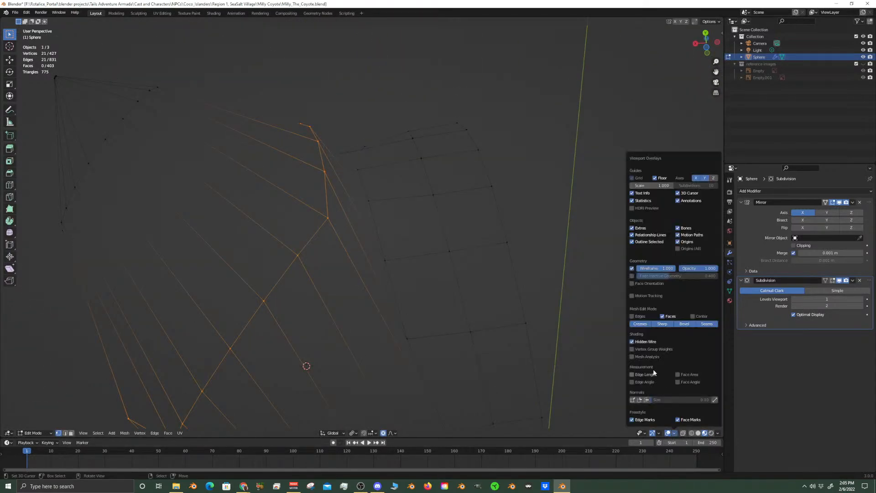
left_click(632, 268)
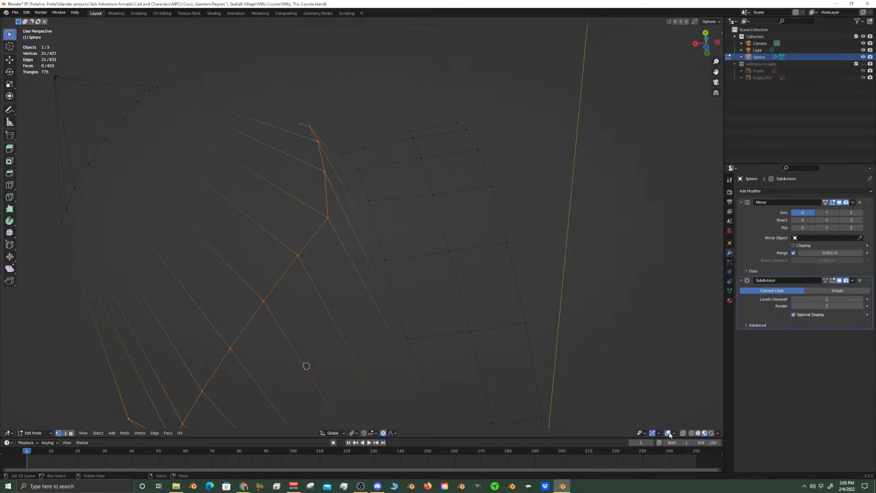
key("Tab")
key("Tab")
scroll(430, 233, "down", 4)
middle_click_drag(430, 233, 440, 296)
Try the wireframe overlay on and off, toggle the edges overlay for mesh editing, and turn on X-ray
left_click(673, 433)
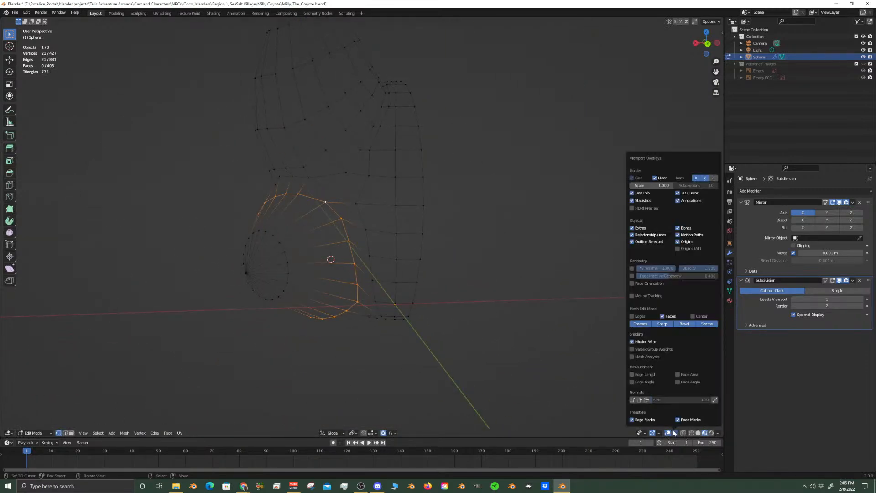
left_click(632, 268)
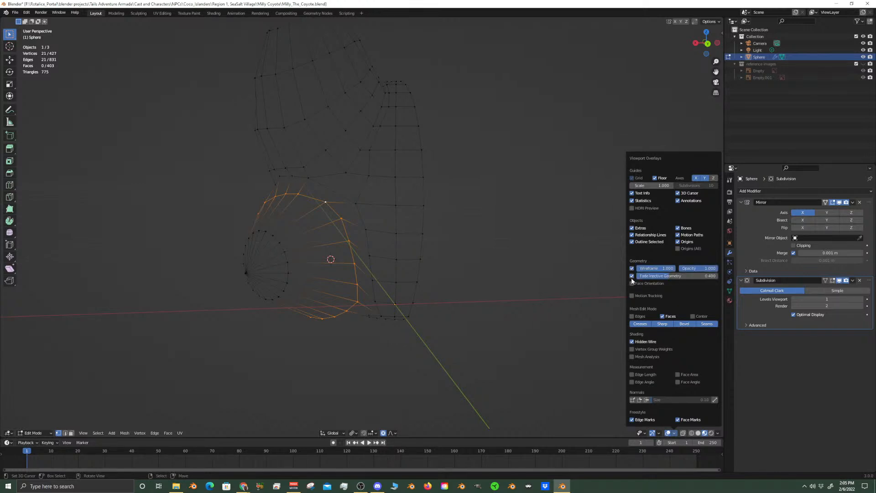
left_click(632, 269)
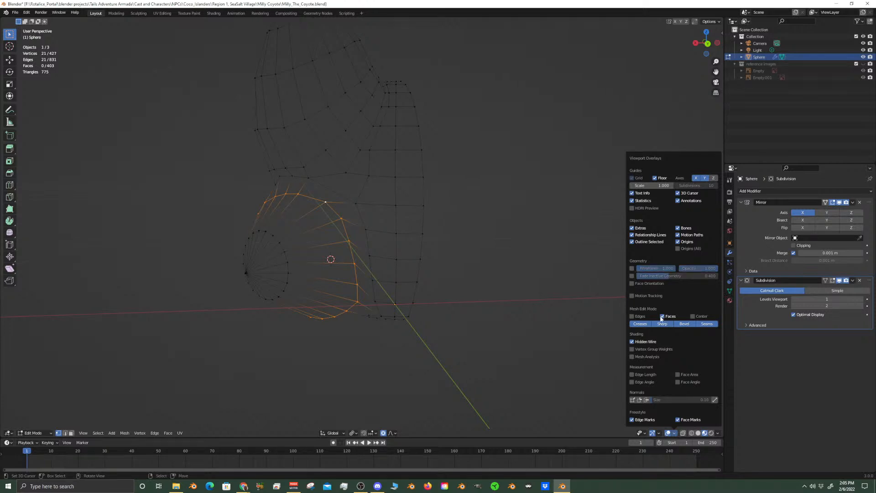
left_click(632, 316)
left_click(562, 379)
left_click(683, 433)
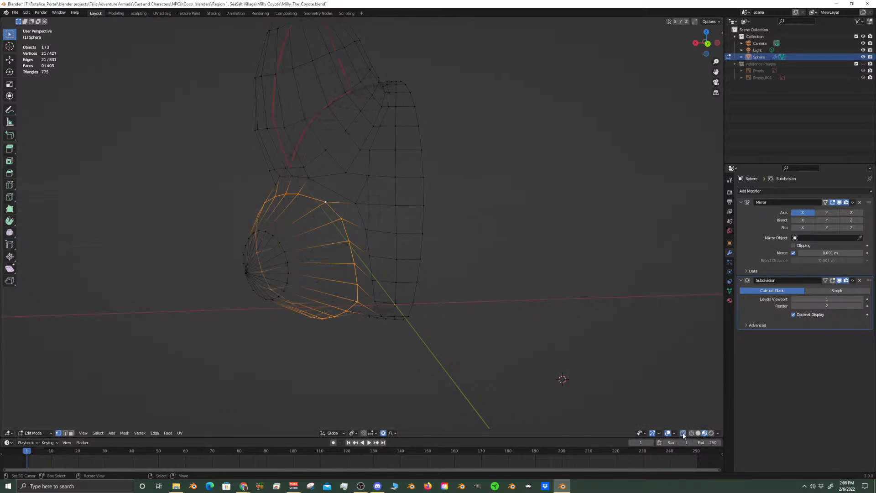
Save the file and examine the selected cheek loop and tip from several angles
key("ctrl+s")
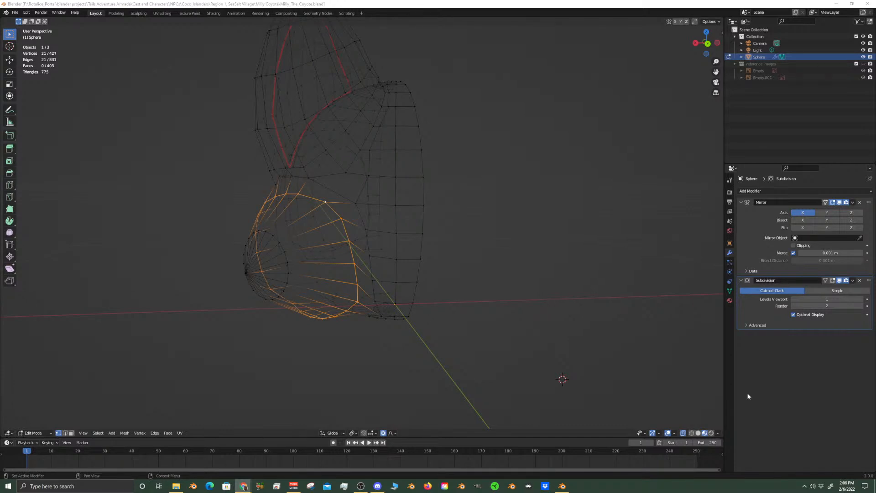
middle_click_drag(409, 338, 388, 297)
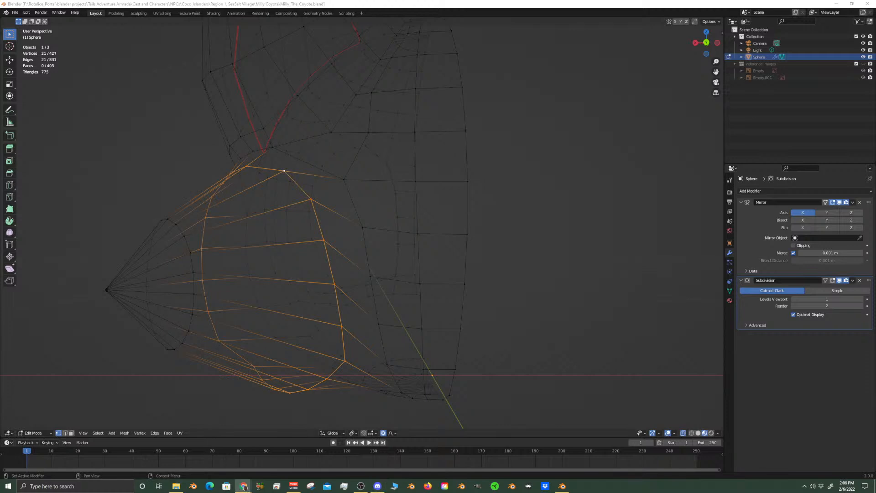
middle_click_drag(381, 260, 485, 307)
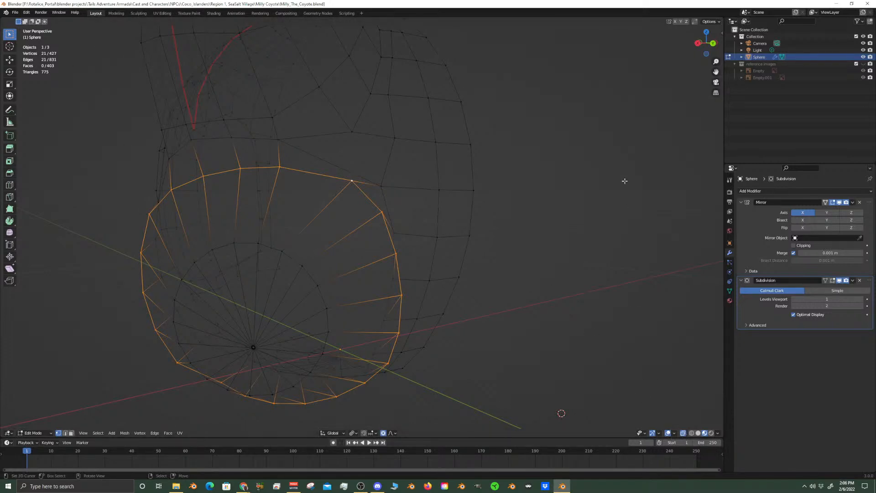
Turn off X-ray and compare the cheek tuft's edit cage with its smoothed surface in Object Mode
key("Tab")
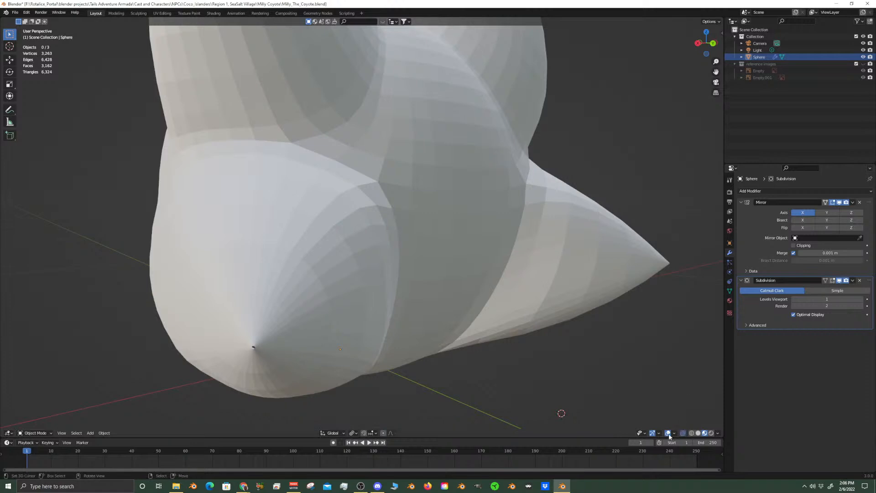
left_click(683, 432)
key("Tab")
key("Tab")
key("Tab")
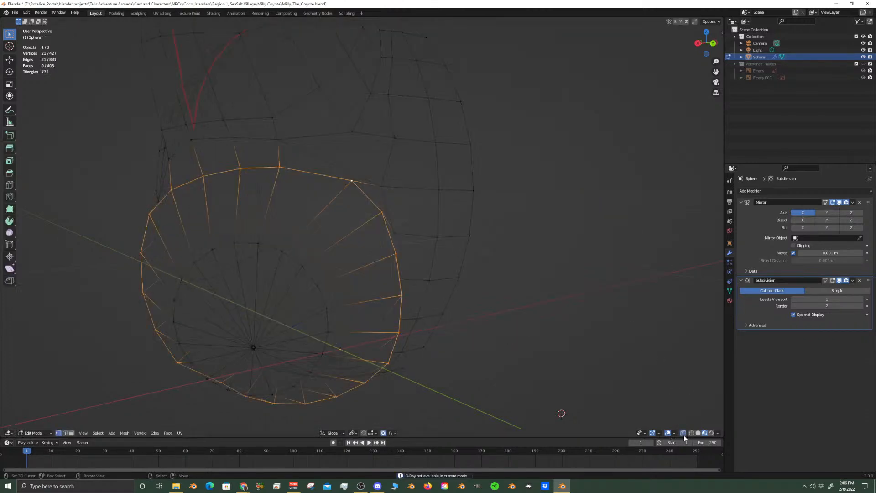
key("Tab")
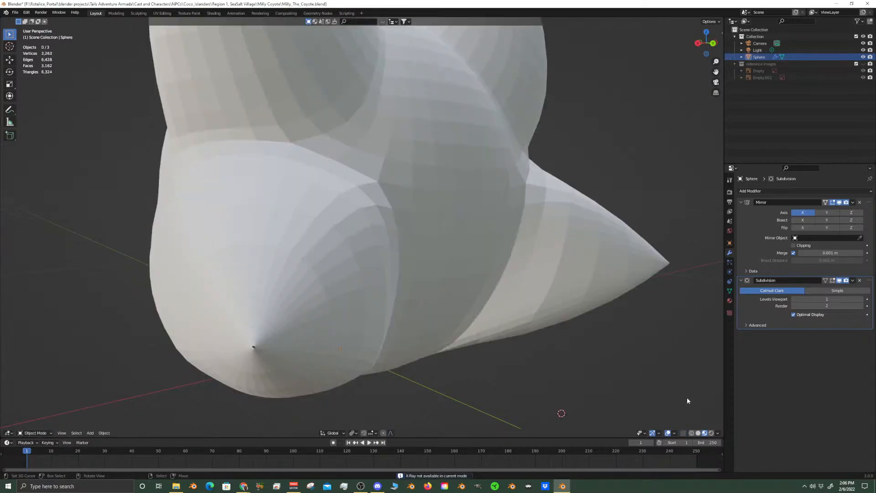
Turn on the wireframe overlay in Object Mode, check the cheek topology, and return to Edit Mode
left_click(674, 432)
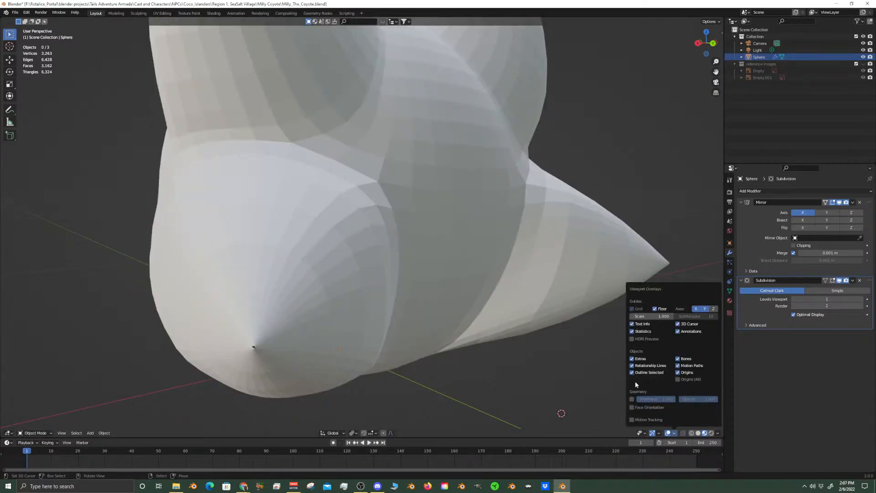
left_click(633, 399)
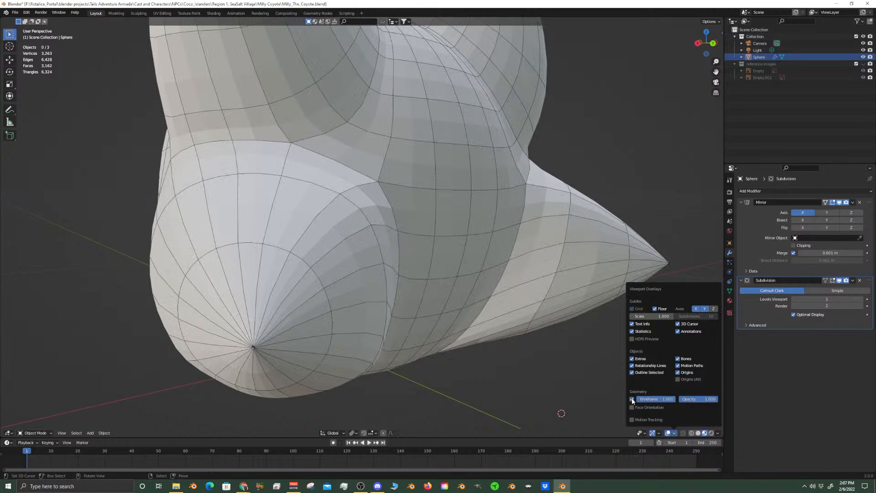
key("Tab")
key("Tab")
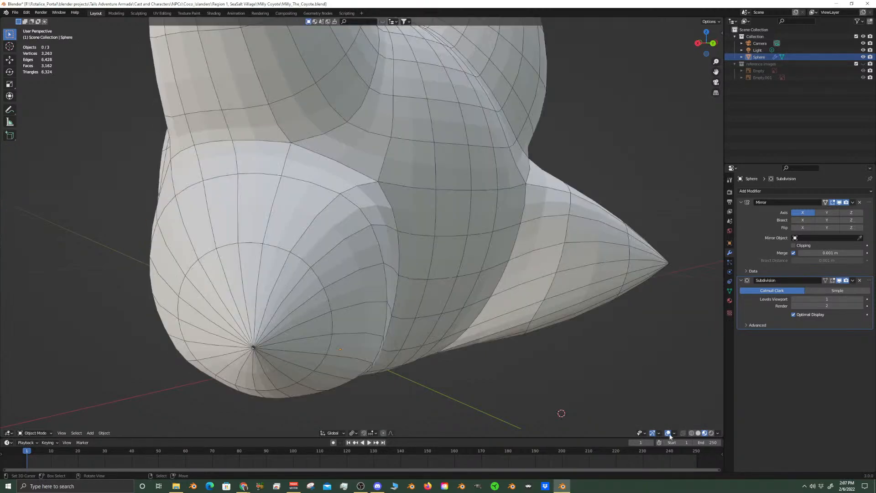
key("Tab")
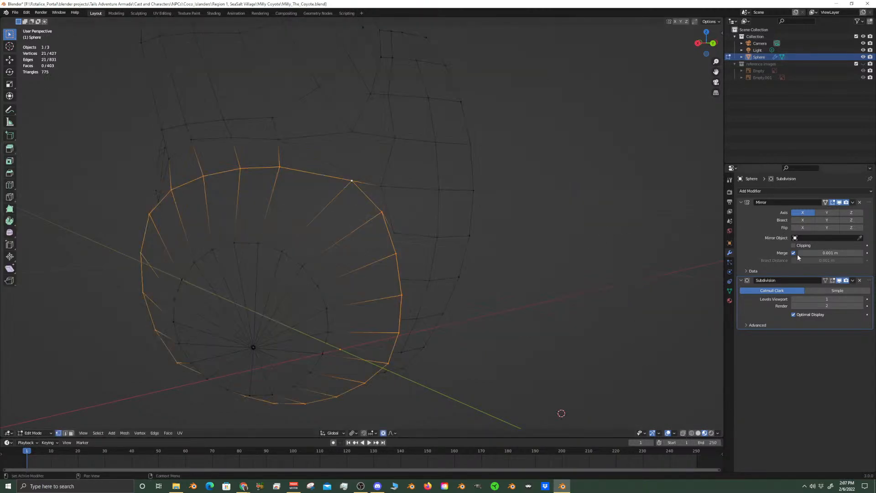
Turn on the Mirror modifier's on-cage display and unhide the reference images collection
left_click(826, 202)
left_click(833, 280)
left_click(833, 281)
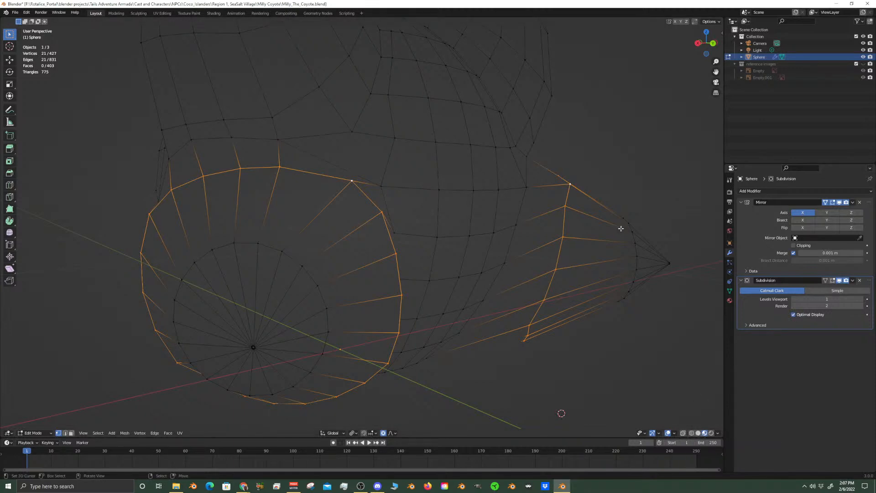
left_click(863, 63)
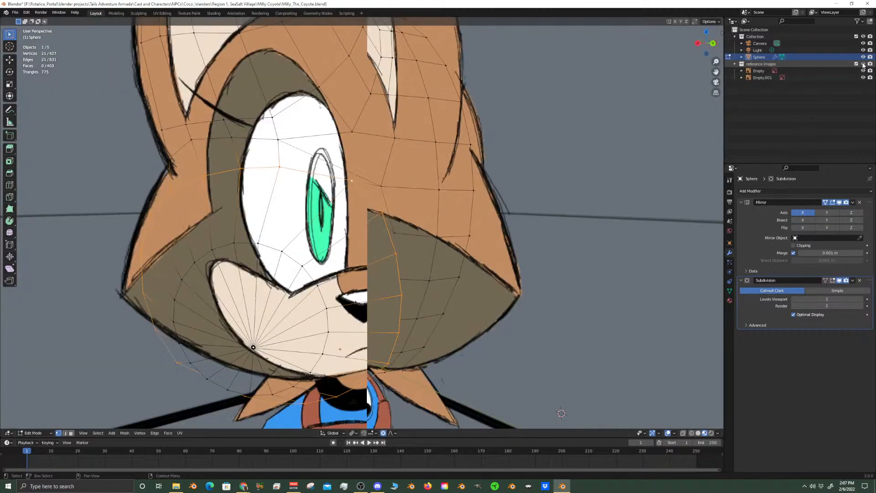
mouse_move(502, 246)
middle_mouse_down()
mouse_move(457, 259)
mouse_move(516, 251)
middle_mouse_up()
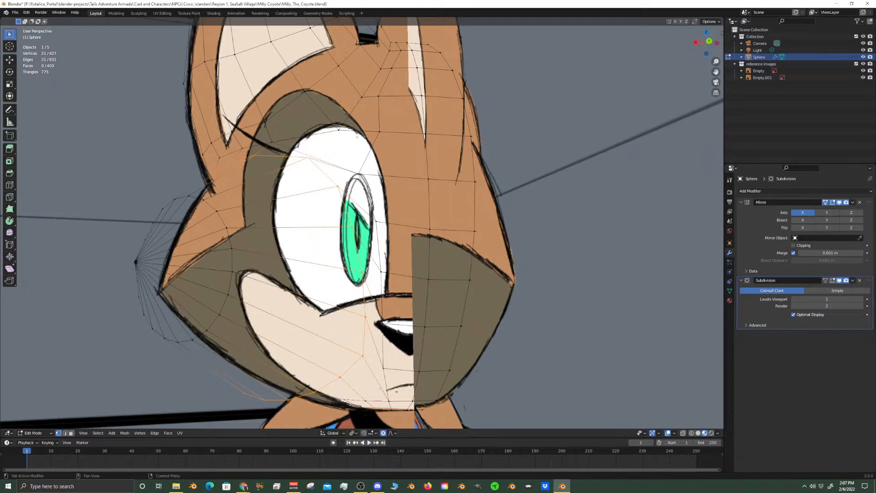
Select a single vertex on the loop behind the cheek tuft and turn off the wireframe overlay
scroll(501, 220, "down", 4)
middle_click_drag(500, 220, 397, 240)
scroll(397, 237, "up", 2)
left_click(379, 248)
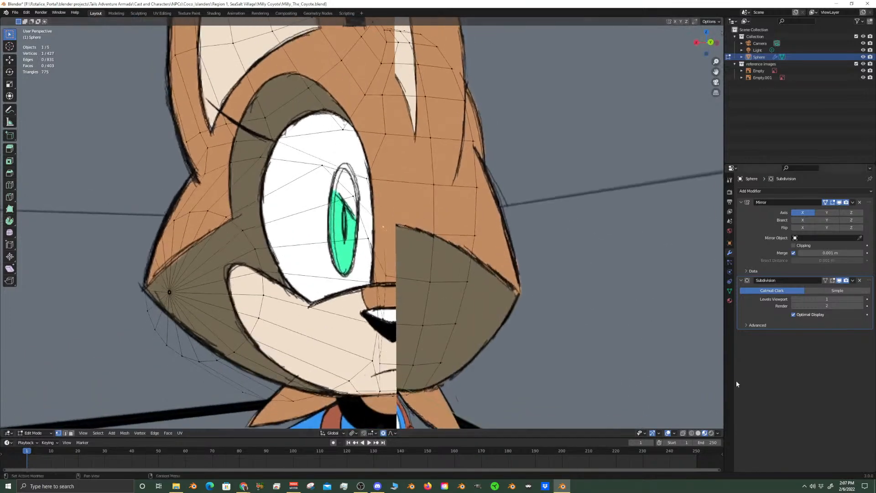
left_click(652, 434)
left_click(652, 435)
left_click(674, 434)
mouse_move(656, 433)
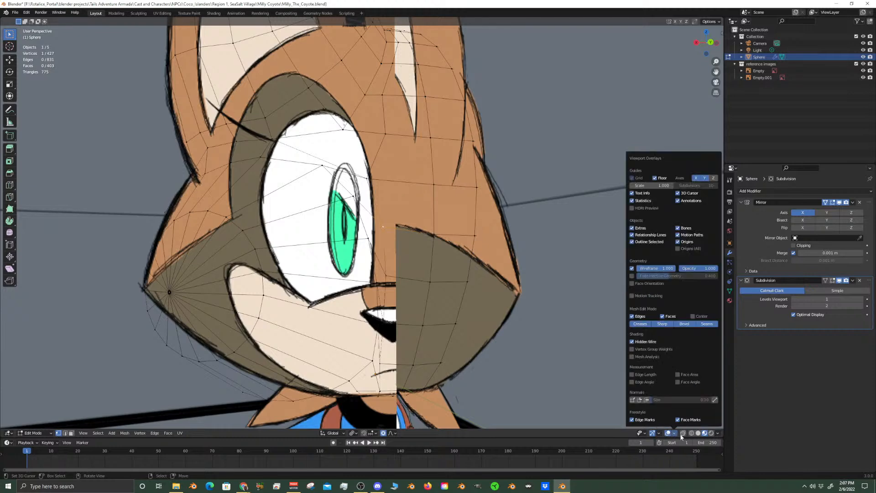
left_click(641, 318)
left_click(632, 269)
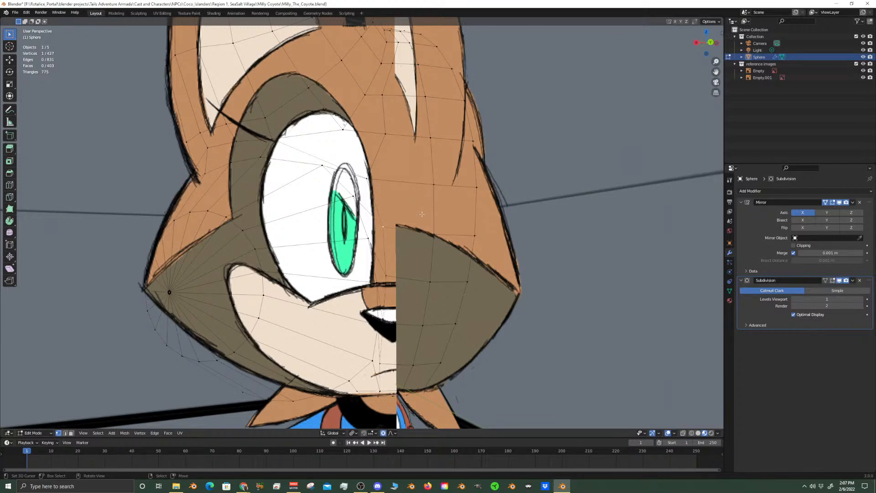
Check the smoothed cheek in Object Mode without wireframe, return to Edit Mode and turn on X-ray
key("Tab")
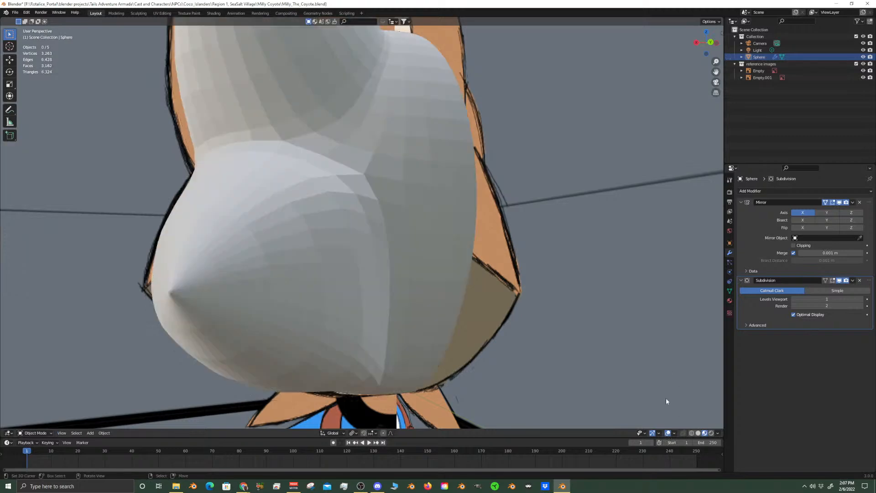
left_click(675, 433)
key("Tab")
middle_click_drag(414, 319, 415, 343)
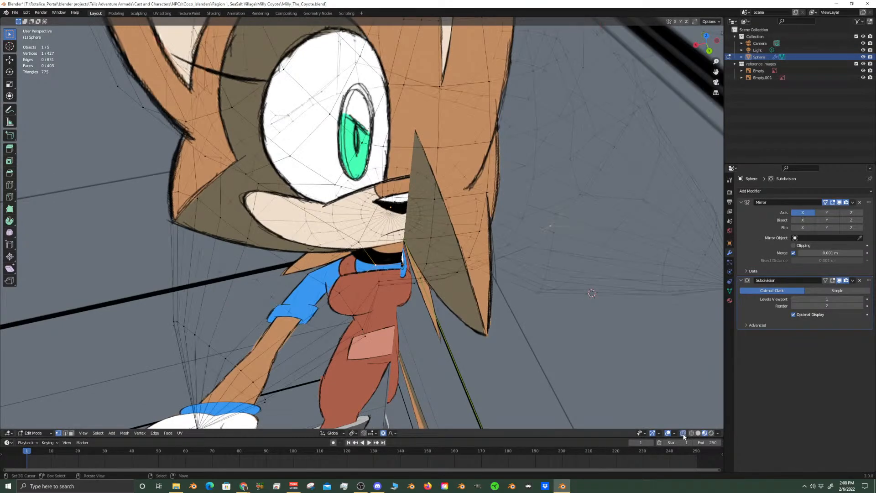
middle_click_drag(622, 406, 396, 289)
scroll(426, 226, "up", 3)
scroll(427, 226, "down", 2)
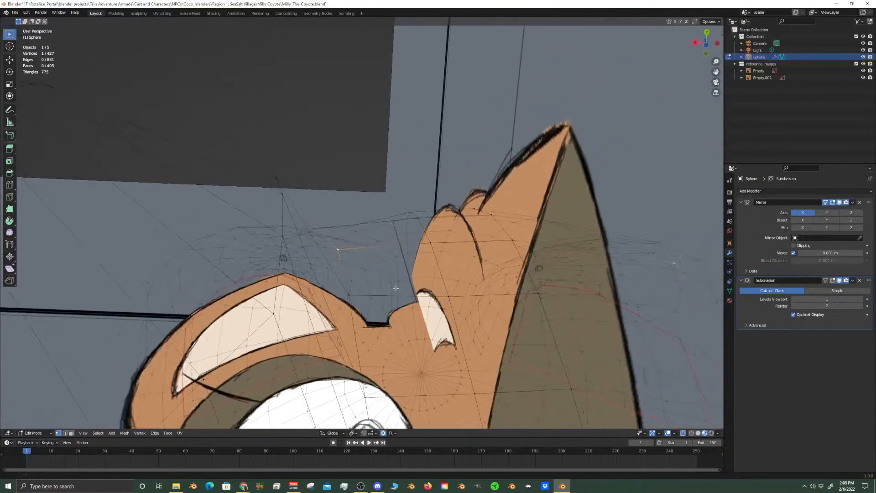
Move two neighbouring vertices behind the cheek tuft inward with proportional editing, the first about 0.018 m along local X, the second freely about 0.019 m
scroll(349, 254, "up", 2)
key("g")
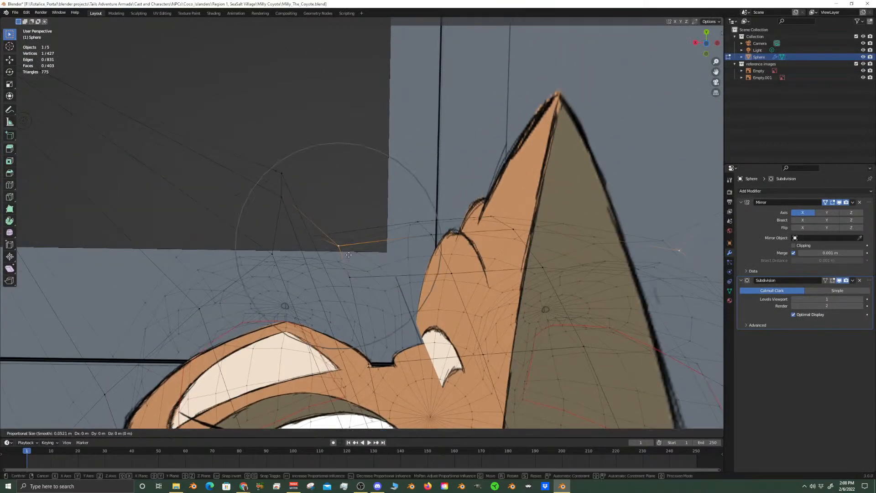
key("x")
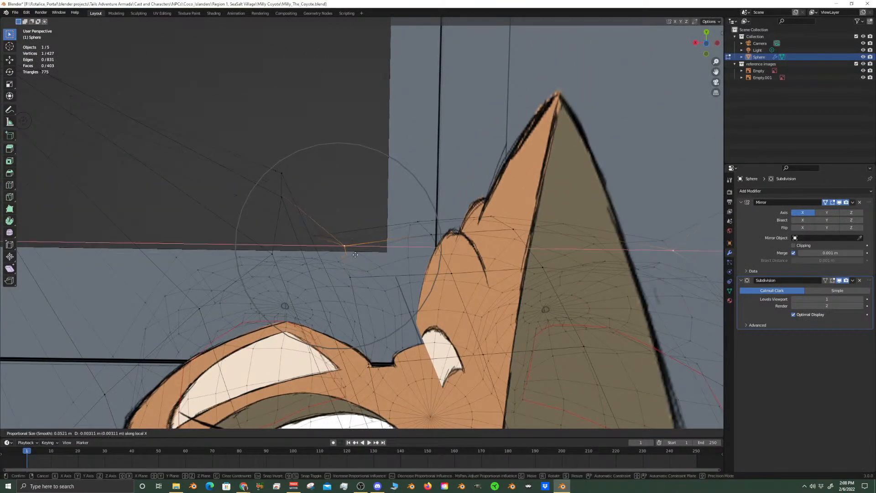
left_click(382, 240)
left_click(356, 273)
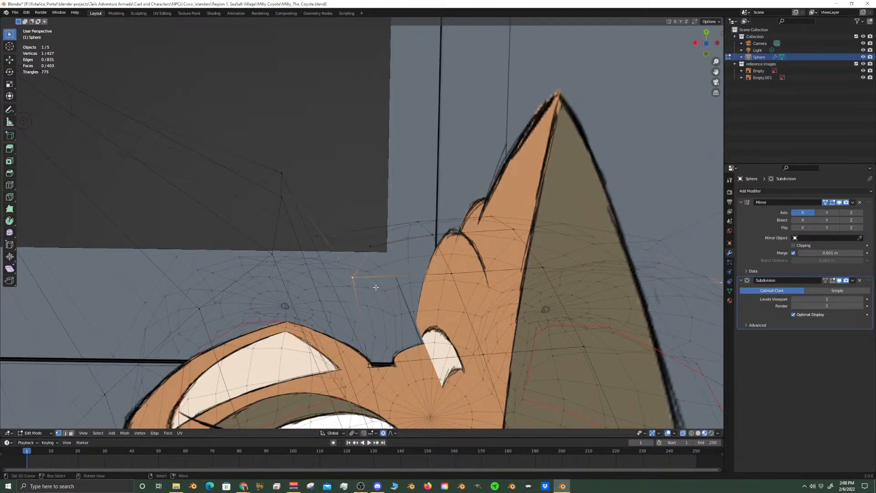
key("g")
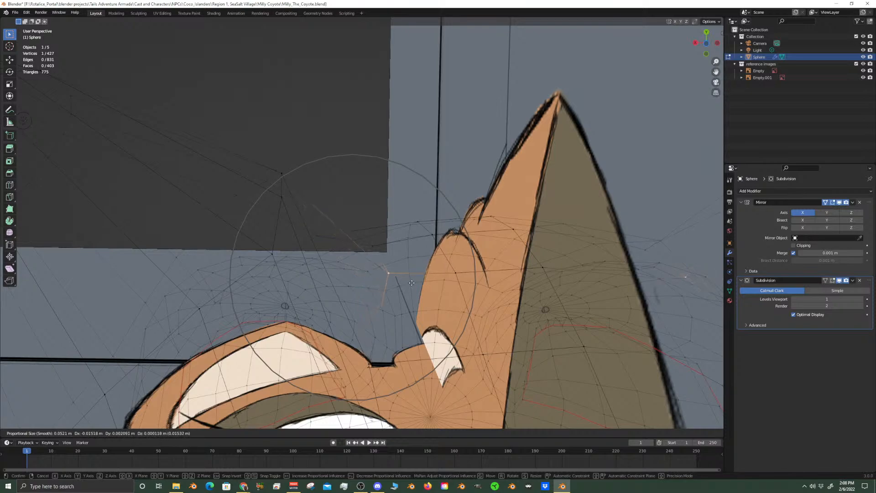
left_click(420, 281)
Move the next vertex down the cheek loop inward by about 0.015 m with proportional editing
middle_click_drag(420, 281, 331, 219)
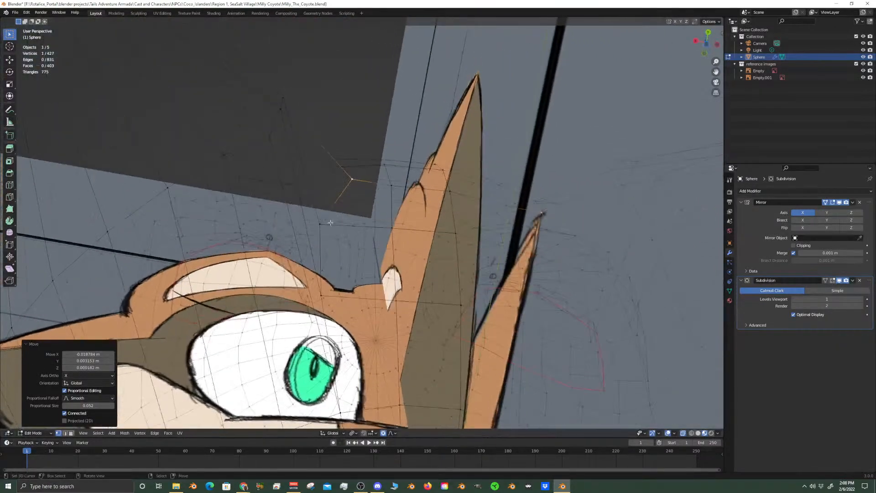
left_click(323, 223)
key("g")
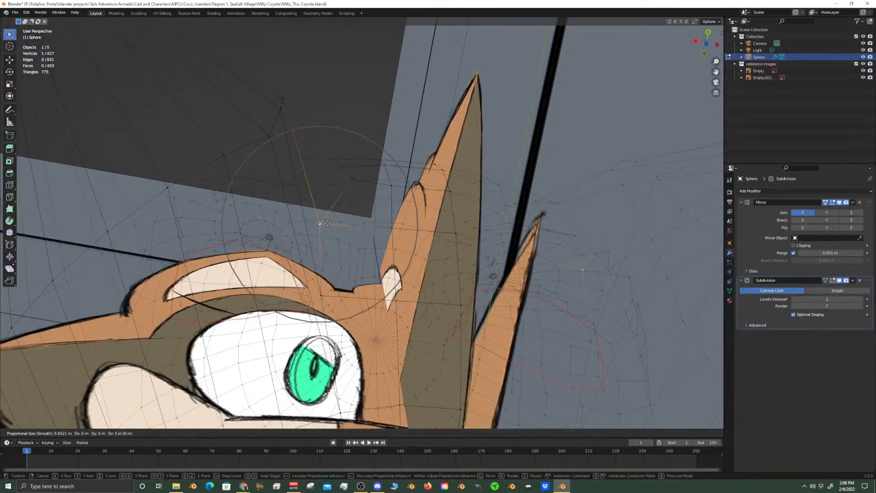
left_click(350, 226)
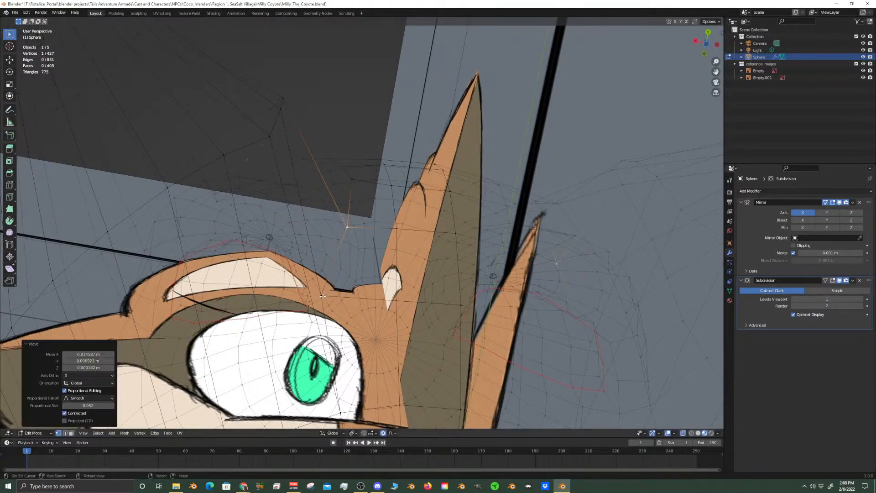
Try moving the following cheek loop vertex along Y, then shift it inward along local X instead
left_click(342, 296)
mouse_move(328, 299)
middle_mouse_down()
mouse_move(340, 385)
mouse_move(328, 296)
middle_mouse_up()
key("g")
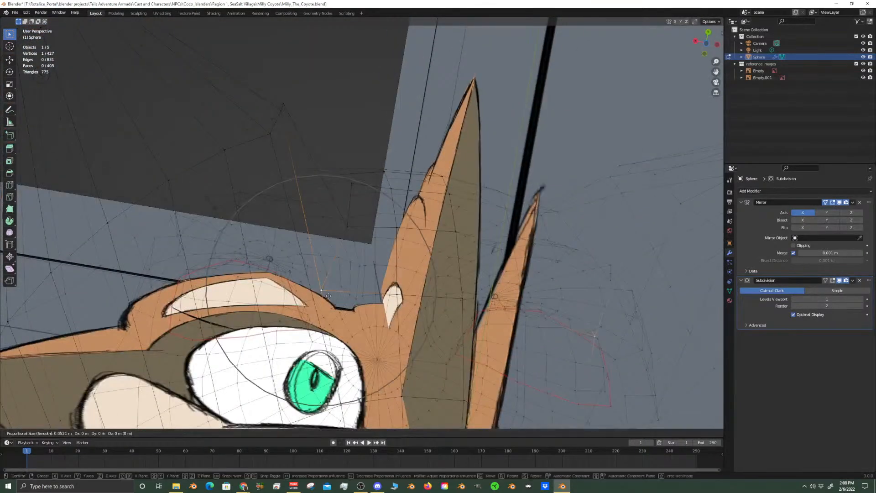
key("y")
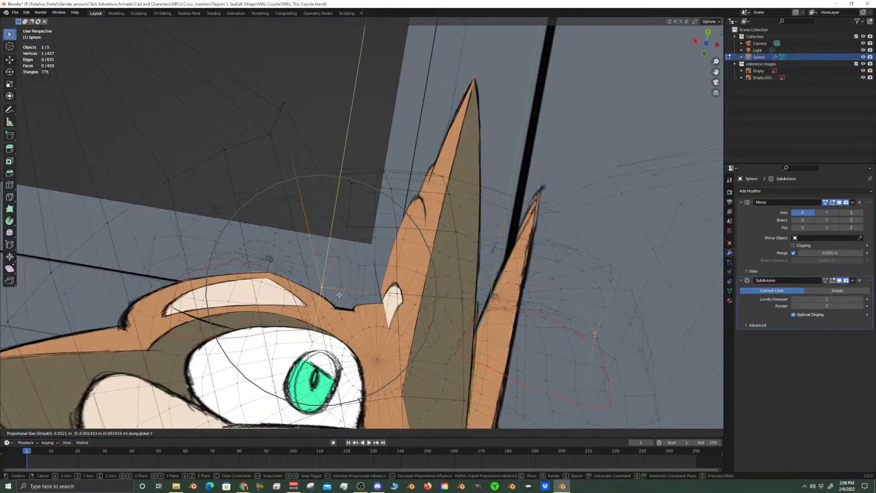
right_click(339, 295)
key("g")
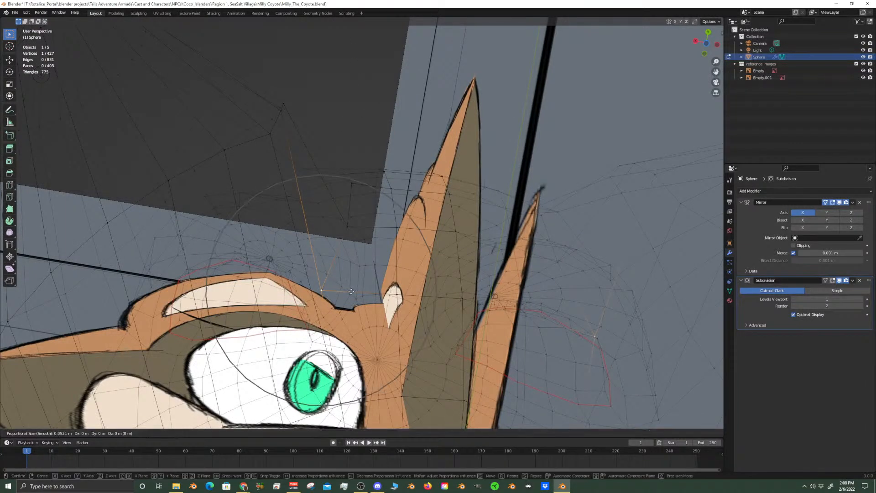
key("x")
key("x")
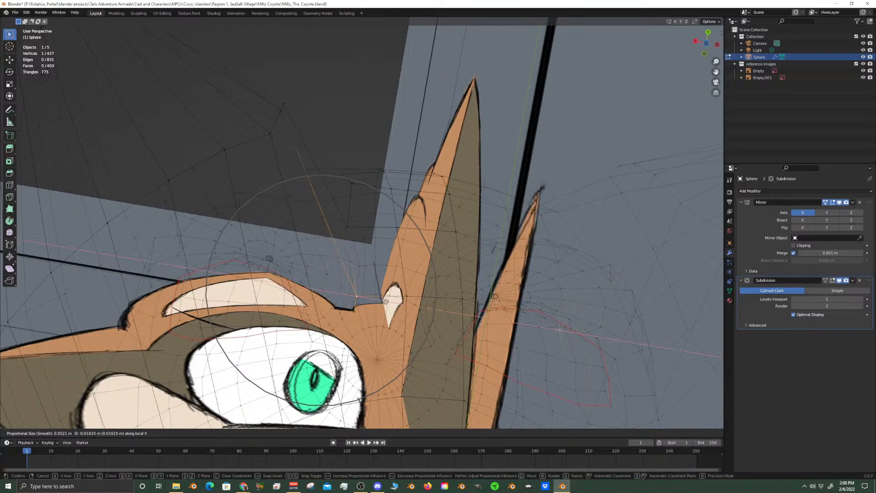
left_click(388, 300)
Move two more cheek loop vertices with Z locked, by about 0.022 m and 0.021 m, shrinking the proportional size to 0.036 m for the second
middle_click_drag(388, 256, 404, 227)
key("g")
key("shift+z")
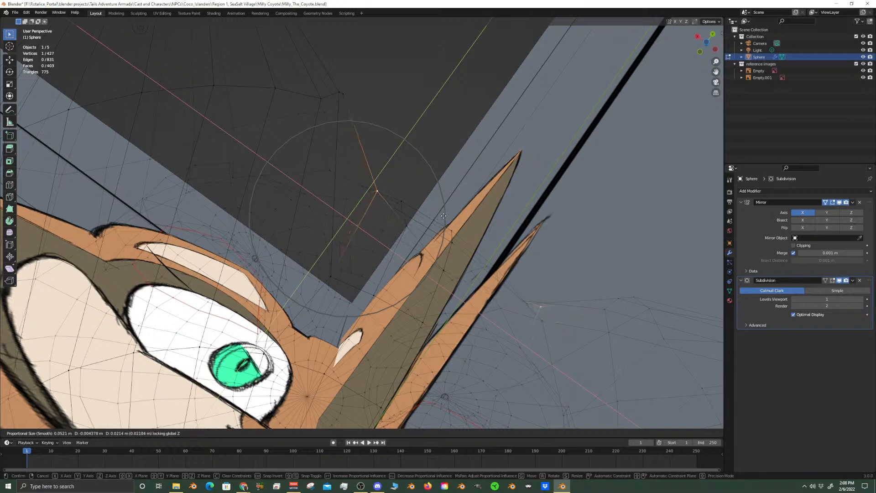
left_click(444, 216)
left_click(334, 276)
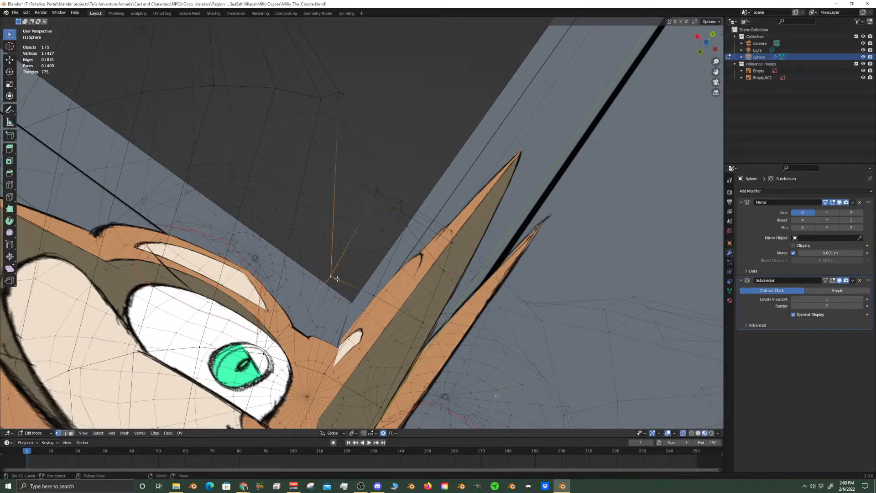
key("g")
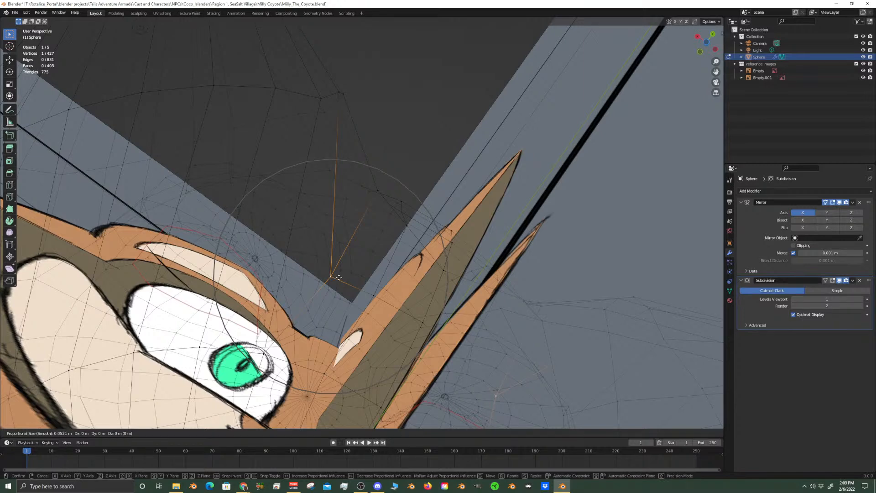
key("shift+z")
scroll(340, 274, "up", 2)
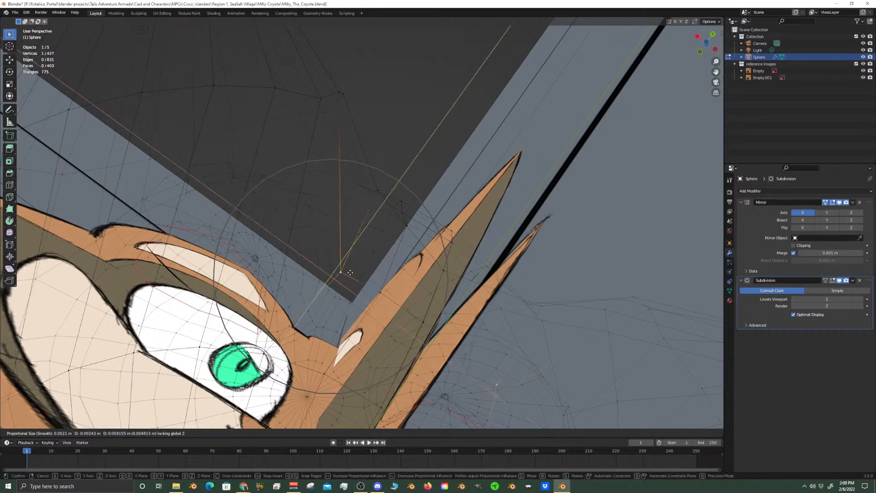
left_click(374, 261)
Examine the adjusted cheek loop and the whole head mesh against the reference drawings in perspective and front views
scroll(365, 278, "up", 5)
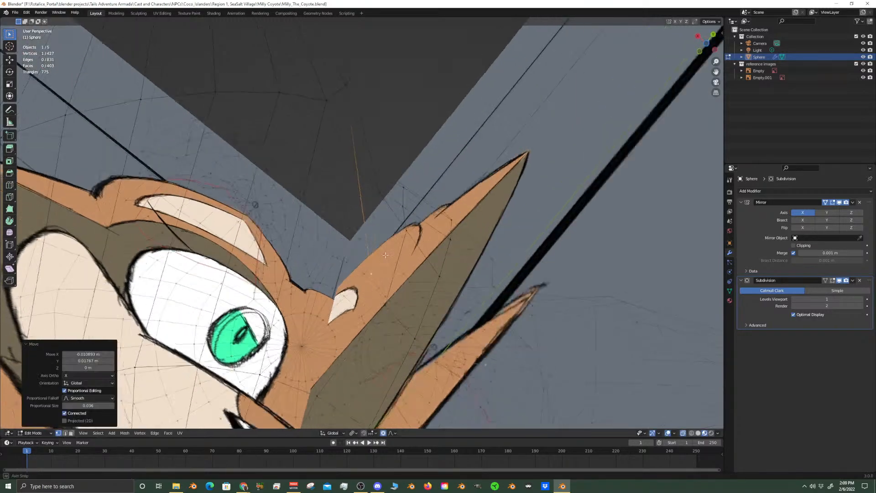
middle_click_drag(361, 293, 420, 279)
scroll(394, 251, "down", 3)
middle_click_drag(393, 248, 406, 290)
scroll(392, 281, "up", 6)
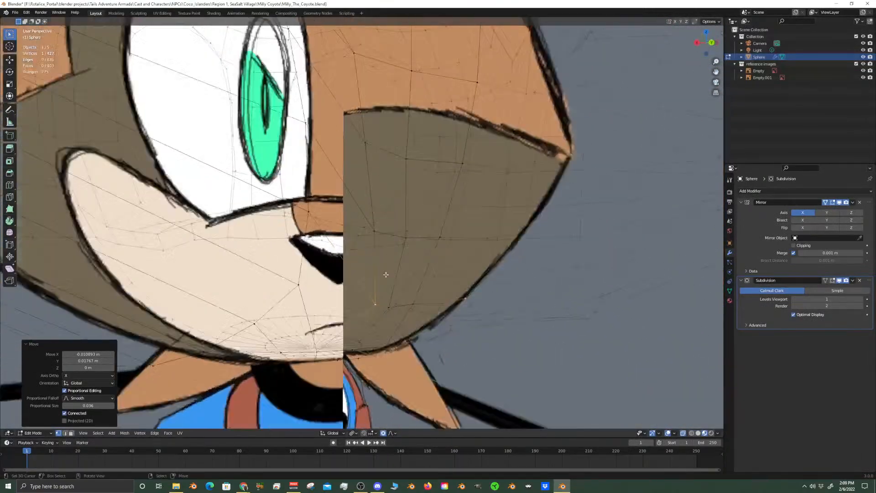
scroll(388, 277, "down", 5)
scroll(377, 285, "up", 3)
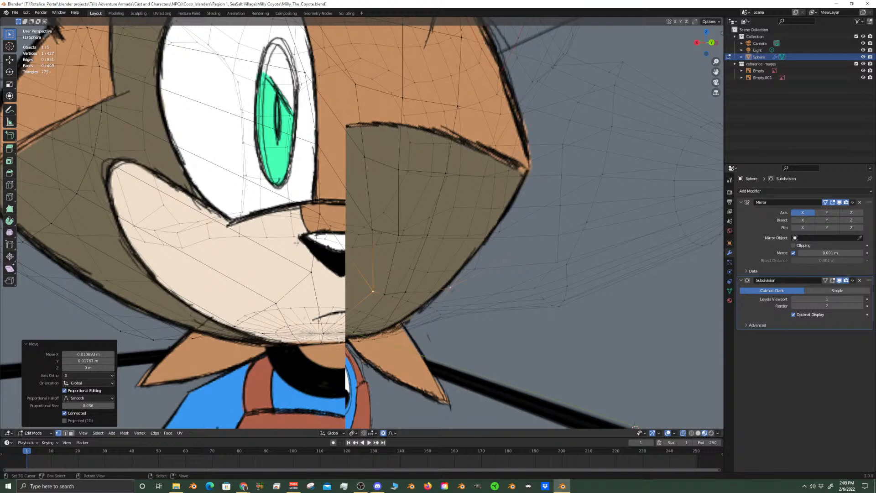
middle_click_drag(296, 242, 403, 230)
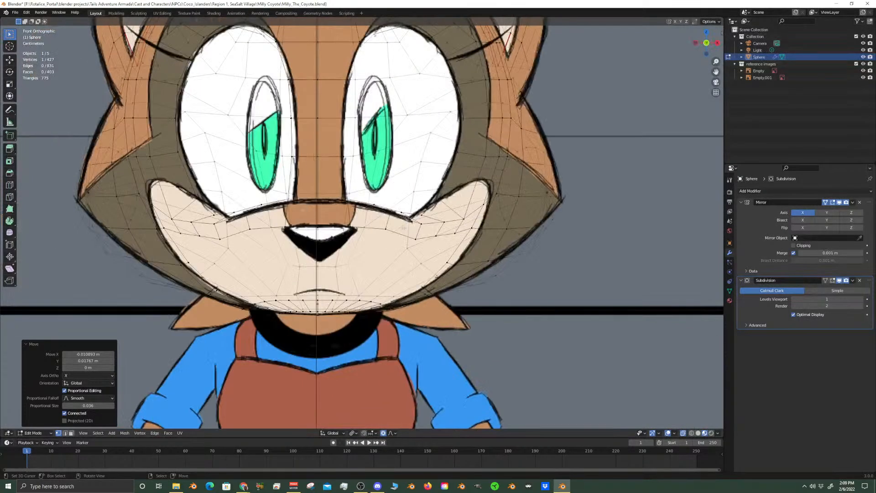
scroll(385, 241, "down", 6)
scroll(418, 266, "up", 6)
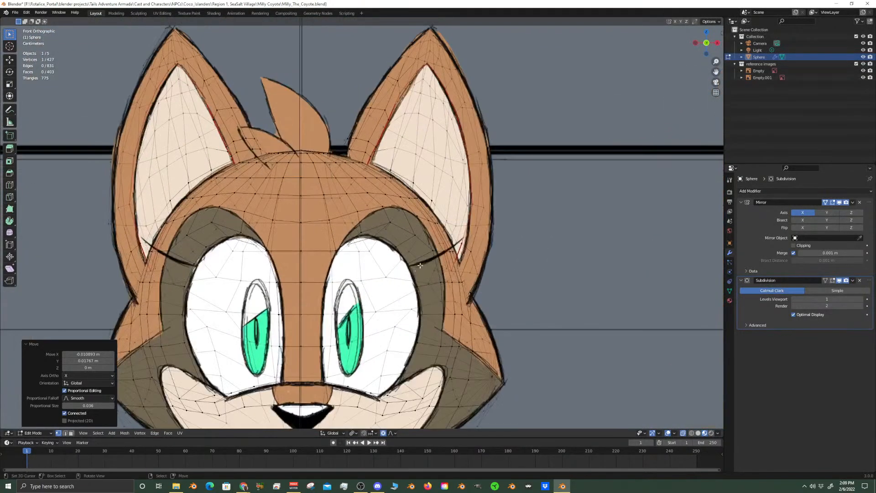
middle_click_drag(635, 412, 646, 353, "shift")
Turn off X-ray and compare the smoothed head and chin with the front reference in Object Mode
left_click(682, 433)
scroll(542, 255, "down", 5)
middle_click_drag(542, 254, 387, 262)
scroll(387, 261, "up", 5)
key("Tab")
scroll(319, 288, "down", 4)
middle_click_drag(319, 284, 468, 279)
key("KP_1")
scroll(459, 283, "down", 3)
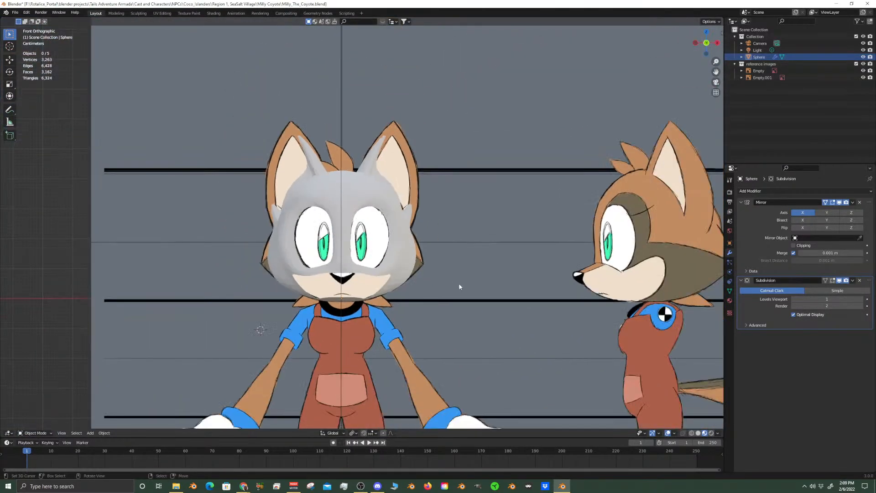
scroll(459, 284, "up", 5)
scroll(434, 250, "up", 2)
scroll(434, 250, "up", 3)
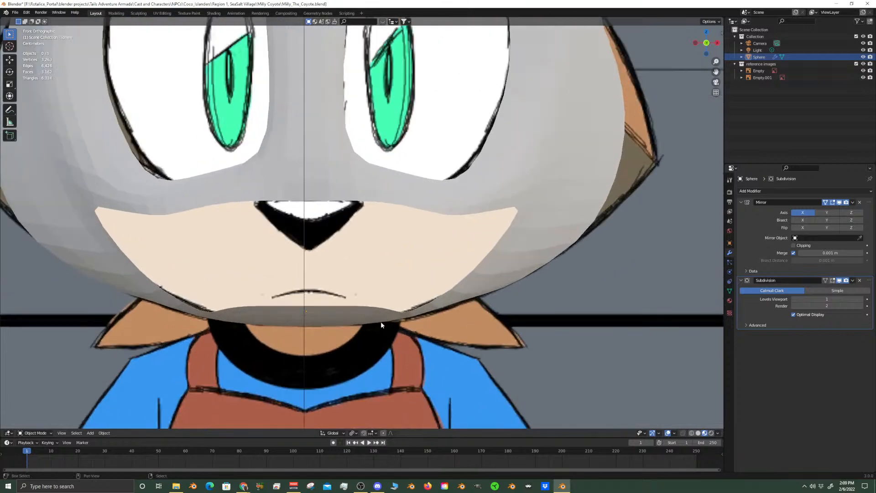
Return to Edit Mode, select the seven vertices along the chin's front edge, and inspect them against the references
key("Tab")
scroll(366, 272, "up", 3)
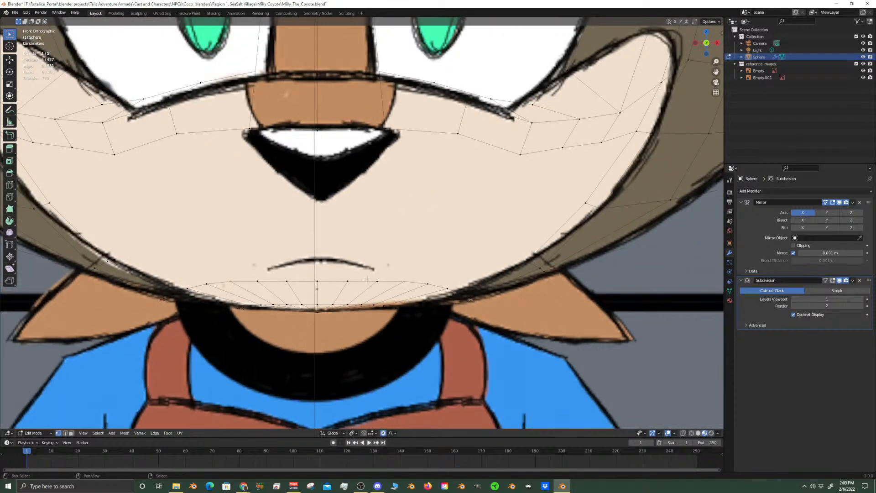
middle_click_drag(355, 280, 272, 255)
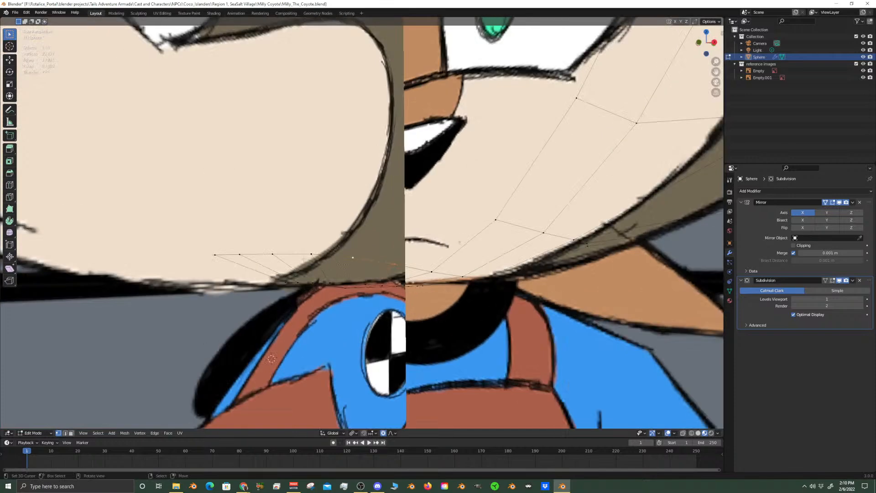
left_click(218, 256, "shift")
middle_click_drag(218, 256, 279, 245)
left_click(382, 204, "shift")
middle_click_drag(382, 204, 410, 227)
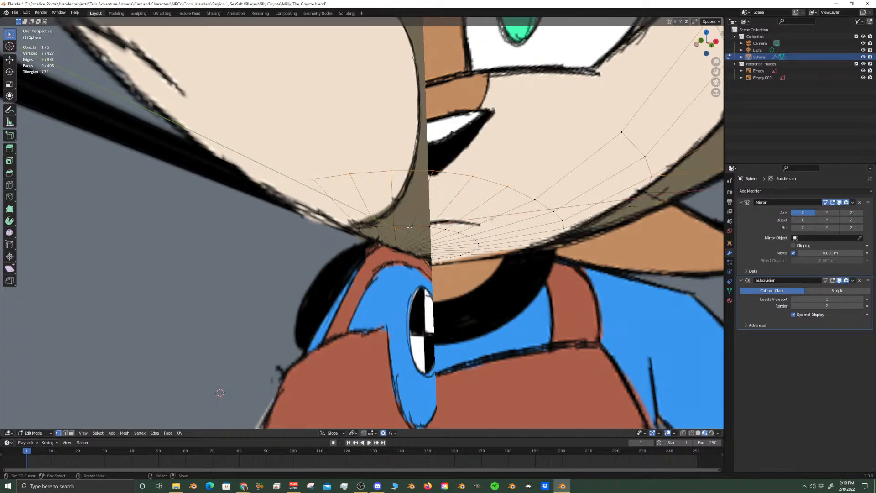
scroll(402, 213, "down", 13)
scroll(402, 214, "up", 1)
middle_click_drag(402, 212, 417, 226)
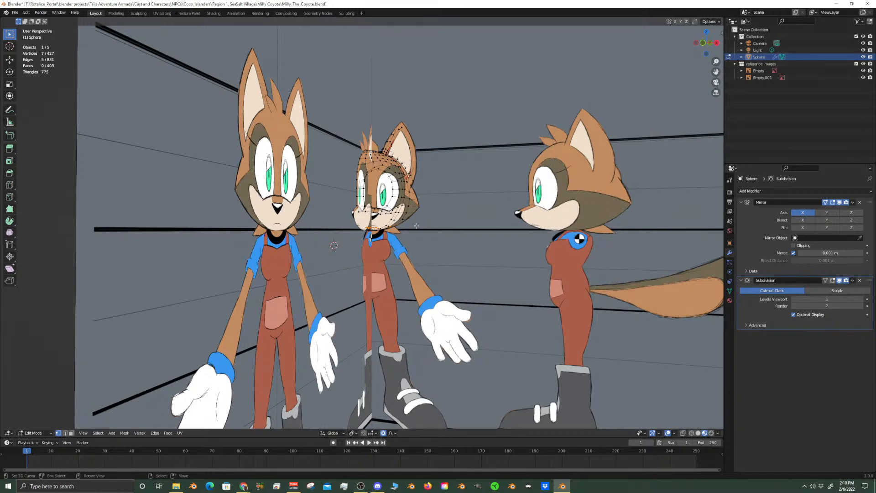
Examine the vertices along the chin's lower edge against the side reference in the right orthographic view
key("KP_Decimal")
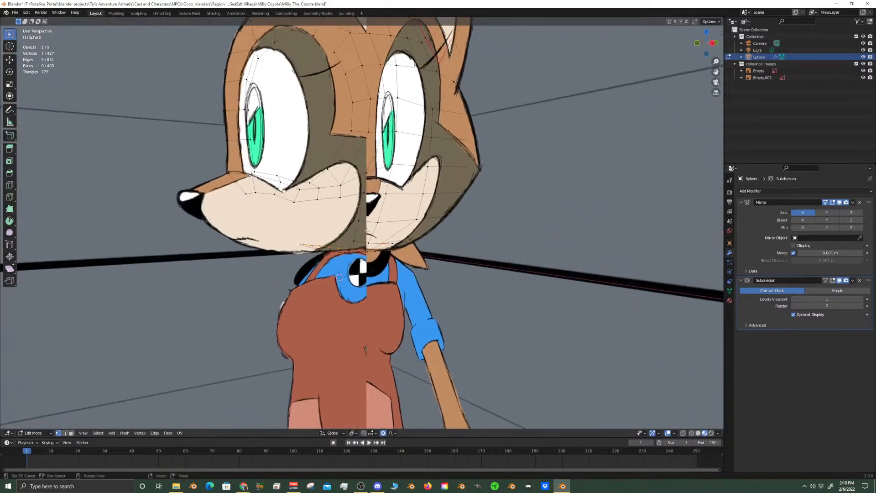
key("KP_3")
scroll(367, 231, "up", 2)
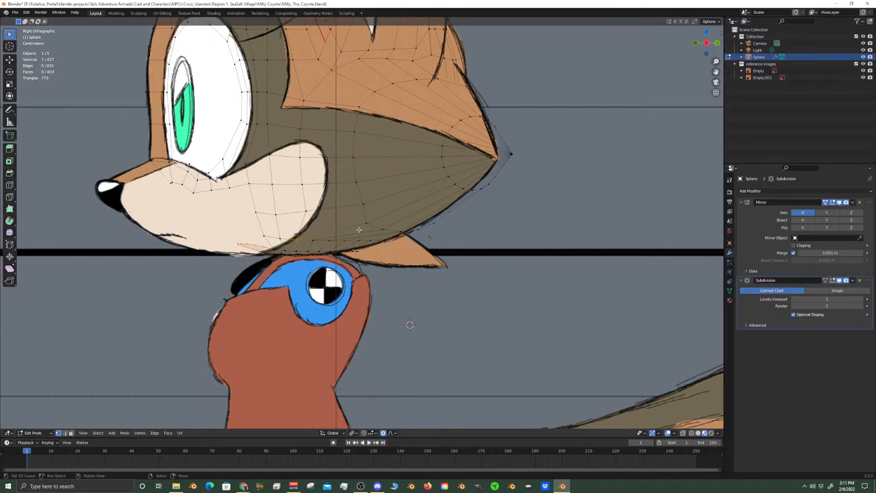
scroll(360, 231, "up", 5)
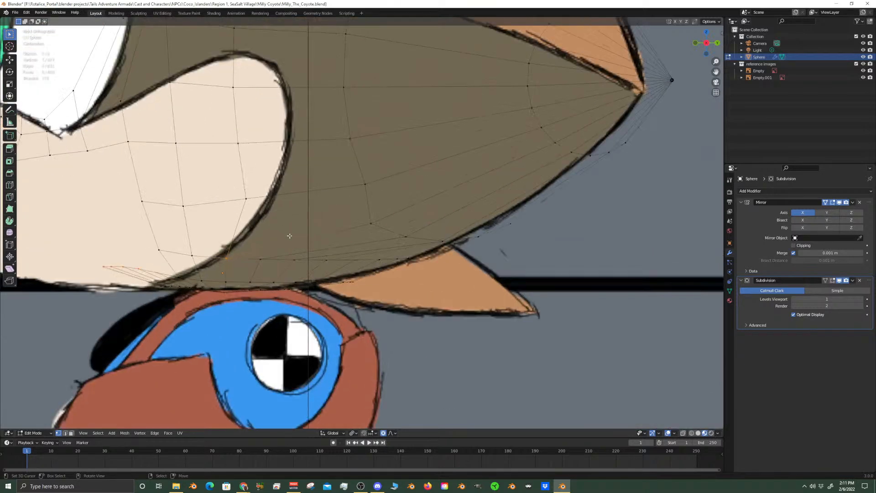
scroll(359, 238, "up", 2)
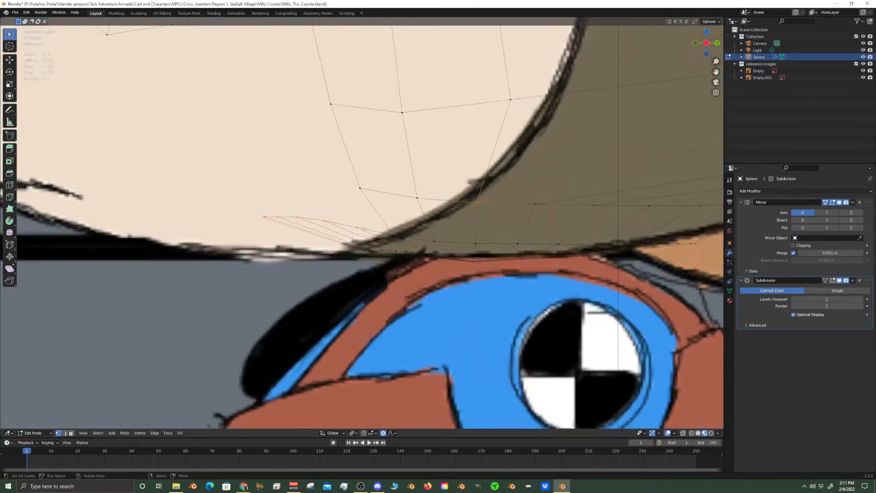
scroll(364, 228, "down", 6)
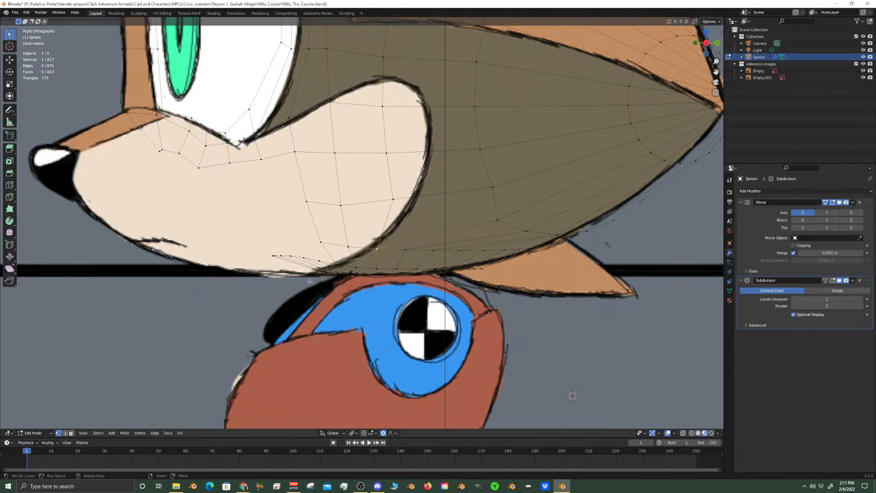
scroll(382, 247, "up", 4)
middle_click_drag(382, 246, 395, 238, "shift")
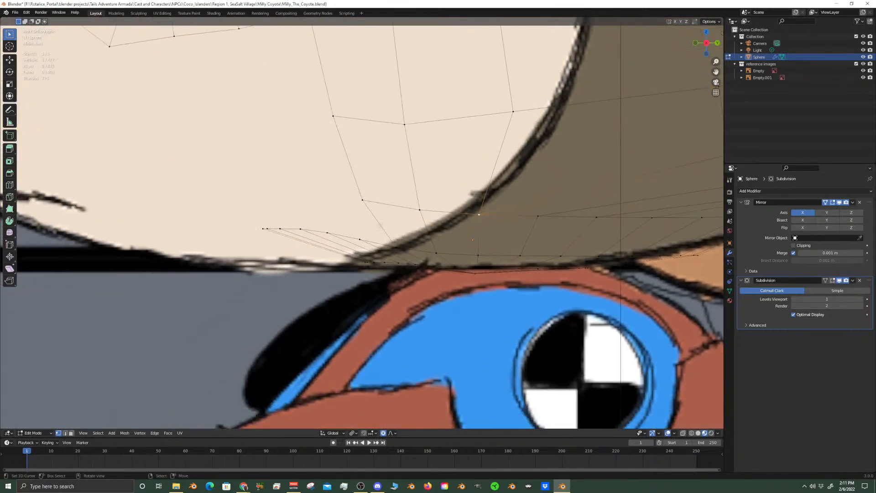
Circle-select the six vertices along the chin's front edge and compare them with the side reference's jawline
key("c")
left_click_drag(361, 238, 262, 229)
key("Escape")
key("c")
middle_click(502, 206)
key("Escape")
scroll(417, 214, "down", 4)
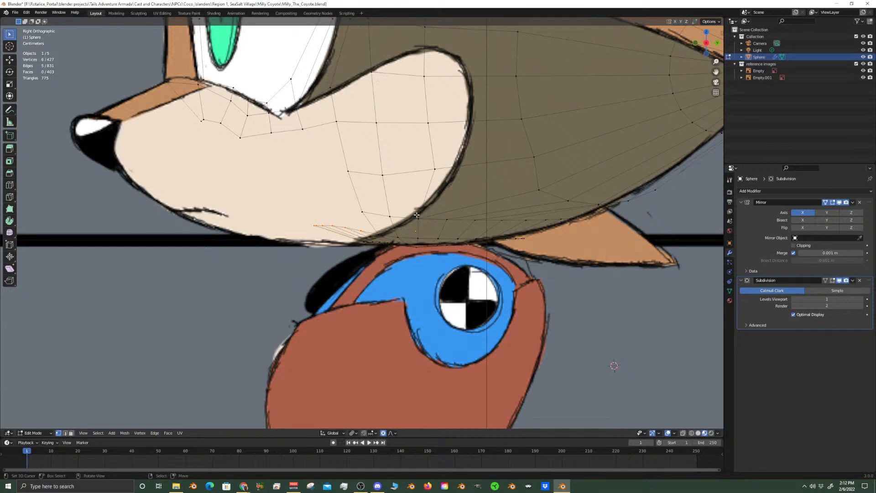
scroll(344, 226, "up", 4)
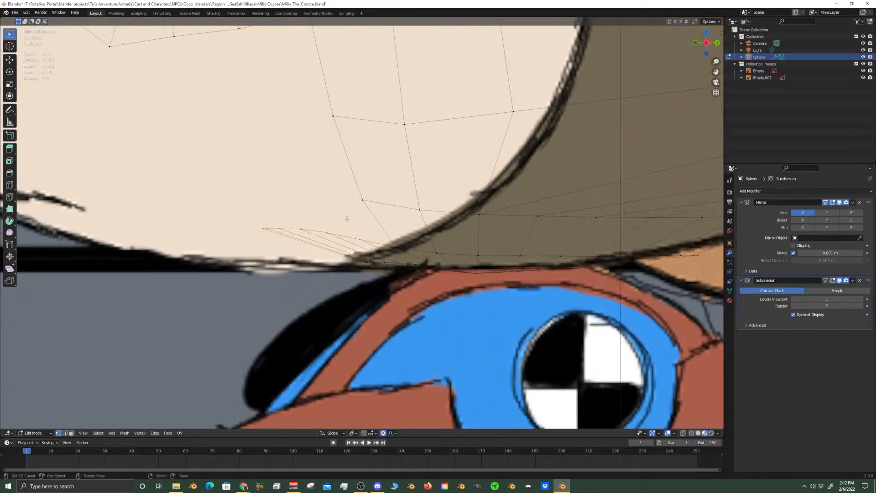
middle_click_drag(342, 236, 461, 208, "shift")
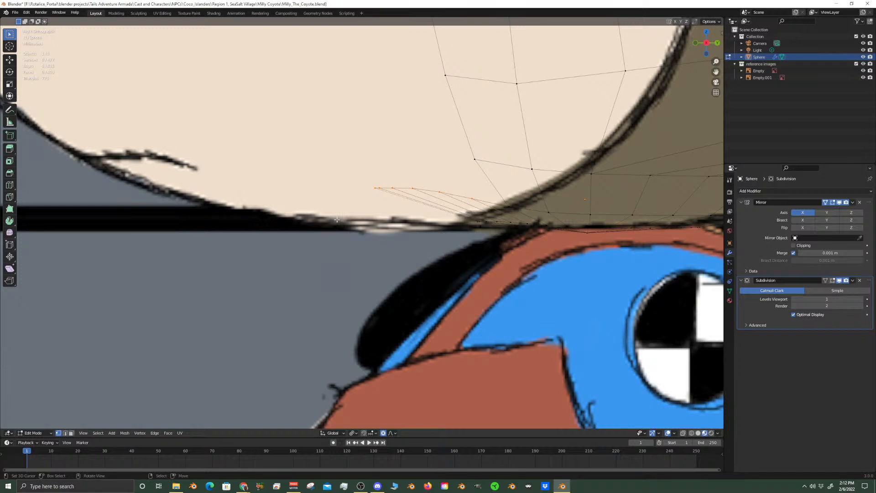
Raise two neighbouring vertices below the ear along Z, by about 0.006 m and 0.005 m, with proportional editing
scroll(413, 221, "down", 8)
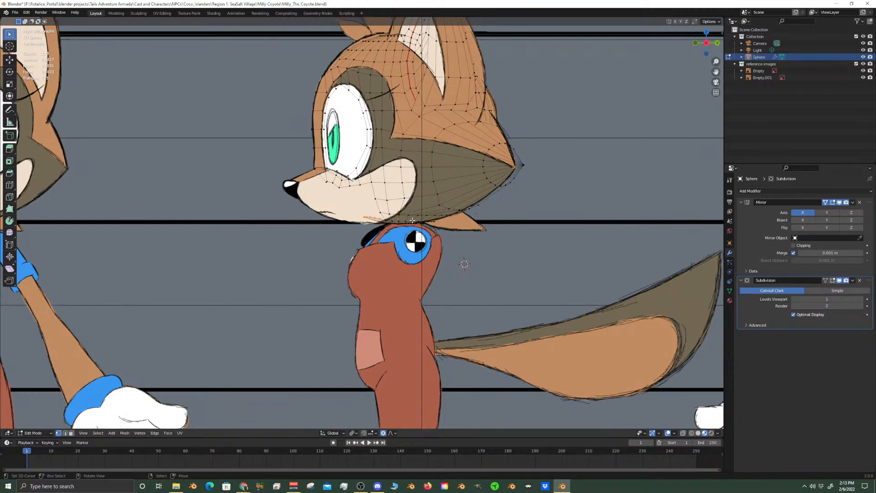
middle_click_drag(375, 94, 364, 217, "shift")
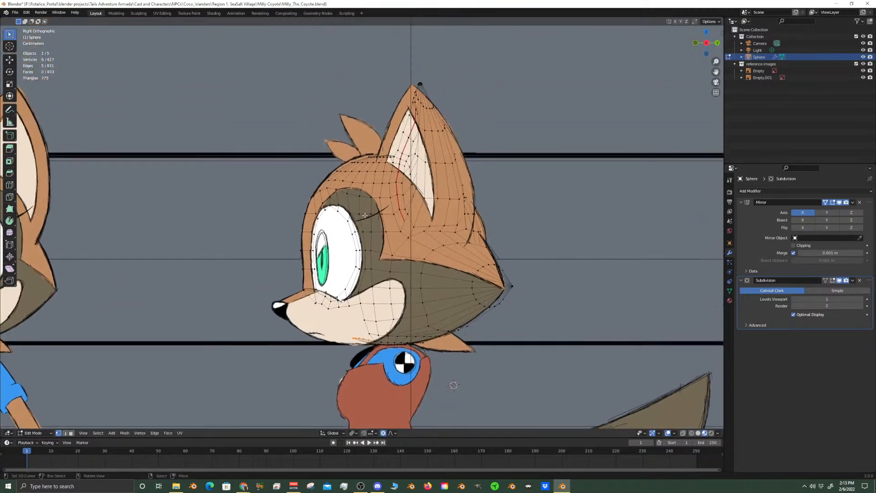
scroll(364, 217, "up", 2)
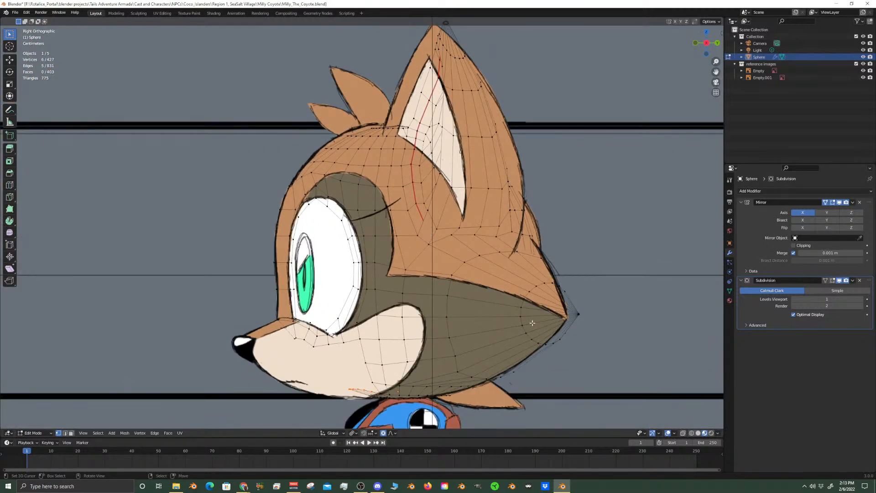
left_click(501, 234)
scroll(511, 280, "up", 2)
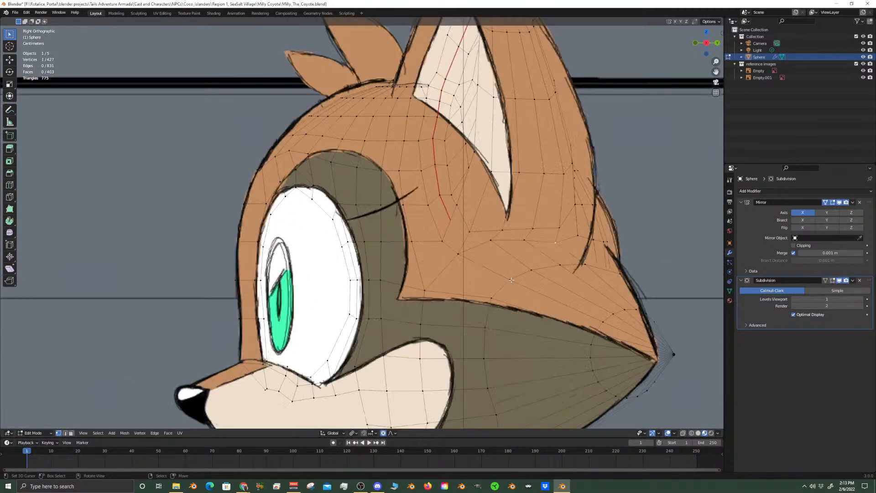
key("g")
key("z")
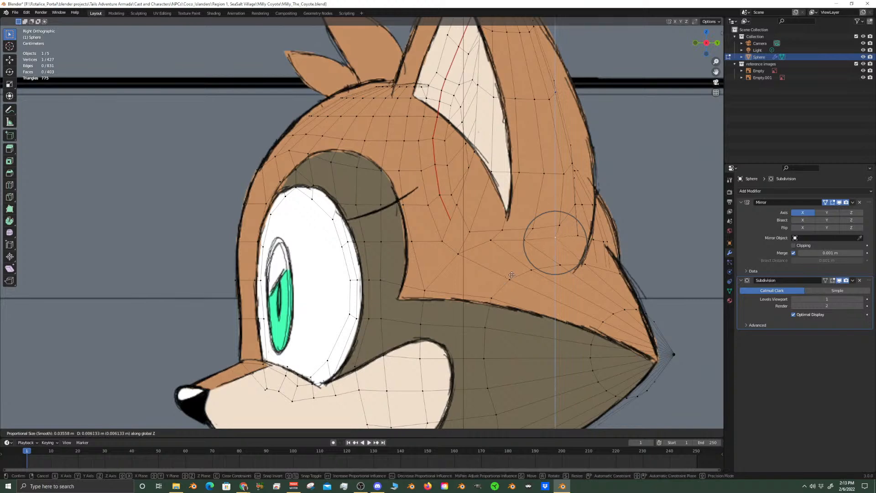
left_click(512, 273)
right_click(525, 242)
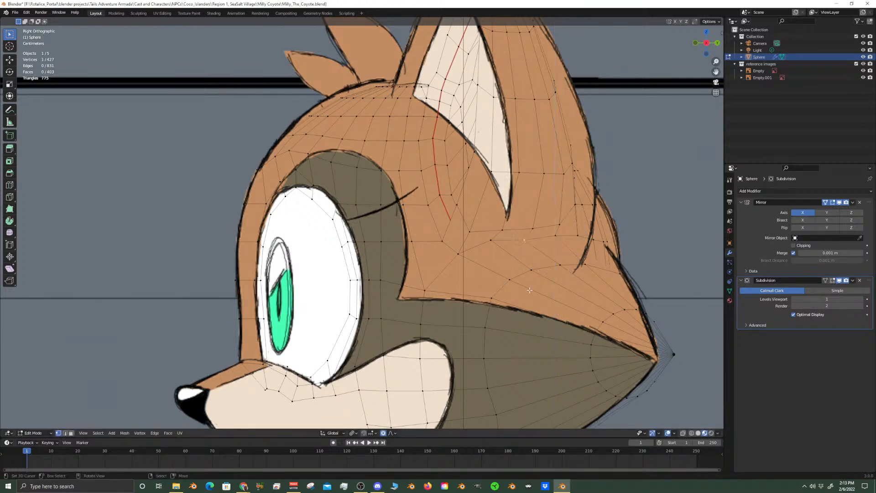
key("g")
key("z")
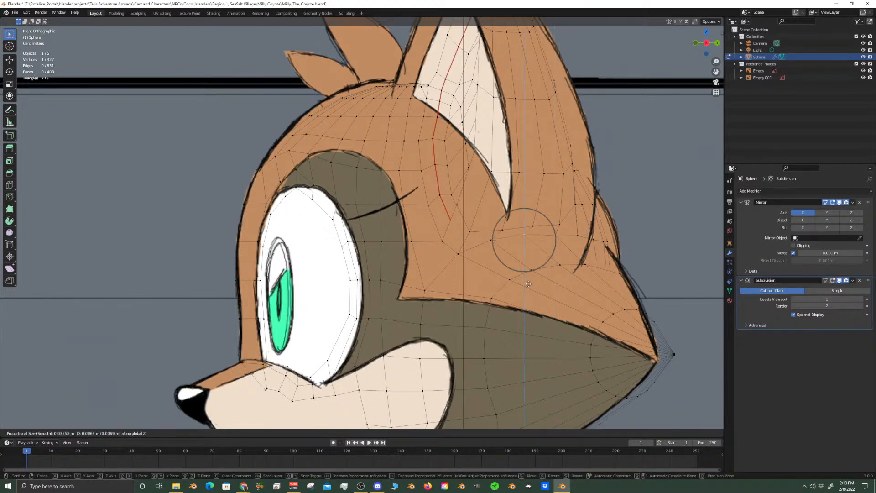
left_click(528, 285)
middle_click_drag(606, 395, 454, 269, "shift")
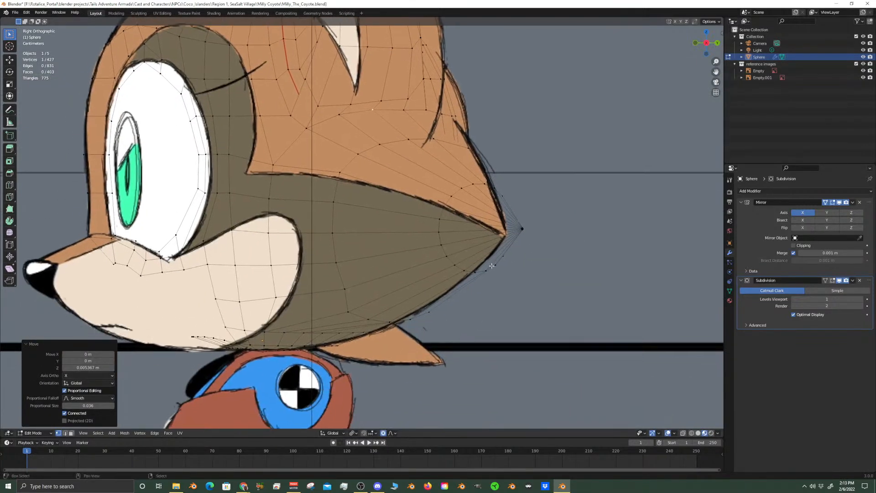
right_click(452, 264, "alt")
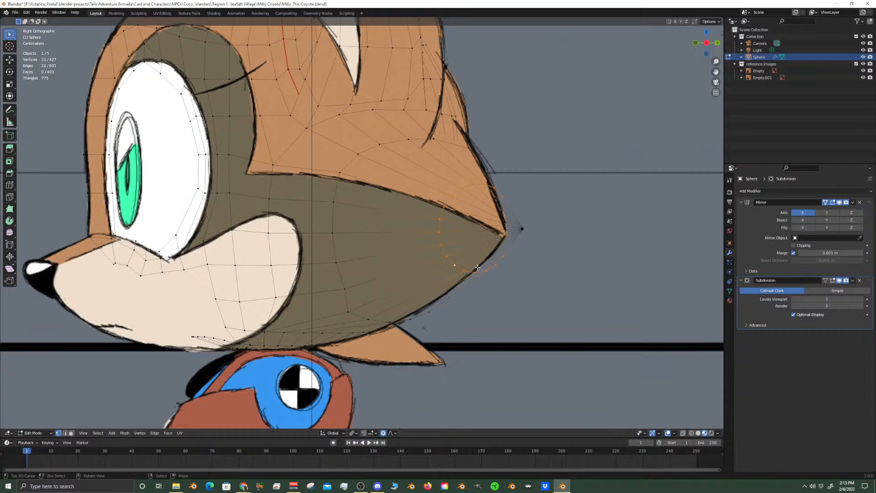
key("s")
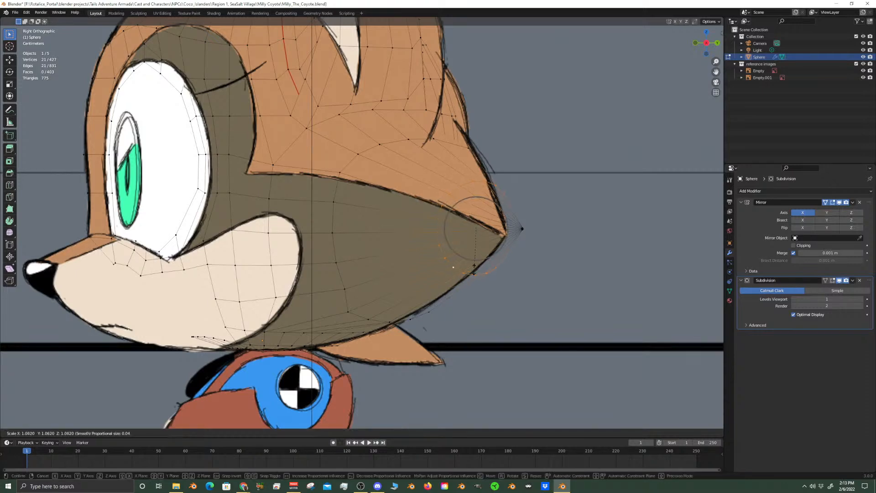
right_click(478, 277)
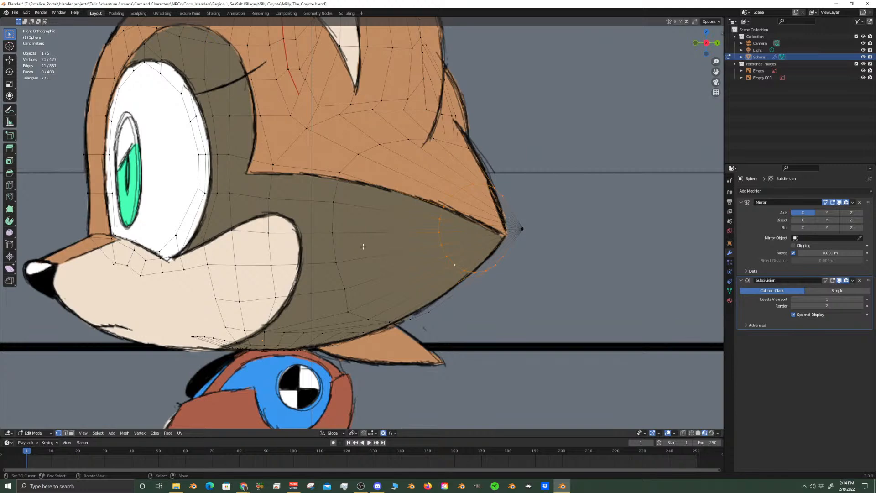
Vertex-slide the two lower vertices of the vertical loop behind the muzzle patch slightly forward along their edges
left_click(344, 289)
key("shift+v")
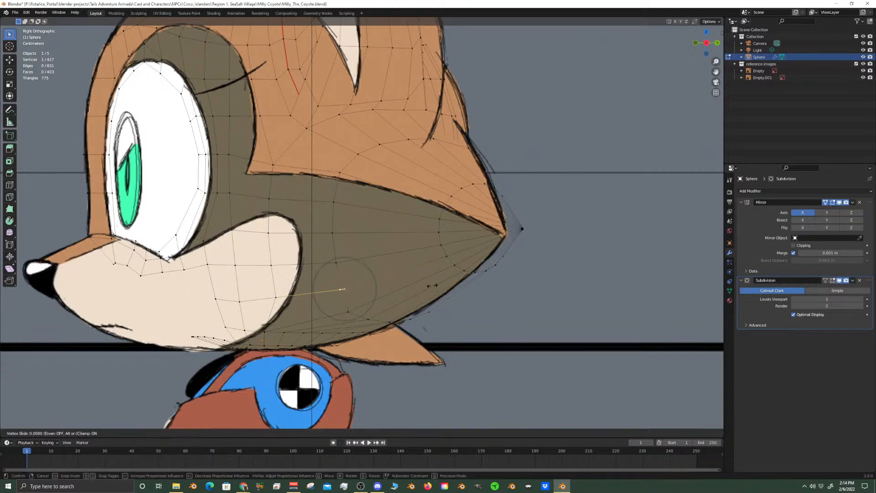
left_click(378, 261)
right_click(336, 261)
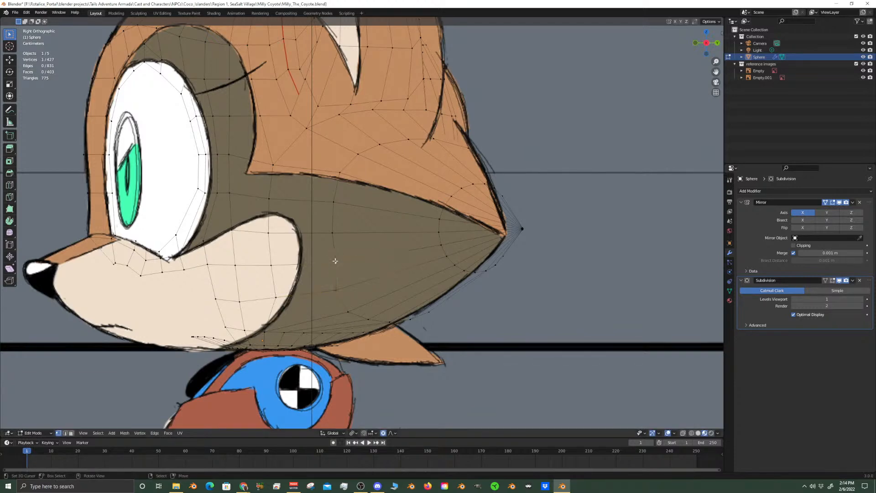
key("shift+v")
left_click(410, 258)
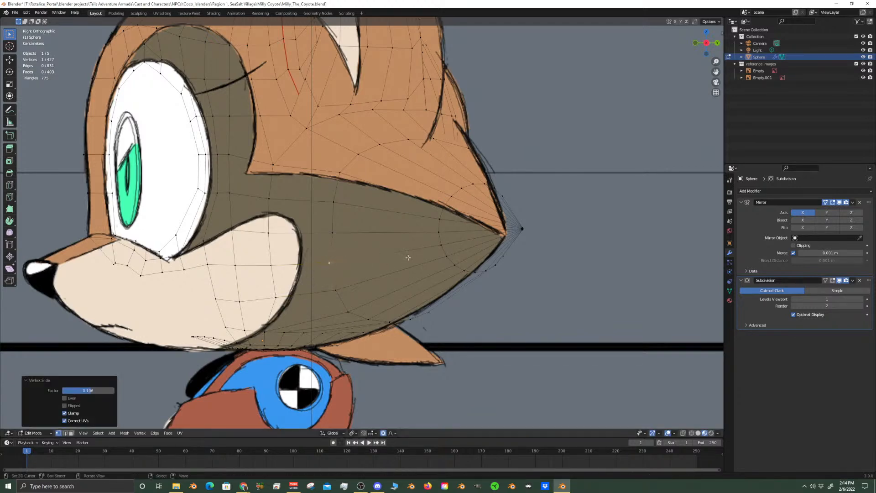
Vertex-slide the next two vertices up the same cheek loop slightly forward along their edges toward the muzzle
right_click(338, 231)
key("shift+v")
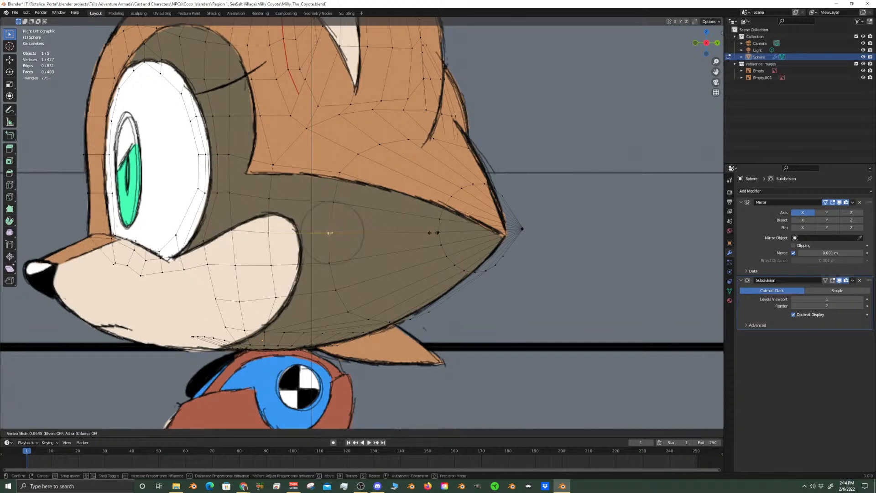
left_click(395, 219)
right_click(346, 205)
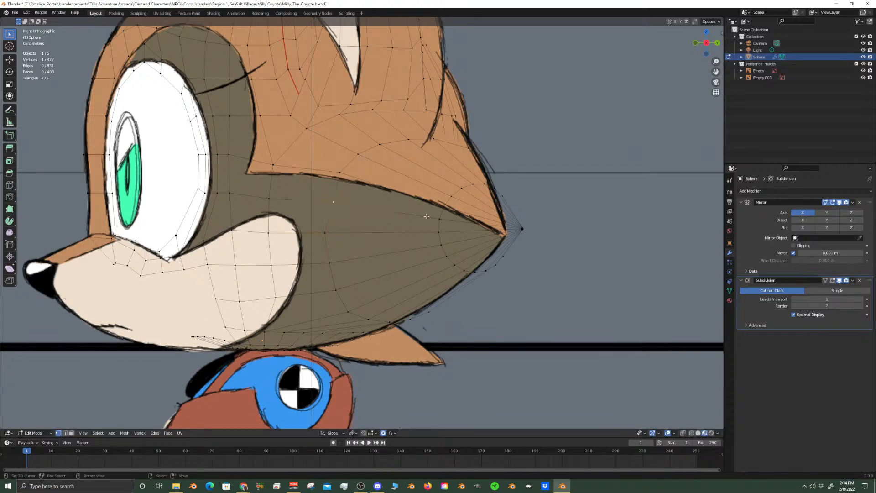
key("shift+v")
left_click(419, 217)
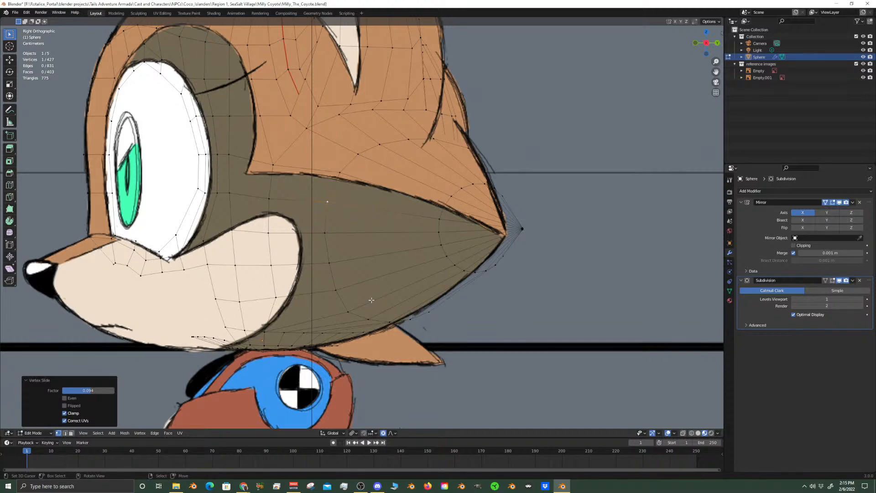
Edge-slide the 21-vertex loop near the cheek spike's tip toward the face by a factor of about 0.317
scroll(484, 240, "up", 2)
scroll(474, 241, "down", 2)
left_click(442, 244, "alt")
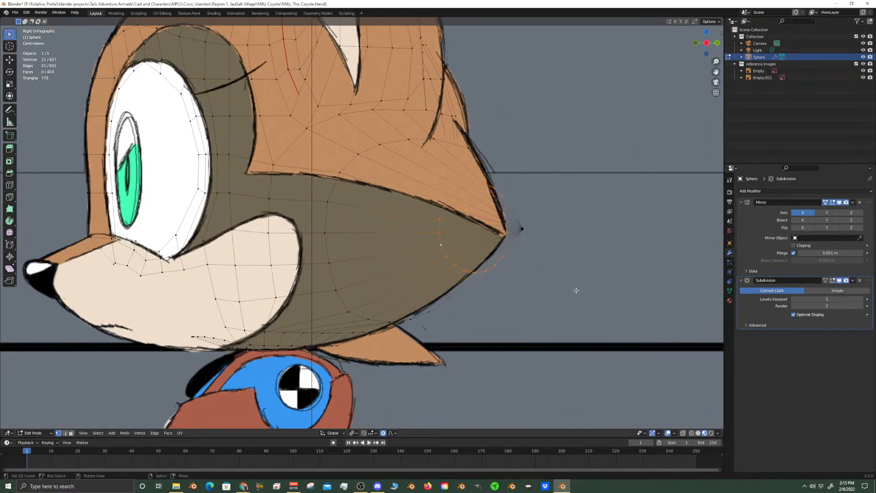
key("g")
key("g")
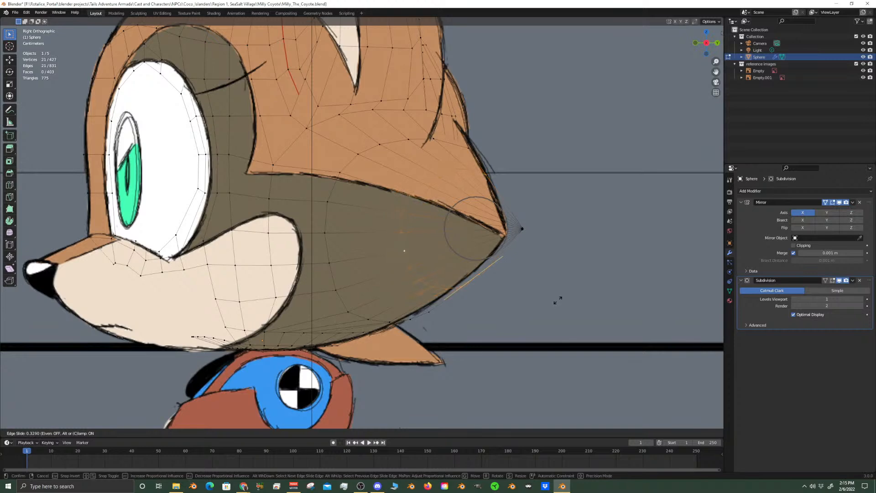
left_click(558, 300)
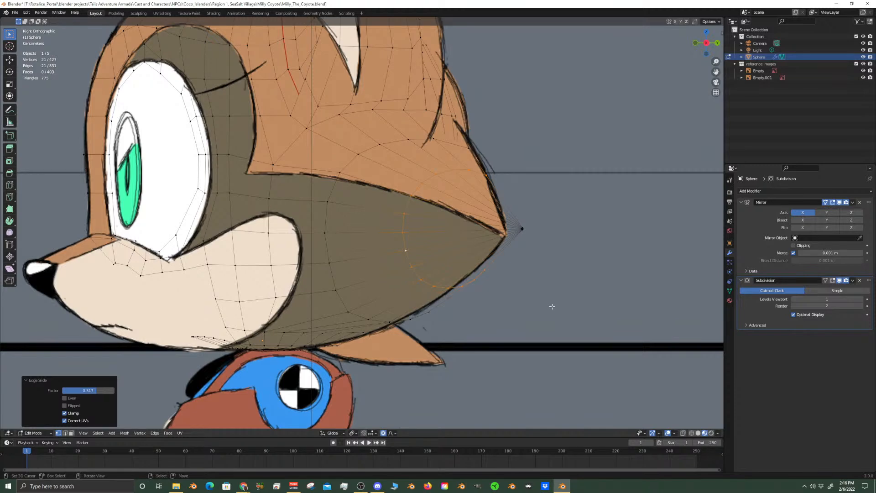
scroll(502, 252, "up", 4)
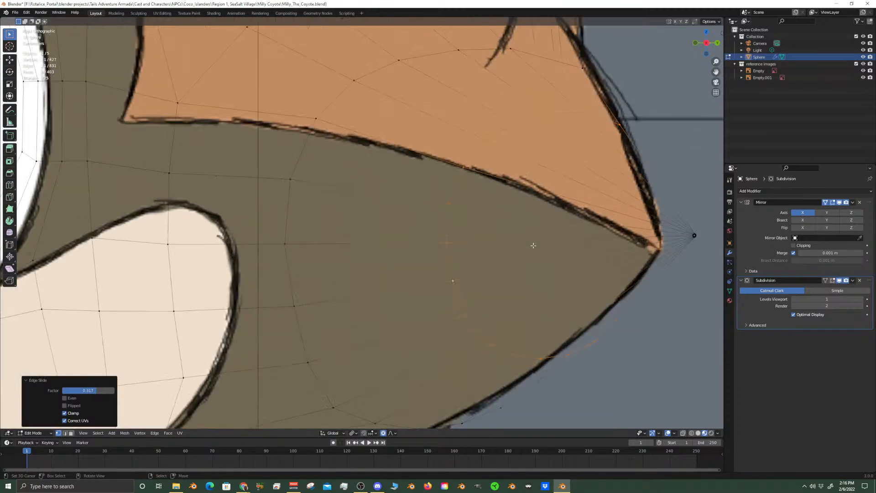
scroll(537, 245, "down", 3)
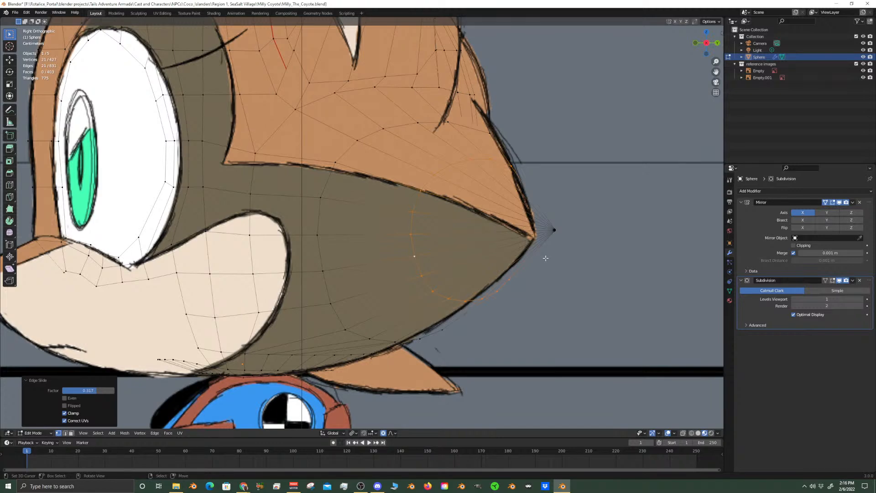
Try to merge the vertex above the cheek spike with its lower neighbour using At Last
scroll(467, 210, "down", 3)
scroll(456, 200, "up", 3)
middle_click_drag(448, 154, 427, 256, "shift")
middle_click_drag(461, 246, 372, 216)
scroll(370, 243, "down", 4)
scroll(404, 256, "up", 4)
right_click(419, 226)
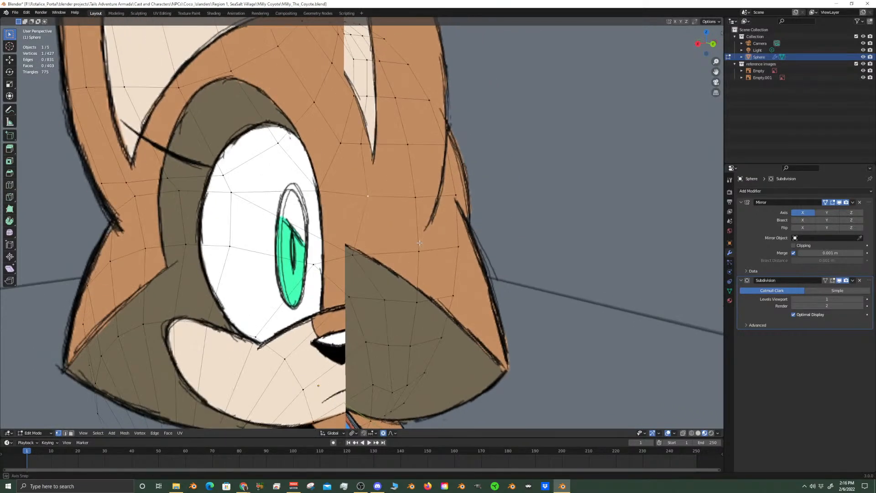
right_click(352, 252, "shift")
middle_click_drag(353, 257, 383, 265)
key("m")
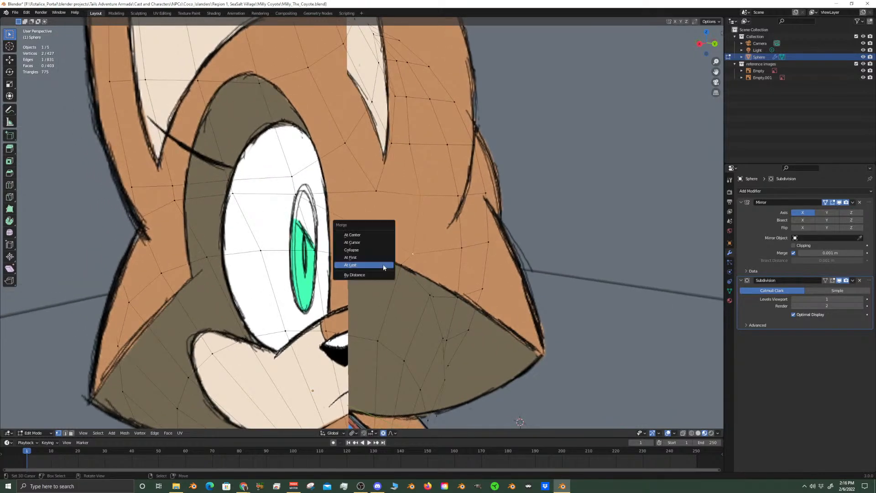
left_click(384, 266)
middle_click_drag(376, 187, 385, 215)
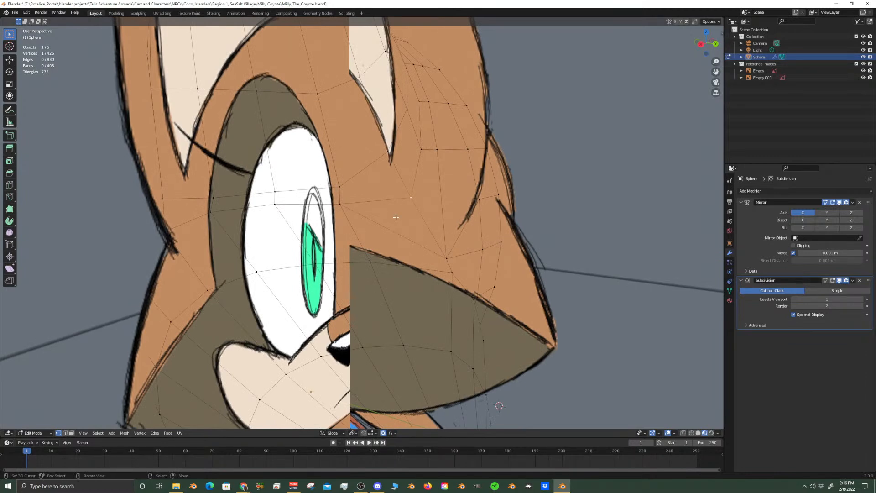
middle_click_drag(396, 217, 401, 237)
key("ctrl+z")
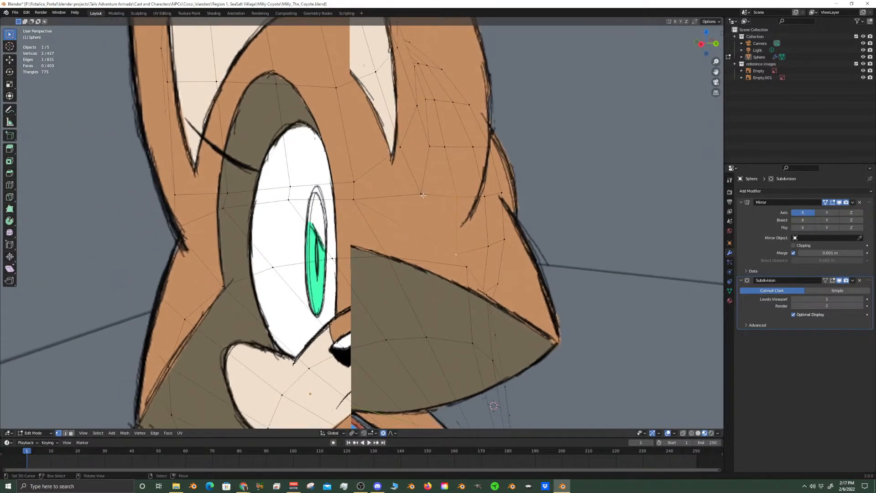
Try to merge the vertex above the cheek spike into its sideways neighbour using At Last
left_click(361, 199, "shift")
key("m")
left_click(361, 201)
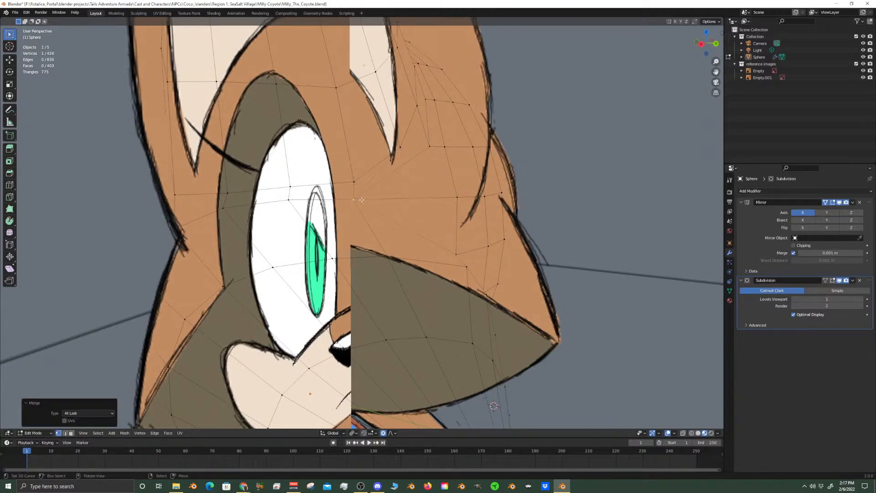
key("ctrl+z")
mouse_move(478, 215)
middle_mouse_down()
mouse_move(448, 220)
mouse_move(475, 226)
middle_mouse_up()
middle_click_drag(450, 318, 439, 213, "shift")
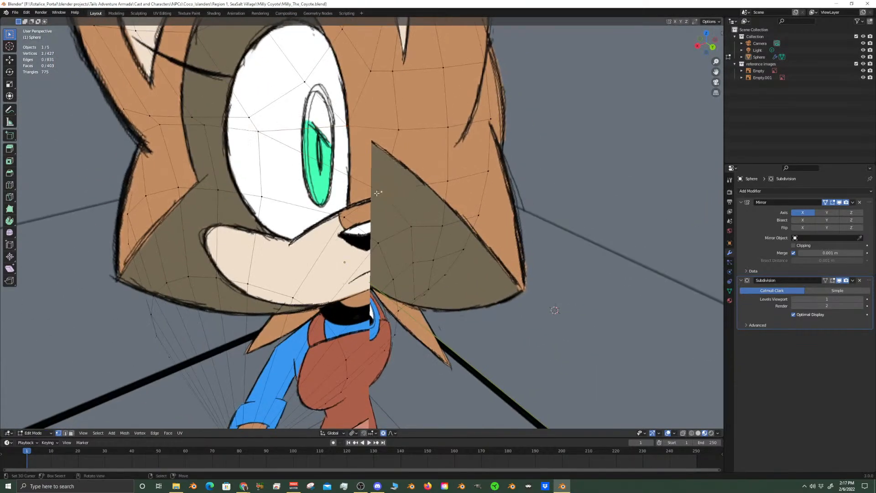
key("g")
key("shift+z")
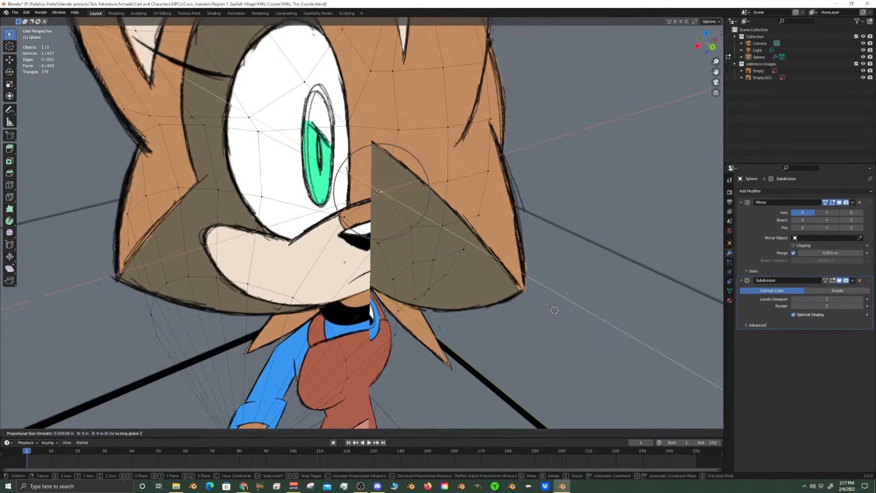
right_click(388, 195)
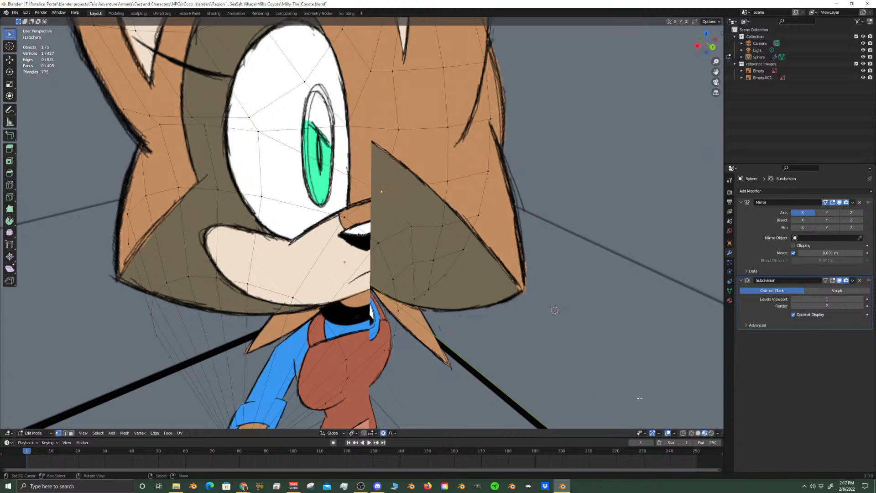
Disable the Hidden Wire overlay so the head mesh shows as solid faces in Edit Mode
key("Tab")
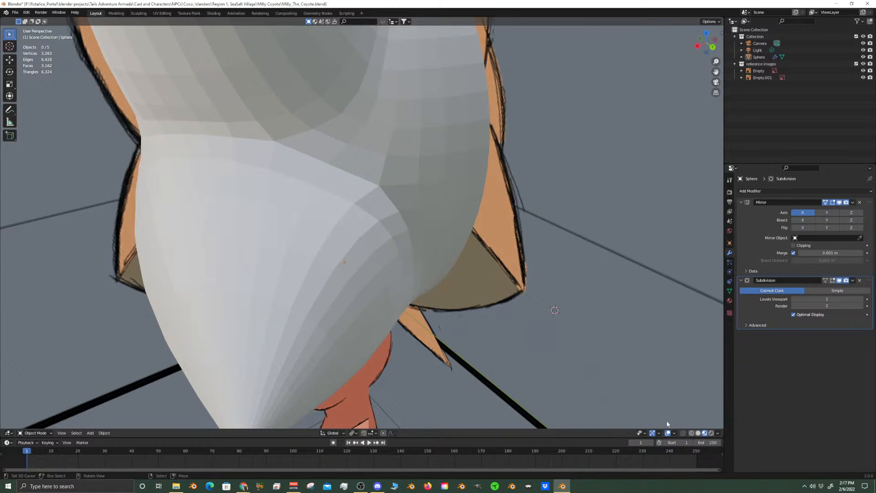
left_click(684, 432)
key("Tab")
left_click(684, 435)
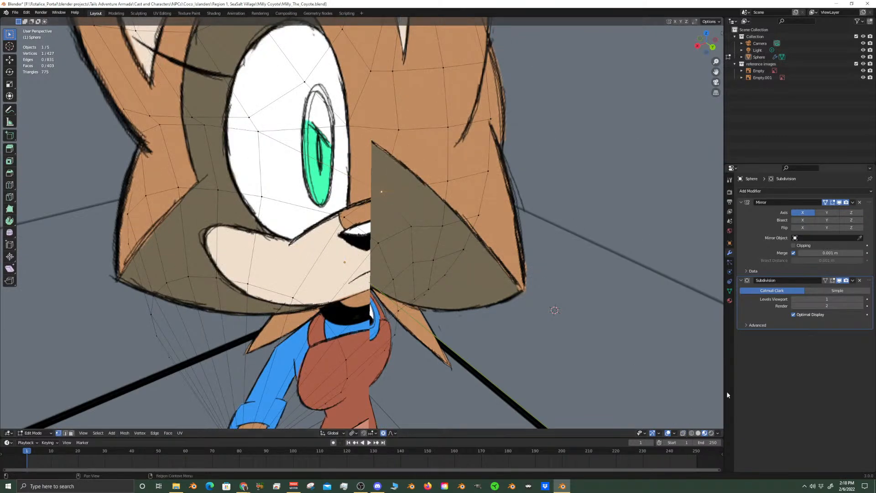
left_click(675, 433)
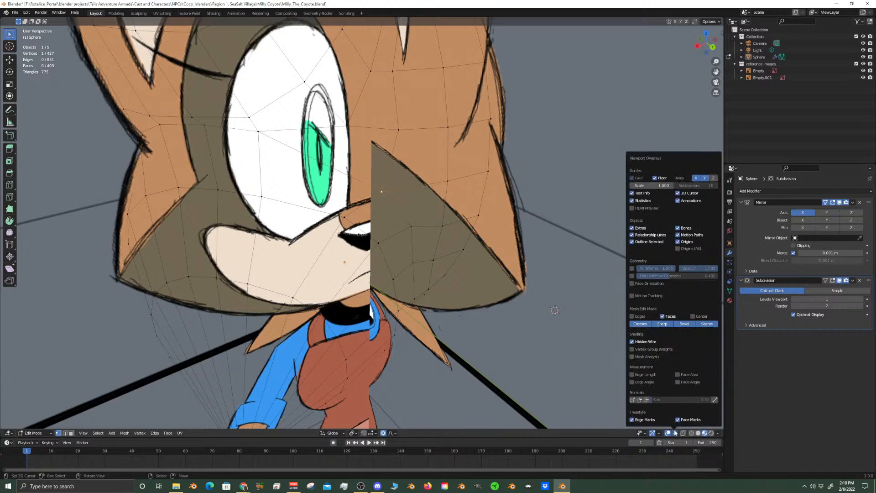
left_click(633, 268)
left_click(632, 268)
left_click(632, 342)
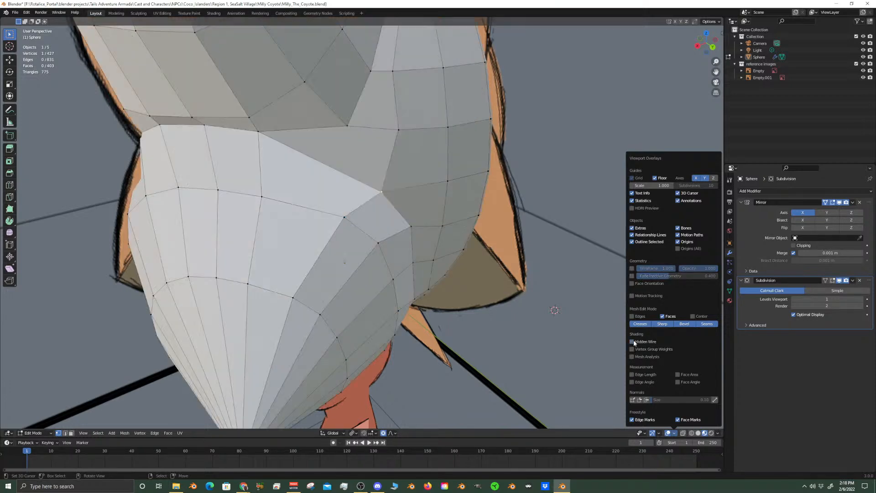
Vertex-slide two neighbouring vertices in the crease behind the cheek spike away from the spike to smooth the crease line
mouse_move(518, 297)
middle_mouse_down()
mouse_move(462, 258)
mouse_move(451, 238)
mouse_move(420, 254)
mouse_move(372, 257)
middle_mouse_up()
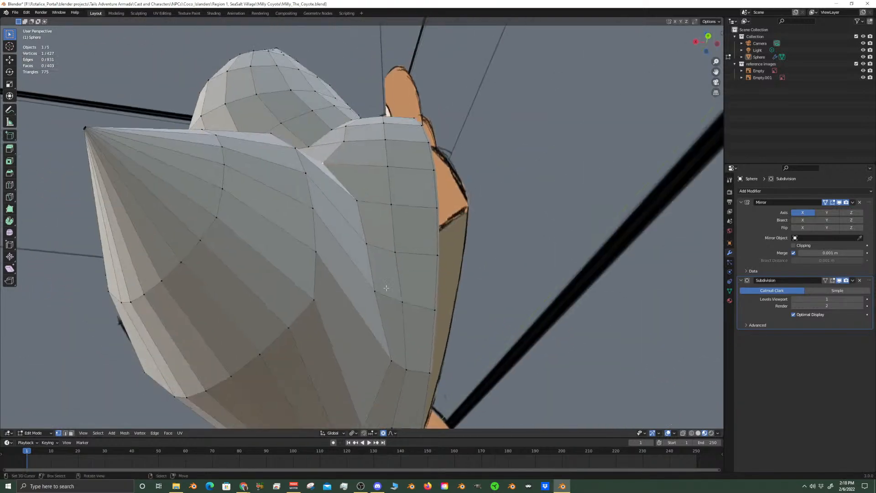
scroll(369, 255, "up", 5)
key("g")
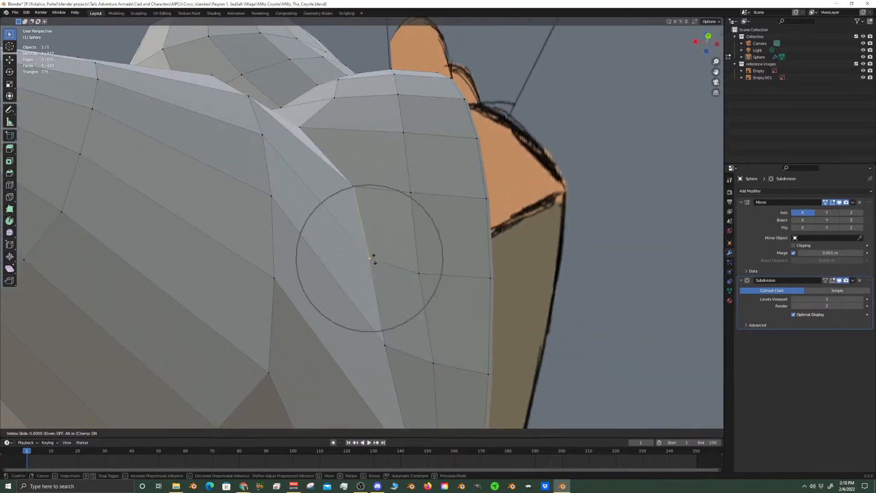
left_click(383, 263)
left_click(385, 346)
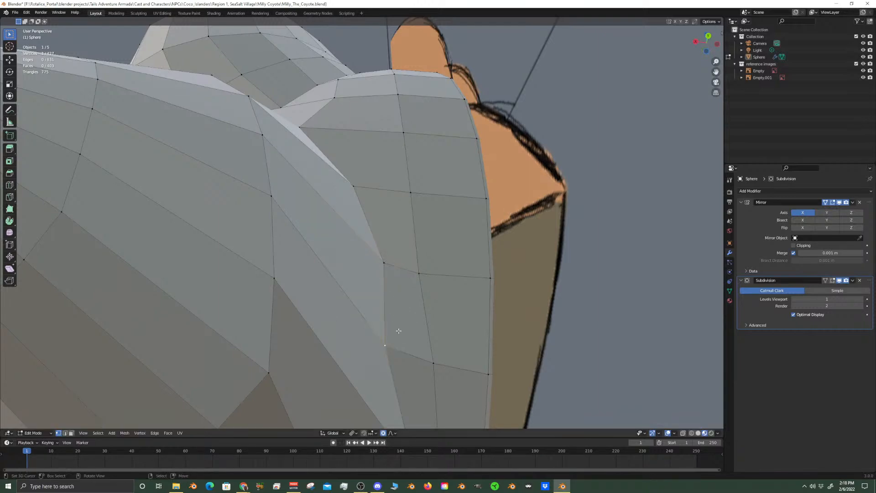
key("g")
key("g")
left_click(407, 337)
scroll(405, 339, "down", 5)
Try to move the seven-vertex row along the underside of the cheek spike with proportional editing
middle_click_drag(405, 338, 390, 252)
left_click(347, 245)
scroll(389, 252, "up", 4)
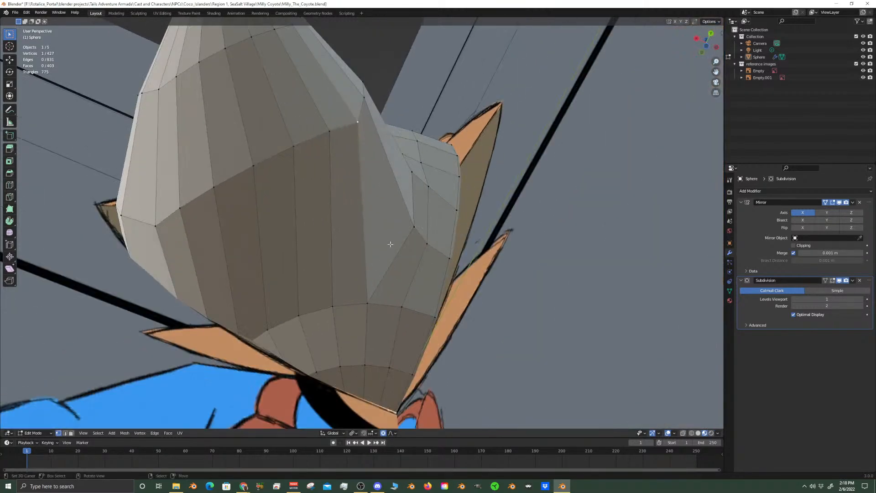
left_click(330, 132, "shift")
left_click(293, 147, "shift")
left_click(262, 162, "shift")
left_click(215, 184, "shift")
left_click(191, 204, "shift")
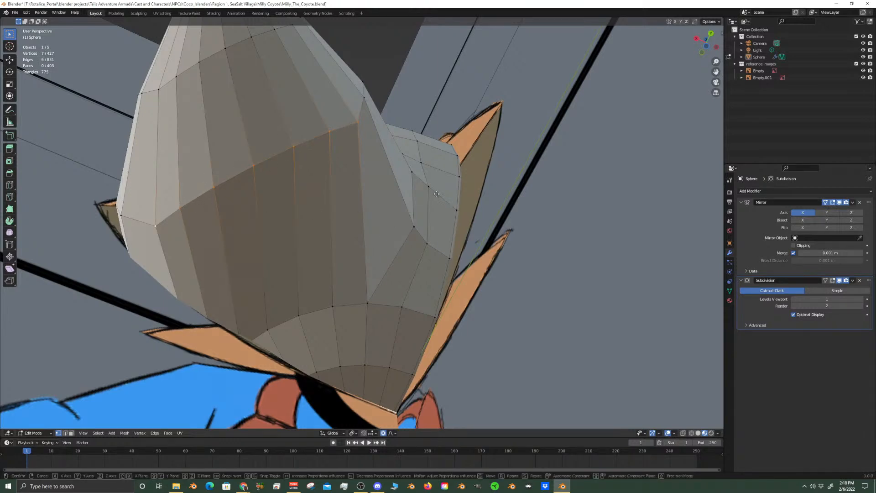
key("g")
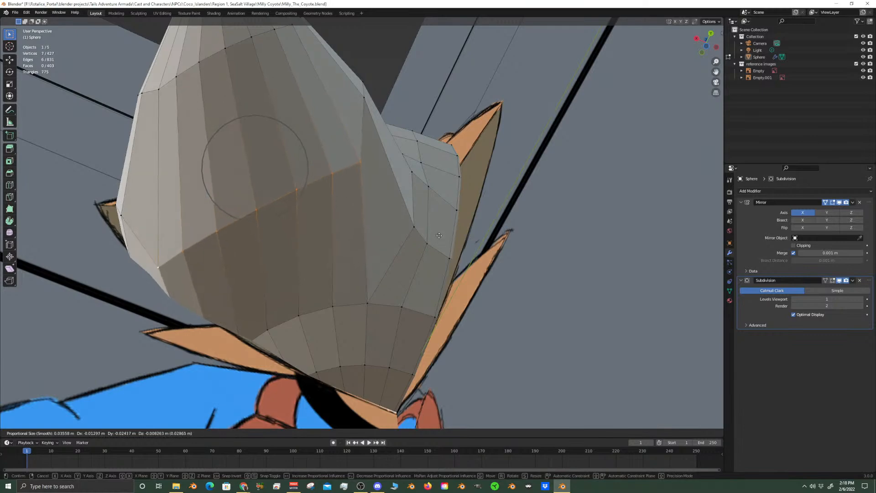
left_click(384, 167)
middle_click_drag(384, 167, 359, 191)
middle_click_drag(356, 265, 446, 237)
left_click(331, 247, "alt")
scroll(376, 129, "up", 3)
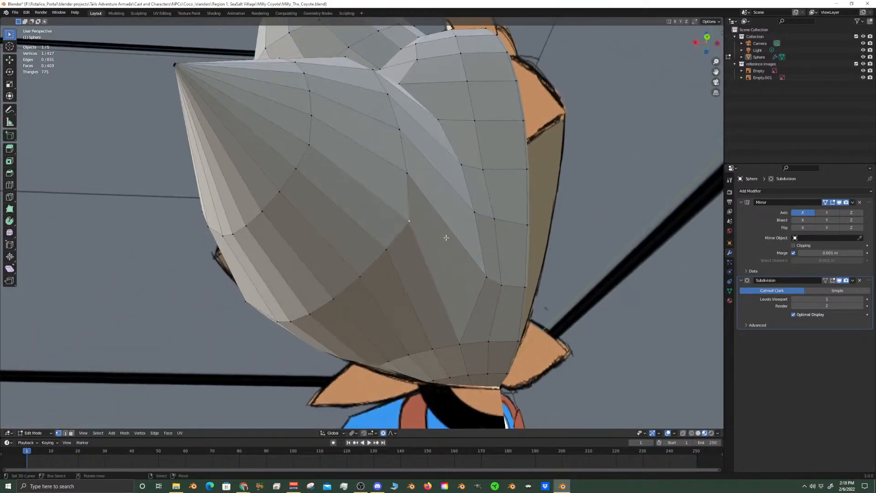
key("g")
right_click(445, 246)
Vertex-slide the lowest crease vertex above the neck along its edge toward the cheek spike
middle_click_drag(445, 246, 425, 202)
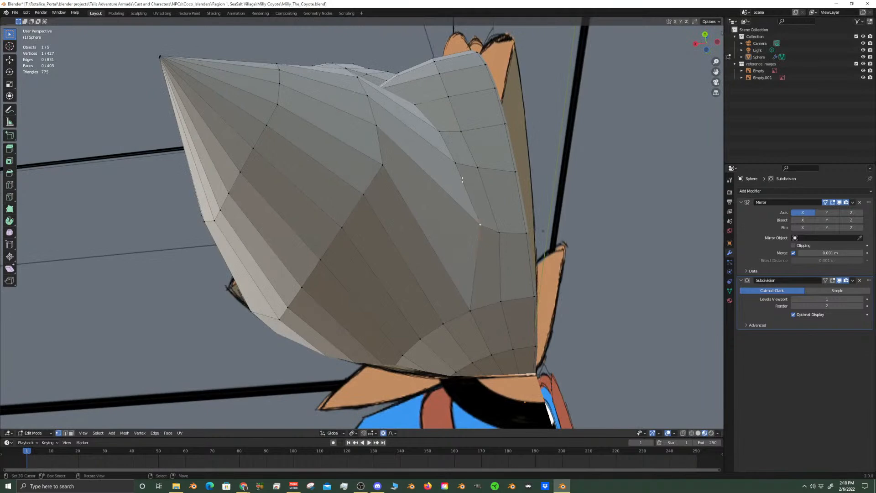
key("g")
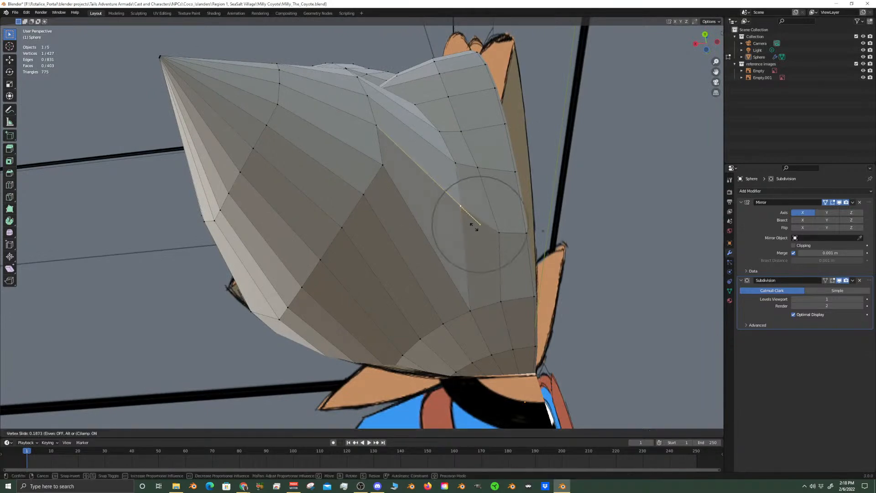
left_click(473, 180)
Try to vertex-slide the next crease vertex up along its edge
middle_click_drag(473, 180, 507, 249)
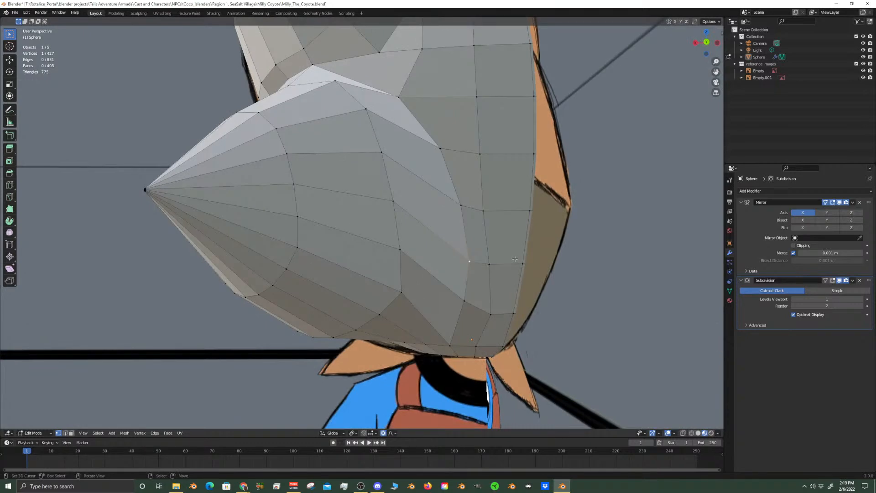
key("g")
key("g")
left_click(466, 201)
key("ctrl+z")
key("ctrl+z")
Edge-slide the three middle vertices of the row under the cheek spike toward the neck
middle_click_drag(479, 253, 456, 136)
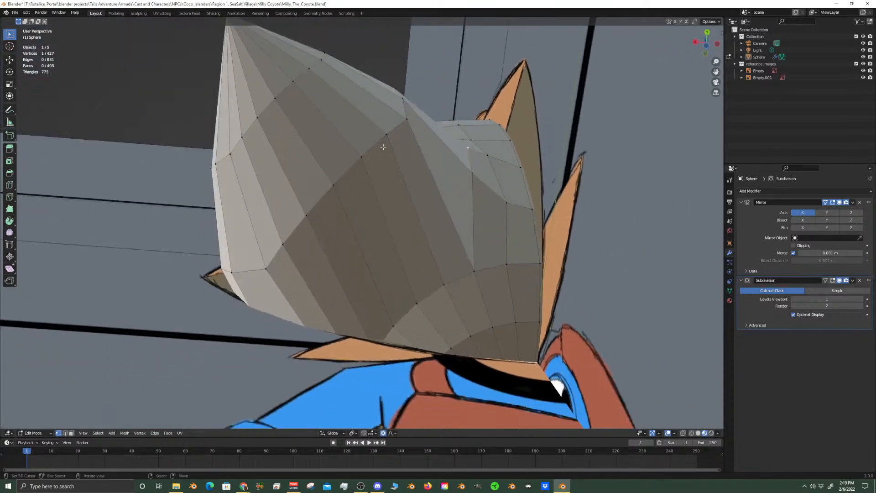
left_click(362, 157, "shift")
left_click(333, 185, "shift")
left_click(307, 214, "shift")
left_click(284, 244, "shift")
left_click(313, 210)
left_click(333, 183, "shift")
left_click(365, 155, "shift")
key("g")
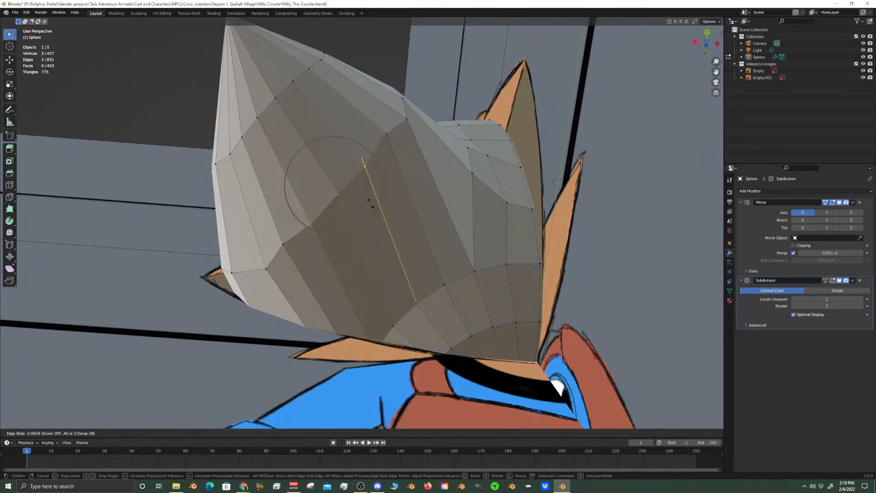
left_click(373, 212)
Vertex-slide the vertices at both ends of the shifted underside segment toward the neck to even out the row
left_click(295, 236)
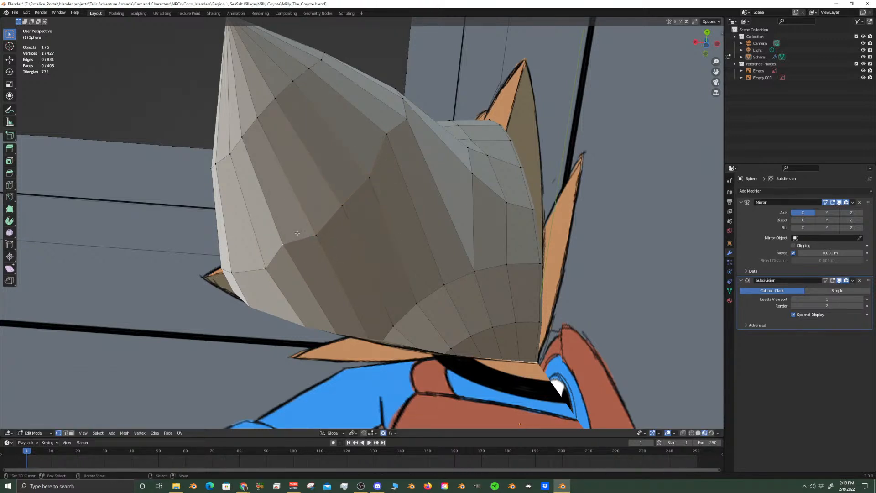
key("g")
key("g")
left_click(301, 251)
right_click(386, 135)
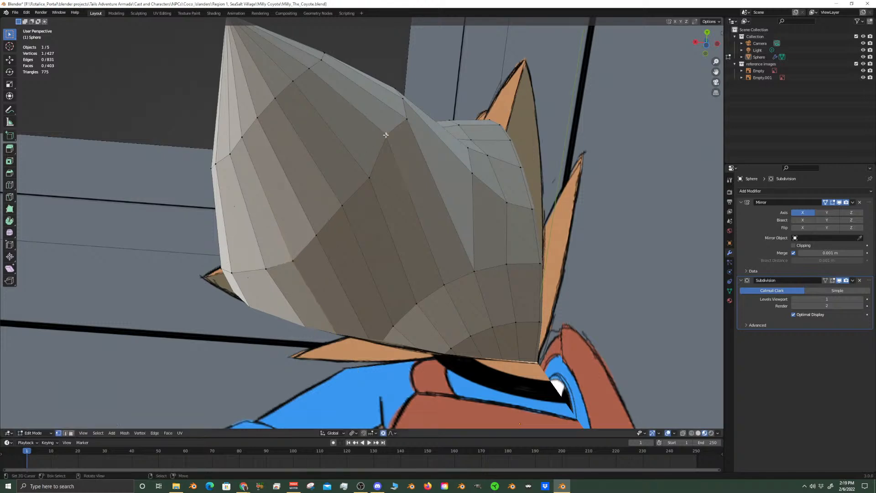
key("g")
key("g")
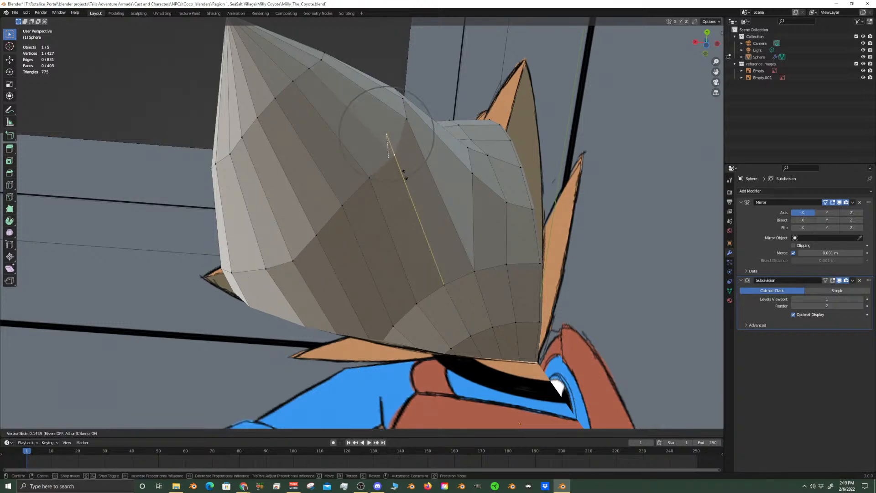
left_click(407, 145)
Add one centred loop cut around the cheek spike and compare the head with the front reference
middle_click_drag(407, 145, 513, 250)
key("Tab")
key("Tab")
scroll(469, 233, "up", 2)
key("ctrl+r")
left_click(434, 239)
right_click(434, 238)
scroll(513, 250, "down", 4)
key("KP_1")
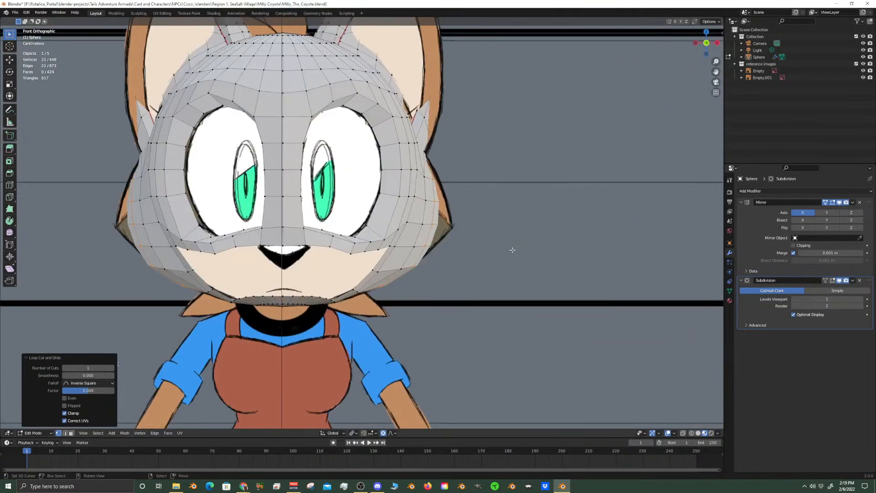
Inspect the smoothed head in Object Mode with solid shading, from the front and from behind the cheek spike
key("Tab")
scroll(510, 244, "down", 7)
scroll(471, 256, "up", 4)
scroll(471, 256, "down", 1)
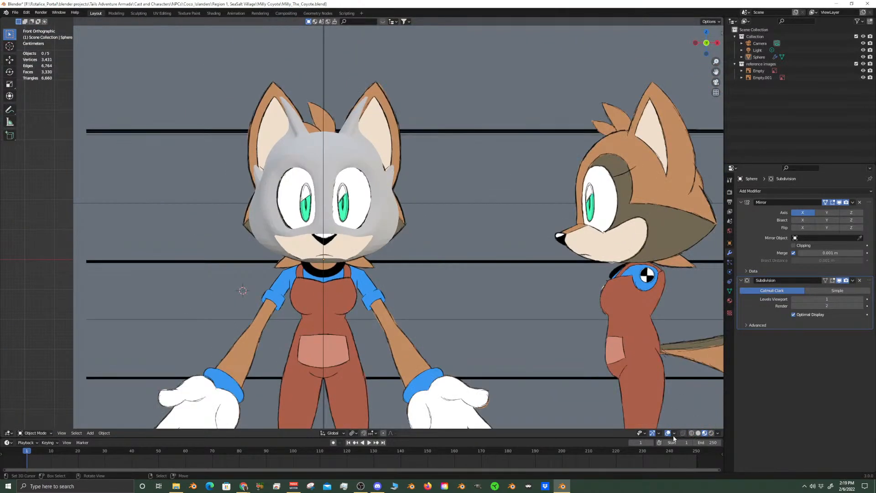
left_click(698, 433)
scroll(445, 218, "up", 3)
middle_click_drag(447, 165, 342, 182)
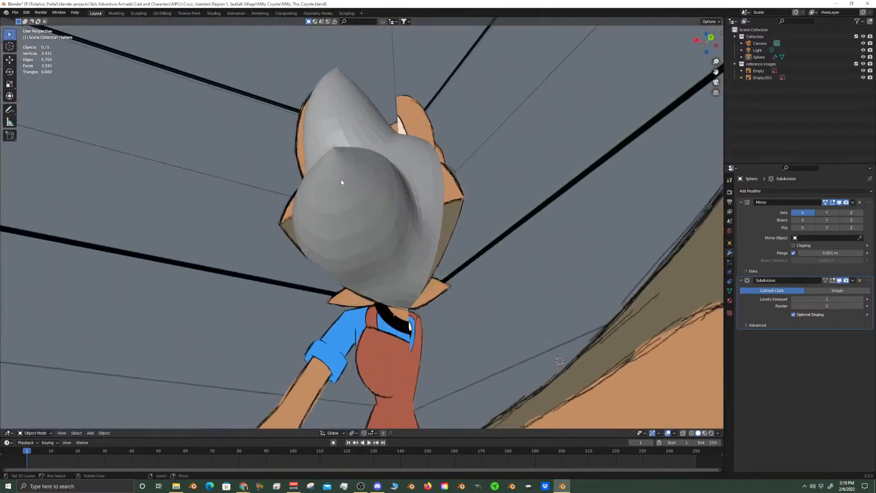
Enter Edit Mode and vertex-slide the junction vertex behind the cheek spike upward along its edge
scroll(342, 182, "up", 3)
scroll(352, 182, "up", 4)
key("Tab")
middle_click_drag(254, 111, 358, 157, "shift")
scroll(380, 191, "up", 1)
left_click(352, 149)
left_click(348, 198, "shift")
left_click(347, 249, "shift")
middle_click_drag(372, 216, 354, 209)
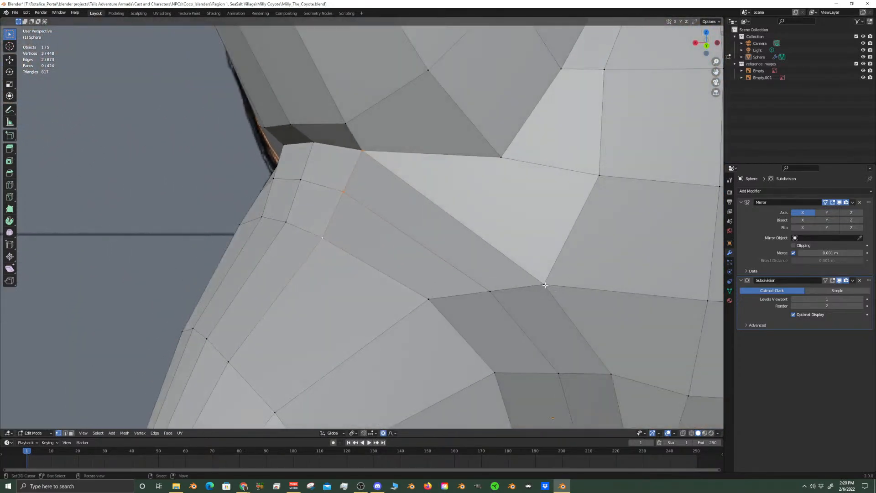
key("shift+v")
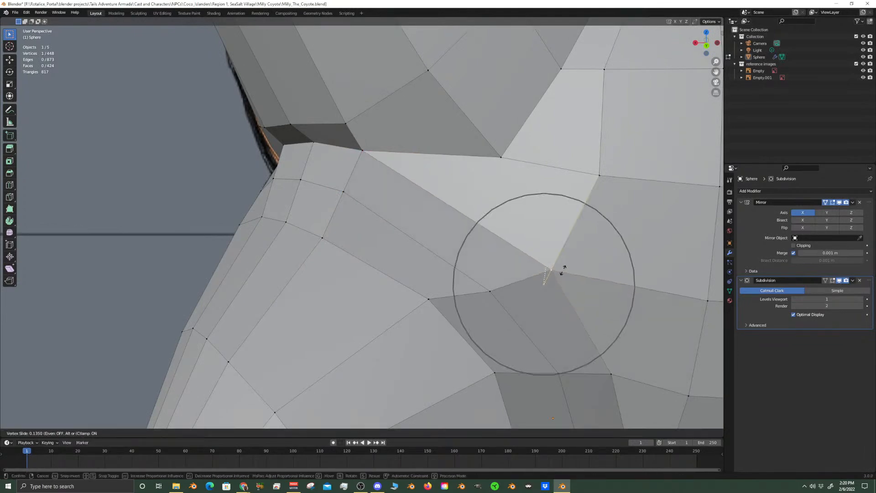
left_click(576, 239)
Raise the vertex beside that junction by about 0.0115 m along Z with proportional editing, and preview the smoothed surface
left_click(482, 295)
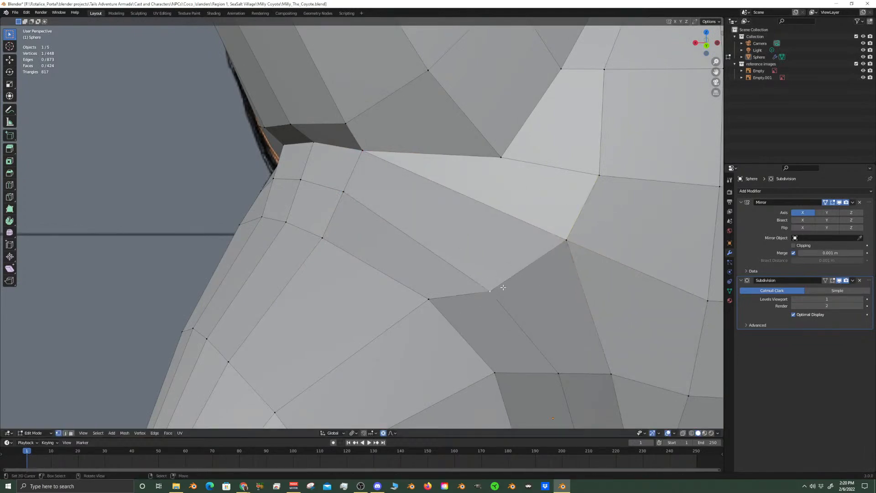
key("g")
key("z")
left_click(531, 250)
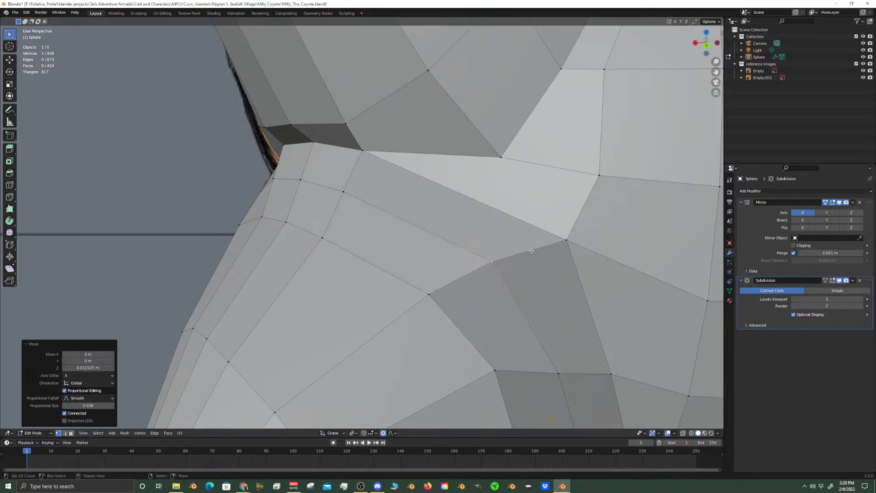
scroll(531, 250, "down", 9)
middle_click_drag(571, 250, 577, 243)
key("Tab")
left_click(576, 241)
Vertex-slide the middle vertex of the crease between ear and cheek spike down toward the spike, and preview the smoothed result
middle_click_drag(439, 249, 486, 247)
scroll(338, 262, "up", 4)
key("Tab")
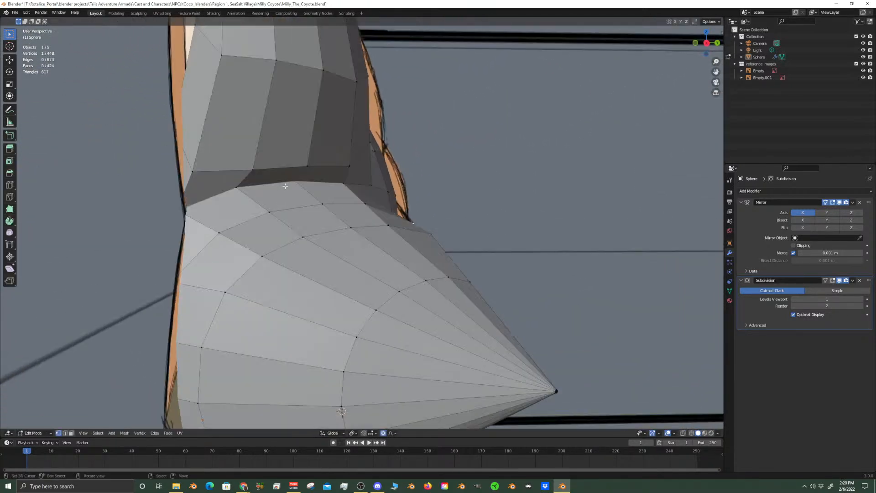
middle_click_drag(300, 197, 338, 227)
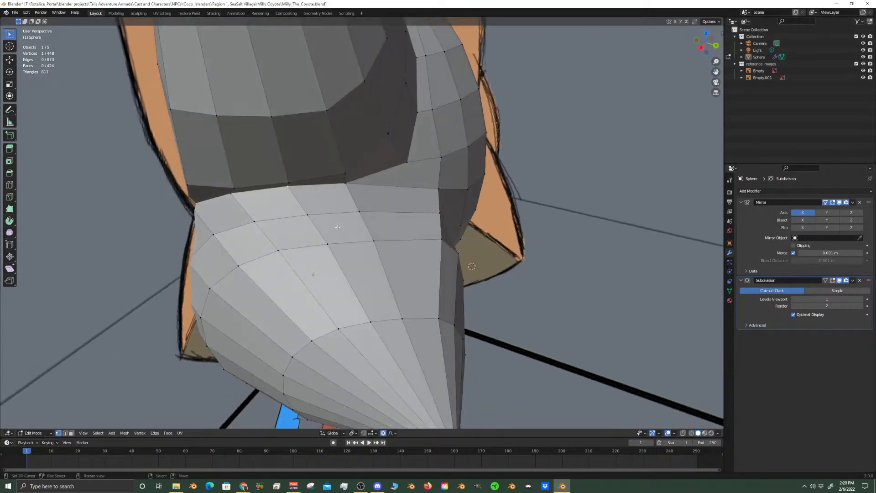
key("g")
key("g")
left_click(328, 245)
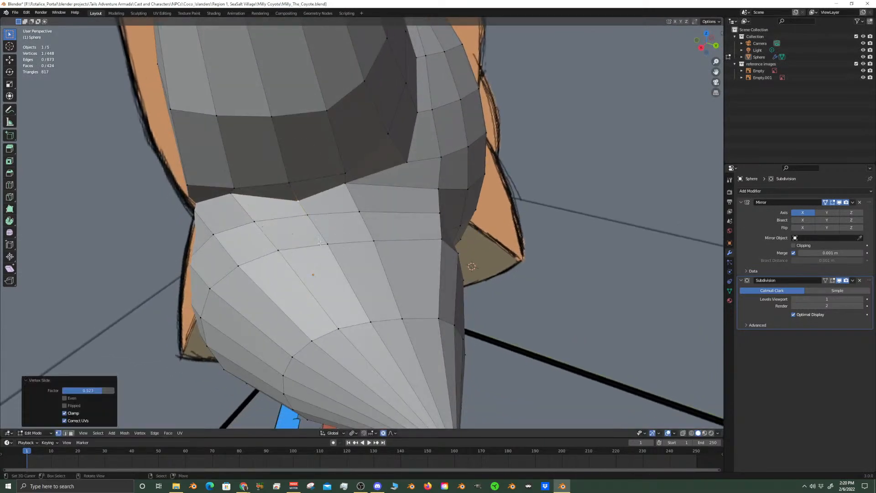
key("Tab")
key("alt+a")
middle_click_drag(313, 206, 325, 213)
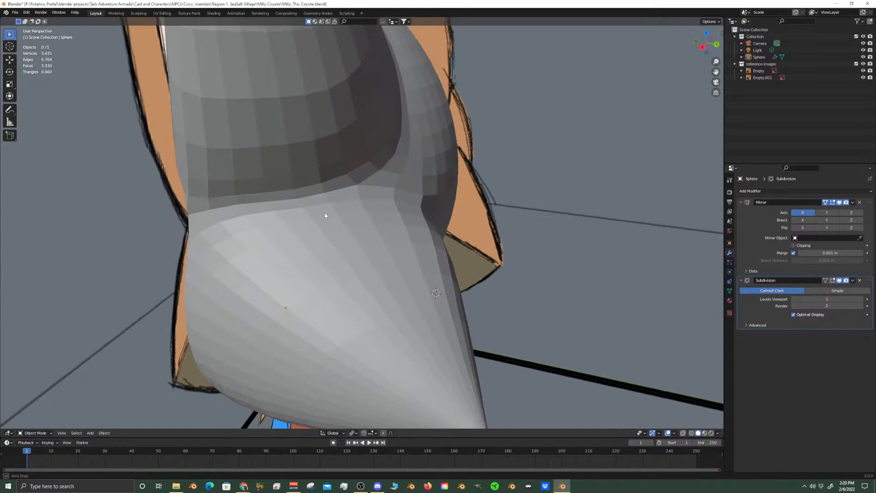
Vertex-slide the neighbouring crease vertex on the face side down toward the cheek spike
key("Tab")
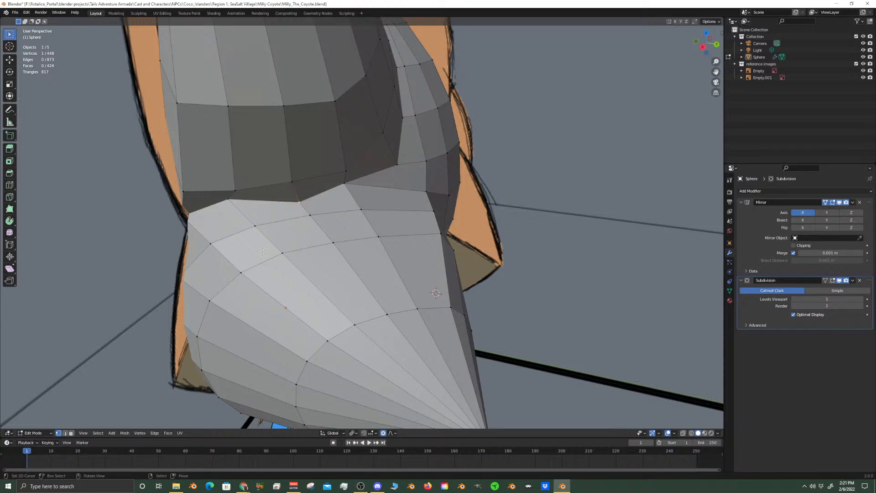
scroll(279, 244, "down", 4)
middle_click_drag(495, 340, 473, 323)
scroll(473, 323, "up", 6)
middle_click_drag(242, 191, 223, 186, "shift")
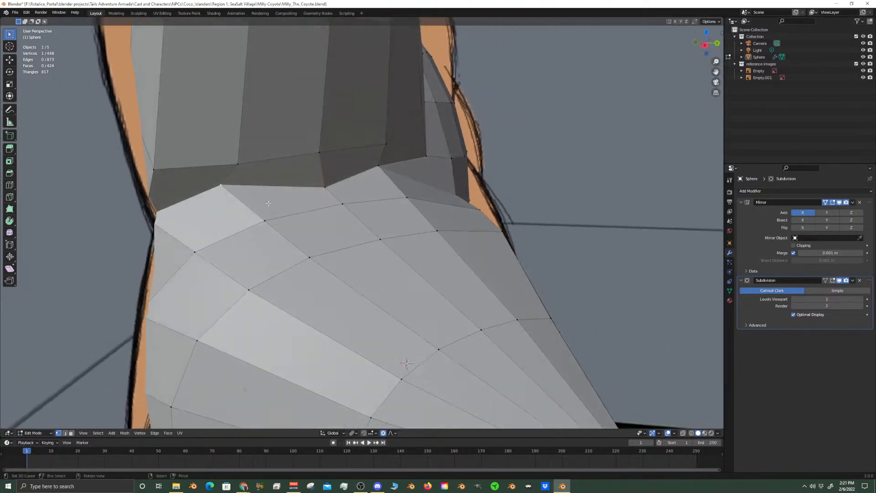
key("g")
key("g")
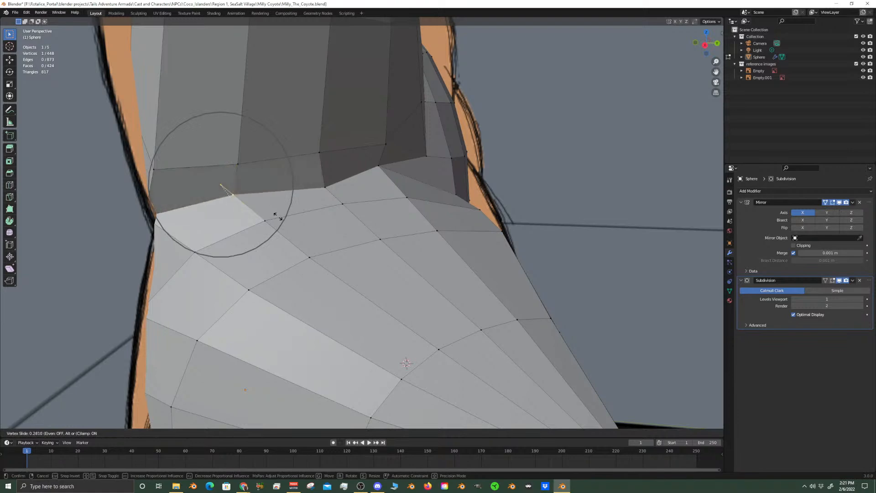
left_click(278, 219)
Vertex-slide the crease vertex nearer the back of the head down toward the cheek spike and review the whole head in Object Mode
left_click(386, 170)
middle_click_drag(389, 170, 316, 182)
key("g")
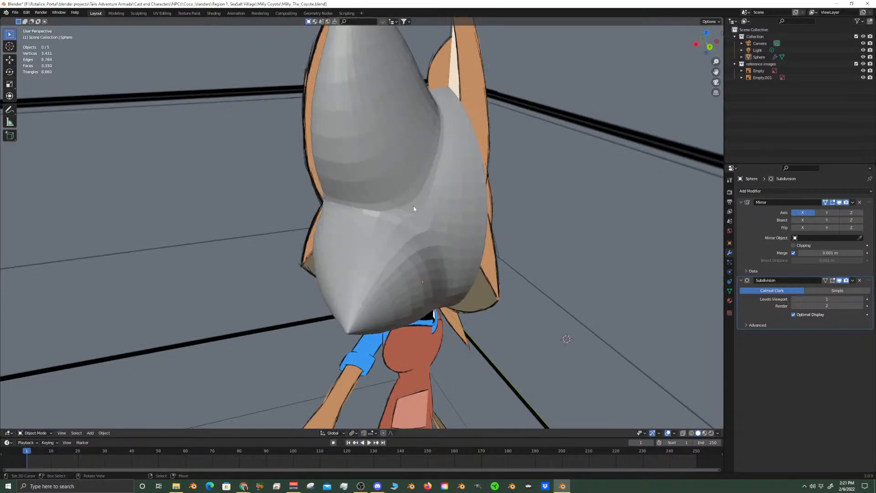
middle_click_drag(414, 208, 434, 204)
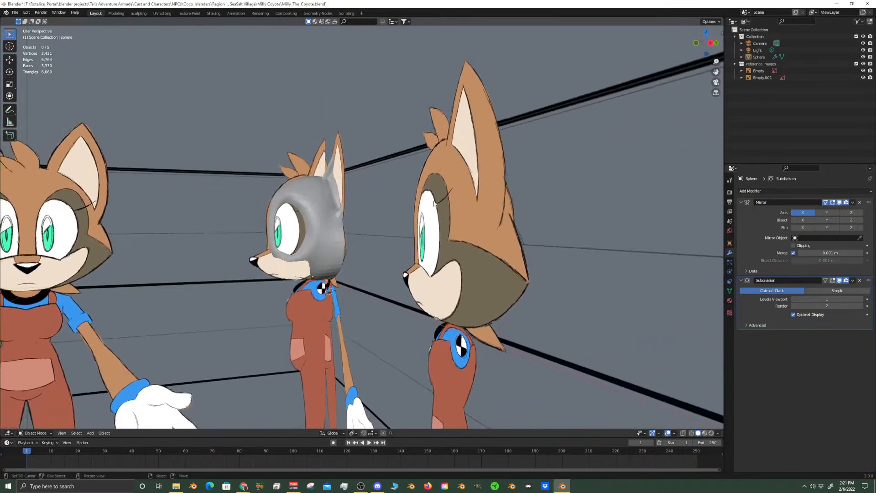
Compare the smoothed head's profile with the side reference in the right orthographic view
key("KP_3")
scroll(434, 203, "up", 6)
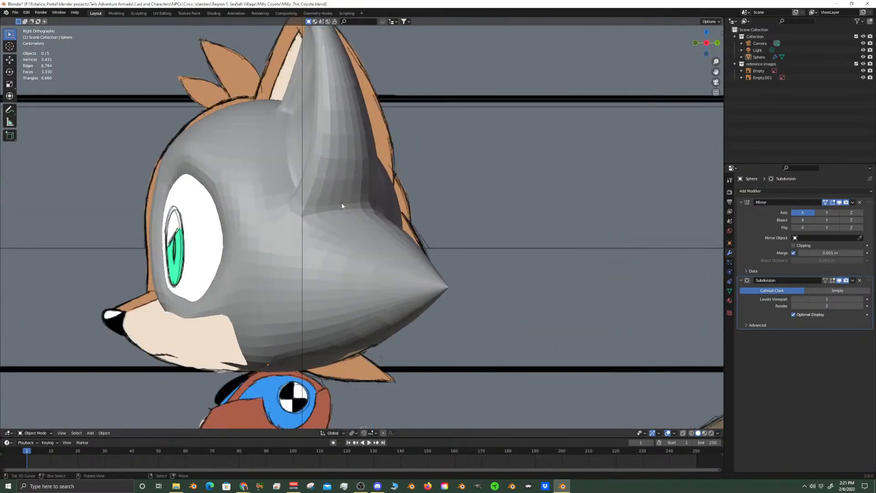
scroll(342, 203, "up", 2)
middle_click_drag(292, 183, 335, 234, "shift")
scroll(382, 209, "down", 3)
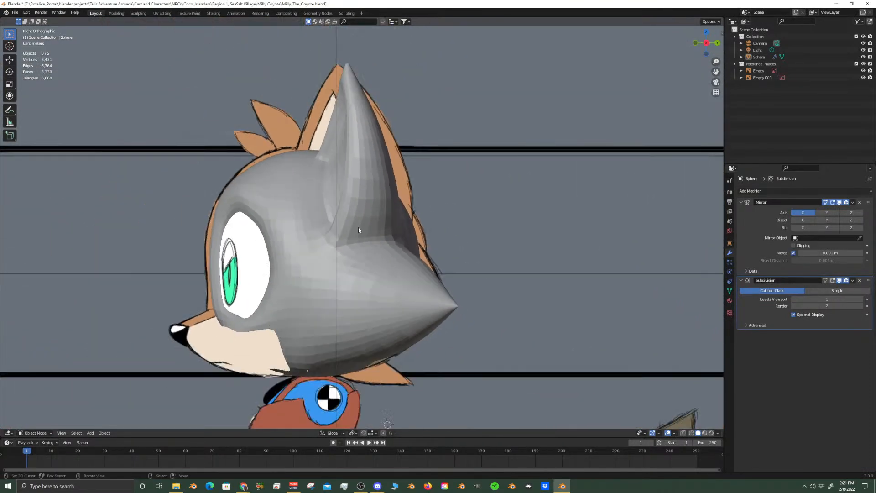
middle_click_drag(297, 207, 401, 243, "shift")
scroll(404, 228, "up", 5)
Return to Edit Mode and turn on X-ray to show the side reference through the forehead mesh
key("Tab")
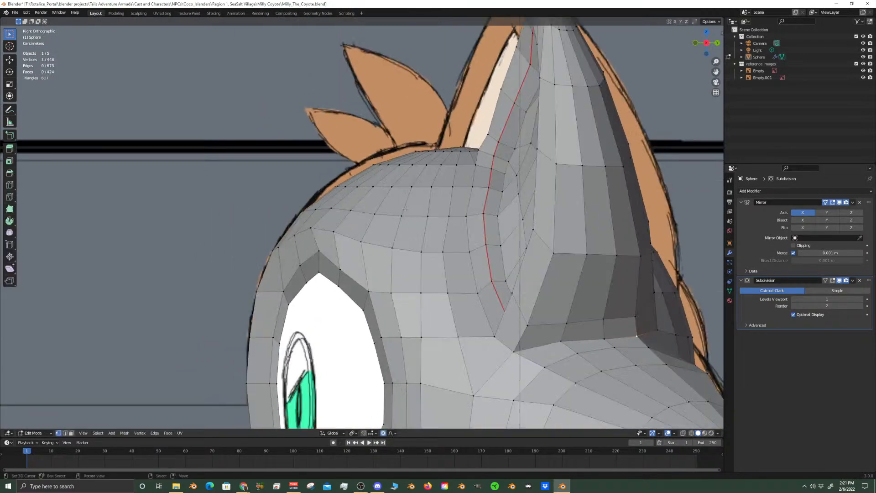
scroll(420, 187, "up", 4)
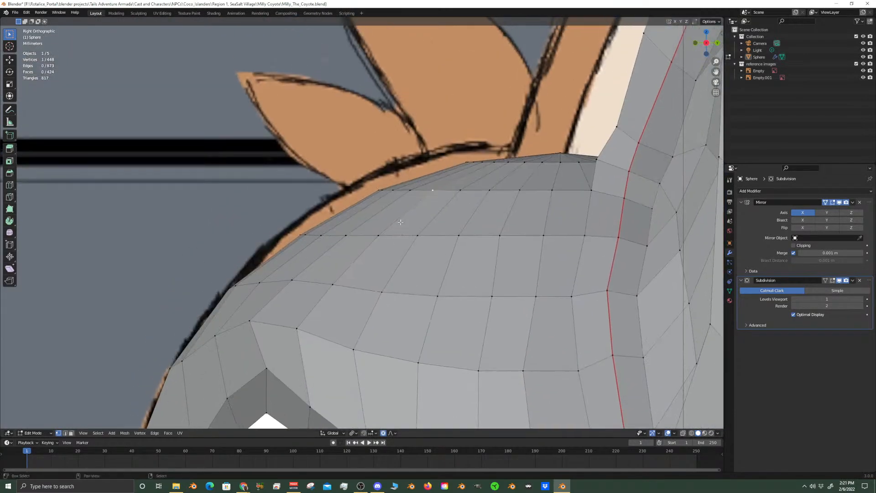
left_click(683, 433)
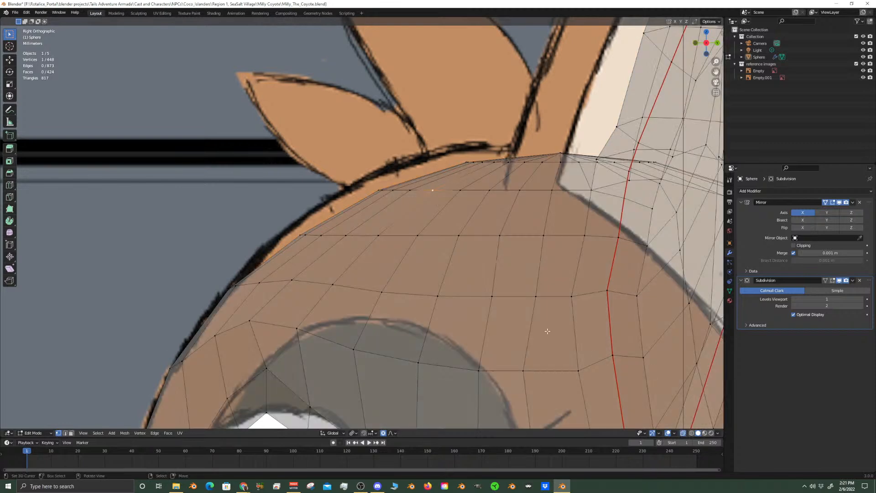
key("g")
right_click(465, 231)
Select the front vertices of the upper forehead row and move them about 0.0125 m forward along Y with proportional size 0.084
key("b")
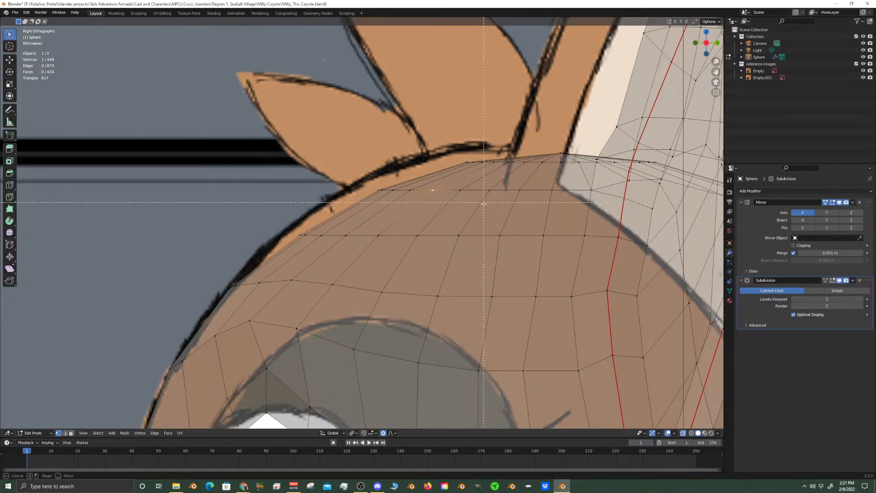
left_click_drag(478, 196, 363, 175)
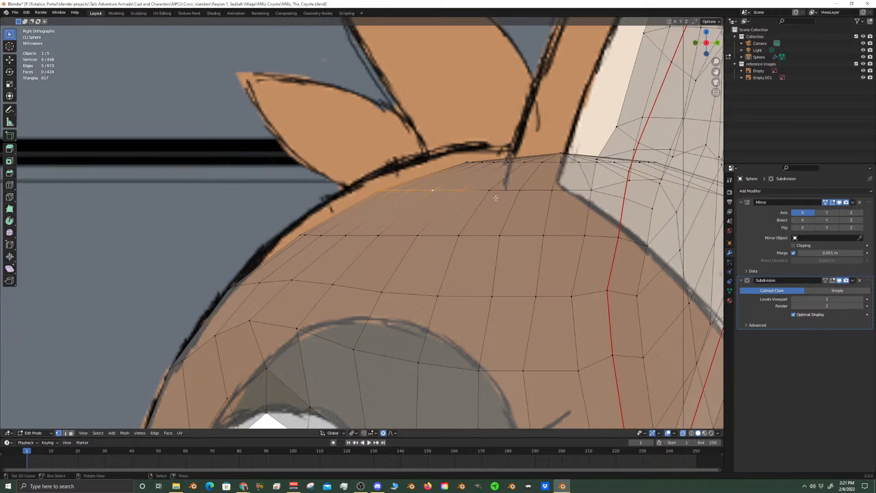
key("g")
key("y")
scroll(479, 199, "down", 3)
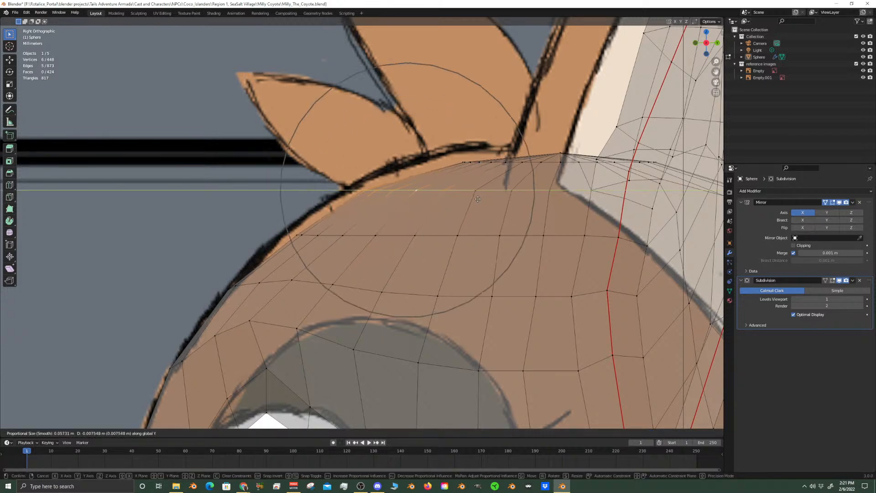
scroll(466, 201, "down", 3)
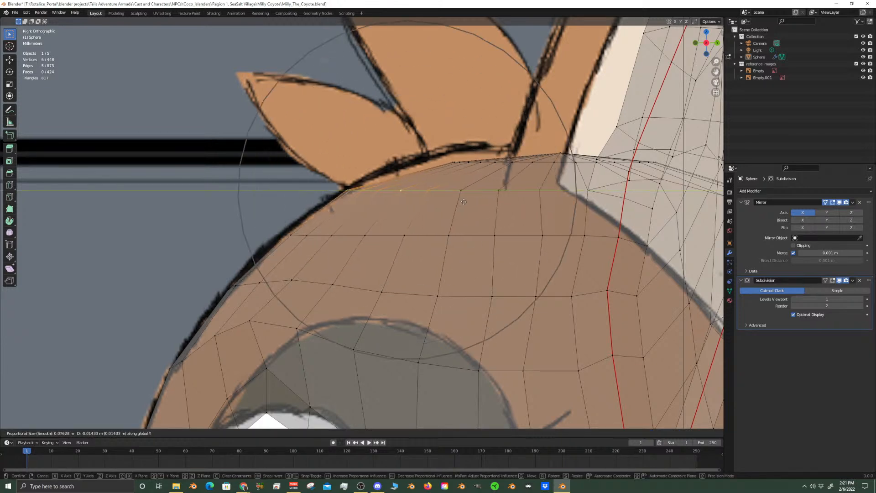
scroll(466, 202, "up", 1)
scroll(467, 202, "down", 2)
left_click(484, 182)
Select the vertex row just below the crown and move it about 0.0118 m forward along Y with proportional editing
key("c")
middle_click_drag(464, 193, 326, 191)
mouse_move(550, 157)
left_mouse_down()
mouse_move(410, 160)
mouse_move(582, 182)
left_mouse_up()
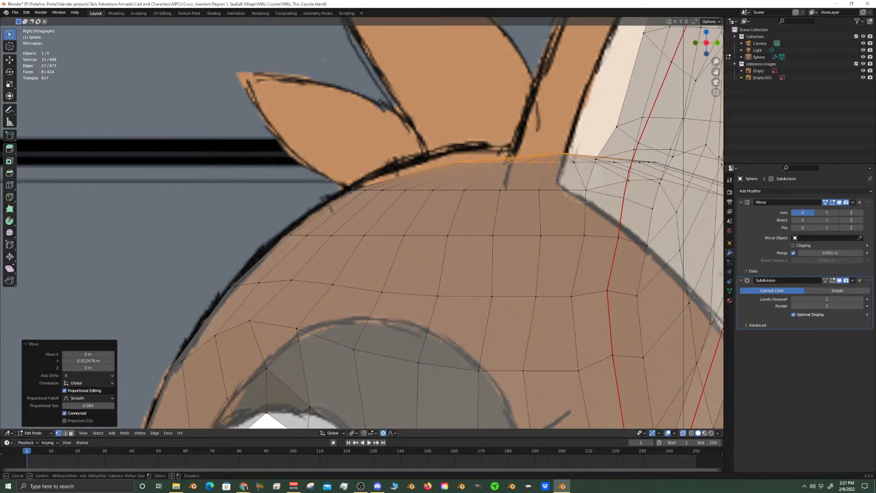
middle_click(562, 145)
right_click(666, 163)
scroll(666, 163, "up", 1)
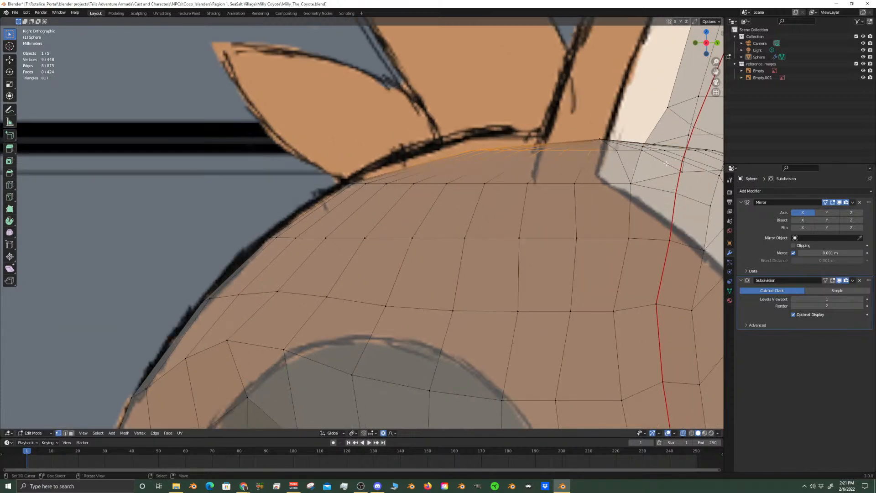
scroll(631, 200, "down", 1)
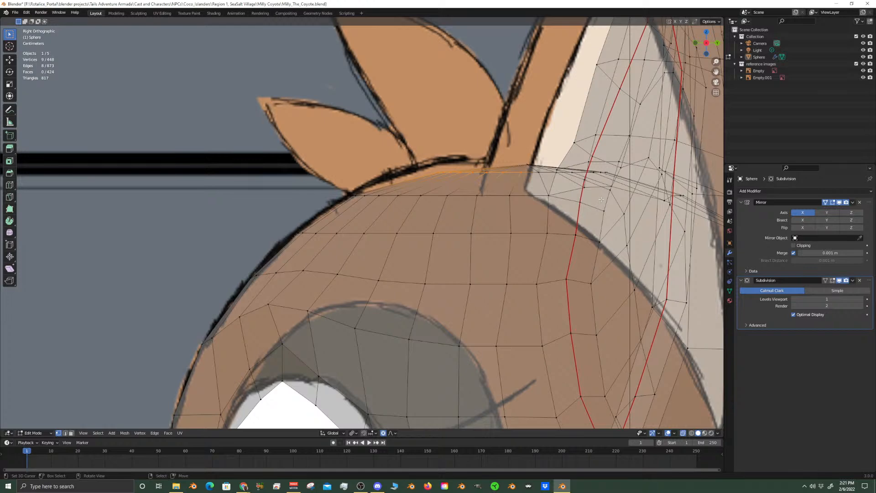
key("g")
key("y")
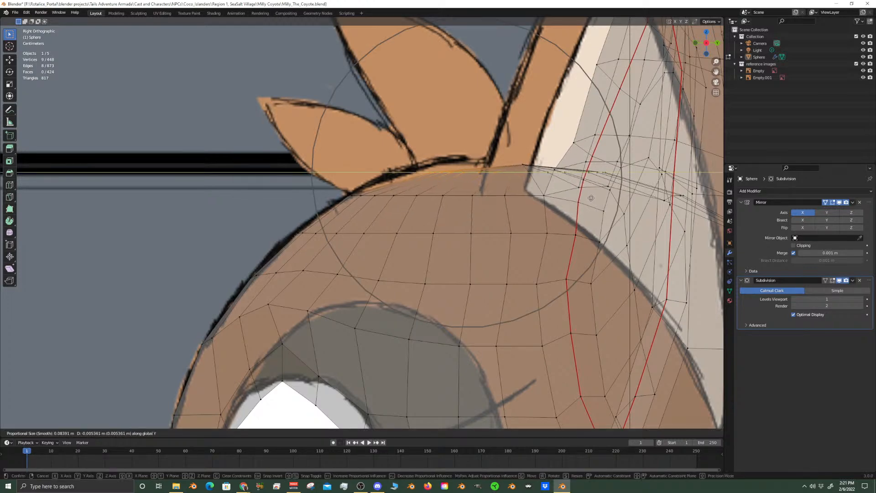
scroll(583, 198, "up", 1)
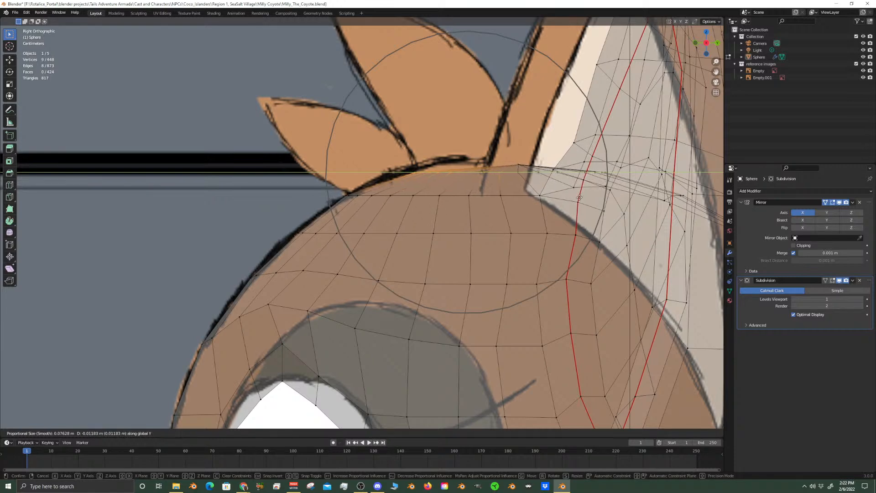
left_click(581, 197)
Raise the crown vertex about 0.0065 m along Z with proportional size 0.076 to meet the reference outline
left_click(540, 171)
key("g")
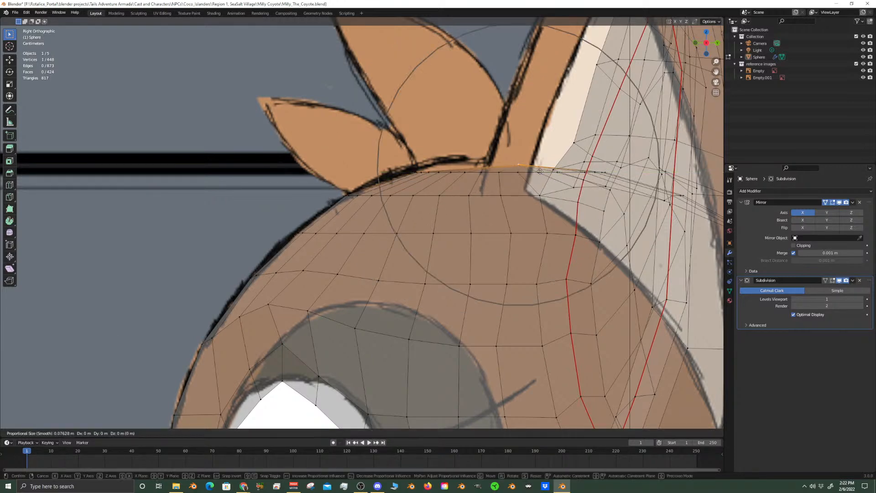
key("z")
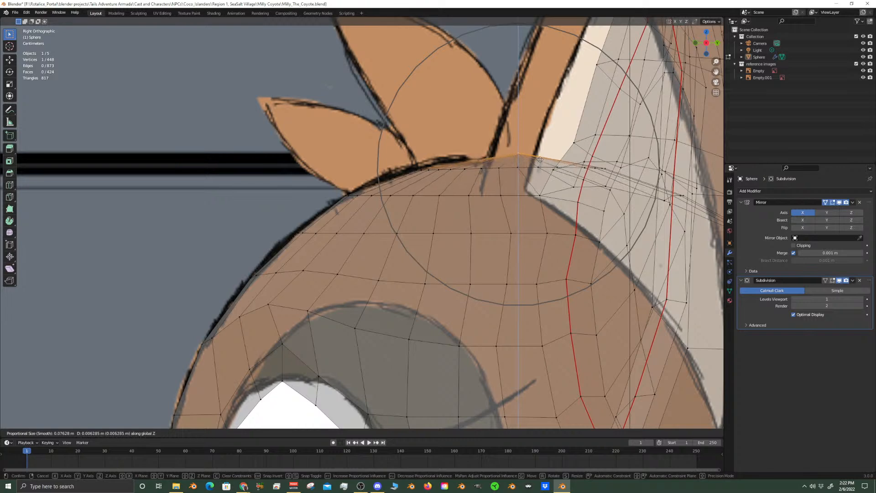
left_click(540, 159)
Examine the eye rim and the front of the face against the side reference
scroll(469, 249, "down", 4)
middle_click_drag(342, 355, 462, 249, "shift")
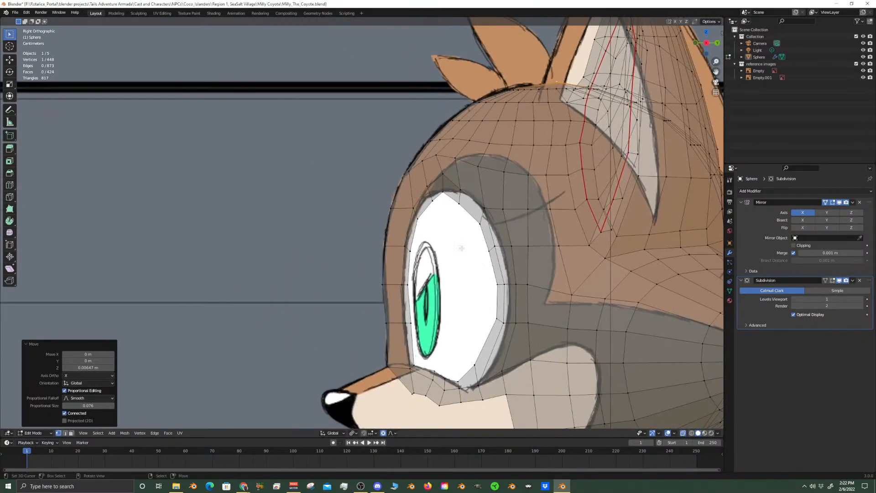
scroll(461, 256, "up", 3)
middle_click_drag(454, 373, 497, 214, "shift")
scroll(495, 226, "up", 4)
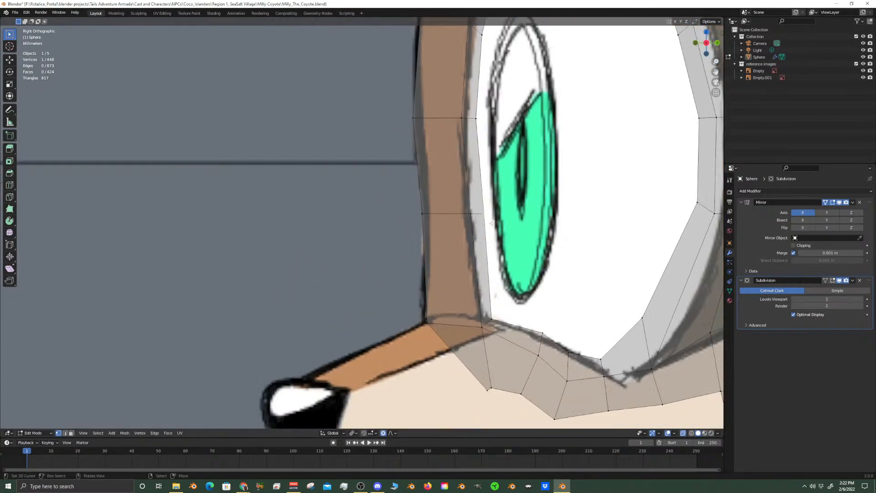
middle_click_drag(480, 116, 468, 211, "shift")
right_click(468, 211)
right_click(455, 216, "shift")
middle_click_drag(461, 160, 453, 264, "shift")
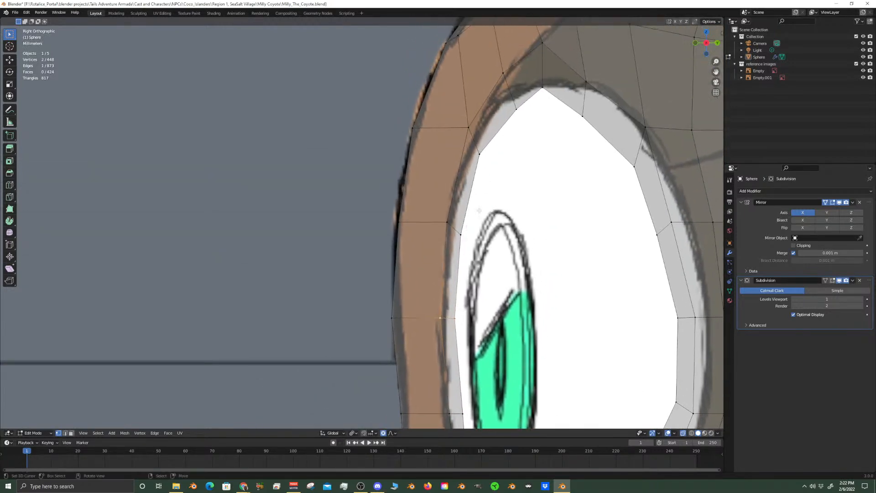
middle_click_drag(487, 161, 475, 234, "shift")
right_click(475, 224)
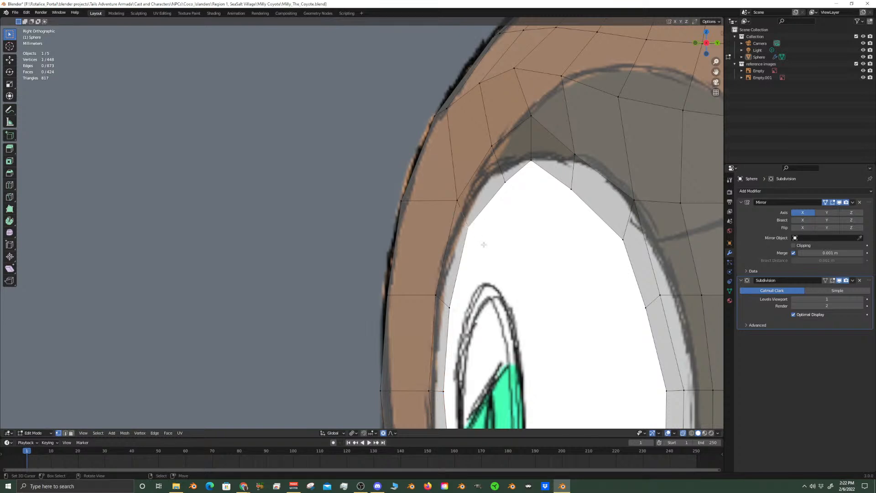
key("g")
scroll(485, 234, "up", 4)
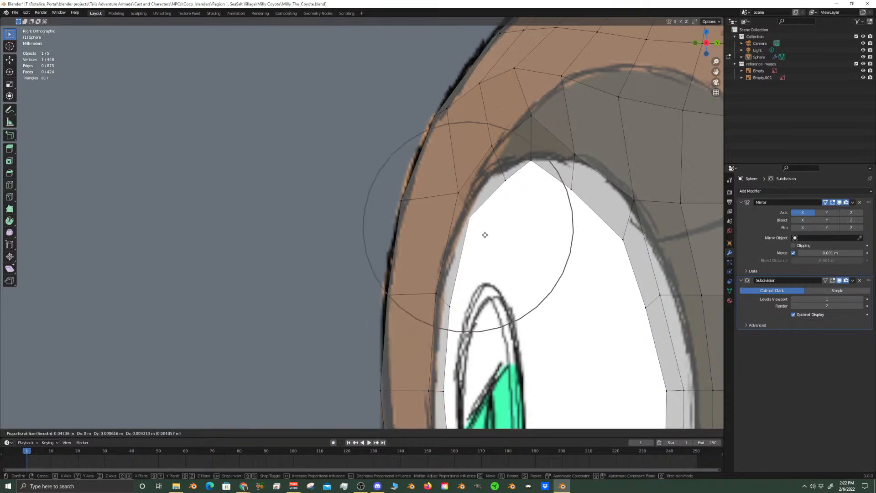
right_click(485, 234)
scroll(494, 297, "down", 3)
scroll(494, 297, "down", 4)
scroll(484, 320, "up", 5)
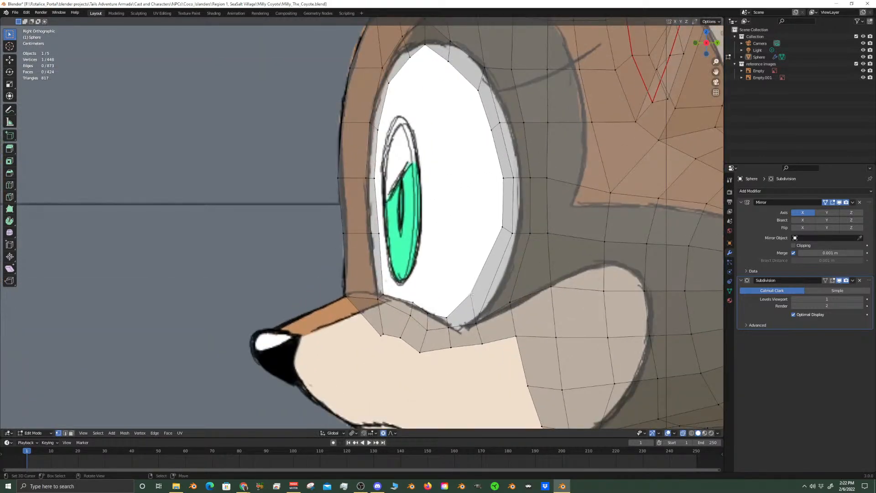
Select the inner rim loop of the eye socket and move it about 0.0088 m backward along Y with proportional size 0.047
left_click(502, 227, "shift")
left_click(504, 178, "shift")
left_click(492, 130, "shift")
left_click(478, 90, "shift")
left_click(406, 69, "alt")
key("g")
key("y")
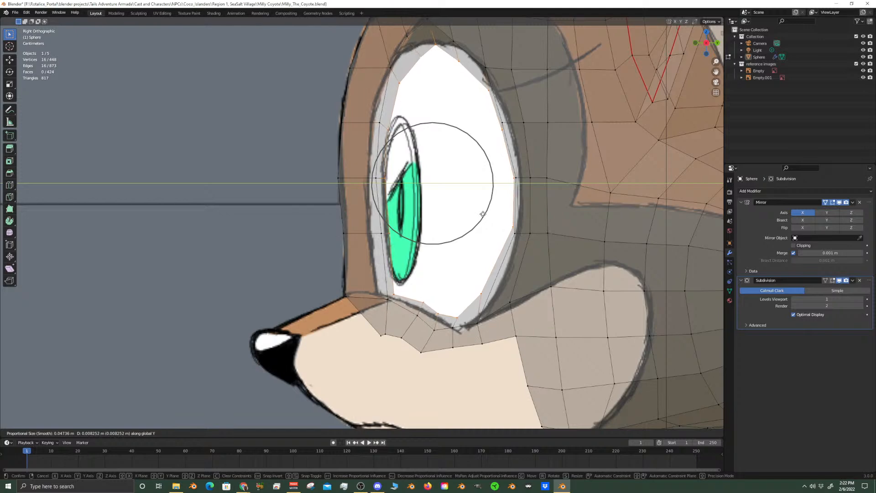
left_click(483, 214)
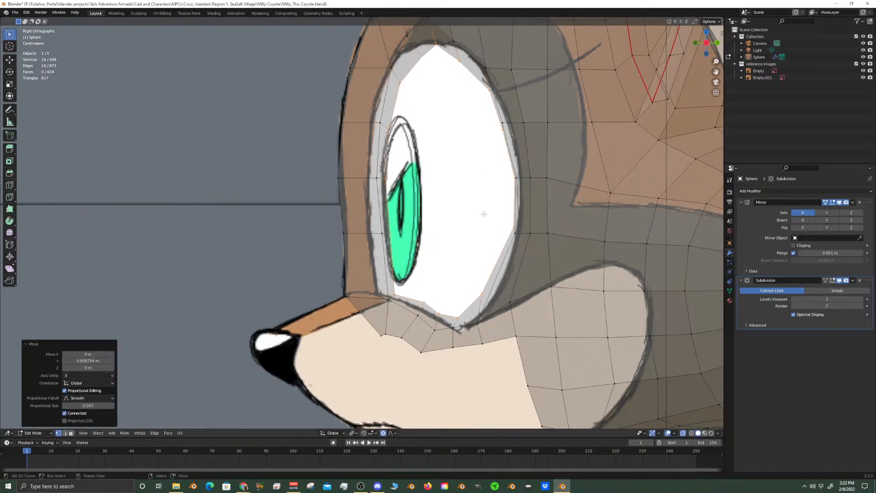
Return to Object Mode in front view and turn off X-ray to show the head as a solid surface
key("KP_1")
scroll(483, 214, "down", 4)
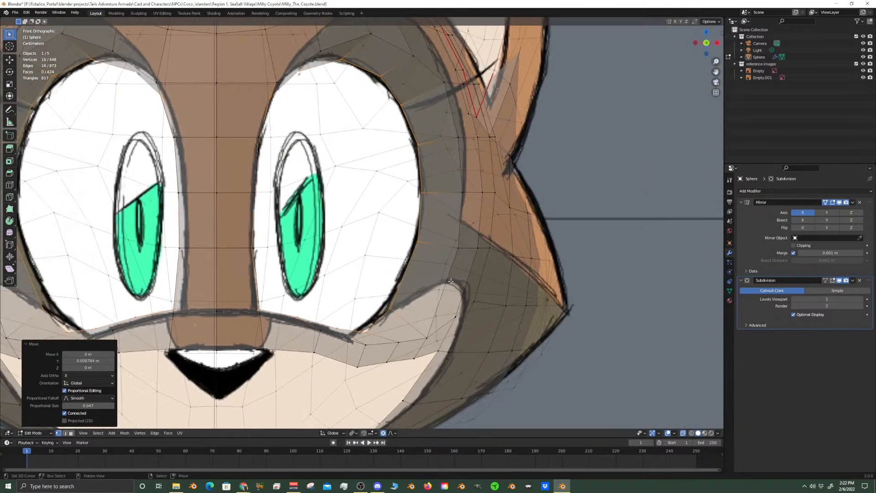
key("Tab")
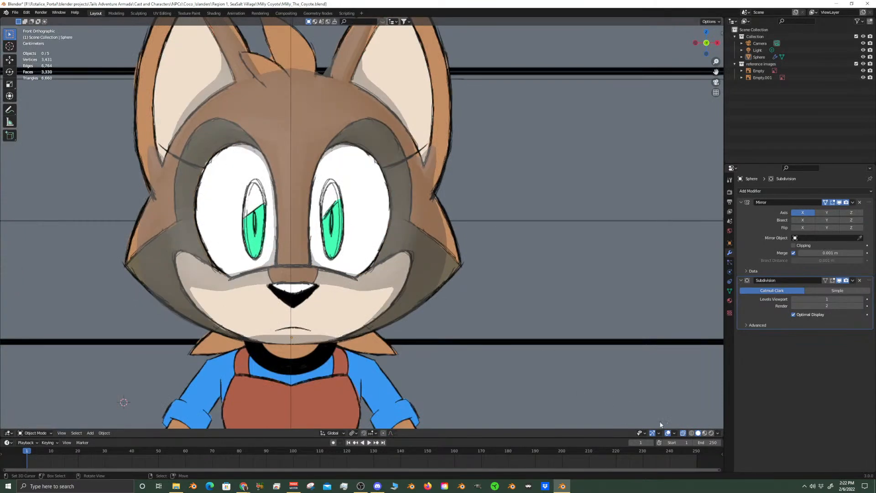
left_click(683, 435)
scroll(448, 267, "up", 1)
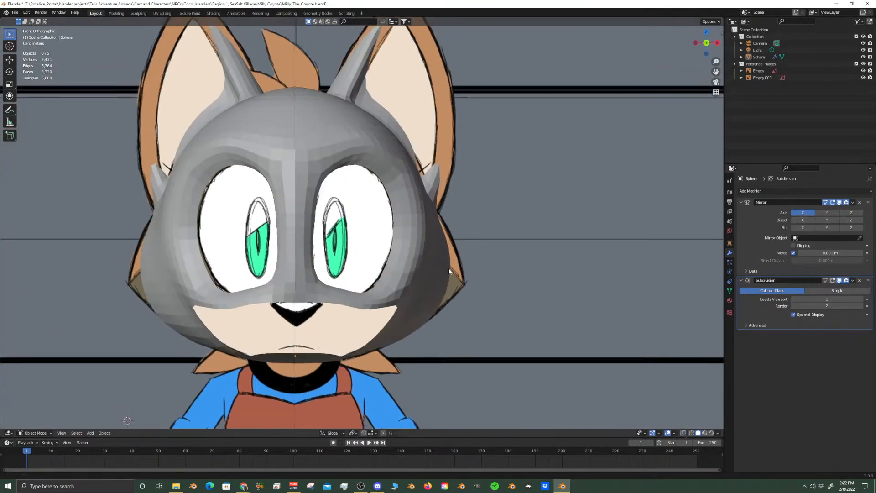
Examine the smoothed head against the reference drawings from the front, side and back
key("Tab")
key("Tab")
mouse_move(449, 269)
middle_mouse_down()
mouse_move(416, 274)
mouse_move(494, 264)
middle_mouse_up()
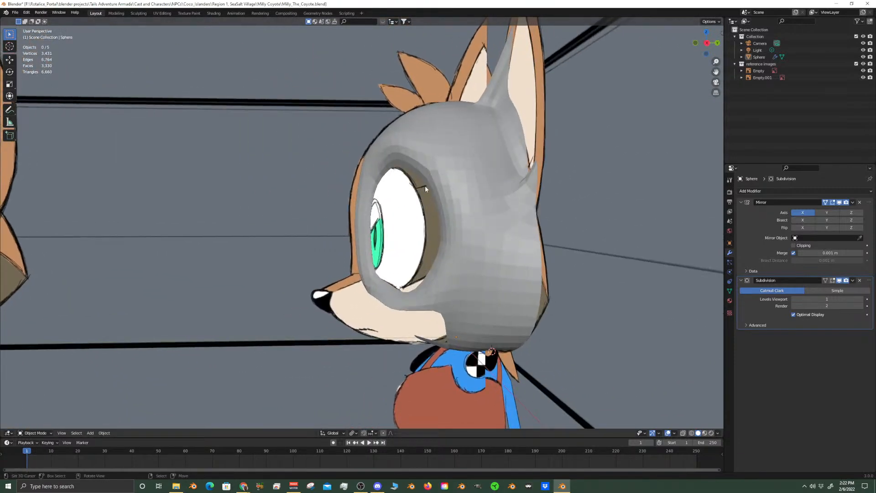
key("KP_3")
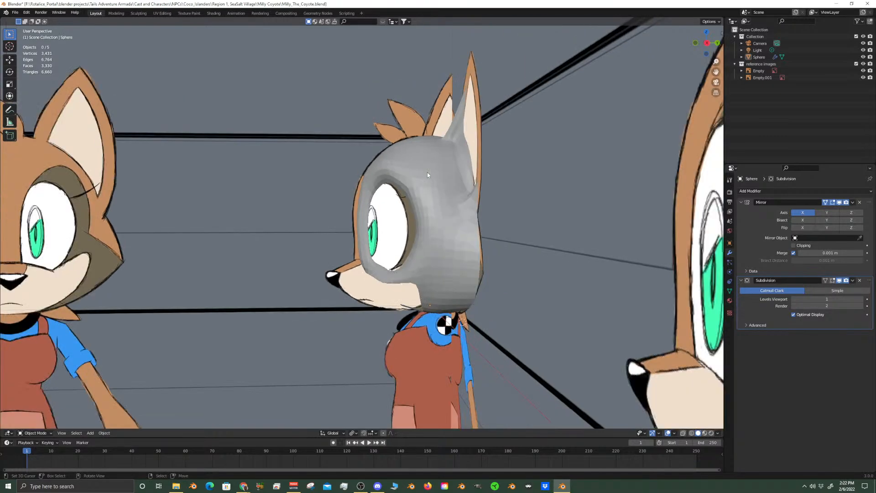
middle_click_drag(566, 258, 482, 247, "shift")
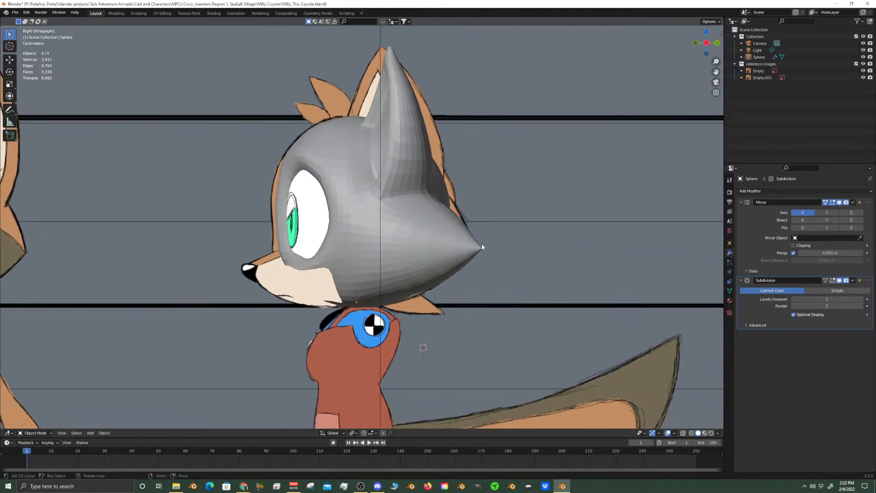
scroll(433, 285, "up", 4)
scroll(489, 274, "down", 7)
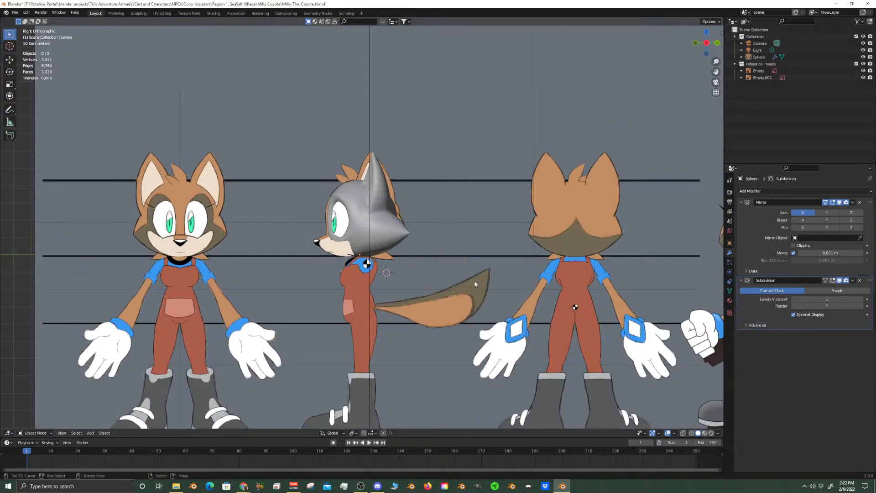
key("ctrl+KP_1")
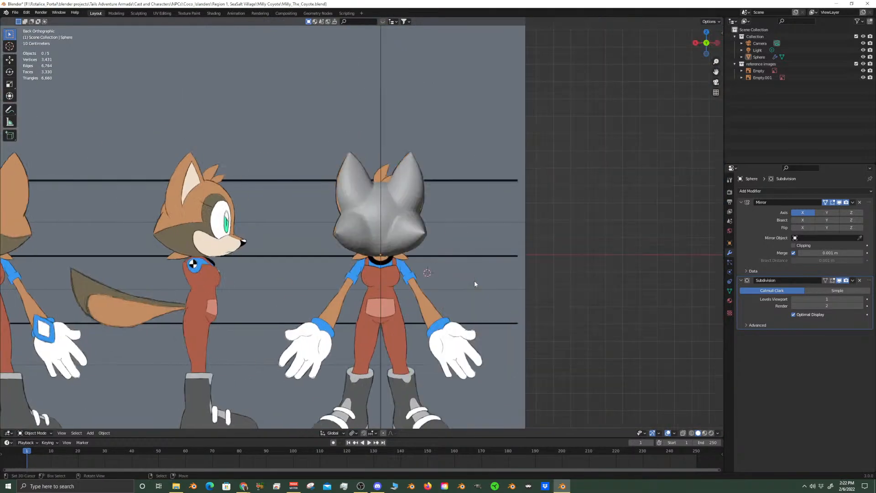
scroll(475, 284, "up", 8)
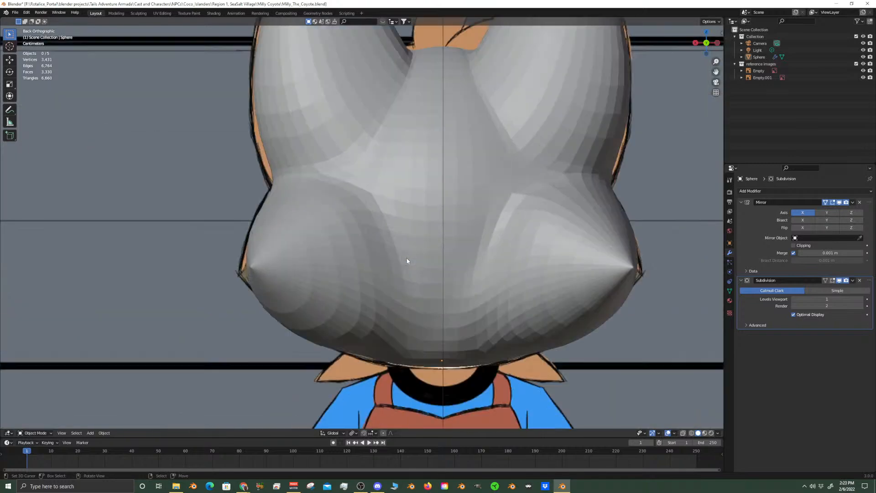
Select the head mesh and enter Edit Mode at the lower back of the head
left_click(379, 244)
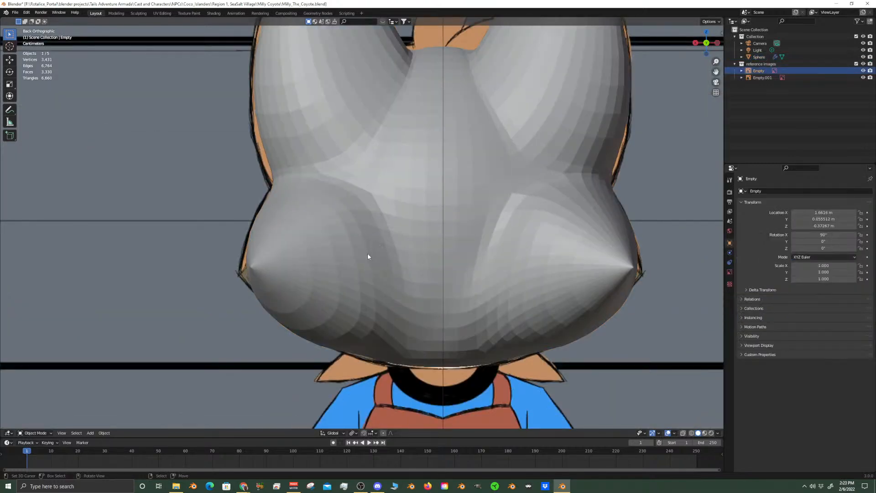
left_click(370, 256)
key("Tab")
scroll(418, 290, "up", 1)
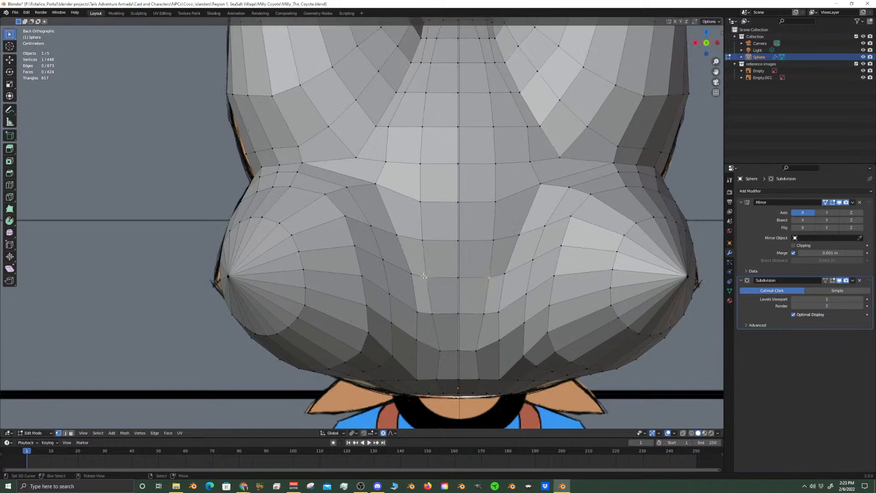
scroll(424, 276, "up", 1)
scroll(406, 279, "up", 1)
Slide the two vertices beside the centre line, in the row level with the cheek spike tips, inward along their edges
left_click(402, 280, "shift")
key("g")
key("g")
right_click(422, 290)
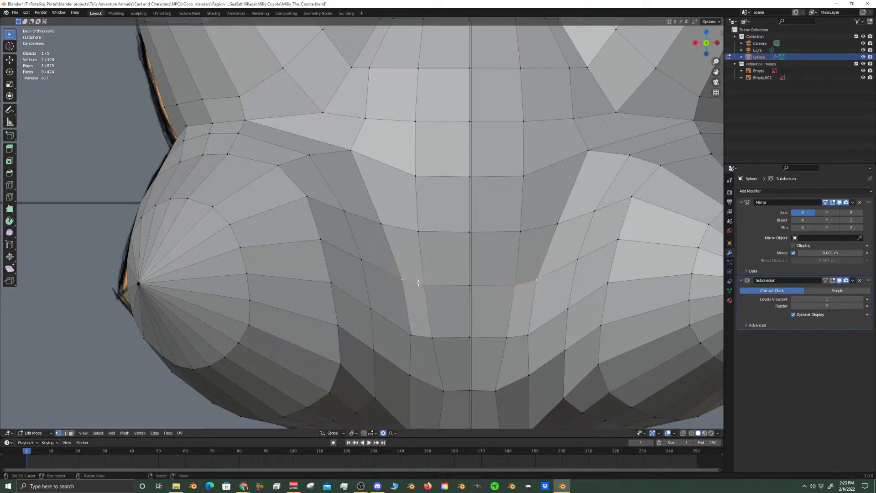
left_click(424, 282)
key("g")
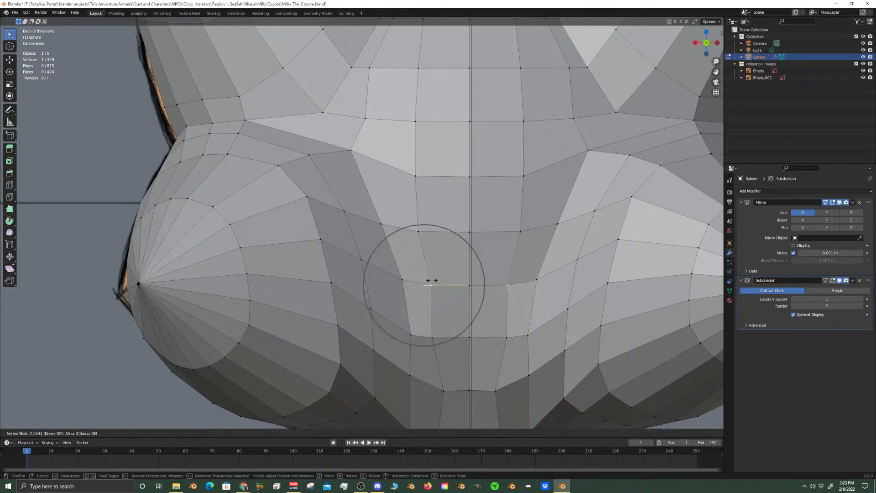
left_click(441, 281)
left_click(403, 280)
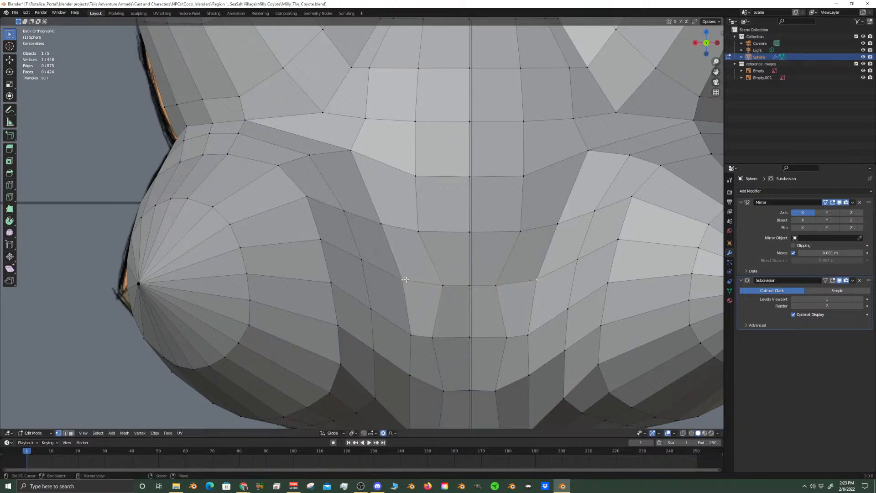
key("g")
left_click(418, 279)
Slide the two matching vertices in the row just above the spike-tip row toward the centre line
left_click(381, 222)
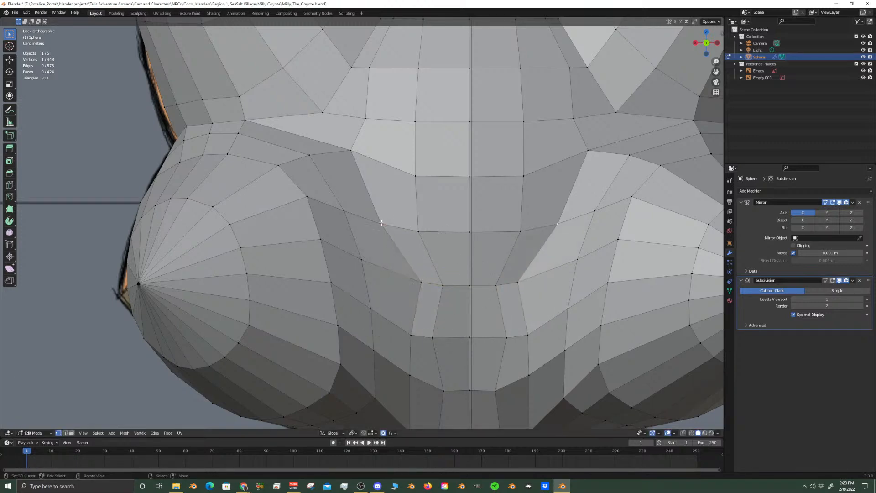
key("g")
key("g")
left_click(401, 225)
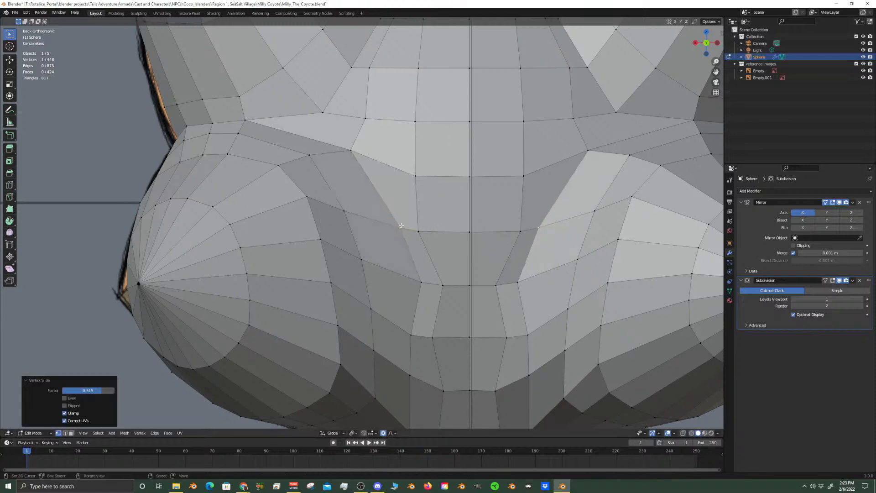
left_click(416, 228)
key("g")
key("g")
left_click(431, 229)
Slide the two matching vertices in the row just below the spike-tip row toward the centre line
middle_click_drag(435, 320, 416, 244, "shift")
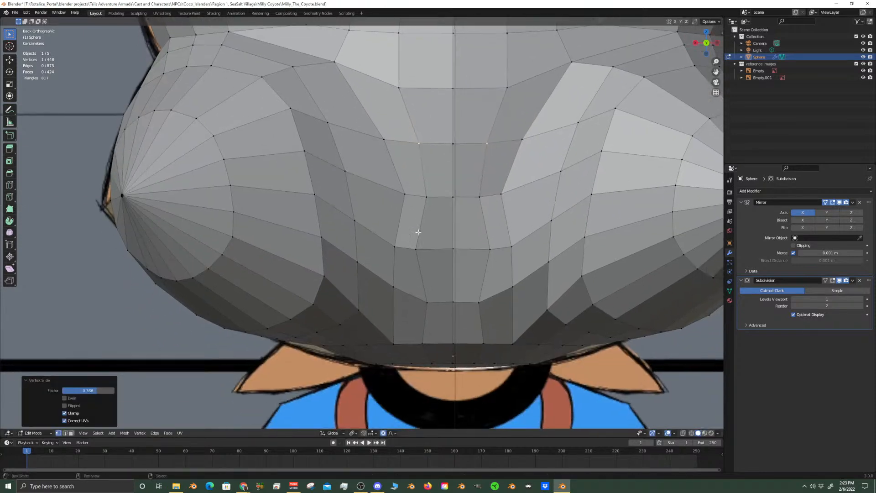
left_click(416, 244)
key("g")
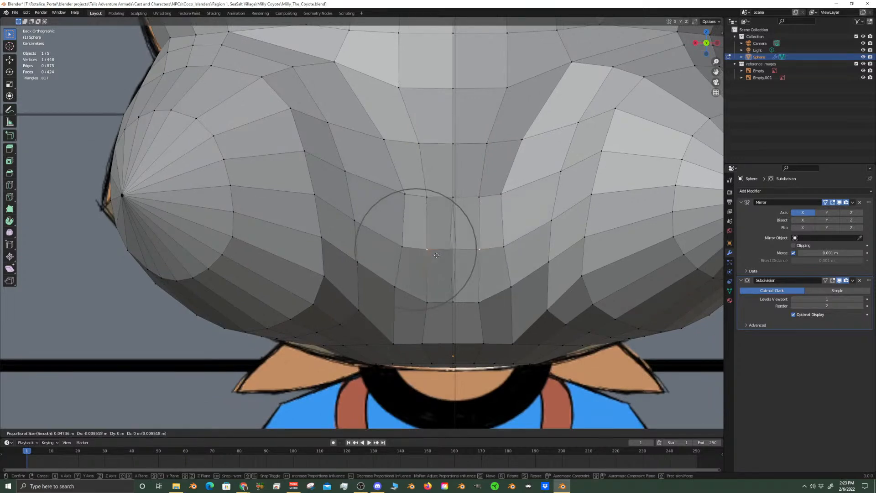
right_click(430, 255)
key("g")
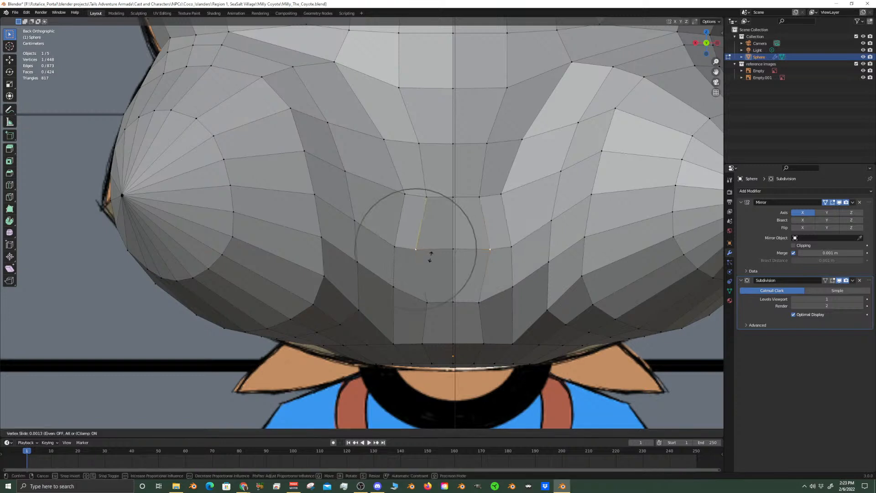
left_click(446, 255)
left_click(388, 246)
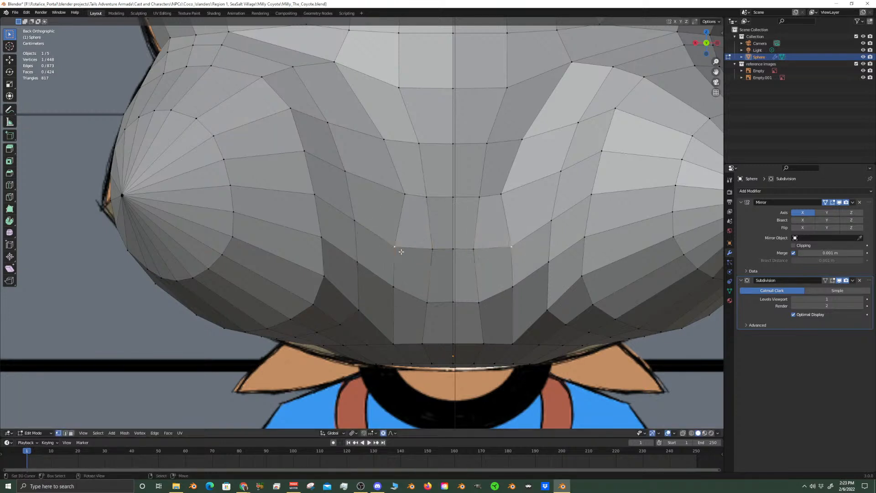
key("g")
key("g")
left_click(401, 277)
Slide the outer vertex of the next lower row on the back of the head inward along its edge
left_click(395, 286)
key("g")
key("g")
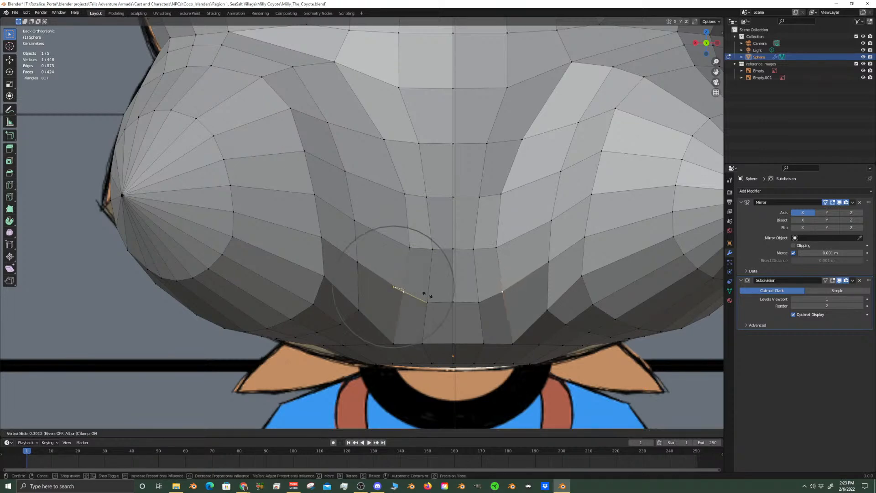
left_click(429, 298)
Slide the vertex at the upper inner corner of the cheek bulge upward and the vertex above it outward toward the ear
scroll(430, 307, "down", 3)
middle_click_drag(467, 146, 454, 221, "shift")
scroll(377, 231, "up", 2)
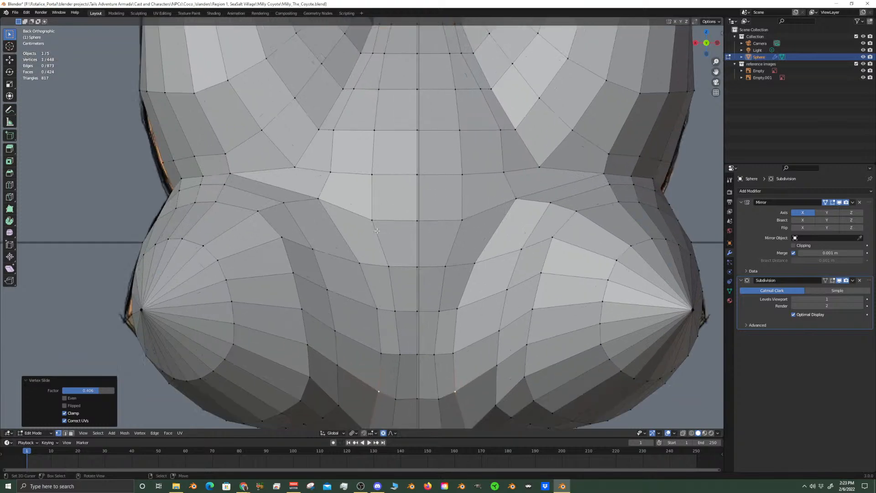
left_click(324, 197)
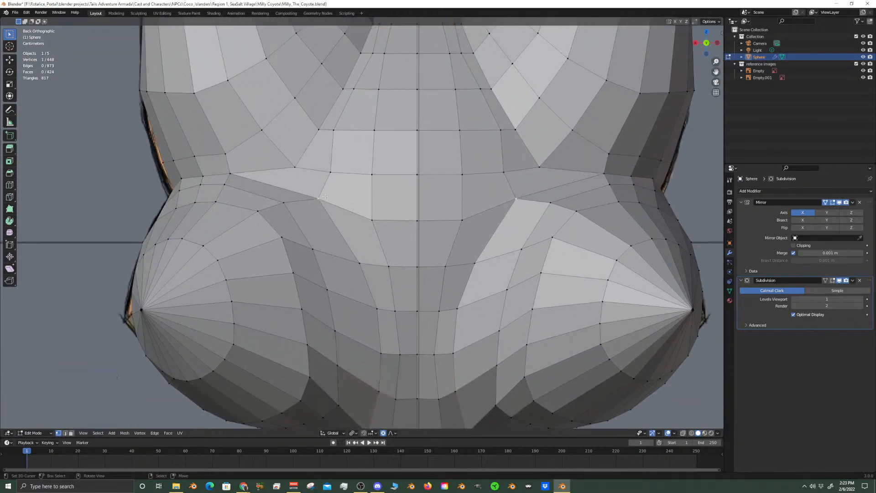
key("g")
key("g")
left_click(334, 190)
right_click(328, 174)
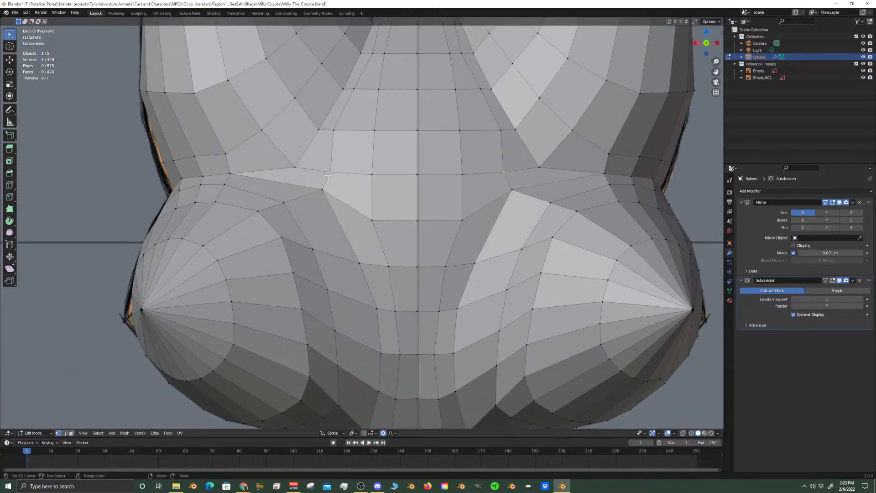
key("g")
key("g")
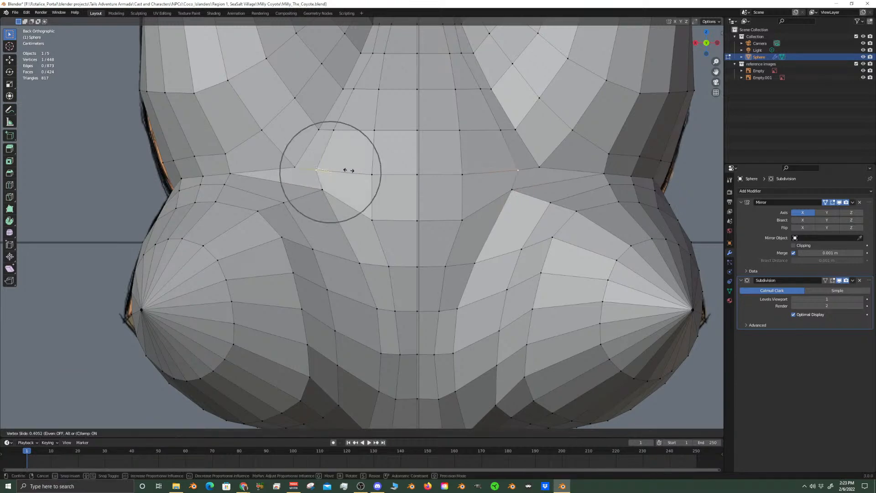
left_click(363, 175)
Return to Object Mode and examine the smoothed back of the head against the back reference
scroll(363, 188, "down", 5)
key("Tab")
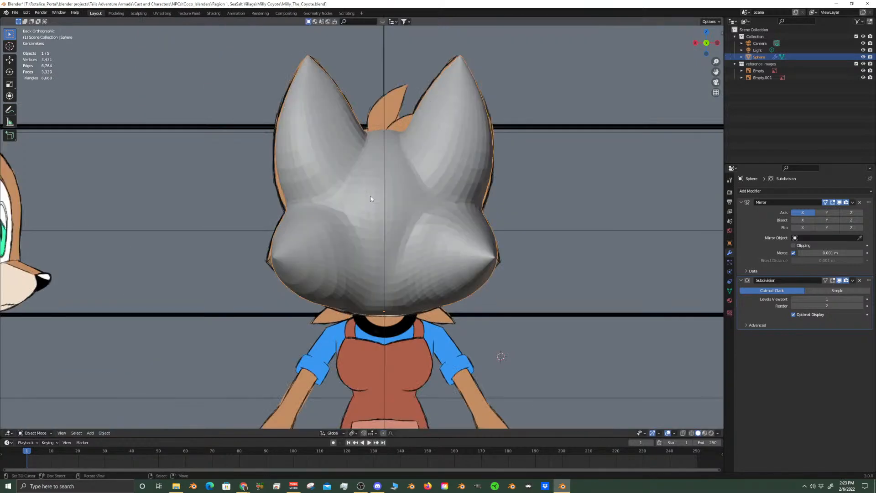
scroll(395, 261, "down", 3)
mouse_move(396, 262)
middle_mouse_down()
mouse_move(391, 207)
mouse_move(393, 259)
middle_mouse_up()
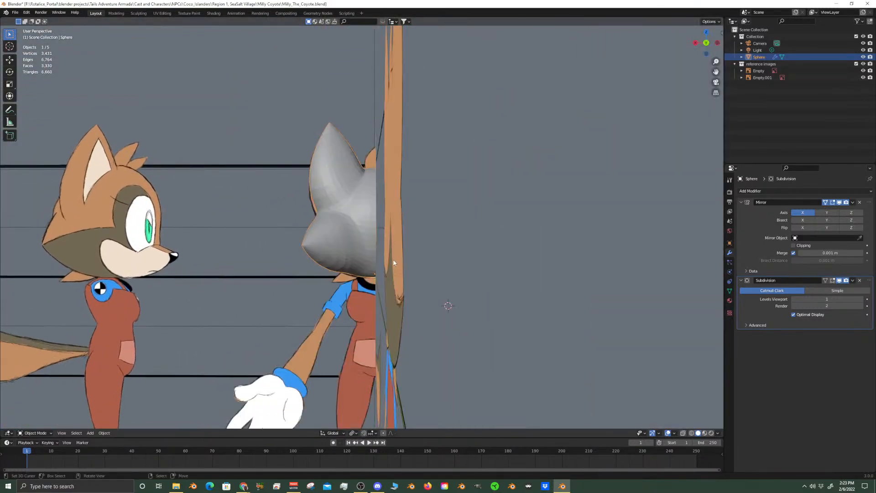
key("ctrl+KP_1")
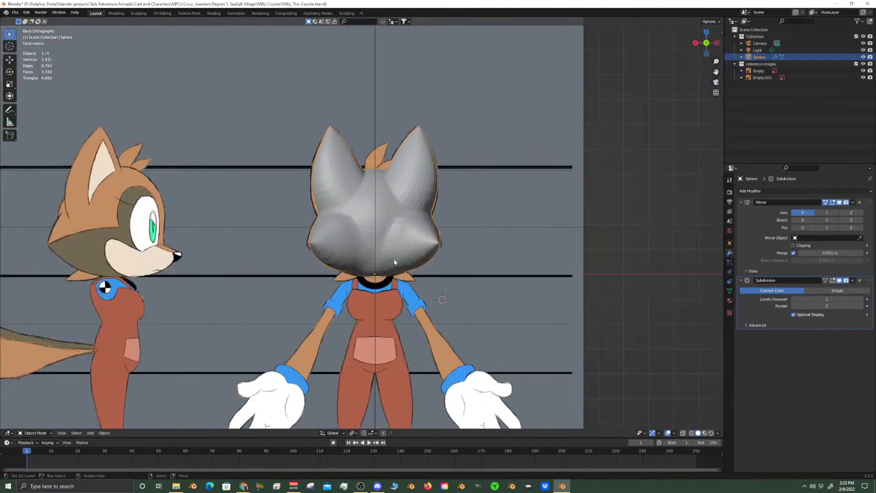
scroll(394, 262, "up", 1)
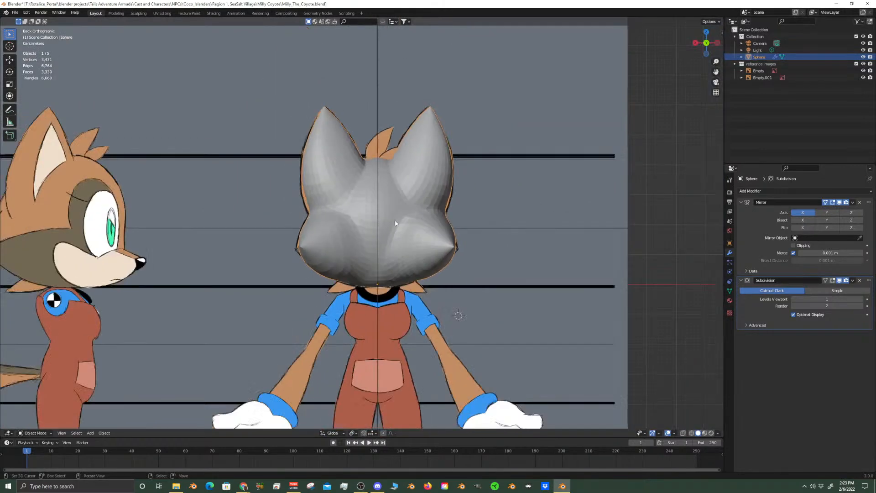
scroll(390, 221, "up", 4)
scroll(274, 278, "up", 2, "shift")
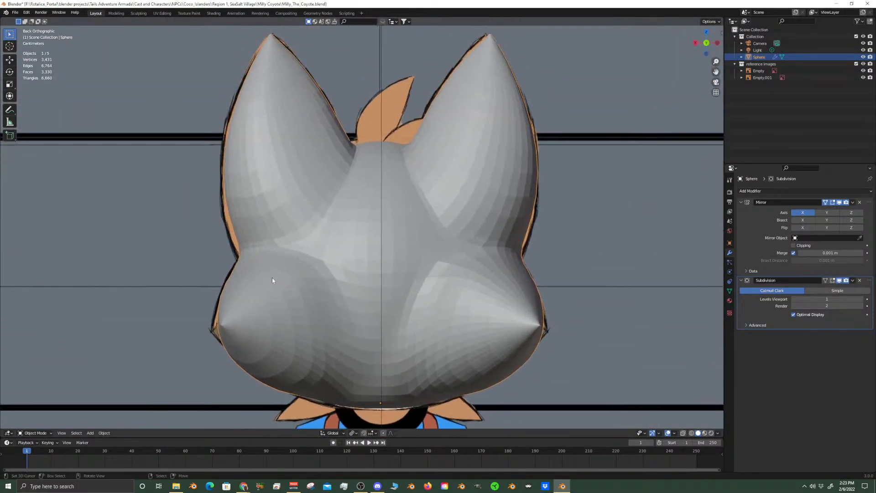
scroll(348, 268, "up", 4)
In Edit Mode, select three vertices across the ear's lower outer edge, then the edge loop circling the cheek spike
key("Tab")
right_click(310, 256)
right_click(288, 257, "shift")
right_click(277, 259, "shift")
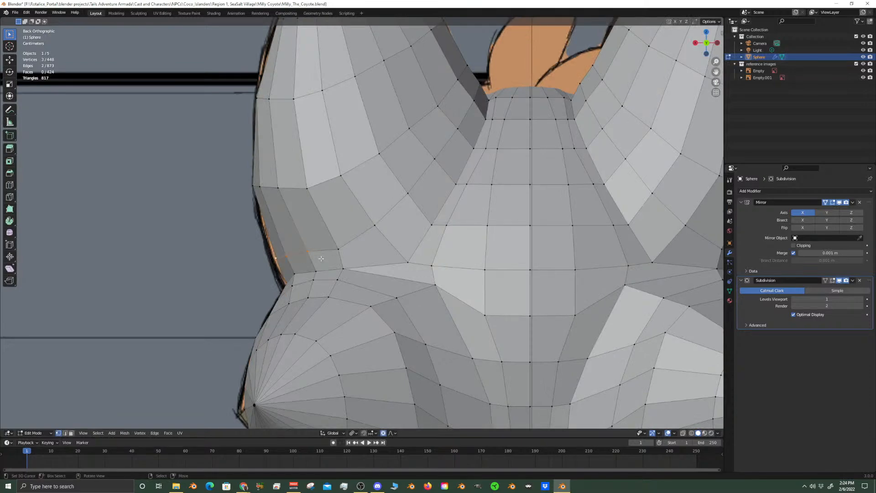
scroll(386, 270, "down", 2)
middle_click_drag(350, 345, 360, 259, "shift")
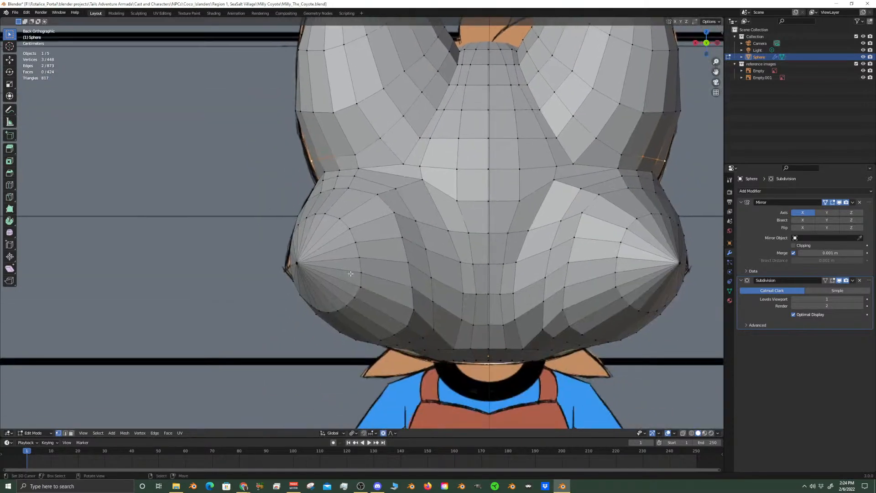
right_click(360, 256)
right_click(359, 258, "alt")
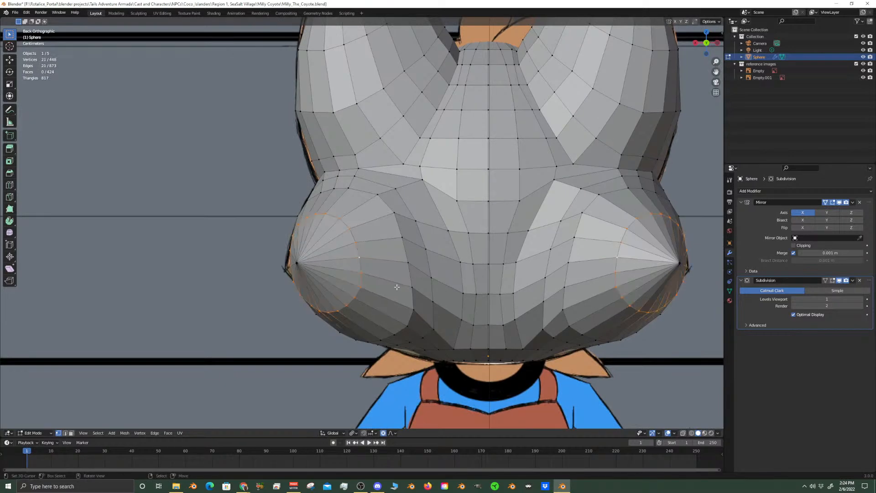
Try to move the two outermost vertices at the ear's lower edge along the X axis
middle_click_drag(400, 184, 432, 232, "shift")
scroll(397, 210, "up", 4)
right_click(366, 185)
right_click(323, 193, "shift")
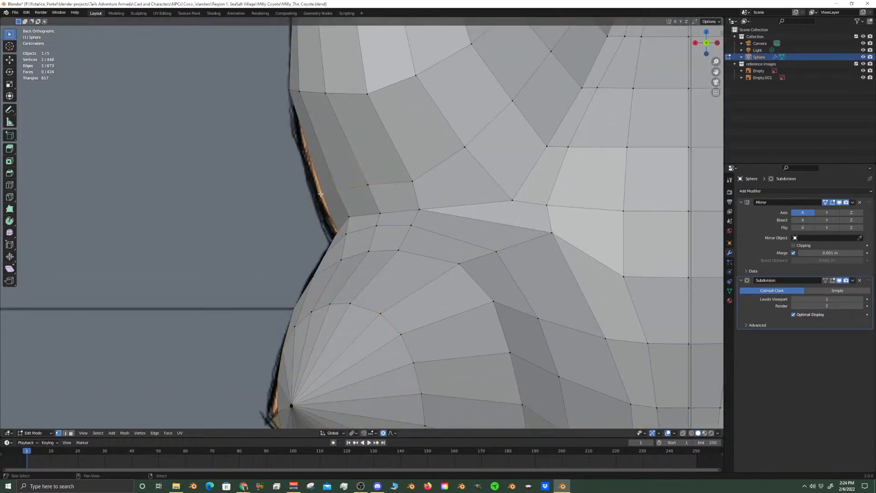
key("g")
key("x")
scroll(426, 211, "up", 2)
scroll(426, 211, "up", 3)
right_click(428, 213)
scroll(518, 249, "down", 6)
Return to Object Mode, duplicate the front reference image and shift the copy about -2.17 m along X
key("Tab")
scroll(525, 260, "down", 5)
scroll(511, 276, "down", 3)
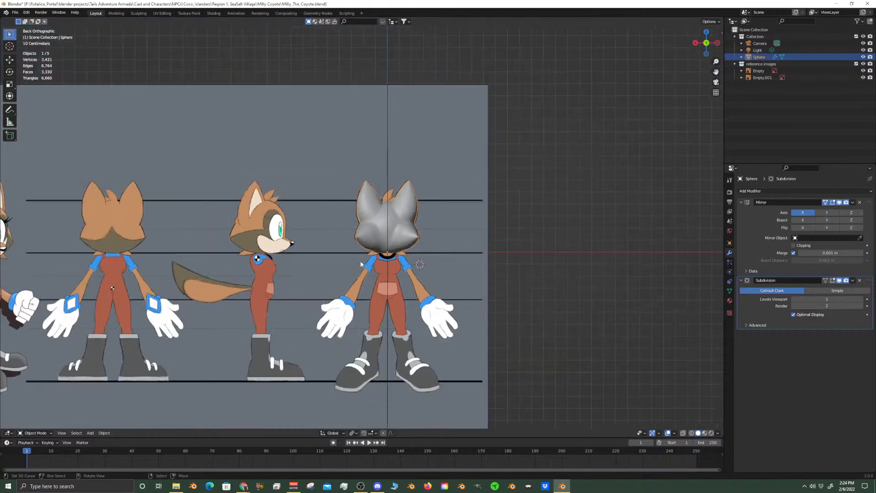
middle_click_drag(197, 234, 376, 222, "shift")
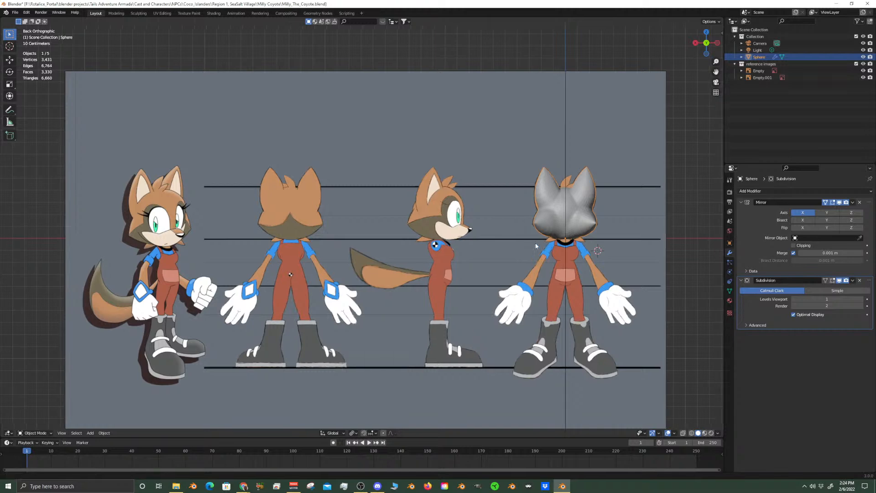
middle_click_drag(531, 236, 424, 238, "shift")
scroll(451, 262, "down", 4)
left_click(459, 324)
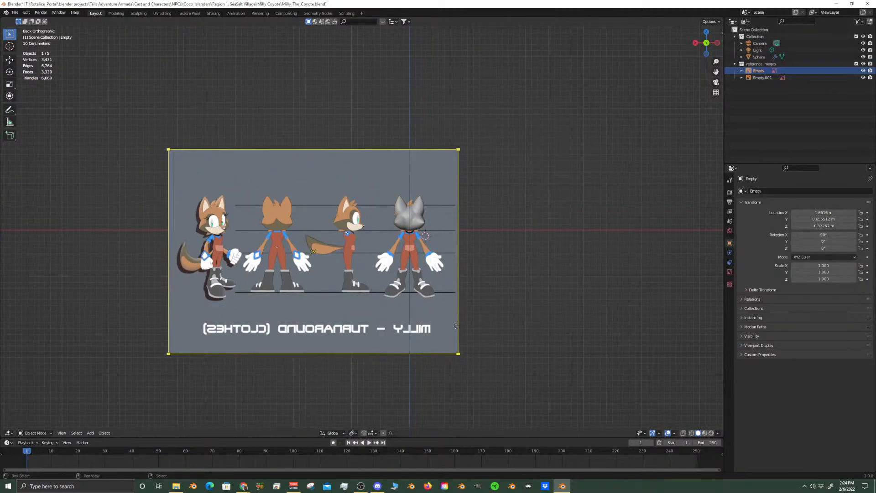
key("shift+d")
right_click(537, 259)
key("g")
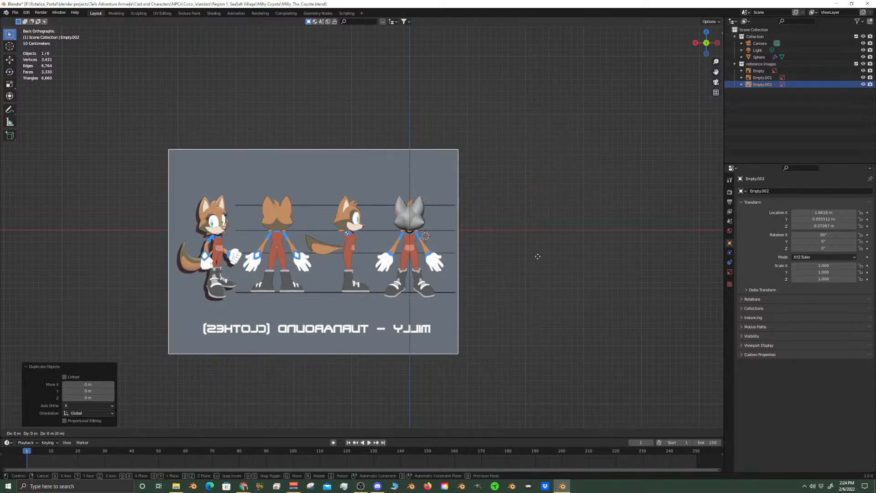
key("x")
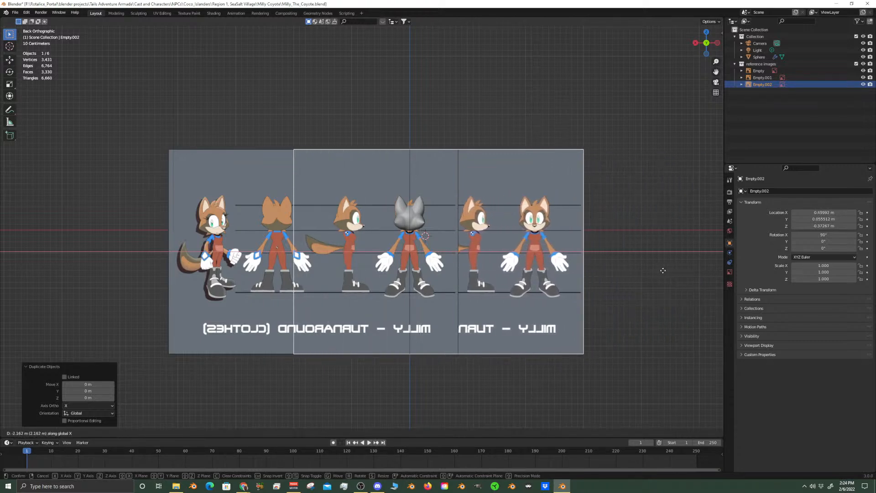
left_click(658, 272)
Offset the duplicated reference image about 0.019 m along Y from the original image plane
scroll(658, 272, "up", 7)
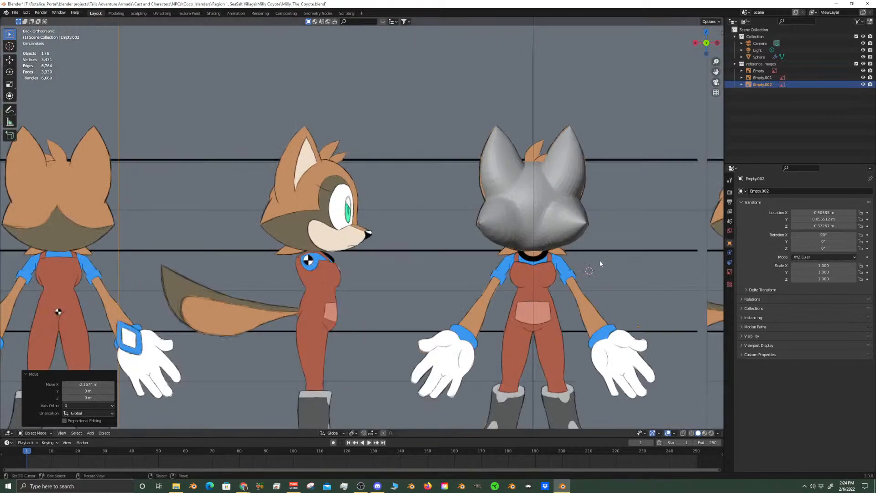
scroll(608, 265, "down", 5)
middle_click_drag(618, 233, 572, 232)
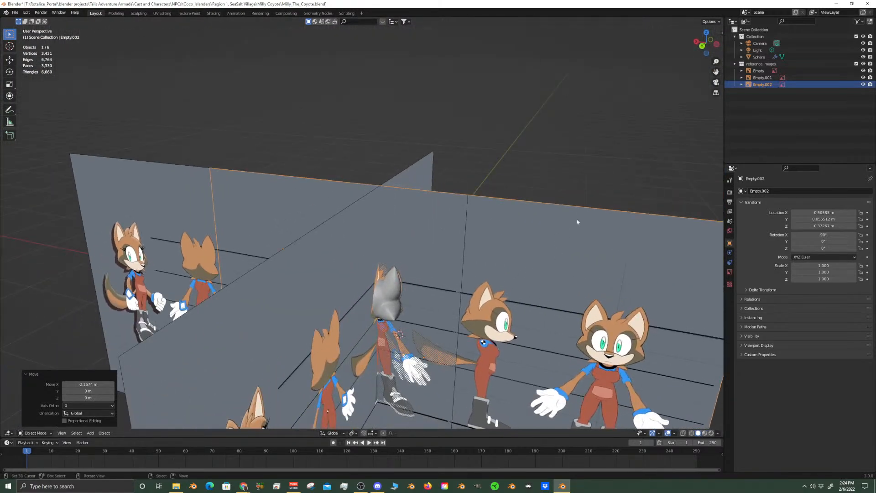
key("g")
key("y")
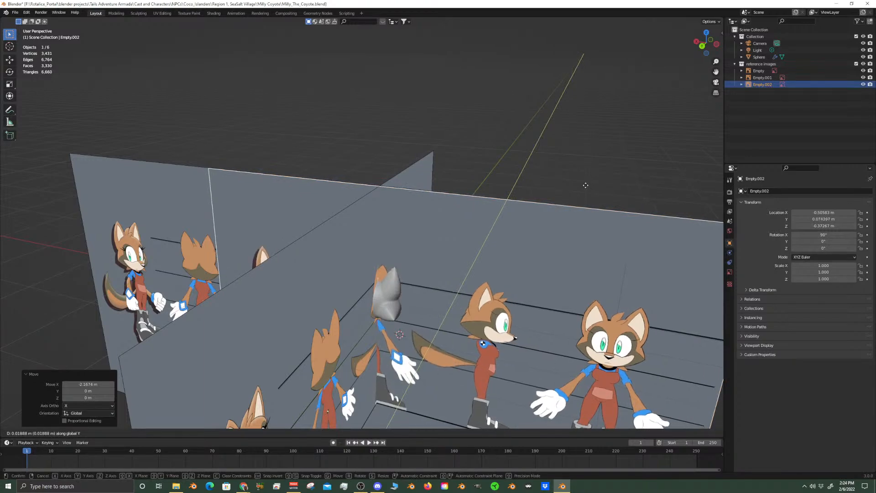
left_click(586, 185)
In the back view, move the duplicated reference about -0.12 m along X to centre its back-view drawing behind the head
key("KP_1")
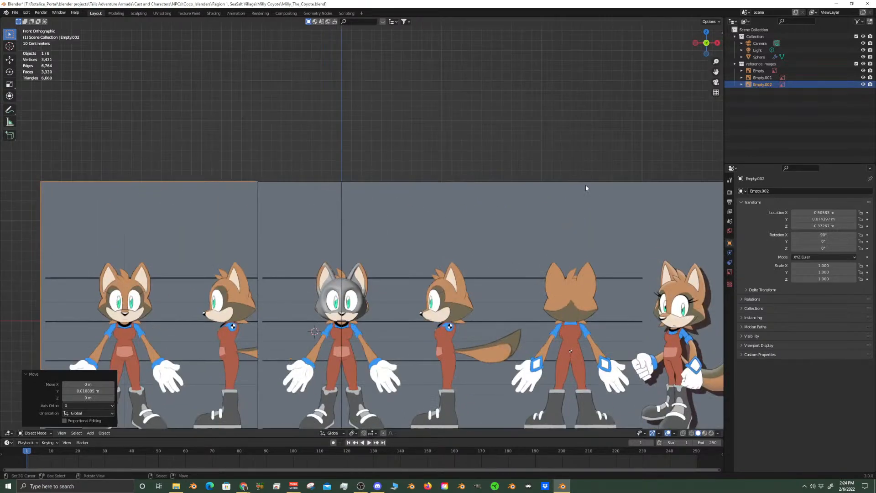
key("ctrl+KP_1")
scroll(587, 190, "up", 8)
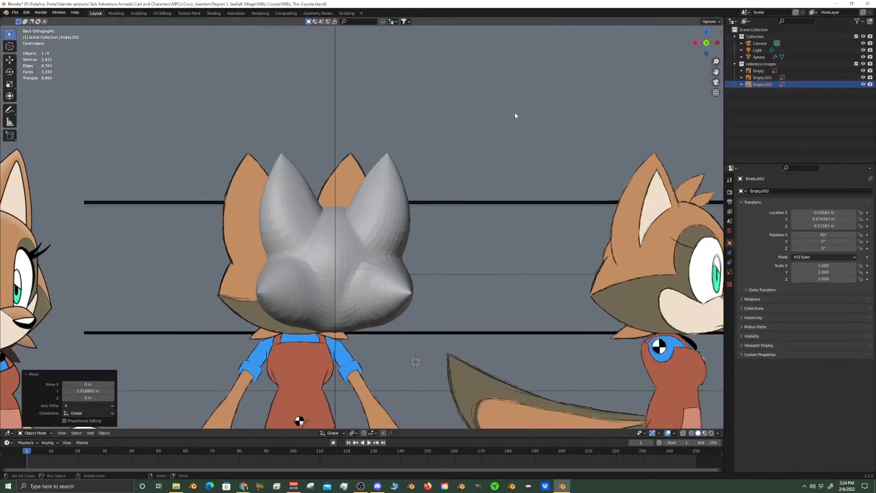
scroll(519, 91, "up", 2)
middle_click_drag(456, 194, 514, 184, "shift")
key("g")
key("x")
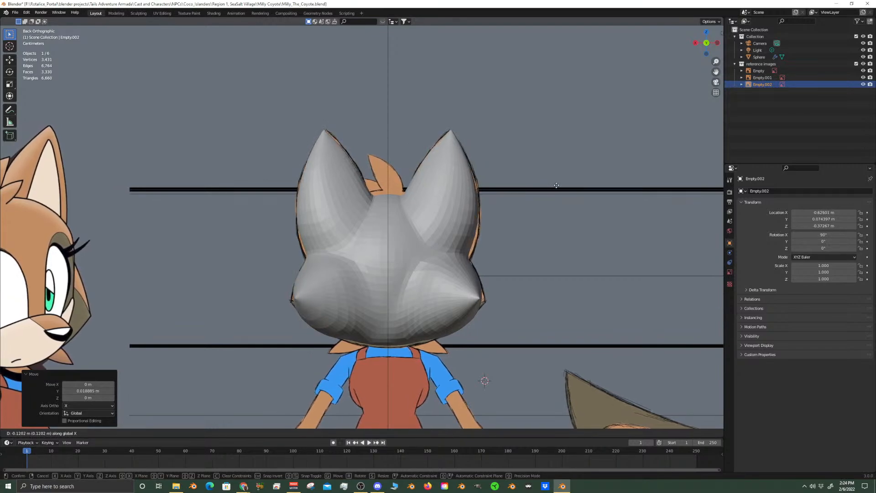
left_click(557, 186)
Examine how the head's outline lines up with the back-view drawing and compare the original and duplicated reference images
scroll(478, 183, "up", 5)
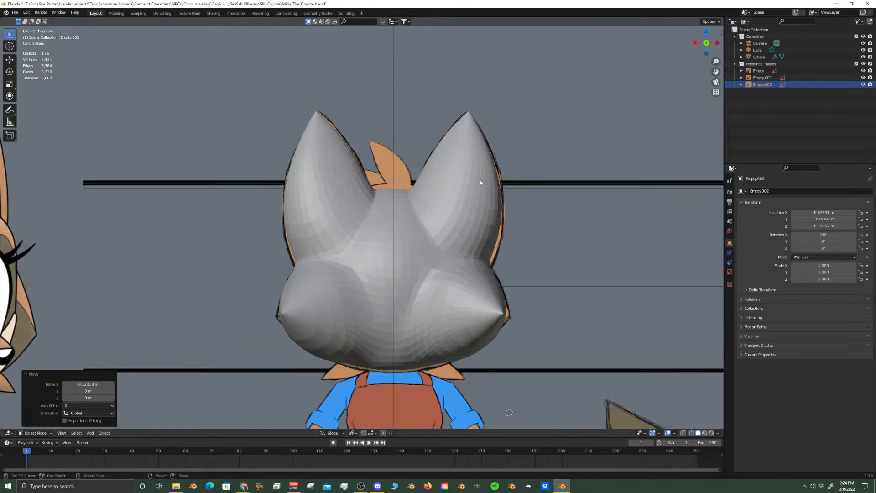
scroll(460, 208, "down", 7)
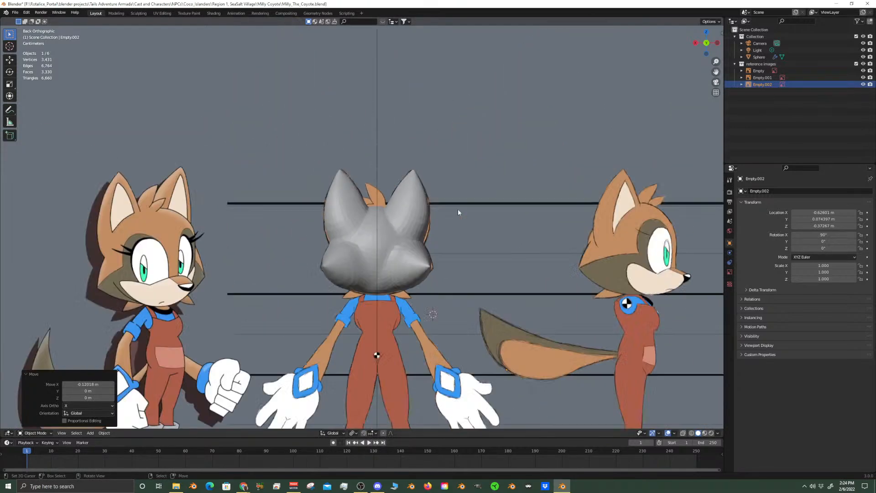
scroll(472, 223, "up", 2)
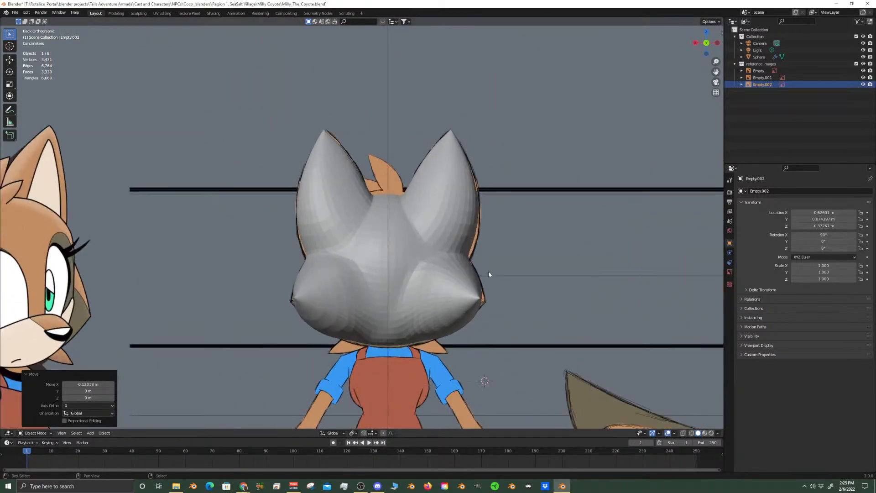
scroll(488, 270, "up", 5)
mouse_move(520, 160)
middle_mouse_down("shift")
mouse_move(461, 213)
mouse_move(479, 208)
mouse_move(471, 224)
mouse_move(475, 215)
middle_mouse_up("shift")
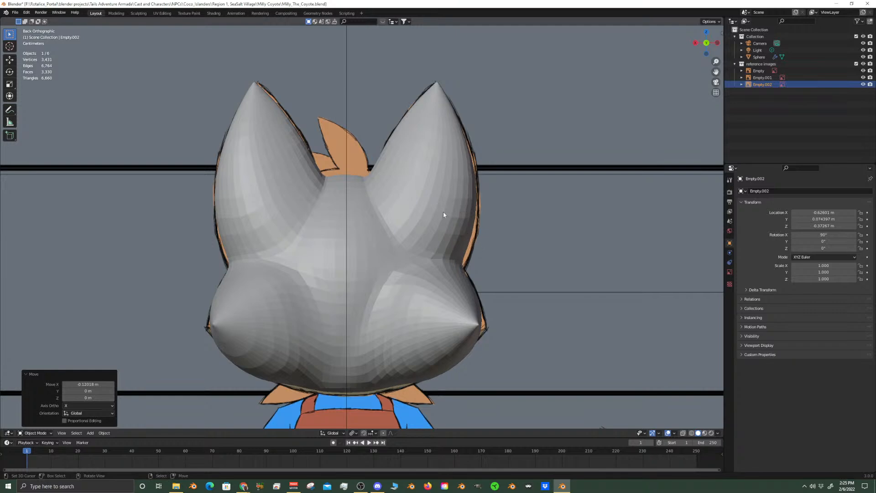
scroll(506, 183, "down", 9)
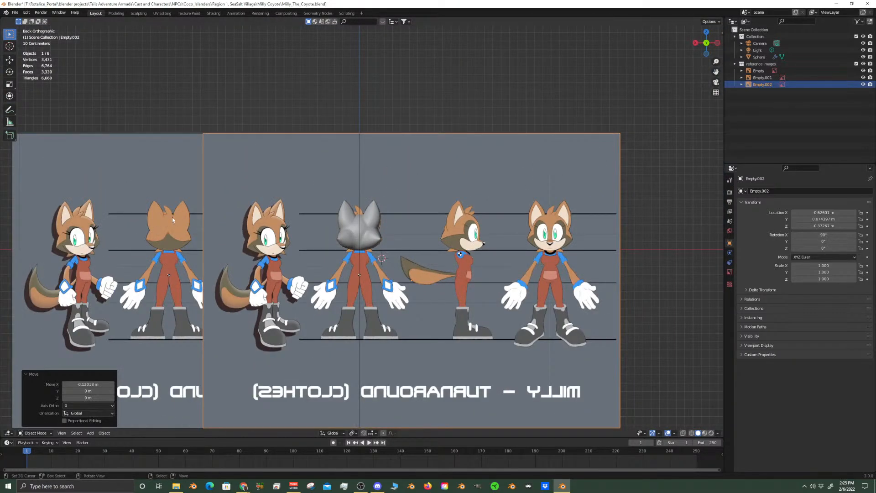
left_click(100, 250)
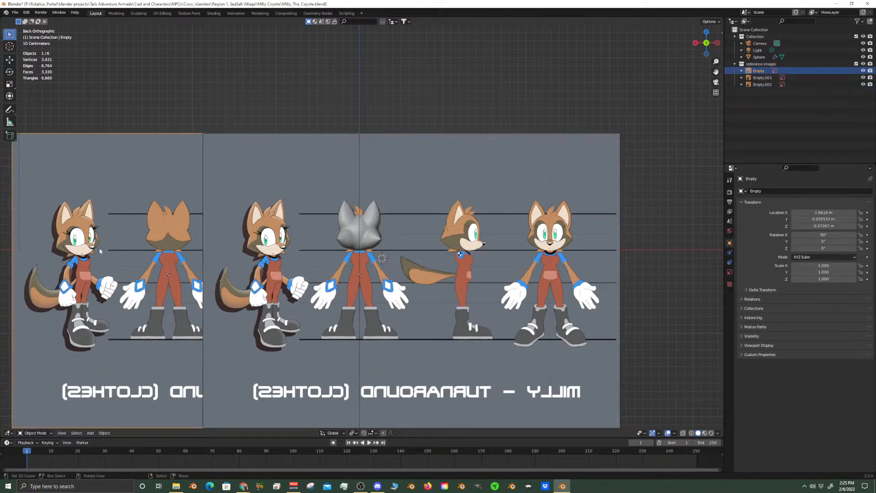
left_click(262, 234)
scroll(389, 259, "up", 5)
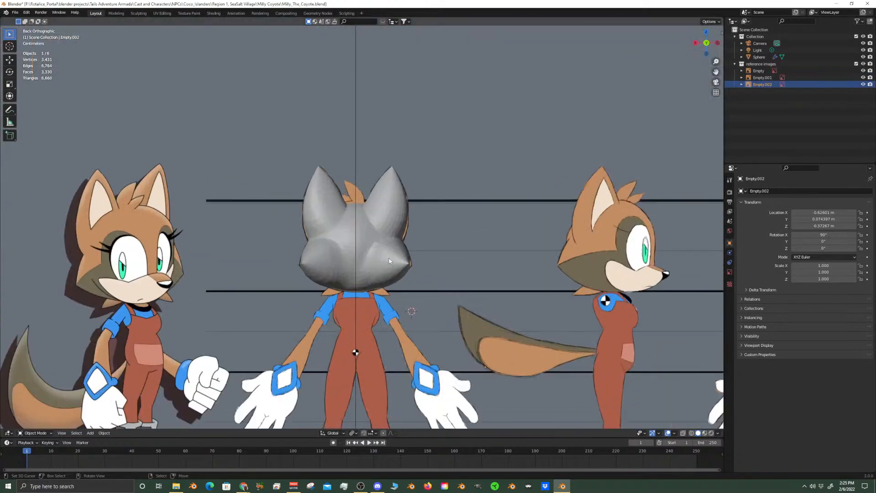
Select the head mesh and frame its muzzle area in the front view
left_click(389, 258)
scroll(379, 270, "up", 6)
scroll(376, 270, "down", 8)
middle_click_drag(350, 225, 476, 283)
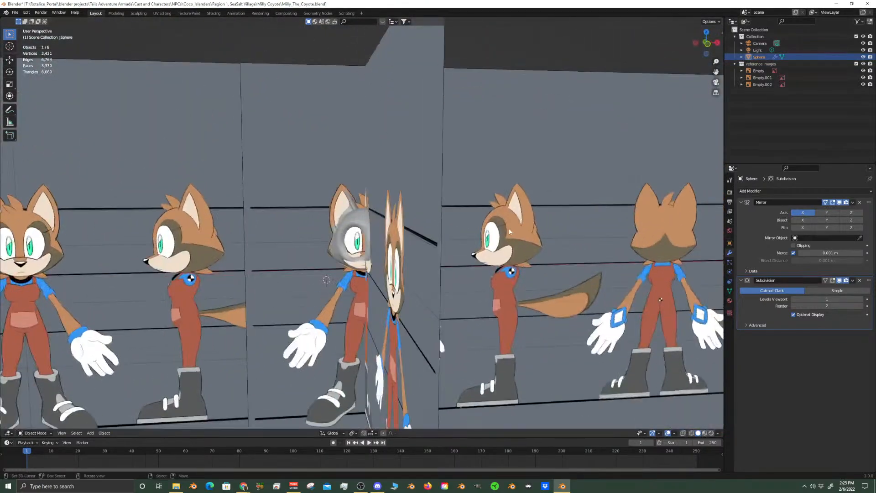
key("KP_1")
key("KP_Decimal")
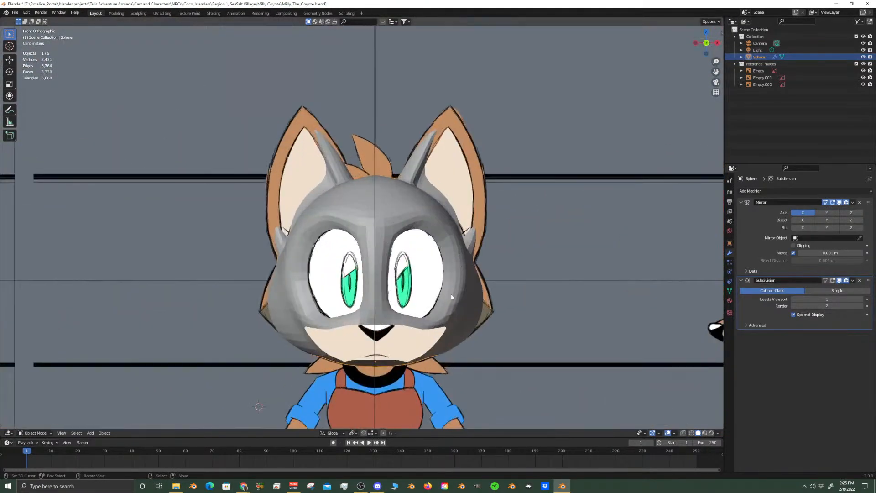
scroll(439, 334, "up", 3)
middle_click_drag(468, 361, 428, 180, "shift")
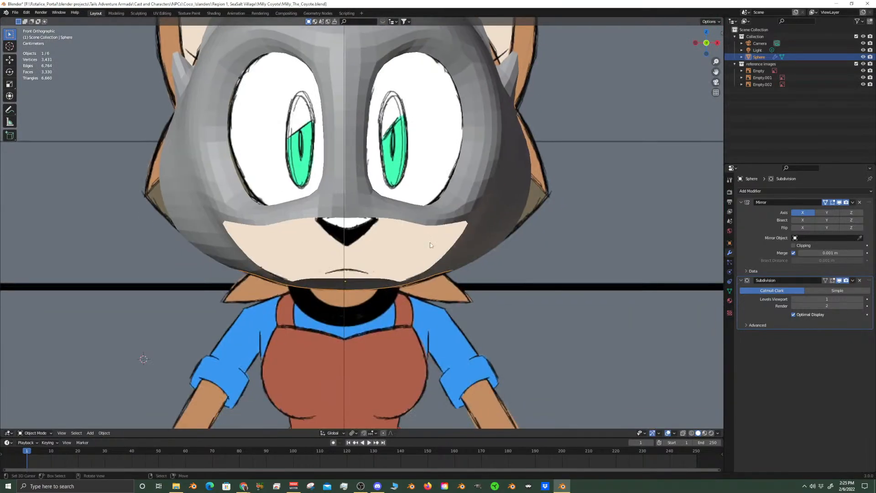
In Edit Mode, delete the six vertices along the front rim of the fan of faces under the chin
key("Tab")
middle_click_drag(448, 252, 379, 196)
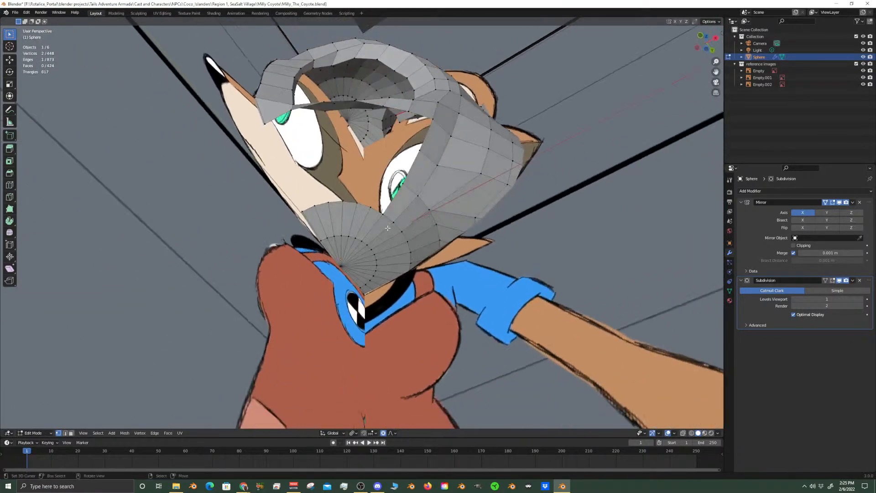
scroll(378, 197, "up", 3)
right_click(352, 183, "shift")
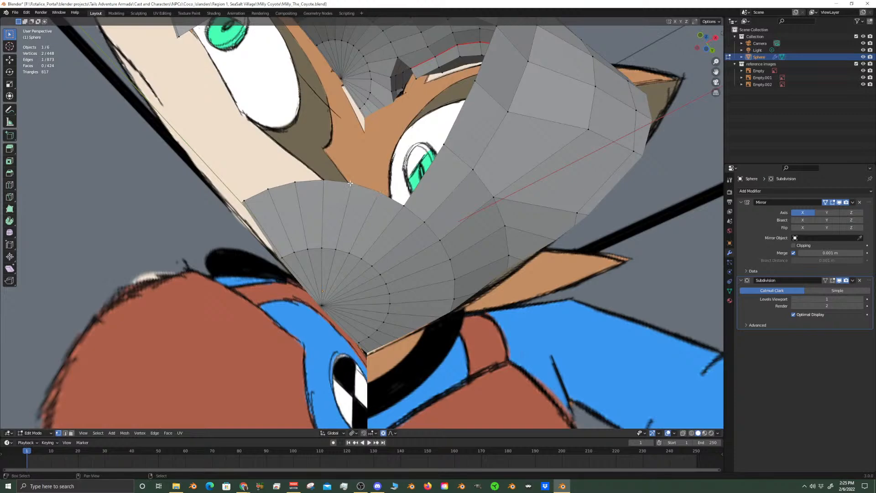
right_click(320, 182, "shift")
right_click(296, 182, "shift")
right_click(269, 188, "shift")
right_click(245, 200, "shift")
middle_click_drag(245, 200, 312, 223)
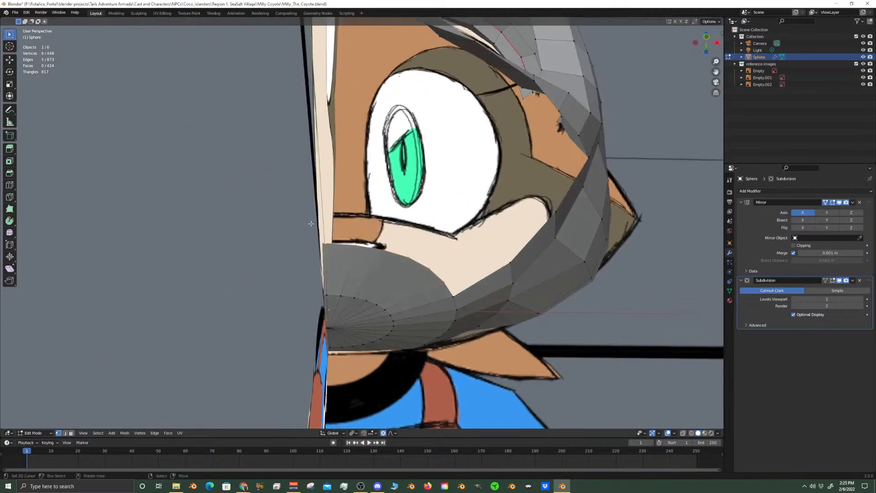
key("KP_1")
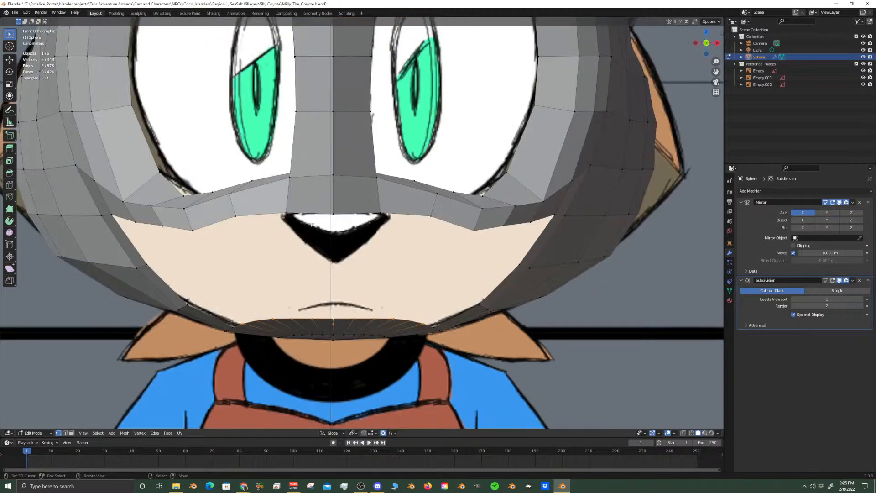
middle_click_drag(311, 224, 328, 258)
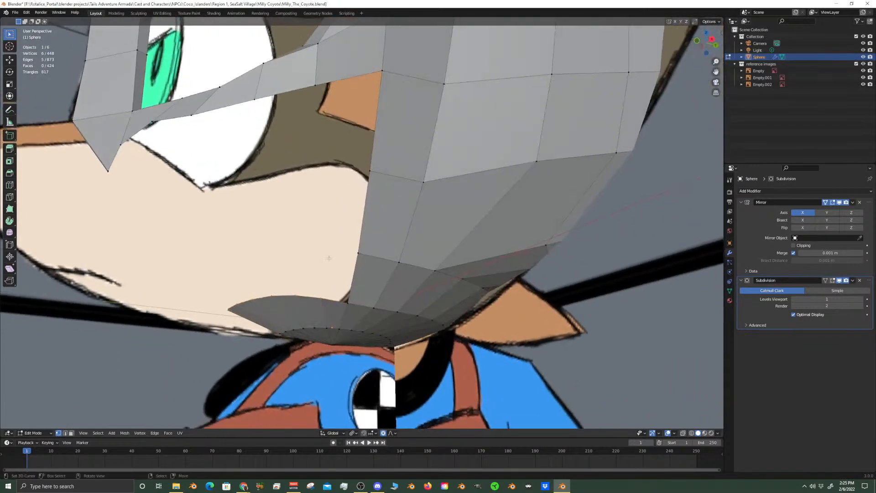
key("x")
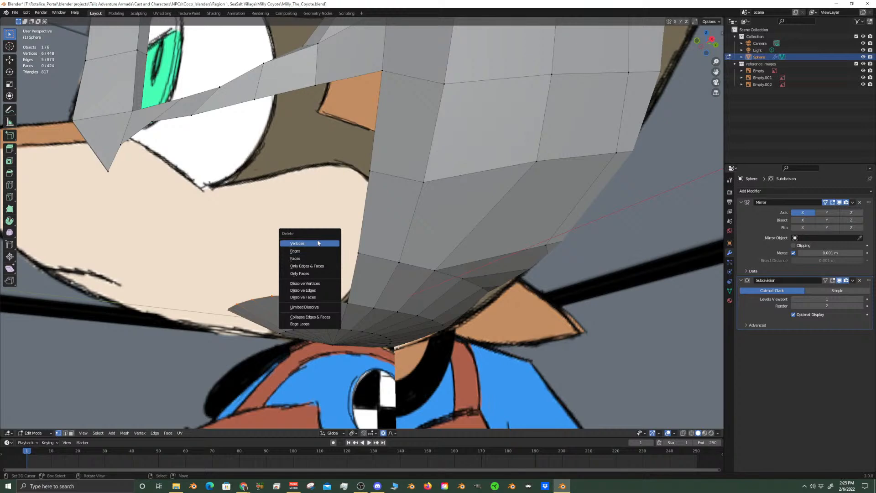
left_click(318, 243)
Delete the next row of six vertices on the front of the inner under-chin fan
middle_click_drag(318, 246, 341, 296)
scroll(341, 296, "up", 4)
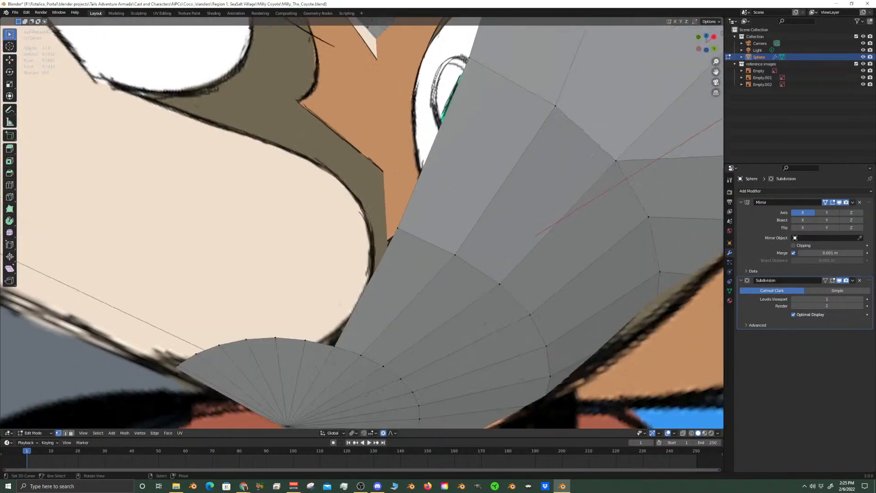
left_click(306, 341, "shift")
left_click(275, 338, "shift")
left_click(246, 339, "shift")
middle_click_drag(224, 343, 429, 331)
middle_click_drag(299, 275, 300, 274)
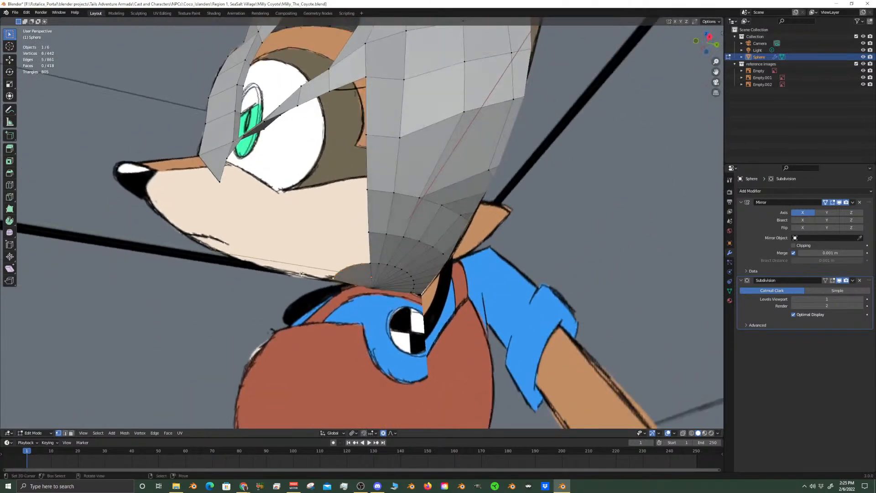
key("x")
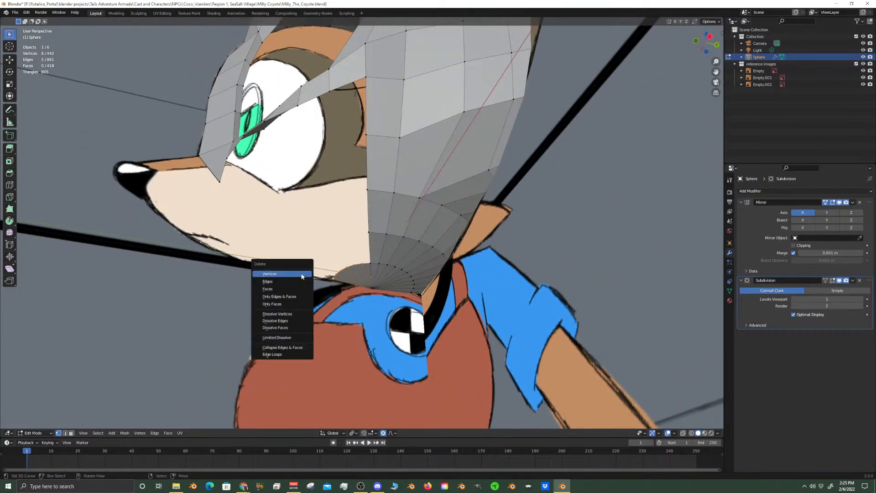
left_click(301, 275)
middle_click_drag(325, 235, 352, 267)
left_click(347, 262)
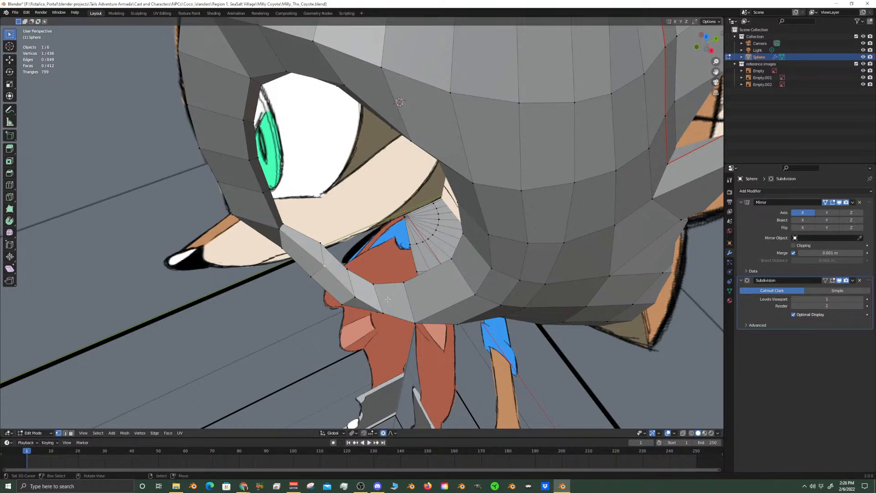
scroll(388, 299, "up", 3)
middle_click_drag(315, 315, 419, 271, "shift")
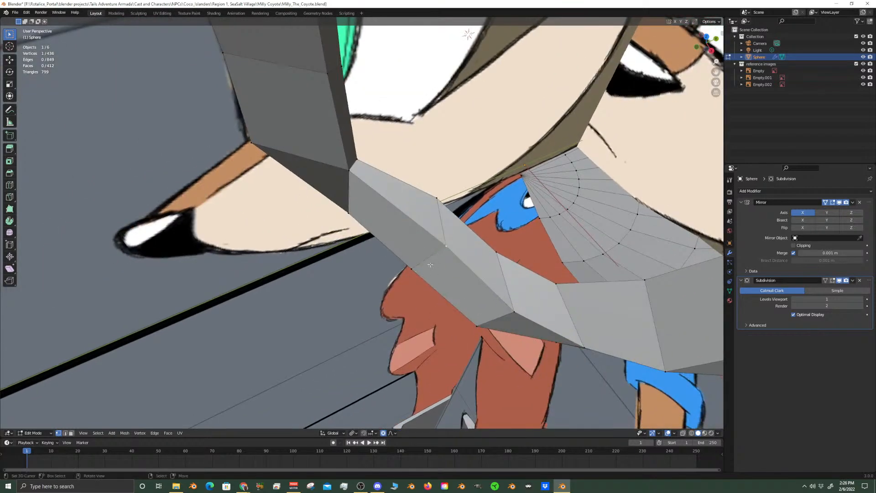
left_click(441, 242, "shift")
mouse_move(441, 242)
middle_mouse_down("alt")
mouse_move(516, 123)
mouse_move(513, 156)
mouse_move(445, 227)
middle_mouse_up("alt")
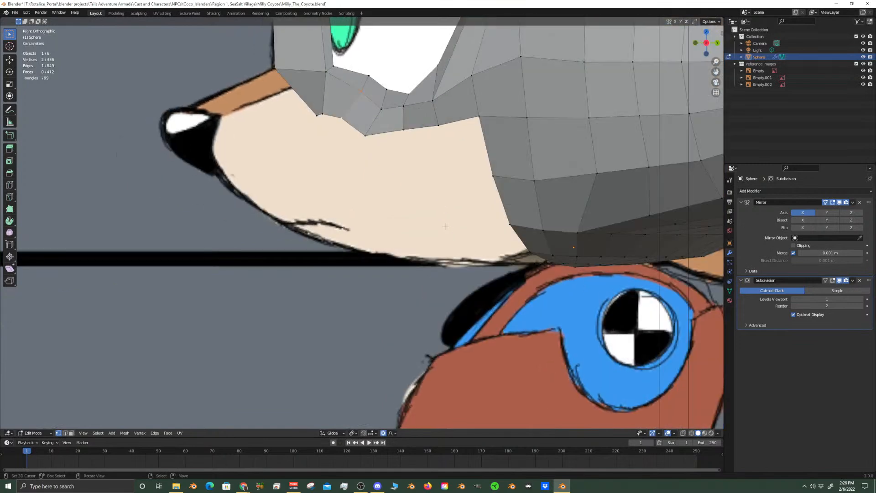
middle_click_drag(435, 178, 464, 290, "shift")
scroll(474, 272, "up", 2)
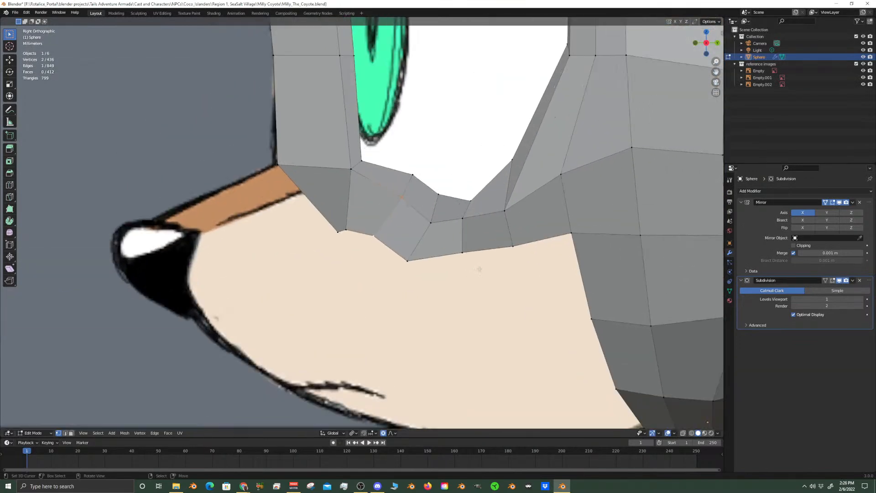
key("g")
key("y")
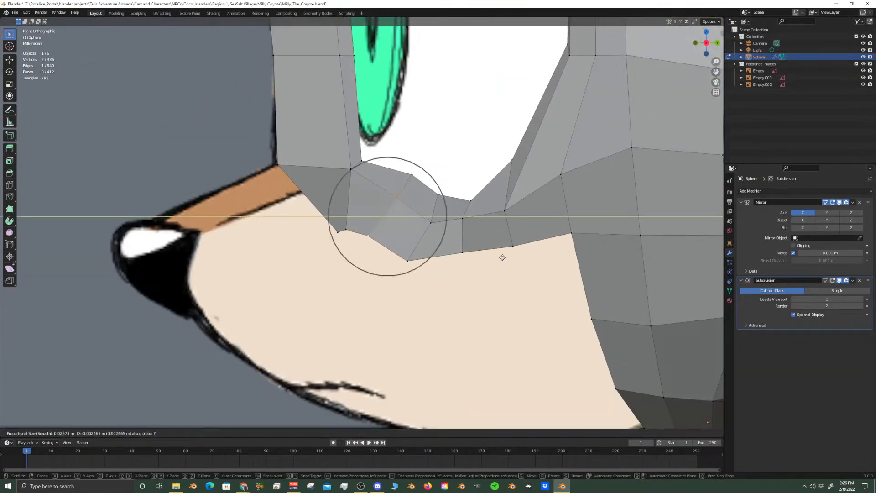
right_click(503, 259)
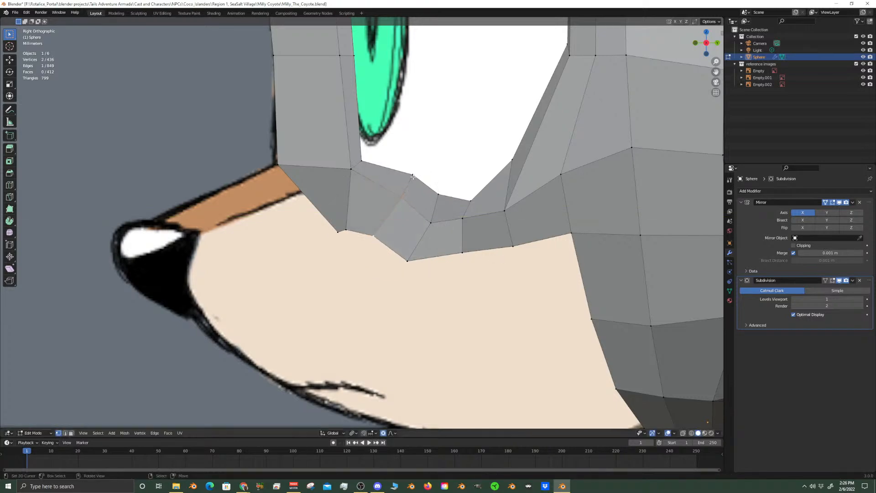
Try to move the vertex on the eye socket's lower rim horizontally with its height locked, and undo the move
middle_click_drag(420, 234, 445, 272)
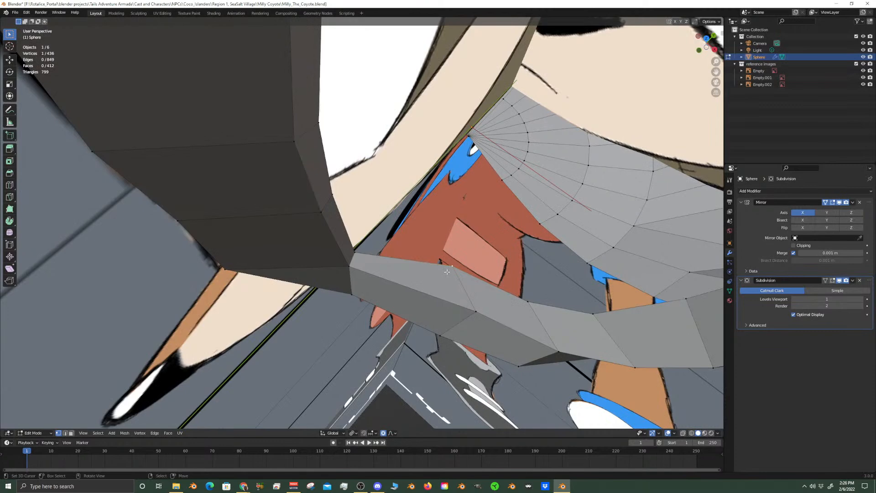
key("g")
key("shift+z")
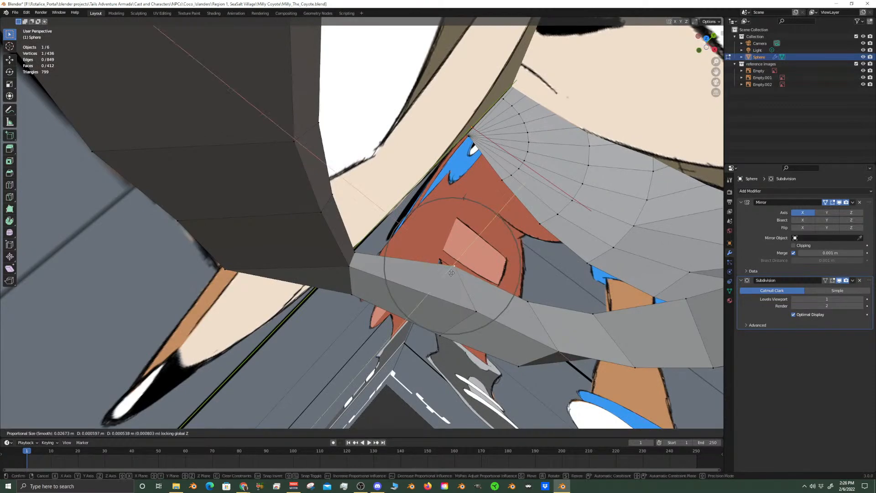
left_click(481, 289)
middle_click_drag(481, 289, 427, 292)
key("ctrl+z")
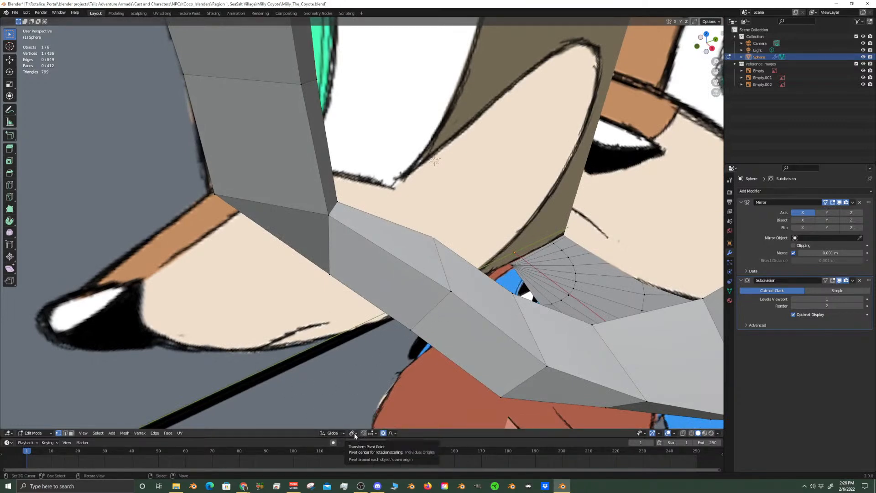
Turn off proportional editing and shift the eye socket's lower rim vertex along Z by about 0.003 m, following the front reference
left_click(384, 433)
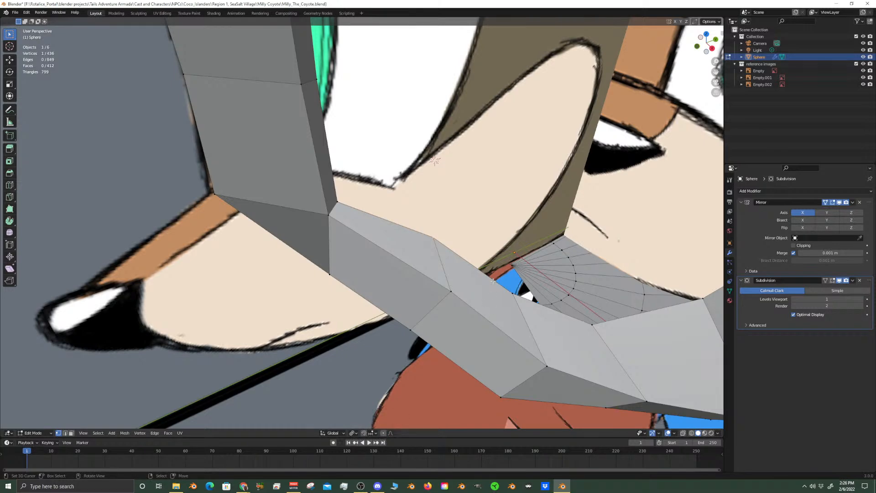
key("KP_1")
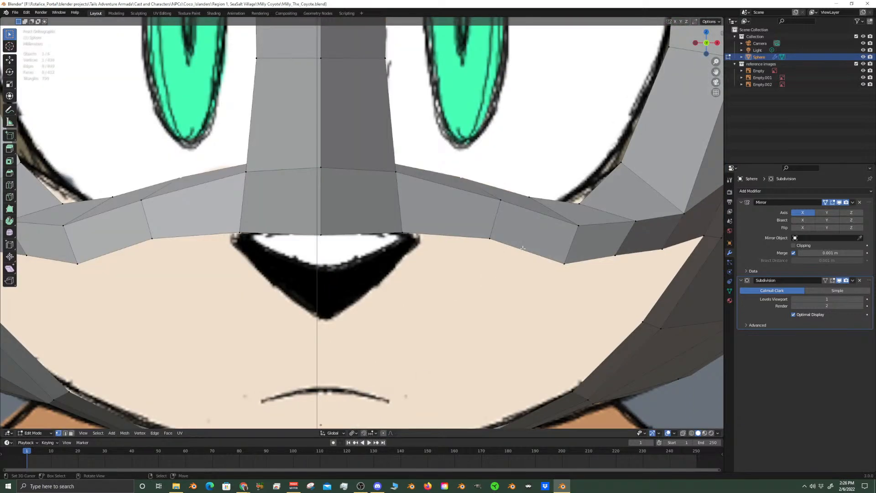
key("g")
key("z")
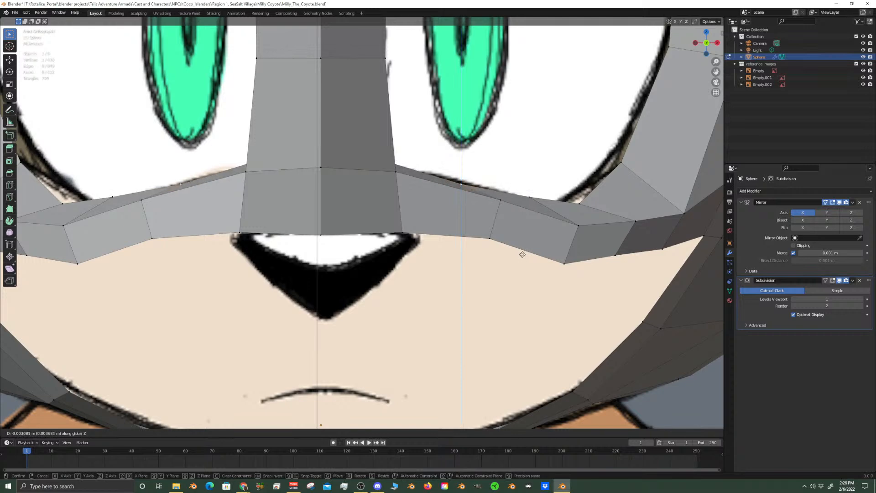
left_click(522, 255)
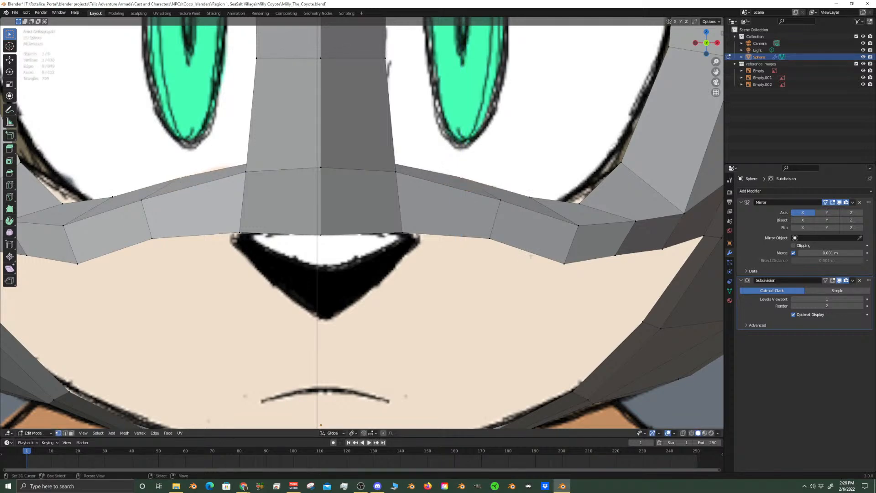
scroll(458, 257, "down", 2)
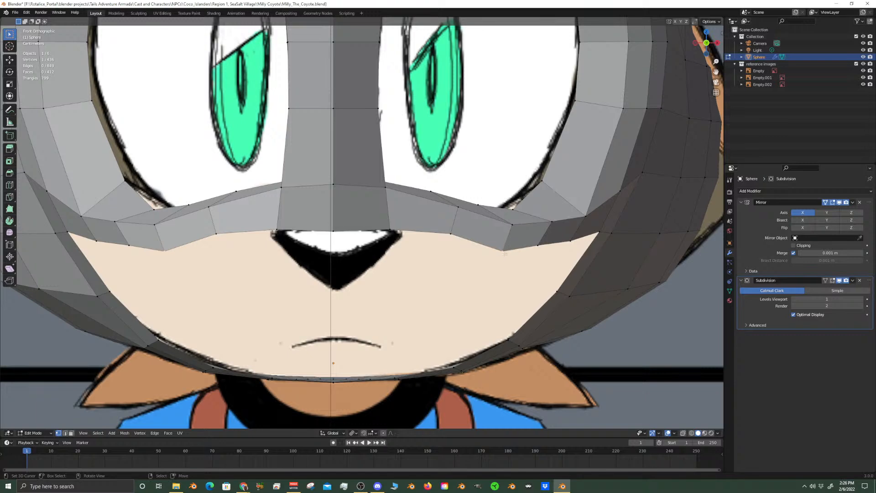
scroll(567, 209, "down", 6)
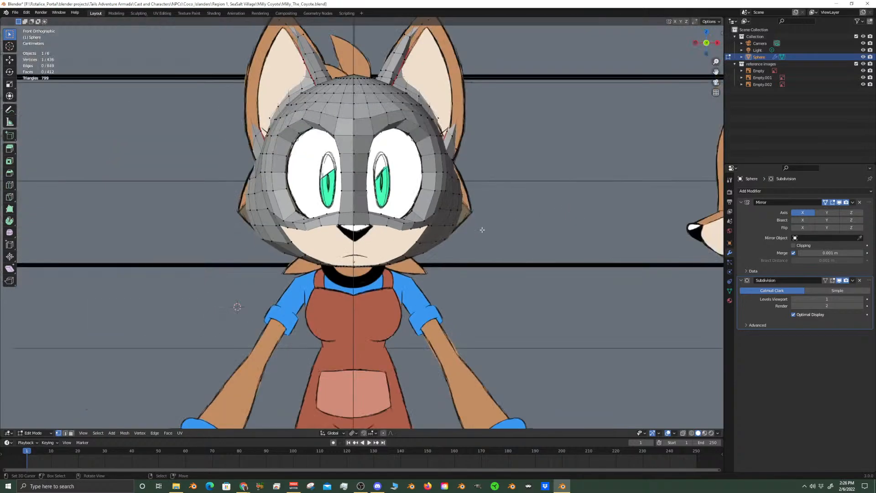
In the side view, slide the two upper vertices beside the front of the eye socket forward to about the middle of the strip
middle_click_drag(395, 130, 408, 241, "shift")
scroll(408, 242, "up", 5)
middle_click_drag(480, 251, 391, 218)
key("KP_3")
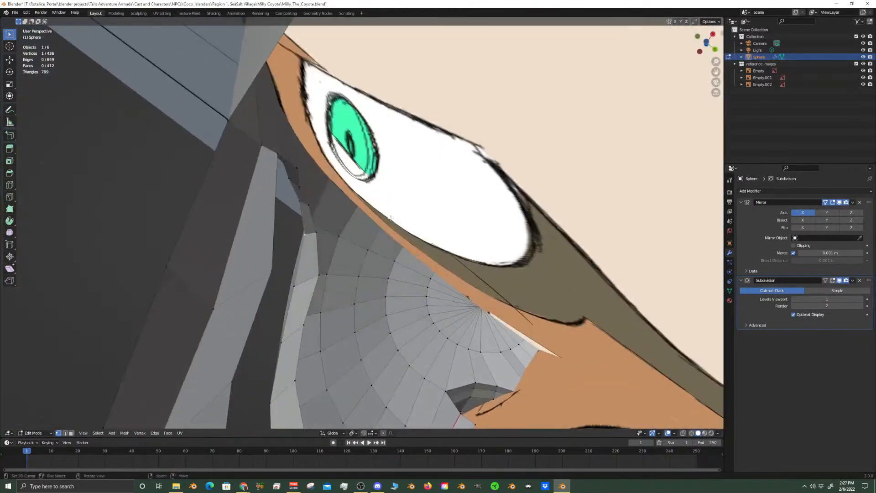
key("KP_3")
key("shift+v")
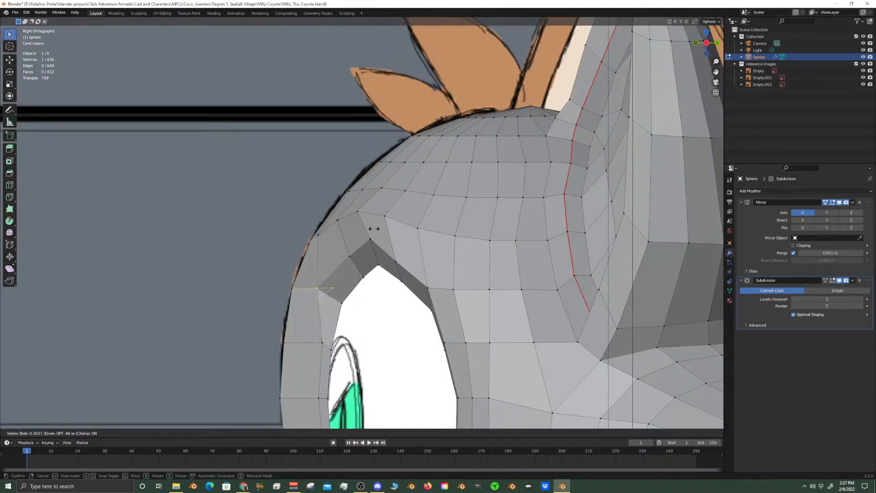
left_click(374, 229)
middle_click_drag(345, 316, 360, 216, "shift")
right_click(335, 246)
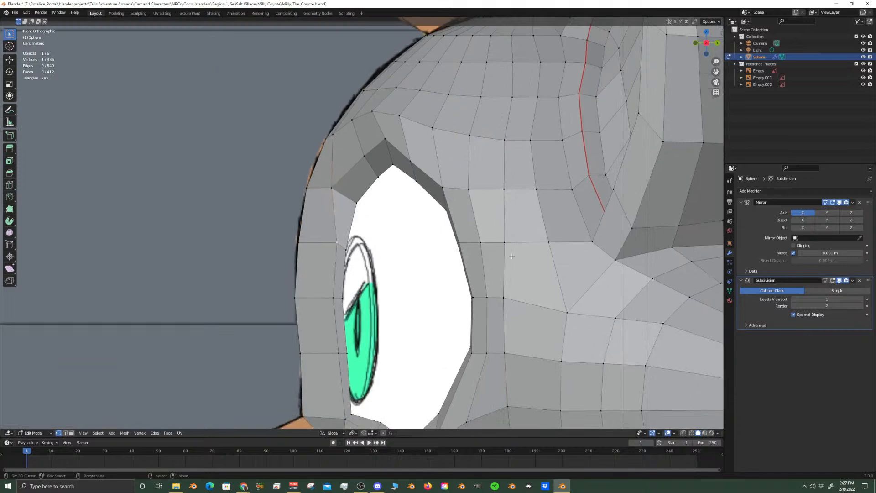
key("shift+v")
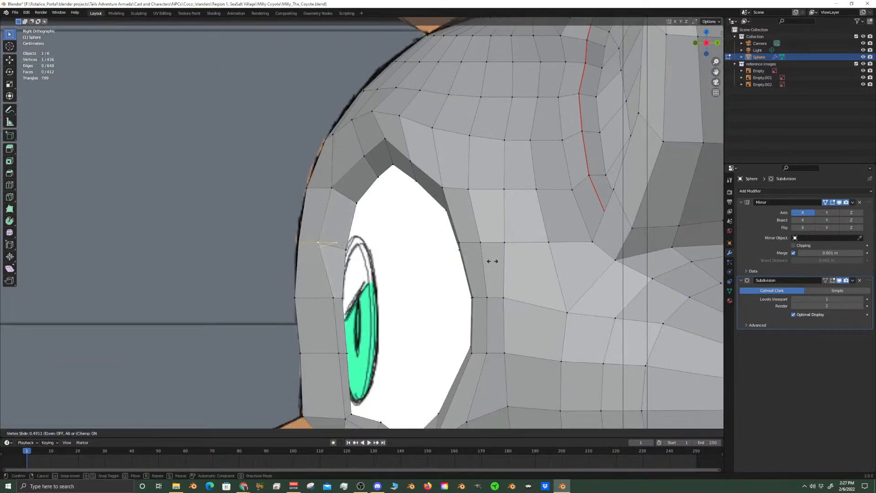
left_click(492, 261)
Slide the next three vertices down the same strip to about midway between the head's profile and the eye opening
left_click(334, 298)
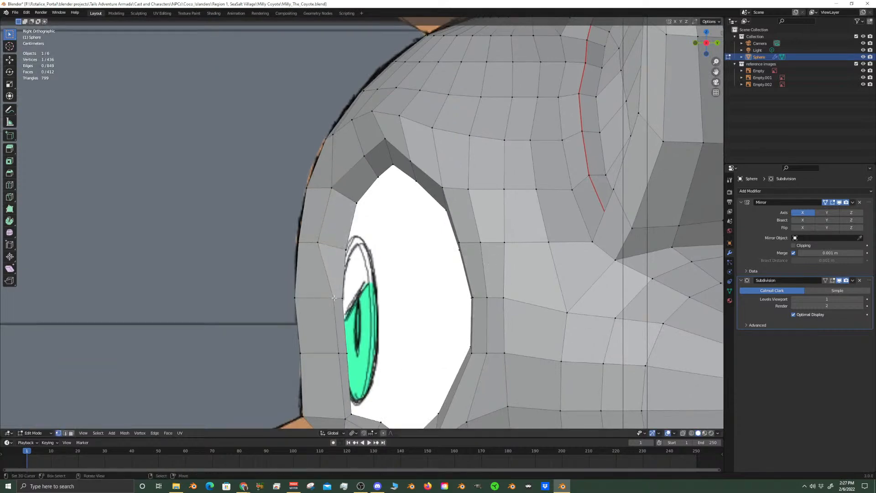
key("shift+v")
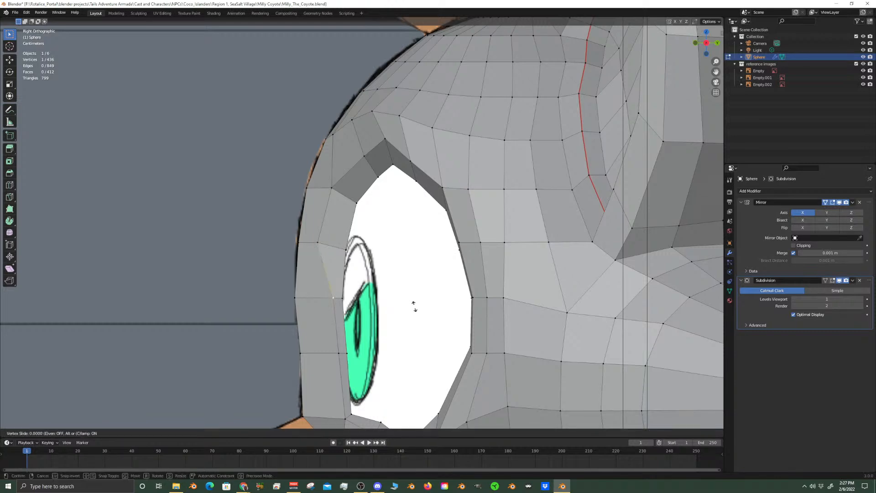
left_click(394, 310)
left_click(339, 353)
key("shift+v")
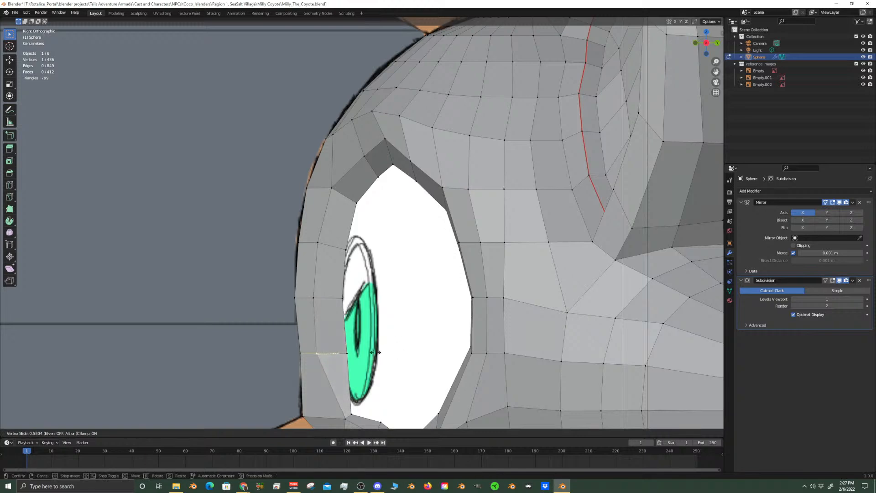
left_click(376, 354)
middle_click_drag(342, 425, 366, 354, "shift")
left_click(369, 348)
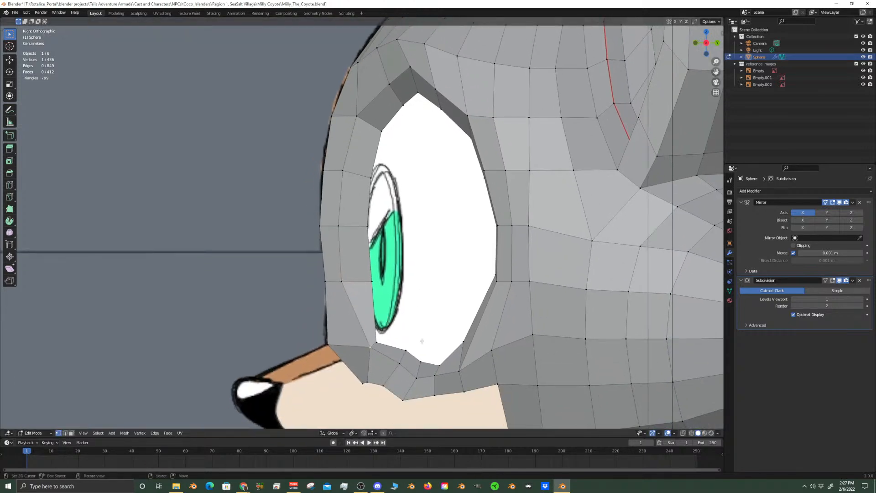
key("shift+v")
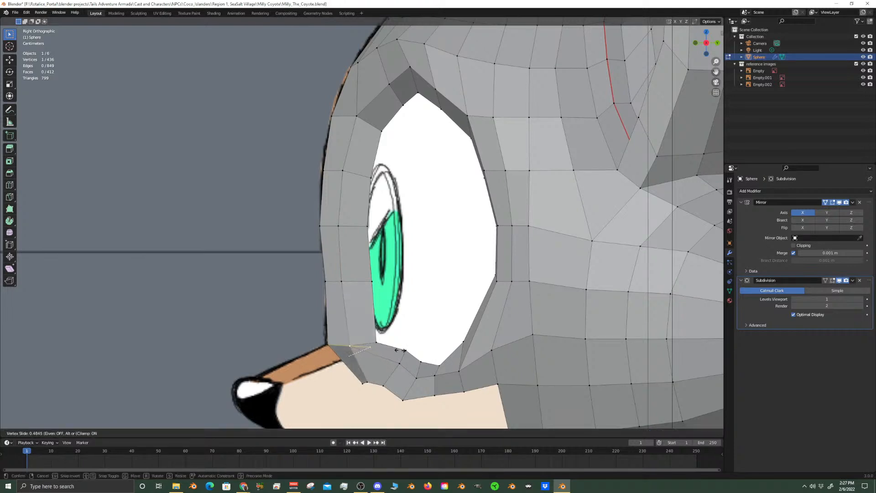
left_click(400, 350)
middle_click_drag(400, 350, 412, 428, "shift")
Save the file from Object Mode and inspect the smoothed head against the side reference
scroll(380, 226, "up", 1)
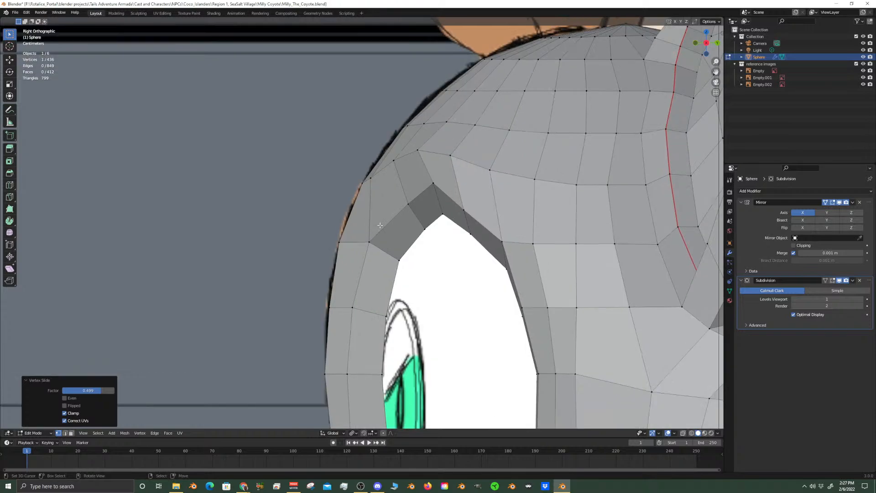
right_click(371, 176)
key("Tab")
scroll(427, 237, "down", 3)
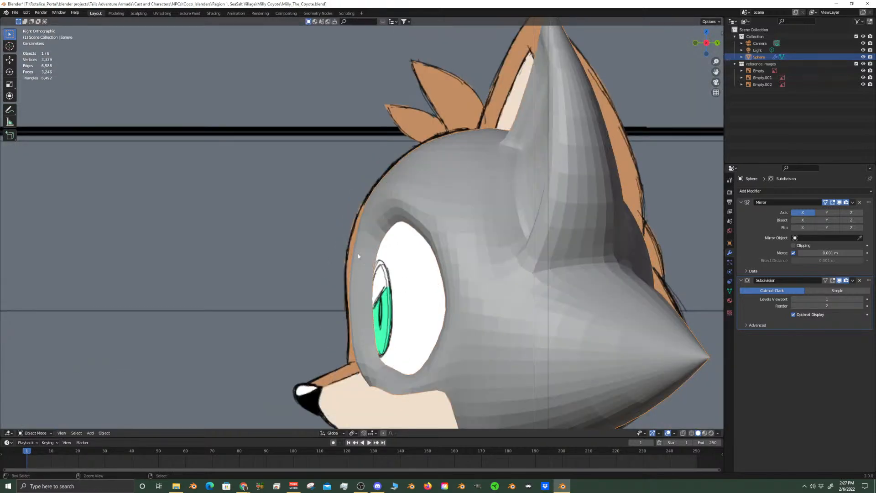
key("ctrl+s")
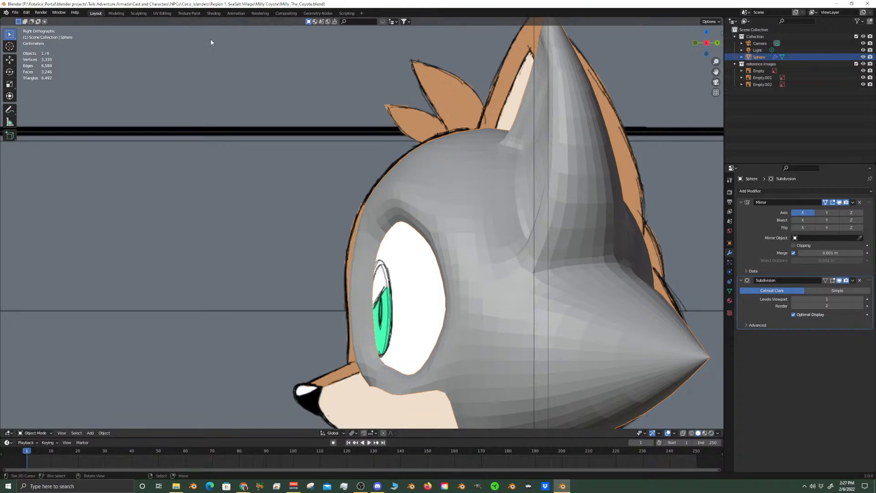
key("ctrl+s")
scroll(427, 274, "down", 3)
scroll(429, 263, "up", 4)
middle_click_drag(540, 297, 317, 220, "shift")
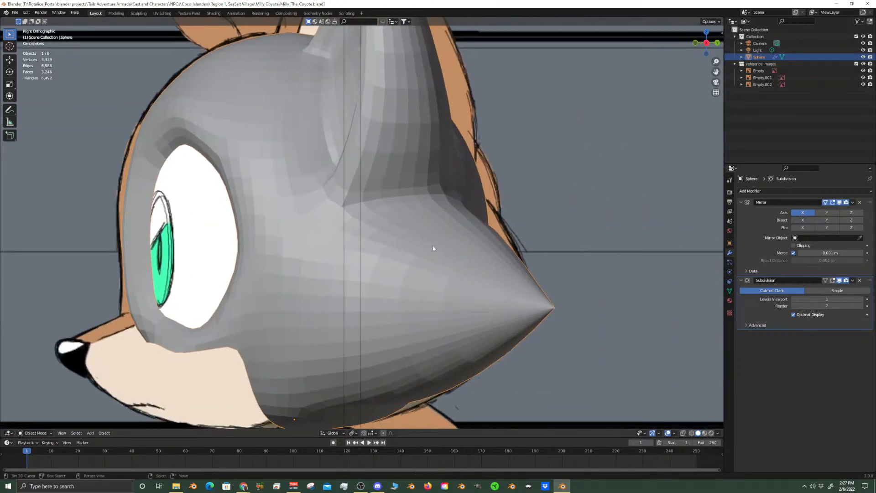
middle_click_drag(412, 340, 441, 262, "shift")
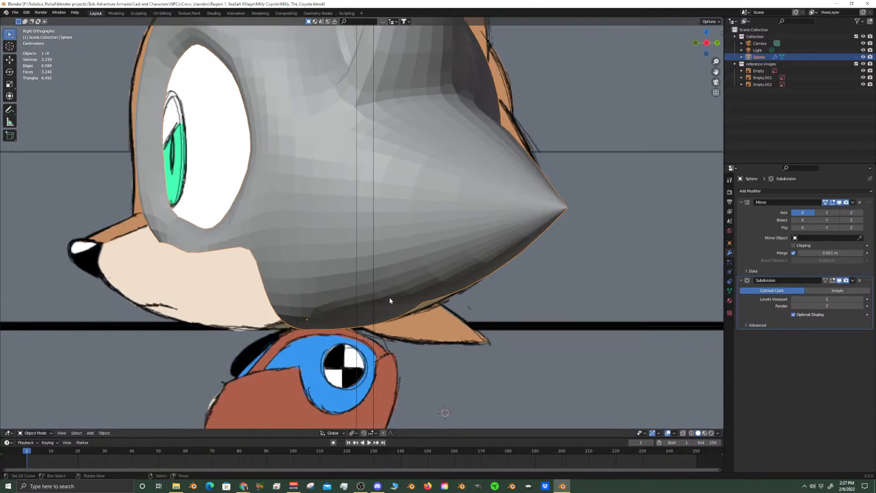
middle_click_drag(458, 248, 405, 270, "shift")
In Edit Mode, extrude the edge loop around the eye opening and move it about 0.012 m inward along Y
key("Tab")
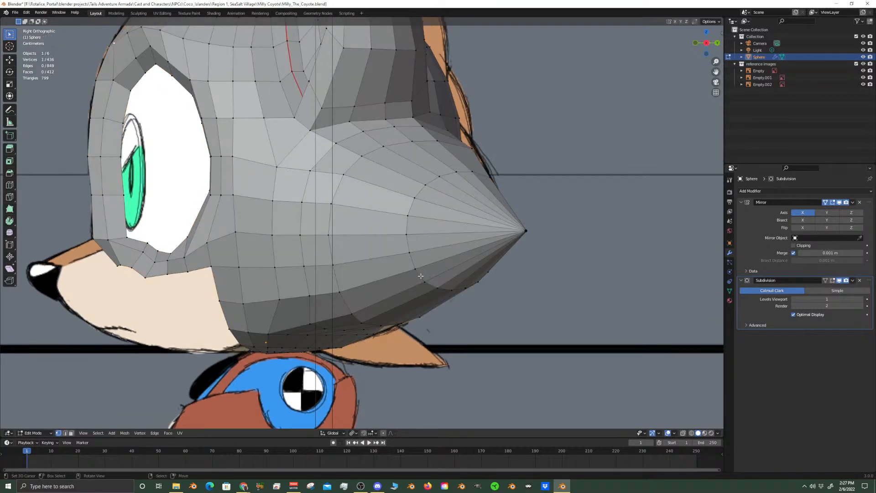
scroll(352, 255, "up", 8)
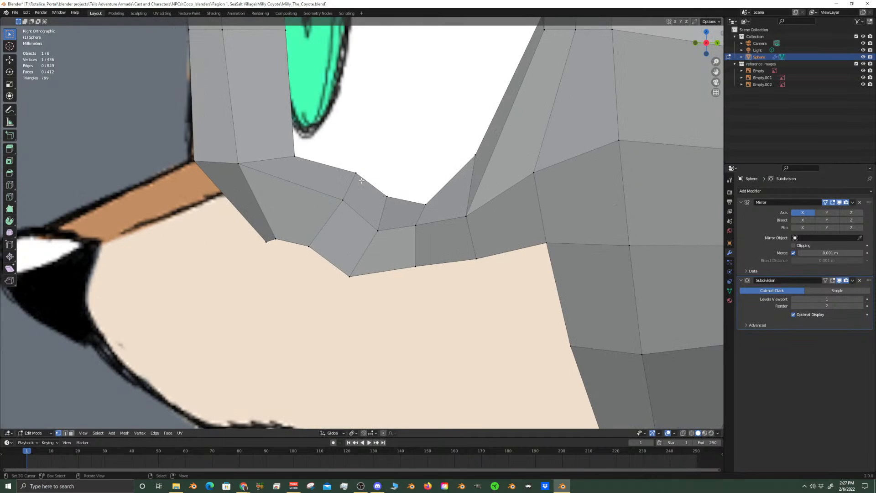
left_click(359, 175, "alt")
middle_click_drag(359, 175, 350, 326)
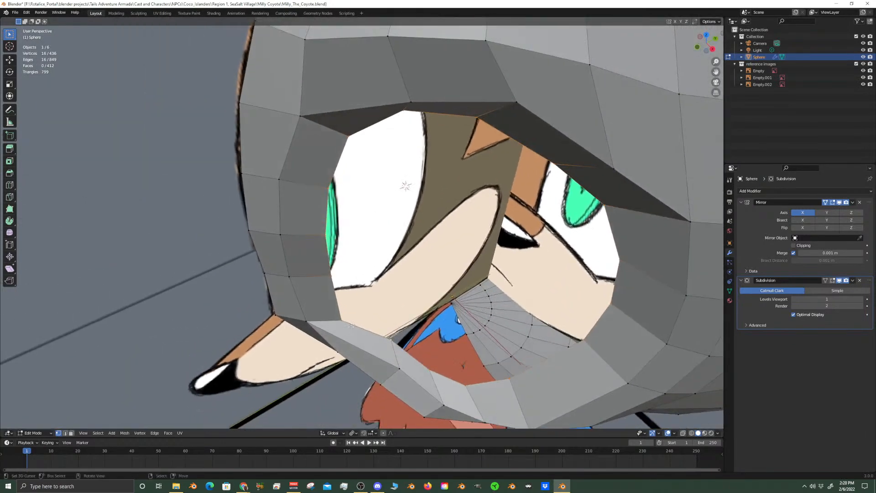
key("e")
right_click(426, 313)
key("g")
key("y")
left_click(442, 305)
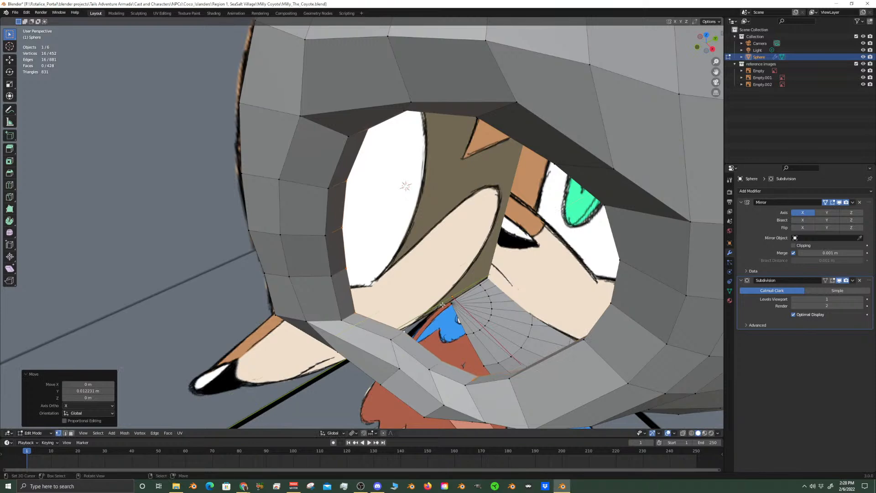
Scale down the extruded eye-socket loop and check the smoothed head in the side and front views in Object Mode
key("Tab")
key("KP_3")
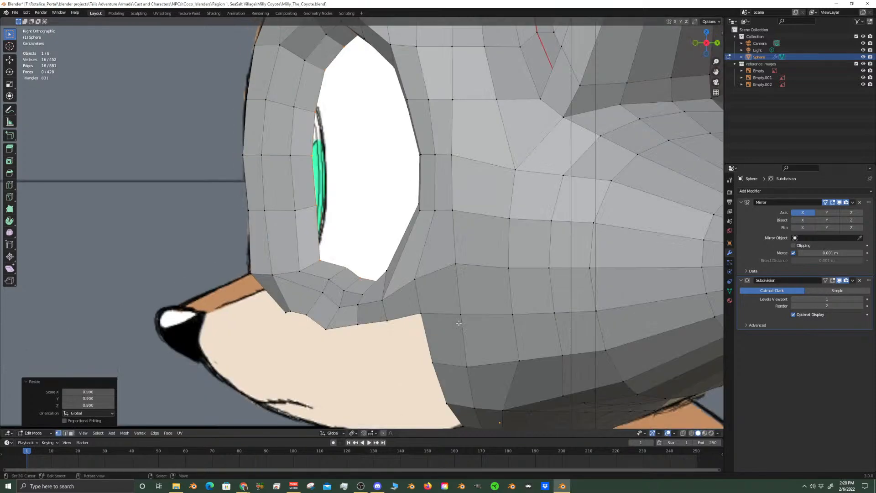
scroll(458, 325, "down", 5)
key("KP_1")
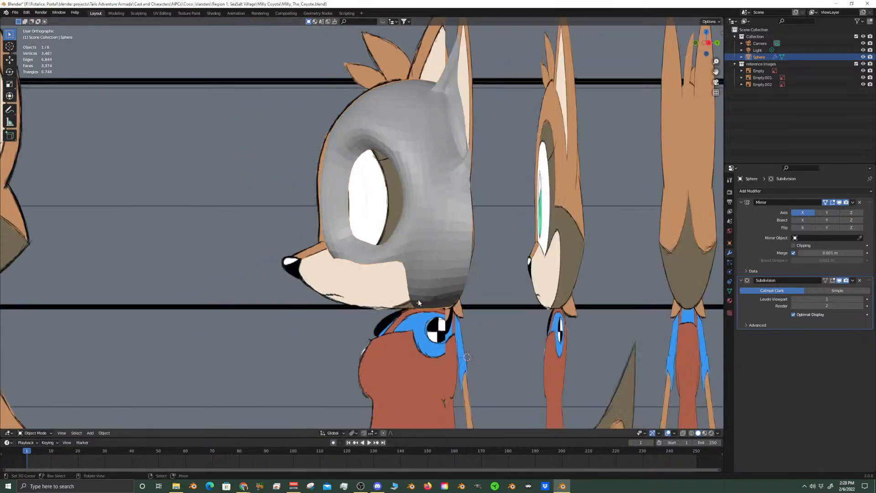
Undo the extrusion and scaling of the eye-socket edge loop in Edit Mode, and save the file
key("Tab")
key("Tab")
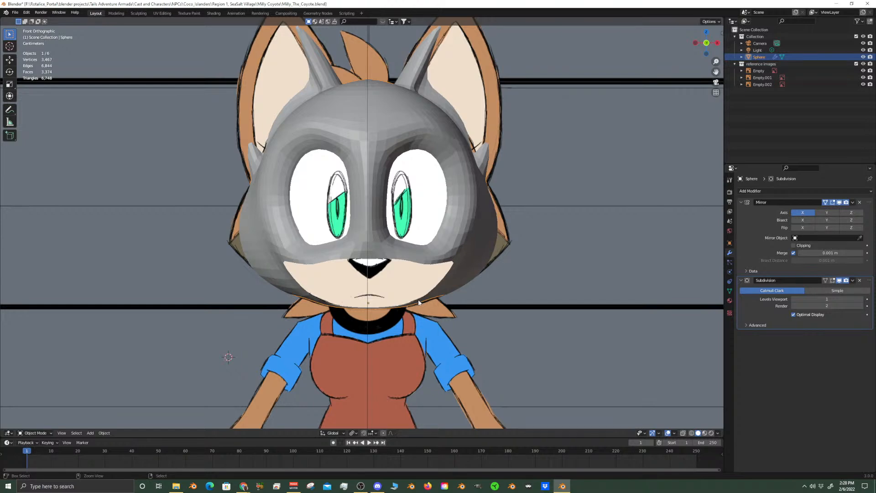
key("Tab")
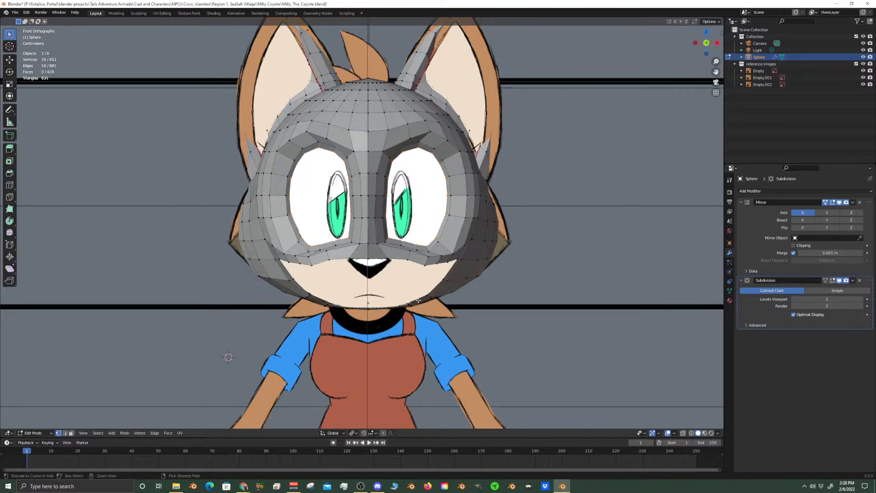
mouse_move(419, 300)
middle_mouse_down("ctrl")
mouse_move(419, 255)
mouse_move(376, 297)
mouse_move(424, 291)
mouse_move(405, 295)
middle_mouse_up("ctrl")
key("ctrl+z")
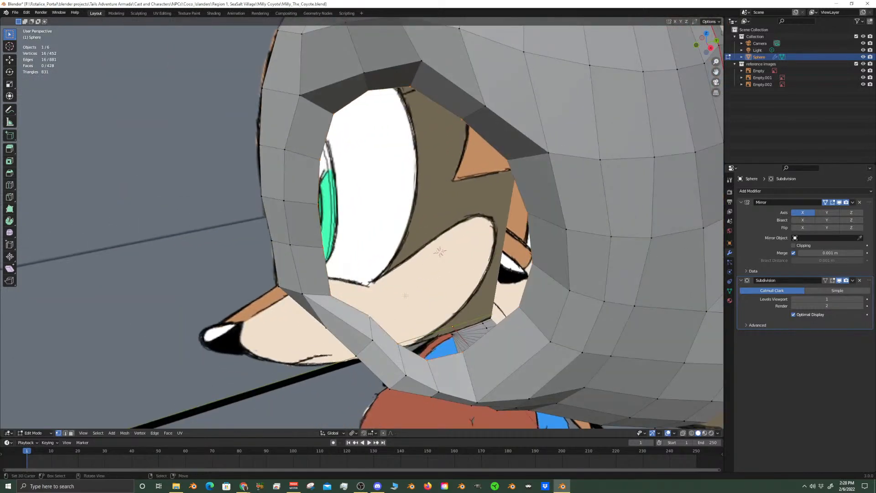
key("ctrl+shift+z")
key("ctrl+z")
key("ctrl+z")
key("ctrl+s")
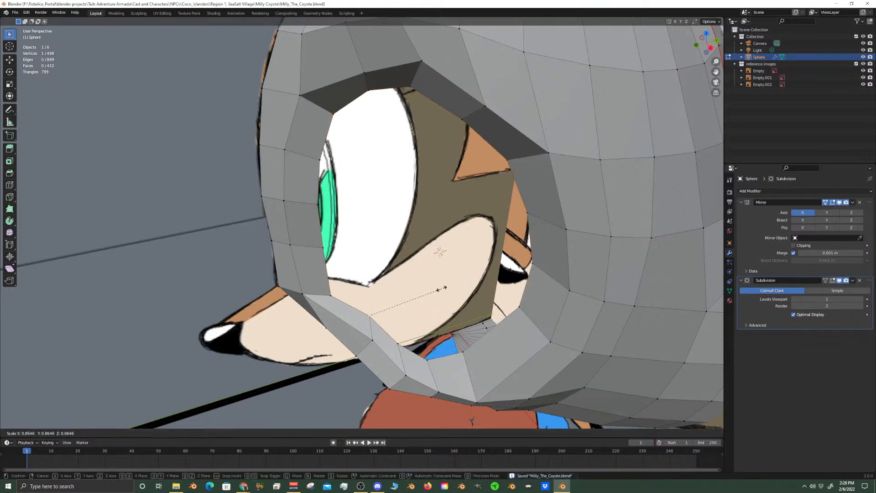
Inspect the smoothed head in Object Mode against the front reference and from the side
middle_click_drag(385, 313, 457, 276)
key("Tab")
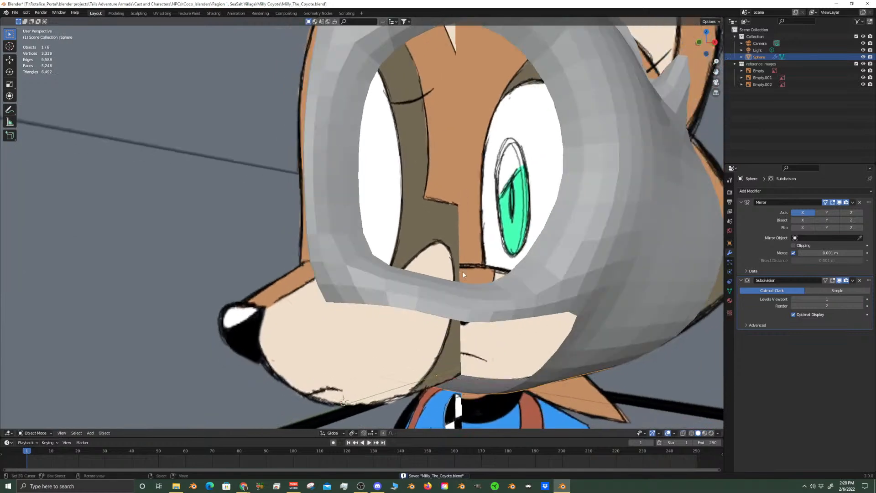
scroll(463, 273, "down", 4)
key("KP_1")
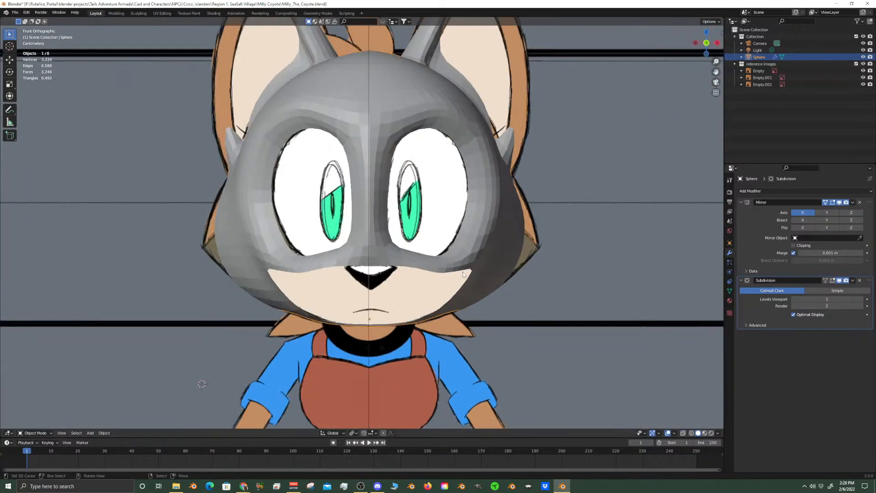
scroll(467, 220, "down", 2)
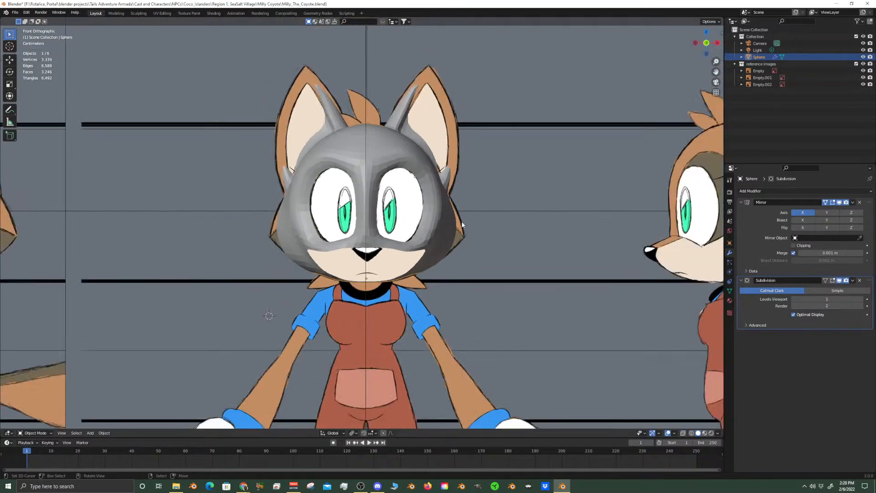
scroll(462, 224, "down", 1)
scroll(461, 221, "up", 3)
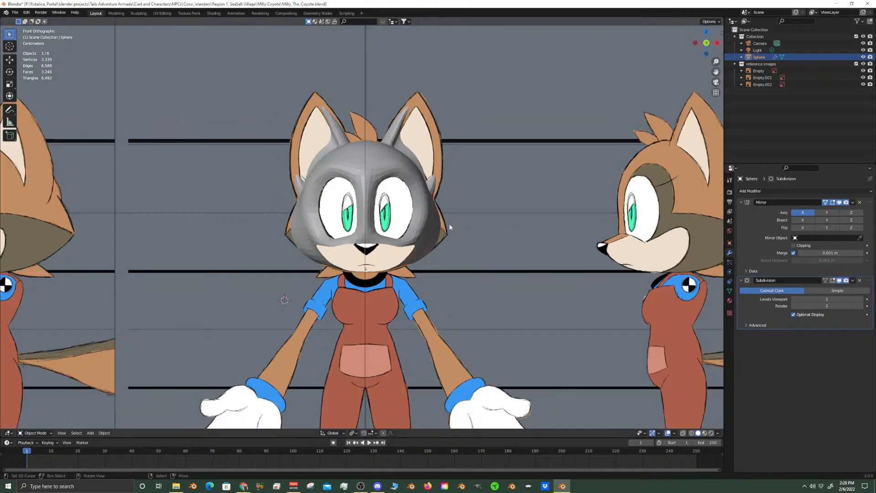
middle_click_drag(453, 222, 339, 236)
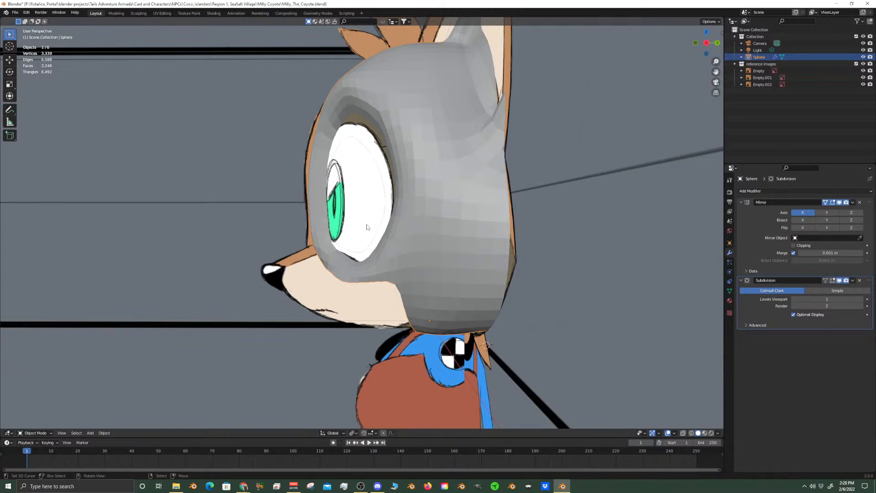
In Edit Mode, move the corner vertex of the mesh edge below the eye about 0.007 m toward the back along Y
key("Tab")
scroll(369, 218, "up", 6)
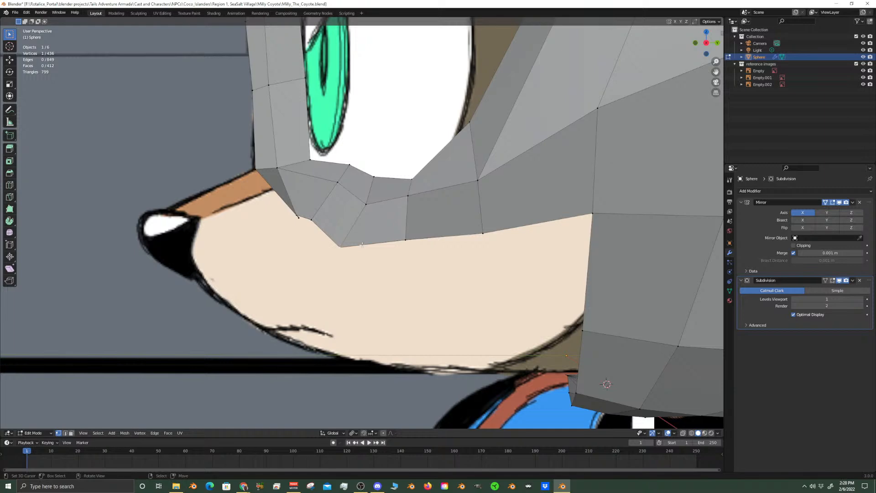
key("g")
key("y")
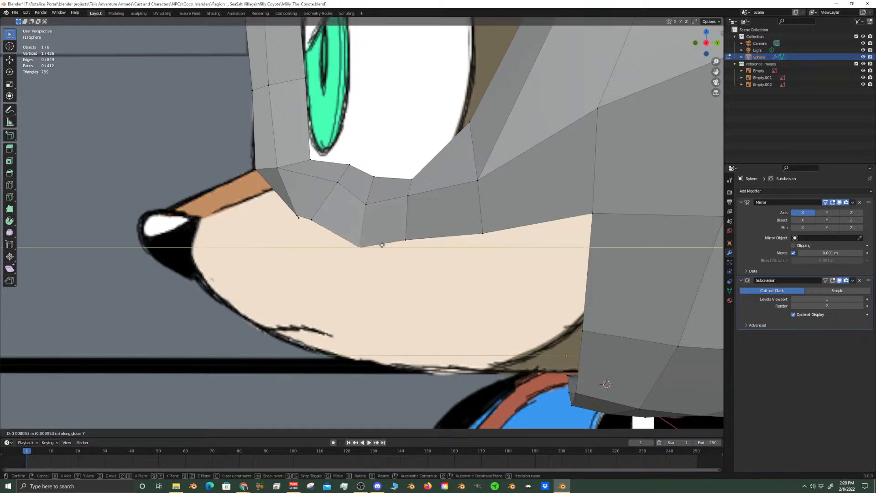
left_click(365, 246)
scroll(365, 245, "down", 4)
middle_click_drag(365, 245, 396, 239)
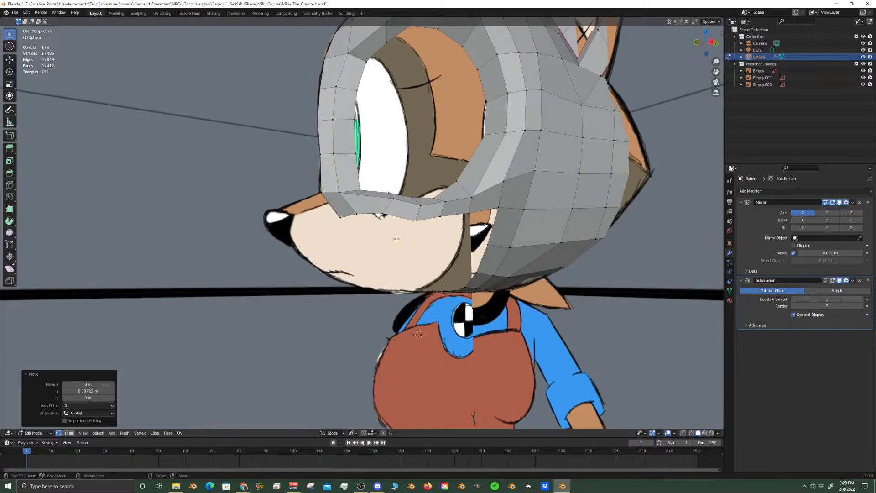
key("ctrl+r")
key("Escape")
middle_click_drag(401, 209, 353, 227)
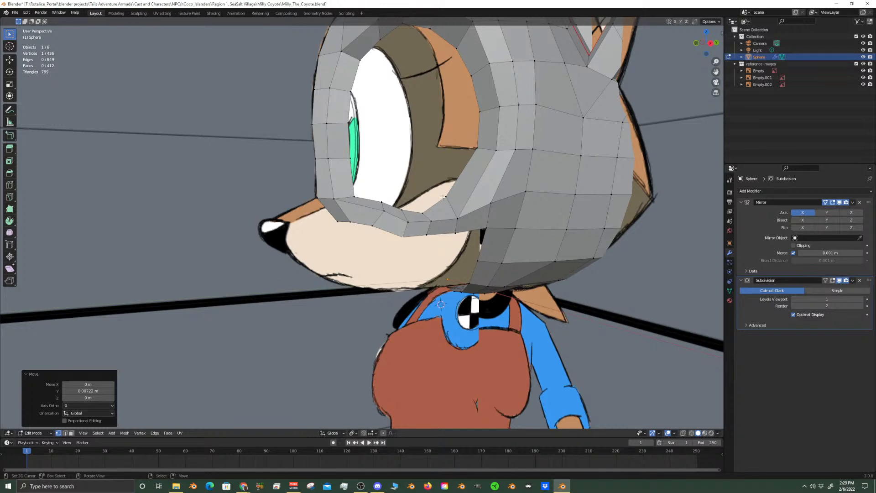
Try to reposition the short edge at the lower rim of the eye opening in the side view
key("KP_3")
scroll(443, 198, "up", 3)
scroll(442, 197, "down", 5)
key("Tab")
scroll(374, 240, "up", 4)
key("Tab")
scroll(333, 173, "up", 3)
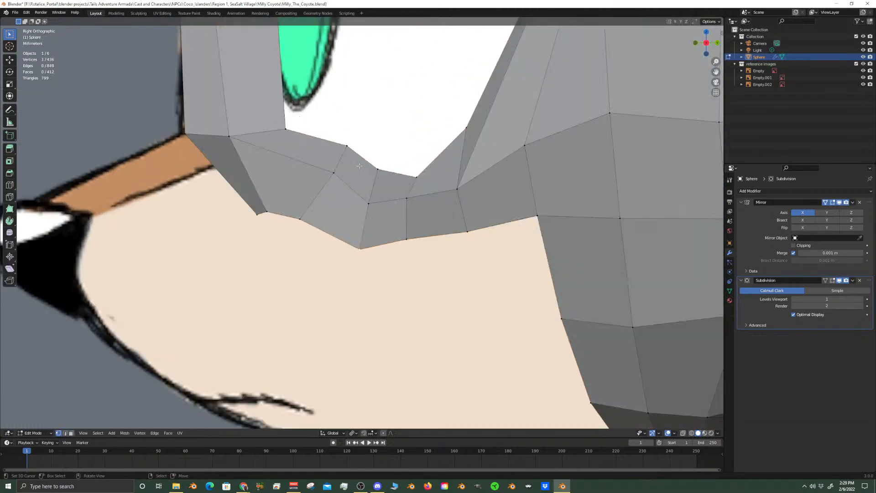
left_click(347, 146, "shift")
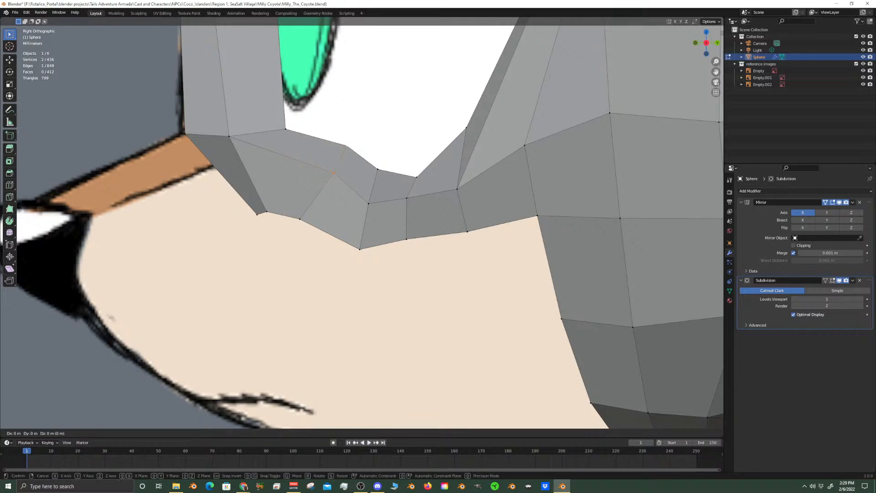
key("Tab")
Examine the smoothed jaw and back of the head, and trace the edge loop across its underside in Edit Mode
scroll(375, 274, "down", 5)
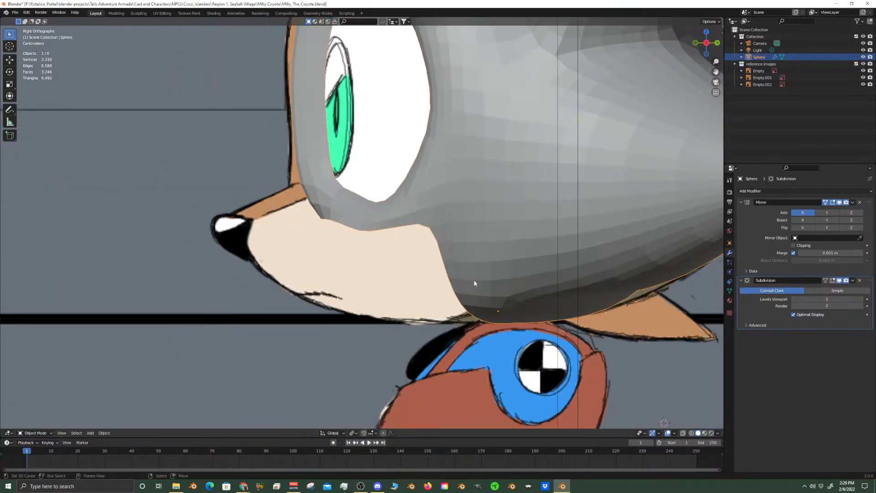
scroll(578, 315, "down", 2)
middle_click_drag(550, 306, 457, 306, "shift")
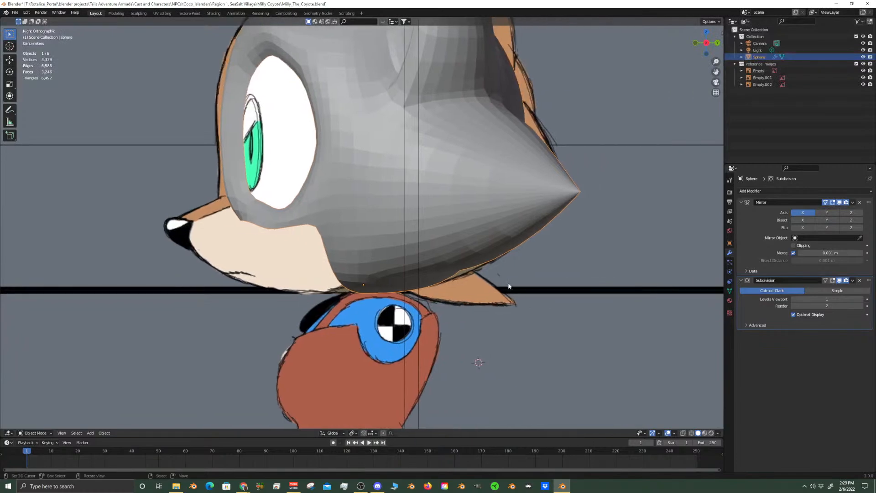
scroll(520, 269, "up", 4)
middle_click_drag(594, 336, 341, 256, "shift")
key("Tab")
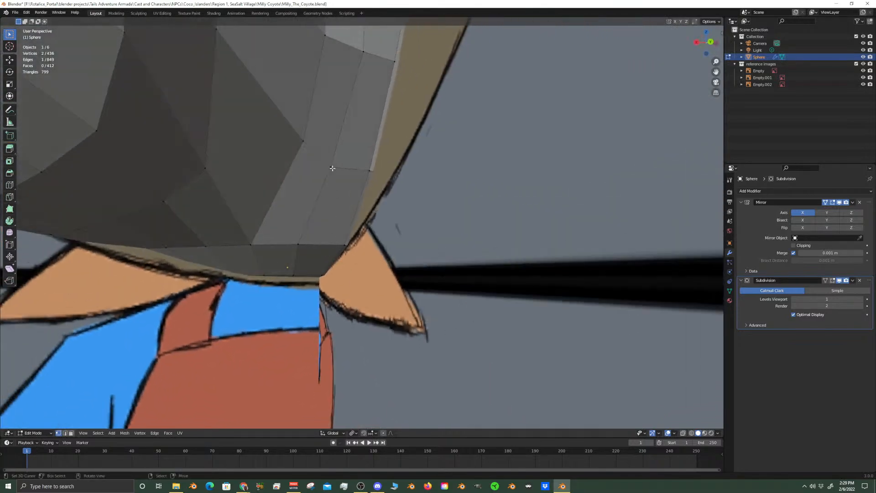
left_click(333, 168, "alt")
scroll(337, 188, "down", 6)
middle_click_drag(338, 207, 368, 230)
scroll(340, 224, "up", 4)
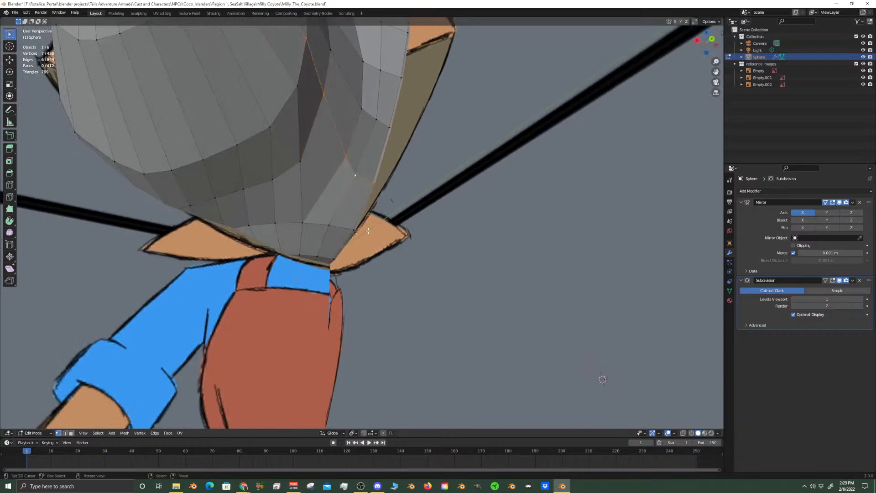
scroll(368, 231, "down", 2)
key("KP_3")
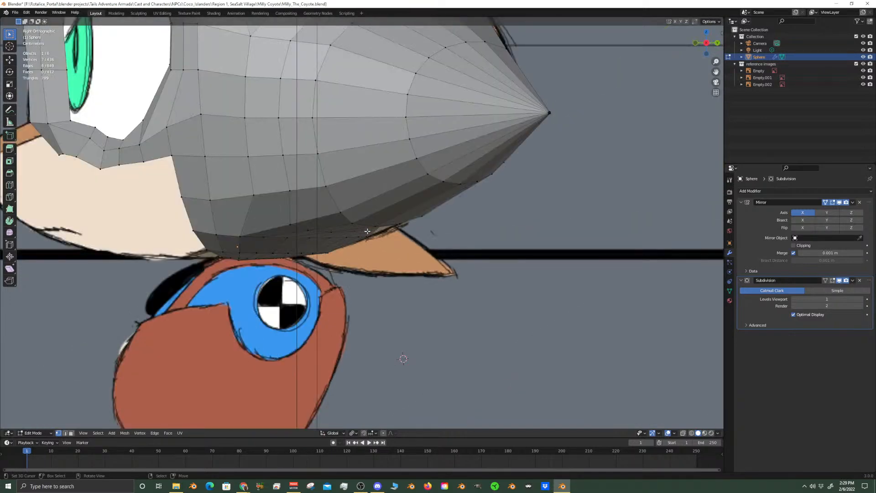
scroll(386, 238, "up", 4)
middle_click_drag(388, 245, 325, 244)
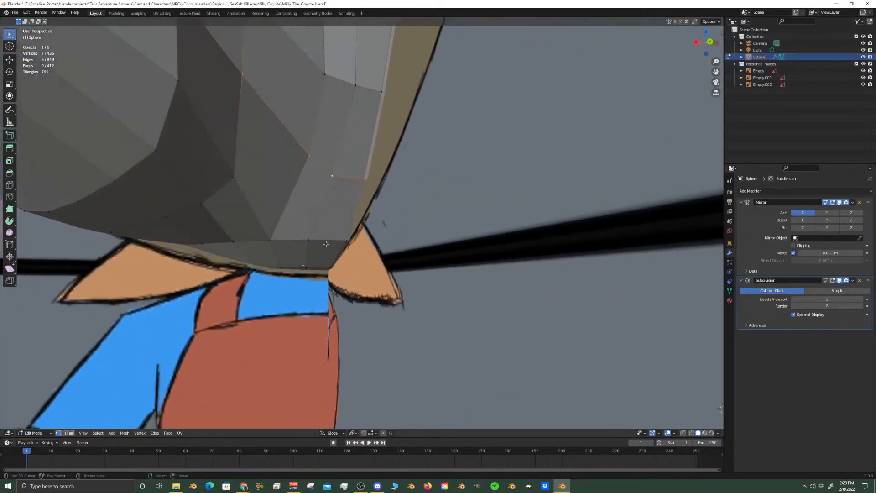
Select the three vertices along the head's lower back edge and compare them with the side reference
left_click(319, 241)
left_click(270, 238, "shift")
middle_click_drag(270, 237, 364, 260)
left_click(338, 242, "shift")
key("KP_3")
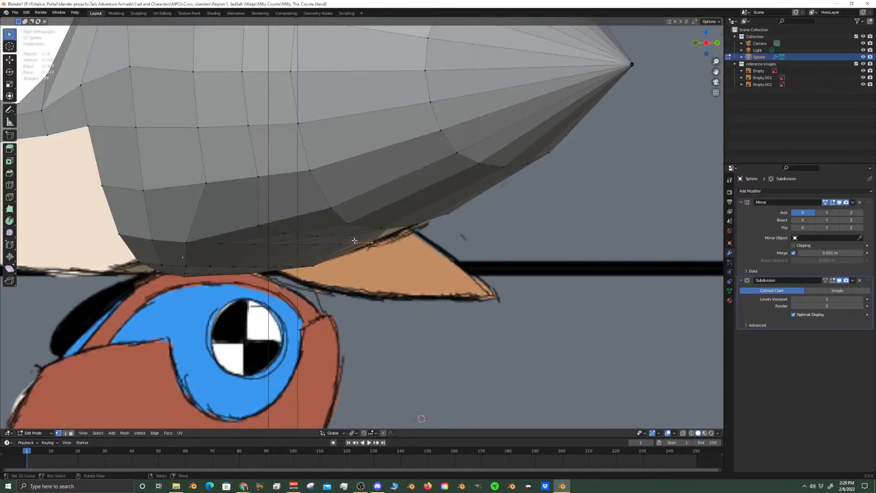
middle_click_drag(209, 153, 232, 196, "shift")
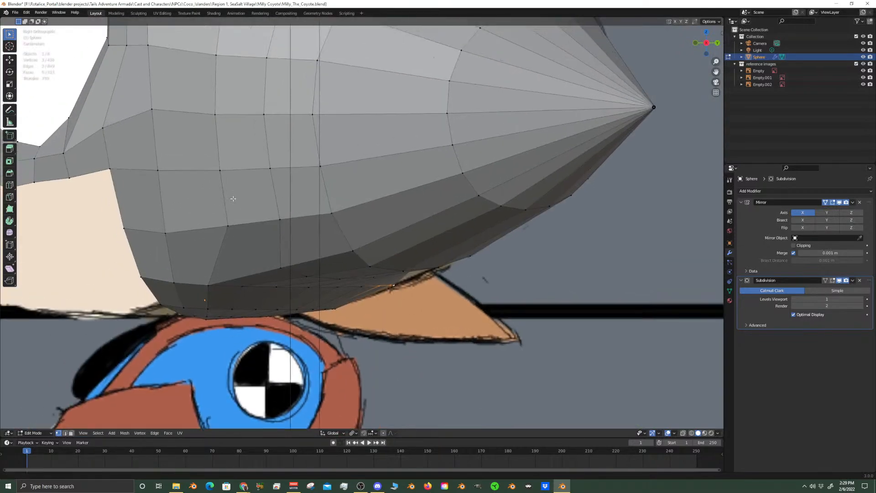
middle_click_drag(509, 265, 431, 250)
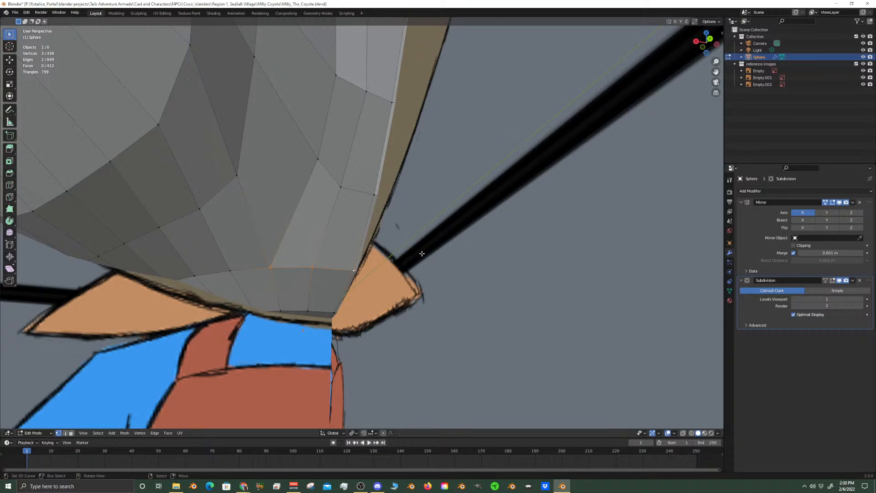
Move the three vertices in the row above the head's lower back edge down along Z in the side view
middle_click_drag(282, 263, 348, 316)
left_click(266, 201)
middle_click_drag(276, 247, 305, 290)
middle_click_drag(355, 276, 442, 280)
scroll(372, 230, "up", 2)
left_click(401, 238, "shift")
left_click(441, 279, "shift")
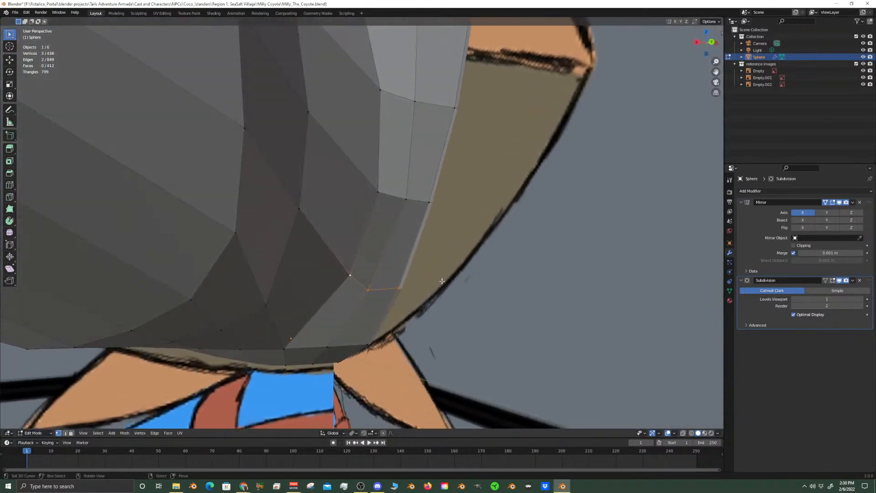
key("KP_3")
middle_click_drag(412, 347, 437, 235, "shift")
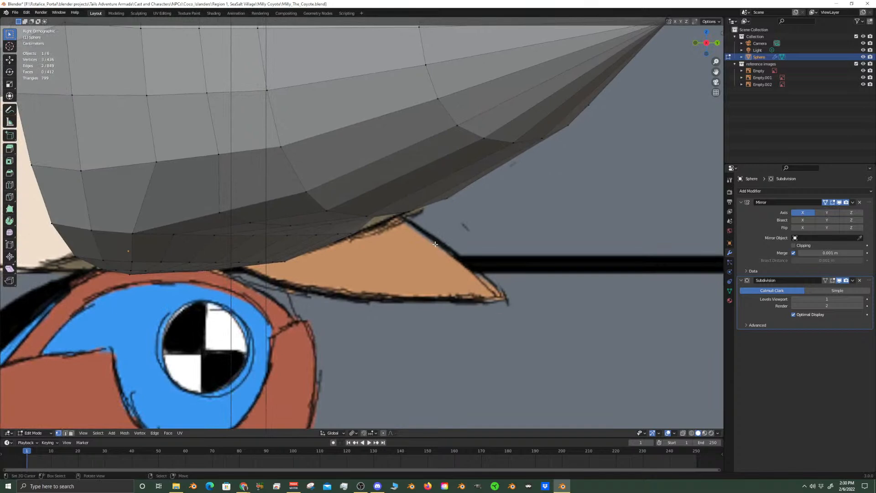
key("g")
key("z")
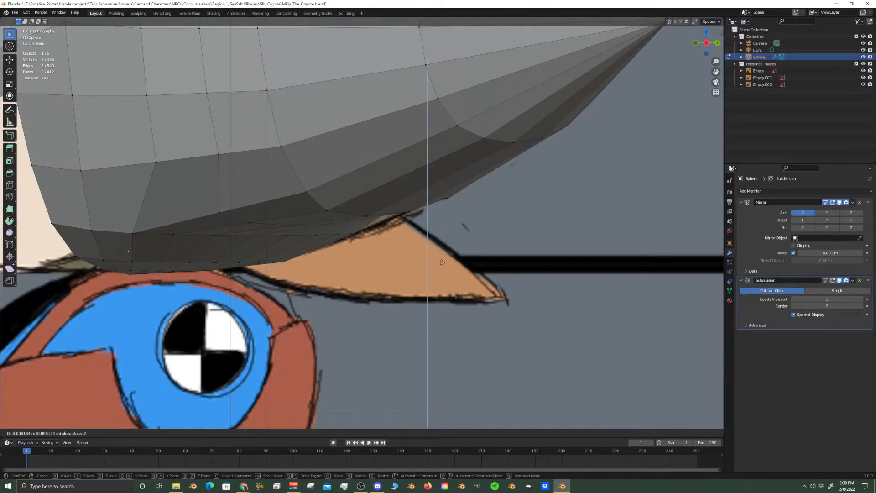
left_click(445, 275)
middle_click_drag(445, 275, 377, 257)
Move the neighbouring vertex outward of that row down along Z and check the smoothed head from the side
middle_click_drag(278, 159, 344, 259, "shift")
left_click(386, 226)
middle_click_drag(388, 225, 369, 236)
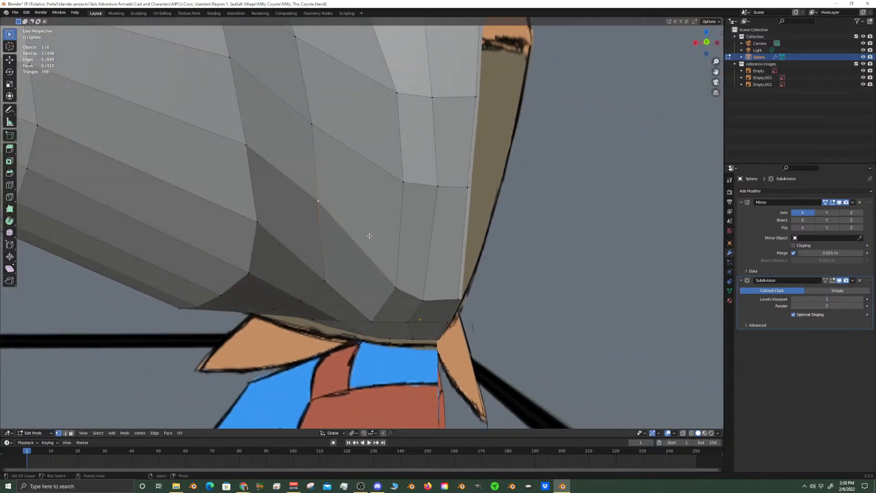
key("g")
key("z")
left_click(338, 290)
mouse_move(338, 290)
middle_mouse_down()
mouse_move(354, 254)
mouse_move(354, 302)
mouse_move(370, 255)
mouse_move(369, 206)
mouse_move(378, 293)
mouse_move(352, 288)
mouse_move(356, 267)
mouse_move(415, 259)
middle_mouse_up()
key("Tab")
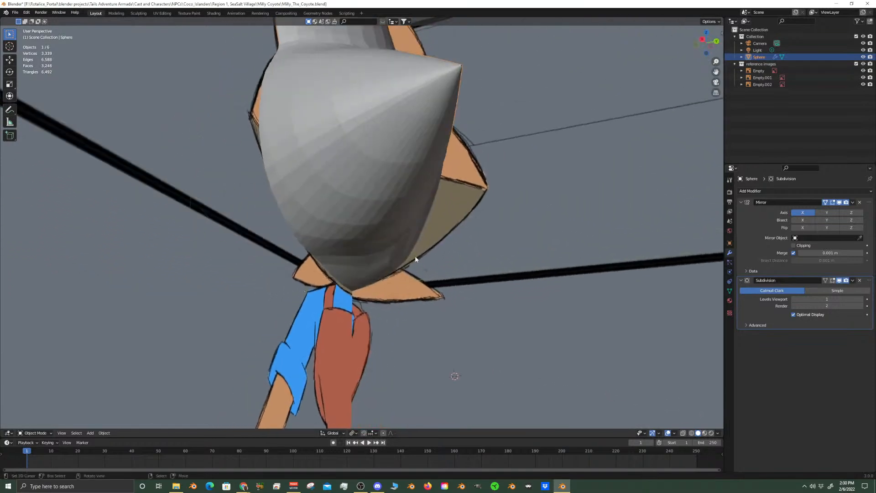
key("KP_3")
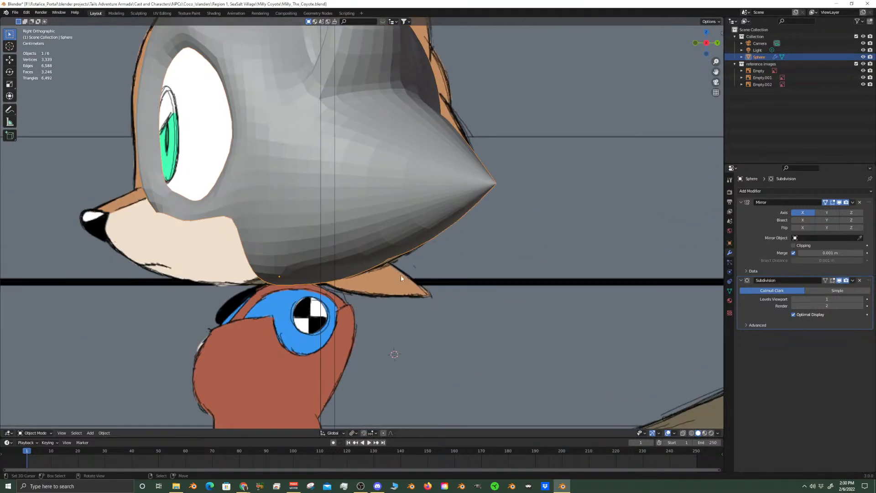
scroll(401, 277, "up", 8)
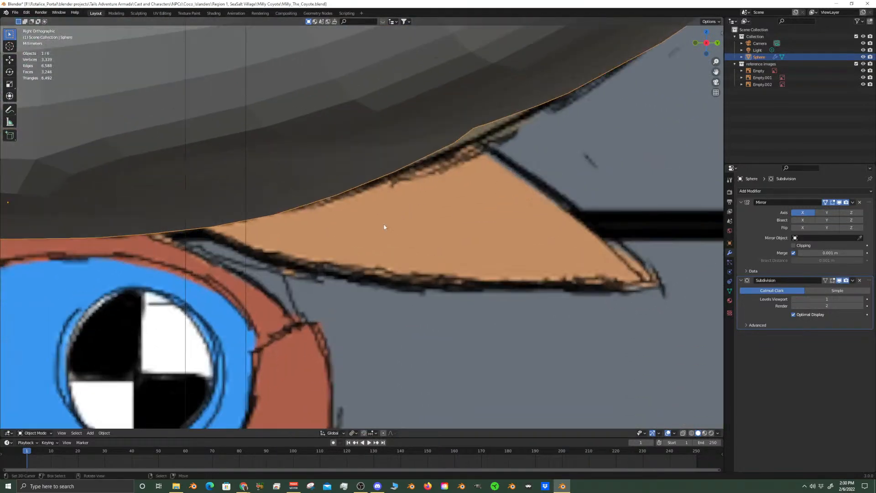
middle_click_drag(384, 227, 346, 252)
Select two neighbouring faces at the head's lower back edge in Edit Mode and compare their position with the side reference
key("Tab")
key("KP_1")
key("ctrl+KP_1")
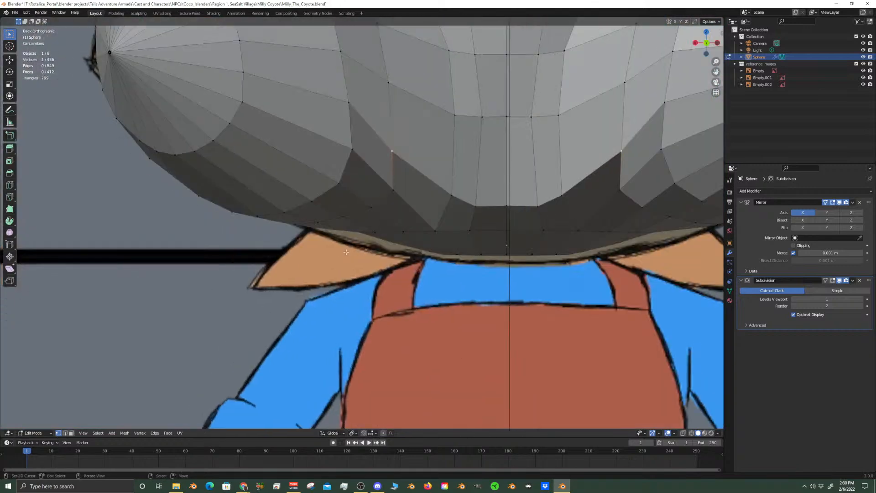
scroll(346, 252, "up", 5)
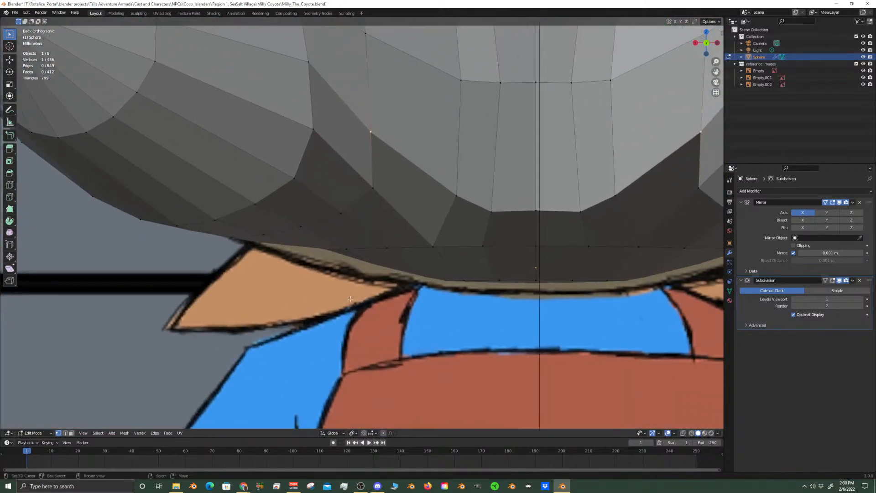
left_click(71, 433)
left_click(376, 263)
middle_click_drag(375, 263, 405, 248)
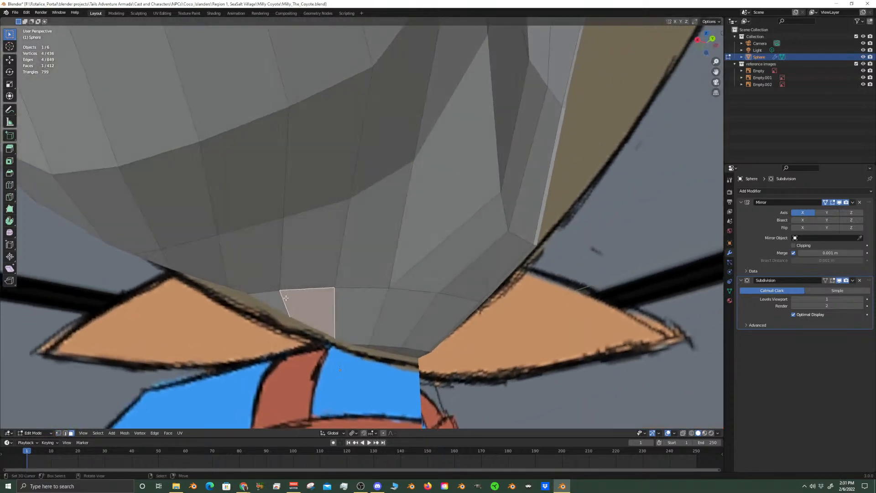
left_click(265, 302, "shift")
key("KP_3")
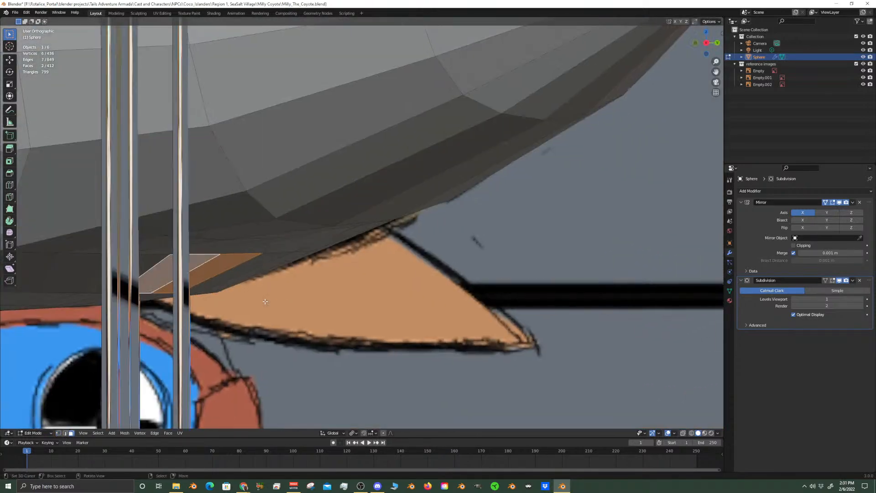
middle_click_drag(264, 302, 359, 232)
key("KP_3")
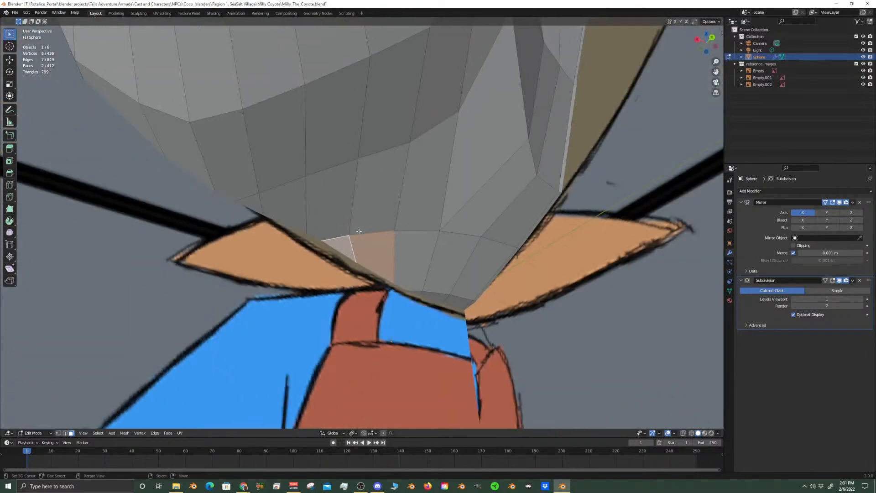
key("KP_3")
scroll(359, 232, "down", 10)
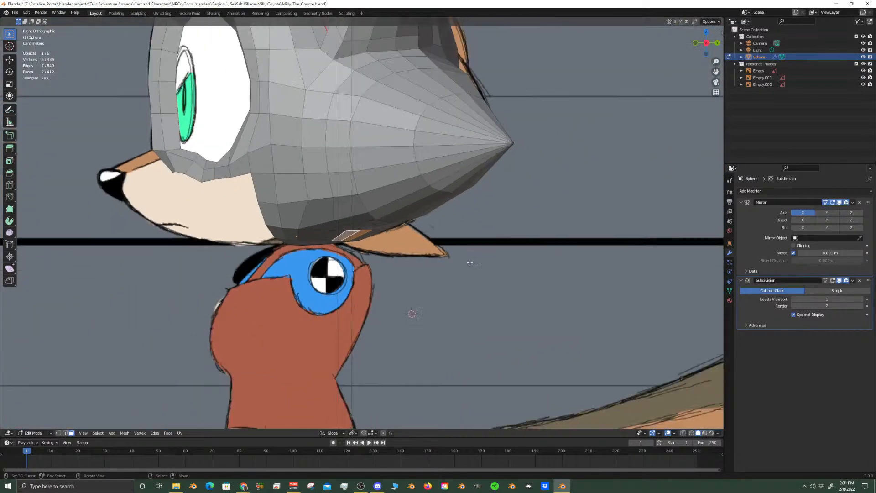
Check the head against the front reference and apply Shade Smooth to it in Object Mode
scroll(436, 292, "up", 1)
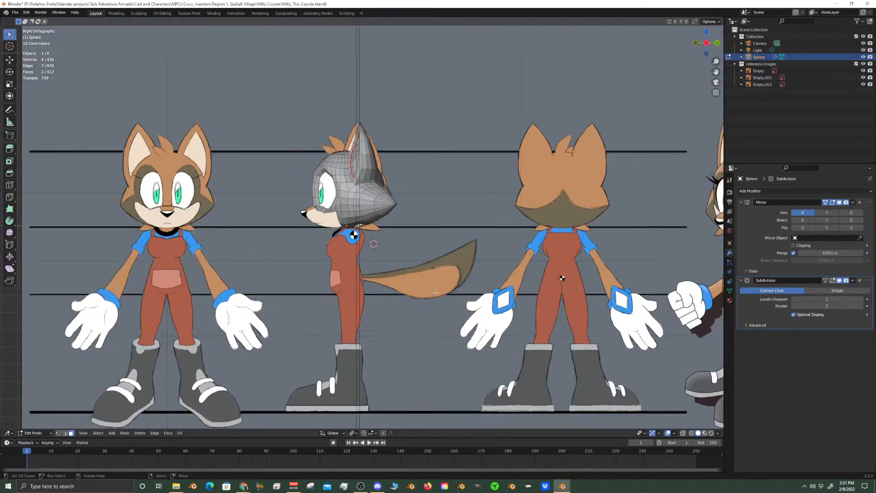
key("KP_1")
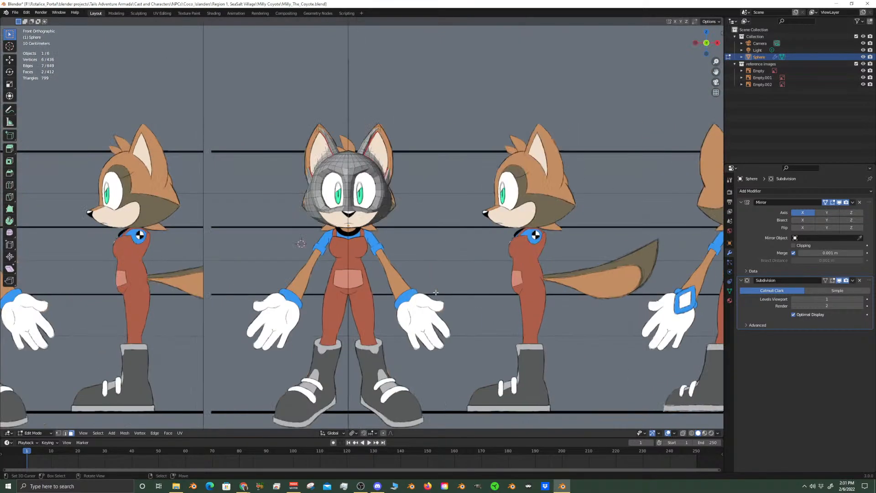
scroll(427, 225, "up", 4)
scroll(420, 222, "down", 6)
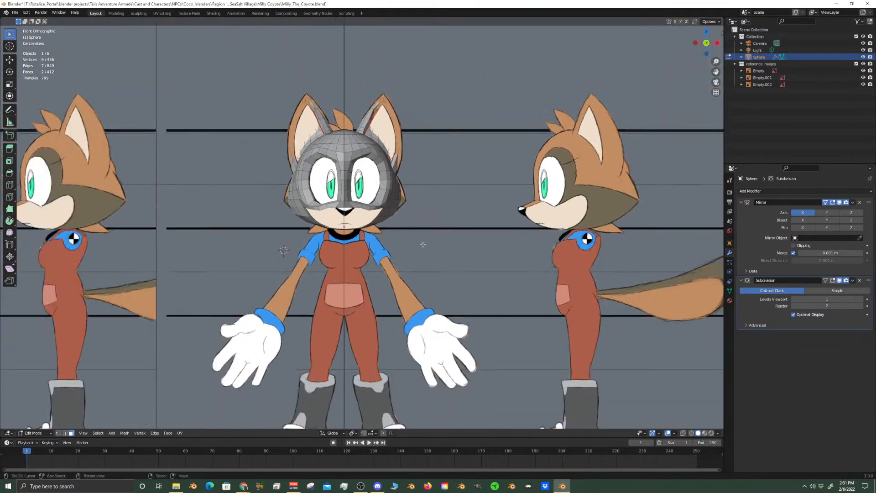
scroll(420, 222, "up", 5)
key("Tab")
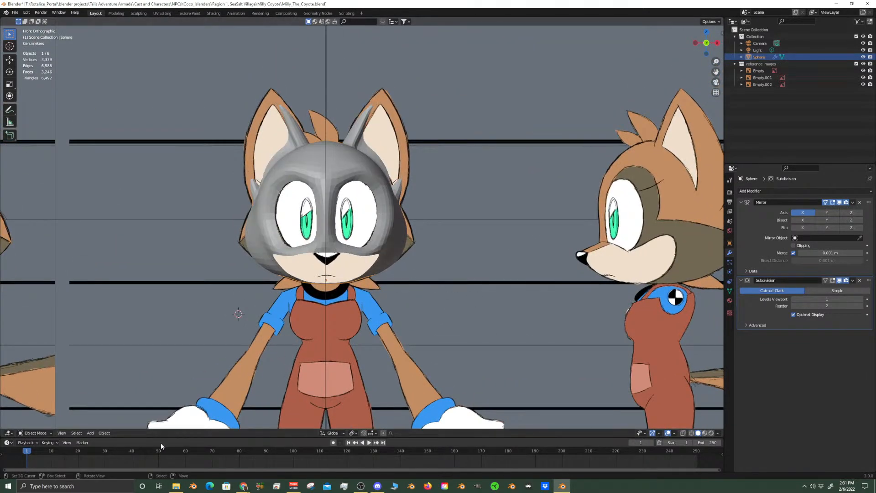
left_click(104, 433)
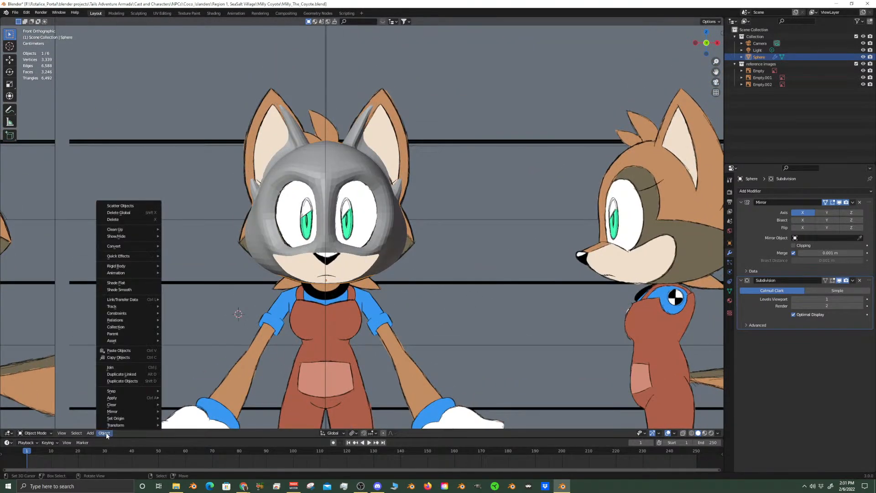
left_click(130, 291)
Examine the smooth-shaded head and its base mesh from the front, back and side against the reference drawings
scroll(345, 244, "down", 3)
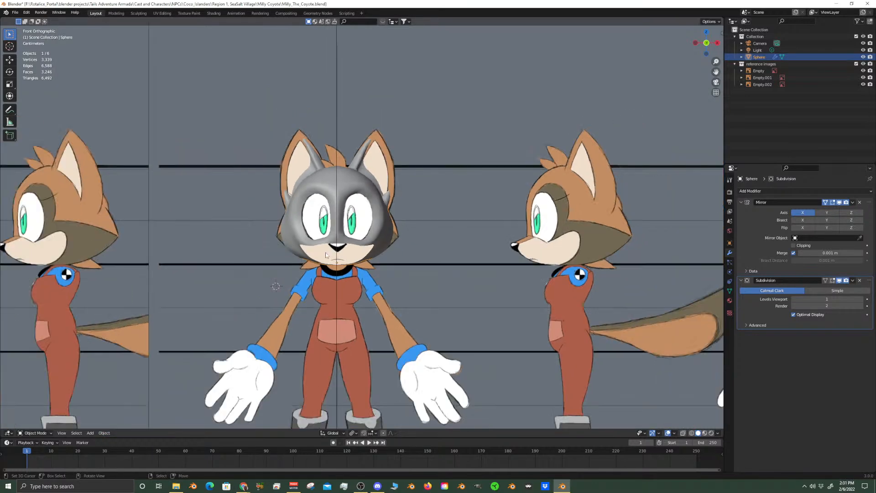
scroll(344, 244, "down", 5)
middle_click_drag(292, 246, 137, 273)
scroll(316, 273, "up", 8)
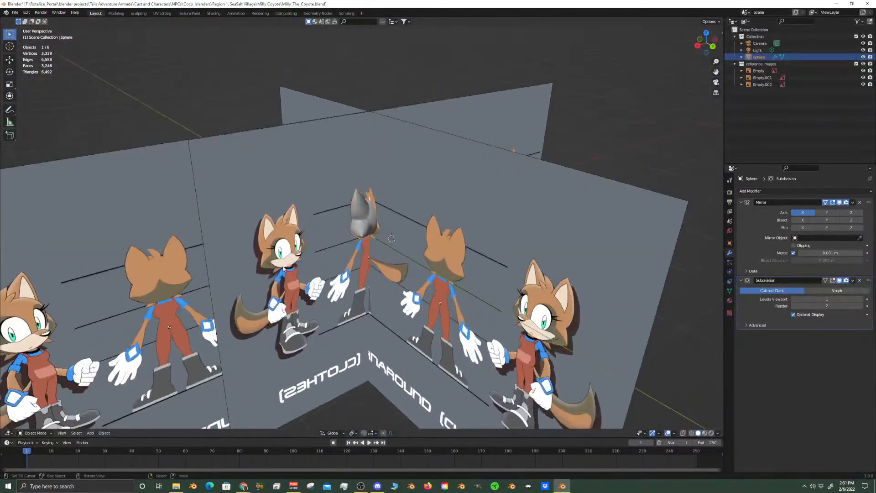
middle_click_drag(315, 272, 315, 245)
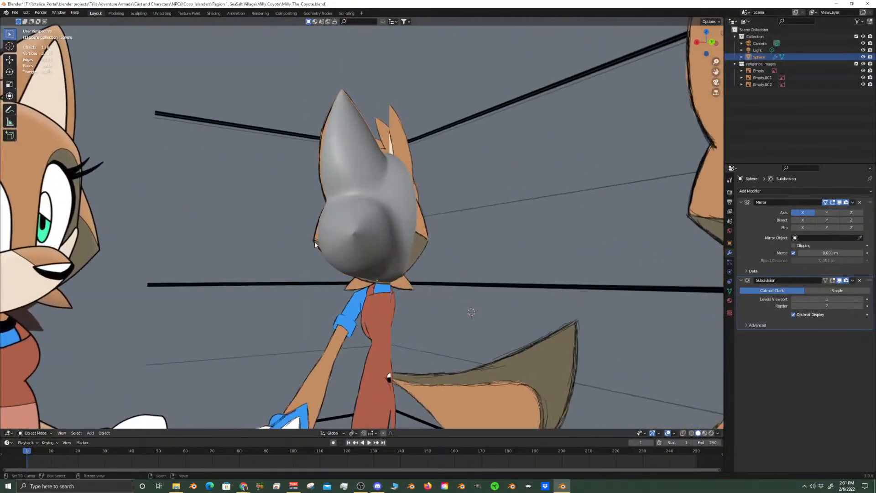
scroll(346, 246, "up", 6)
key("Tab")
scroll(346, 246, "up", 3)
scroll(327, 328, "down", 3)
middle_click_drag(325, 322, 395, 312)
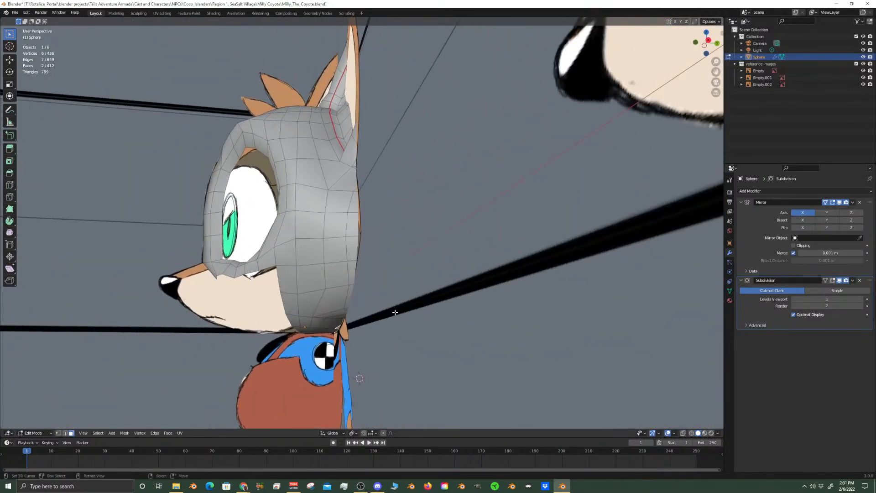
key("KP_3")
scroll(395, 312, "up", 6)
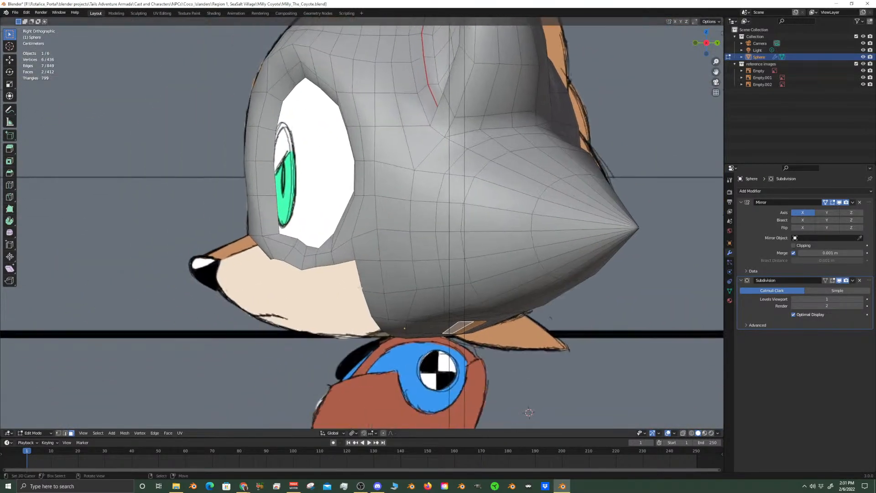
Compare the smoothed jaw, forehead and eye surround with the side reference, checking the base mesh above the eye
key("Tab")
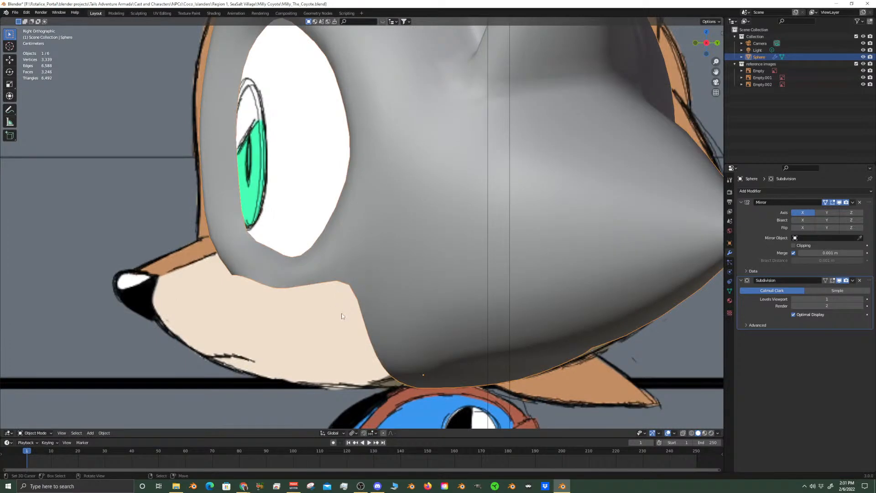
middle_click_drag(342, 313, 361, 268, "shift")
middle_click_drag(339, 218, 359, 292, "shift")
scroll(358, 292, "down", 2)
middle_click_drag(334, 213, 346, 326, "shift")
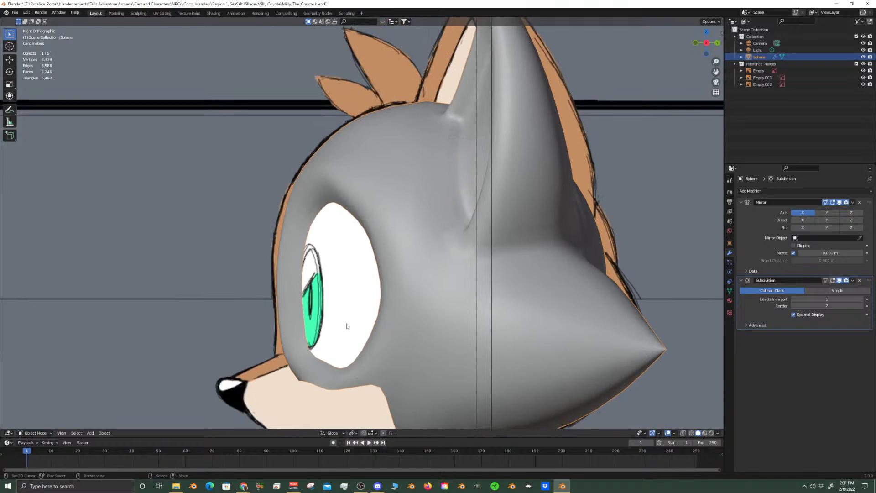
key("Tab")
scroll(286, 242, "up", 5)
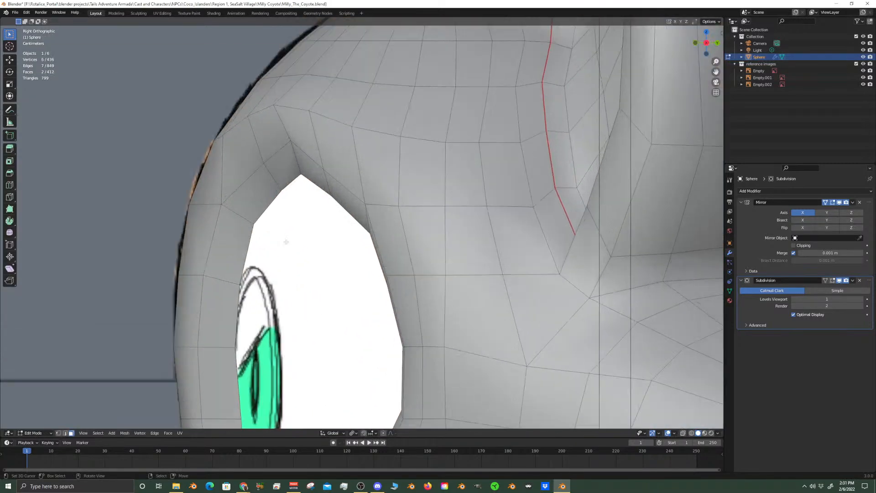
scroll(286, 242, "down", 3)
key("Tab")
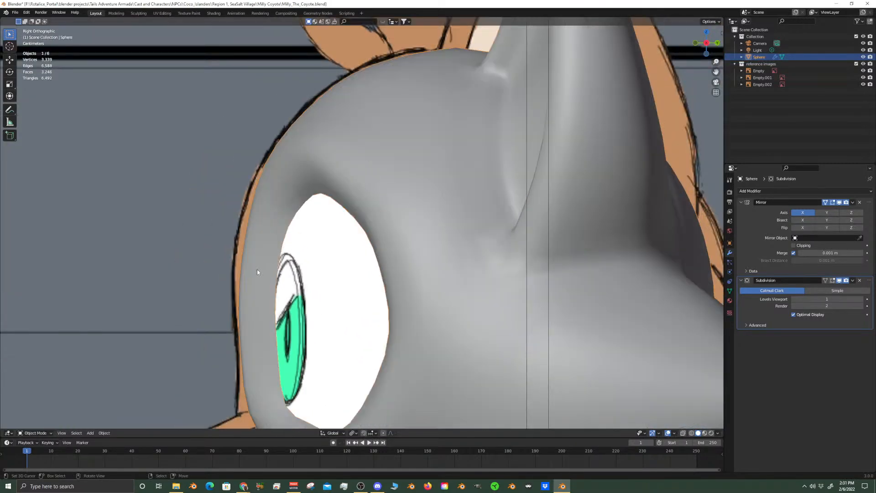
Try a viewport level of 2 on the head's Subdivision modifier and restore it to 1
key("Tab")
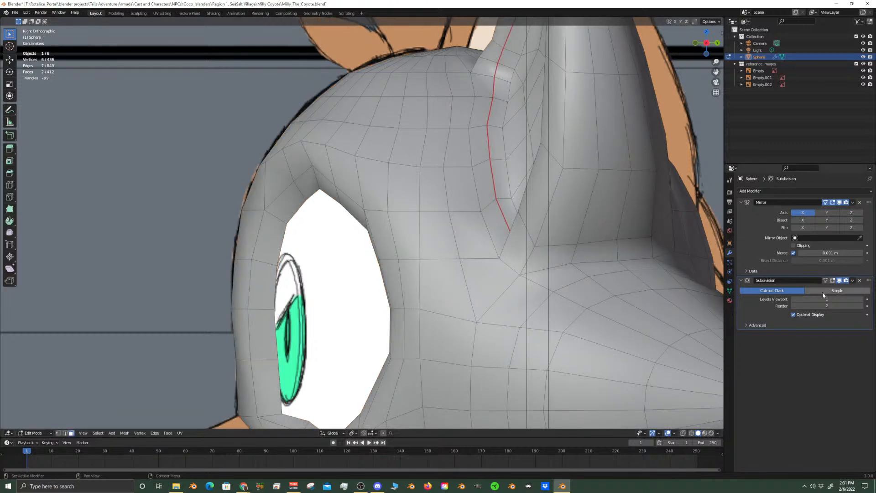
left_click(861, 299)
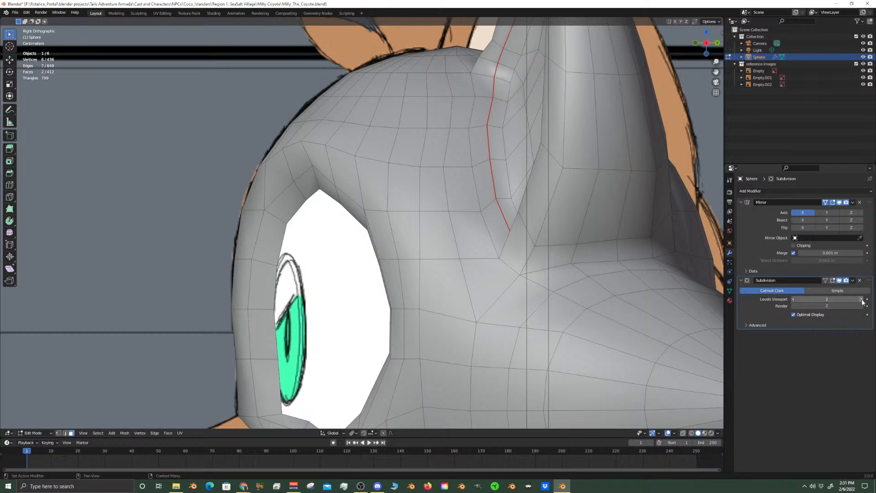
left_click(794, 300)
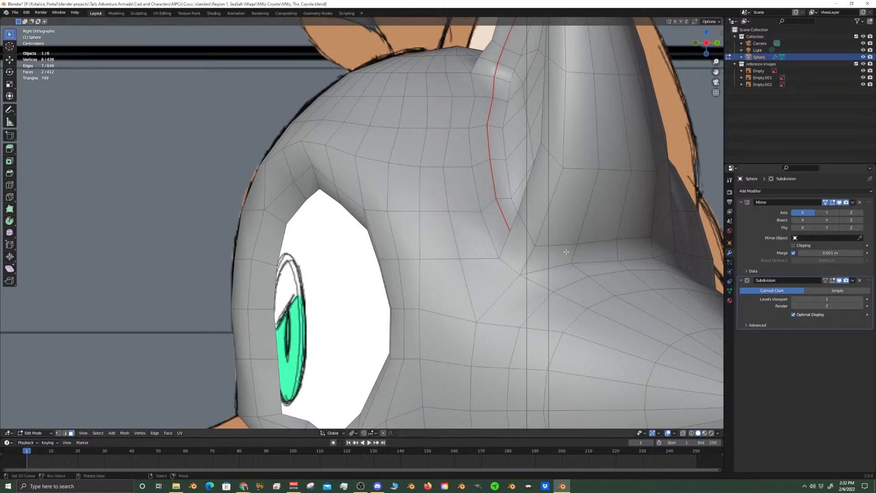
Compare the head's smoothed surface with its base mesh around the eye by alternating between Object and Edit Mode
key("Tab")
Move the upper eye-rim vertex just on the nose side of the opening's peak forward about 0.006 m along Y
key("Tab")
key("Tab")
key("Tab")
key("Tab")
key("Tab")
key("Tab")
middle_click_drag(313, 182, 349, 233)
key("Tab")
middle_click_drag(303, 188, 387, 223, "shift")
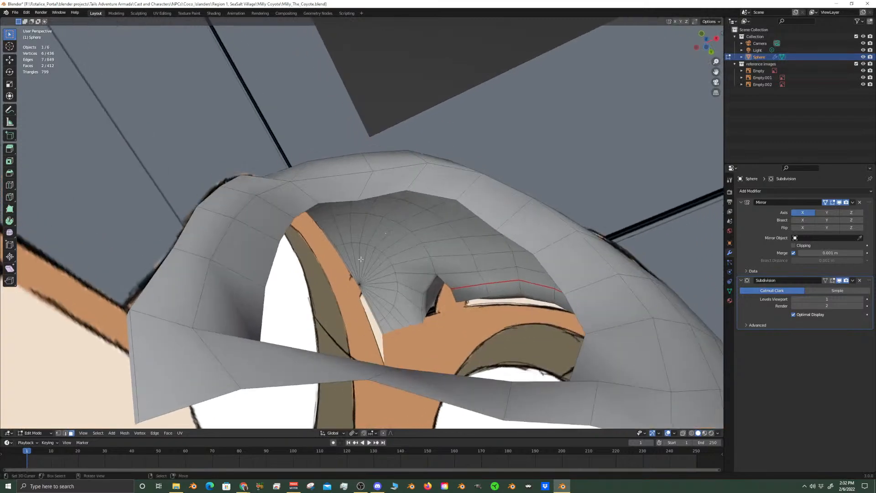
left_click(356, 201)
key("g")
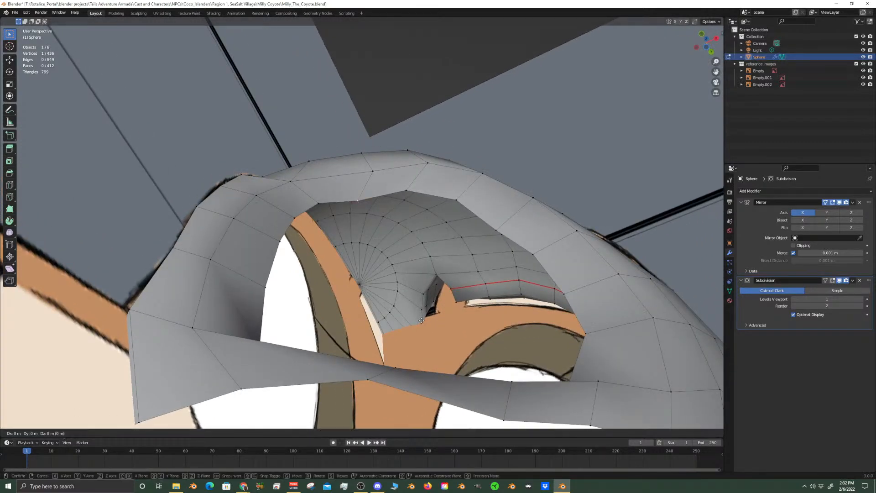
key("y")
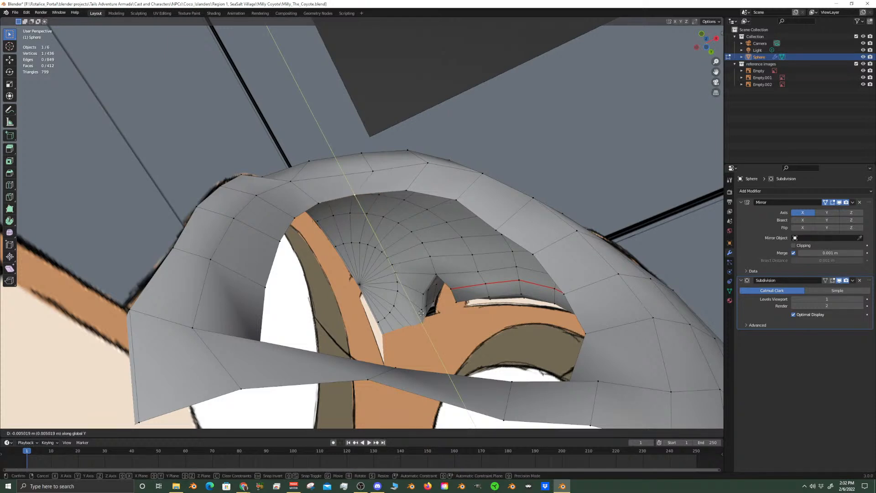
left_click(420, 312)
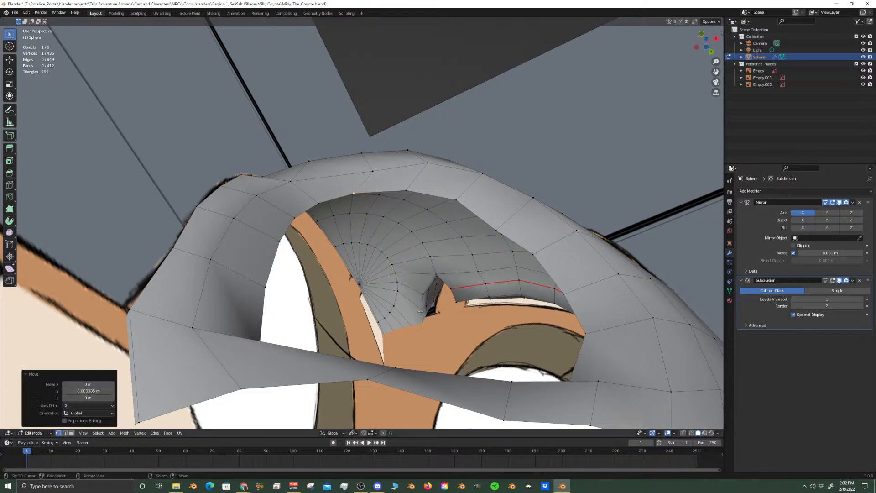
Move the vertex on the outer upper rim of the eye opening forward about 0.004 m along Y
right_click(501, 227)
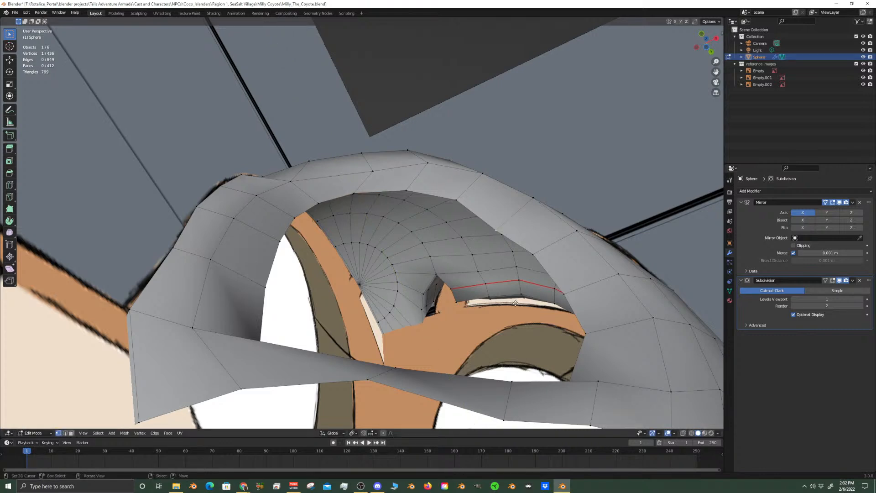
key("g")
key("y")
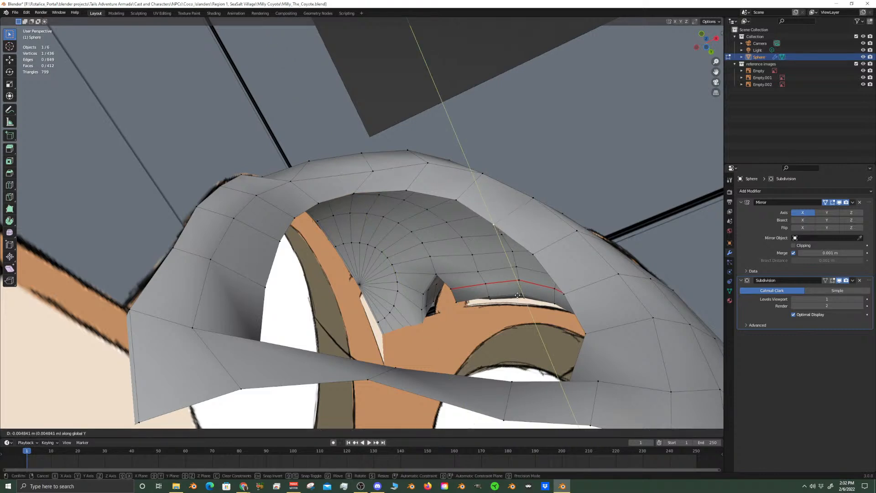
left_click(517, 294)
Check the reshaped eye rim and forehead against the side reference, both smoothed and as a base mesh
middle_click_drag(207, 247, 212, 289)
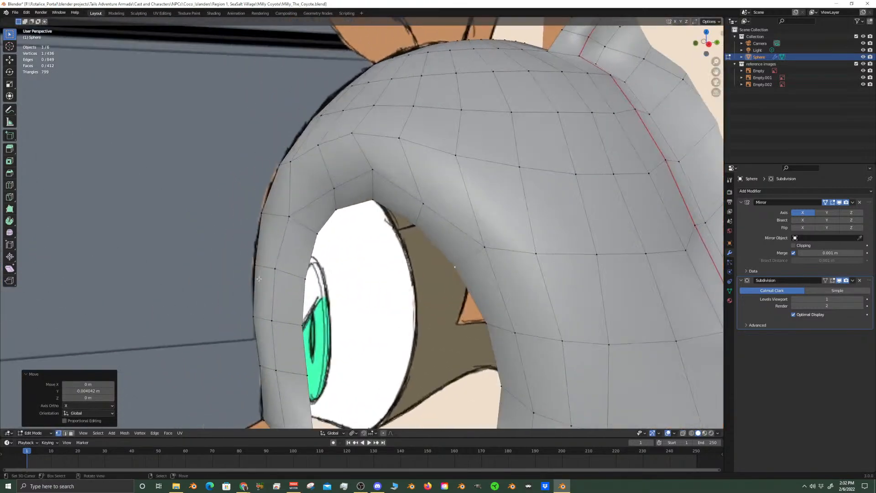
scroll(257, 212, "up", 2)
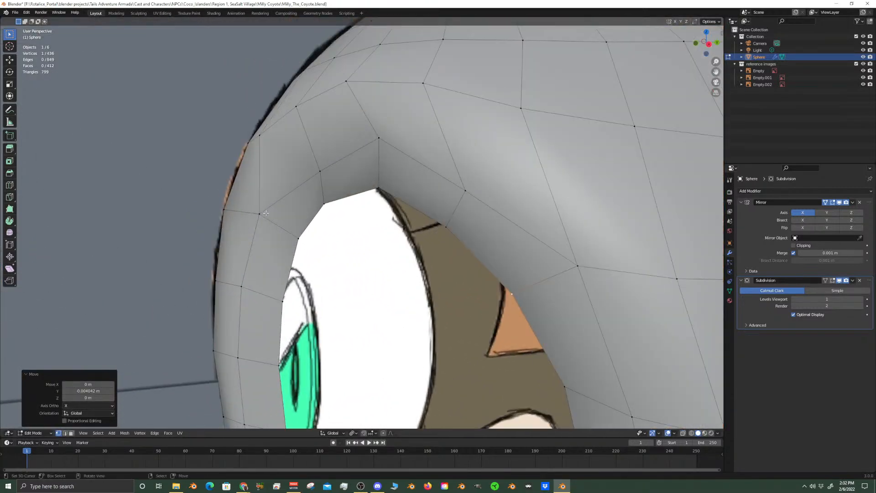
key("Tab")
key("KP_3")
scroll(267, 215, "down", 6)
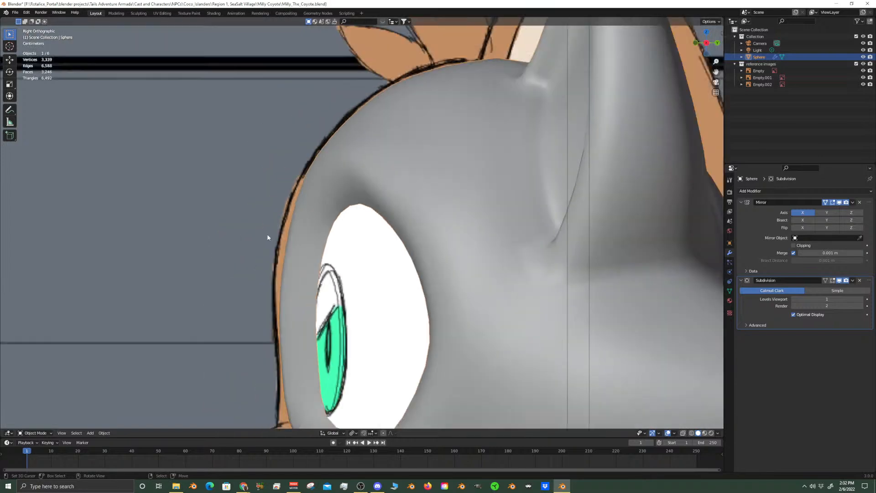
scroll(319, 290, "up", 2)
scroll(356, 300, "down", 2)
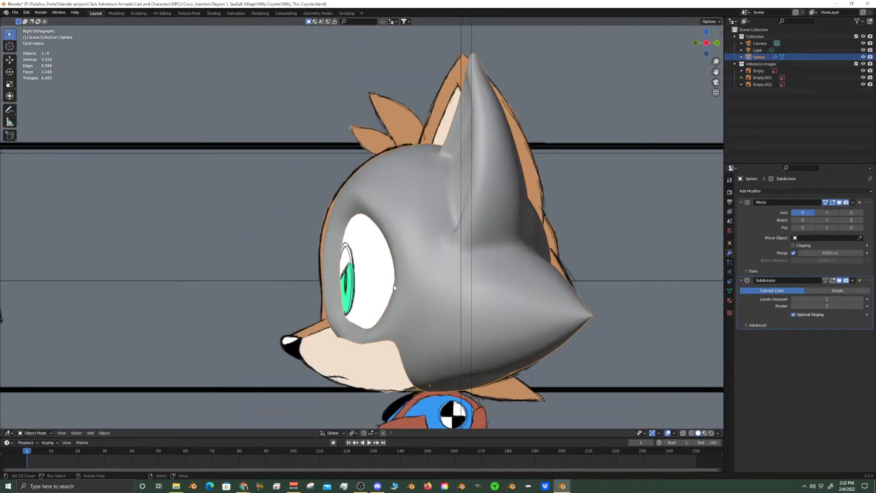
scroll(360, 302, "up", 6)
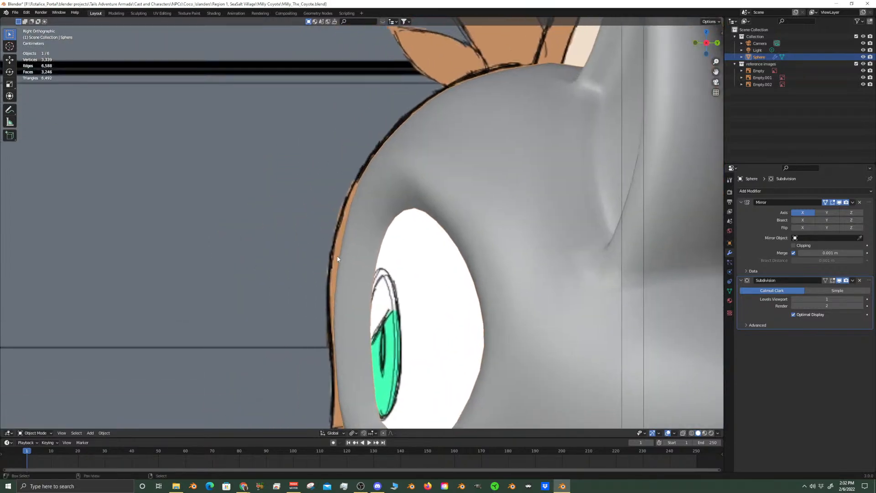
key("Tab")
middle_click_drag(320, 271, 352, 303)
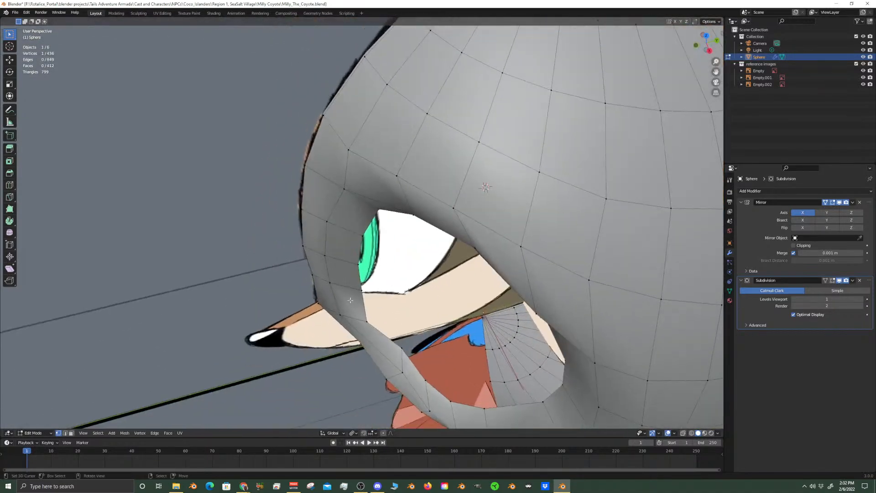
Inspect the smoothed head from the side, top and front, comparing its forehead and eye openings with the reference drawings
middle_click_drag(330, 263, 334, 281)
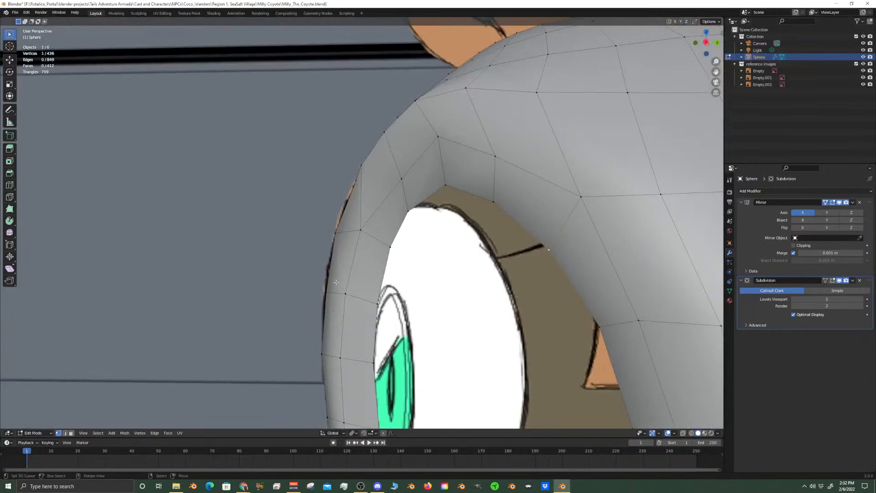
key("Tab")
key("KP_3")
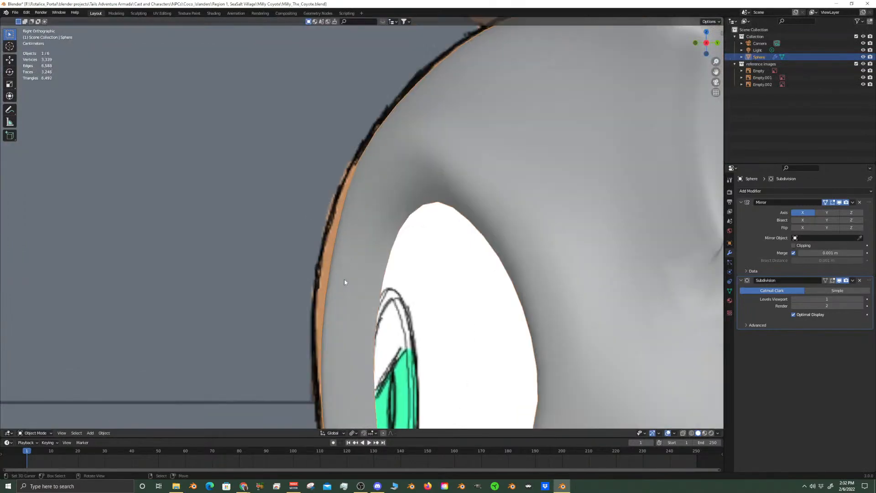
scroll(336, 283, "down", 10)
middle_click_drag(340, 290, 410, 336)
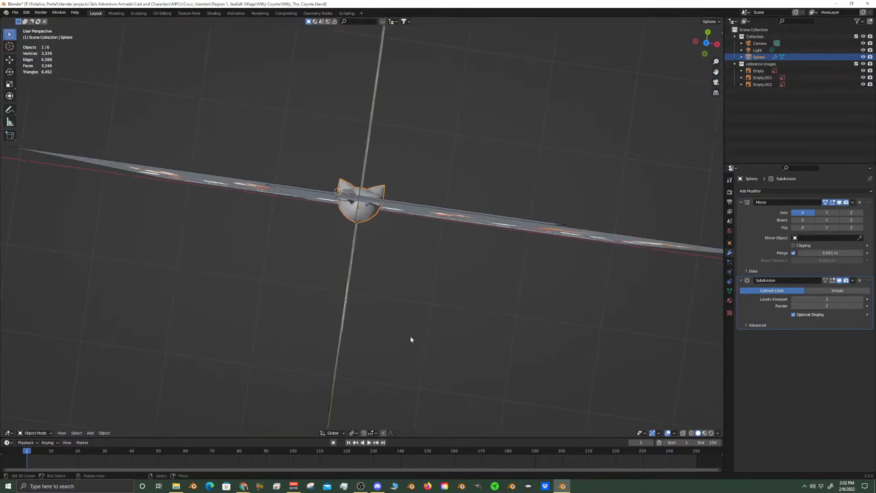
key("KP_7")
scroll(410, 335, "up", 3)
scroll(405, 331, "up", 8)
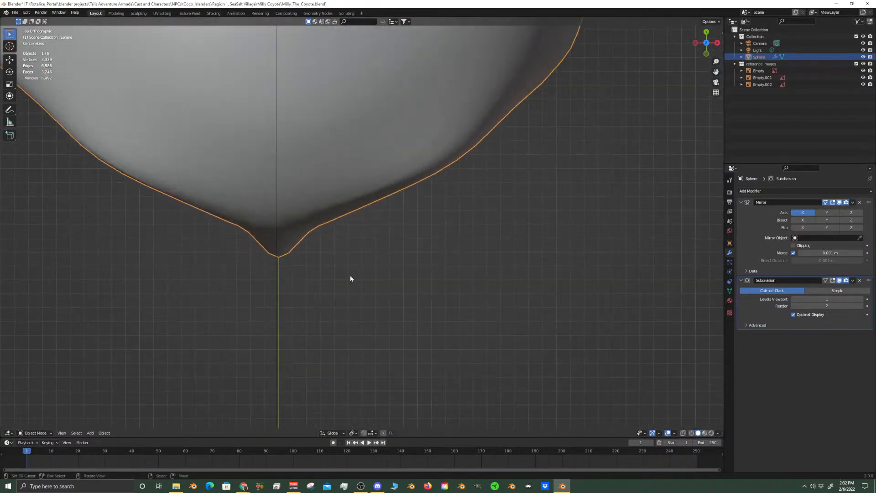
middle_click_drag(403, 323, 401, 232)
key("KP_1")
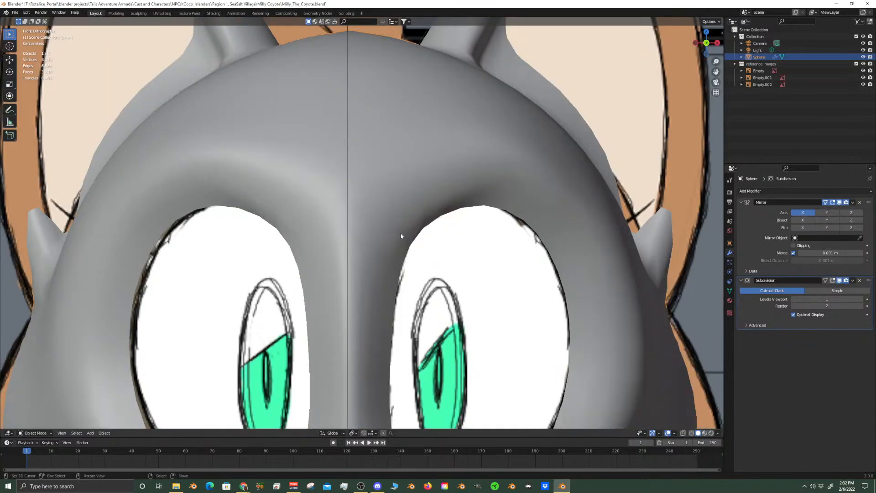
scroll(400, 232, "down", 4)
scroll(380, 313, "up", 4)
In Edit Mode, select the column of four vertices running down the side of the nose bridge beside the eye opening
key("Tab")
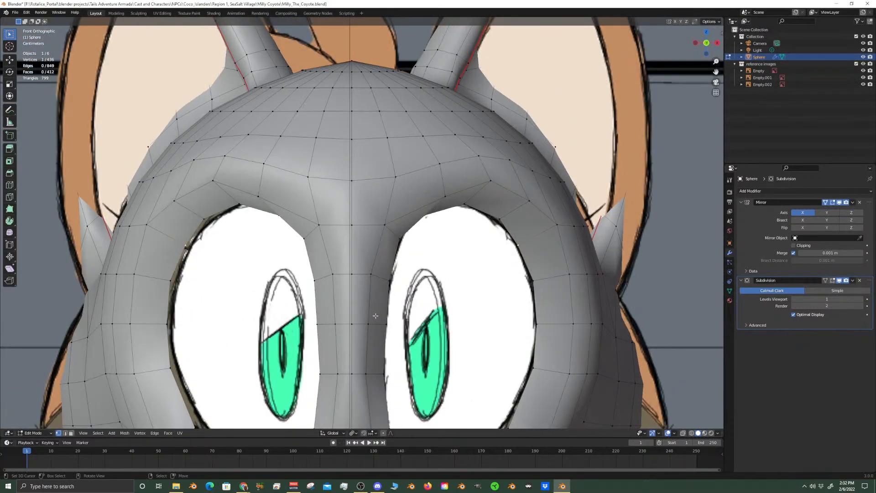
right_click(371, 324, "shift")
middle_click_drag(370, 325, 399, 289, "shift")
right_click(369, 276, "shift")
right_click(373, 332, "shift")
Try edge-sliding the selected nose-bridge column about 0.45 toward the eye opening, inspect the smoothed shape, and undo the slide
key("g")
key("g")
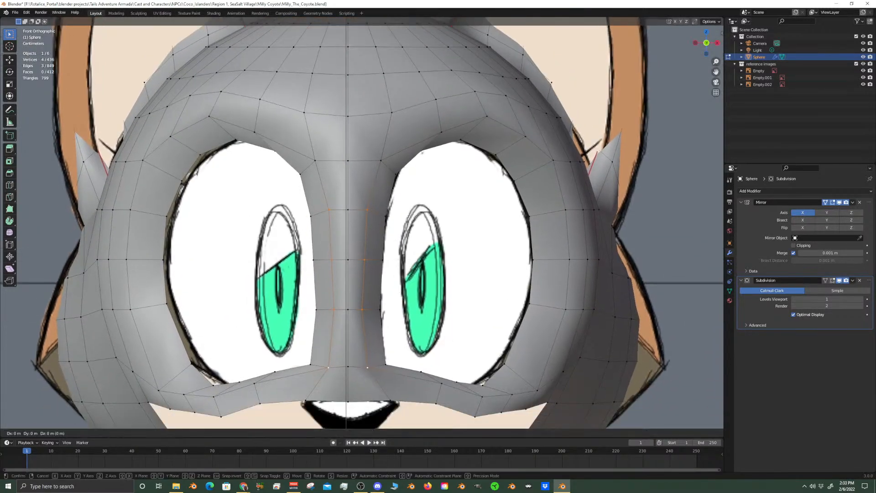
left_click(404, 291)
key("Tab")
middle_click_drag(401, 292, 312, 374)
key("Tab")
scroll(427, 305, "up", 2)
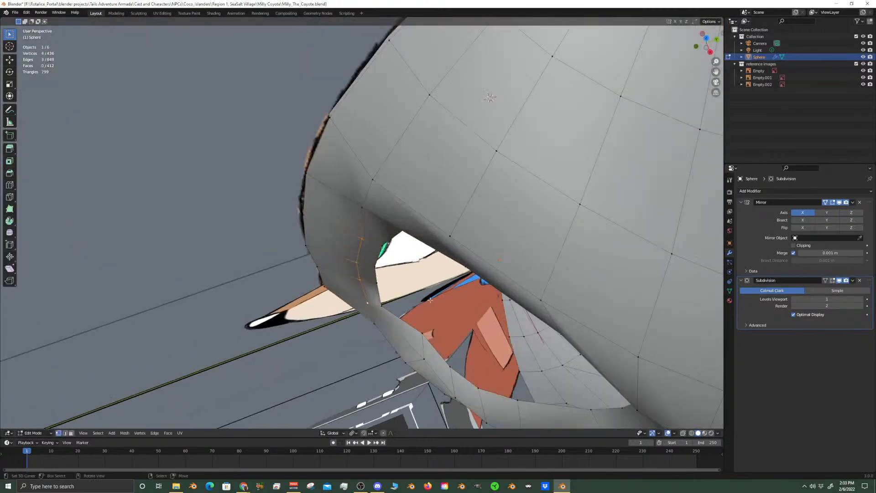
key("ctrl+z")
key("ctrl+z")
key("ctrl+z")
Move the selected nose-bridge vertices about 0.0045 m along X toward the eye opening and check the smoothed face against the front reference
key("g")
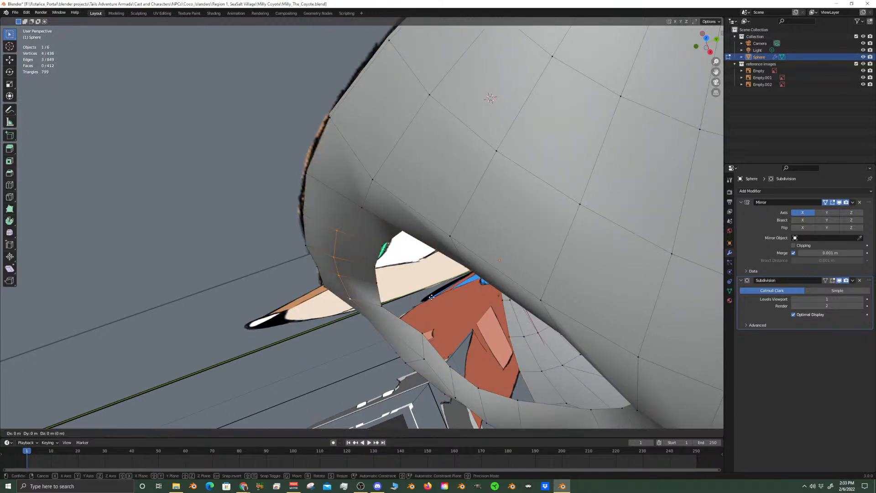
key("x")
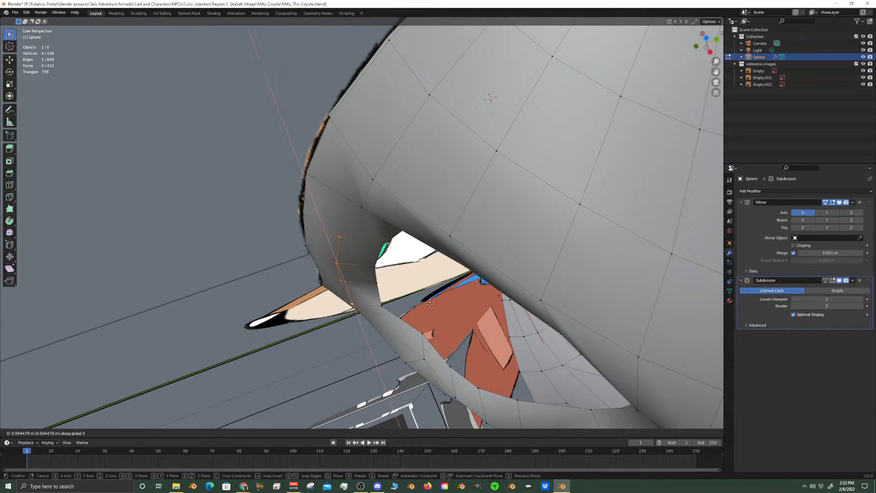
left_click(430, 308)
key("KP_1")
key("Tab")
scroll(397, 299, "down", 6)
scroll(388, 302, "down", 5)
scroll(387, 303, "up", 6)
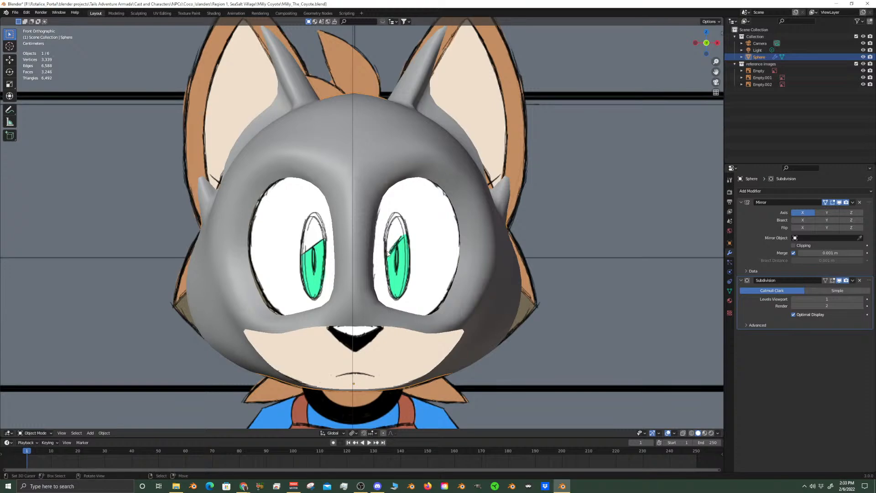
scroll(448, 283, "down", 5)
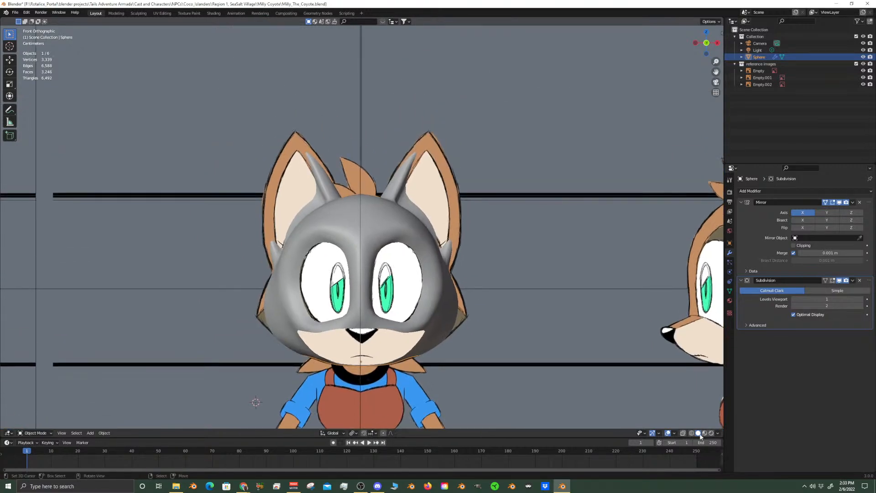
Hide the viewport overlays and examine the smooth shading of the head, eye openings and ears
left_click(668, 434)
middle_click_drag(585, 366, 208, 358)
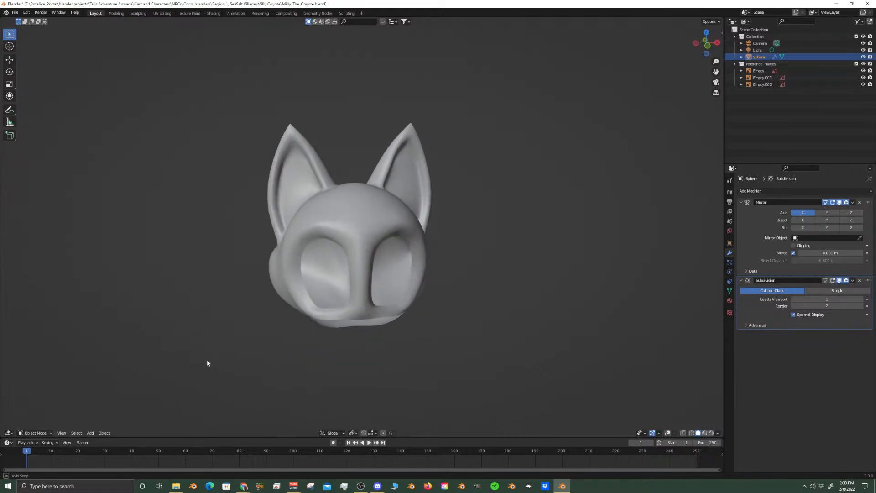
scroll(453, 227, "up", 8)
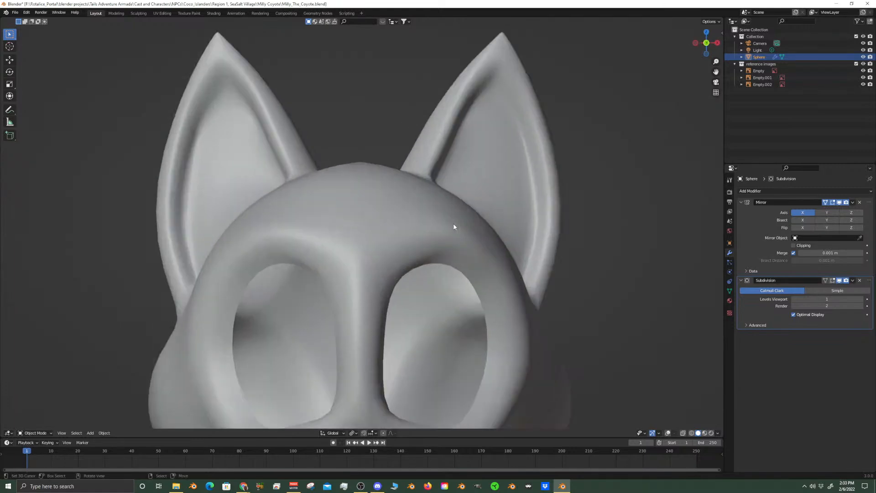
scroll(402, 301, "down", 6)
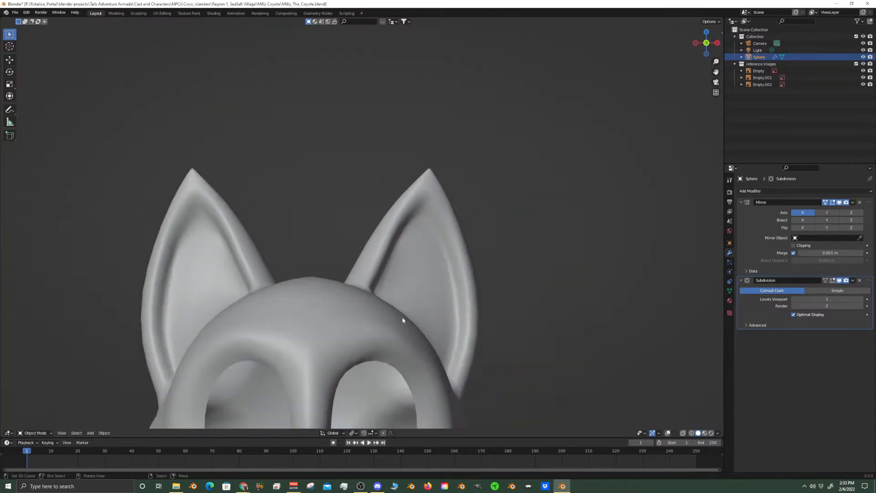
scroll(415, 312, "up", 5)
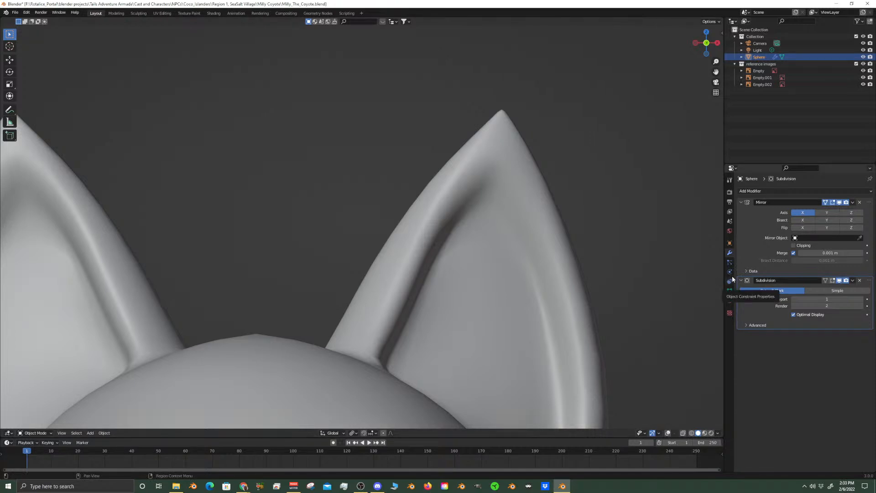
Restore the viewport overlays and hide the reference images collection
left_click(667, 433)
scroll(447, 265, "down", 5)
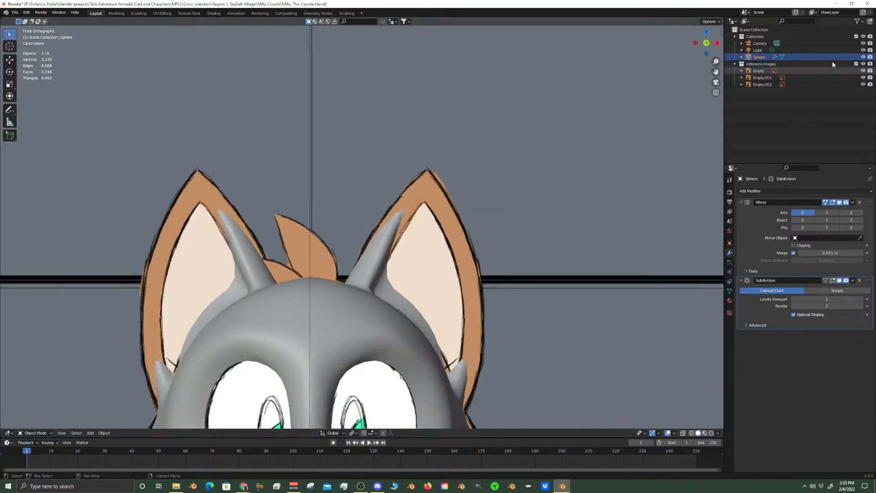
left_click(863, 64)
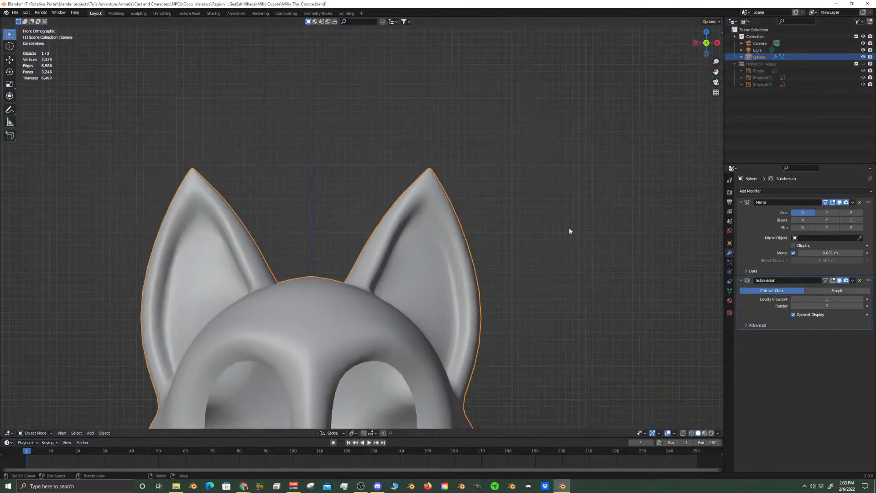
In Edit Mode, select the row of four vertices crossing the ear's inward-facing rim at about mid-height
key("Tab")
scroll(484, 279, "up", 5)
middle_click_drag(432, 289, 436, 232, "shift")
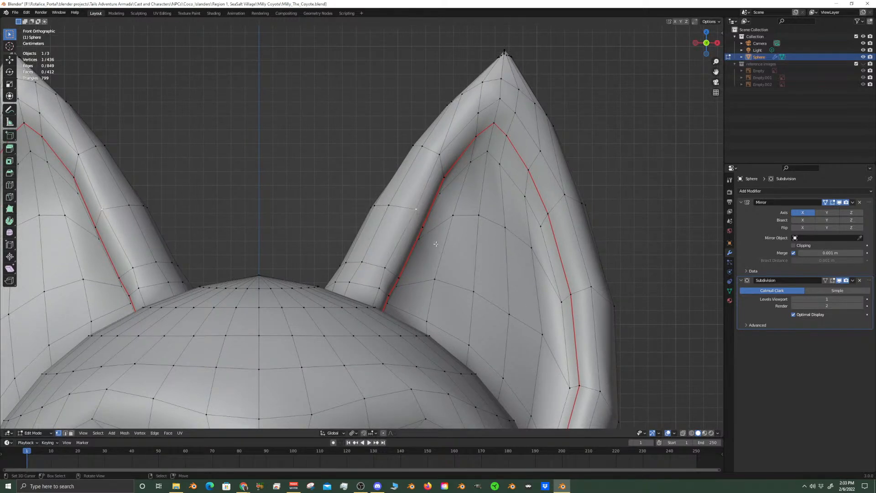
scroll(438, 244, "up", 2)
left_click(449, 229, "shift")
left_click(401, 197, "shift")
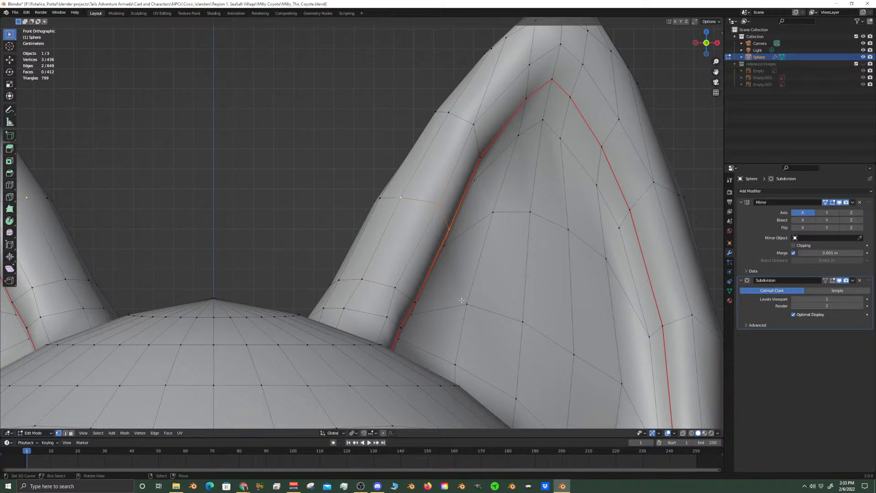
left_click(380, 198, "shift")
key("g")
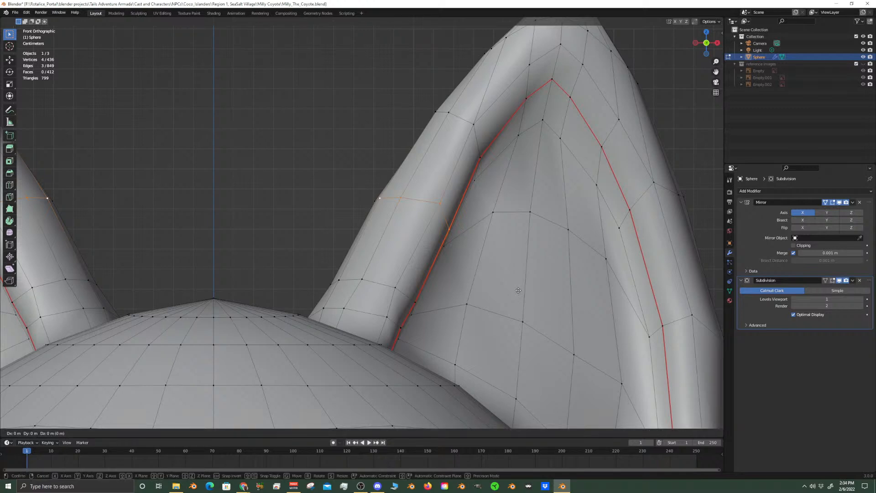
key("g")
right_click(514, 291)
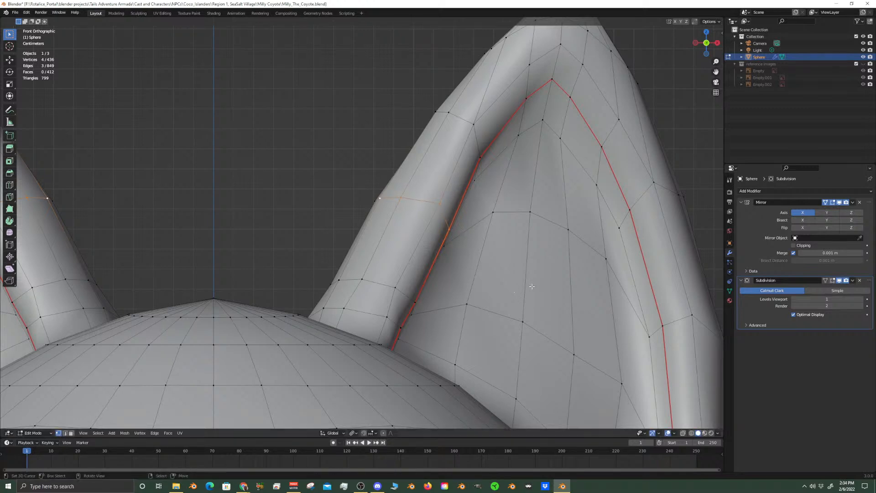
Move the selected mid-height ear-rim row about 0.0027 m along X toward the middle of the head
key("g")
key("x")
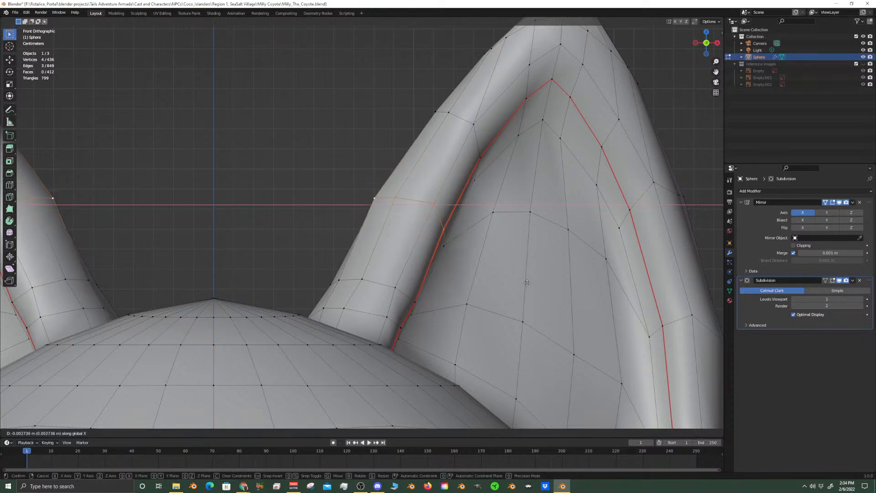
left_click(488, 145)
Select the next four-vertex row up the ear's inward-facing rim and nudge it slightly along X toward the middle of the head
right_click(473, 124)
right_click(449, 113, "shift")
right_click(434, 111, "shift")
right_click(479, 157, "shift")
middle_click_drag(479, 157, 544, 254)
key("KP_1")
middle_click_drag(515, 223, 497, 272, "shift")
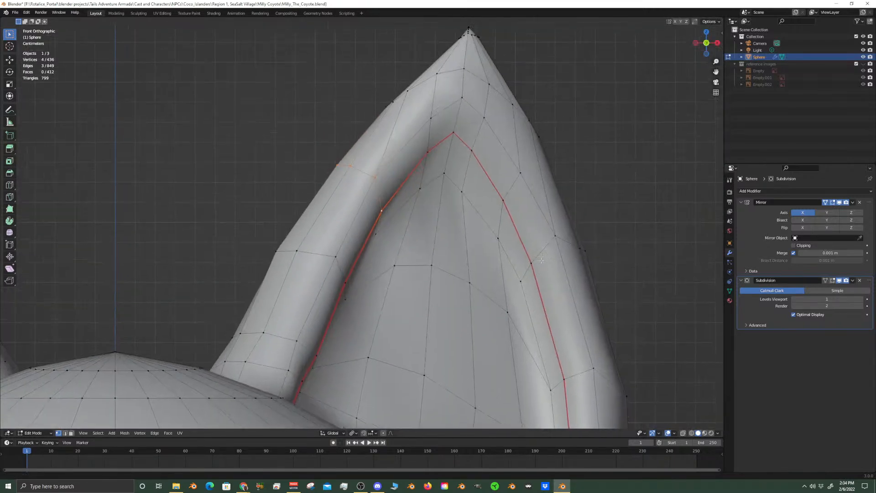
key("g")
key("x")
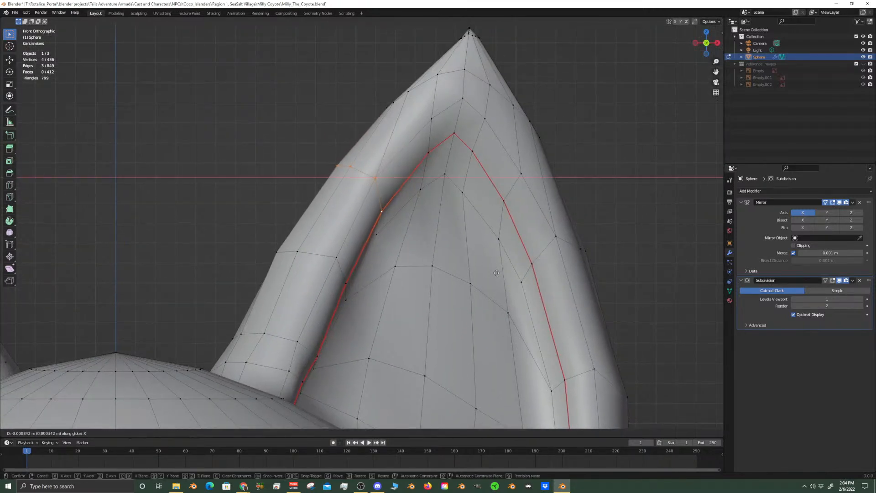
left_click(493, 273)
key("Tab")
scroll(380, 305, "down", 8)
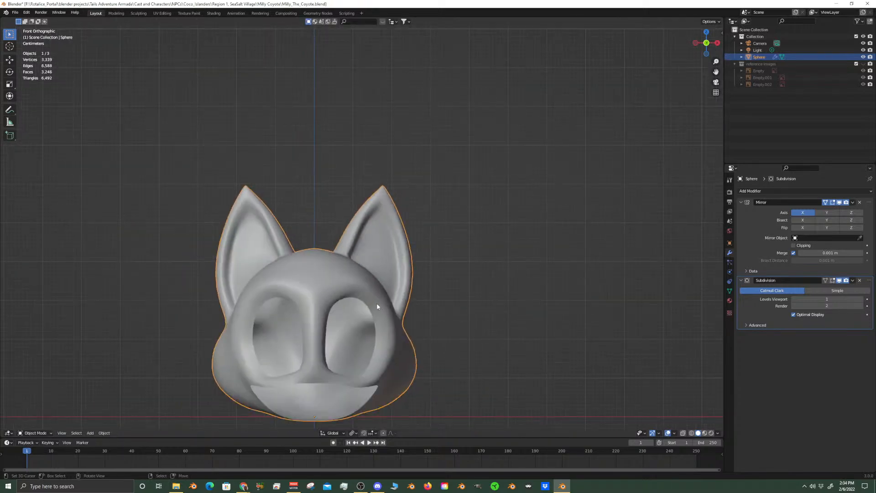
Select the row of four vertices crossing the ear's inward-facing rim just above its base, viewed from the front
scroll(379, 303, "up", 6)
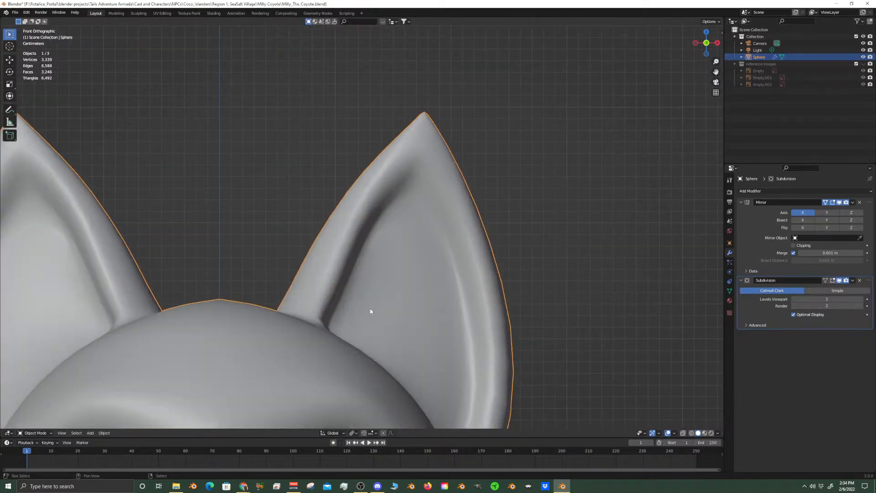
scroll(372, 308, "up", 4)
key("Tab")
left_click(330, 226, "alt")
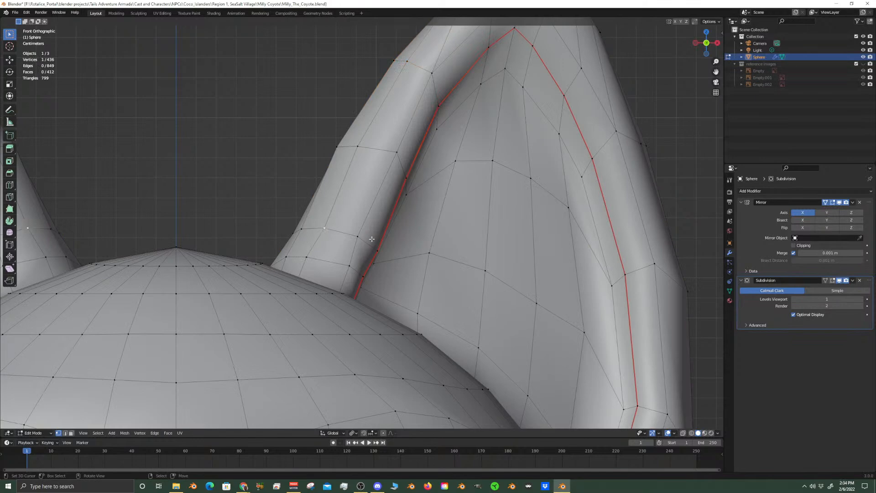
left_click(378, 249, "shift")
middle_click_drag(377, 250, 465, 255)
key("KP_5")
key("KP_1")
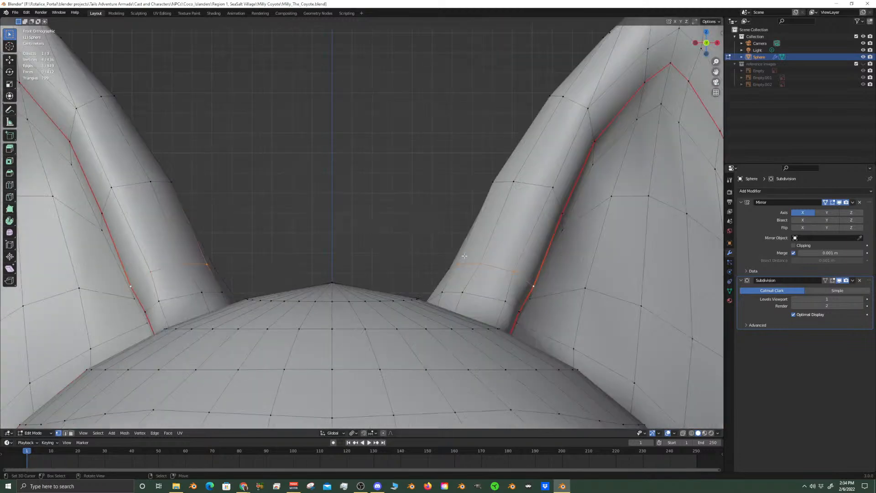
key("g")
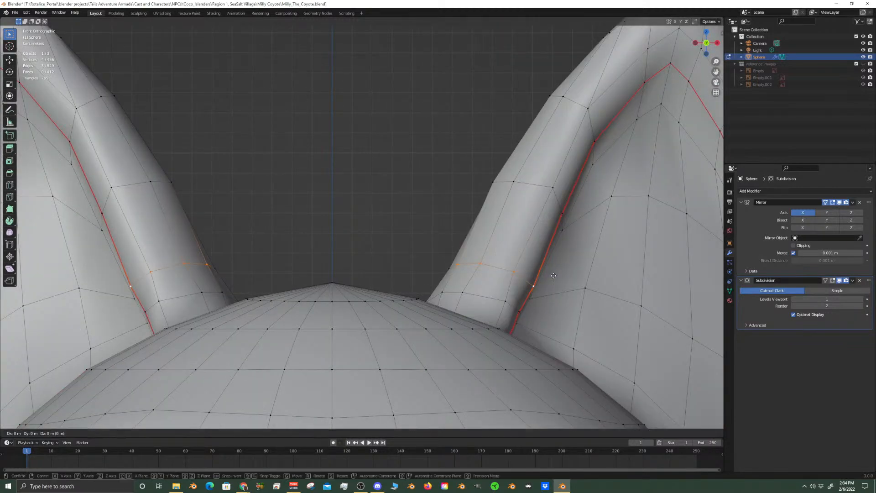
key("x")
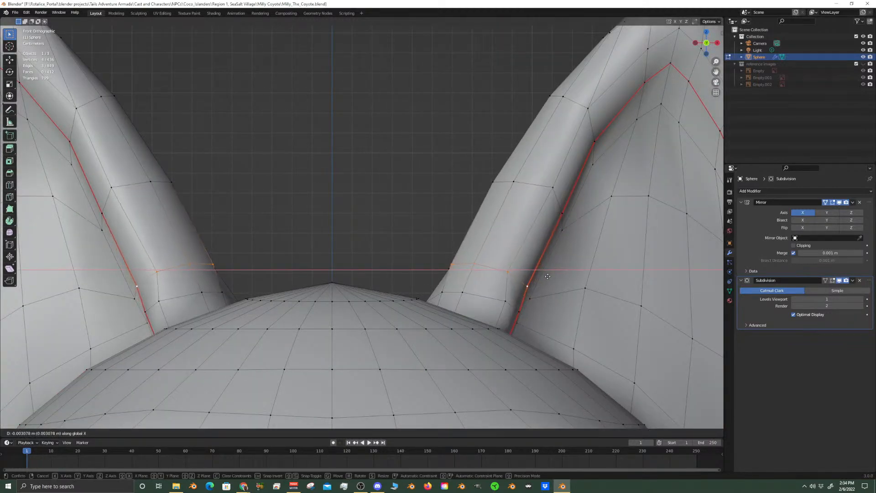
left_click(551, 278)
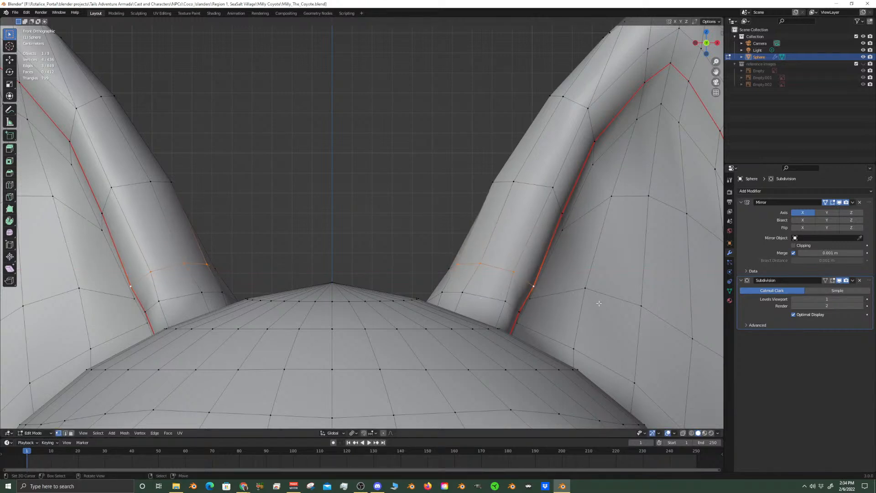
Move the selected row near the ear's base about 0.002 m along X toward the middle of the head
key("g")
key("x")
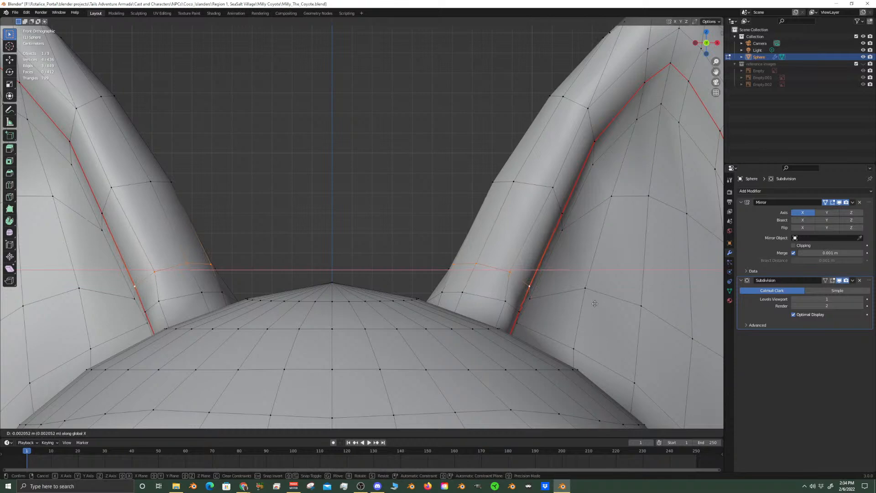
left_click(594, 304)
scroll(590, 279, "down", 2)
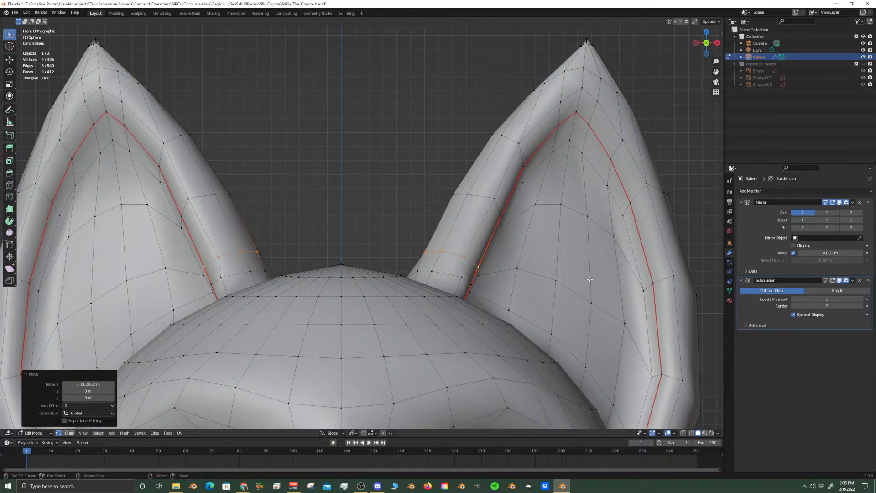
Move a vertex on the head-facing side of the ear near its base about 0.0031 m along Y
key("alt+a")
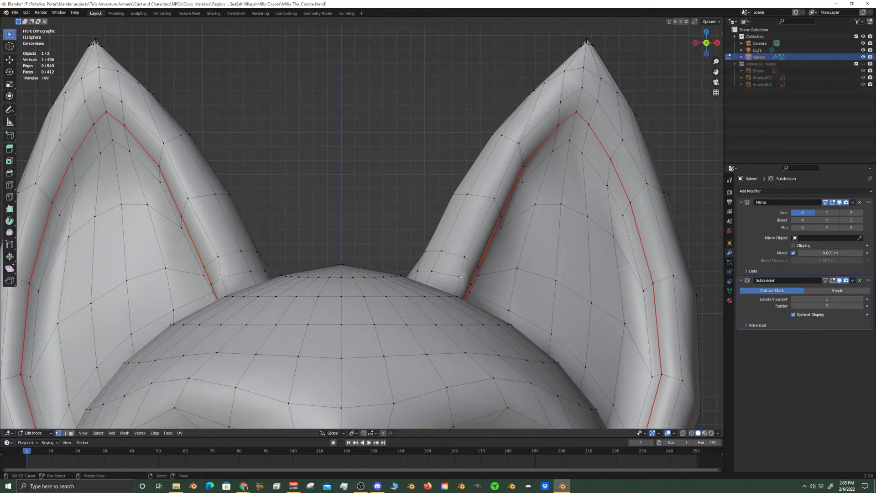
right_click(432, 271)
scroll(432, 271, "down", 3)
scroll(459, 253, "up", 5)
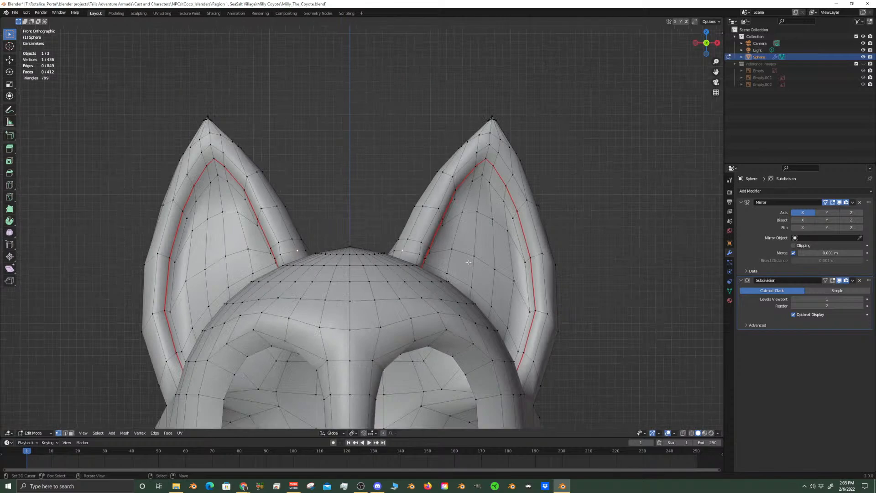
middle_click_drag(395, 211, 422, 224)
key("ctrl+z")
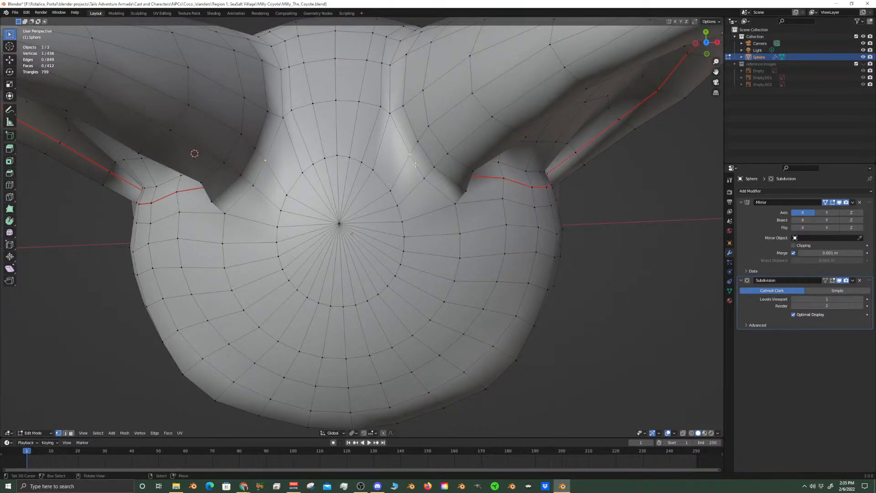
scroll(416, 165, "down", 3)
scroll(433, 177, "up", 3)
scroll(433, 177, "down", 2)
middle_click_drag(441, 219, 412, 264, "shift")
key("g")
key("y")
left_click(464, 280)
middle_click_drag(460, 294, 476, 203)
key("KP_1")
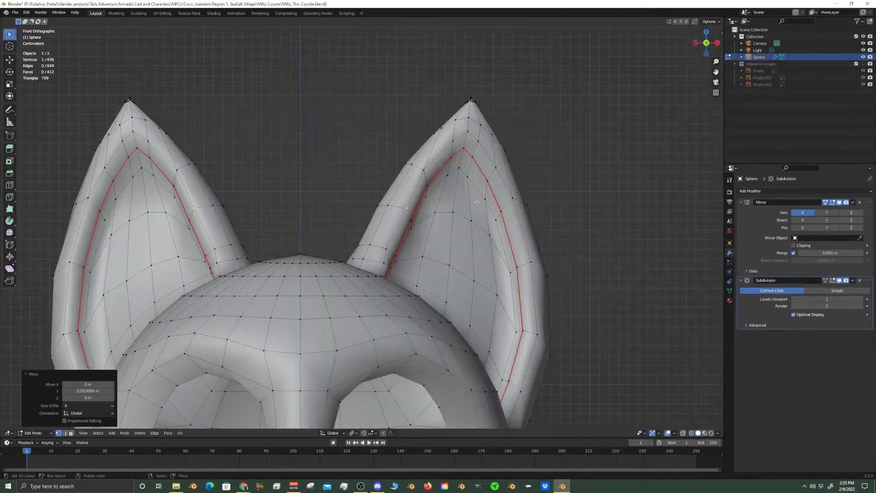
Examine the smoothed ears, face and cheek in Object Mode, comparing the ear rim with its mesh in Edit Mode
scroll(477, 202, "up", 4)
key("Tab")
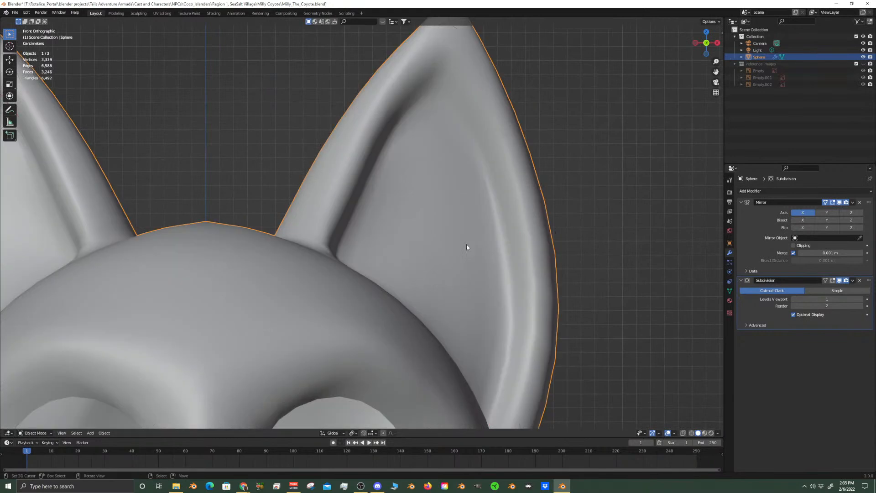
scroll(499, 289, "down", 4)
scroll(457, 295, "down", 2)
scroll(427, 300, "up", 6)
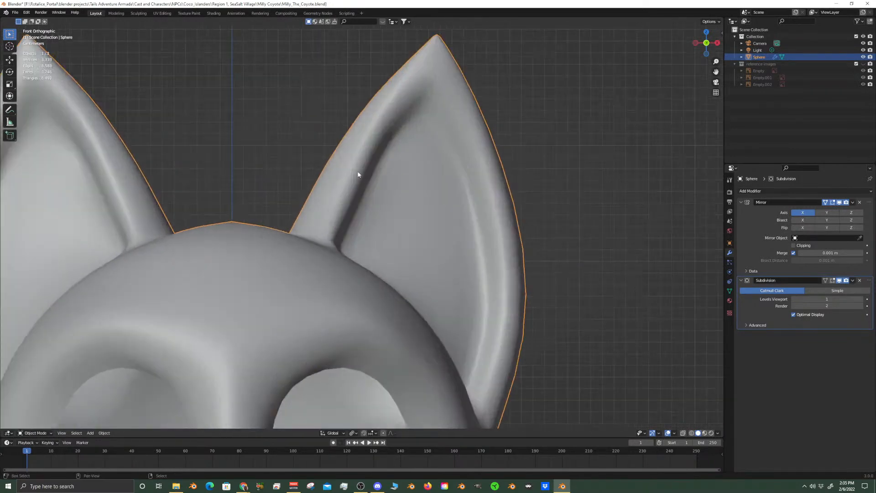
key("Tab")
left_click(383, 180)
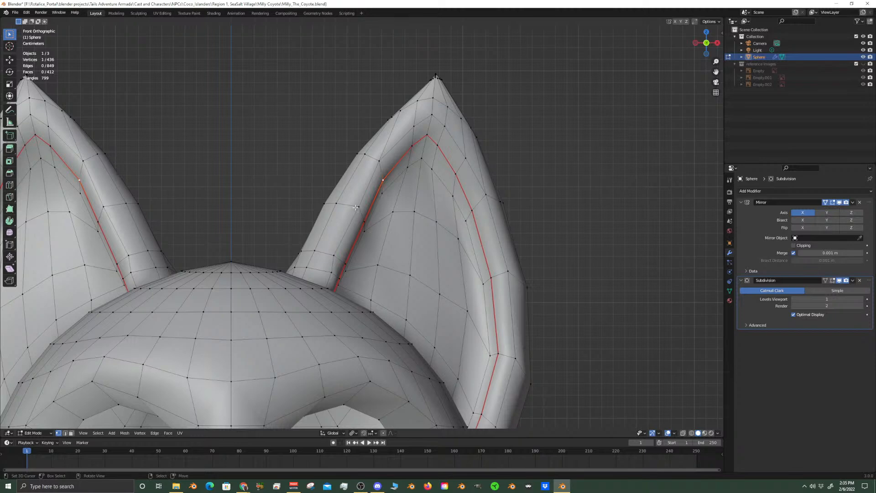
scroll(364, 223, "up", 2)
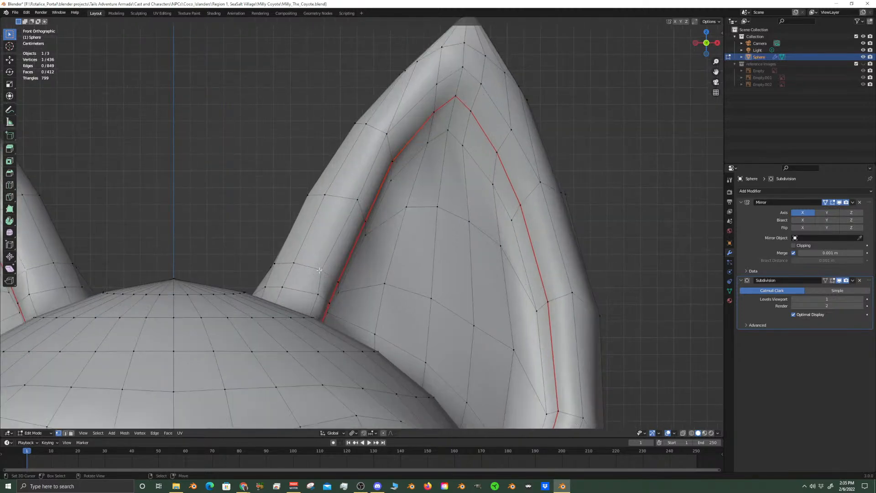
scroll(319, 270, "down", 10)
key("Tab")
scroll(365, 285, "up", 6)
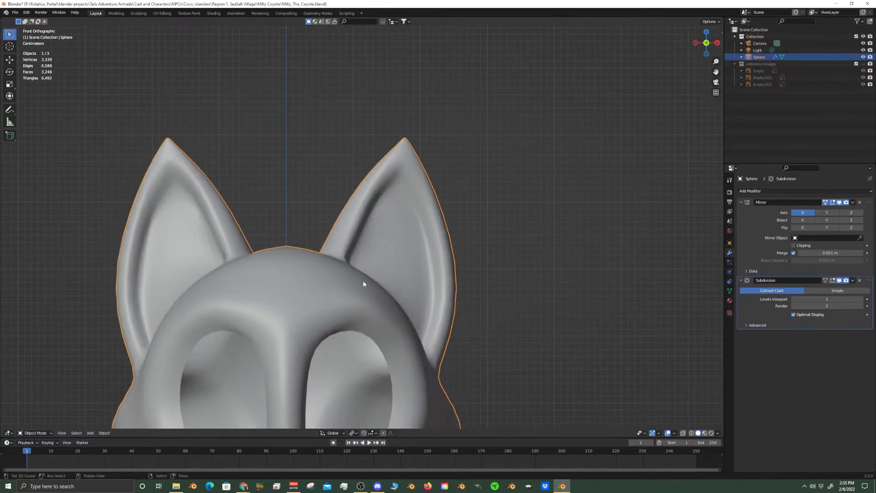
scroll(363, 283, "down", 4)
middle_click_drag(376, 301, 401, 218, "shift")
scroll(403, 218, "up", 4)
scroll(402, 216, "up", 1)
middle_click_drag(377, 308, 335, 302, "shift")
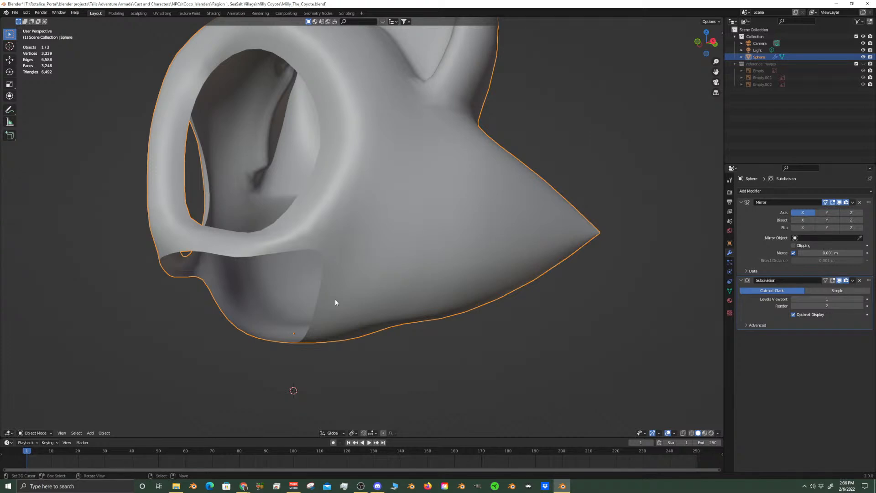
scroll(243, 190, "down", 4)
key("KP_1")
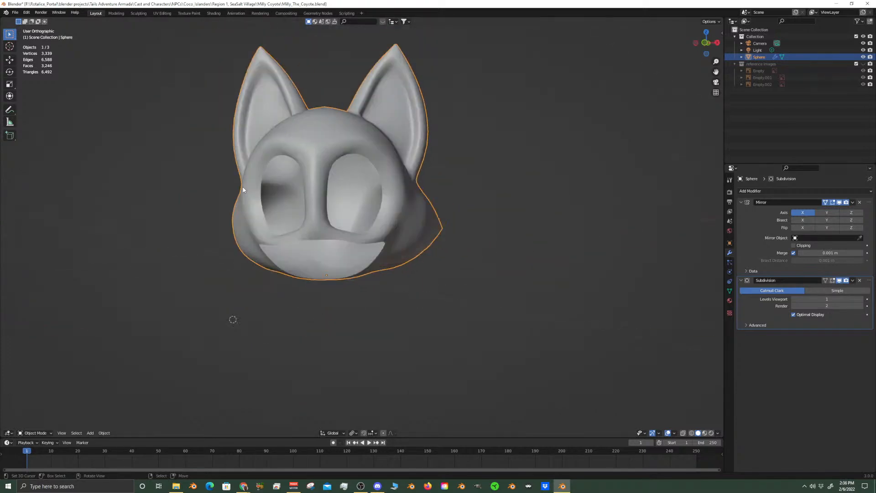
Select in Edit Mode the edge loop around the cheek tuft's base, plus one edge line up to its open tip ring
middle_click_drag(326, 101, 309, 307, "shift")
middle_click_drag(360, 331, 366, 152, "shift")
scroll(423, 286, "up", 2)
middle_click_drag(422, 287, 310, 285)
scroll(440, 297, "up", 3)
middle_click_drag(440, 297, 364, 306, "shift")
key("Tab")
left_click(359, 322, "alt")
left_click(343, 290, "alt+shift")
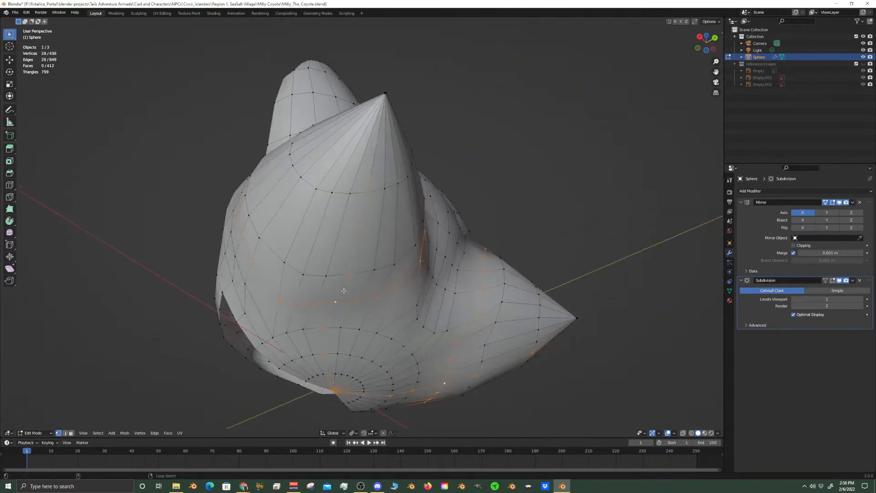
middle_click_drag(382, 211, 375, 288, "shift")
scroll(376, 288, "up", 3)
scroll(376, 287, "up", 1)
scroll(383, 283, "down", 1)
scroll(378, 265, "up", 1)
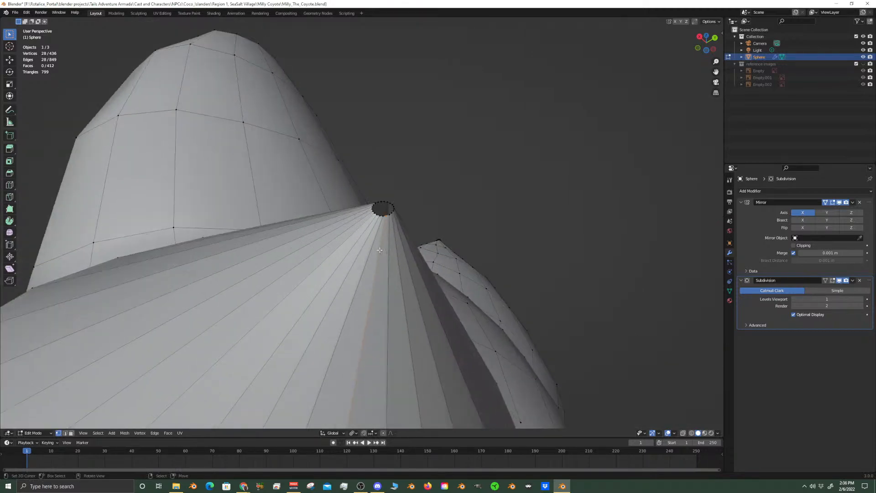
left_click(381, 217, "alt+shift")
Deselect the edges running from the tuft's base down to the chin and mark the remaining selected edges as a seam
scroll(380, 256, "down", 8)
middle_click_drag(374, 356, 377, 258, "shift")
scroll(376, 257, "up", 3)
key("c")
middle_click_drag(336, 305, 327, 223)
right_click(327, 223)
middle_click_drag(412, 265, 385, 242)
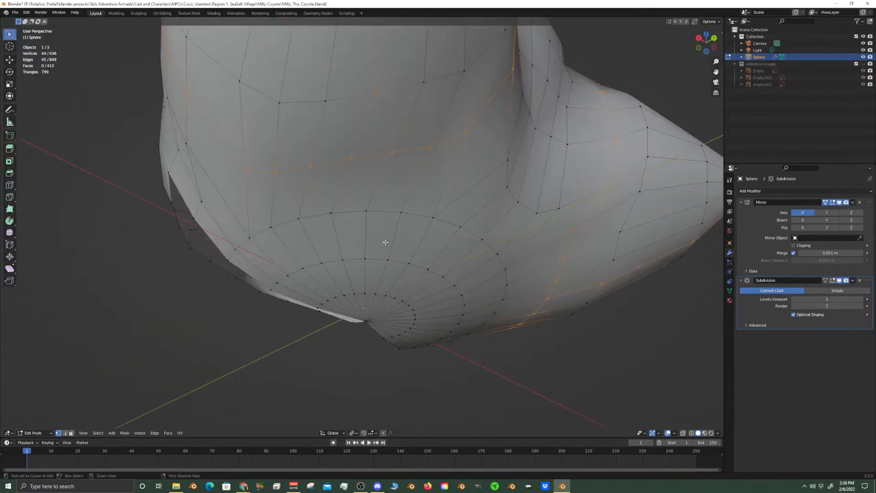
key("ctrl+e")
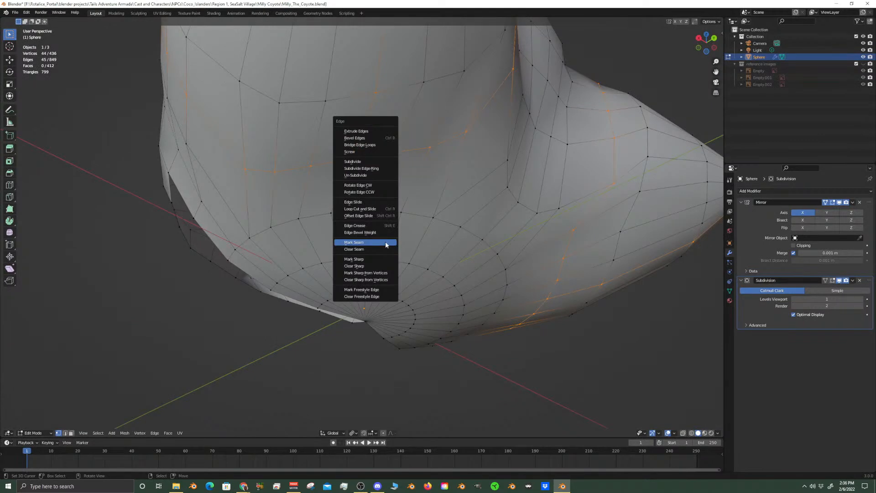
left_click(386, 242)
Extrude the open edge ring at the cheek tuft's tip in place and scale the new ring to 0.606
middle_click_drag(385, 242, 368, 260)
middle_click_drag(360, 292, 396, 181)
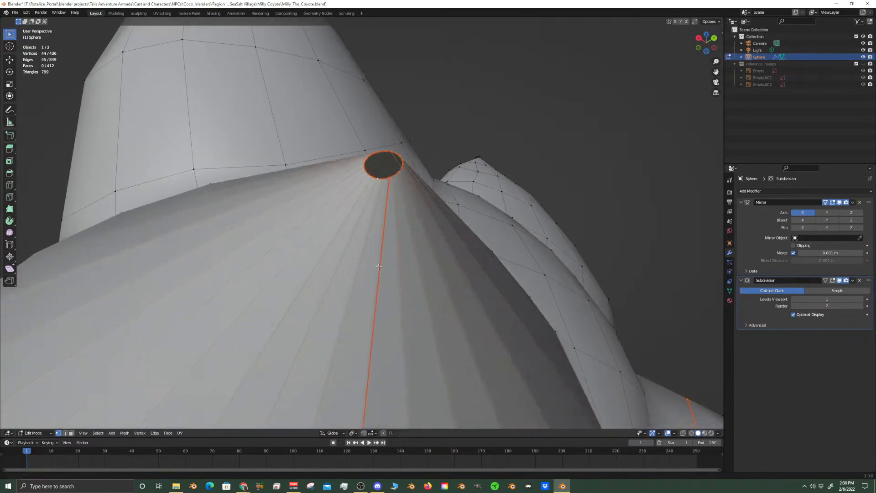
right_click(397, 177)
right_click(397, 177, "alt")
key("e")
right_click(426, 280)
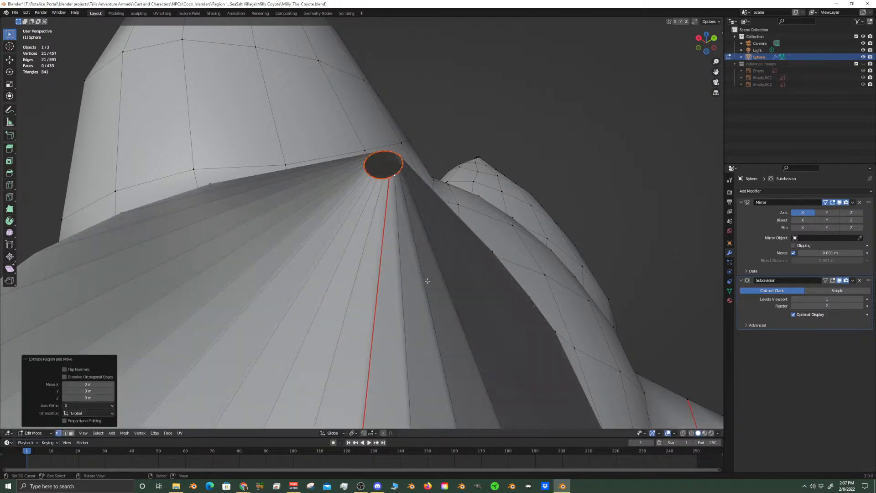
key("s")
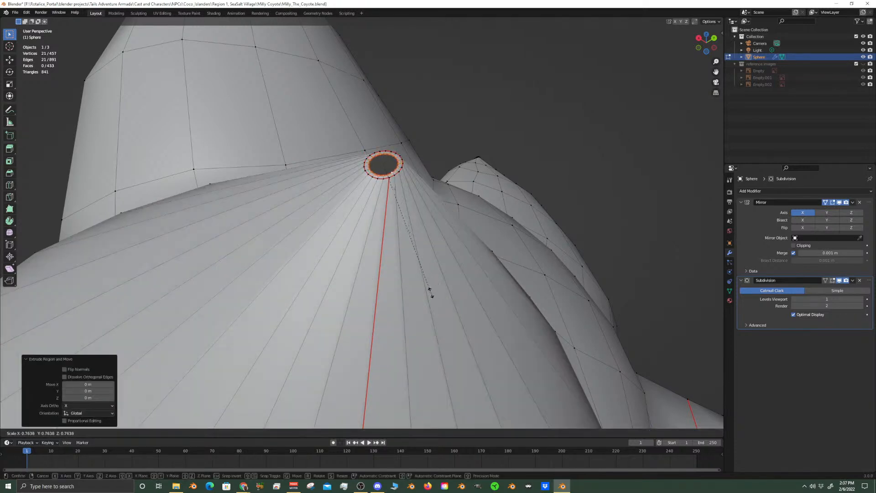
left_click(413, 270)
scroll(384, 272, "up", 4)
scroll(384, 272, "down", 5)
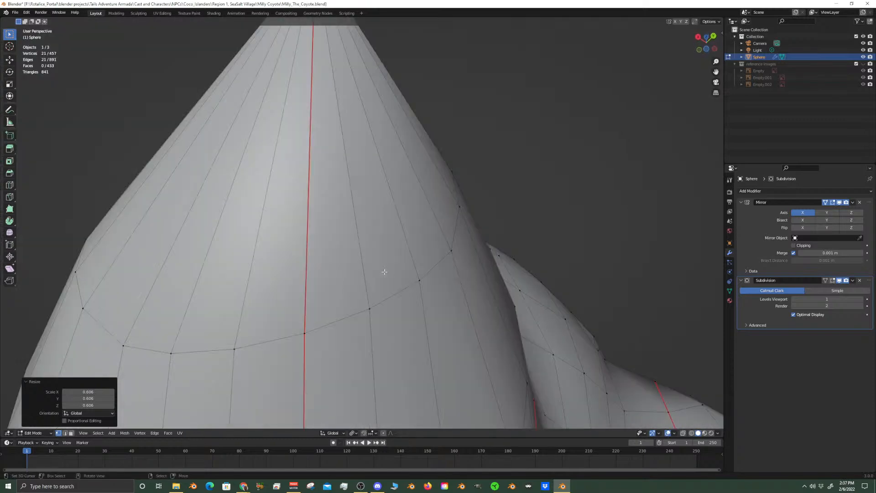
key("KP_Decimal")
middle_click_drag(385, 272, 395, 268)
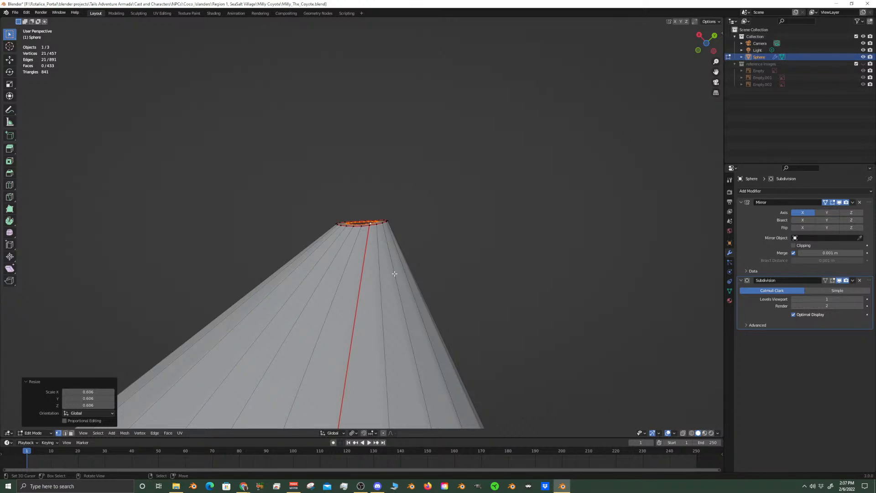
key("y")
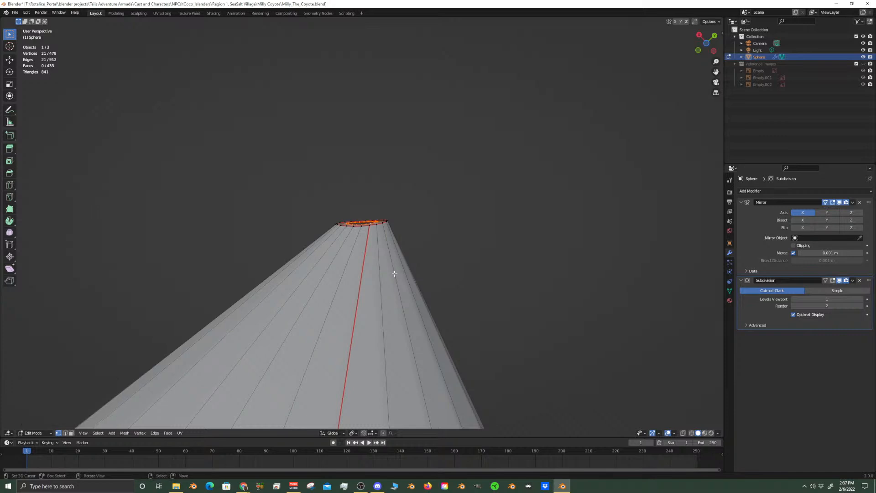
key("ctrl+z")
key("shift+z")
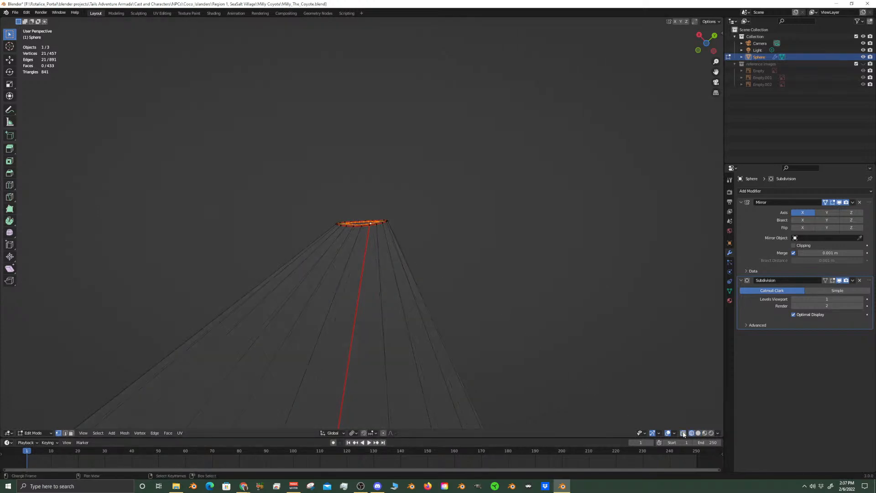
left_click(699, 433)
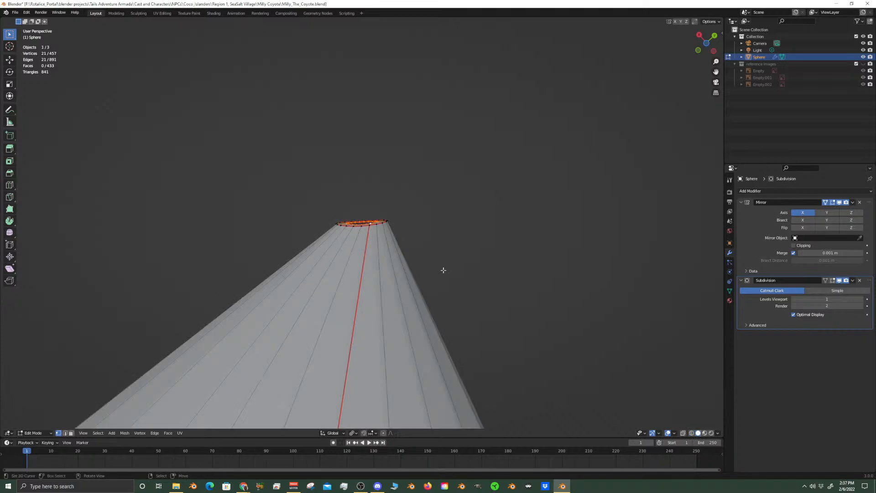
Move the inner tip ring outward in the XY plane, about 0.0004 m in X and 0.0005 m in Y, and scale it to 0.681
scroll(361, 279, "up", 3)
scroll(361, 279, "down", 1)
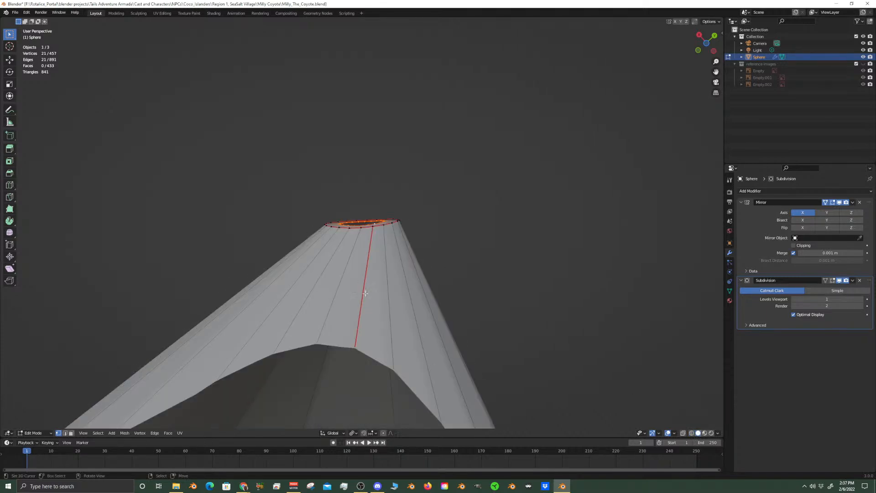
key("e")
key("shift+z")
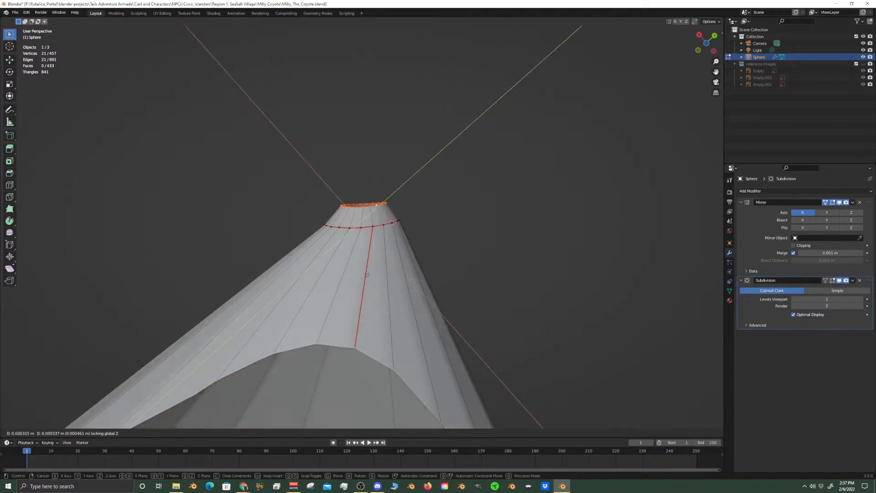
left_click(369, 267)
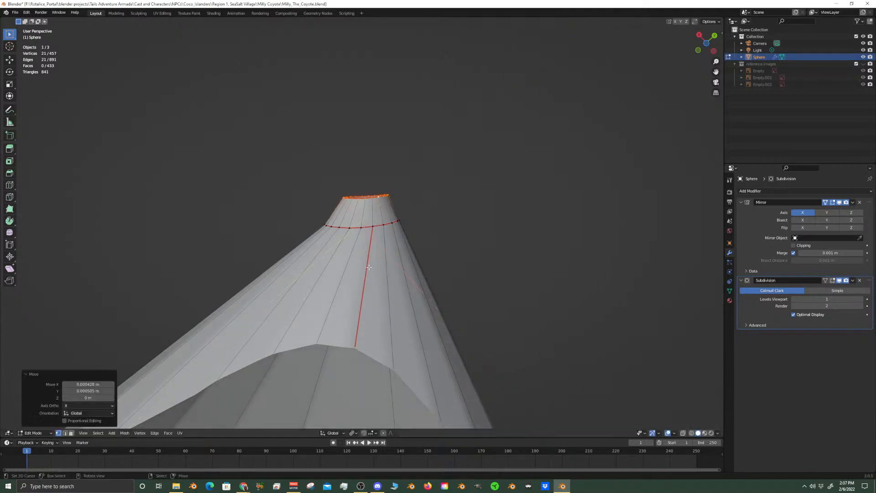
key("s")
left_click(392, 277)
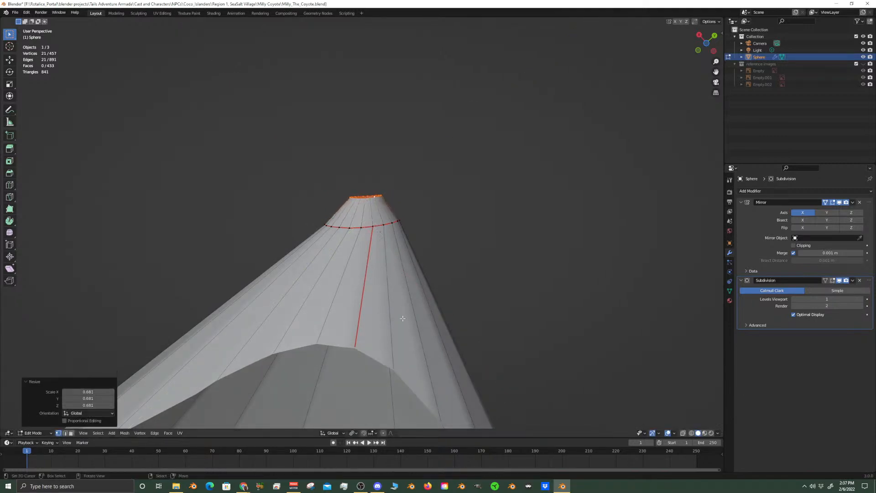
Merge the inner tip ring's vertices at their center to close the cheek tuft, and return to Object Mode
key("m")
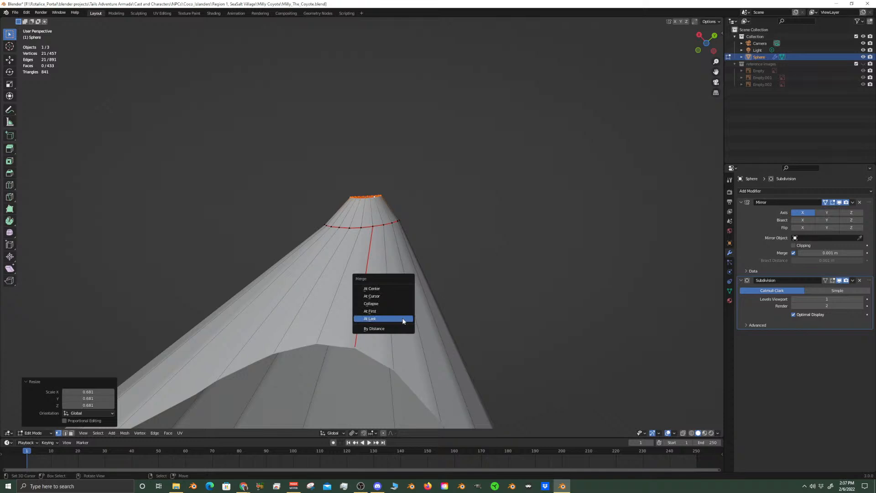
left_click(394, 289)
key("KP_Decimal")
scroll(393, 290, "down", 10)
scroll(393, 291, "up", 5)
key("Tab")
Check the closed, pointed cheek tuft on the smoothed head and save the file
middle_click_drag(393, 291, 331, 362)
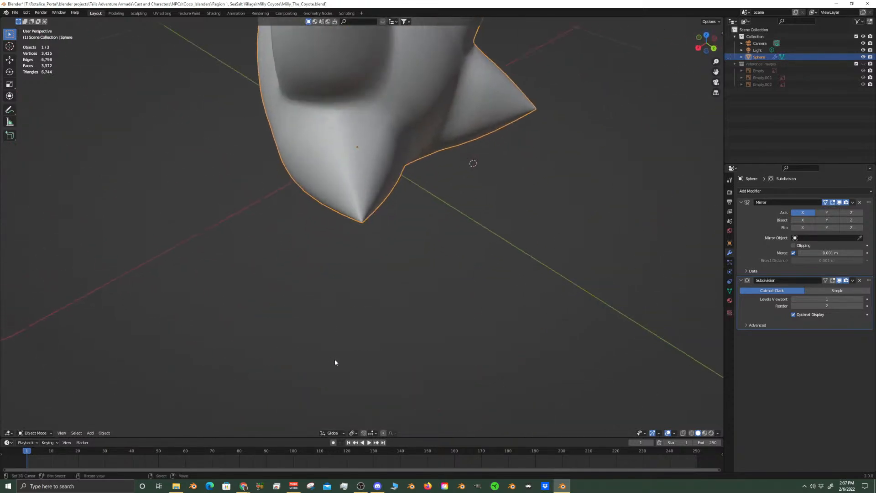
scroll(409, 266, "up", 3)
scroll(409, 266, "down", 4)
middle_click_drag(348, 249, 407, 257)
key("ctrl+s")
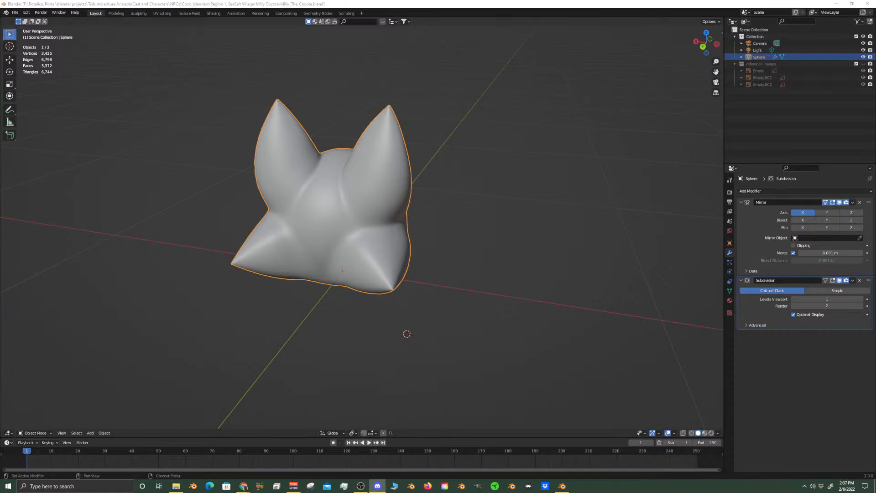
Show the reference images collection and compare the head with the drawings in front and right views
middle_click_drag(383, 303, 279, 293)
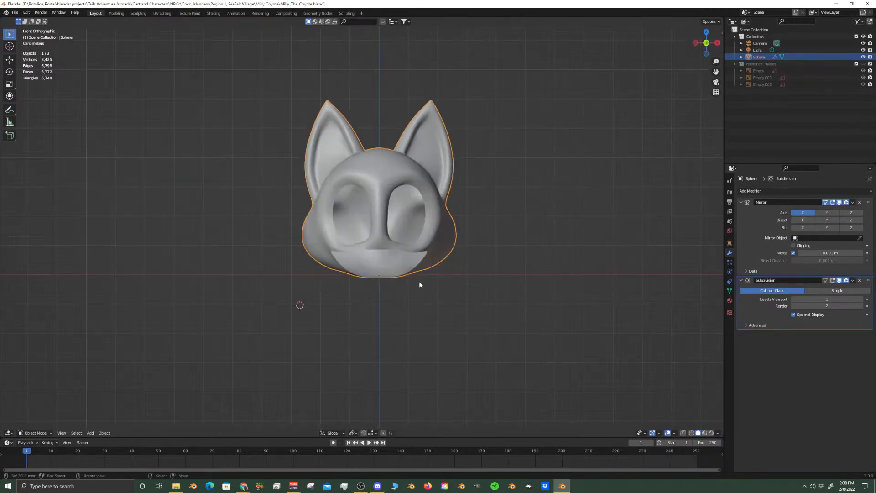
scroll(400, 284, "up", 3)
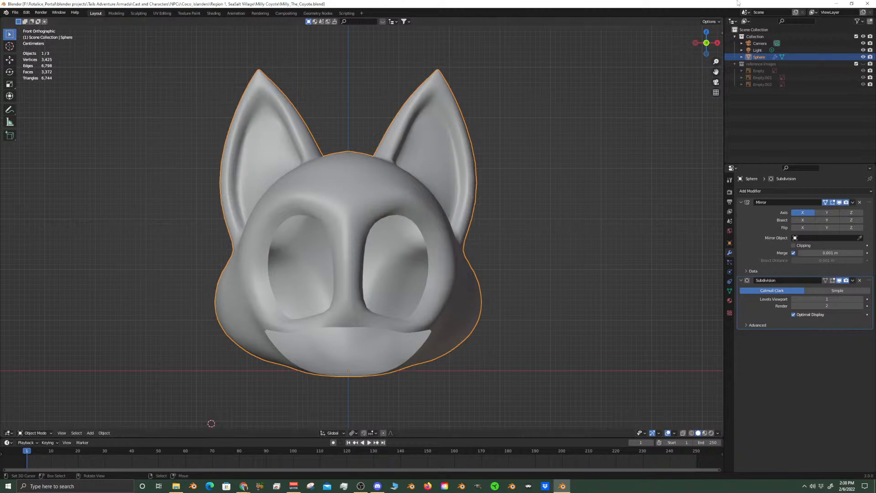
left_click(863, 65)
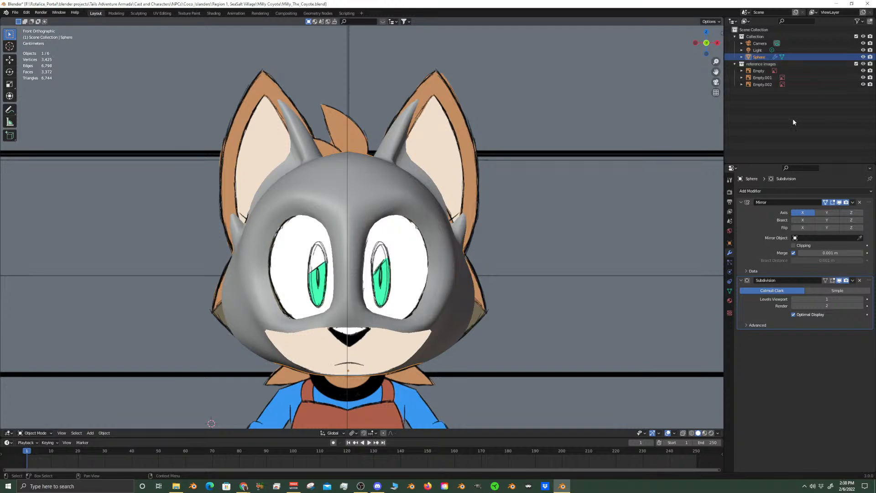
middle_click_drag(563, 276, 489, 272)
key("KP_3")
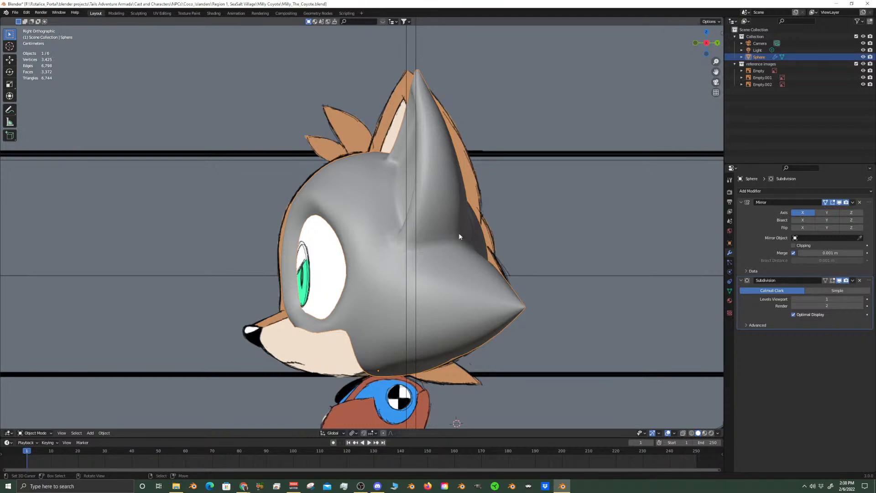
middle_click_drag(503, 259, 461, 290)
key("KP_3")
middle_click_drag(375, 244, 445, 249)
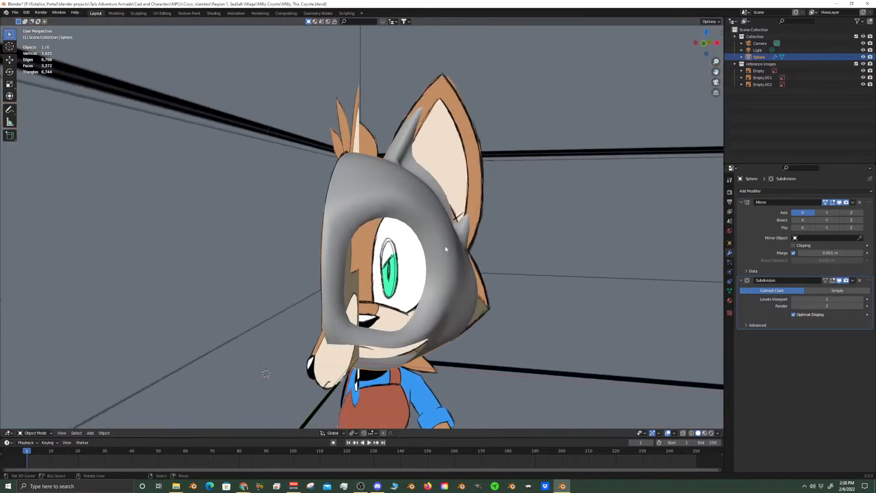
Compare the head's side profile with the drawing by hiding and showing the reference images, the model collection and the mesh wireframe
key("KP_3")
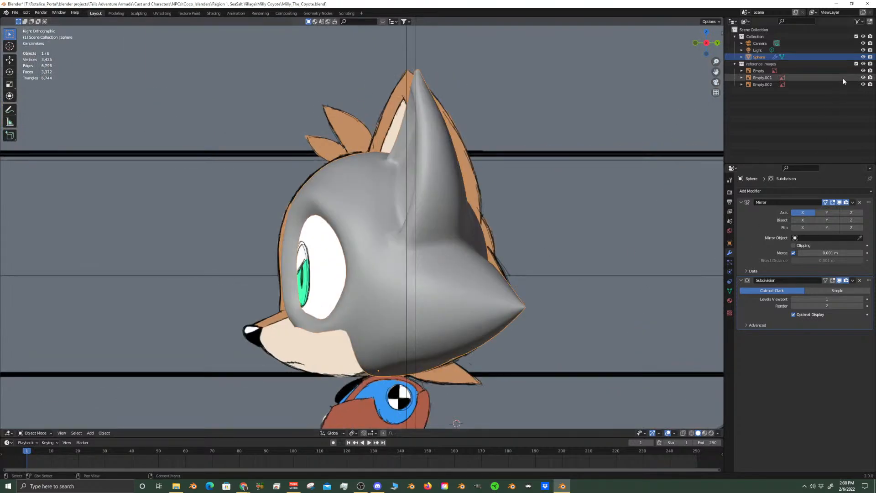
left_click(868, 64)
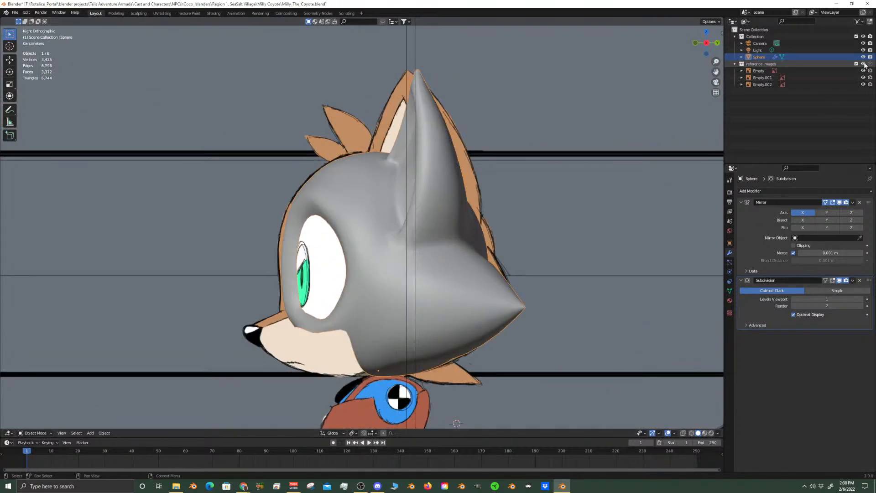
left_click(863, 64)
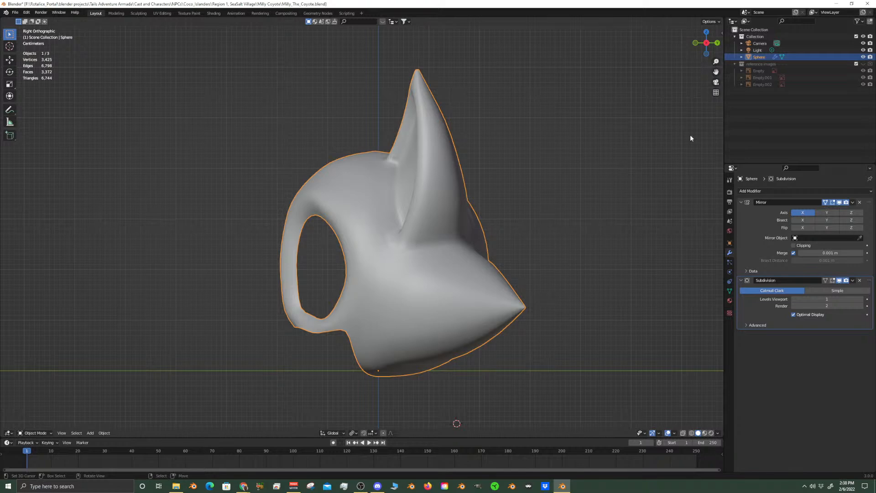
left_click(864, 64)
left_click(864, 36)
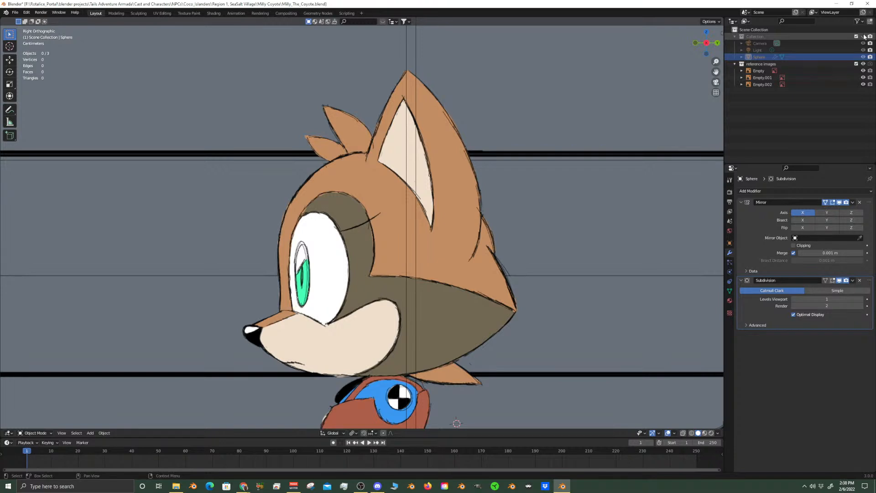
left_click(863, 37)
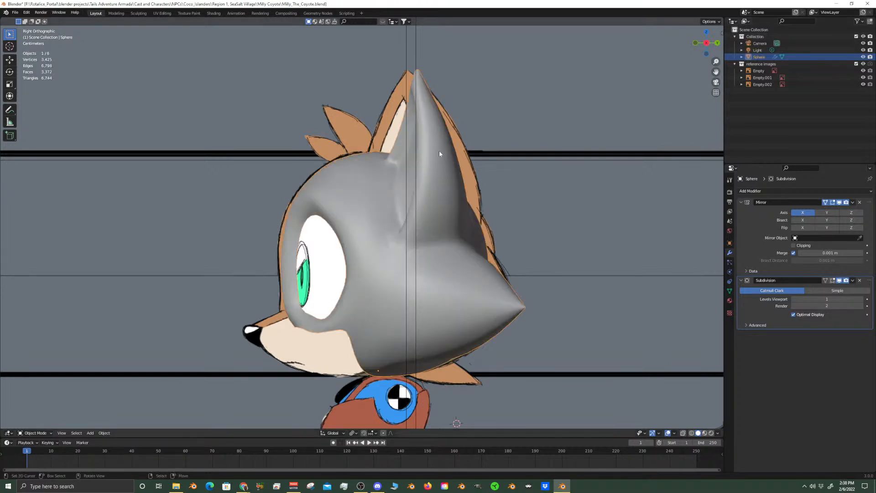
key("Tab")
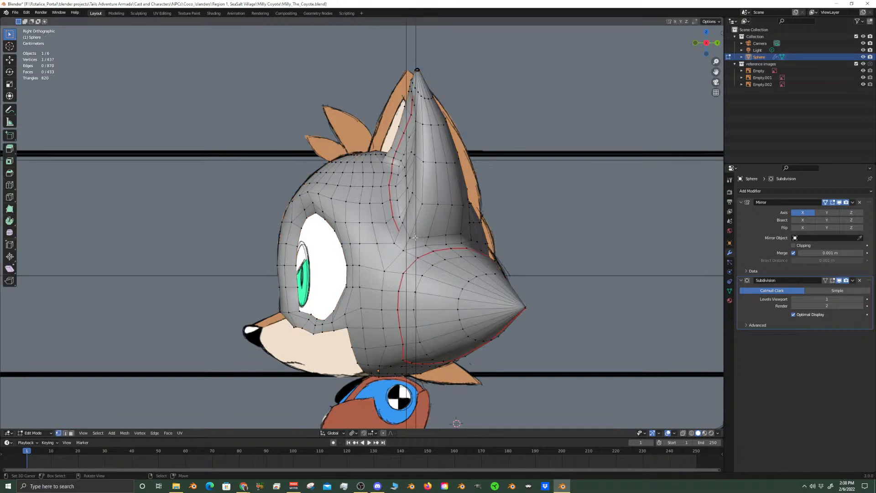
key("Tab")
Compare the head with the drawings in front and right views, briefly seeing through the model with X-ray
middle_click_drag(413, 237, 462, 309)
key("KP_1")
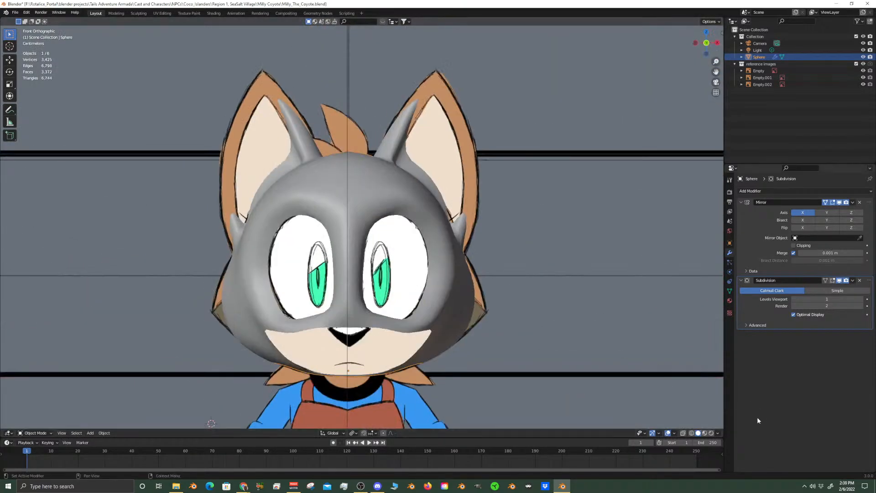
left_click(684, 435)
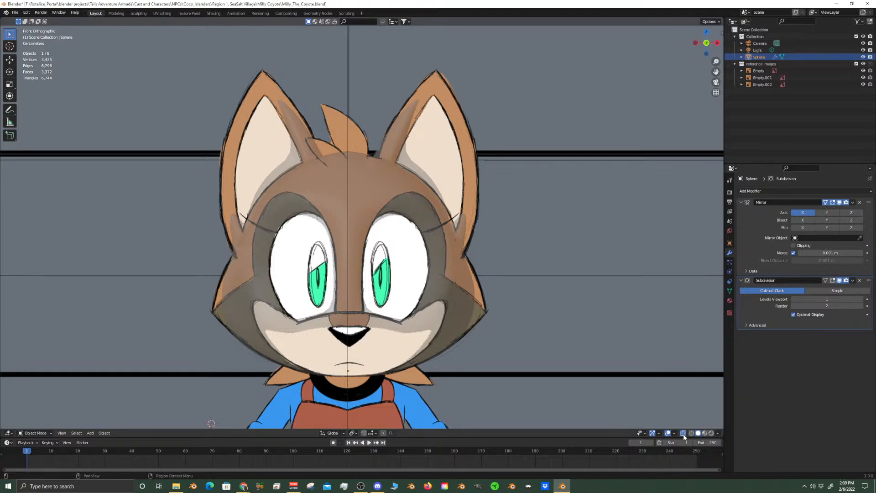
left_click(684, 433)
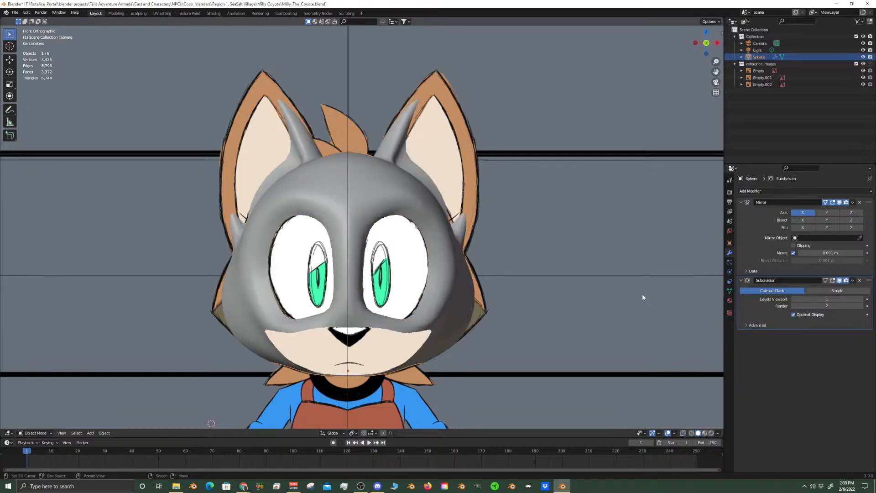
scroll(496, 290, "up", 2)
scroll(497, 289, "down", 4)
middle_click_drag(628, 354, 537, 337)
key("KP_3")
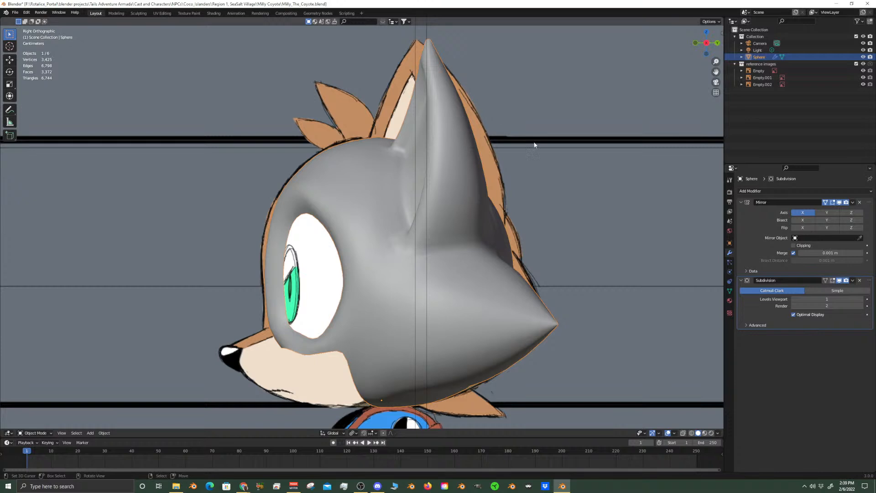
Select the two neighbouring edge loops around the middle of the ear in Edit Mode
key("Tab")
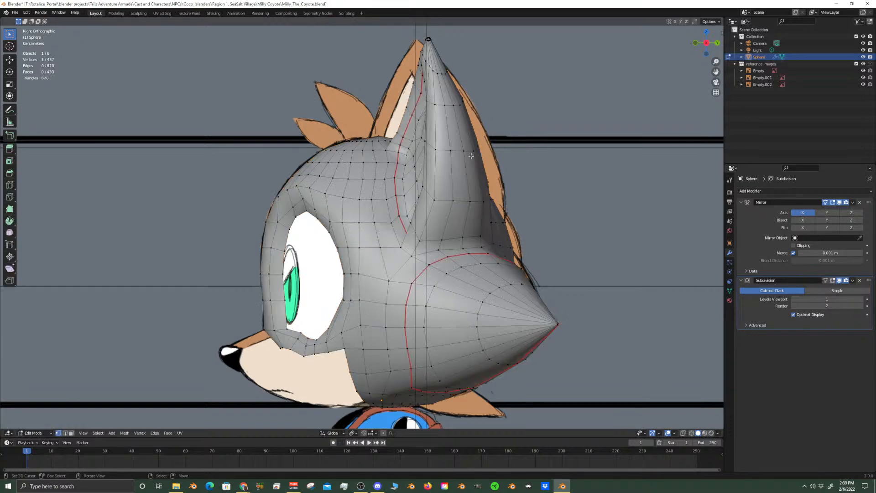
scroll(485, 152, "up", 1)
left_click(494, 135, "alt")
left_click(483, 194, "alt+shift")
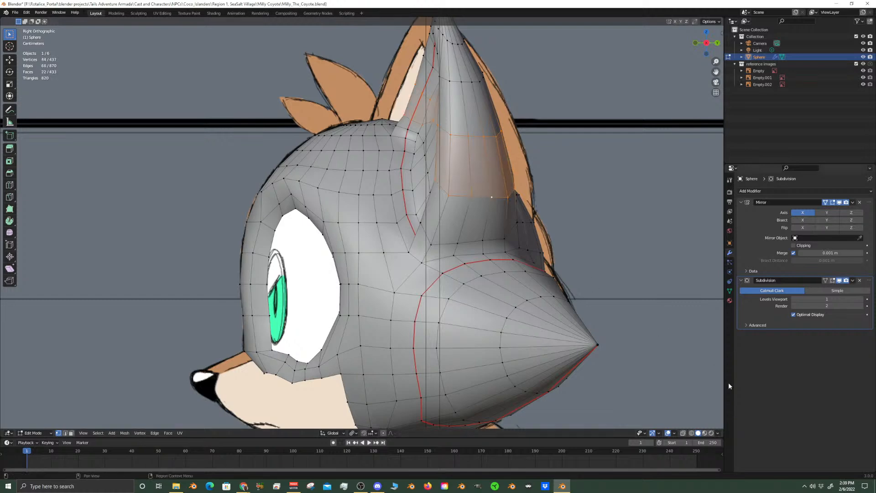
With X-ray on, circle-deselect the front part of the two ear loops, keeping only the rear vertices, and save the file
left_click(683, 432)
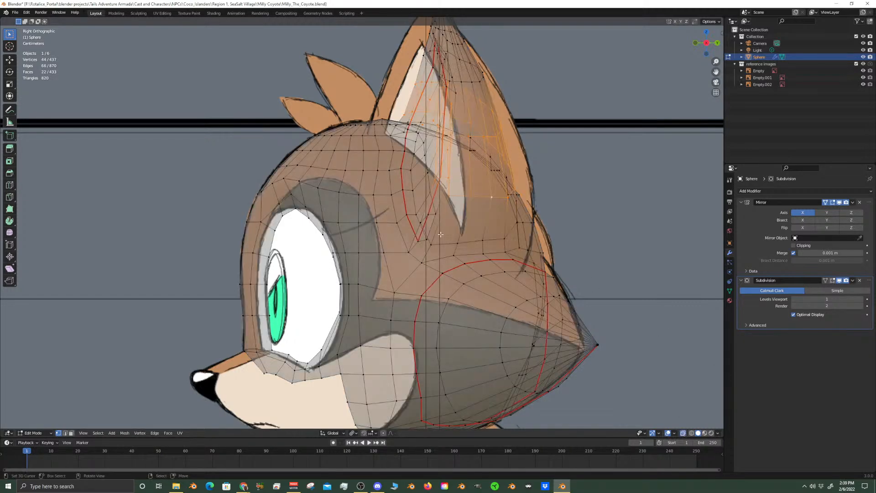
key("c")
mouse_move(388, 103)
middle_mouse_down()
mouse_move(406, 96)
mouse_move(426, 178)
mouse_move(443, 195)
mouse_move(451, 169)
mouse_move(440, 160)
middle_mouse_up()
key("Escape")
mouse_move(397, 139)
middle_mouse_down()
mouse_move(417, 138)
mouse_move(328, 174)
mouse_move(302, 168)
middle_mouse_up()
key("c")
mouse_move(234, 150)
middle_mouse_down()
mouse_move(206, 192)
mouse_move(265, 151)
middle_mouse_up()
key("Escape")
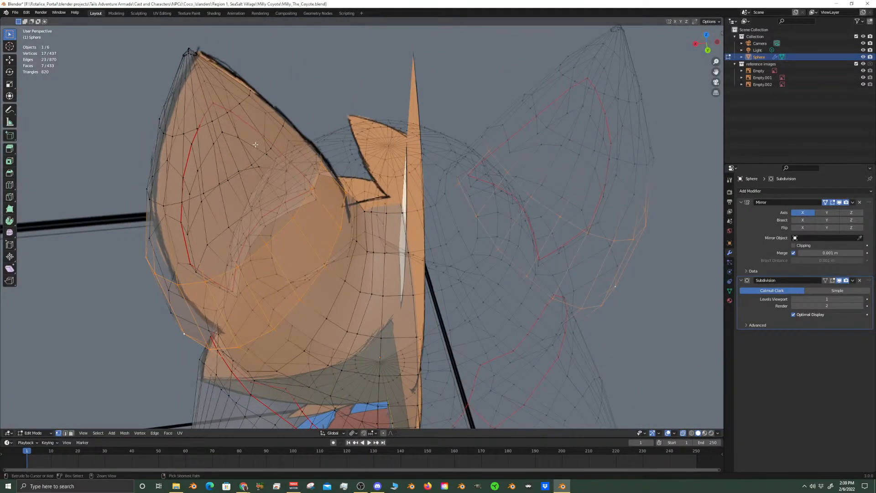
key("ctrl+s")
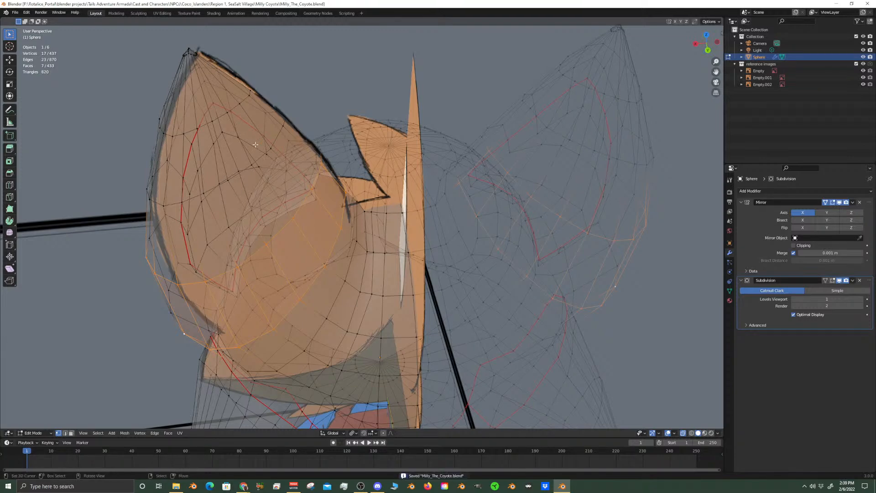
Turn off X-ray in right view and circle-deselect the stray vertex on the ear's side, keeping the rear faces selected
key("KP_3")
middle_click_drag(669, 359, 627, 393, "shift")
left_click(683, 432)
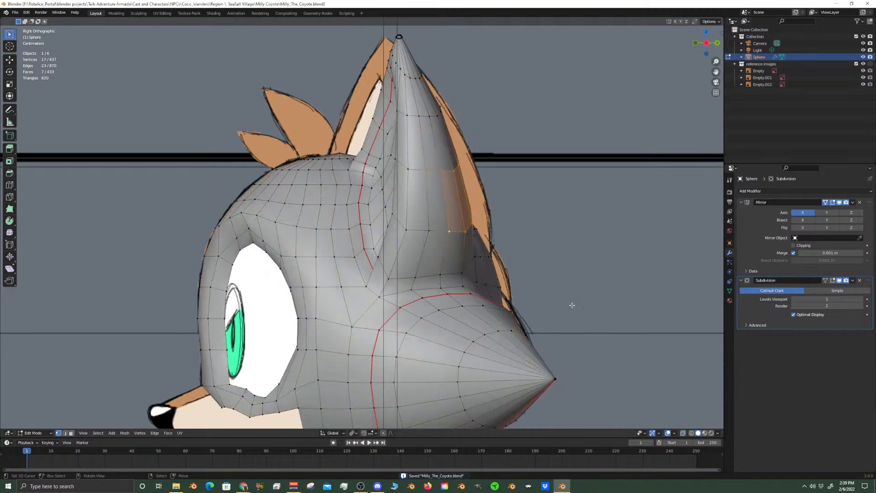
middle_click_drag(525, 201, 513, 223, "shift")
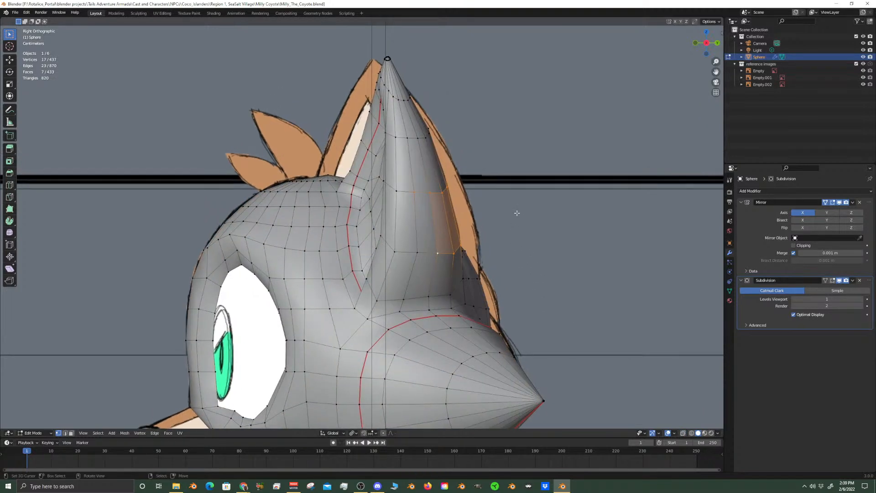
key("c")
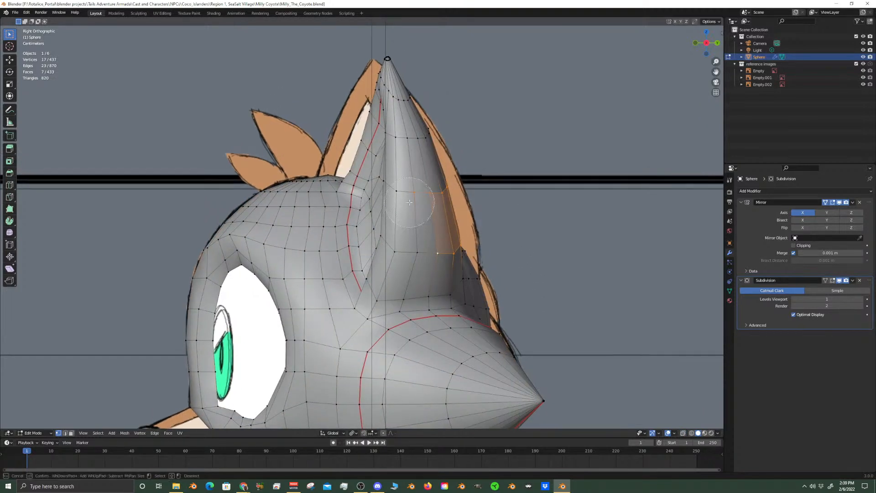
middle_click(403, 193)
right_click(404, 194)
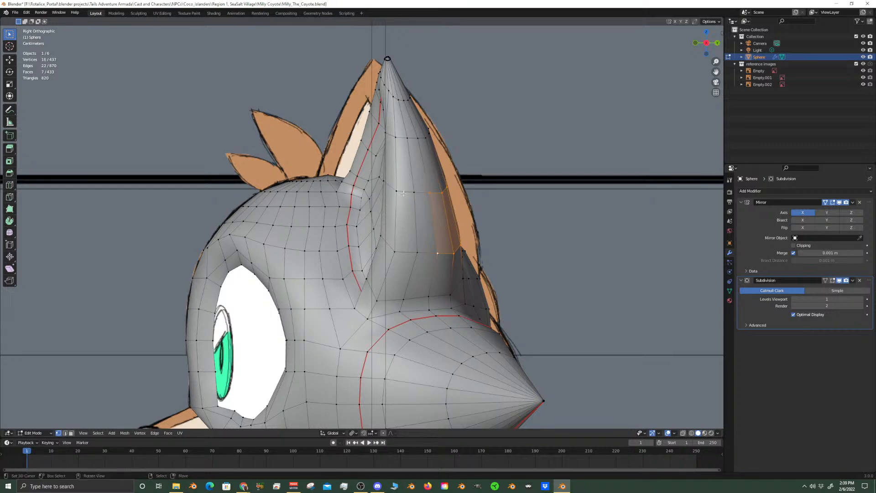
key("g")
key("y")
right_click(532, 203)
Enable proportional editing and move the ear's rear faces back 0.0188 m along Y with a proportional size of about 0.135 m
left_click(383, 433)
key("g")
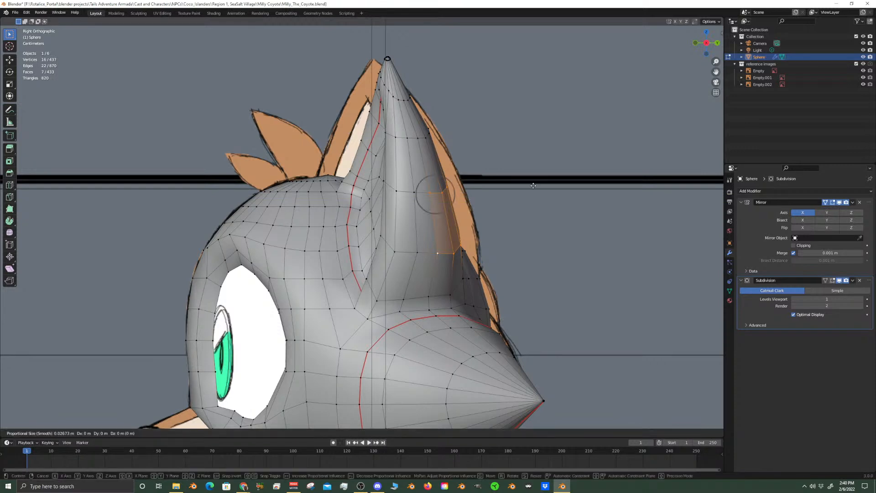
key("y")
scroll(536, 186, "down", 9)
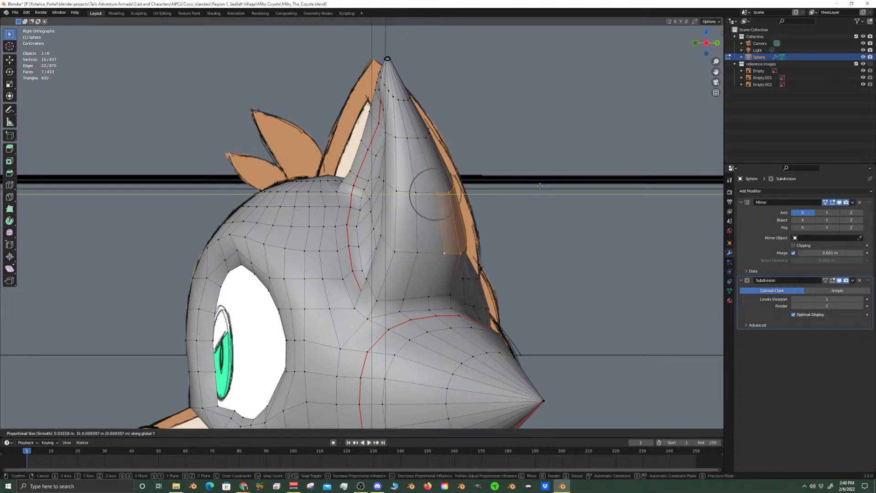
scroll(541, 187, "down", 5)
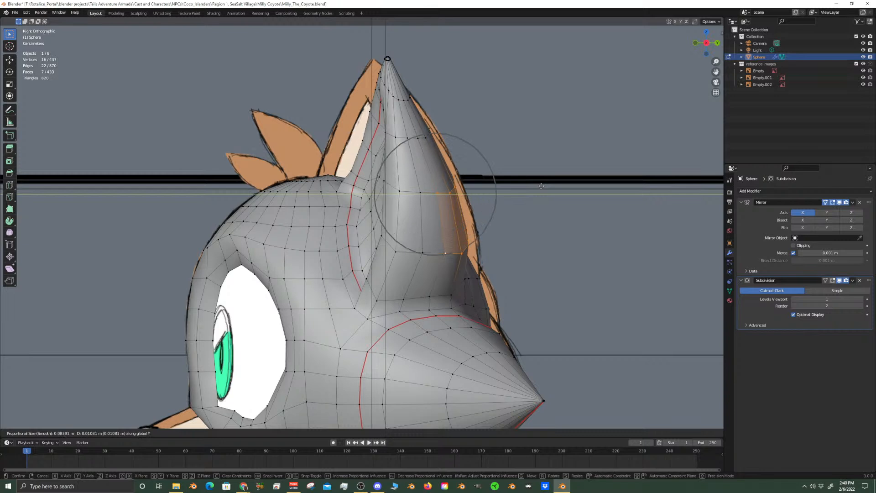
scroll(541, 187, "down", 3)
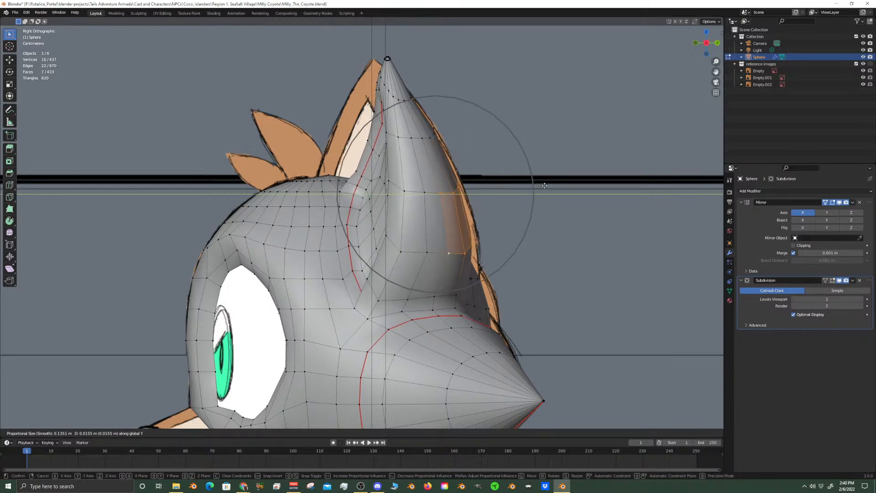
scroll(545, 186, "down", 1)
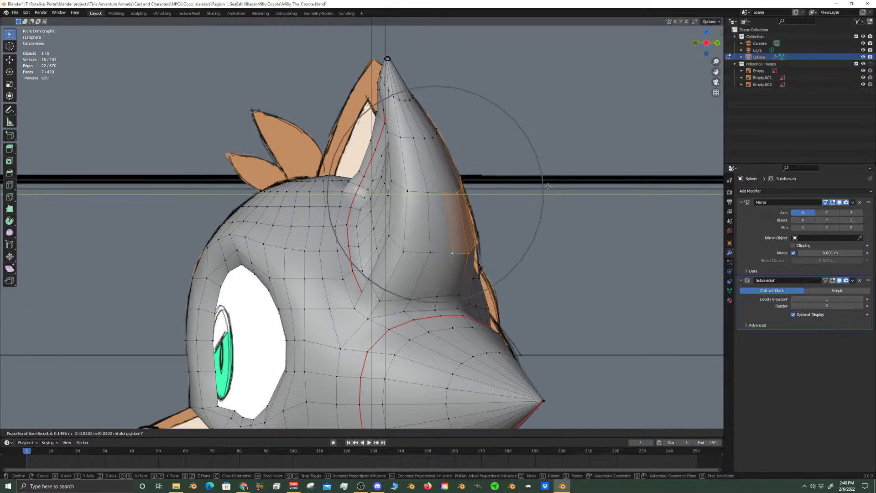
scroll(546, 187, "up", 1)
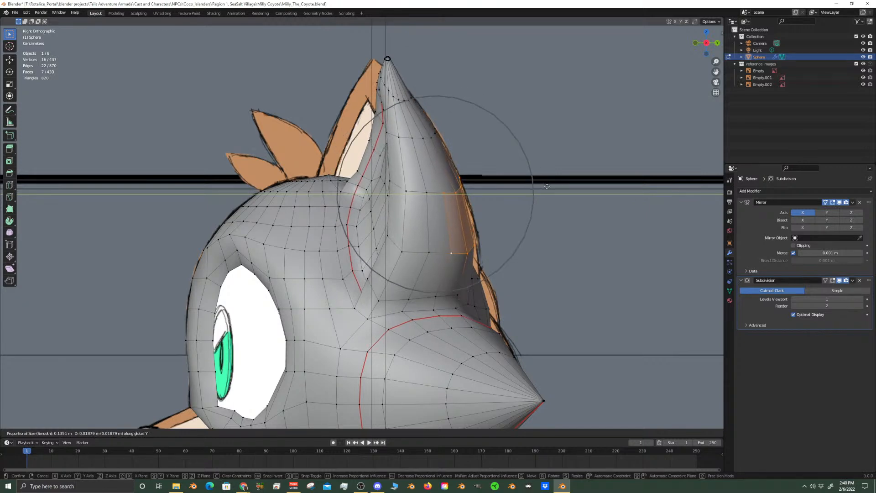
left_click(547, 186)
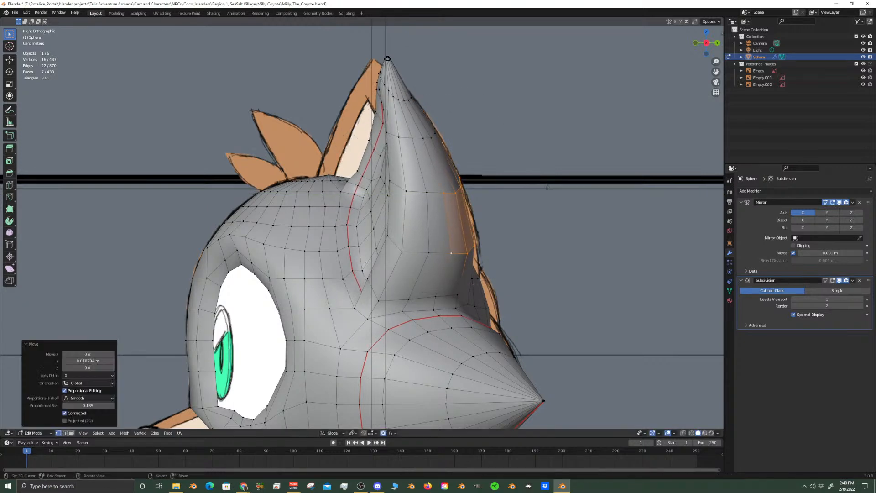
Move only the rear vertices of the upper ear loop about 0.0033 m along Y with a proportional size of about 0.102 m
left_click(432, 137, "alt")
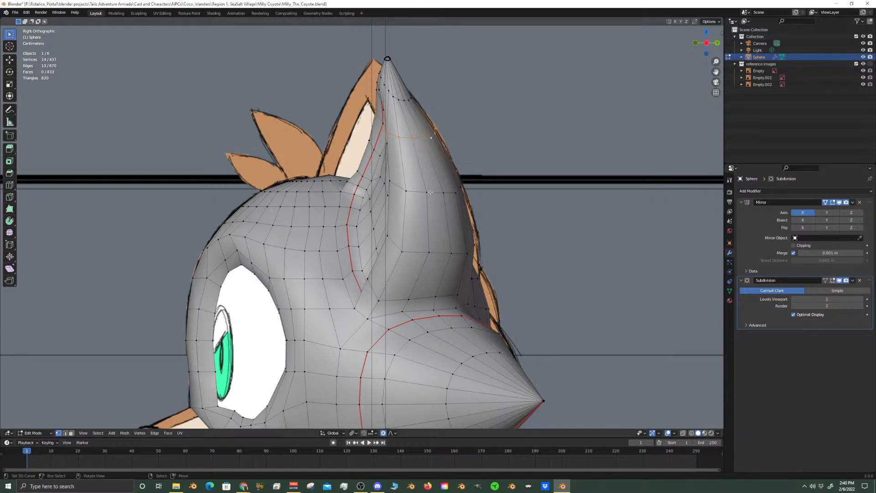
left_click(683, 433)
key("c")
mouse_move(391, 140)
middle_mouse_down()
mouse_move(379, 132)
mouse_move(383, 107)
mouse_move(393, 130)
mouse_move(386, 166)
mouse_move(398, 149)
middle_mouse_up()
key("Escape")
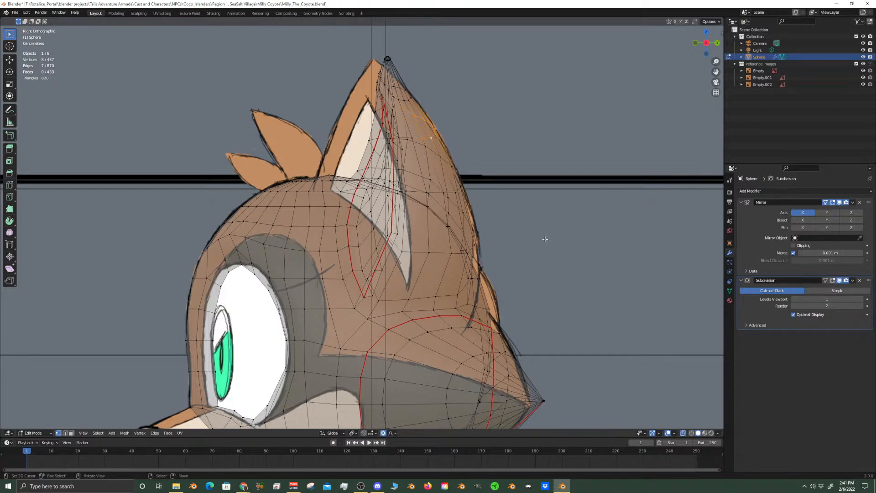
key("g")
key("y")
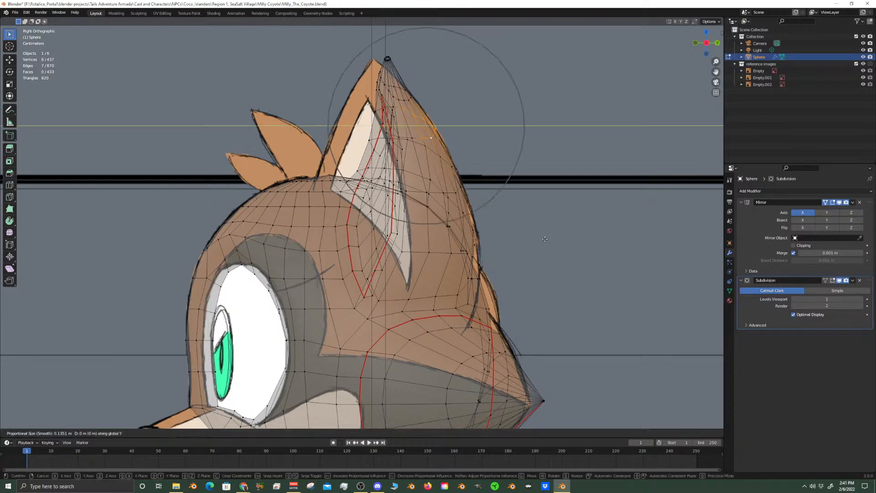
scroll(547, 239, "up", 1)
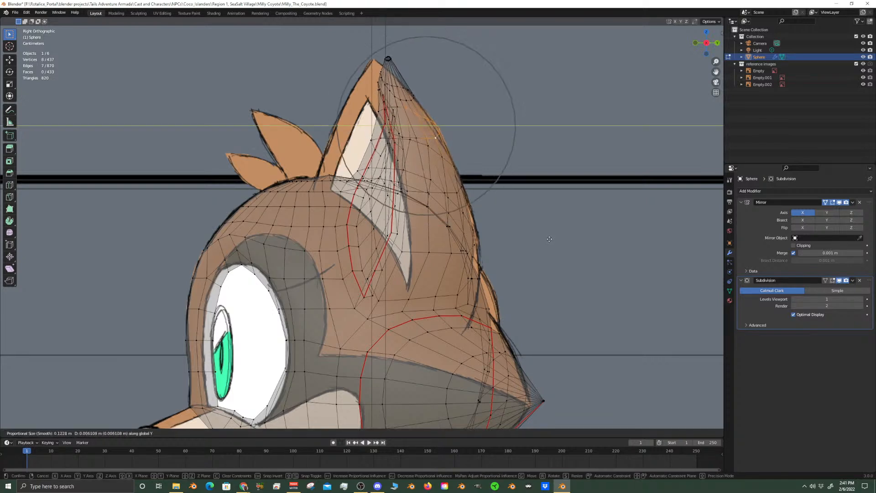
scroll(547, 240, "up", 2)
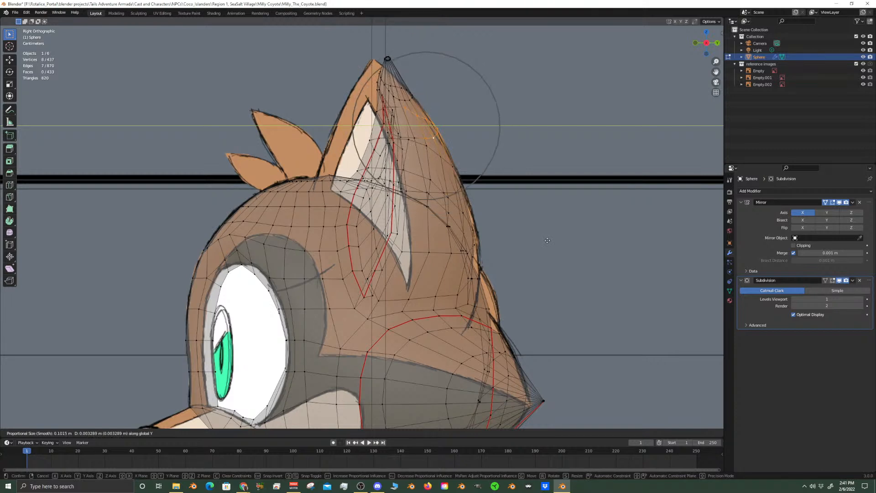
left_click(547, 240)
Deselect everything and circle-select the ear-tip vertices in the right view
key("alt+a")
key("c")
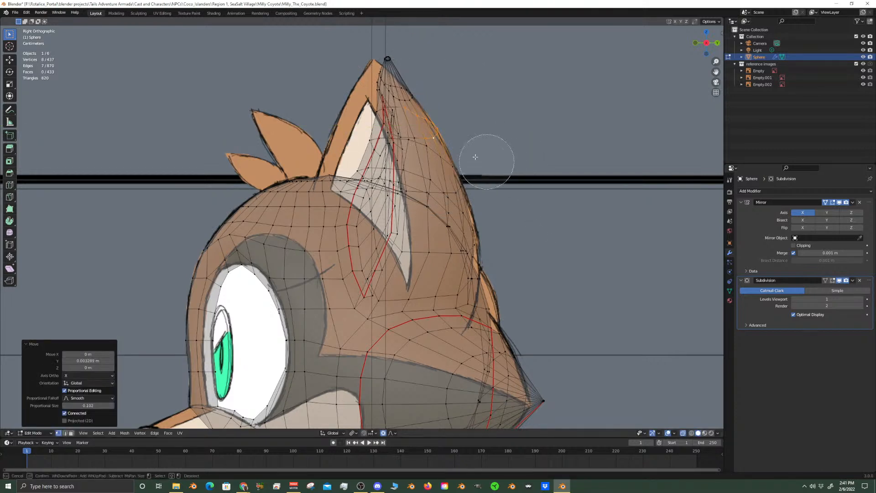
left_click_drag(388, 60, 395, 69)
key("Escape")
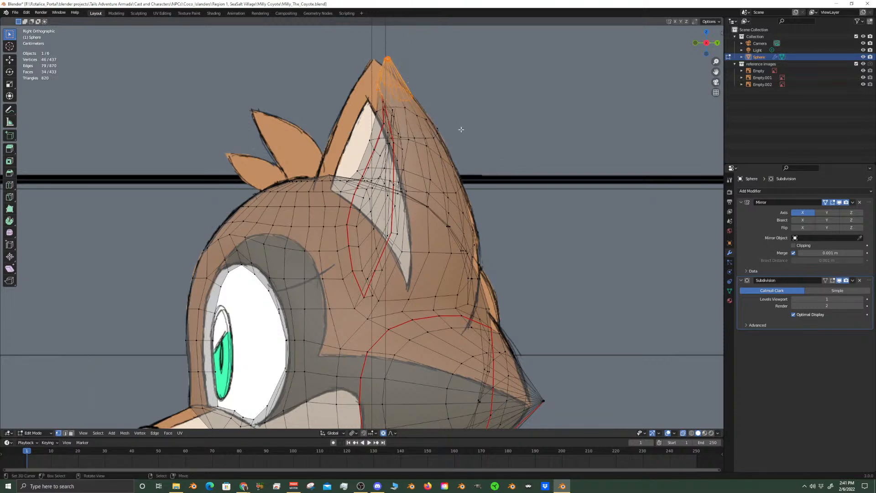
key("r")
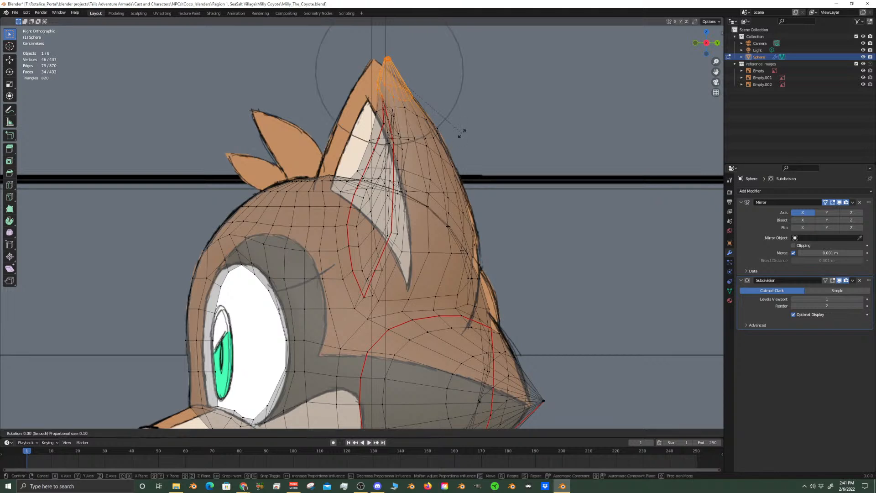
key("x")
scroll(463, 125, "down", 1)
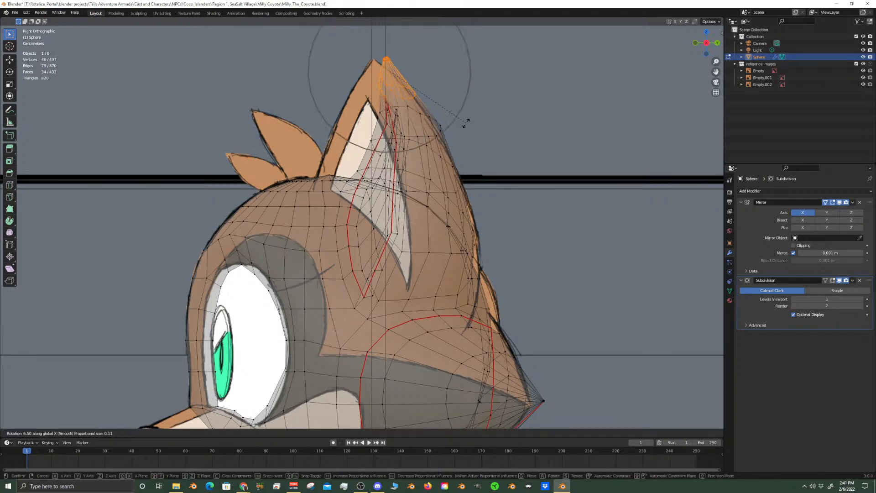
left_click(466, 123)
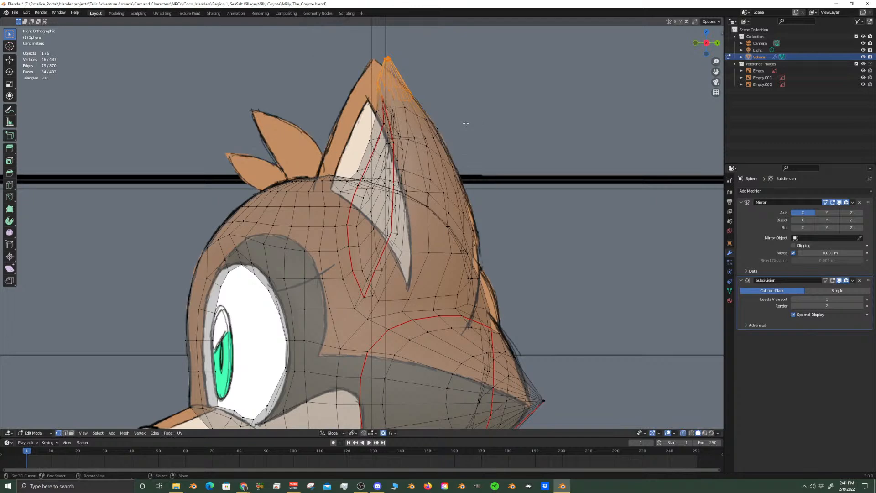
Turn off X-ray and return to the right view with the ear-tip vertices still selected
left_click(684, 433)
scroll(459, 223, "down", 3)
middle_click_drag(459, 223, 445, 258)
key("KP_3")
scroll(445, 220, "up", 4)
left_click(424, 161, "alt+shift")
left_click(426, 160, "alt+shift")
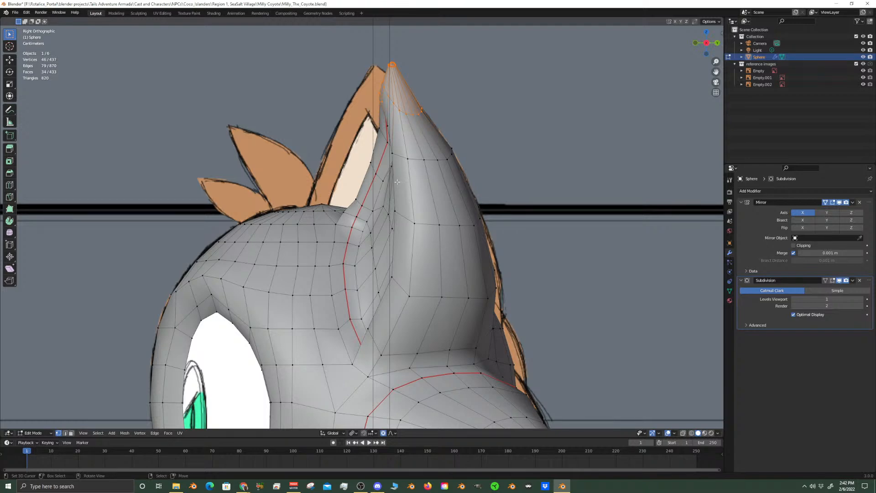
Rotate the ear tips 6.44° about the X axis with proportional editing at a size of about 0.039 m
scroll(421, 133, "up", 3)
scroll(430, 188, "down", 3)
key("r")
scroll(558, 191, "up", 2)
scroll(565, 186, "up", 2)
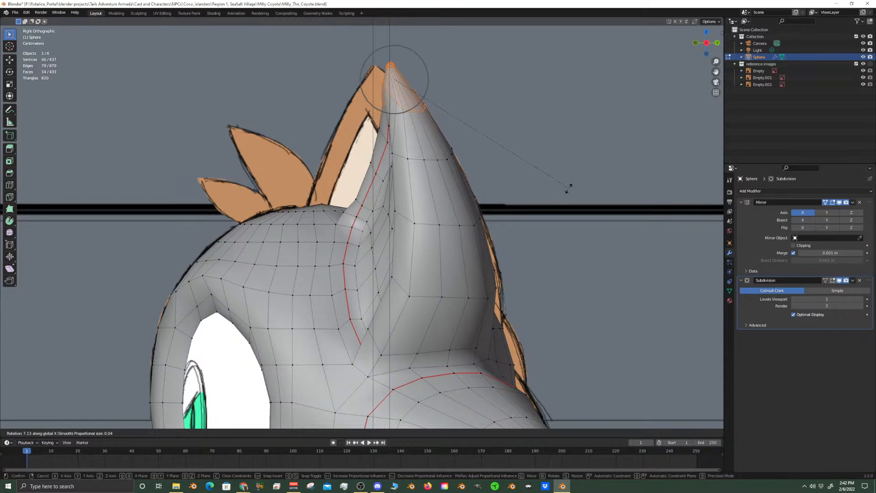
left_click(567, 190)
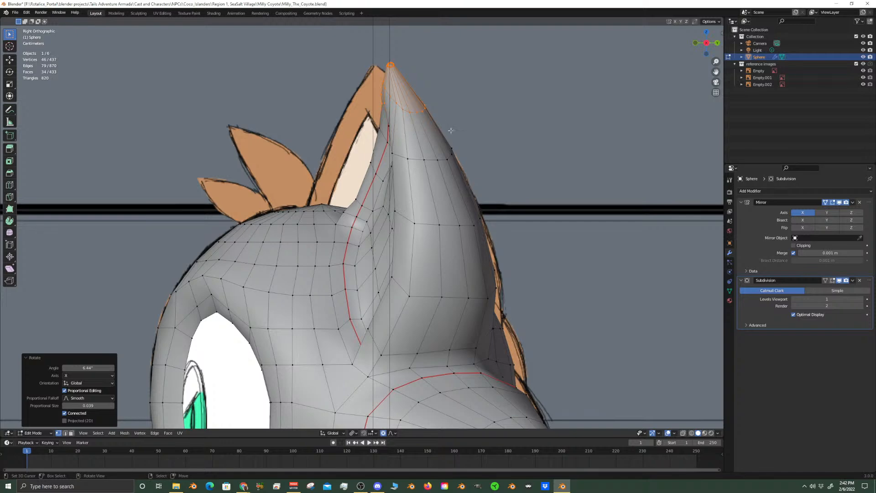
Leave Edit Mode and hide the reference images collection to view the smoothed head on its own
scroll(497, 182, "down", 3)
scroll(382, 195, "up", 5)
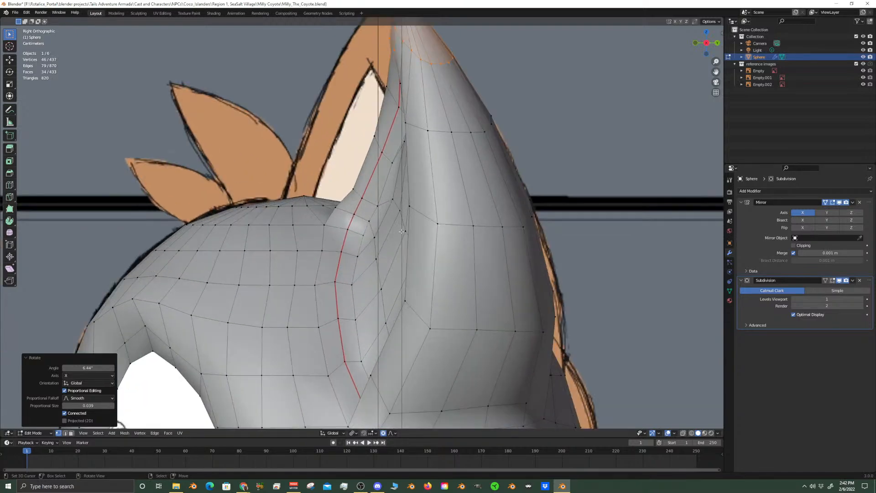
middle_click_drag(400, 228, 459, 233)
scroll(475, 269, "down", 8)
key("Tab")
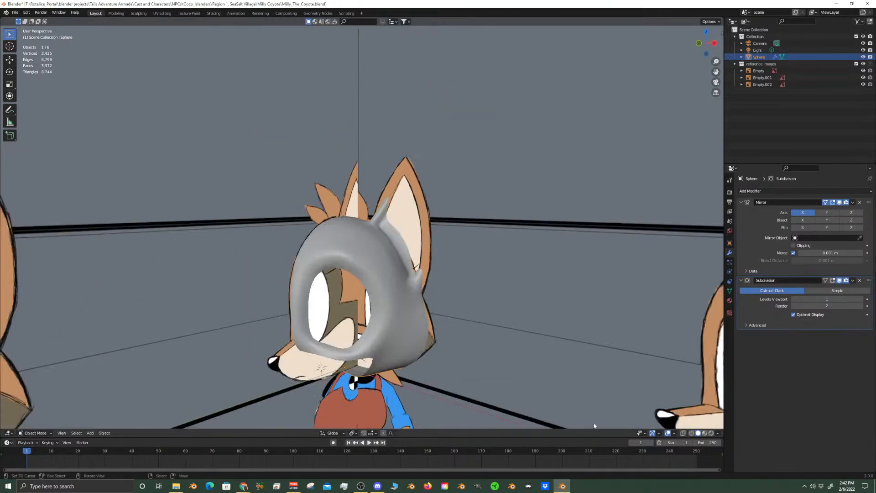
scroll(617, 383, "down", 4)
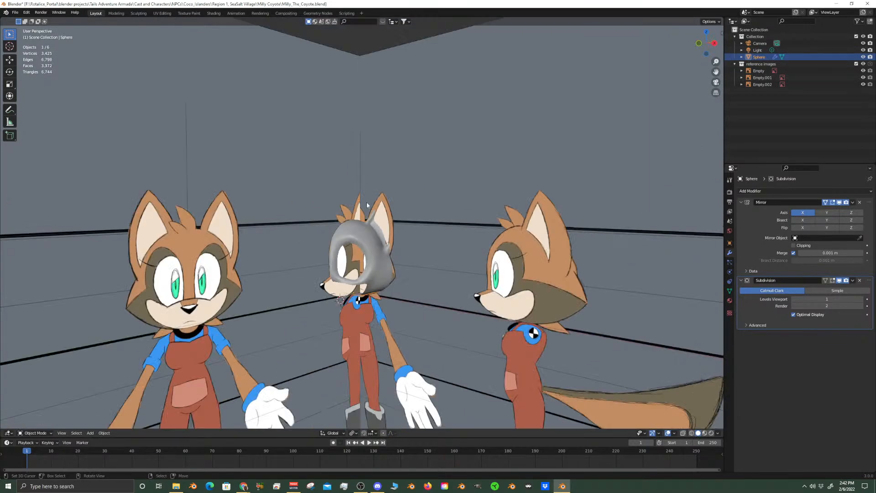
key("KP_3")
scroll(609, 412, "up", 10)
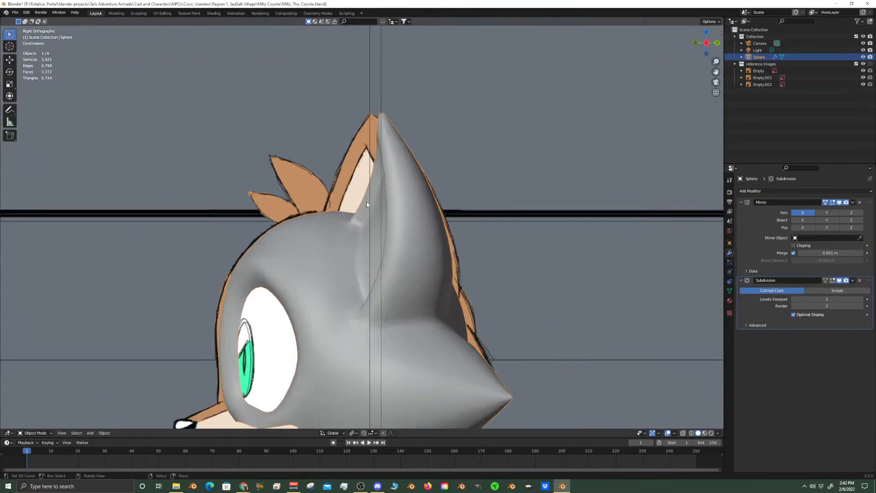
left_click(870, 67)
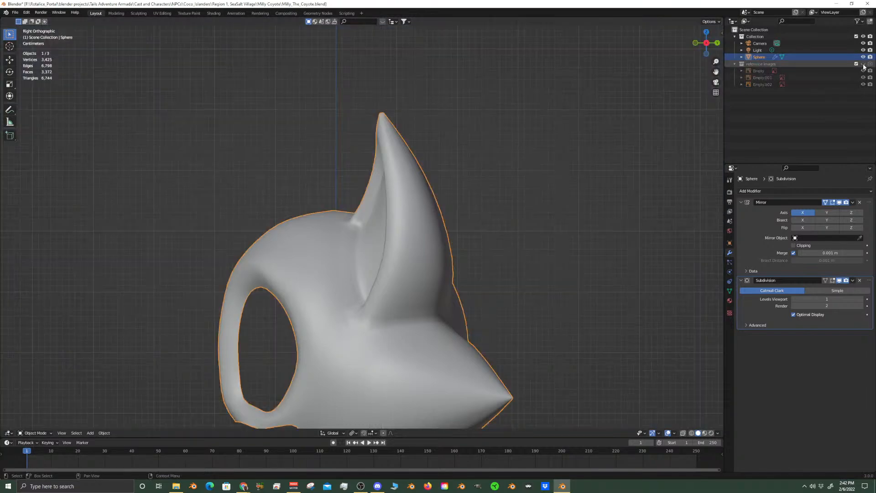
Examine the ear's profile and tip up close from the side and at an angle
middle_click_drag(342, 158, 357, 180)
scroll(399, 177, "up", 5)
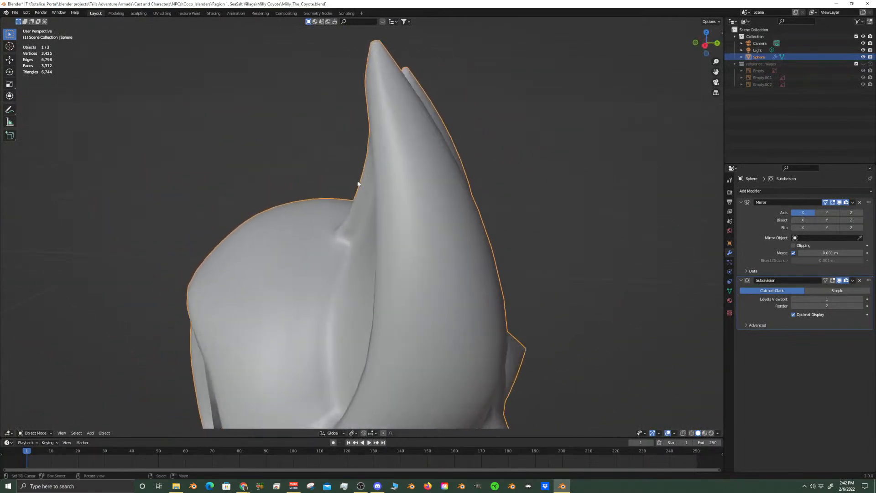
key("KP_3")
scroll(357, 180, "up", 2)
middle_click_drag(394, 158, 388, 247, "shift")
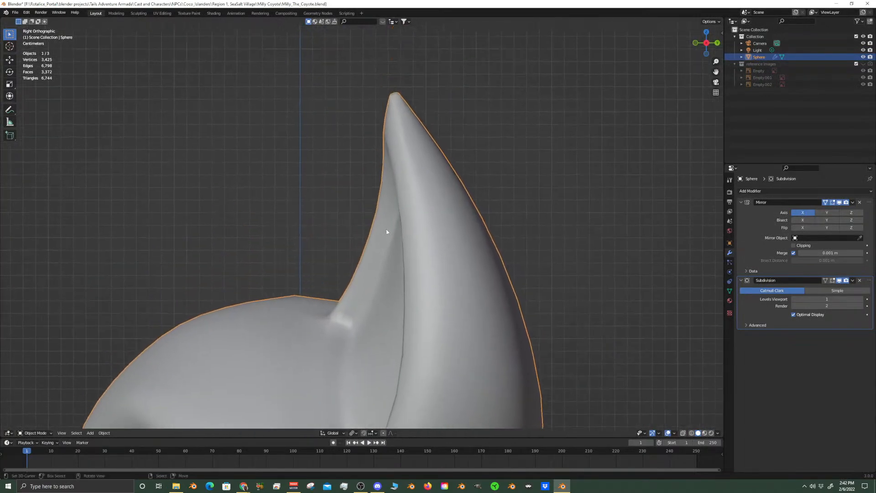
scroll(388, 154, "up", 1)
middle_click_drag(397, 127, 467, 222, "shift")
scroll(396, 209, "up", 3)
Back in Edit Mode, rotate the ear tips another 4.02° about X with a proportional size of about 0.036 m
key("Tab")
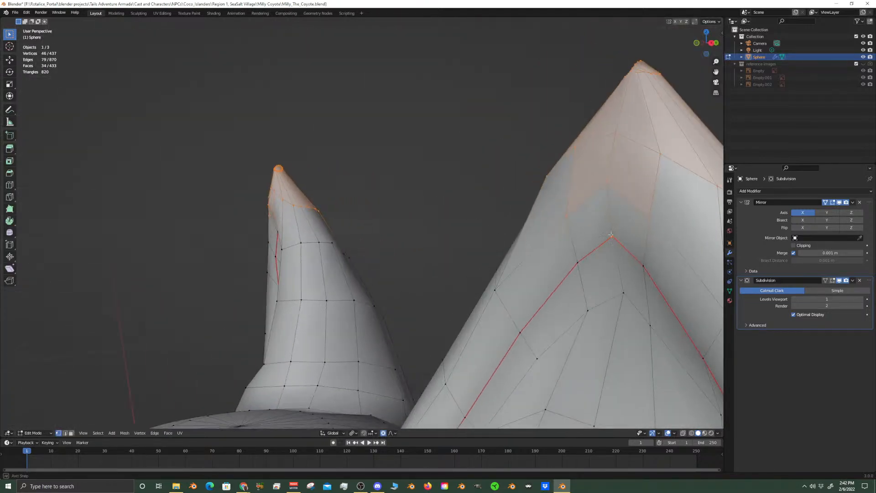
middle_click_drag(613, 235, 593, 239)
middle_click_drag(522, 241, 505, 241)
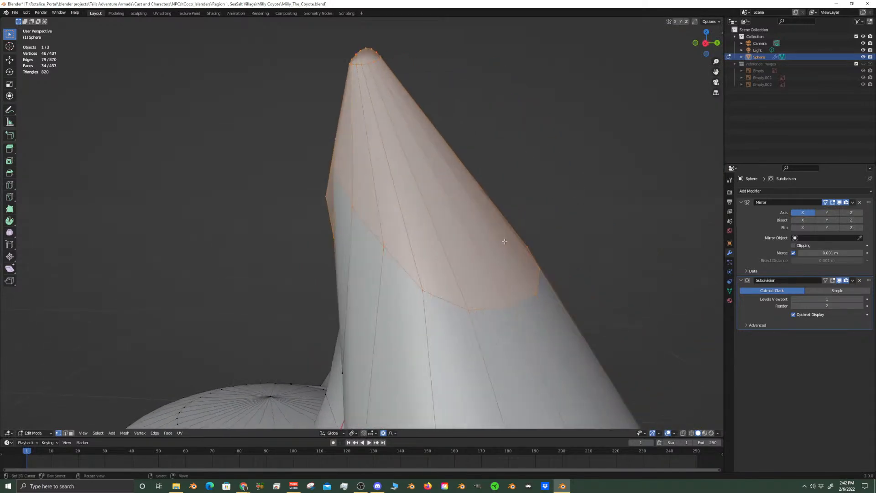
key("KP_3")
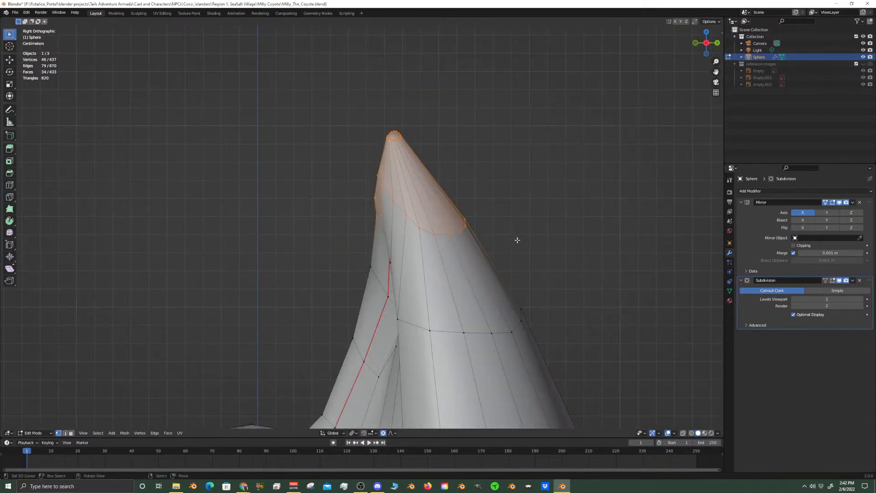
key("r")
key("x")
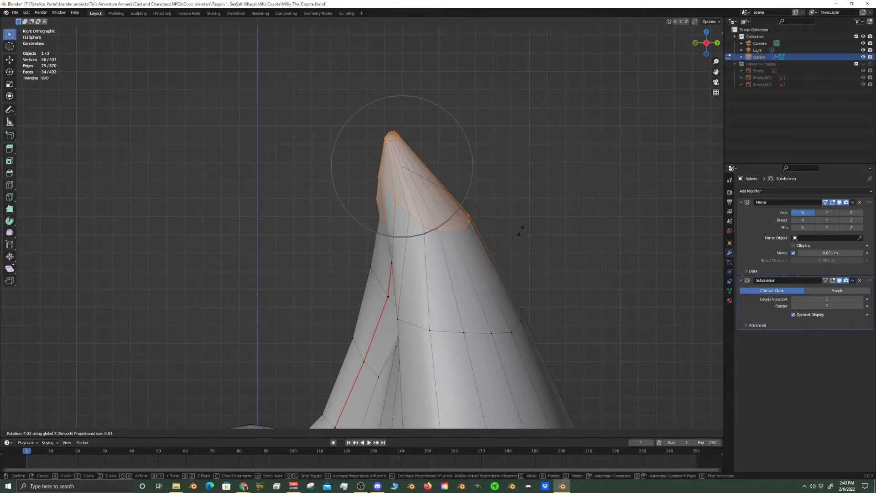
left_click(520, 230)
Switch to Object Mode and examine the head's overall silhouette from the side and front
scroll(521, 230, "down", 6)
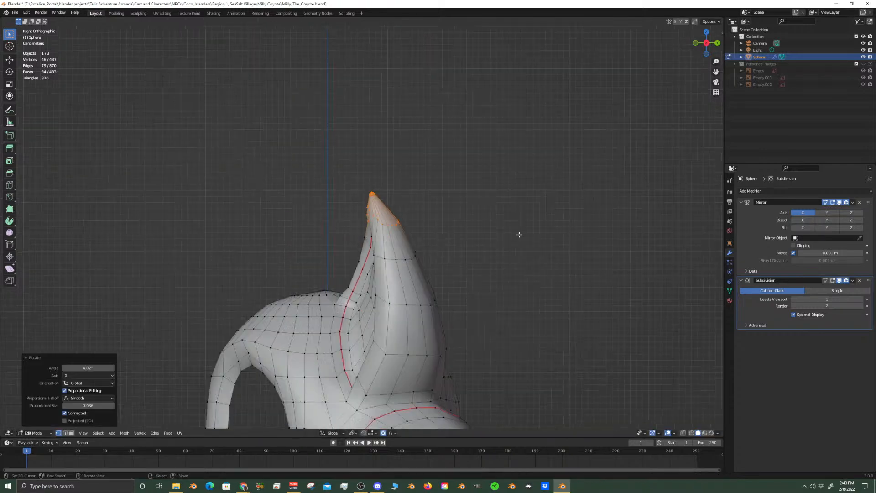
key("Tab")
scroll(452, 307, "up", 3)
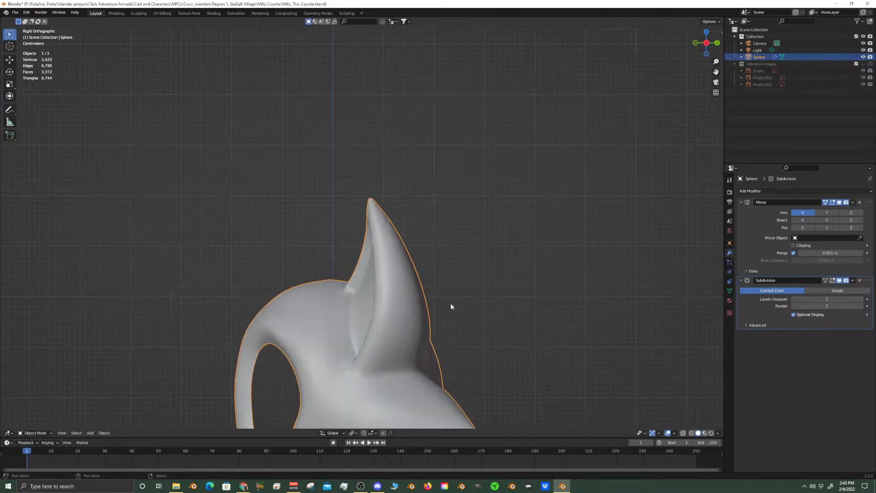
middle_click_drag(452, 307, 455, 200, "shift")
middle_click_drag(452, 277, 376, 313)
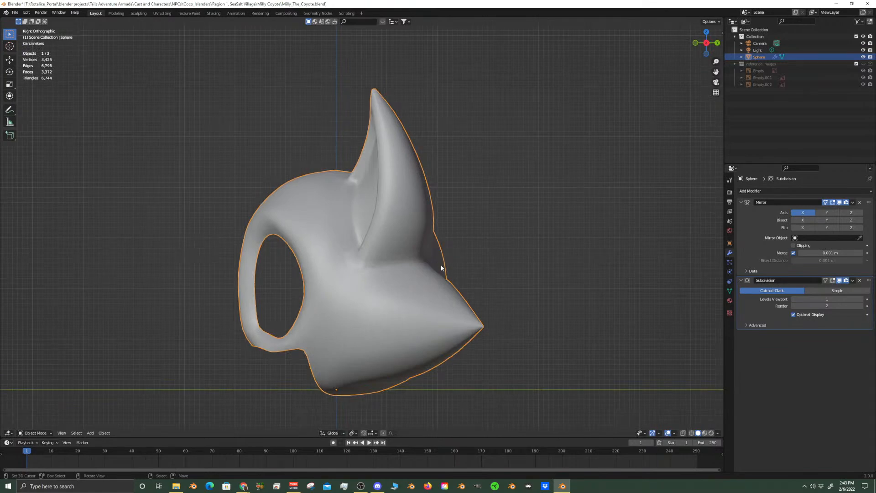
key("KP_1")
key("KP_3")
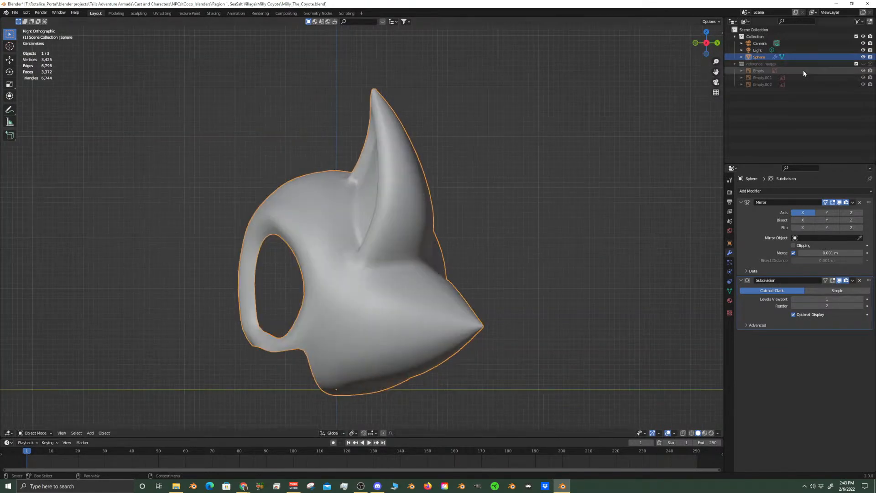
Show the reference images with the model collection hidden, study the front-view drawing, and save the file
left_click(864, 64)
left_click(864, 37)
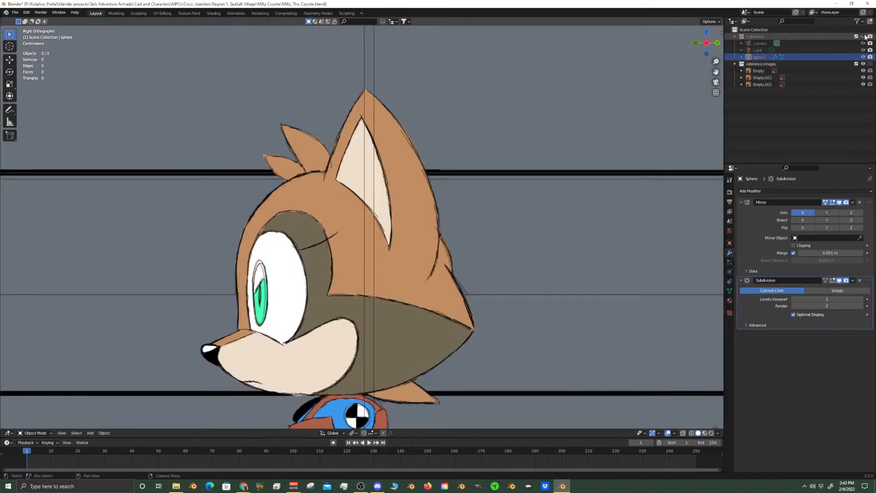
key("KP_1")
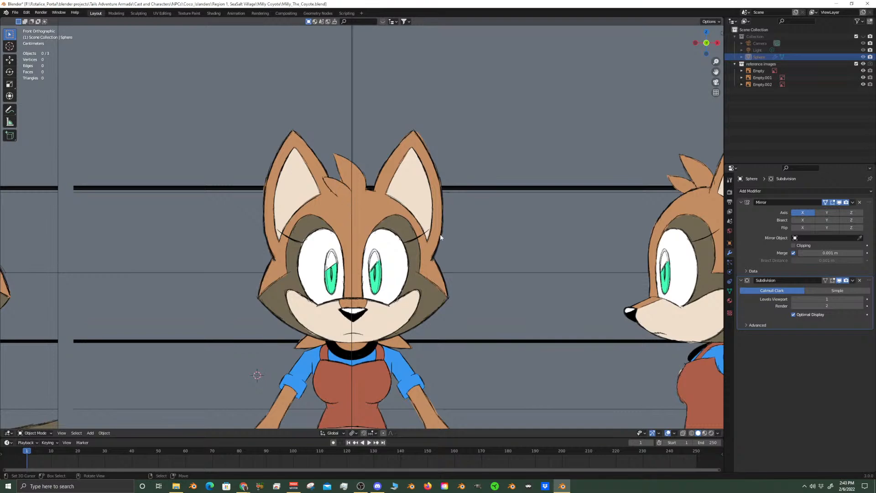
scroll(458, 308, "down", 4)
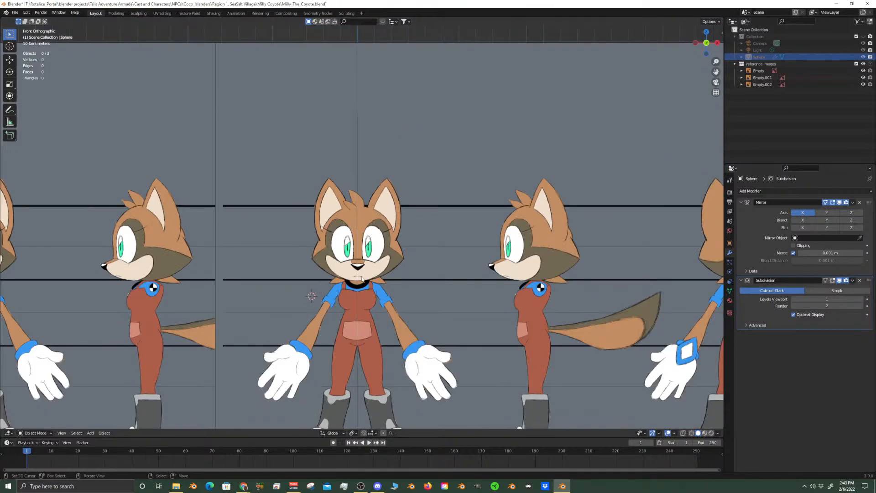
scroll(388, 279, "up", 5)
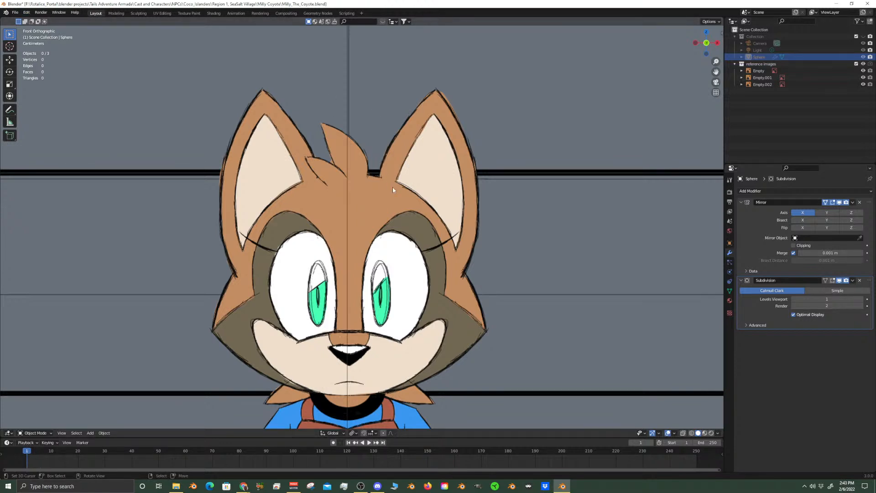
key("ctrl+s")
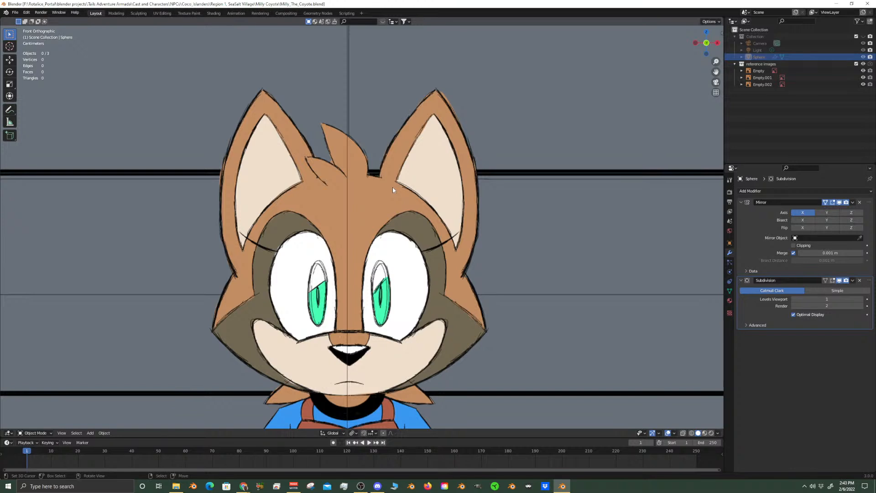
Unhide the model collection and enter Edit Mode on the head in the right view
left_click(863, 36)
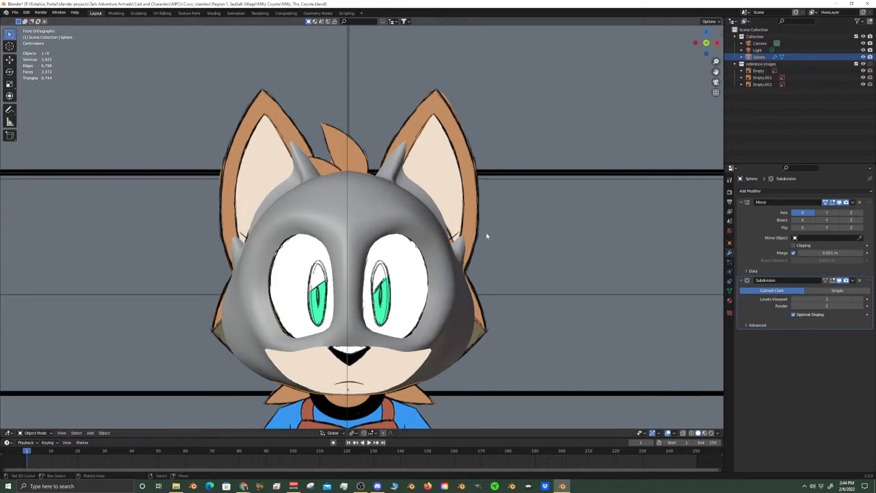
key("KP_3")
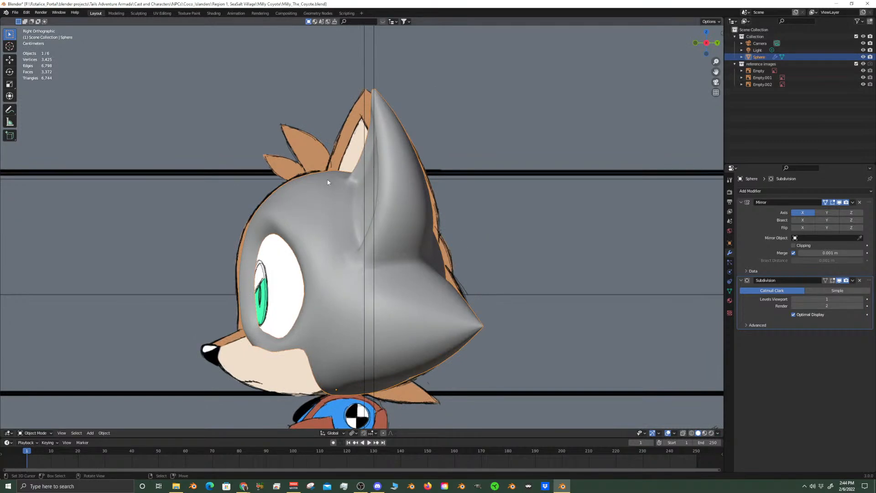
scroll(327, 182, "up", 4)
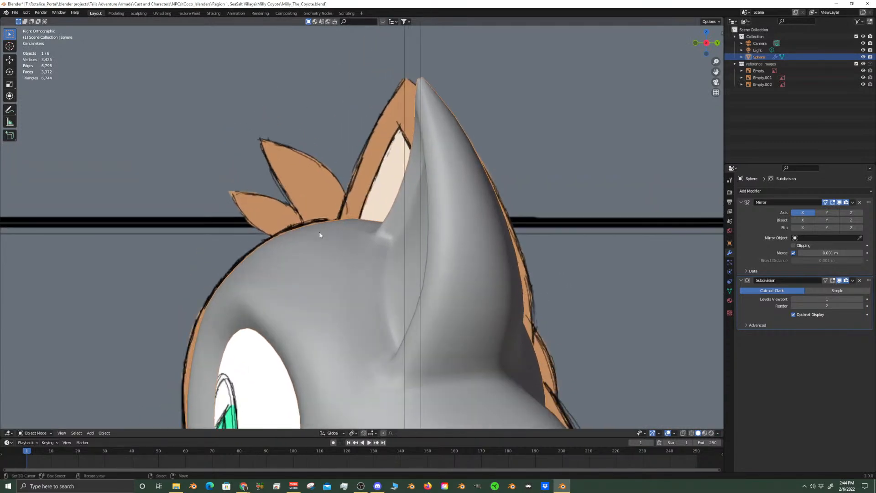
scroll(319, 234, "down", 4)
middle_click_drag(320, 254, 456, 180, "shift")
middle_click_drag(404, 315, 520, 202, "shift")
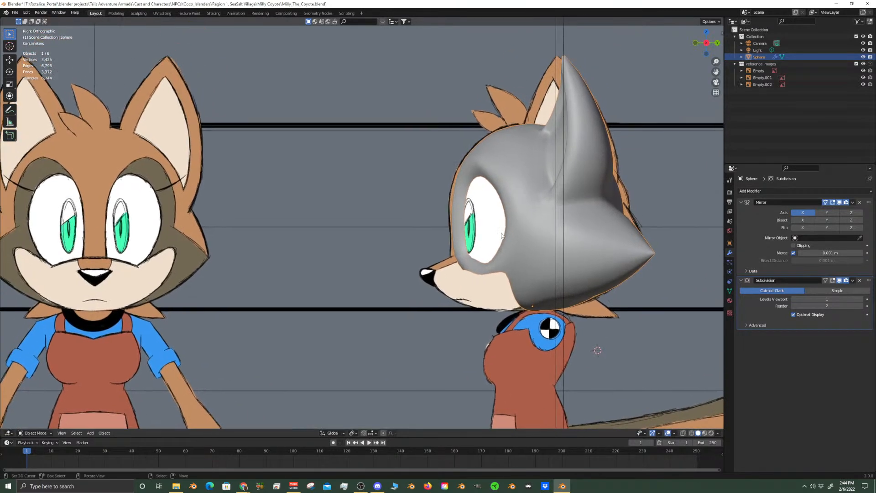
scroll(501, 273, "up", 2)
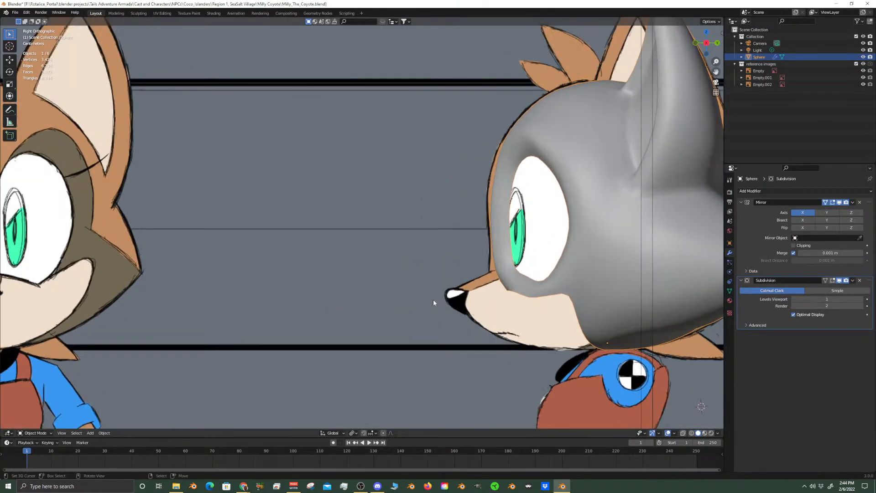
scroll(438, 303, "down", 5)
scroll(498, 240, "up", 7)
scroll(475, 231, "down", 1)
scroll(458, 238, "up", 1)
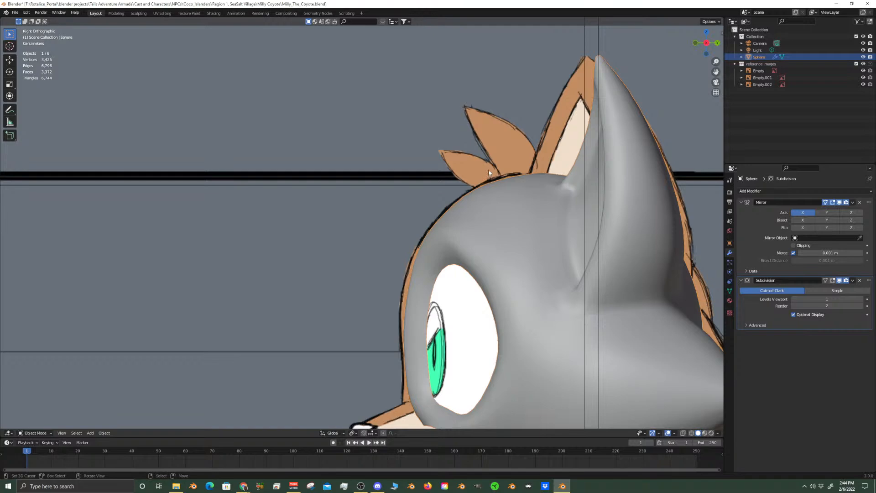
key("Tab")
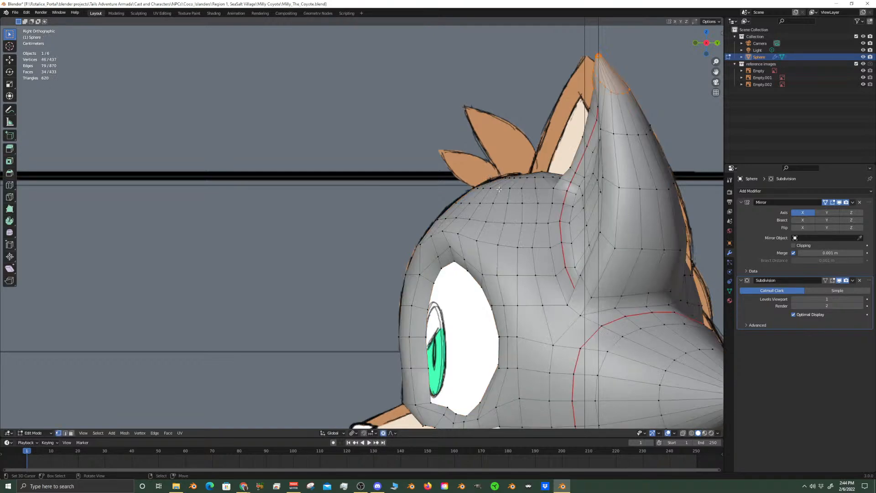
Snap the 3D cursor to the centre-line vertex on top of the head, where the two hair tufts meet
middle_click_drag(500, 188, 502, 182)
scroll(502, 177, "up", 3)
left_click(547, 105)
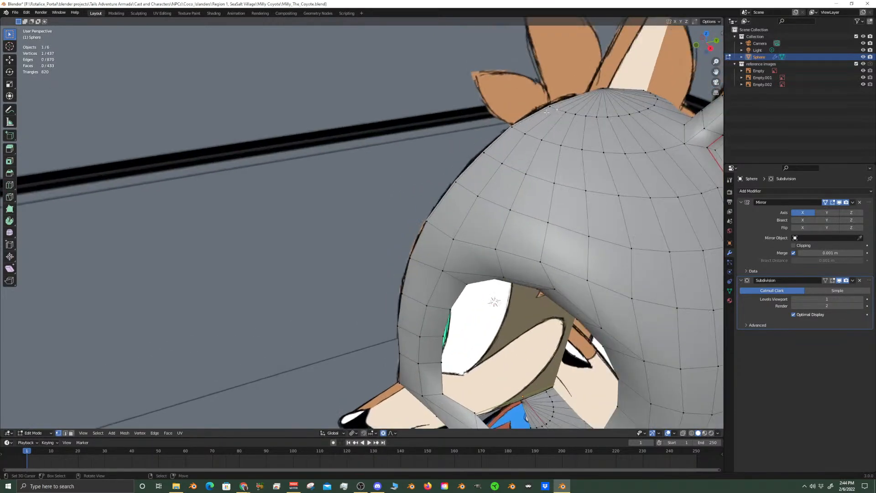
left_click(549, 107)
key("shift+s")
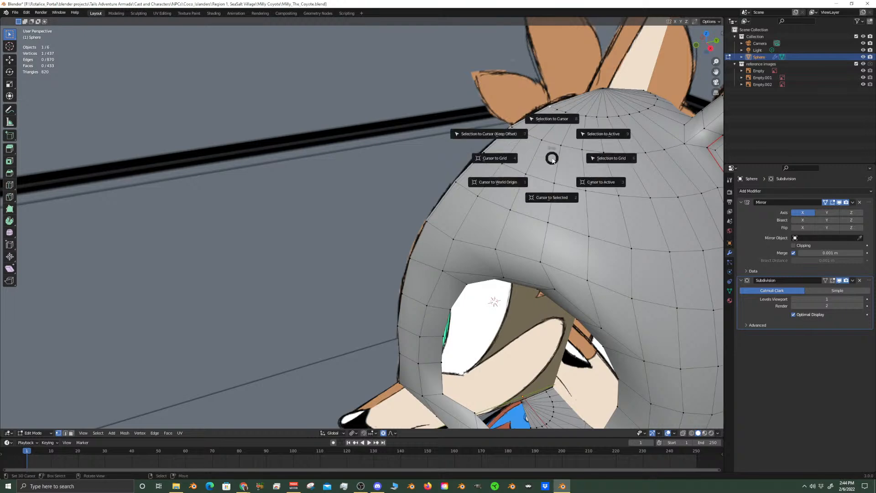
left_click(554, 196)
key("KP_3")
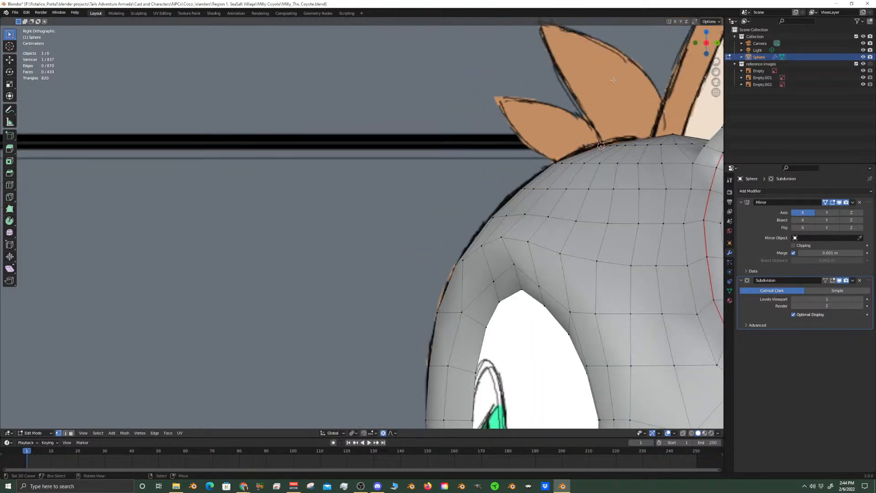
Add a 16-vertex cone at the 3D cursor as a separate mesh in Object Mode
scroll(616, 98, "down", 4)
scroll(589, 137, "up", 3)
key("Tab")
scroll(493, 178, "down", 2)
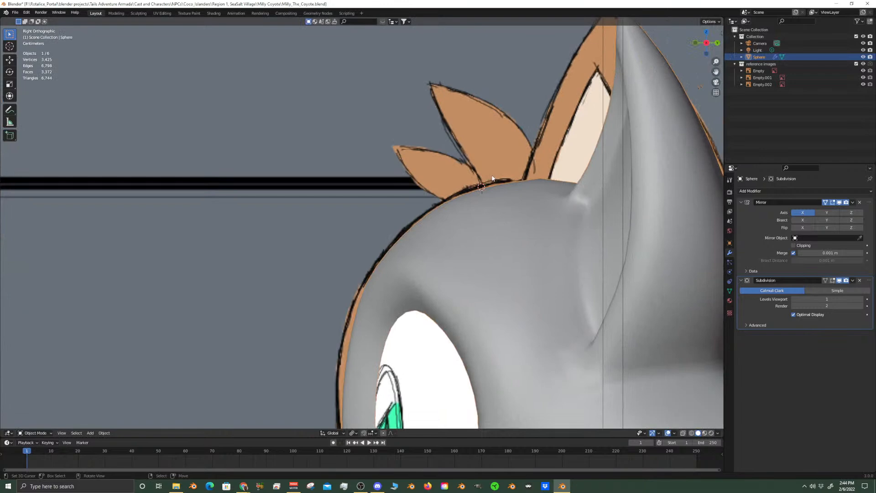
key("shift+a")
mouse_move(492, 178)
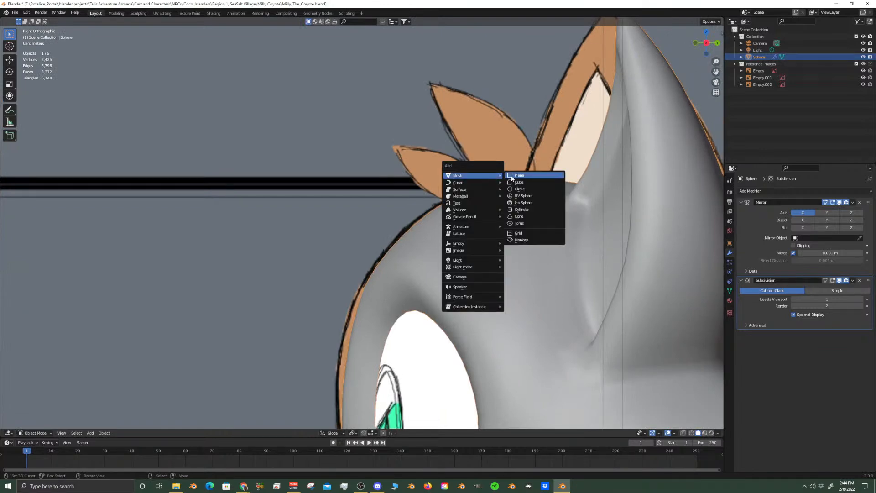
left_click(523, 217)
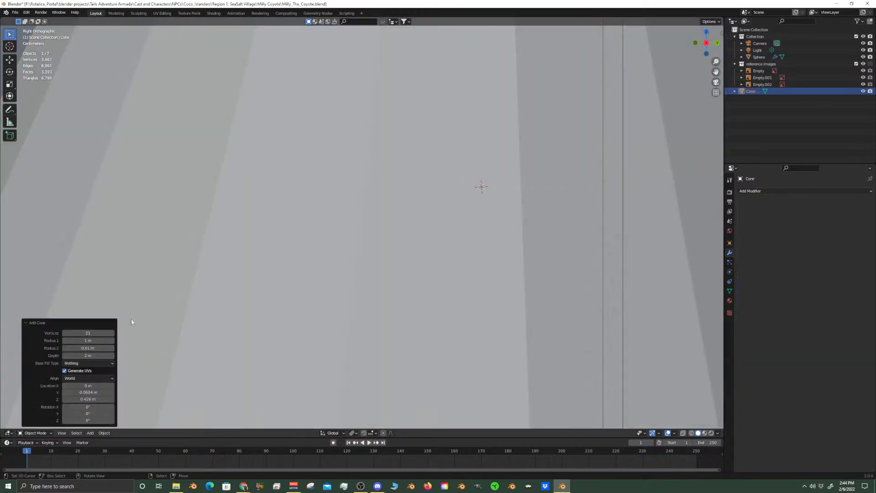
left_click(93, 332)
type("16")
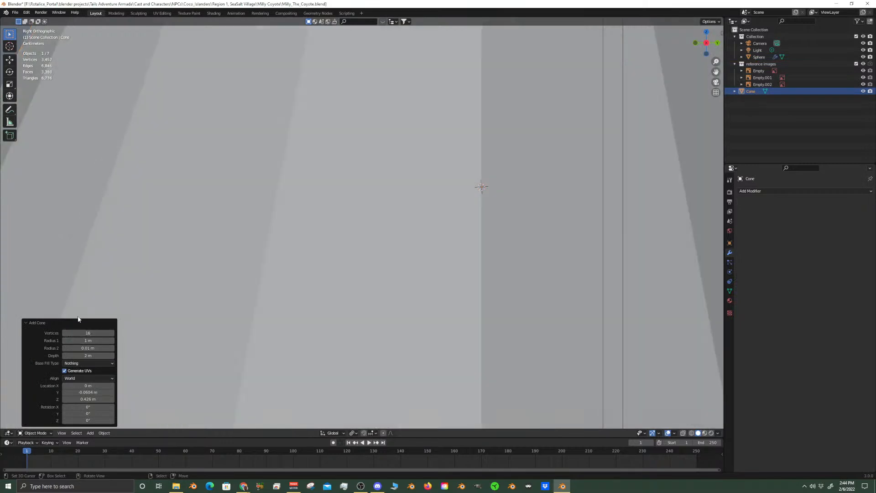
key("Return")
Set the transform pivot to the 3D cursor and scale the cone to about 0.09
scroll(298, 228, "down", 6)
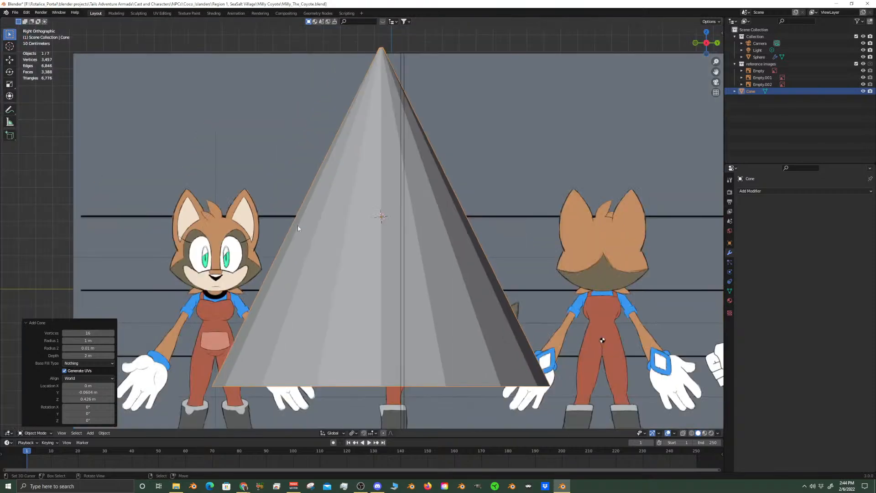
middle_click_drag(507, 300, 507, 241)
key("KP_3")
key("s")
right_click(475, 284)
left_click(355, 434)
left_click(375, 417)
key("s")
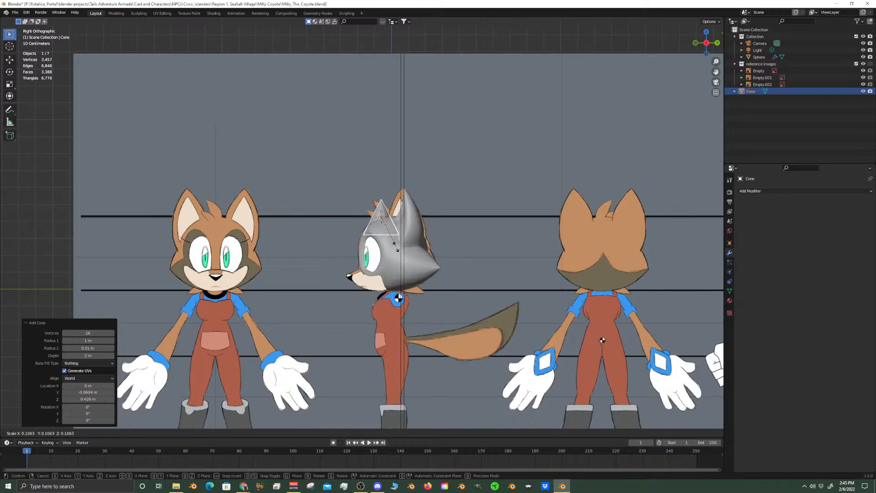
left_click(404, 250)
Raise the cone about 0.092 m along Z so its base rests on top of the head
scroll(403, 250, "up", 10)
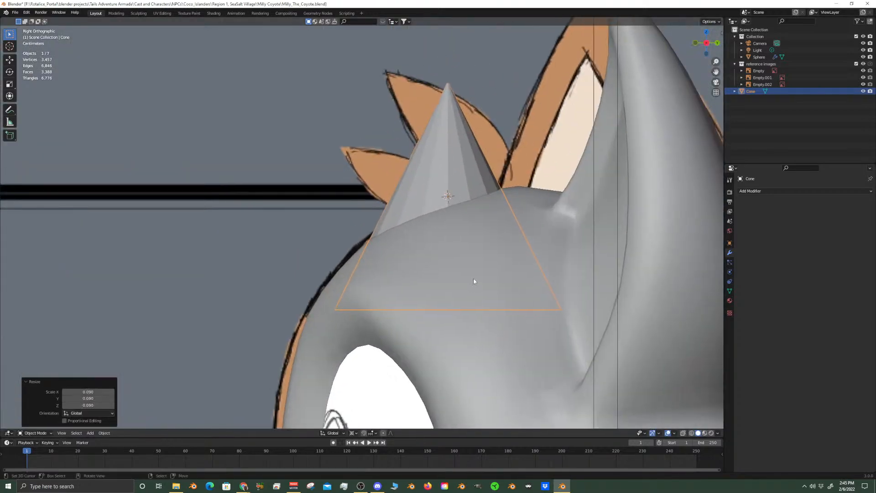
key("g")
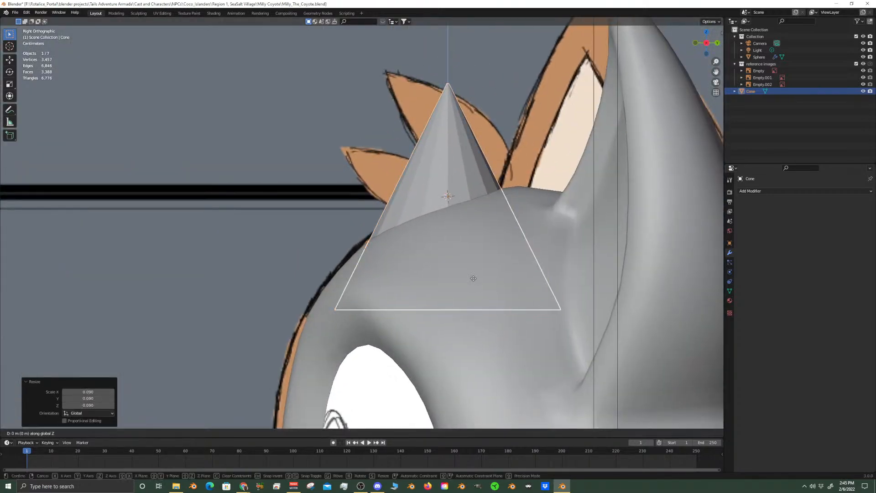
key("z")
left_click(465, 160)
scroll(442, 224, "down", 4)
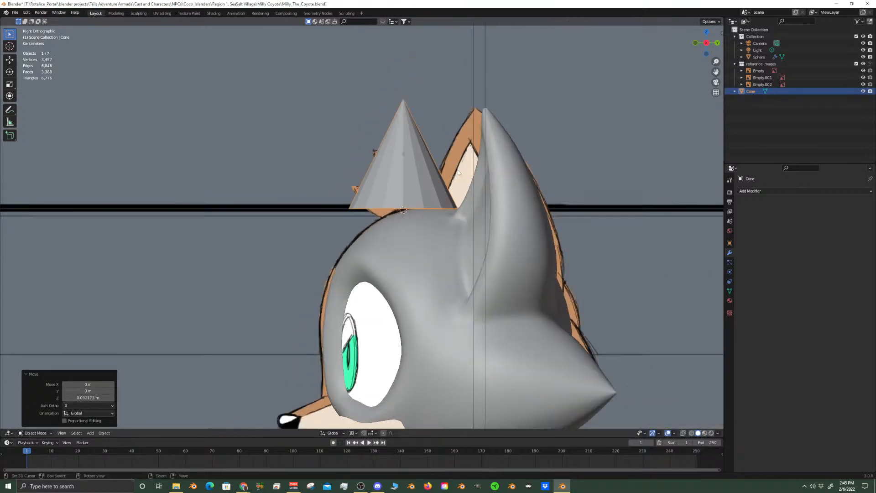
scroll(470, 241, "up", 4)
In Edit Mode, add a centred loop cut around the cone and scale its base ring to about 0.383
key("Tab")
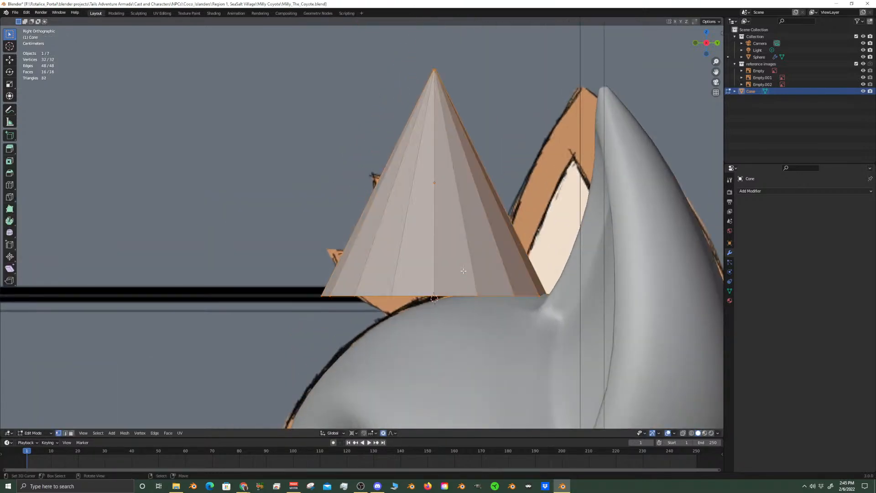
key("ctrl+r")
left_click(463, 271)
right_click(463, 271)
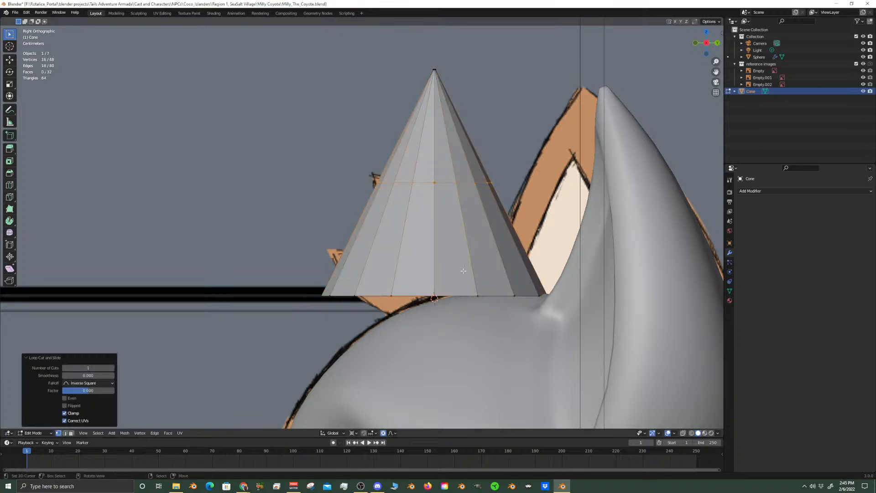
right_click(468, 295)
right_click(469, 295, "alt")
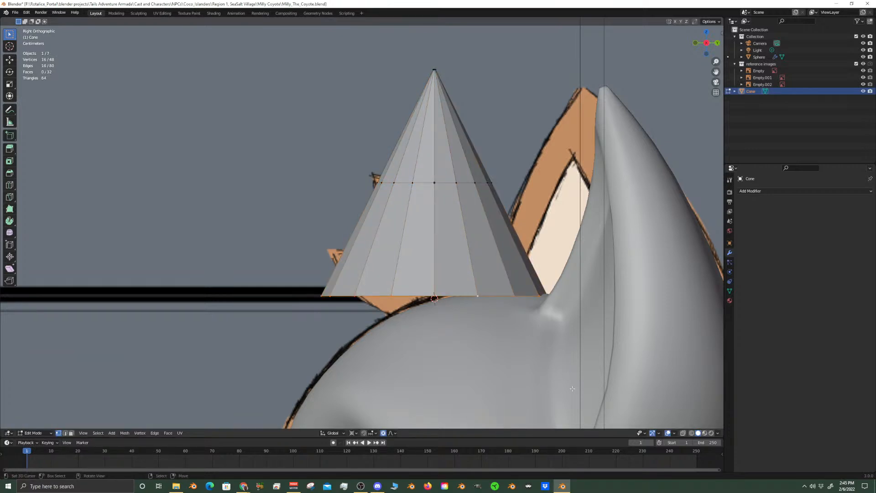
key("s")
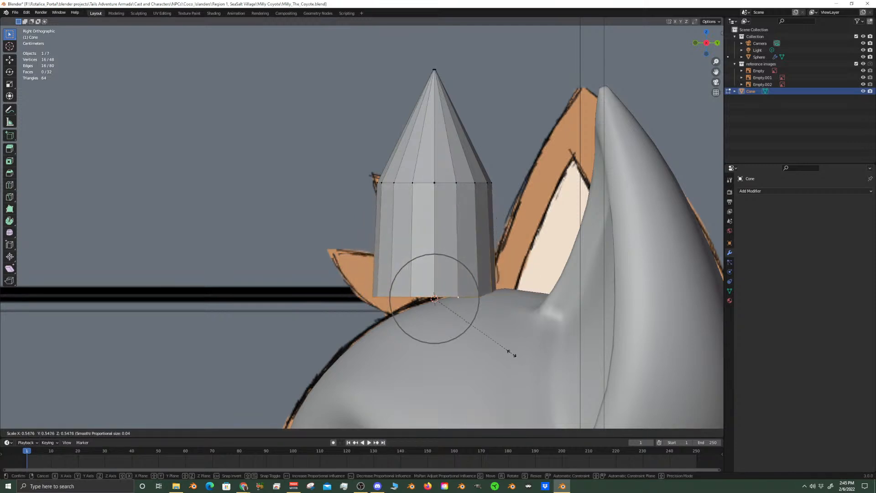
left_click(488, 338)
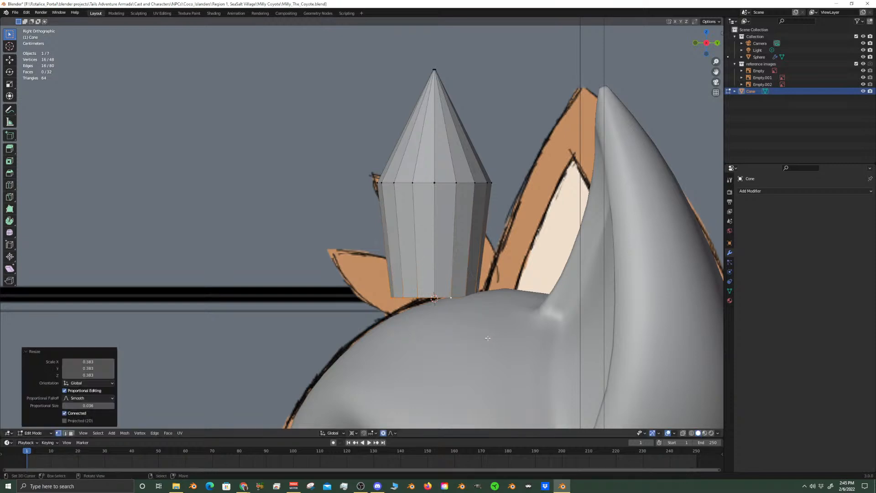
Add another centred loop cut between the cone's base and its middle ring
key("ctrl+r")
left_click(445, 226)
right_click(444, 226)
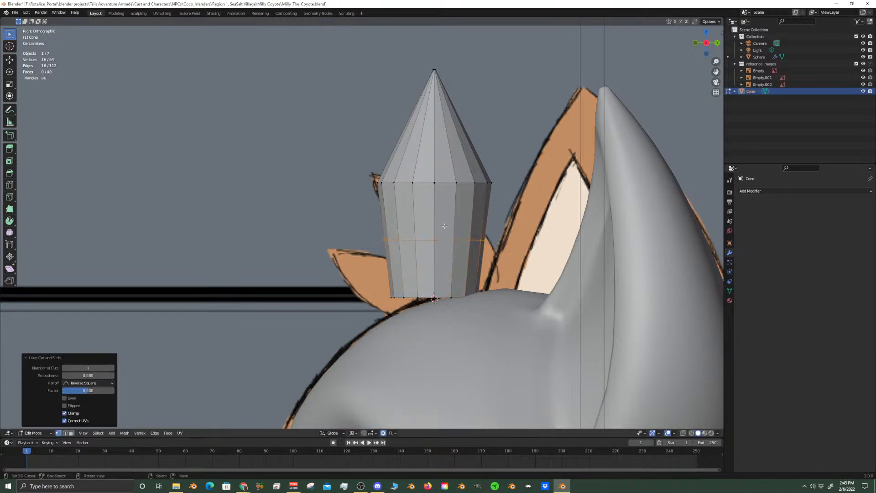
Select the cone's two middle rings and move them about 0.01 m along Y
right_click(437, 183)
right_click(439, 183, "alt")
right_click(444, 239, "alt+shift")
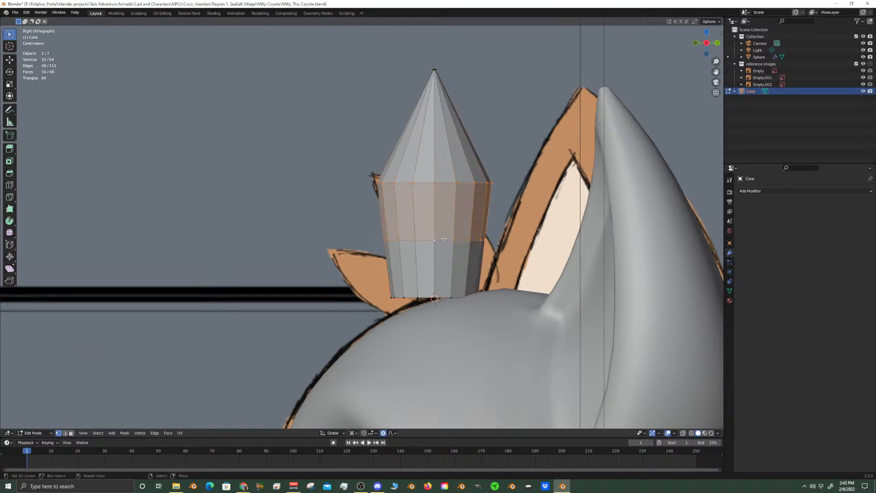
key("g")
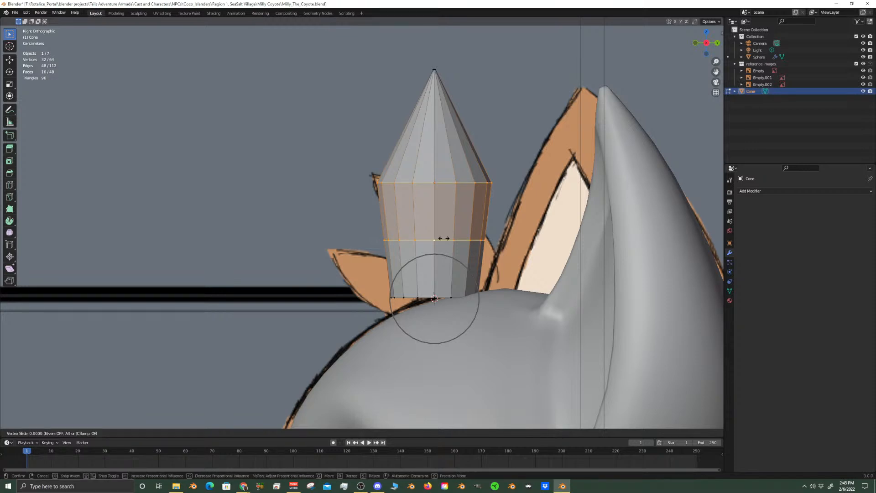
right_click(442, 238)
key("g")
key("y")
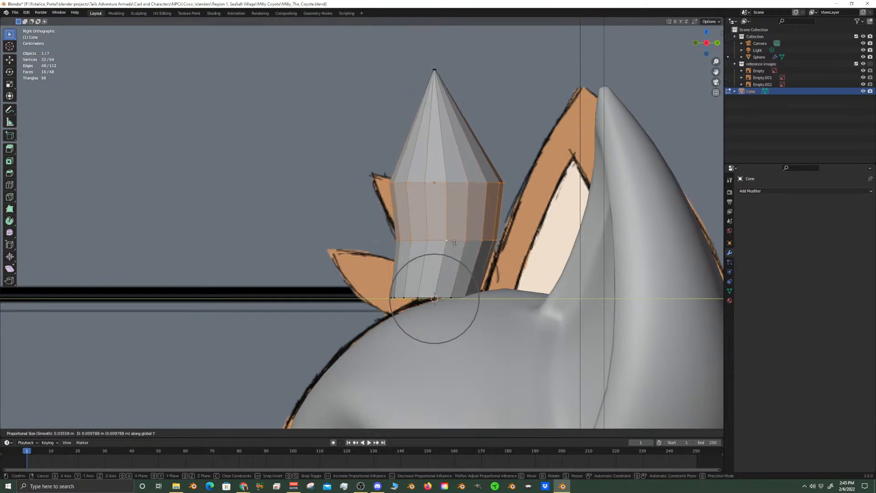
left_click(454, 243)
Edge-slide the upper ring toward the cone's tip by a factor of about 0.14
left_click(447, 182)
left_click(447, 182, "alt")
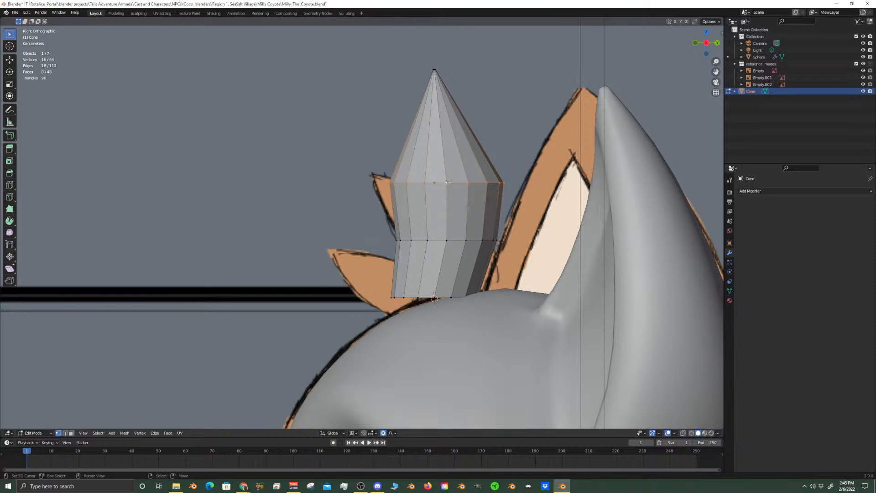
key("g")
key("g")
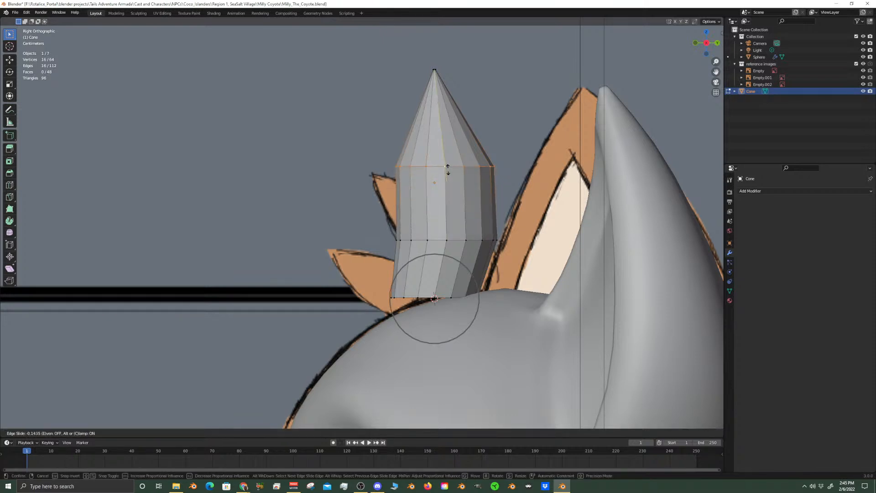
left_click(448, 169)
Scale down the cone's base ring, and slightly scale down the ring above it, around the 3D cursor
key("alt+a")
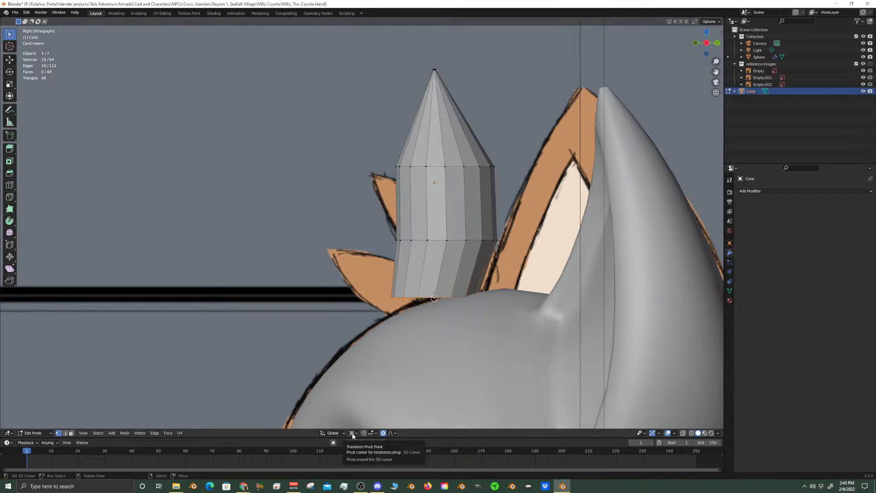
key("s")
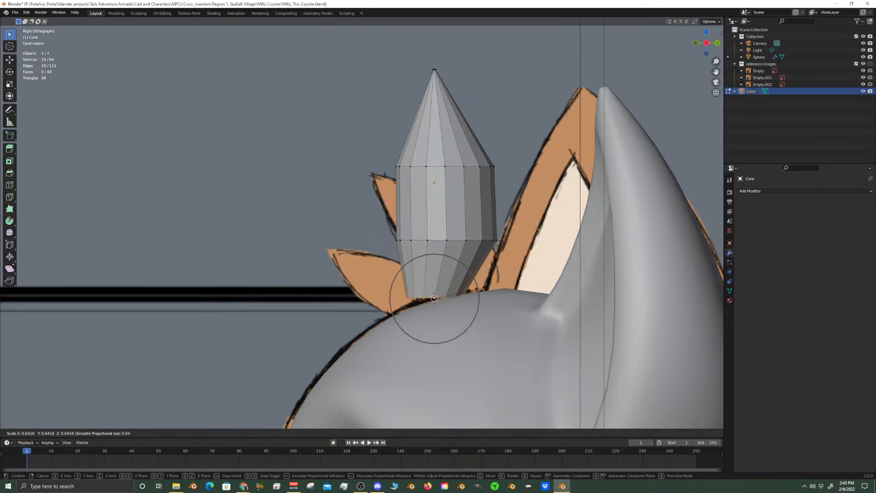
left_click(495, 298)
right_click_drag(465, 245, 460, 242)
left_click(462, 246, "alt")
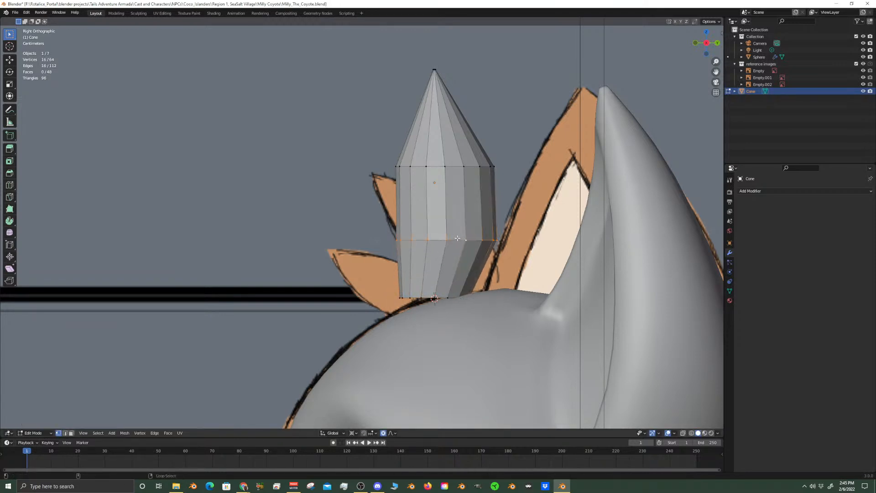
key("s")
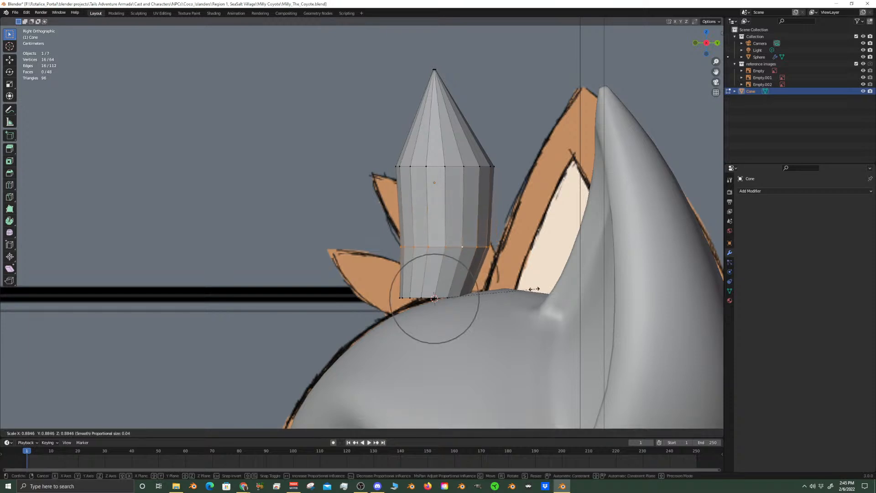
left_click(513, 256)
key("alt+a")
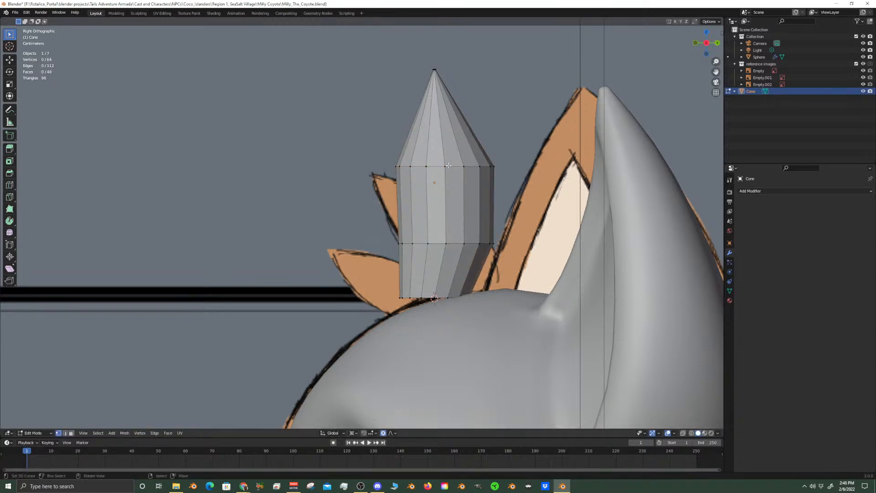
Select the cone's tip and upper ring and rotate them 3.42° about the global X axis
scroll(465, 274, "up", 2)
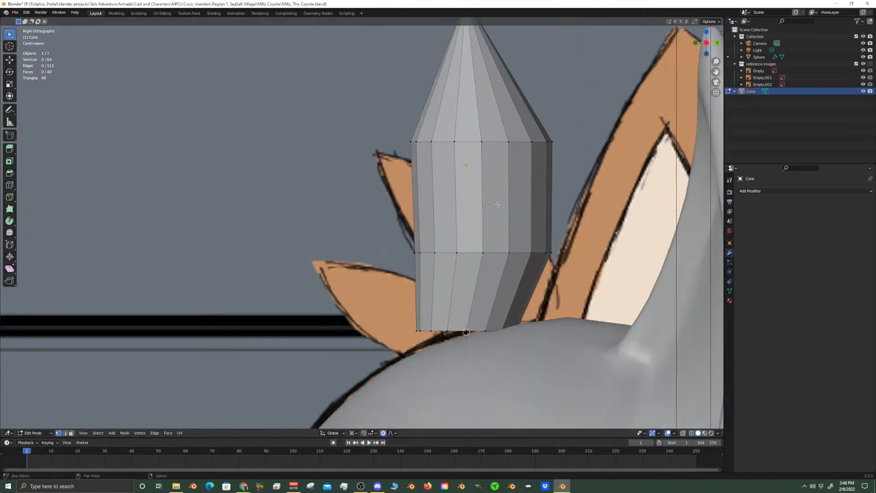
middle_click_drag(503, 168, 461, 337, "shift")
scroll(440, 178, "up", 1)
left_click(437, 159, "alt")
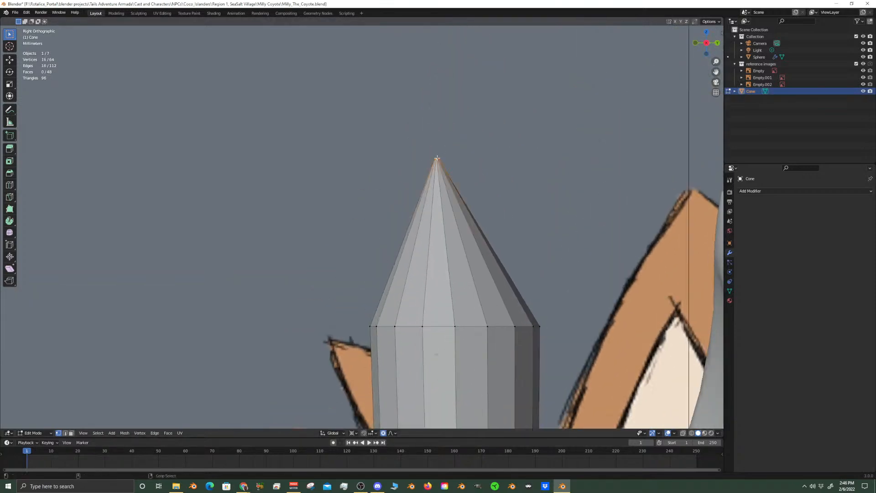
scroll(490, 258, "down", 3)
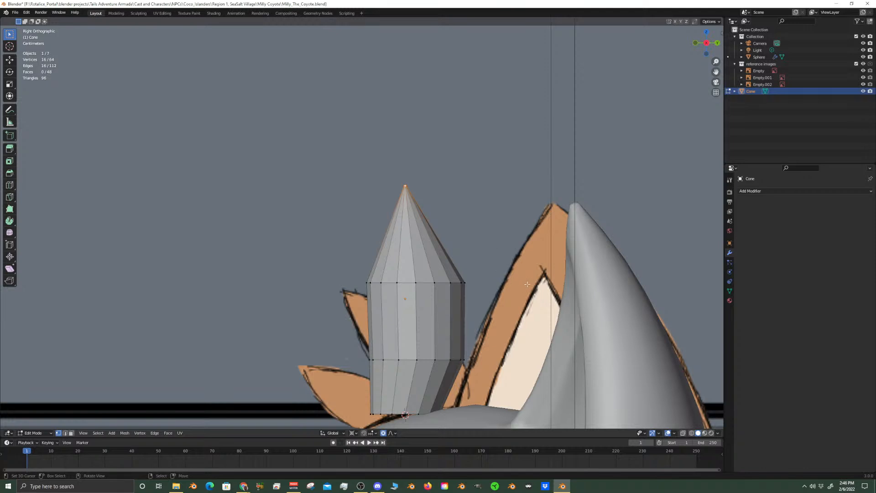
key("ctrl+KP_Add")
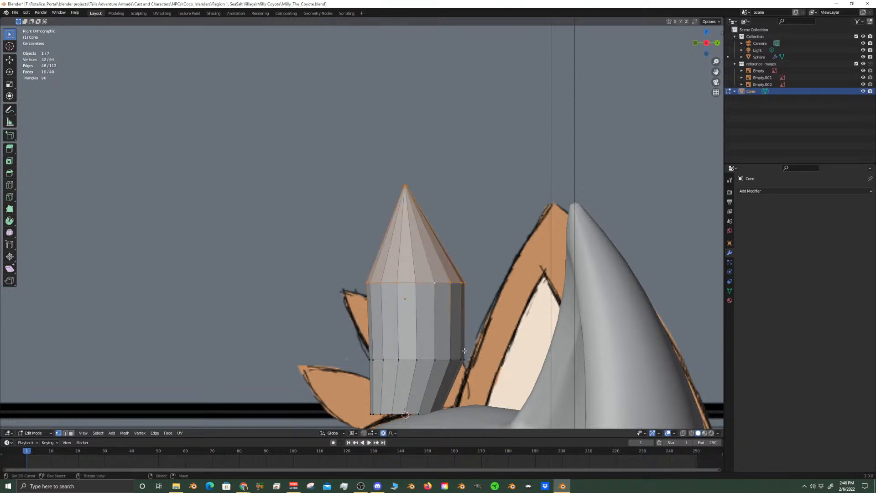
key("r")
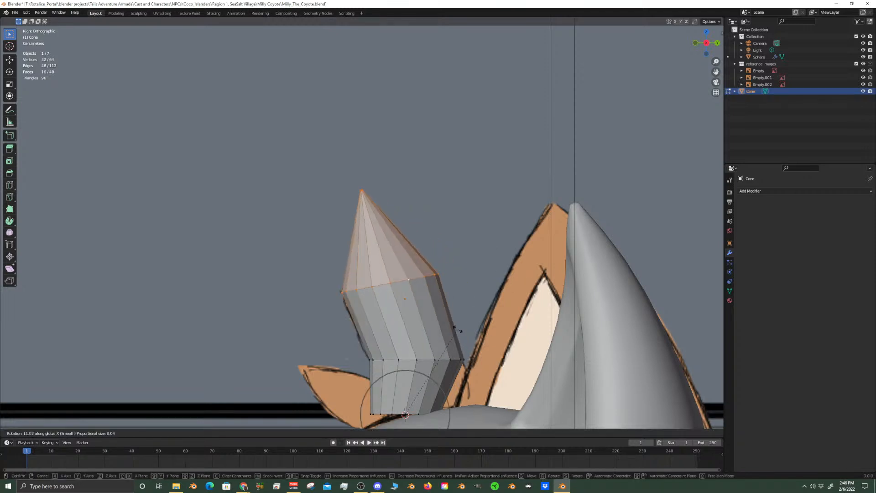
left_click(468, 336)
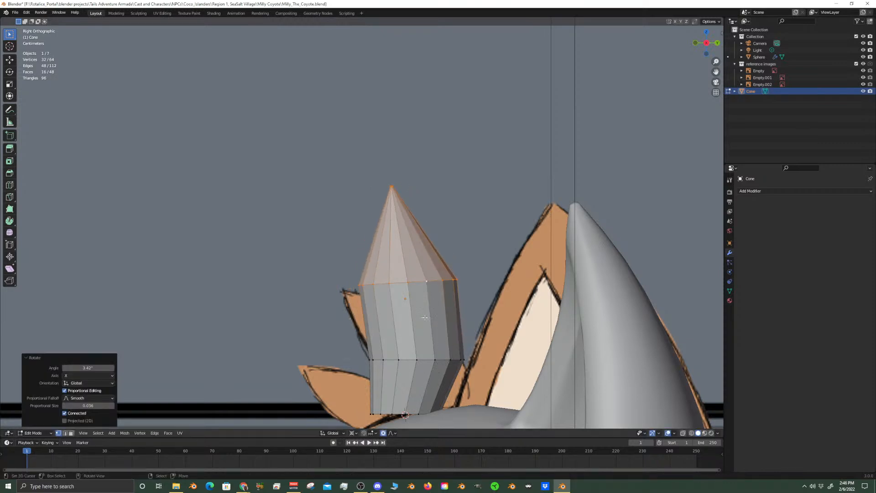
Undo the last rotation and tip selection, and snap the 3D cursor to the cone's upper ring
key("ctrl+z")
key("ctrl+z")
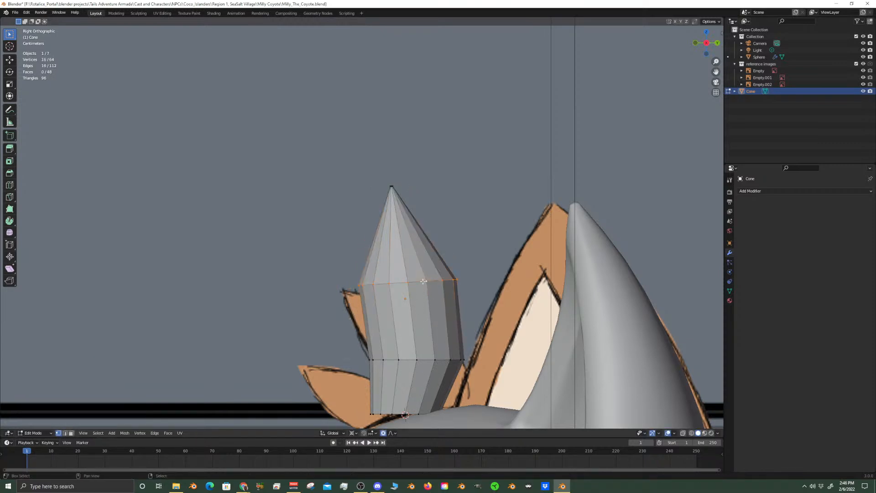
key("shift+s")
left_click(420, 321)
With X-ray on, add the cone's tip to the selected upper ring and rotate both 15.2° about the global X axis
left_click(683, 433)
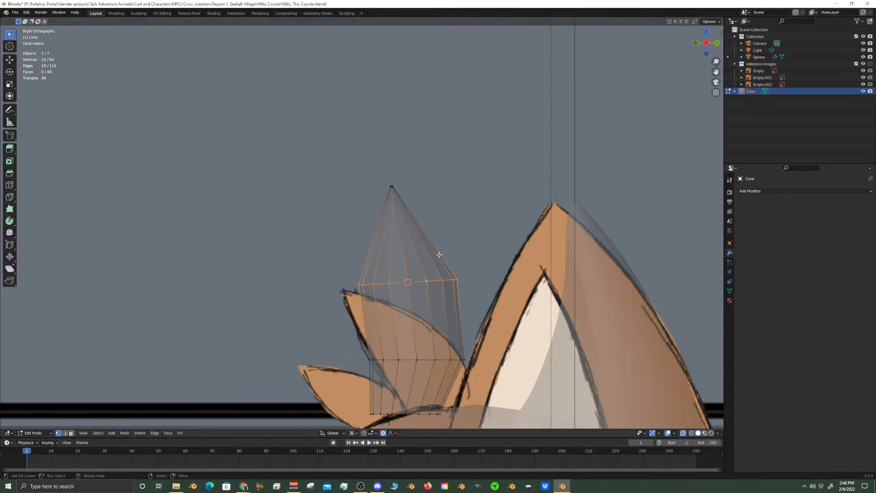
key("c")
left_click(391, 195)
key("Escape")
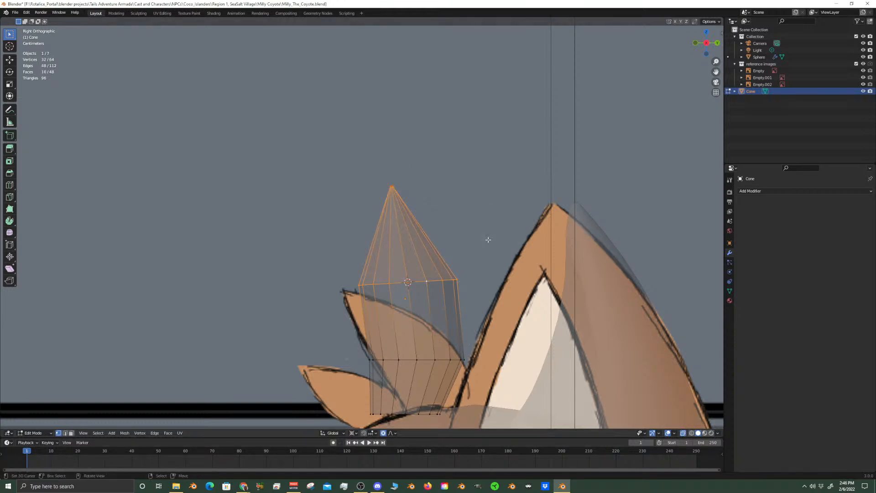
key("r")
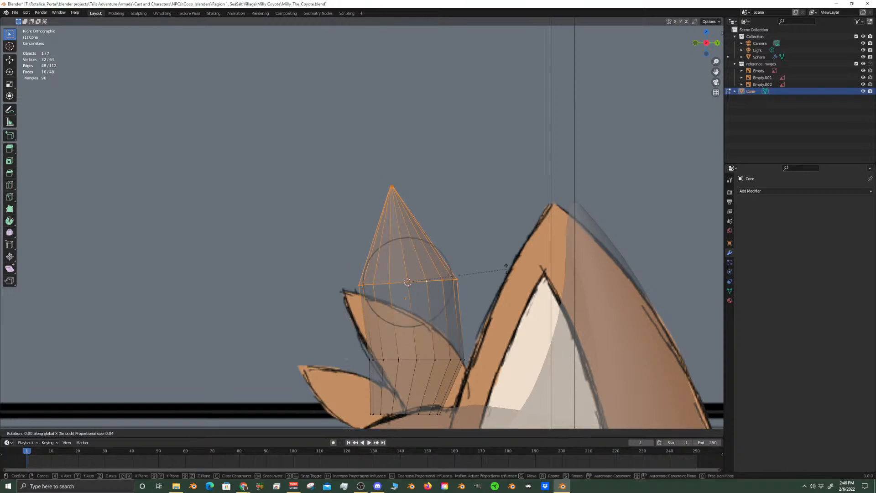
left_click(499, 242)
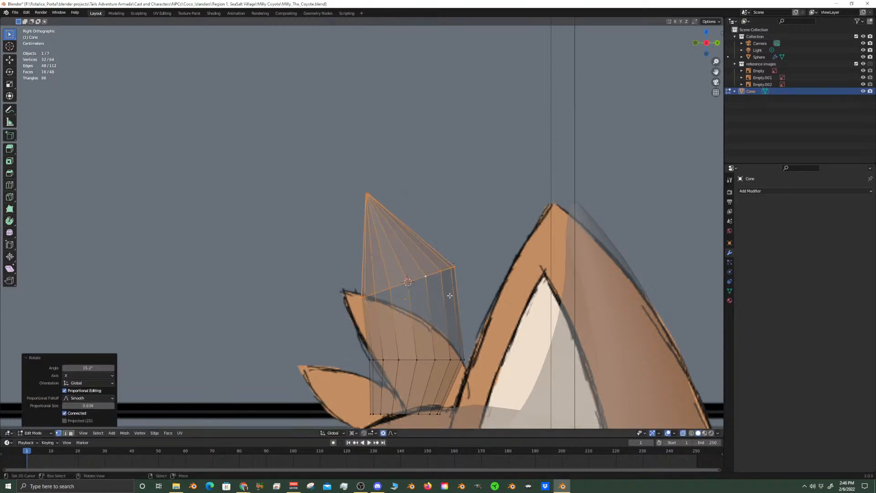
Add one centred loop cut between the cone's upper and lower middle rings
key("ctrl+r")
left_click(450, 295)
left_click(449, 295)
left_click(449, 295)
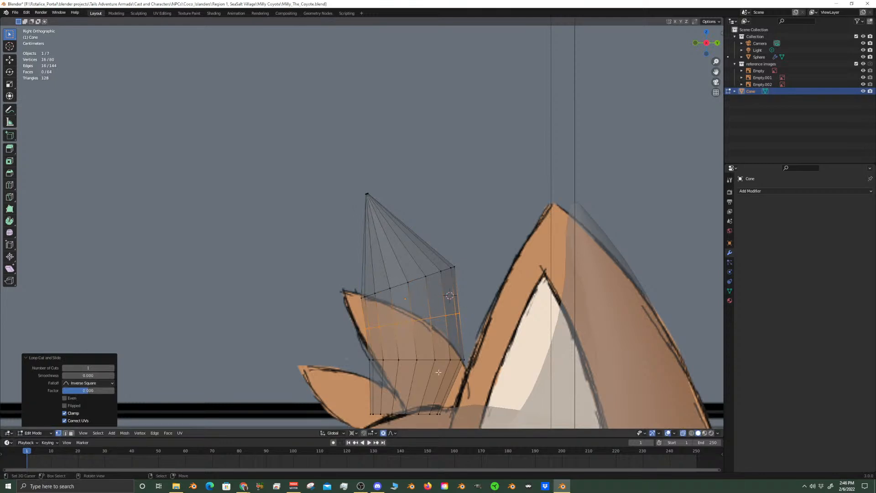
Snap the 3D cursor to the new loop and scale the loop up by about 1.13 with proportional editing
scroll(457, 322, "down", 4, "shift")
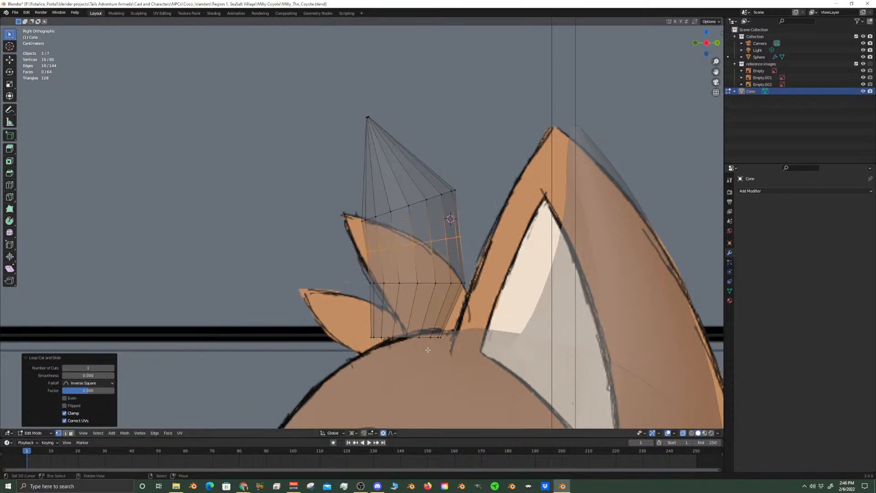
key("shift+s")
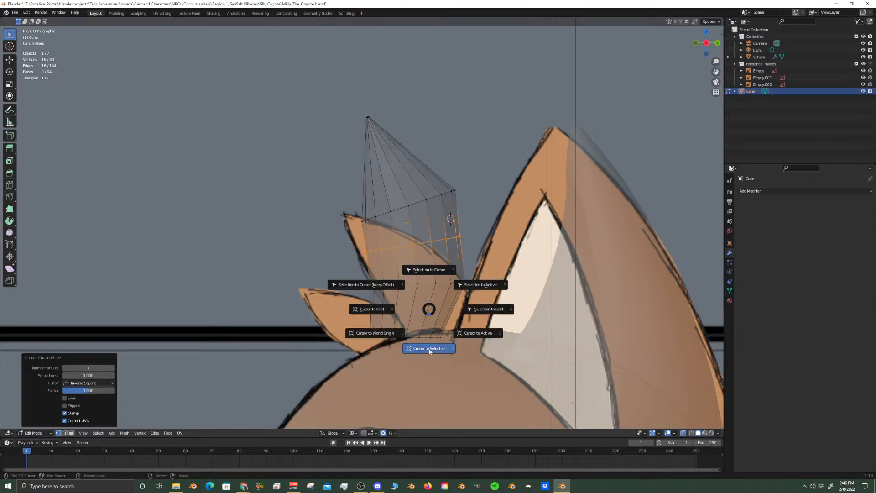
left_click(428, 319)
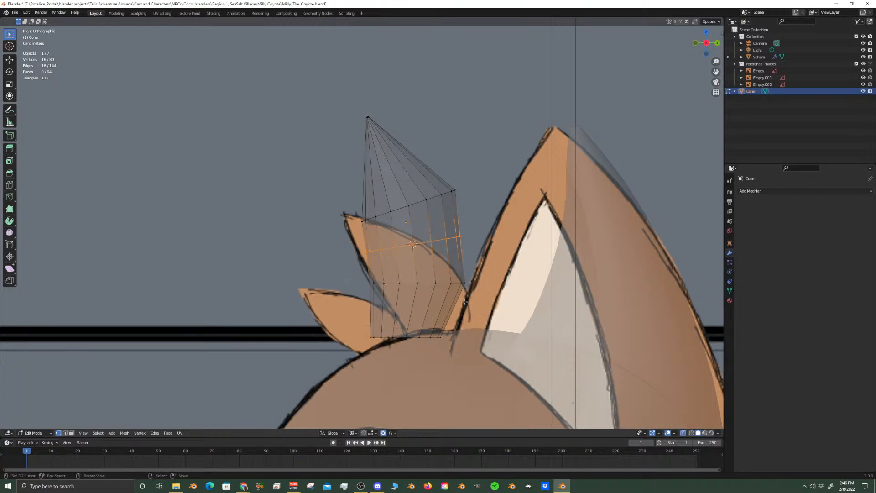
key("s")
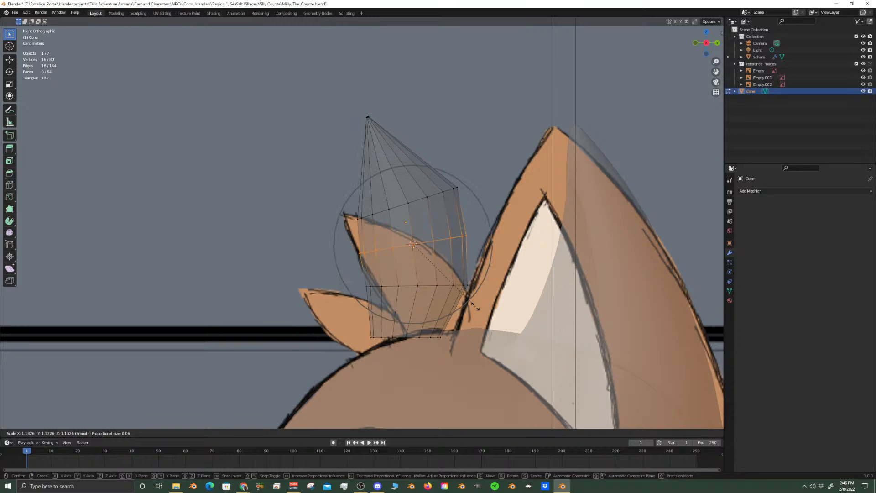
left_click(475, 306)
Edge-slide the ring just below the cone's tip toward the tip by a factor of about 0.2
left_click(395, 207)
left_click(397, 206, "alt")
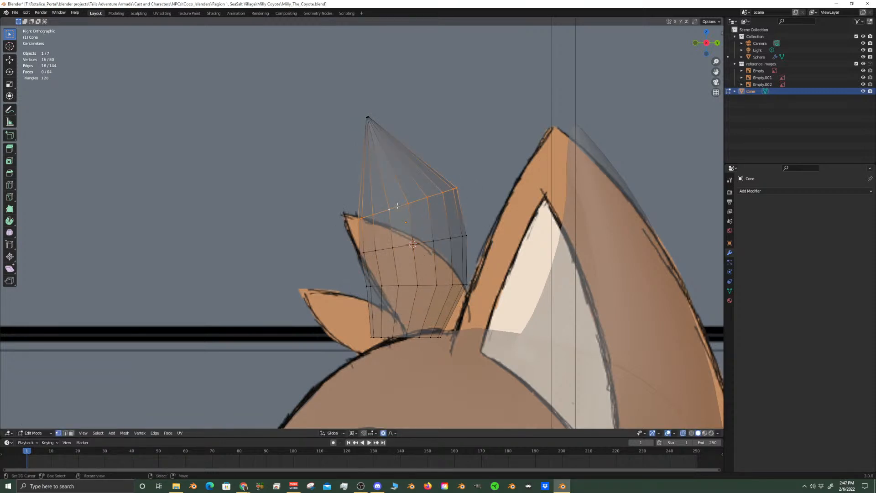
key("g")
key("g")
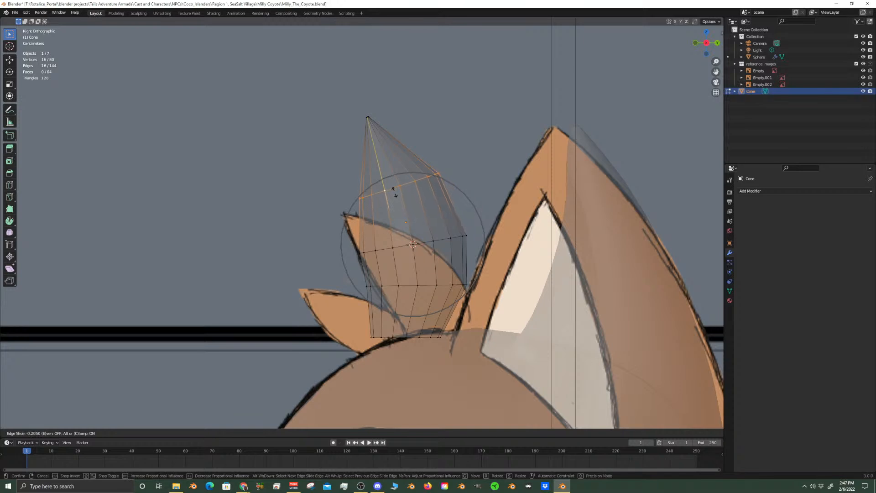
left_click(394, 190)
Edge-slide the newly cut loop toward the tip by a factor of 0.154 and nudge it slightly along Y and Z
left_click(426, 243, "alt")
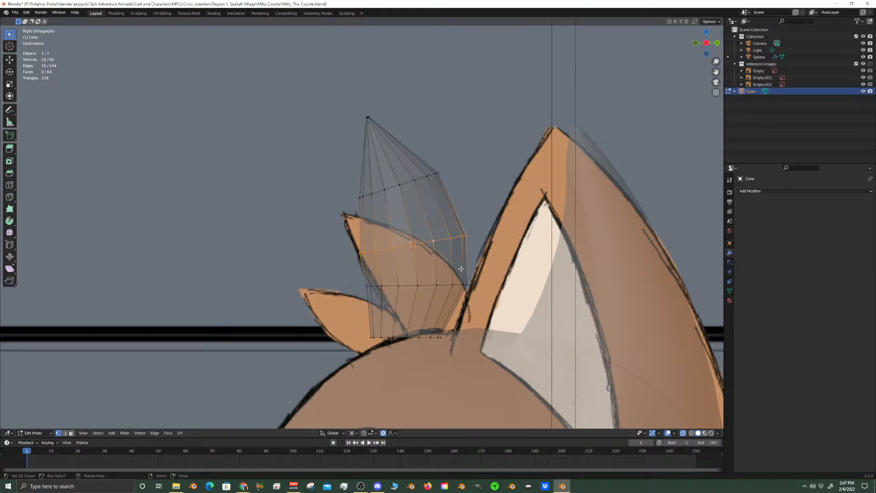
key("g")
key("g")
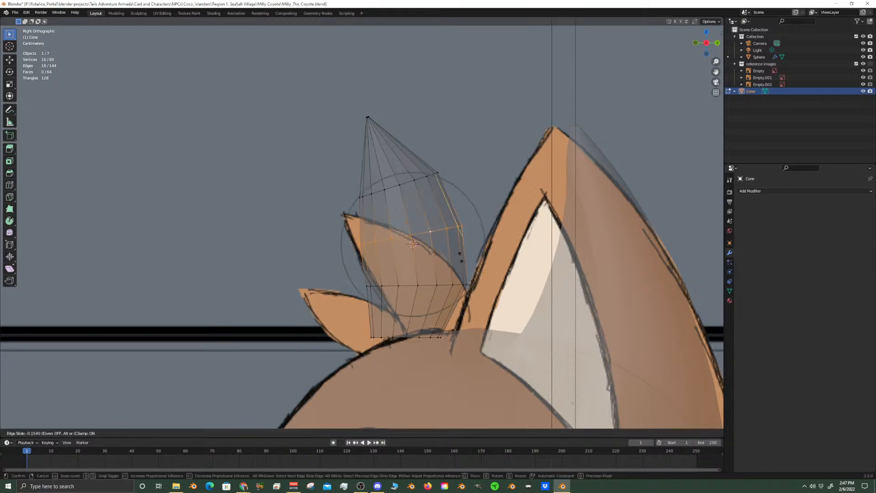
left_click(465, 250)
key("g")
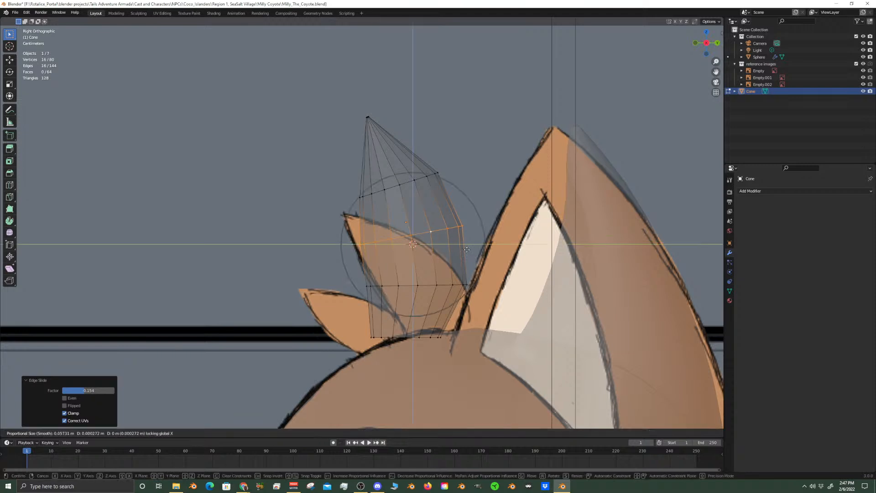
left_click(472, 245)
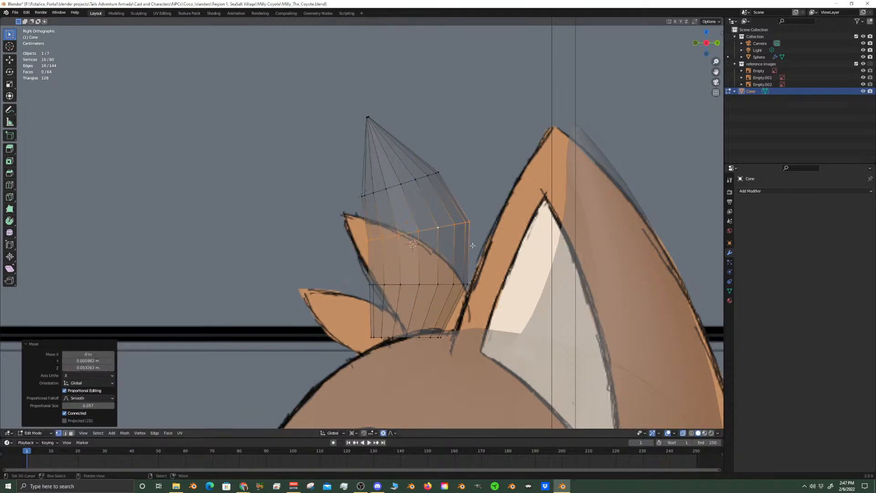
Select the cone's base ring and scale it by 0.864 around the 3D cursor
left_click(424, 337, "alt")
key("s")
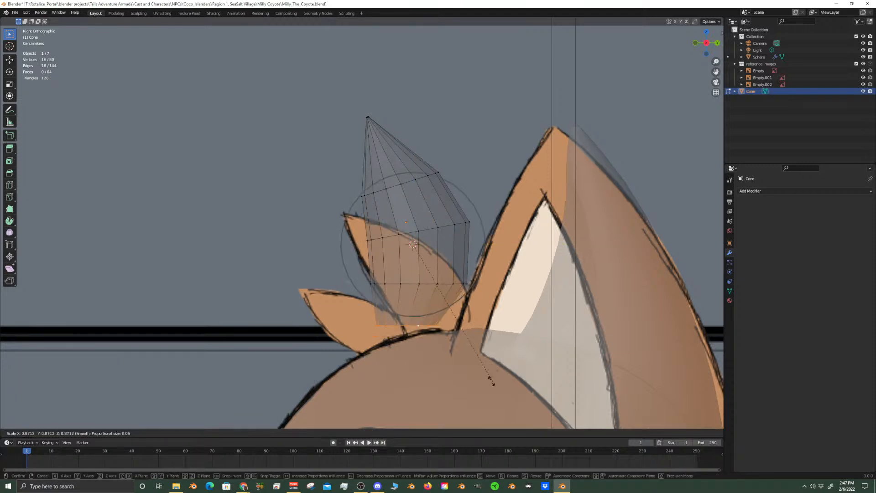
scroll(491, 381, "down", 8)
scroll(491, 381, "up", 1)
left_click(491, 380)
scroll(423, 326, "down", 3)
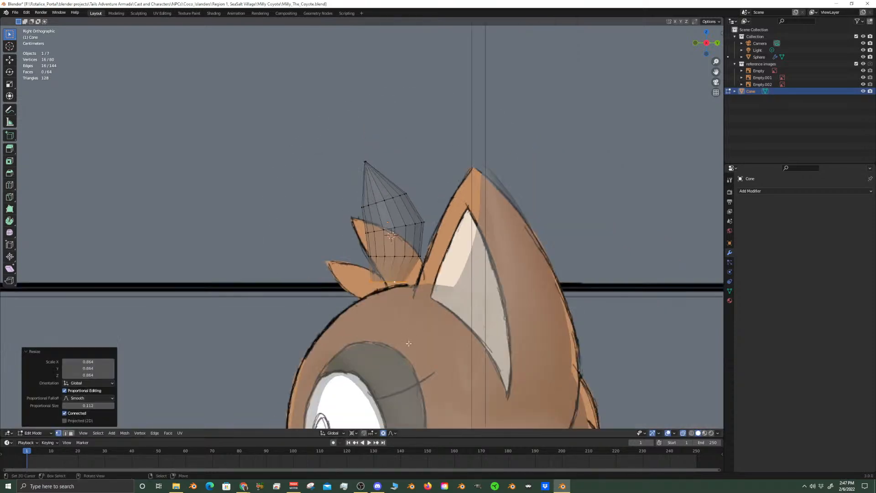
scroll(419, 331, "up", 4)
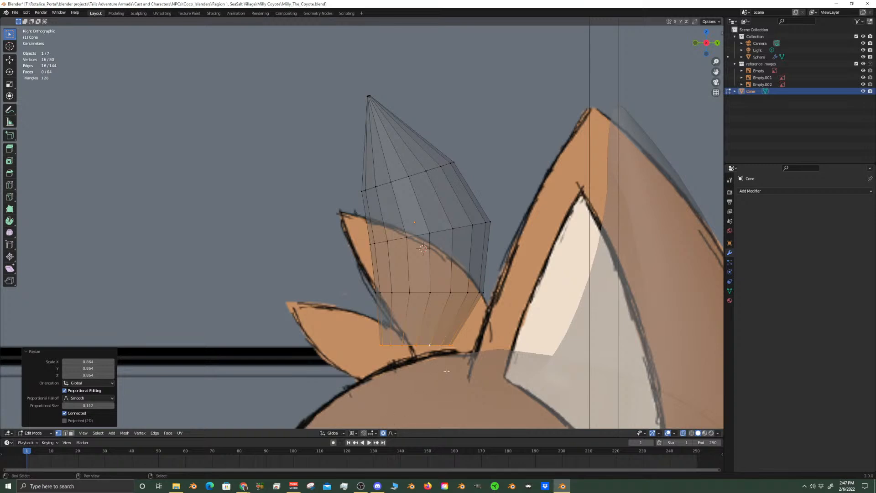
Snap the 3D cursor to the base ring and scale the whole cone mesh by 0.843
key("shift+s")
left_click(446, 410)
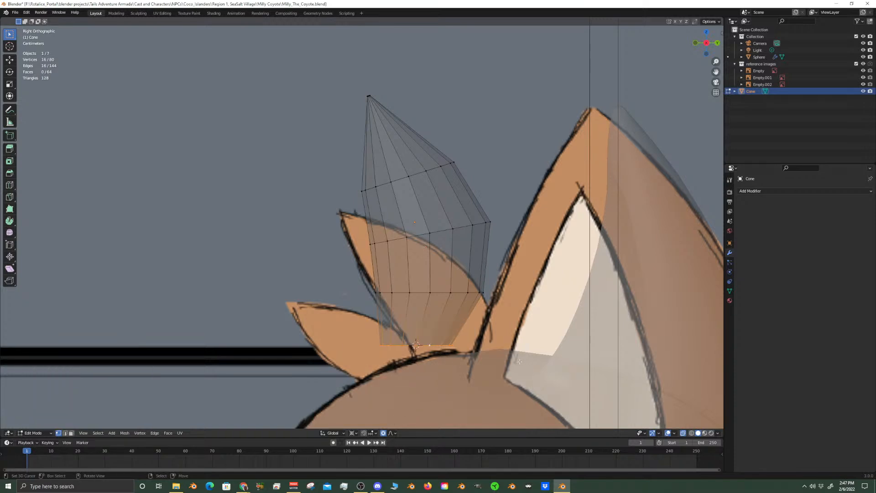
key("a")
key("s")
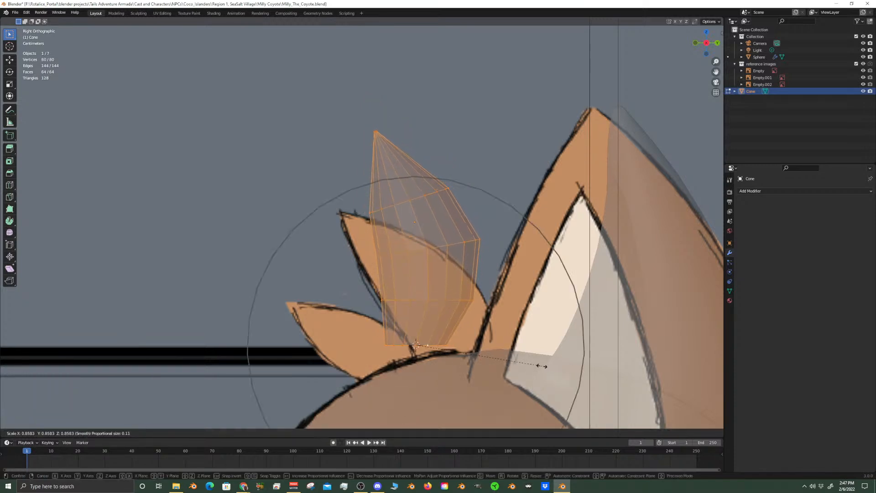
left_click(540, 356)
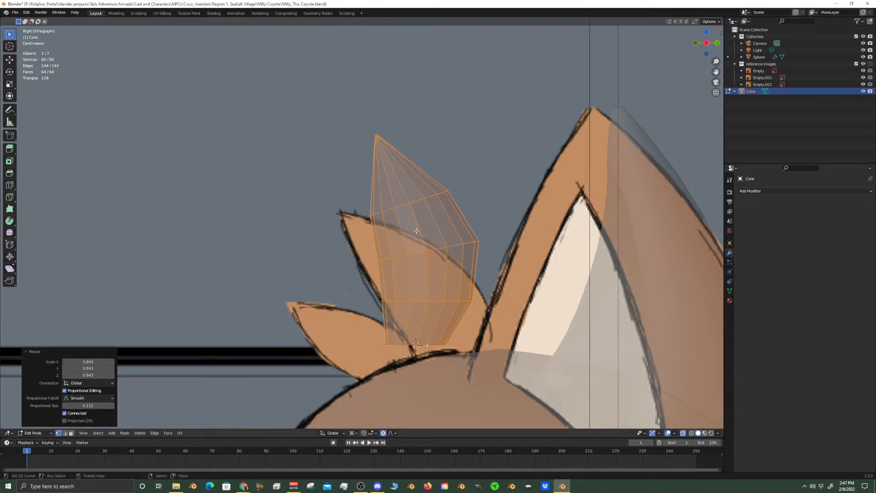
Select the cone's tip vertices and move them about -0.013 m along Y and -0.008 m along Z, with proportional size 0.076
left_click(401, 203, "alt")
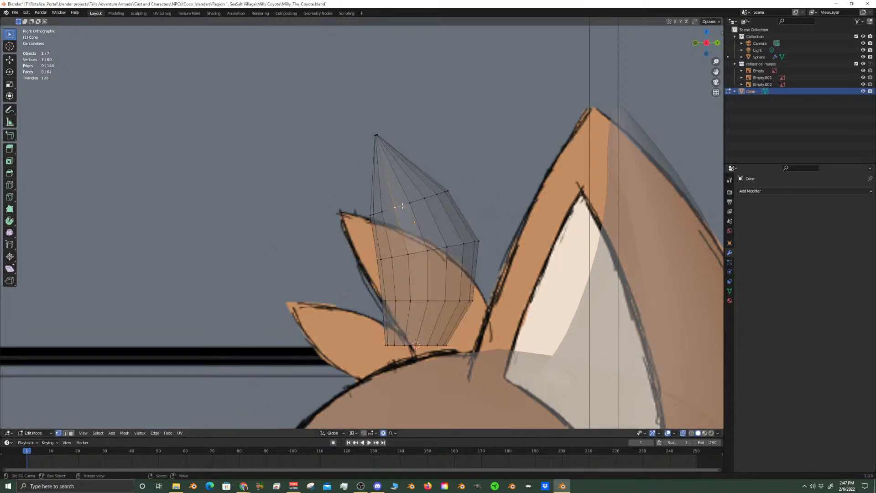
left_click(376, 136)
key("c")
left_click(373, 137)
key("Escape")
key("g")
key("shift+x")
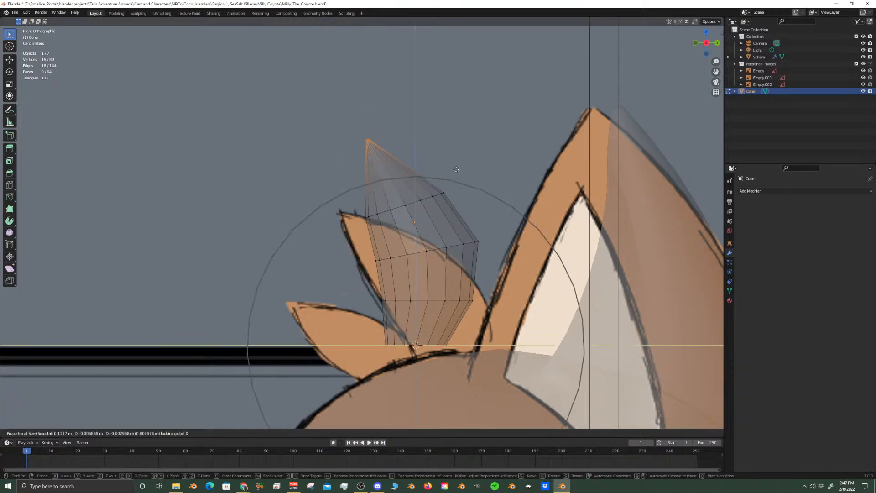
scroll(446, 178, "up", 2)
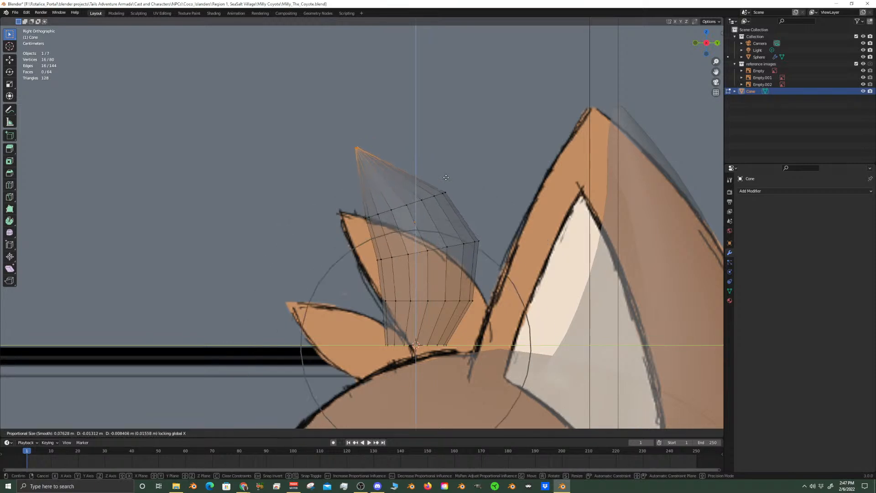
left_click(447, 177)
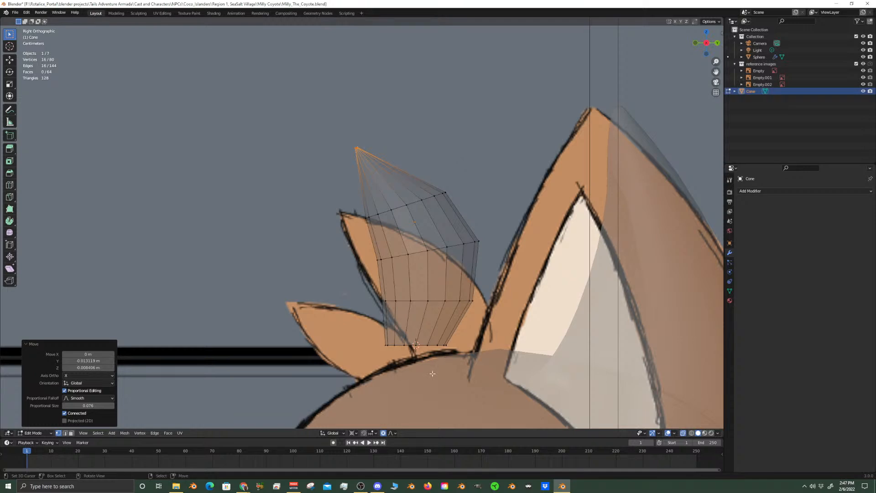
Turn off proportional editing and rotate the whole cone object 33.7° about the global X axis in Object Mode
key("o")
key("ctrl+l")
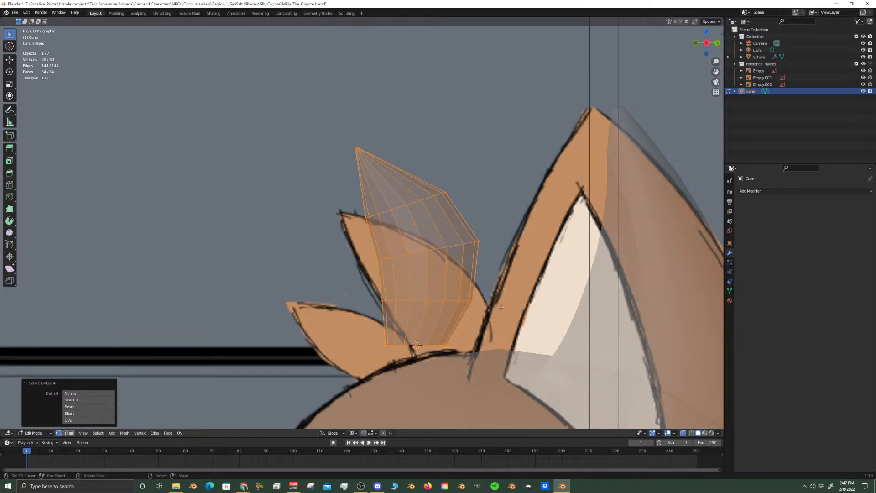
key("Tab")
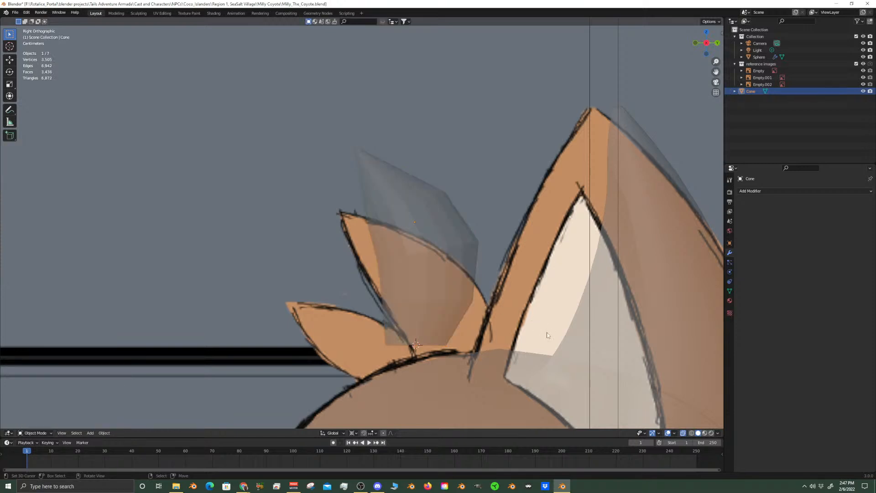
key("r")
key("x")
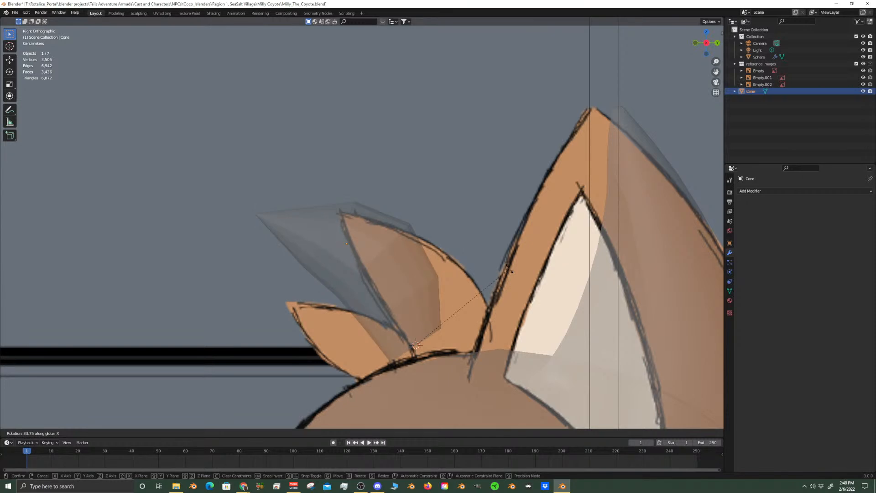
left_click(510, 271)
Move the cone object about 0.034 m along Y and -0.02 m along Z over the upper tuft drawing
key("g")
key("shift+x")
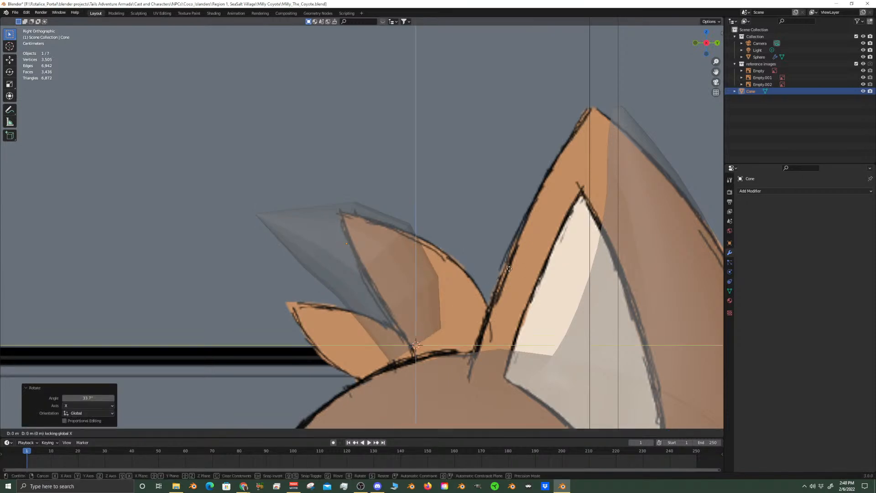
left_click(561, 301)
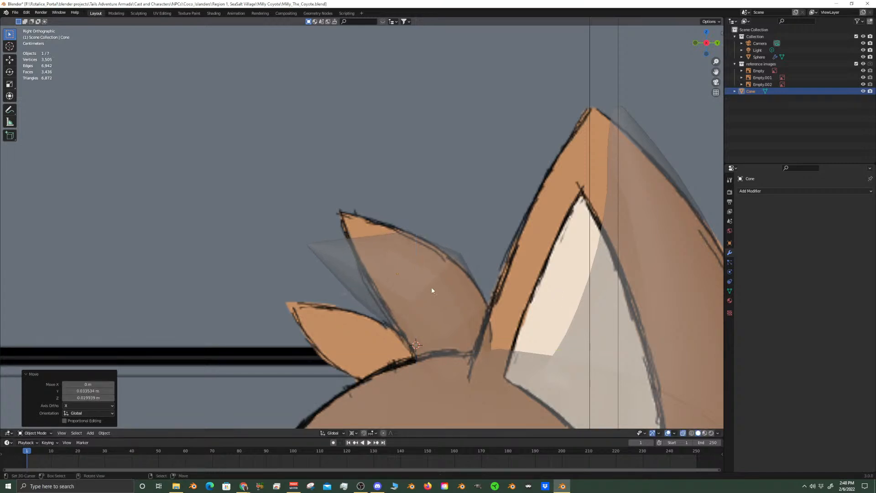
Enter Edit Mode on the cone and select the cluster of vertices at its tip
key("Tab")
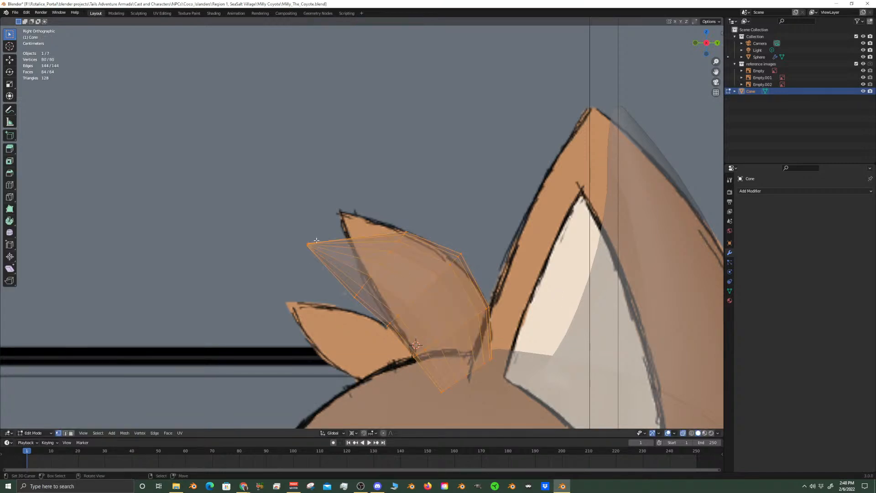
left_click(388, 260)
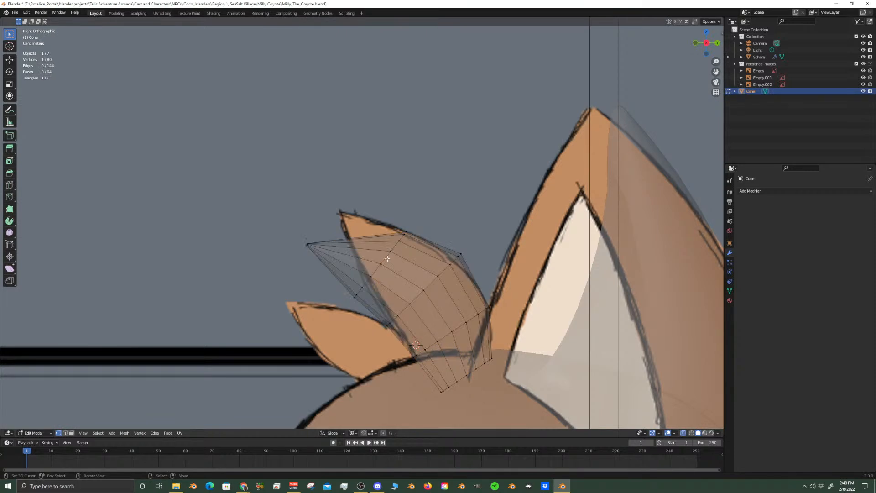
key("c")
left_click(307, 243)
right_click(306, 243)
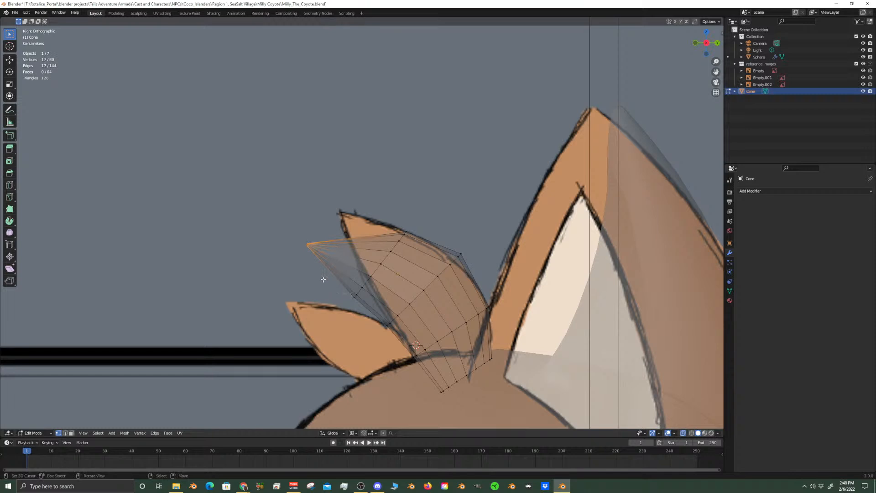
key("g")
key("shift+x")
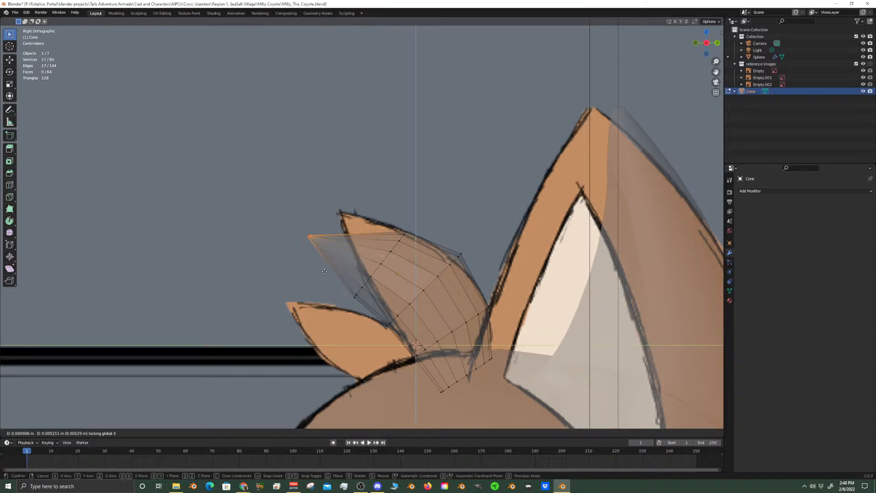
left_click(324, 272)
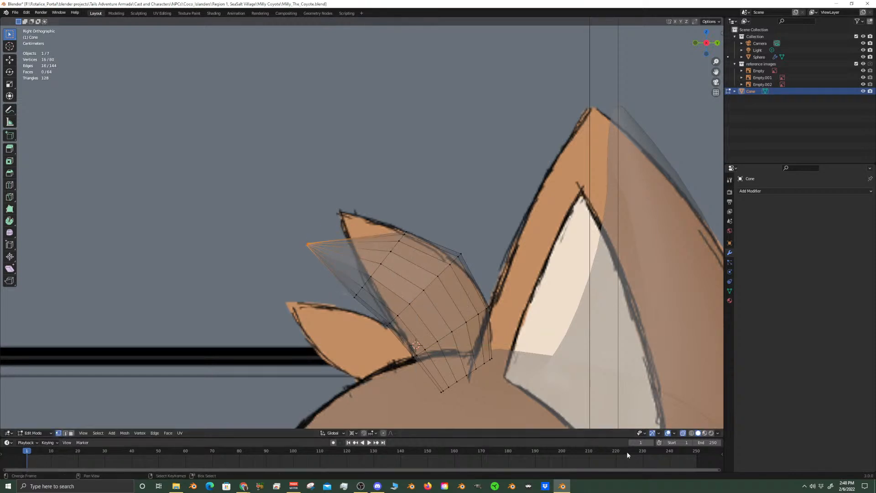
Turn off X-ray and move the tip vertices about 0.013 m along Y and 0.02 m along Z in the right view
left_click(683, 433)
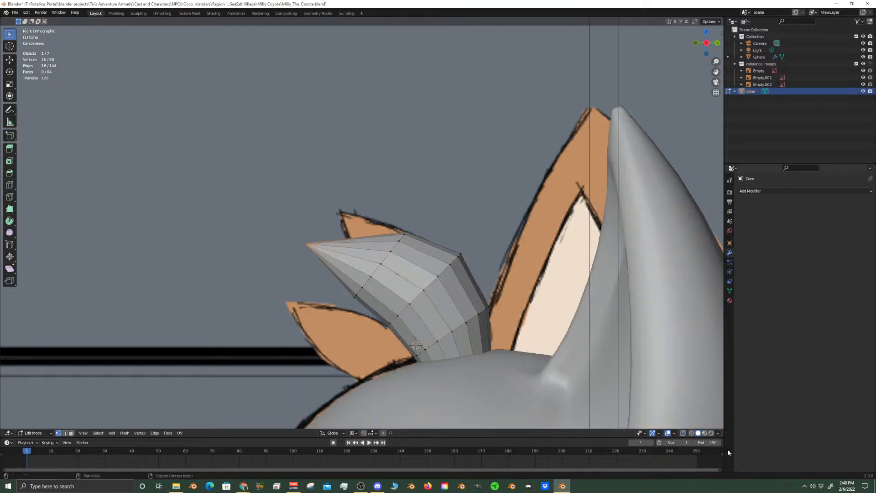
middle_click_drag(662, 274, 480, 285)
key("KP_3")
key("g")
key("shift+x")
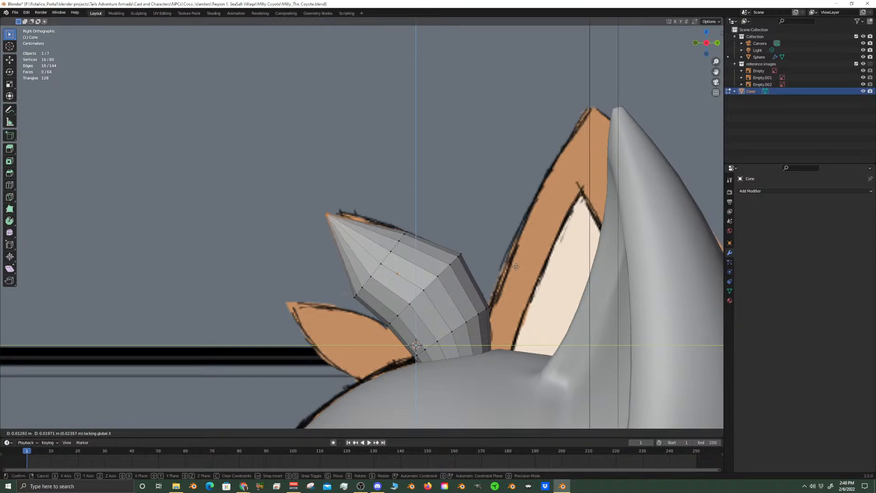
left_click(468, 284)
Add the ring below the tip to the selection and rotate both about -5.7° around the global X axis
left_click(392, 263, "alt+shift")
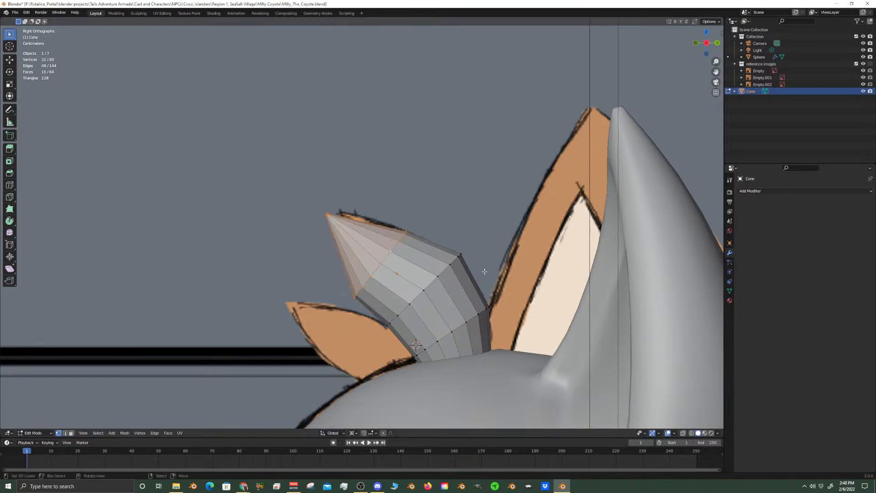
key("r")
key("x")
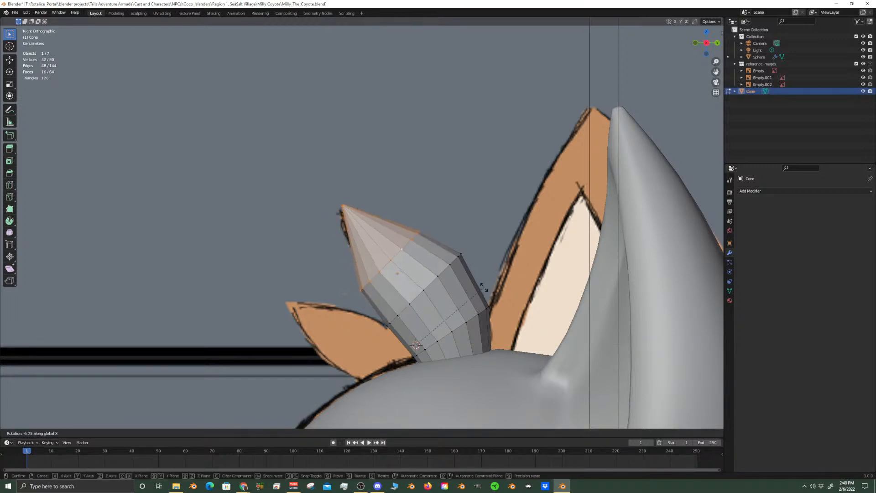
left_click(387, 285)
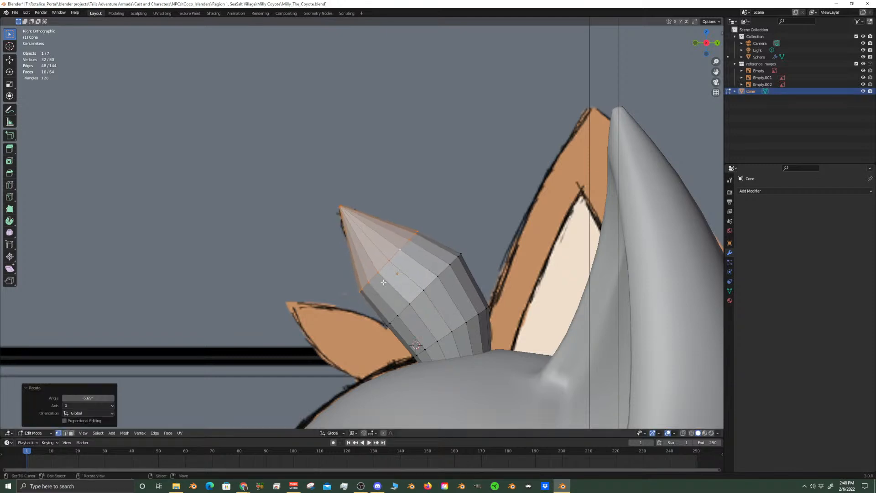
With X-ray on, scale the ring below the tip to about 0.82 around its own centre and move it about 0.002 m along Y and Z
left_click(388, 264)
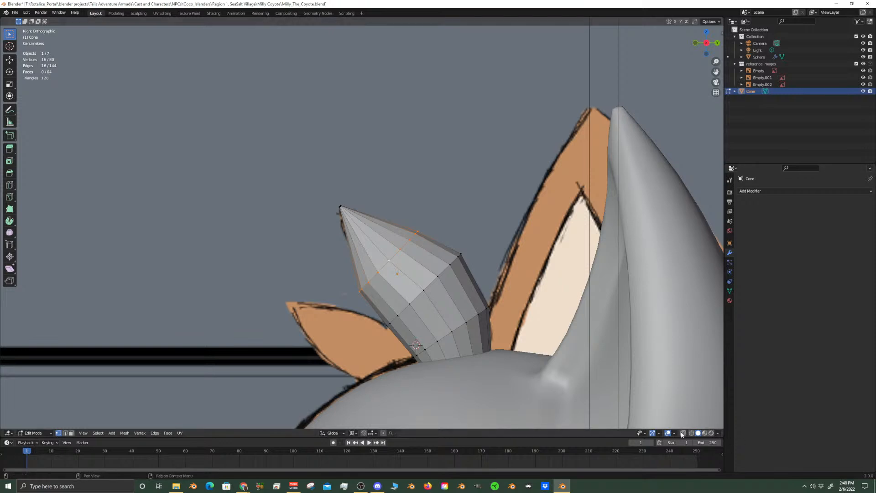
key("alt+z")
scroll(384, 282, "up", 1)
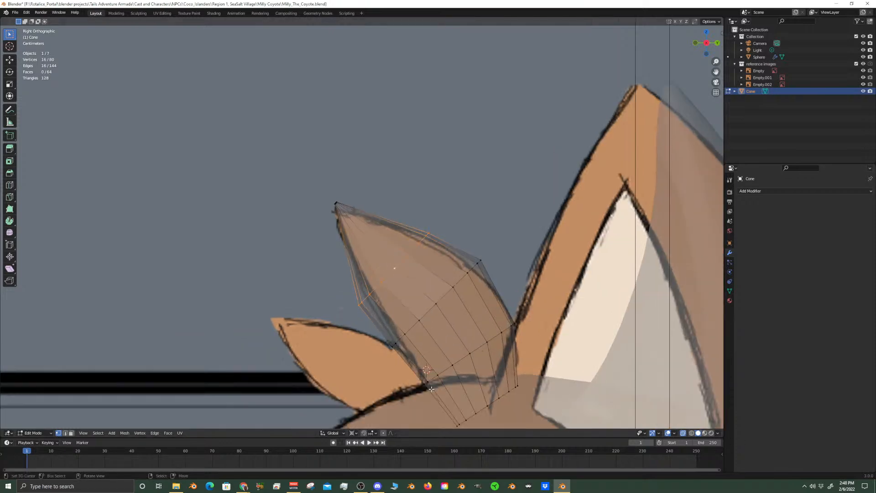
left_click(353, 433)
left_click(377, 406)
key("s")
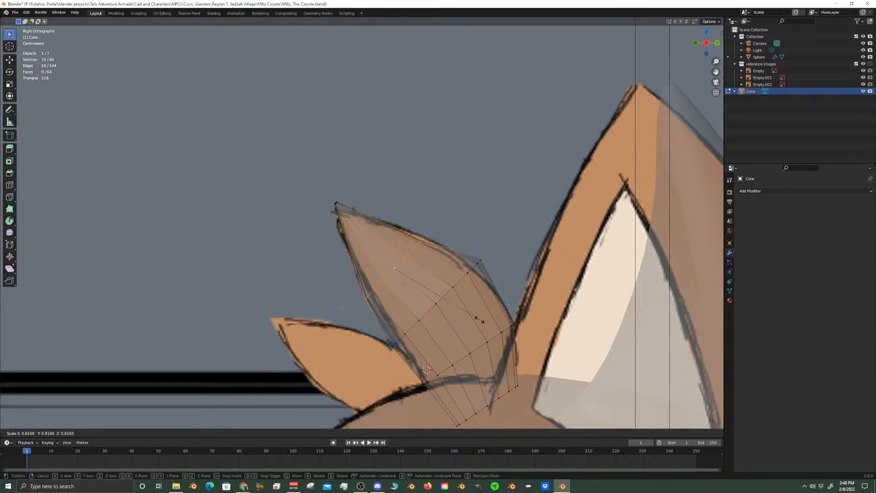
left_click(479, 320)
key("g")
key("shift+x")
left_click(482, 315)
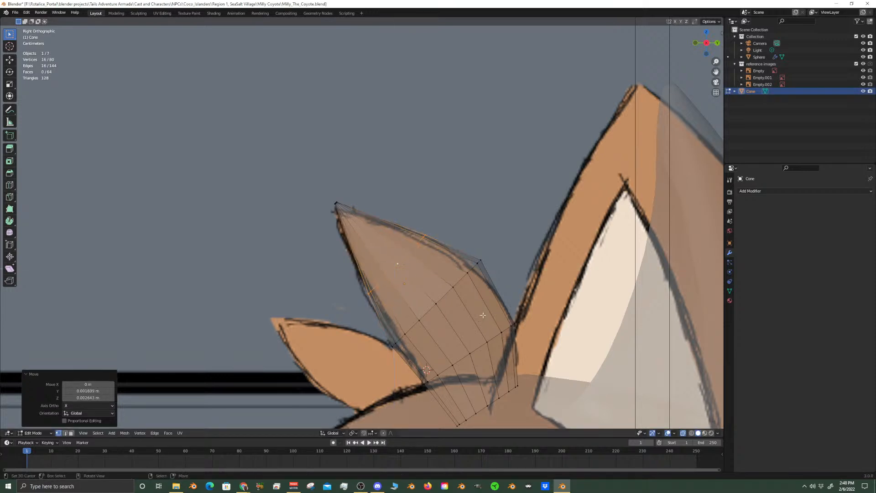
Add a centred edge loop between the cone's tip and the ring below it
left_click(464, 279)
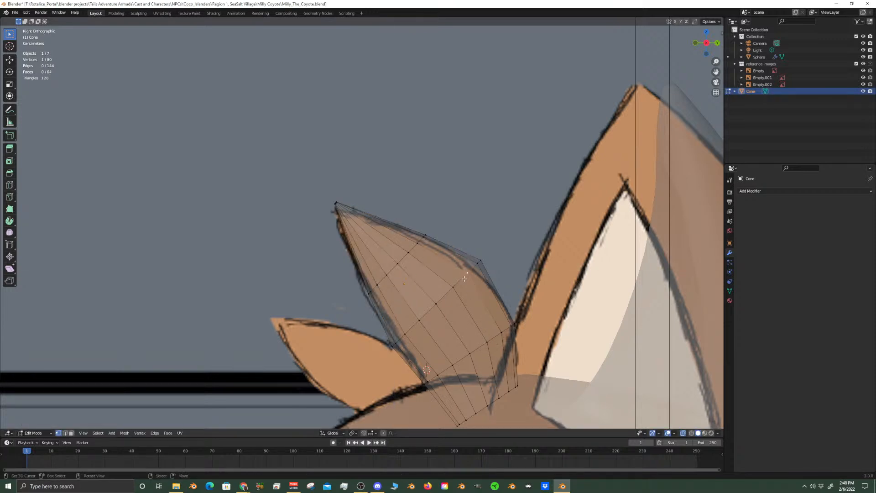
key("ctrl+r")
left_click(342, 203)
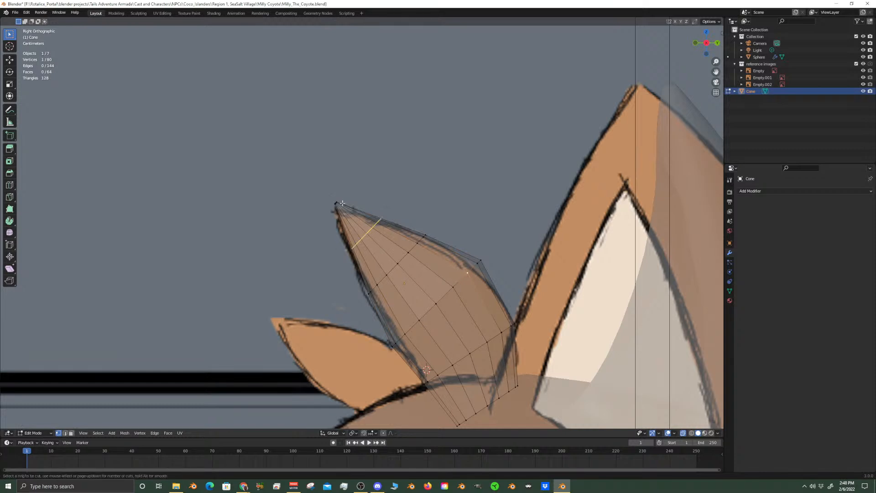
right_click(343, 203)
Select the tip with the new loop, rotate them 5.38° around global X, and move them about -0.0038 m along Z
key("c")
left_click(356, 202)
right_click(356, 203)
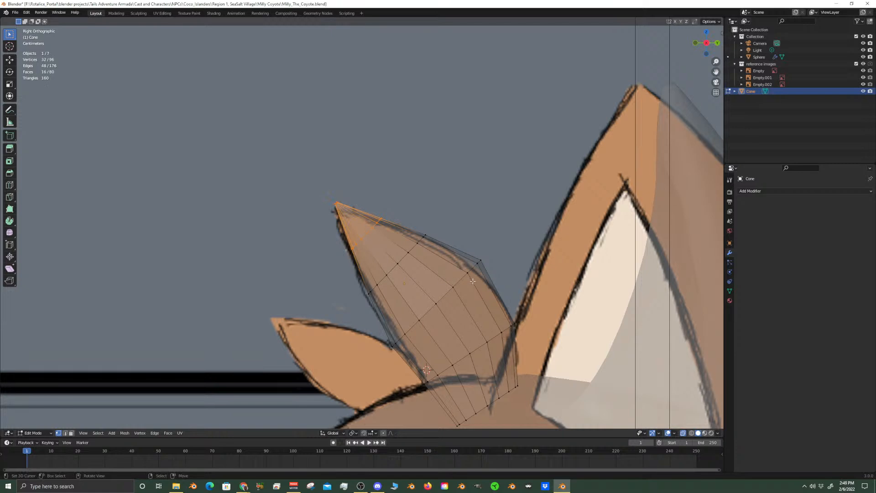
key("r")
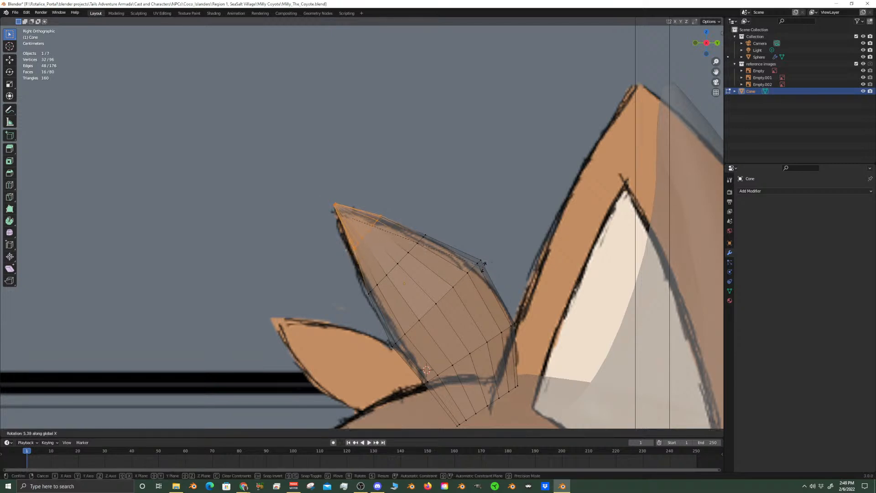
left_click(484, 265)
key("g")
key("shift+x")
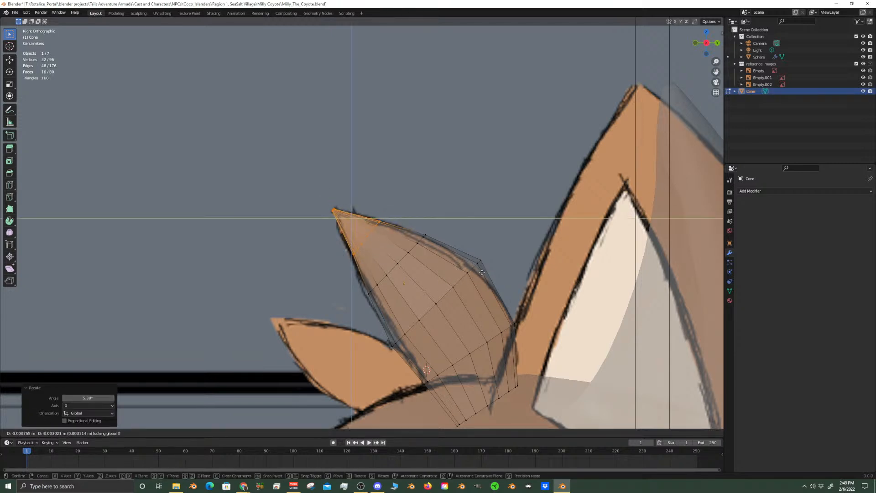
left_click(483, 273)
In the front view, select the cone's tip with the three rings below it and set the pivot point to the 3D cursor
middle_click_drag(504, 342, 497, 292, "shift")
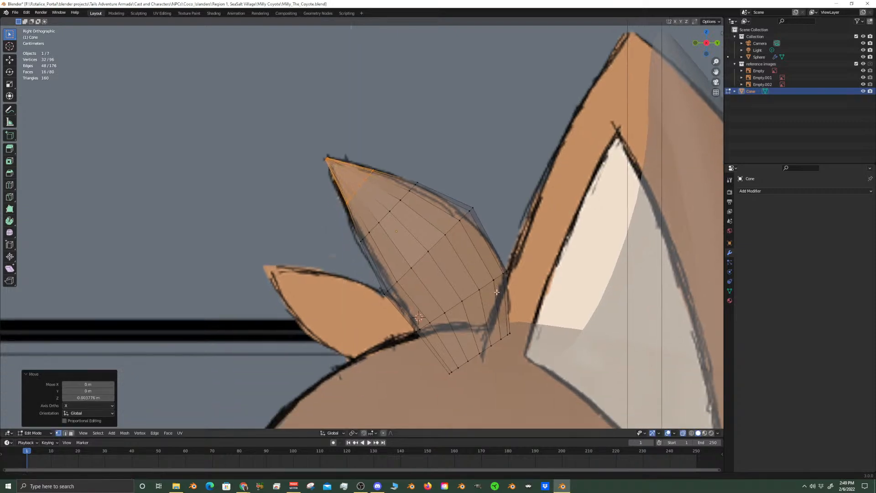
scroll(368, 234, "up", 2)
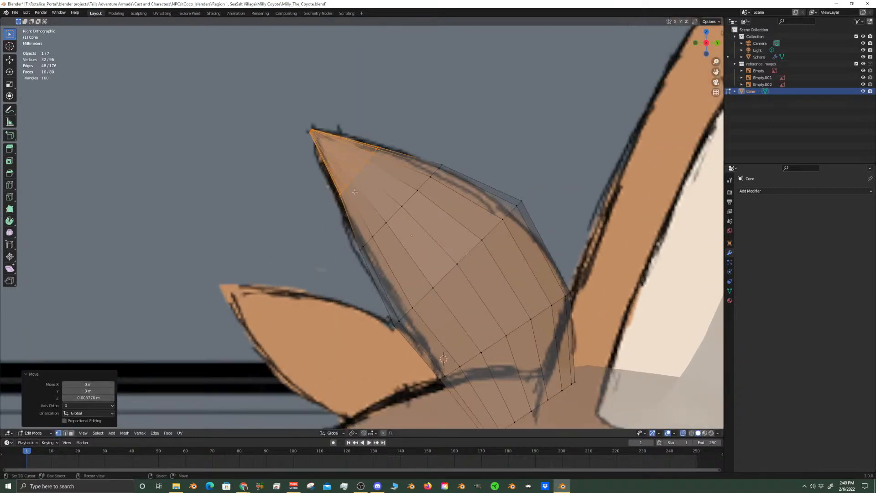
key("KP_1")
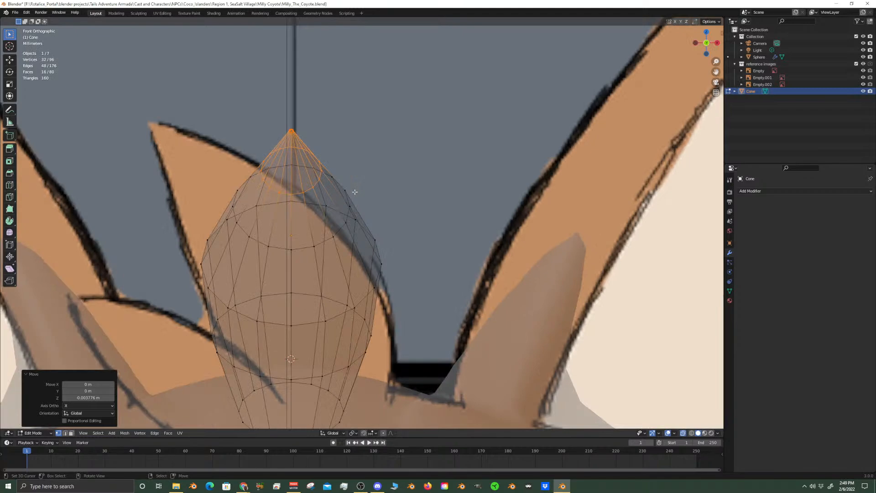
left_click(343, 316, "alt+shift")
key("ctrl+z")
left_click(336, 318, "alt+shift")
left_click(339, 239, "alt+shift")
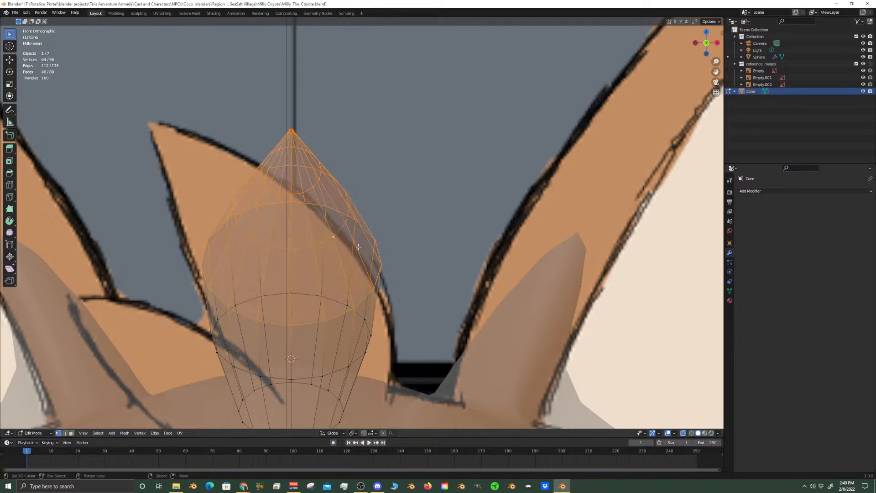
scroll(408, 316, "down", 2)
middle_click_drag(408, 317, 429, 246, "shift")
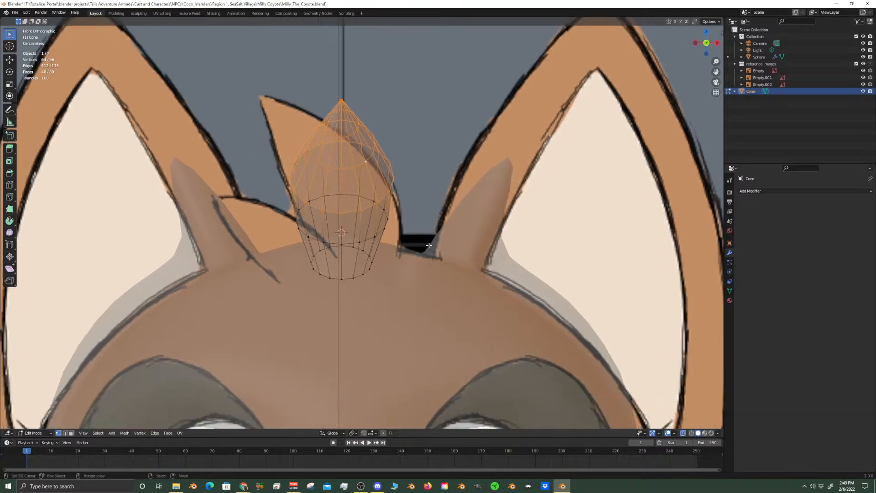
left_click(354, 433)
left_click(371, 418)
key("r")
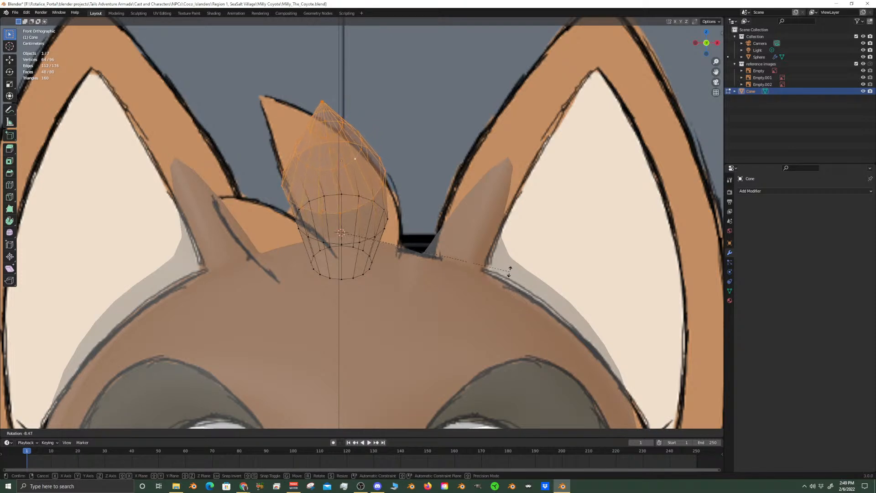
key("Escape")
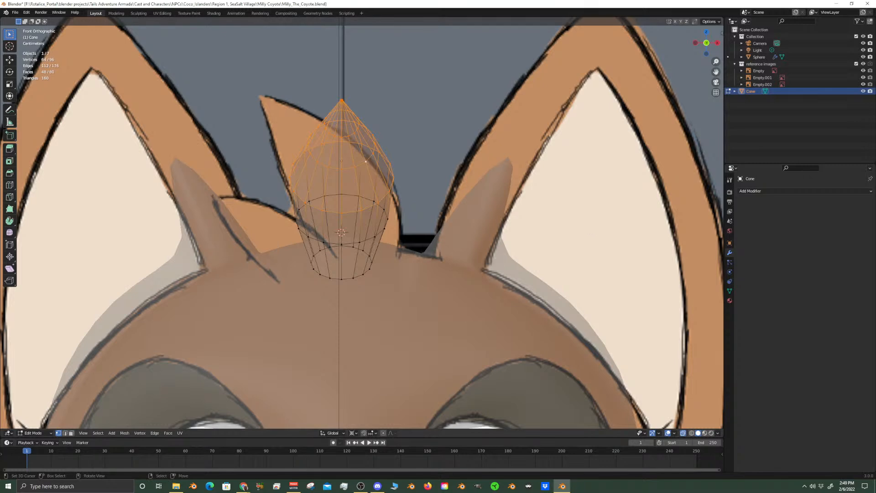
key("r")
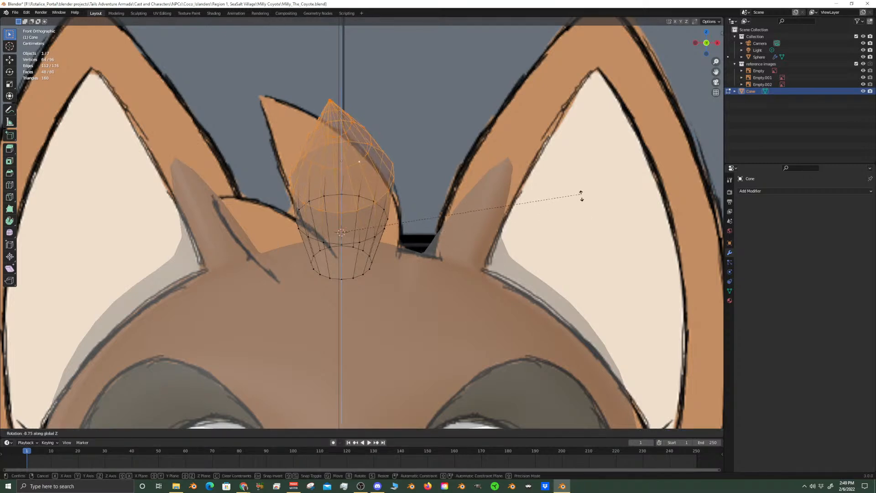
right_click(591, 227)
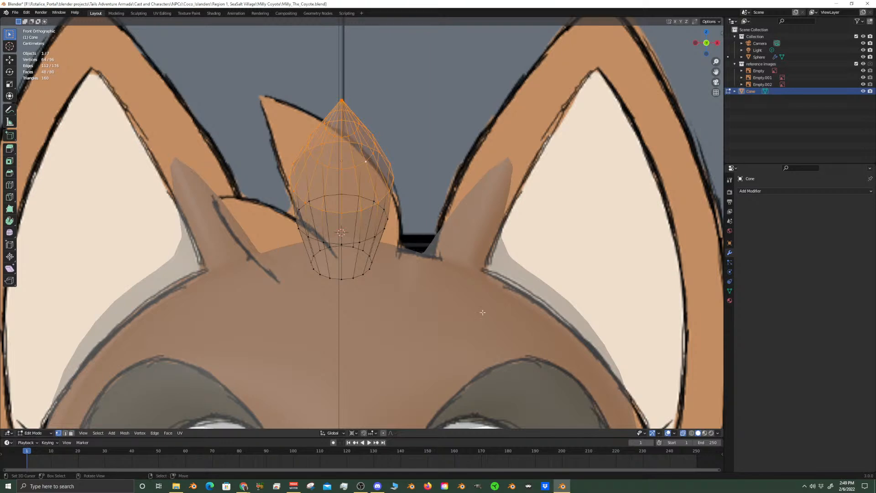
key("r")
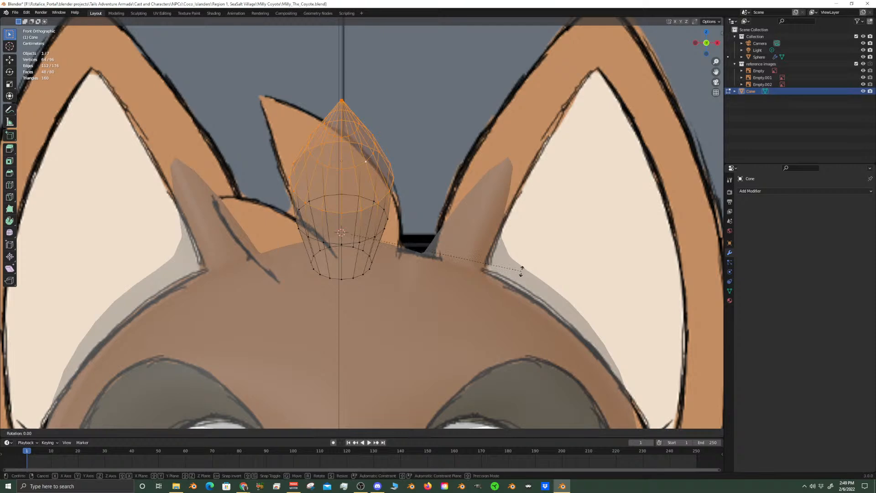
key("z")
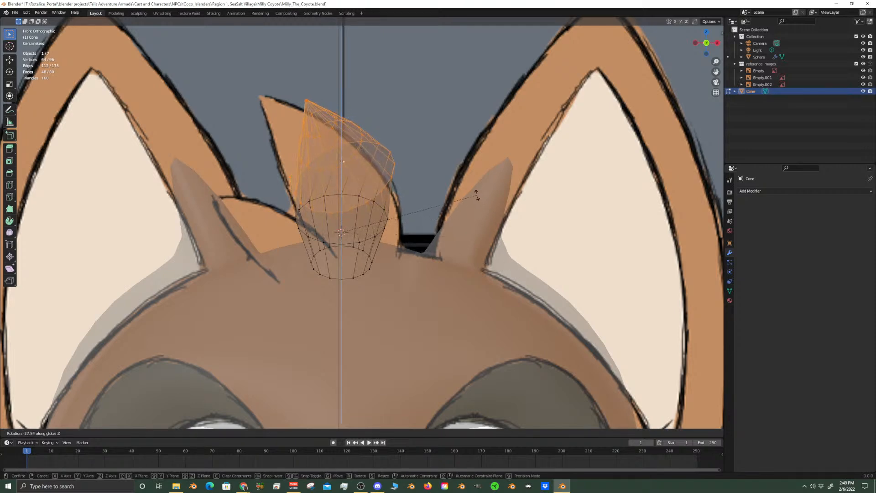
key("y")
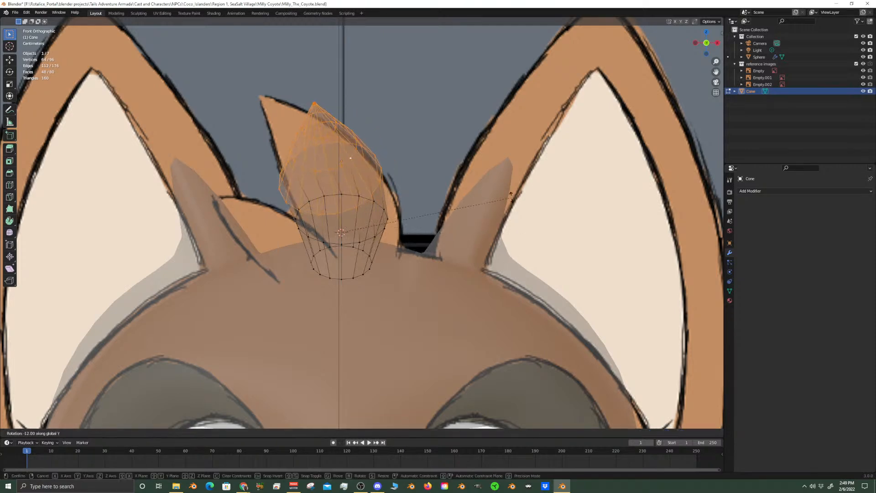
key("Escape")
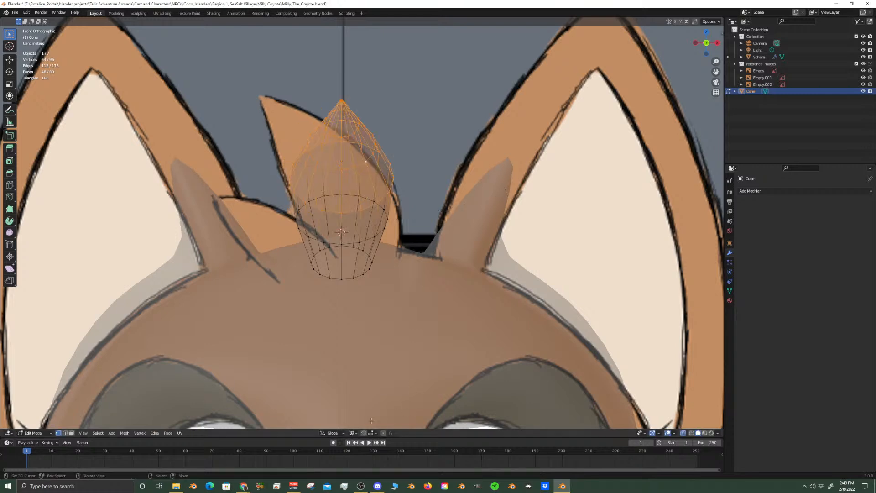
Enable proportional editing and rotate the cone's selected upper part -15.8° around the global Y axis with proportional size 0.069
left_click(384, 433)
key("r")
key("y")
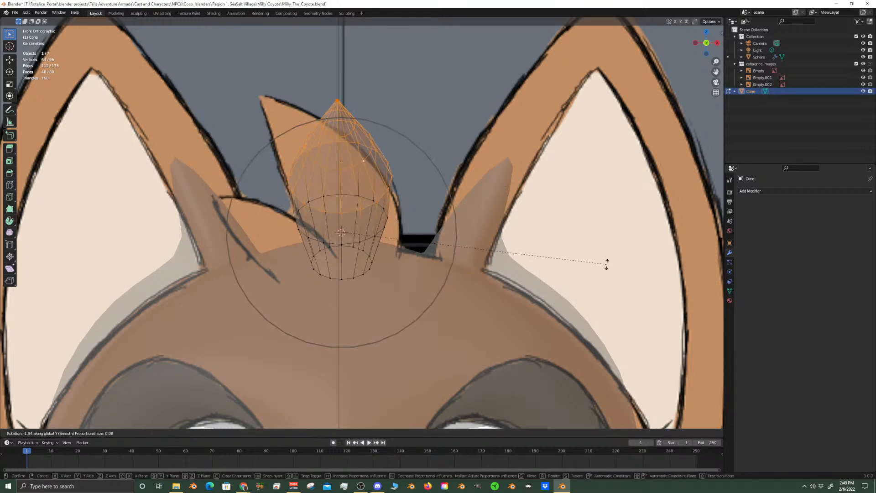
scroll(586, 238, "up", 5)
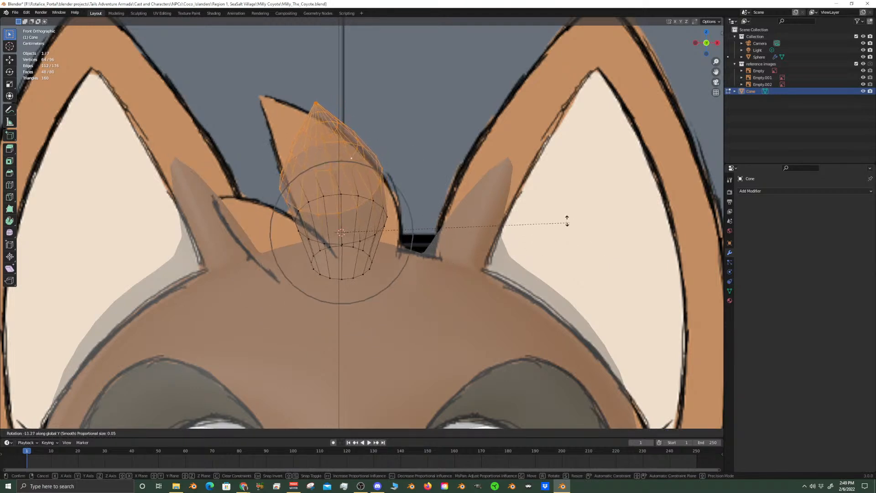
scroll(546, 211, "down", 2)
scroll(540, 208, "down", 2)
left_click(540, 208)
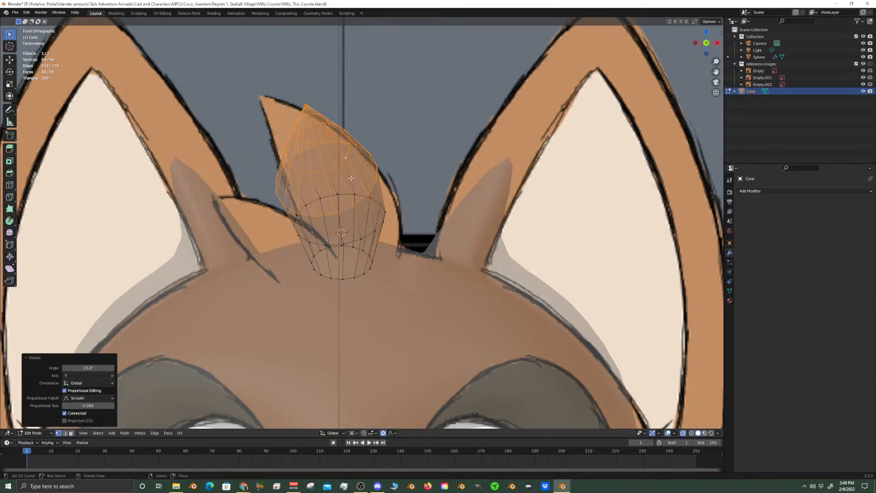
Select the cone's tip with the two rings below it and rotate them -7.82° around global Y with proportional size 0.039
left_click(338, 163, "alt")
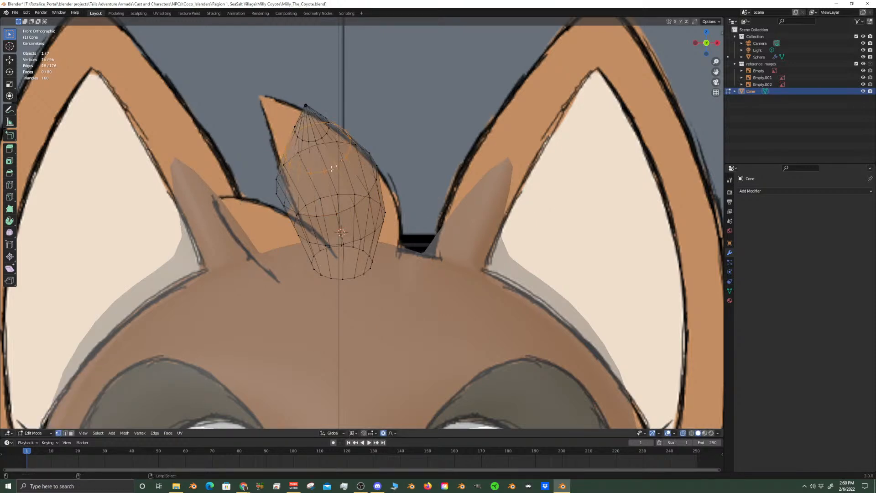
right_click(322, 132, "alt+shift")
right_click(306, 106, "alt+shift")
key("r")
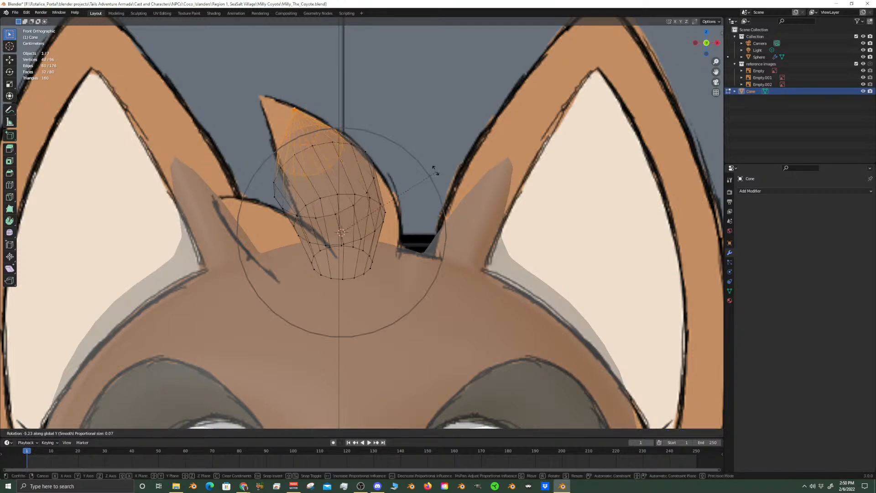
scroll(435, 168, "up", 1)
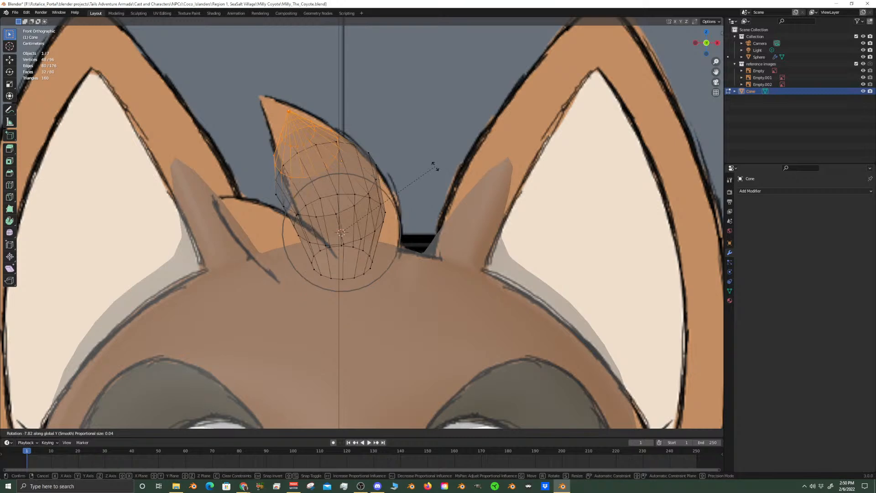
left_click(435, 166)
key("KP_3")
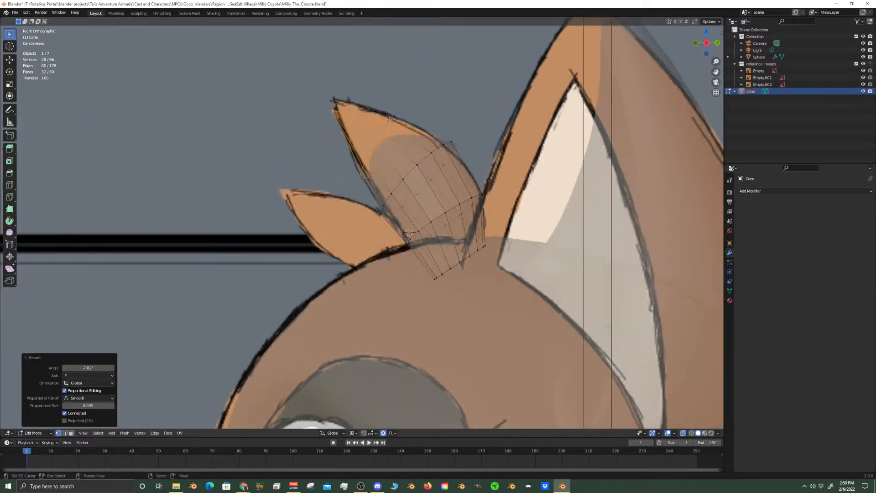
key("KP_1")
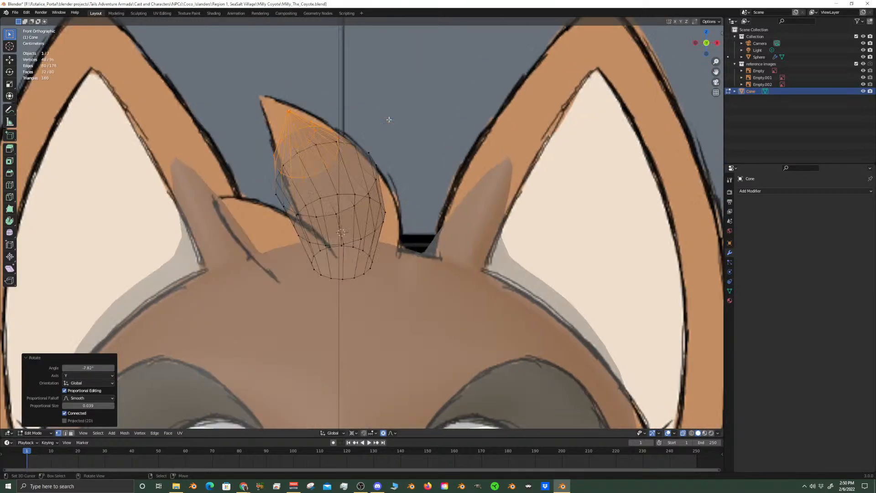
Select only the cone's tip with the ring directly below it and snap the 3D cursor to the selection
key("alt+a")
right_click(303, 143, "alt")
key("c")
scroll(293, 103, "up", 5)
left_click(288, 98)
right_click(287, 100)
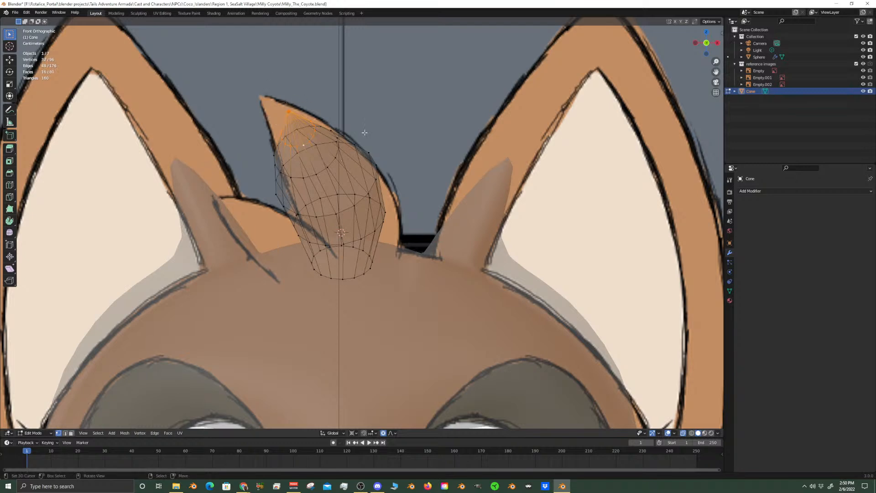
key("r")
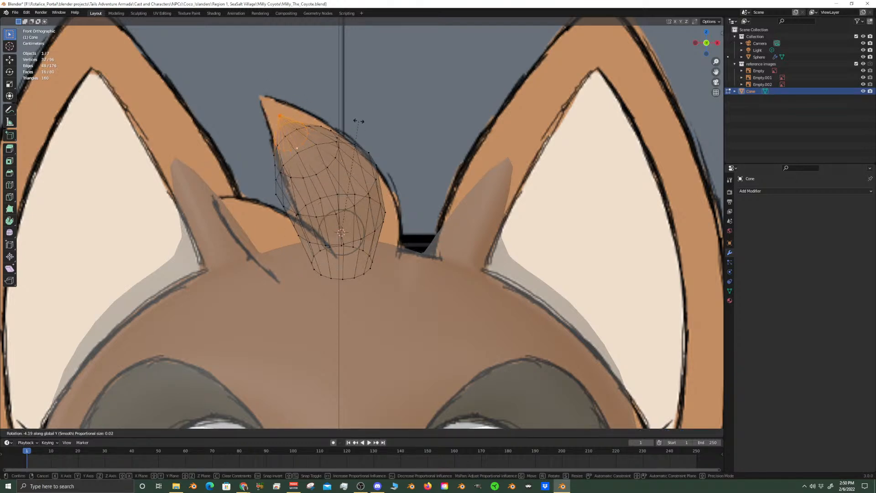
left_click(359, 121)
key("shift+s")
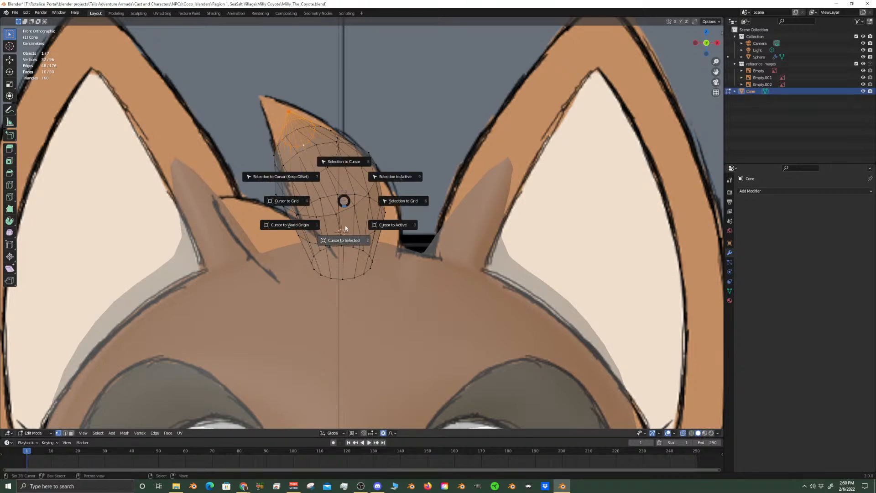
left_click(344, 237)
key("e")
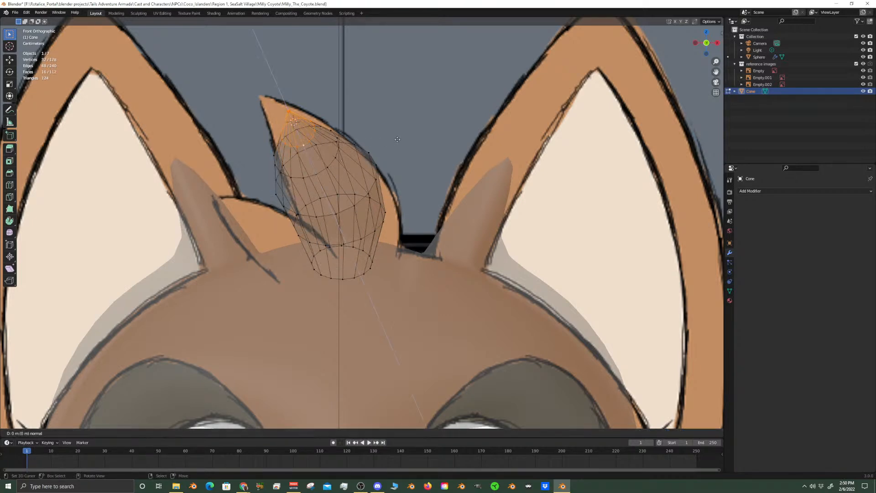
right_click(386, 143)
key("ctrl+z")
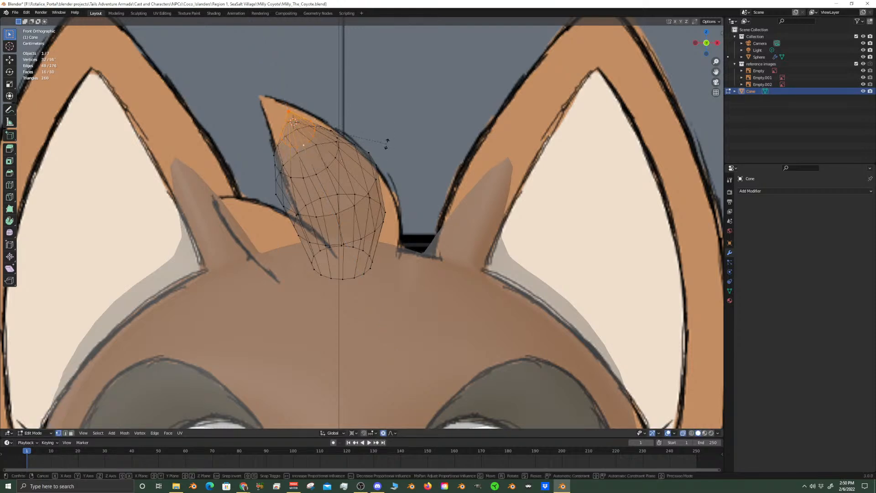
Rotate the selected tip and ring 9.91° around global Z with proportional size 0.015
key("r")
scroll(362, 112, "up", 3)
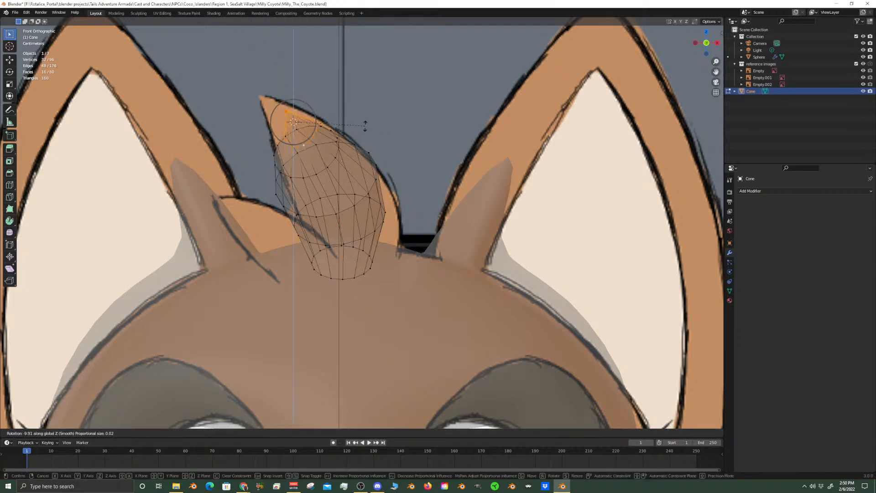
left_click(365, 127)
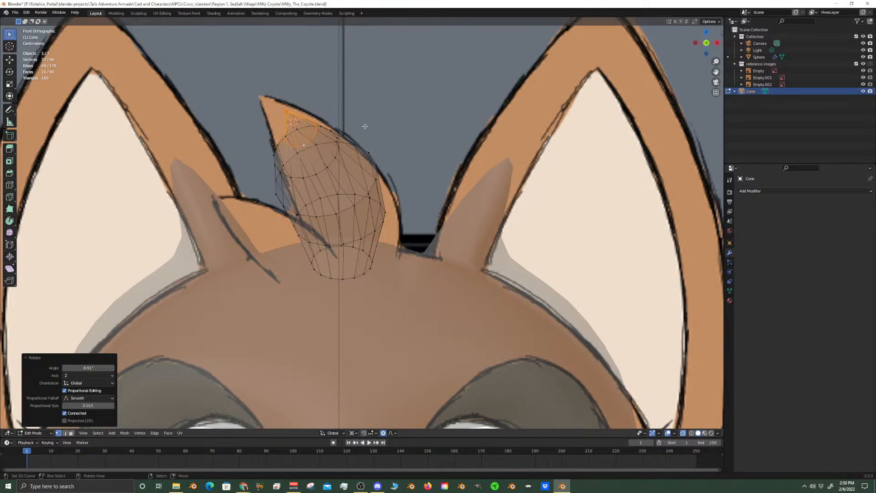
Try to move the selected tip and ring about -0.0048 m along X with global Z locked
key("g")
key("shift+z")
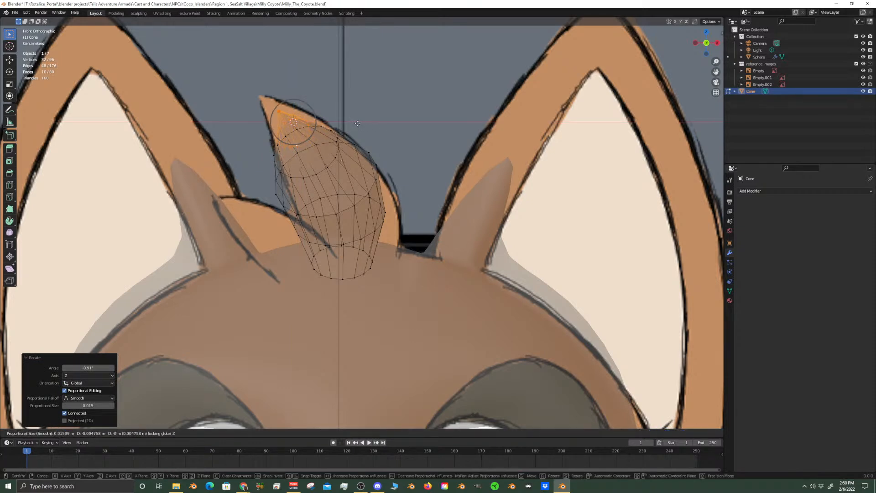
left_click(355, 122)
key("ctrl+z")
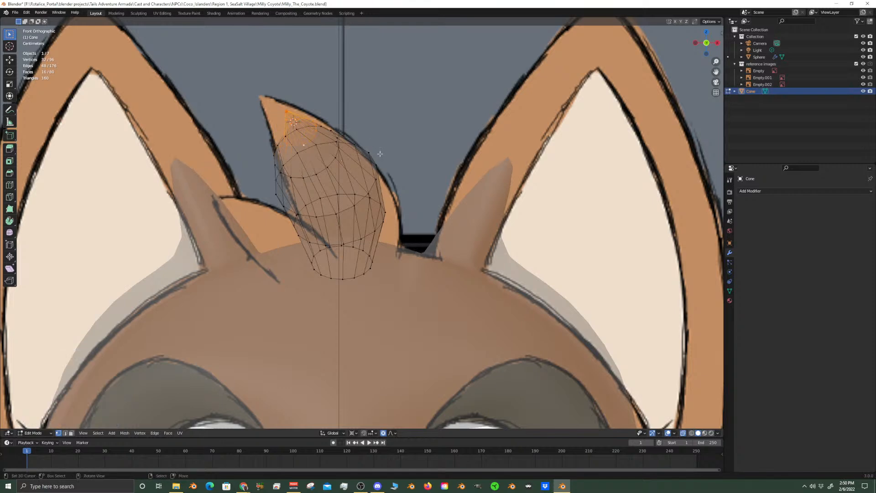
Scale the selected tip and ring to 1.276 and move them about -0.0052 m along X with proportional size 0.015
key("s")
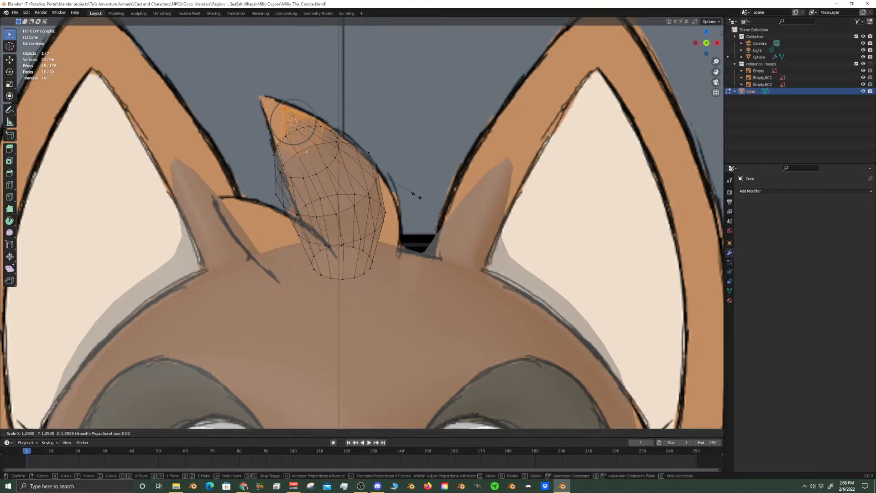
left_click(413, 195)
key("g")
key("shift+z")
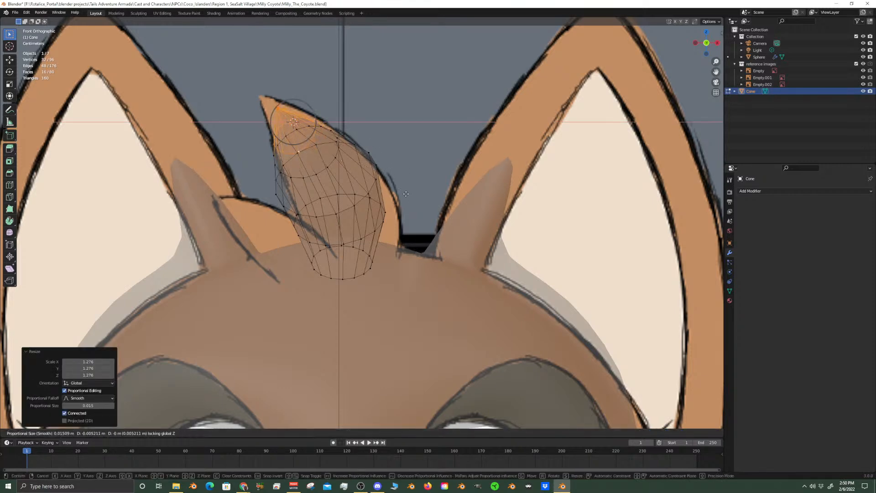
left_click(406, 192)
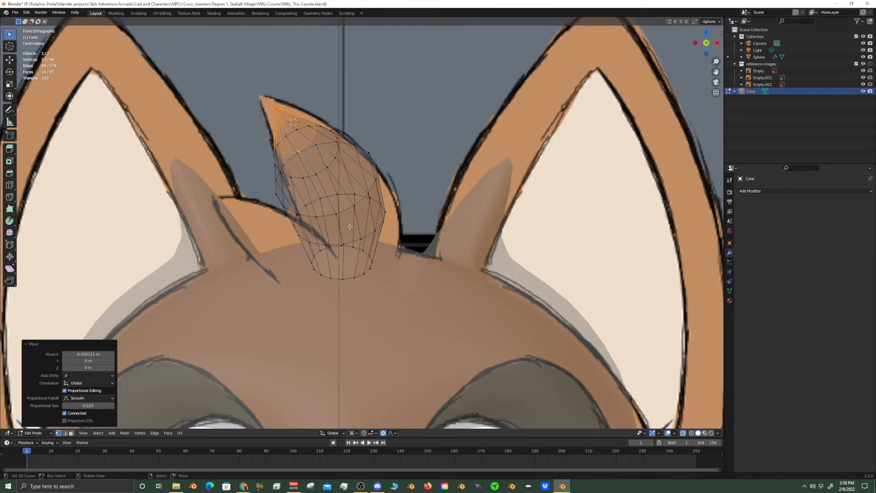
Select the cone's bottom ring, switch the pivot point away from the 3D cursor, and scale the ring to about 1.36
key("alt+a")
left_click(361, 269, "alt")
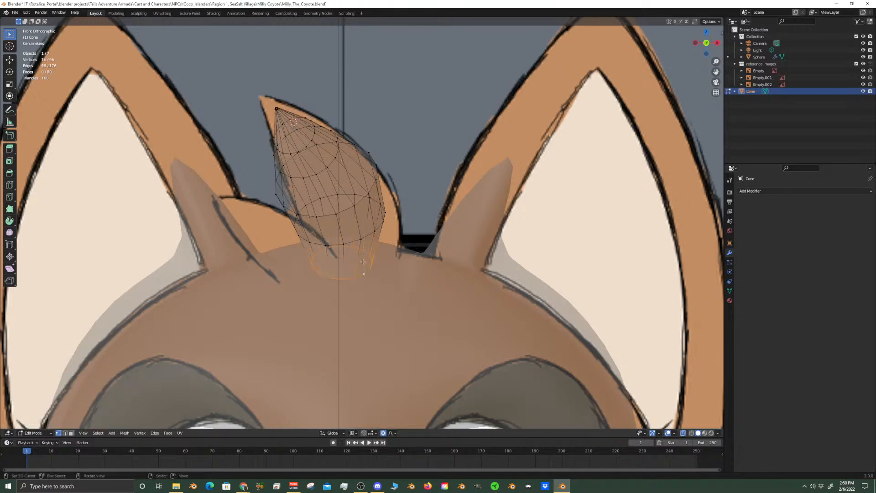
key("g")
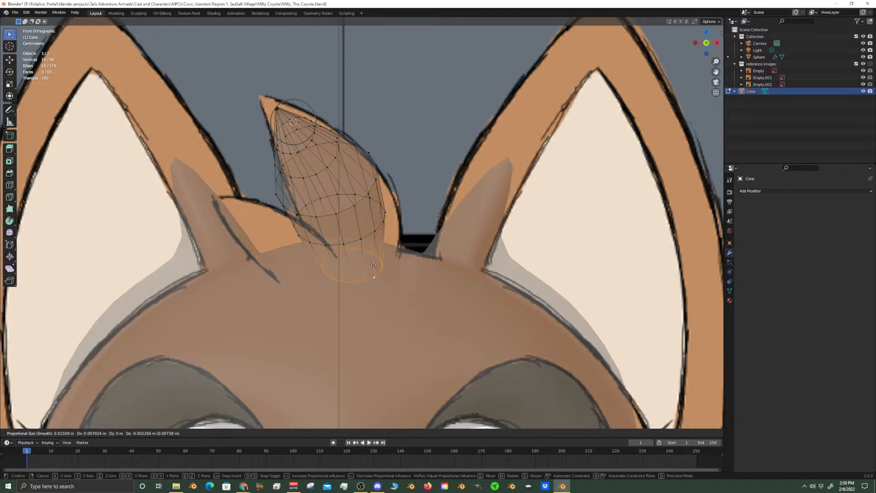
right_click(377, 256)
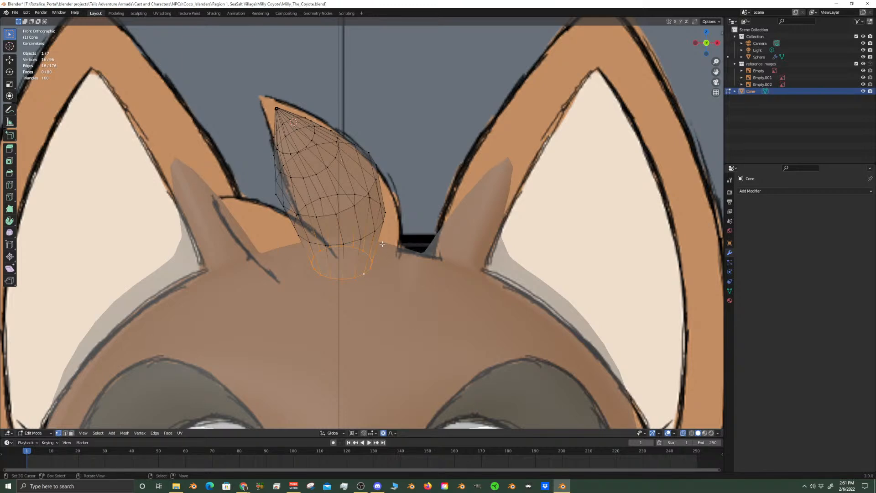
key("s")
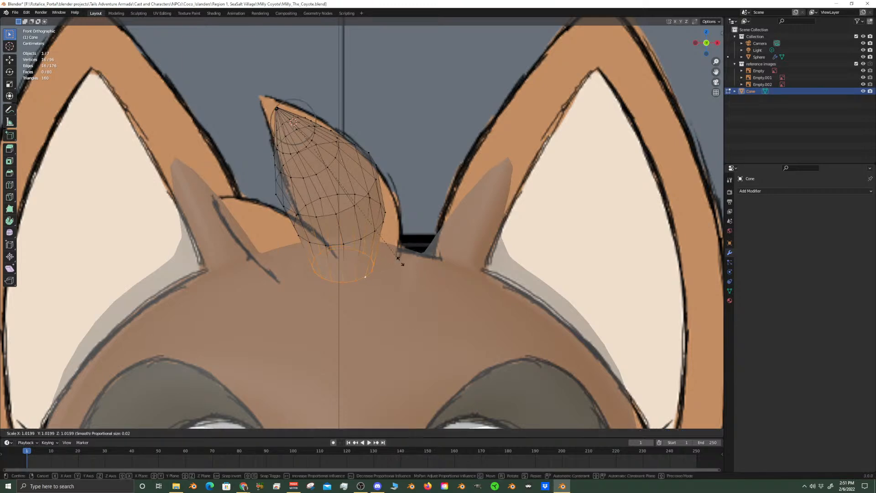
right_click(403, 262)
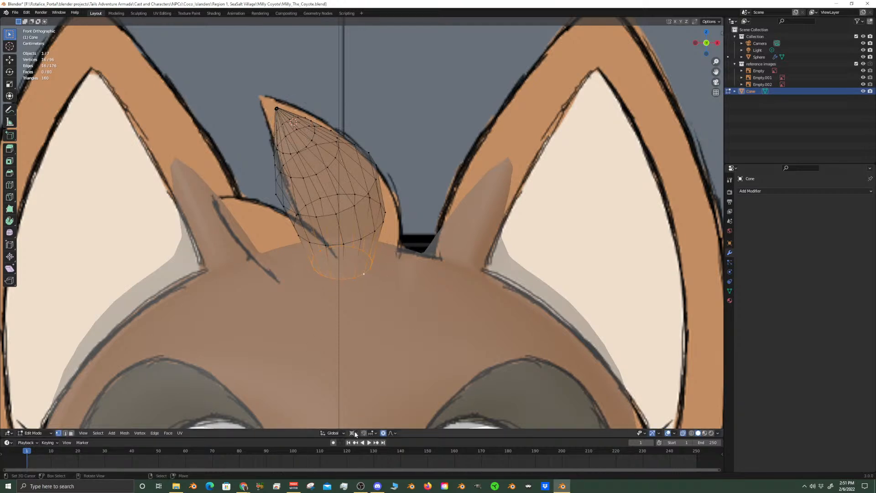
left_click(353, 432)
left_click(379, 405)
key("s")
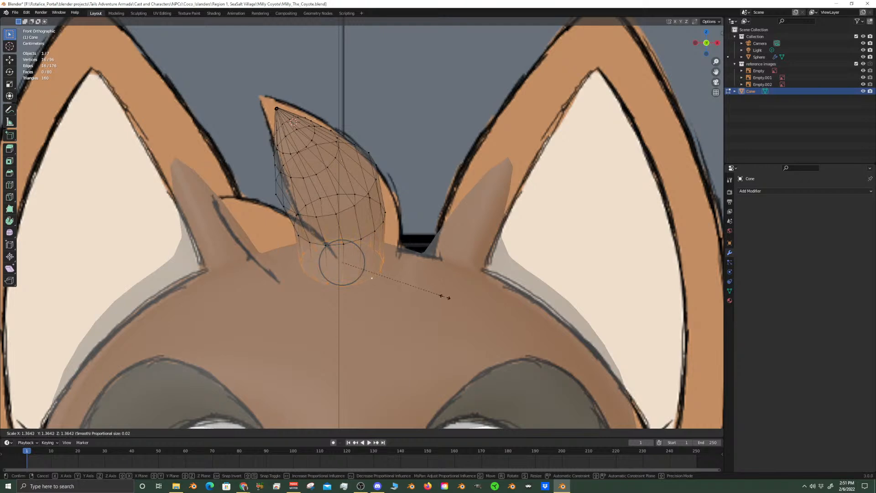
left_click(443, 298)
Add the ring above the base to the selection and move both about 0.0059 m along X with proportional size 0.069
left_click(342, 243, "alt+shift")
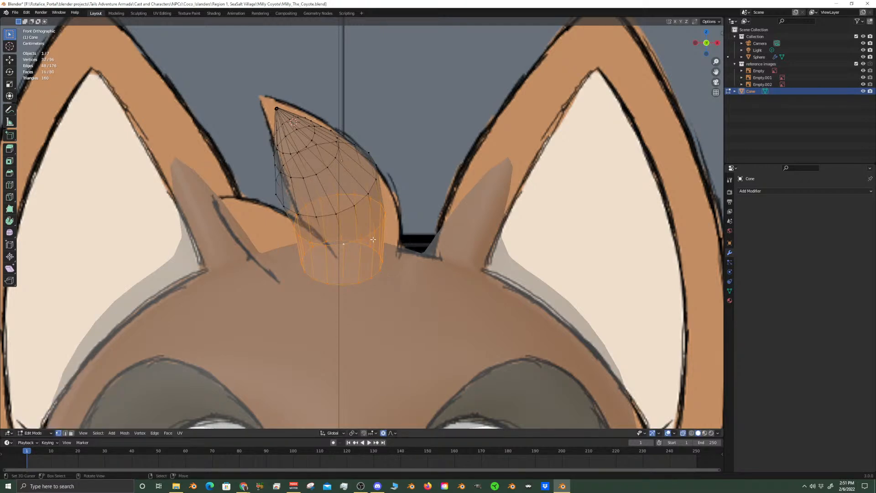
key("g")
key("x")
scroll(380, 241, "down", 16)
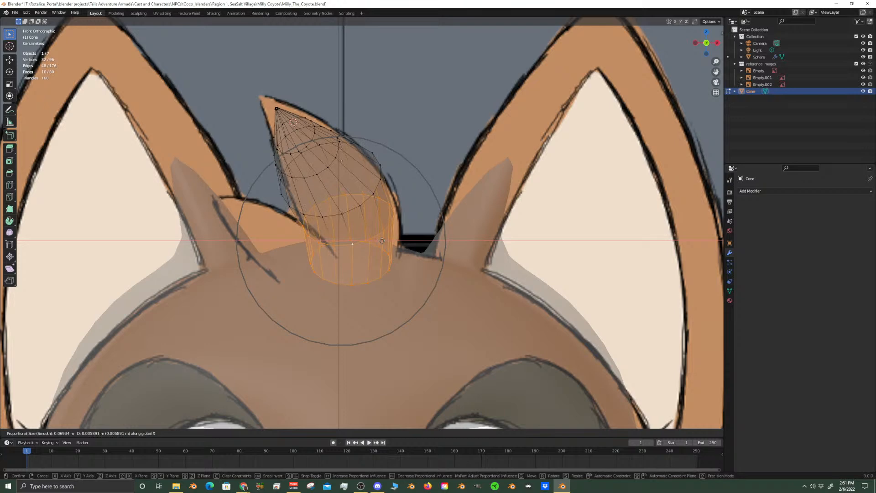
left_click(382, 242)
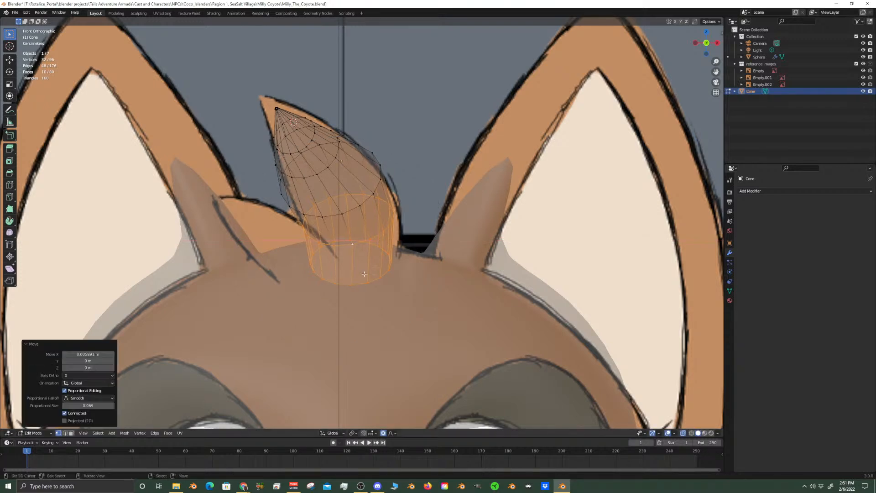
left_click(375, 284)
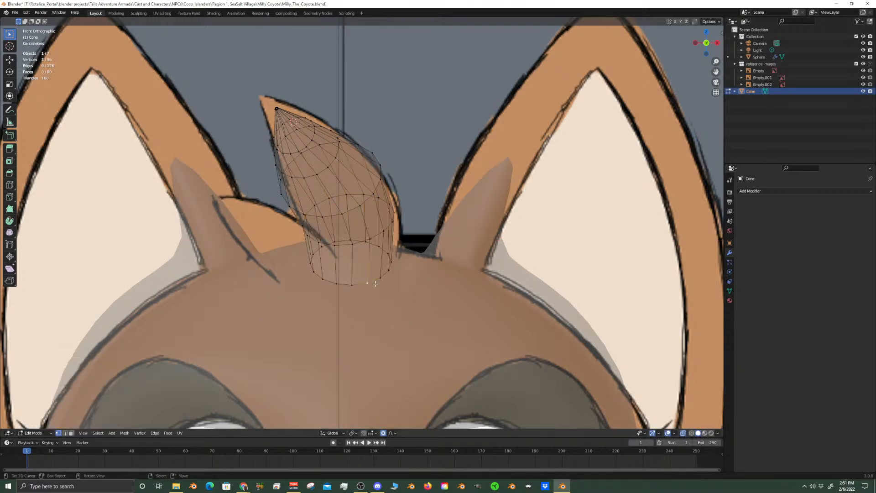
left_click(376, 284, "alt")
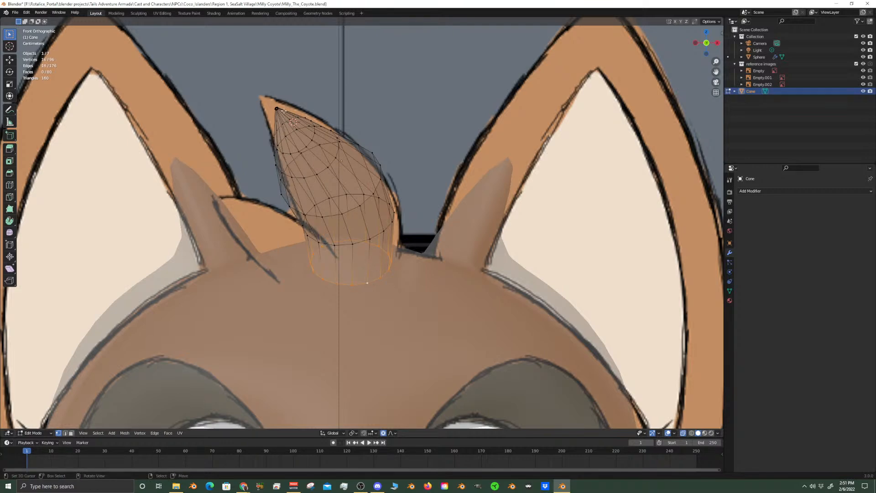
key("c")
middle_click_drag(326, 243, 392, 252)
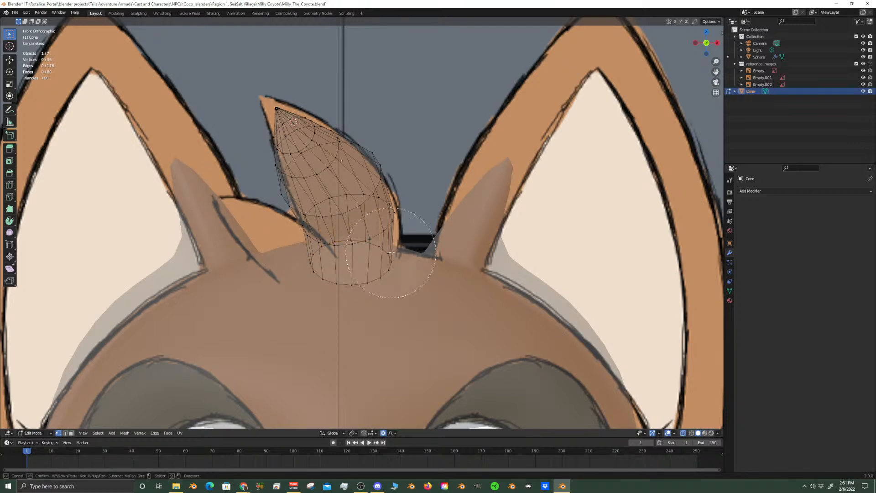
scroll(274, 105, "up", 7)
left_click(272, 104)
right_click(271, 105)
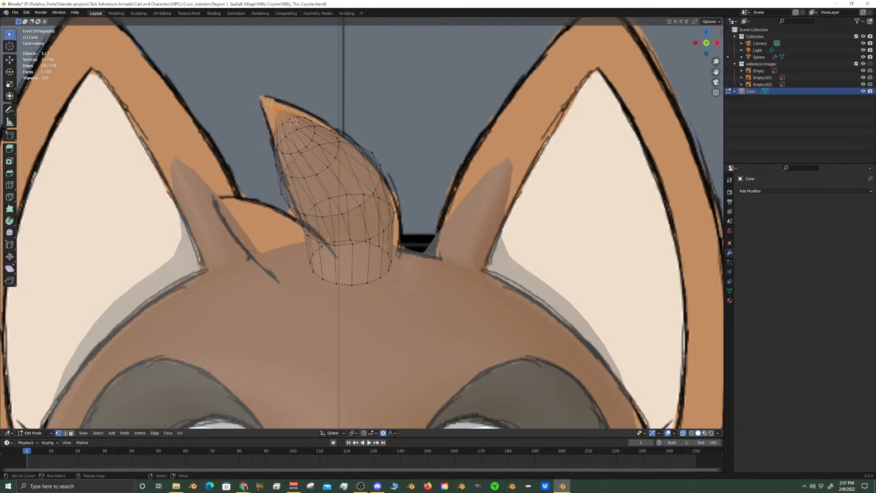
key("g")
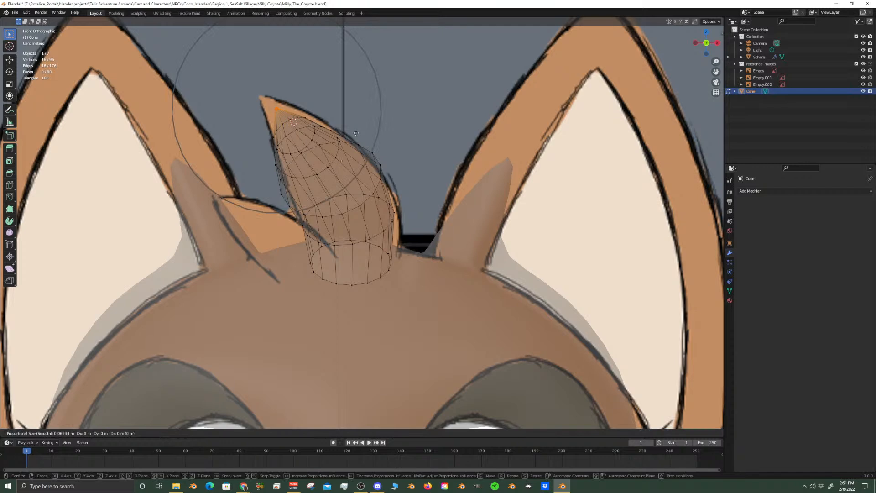
key("1")
right_click(350, 128)
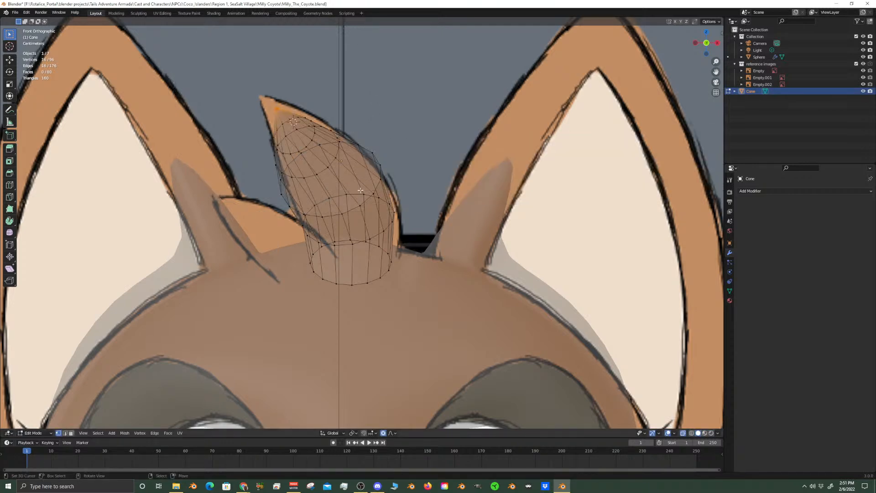
In the right side view, select the whole linked cone, duplicate it in place, and scale the copy to 0.741
key("KP_3")
scroll(404, 203, "up", 5)
middle_click_drag(404, 203, 394, 235, "shift")
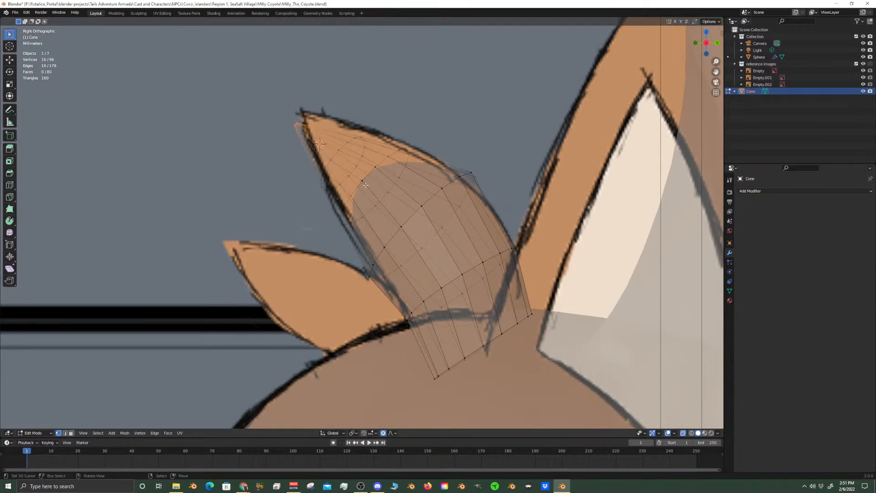
left_click(431, 284)
key("ctrl+l")
key("shift+d")
right_click(458, 302)
key("s")
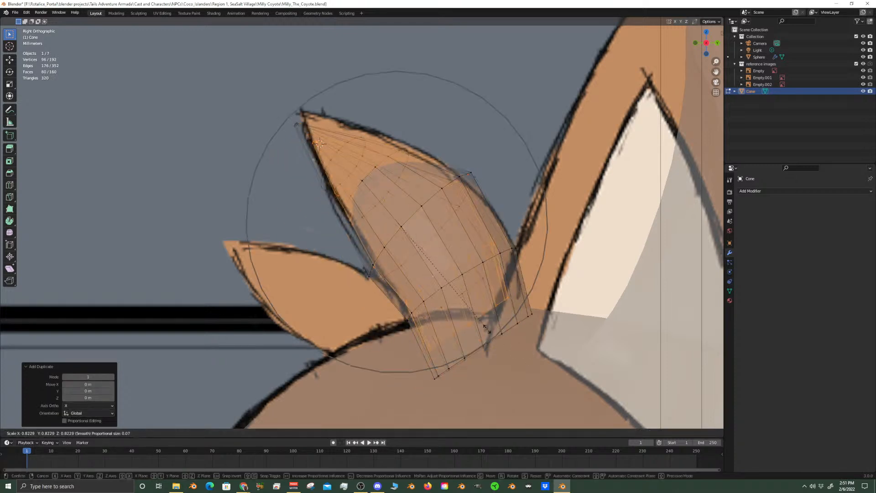
left_click(476, 321)
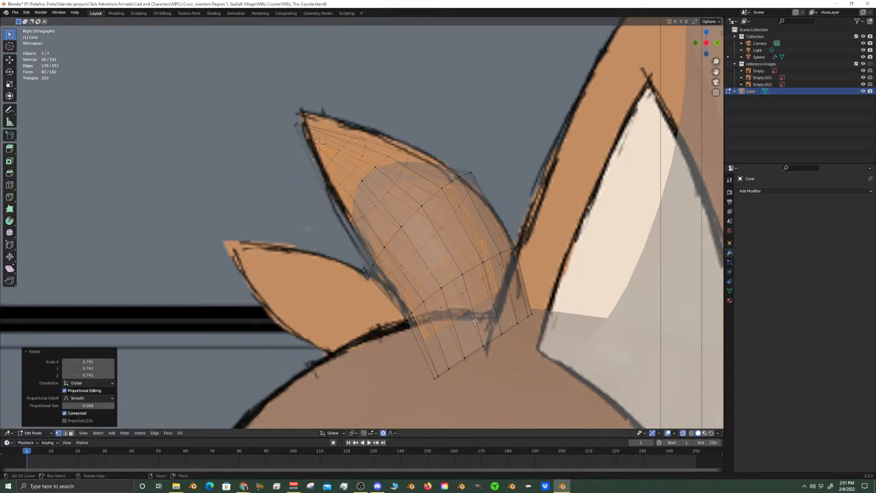
Rotate the duplicated cone 16.2° about X and move it about -0.0409 m in Y and -0.0347 m in Z onto the rear tuft drawing
key("r")
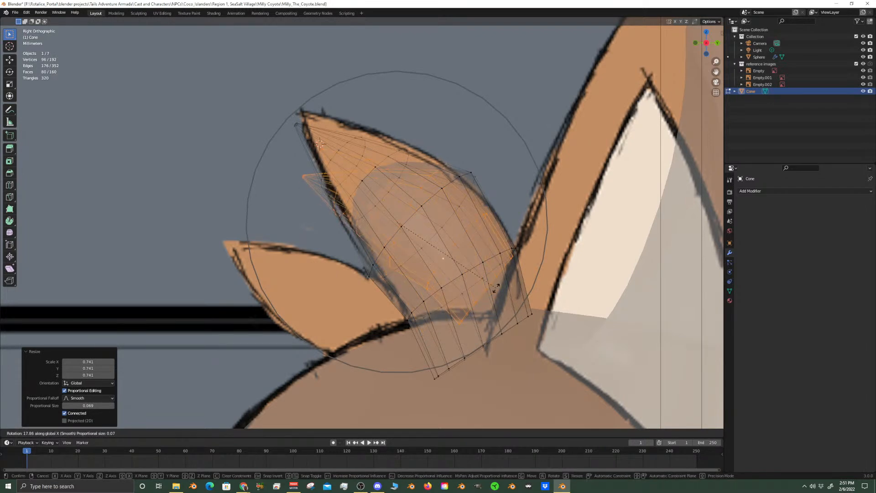
left_click(497, 284)
key("g")
key("shift+x")
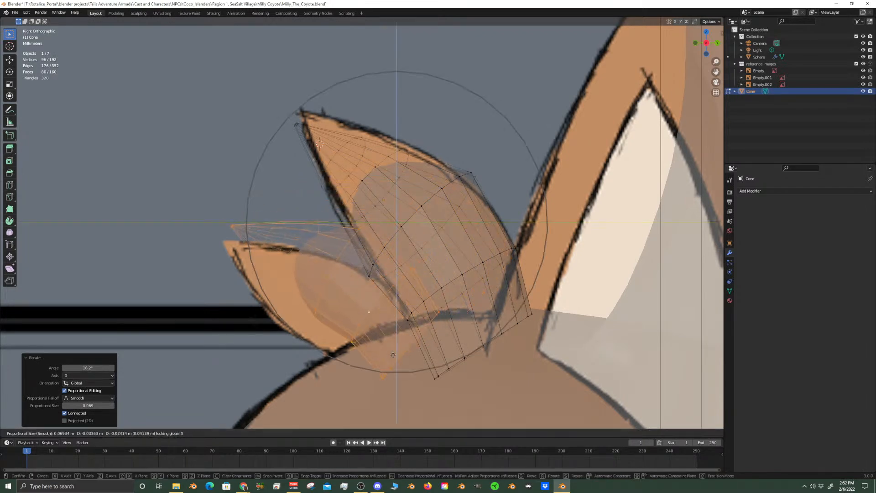
left_click(380, 375)
In the front view, rotate the duplicated cone -13.9° about global Z and shift it slightly in the negative X direction
key("KP_1")
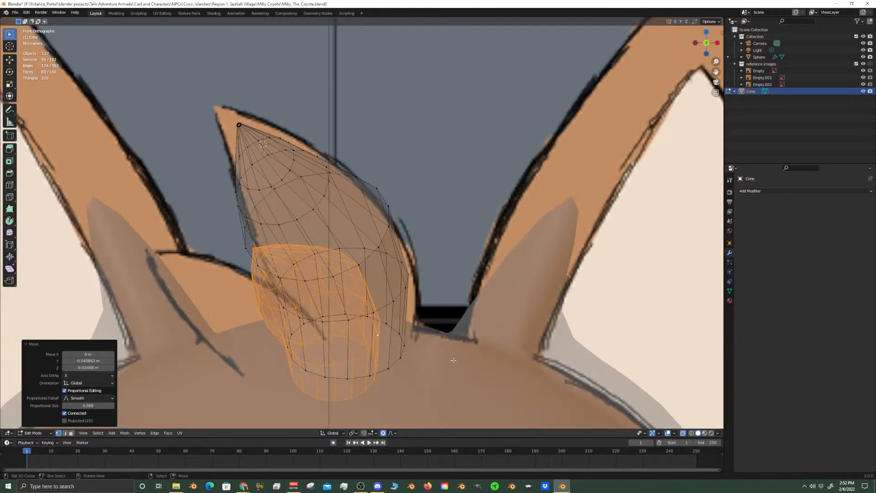
key("r")
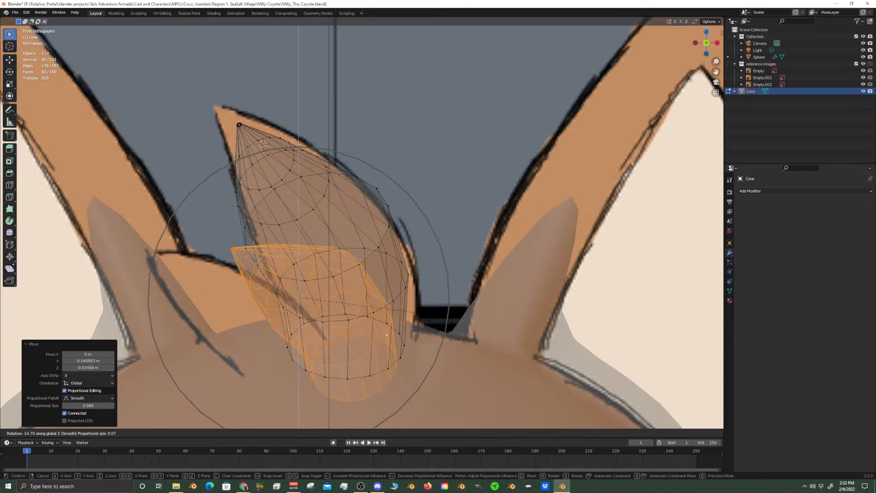
left_click(456, 307)
key("g")
key("x")
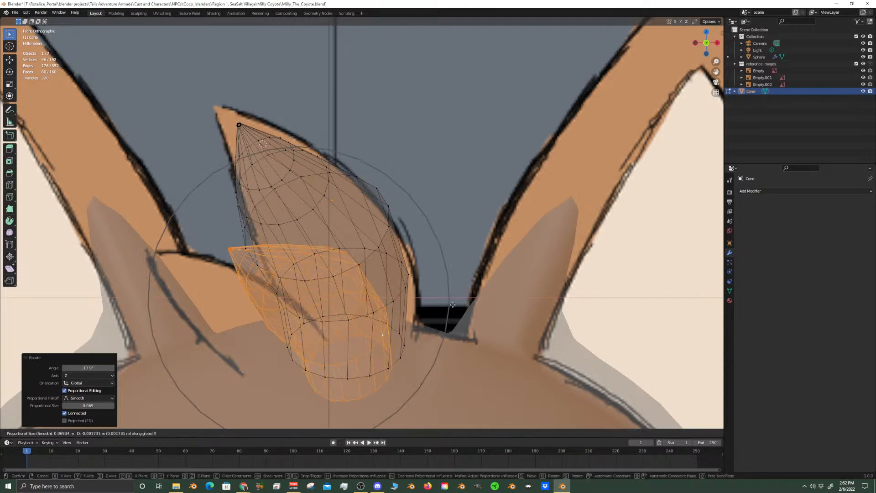
left_click(413, 301)
Rotate the duplicated cone -21.9° about global Y so it leans outward toward the small tuft drawing
key("r")
key("y")
left_click(399, 257)
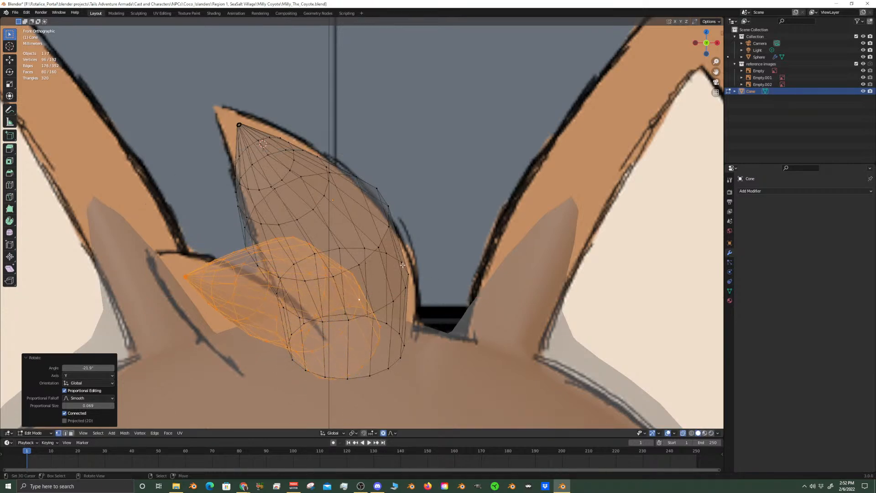
In the right side view, scale the duplicated cone to 0.909 and select its bottom ring
key("KP_3")
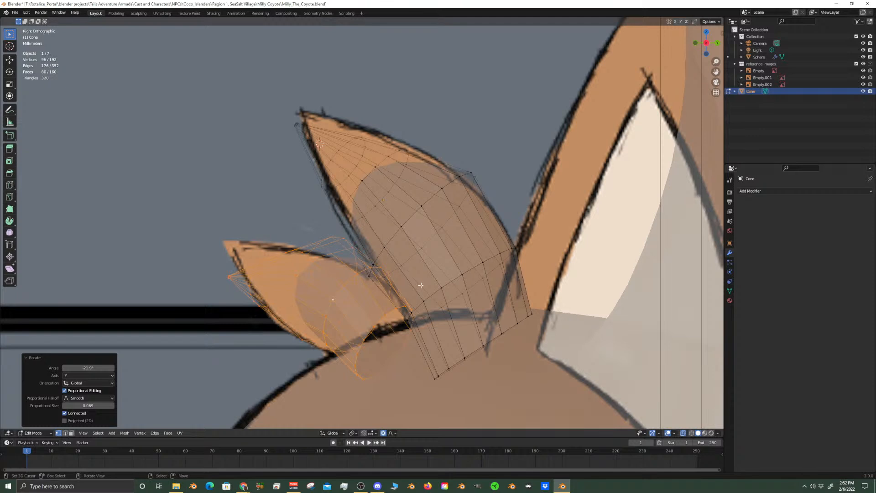
key("s")
left_click(404, 297)
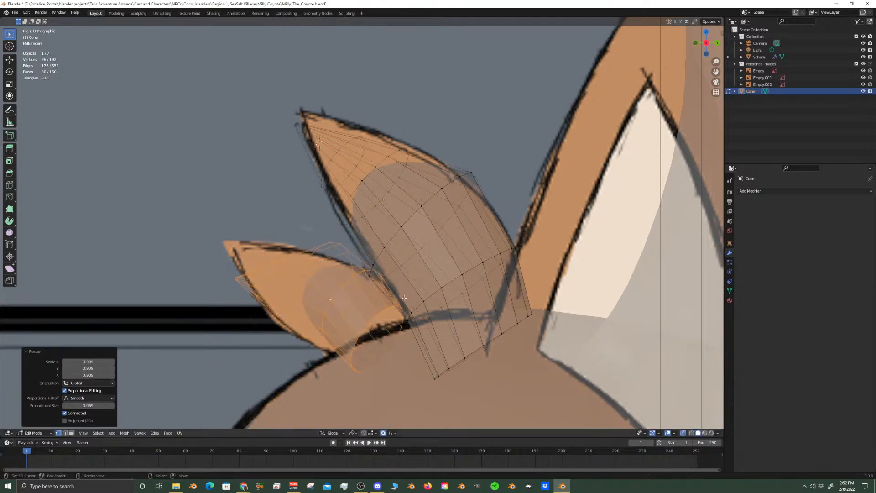
left_click(377, 315)
left_click(382, 315, "alt")
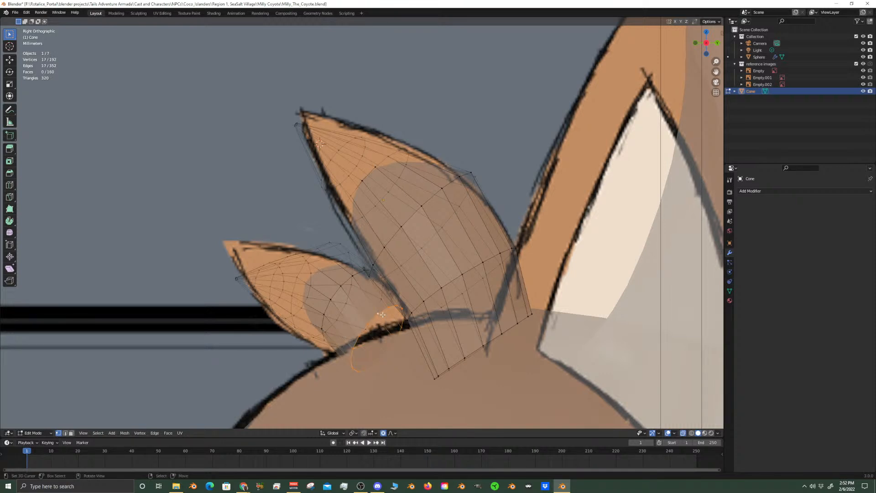
key("r")
key("y")
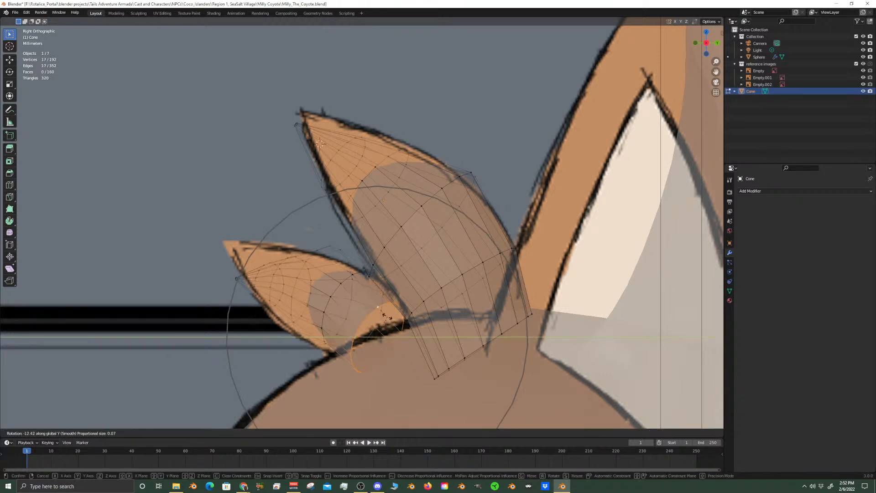
left_click(356, 319)
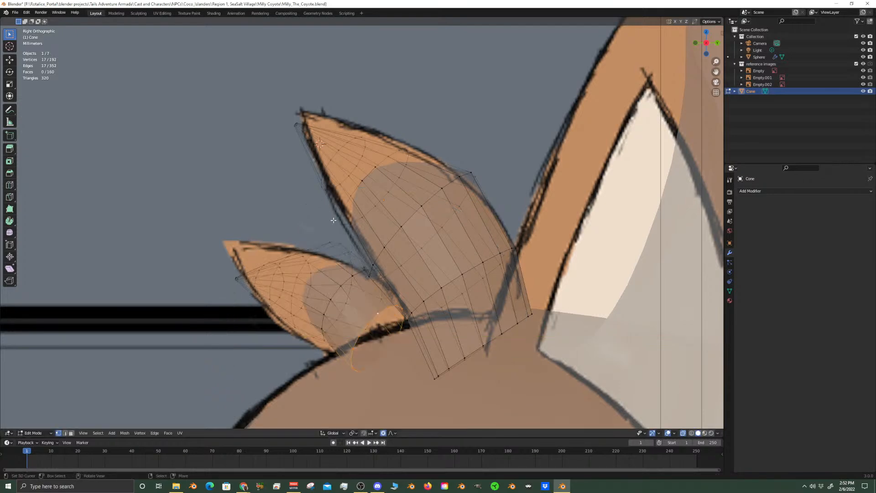
Rotate the smaller cone's bottom ring about global X with proportional size 0.032 to align it with the head surface
key("r")
key("x")
scroll(416, 360, "up", 5)
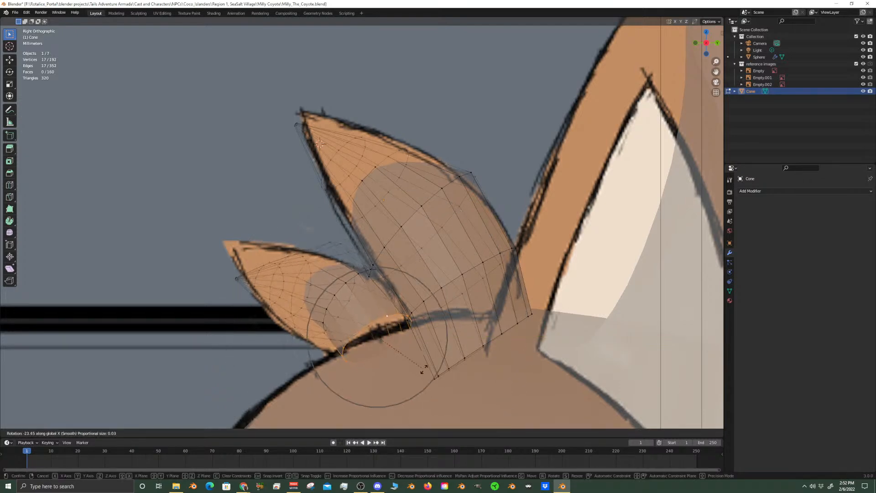
left_click(425, 364)
Move the bottom ring down about 0.0088 m with X locked, and scale it to 0.843
key("g")
key("shift+x")
left_click(427, 378)
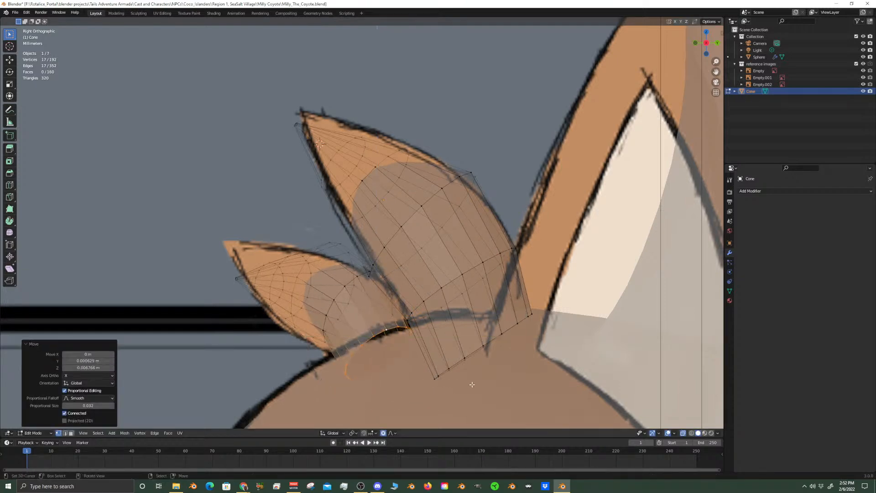
key("s")
left_click(458, 377)
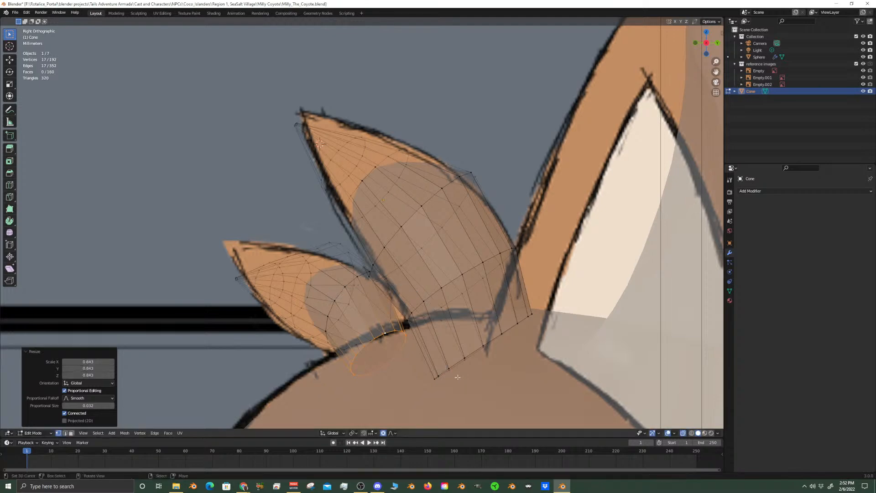
In the front view, select the whole linked smaller cone and move it about -0.0275 m along X
key("KP_1")
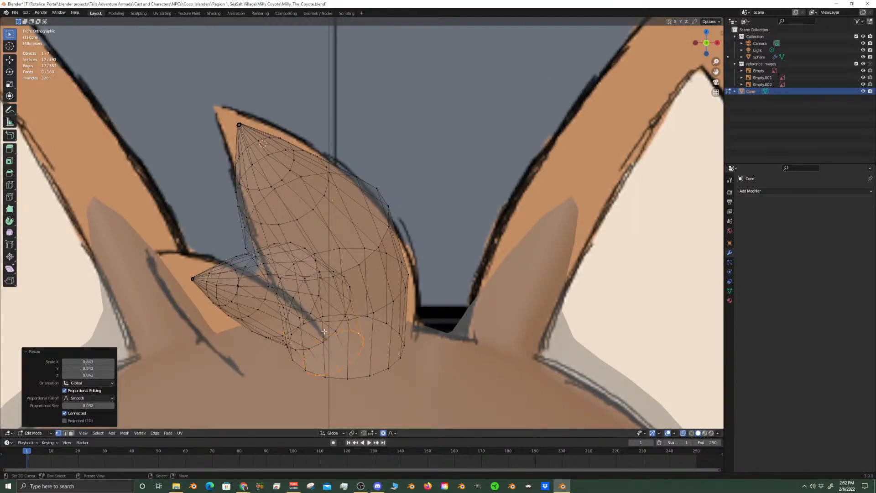
key("ctrl+l")
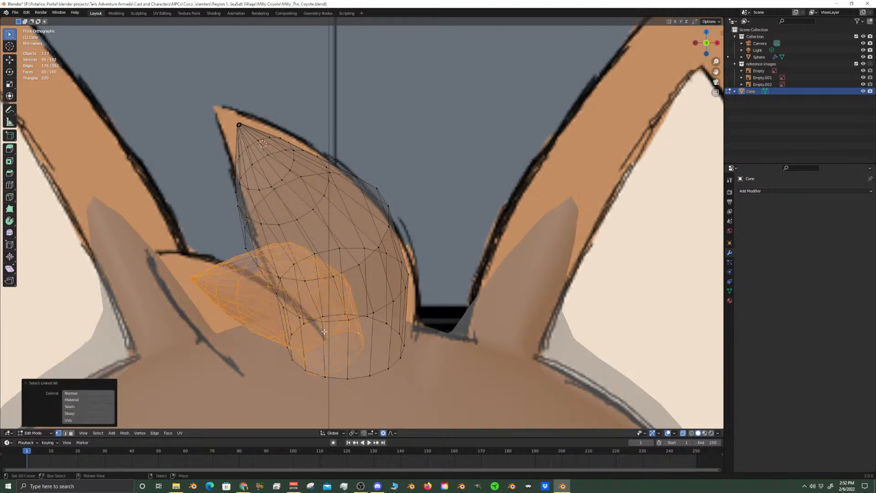
key("g")
key("x")
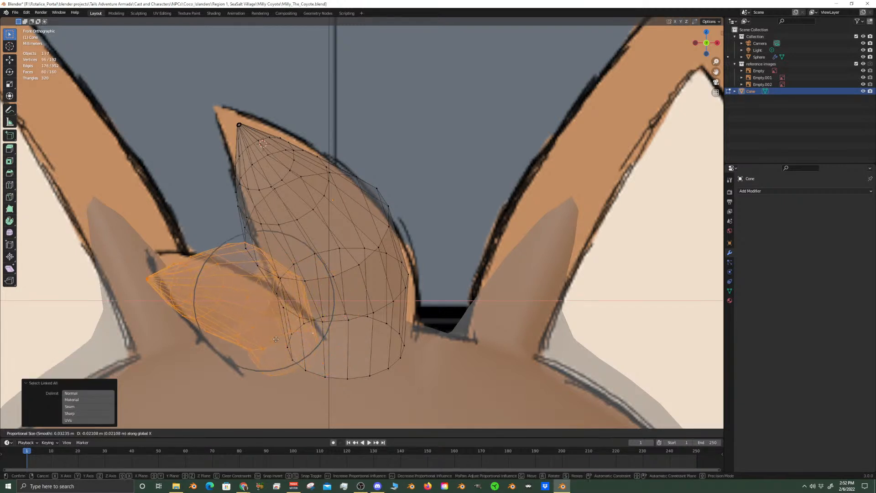
left_click(264, 347)
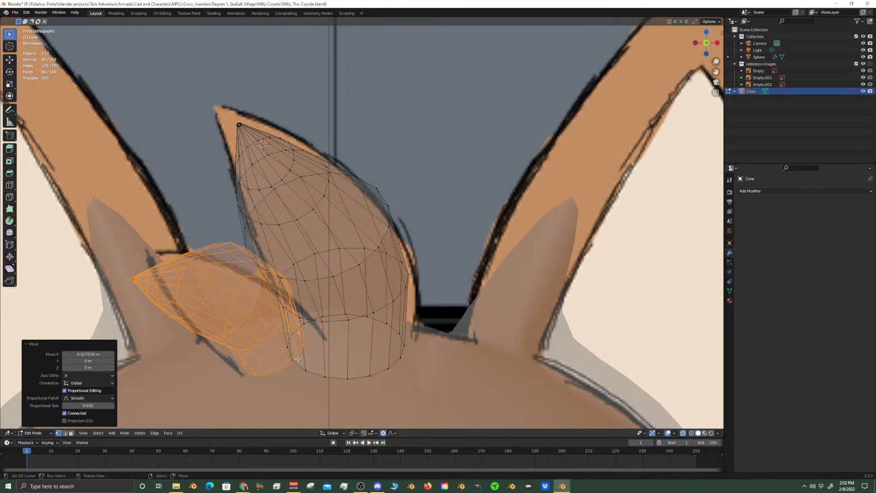
left_click(269, 376, "alt")
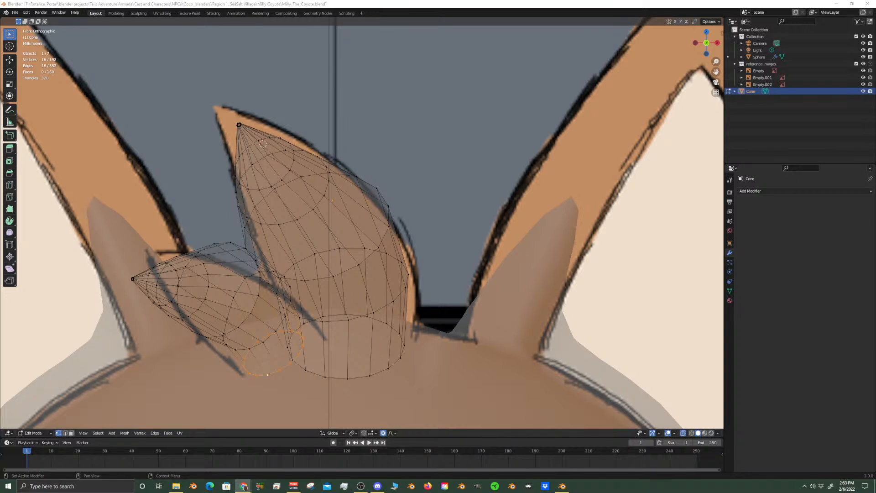
middle_click_drag(81, 282, 135, 305)
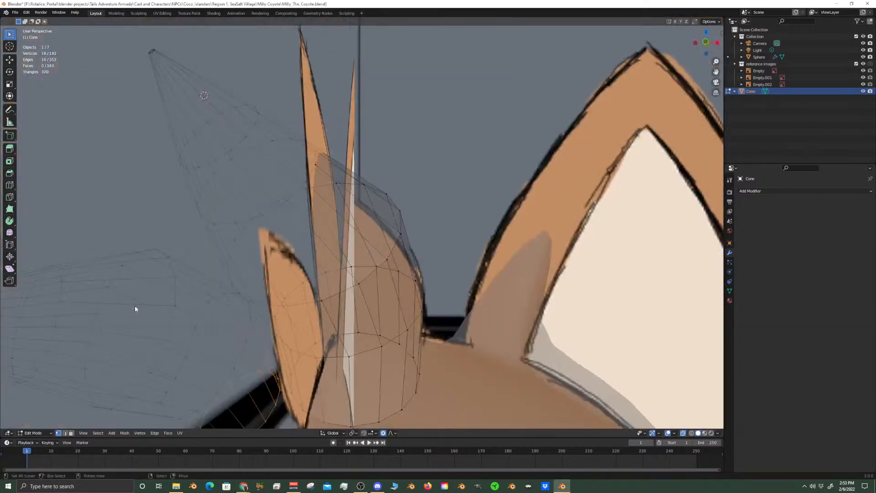
key("KP_1")
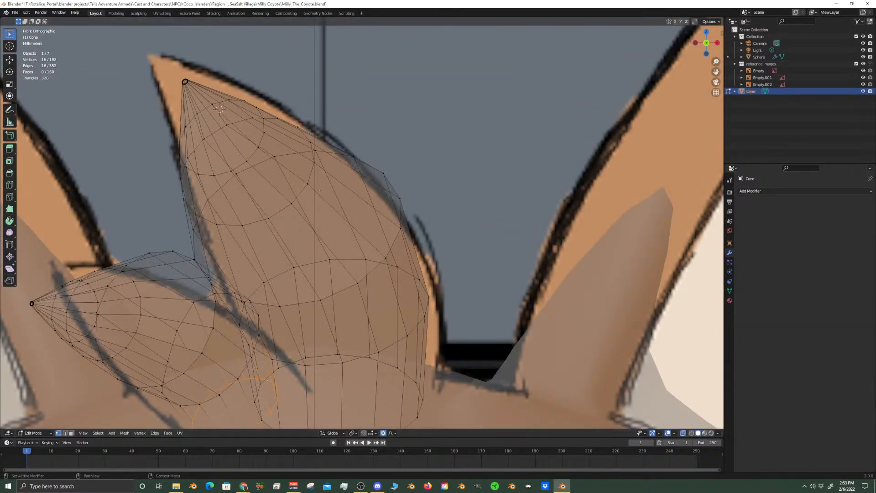
Select the smaller cone's upper three rings and its tip, and rotate them -11.7° about global X with proportional size 0.032
scroll(176, 357, "down", 2)
middle_click_drag(206, 390, 256, 310, "shift")
scroll(257, 310, "up", 2)
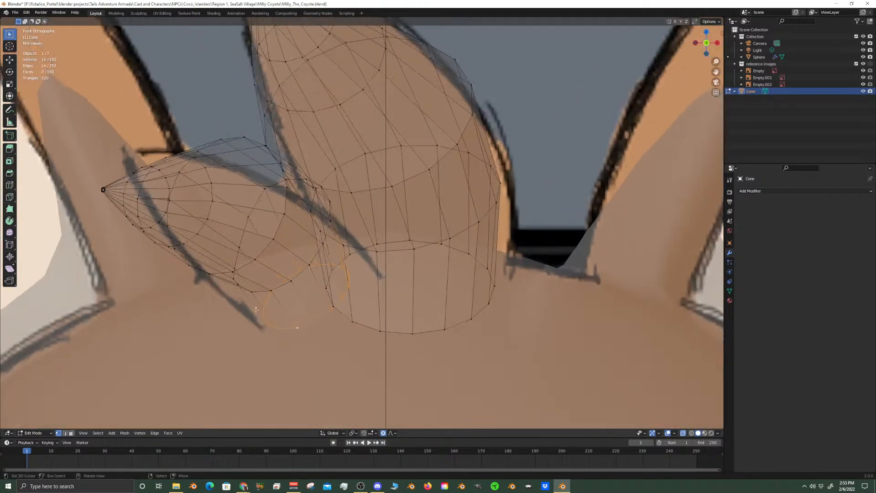
right_click(284, 218)
right_click(284, 218, "alt")
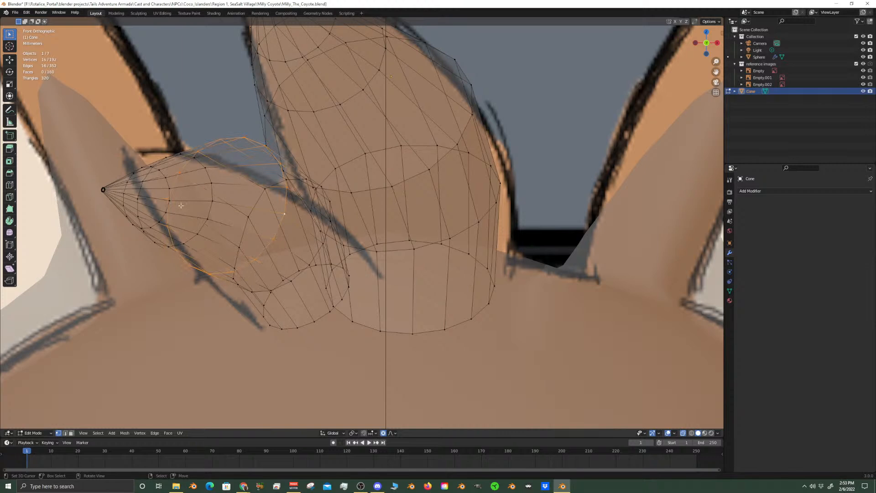
right_click(211, 199, "alt+shift")
right_click(160, 173, "alt+shift")
key("c")
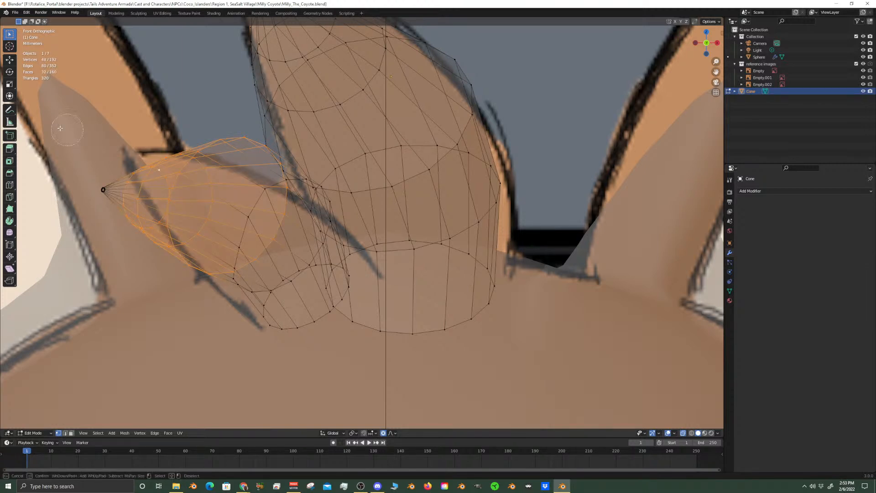
left_click(93, 194)
key("Escape")
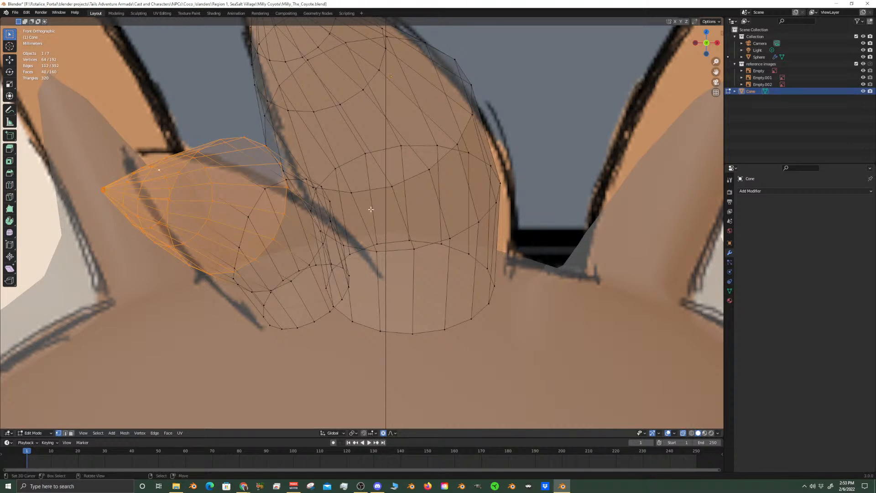
key("r")
key("x")
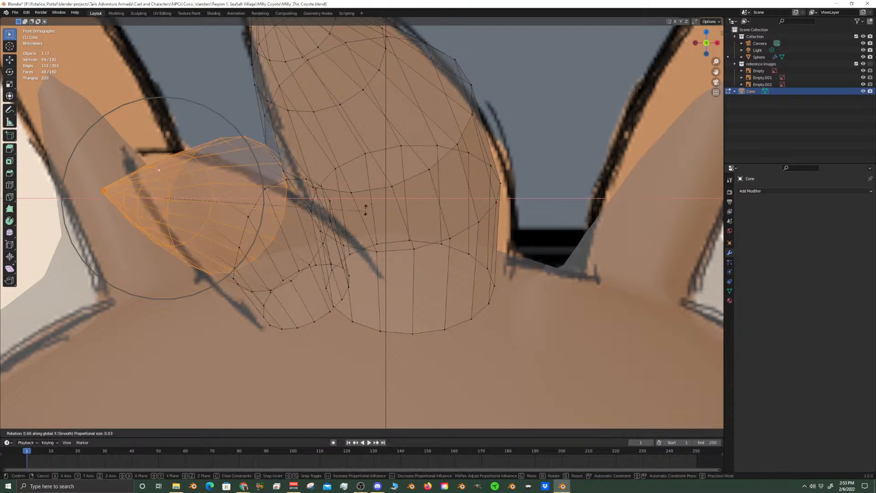
left_click(349, 172)
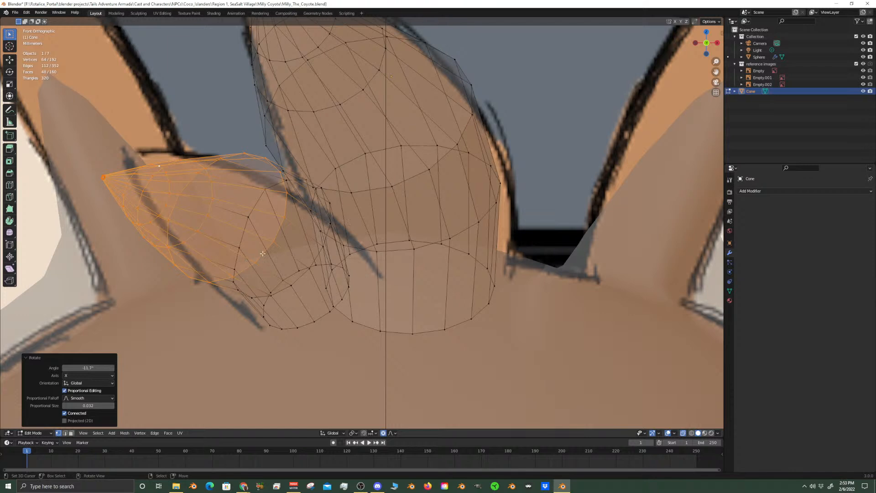
Select the two rings just below the smaller cone's tip in the front view
left_click(213, 189)
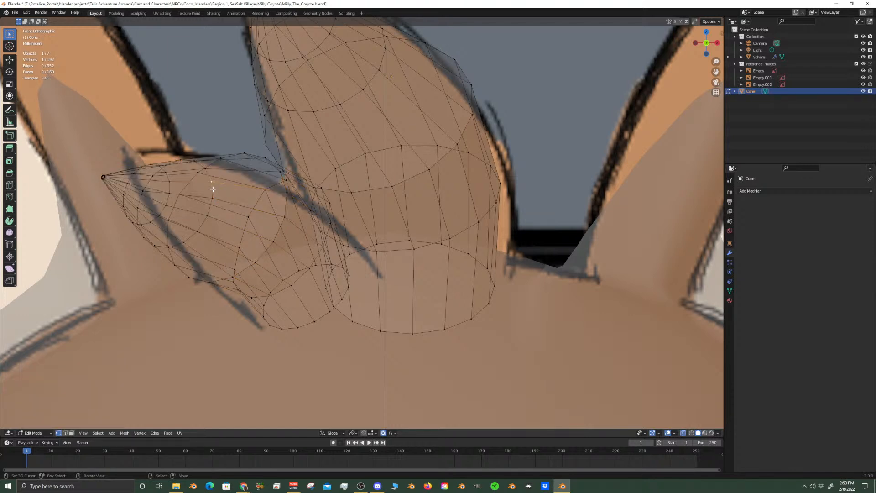
left_click(208, 191, "alt")
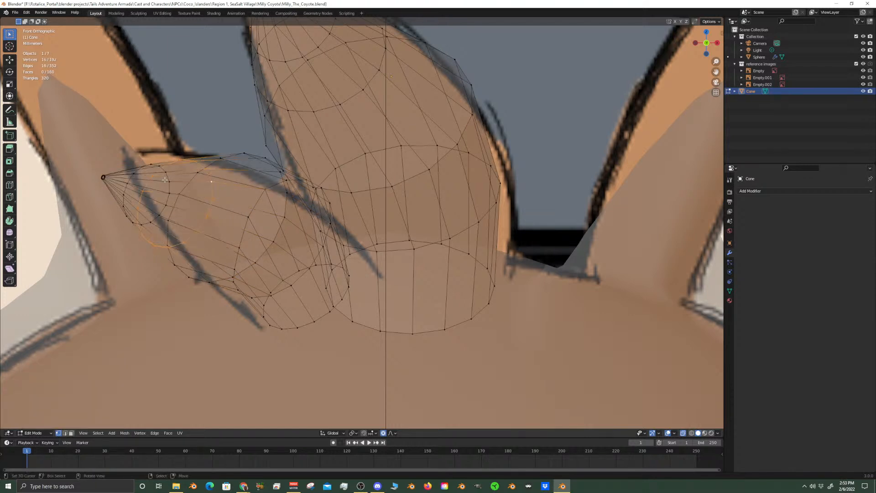
left_click(124, 186, "alt+shift")
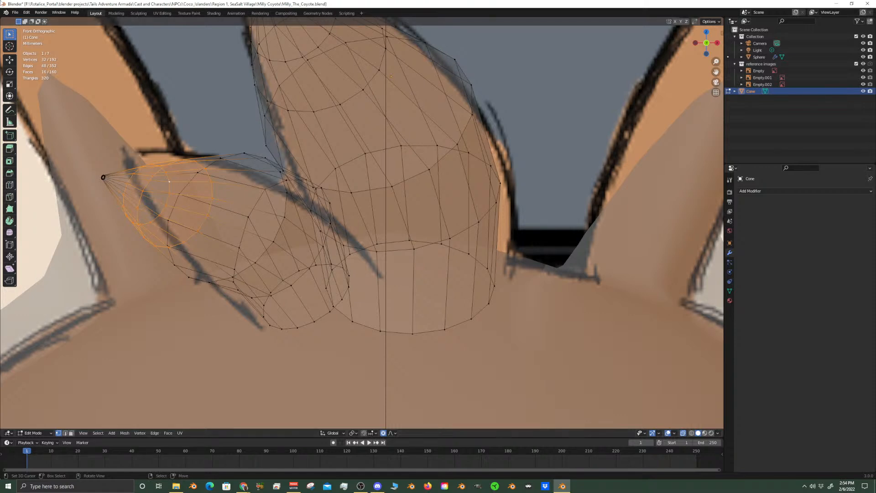
left_click(0, 1)
left_click(221, 2)
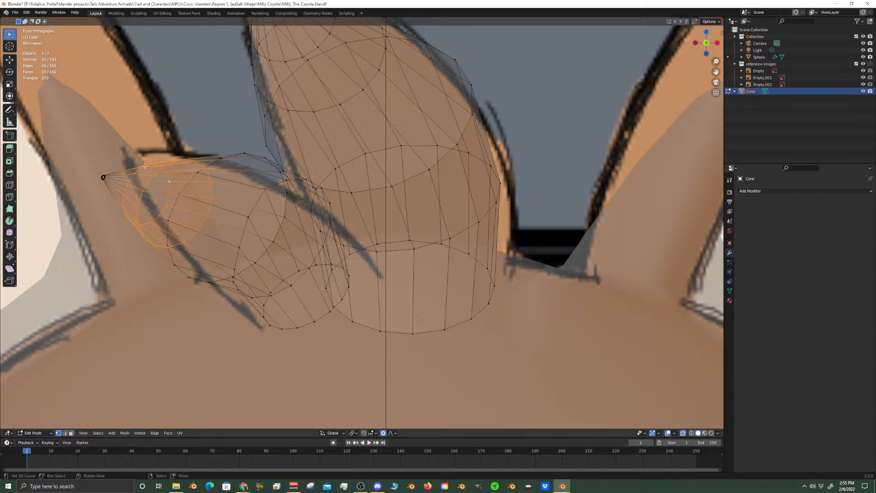
Add the smaller cone's tip to the two selected rings, scale them to 0.63, and raise them about 0.0061 m along Z
key("c")
left_click(94, 181)
right_click(95, 181)
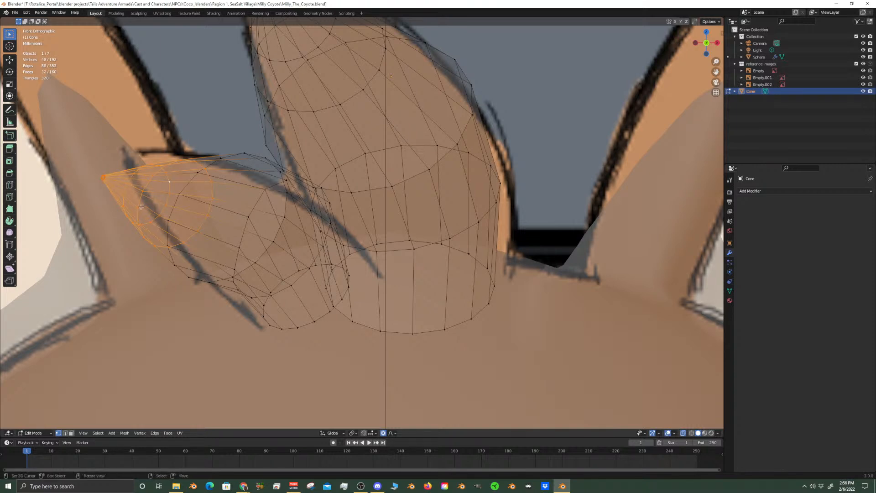
key("s")
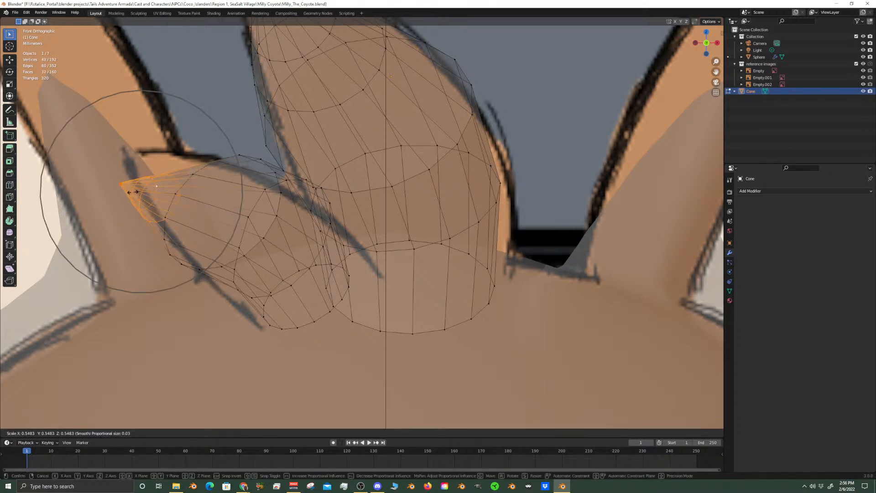
left_click(134, 197)
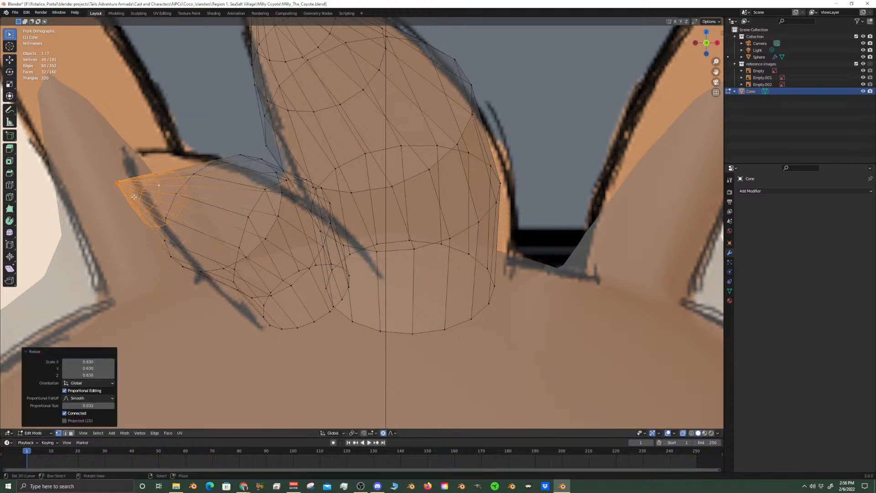
key("g")
key("z")
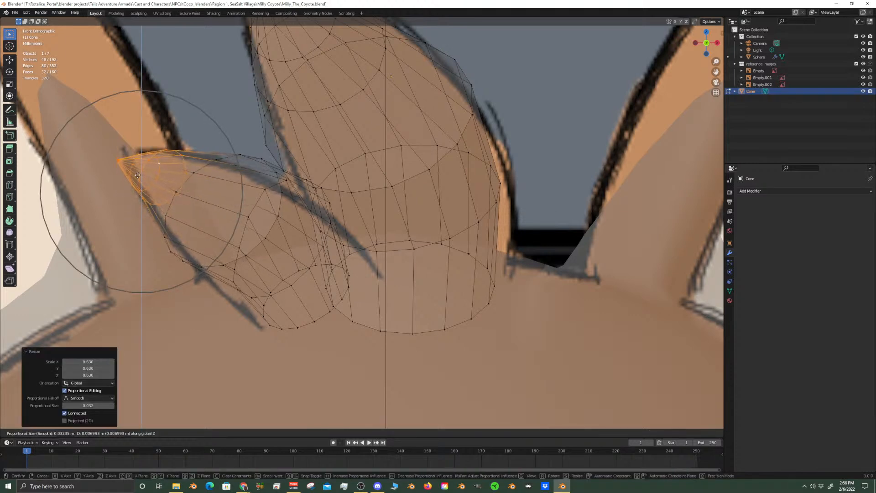
left_click(137, 178)
Rotate the smaller cone's tip section 16° about global X and raise it about 0.003 m along Z
key("r")
key("x")
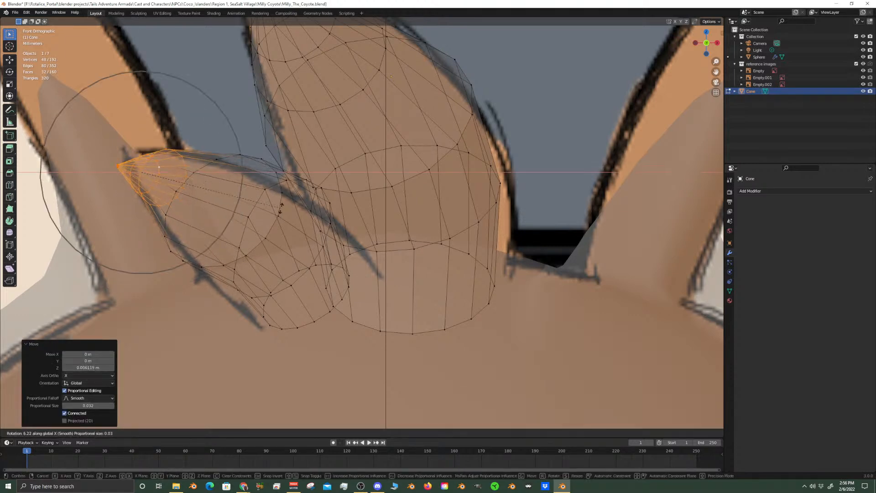
left_click(259, 183)
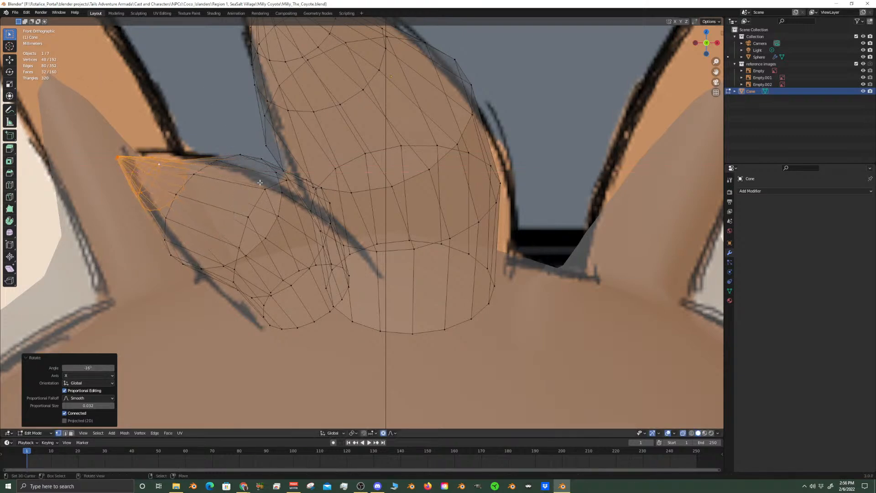
key("g")
key("z")
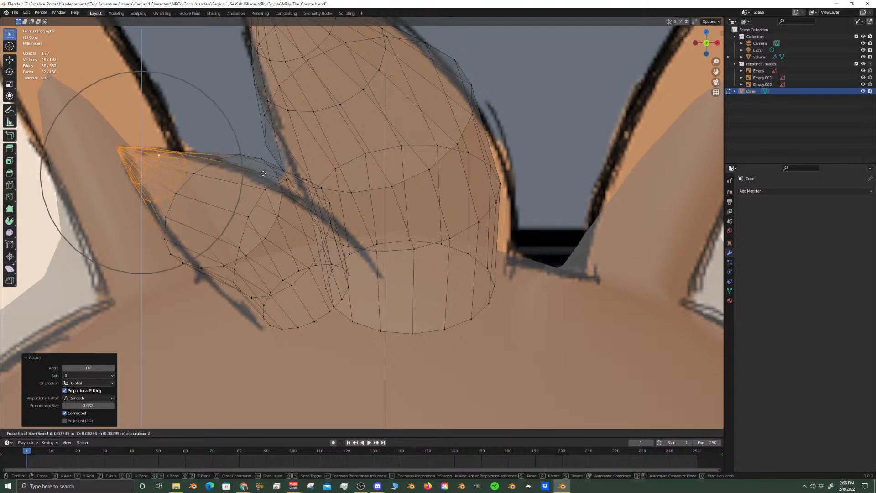
left_click(260, 179)
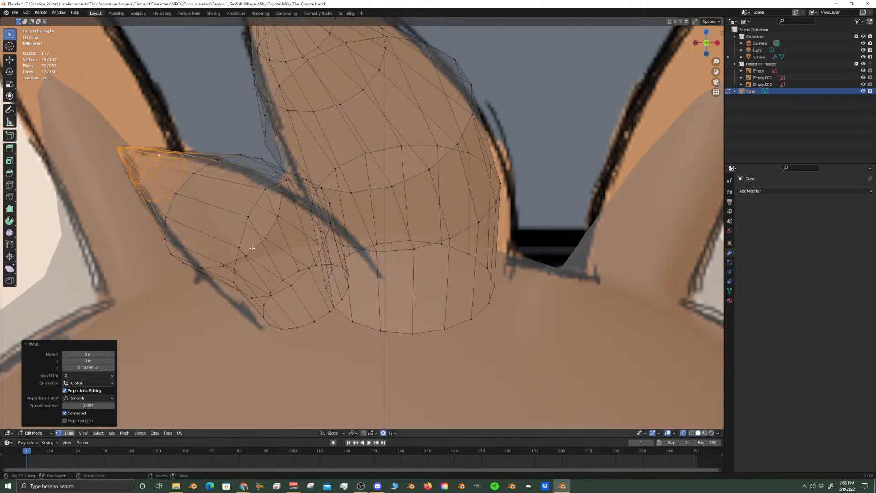
Select the smaller cone's bottom ring in the front view and scale it to 1.275 with proportional editing
left_click(263, 195)
left_click(260, 196, "alt")
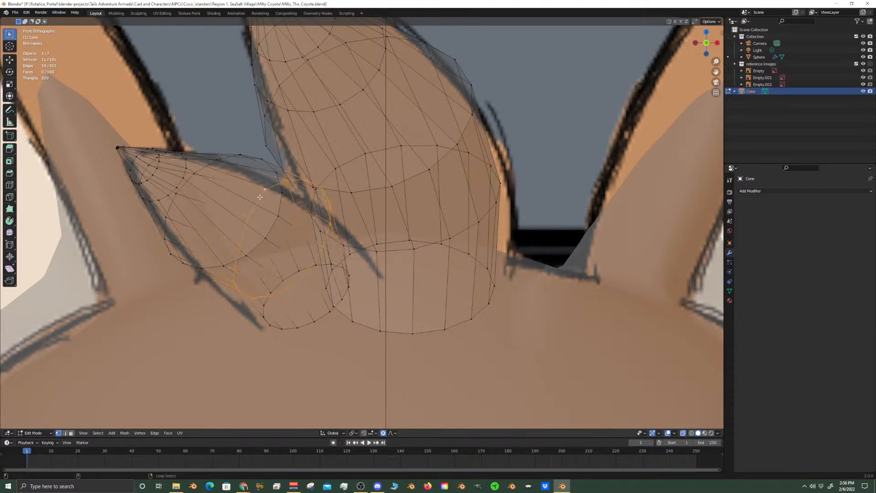
middle_click_drag(308, 262, 375, 263)
key("KP_1")
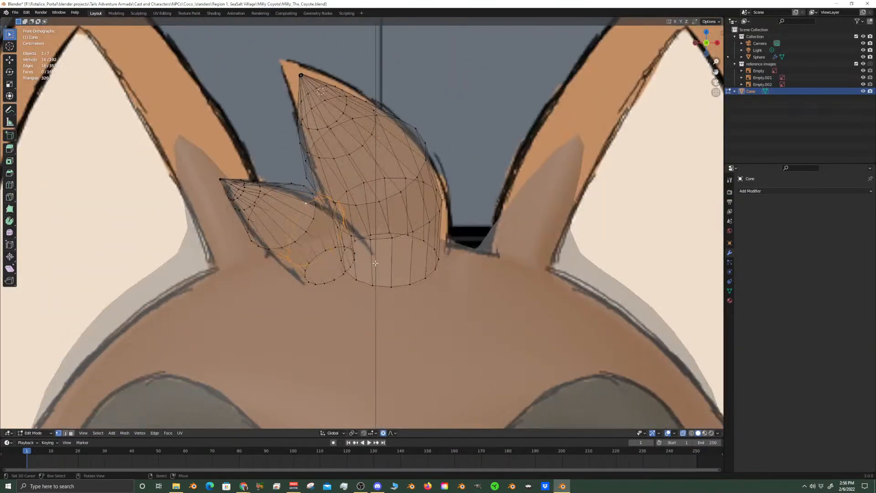
scroll(372, 254, "up", 5)
left_click(332, 335)
left_click(330, 338, "alt")
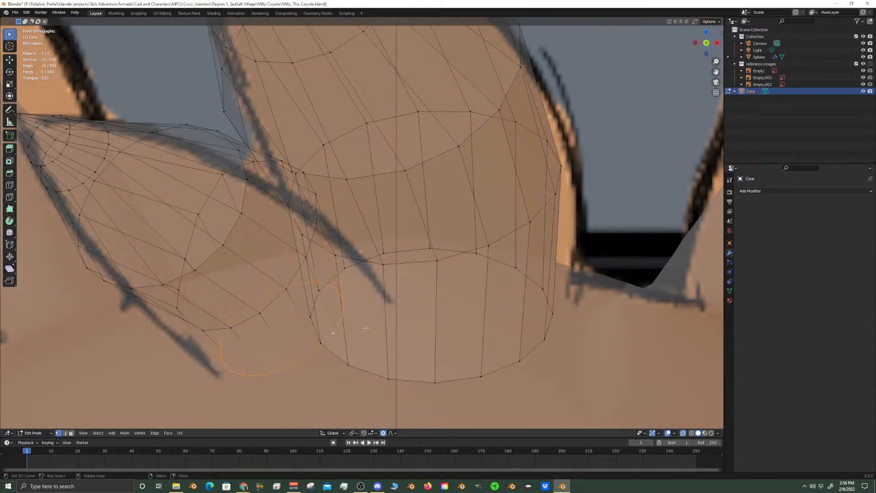
key("s")
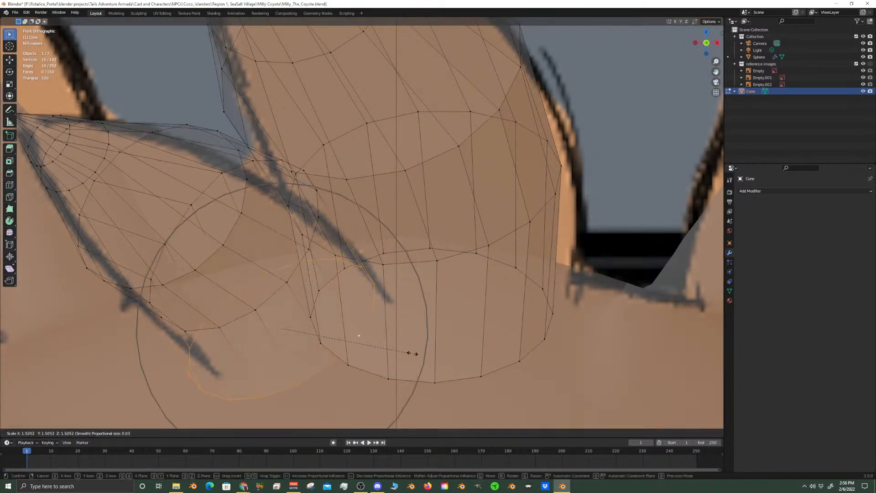
left_click(394, 347)
key("g")
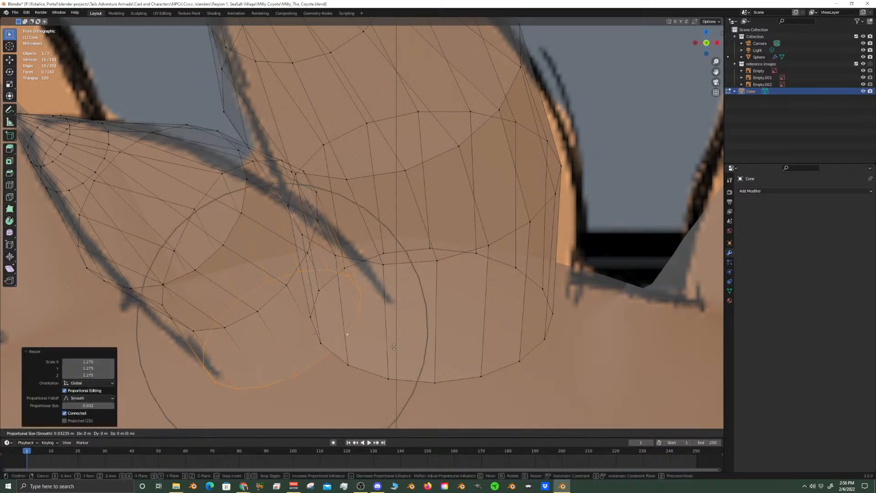
key("Escape")
In the right view, move the bottom ring about 0.0076 m in Y and -0.0052 m in Z with X locked
middle_click_drag(405, 336, 334, 330)
key("KP_3")
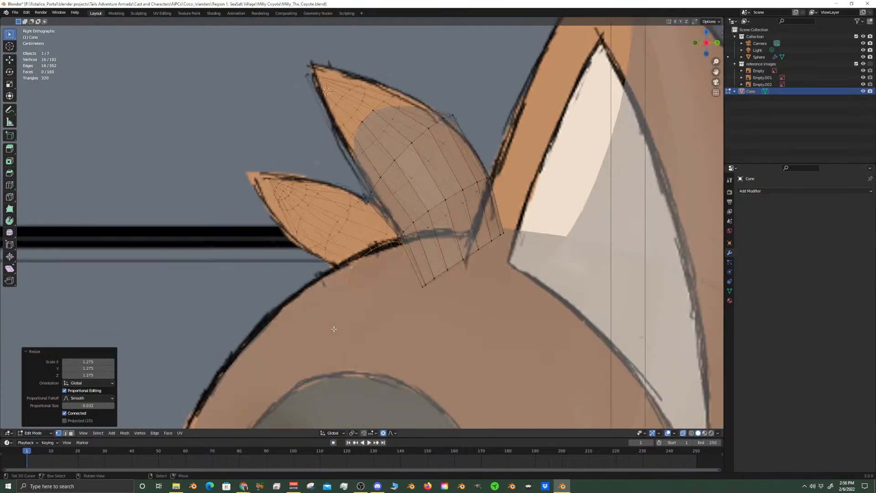
scroll(358, 343, "up", 4)
key("g")
key("shift+x")
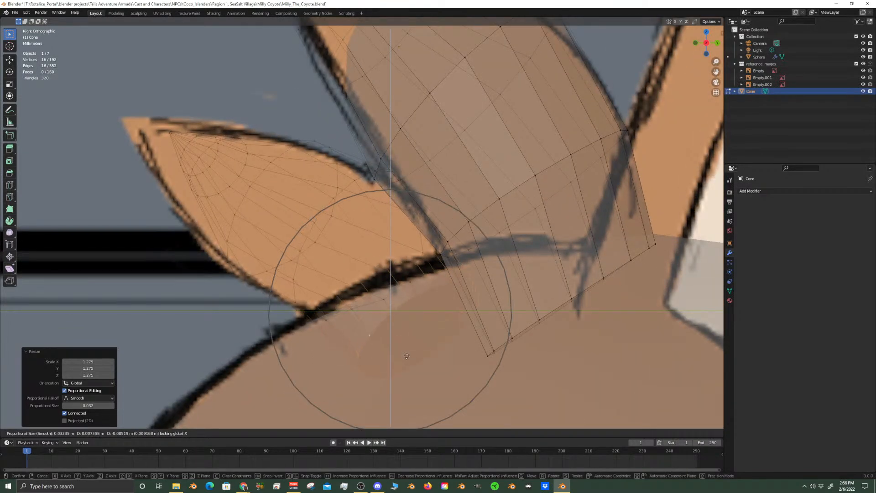
left_click(408, 356)
In the front view, scale the smaller cone's second ring from the base to 0.893 and move it about -0.0018 m along X
scroll(339, 318, "down", 1)
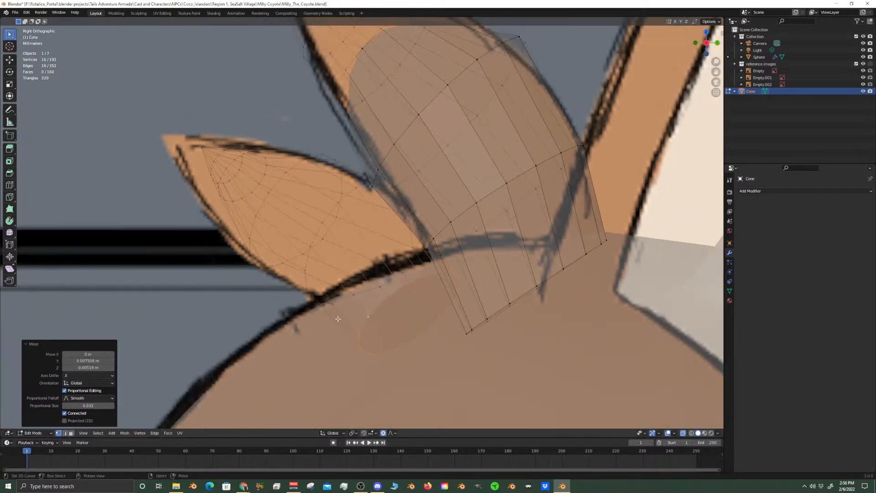
key("KP_1")
scroll(309, 252, "up", 1)
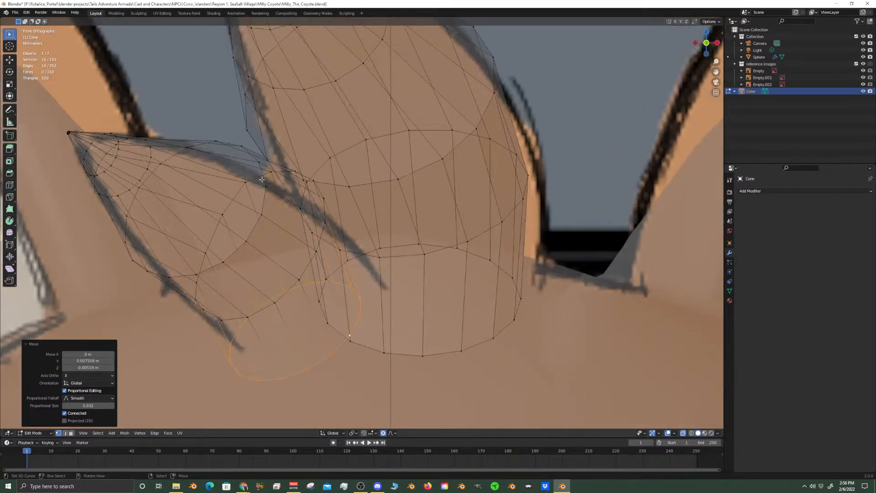
right_click(255, 178)
right_click(254, 178, "alt")
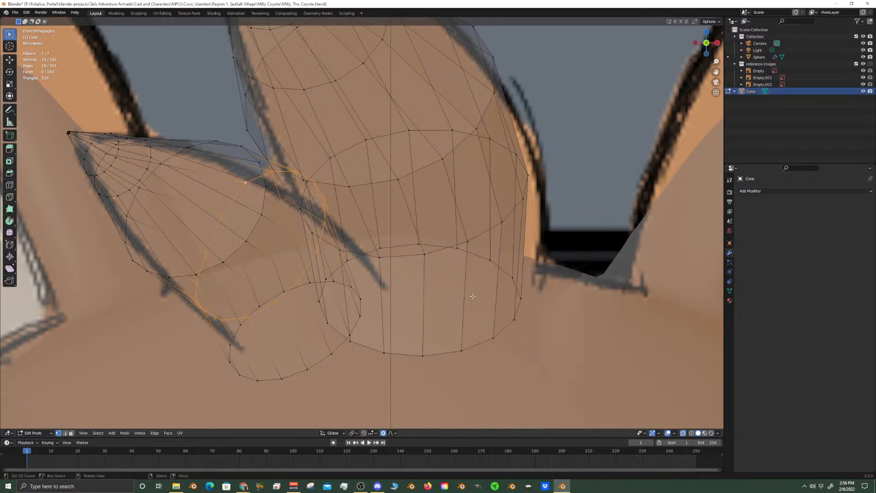
key("s")
scroll(450, 291, "up", 1)
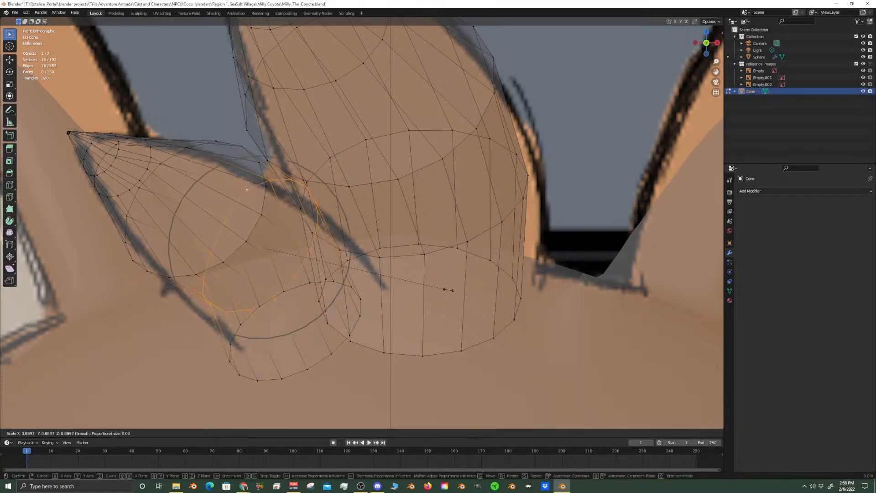
left_click(450, 283)
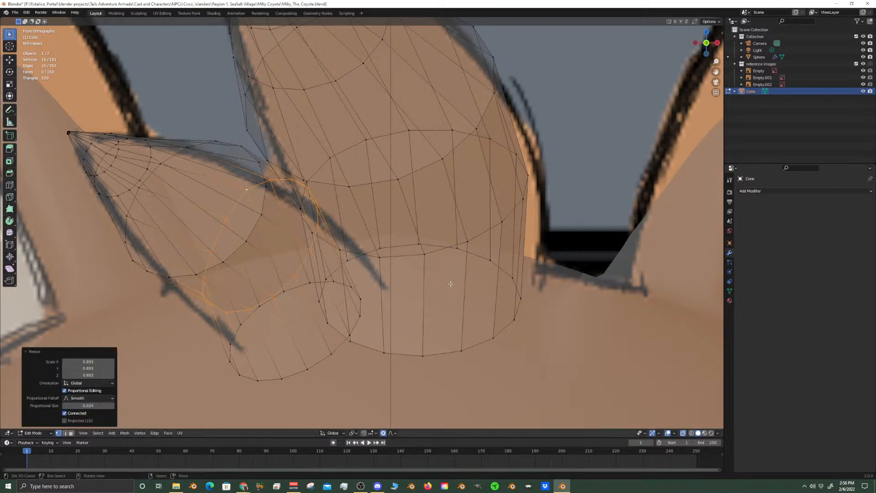
key("g")
key("x")
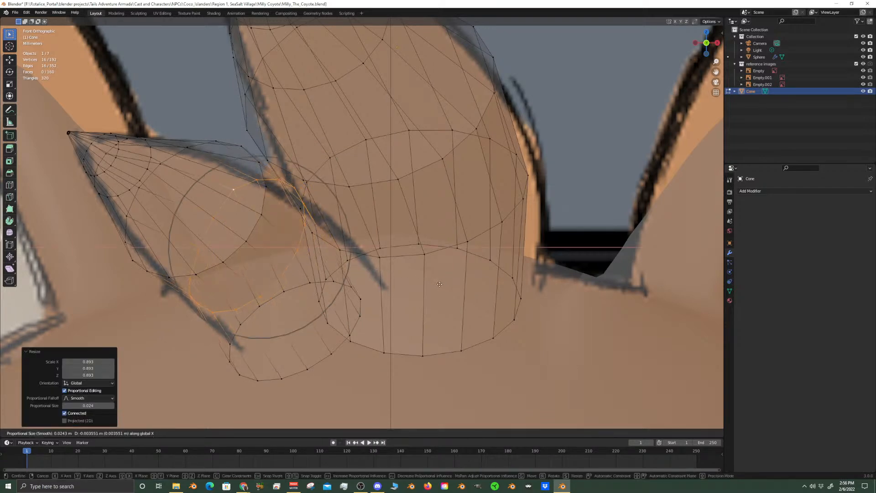
left_click(449, 283)
Select the smaller cone's third ring from the base in the front view and scale it to 0.856 with proportional size 0.024
middle_click_drag(446, 288, 359, 299)
key("KP_3")
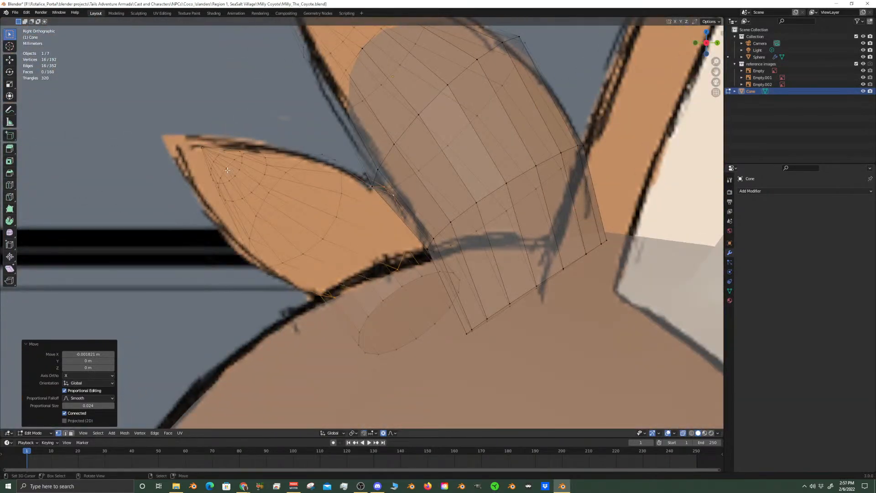
right_click(226, 170, "alt")
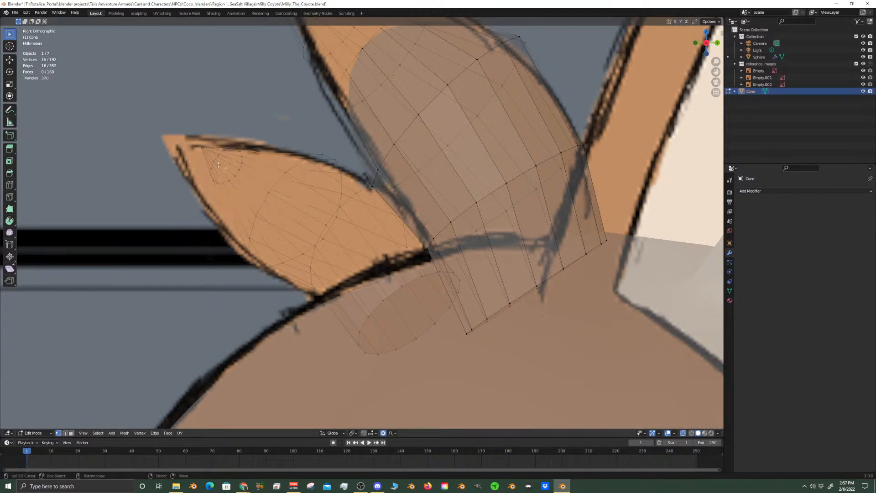
key("KP_1")
right_click(261, 160)
right_click(261, 160, "alt")
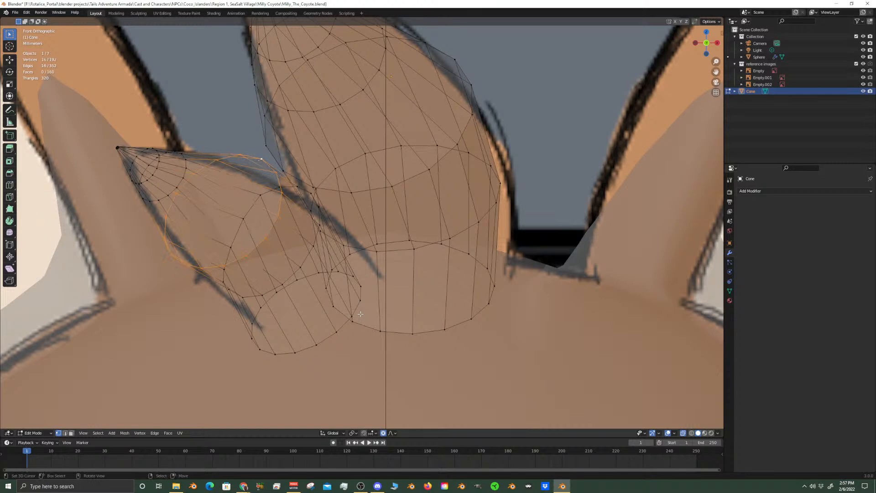
key("s")
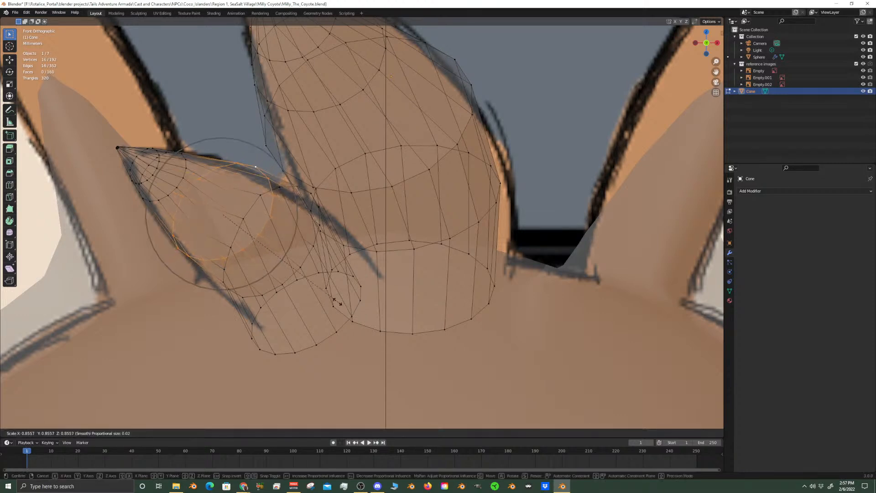
left_click(338, 302)
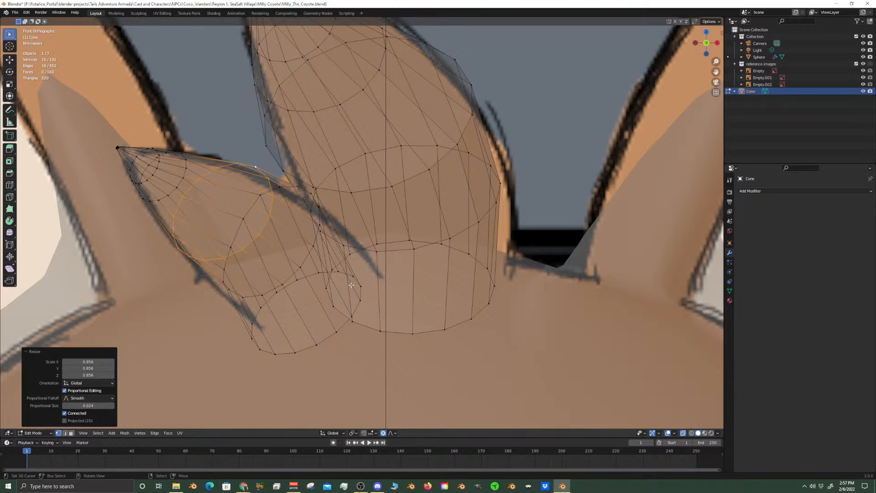
Select the smaller cone's bottom ring and move it about 0.0061 m along X to meet the reference outline
left_click(334, 333)
left_click(334, 333, "alt")
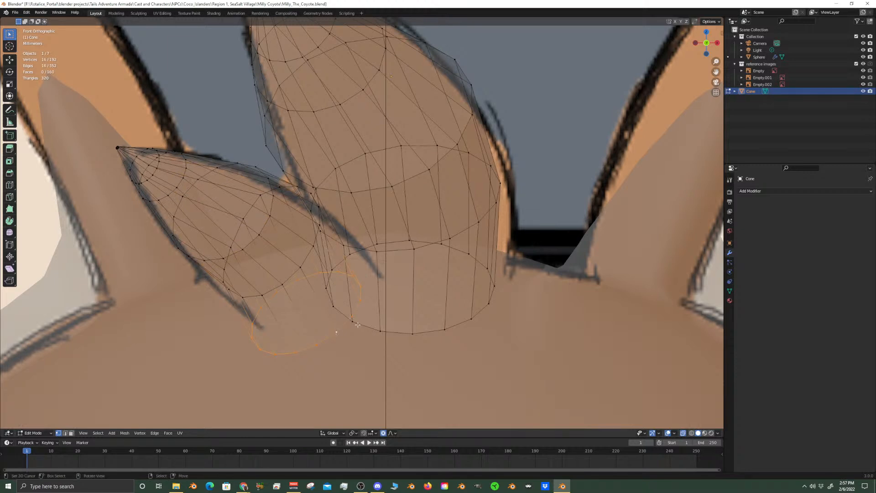
key("g")
key("shift+z")
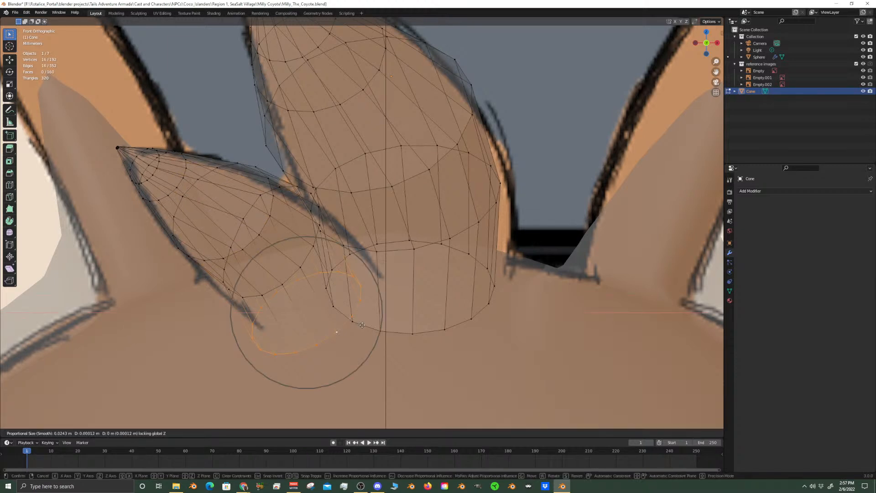
left_click(363, 325)
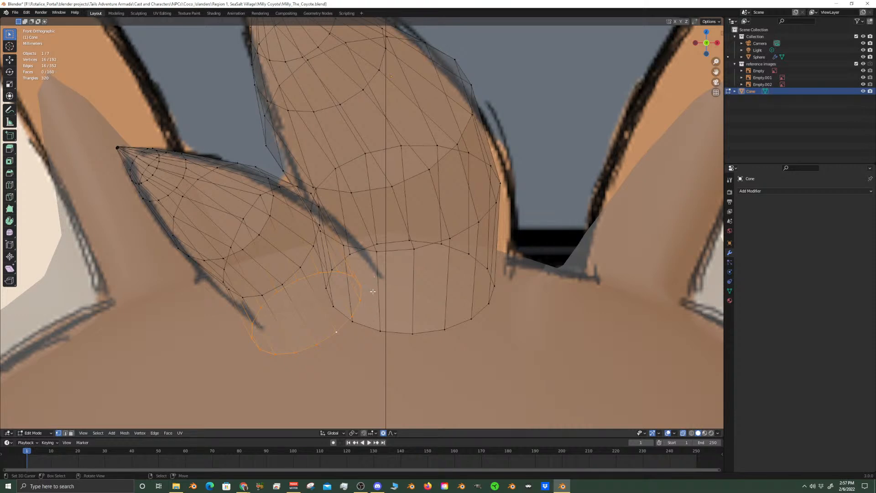
key("g")
key("x")
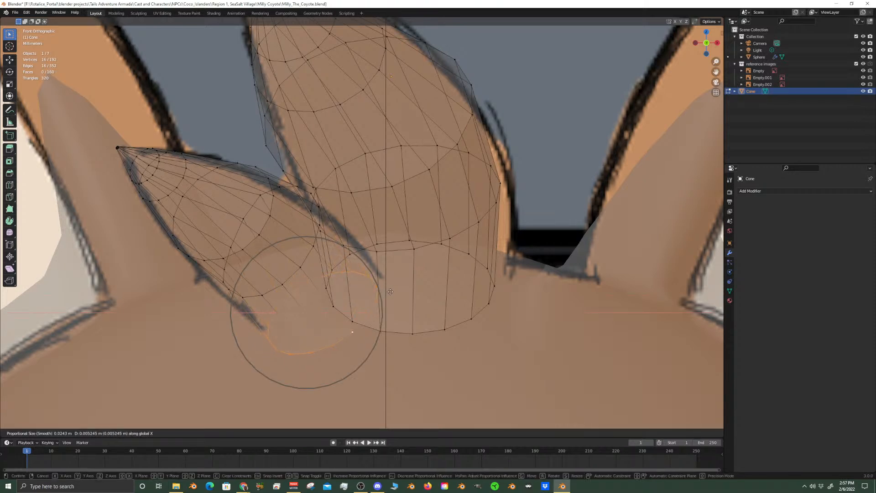
left_click(391, 292)
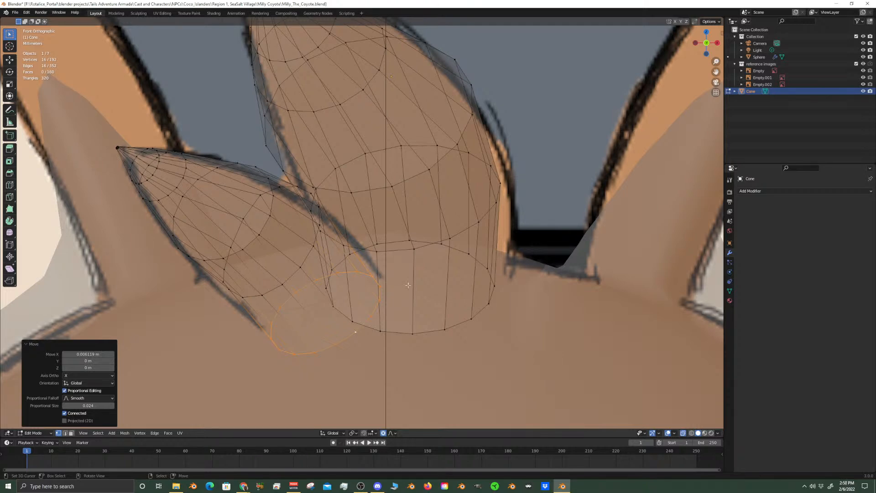
Turn off X-ray display, return to Object Mode, and view the hair tufts in perspective
scroll(414, 287, "down", 3)
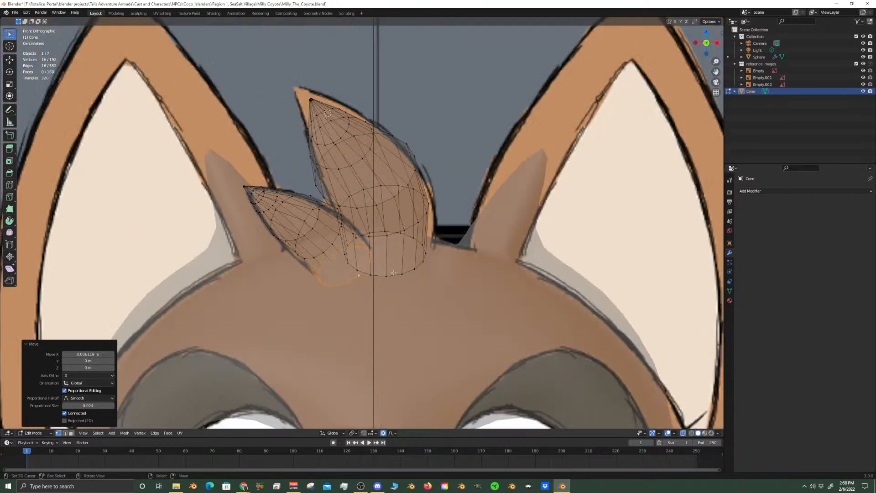
left_click(683, 433)
scroll(552, 329, "down", 4)
key("Tab")
scroll(497, 258, "down", 2)
middle_click_drag(496, 258, 474, 279)
scroll(425, 292, "up", 5)
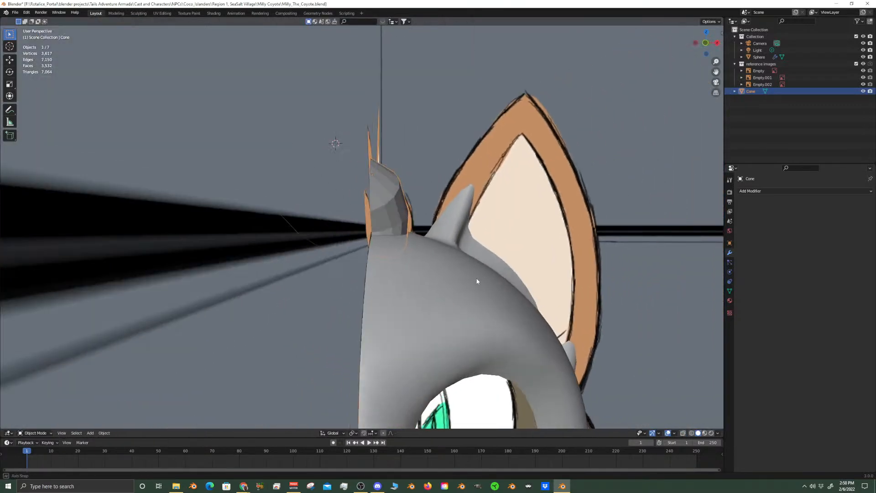
Add a Subdivision Surface modifier to the cone hair object
left_click(757, 193)
left_click(759, 191)
left_click(766, 191)
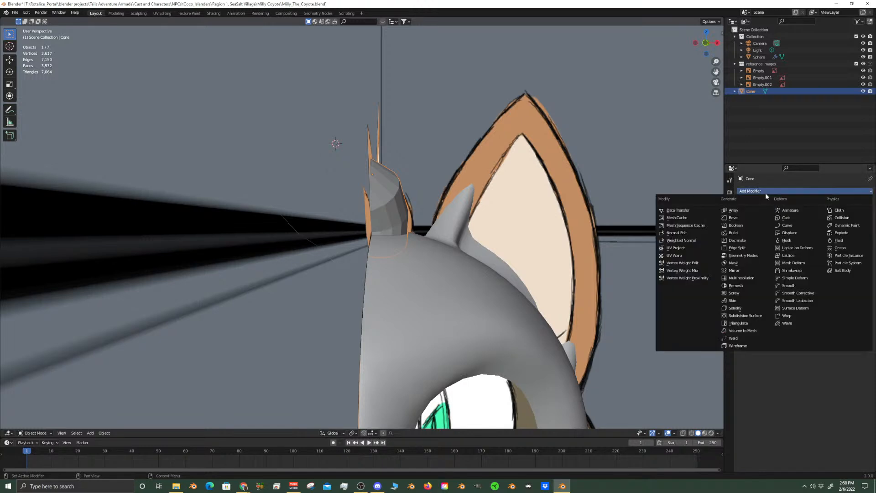
left_click(761, 316)
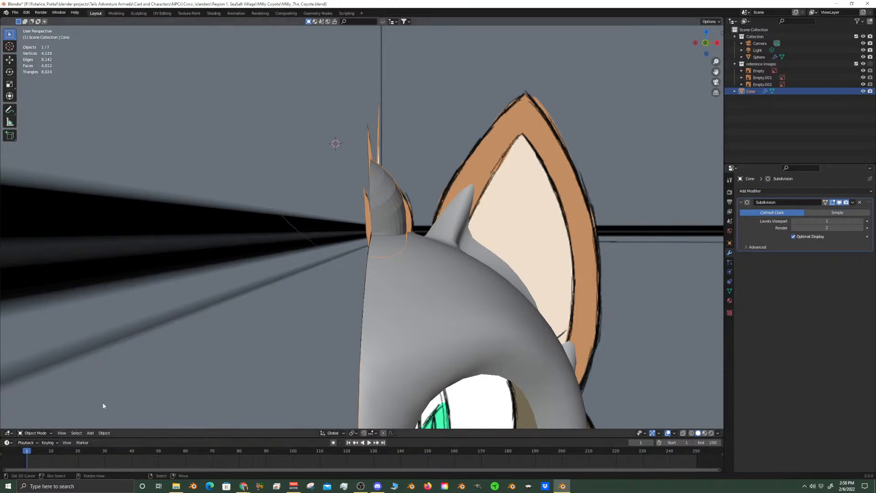
Shade the cone hair object smooth and inspect the tufts with the viewport overlays hidden
left_click(104, 433)
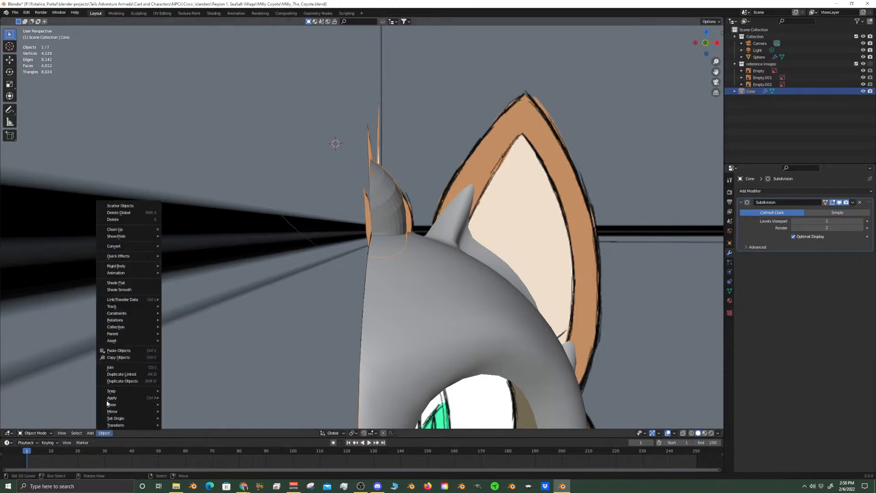
left_click(124, 290)
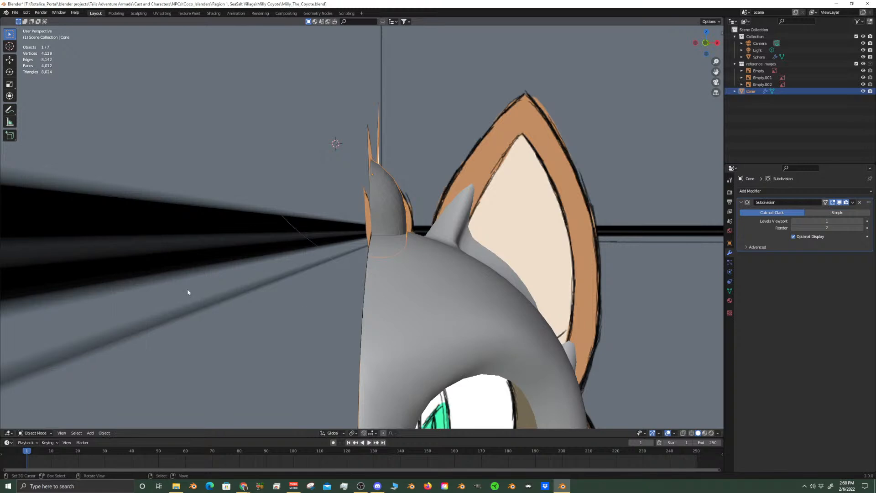
scroll(124, 292, "down", 3)
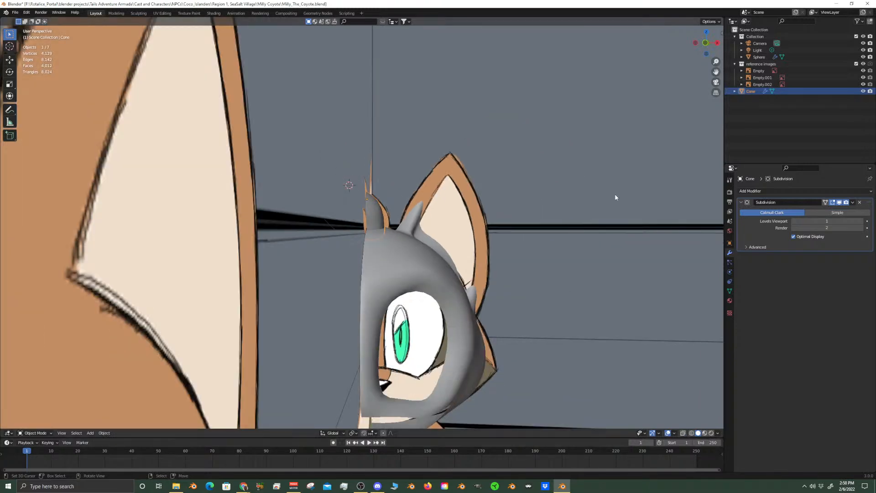
key("KP_1")
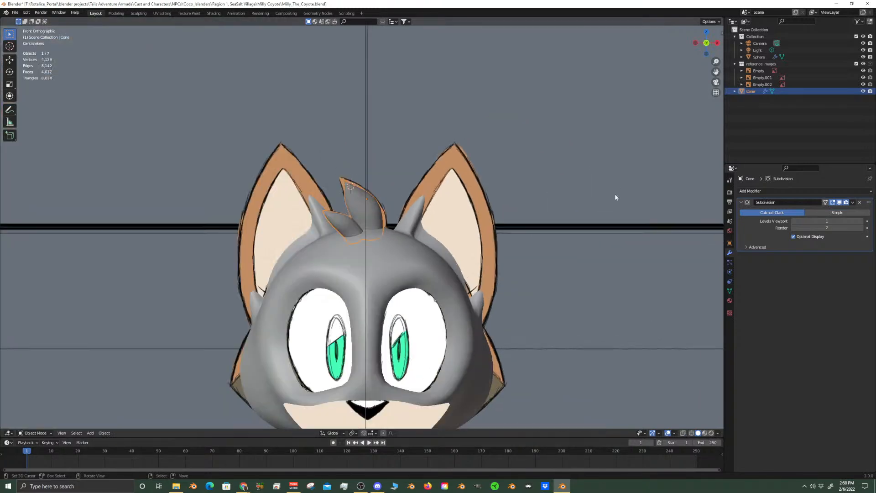
left_click(668, 433)
scroll(551, 287, "down", 3)
scroll(552, 291, "up", 5)
middle_click_drag(552, 292, 366, 276)
scroll(399, 276, "up", 2)
scroll(399, 276, "down", 2)
In Edit Mode with overlays shown, select the entire smaller cone and move it about 0.0268 m along Y toward the larger cone
key("Tab")
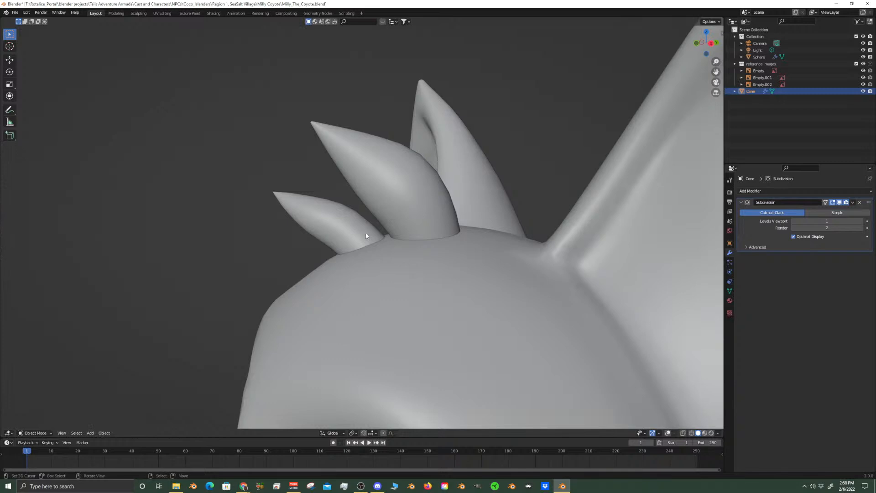
left_click(683, 433)
left_click(684, 432)
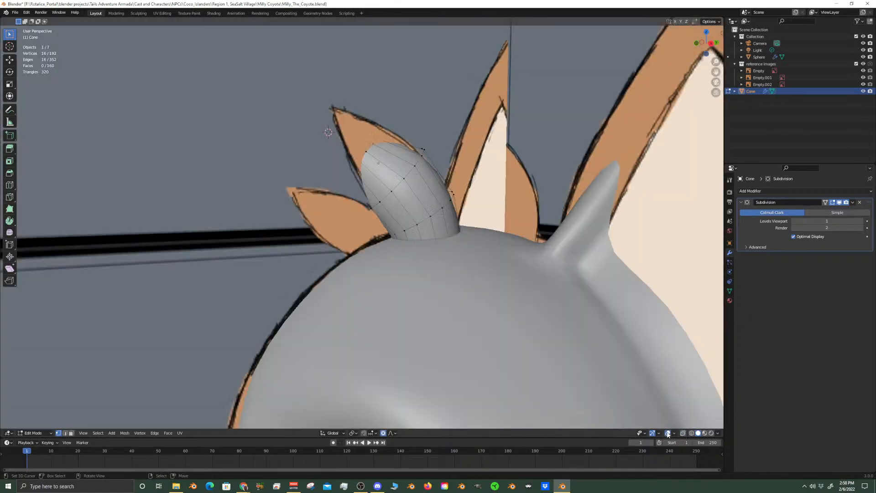
left_click(667, 433)
middle_click_drag(433, 304, 346, 253)
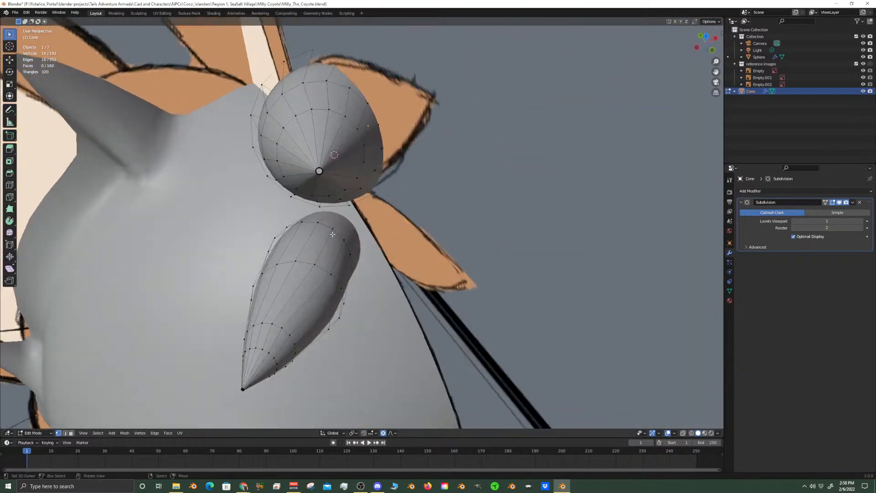
key("ctrl+l")
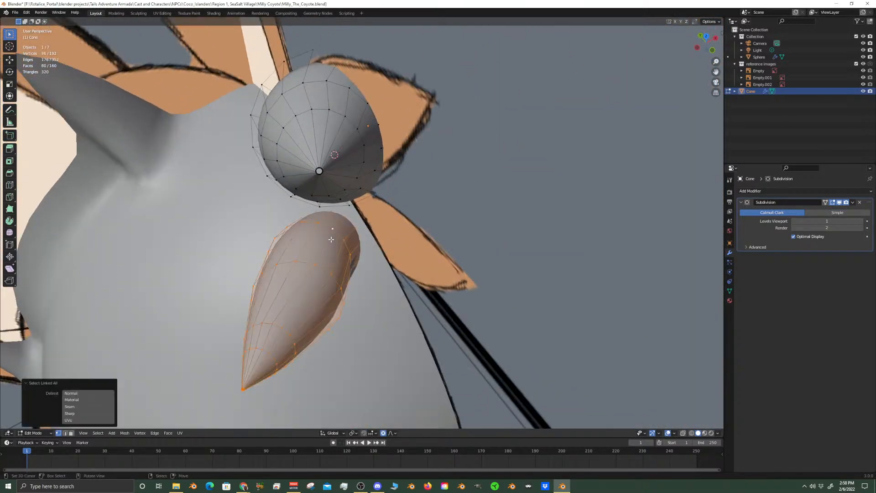
key("g")
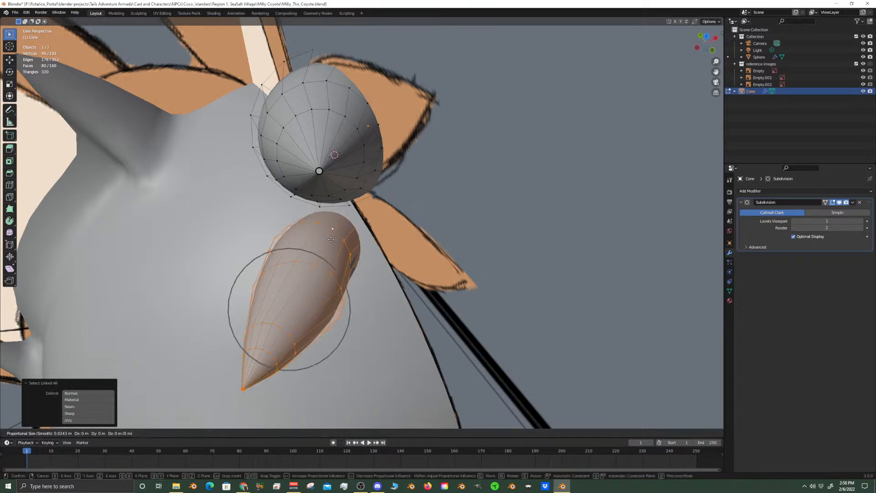
key("y")
left_click(320, 173)
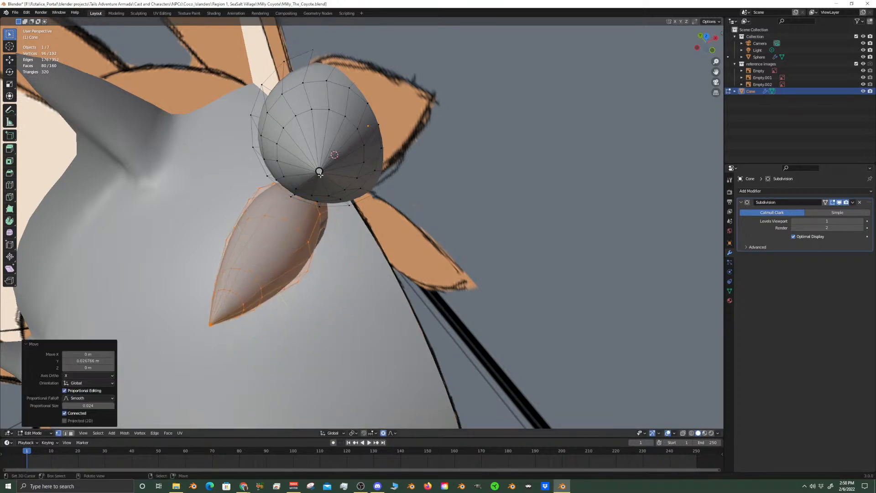
key("g")
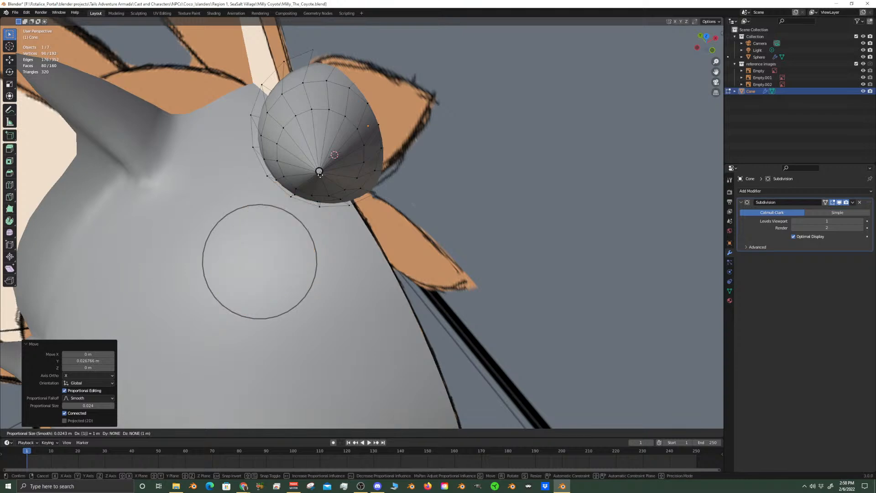
key("Escape")
In the front view with X-ray display on, move the smaller cone 0.00236 m along X
key("KP_1")
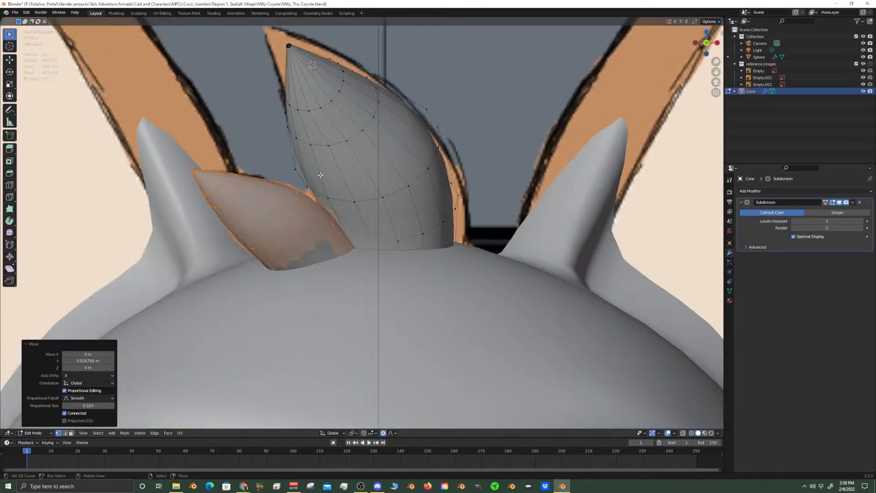
left_click(683, 432)
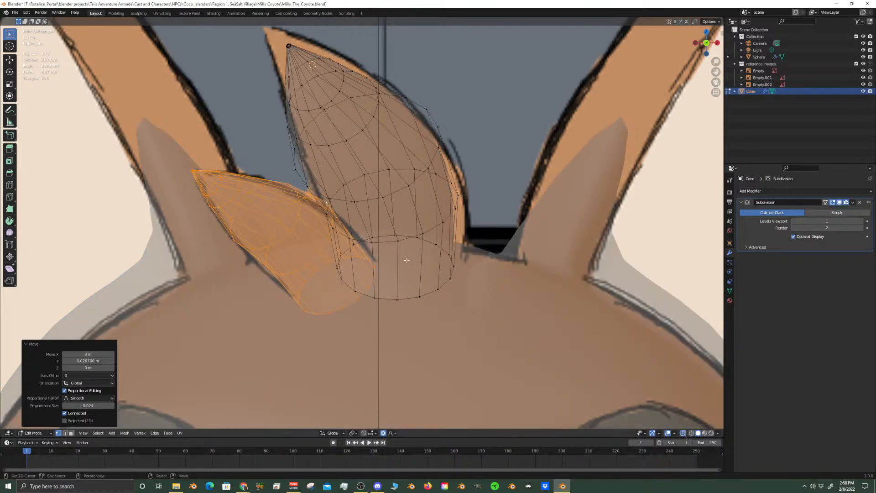
key("g")
key("x")
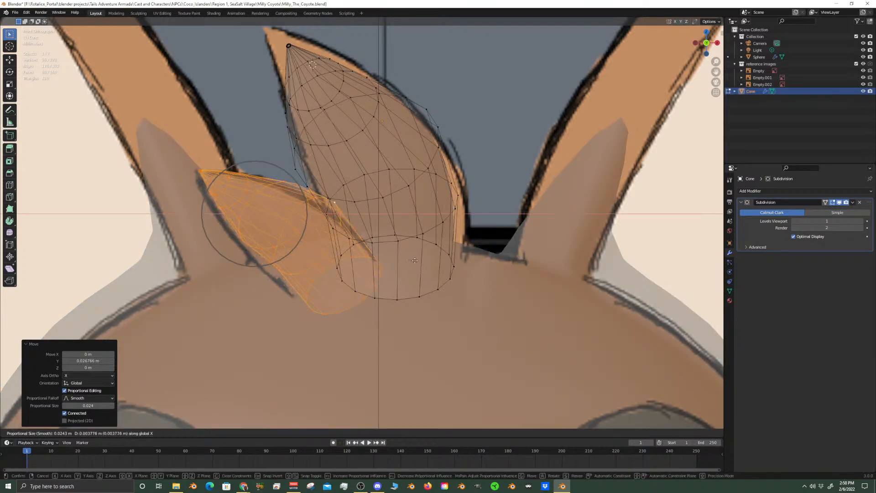
left_click(414, 261)
Move the smaller cone about 0.0063 m along X and 0.005 m along Y, closer to the larger cone's base
middle_click_drag(414, 261, 481, 319)
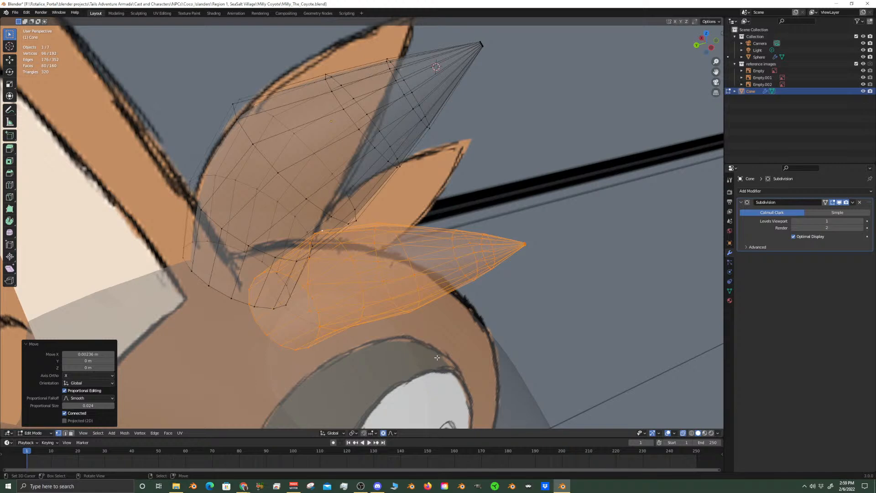
middle_click_drag(444, 363, 392, 403)
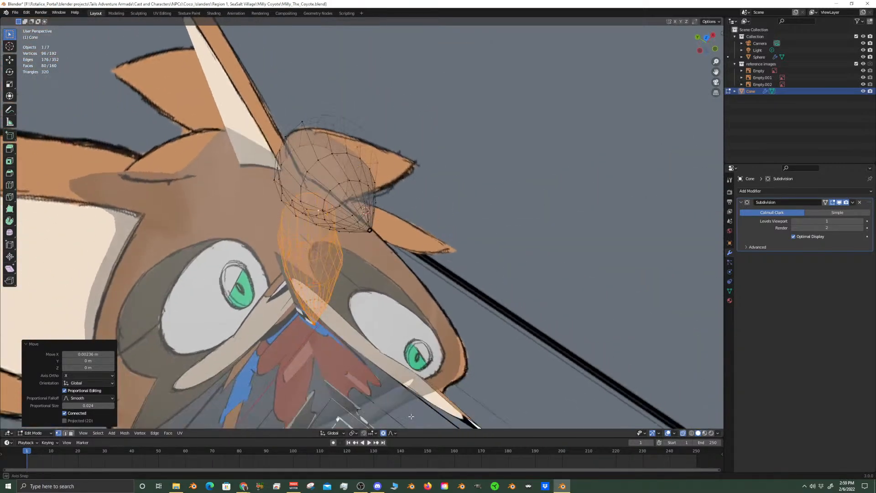
key("g")
left_click(392, 393)
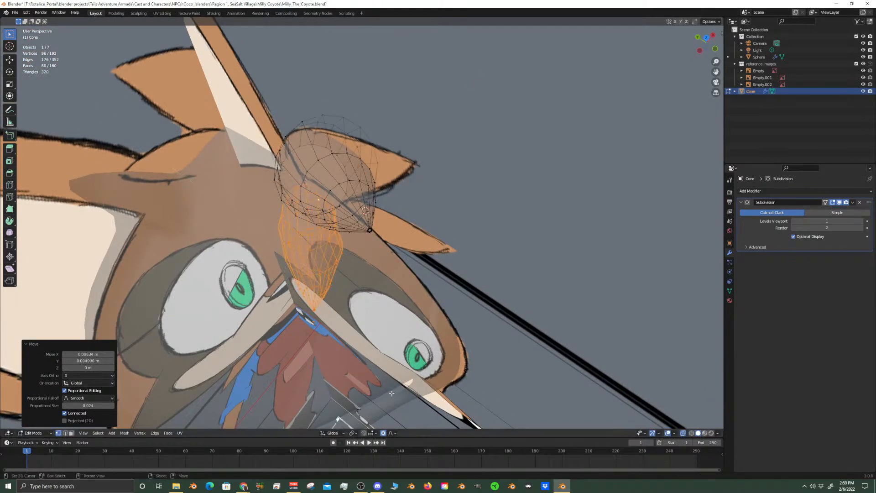
Return to Object Mode, turn off X-ray display, and examine the head and hair tufts with the overlays hidden
key("KP_1")
key("Tab")
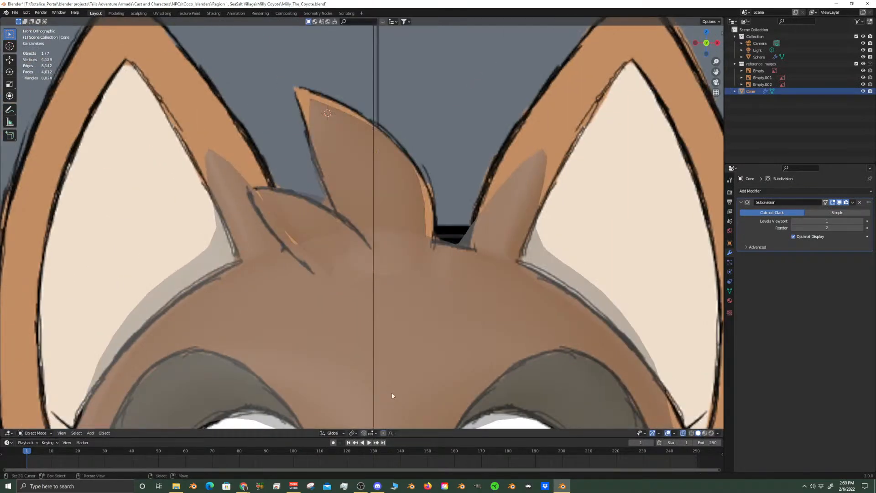
left_click(683, 433)
scroll(520, 312, "down", 8)
middle_click_drag(500, 276, 426, 297)
key("KP_3")
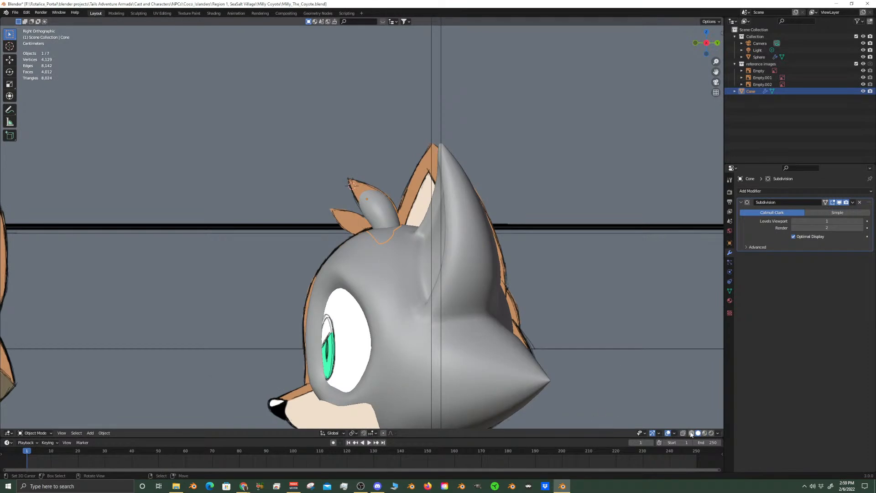
left_click(667, 433)
middle_click_drag(338, 287, 436, 348)
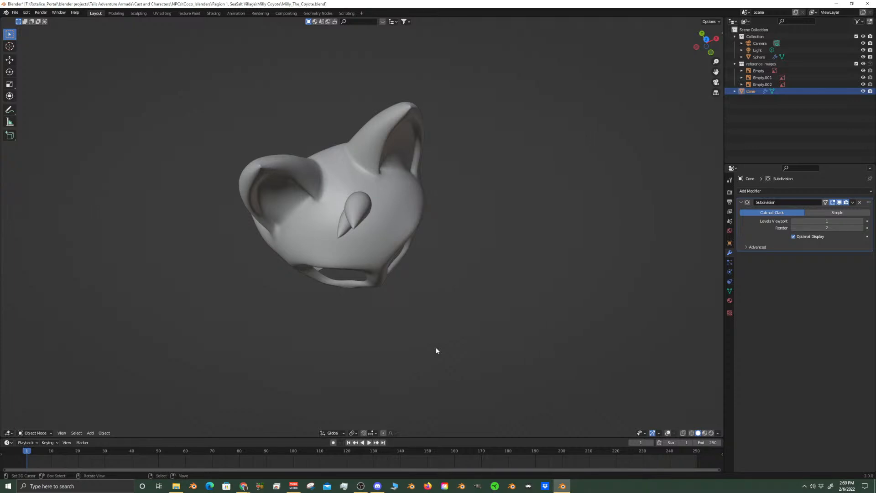
scroll(436, 348, "down", 5)
middle_click_drag(442, 287, 418, 239)
scroll(418, 242, "up", 9)
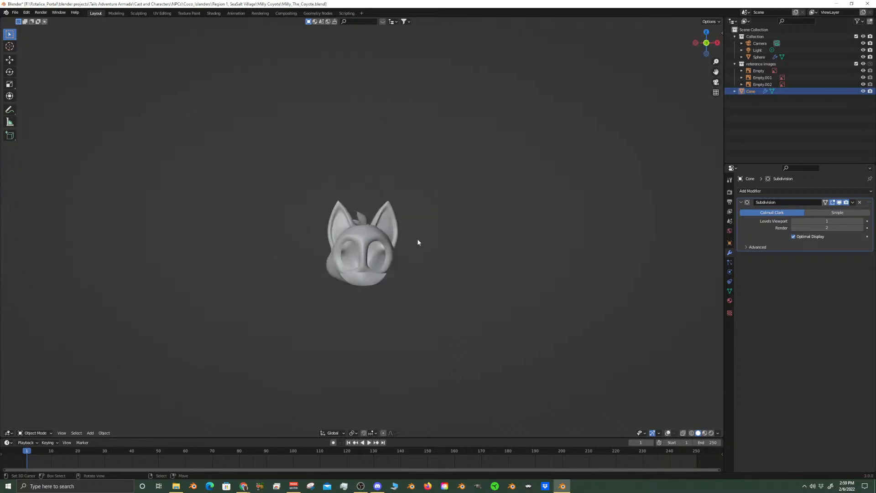
Show the viewport overlays again and move the Cone object into the scene's main Collection
left_click(668, 433)
scroll(647, 372, "down", 4)
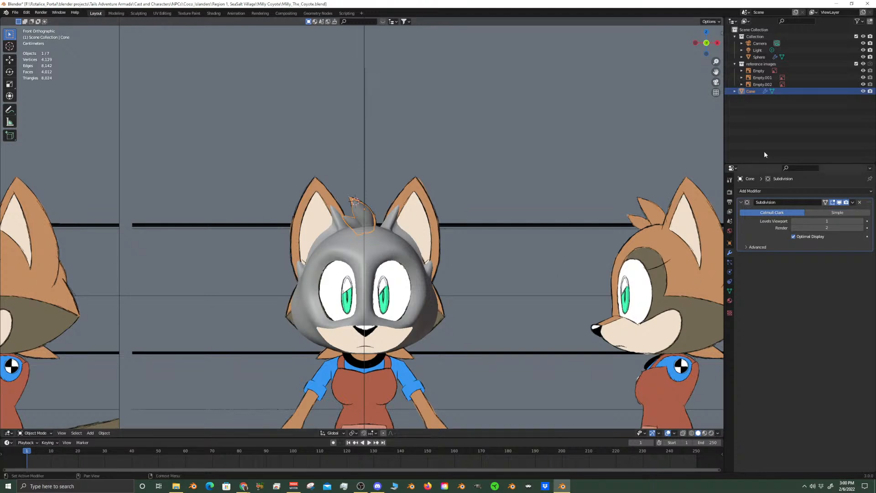
left_click_drag(749, 93, 758, 44)
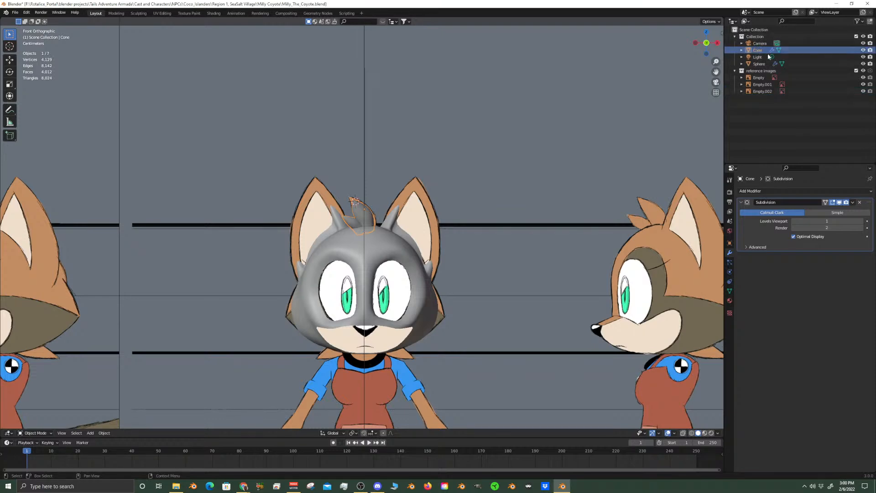
Check the head from the front with overlays hidden and toggle the reference images collection's render visibility, ending with overlays shown
scroll(415, 270, "up", 7)
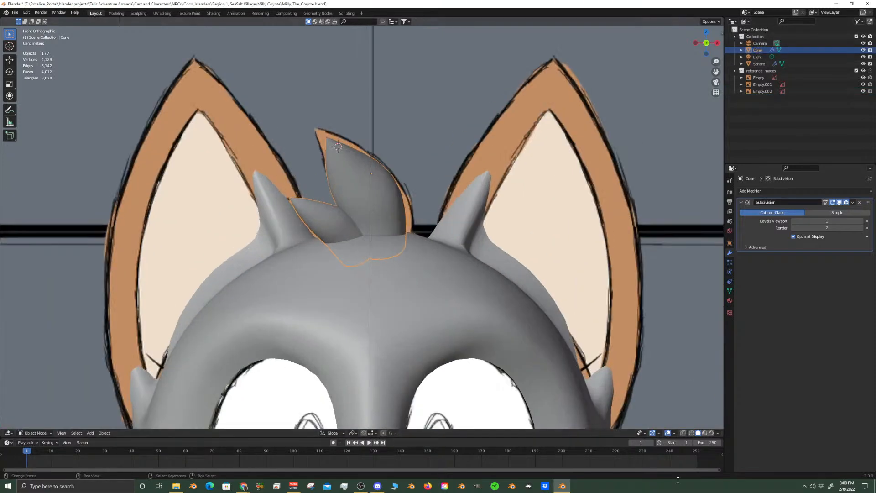
left_click(668, 433)
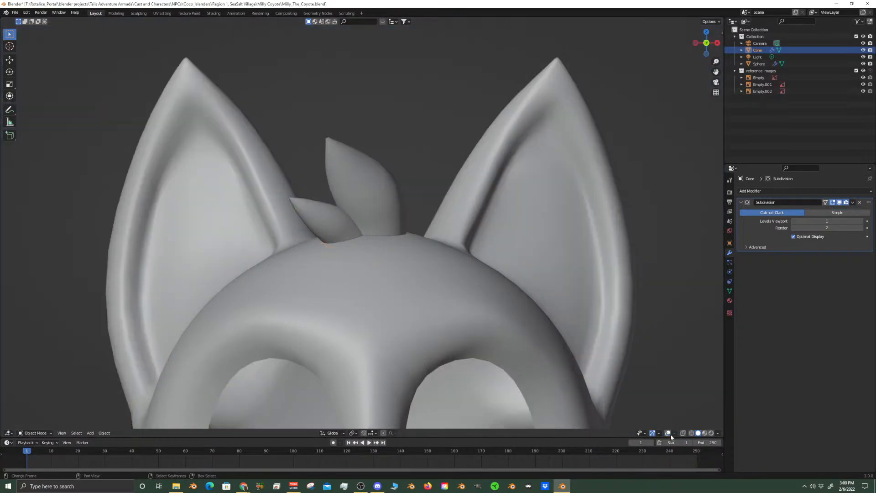
scroll(421, 265, "down", 6)
left_click(683, 433)
left_click(683, 433)
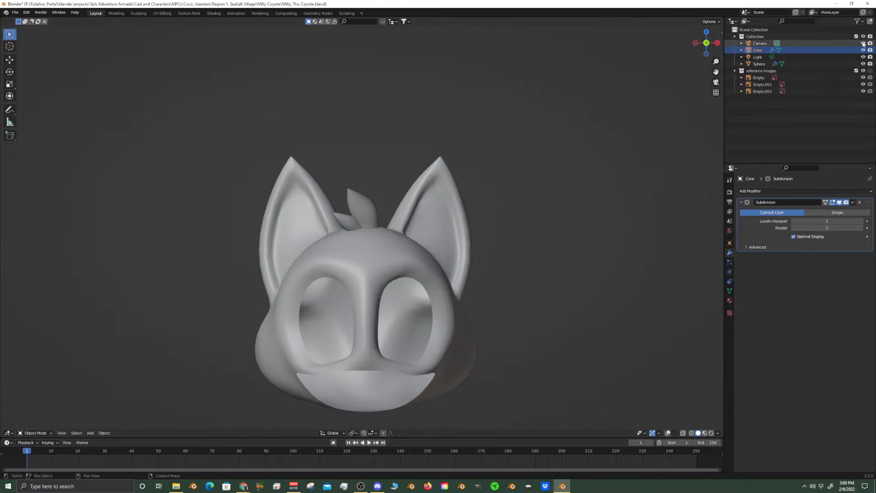
left_click(870, 71)
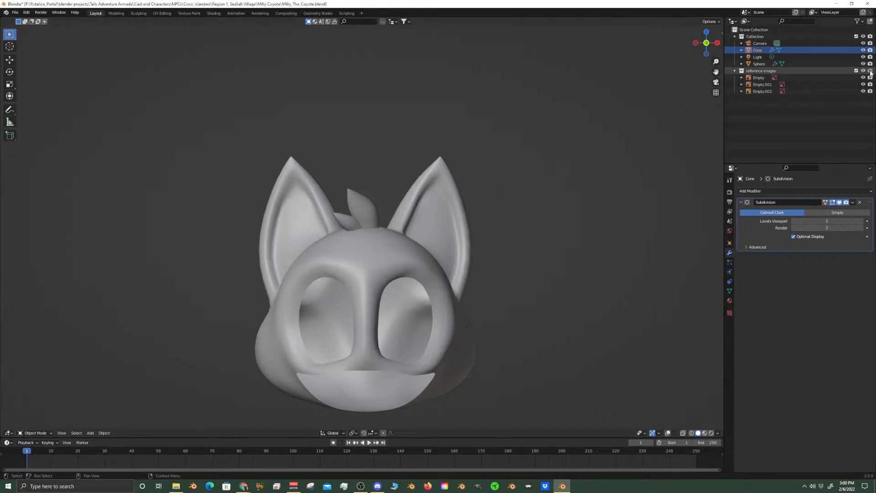
scroll(404, 279, "up", 2)
scroll(403, 275, "down", 2)
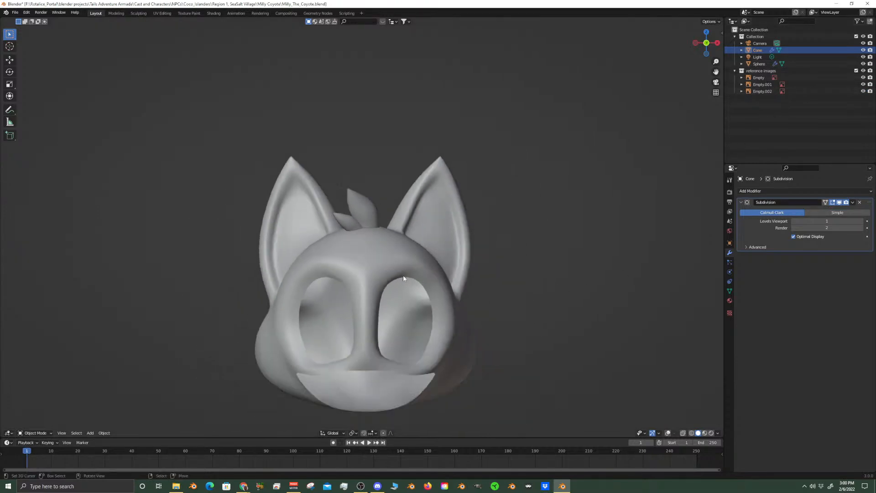
left_click(683, 433)
left_click(683, 433)
left_click(667, 433)
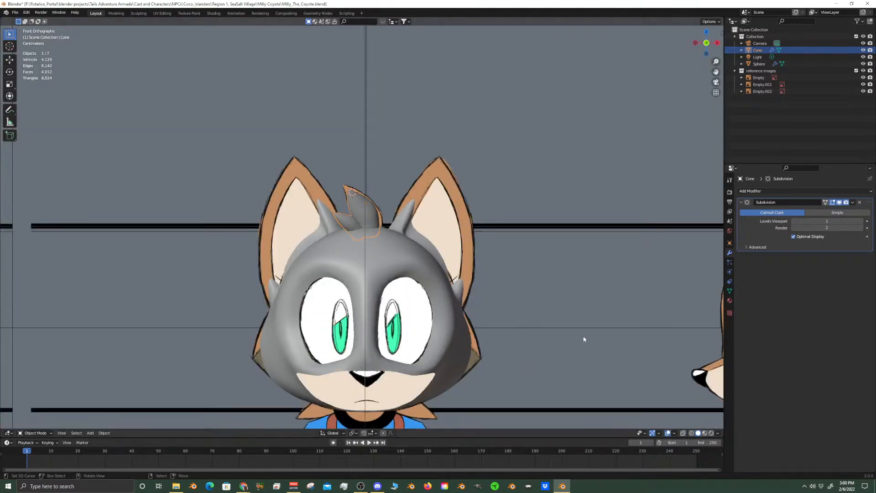
Switch to the camera view and lock the camera to the view
key("KP_0")
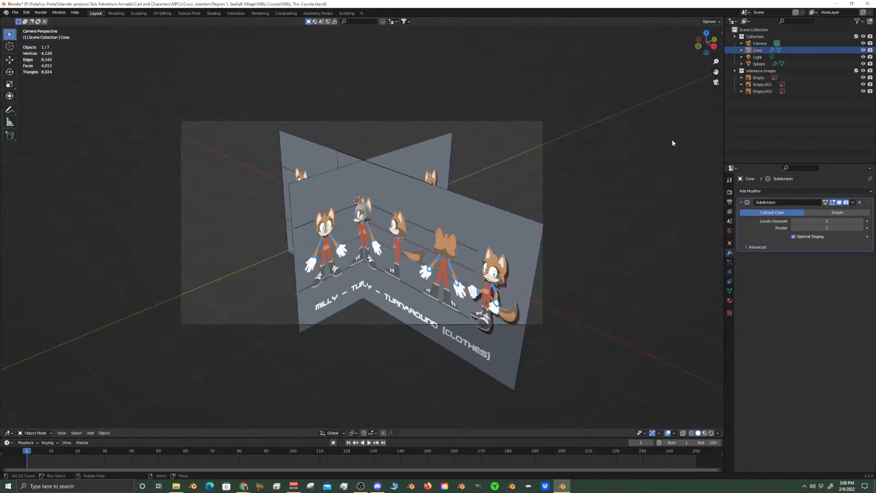
key("n")
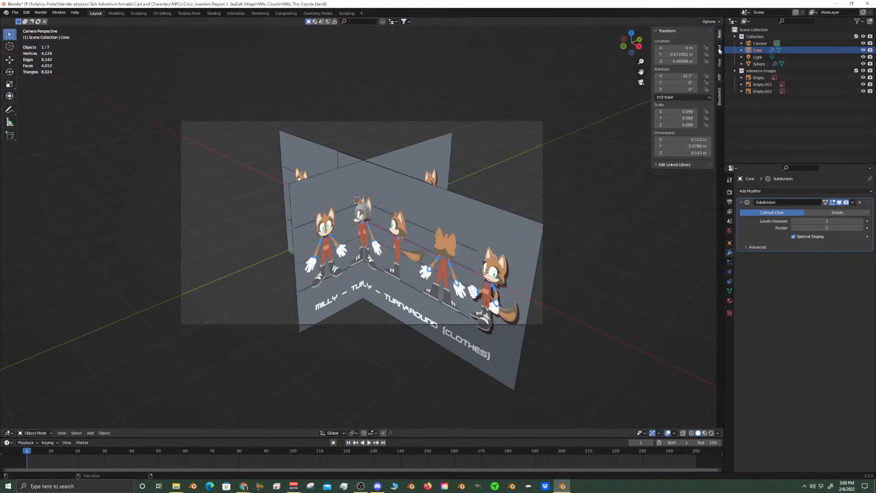
left_click(719, 97)
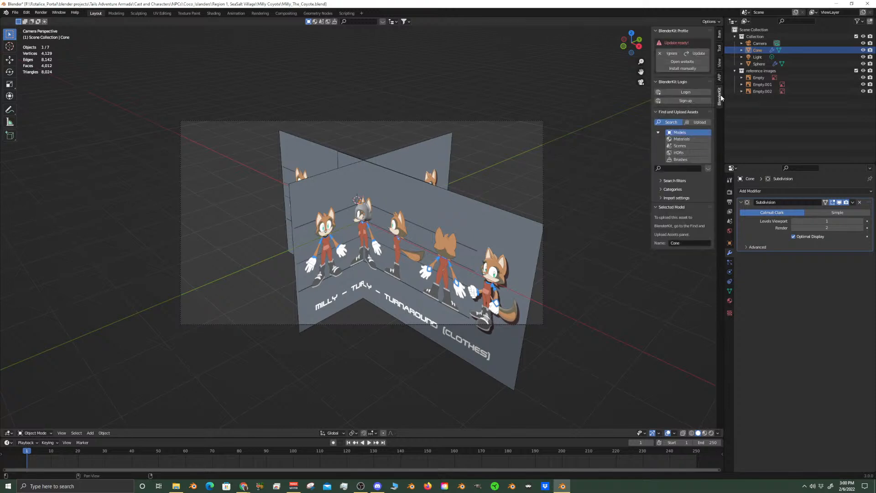
left_click(719, 34)
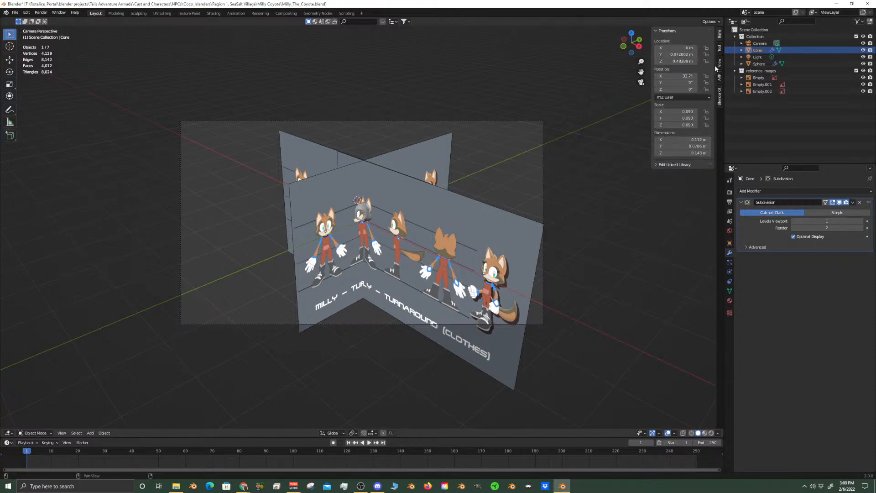
left_click(720, 47)
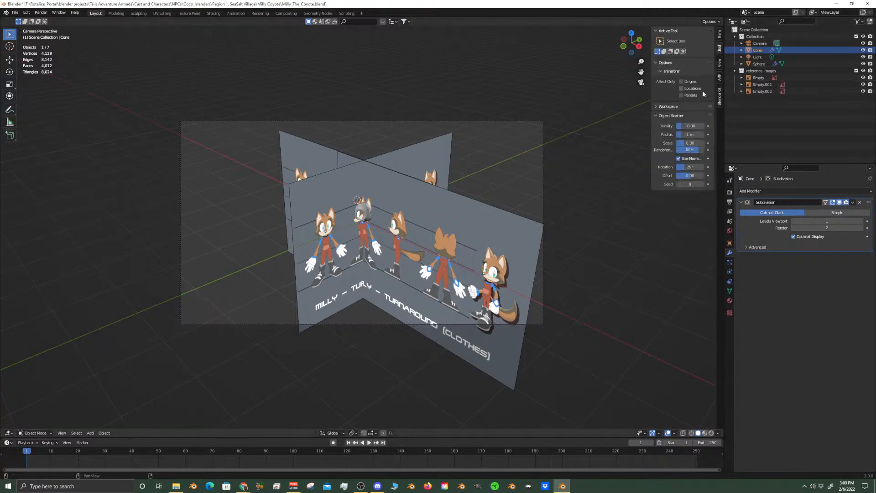
left_click(719, 64)
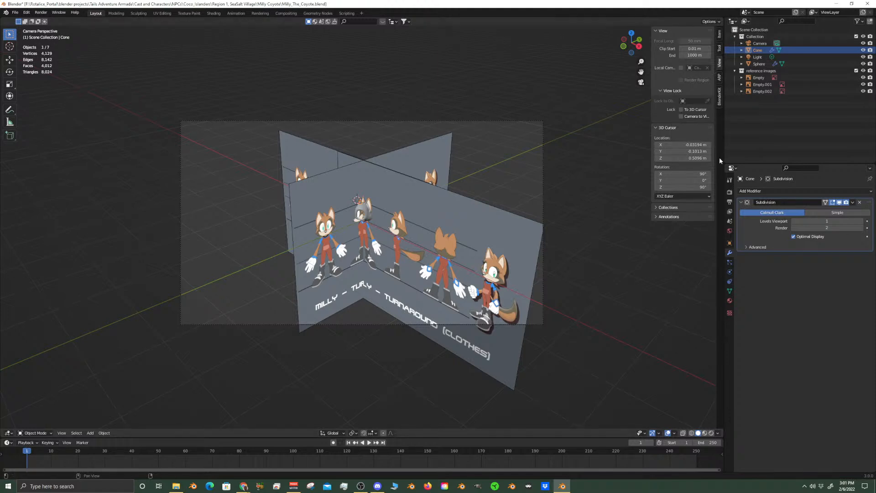
left_click(681, 110)
left_click(681, 117)
Move the camera in close to frame the coyote's head from the front, checking the framing with the overlays hidden
middle_click_drag(673, 125, 417, 210)
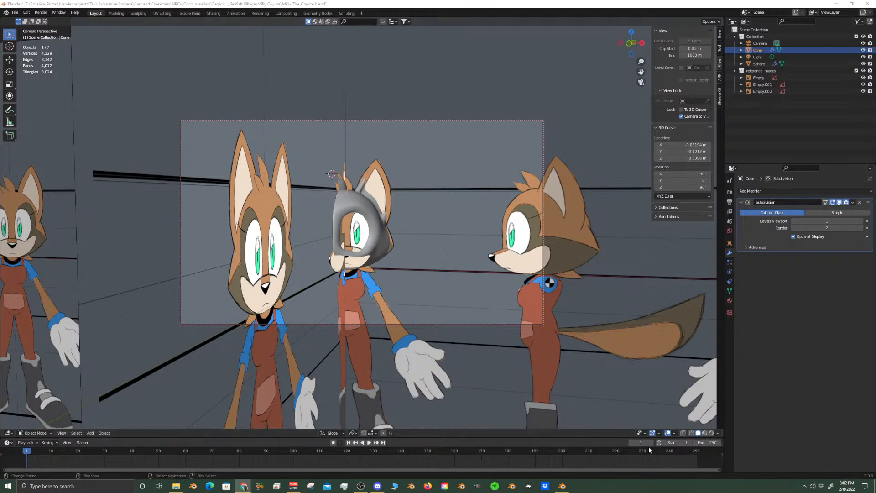
left_click(668, 433)
left_click(668, 433)
left_click(668, 433)
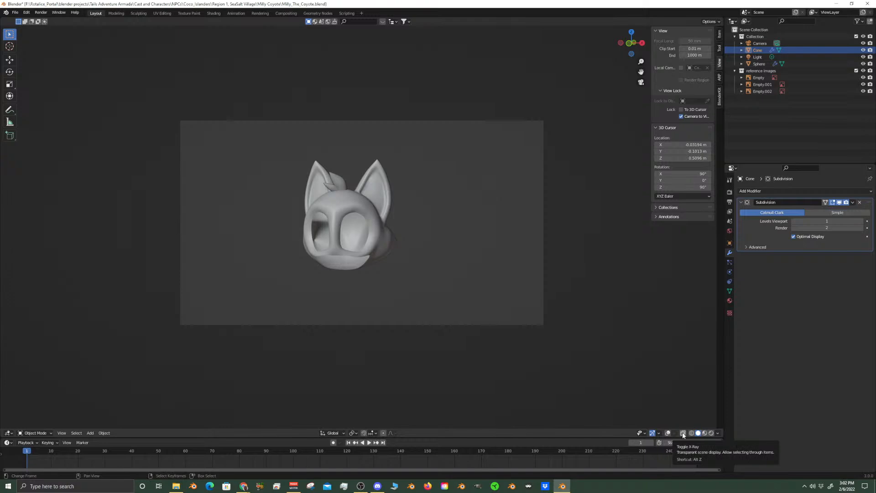
left_click(668, 433)
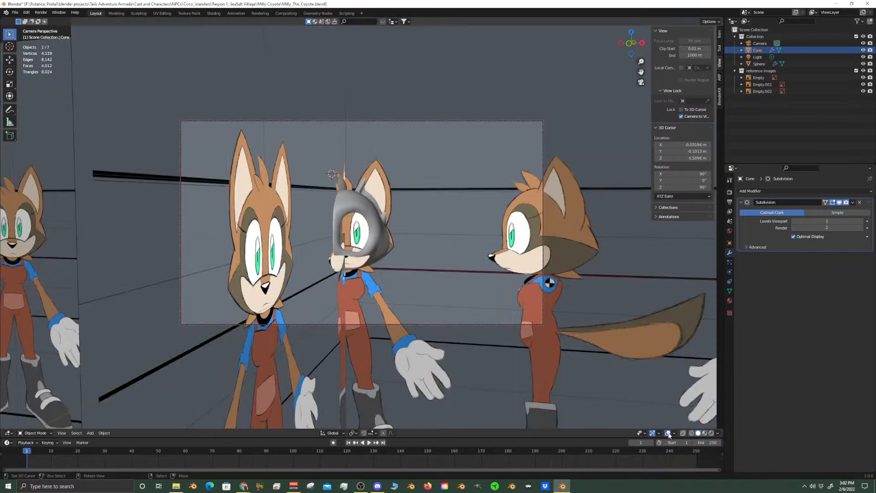
middle_click_drag(396, 310, 389, 314)
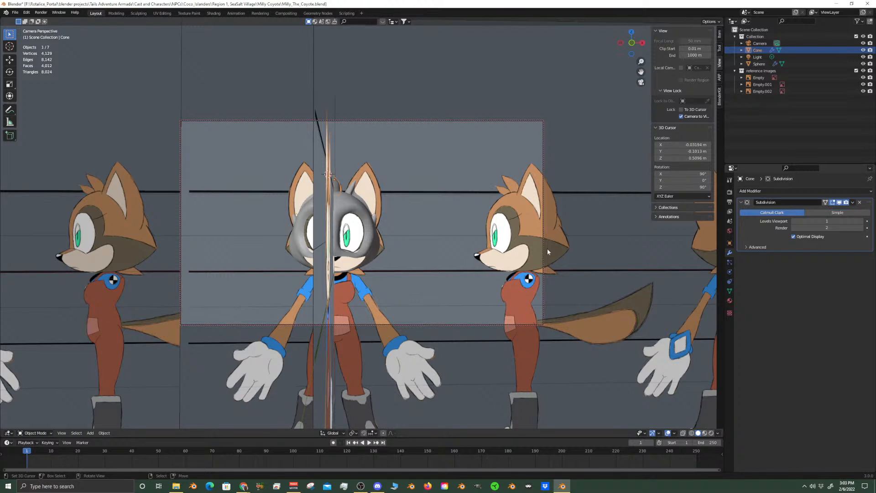
middle_click_drag(547, 248, 515, 239)
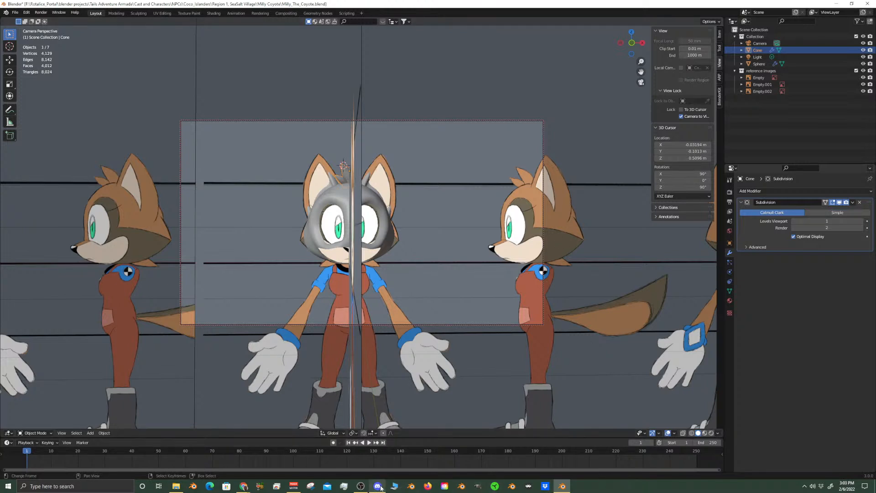
mouse_move(380, 485)
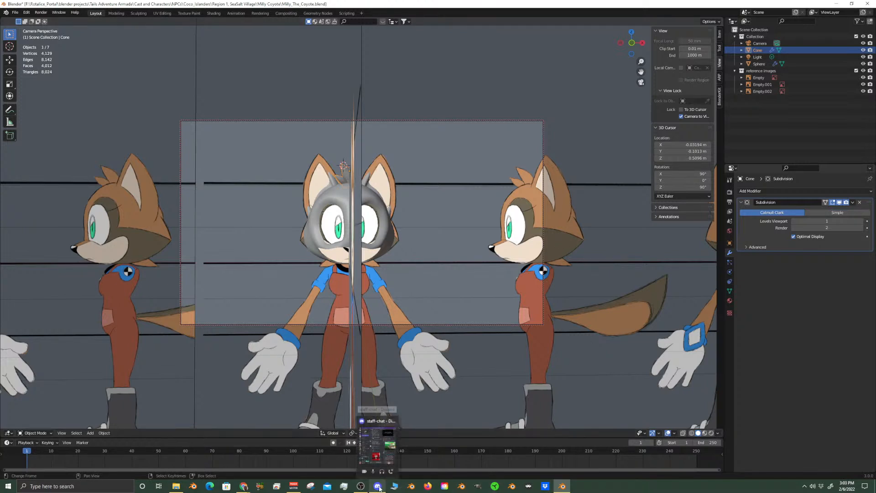